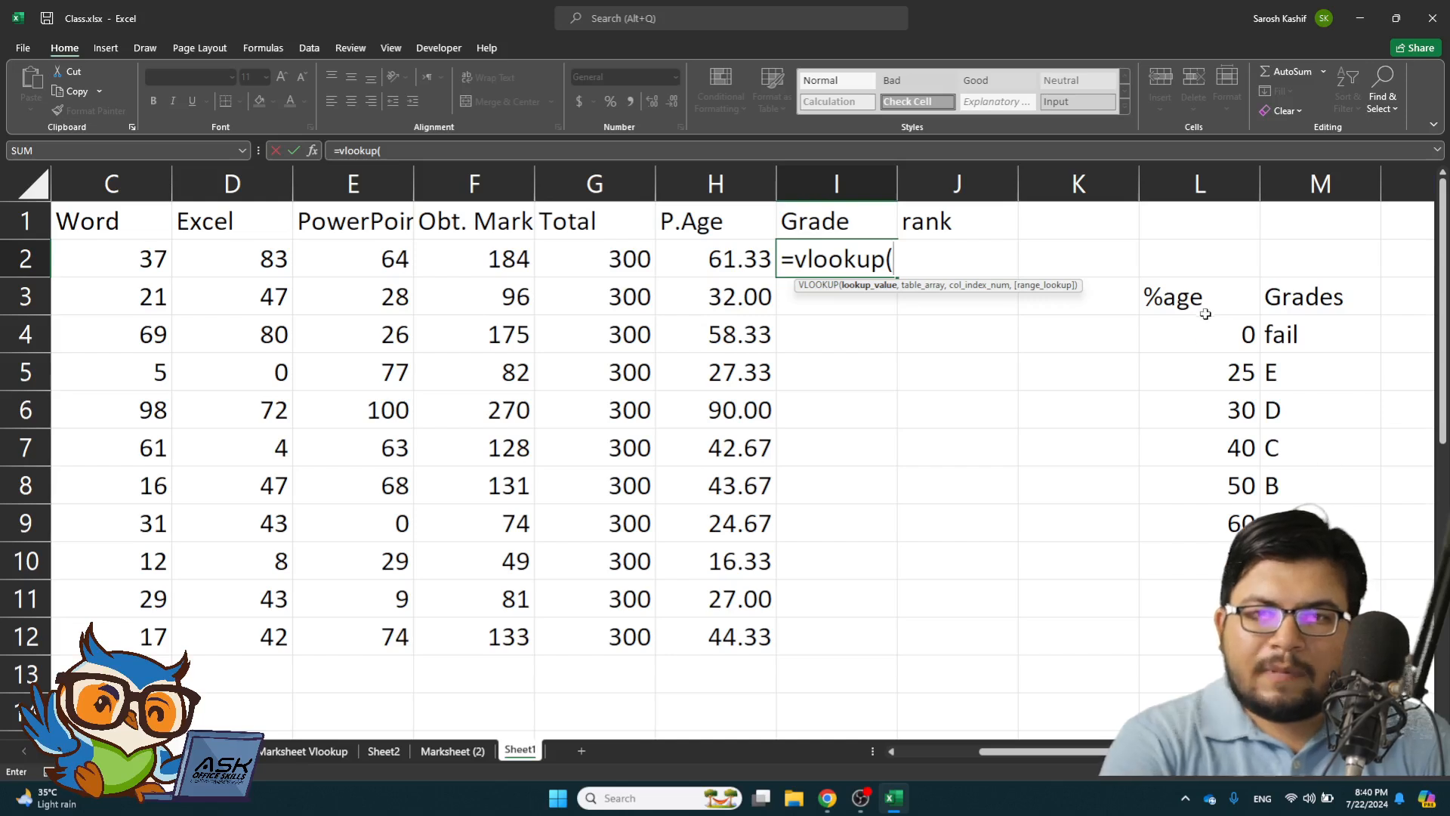
# - Complete the Grade formula in I2 as =VLOOKUP(H2,myGrades,2) and fill it down to I12
pyautogui.click(726, 261)
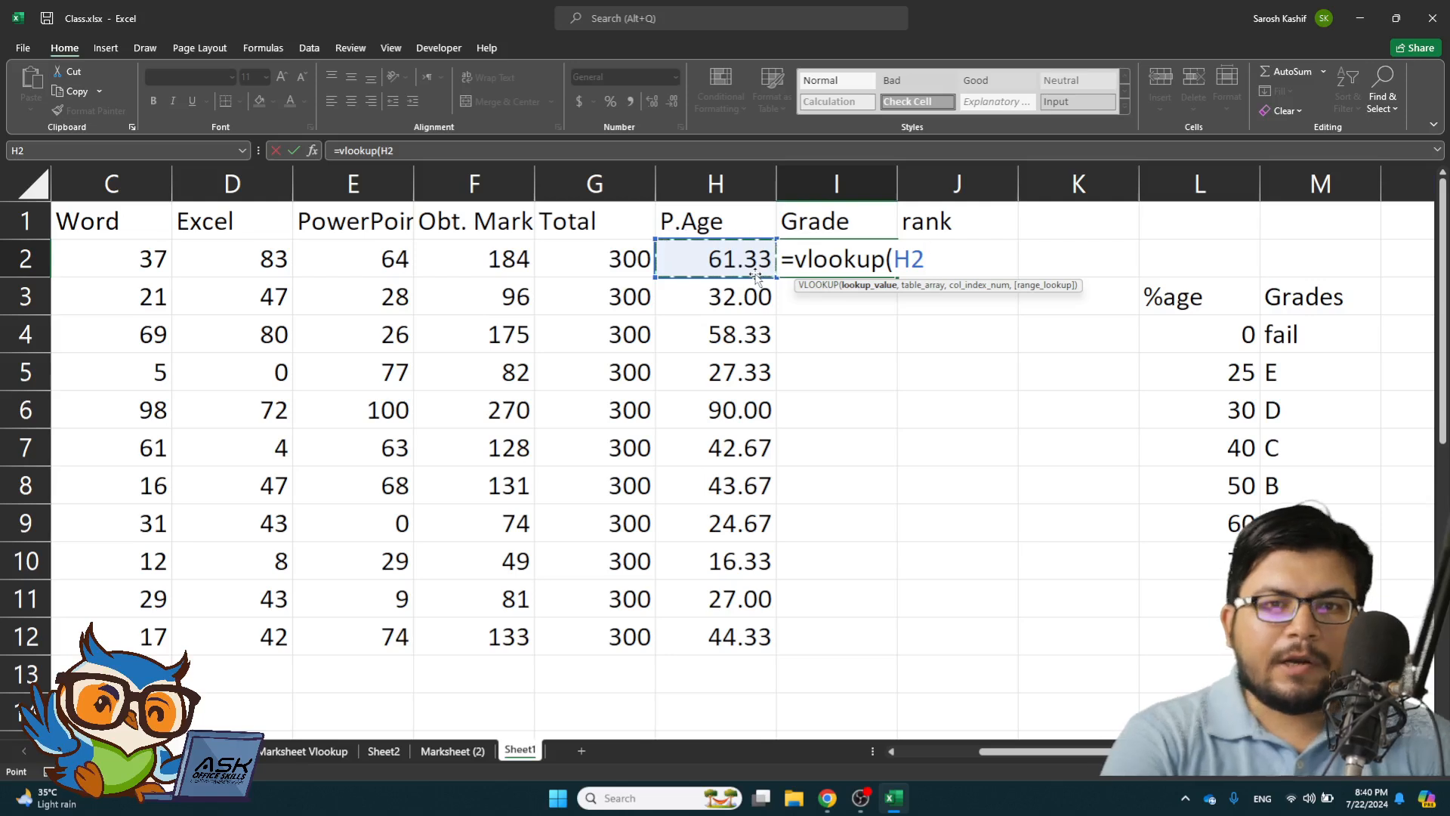
pyautogui.write(',')
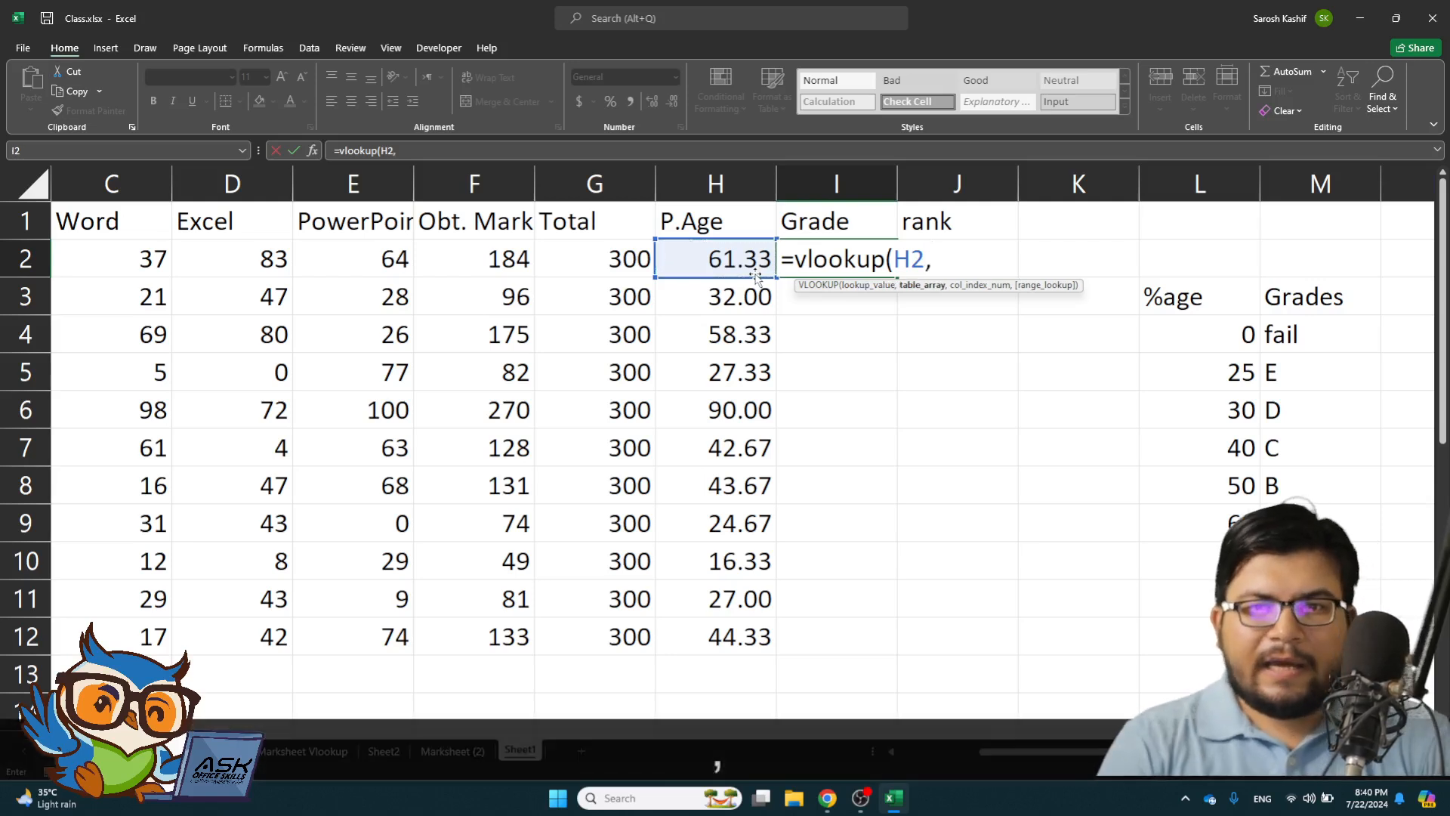
pyautogui.write('mygrades')
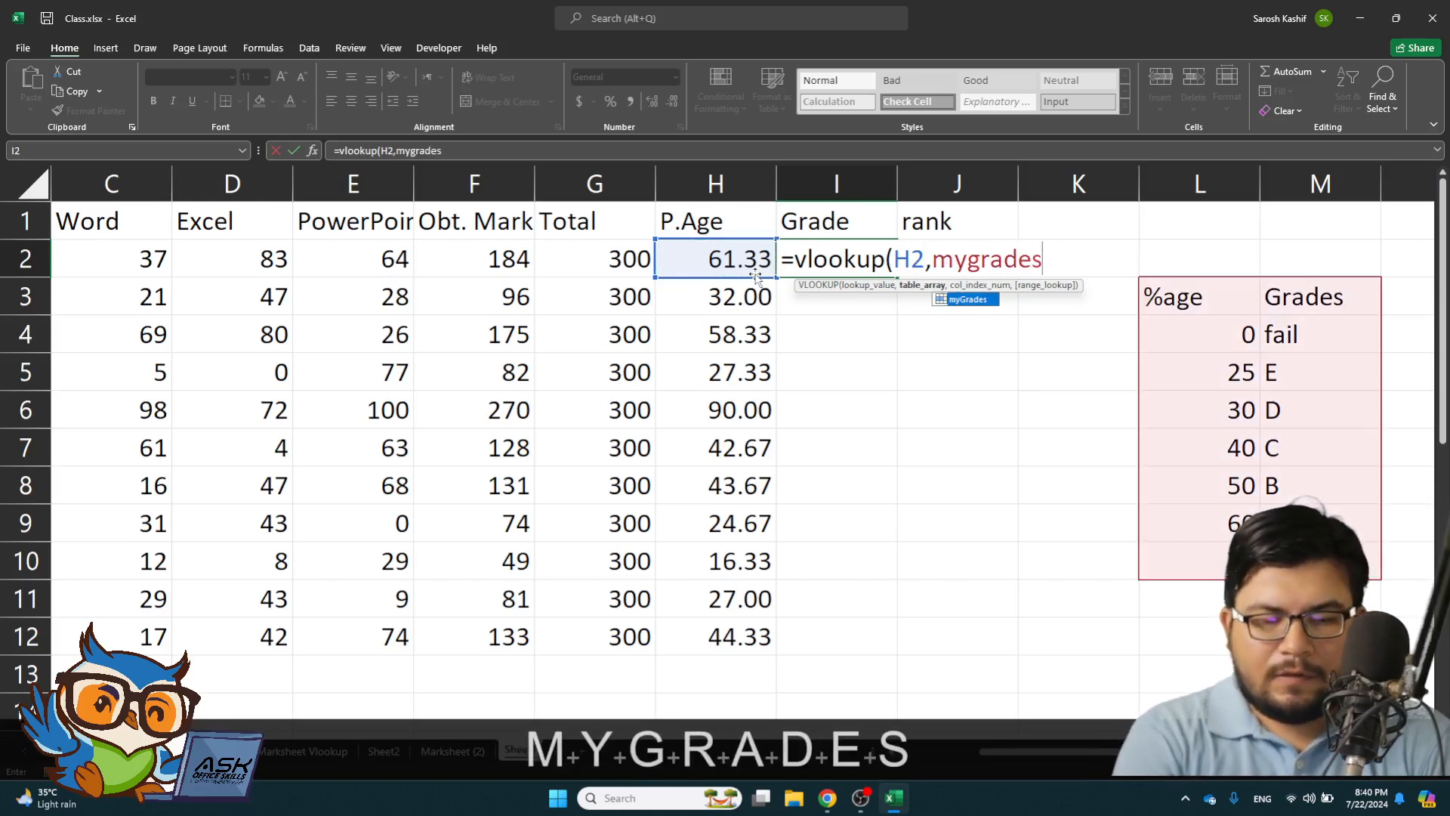
pyautogui.write(',')
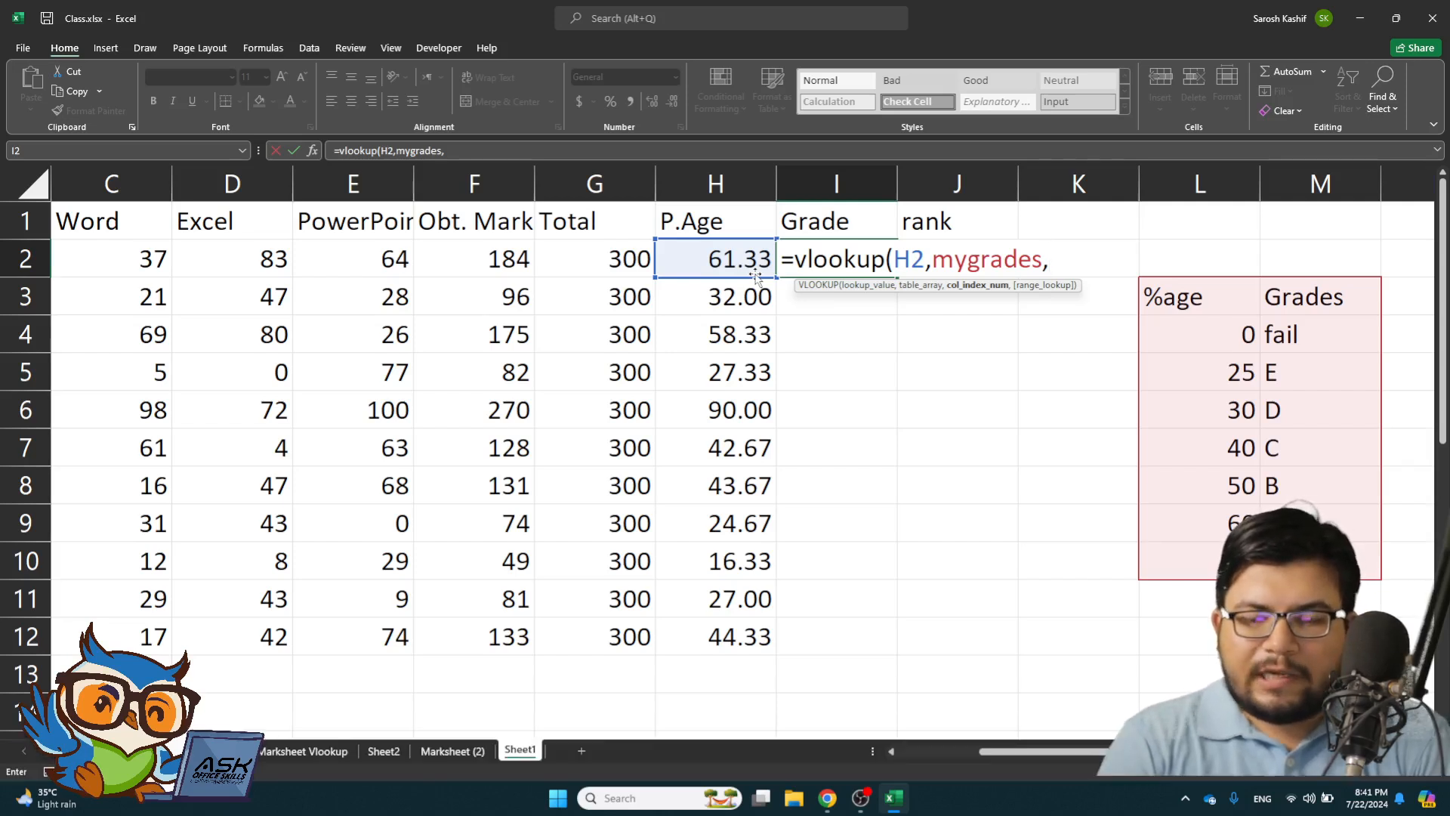
pyautogui.write('2)')
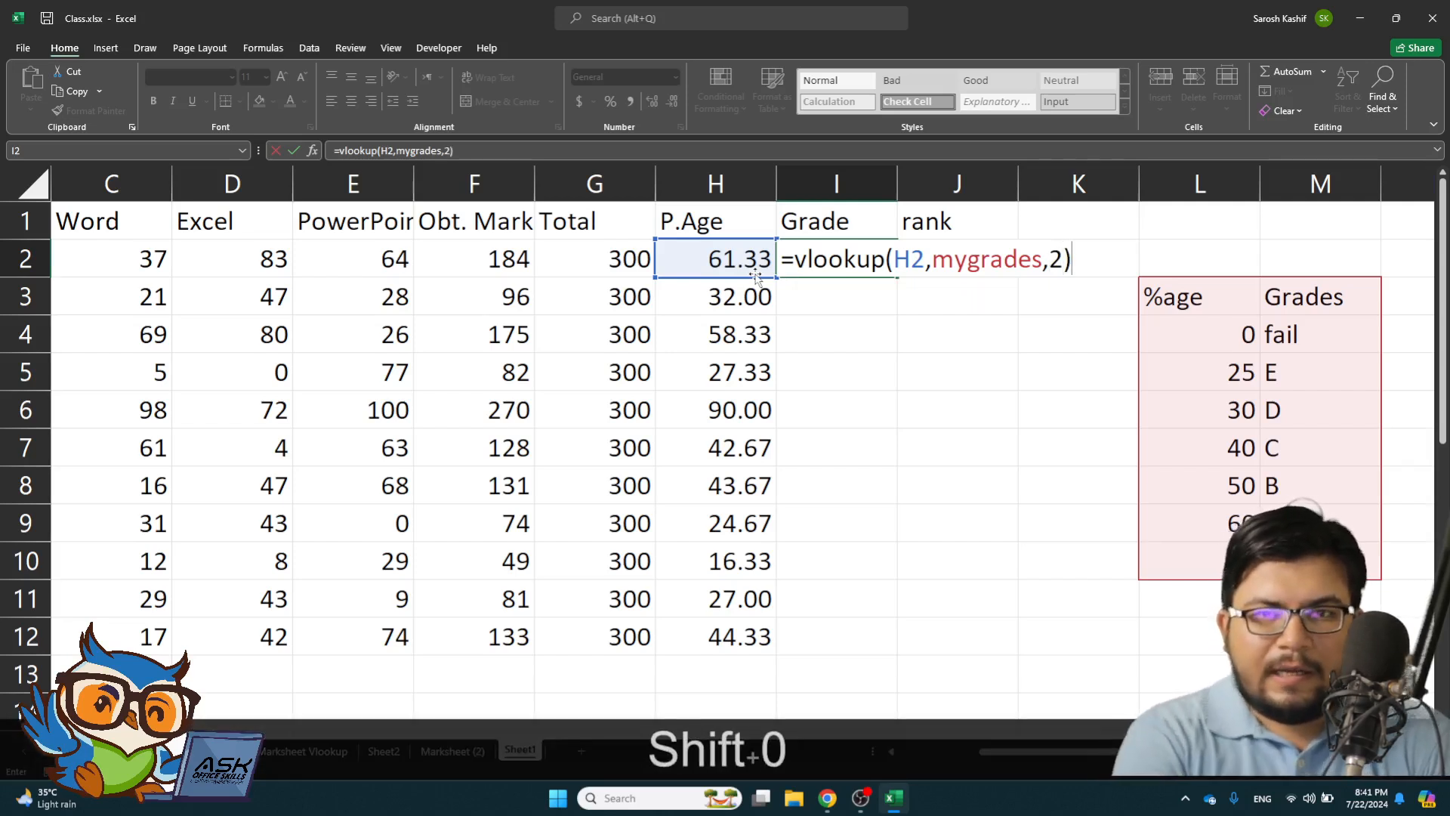
pyautogui.press('Return')
pyautogui.press('Up')
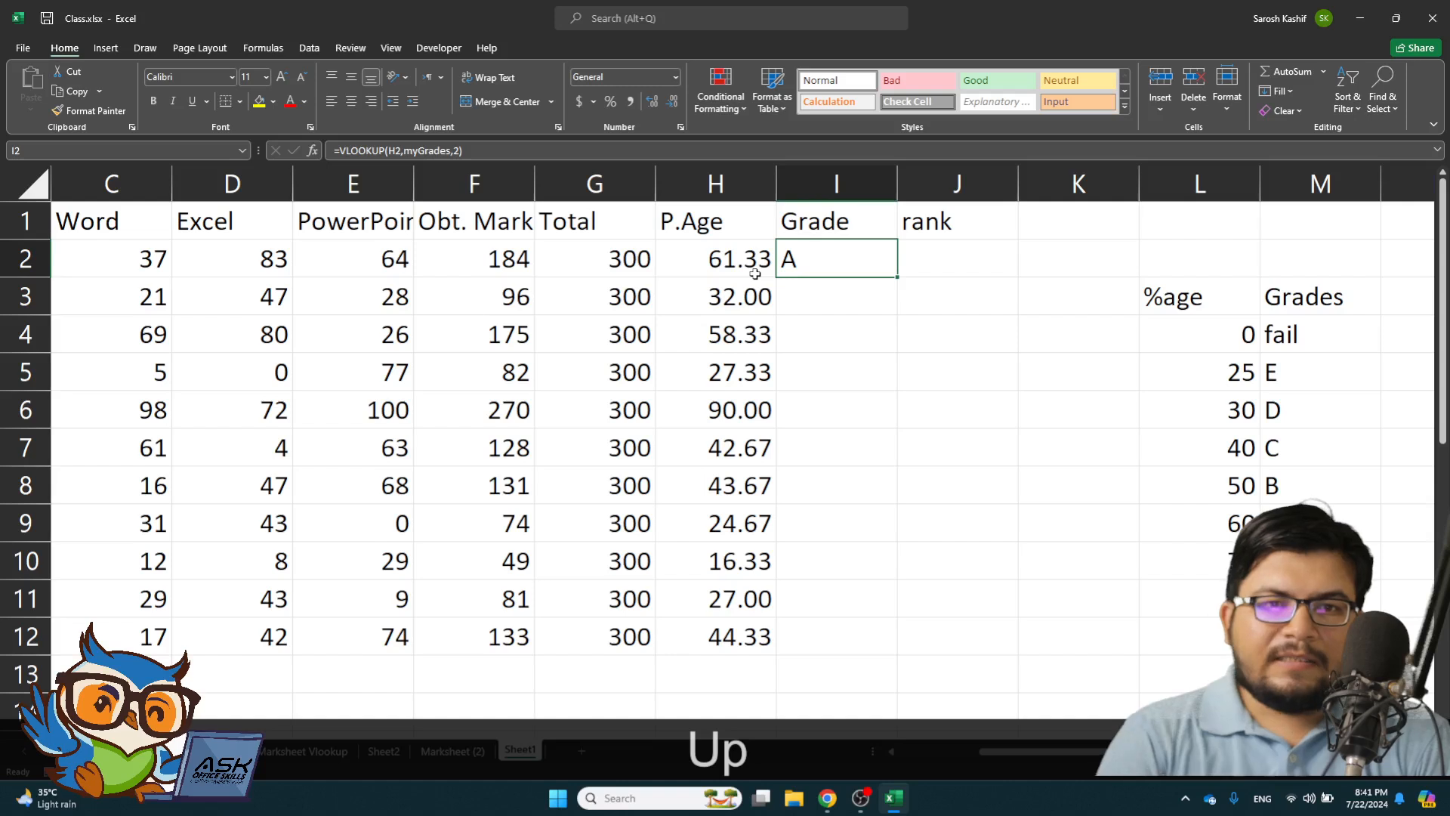
pyautogui.doubleClick(898, 278)
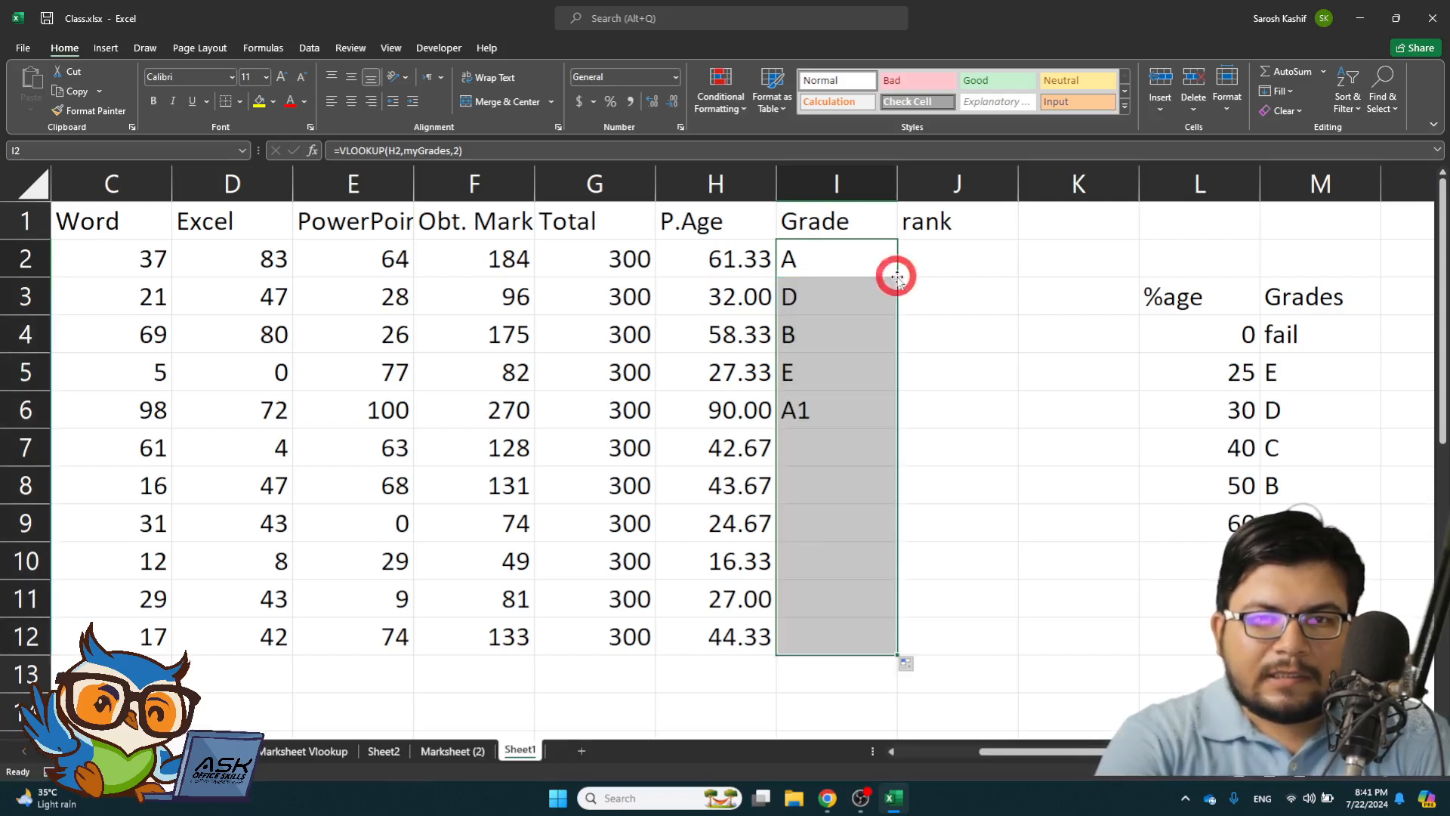
# - Examine row 5, comparing the student's Word, Excel and PowerPoint marks with the percentage and the assigned grade
pyautogui.click(807, 371)
pyautogui.click(200, 365)
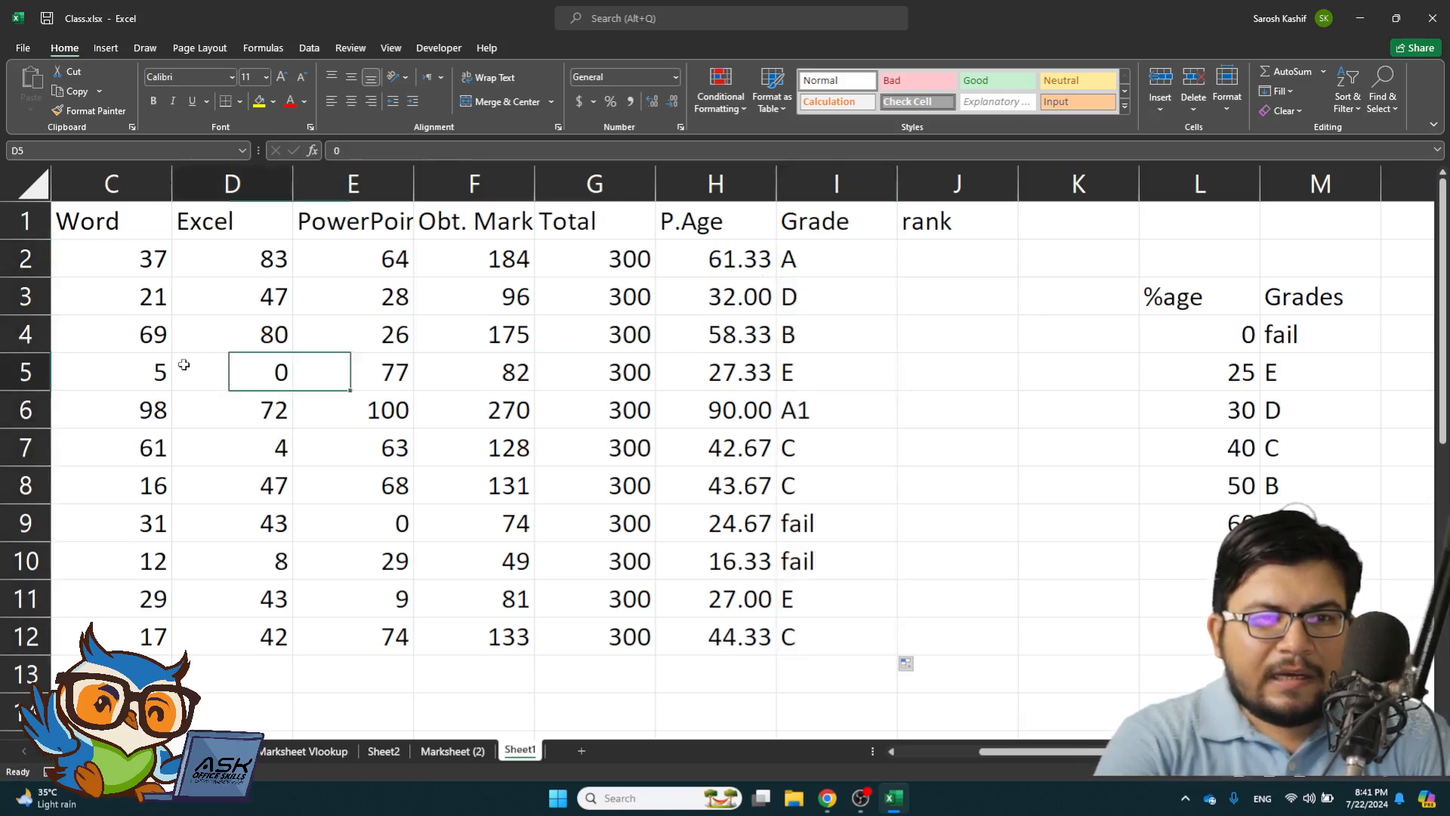
pyautogui.click(380, 369)
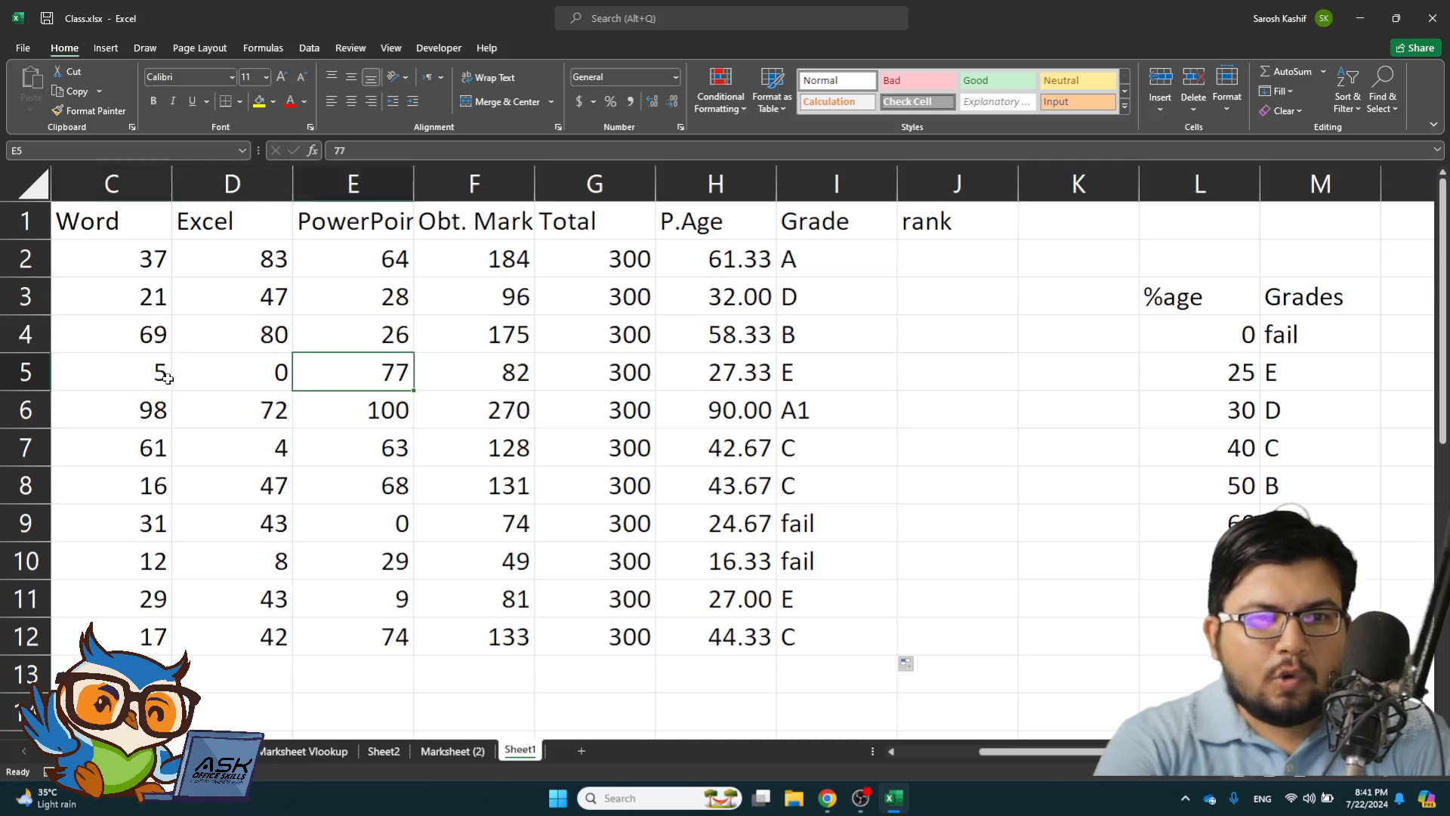
pyautogui.click(168, 374)
pyautogui.click(264, 369)
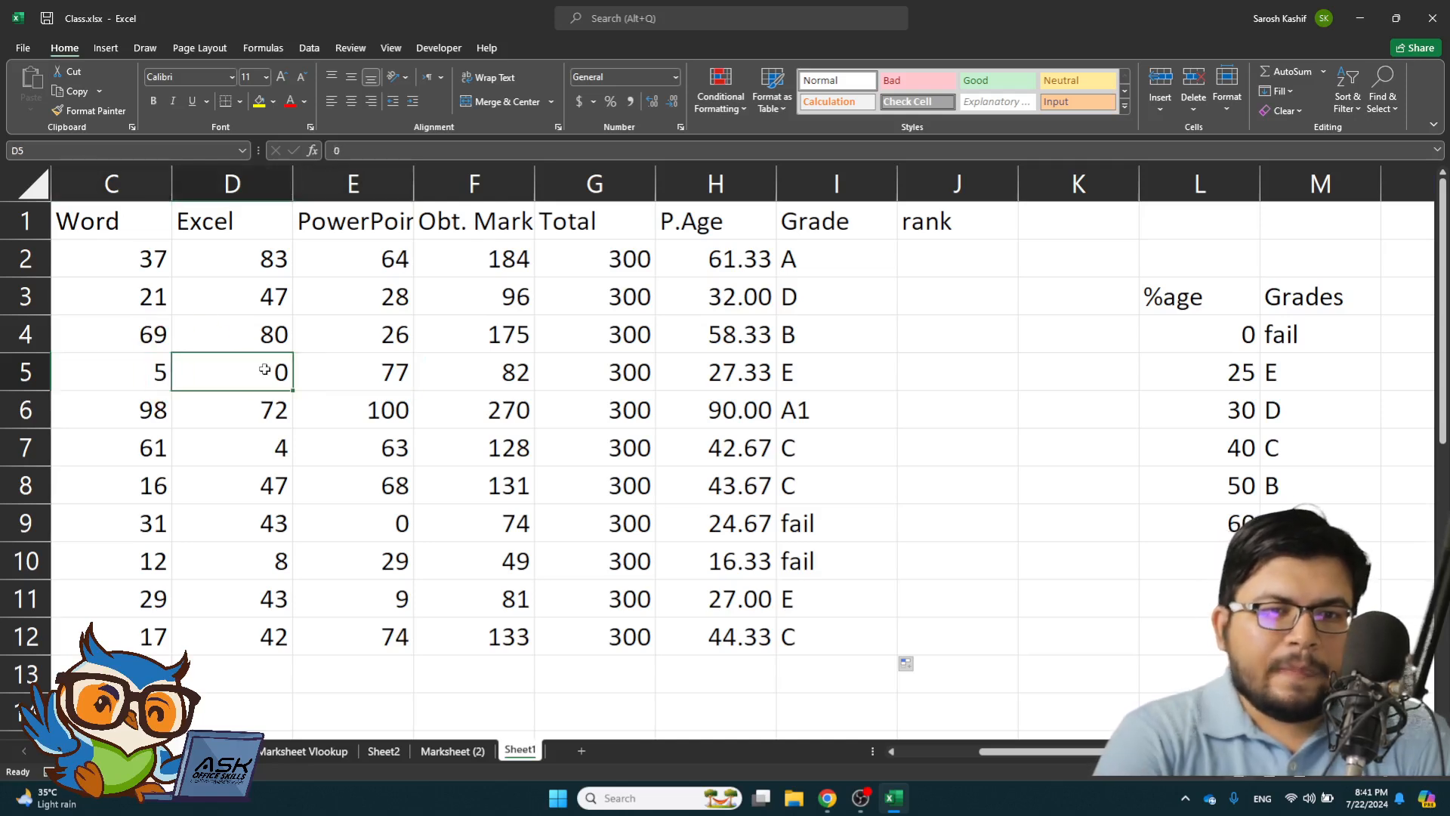
pyautogui.press('Left')
pyautogui.press('Left')
pyautogui.press('Left')
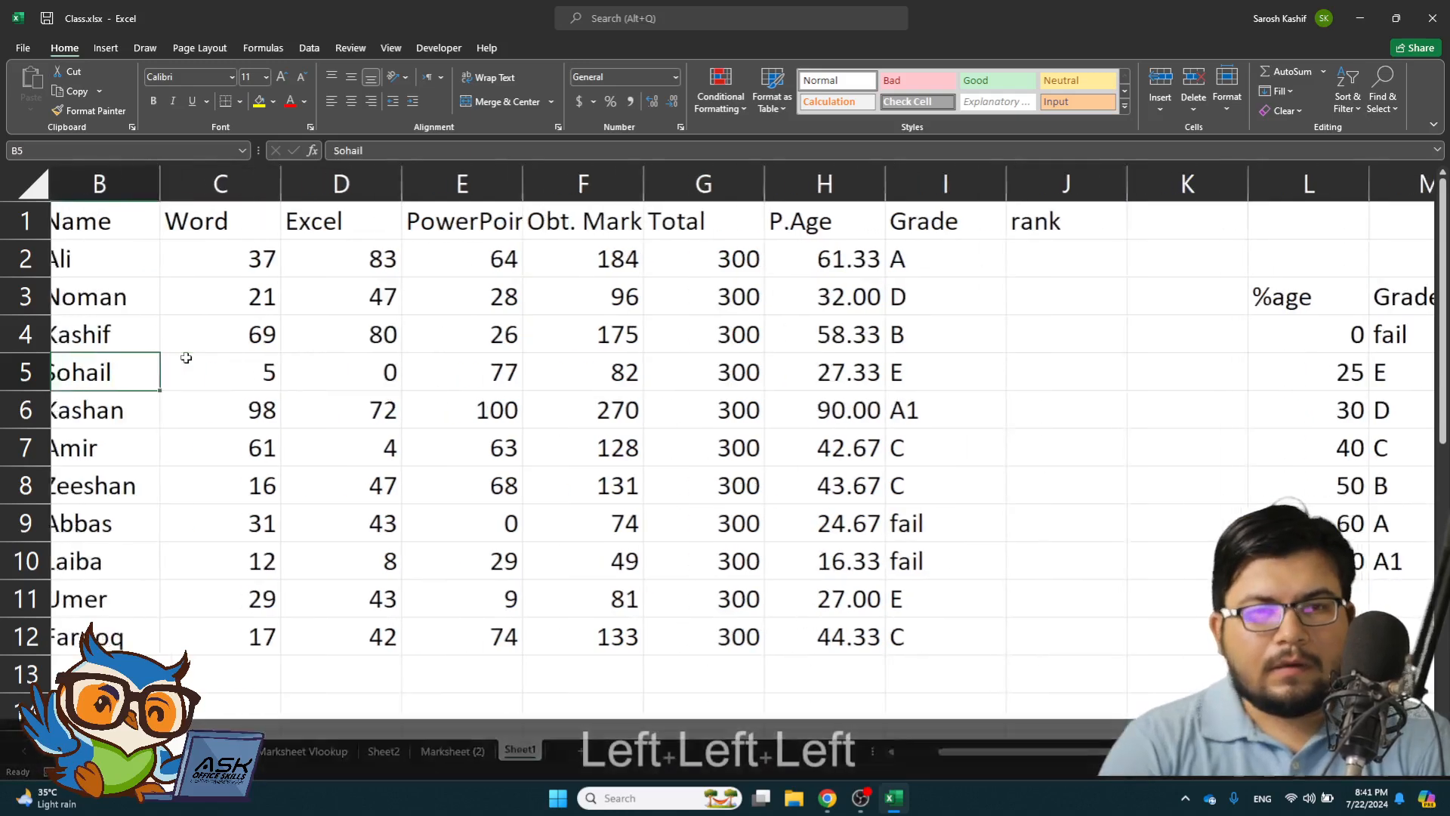
pyautogui.press('Right')
pyautogui.press('Right')
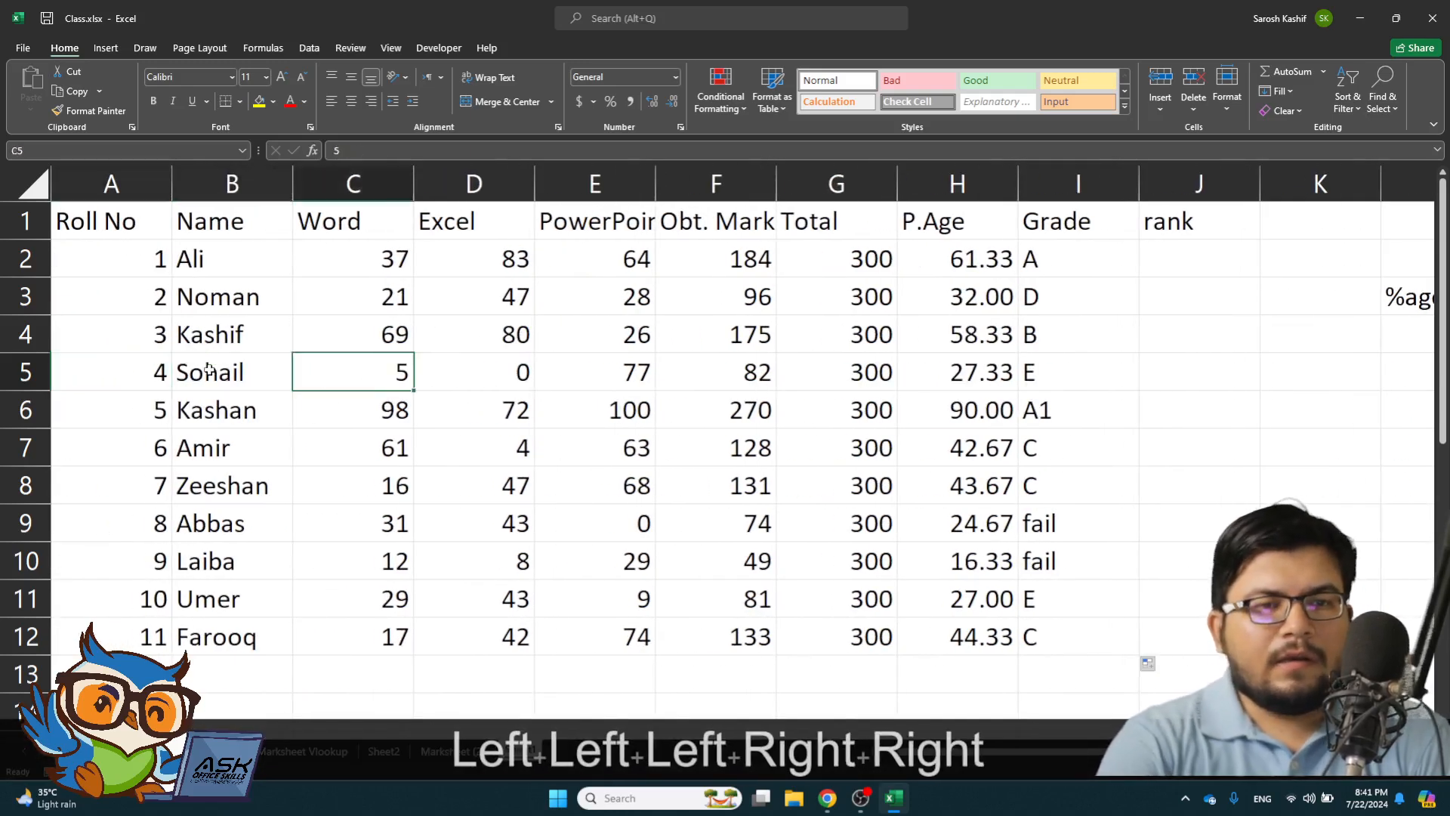
pyautogui.moveTo(189, 362); pyautogui.dragTo(625, 389)
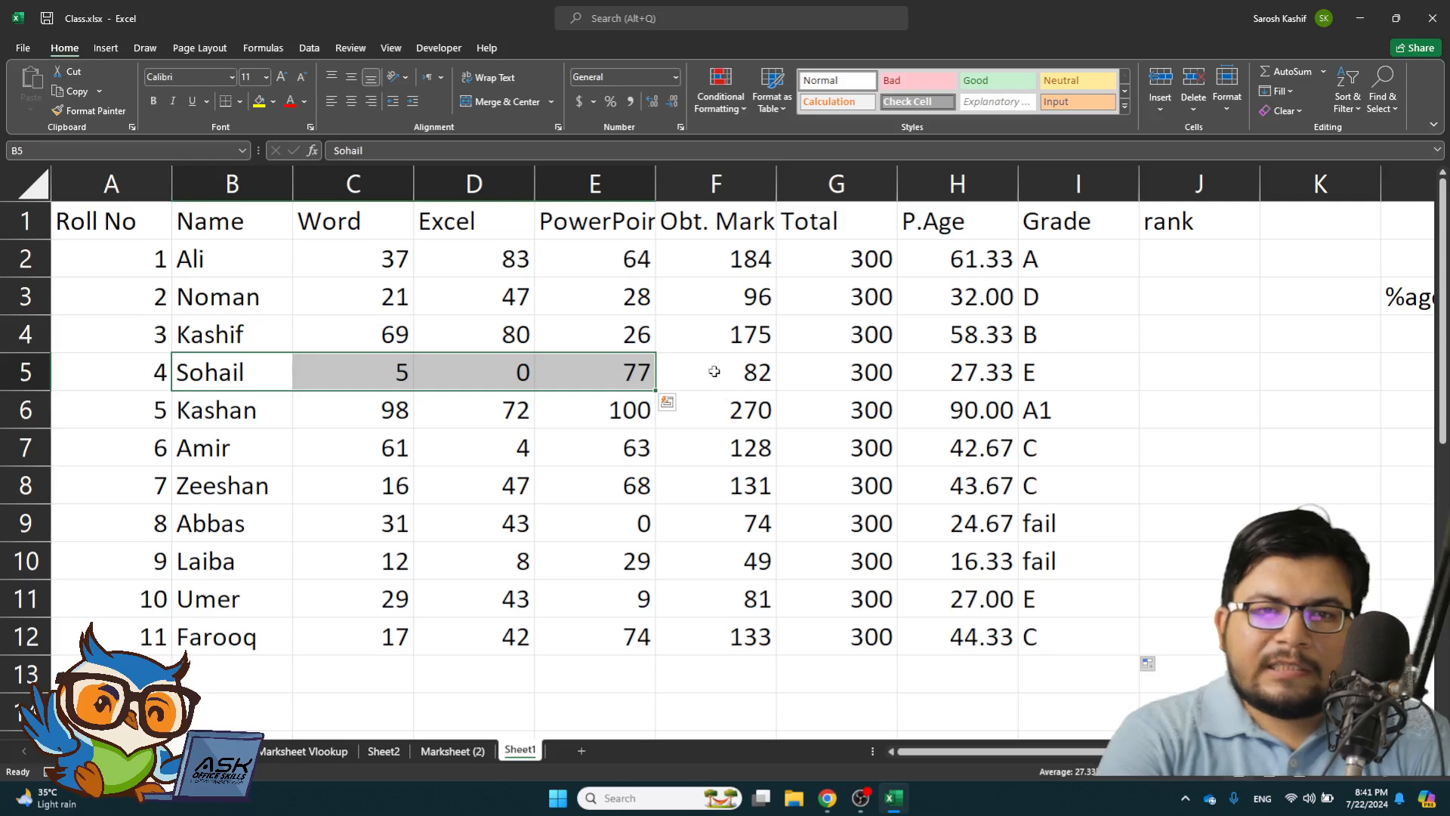
pyautogui.click(954, 378)
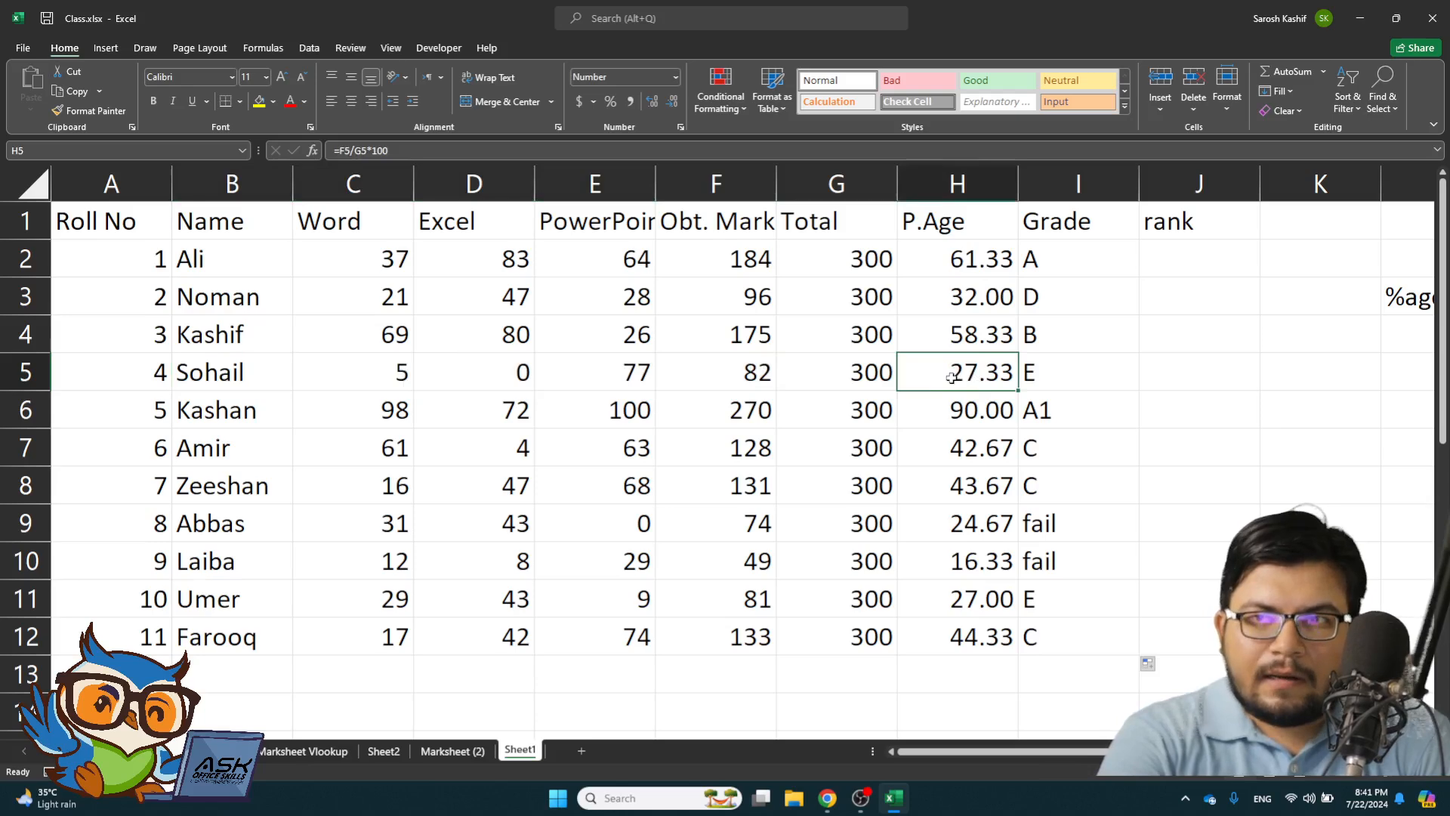
pyautogui.click(1065, 367)
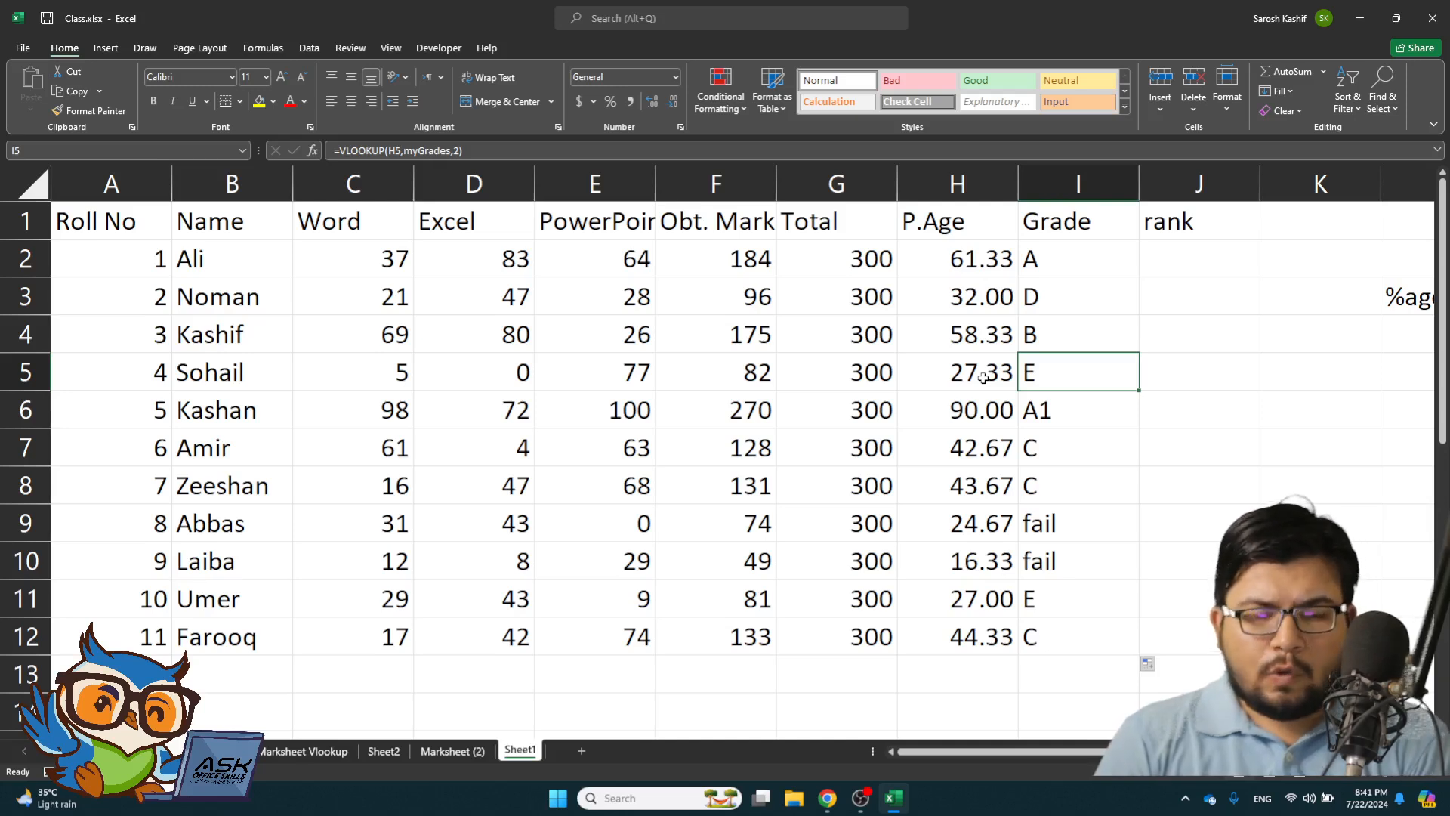
# - Clear the VLOOKUP formulas from the Grade cells I2:I12
pyautogui.press('Up')
pyautogui.press('Up')
pyautogui.press('Up')
pyautogui.hotkey('ctrl', 'shift', 'Down')
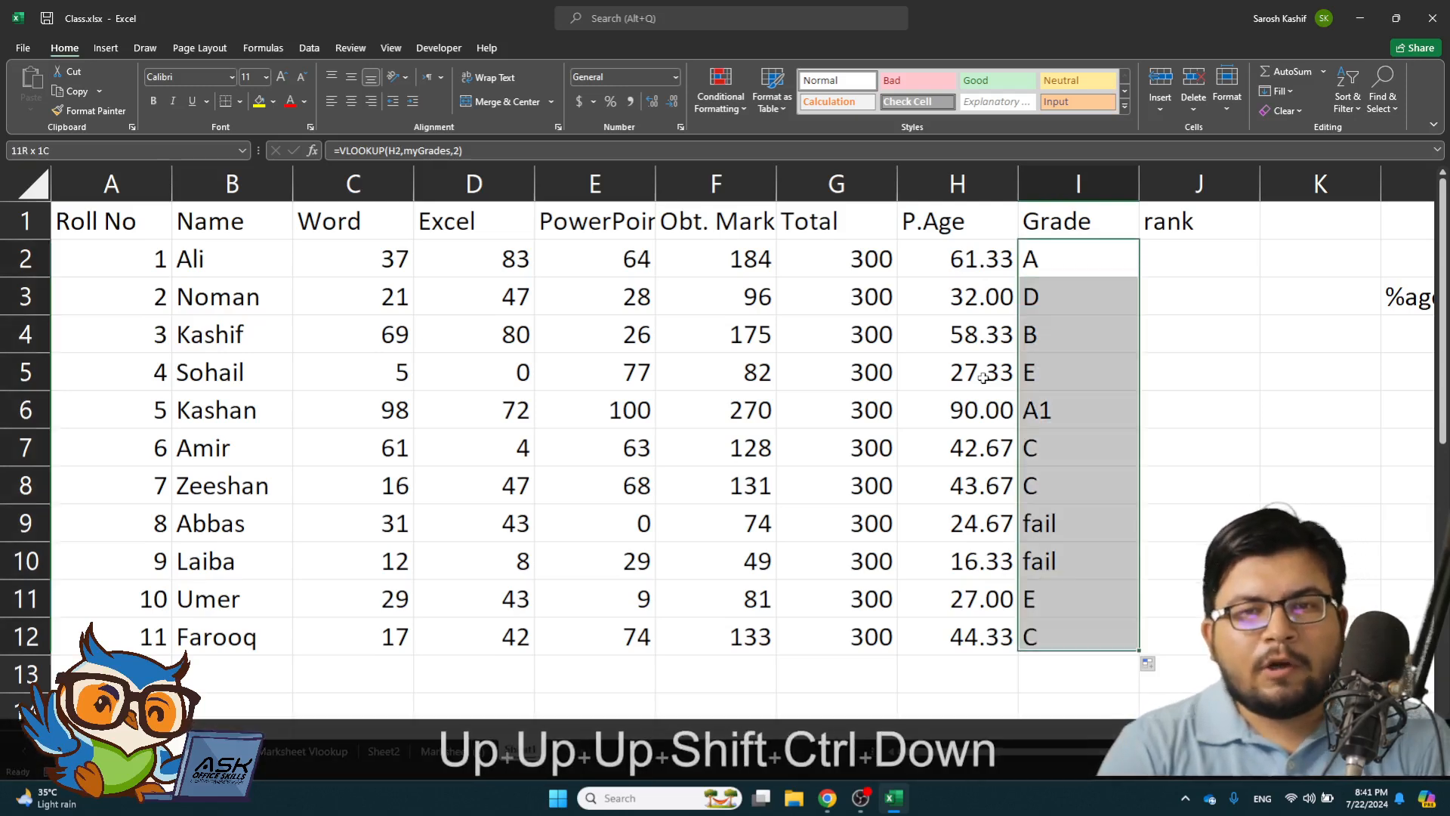
pyautogui.press('Delete')
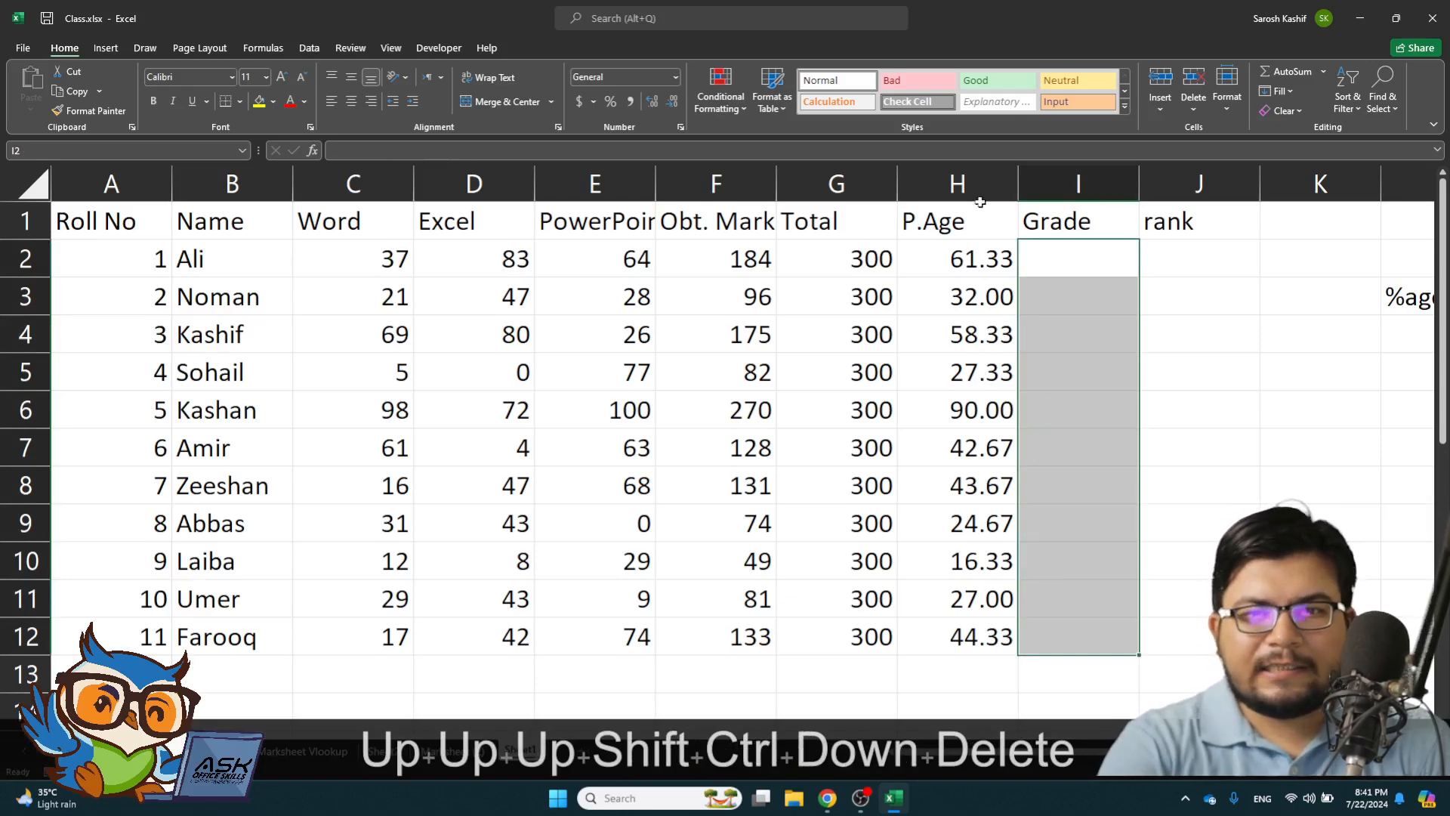
# - Start an IF formula in I2 whose logical test begins with the minimum of the three subject marks, MIN(C2:E2)
pyautogui.click(1064, 258)
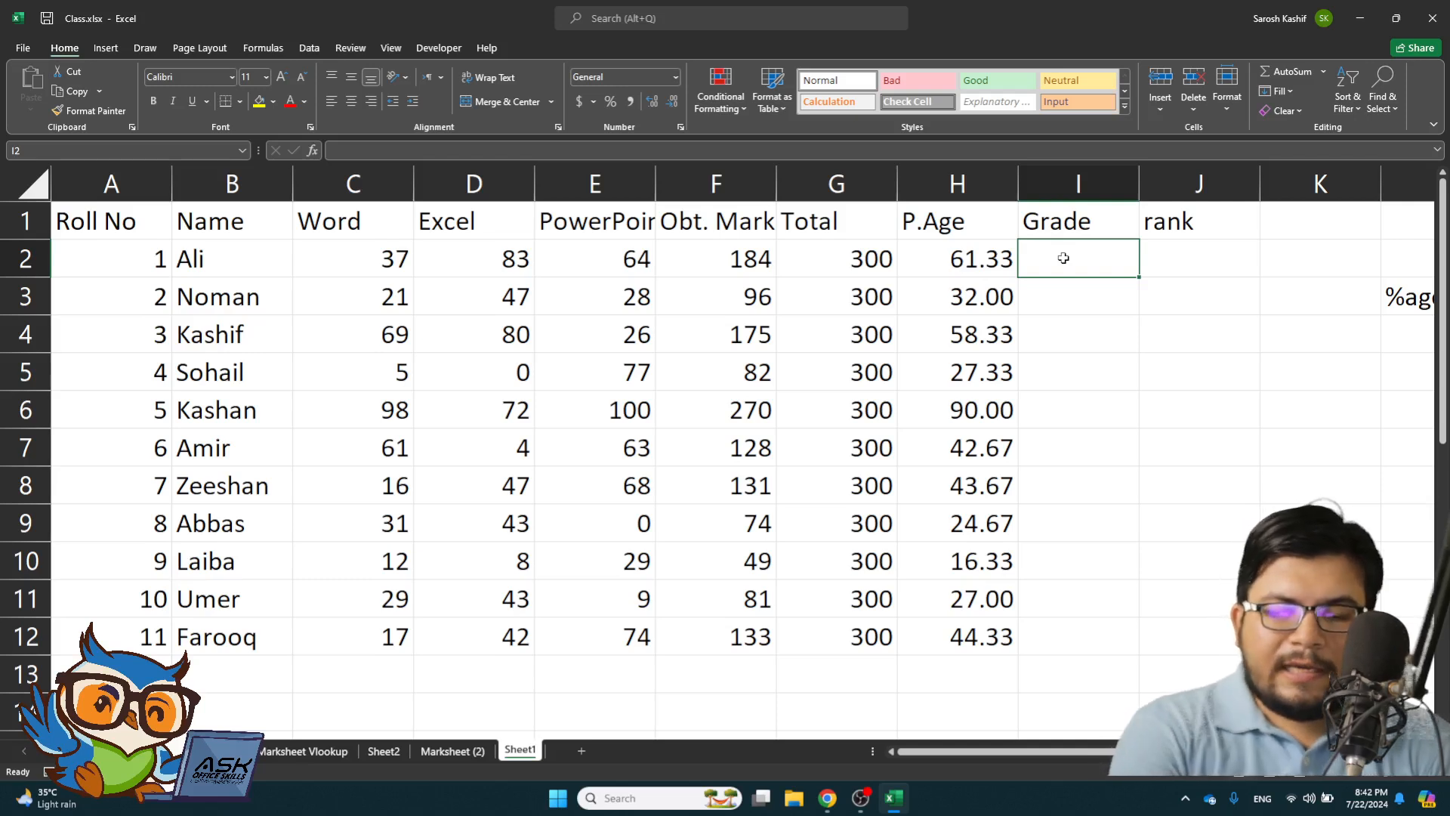
pyautogui.write('=i')
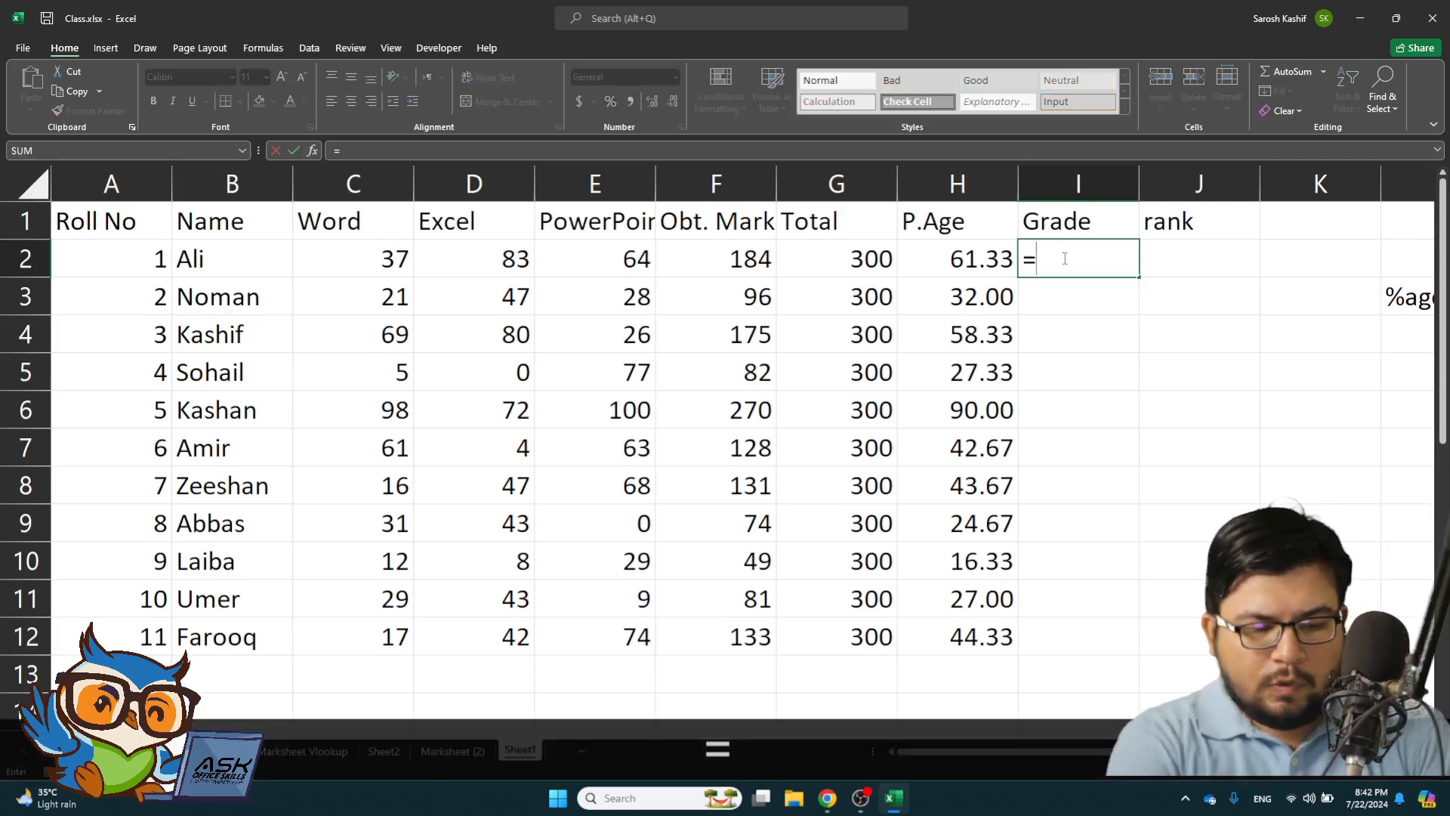
pyautogui.write('f')
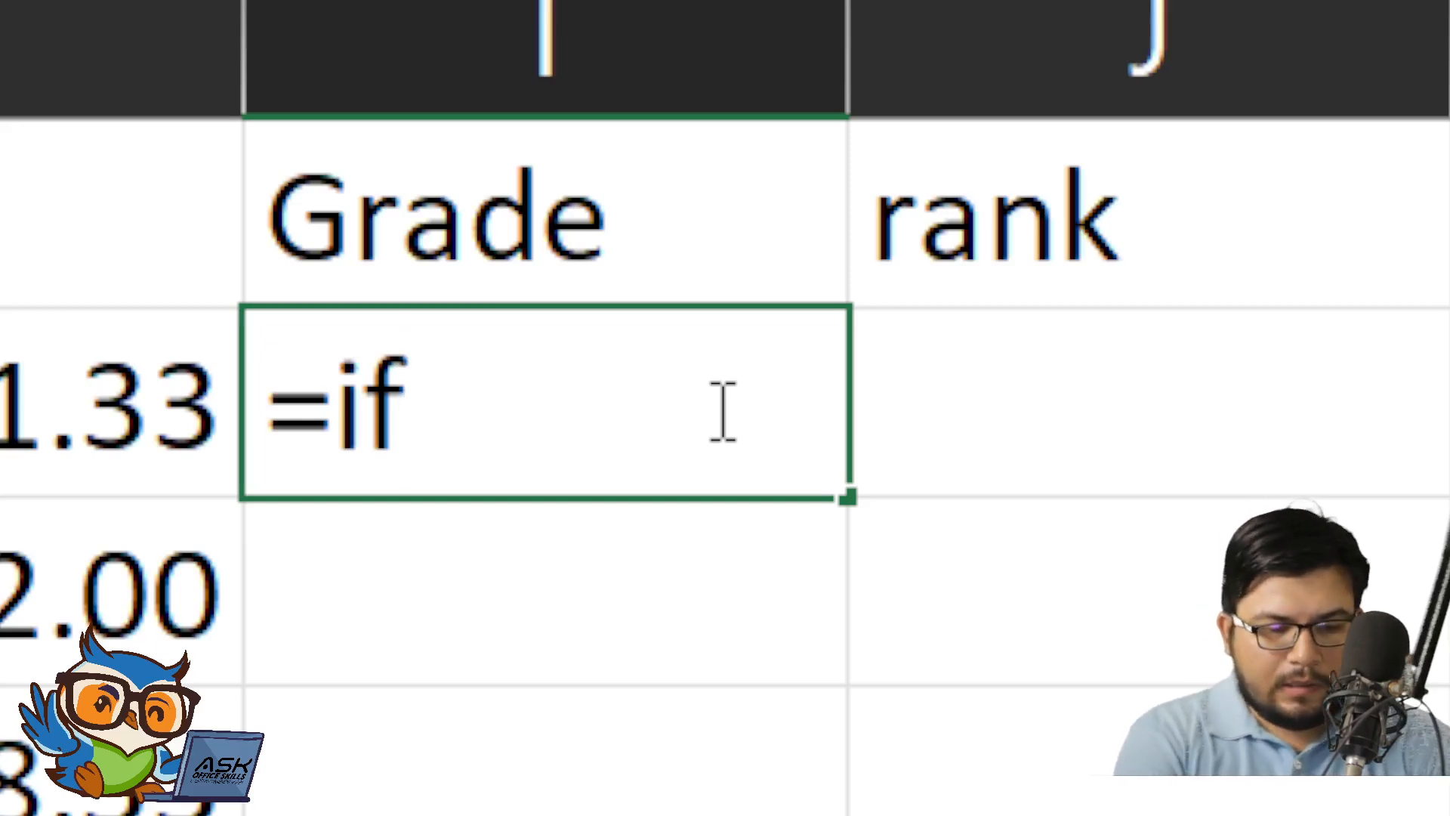
pyautogui.write('(')
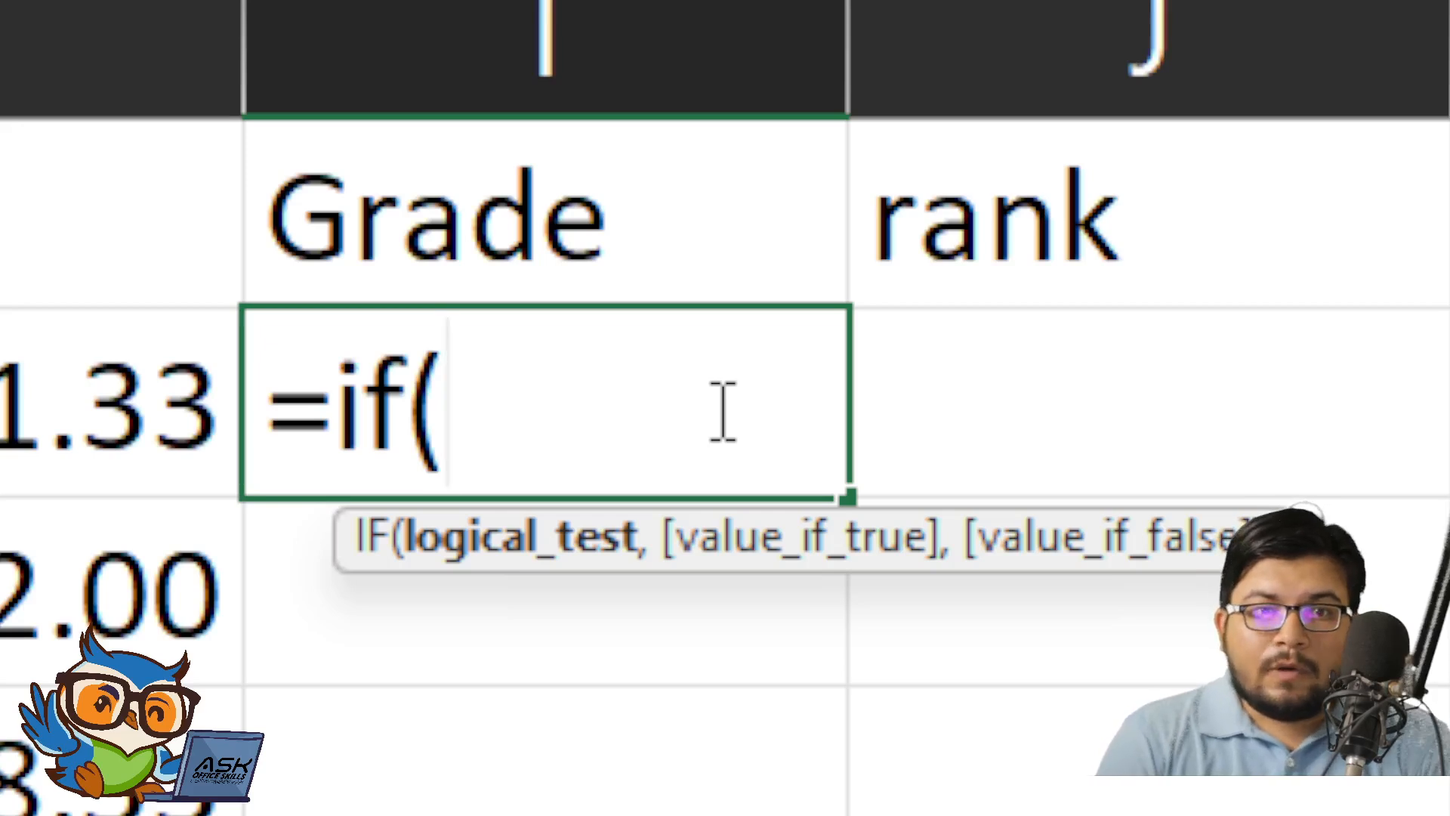
pyautogui.write('min')
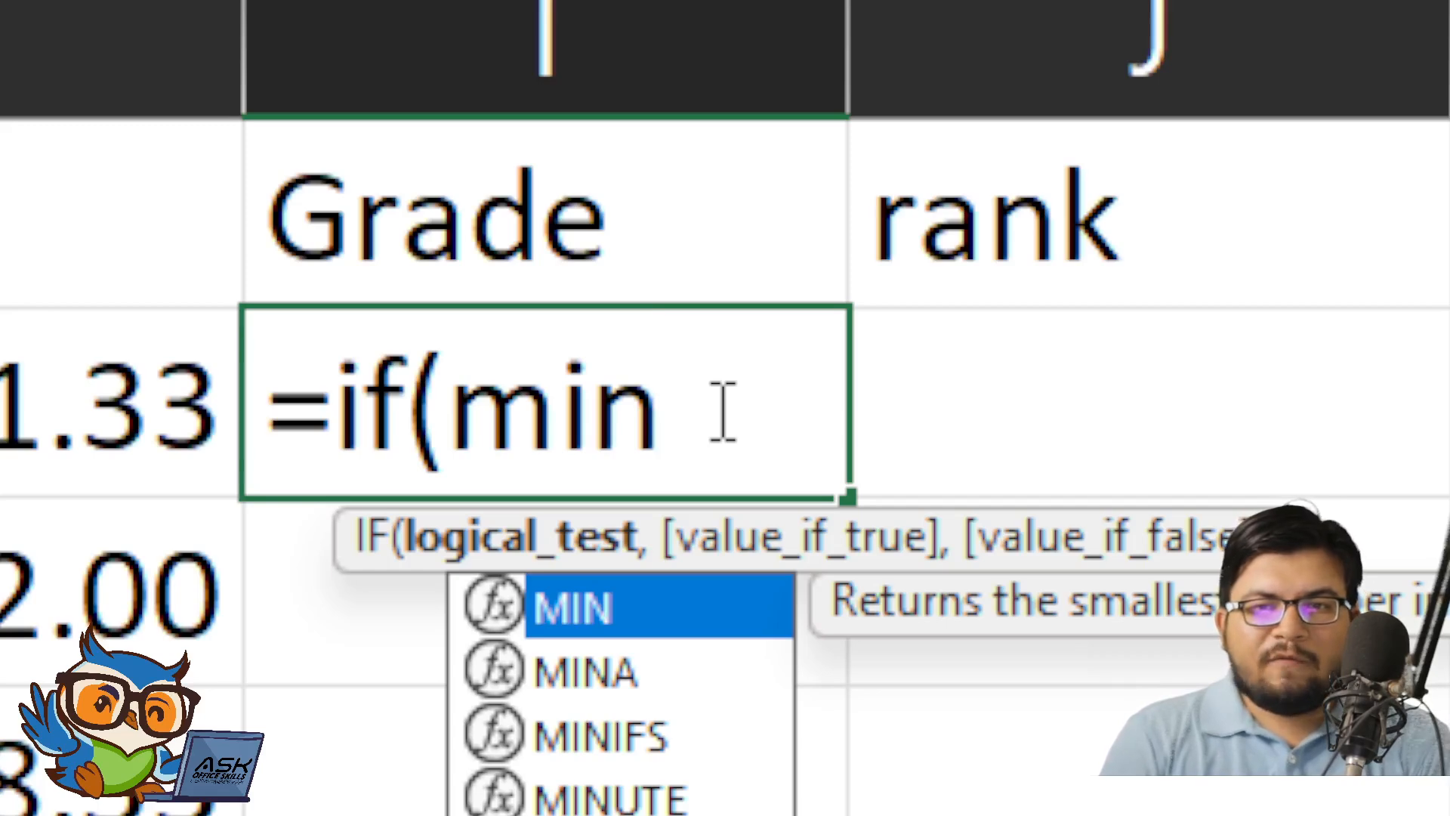
pyautogui.write('(')
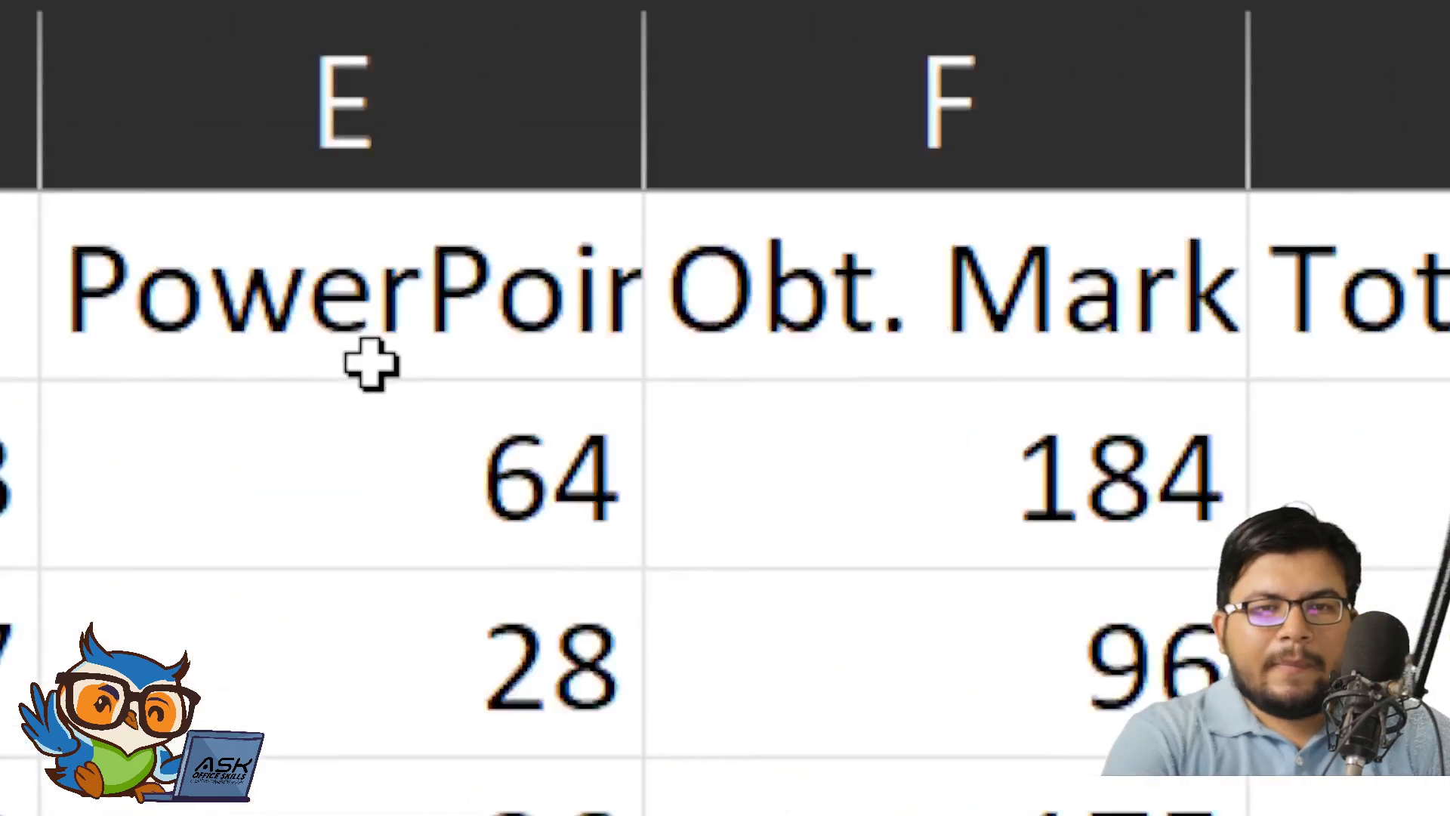
pyautogui.moveTo(302, 473); pyautogui.dragTo(936, 478)
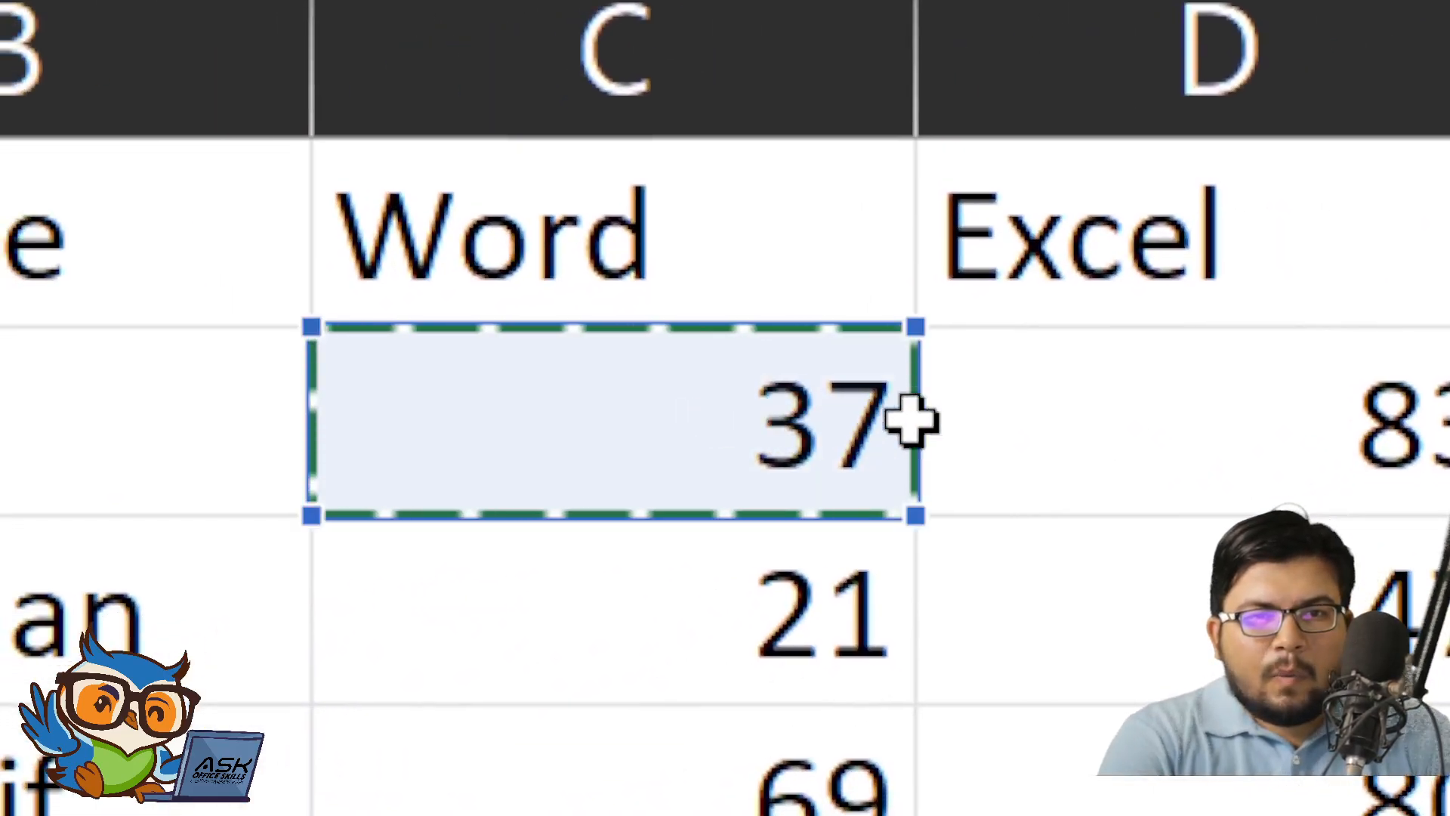
pyautogui.moveTo(1194, 411); pyautogui.dragTo(742, 411)
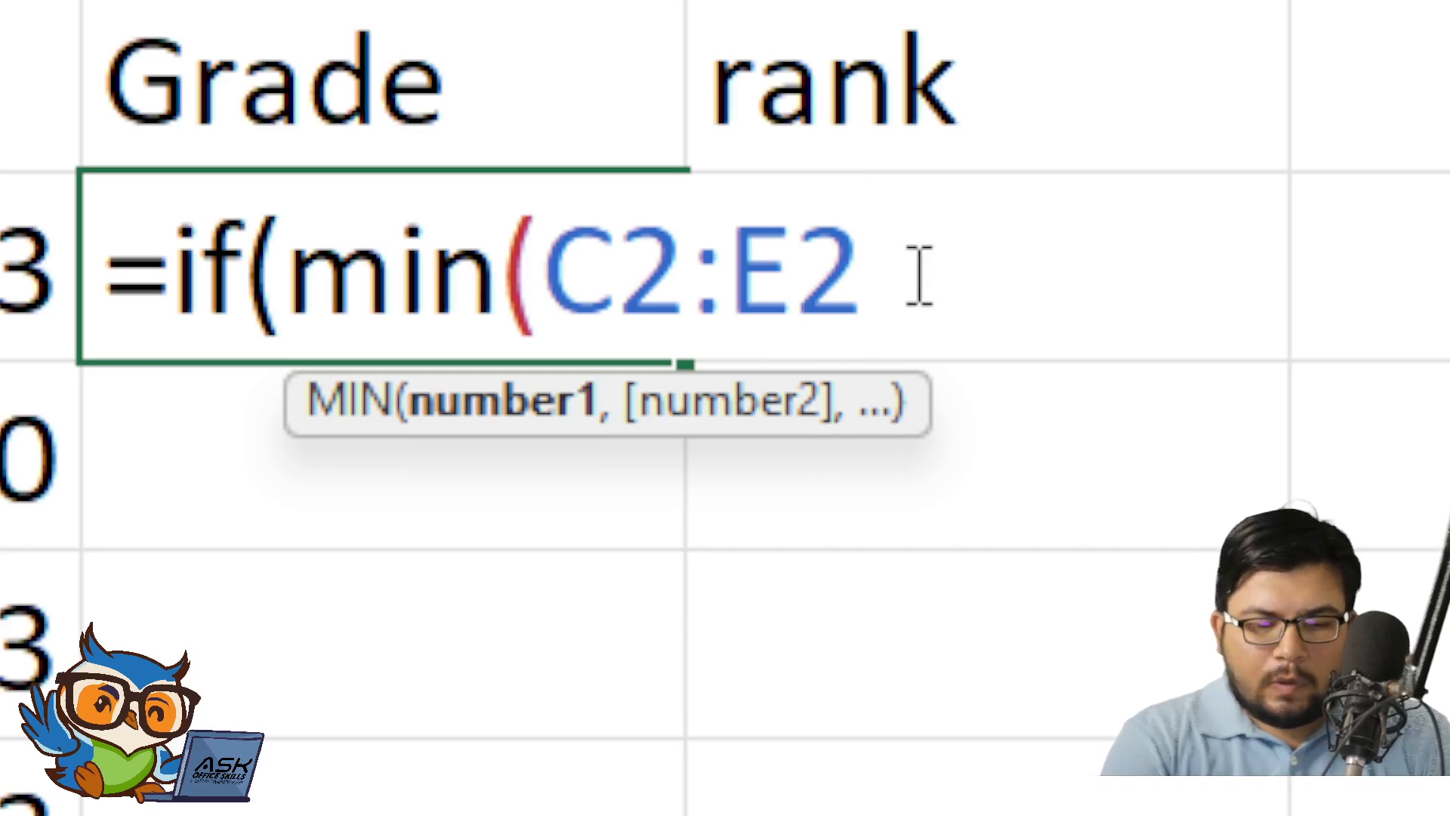
pyautogui.write(')')
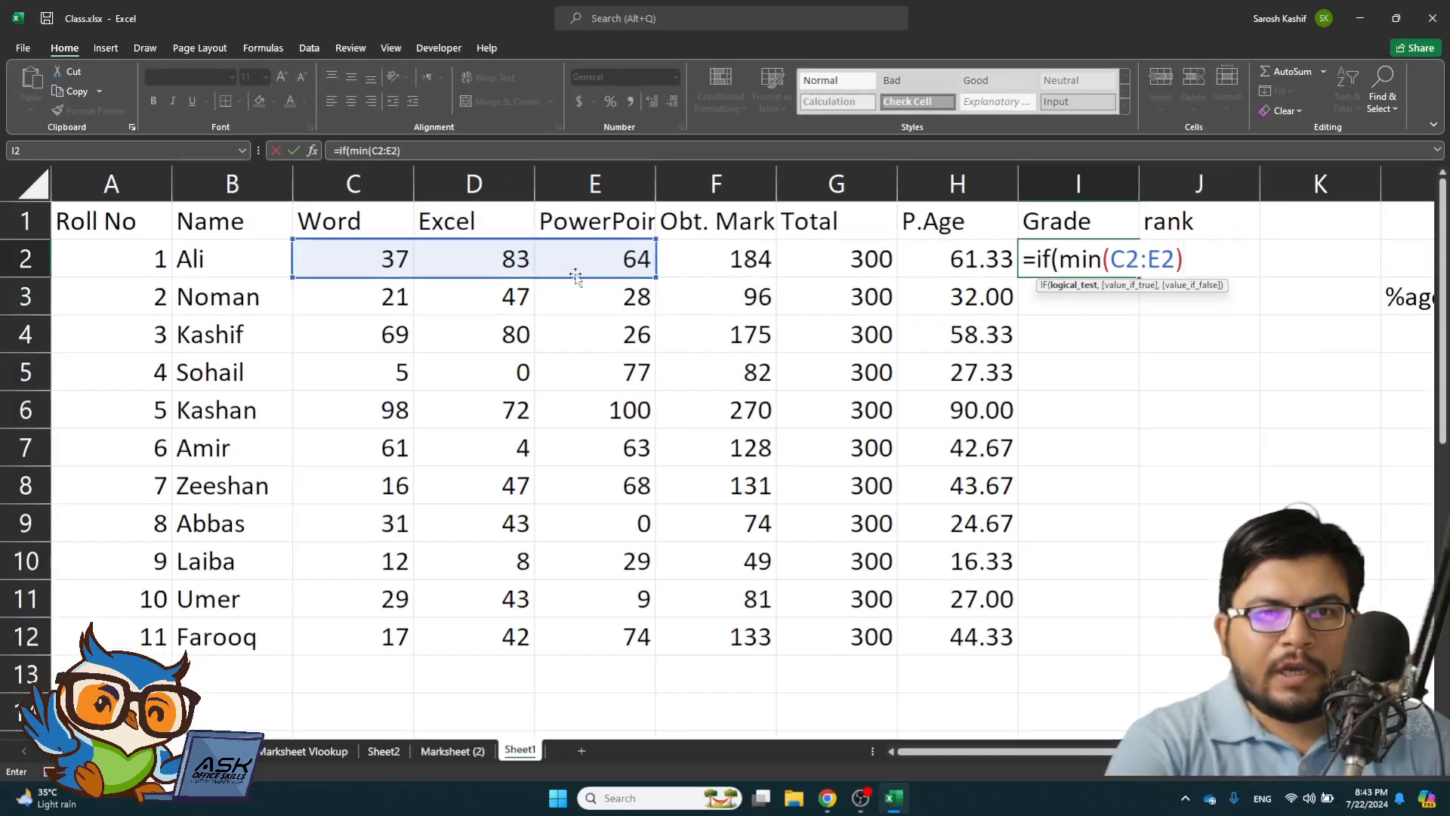
# - Extend the IF formula in I2 so the minimum is tested as <25, with "fail" as the value if true
pyautogui.moveTo(1060, 260); pyautogui.dragTo(1197, 254)
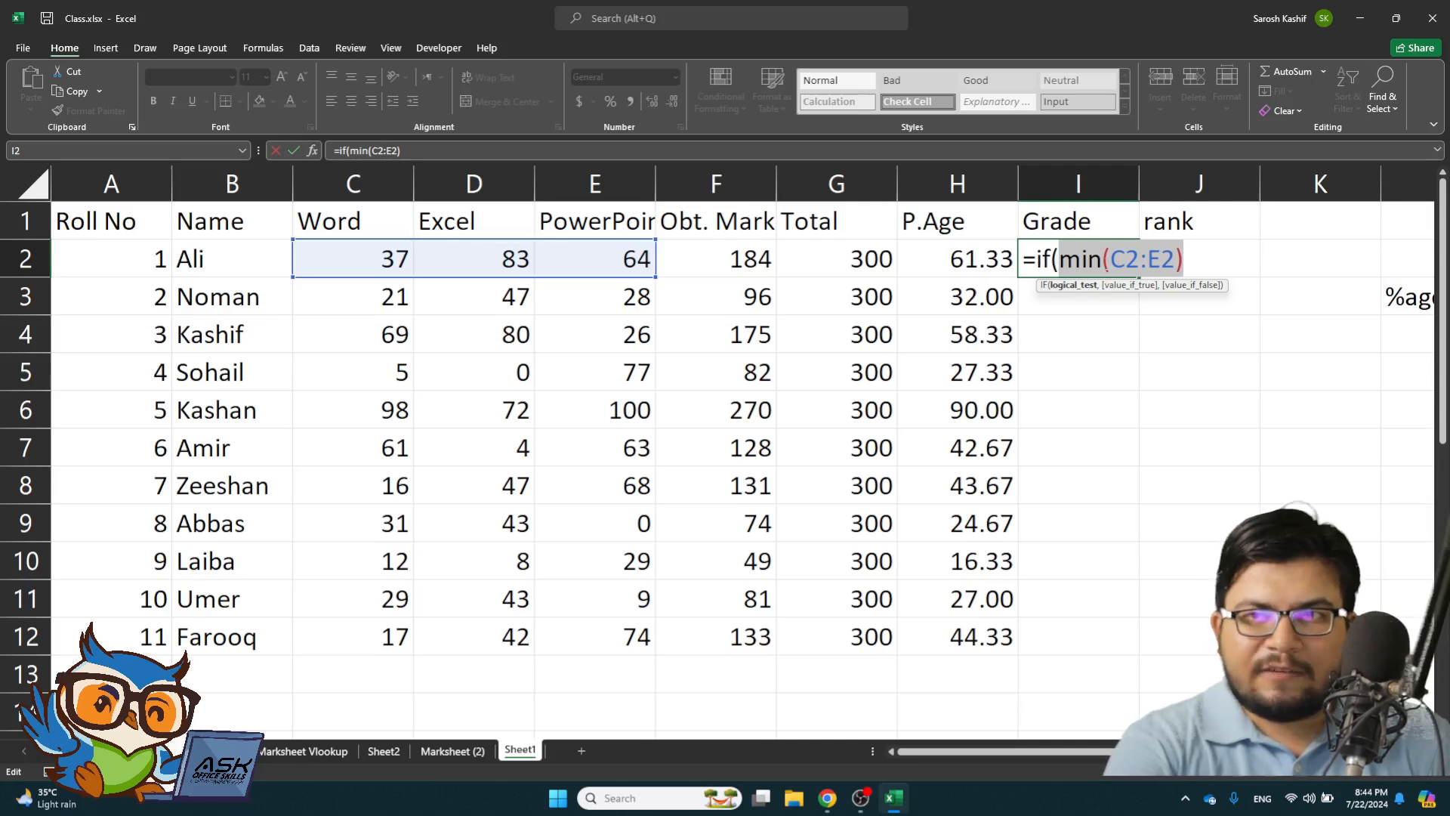
pyautogui.click(1198, 253)
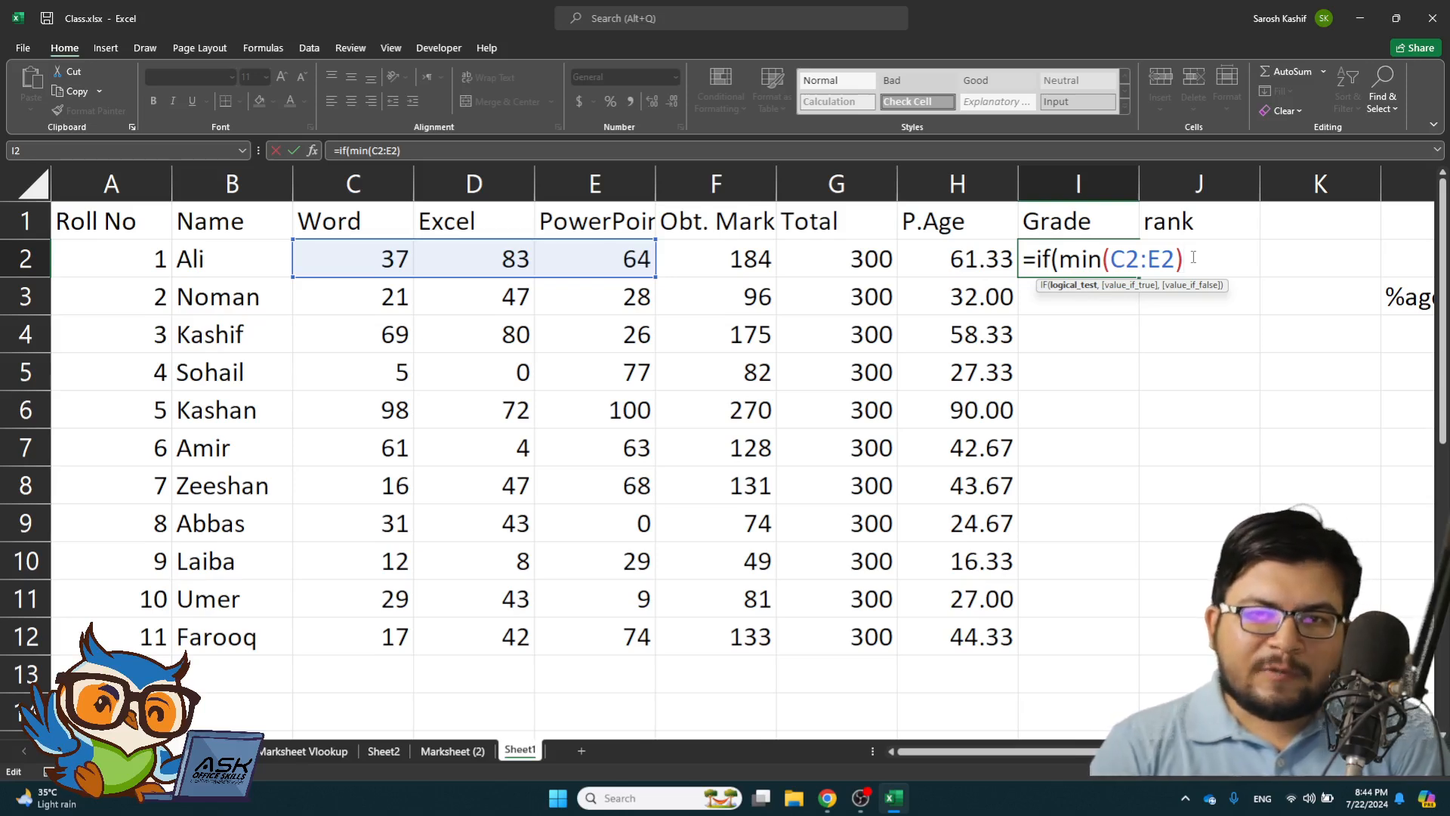
pyautogui.write('<')
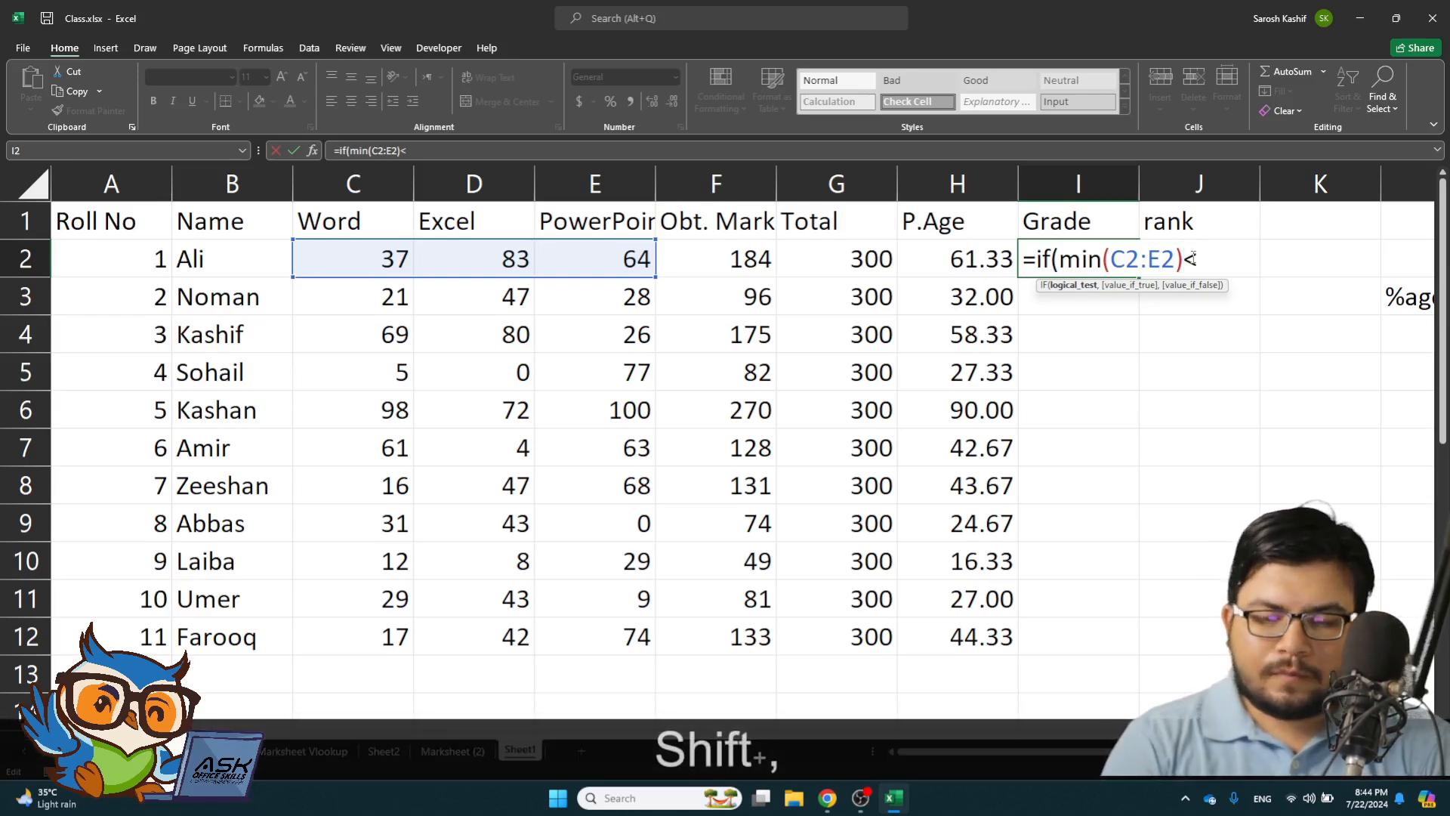
pyautogui.hotkey('ctrl', 'alt')
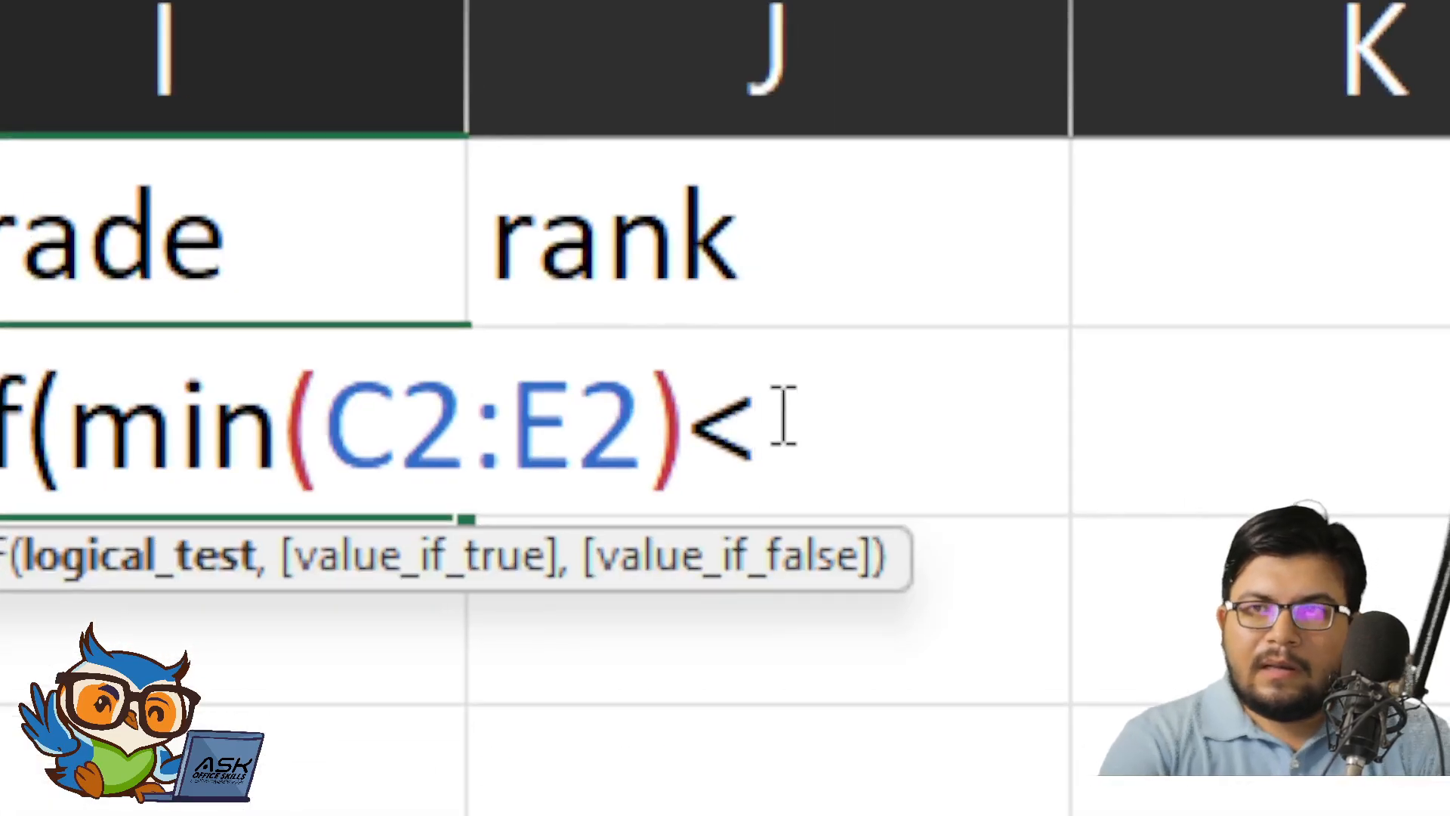
pyautogui.write('25')
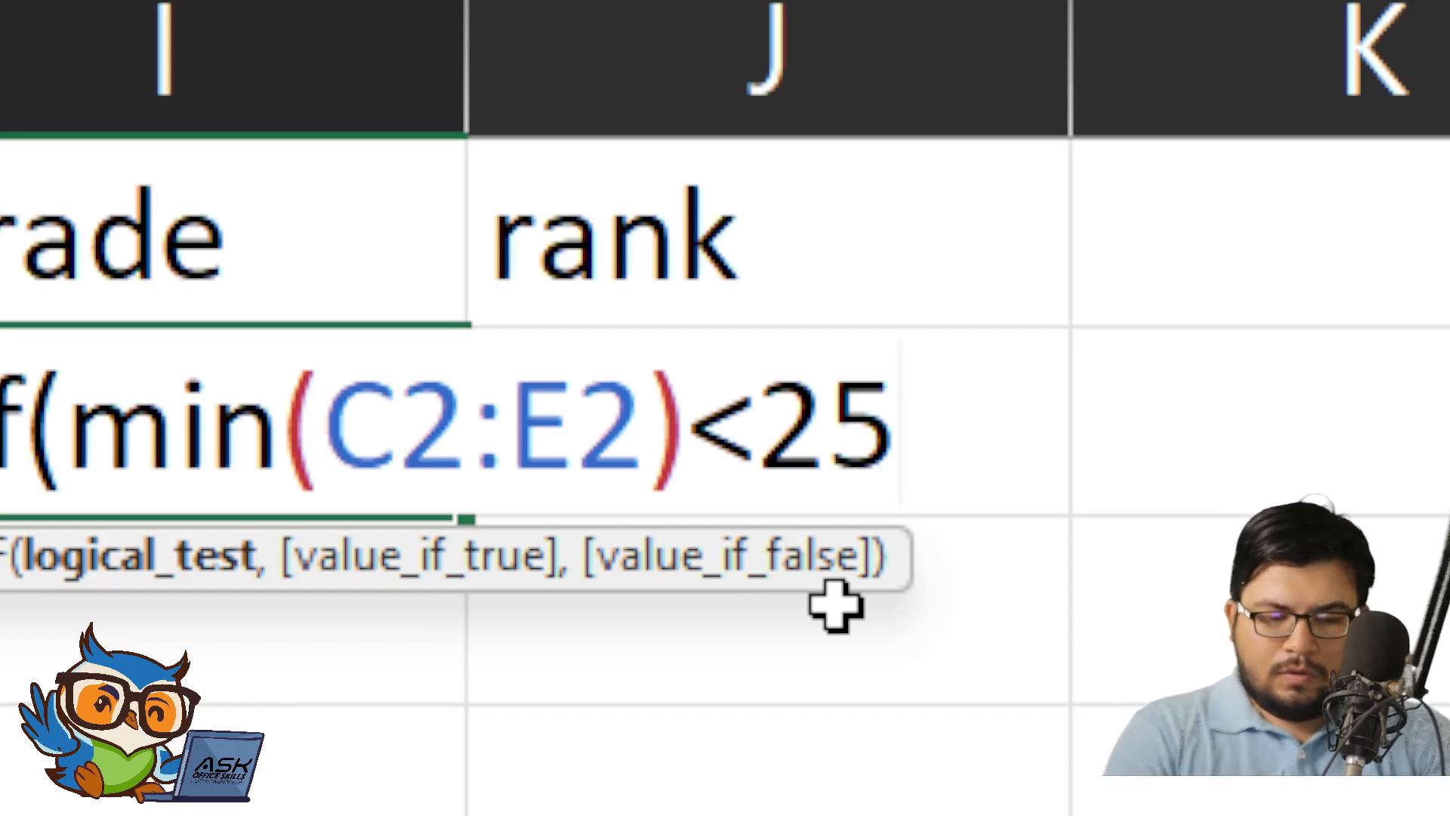
pyautogui.write(',')
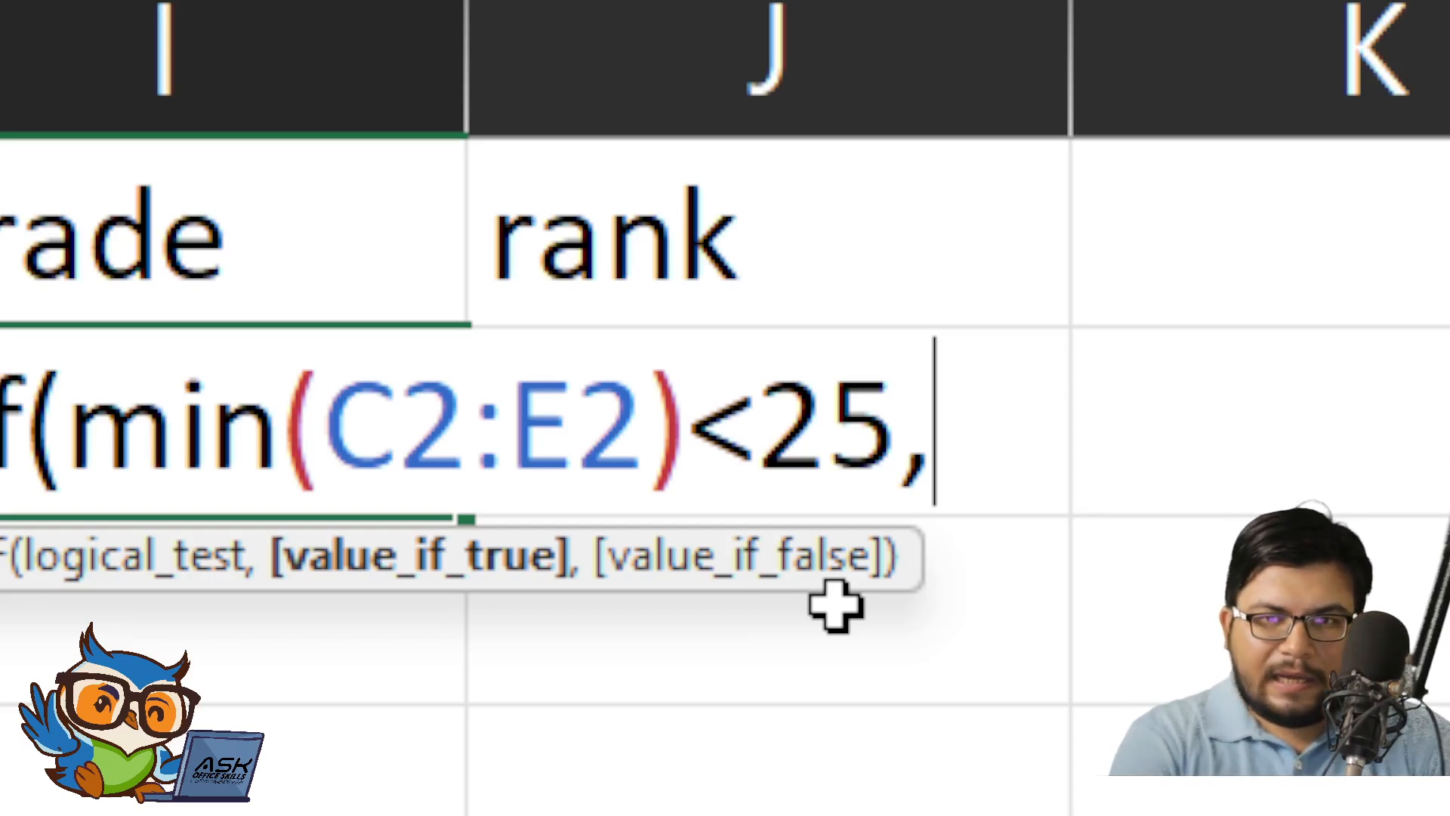
pyautogui.write('"fail')
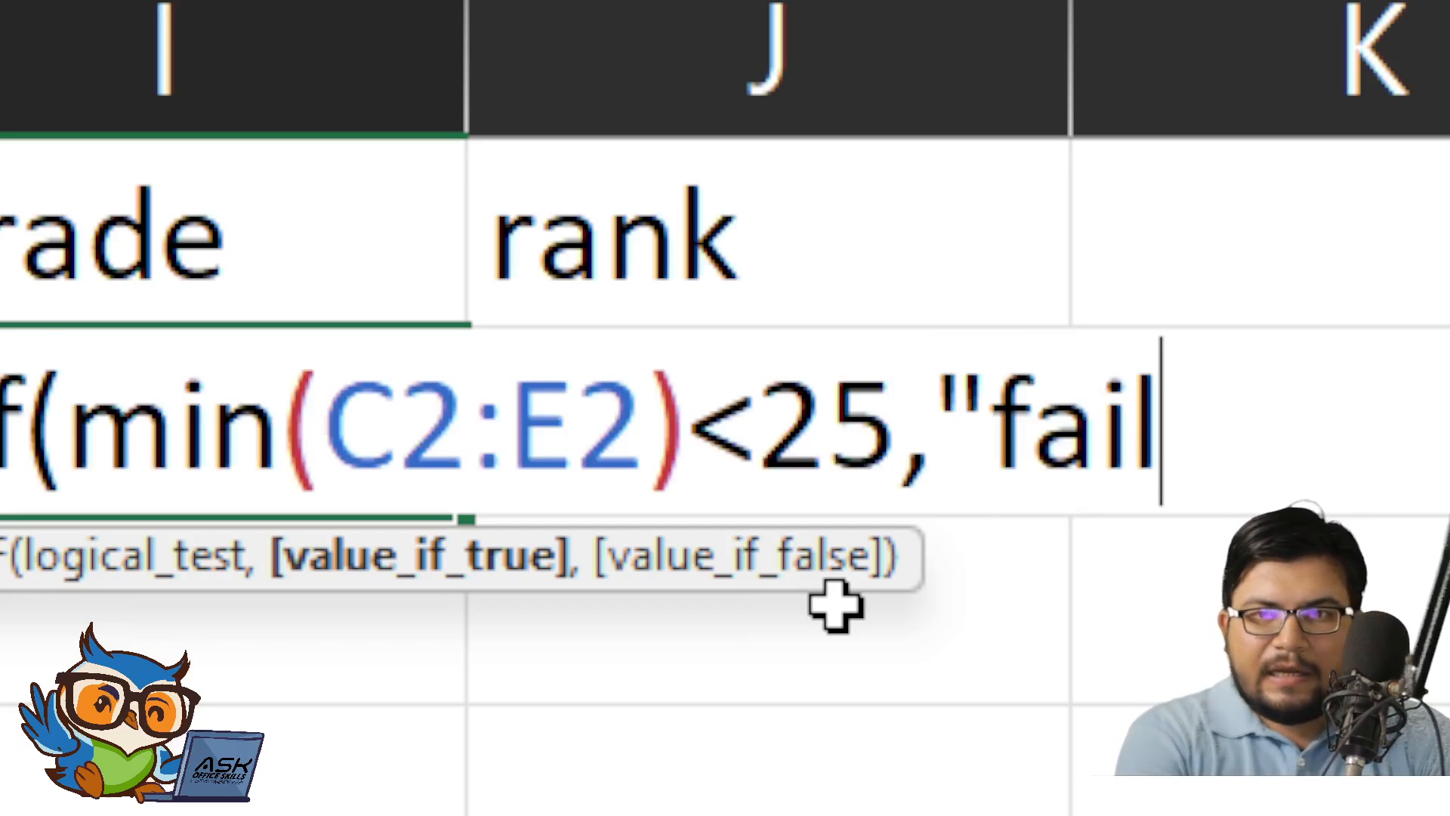
pyautogui.write('"')
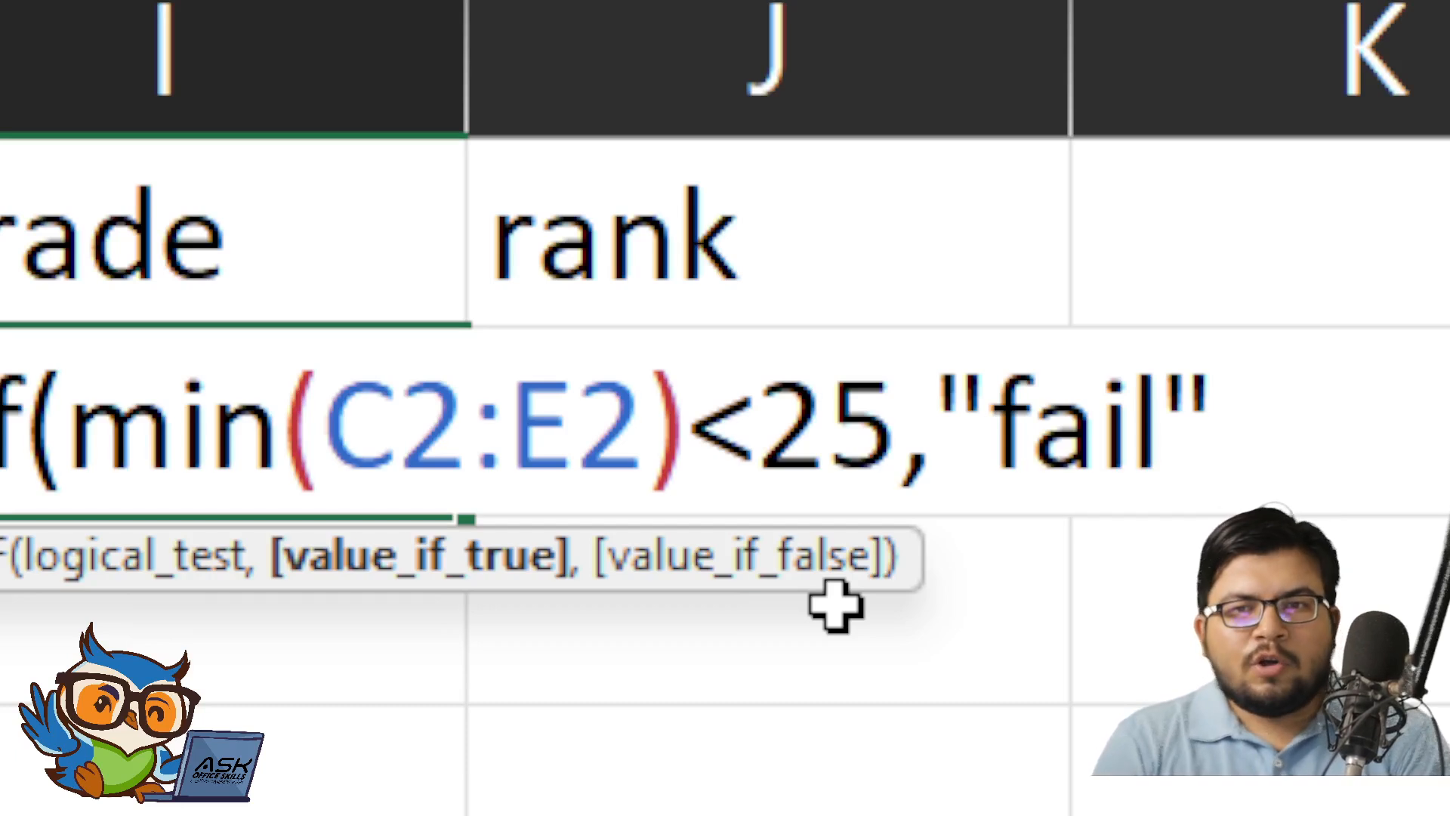
pyautogui.write(',')
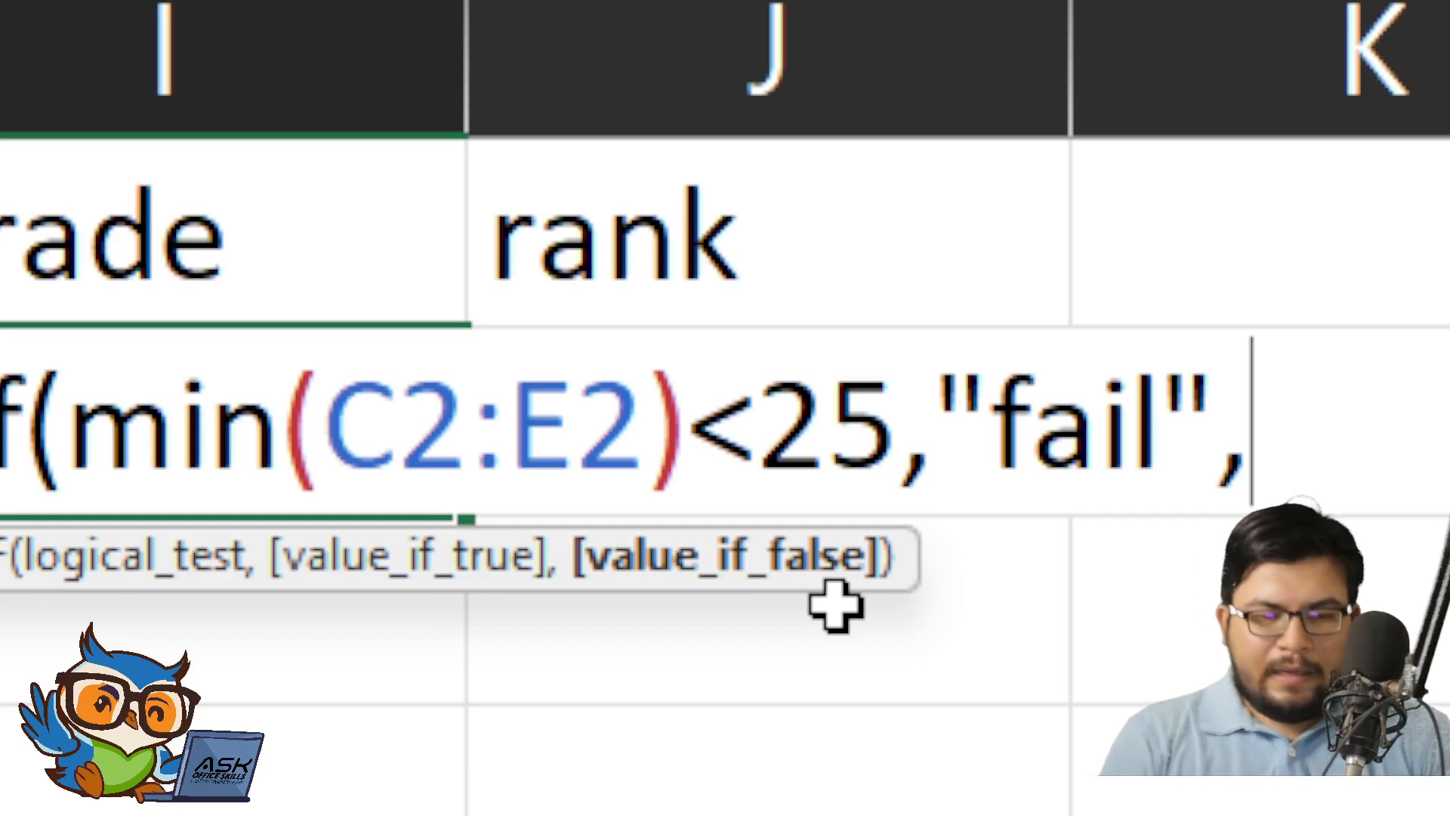
# - Nest a VLOOKUP as the IF formula's value if false in I2, with the percentage in H2 as its lookup value
pyautogui.write('vloo')
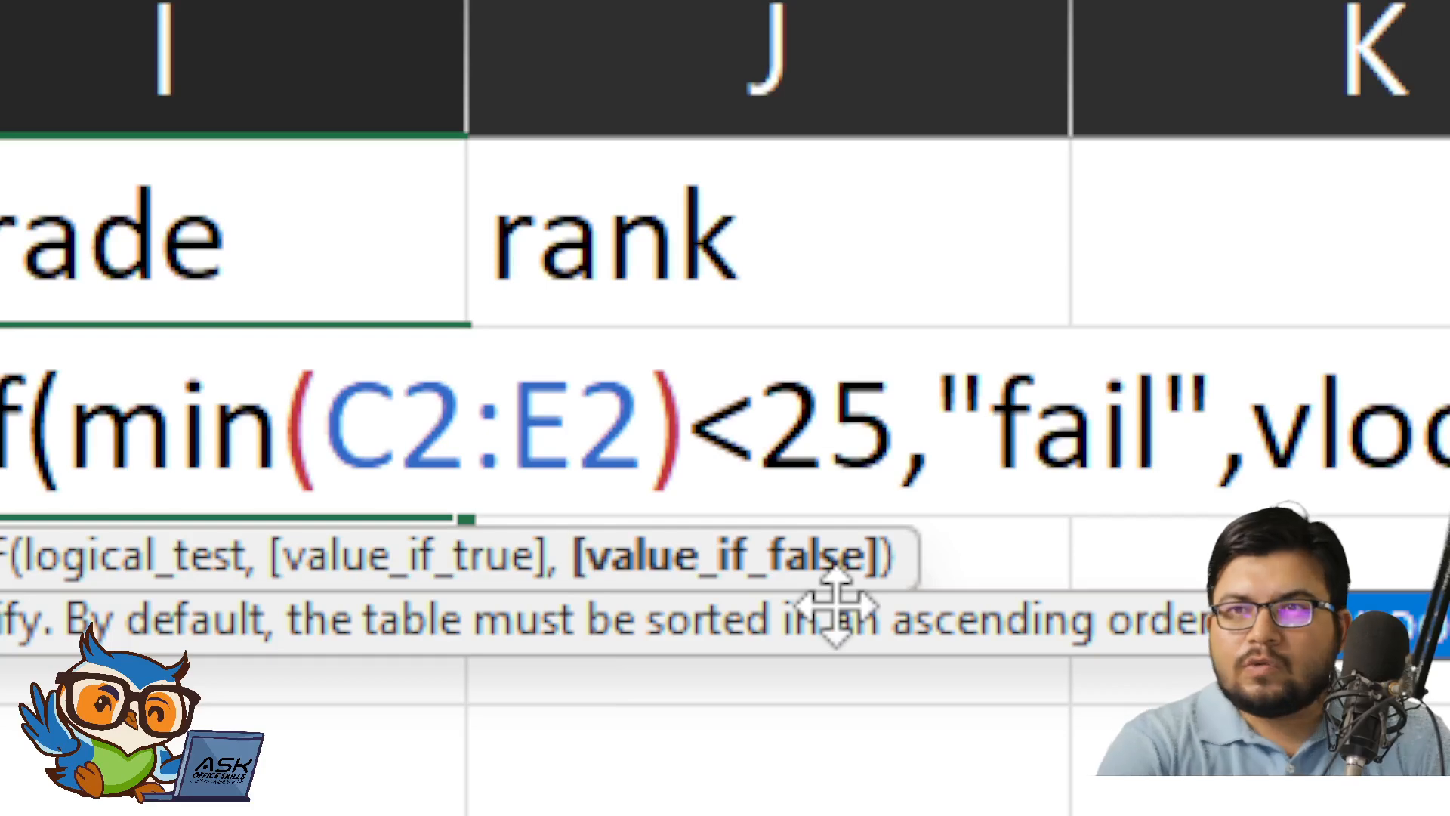
pyautogui.write('kup')
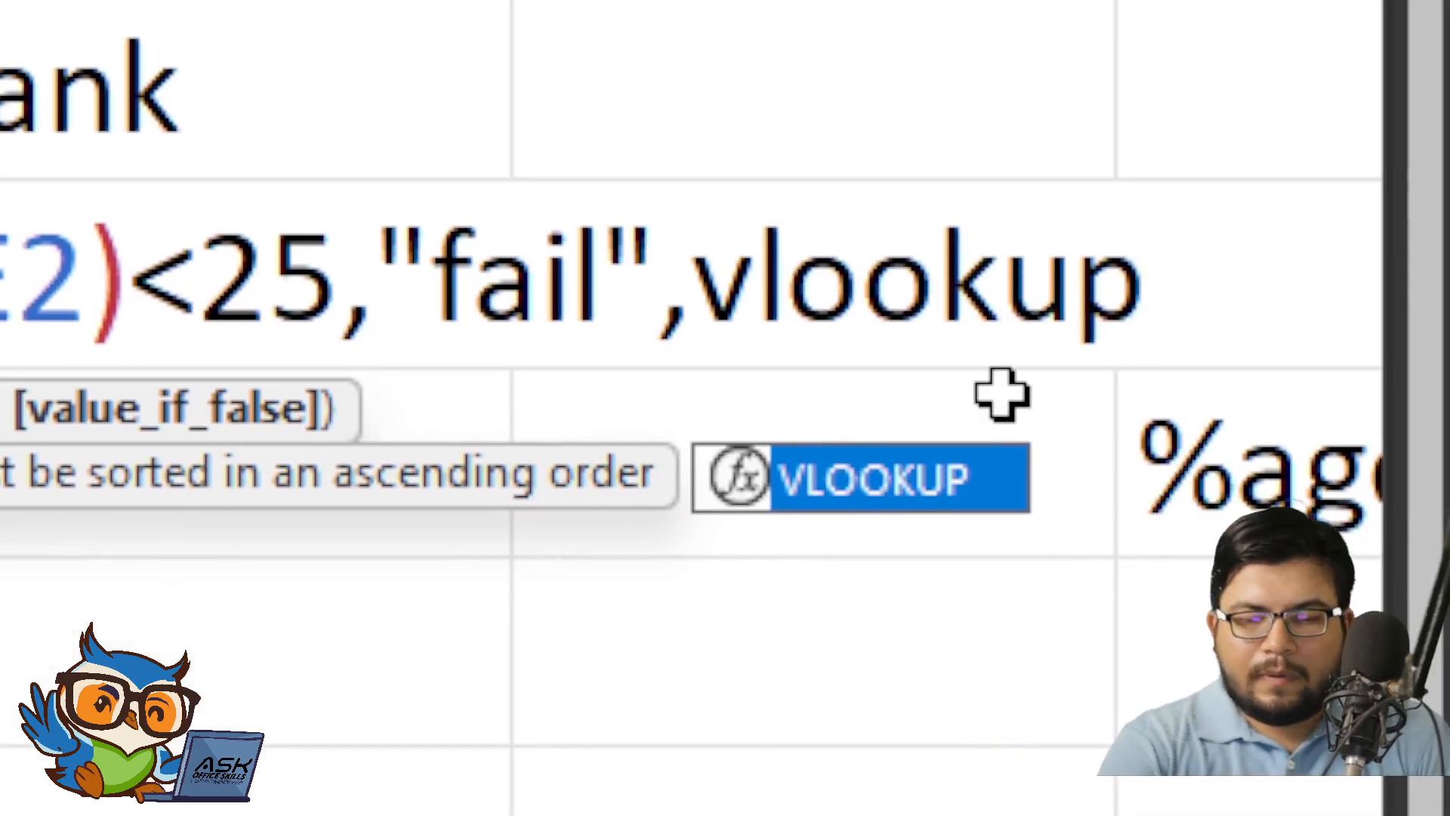
pyautogui.write('(')
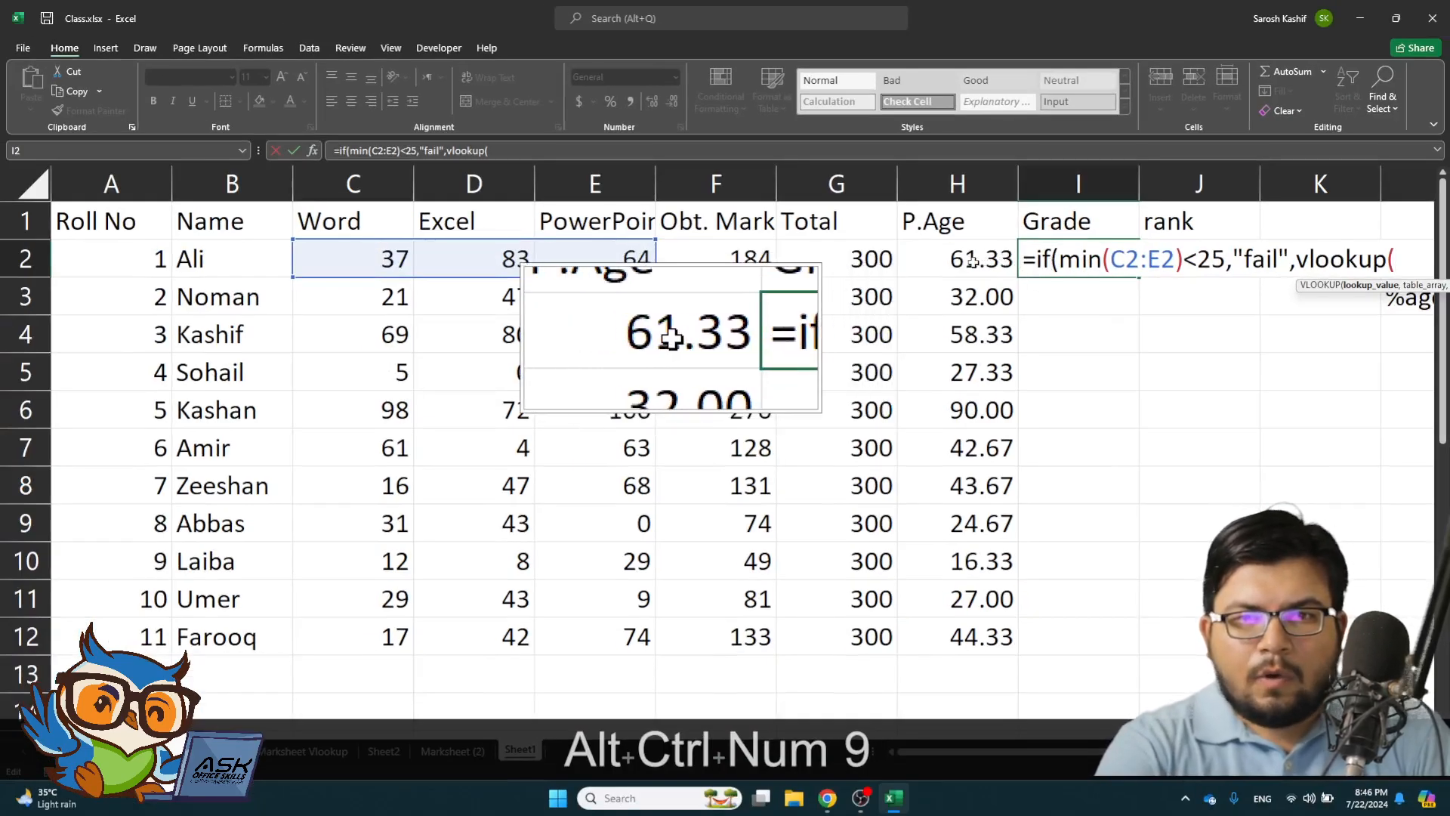
pyautogui.click(926, 268)
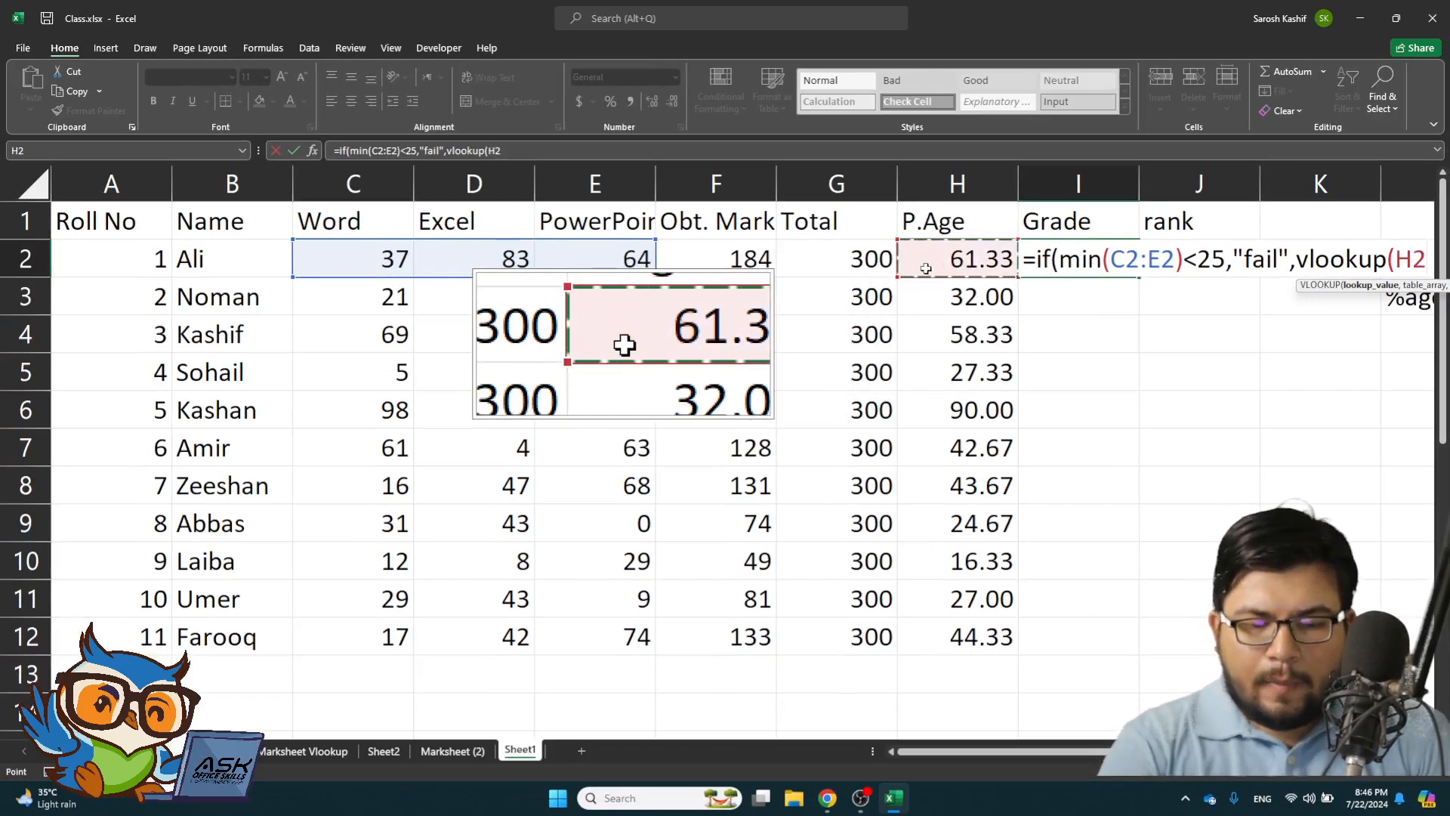
pyautogui.write(',')
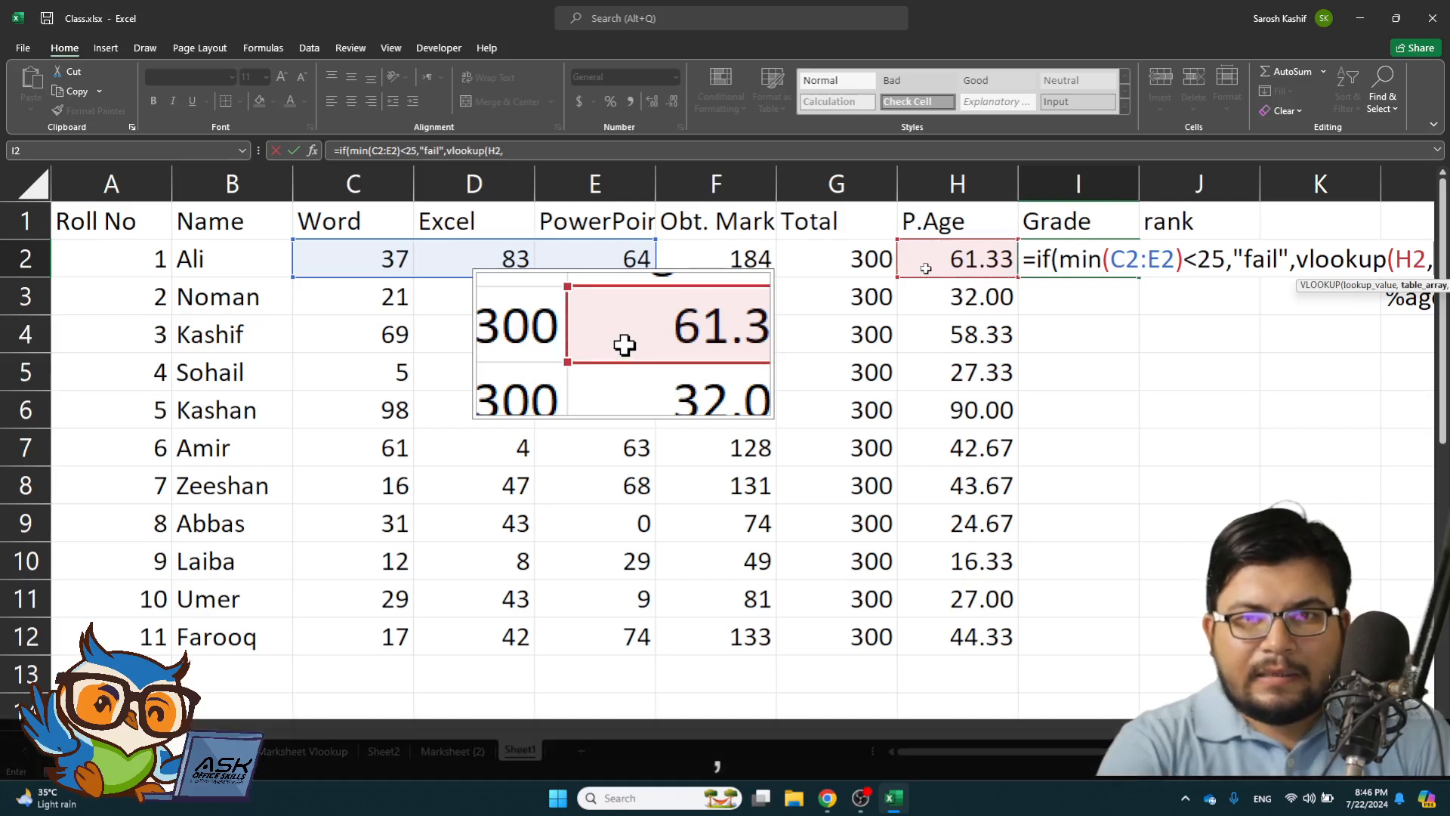
# - Complete the nested VLOOKUP in I2 with the myGrades table and column index 2, and enter the formula
pyautogui.write('my')
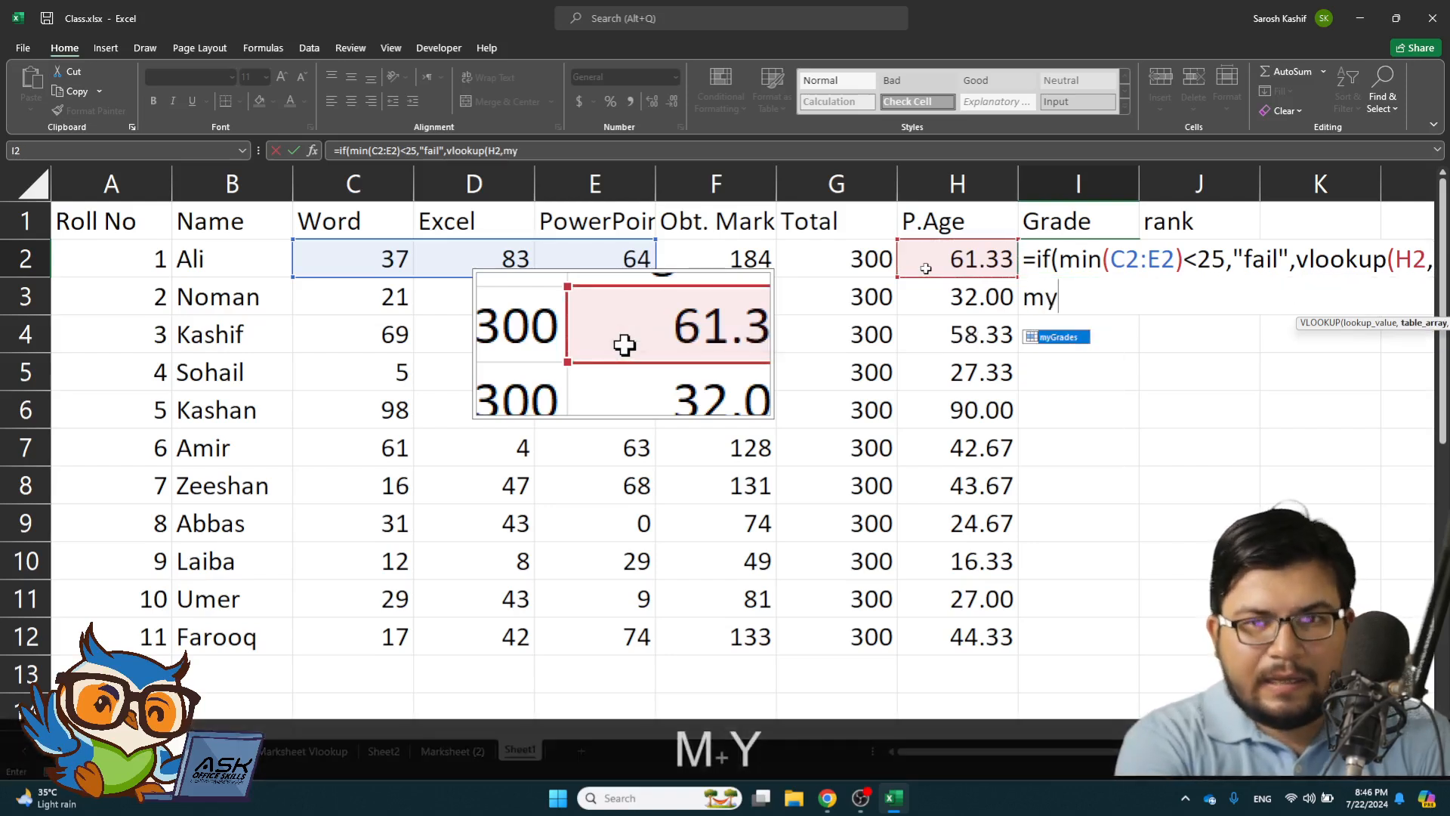
pyautogui.write('grades')
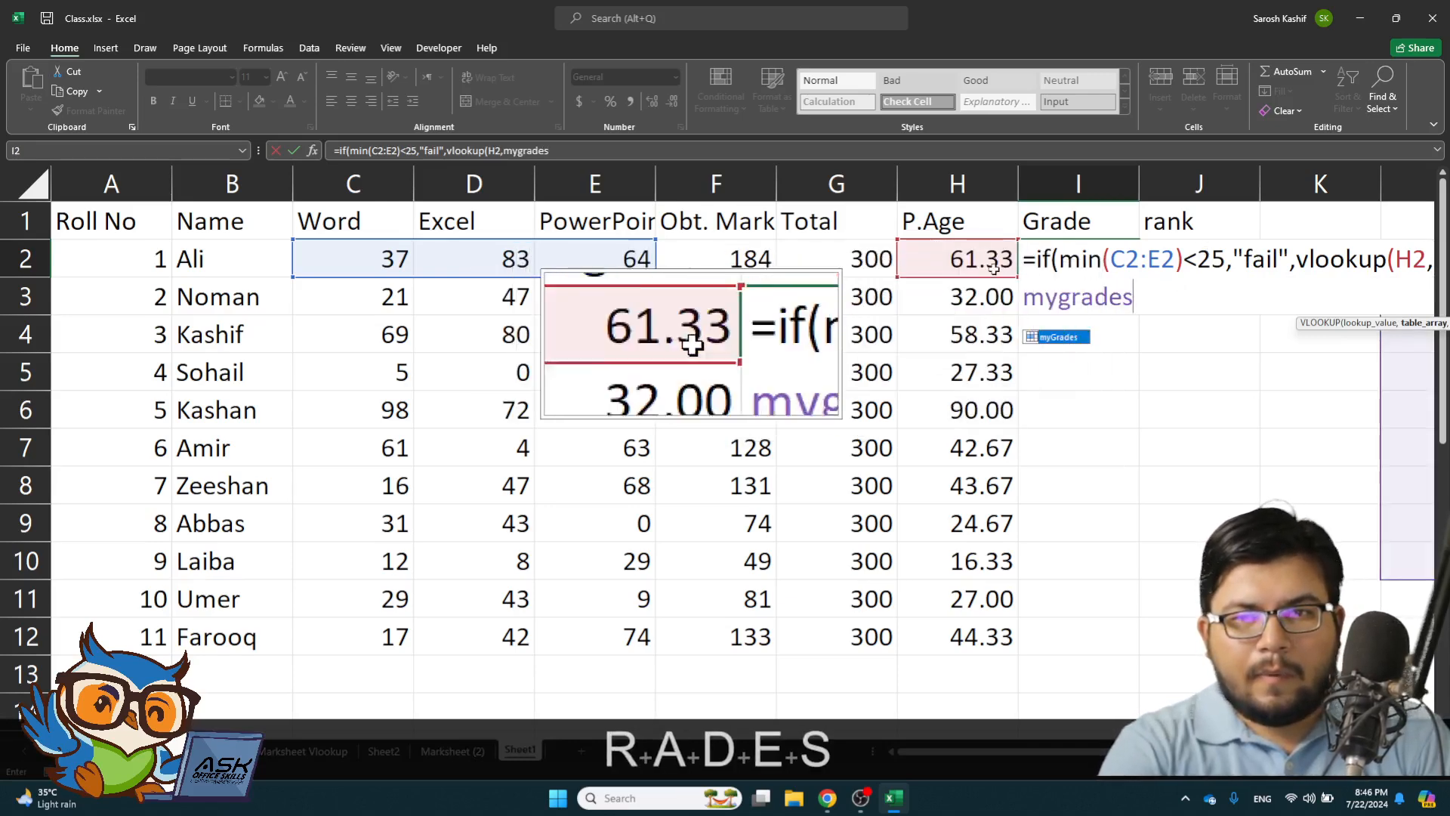
pyautogui.write(',')
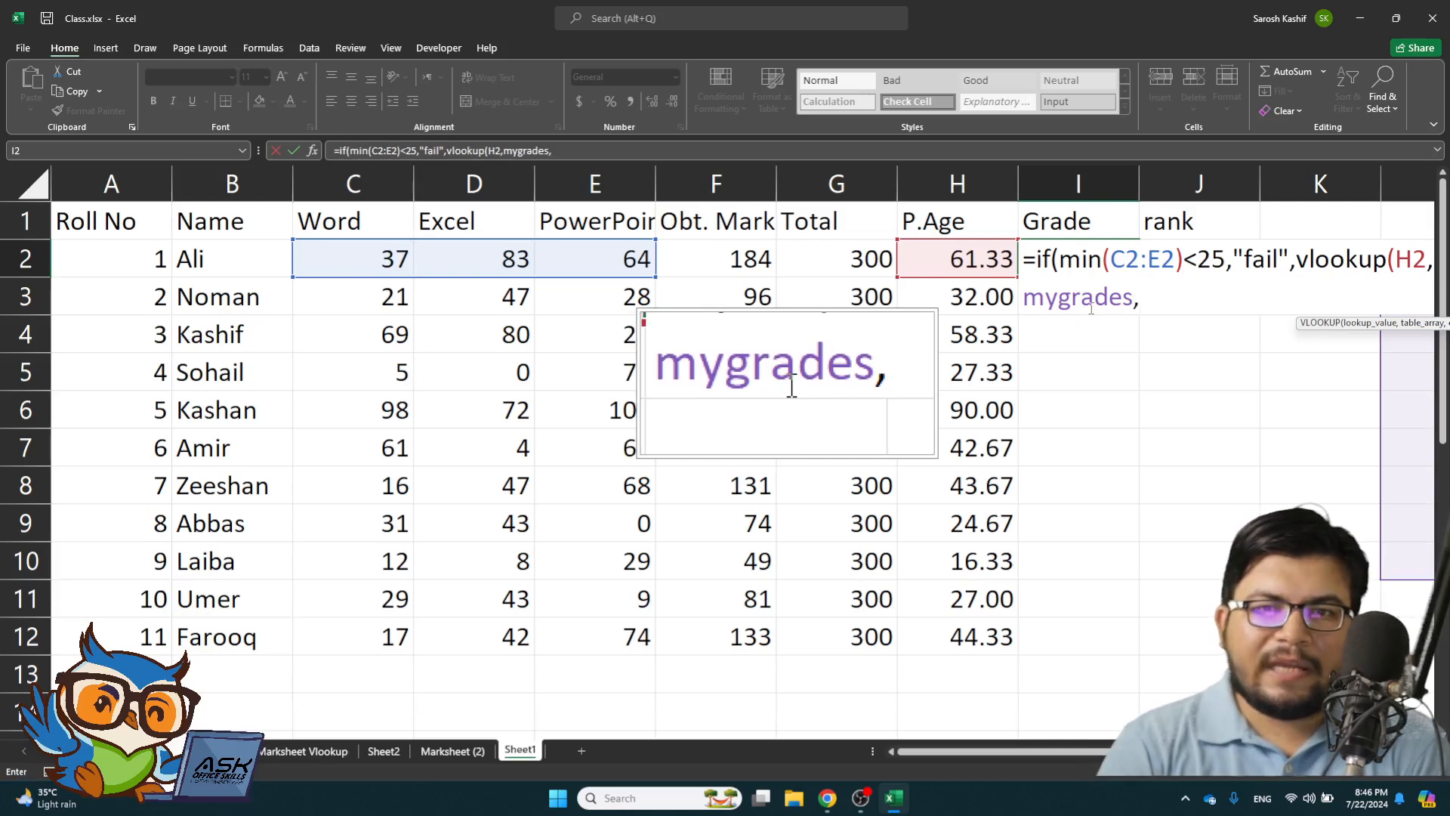
pyautogui.write('2')
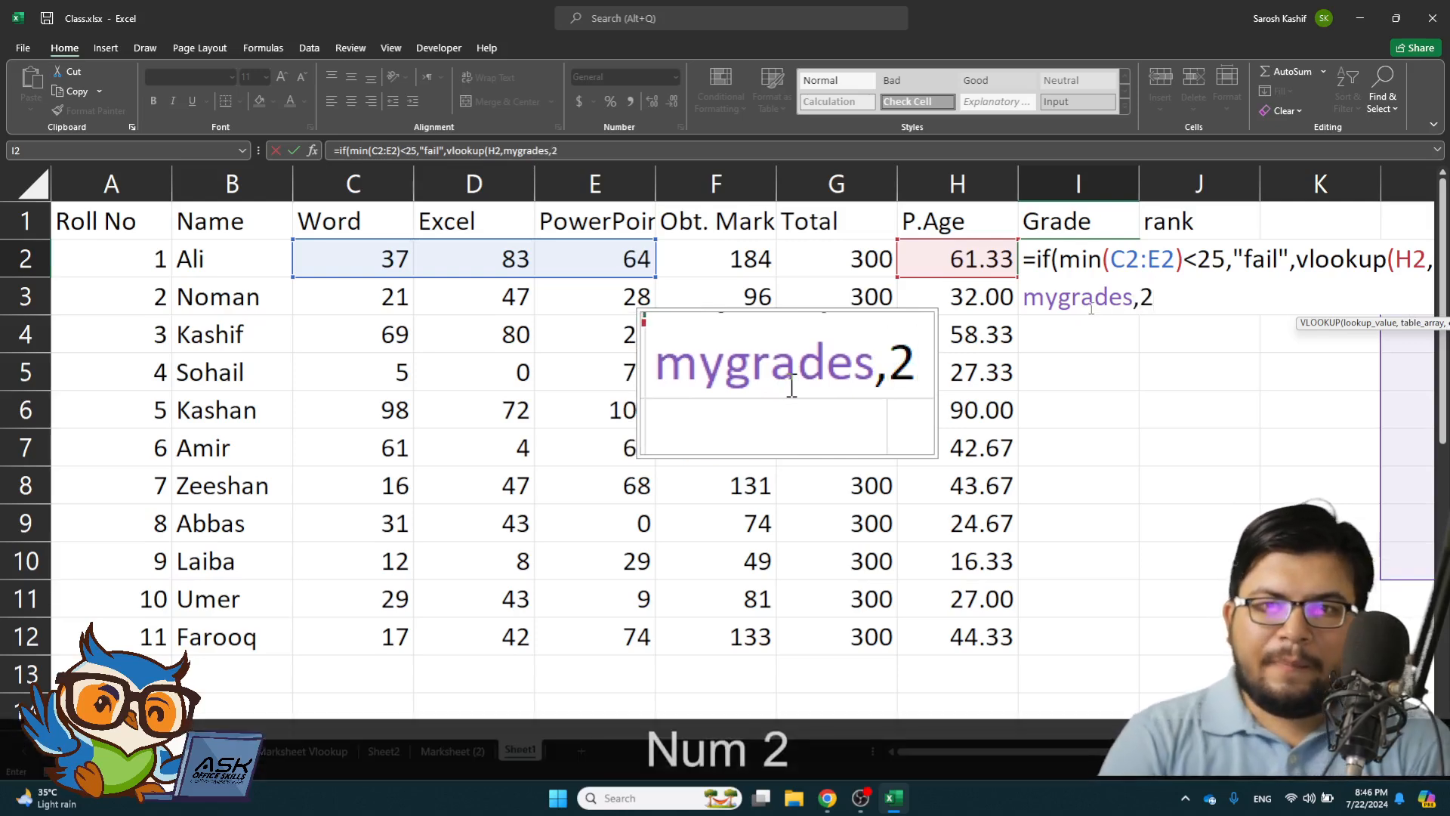
pyautogui.write(')')
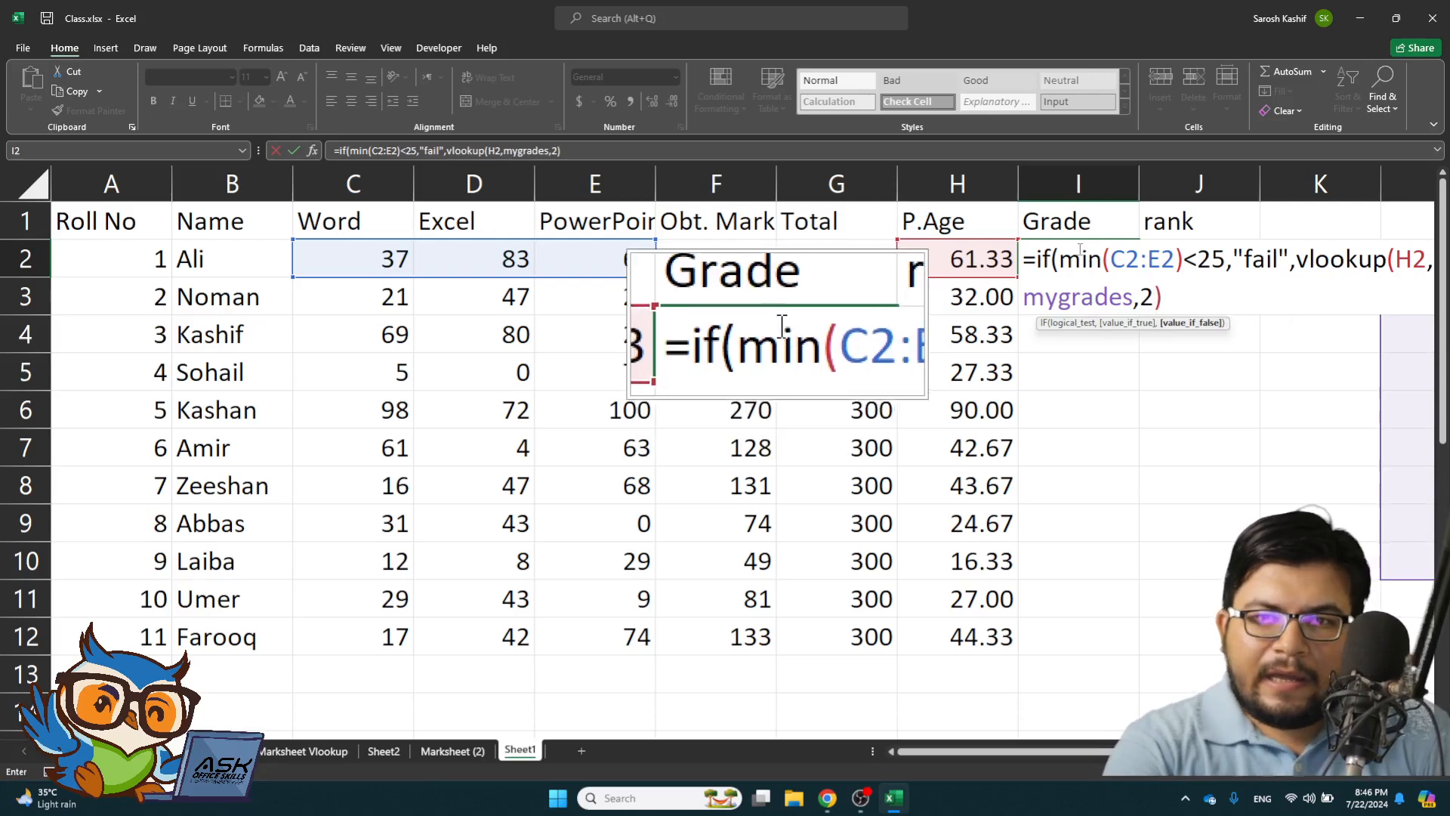
pyautogui.write(')')
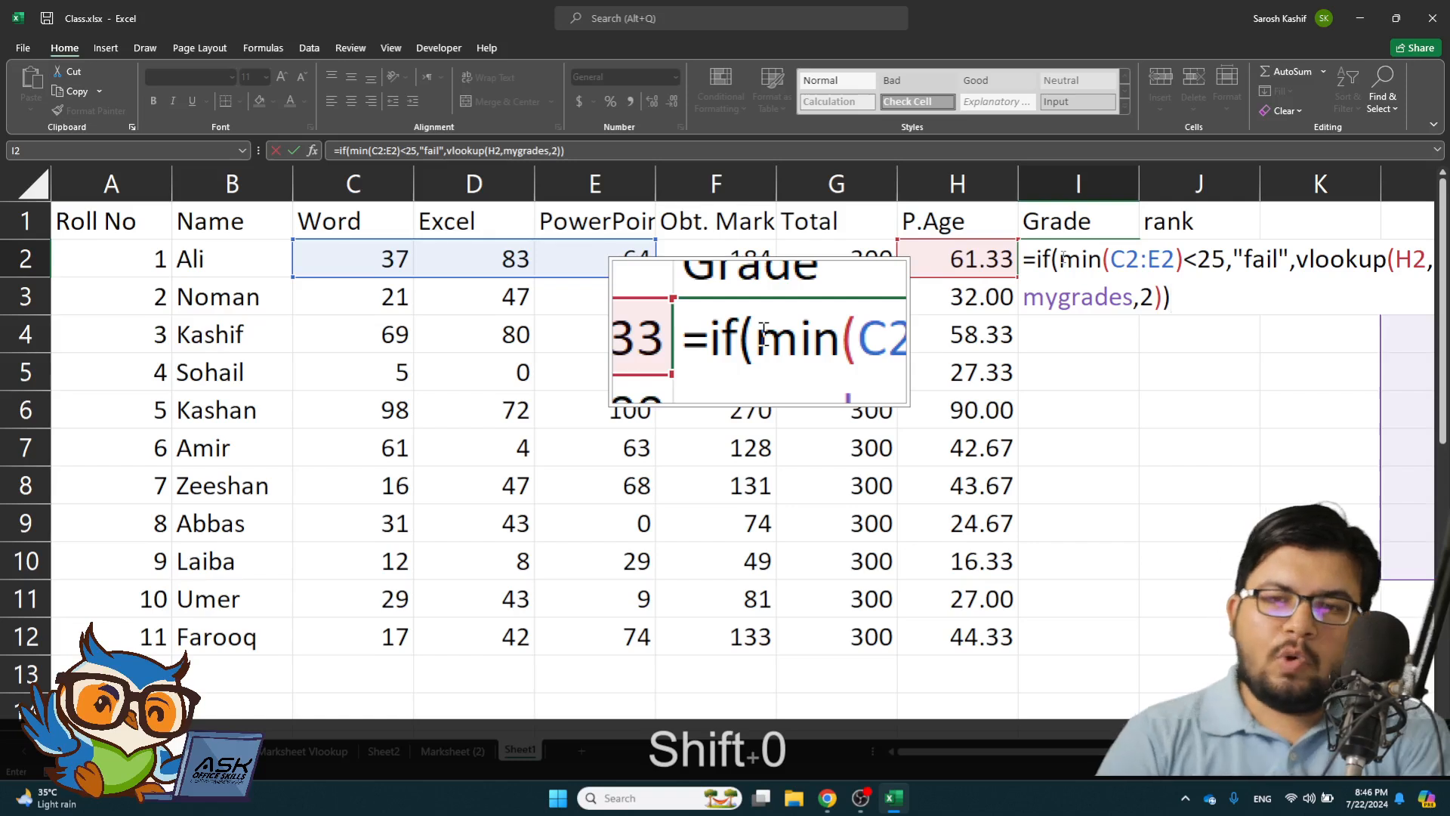
pyautogui.press('Return')
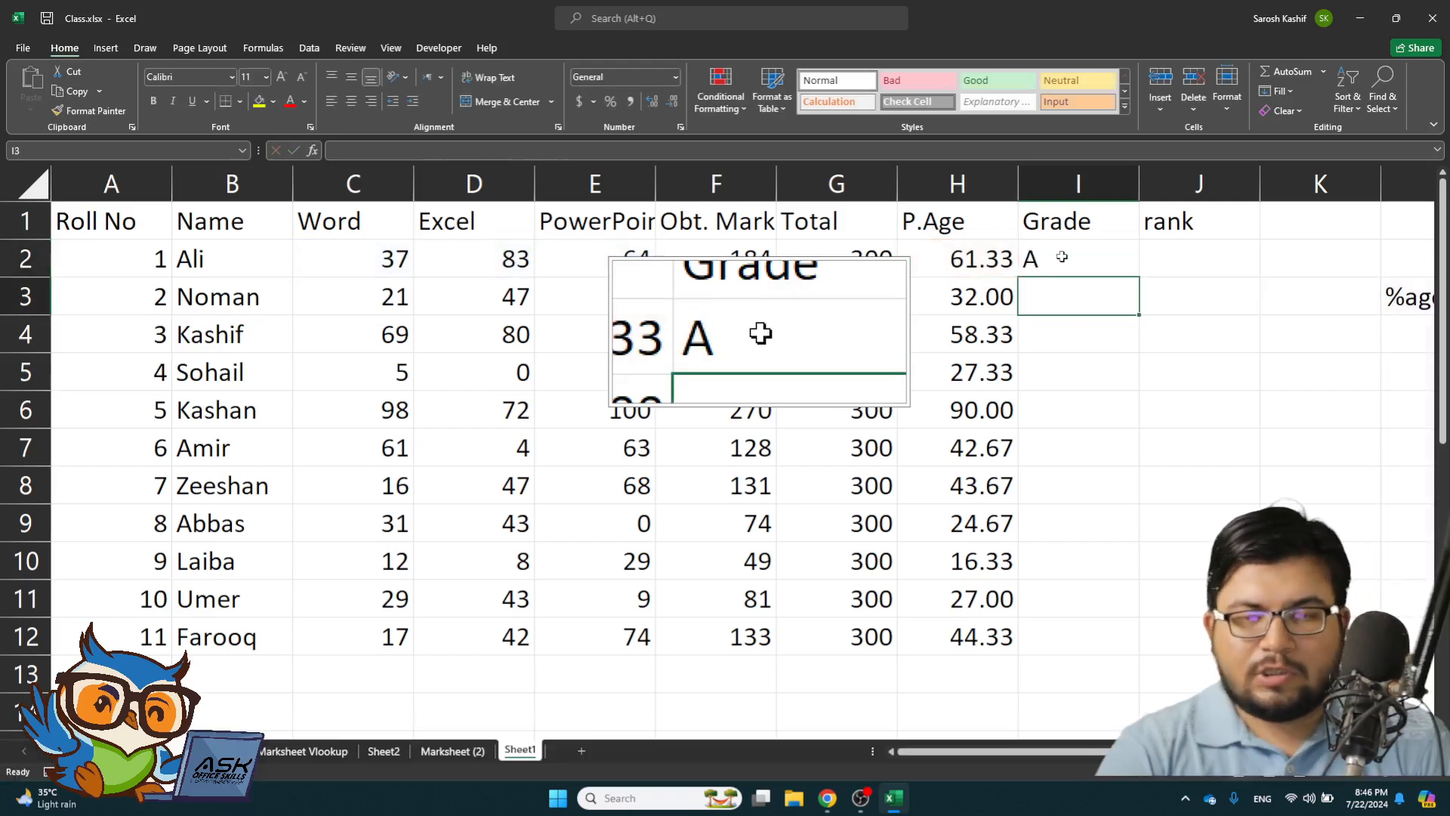
# - Fill the Grade formula from I2 down to I5
pyautogui.press('ctrl+alt+KP_5')
pyautogui.click(1062, 257)
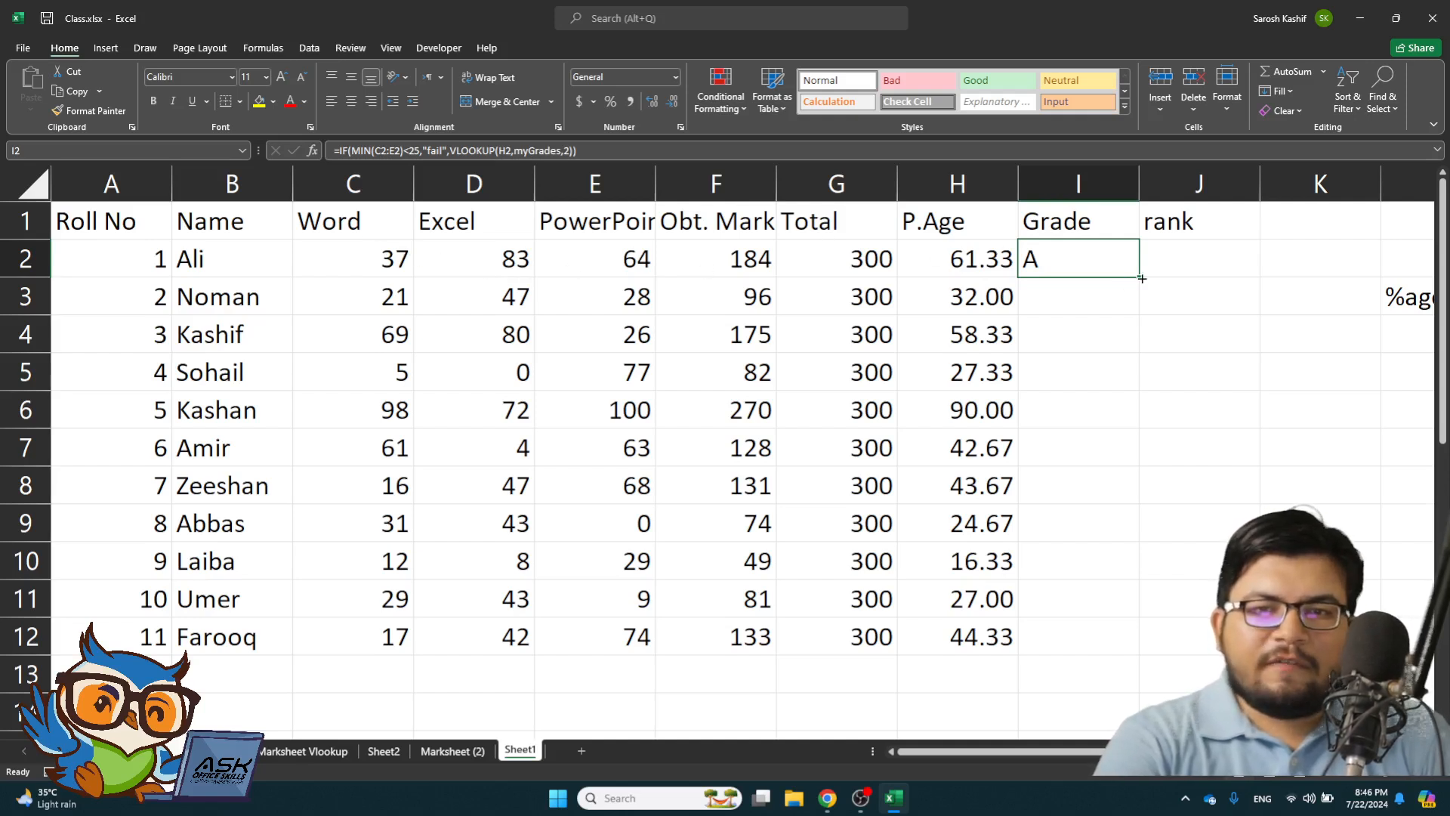
pyautogui.moveTo(1138, 277); pyautogui.dragTo(1120, 378)
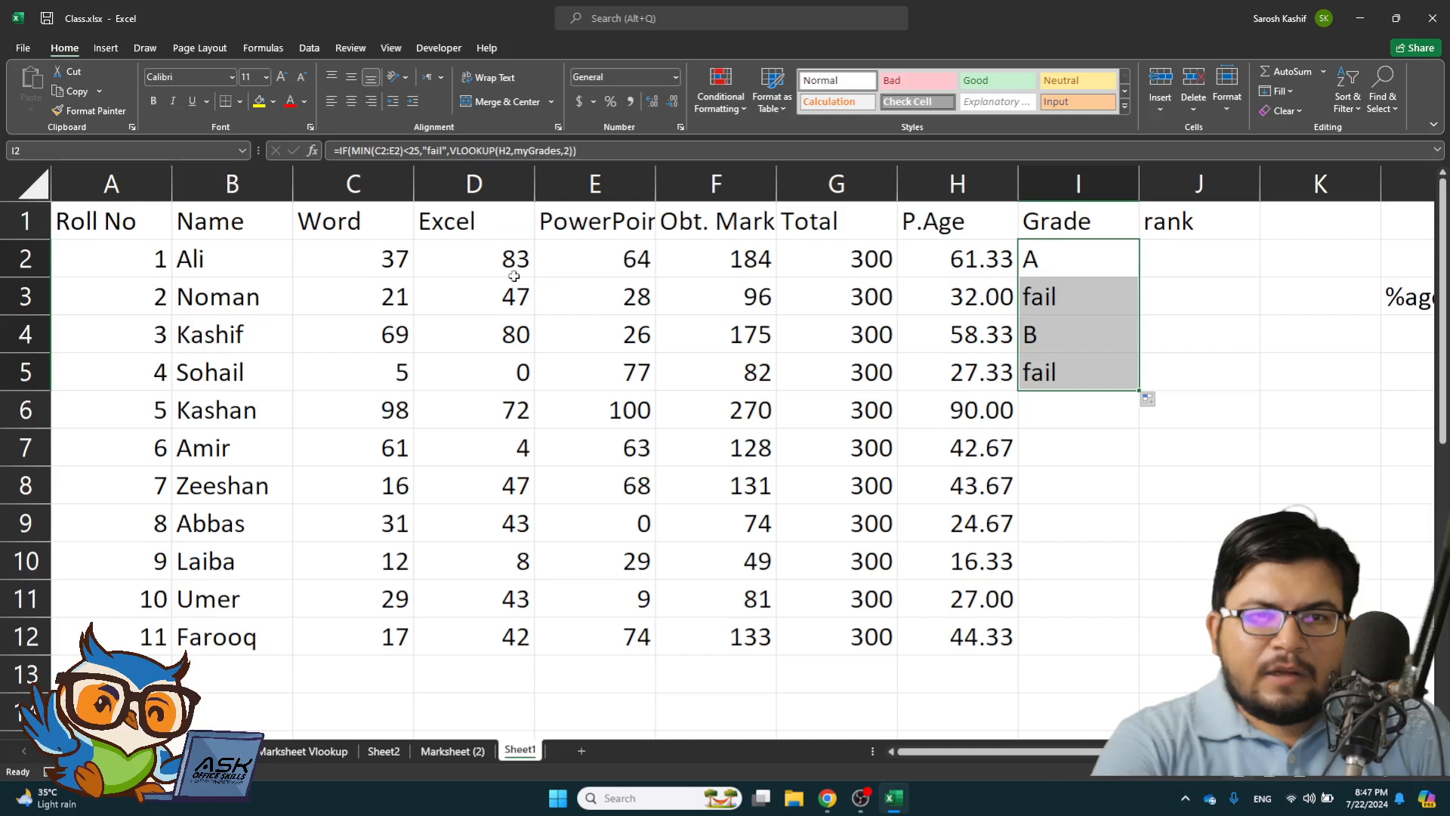
# - Check the grade in row 3 against the student's subject marks and percentage
pyautogui.click(465, 287)
pyautogui.click(920, 297)
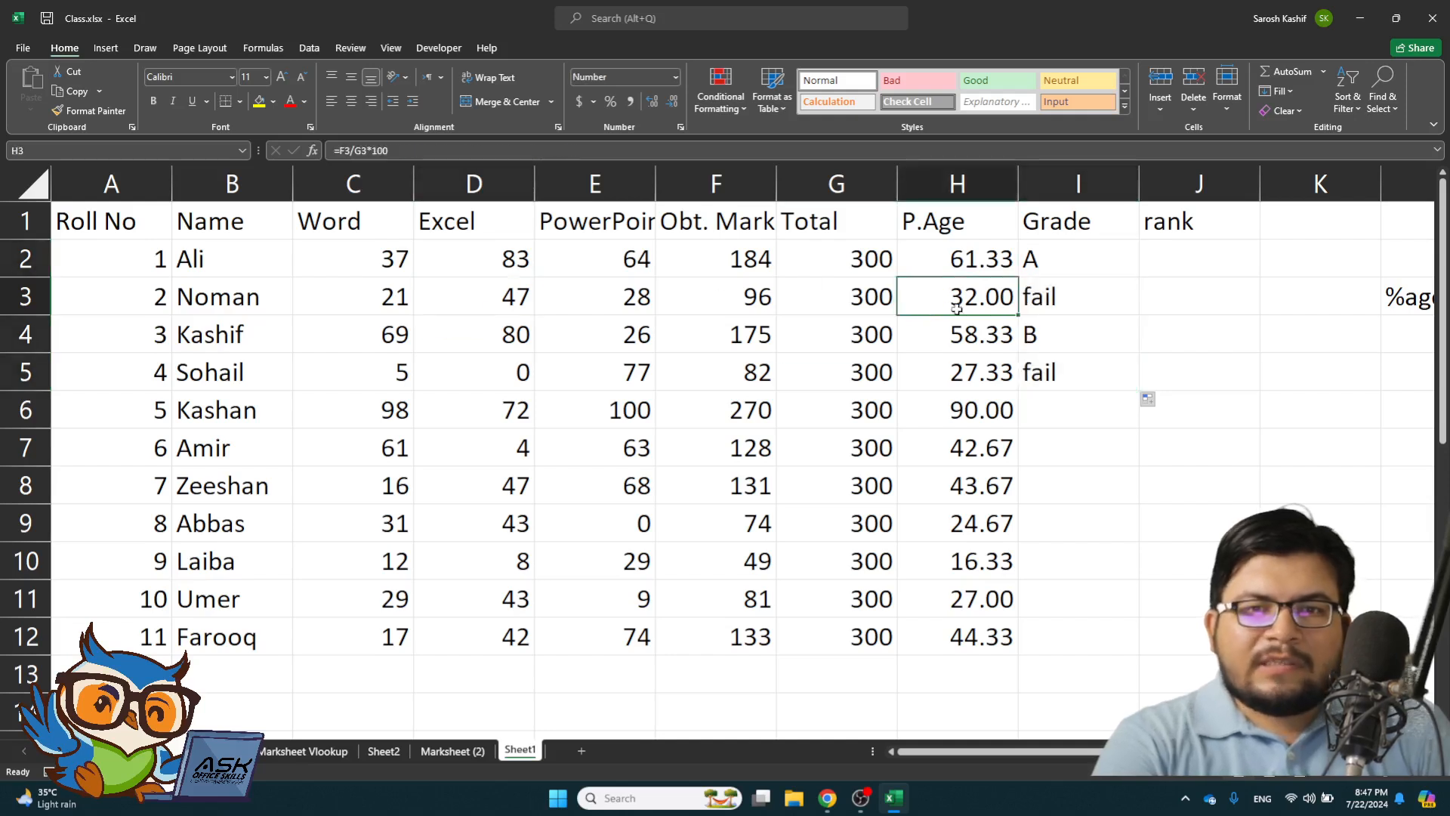
pyautogui.click(1067, 302)
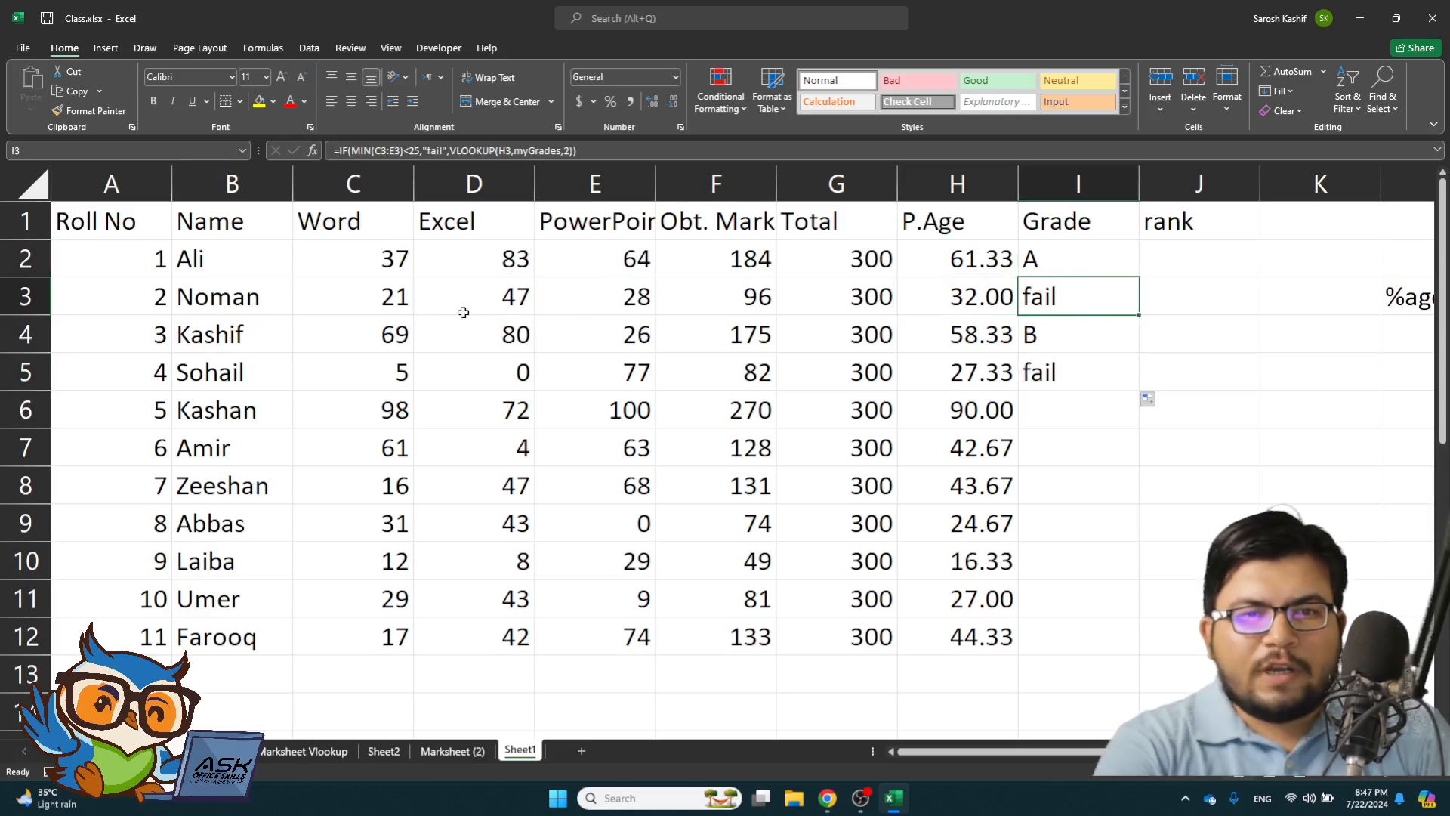
pyautogui.click(357, 295)
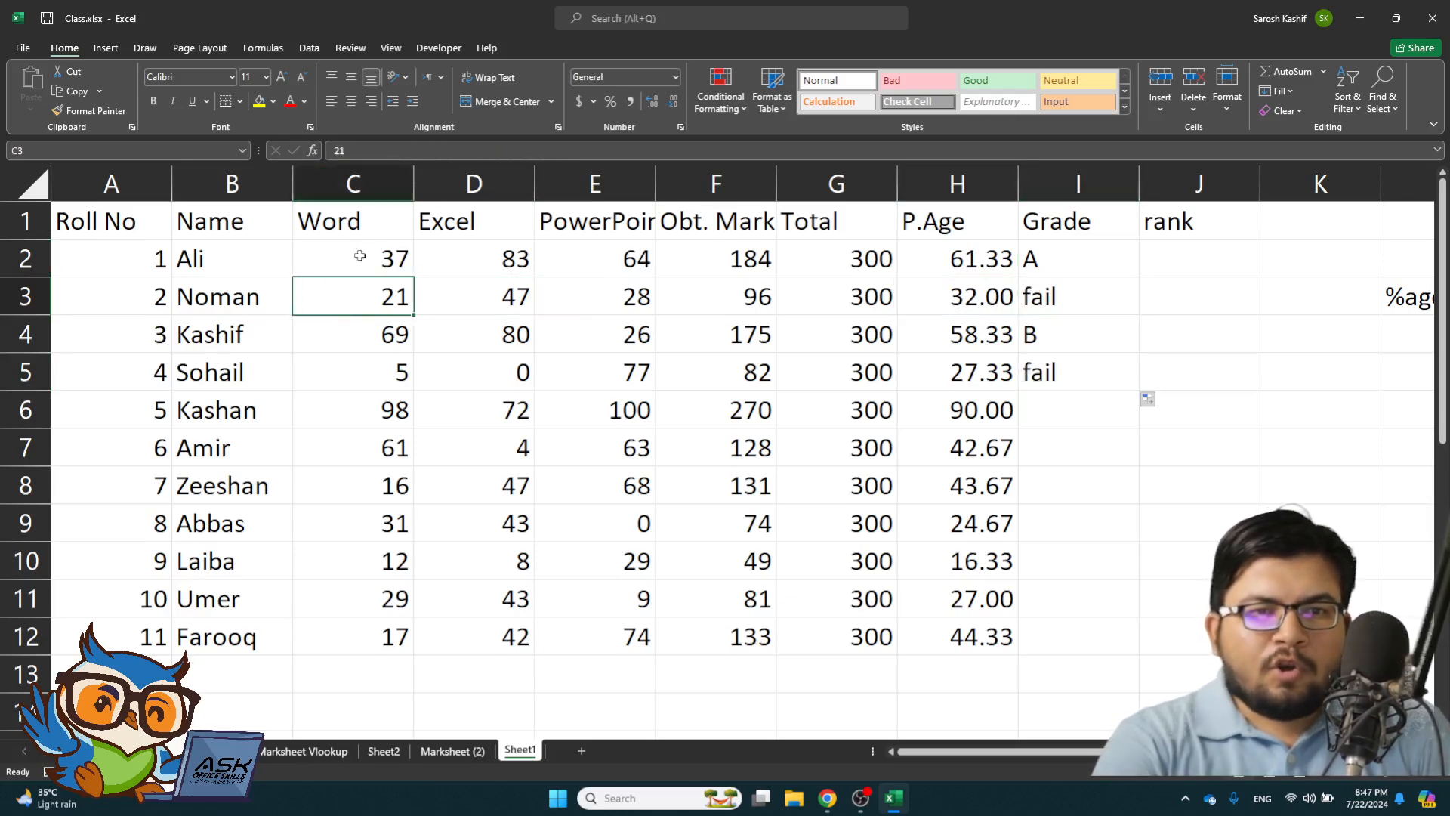
pyautogui.click(370, 296)
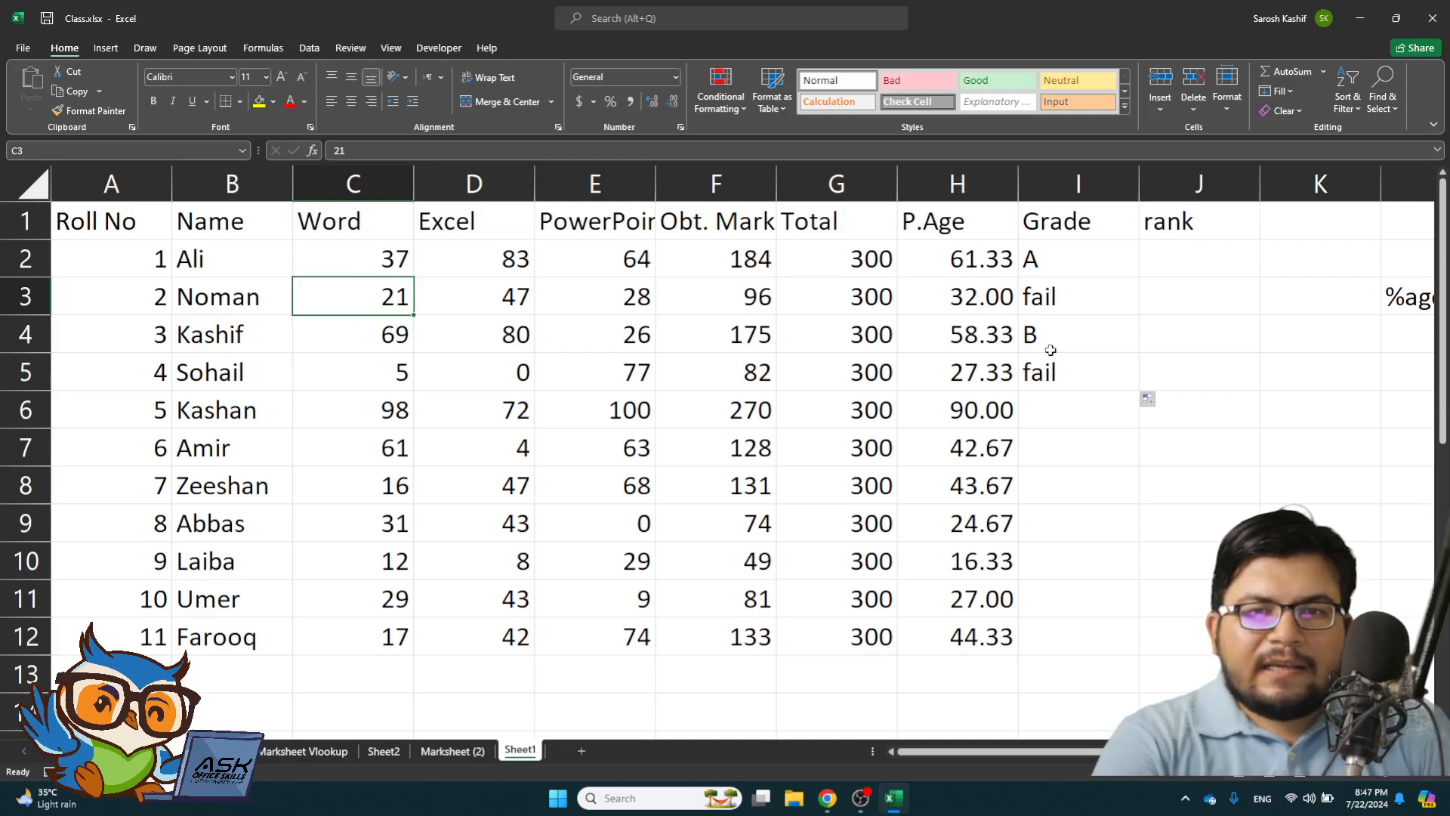
# - Check the grade in row 5 against the student's Word, Excel and PowerPoint marks
pyautogui.click(1041, 372)
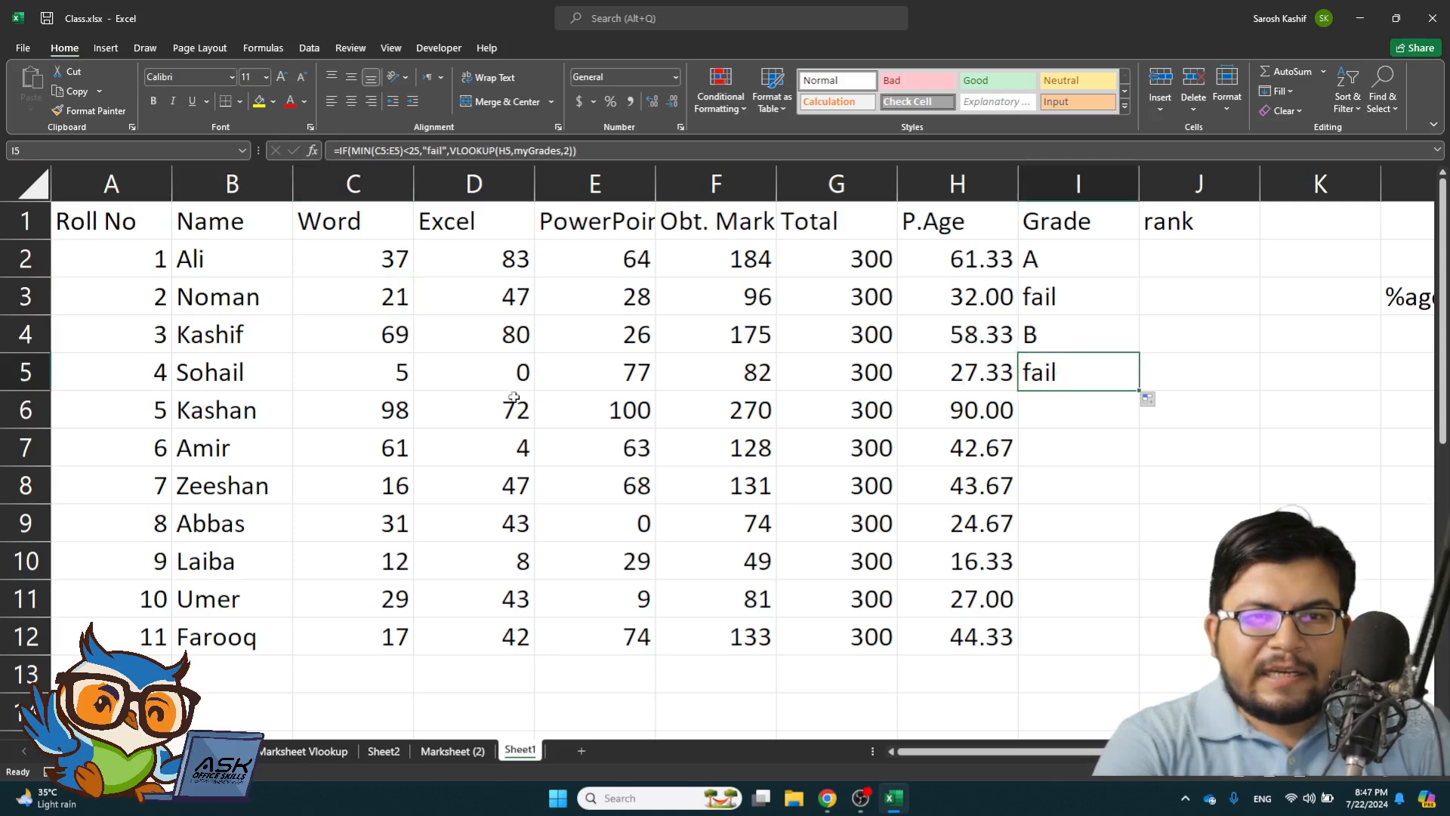
pyautogui.click(494, 372)
pyautogui.click(396, 377)
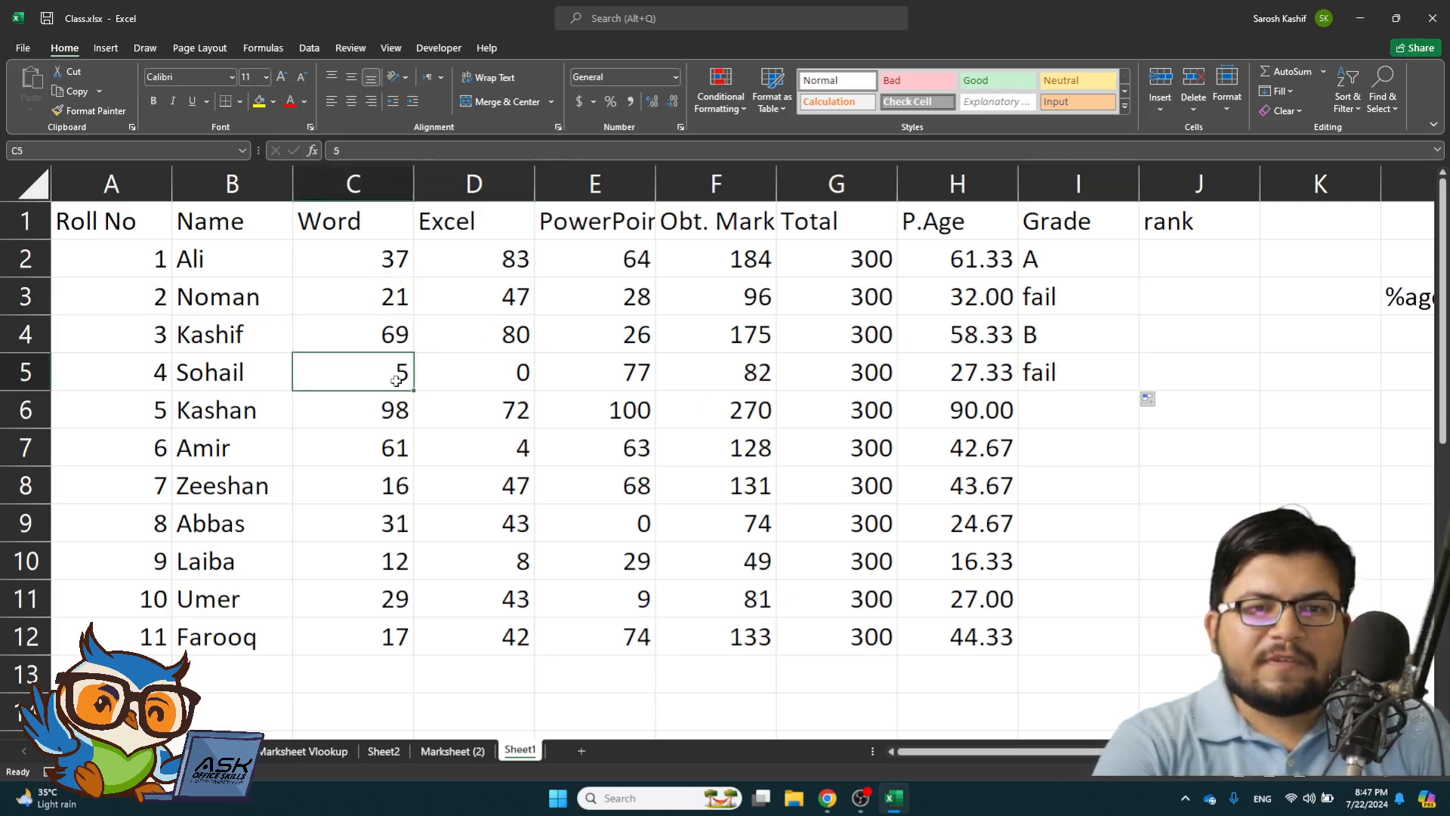
pyautogui.click(509, 369)
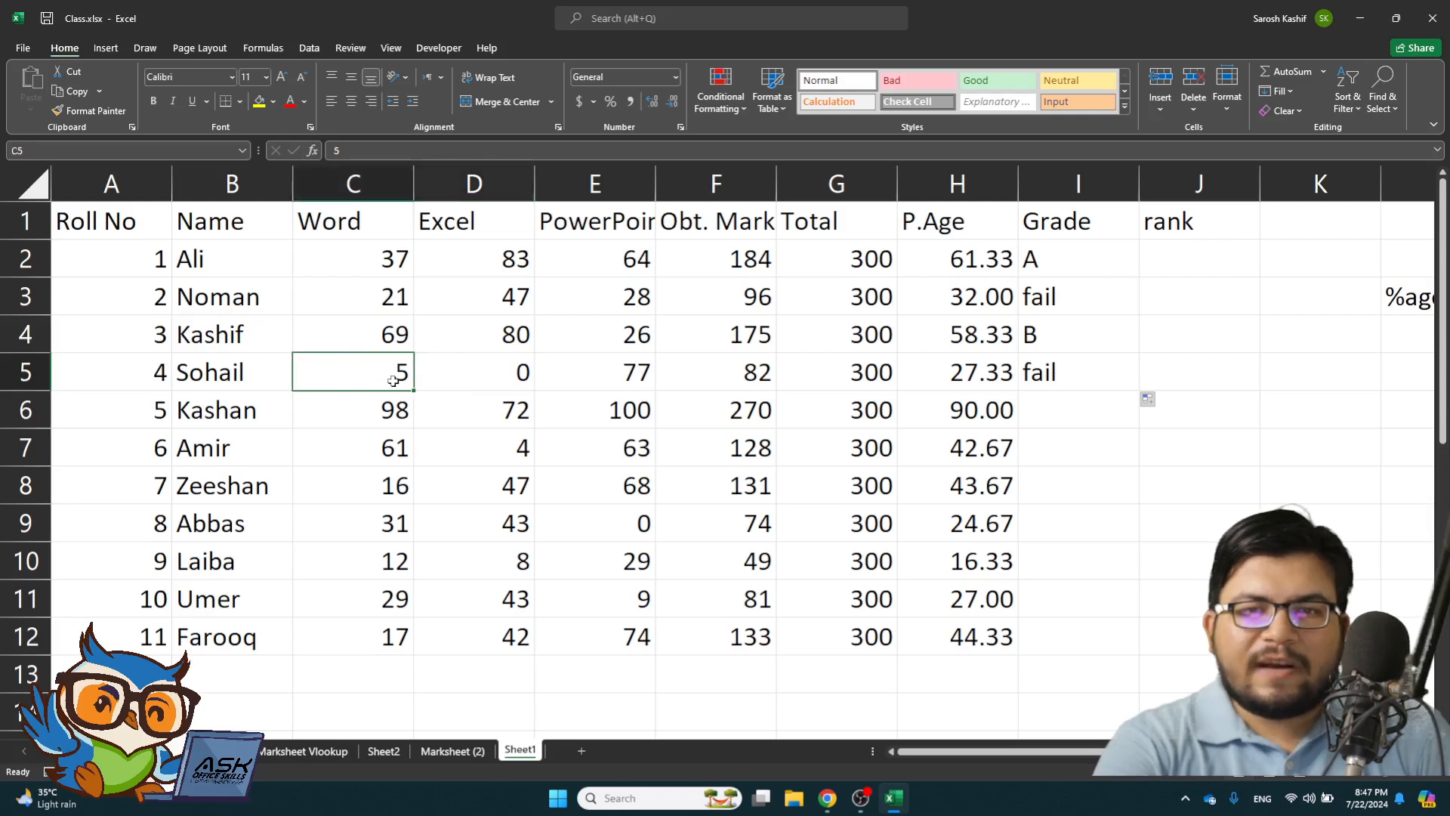
pyautogui.click(648, 370)
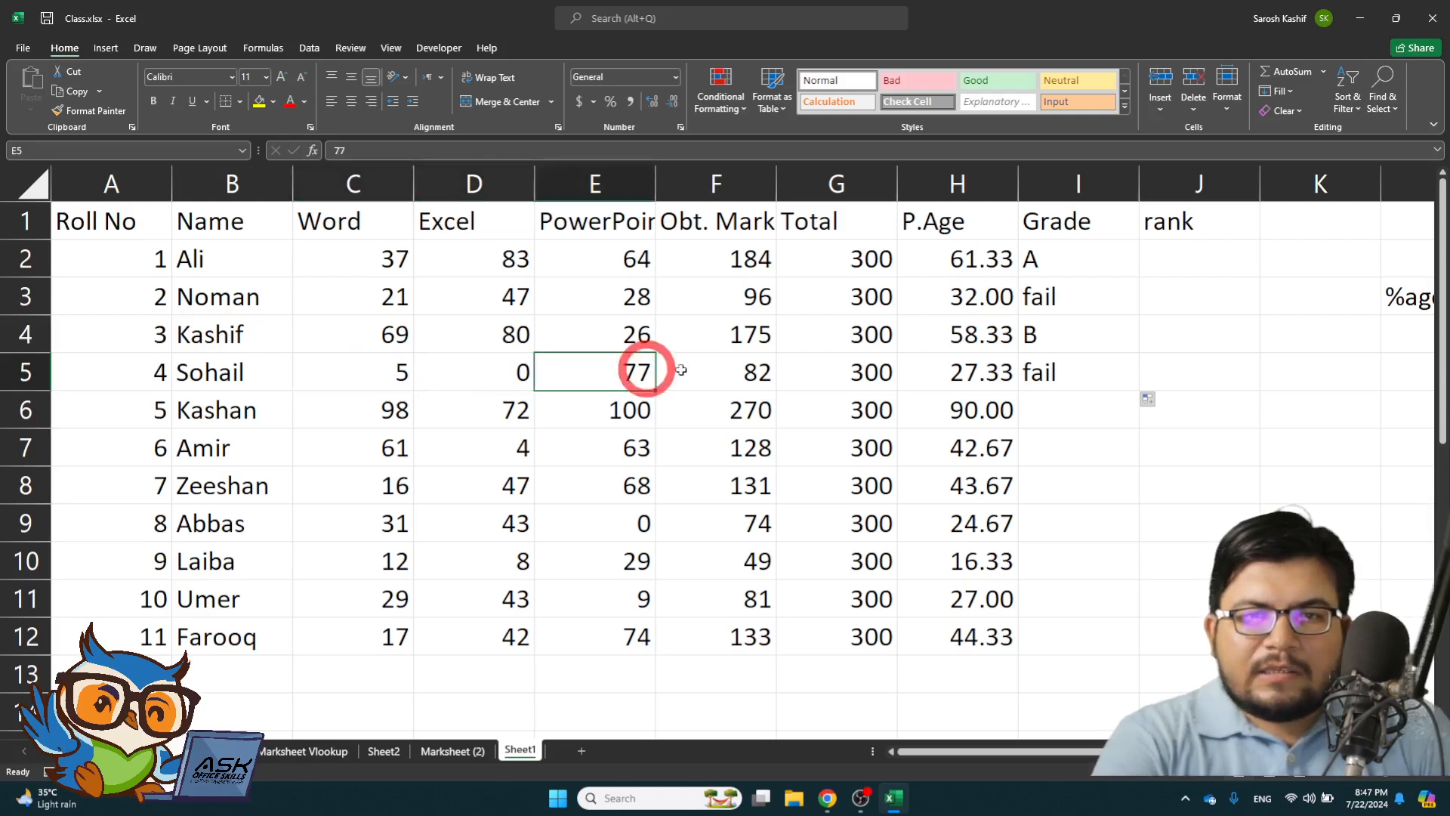
pyautogui.click(1069, 375)
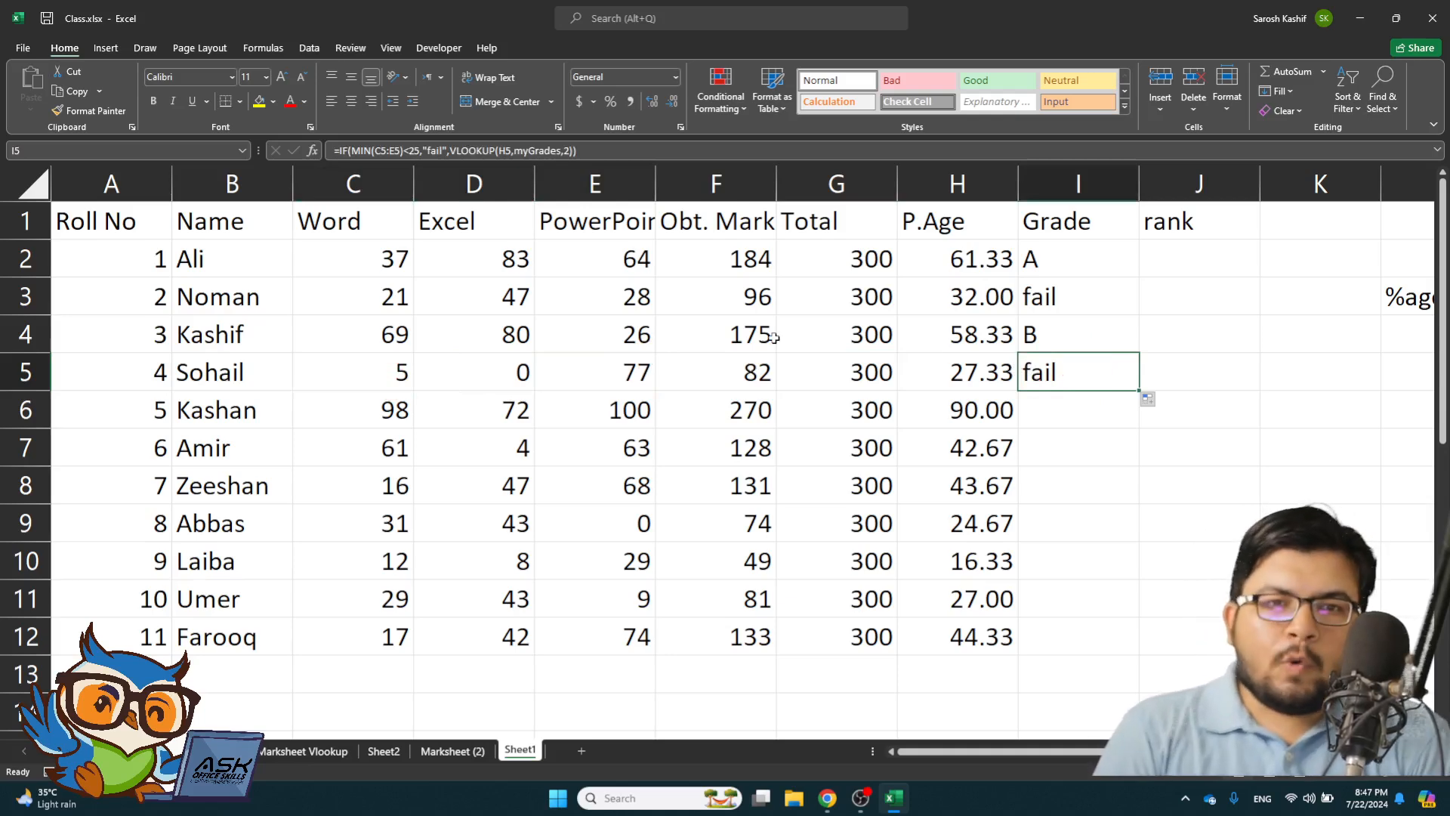
# - Review the Word marks in C2:C12 and compare the marks in C5 and C3 with the grades in I3 and I2
pyautogui.moveTo(372, 257); pyautogui.dragTo(373, 644)
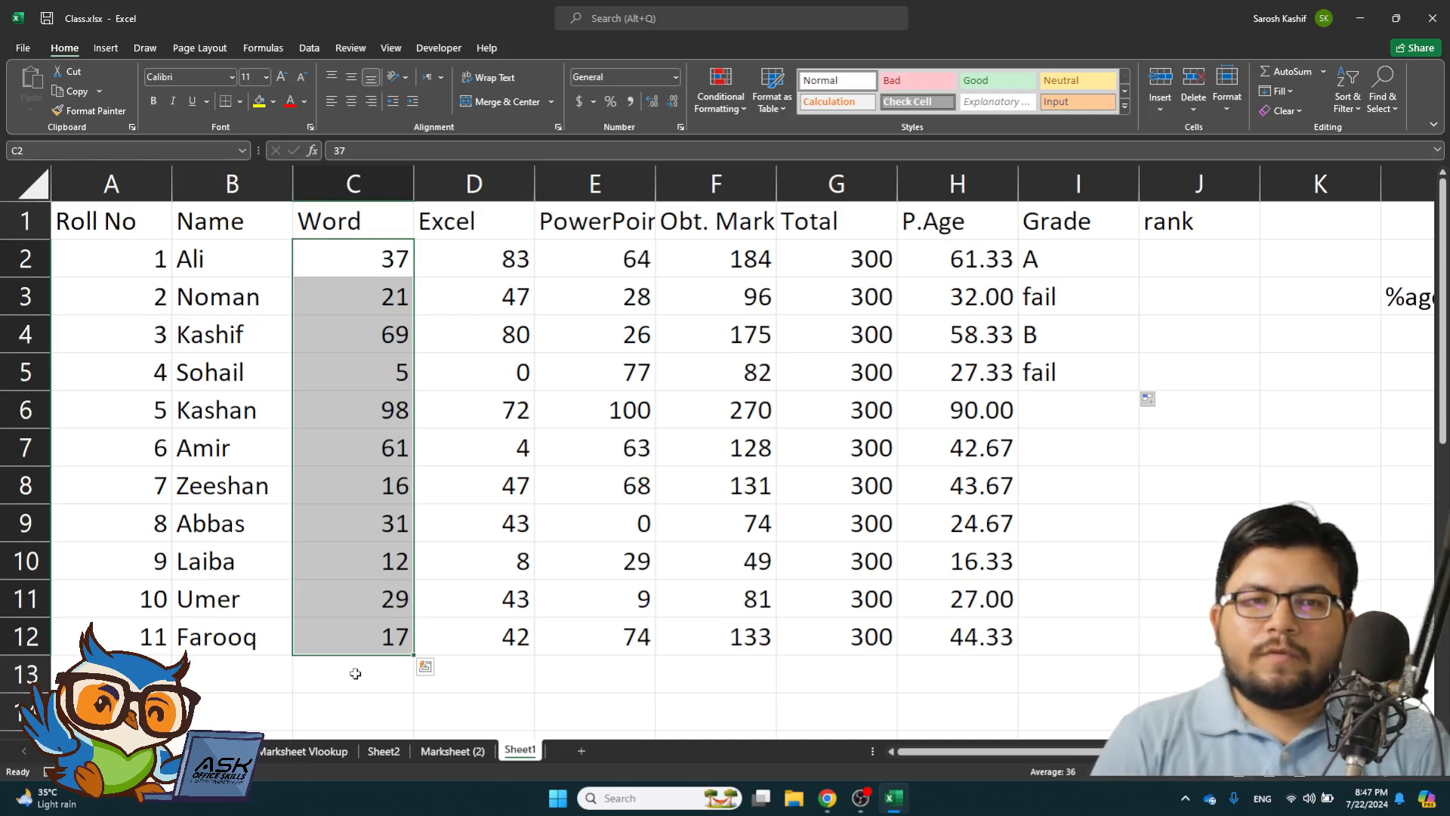
pyautogui.click(374, 373)
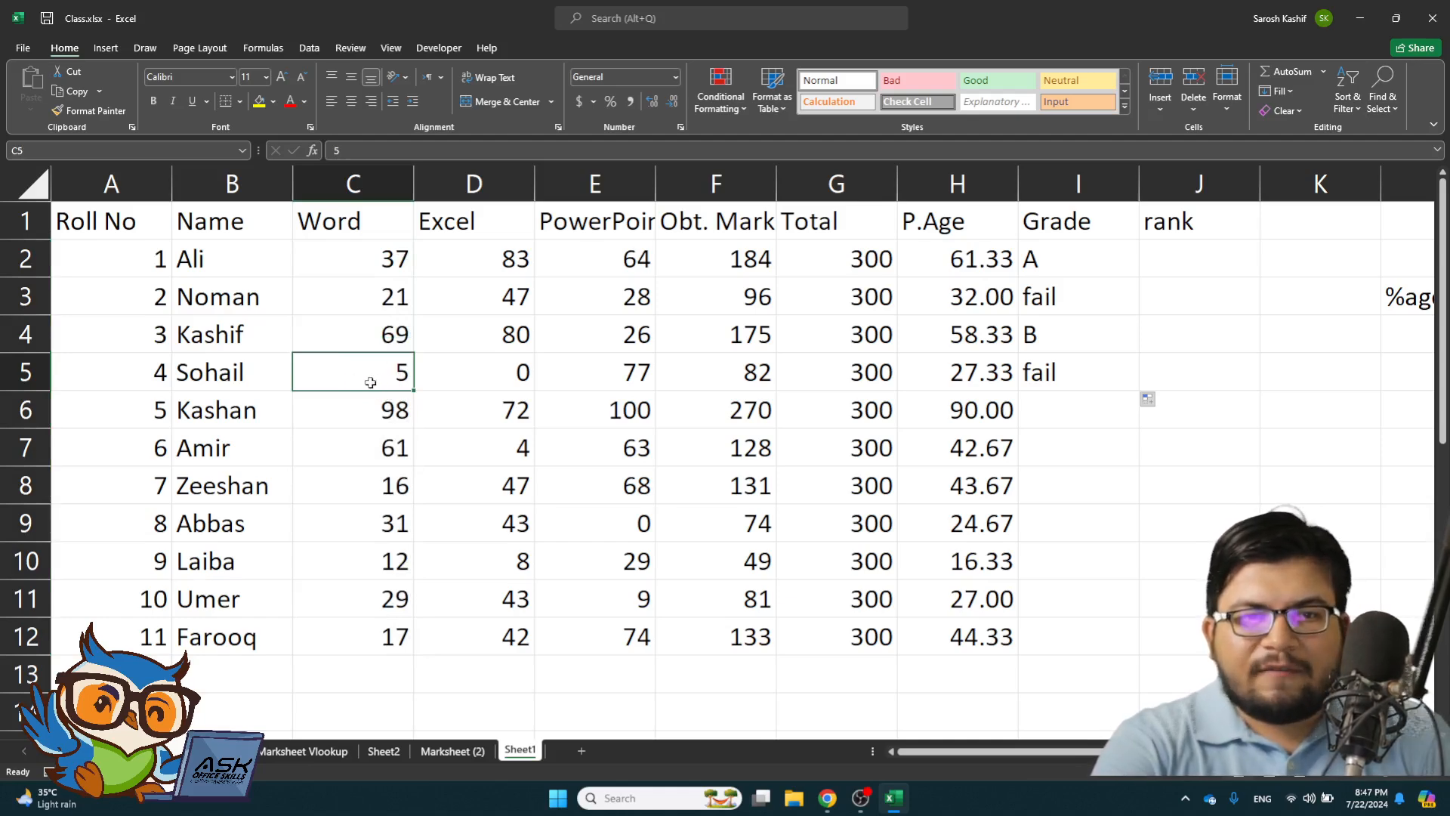
pyautogui.click(366, 305)
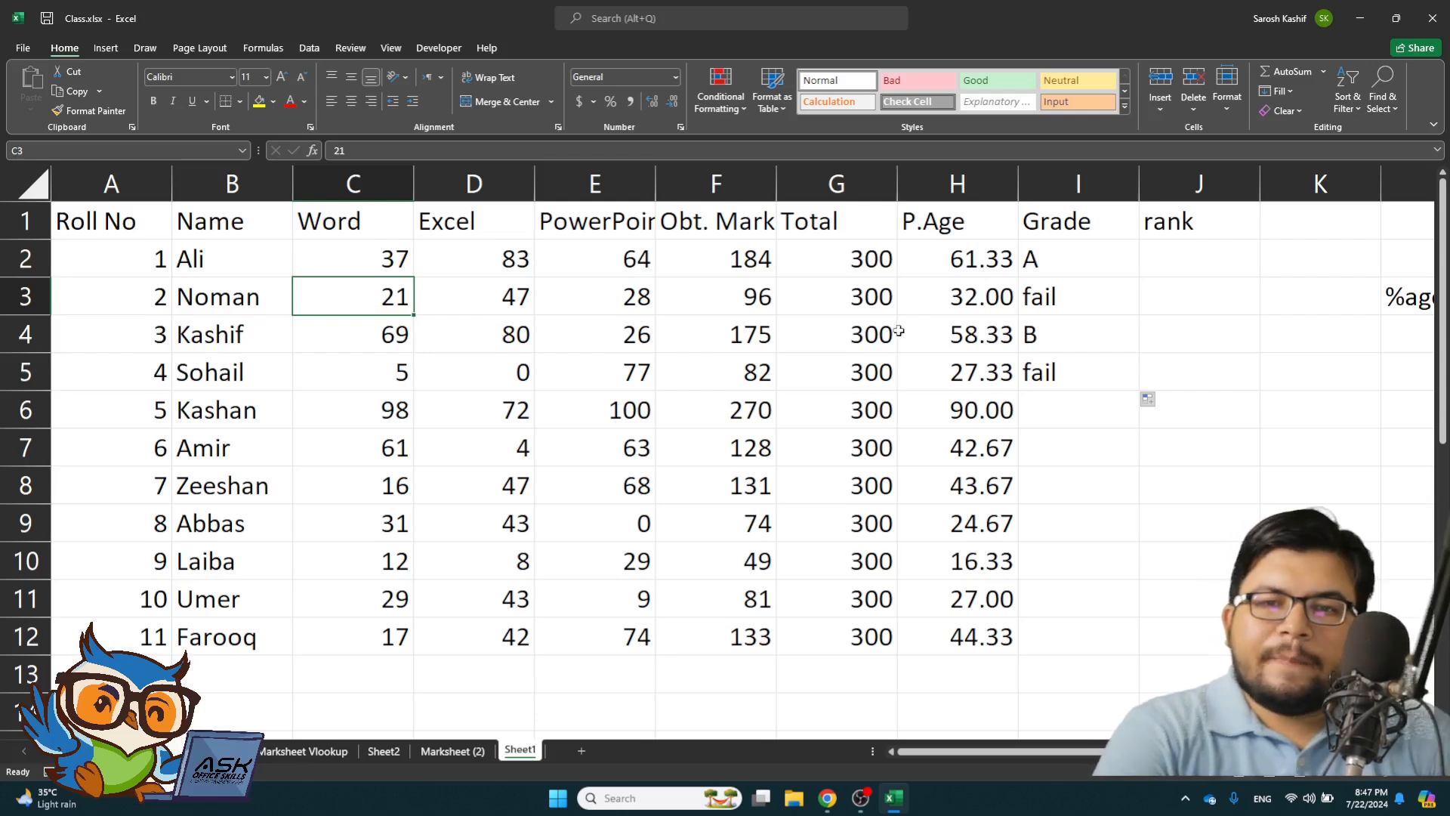
pyautogui.click(1040, 291)
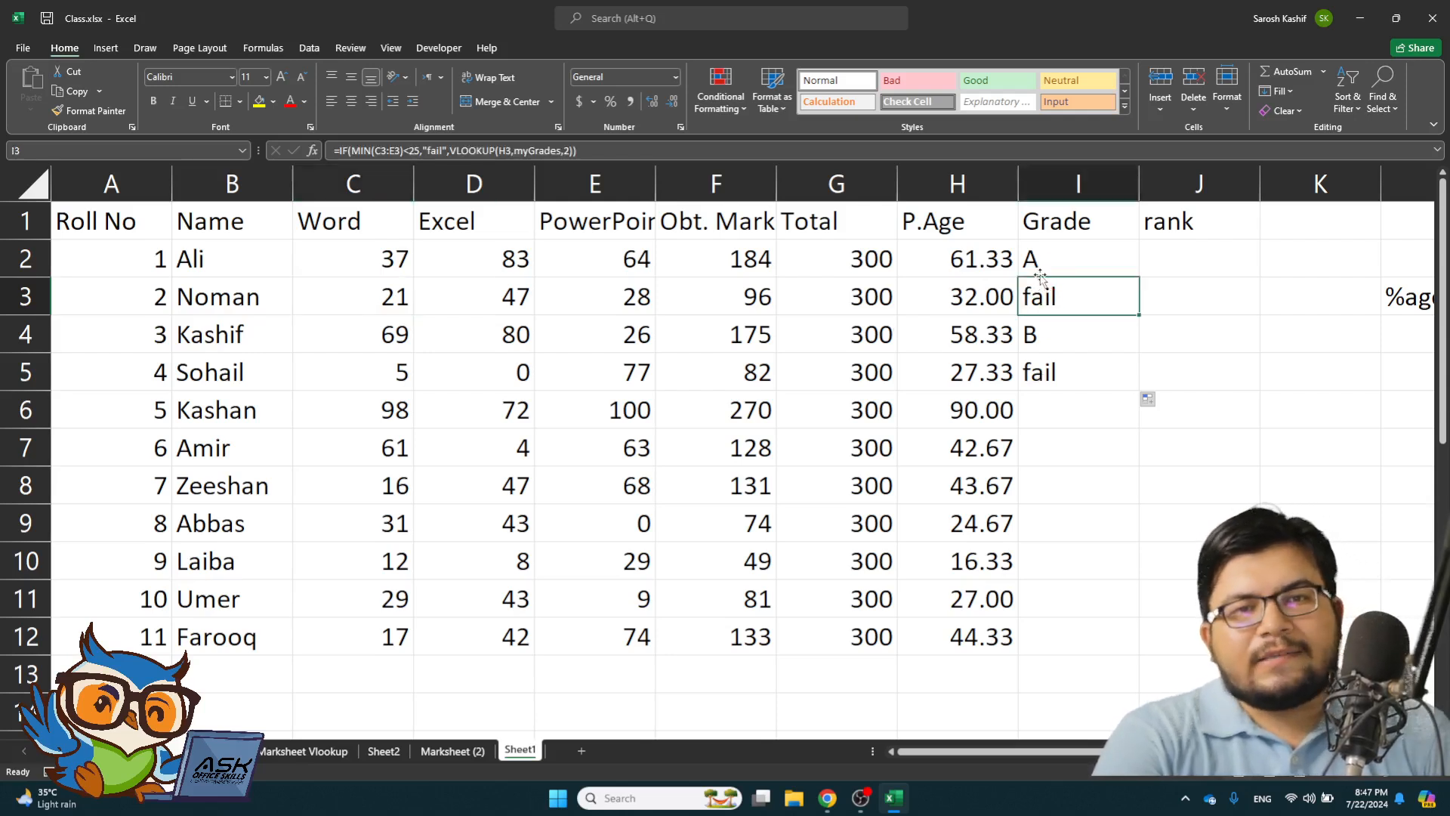
pyautogui.click(1068, 260)
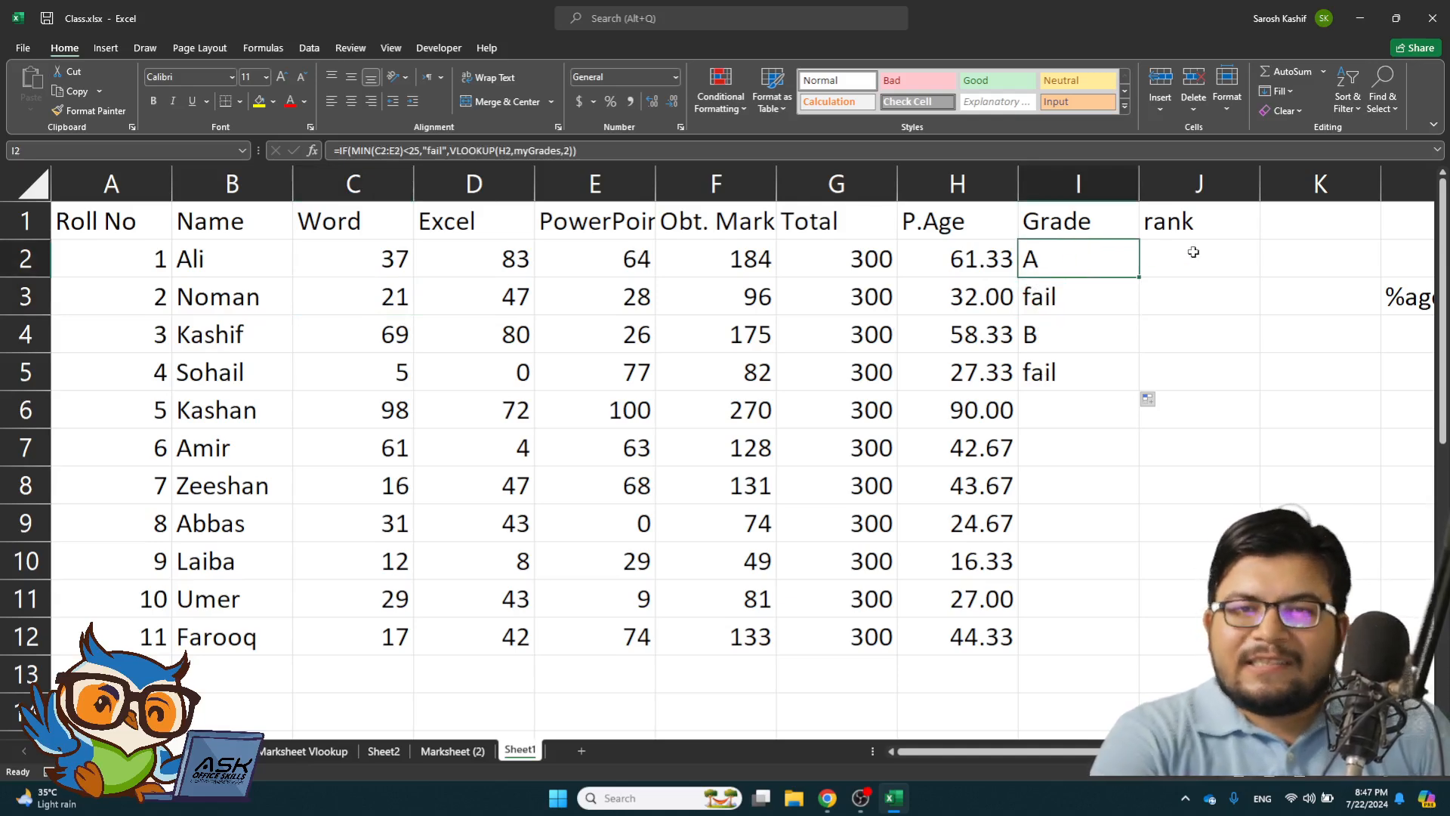
pyautogui.click(1193, 252)
pyautogui.click(1065, 262)
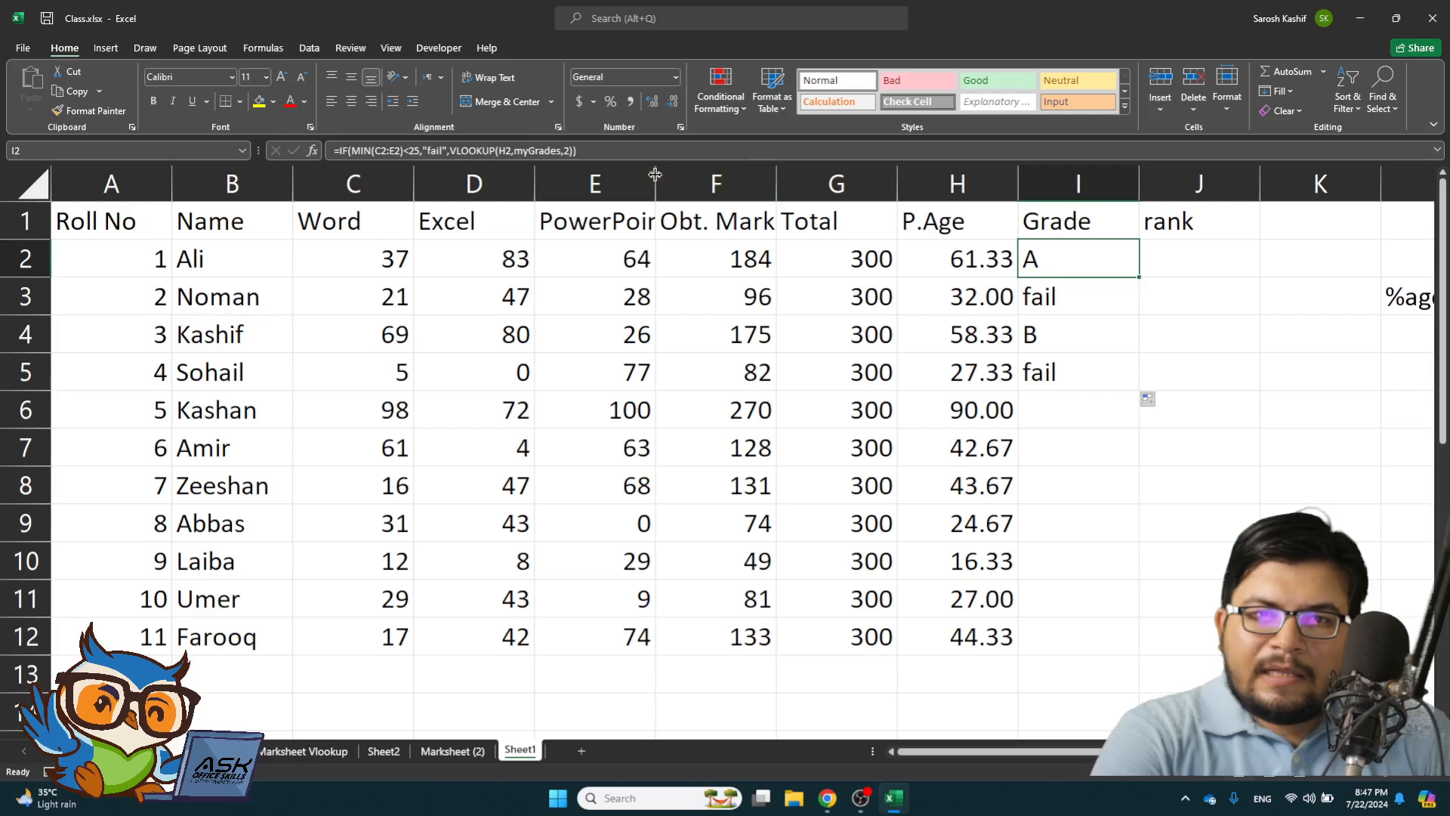
# - Inspect the VLOOKUP(H2,myGrades,2) part of the formula in I2 and leave the formula as it is
pyautogui.press('F2')
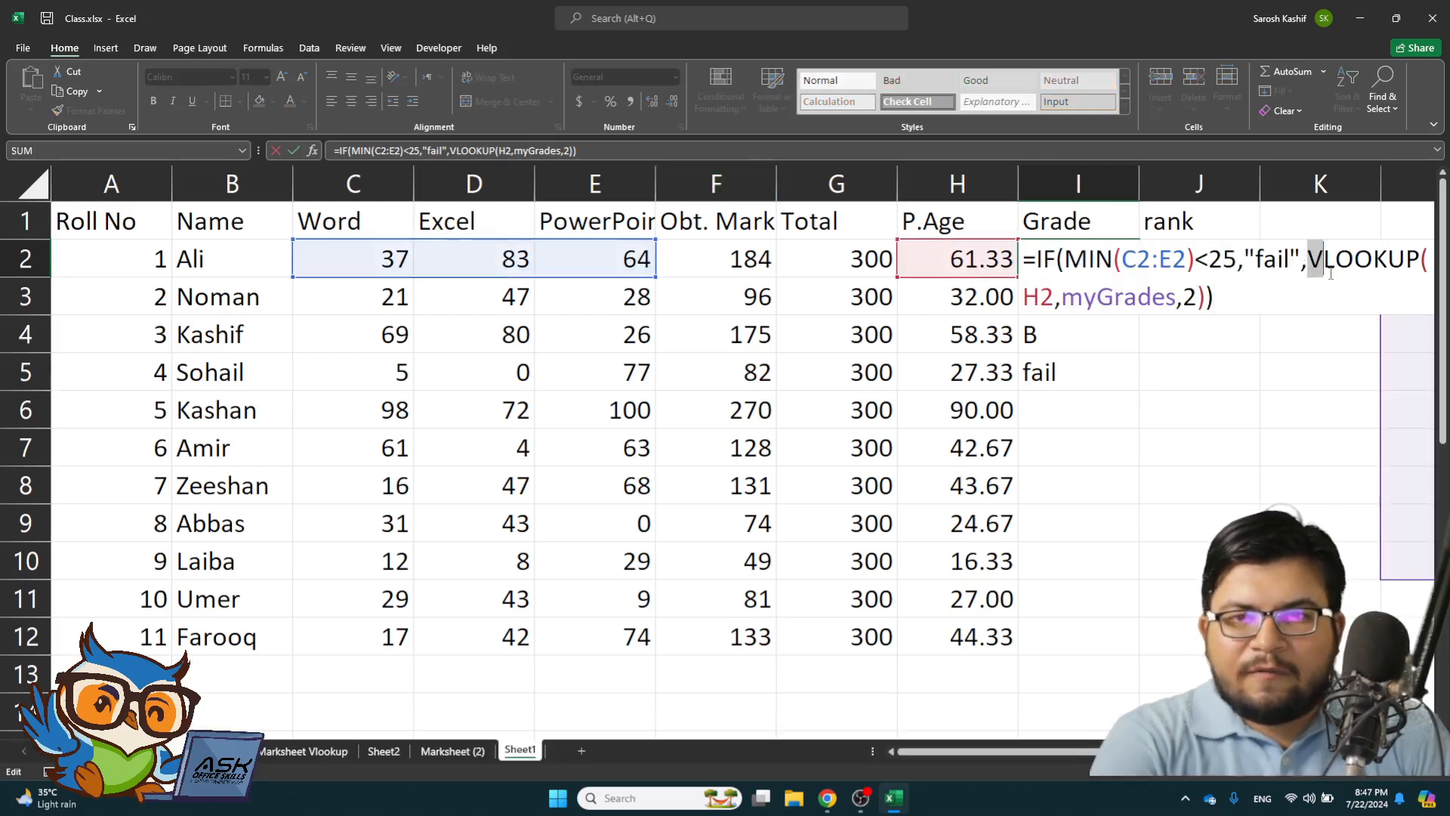
pyautogui.moveTo(1307, 259); pyautogui.dragTo(1201, 298)
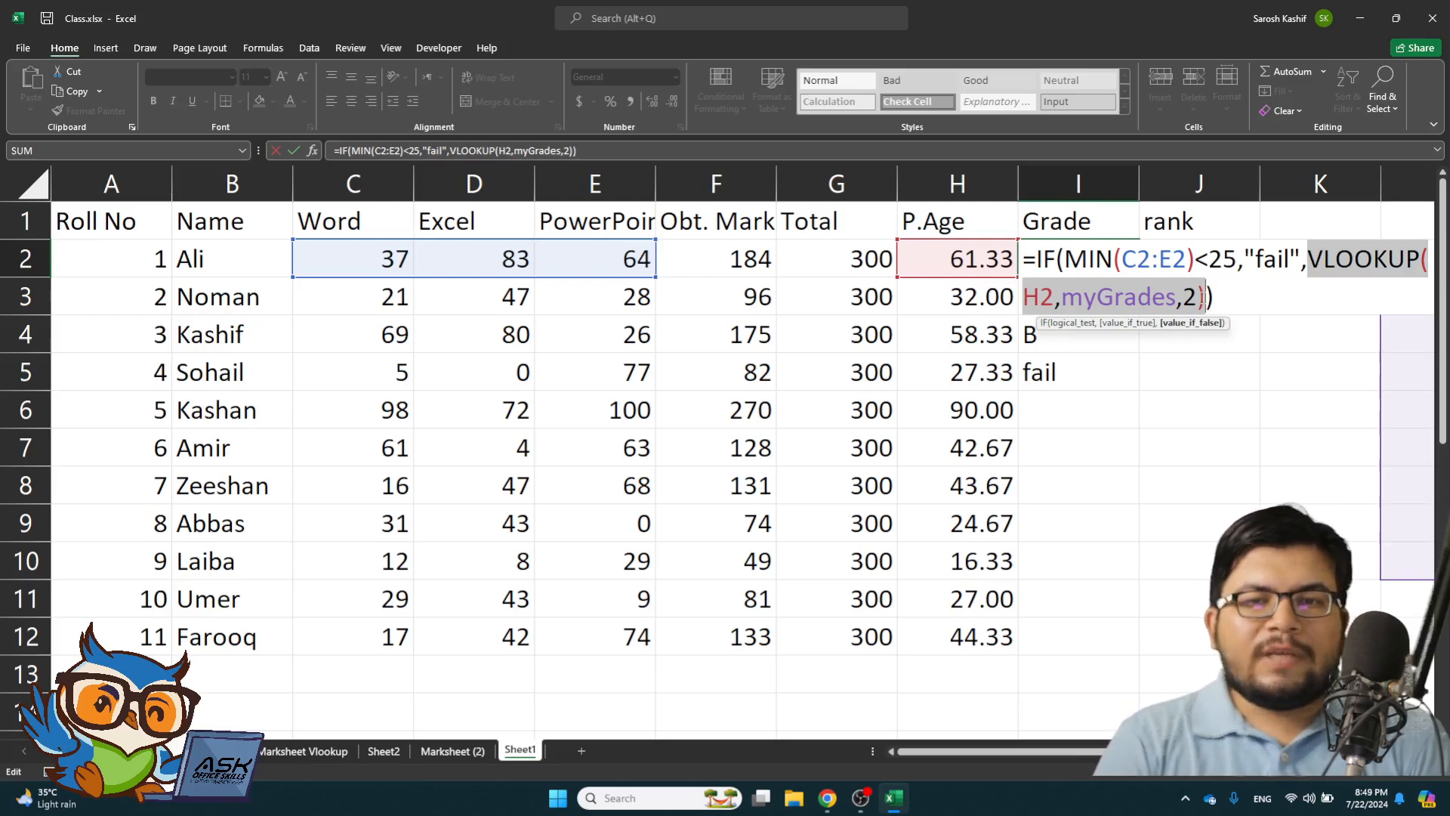
pyautogui.press('Escape')
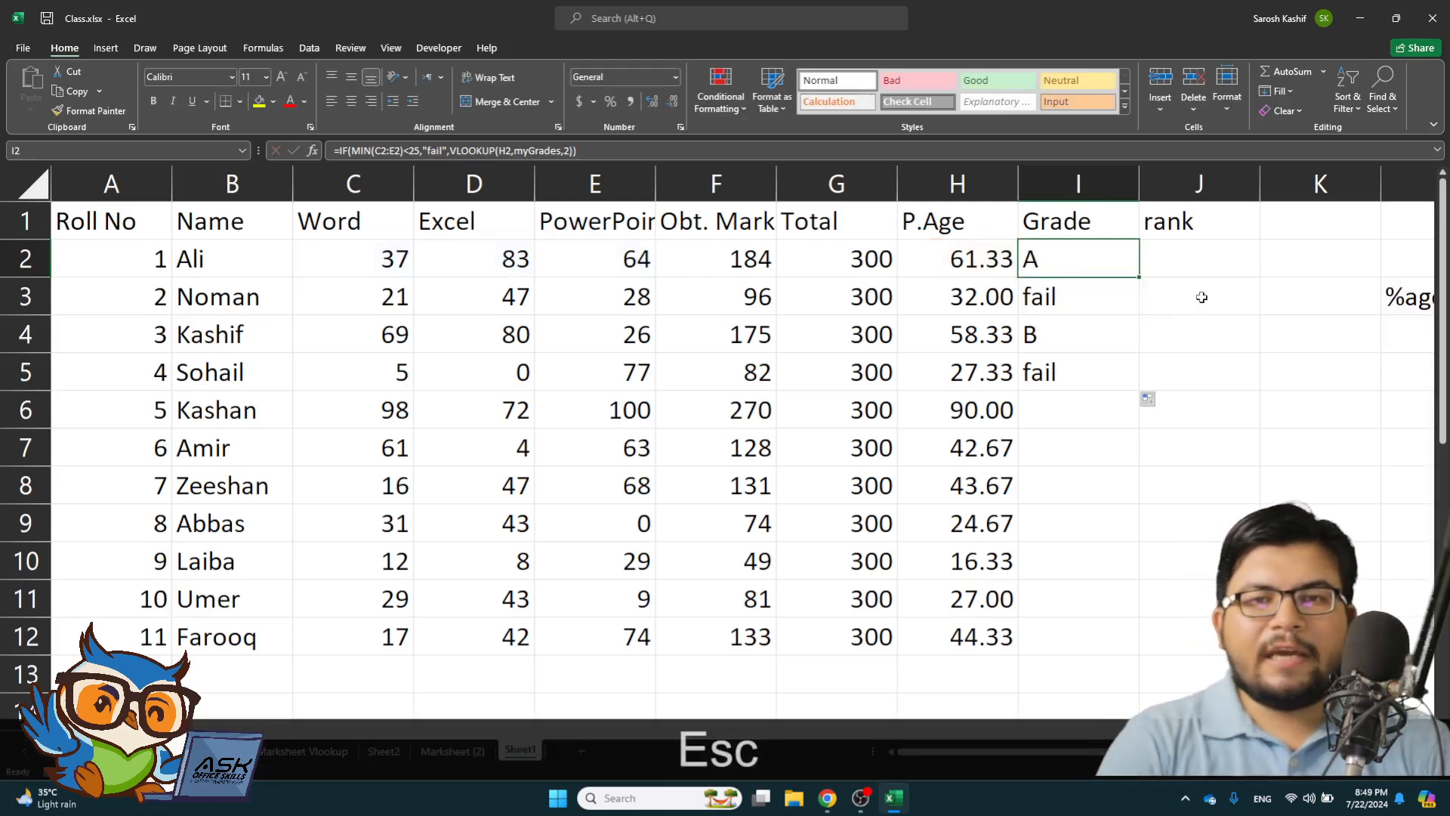
# - Clear the IF formulas from the Grade cells I2:I5
pyautogui.hotkey('shift', 'ctrl', 'Down')
pyautogui.press('Delete')
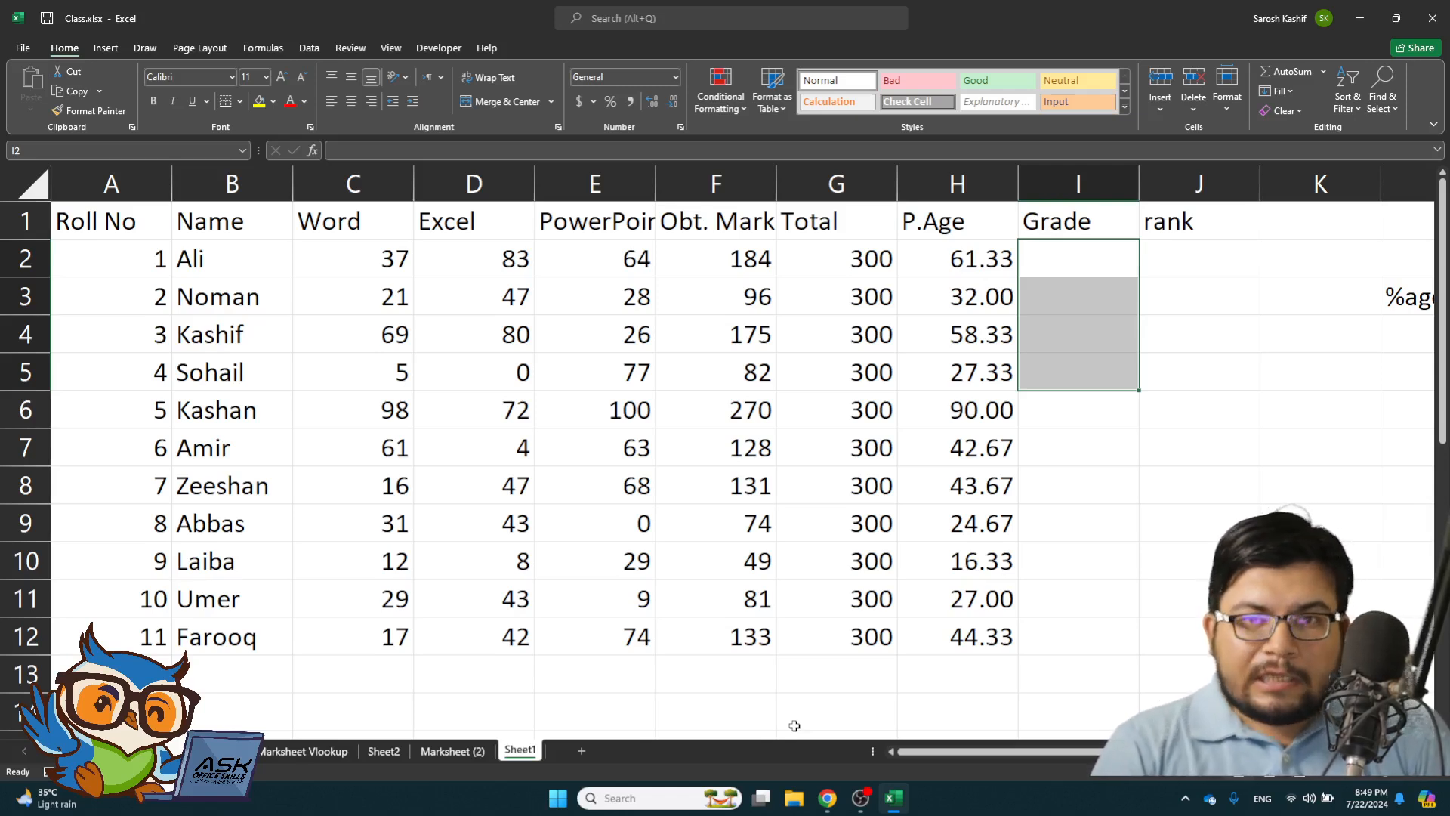
# - Enter the comparison operators <, > and = down cells R3:R5, in the empty area beyond the %age and Grades table
pyautogui.press('Right')
pyautogui.press('Right')
pyautogui.press('Right')
pyautogui.press('Right')
pyautogui.press('Right')
pyautogui.press('Right')
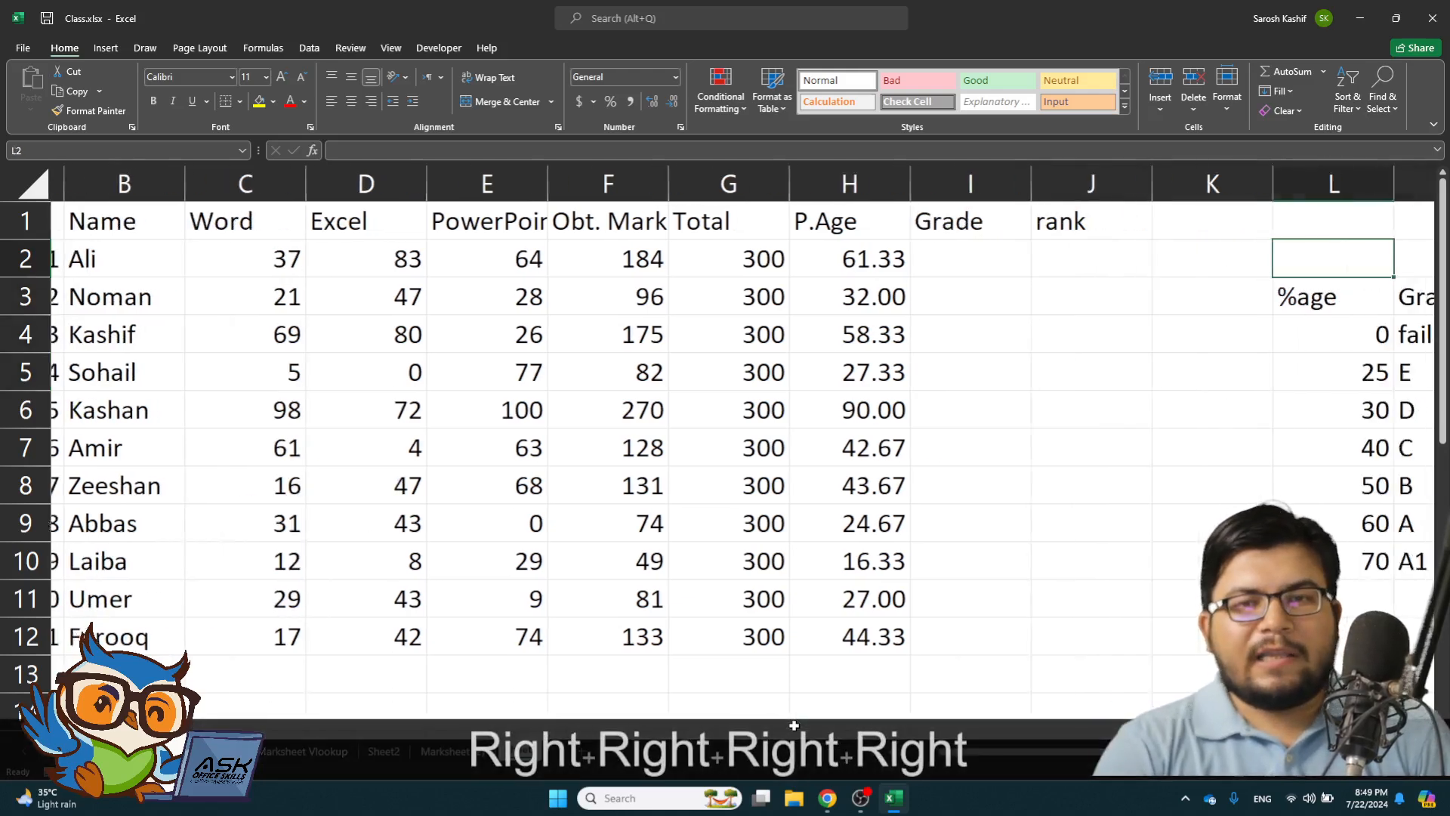
pyautogui.press('Down')
pyautogui.press('Right')
pyautogui.press('Right')
pyautogui.press('Right')
pyautogui.press('Right')
pyautogui.press('Right')
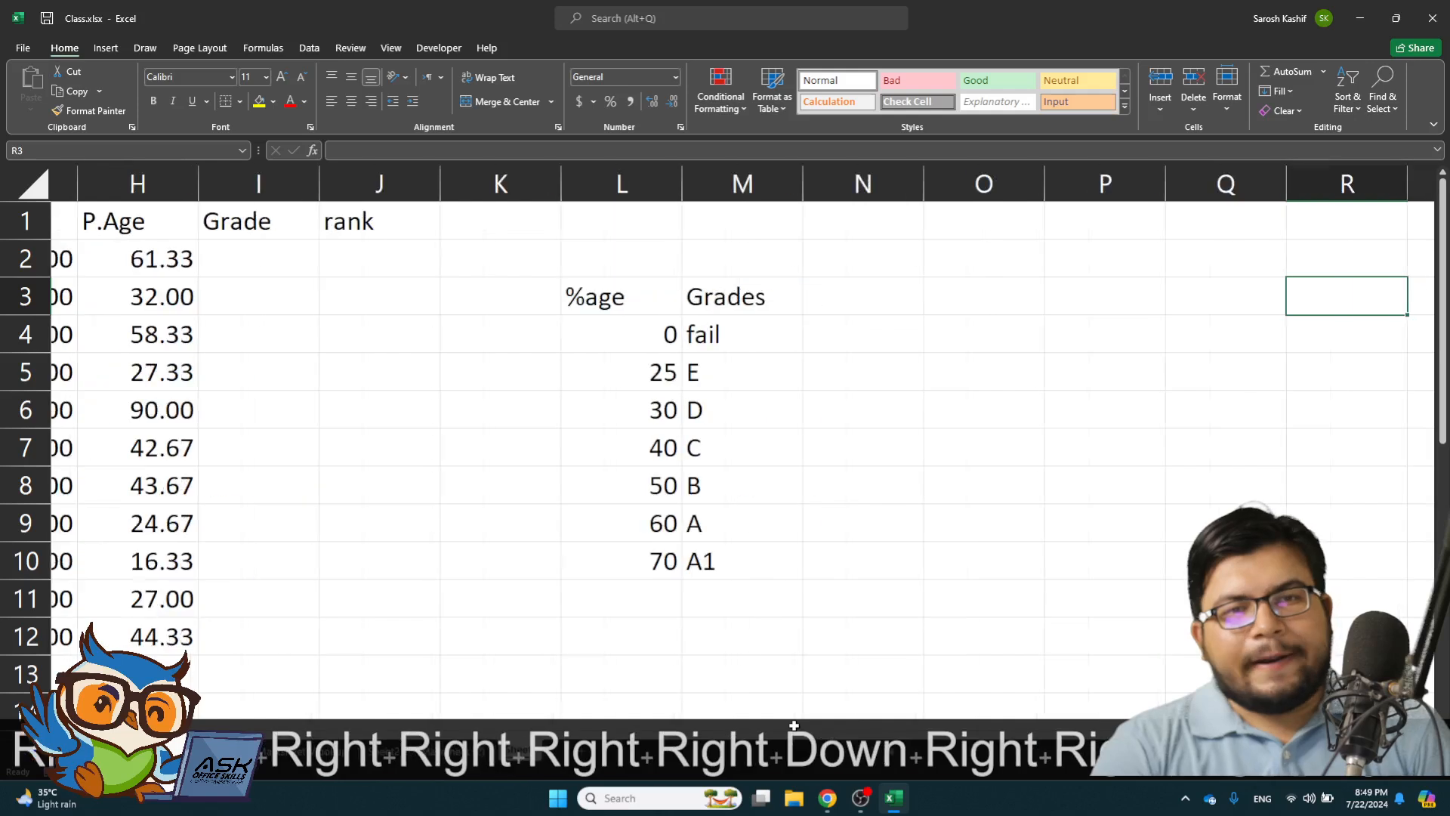
pyautogui.press('Left')
pyautogui.press('Left')
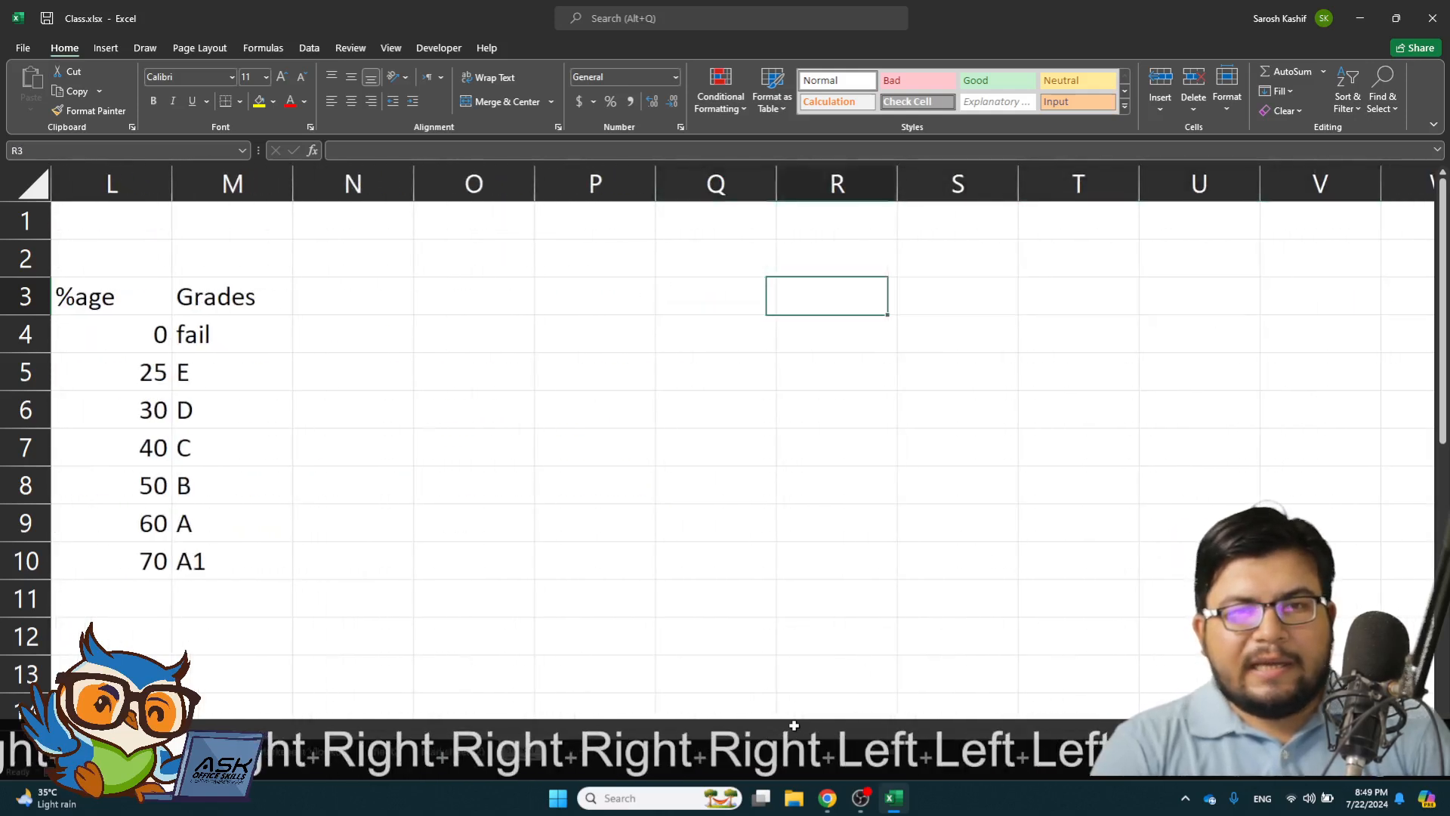
pyautogui.write('<')
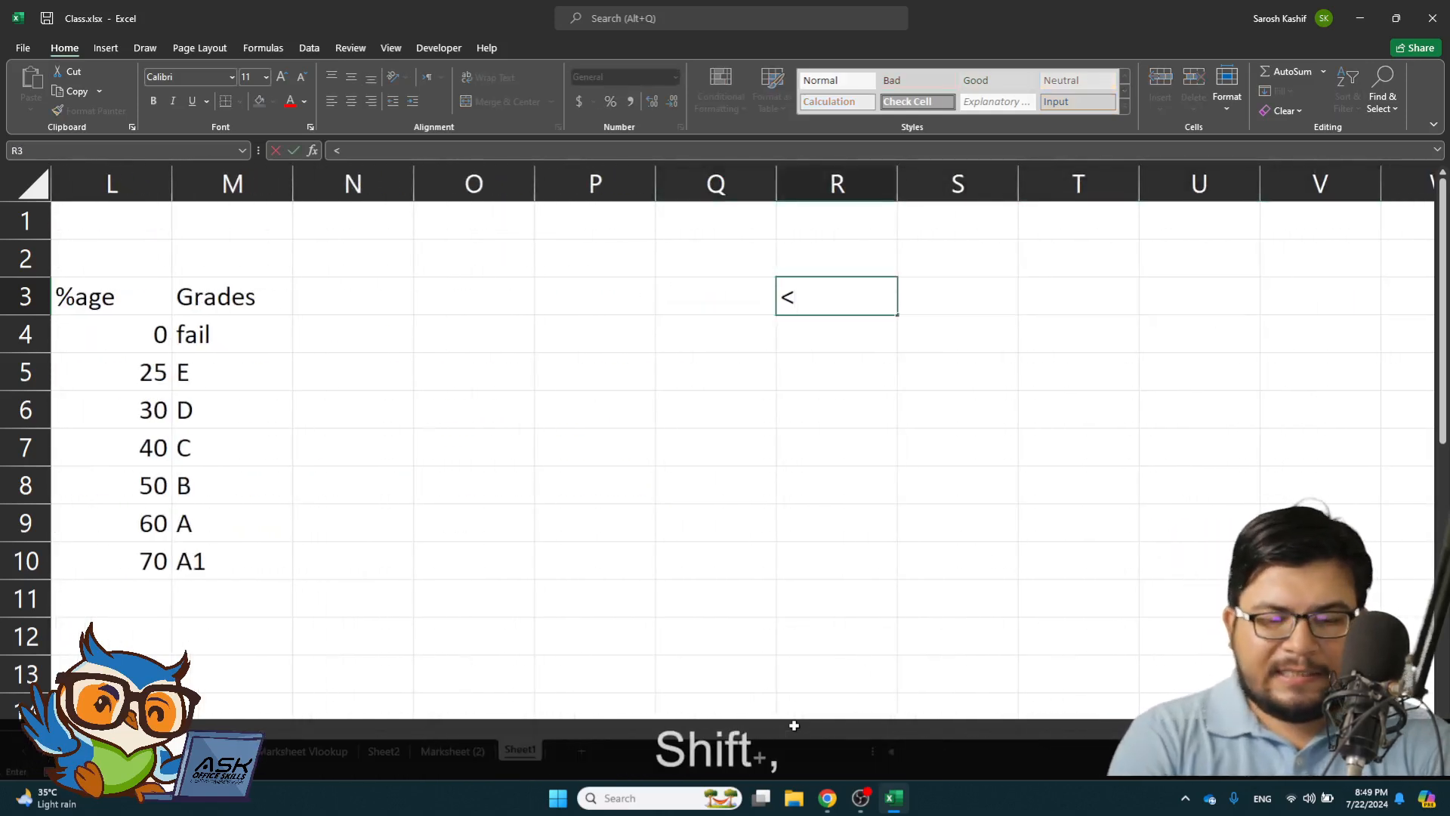
pyautogui.press('Return')
pyautogui.write('>')
pyautogui.press('Return')
pyautogui.write('=')
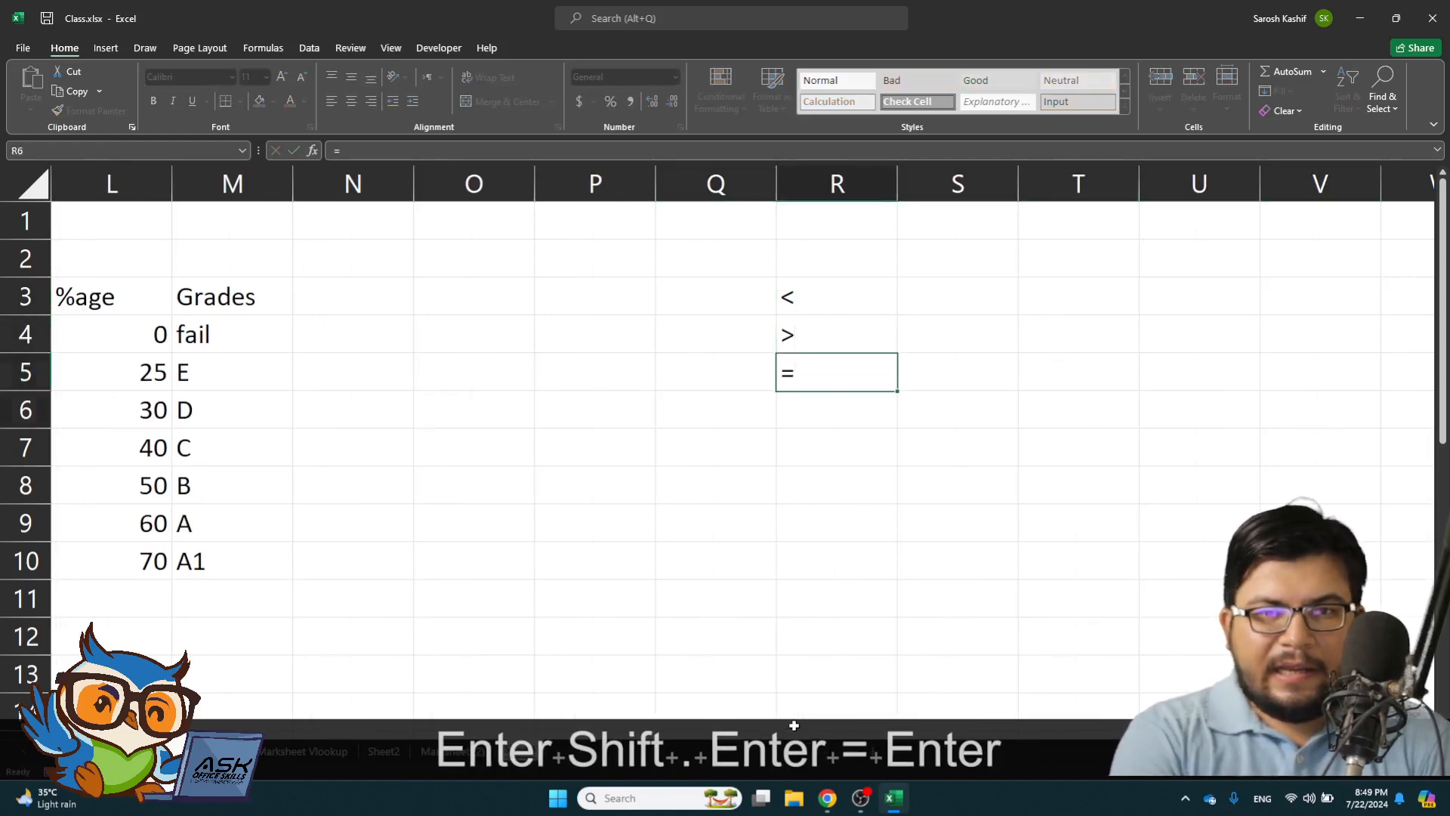
pyautogui.press('Return')
# - Enter the combined operators <= in S3 and >= in S4, beside the < and > entries
pyautogui.press('Right')
pyautogui.press('Up')
pyautogui.press('Up')
pyautogui.press('Up')
pyautogui.write('<')
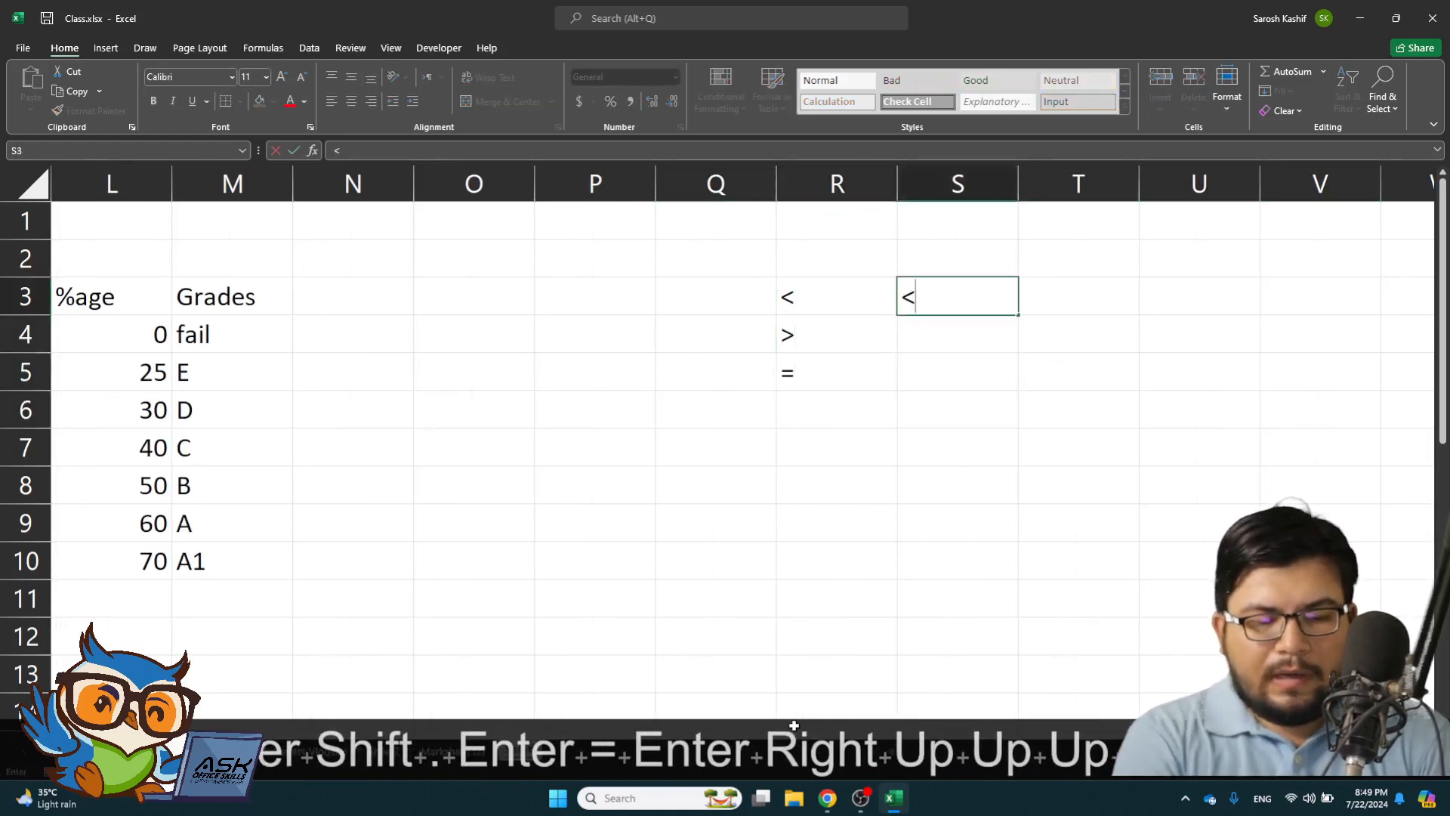
pyautogui.write('=================')
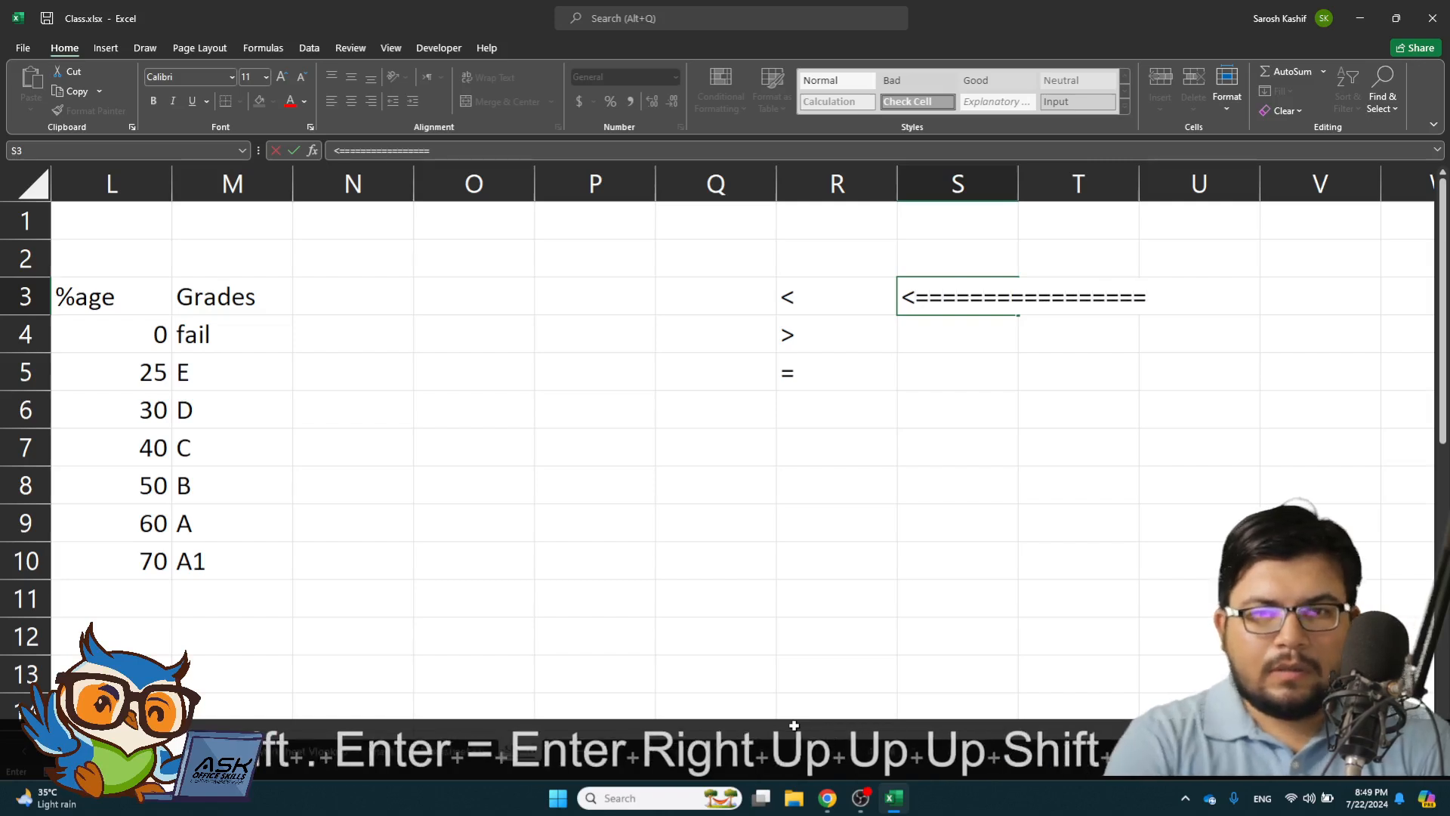
pyautogui.hotkey('ctrl', 'shift', 'Left')
pyautogui.hotkey('ctrl', 'shift', 'Right')
pyautogui.press('F2')
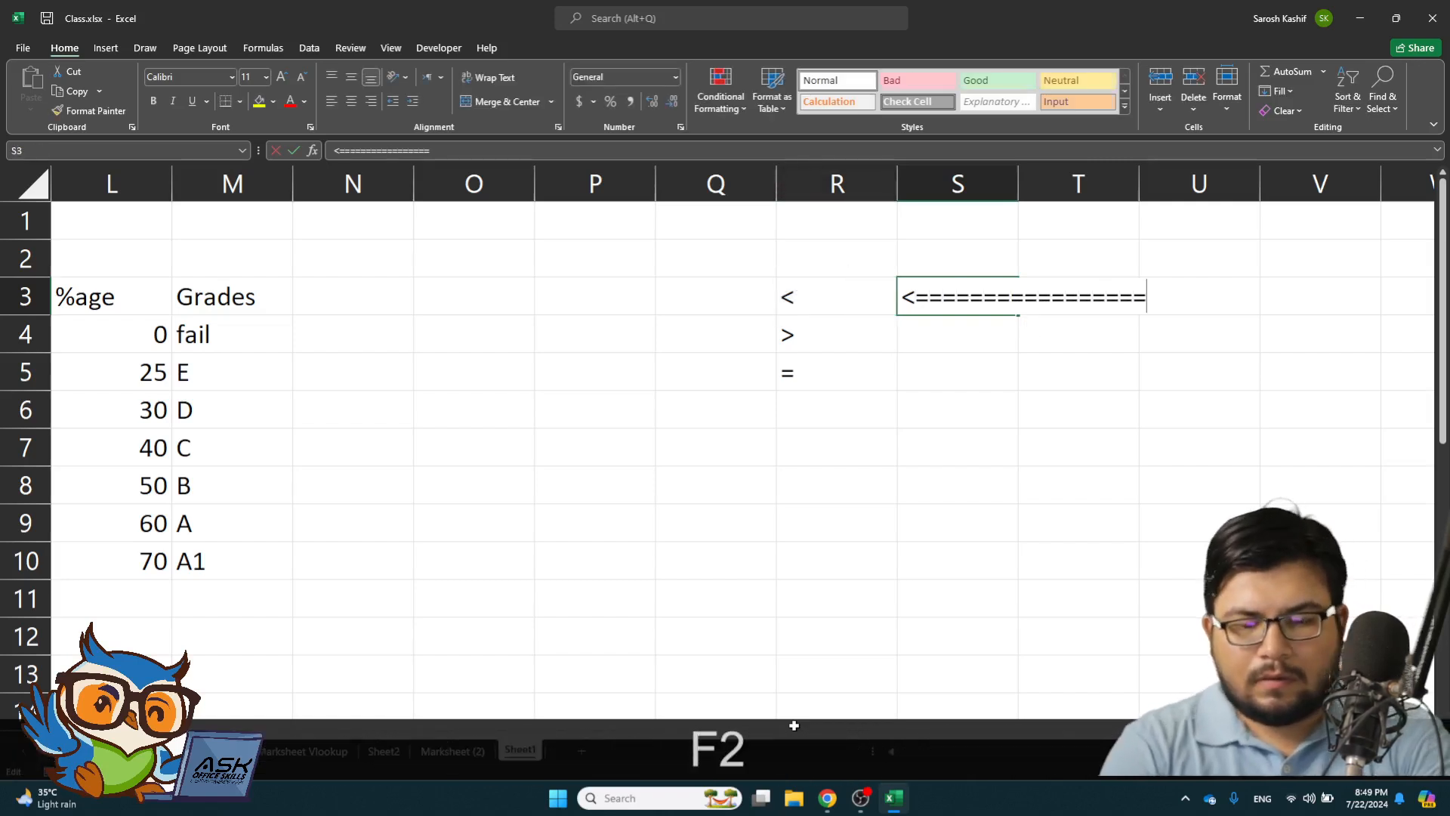
pyautogui.hotkey('shift', 'Left')
pyautogui.hotkey('shift', 'Left')
pyautogui.hotkey('shift', 'Left')
pyautogui.hotkey('shift', 'Left')
pyautogui.hotkey('shift', 'Left')
pyautogui.hotkey('shift', 'Left')
pyautogui.hotkey('shift', 'Left')
pyautogui.hotkey('shift', 'Left')
pyautogui.hotkey('shift', 'Left')
pyautogui.hotkey('shift', 'Left')
pyautogui.hotkey('shift', 'Left')
pyautogui.hotkey('shift', 'Left')
pyautogui.hotkey('shift', 'Left')
pyautogui.hotkey('shift', 'Left')
pyautogui.hotkey('shift', 'Left')
pyautogui.hotkey('shift', 'Left')
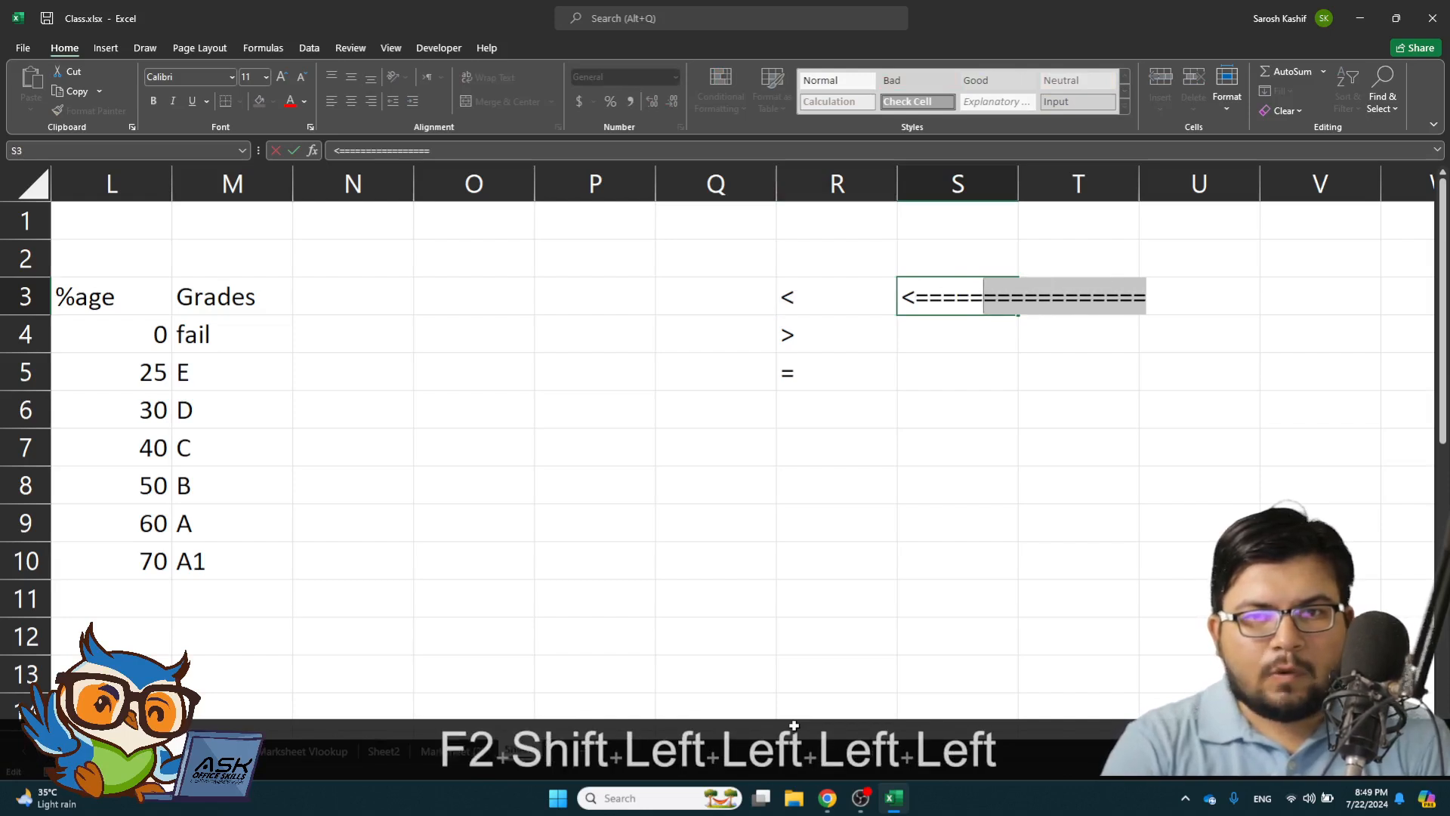
pyautogui.press('BackSpace')
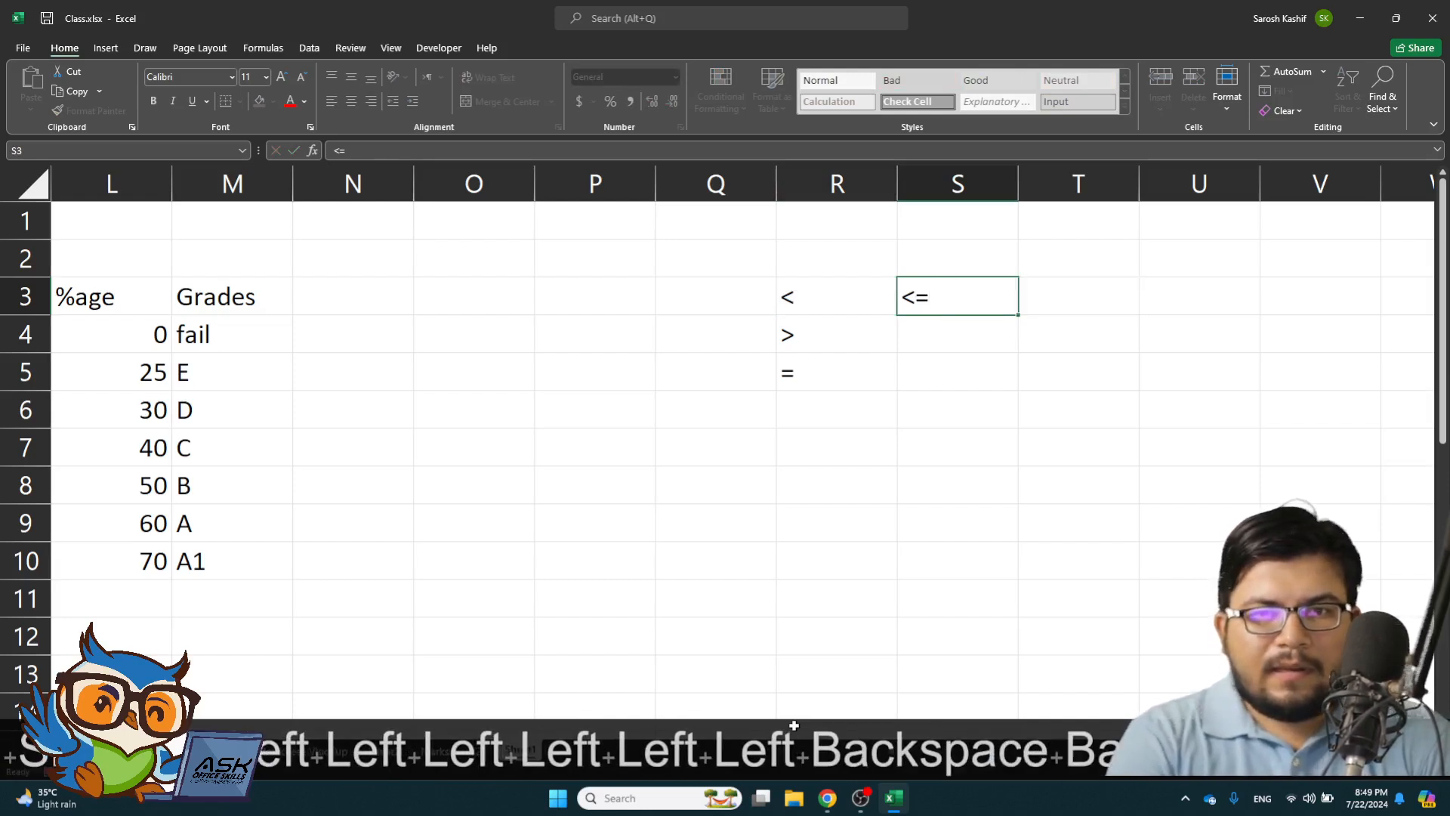
pyautogui.press('Return')
pyautogui.write('>=')
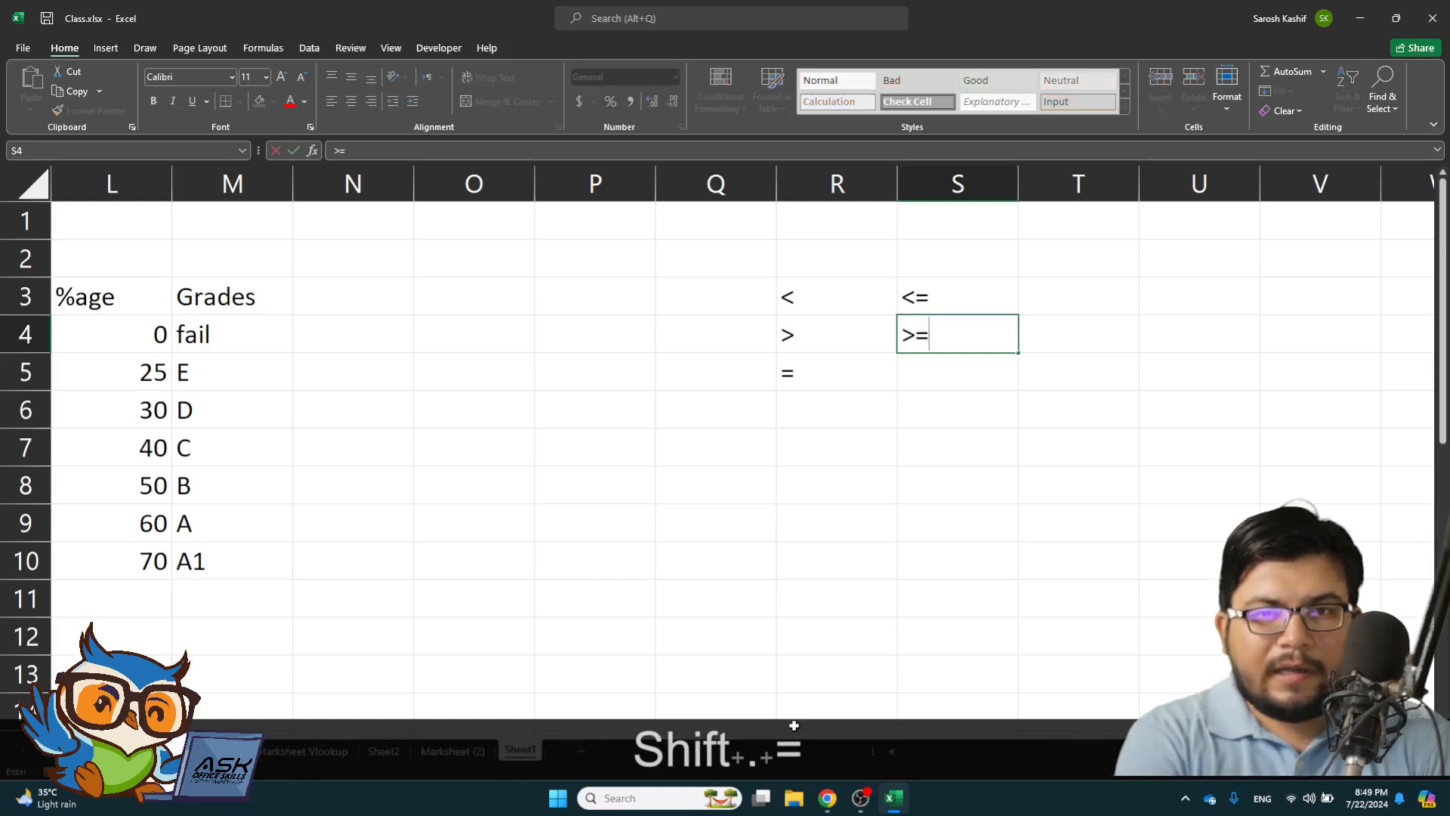
pyautogui.press('Return')
# - Enter the logical operator names AND in R7 and OR in R8, below the comparison operators
pyautogui.press('Down')
pyautogui.press('Down')
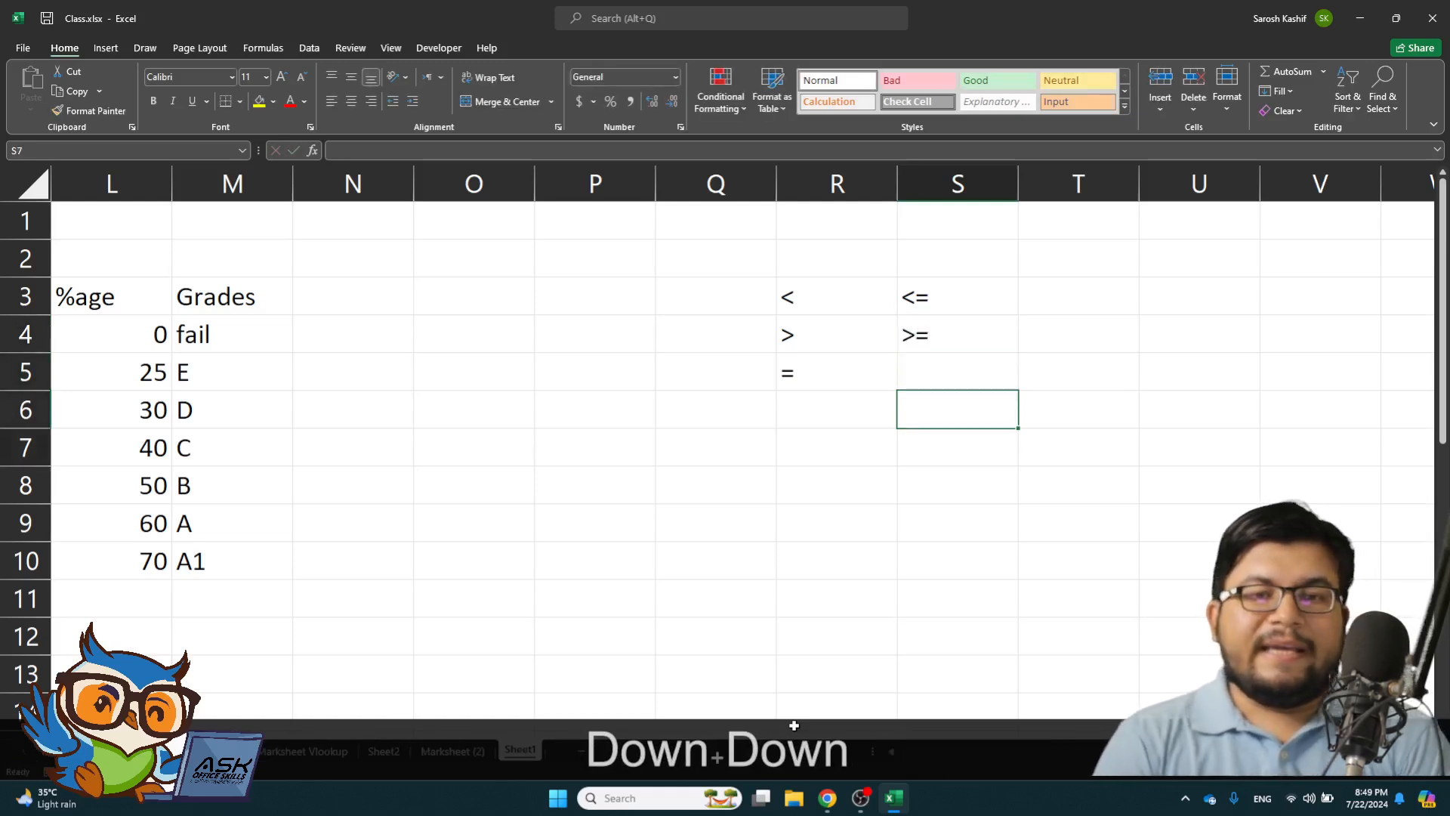
pyautogui.press('Left')
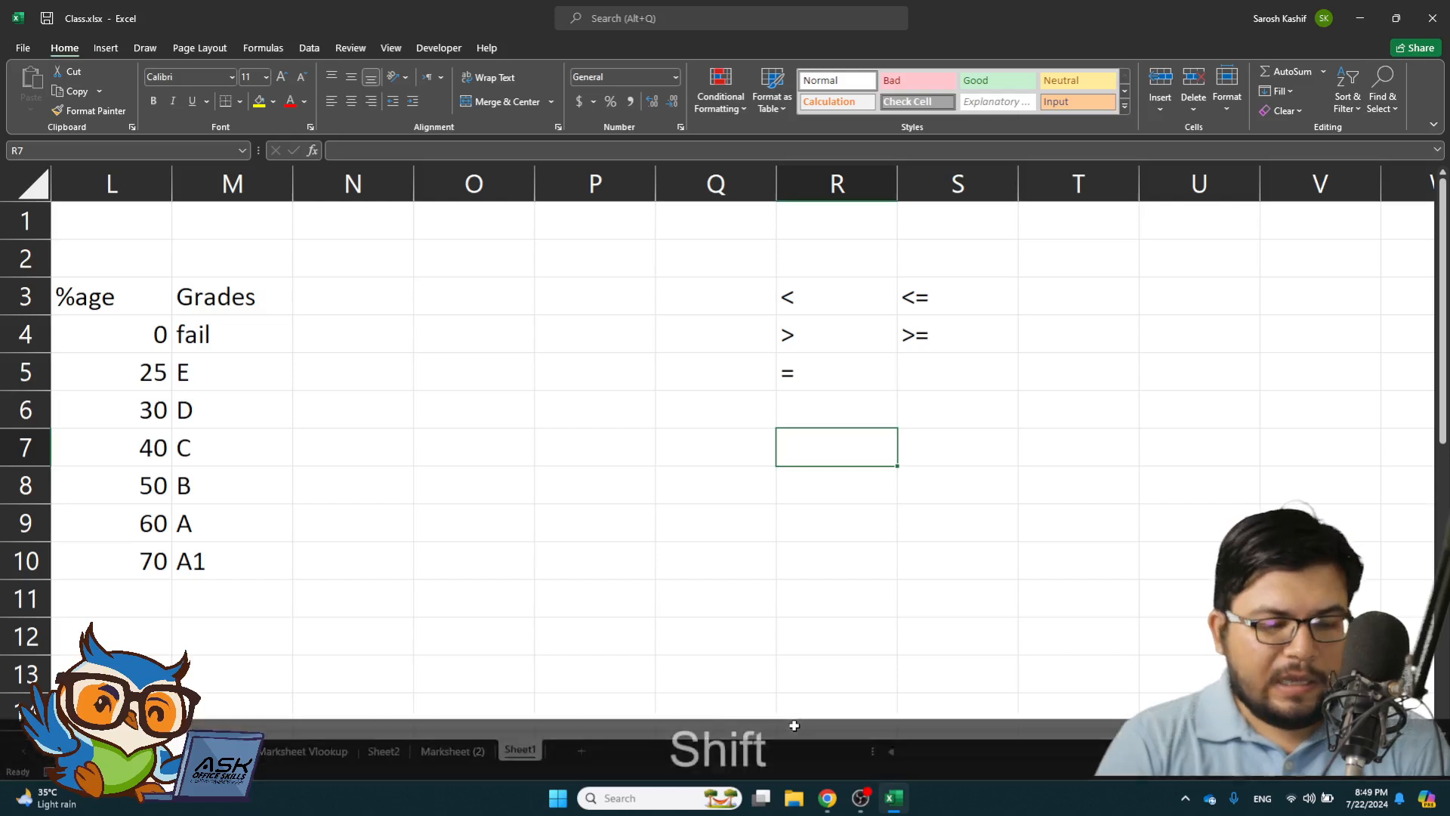
pyautogui.write('AND')
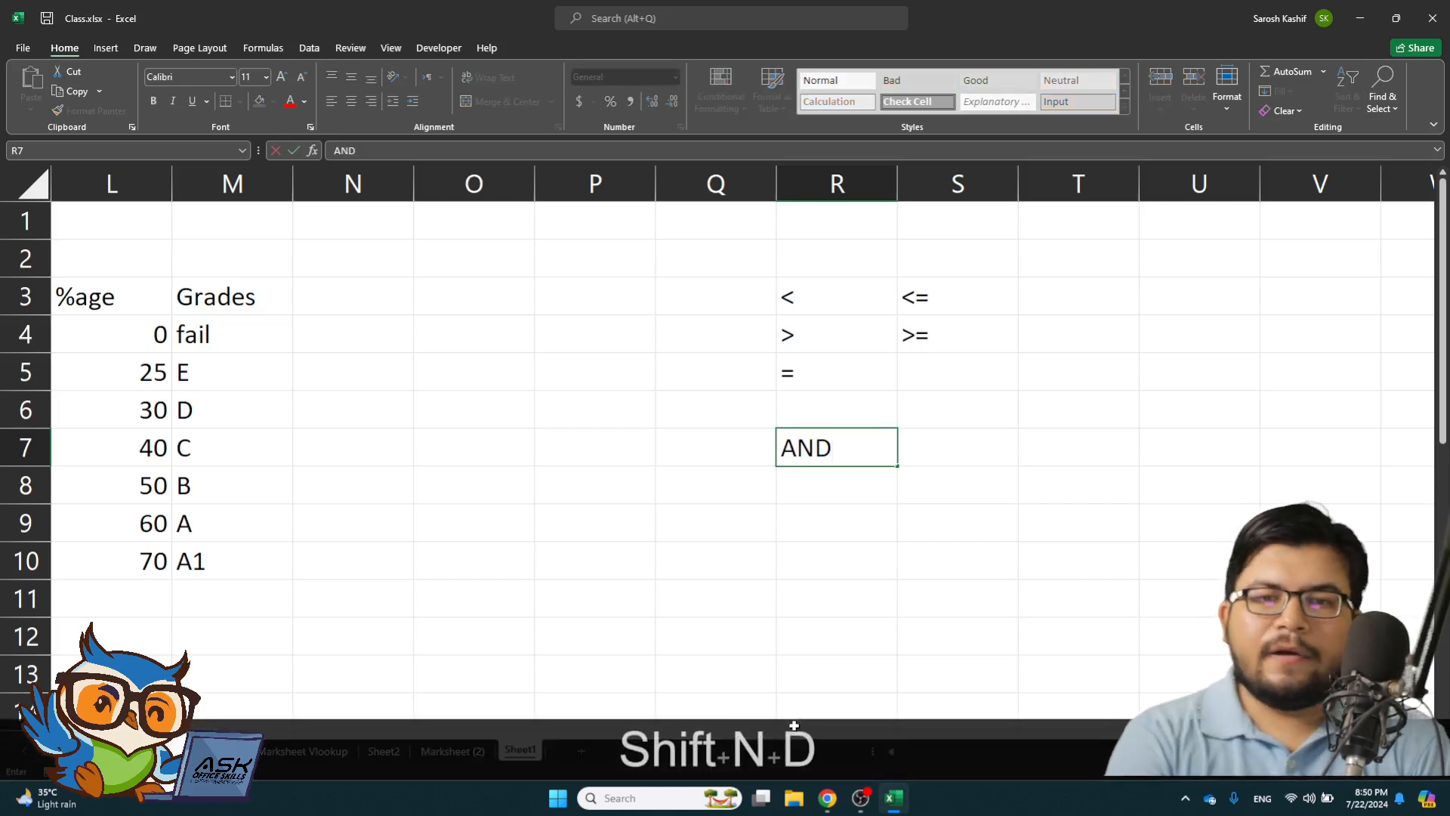
pyautogui.press('Return')
pyautogui.write('OR')
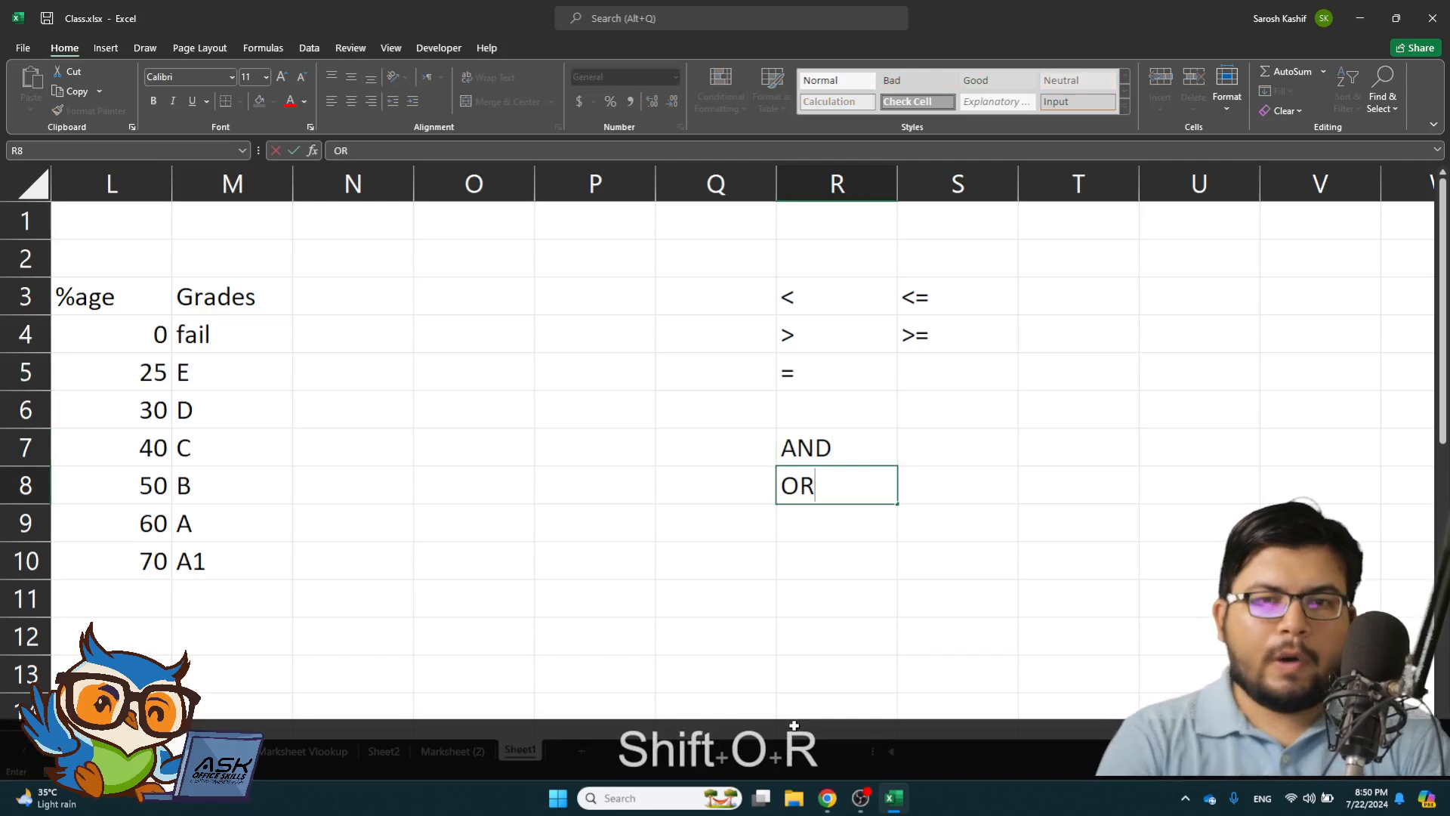
pyautogui.press('Right')
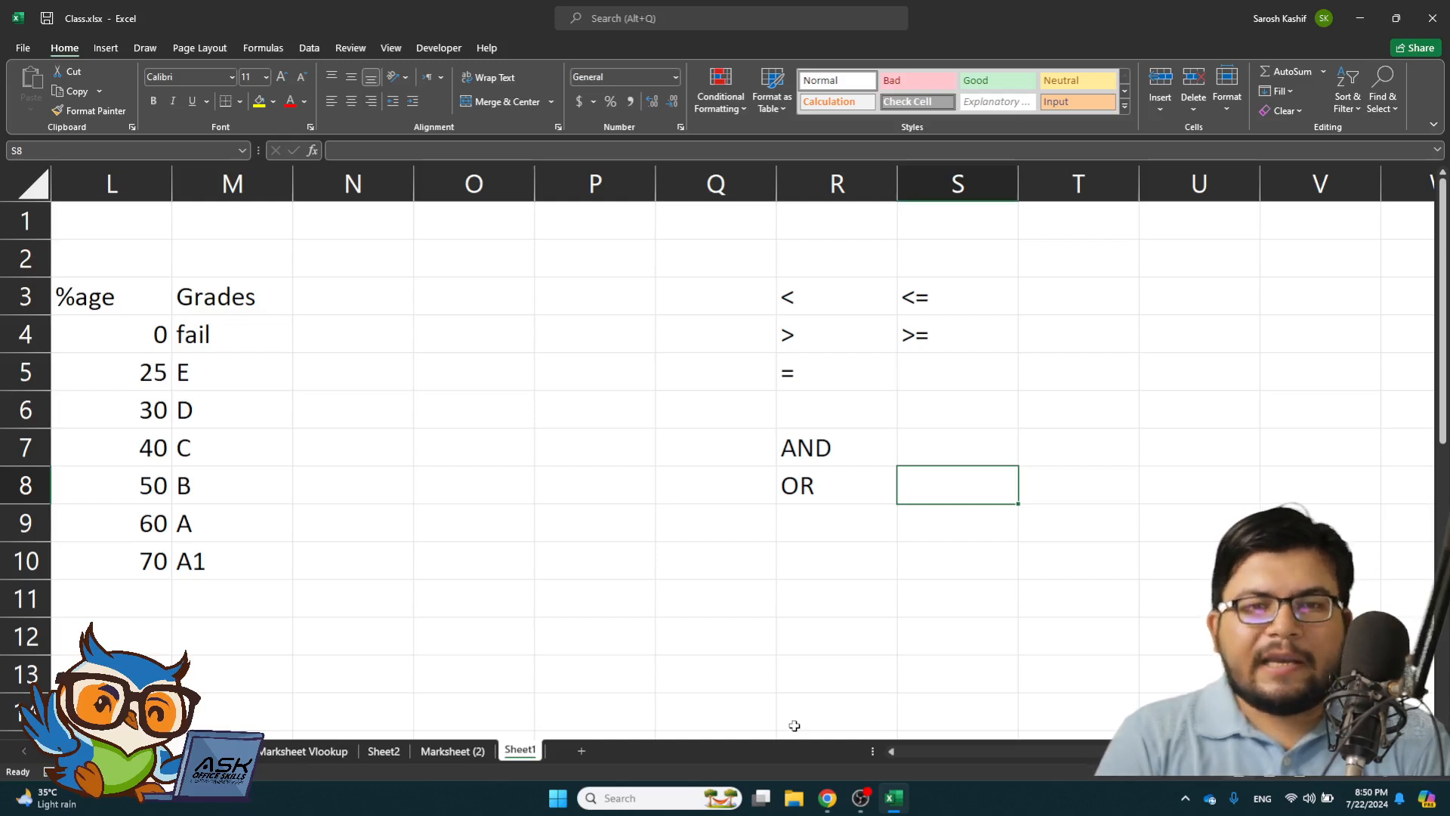
# - Enter the Urdu translations اور in S7 and یا in S8 using the Urdu keyboard language, and return to English input
pyautogui.press('Up')
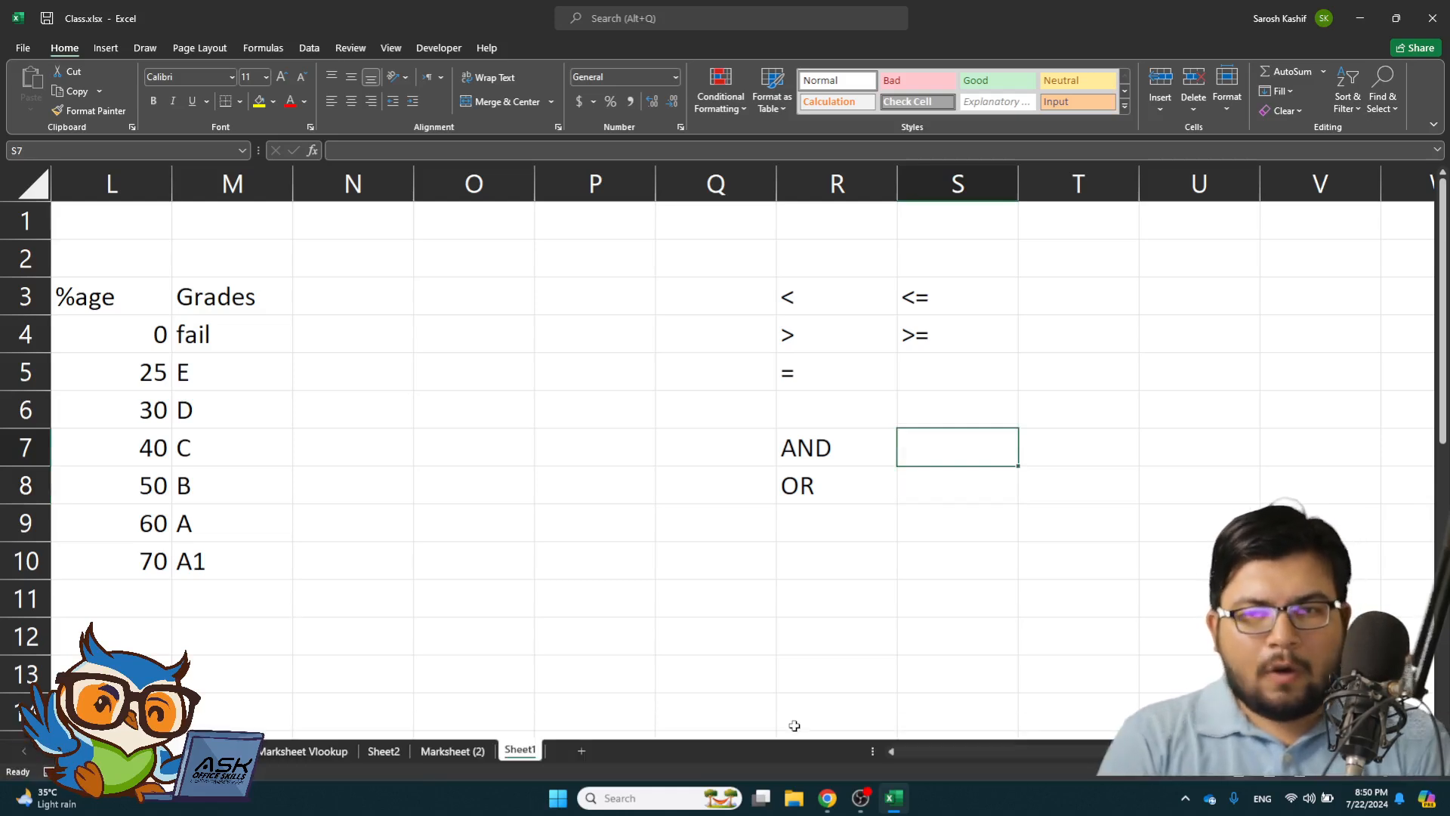
pyautogui.press('super+space')
pyautogui.write('اور')
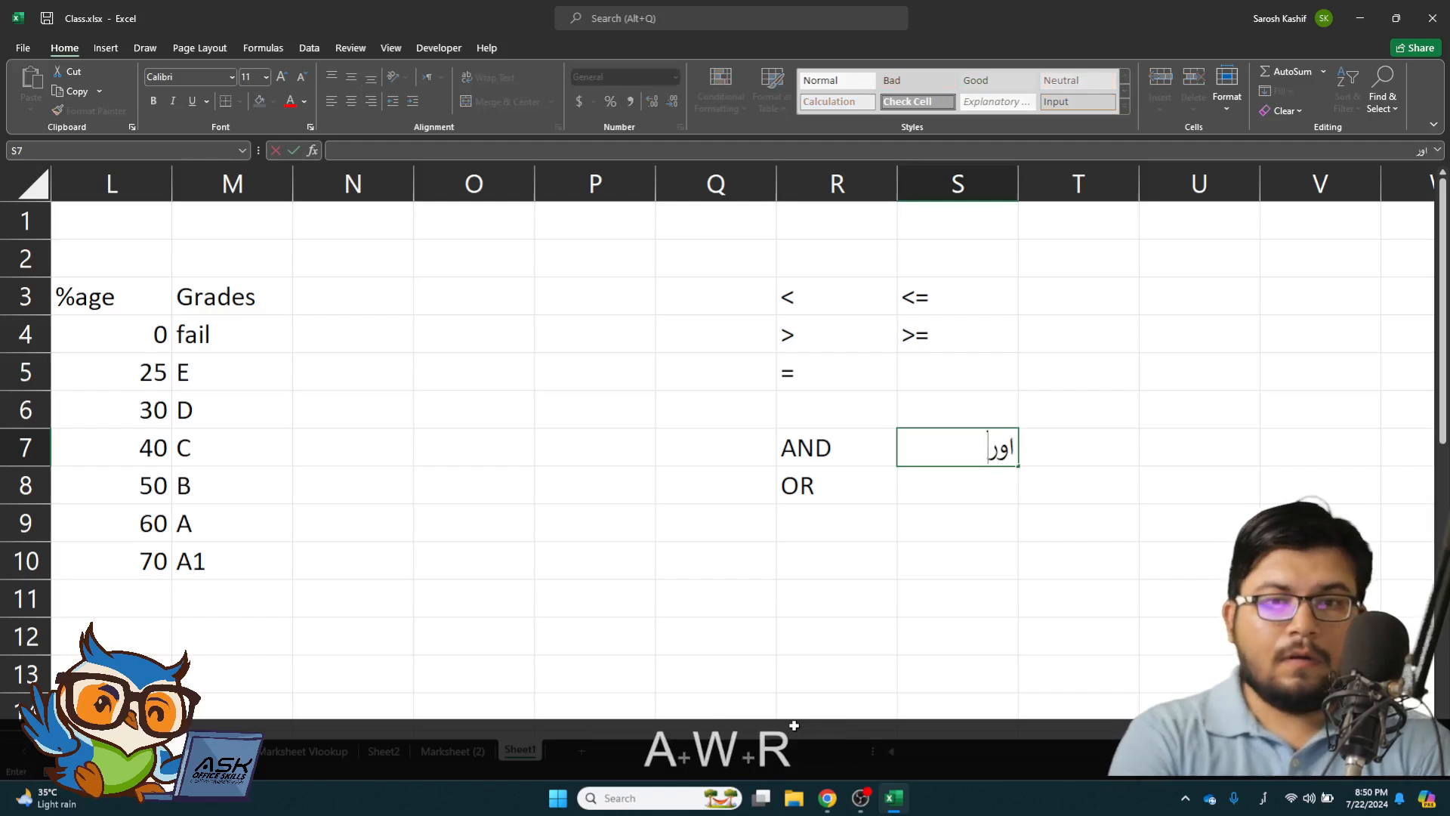
pyautogui.press('Return')
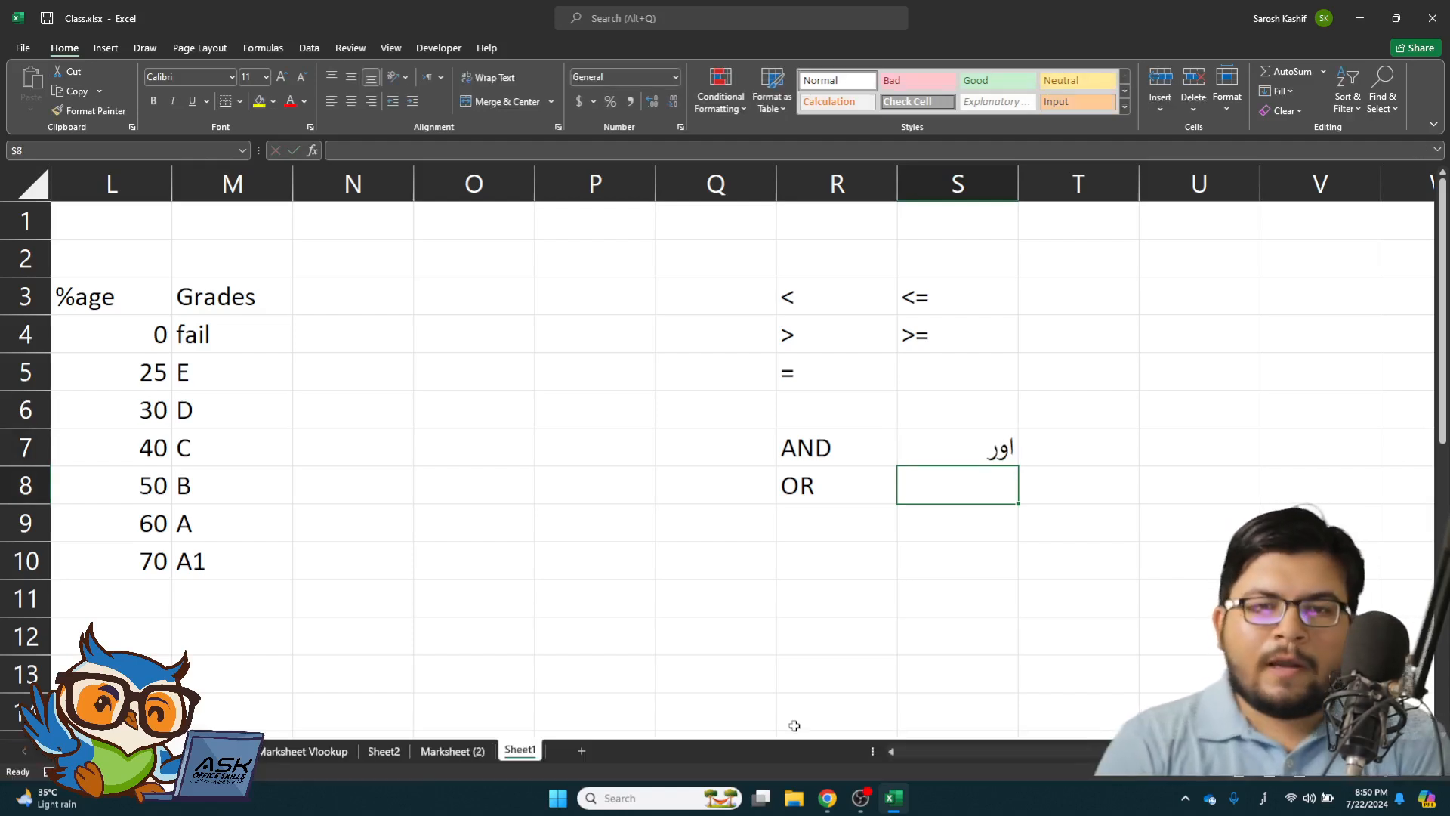
pyautogui.write('یا')
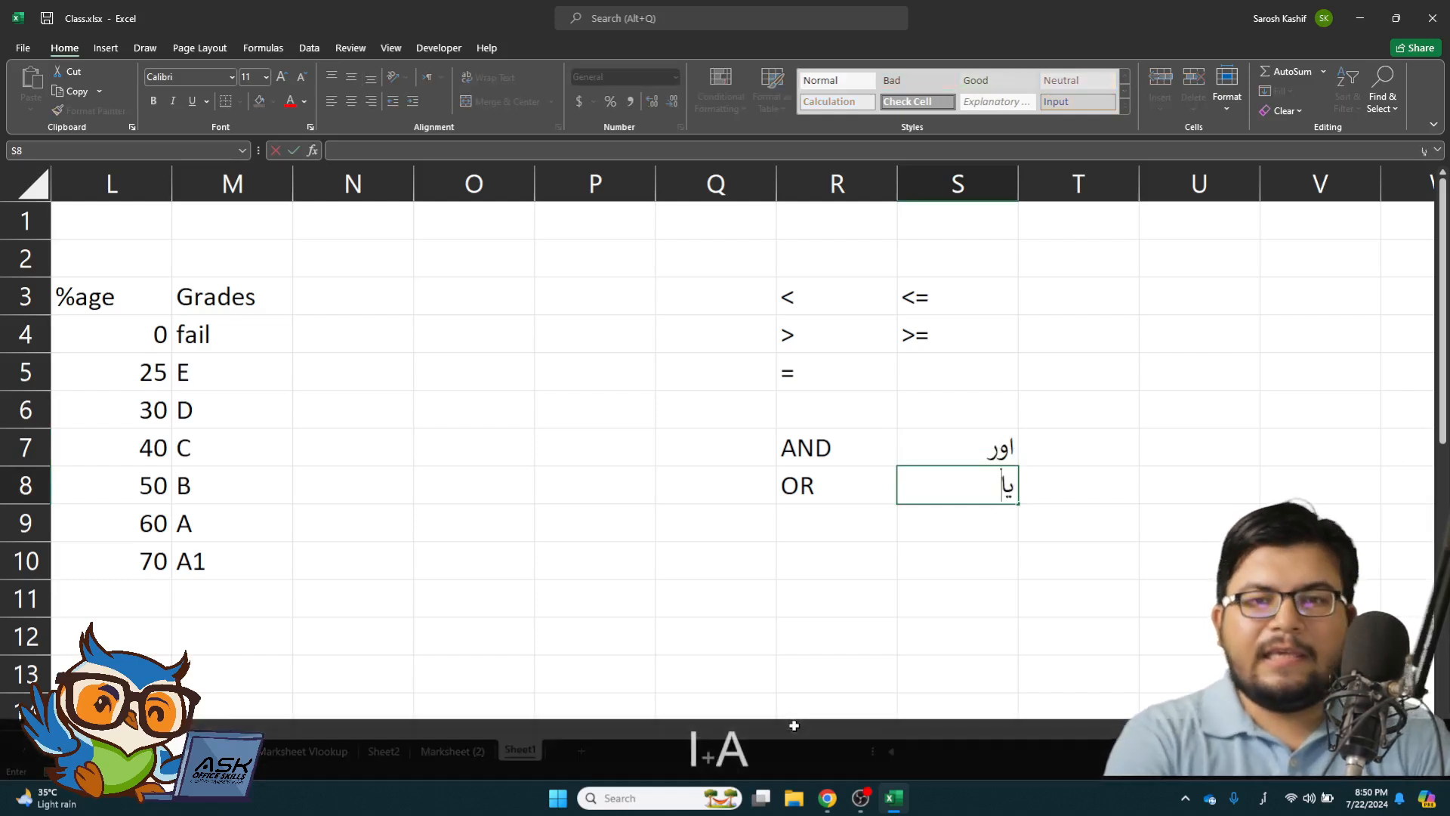
pyautogui.press('Return')
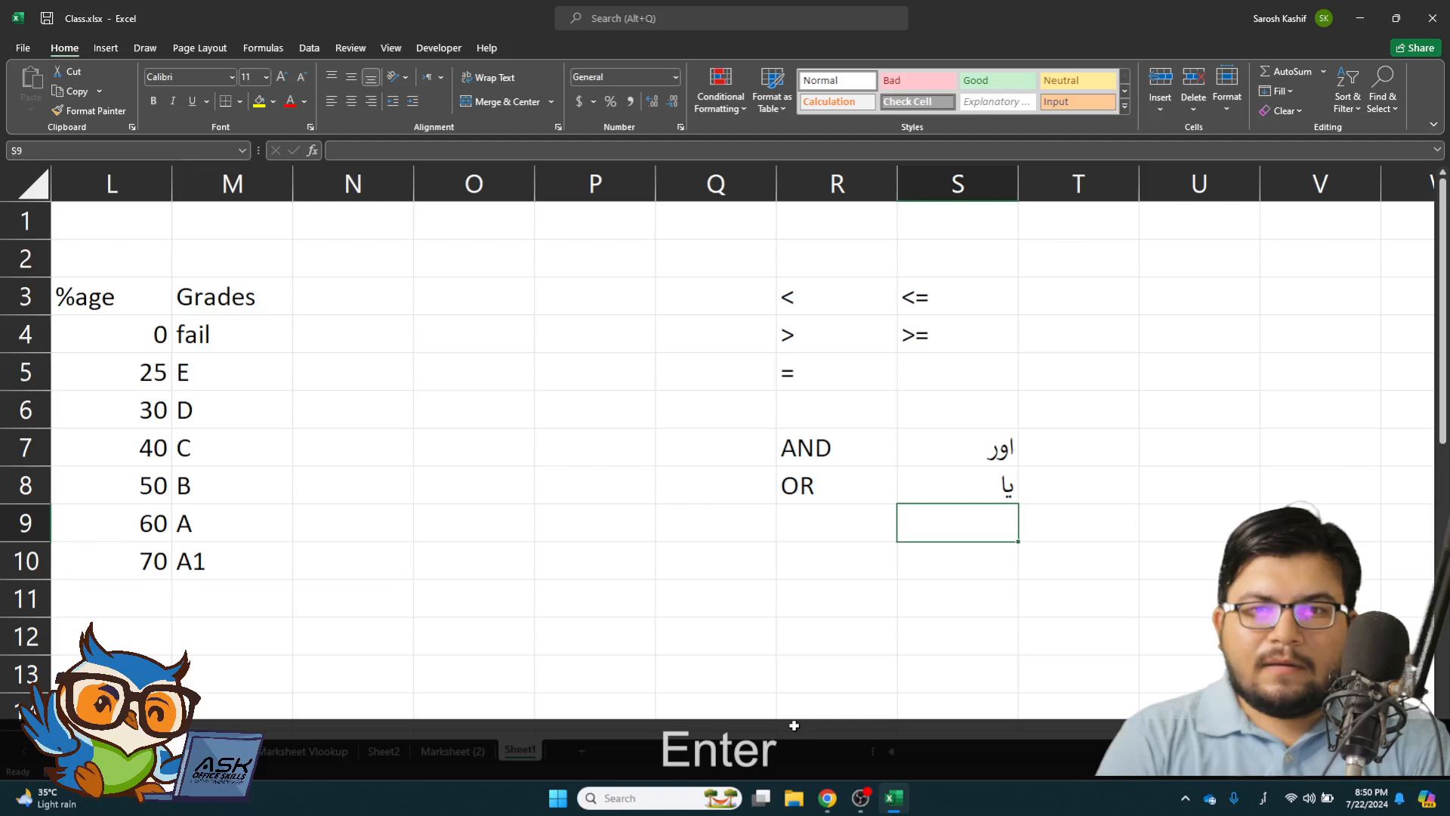
pyautogui.press('super+space')
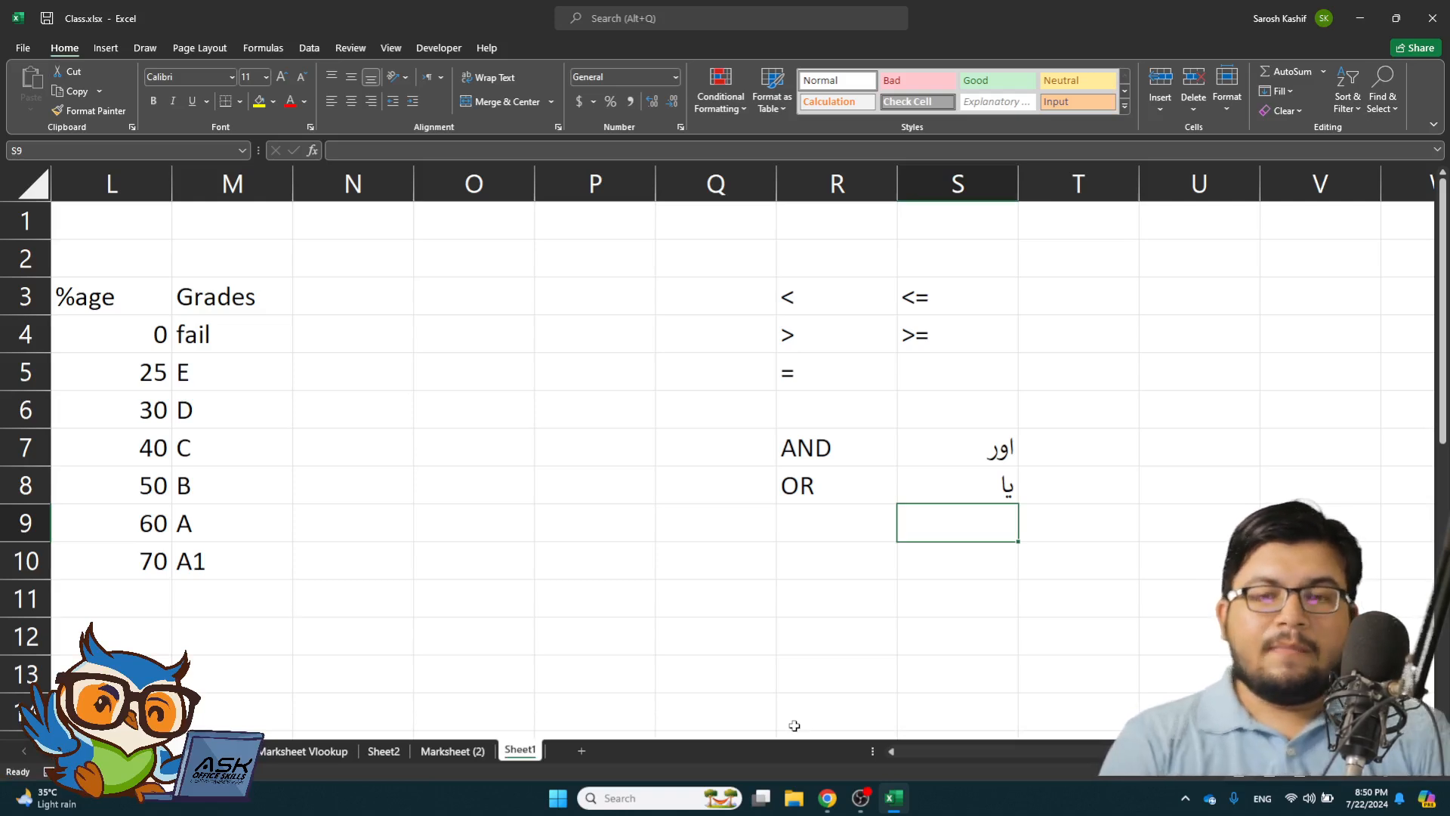
# - Review the AND and OR entries in R7 and R8 against their Urdu meanings in column S
pyautogui.press('Left')
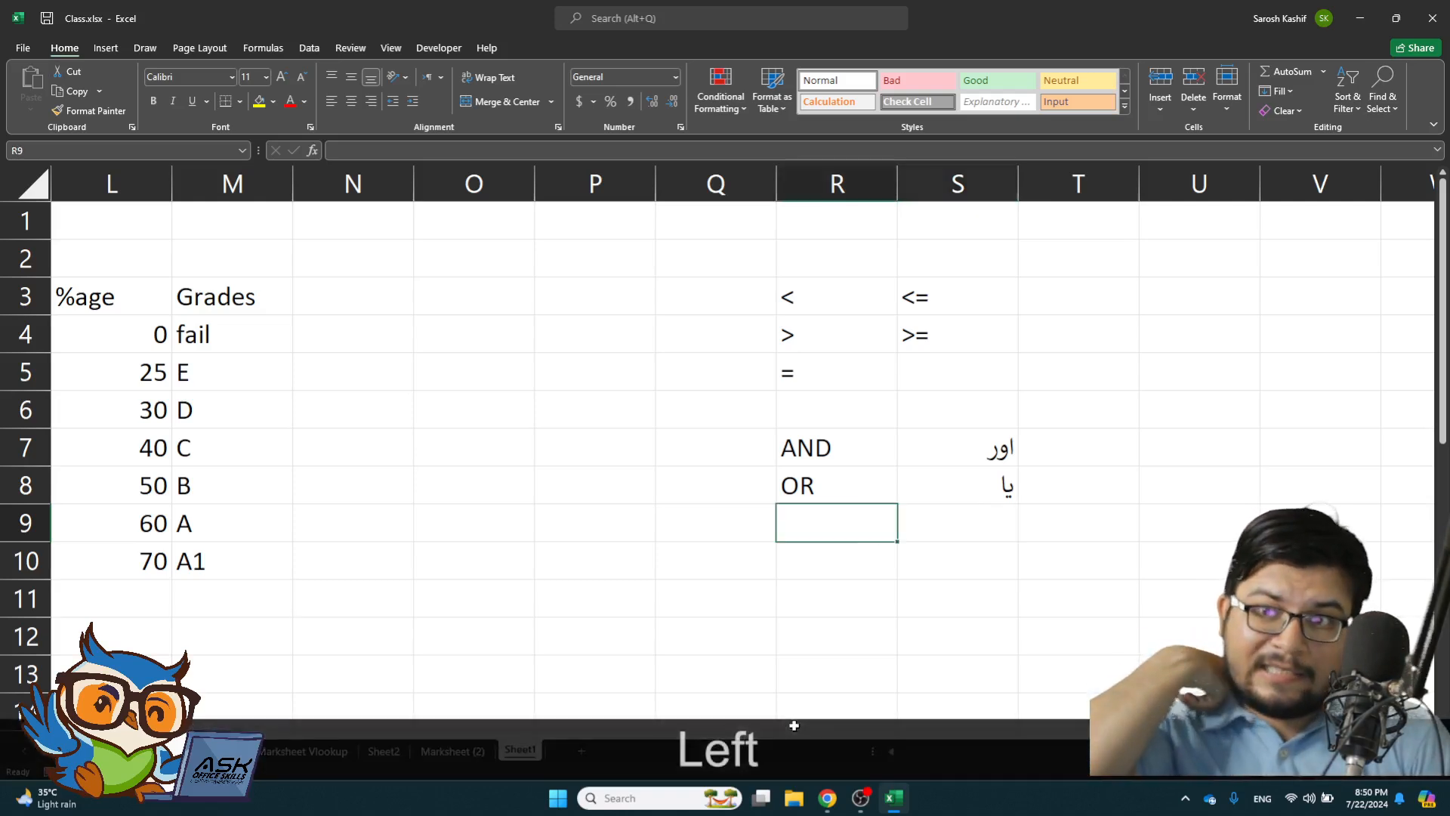
pyautogui.press('Up')
pyautogui.press('Up')
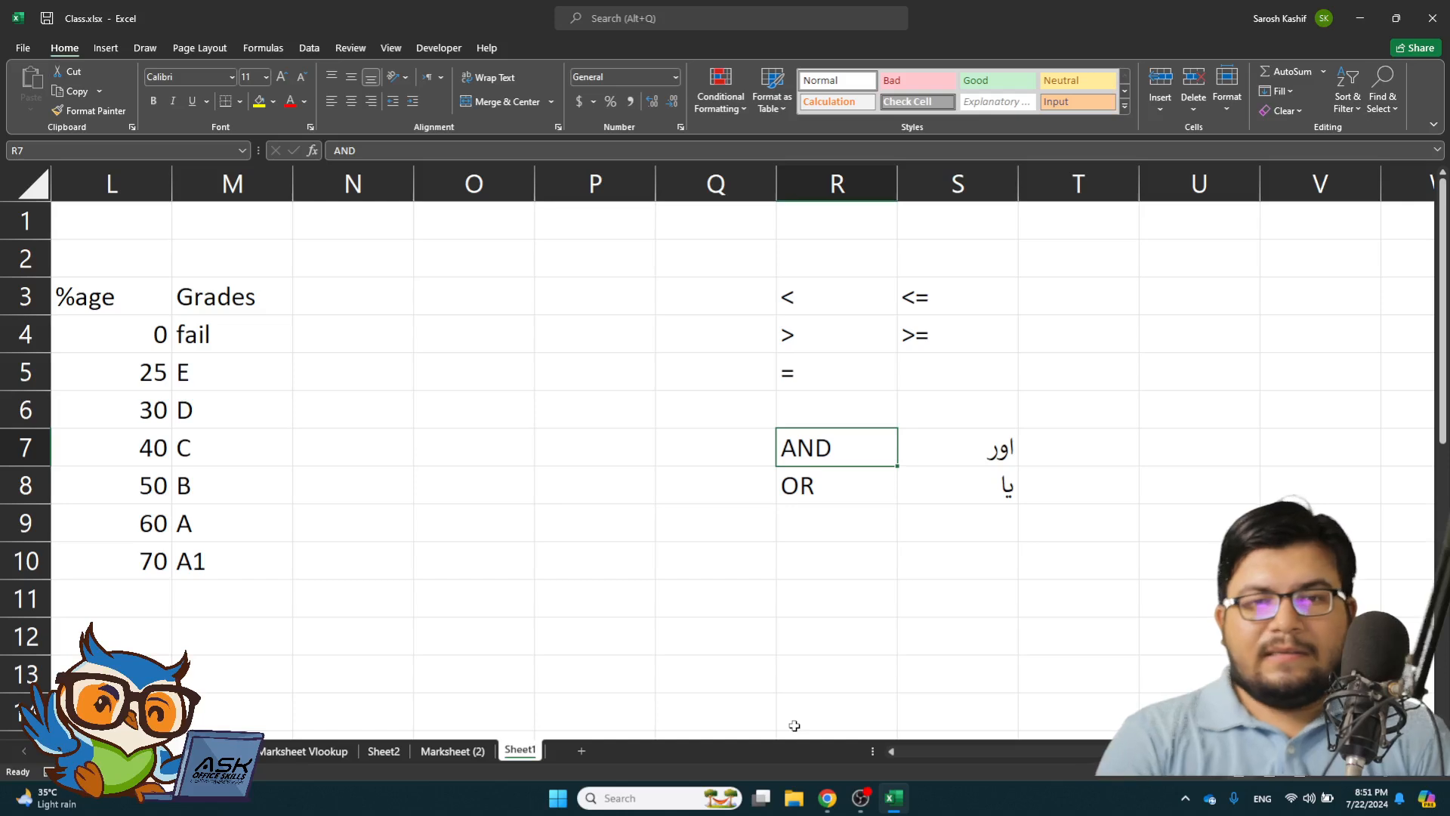
pyautogui.press('Up')
pyautogui.press('Down')
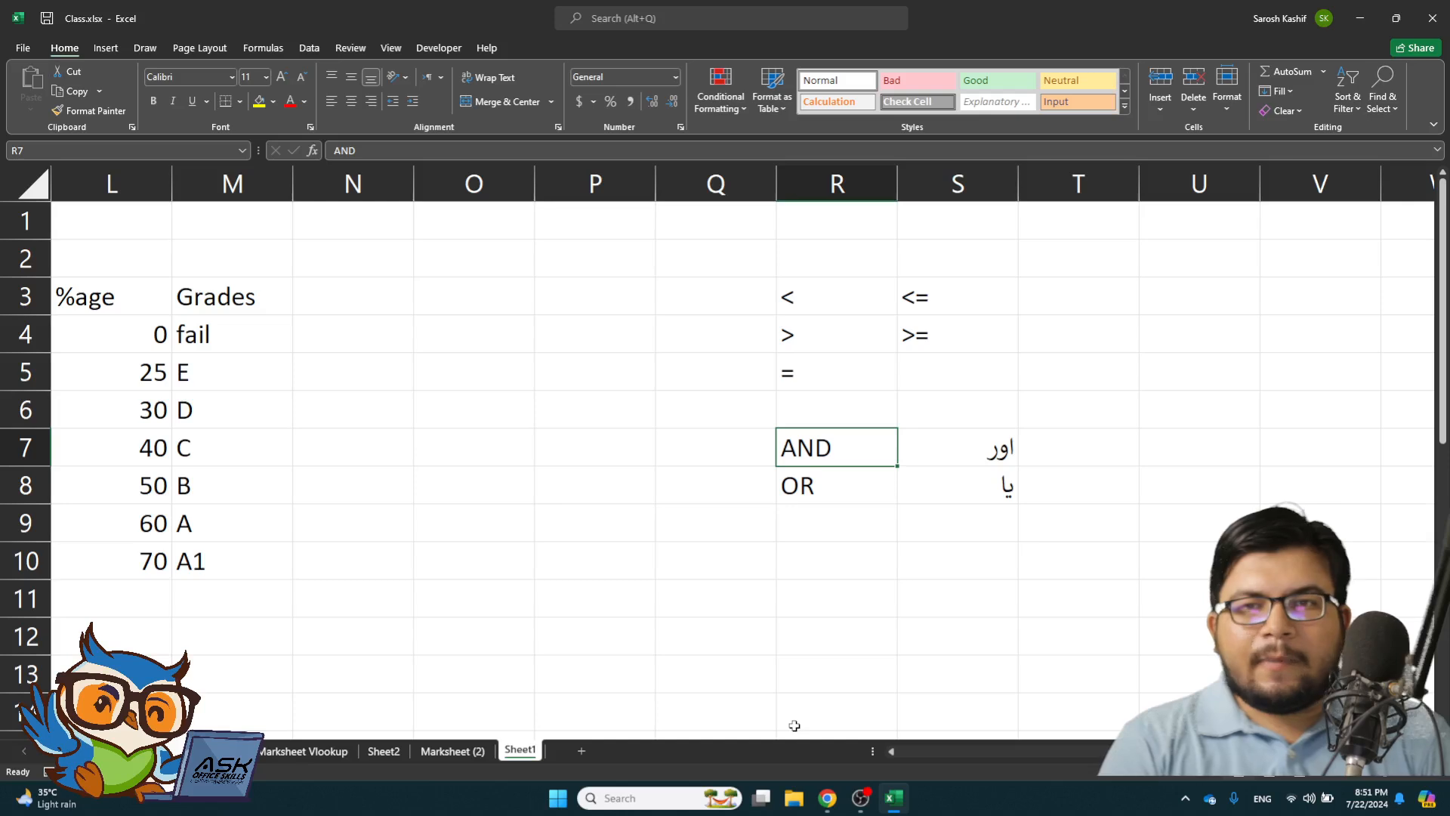
pyautogui.press('Down')
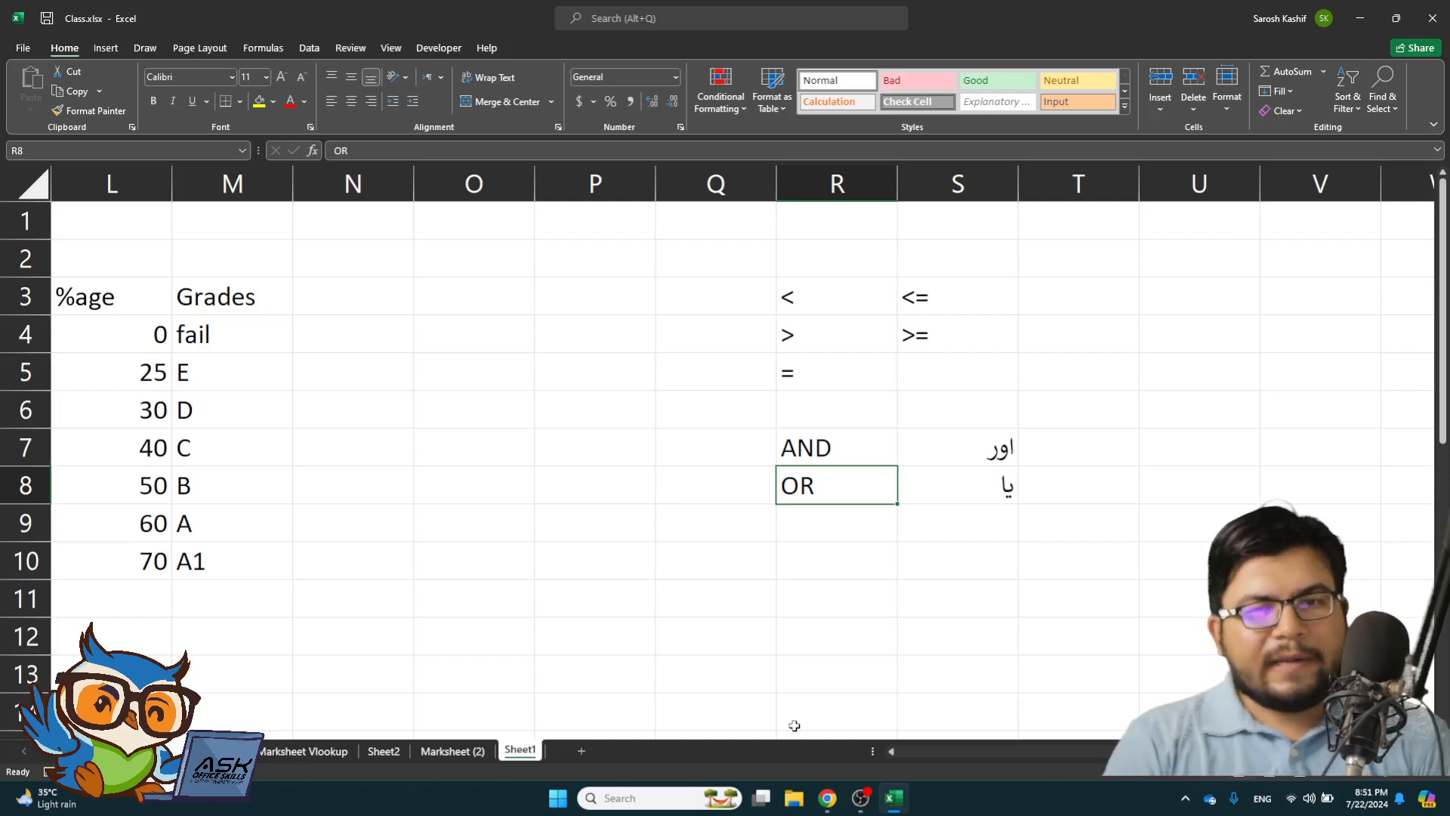
# - Enter the labels store in P10 and Brand in P11 for a logical operator example
pyautogui.press('Down')
pyautogui.press('Down')
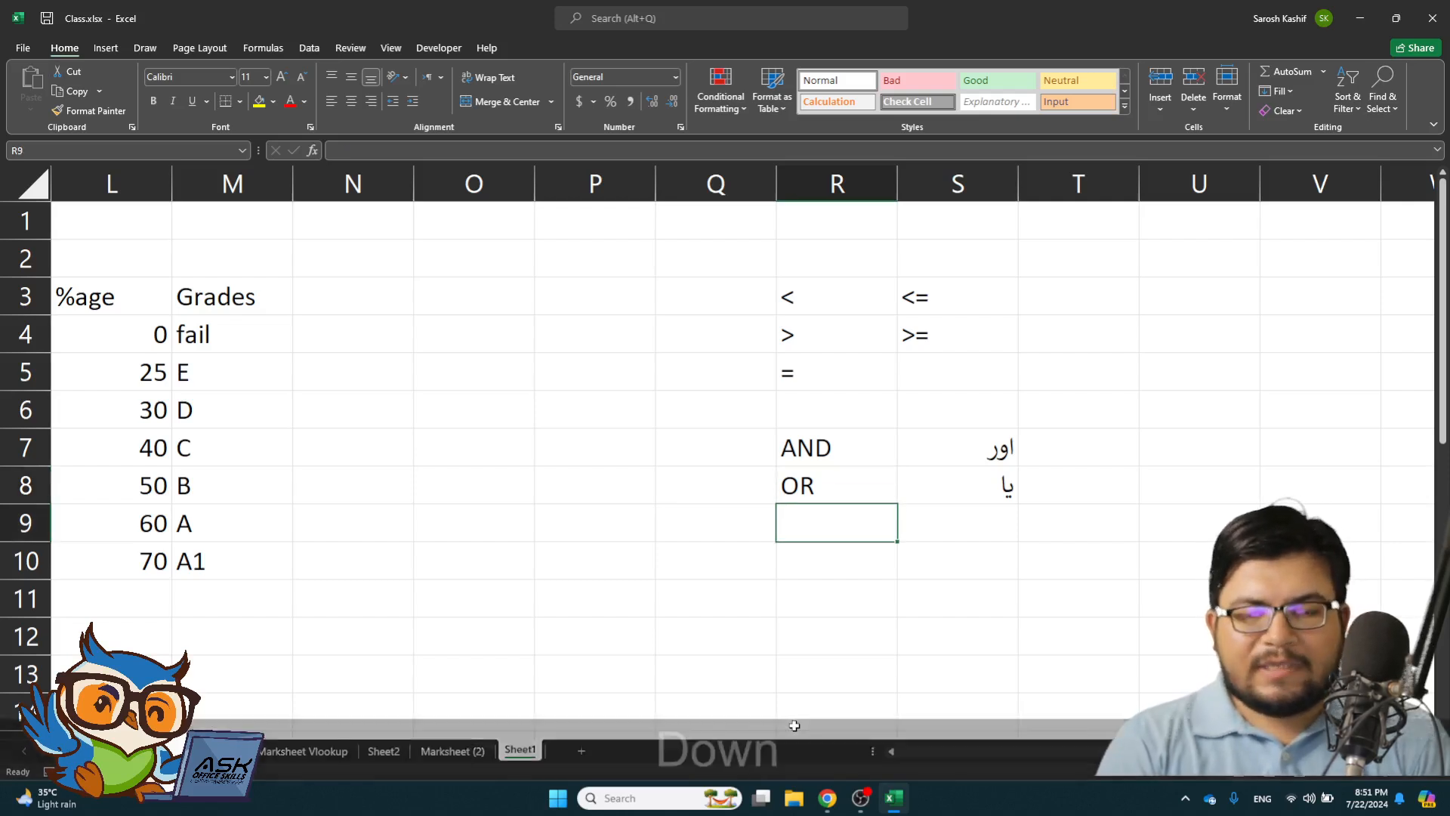
pyautogui.press('Left')
pyautogui.press('Left')
pyautogui.press('Right')
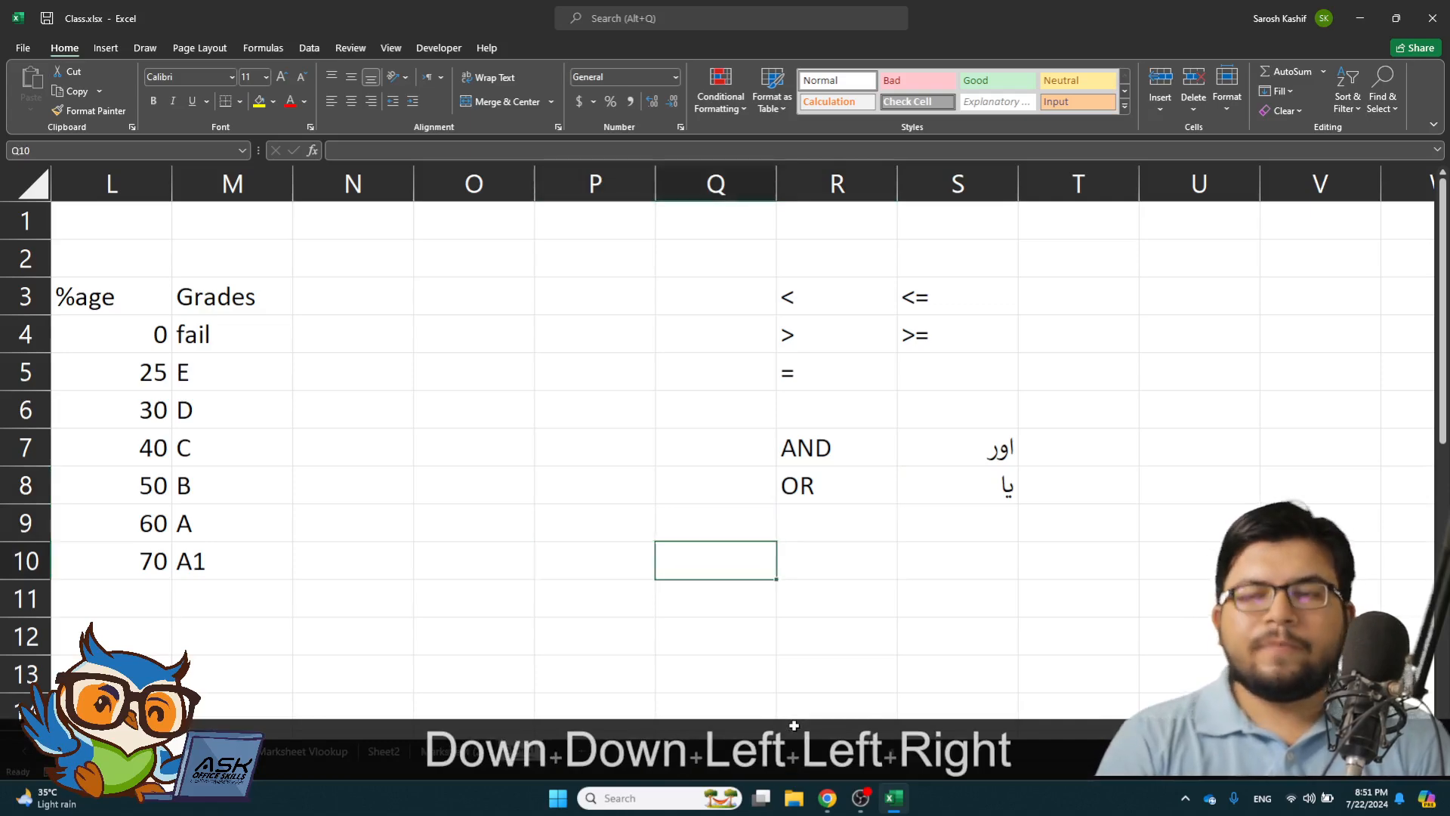
pyautogui.press('Left')
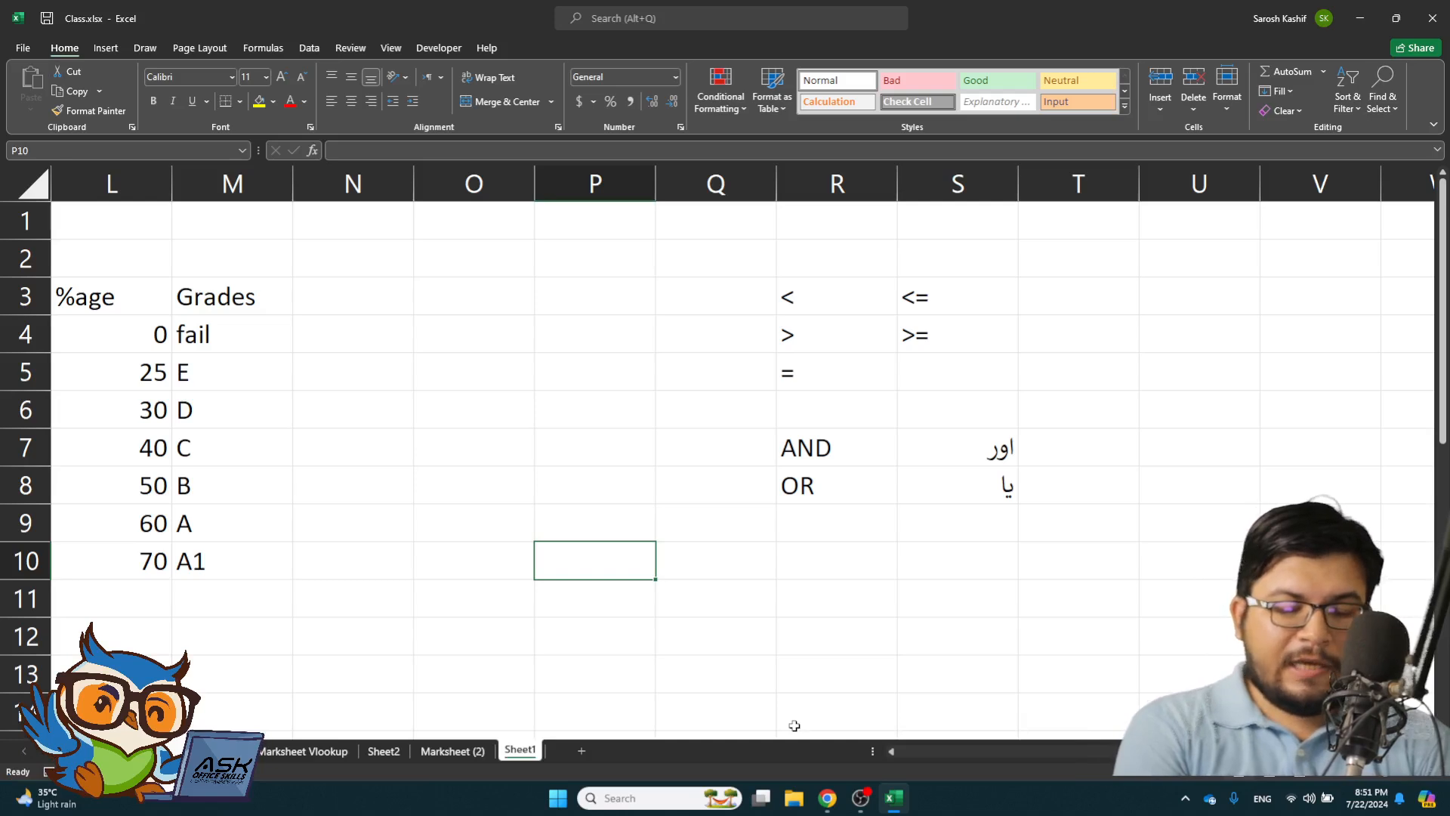
pyautogui.write('st')
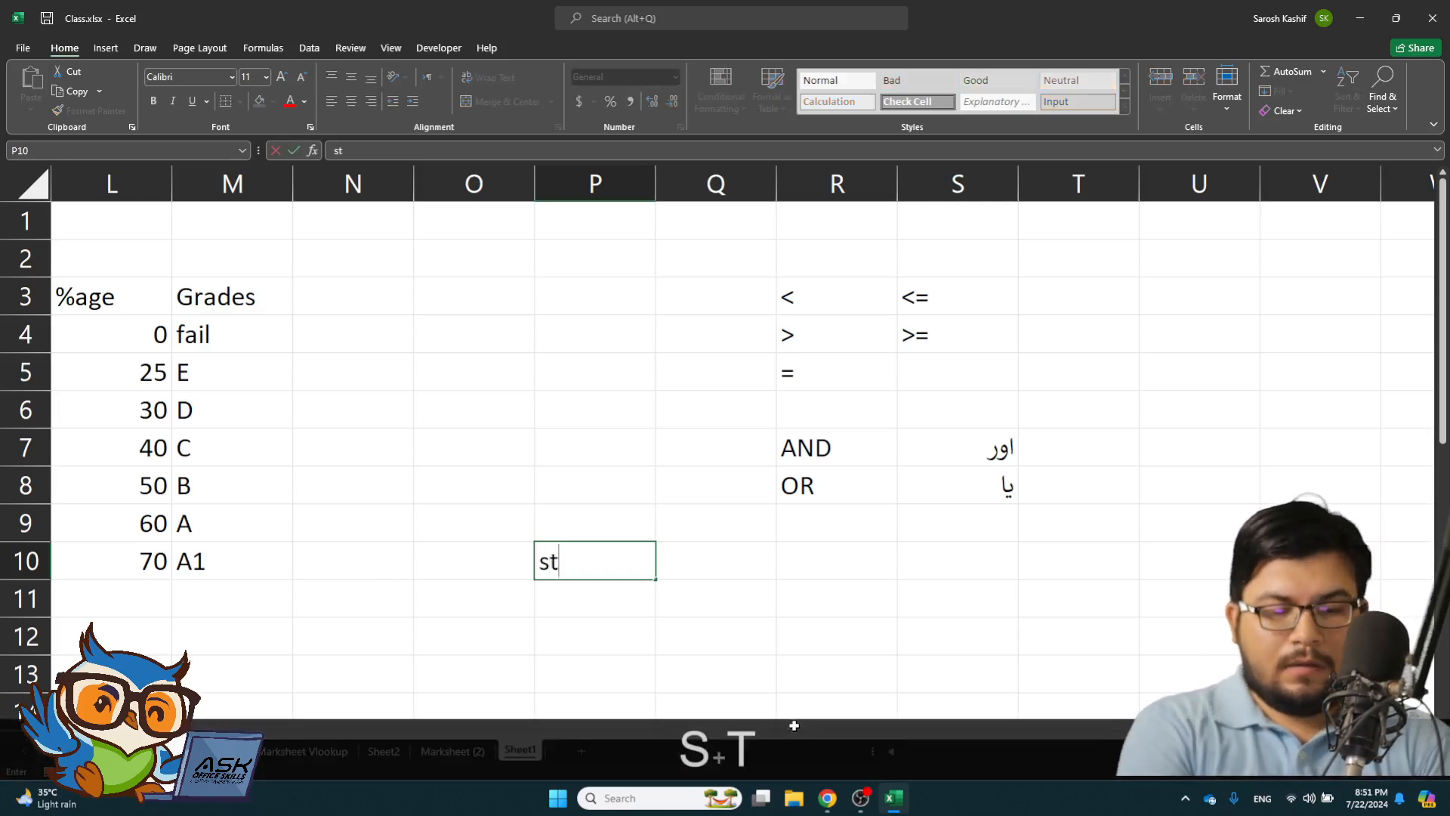
pyautogui.write('ore')
pyautogui.press('Return')
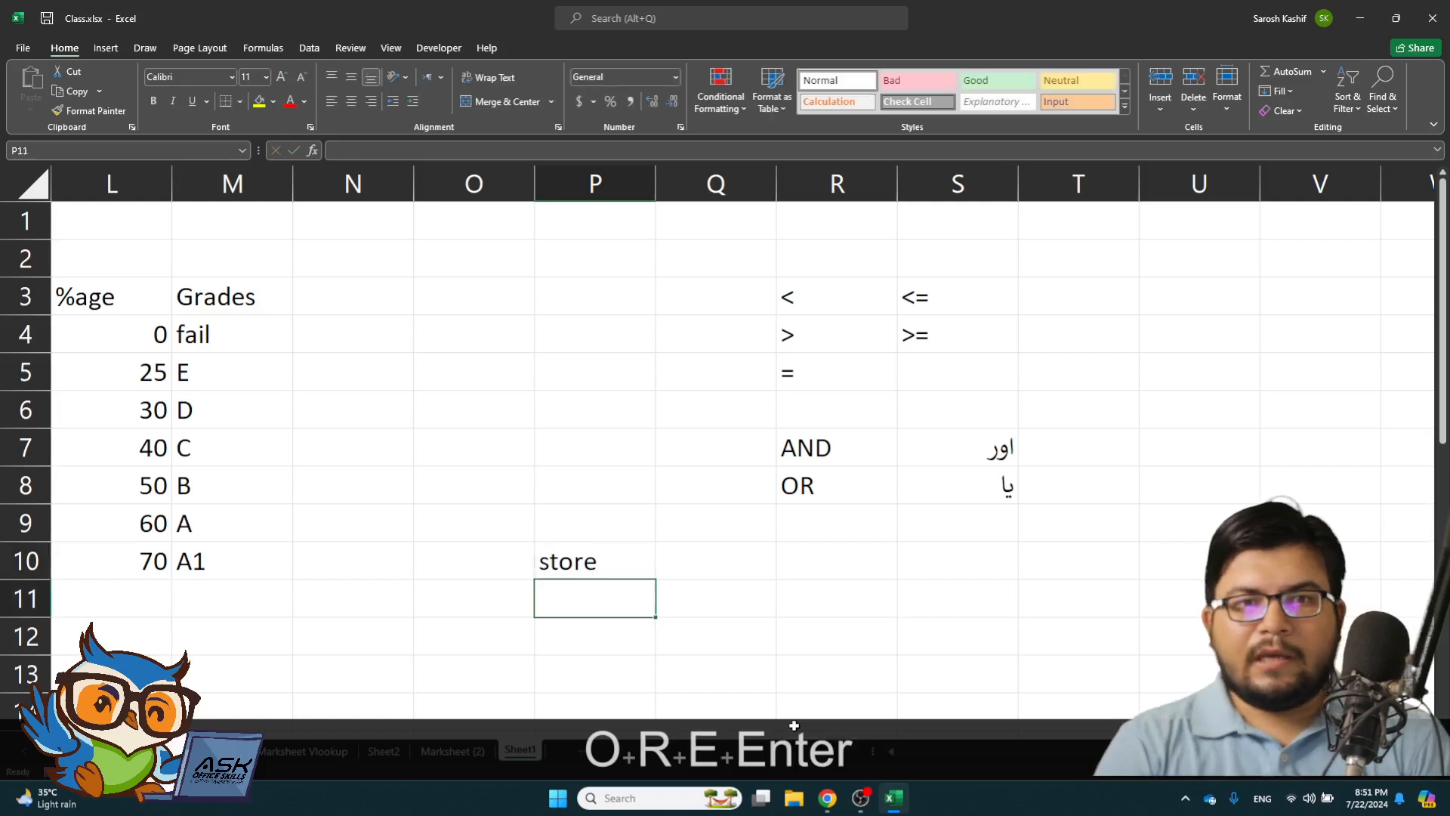
pyautogui.scroll(2, 592, 638)
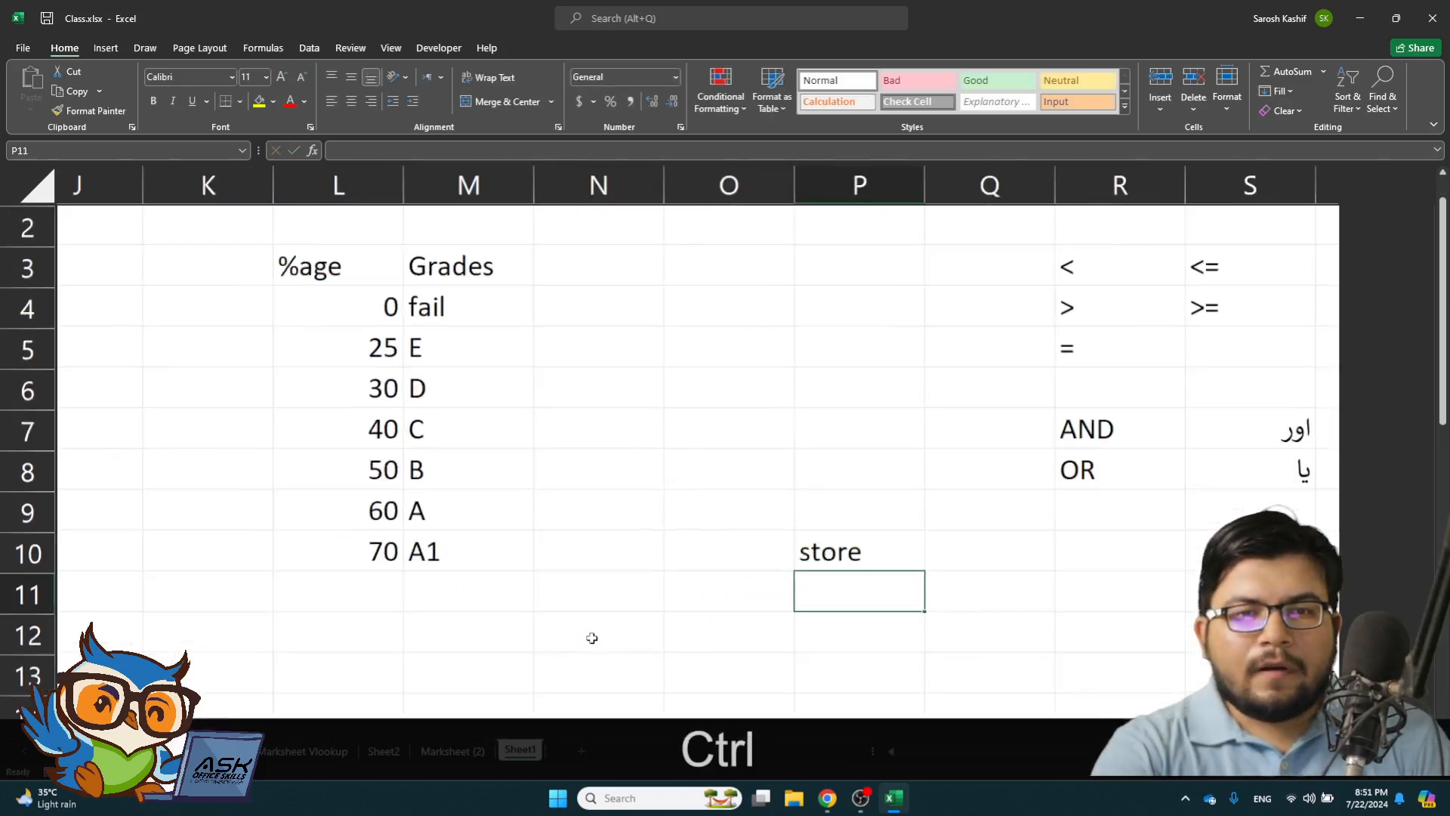
pyautogui.scroll(1, 851, 550)
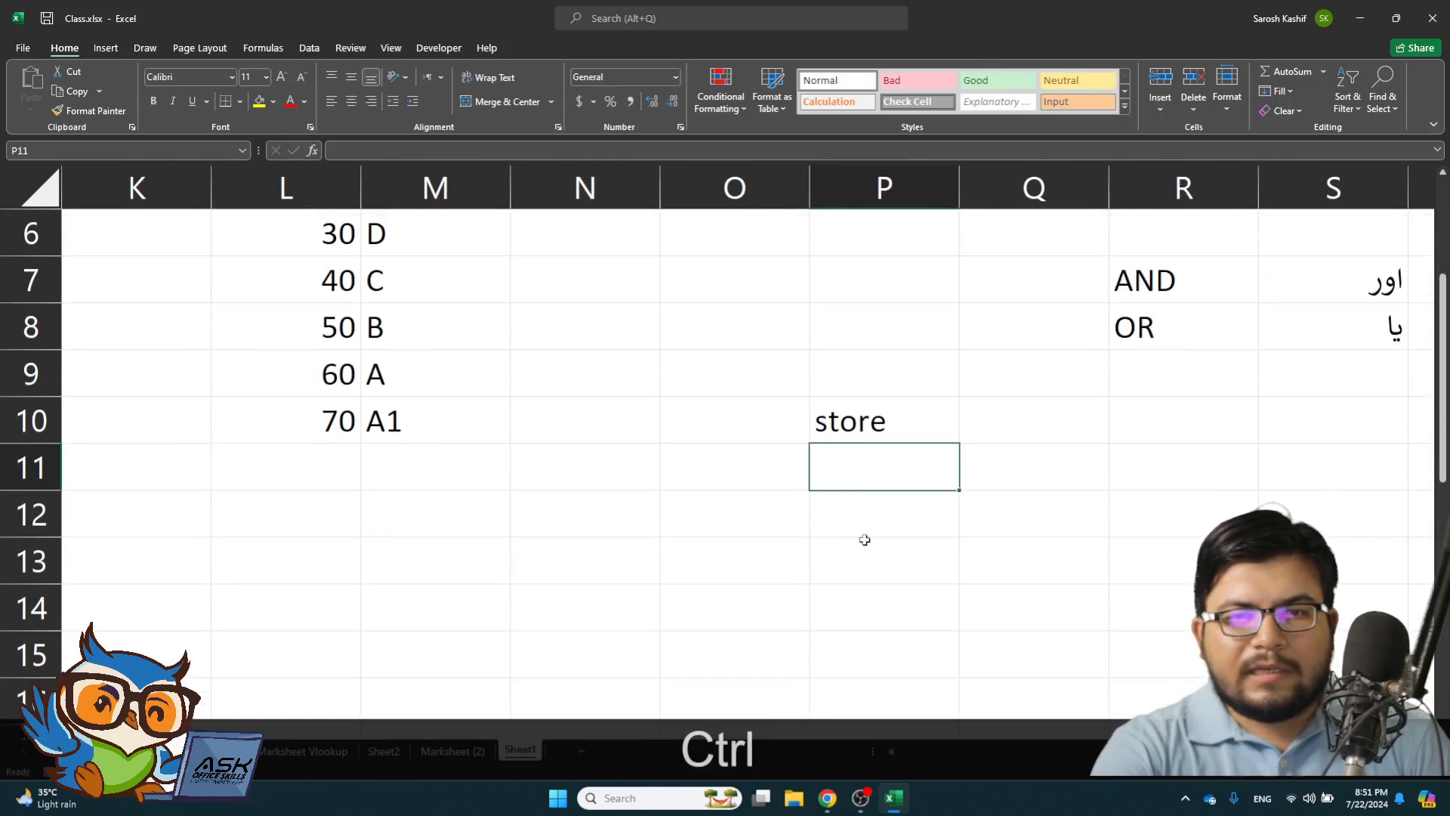
pyautogui.write('Bra')
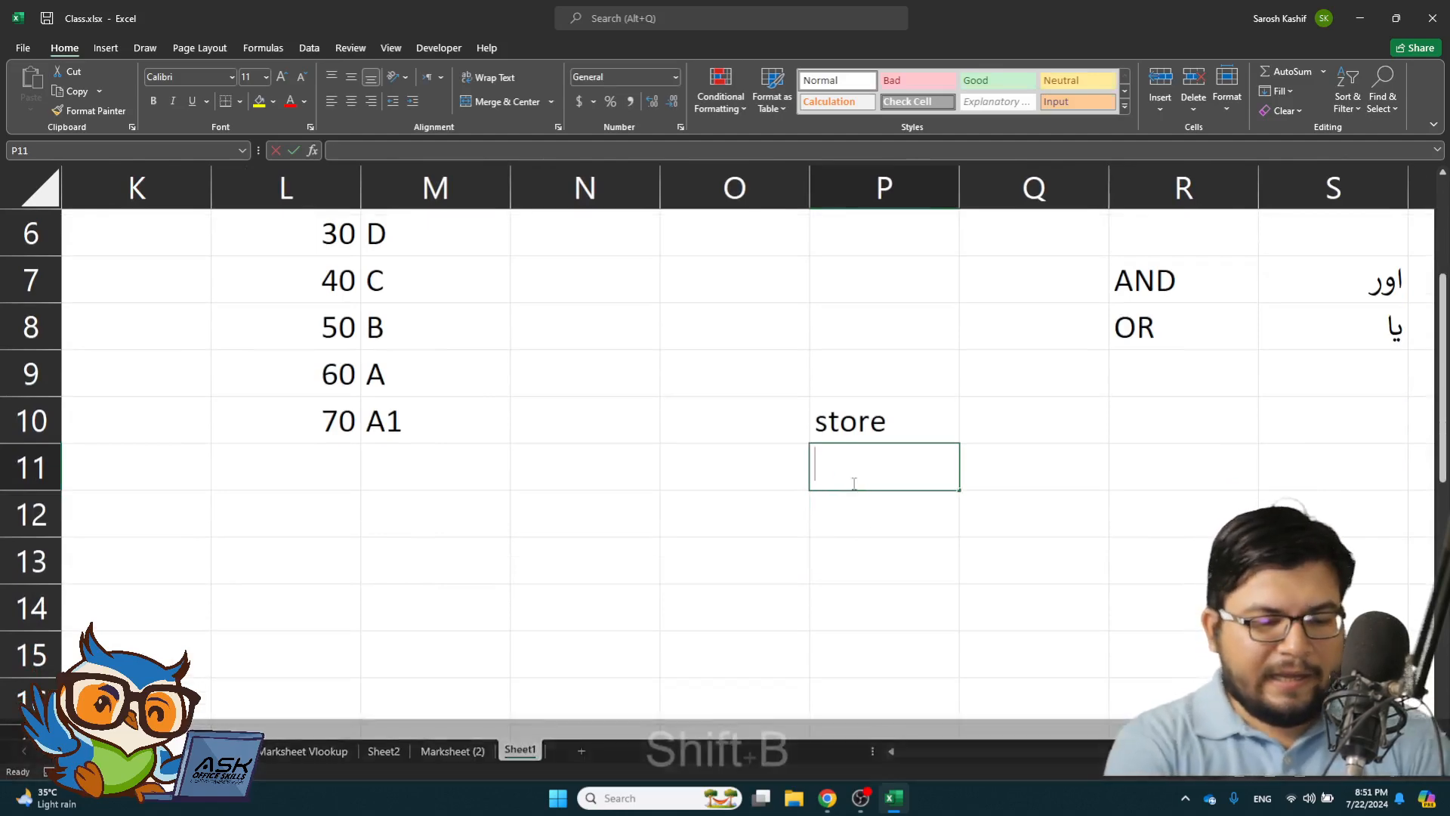
pyautogui.write('nd')
pyautogui.press('Return')
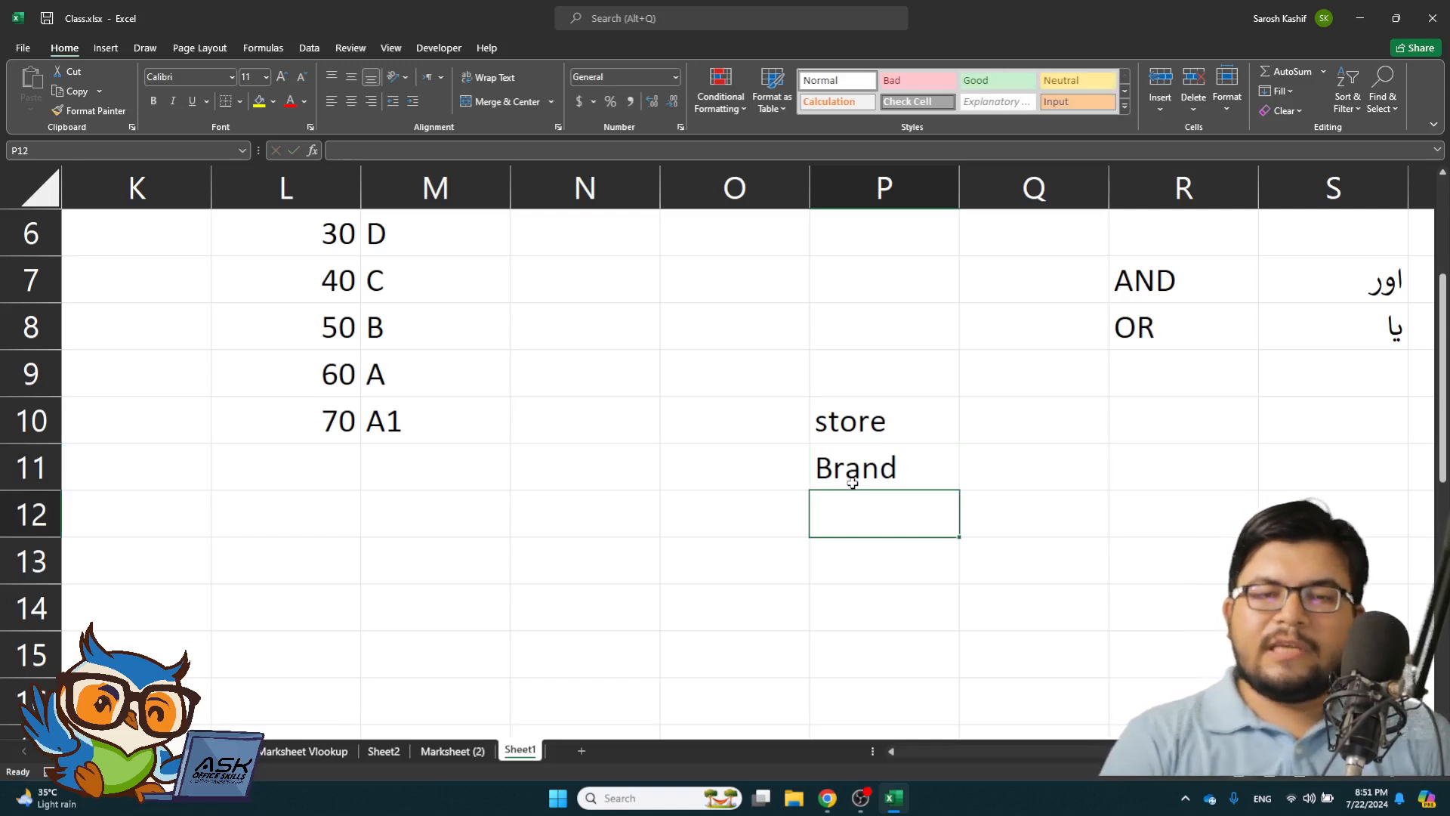
# - Walk through the store and Brand labels in P10 and P11, and clear both cells
pyautogui.press('Up')
pyautogui.press('Up')
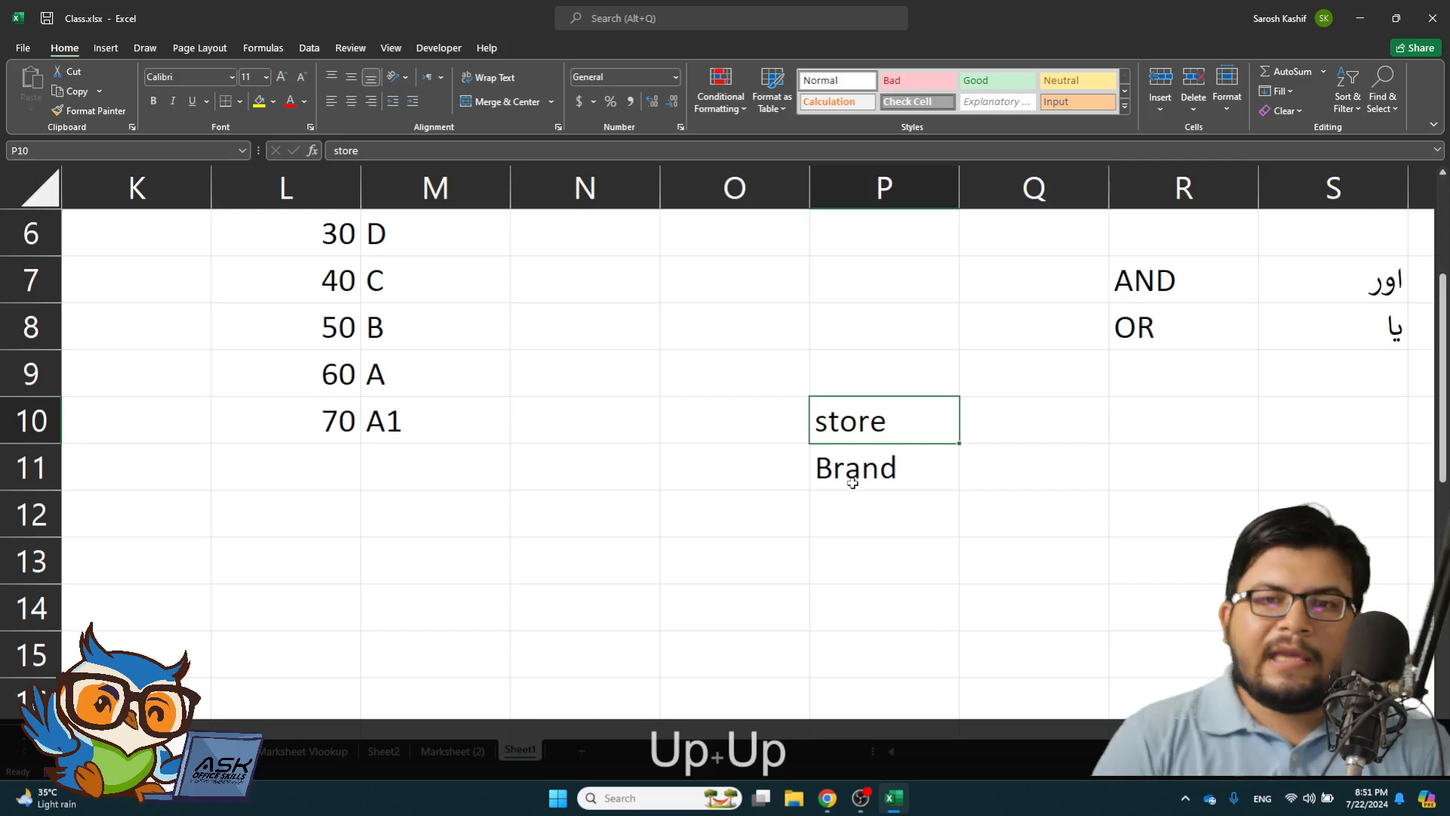
pyautogui.press('Right')
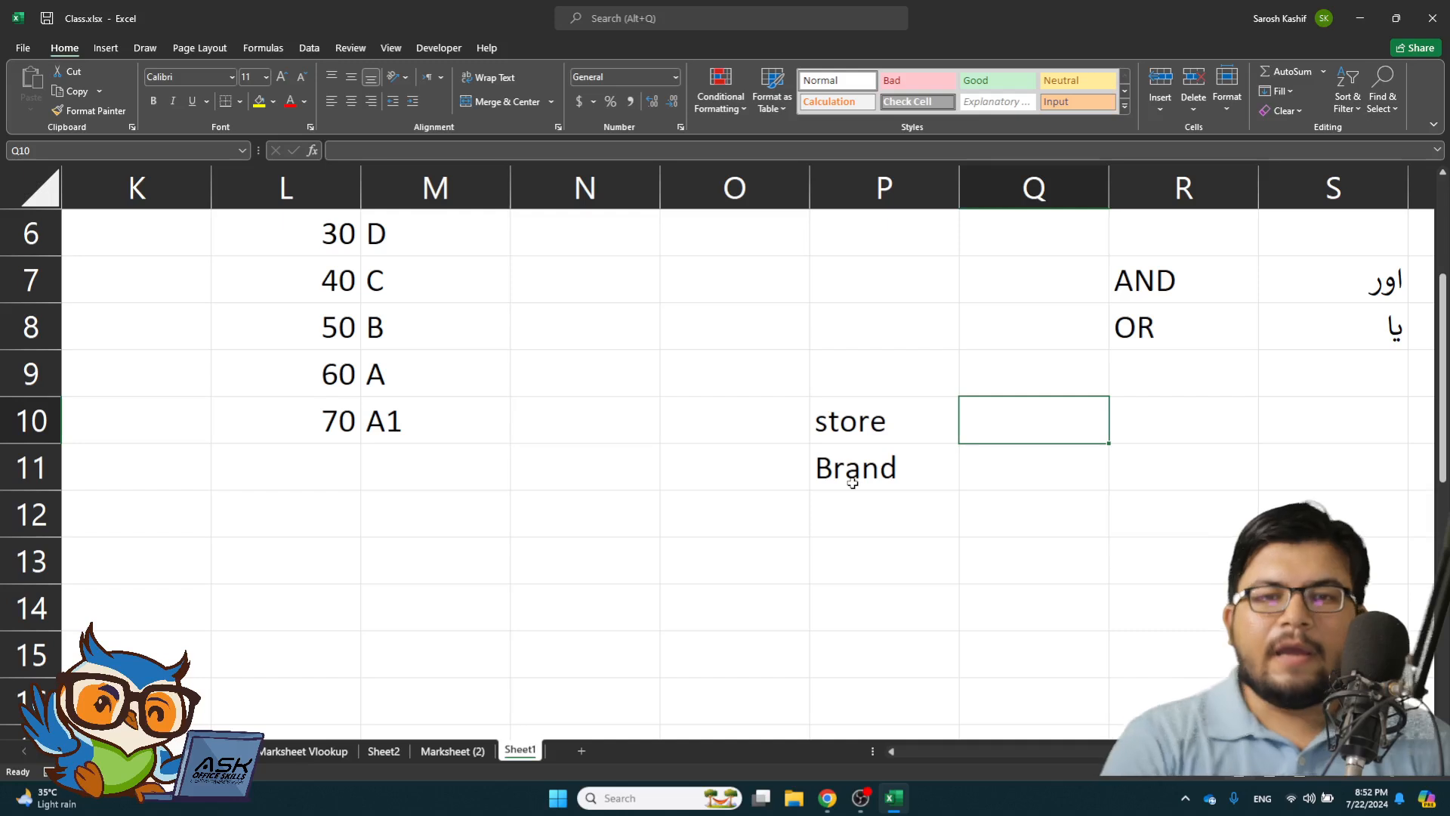
pyautogui.press('Down')
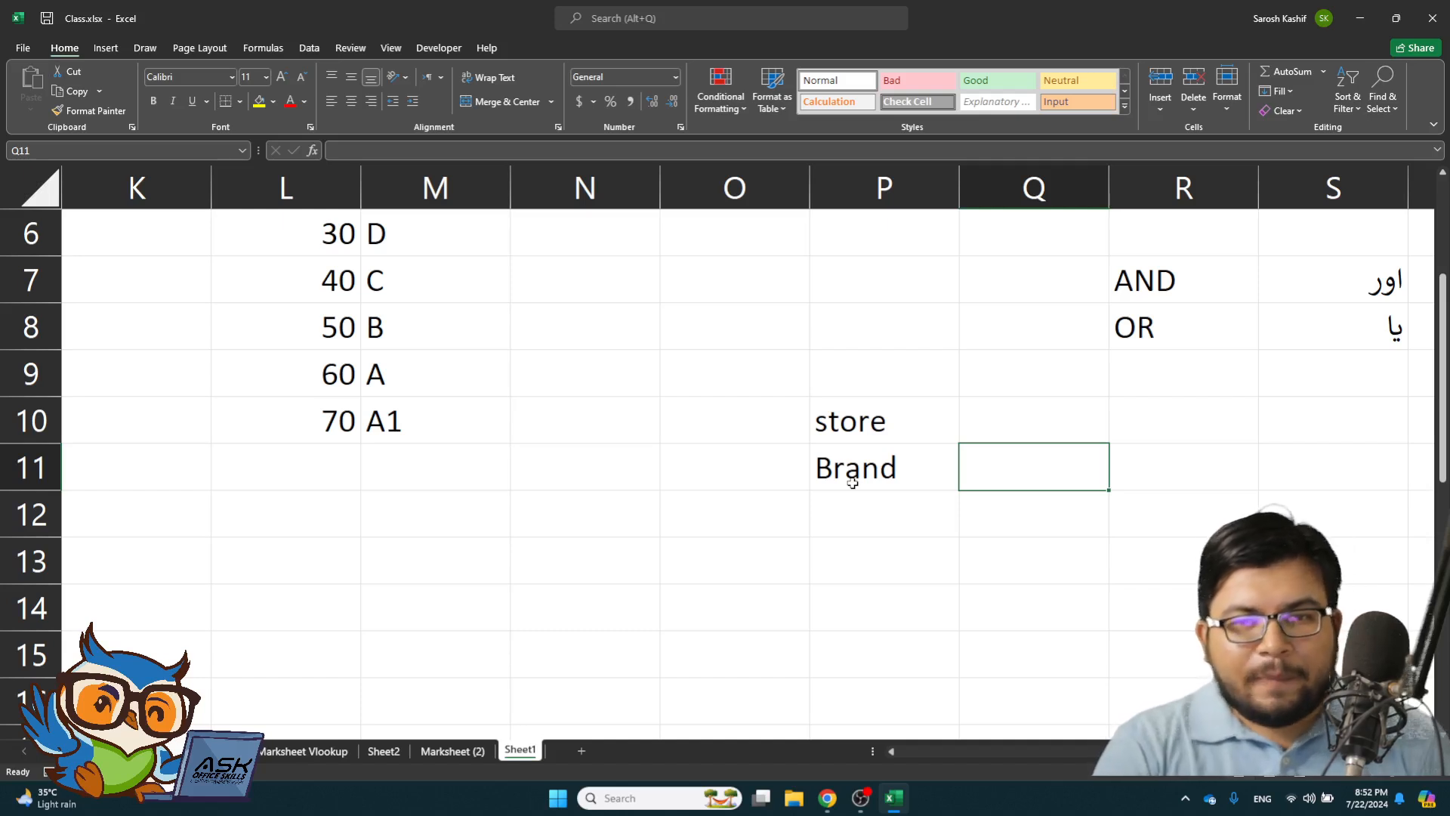
pyautogui.press('Left')
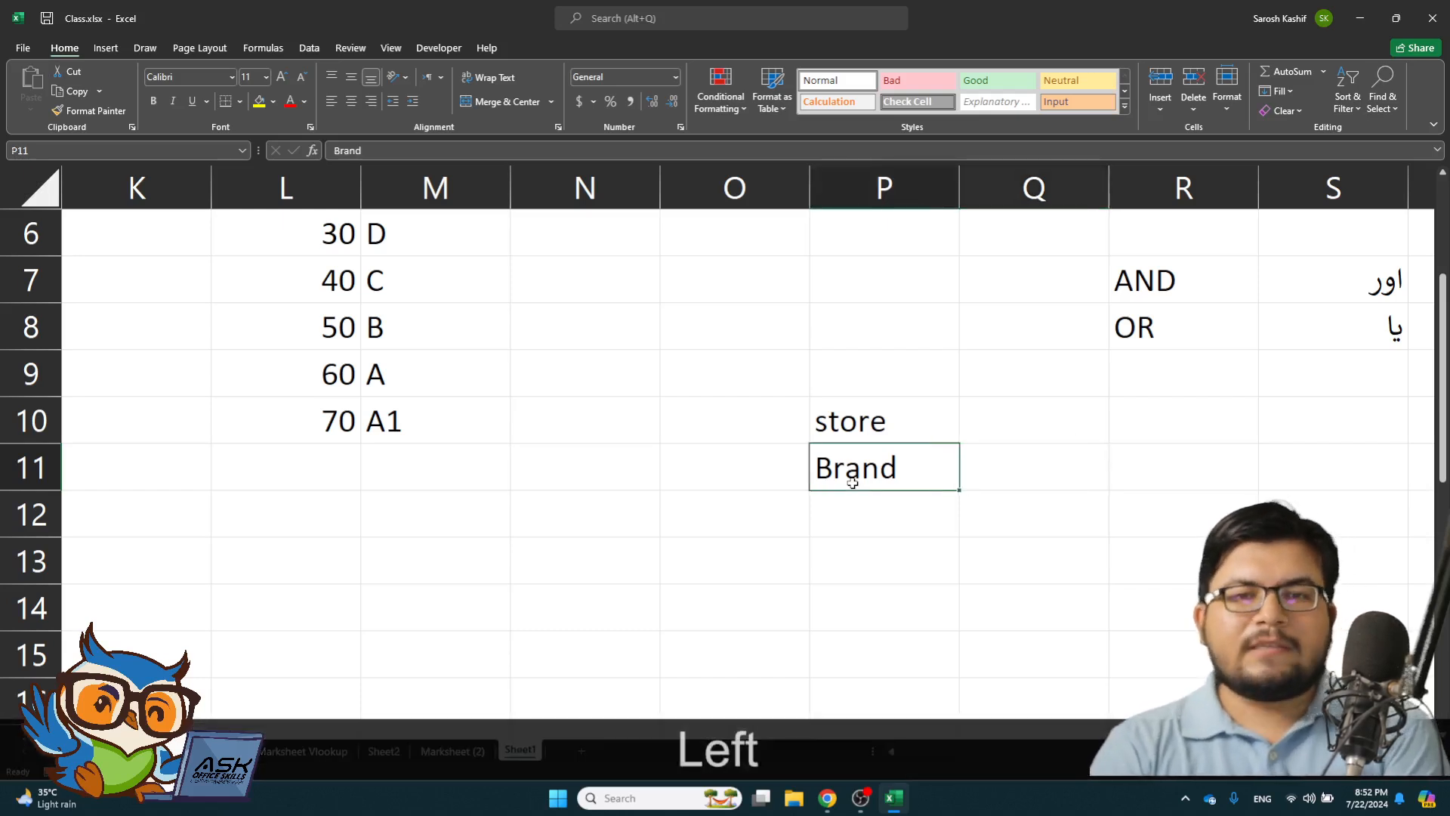
pyautogui.press('Up')
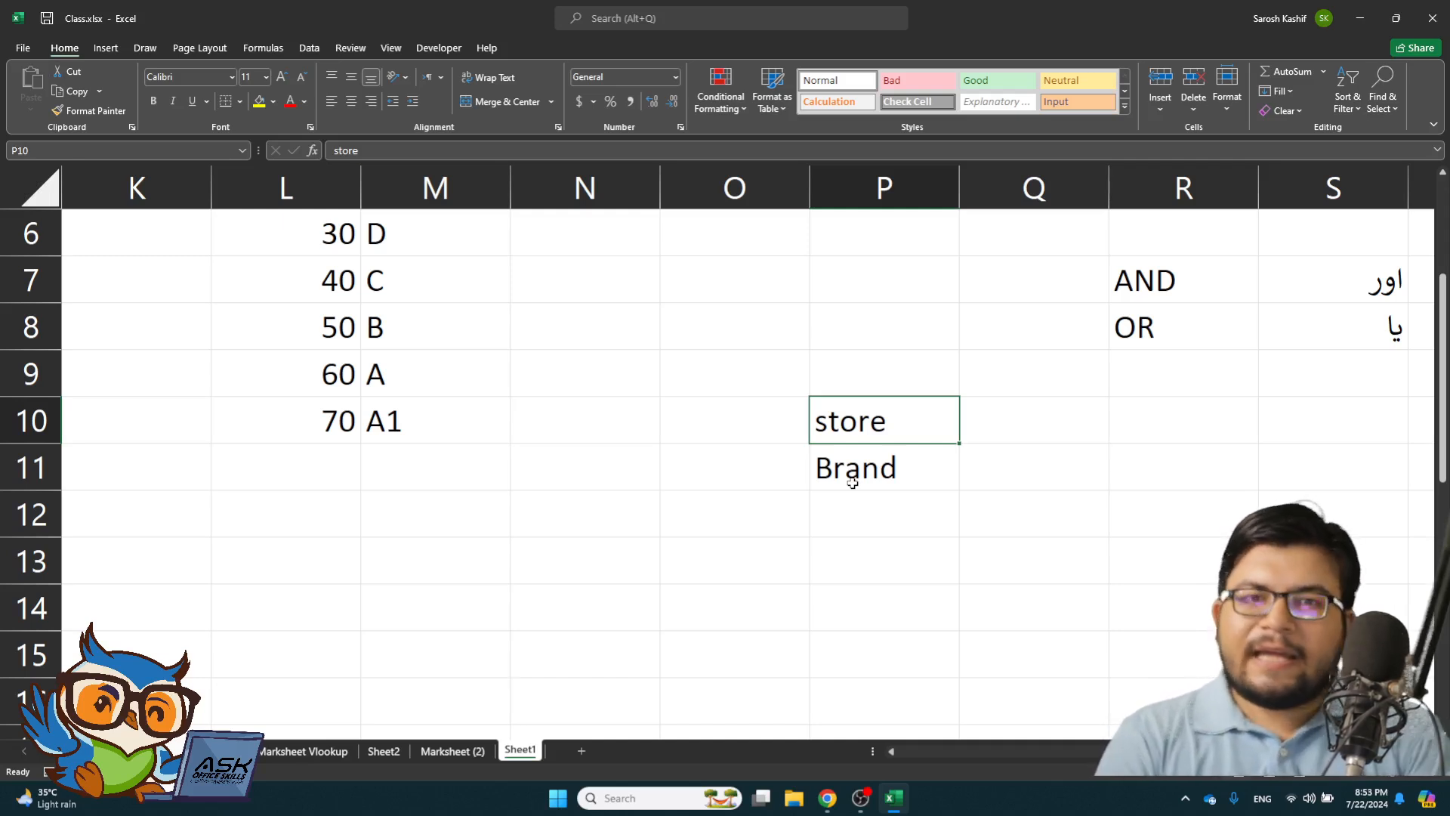
pyautogui.hotkey('shift', 'Down')
pyautogui.press('Delete')
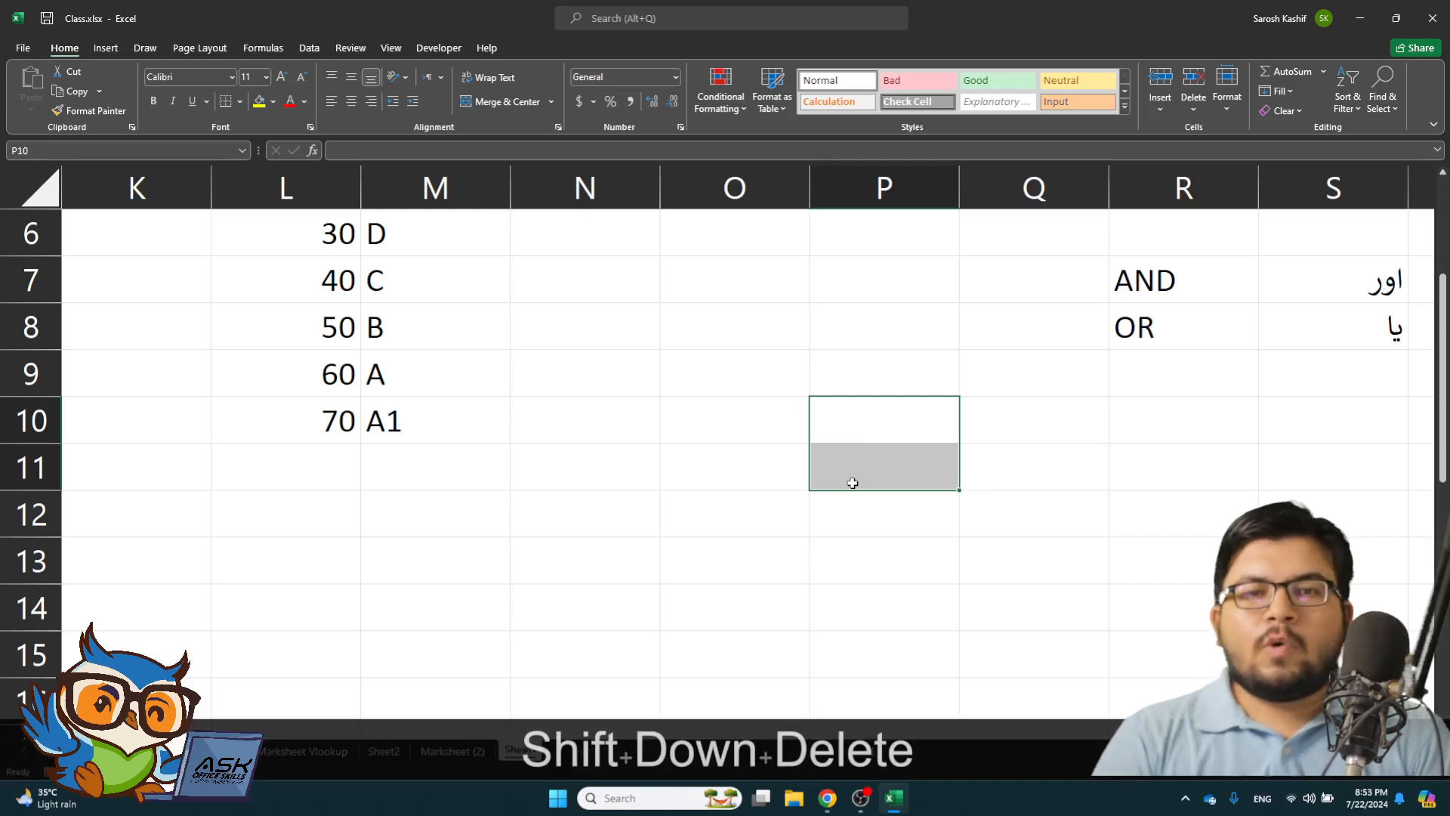
# - Return to the student marksheet in the first columns and look over the empty Grade column beside P.Age
pyautogui.press('Up')
pyautogui.press('Up')
pyautogui.press('Up')
pyautogui.press('Up')
pyautogui.press('Up')
pyautogui.press('Up')
pyautogui.press('Up')
pyautogui.press('Up')
pyautogui.press('Up')
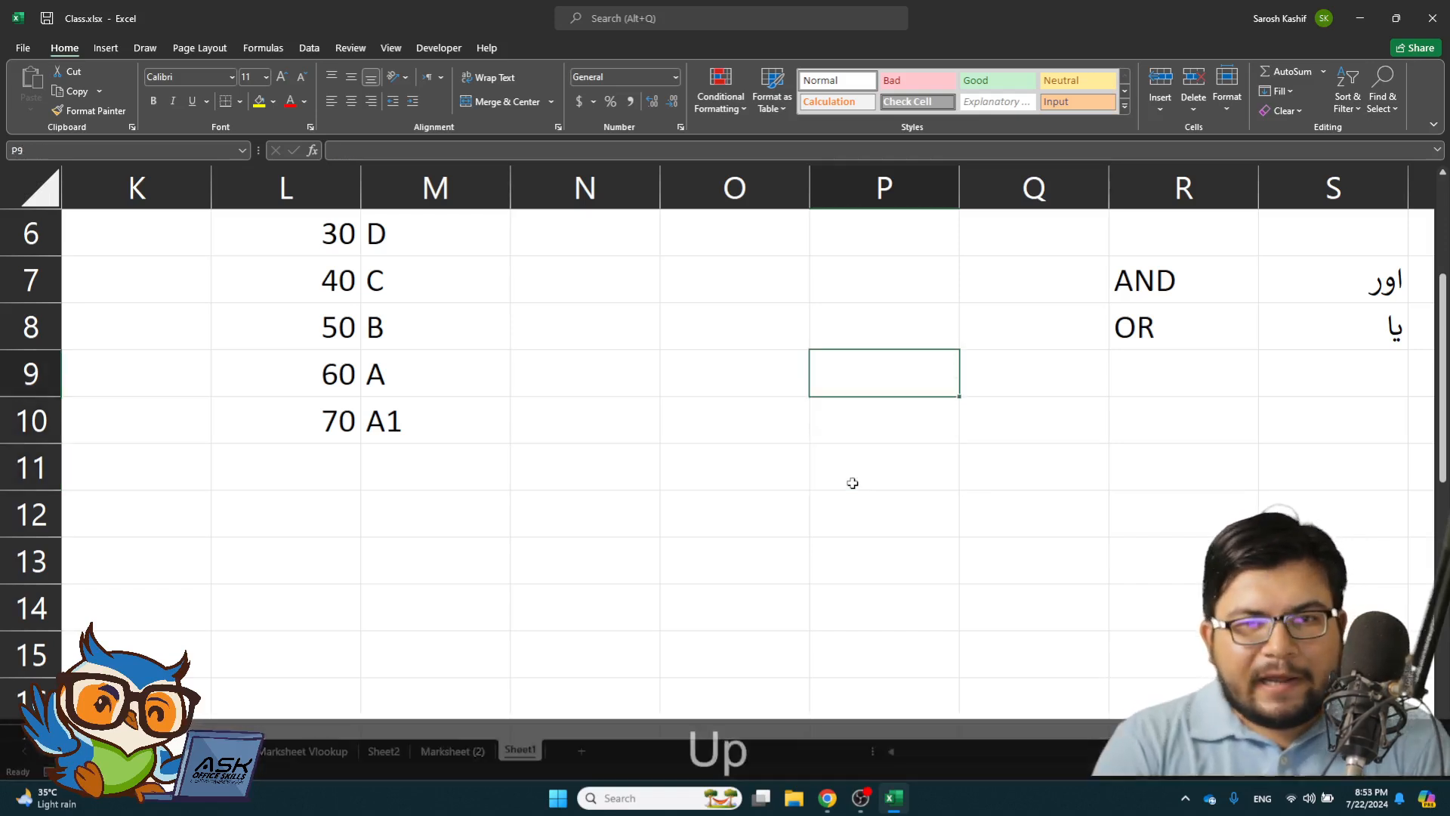
pyautogui.press('Left')
pyautogui.press('Left')
pyautogui.press('Left')
pyautogui.press('Left')
pyautogui.press('Left')
pyautogui.press('Left')
pyautogui.press('Left')
pyautogui.press('Left')
pyautogui.press('Left')
pyautogui.press('Left')
pyautogui.press('Left')
pyautogui.press('Left')
pyautogui.press('Left')
pyautogui.press('Left')
pyautogui.press('Left')
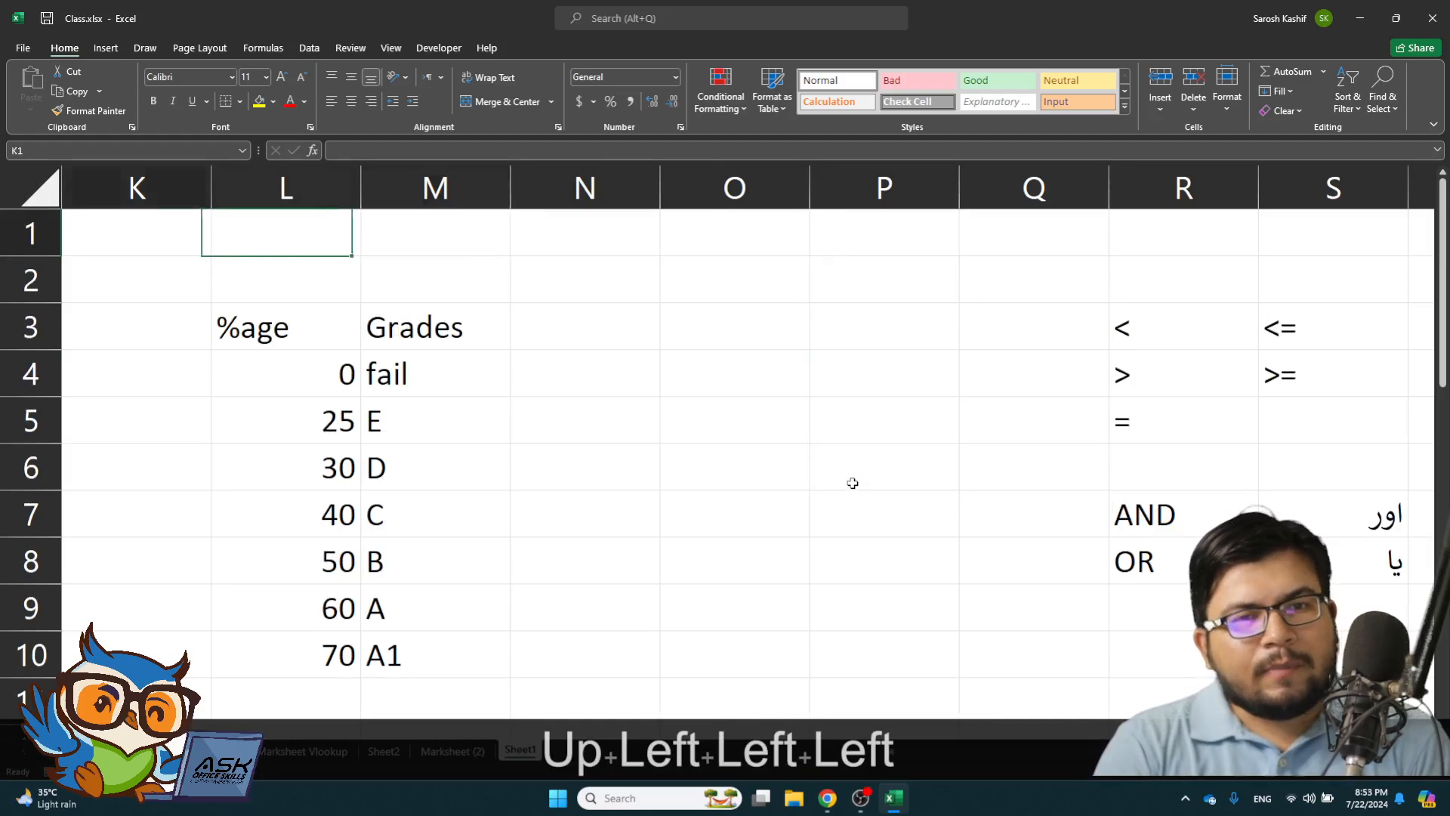
pyautogui.press('Right')
pyautogui.press('Right')
pyautogui.press('Right')
pyautogui.press('Right')
pyautogui.press('Right')
pyautogui.press('Right')
pyautogui.press('Right')
pyautogui.press('Right')
pyautogui.press('Right')
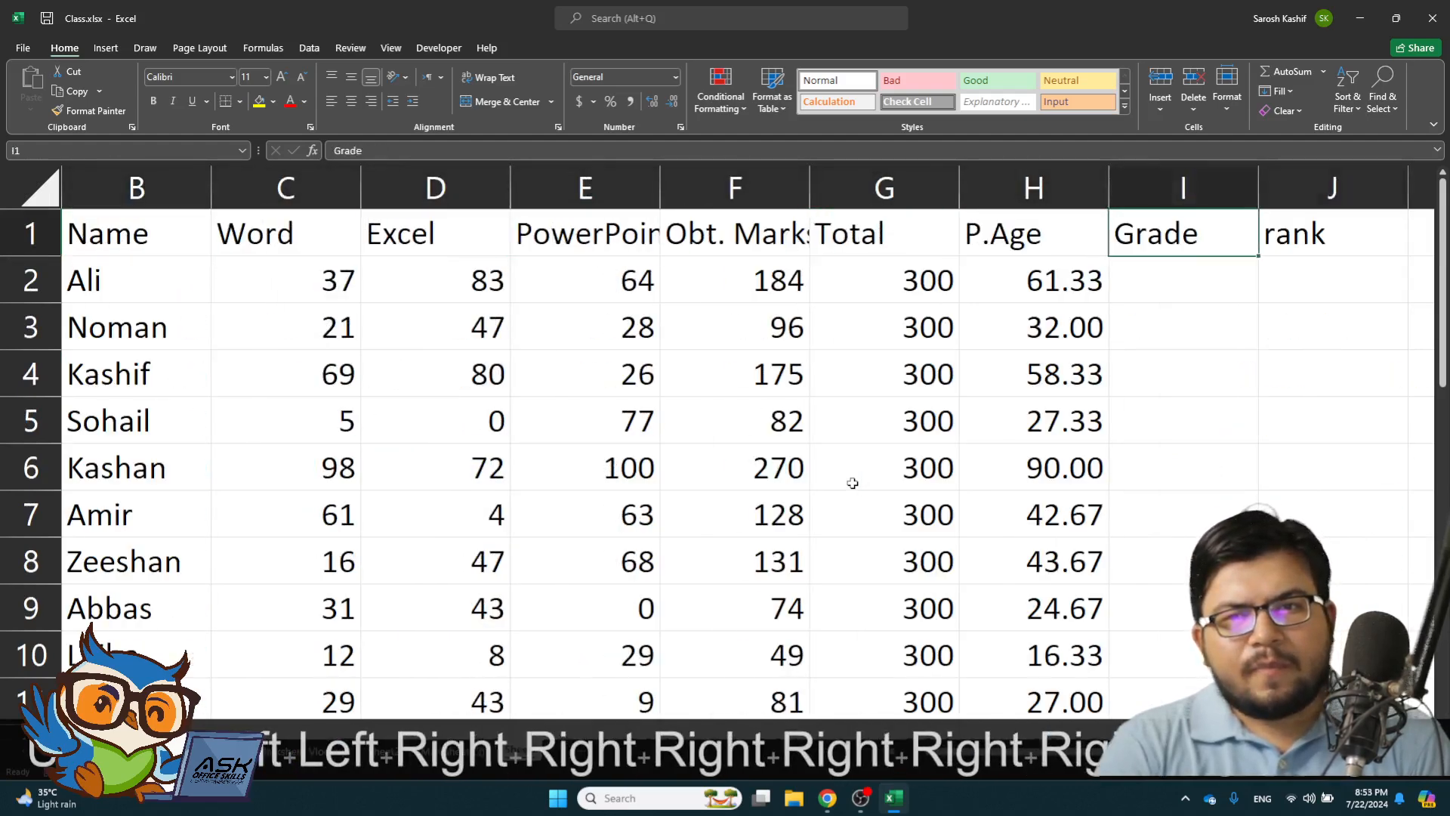
pyautogui.press('Left')
pyautogui.press('Down')
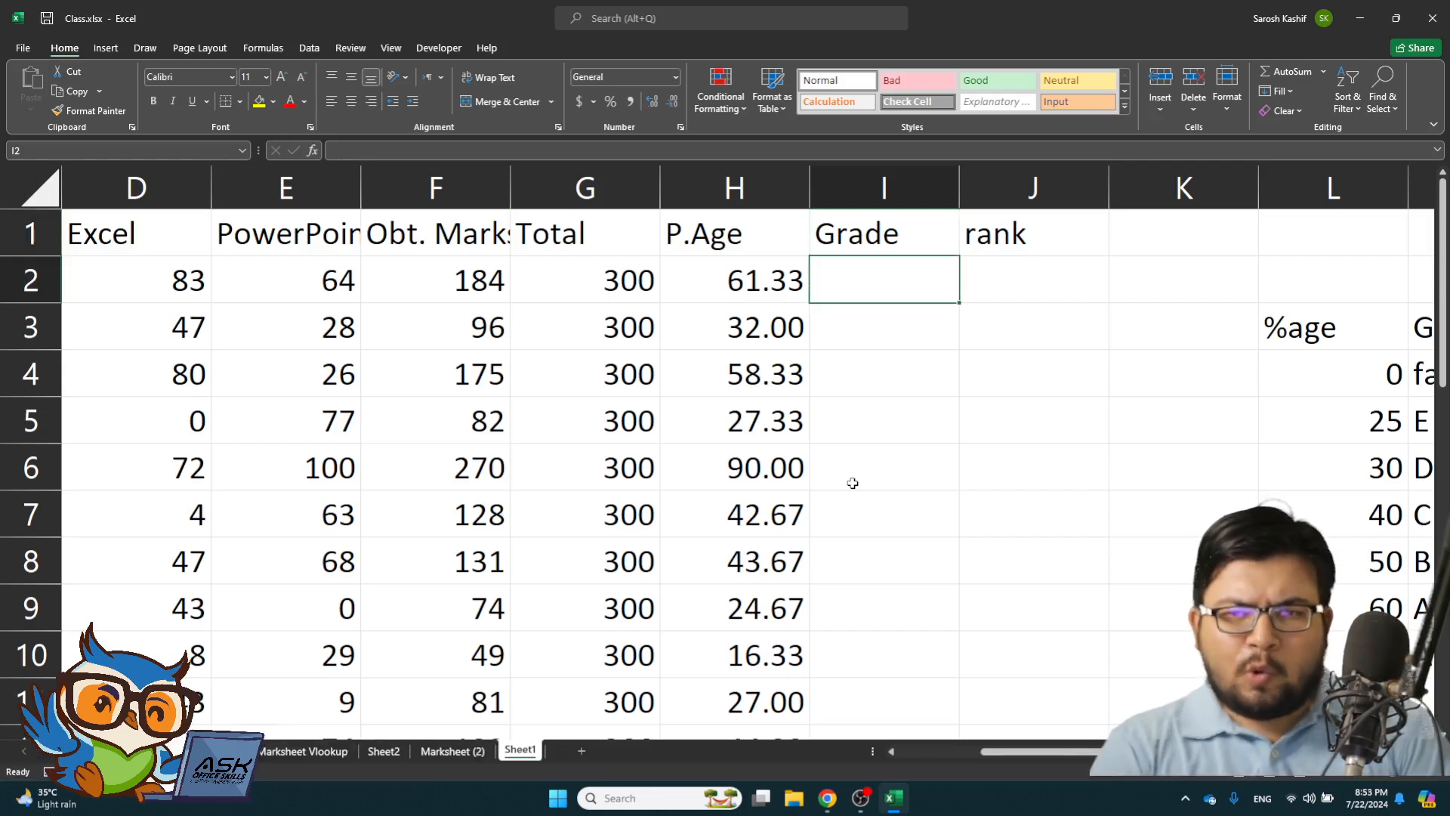
# - Examine the first student's row back to the Word mark in C2 and the marks down that column
pyautogui.press('Left')
pyautogui.press('Left')
pyautogui.press('Left')
pyautogui.press('Left')
pyautogui.press('Left')
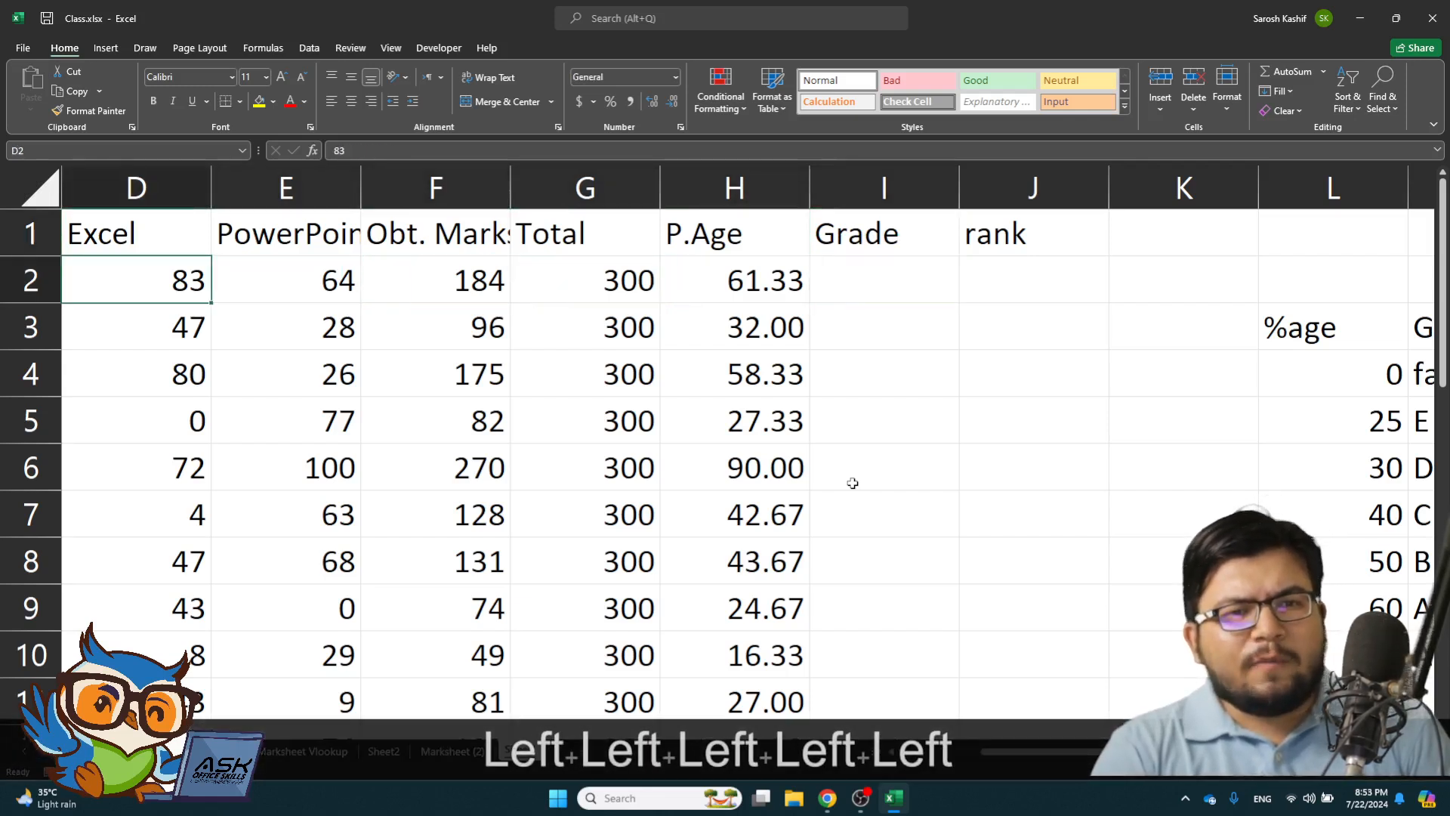
pyautogui.press('Left')
pyautogui.press('Left')
pyautogui.press('Right')
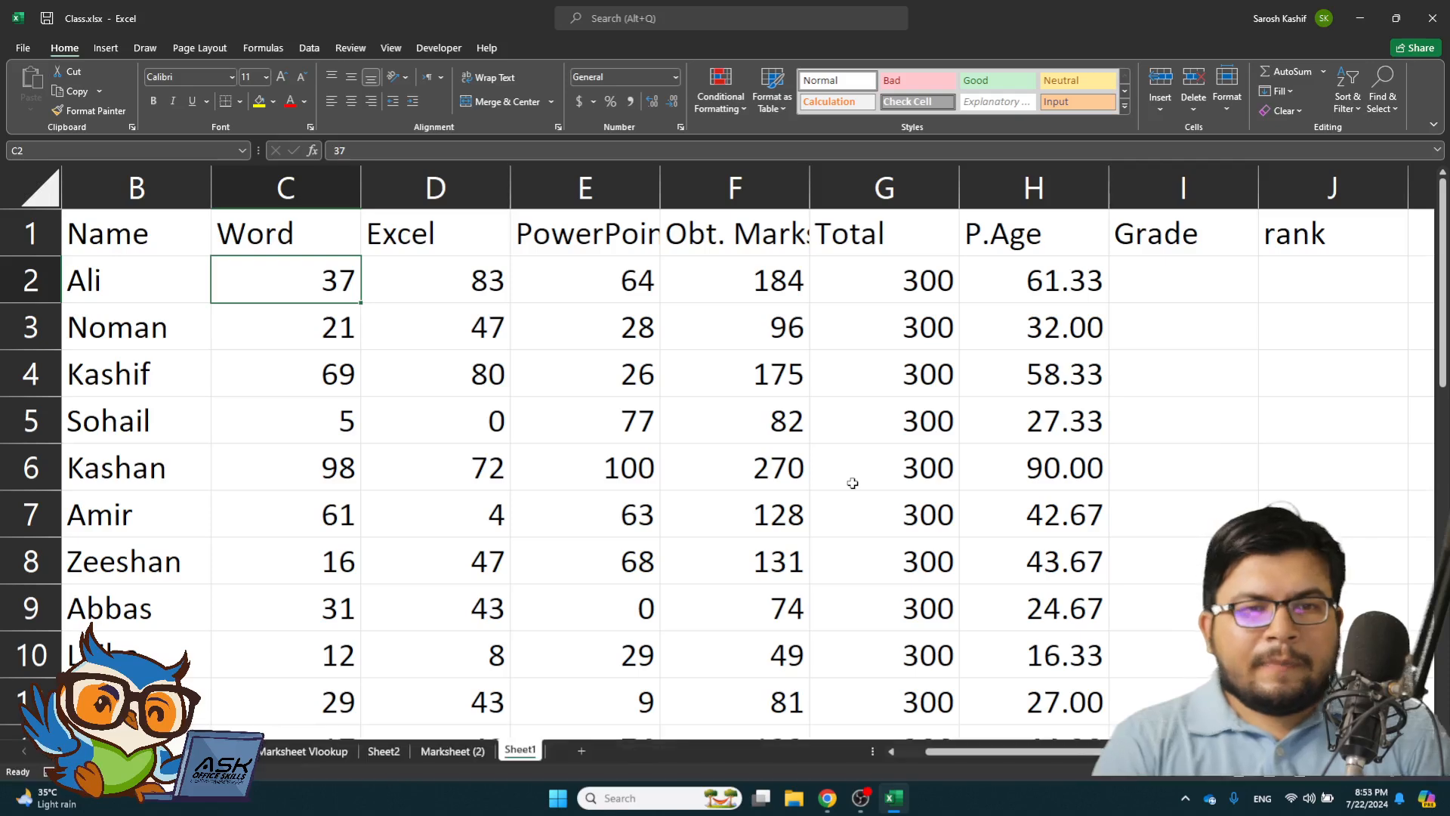
pyautogui.hotkey('ctrl', 'shift', 'Down')
pyautogui.press('Up')
pyautogui.press('Down')
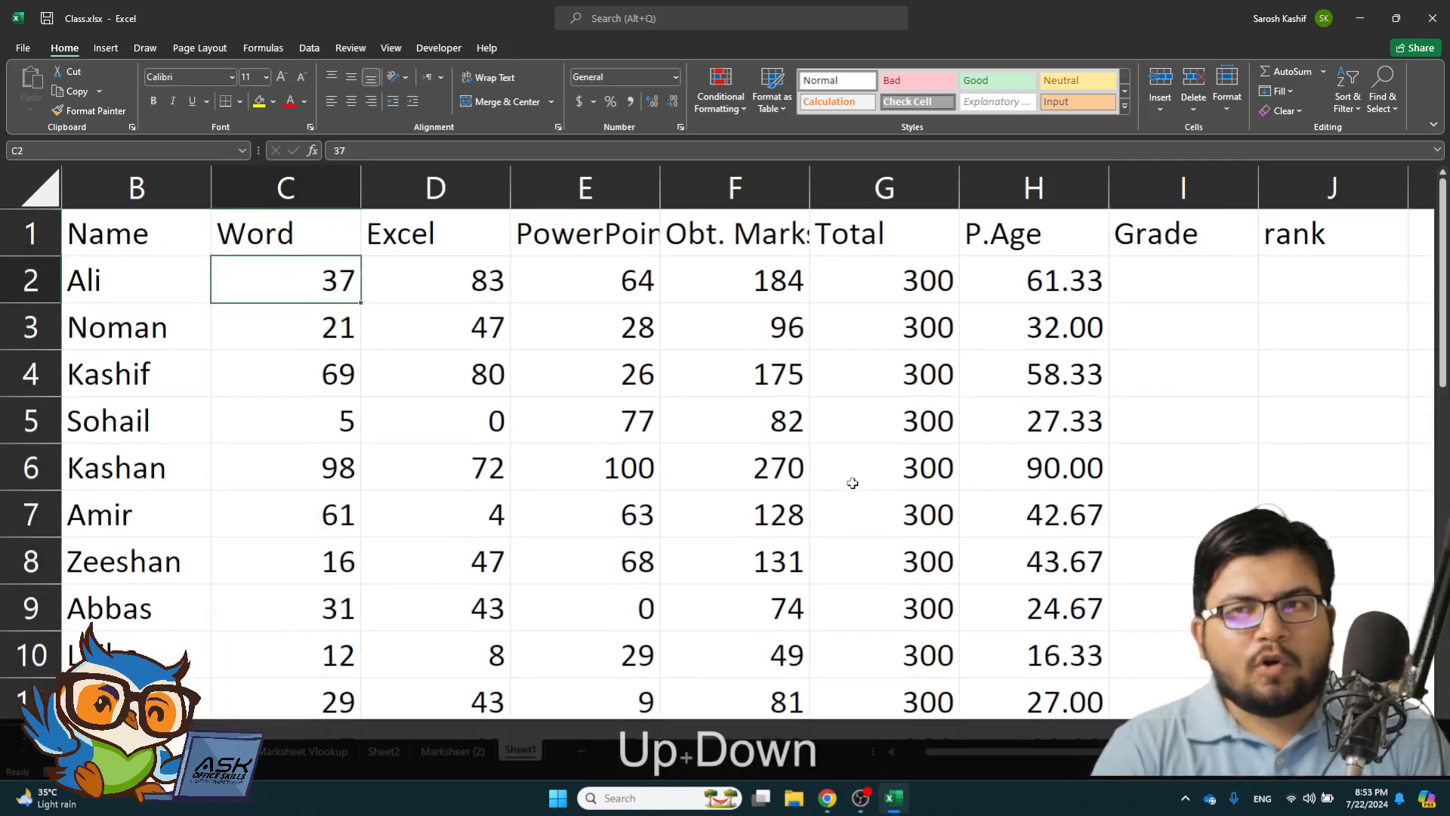
# - Replace the first Word mark in C2 with the formula =RANDBETWEEN(0,100)
pyautogui.write('=rand')
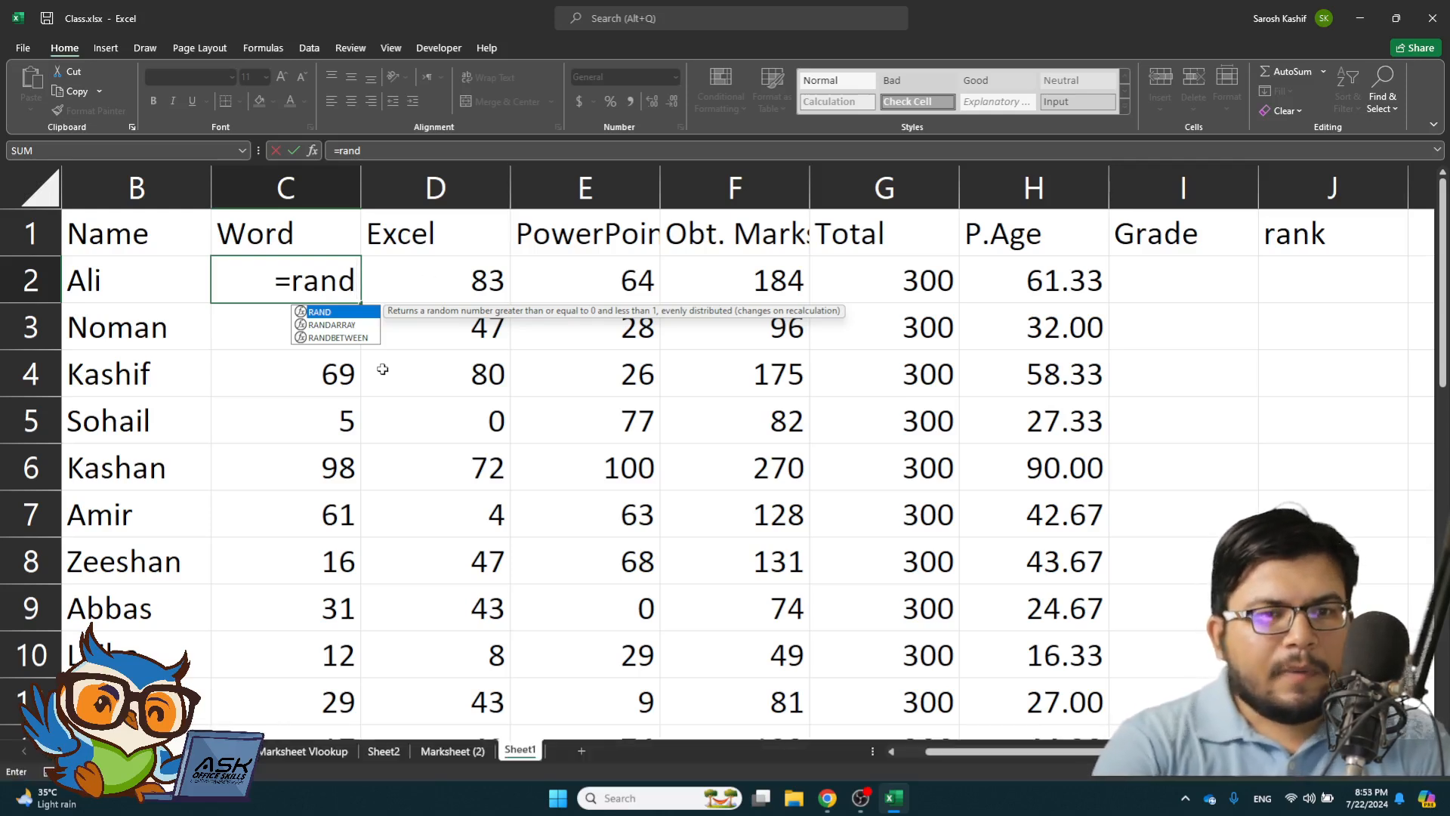
pyautogui.doubleClick(351, 337)
pyautogui.click(319, 280)
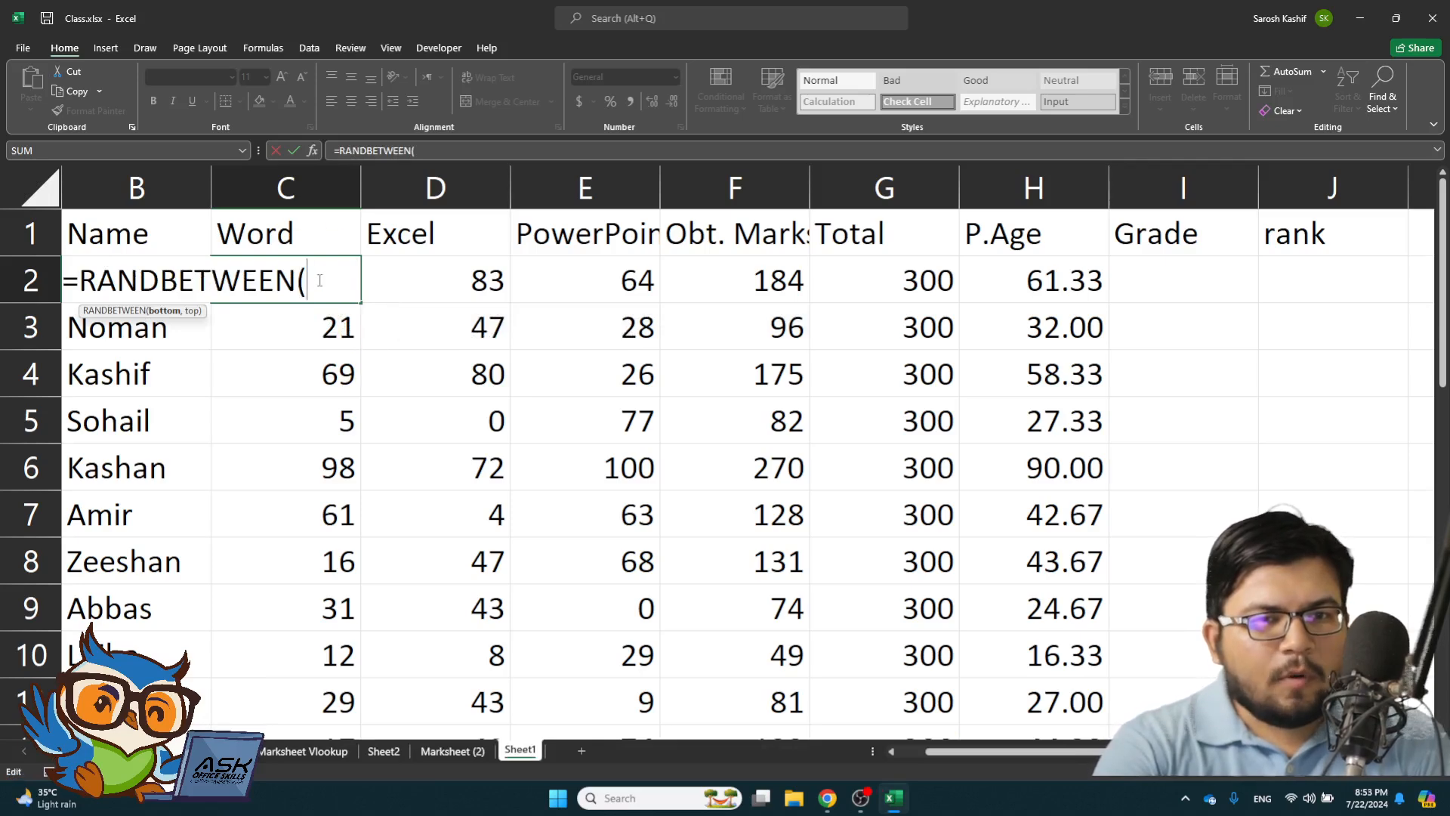
pyautogui.press('shift')
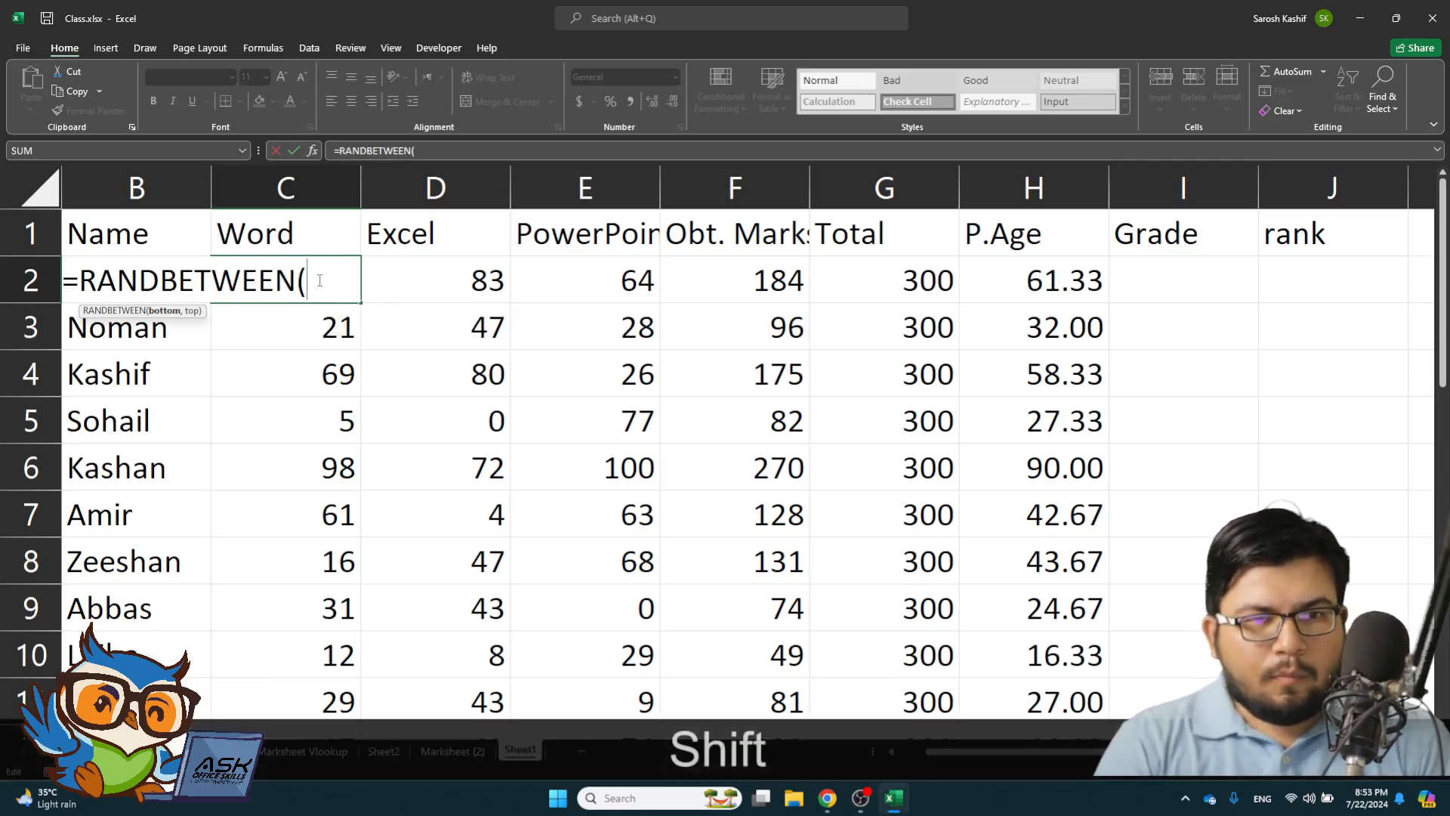
pyautogui.write('0,10')
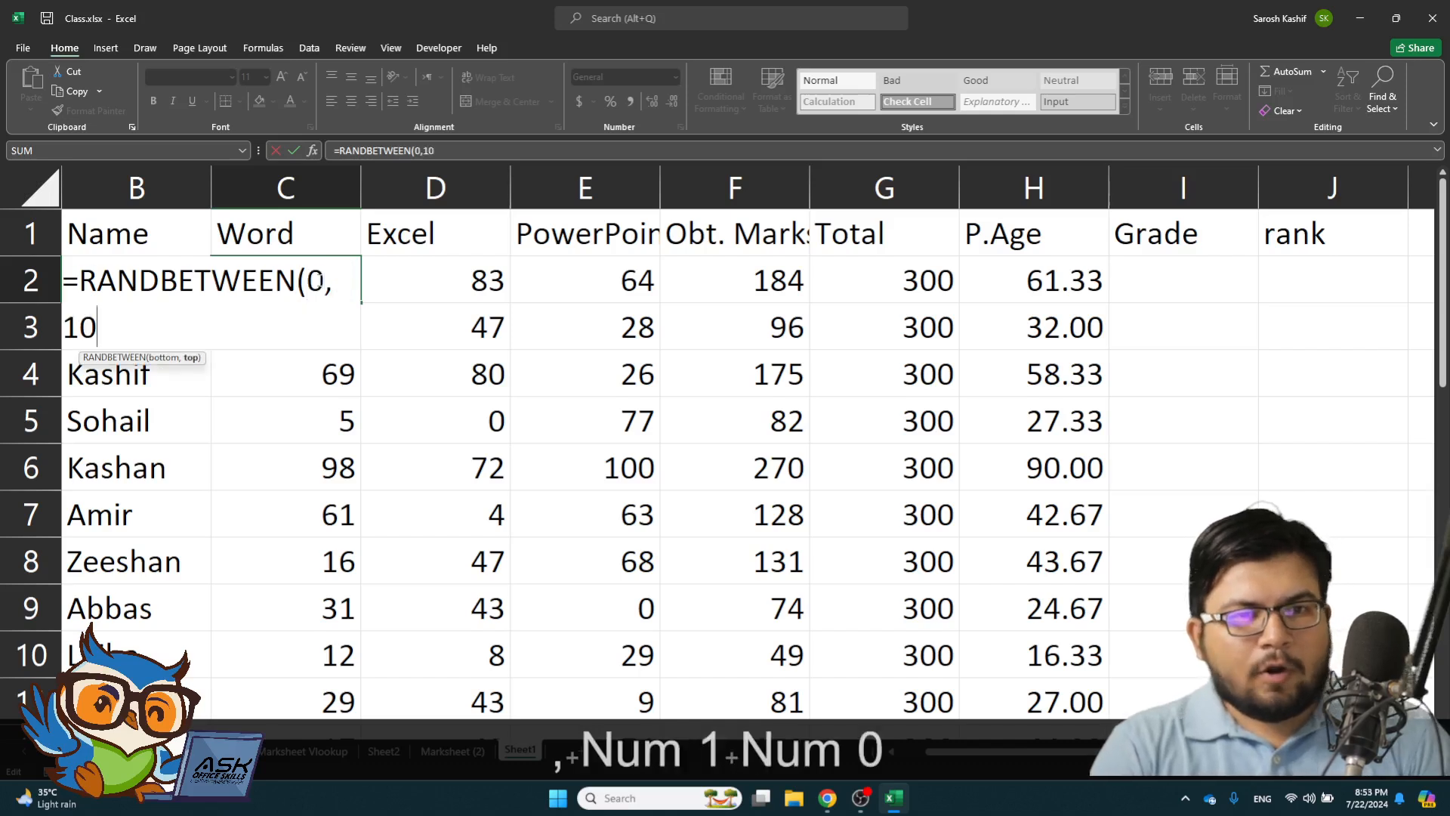
pyautogui.write('0)')
pyautogui.press('Return')
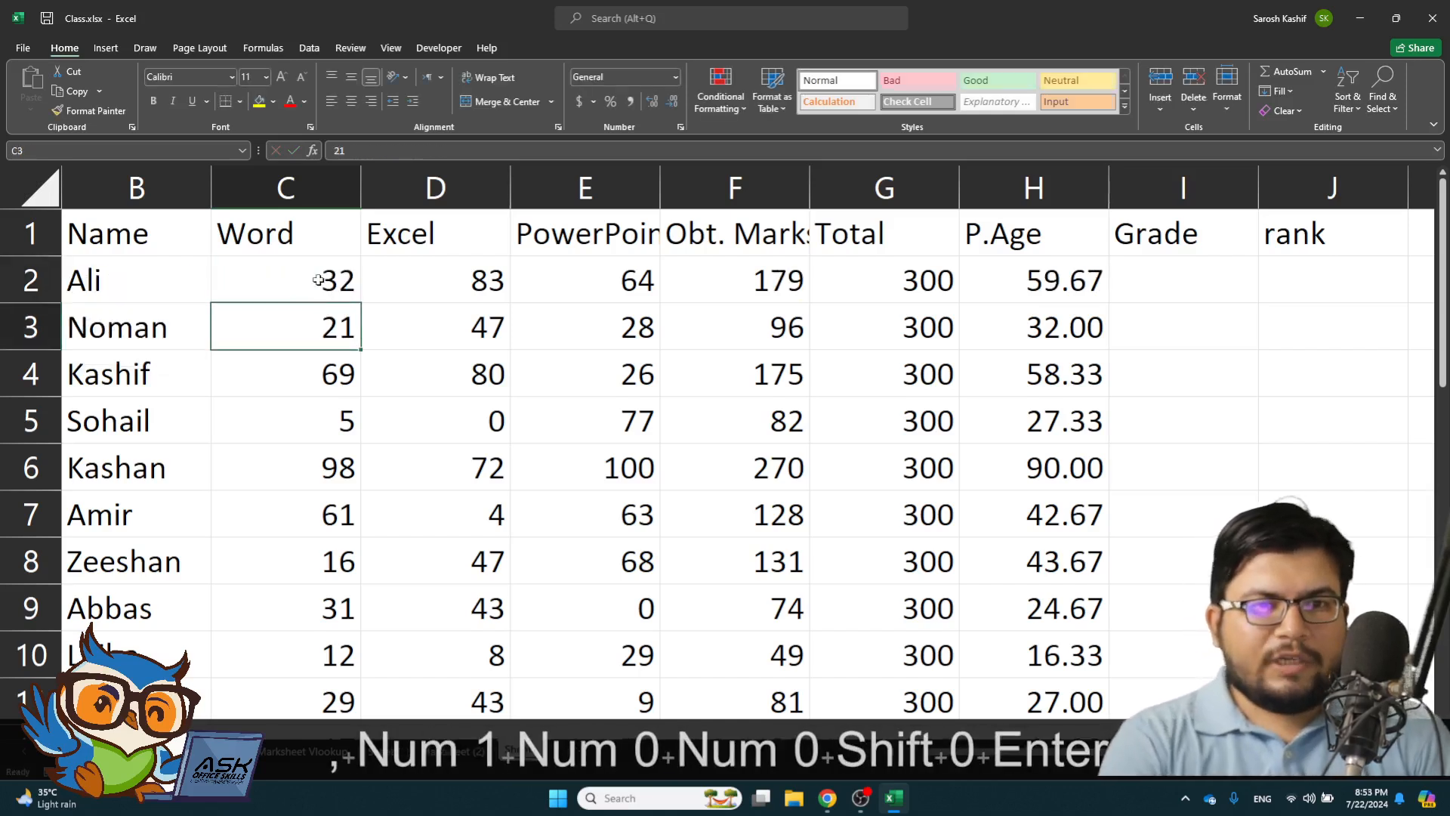
# - Fill the random mark formula from C2 down the Word column for all students
pyautogui.click(315, 281)
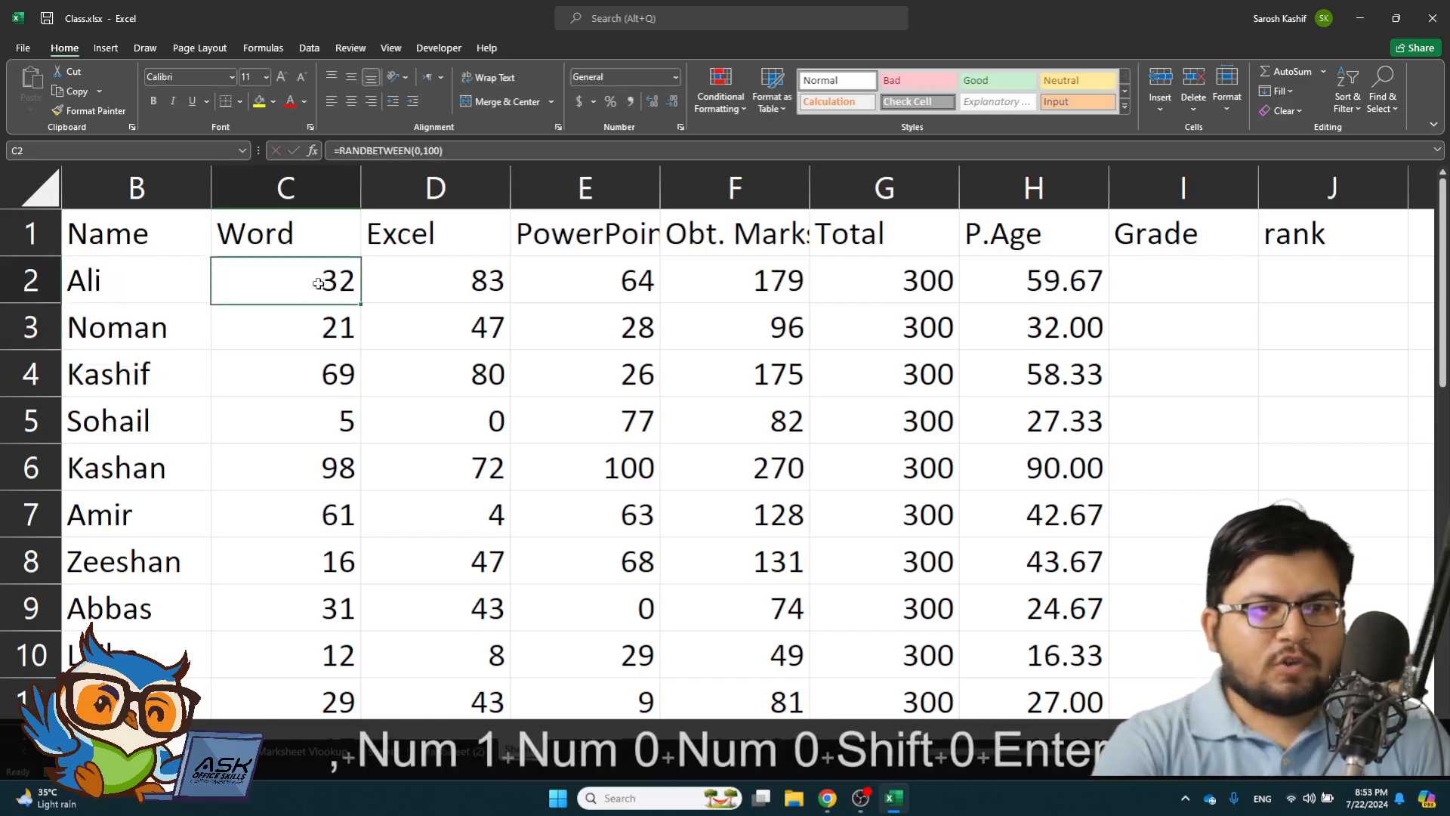
pyautogui.doubleClick(361, 301)
pyautogui.click(416, 288)
pyautogui.click(302, 286)
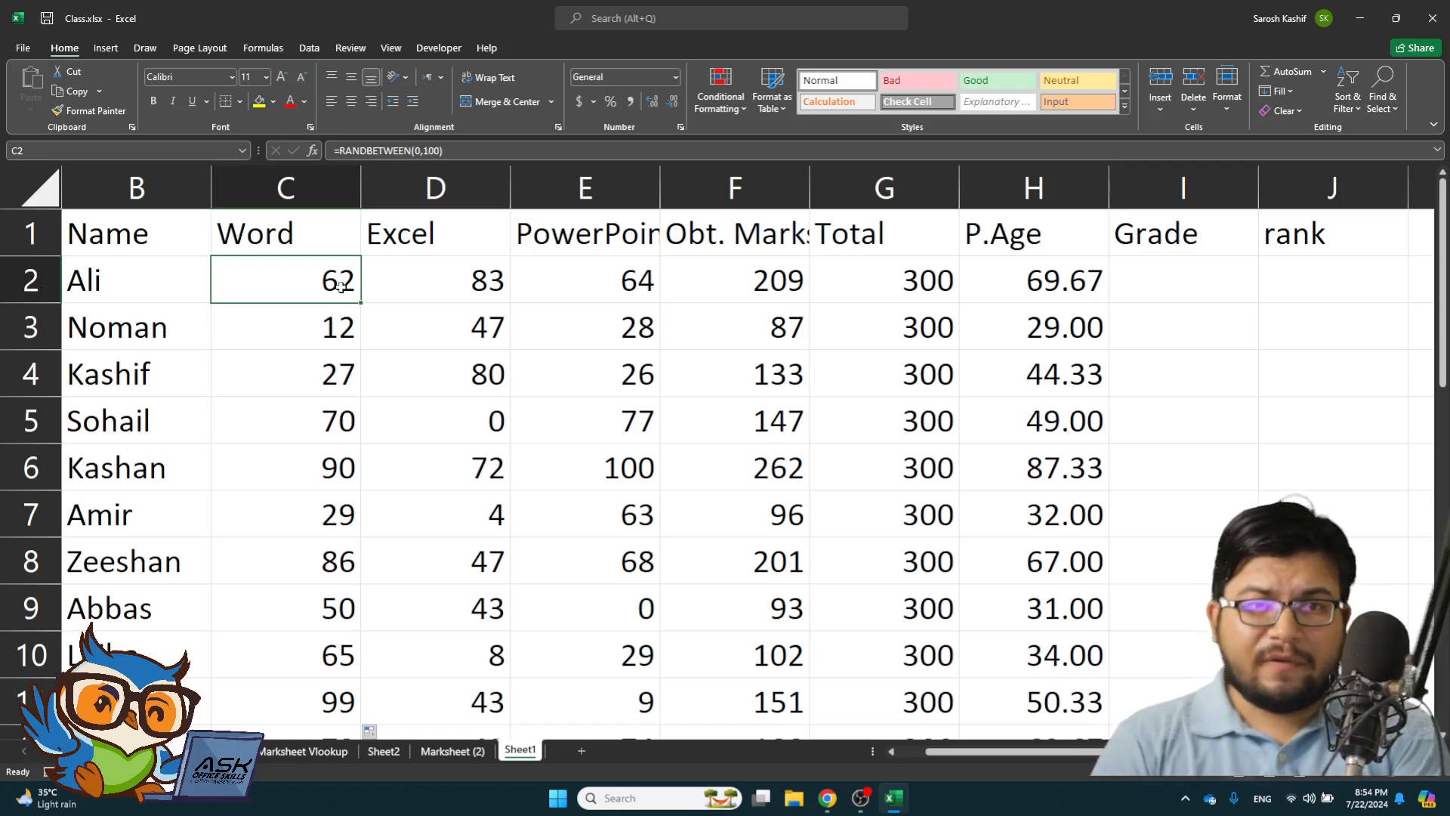
# - Replace the first Excel mark in D2 with =RANDBETWEEN(0,75) and fill it down the column
pyautogui.press('Right')
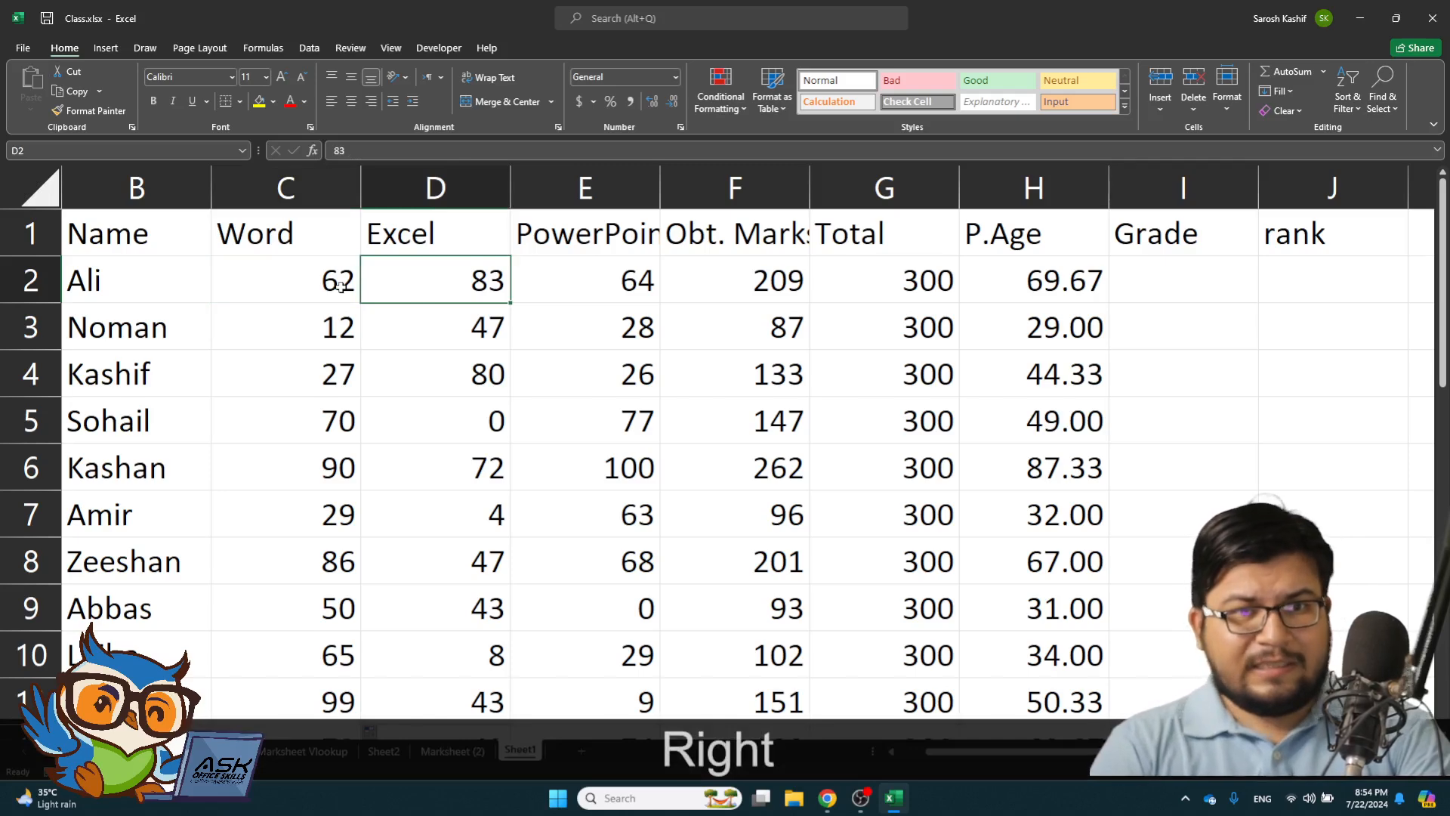
pyautogui.press('F2')
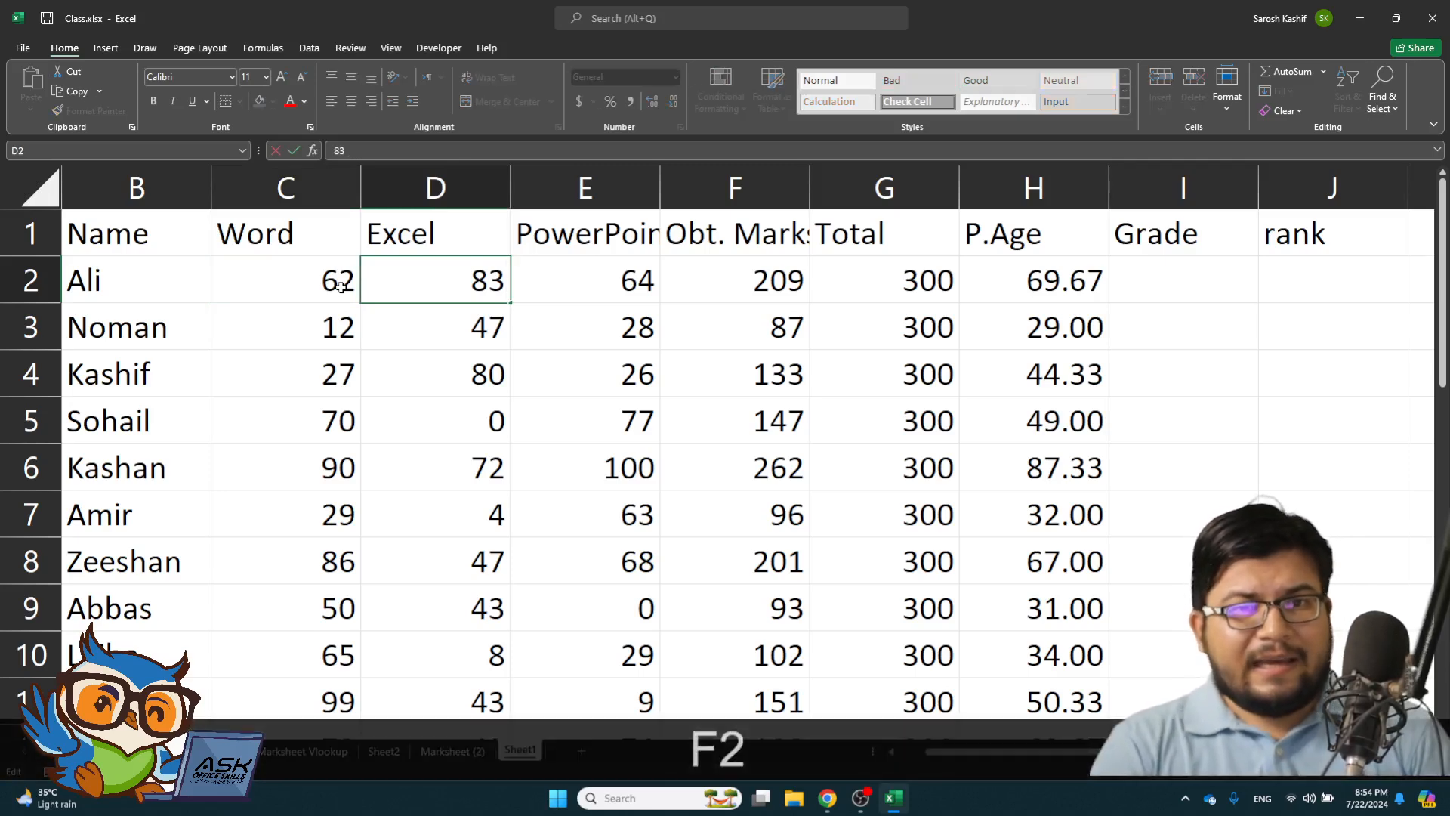
pyautogui.hotkey('ctrl', 'shift', 'Left')
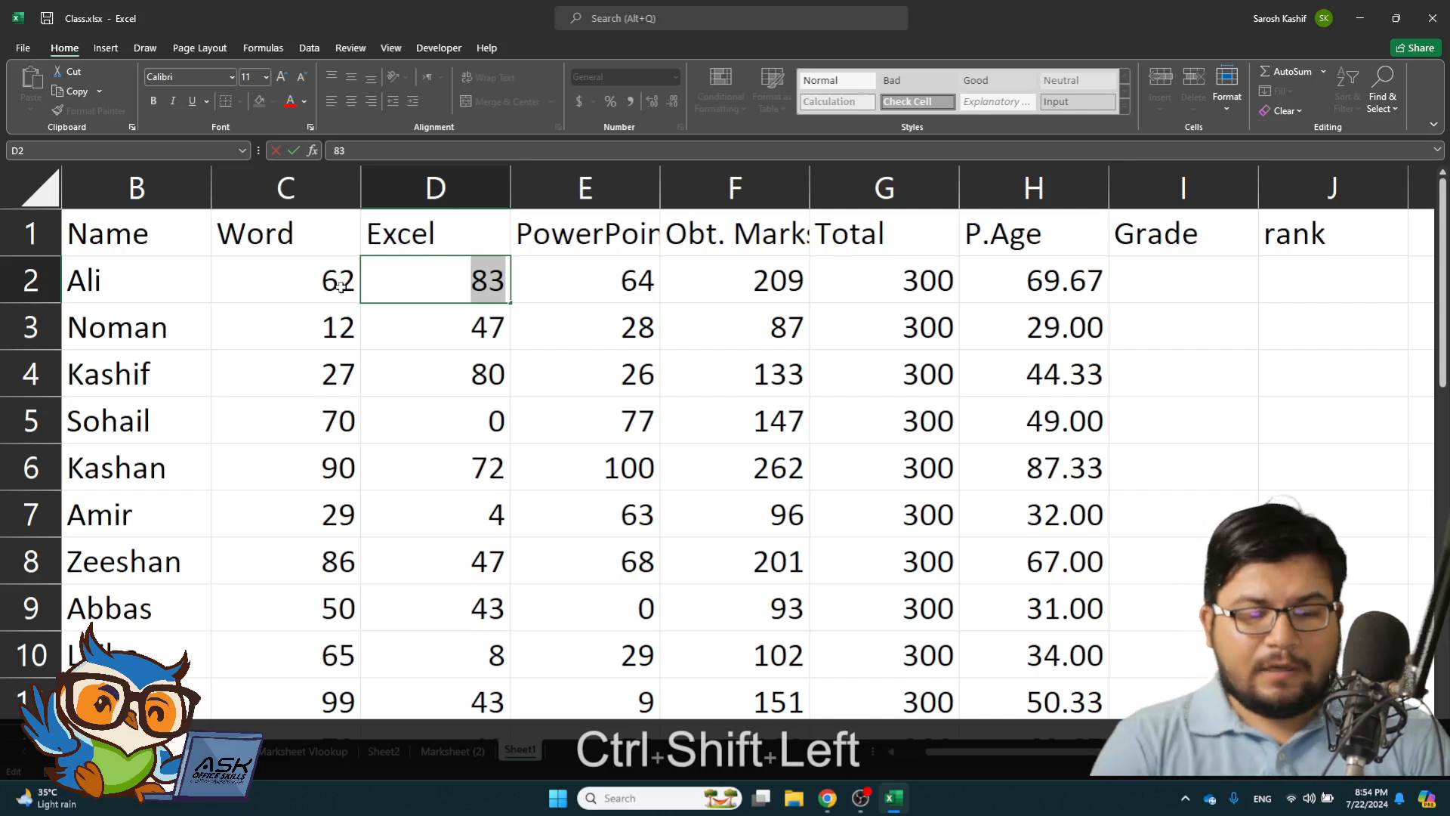
pyautogui.write('=rand(')
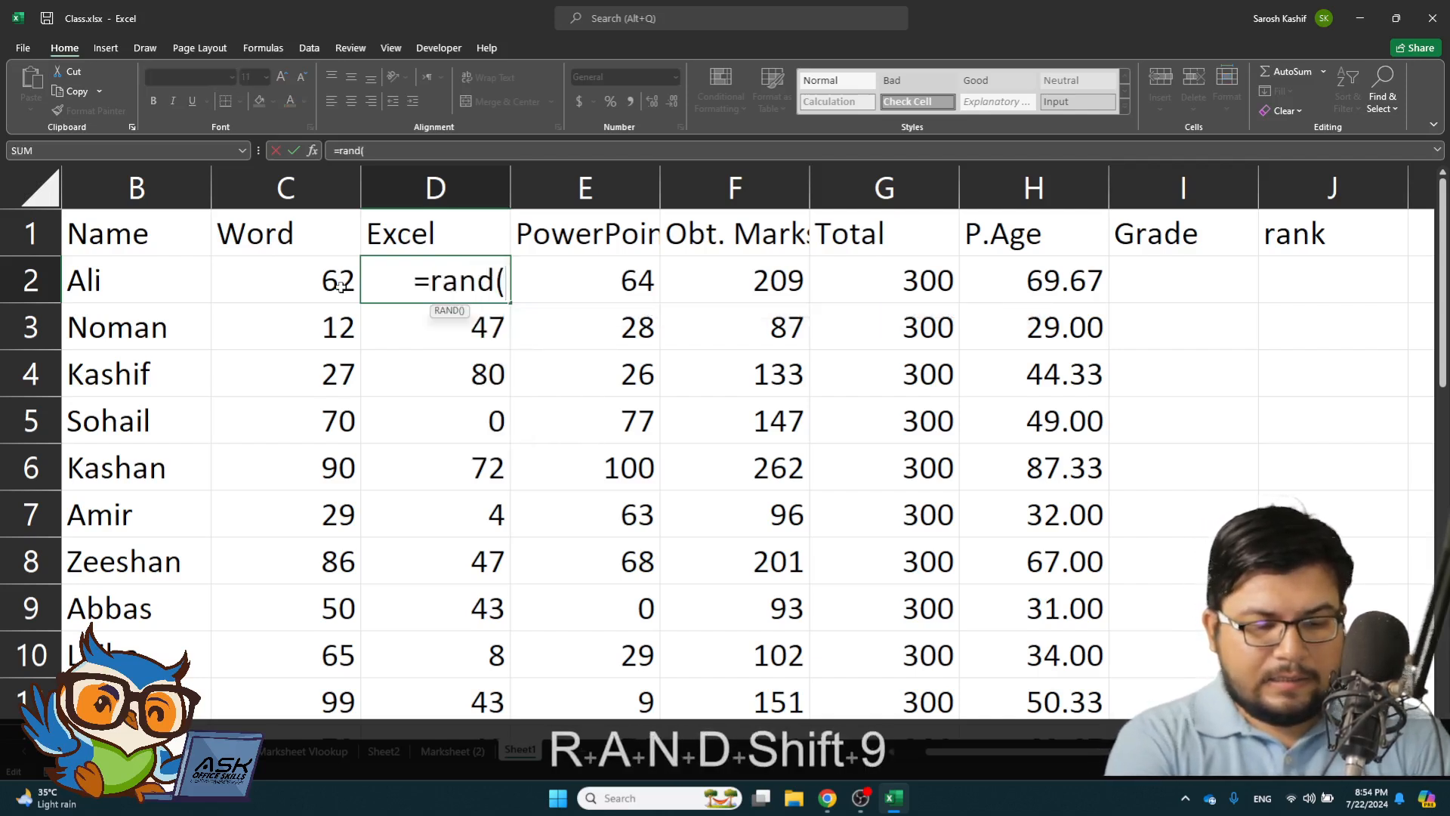
pyautogui.press('BackSpace')
pyautogui.write('be')
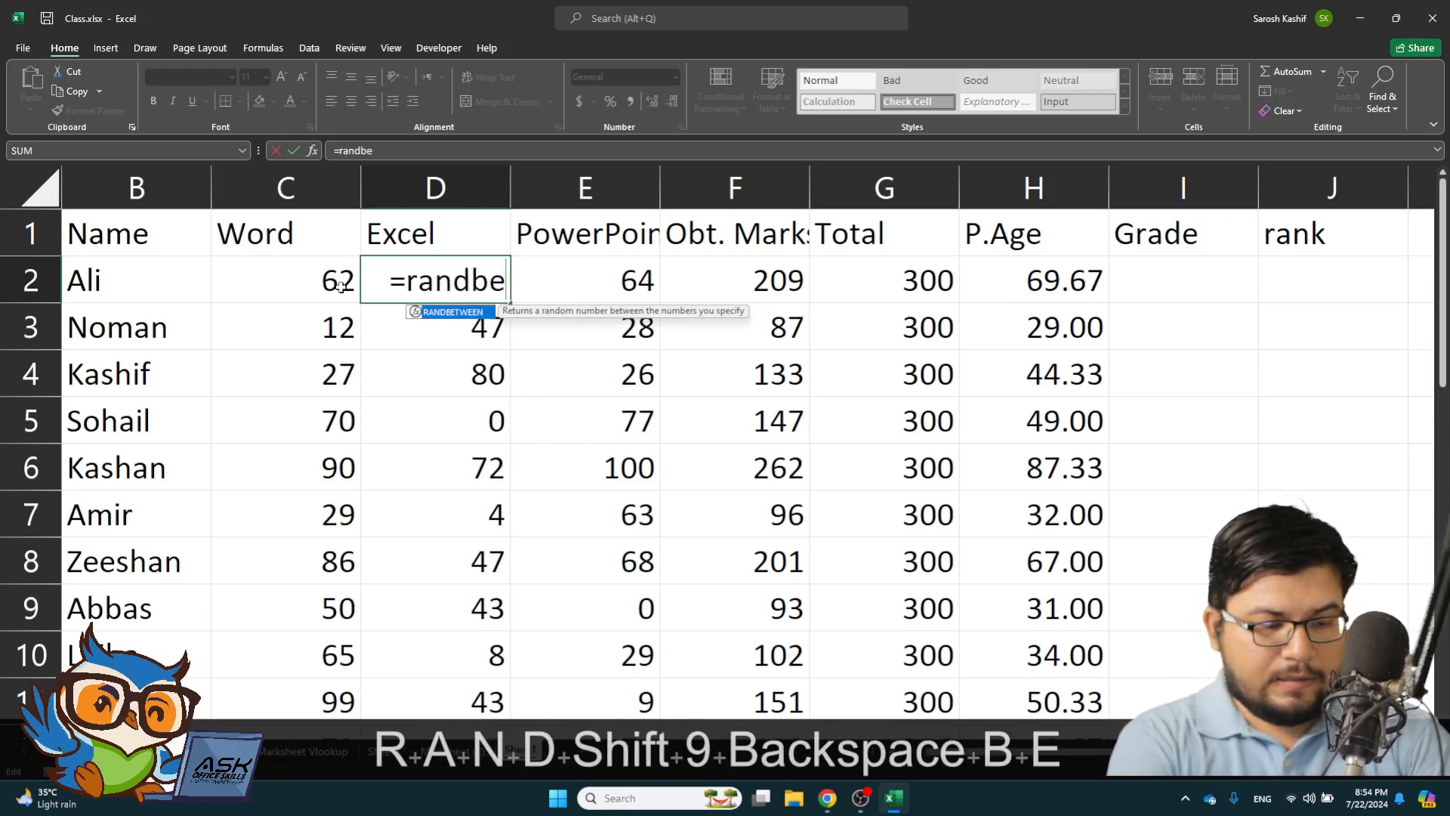
pyautogui.write('tween')
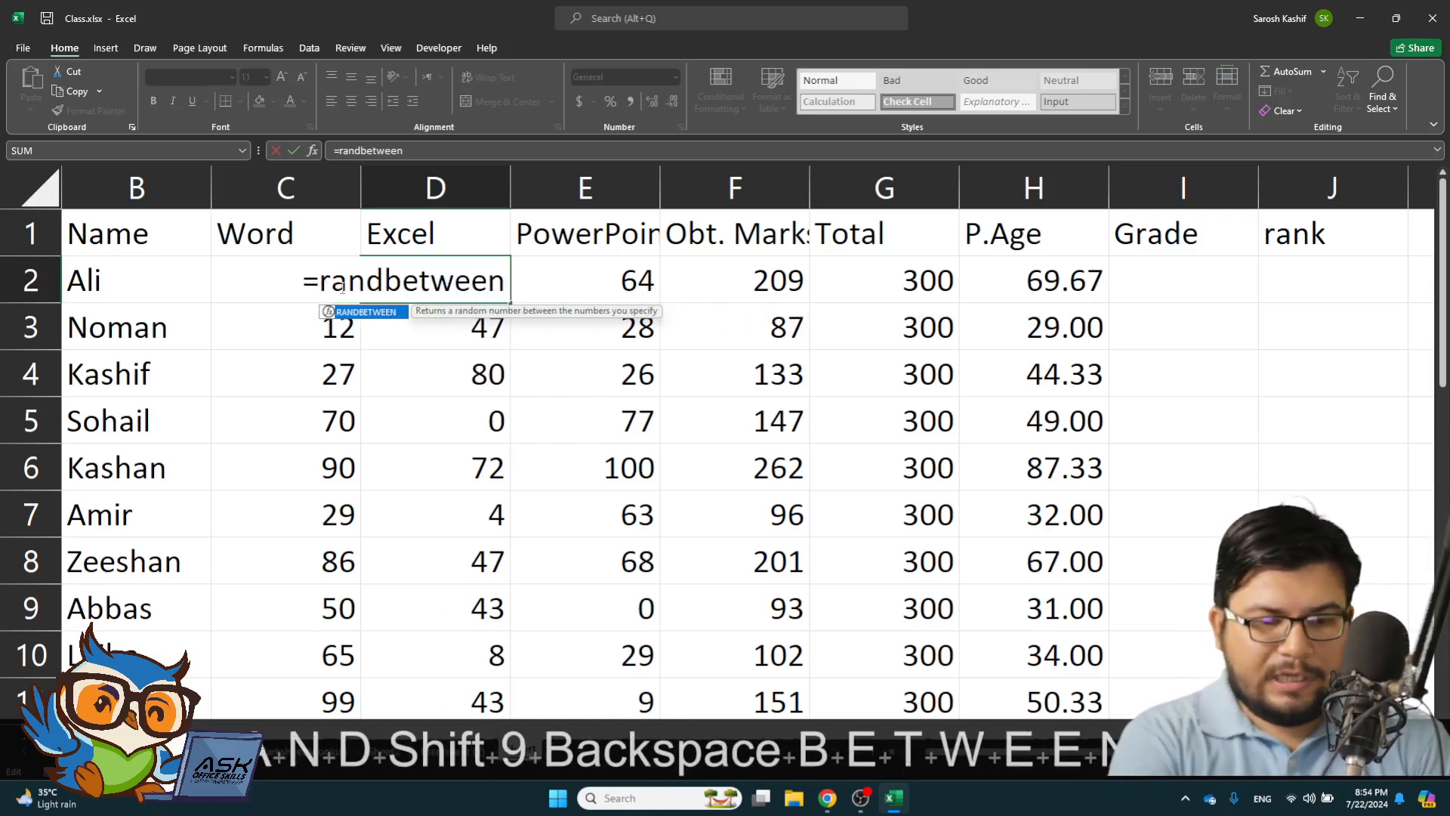
pyautogui.write('(0')
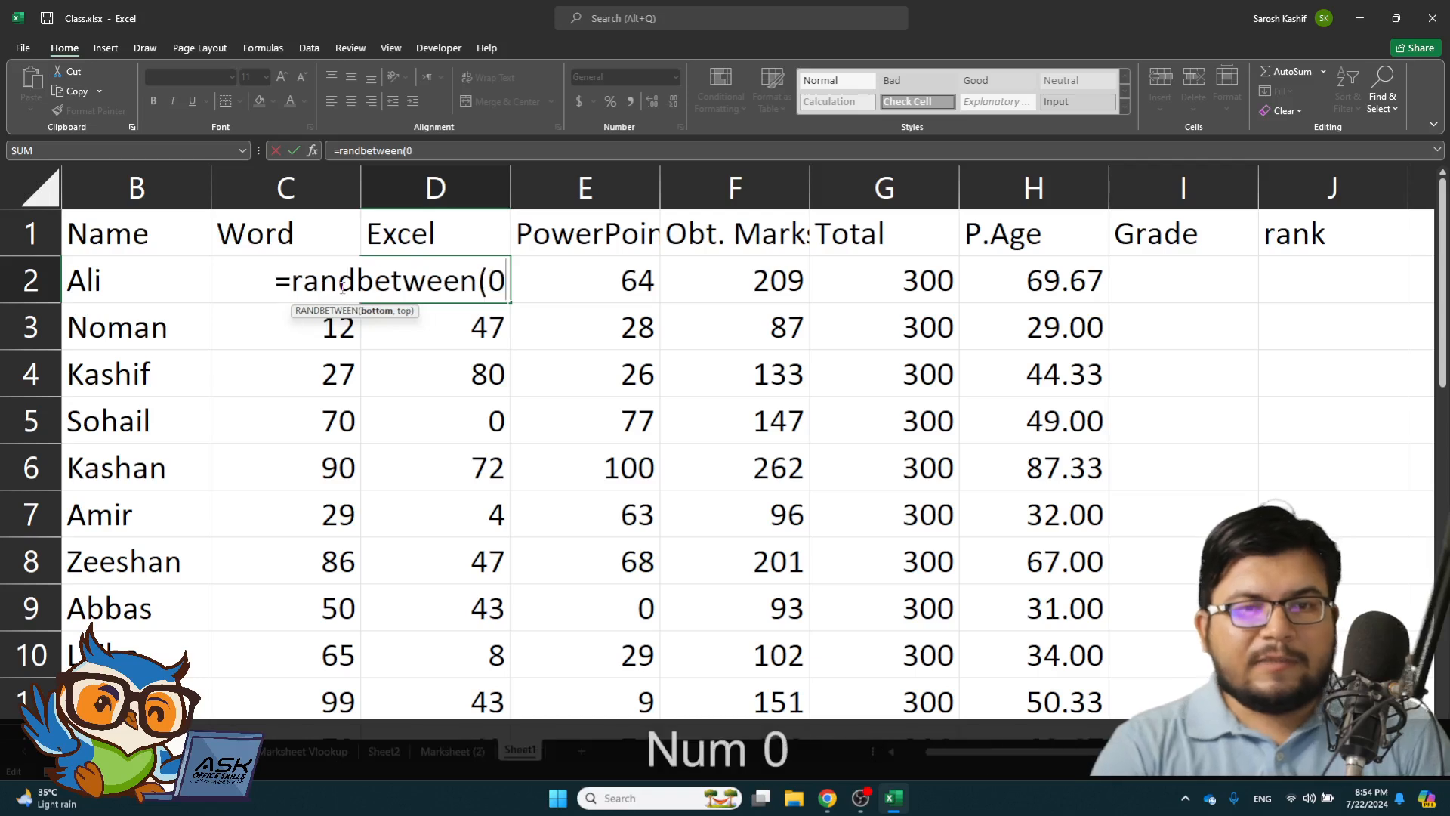
pyautogui.write('7')
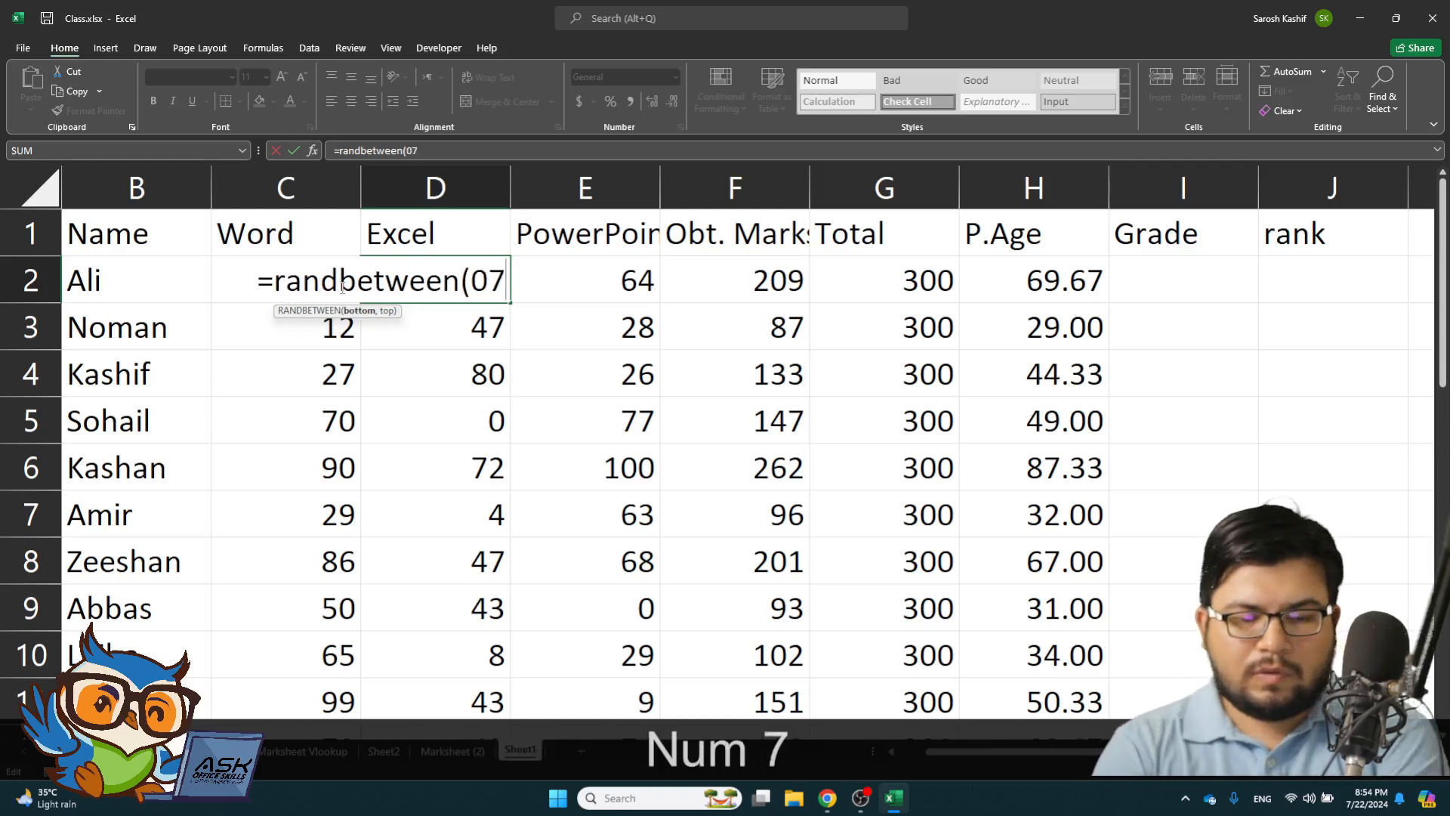
pyautogui.press('BackSpace')
pyautogui.write(',75')
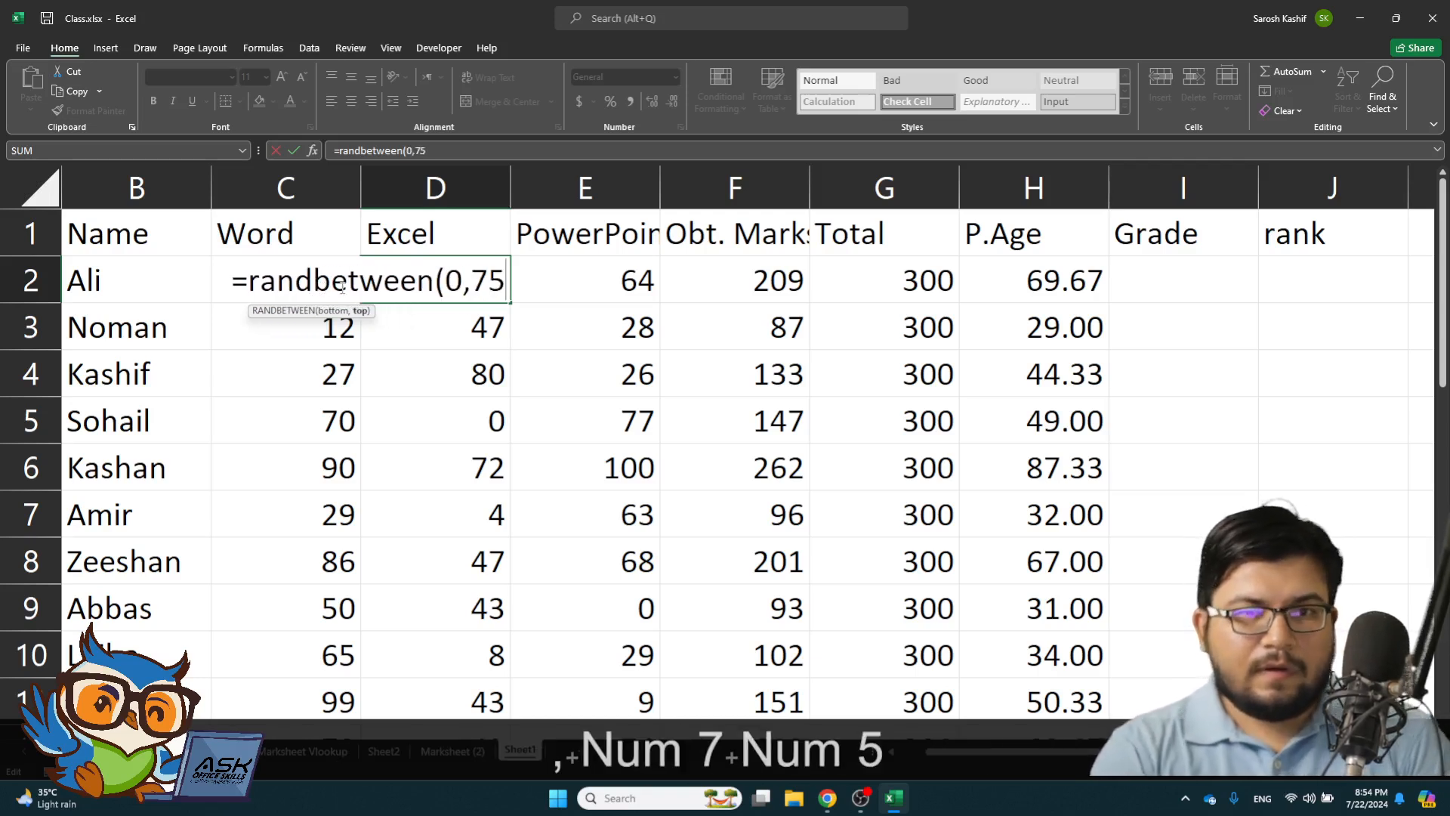
pyautogui.press('Return')
pyautogui.press('Up')
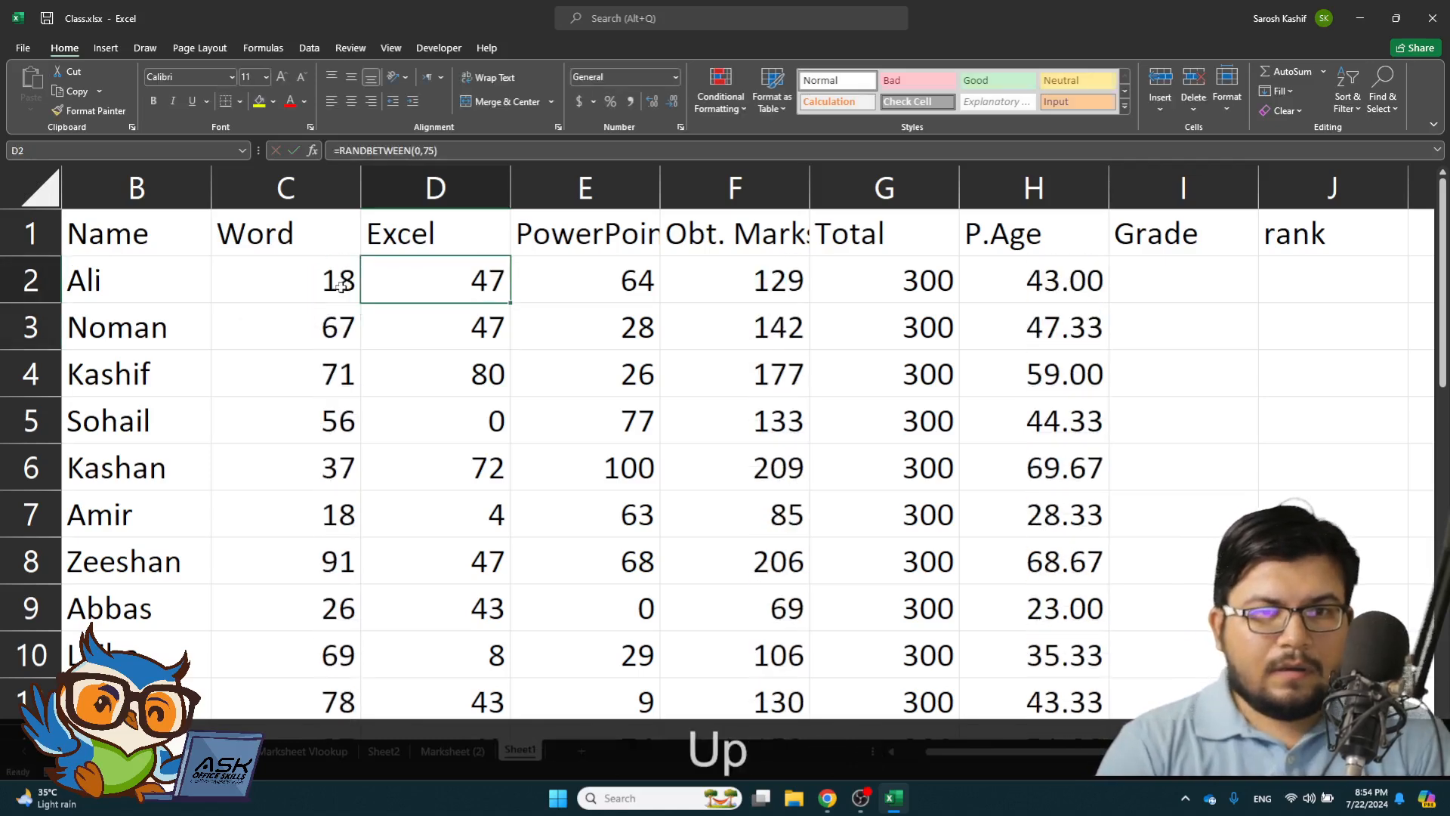
pyautogui.doubleClick(512, 301)
# - Replace the first PowerPoint mark in E2 with =RANDBETWEEN(0,50) and fill it down the column
pyautogui.click(586, 279)
pyautogui.doubleClick(593, 280)
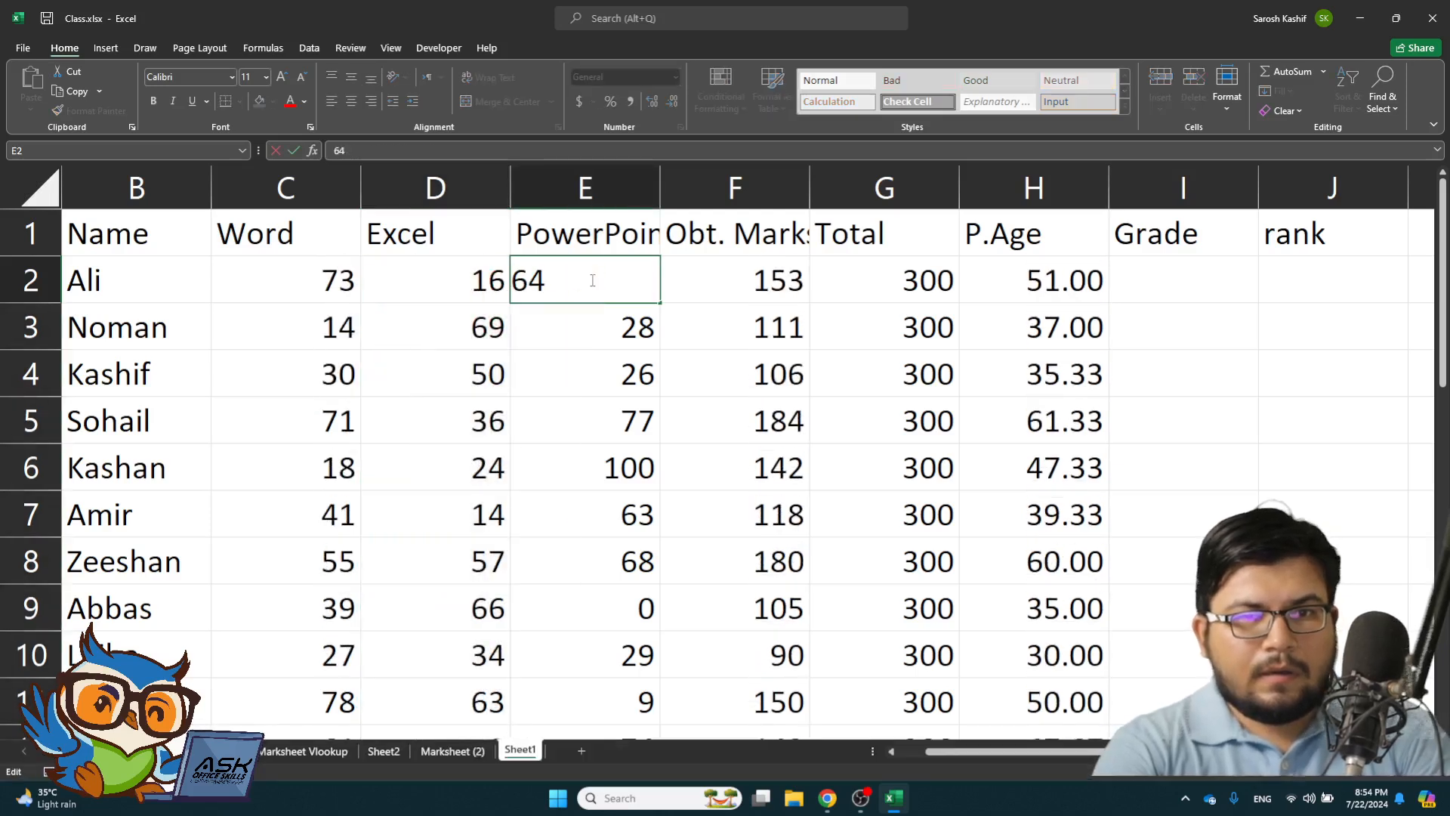
pyautogui.hotkey('shift', 'Left')
pyautogui.hotkey('shift', 'Left')
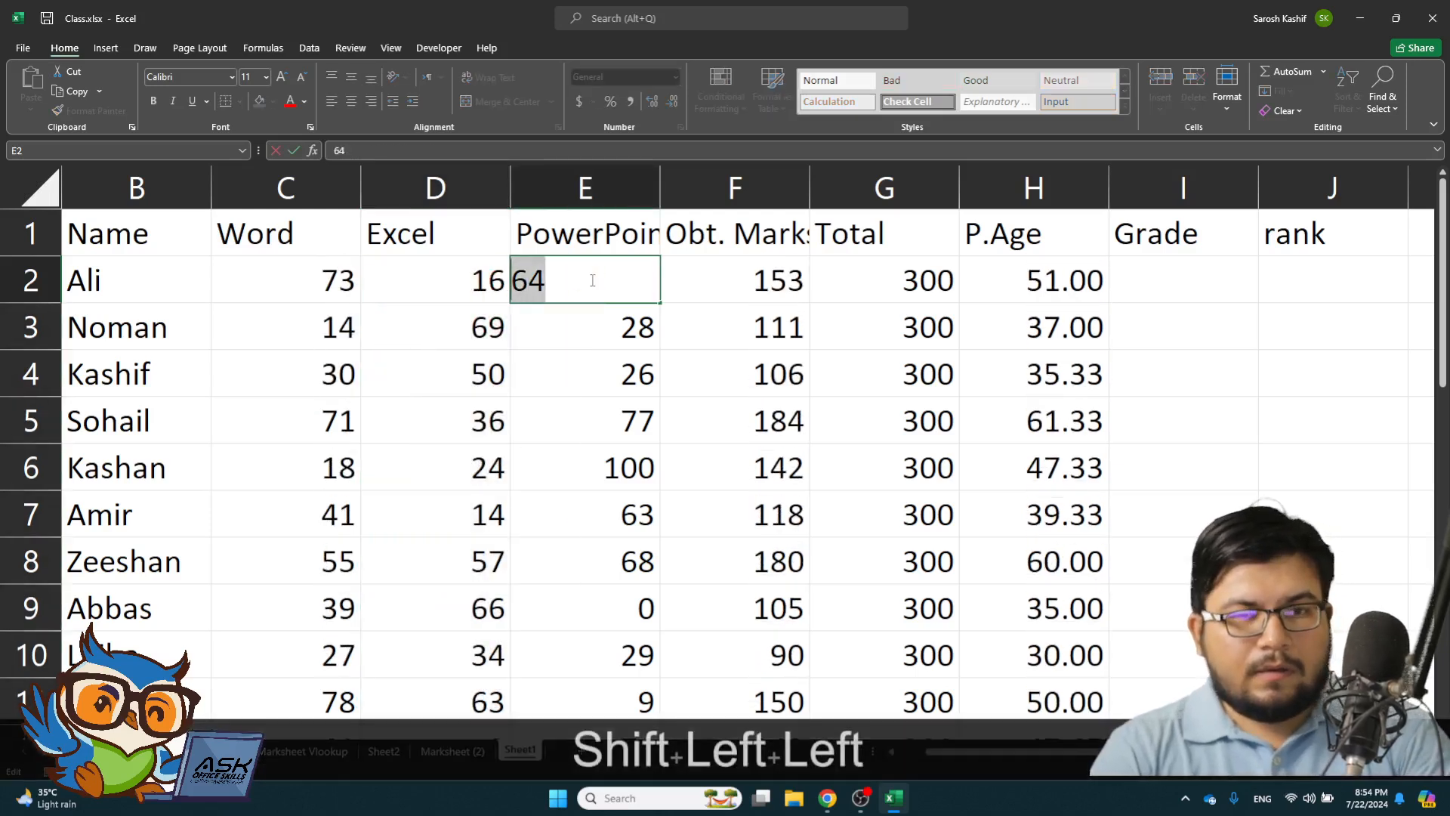
pyautogui.write('=rand(')
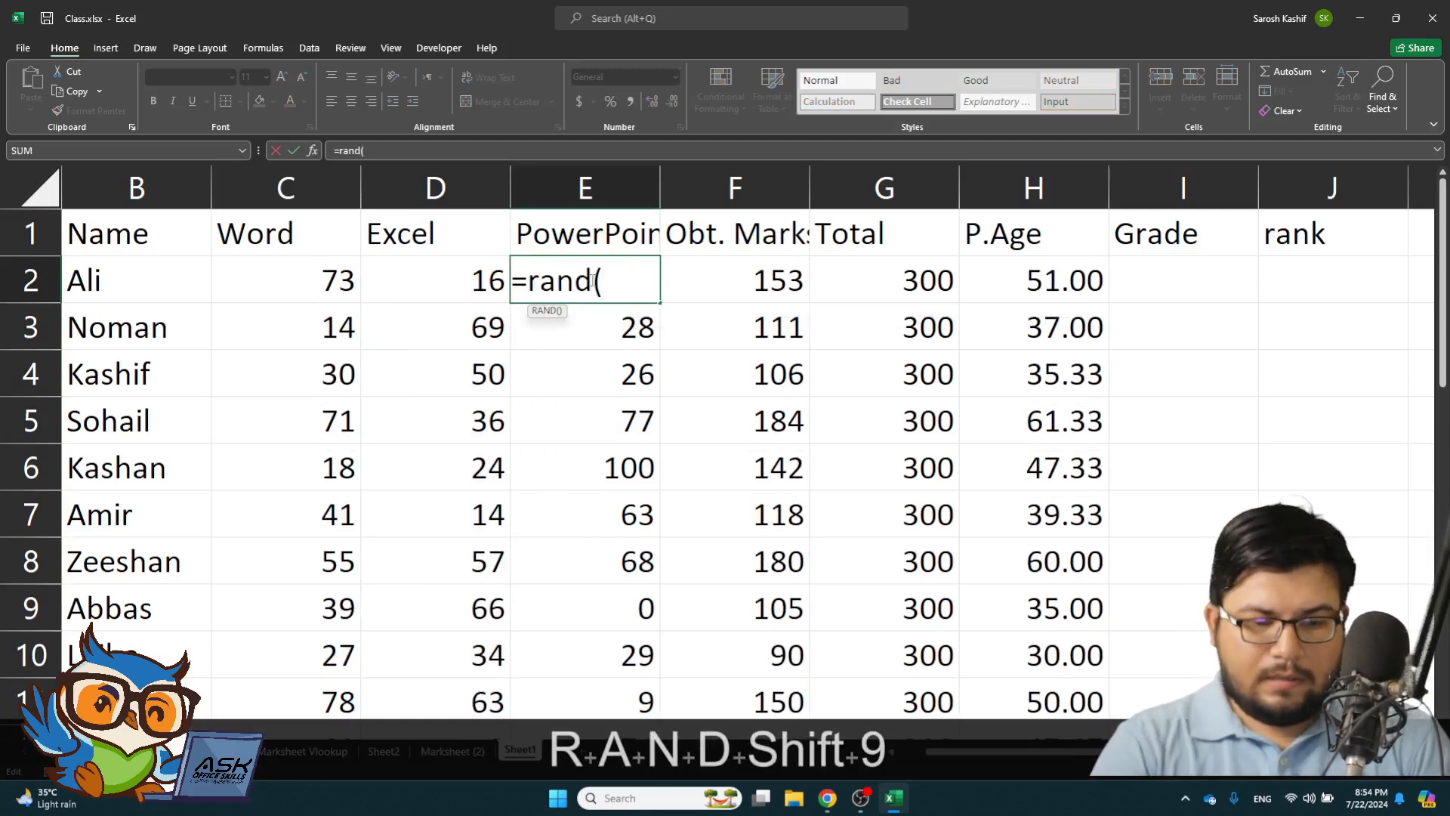
pyautogui.press('BackSpace')
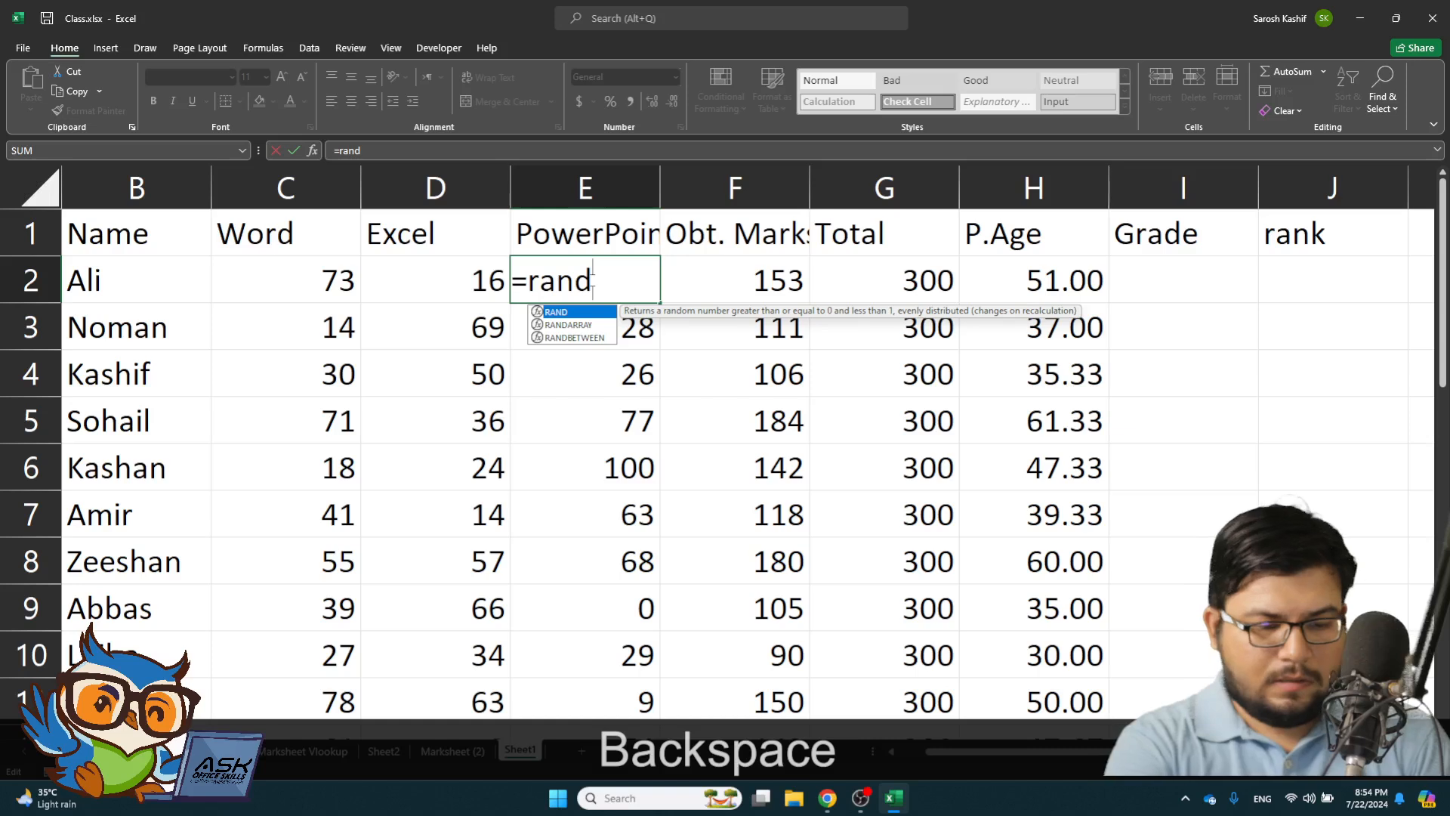
pyautogui.write('between(')
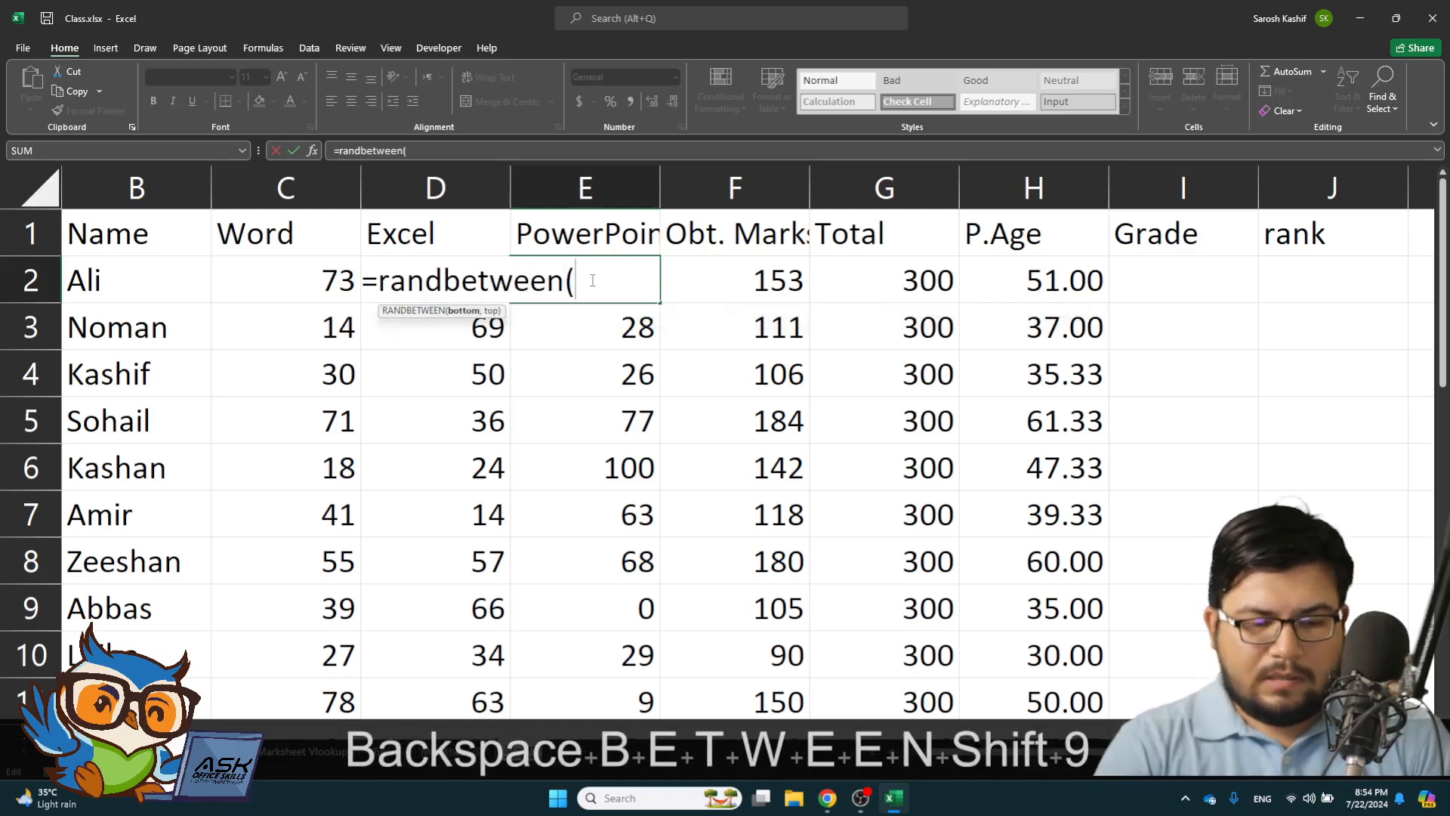
pyautogui.write(',0')
pyautogui.press('BackSpace')
pyautogui.press('BackSpace')
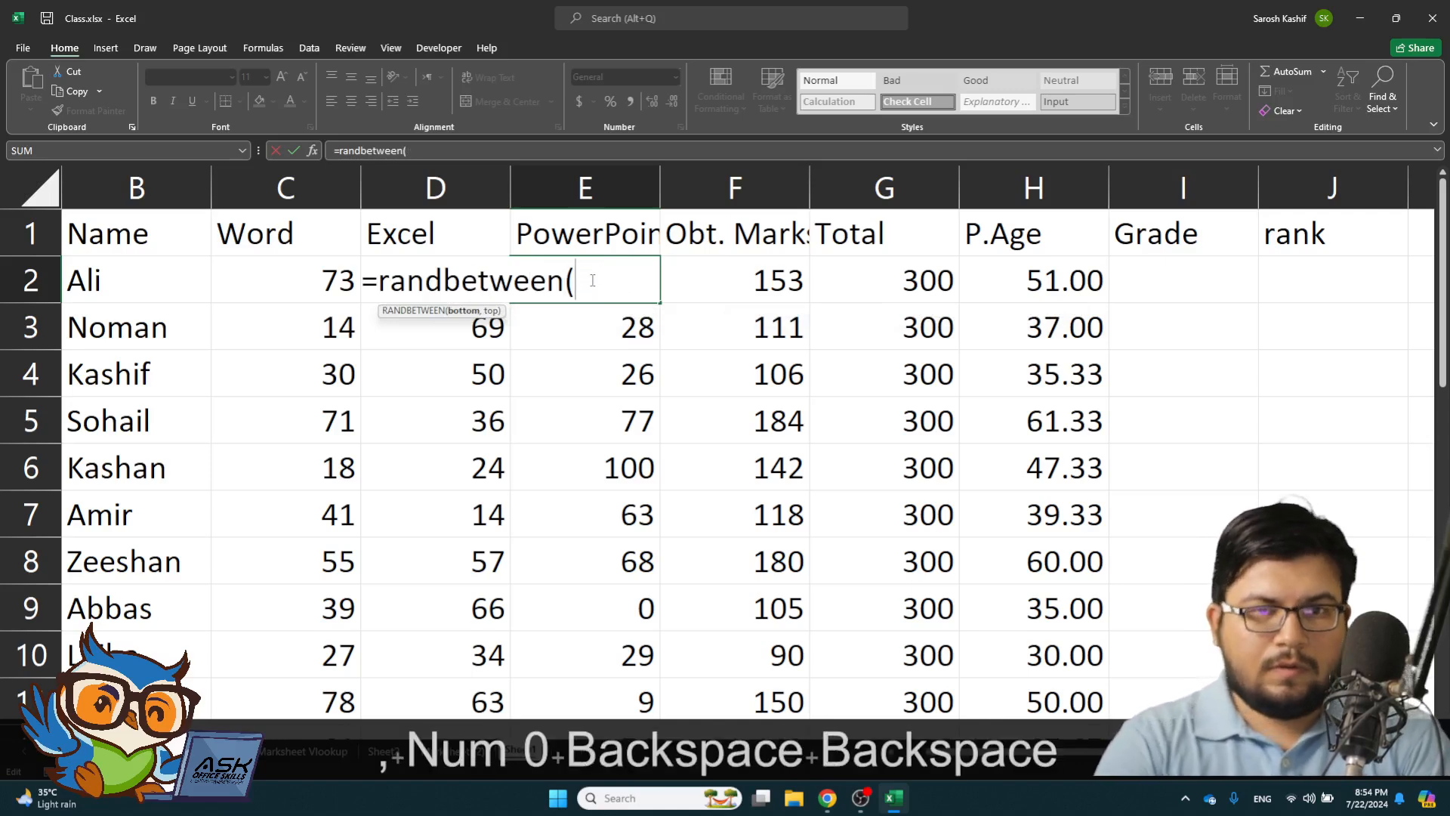
pyautogui.write(',')
pyautogui.press('BackSpace')
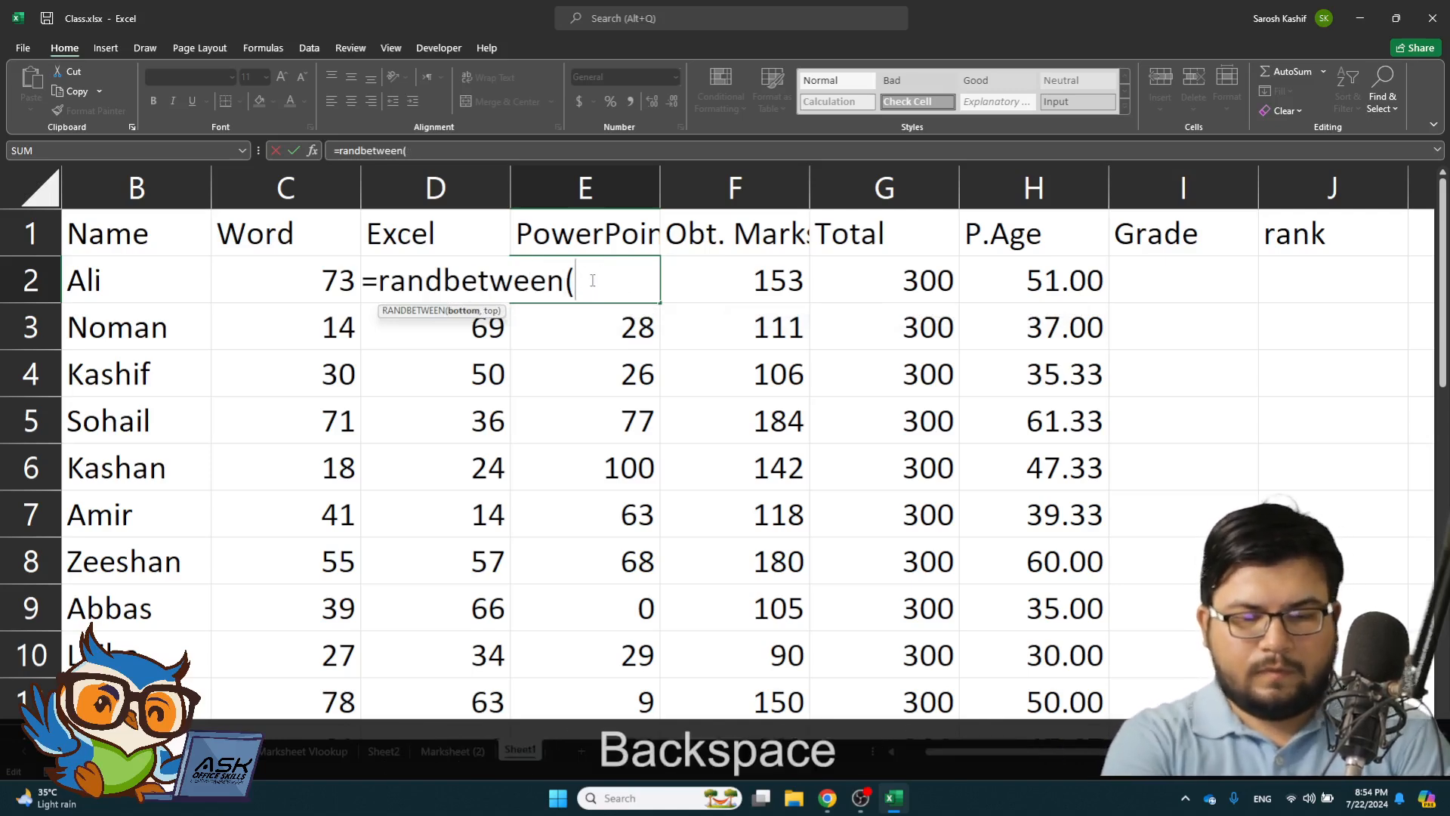
pyautogui.write('0,50')
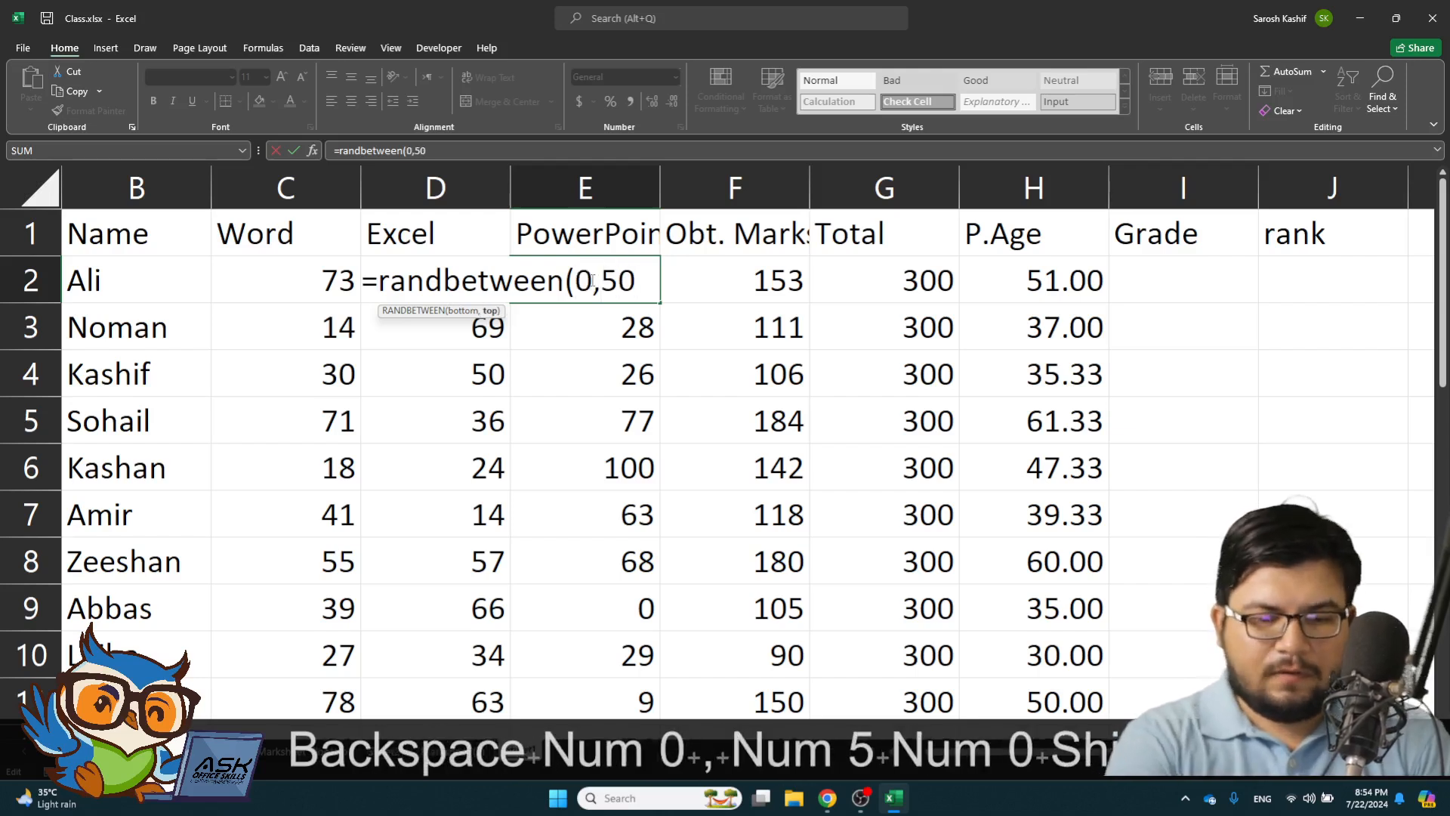
pyautogui.write(')')
pyautogui.press('Return')
pyautogui.click(592, 280)
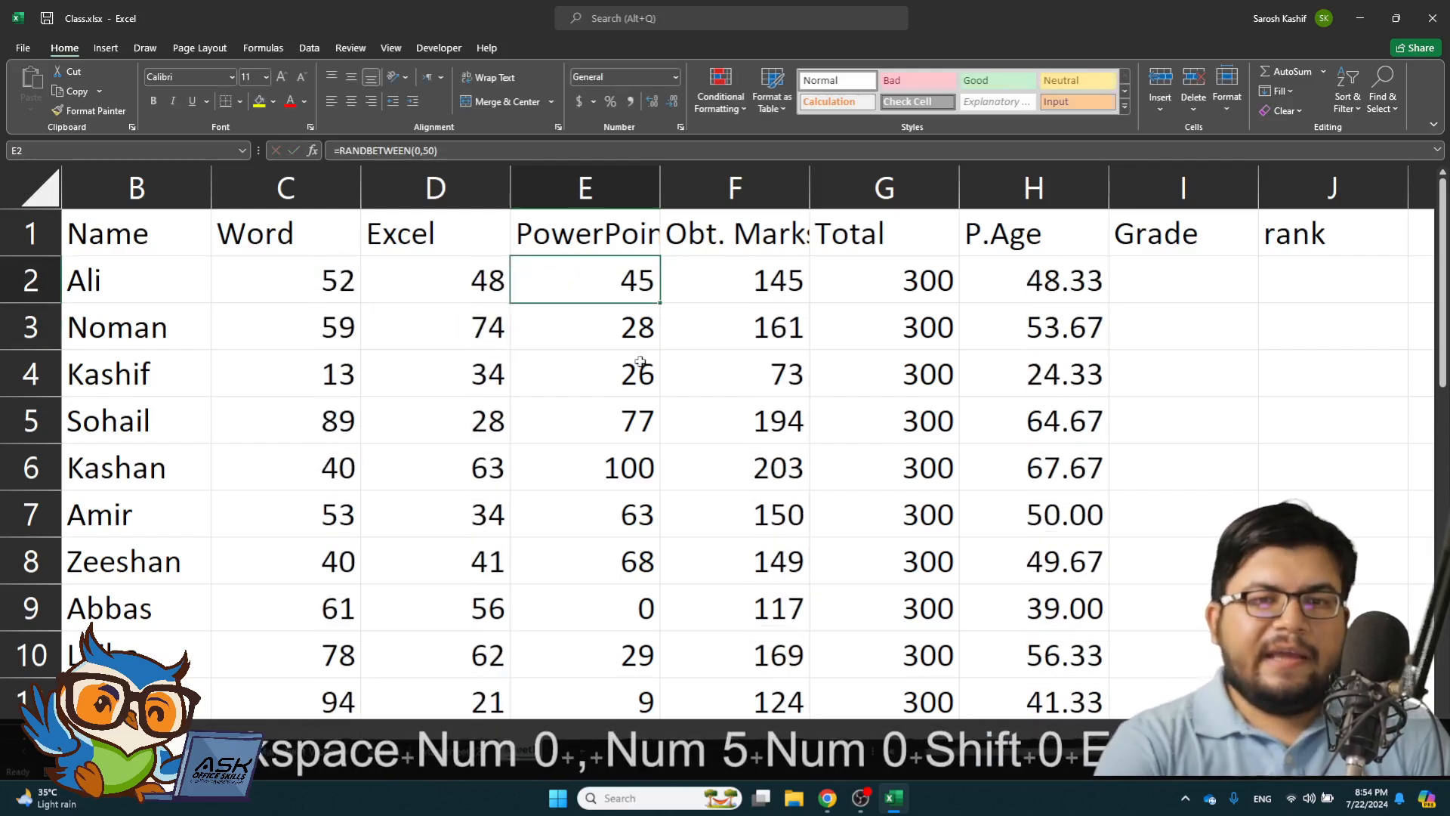
pyautogui.doubleClick(663, 303)
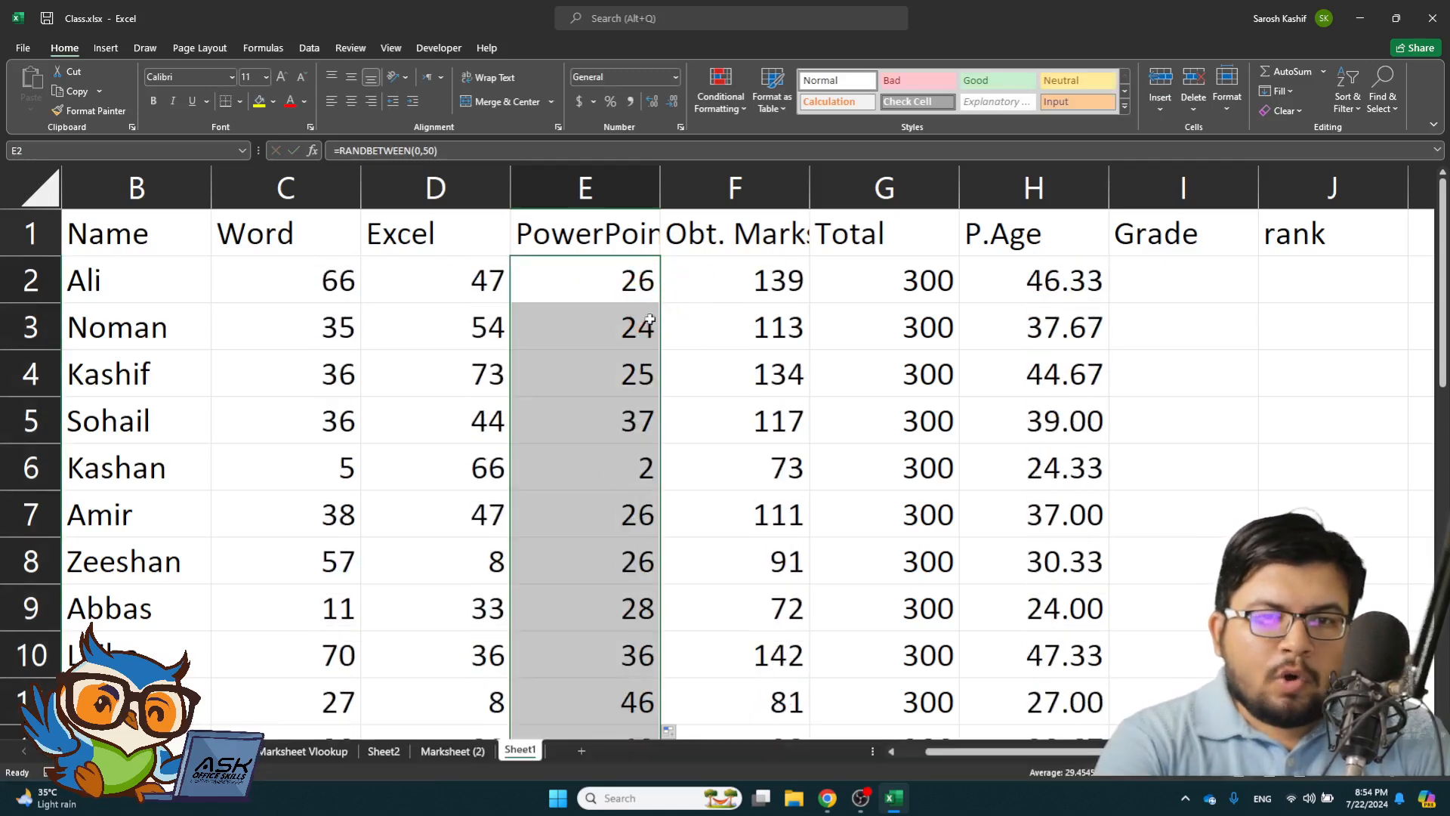
# - Add the pass mark 25 to the Word column header in C1 so it reads "Word 25"
pyautogui.click(297, 278)
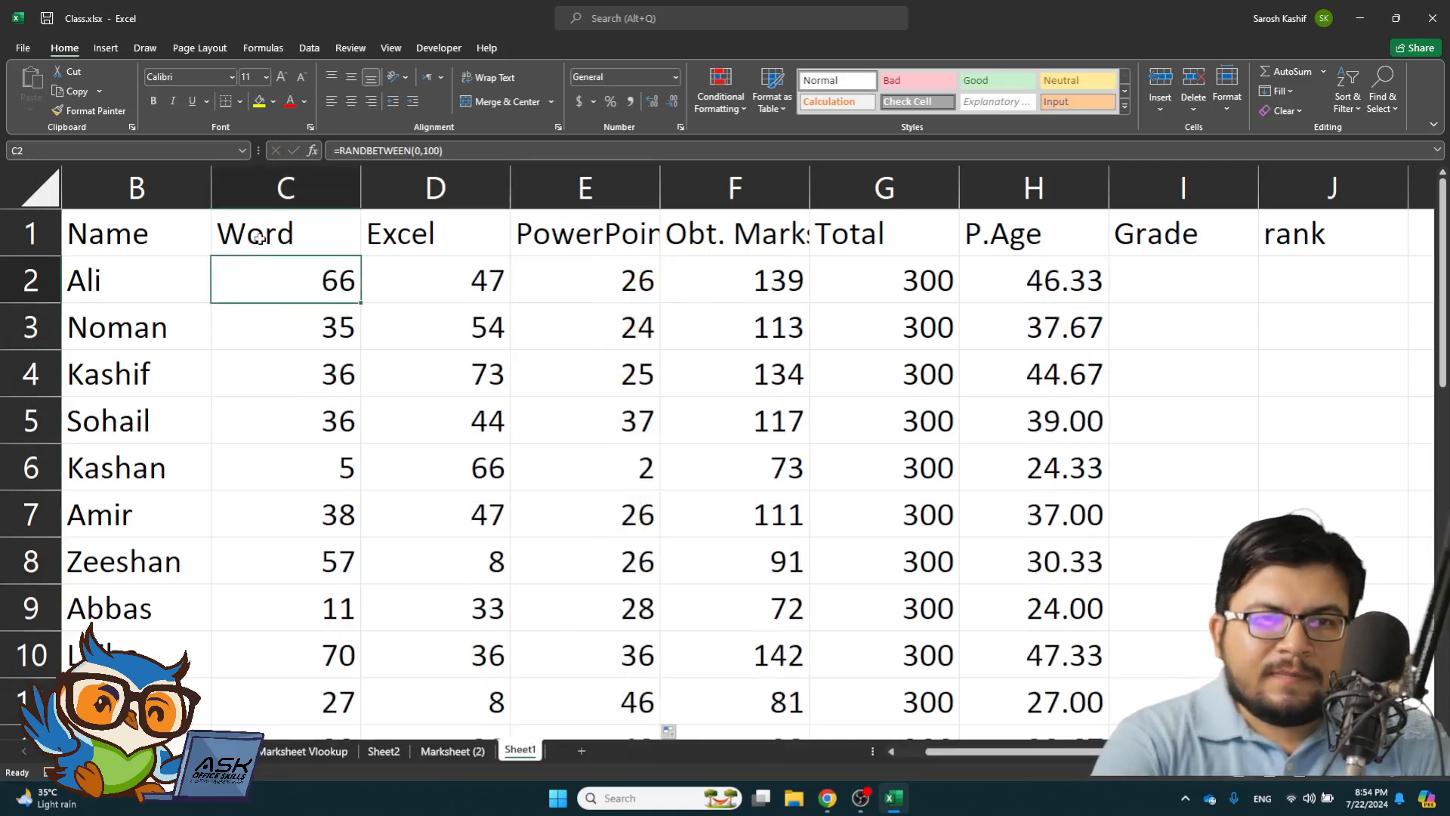
pyautogui.doubleClick(325, 237)
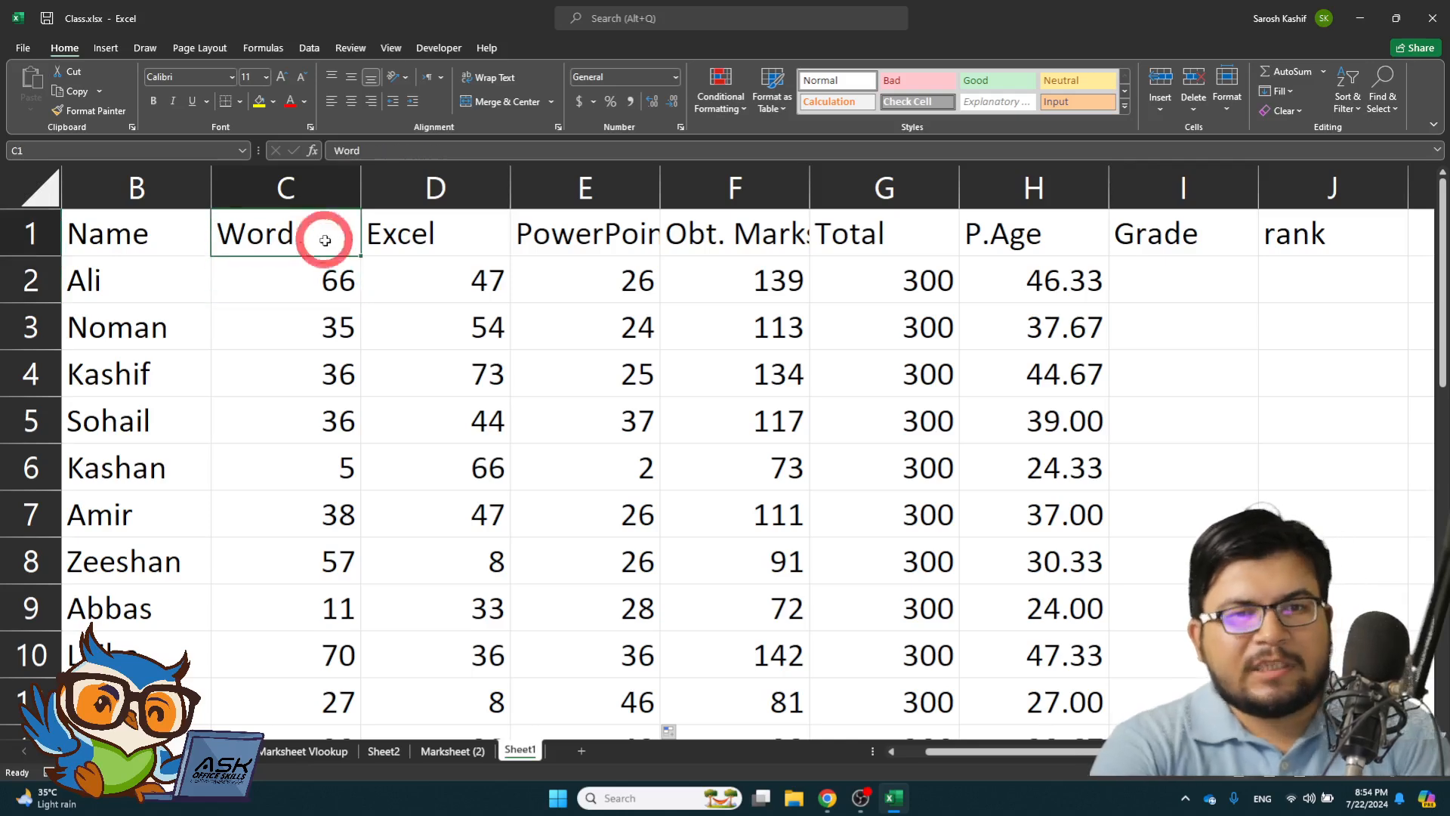
pyautogui.write('25')
pyautogui.press('Return')
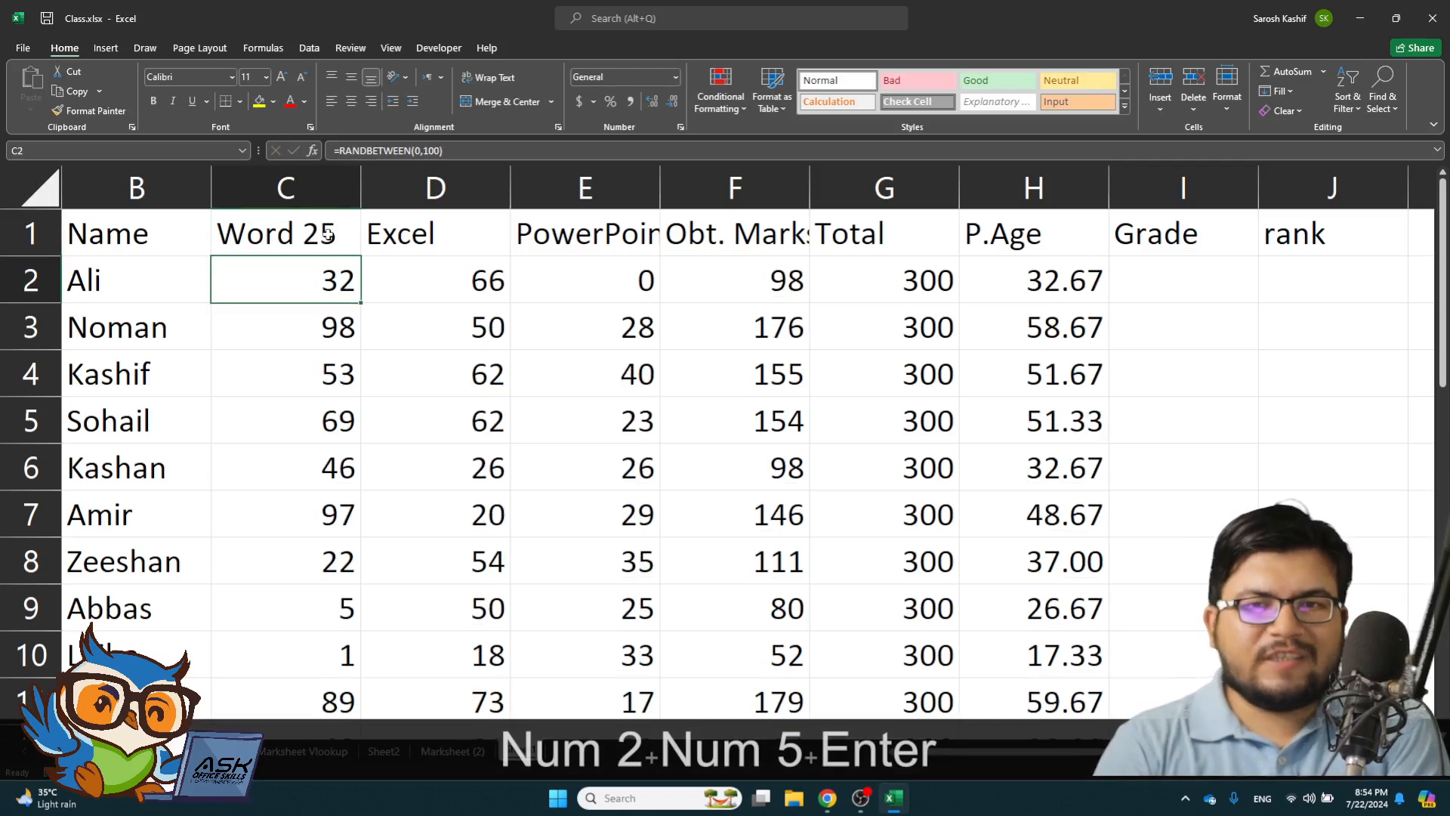
# - Calculate 25% of 75 in the first Grade cell, I2, with the formula =75*25%
pyautogui.press('Right')
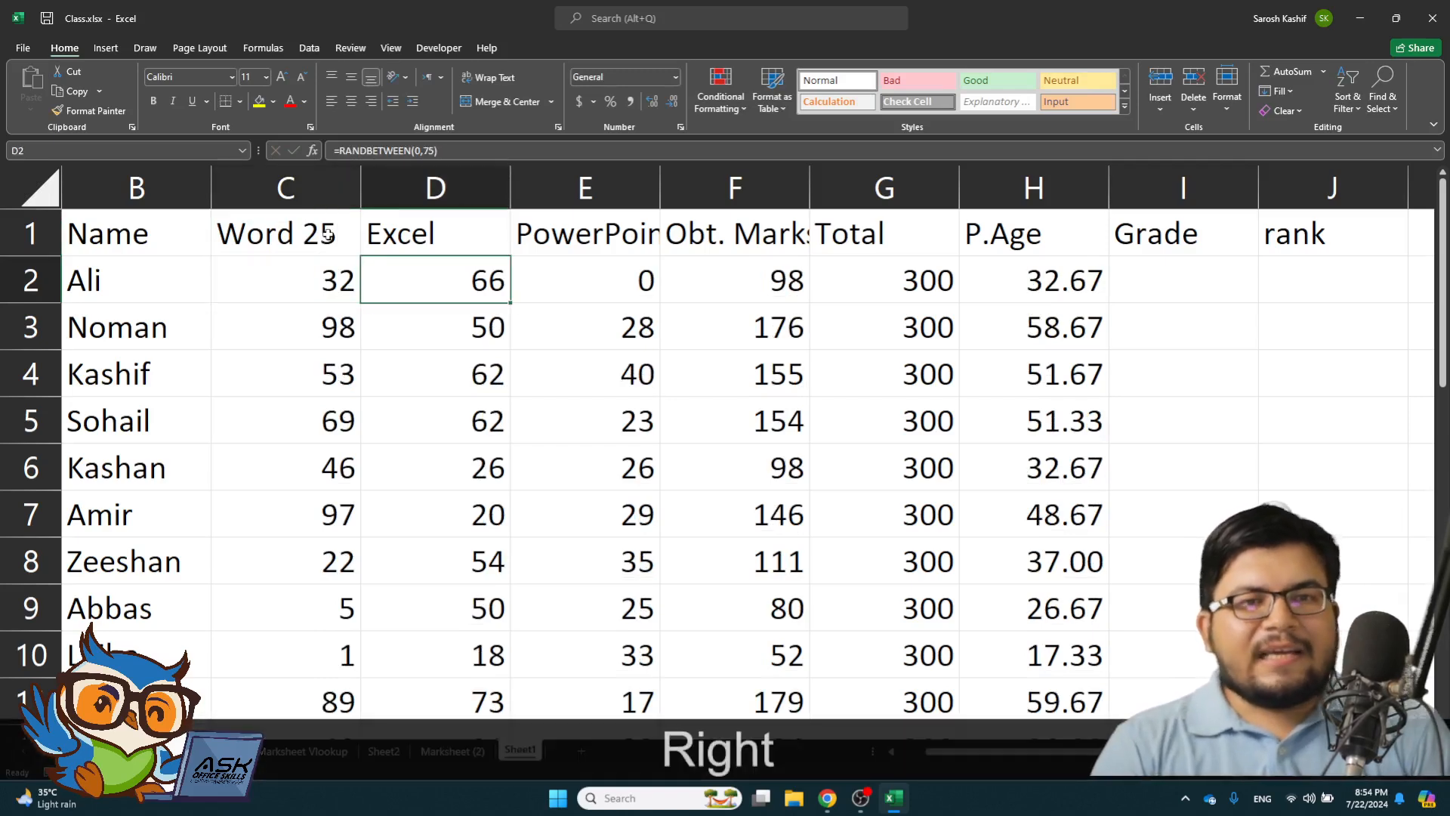
pyautogui.press('Right')
pyautogui.press('Right')
pyautogui.press('Right')
pyautogui.press('Right')
pyautogui.press('Right')
pyautogui.press('Right')
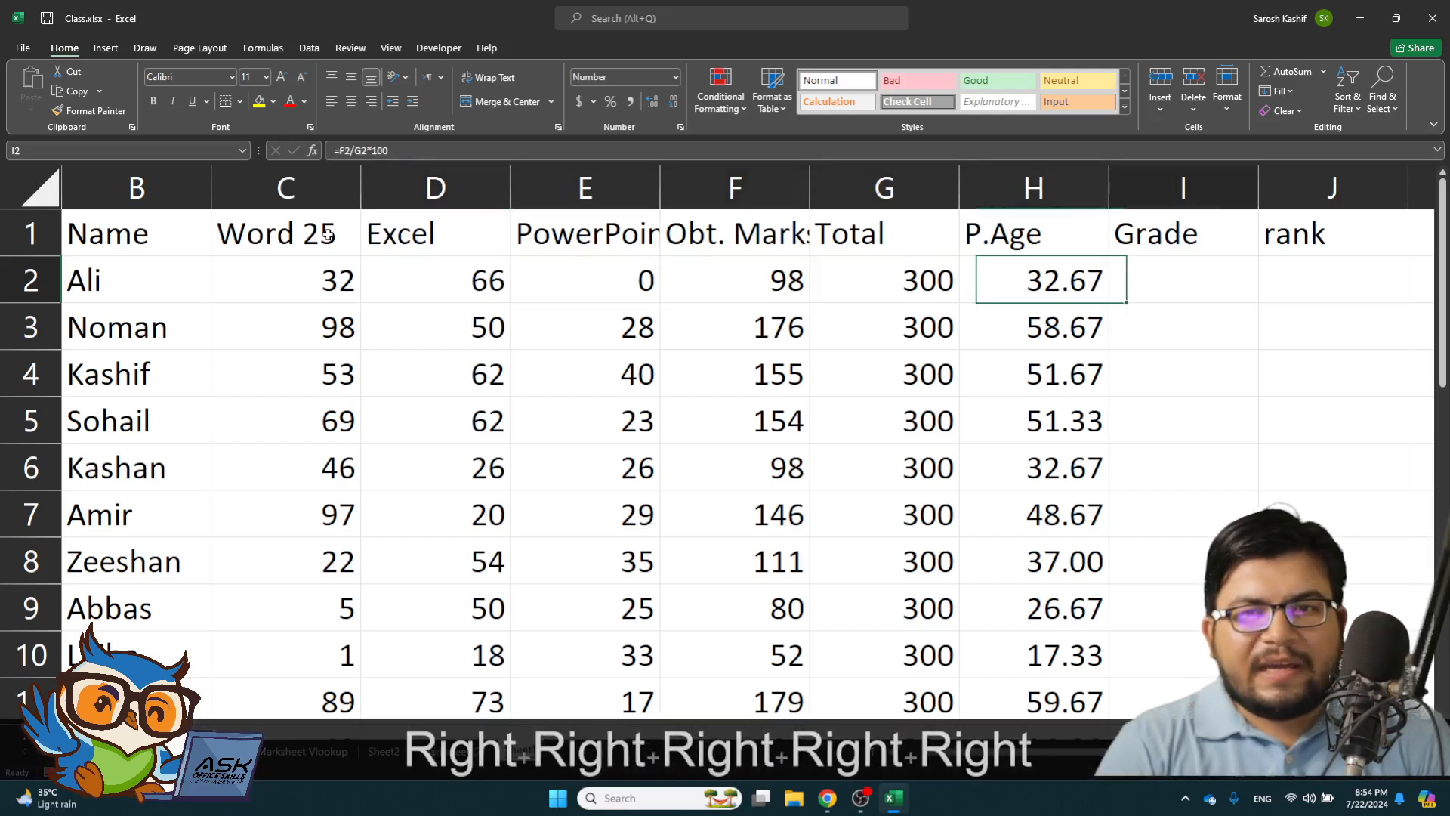
pyautogui.press('Left')
pyautogui.write('=')
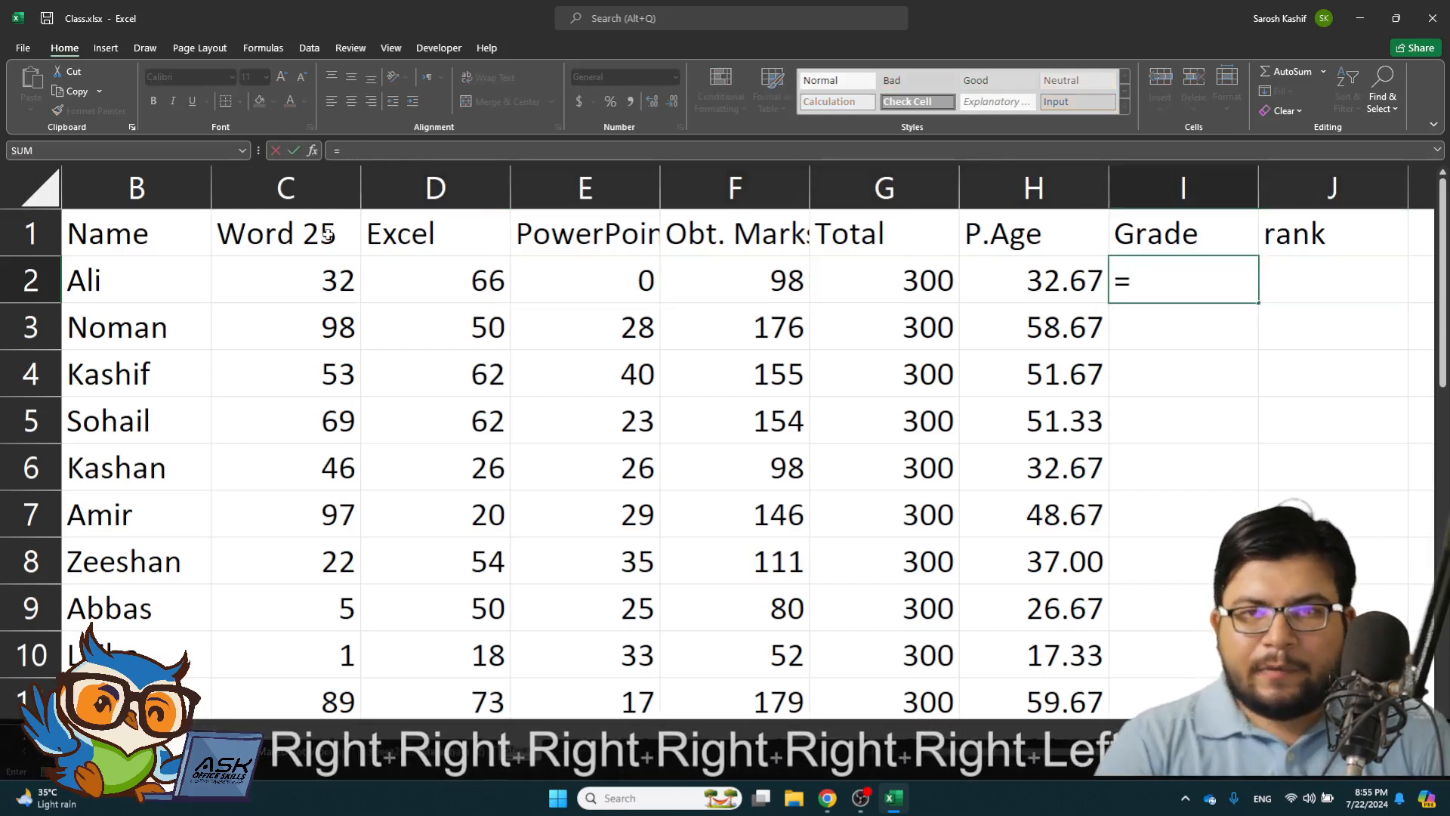
pyautogui.write('25*')
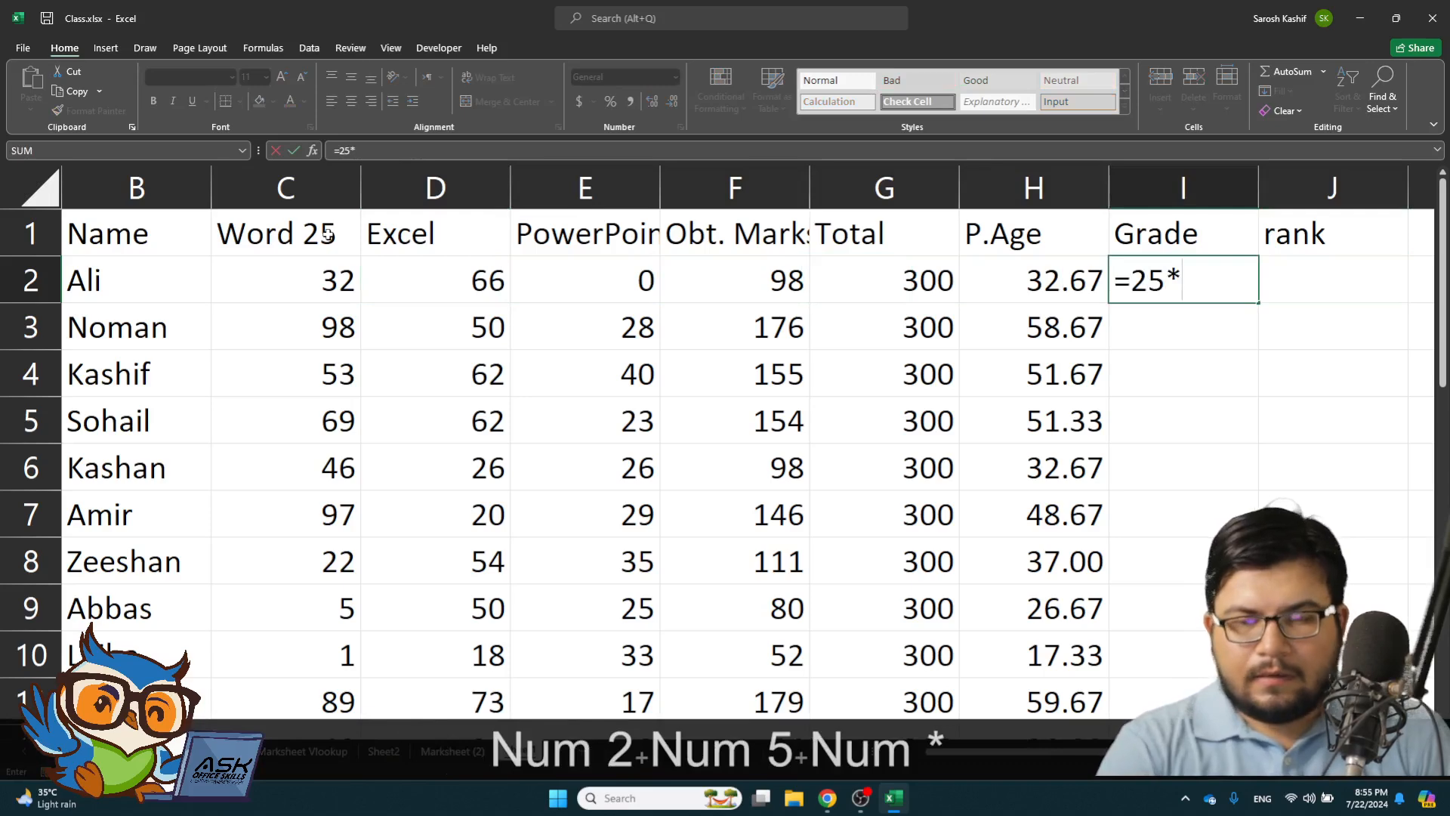
pyautogui.press('BackSpace')
pyautogui.press('BackSpace')
pyautogui.press('BackSpace')
pyautogui.write('75*')
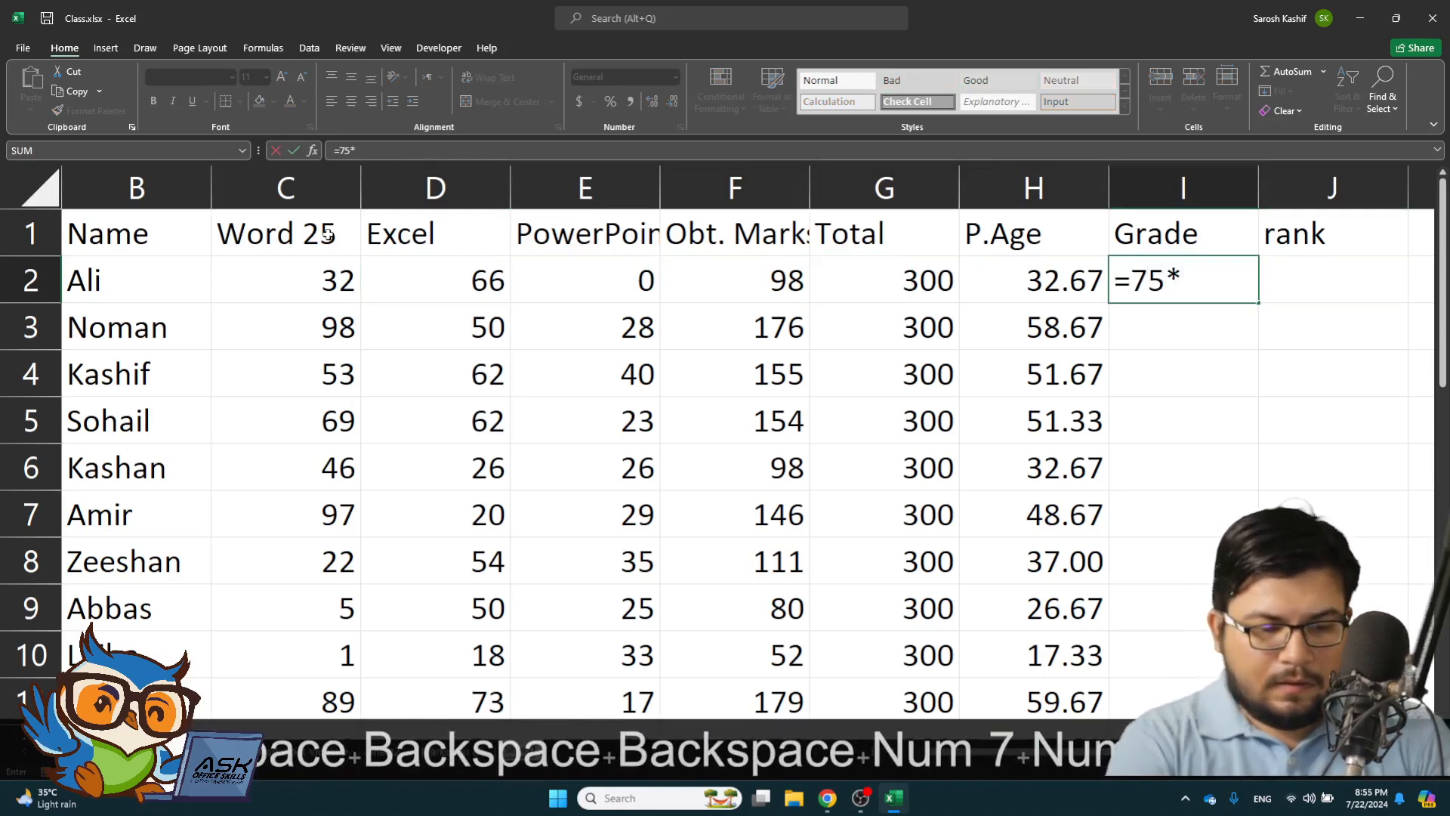
pyautogui.write('&')
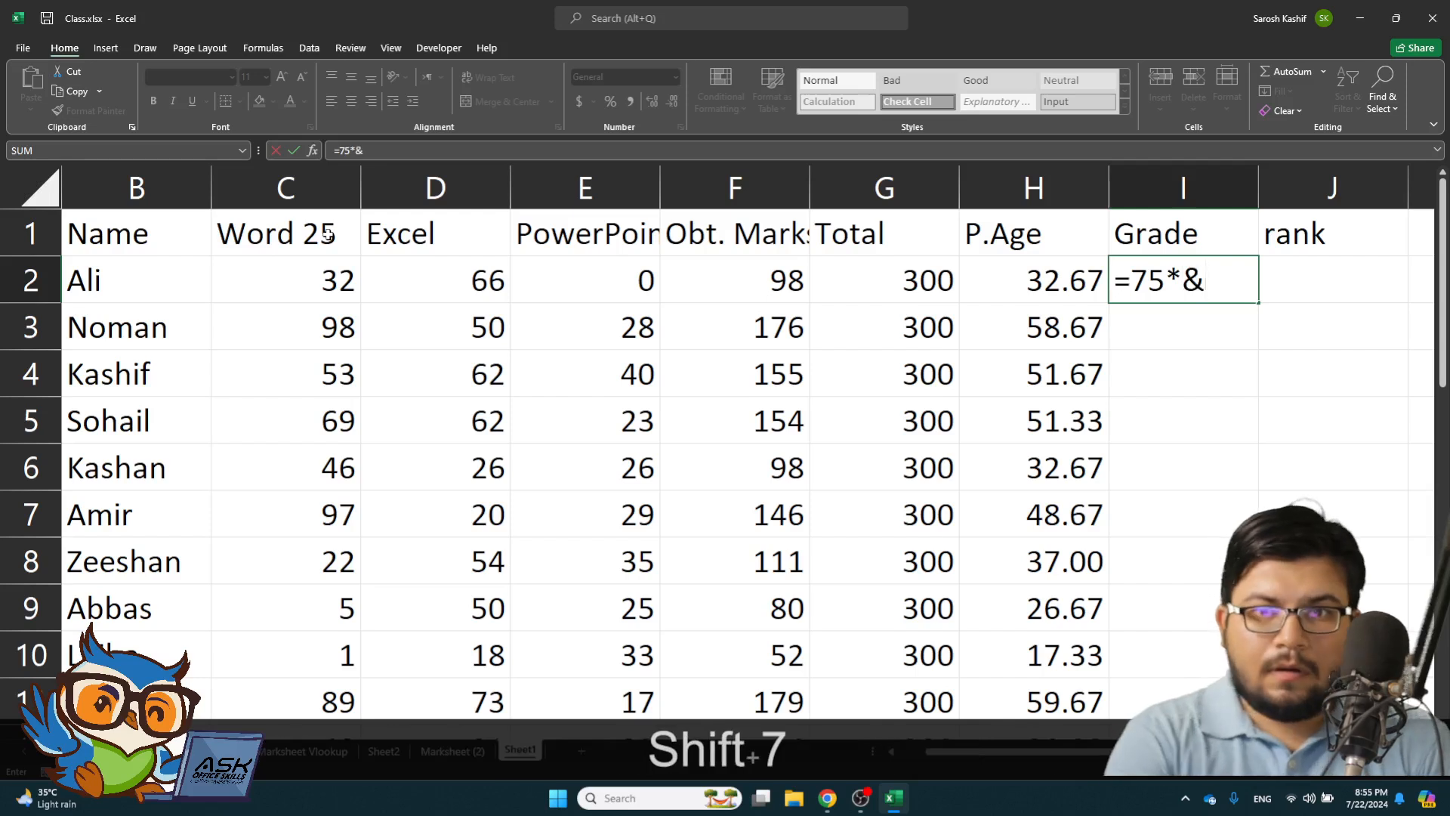
pyautogui.press('BackSpace')
pyautogui.write('25%')
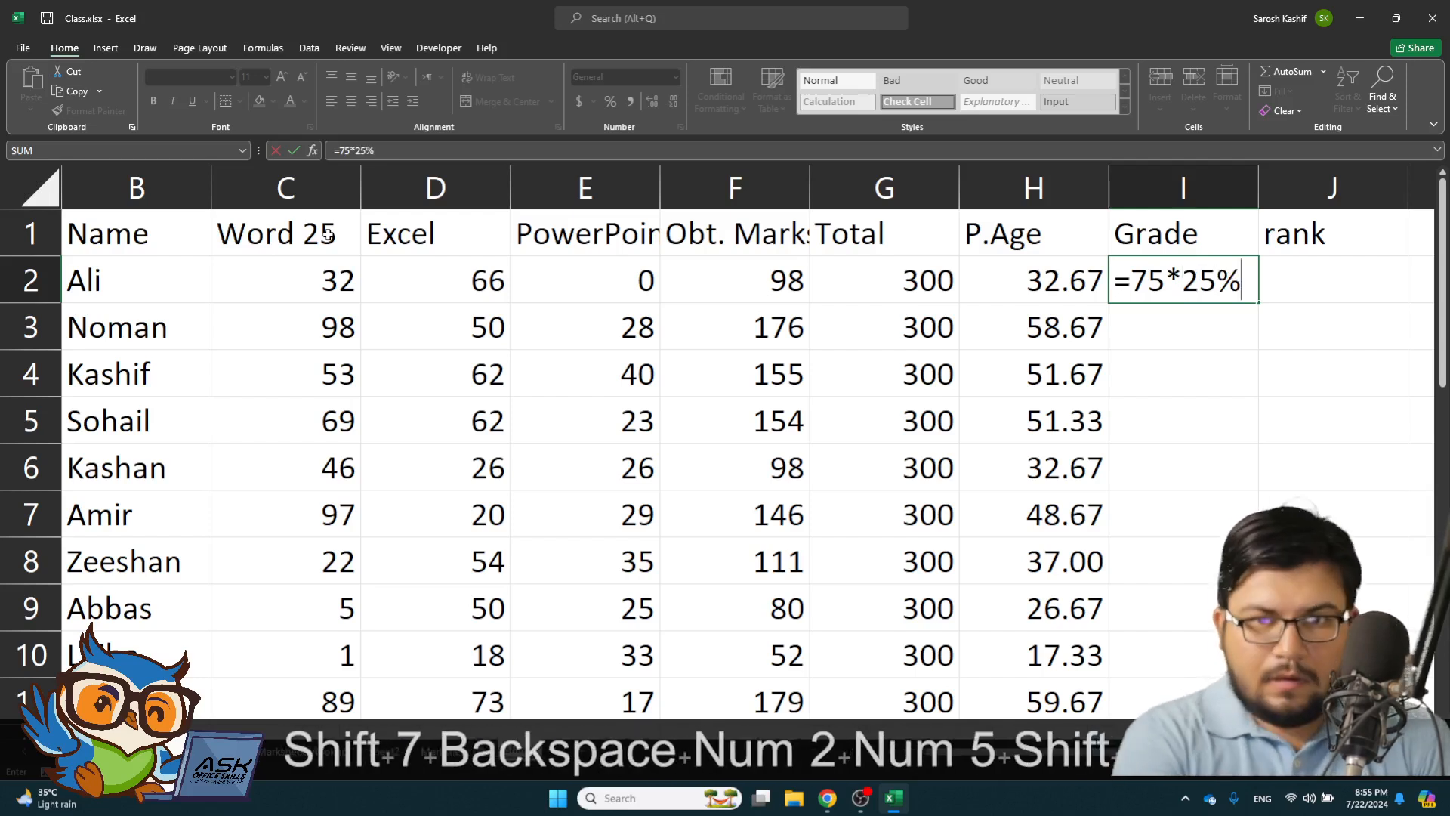
pyautogui.press('Return')
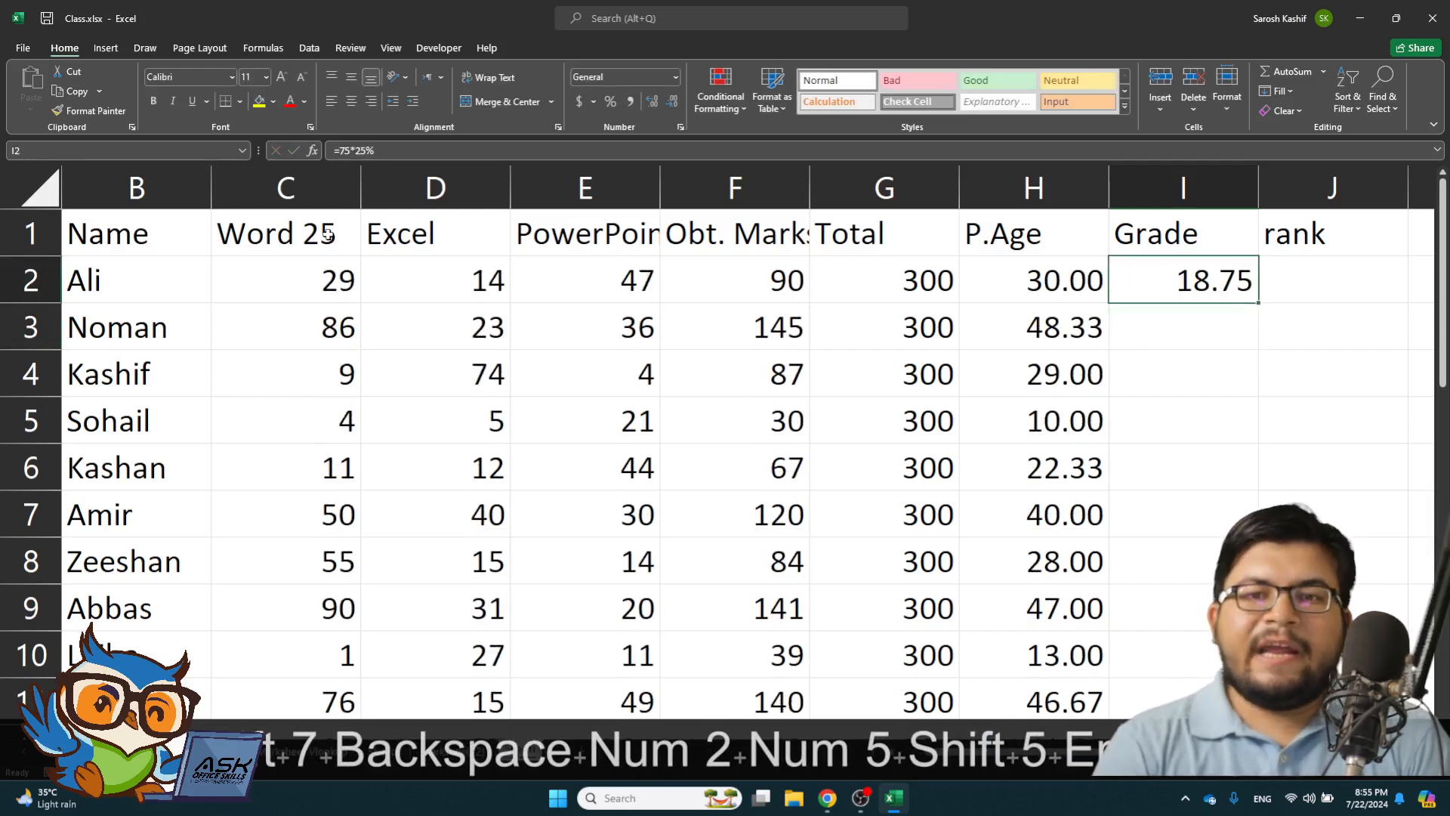
# - Add 18.75 to the Excel column header in D1 so it reads "Excel 18.75"
pyautogui.press('Left')
pyautogui.press('Left')
pyautogui.press('Left')
pyautogui.press('Left')
pyautogui.press('Left')
pyautogui.press('Up')
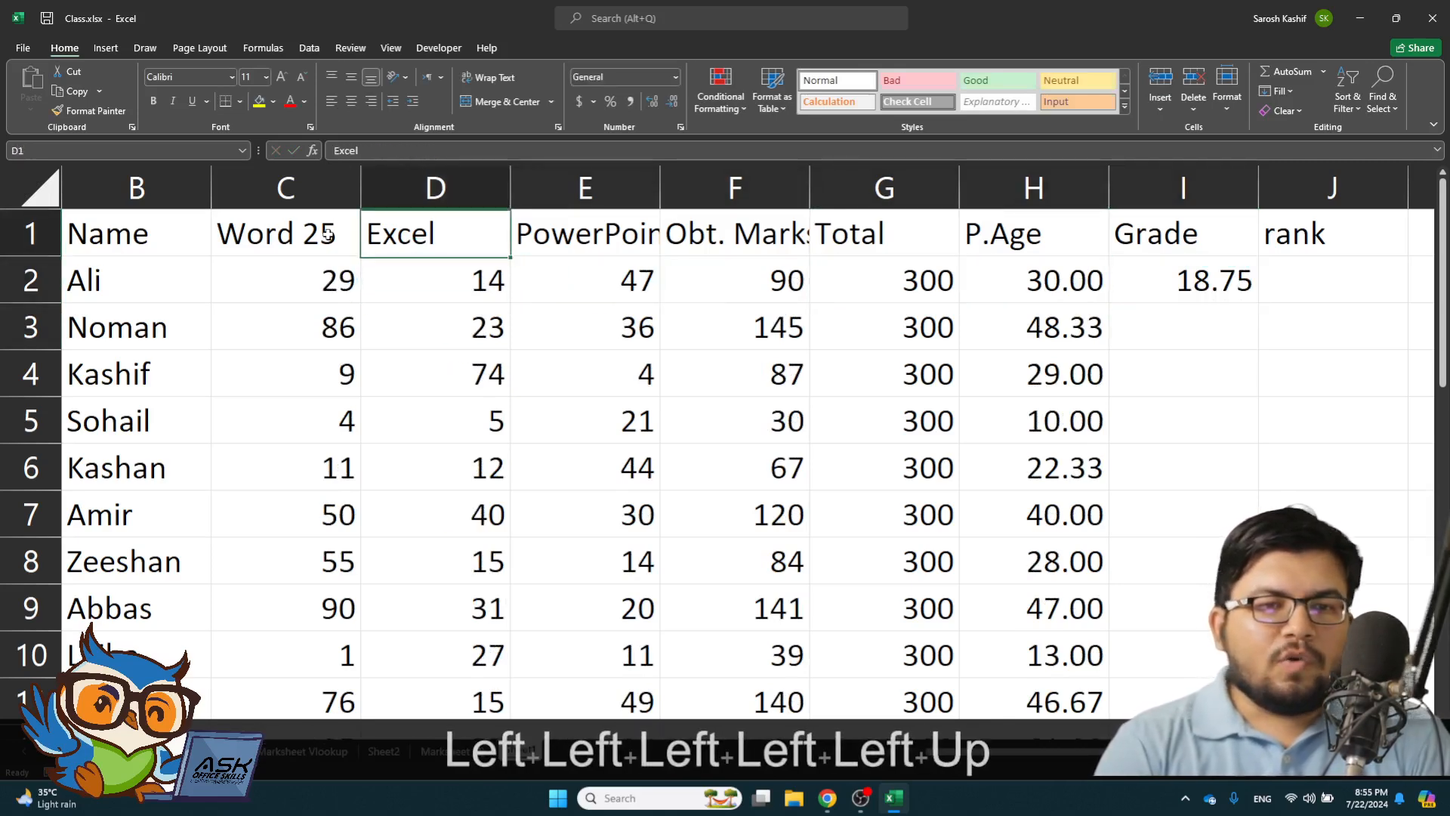
pyautogui.press('F2')
pyautogui.write('1')
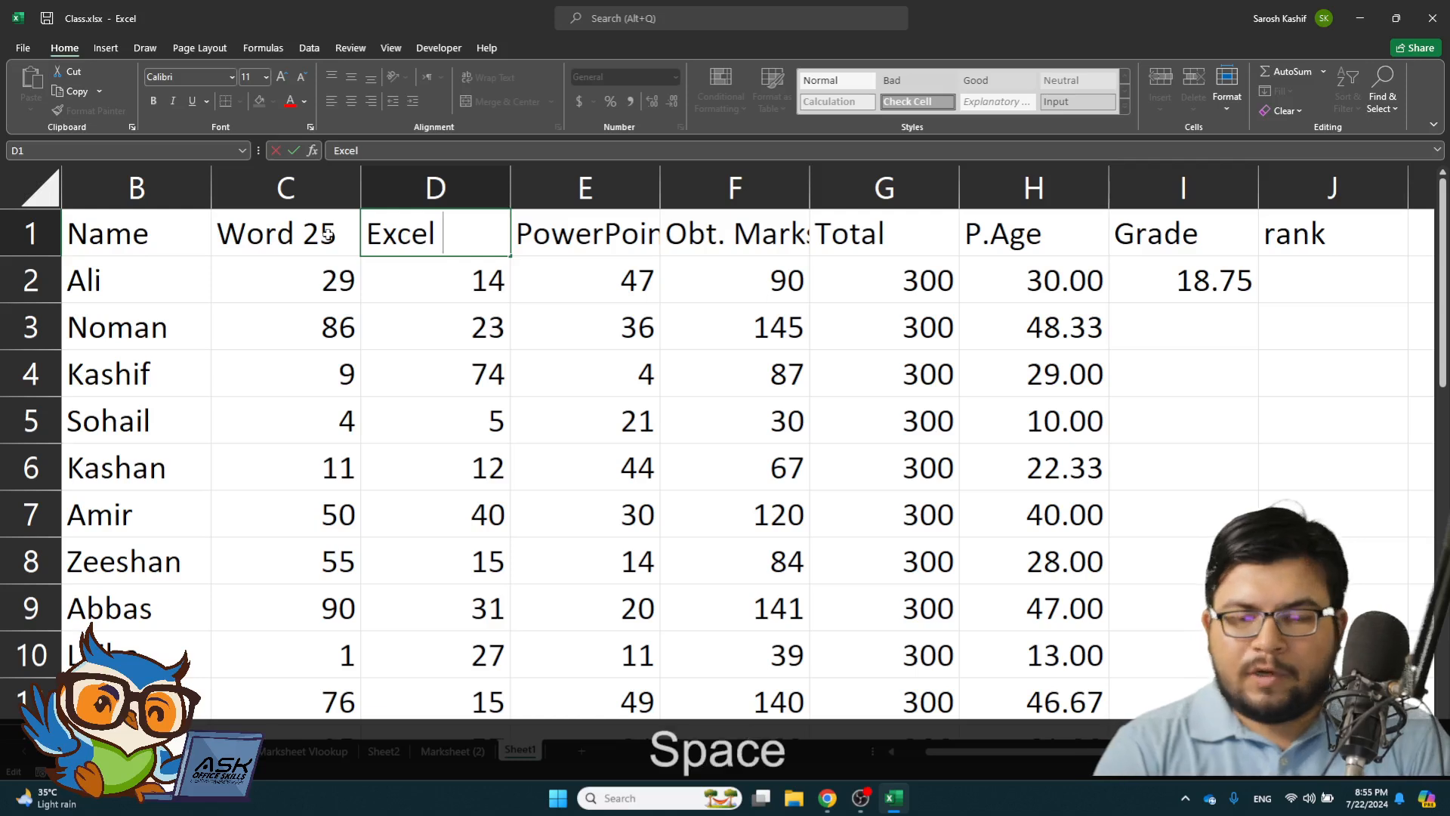
pyautogui.write('8.75')
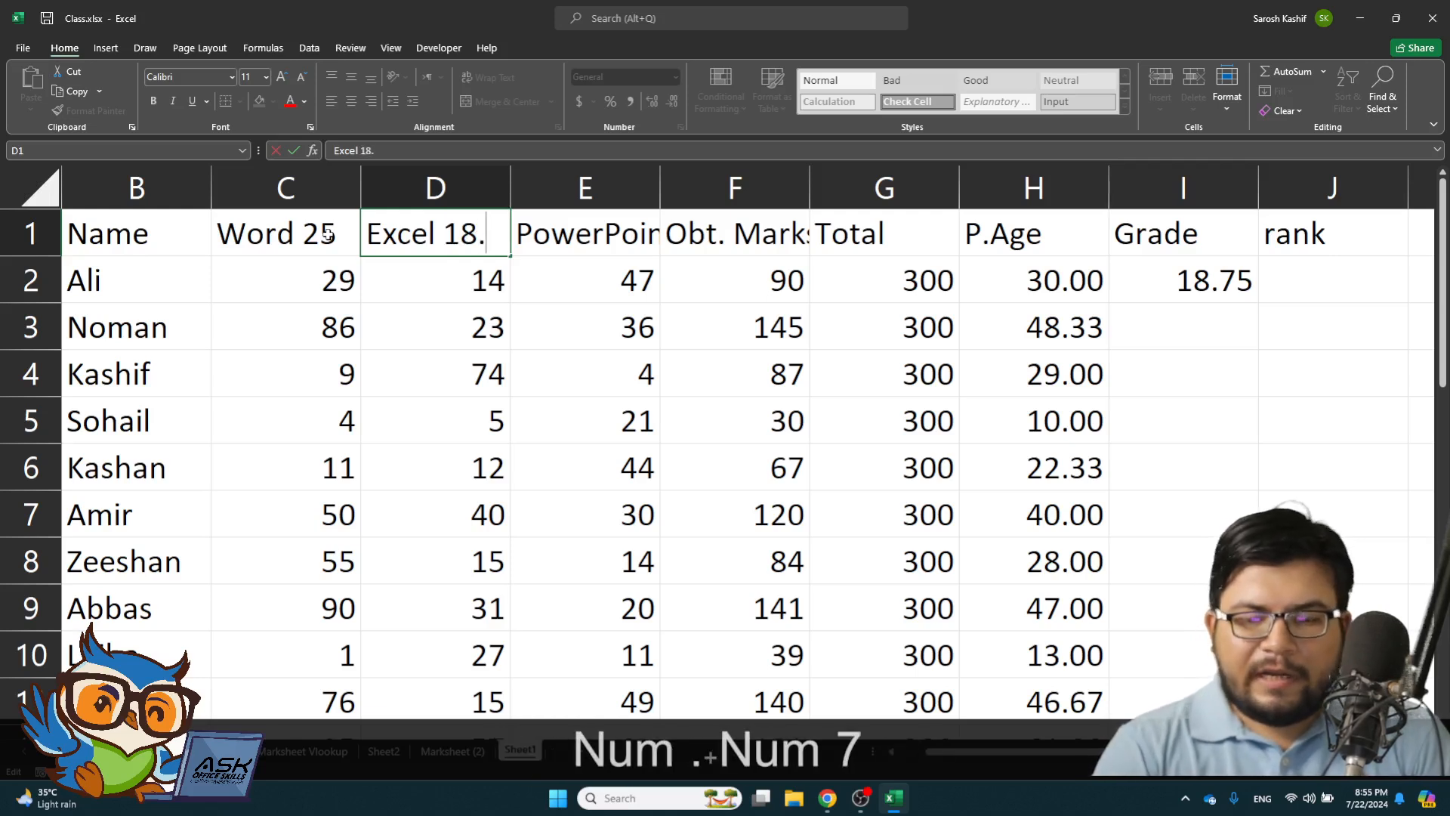
pyautogui.press('Return')
# - Clear the scratch calculation from the first Grade cell, I2
pyautogui.press('Right')
pyautogui.press('Right')
pyautogui.press('Right')
pyautogui.press('Right')
pyautogui.press('Right')
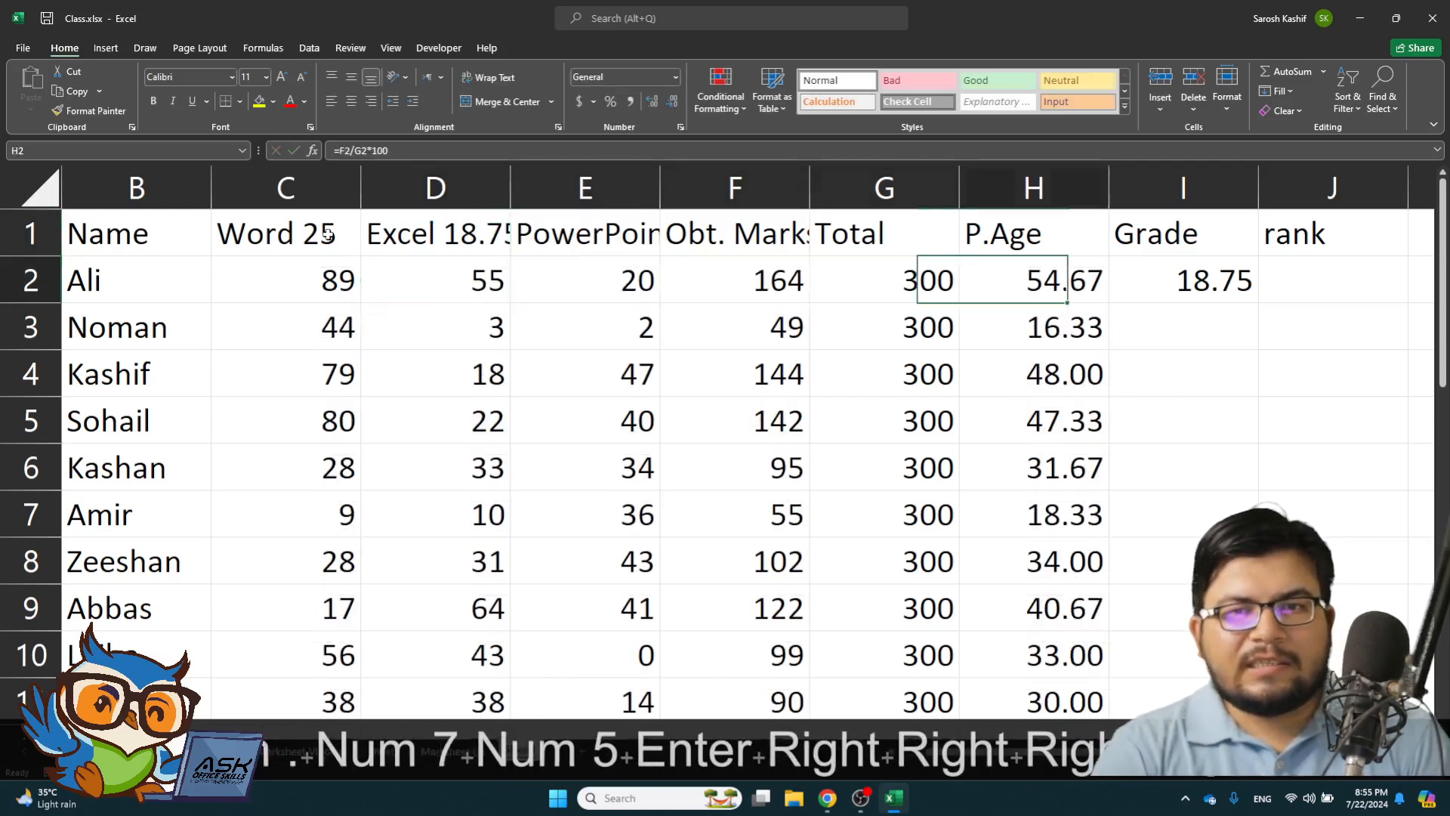
pyautogui.press('Delete')
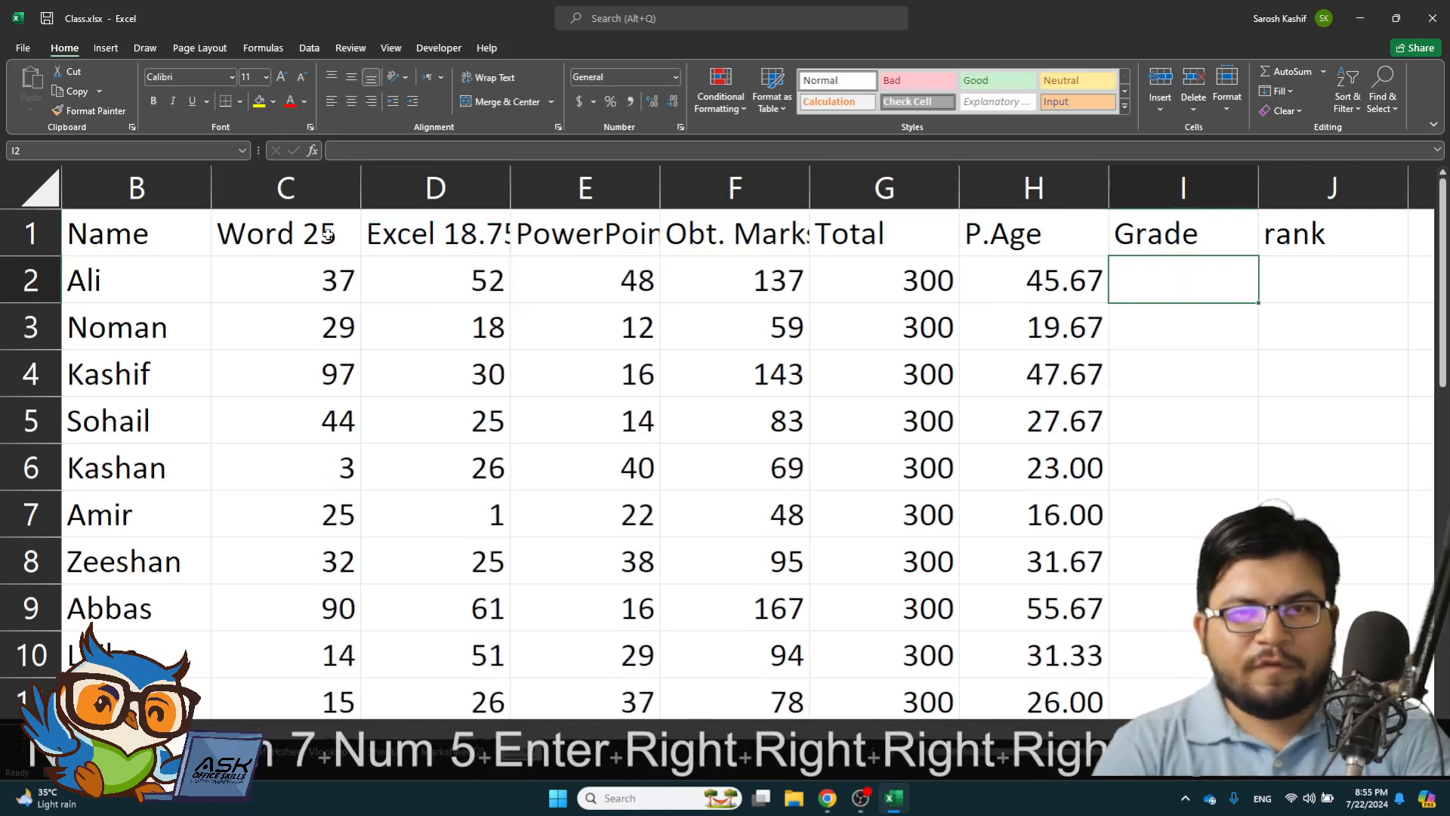
# - Calculate 25% of 50 in cell I2 with the formula =50*25%
pyautogui.press('F2')
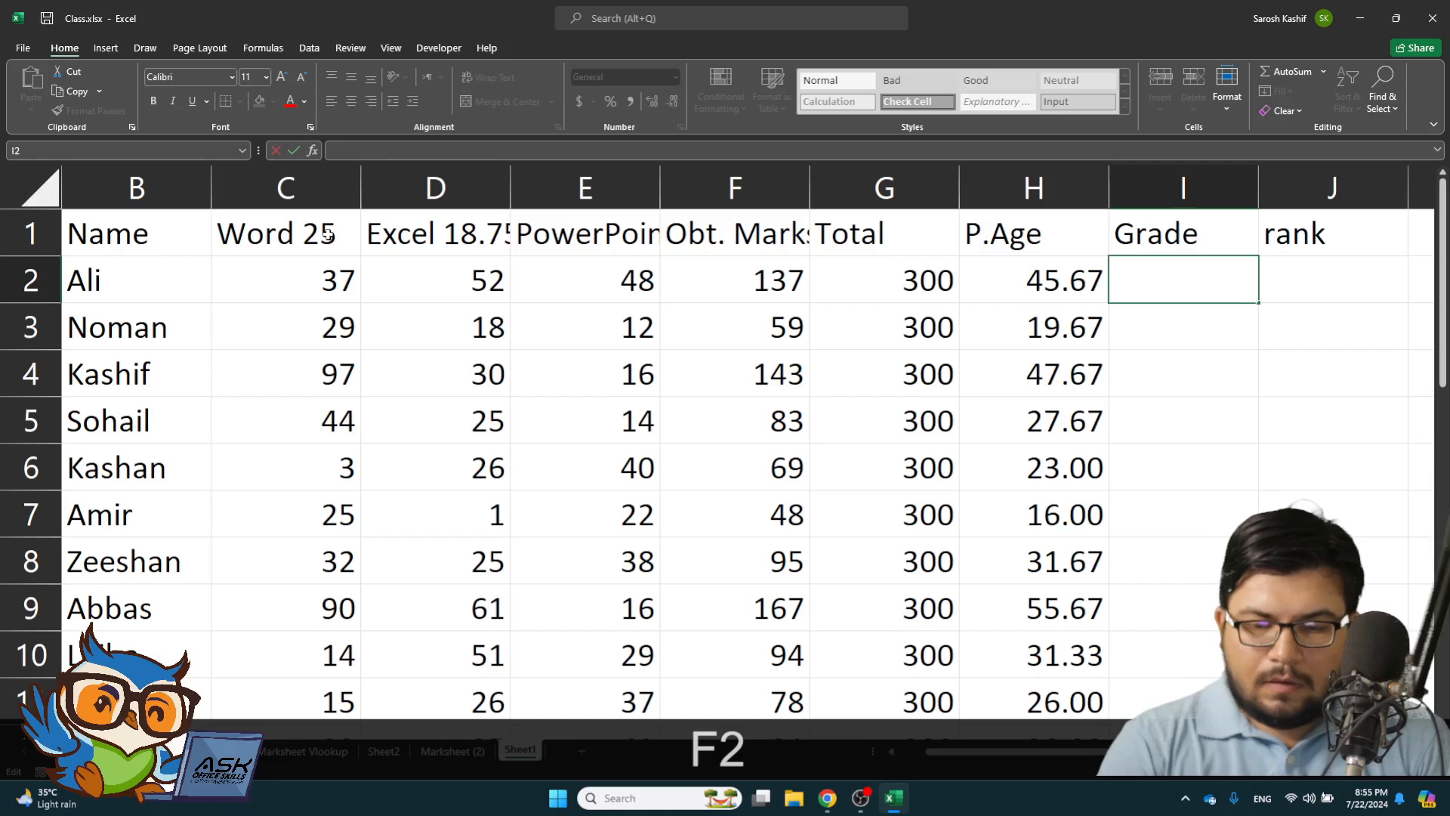
pyautogui.write('=50*')
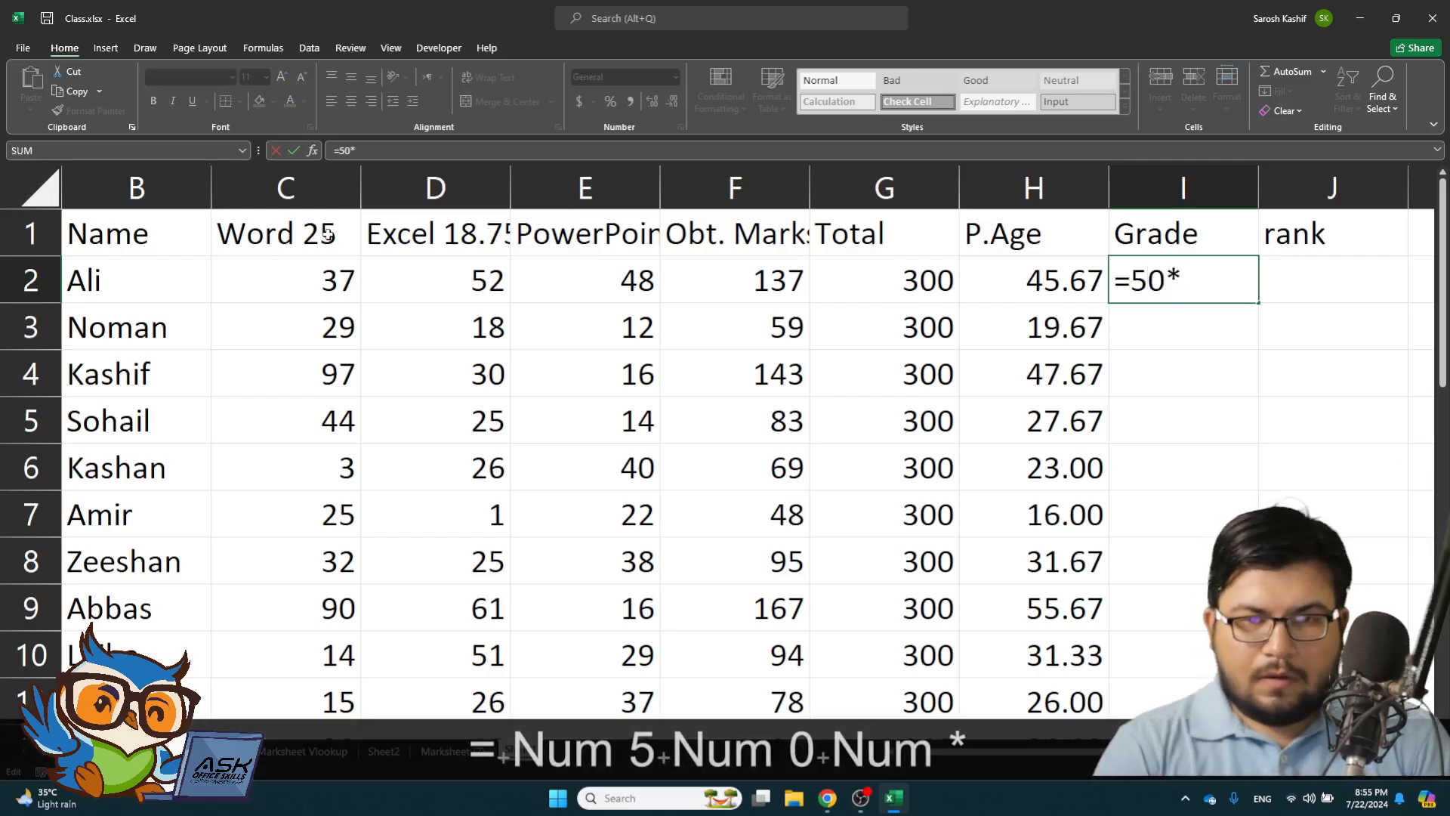
pyautogui.write('25%')
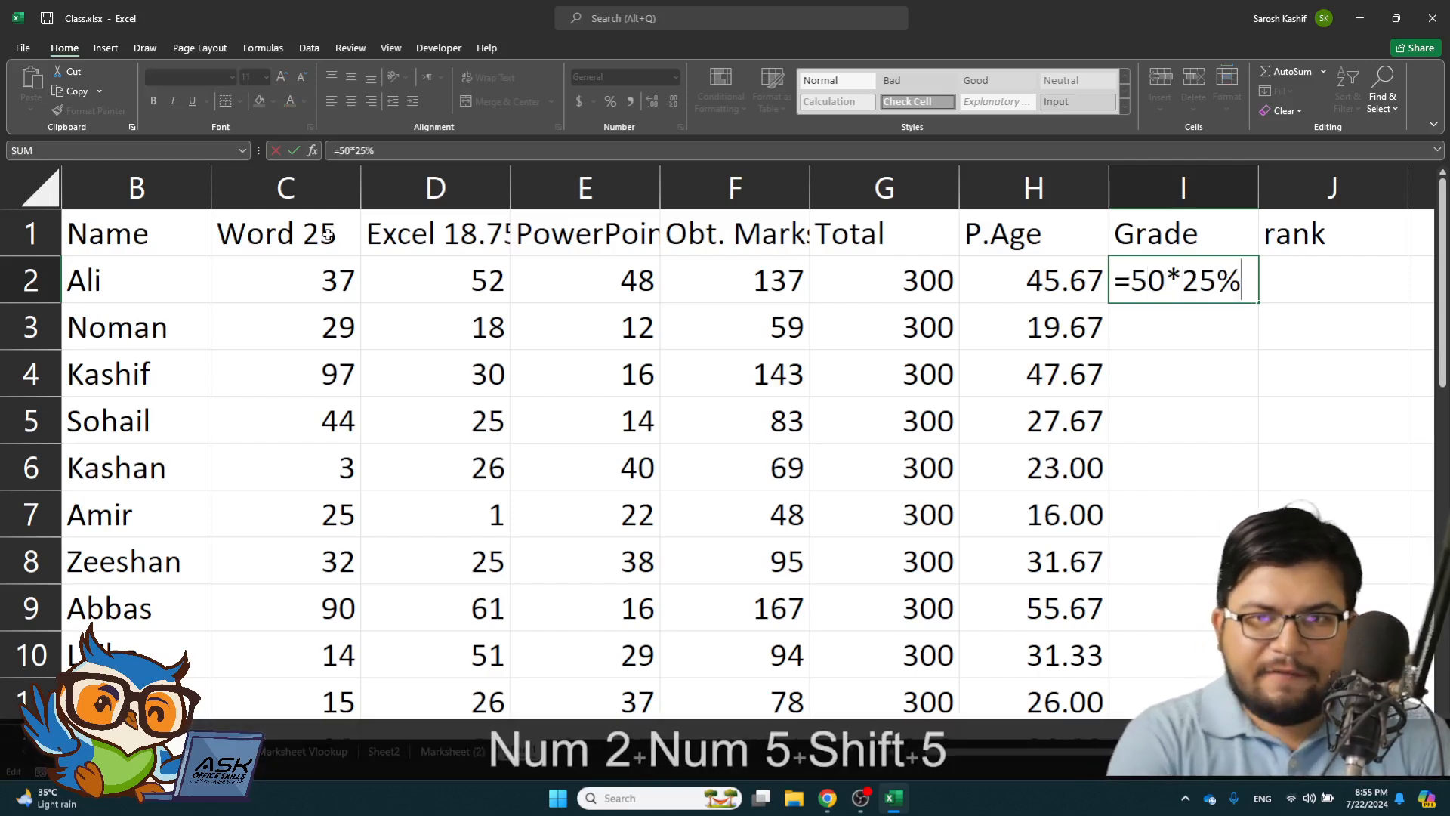
pyautogui.write('555555')
pyautogui.press('Return')
pyautogui.press('Return')
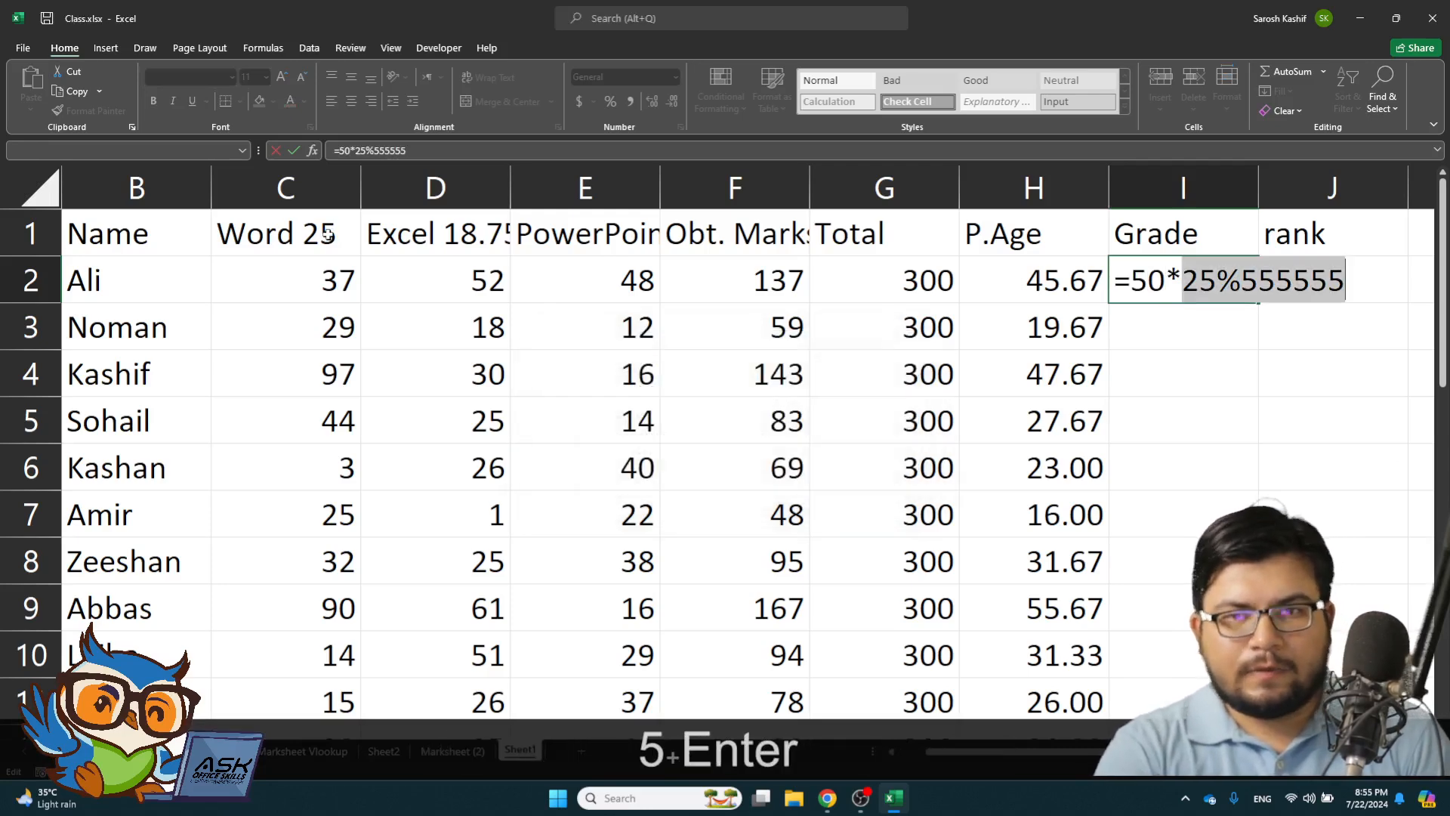
pyautogui.press('Right')
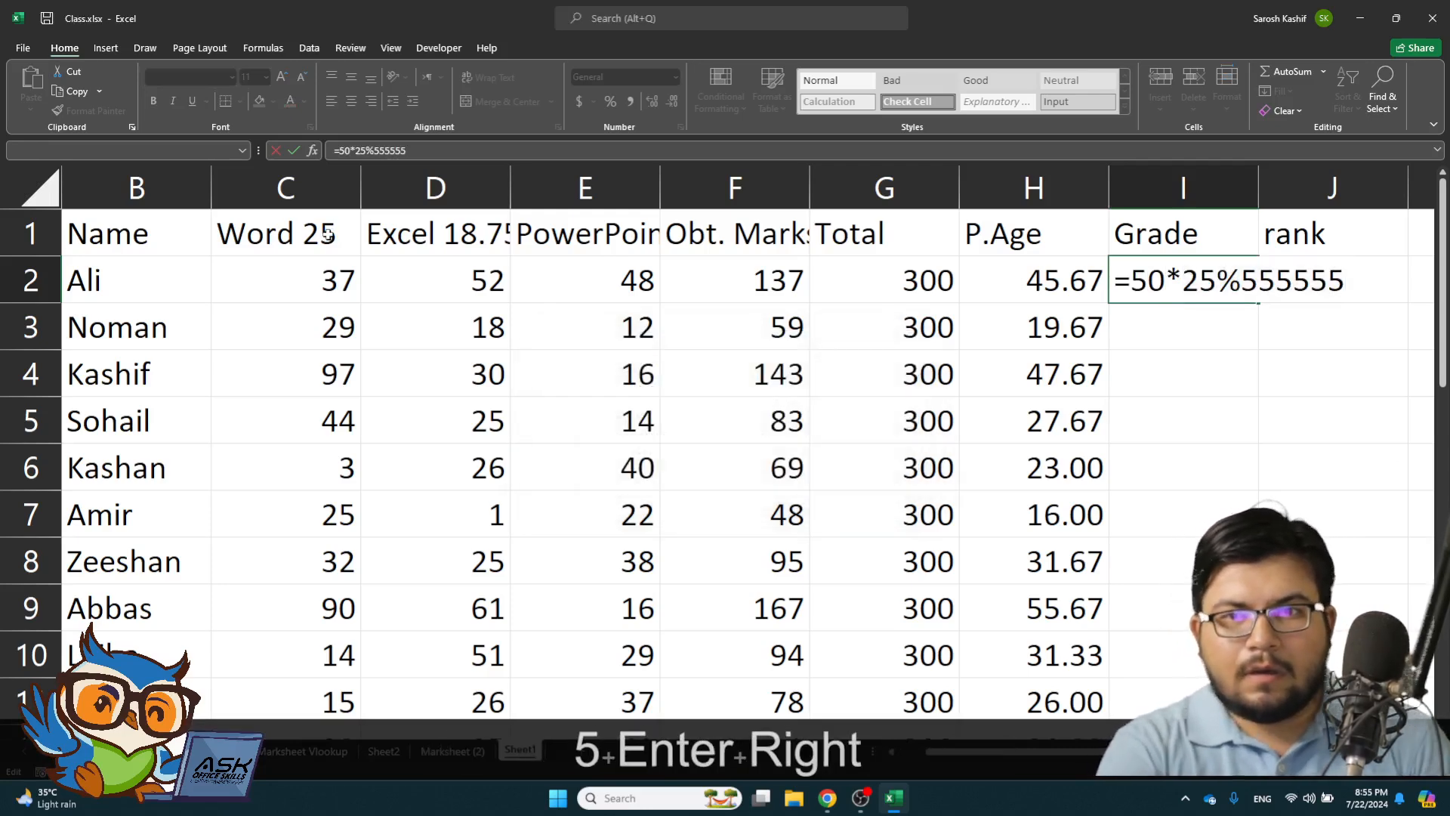
pyautogui.press('BackSpace')
pyautogui.press('BackSpace')
pyautogui.press('BackSpace')
pyautogui.press('BackSpace')
pyautogui.press('BackSpace')
pyautogui.press('BackSpace')
pyautogui.press('Return')
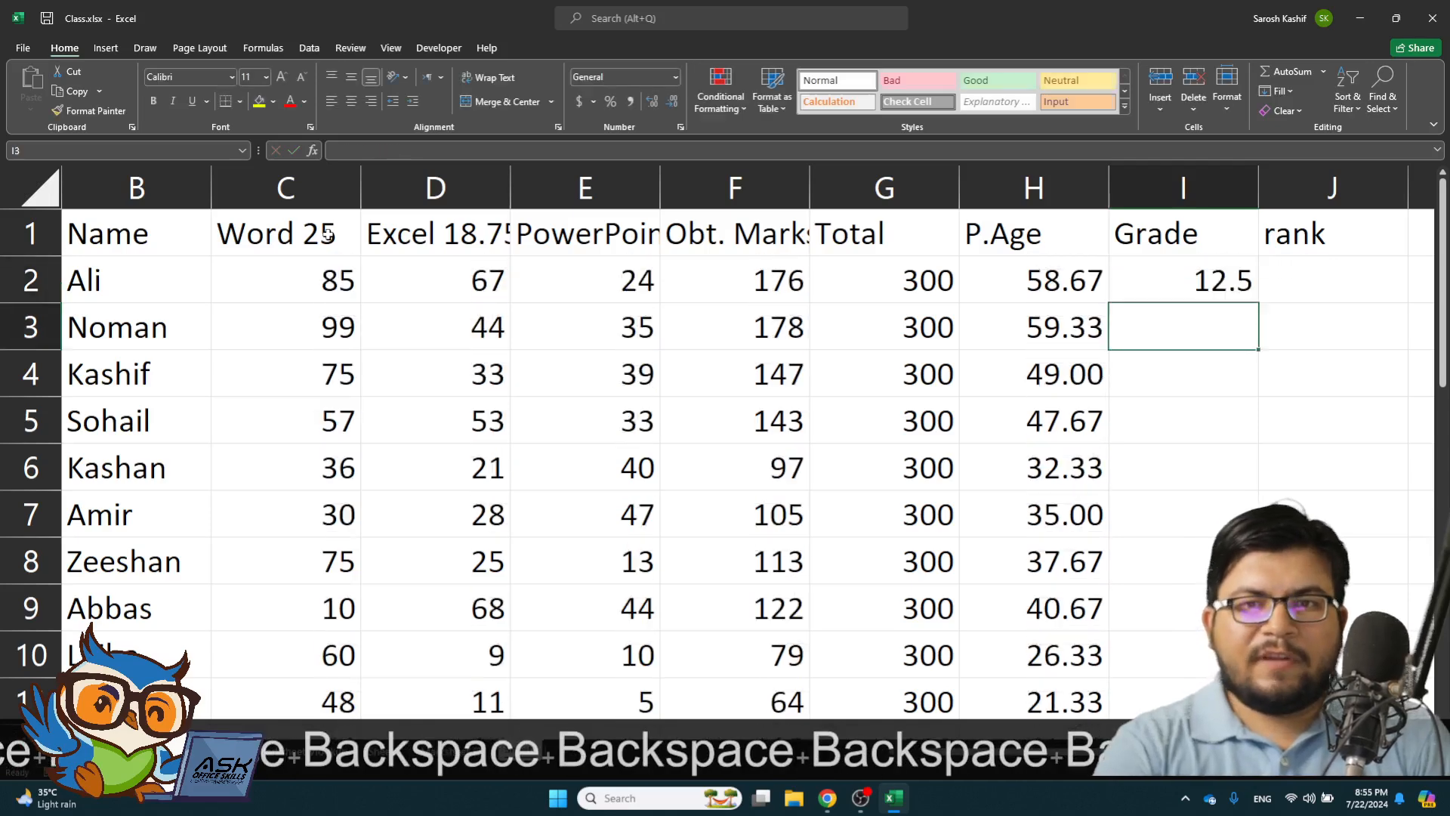
# - Add 12.5 to the PowerPoint column header in E1 so it reads "PowerPoint 12.5"
pyautogui.press('Up')
pyautogui.press('Left')
pyautogui.press('Left')
pyautogui.press('Left')
pyautogui.press('Left')
pyautogui.press('Up')
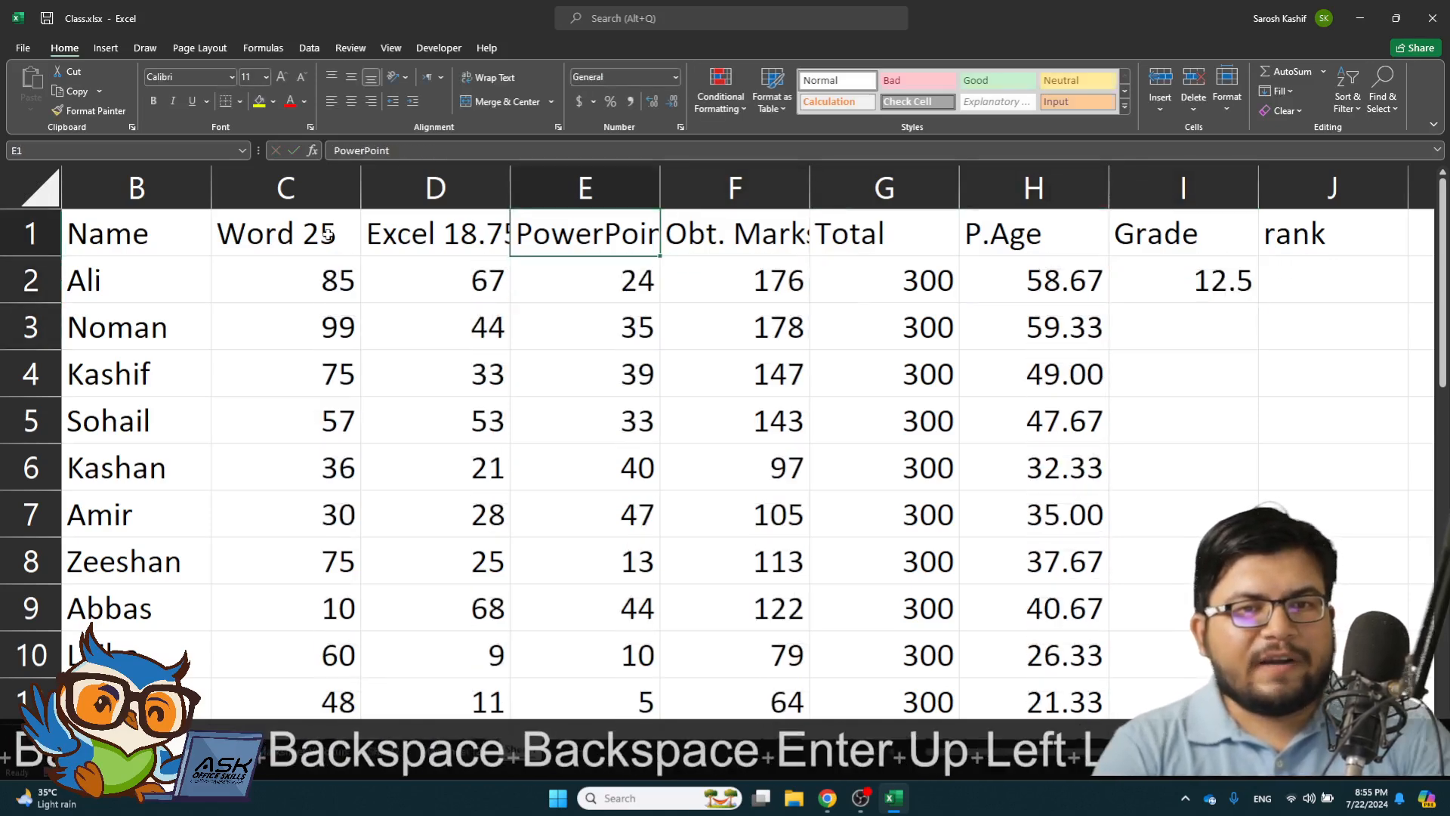
pyautogui.press('F2')
pyautogui.write('12')
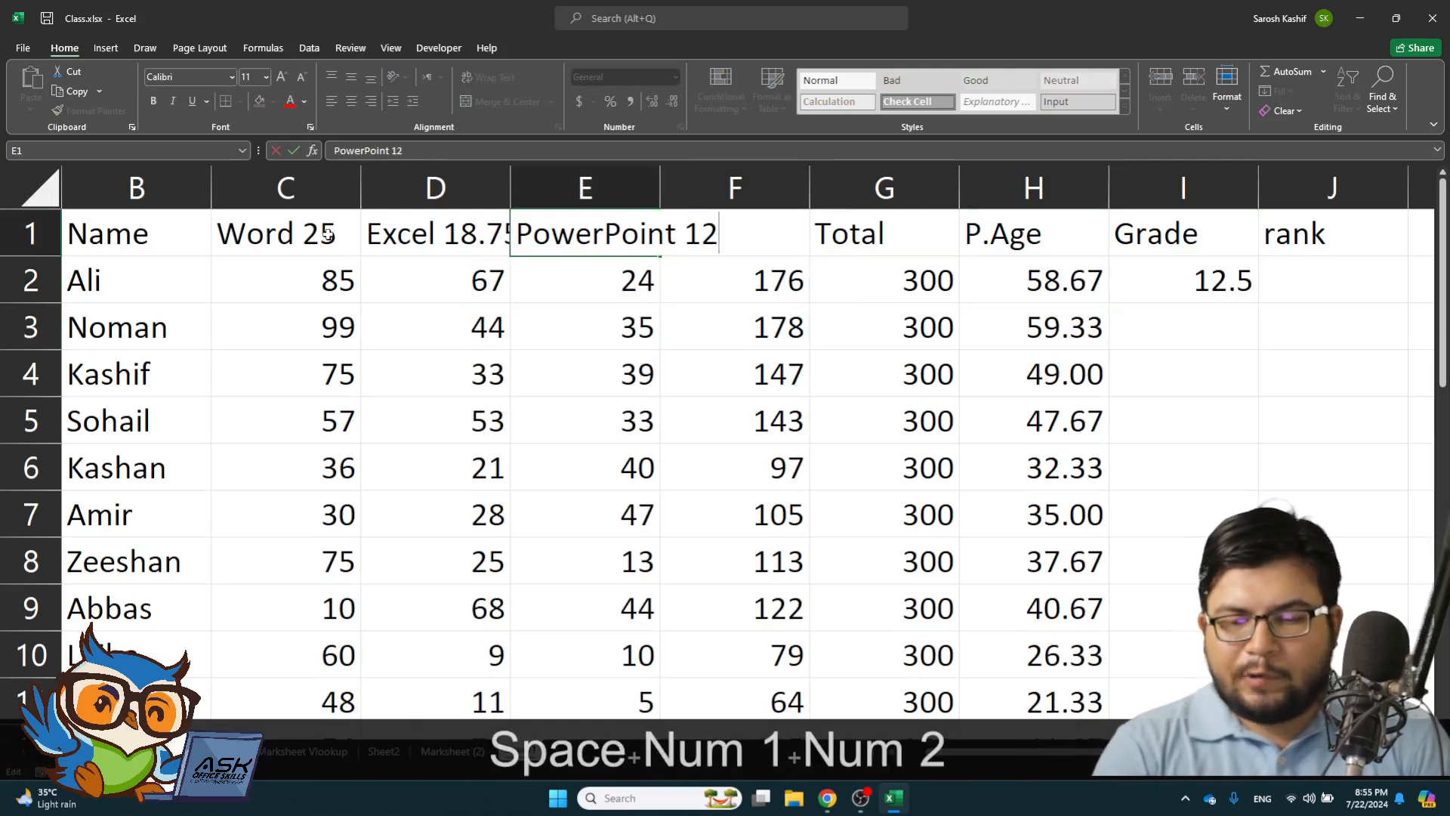
pyautogui.write('.5')
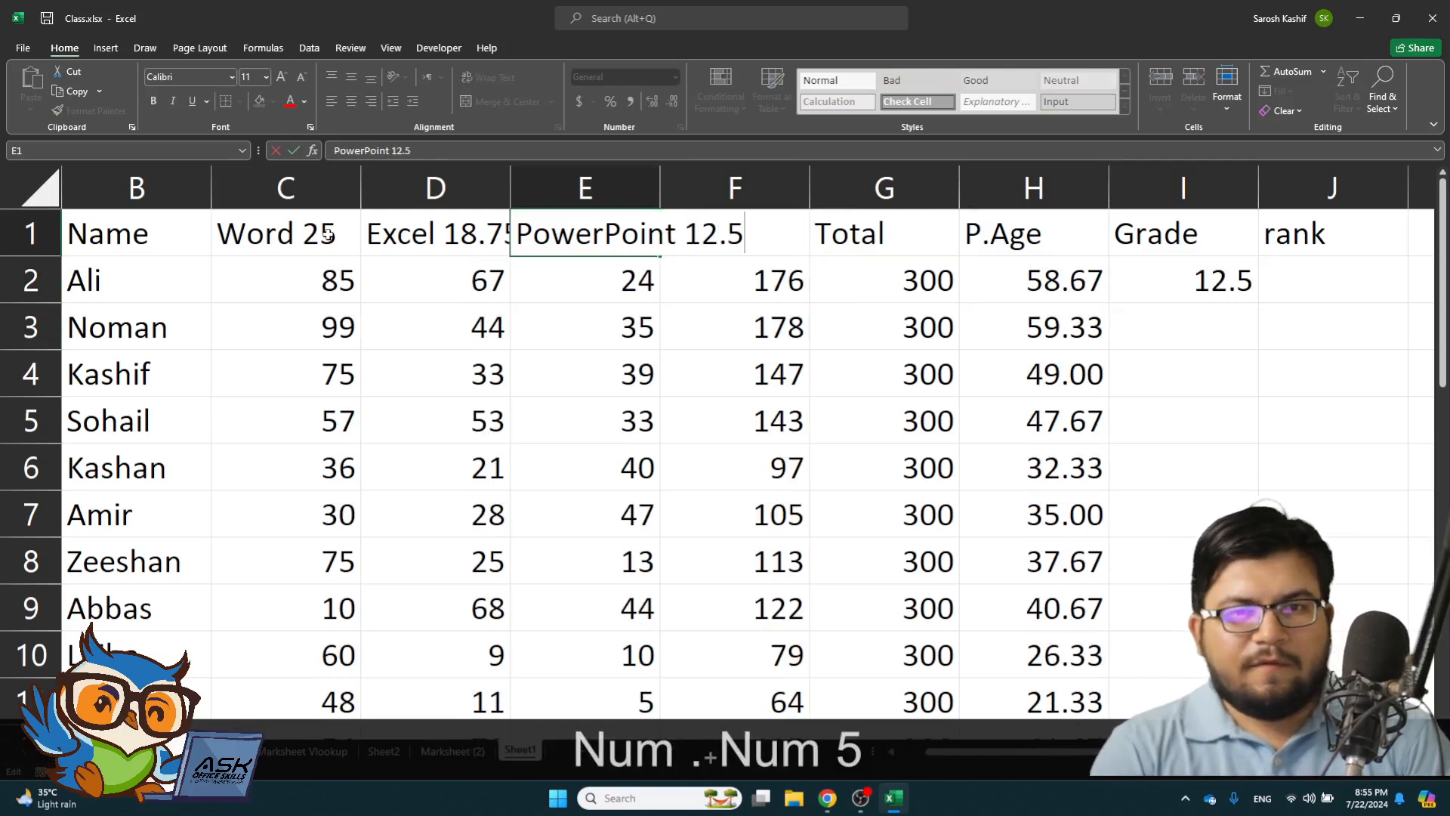
pyautogui.press('Return')
pyautogui.press('Up')
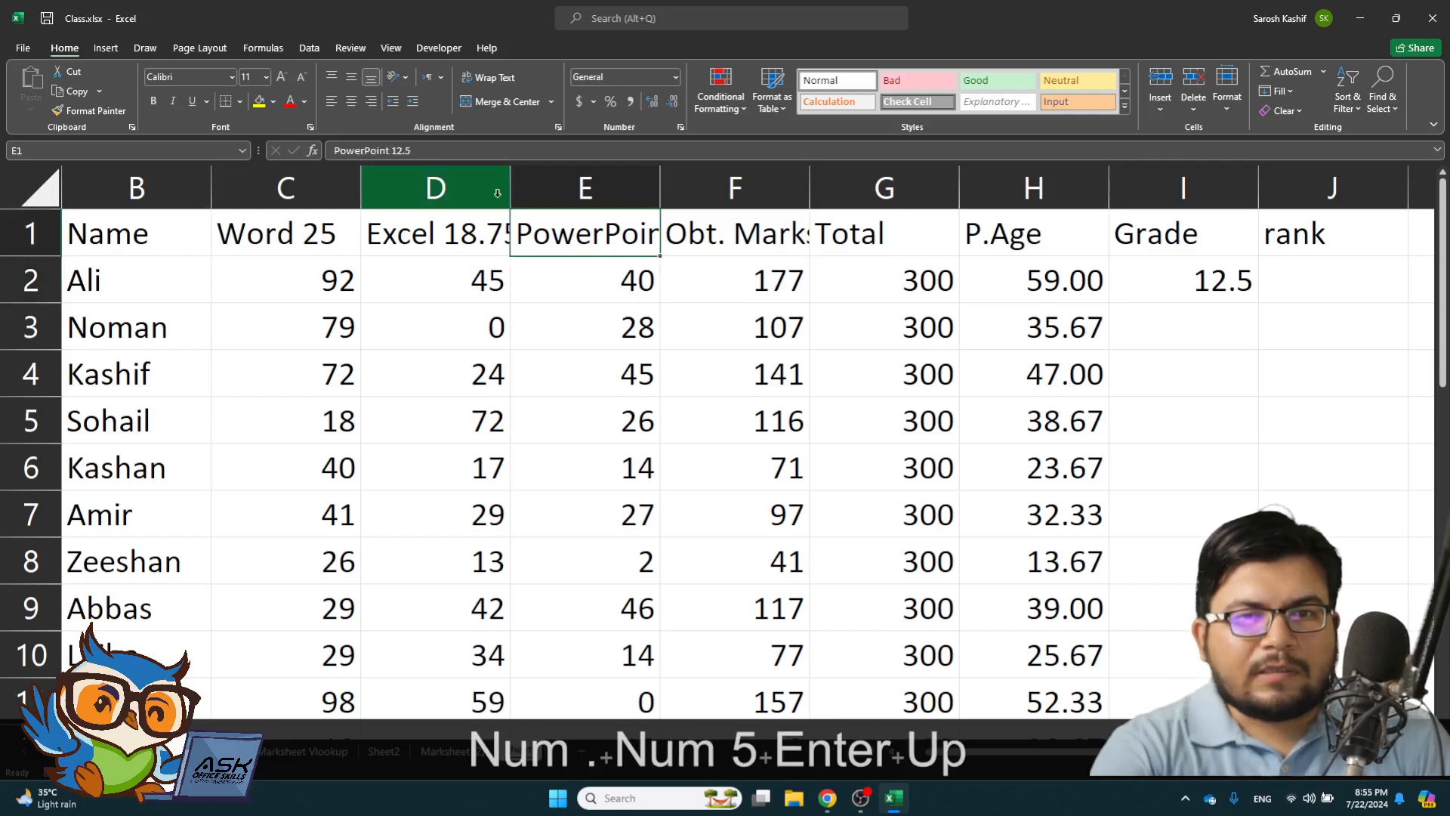
# - Widen columns E and D to fit their headers, and clear the scratch calculation from I2
pyautogui.moveTo(662, 194); pyautogui.dragTo(755, 194)
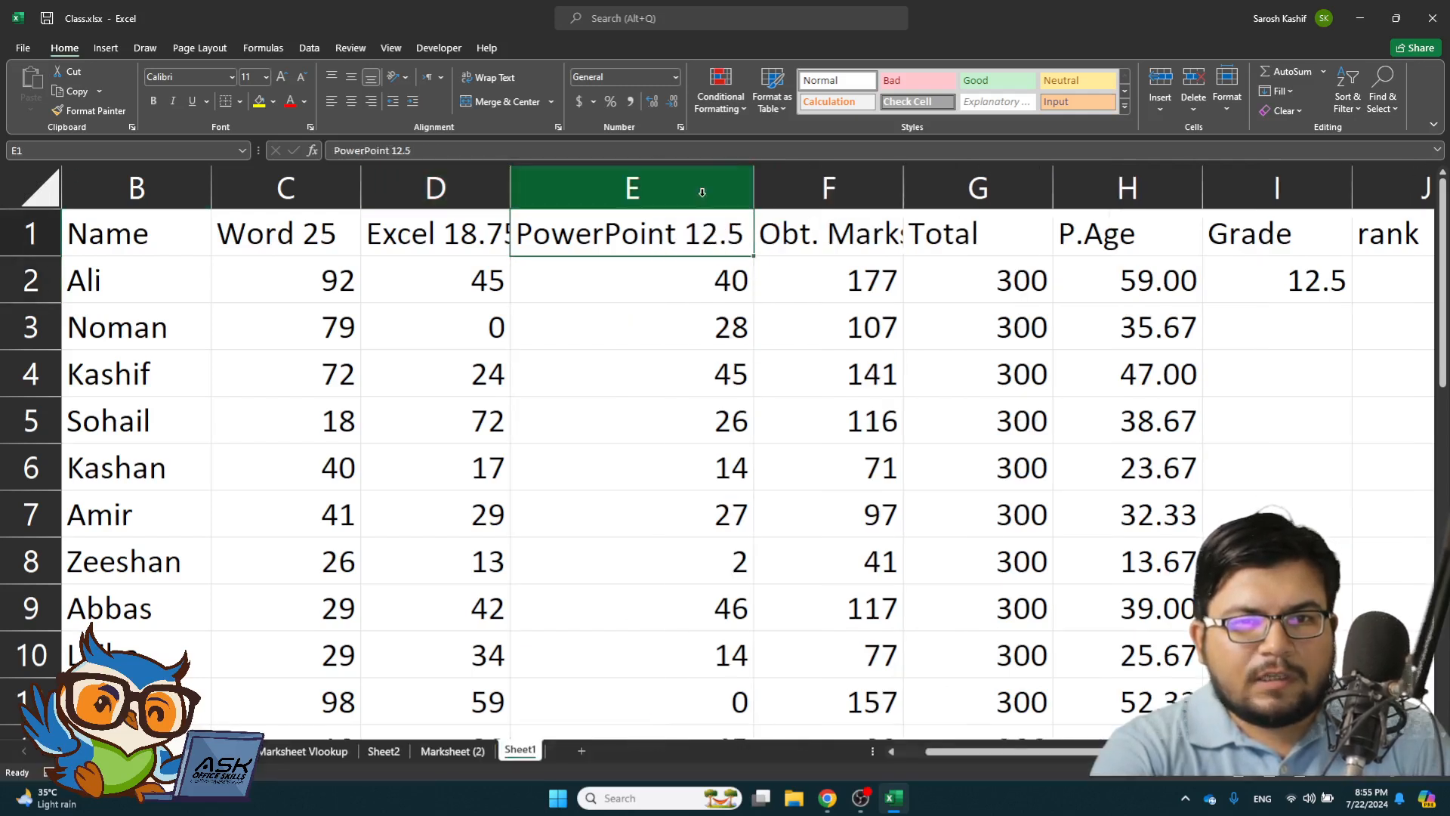
pyautogui.moveTo(511, 186); pyautogui.dragTo(529, 186)
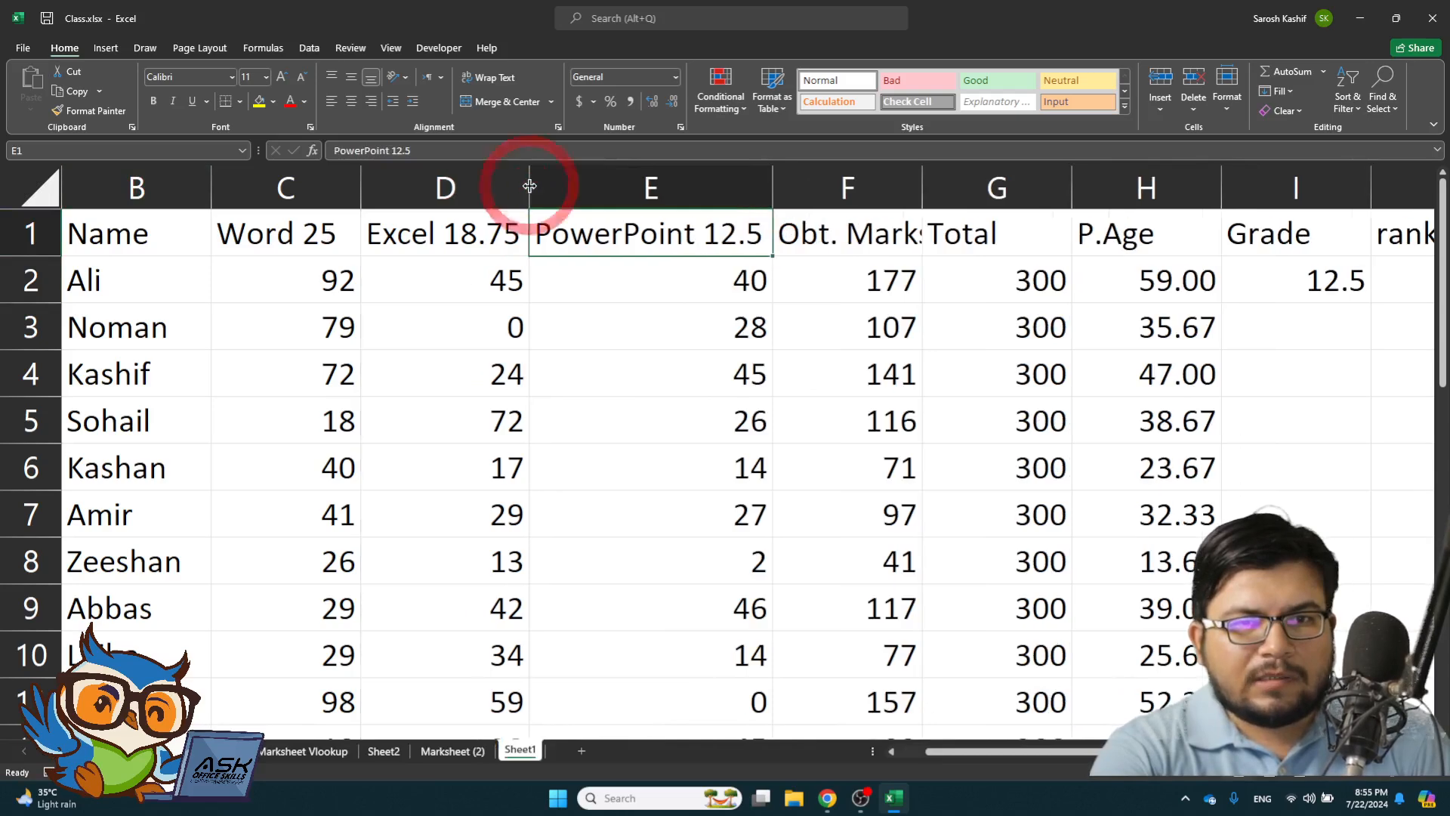
pyautogui.click(1260, 278)
pyautogui.press('Delete')
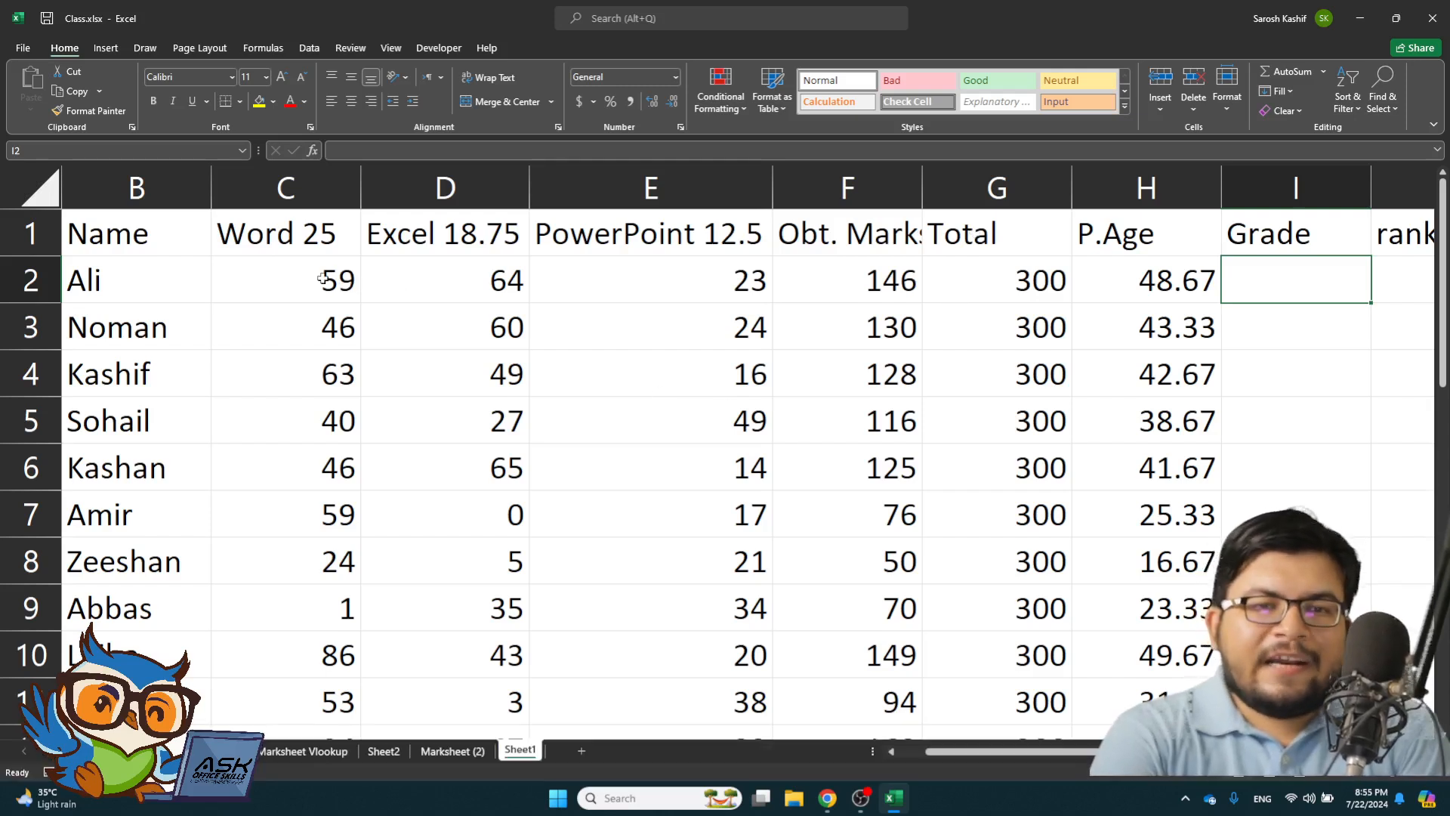
# - Copy the random subject marks in C2:E12 and paste them as values only starting at C24
pyautogui.moveTo(322, 278); pyautogui.dragTo(687, 657)
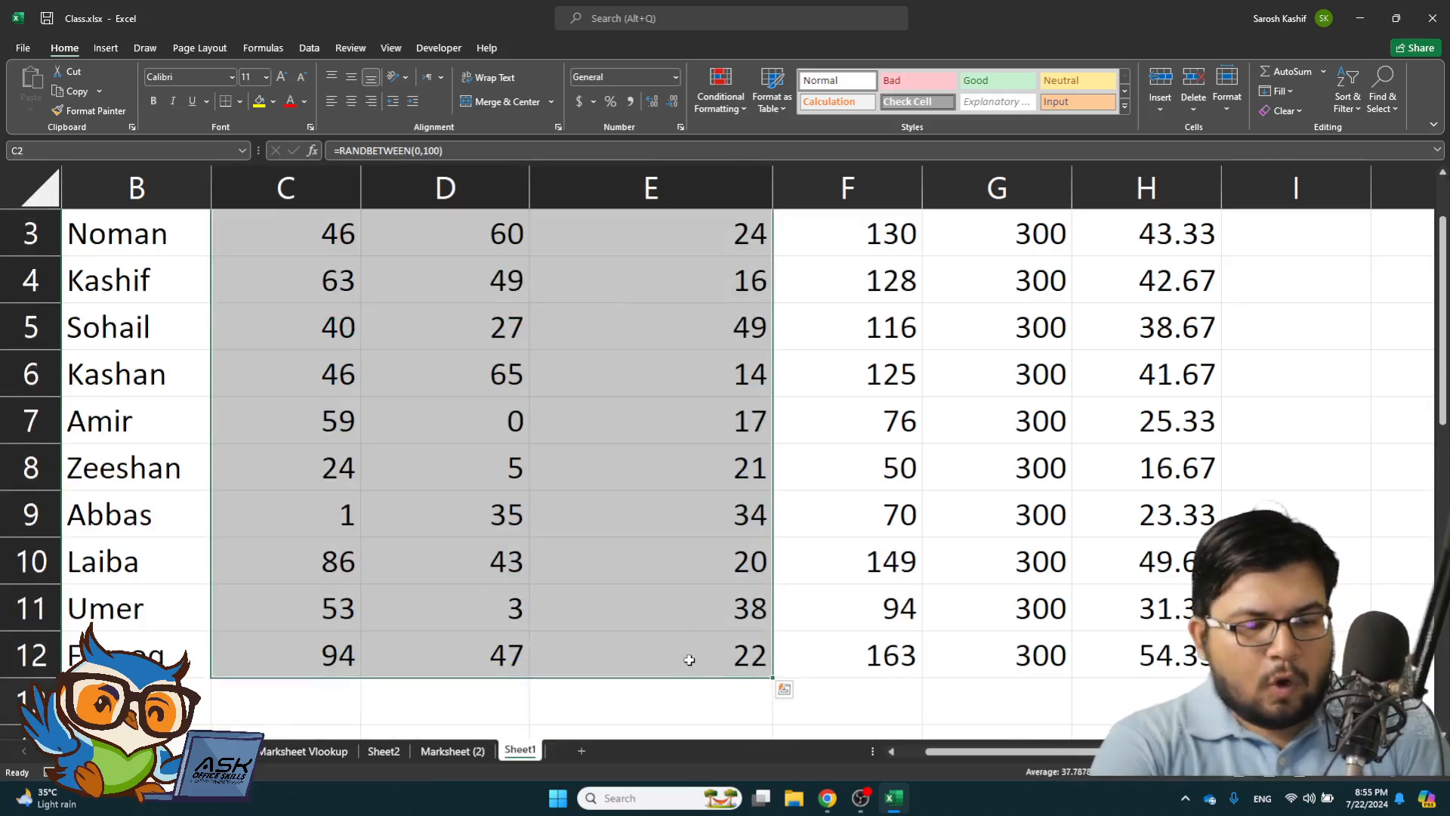
pyautogui.hotkey('ctrl', 'c')
pyautogui.scroll(-1, 609, 528)
pyautogui.scroll(-6, 609, 529)
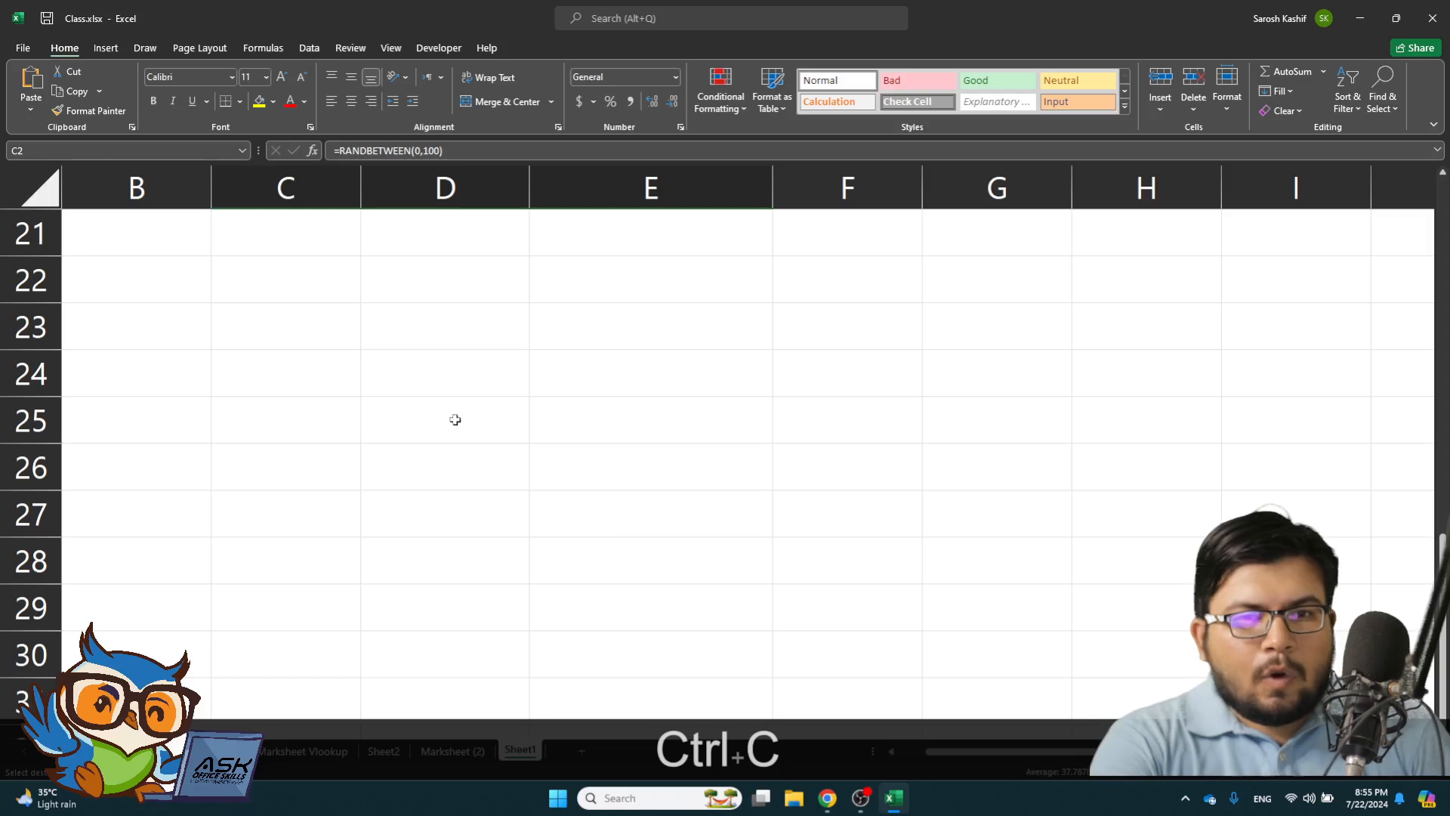
pyautogui.click(278, 355)
pyautogui.click(30, 109)
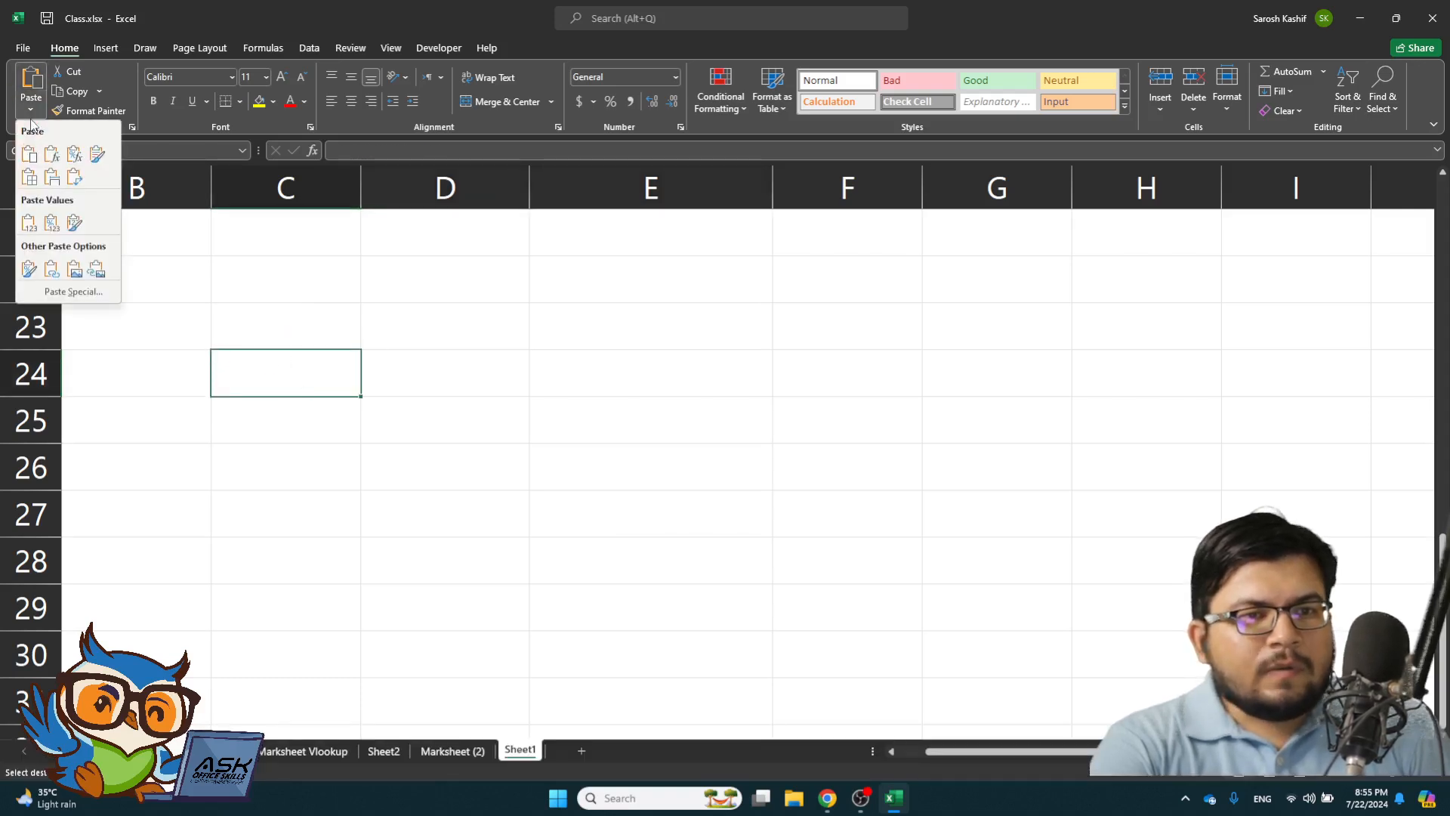
pyautogui.click(28, 223)
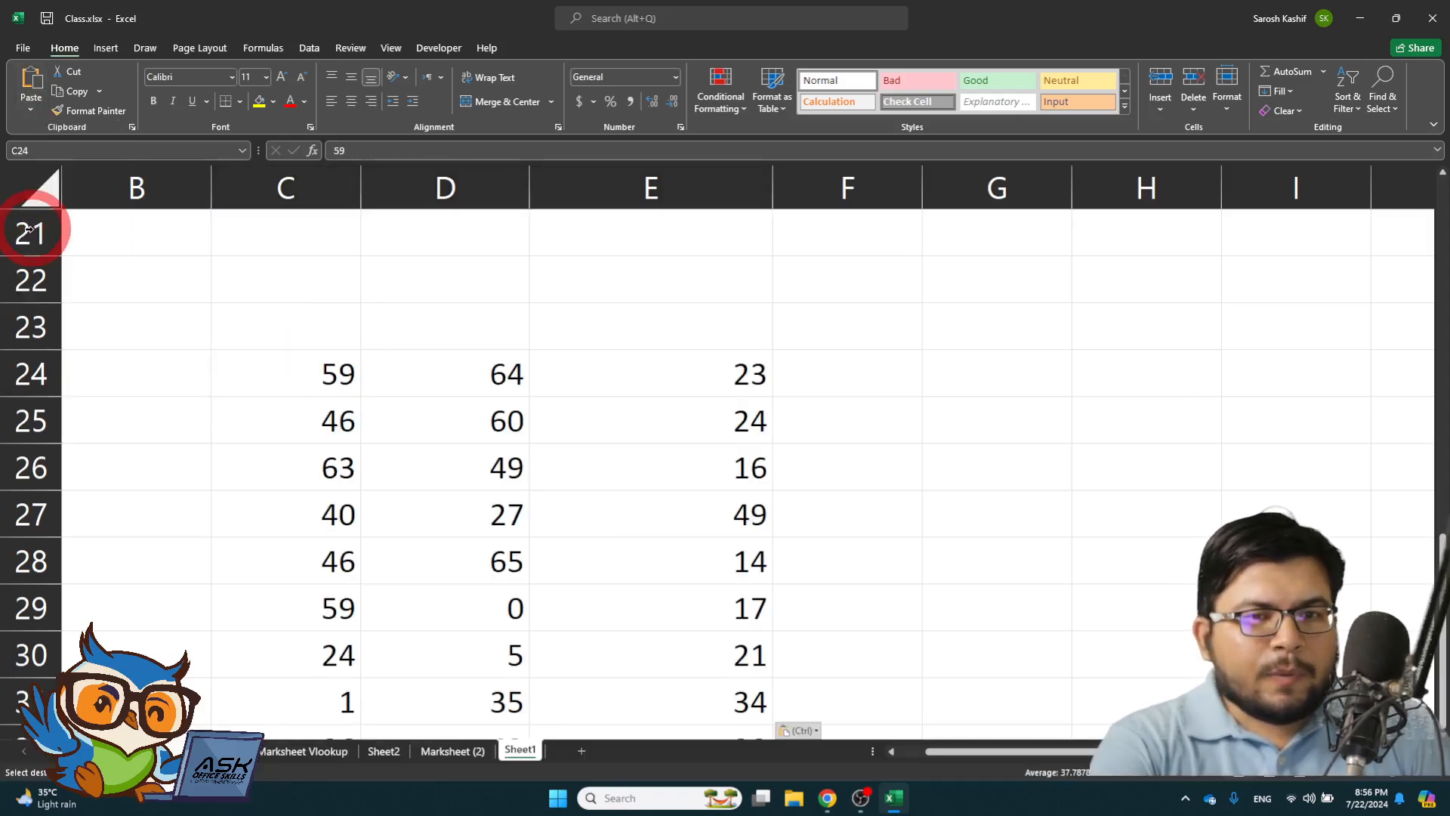
# - Copy the static marks from C24:E34 back over the RANDBETWEEN formulas starting at C2
pyautogui.hotkey('ctrl', 'c')
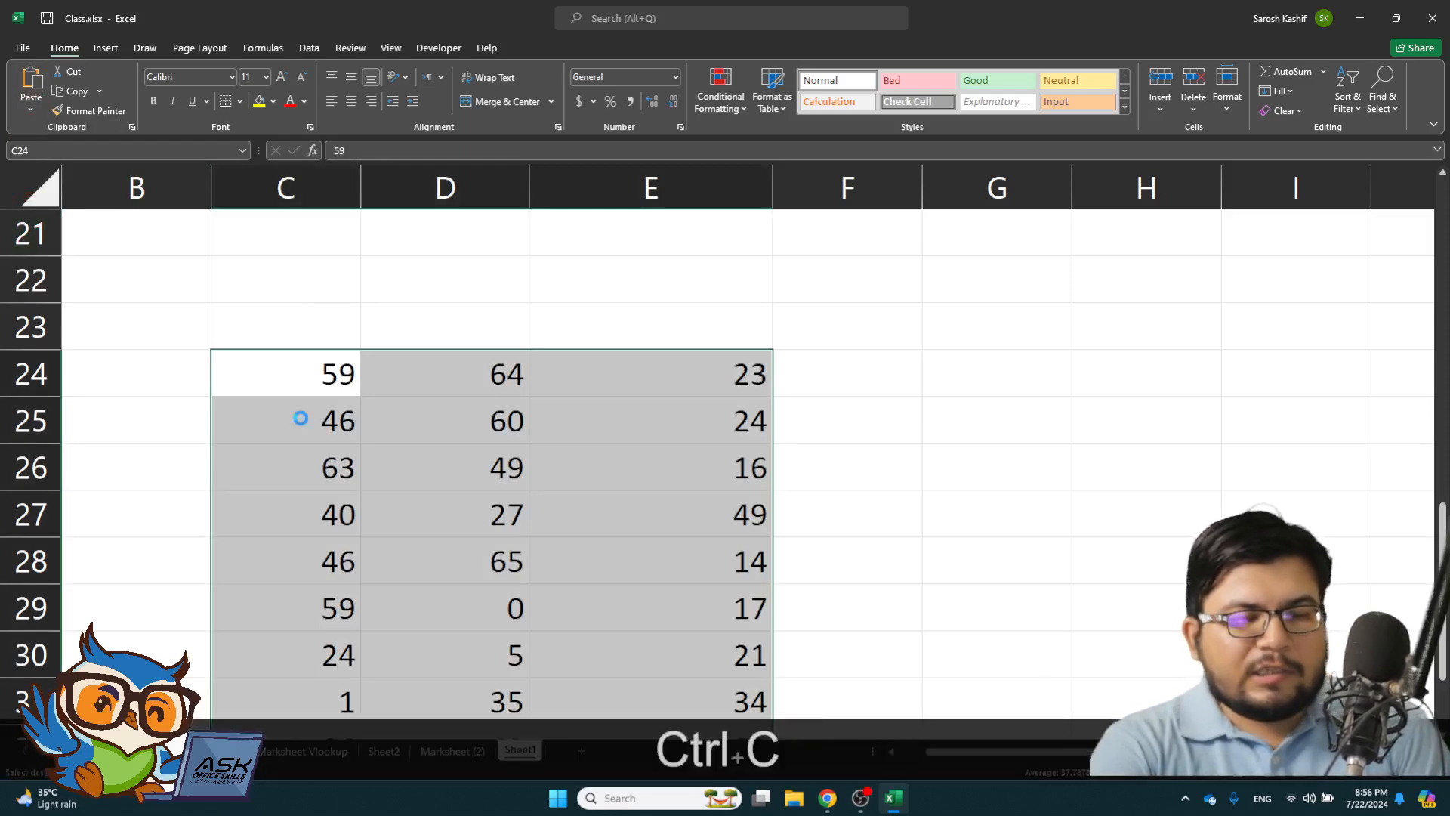
pyautogui.scroll(7, 364, 423)
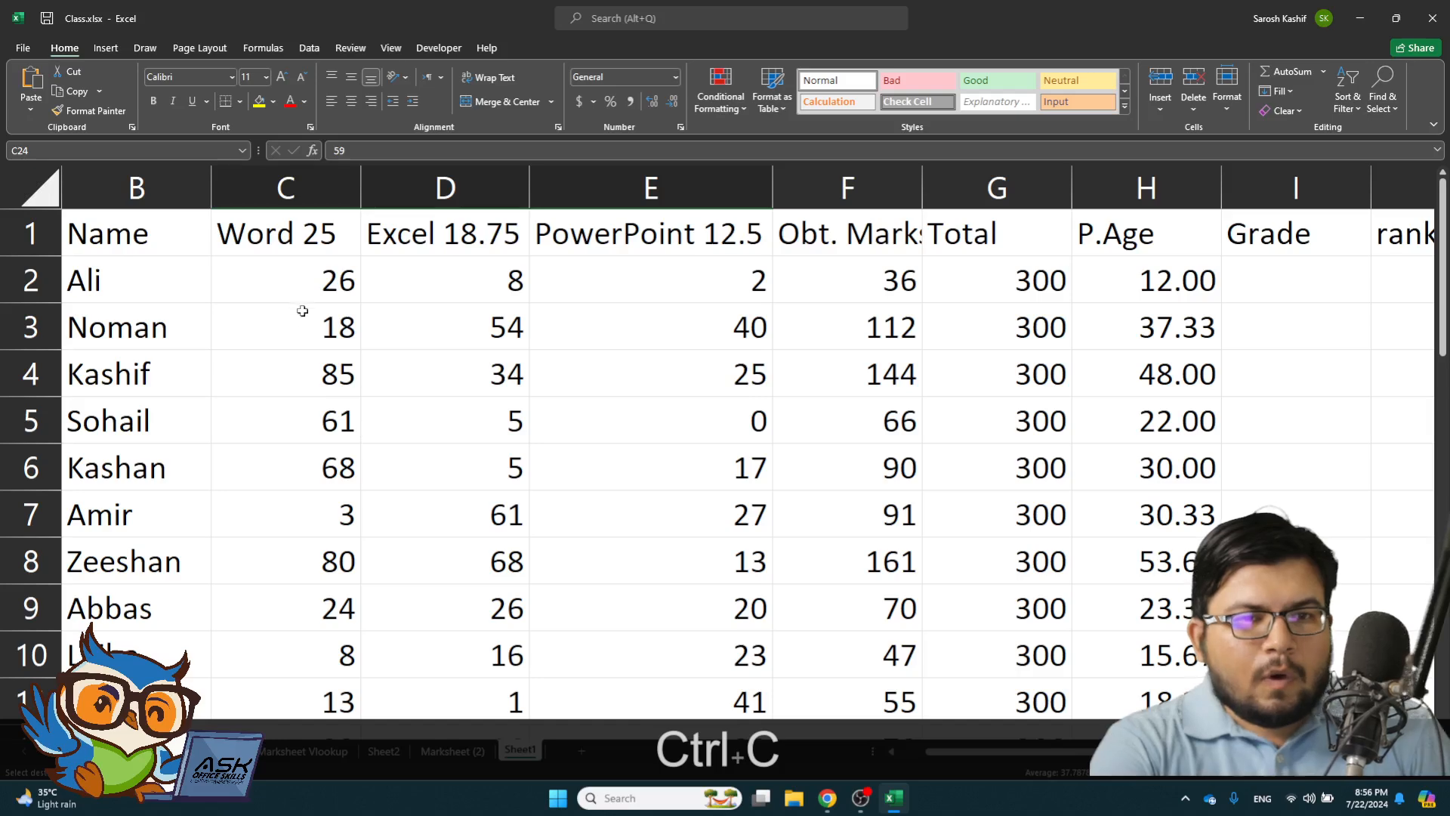
pyautogui.click(302, 287)
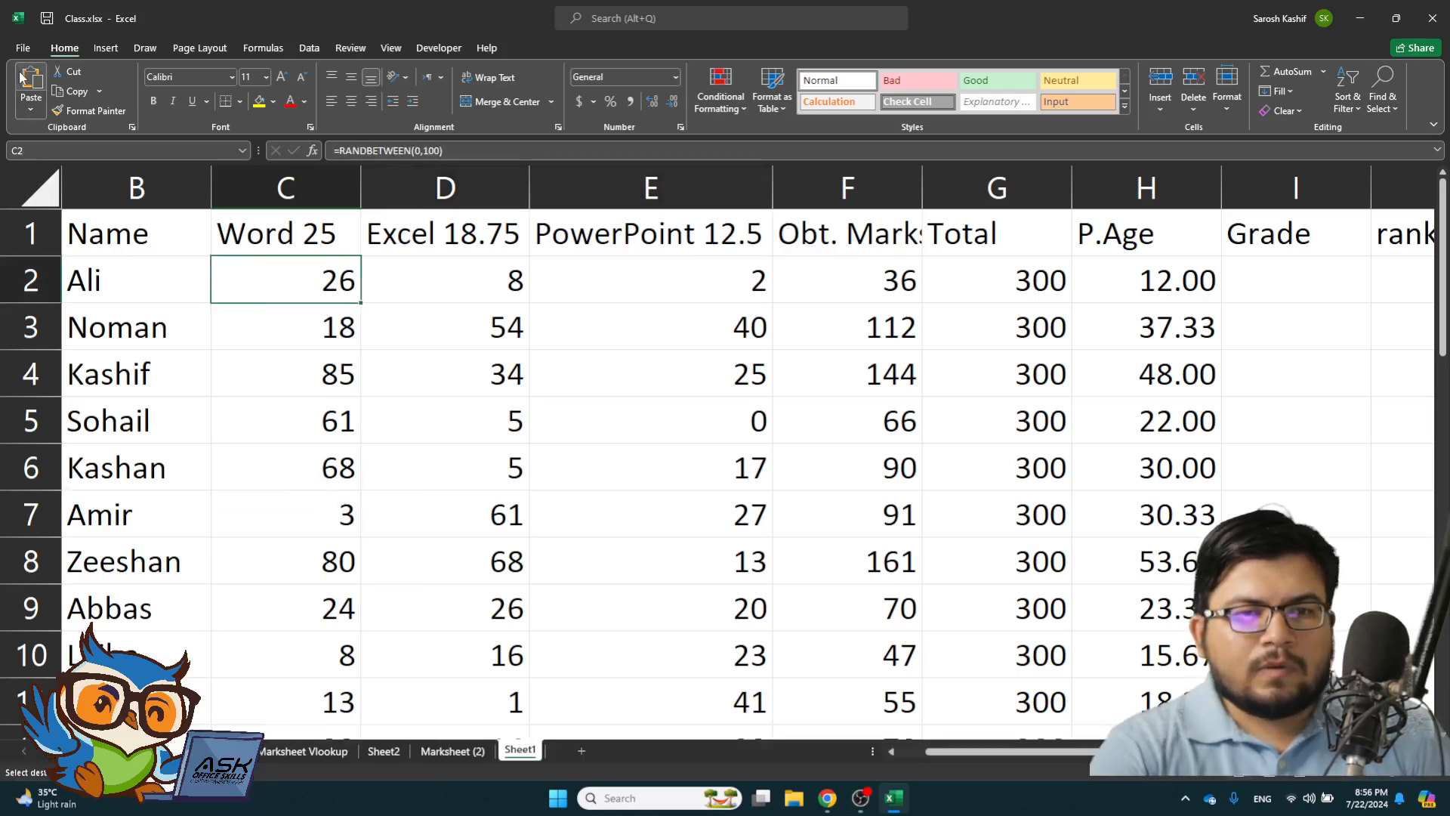
pyautogui.press('Return')
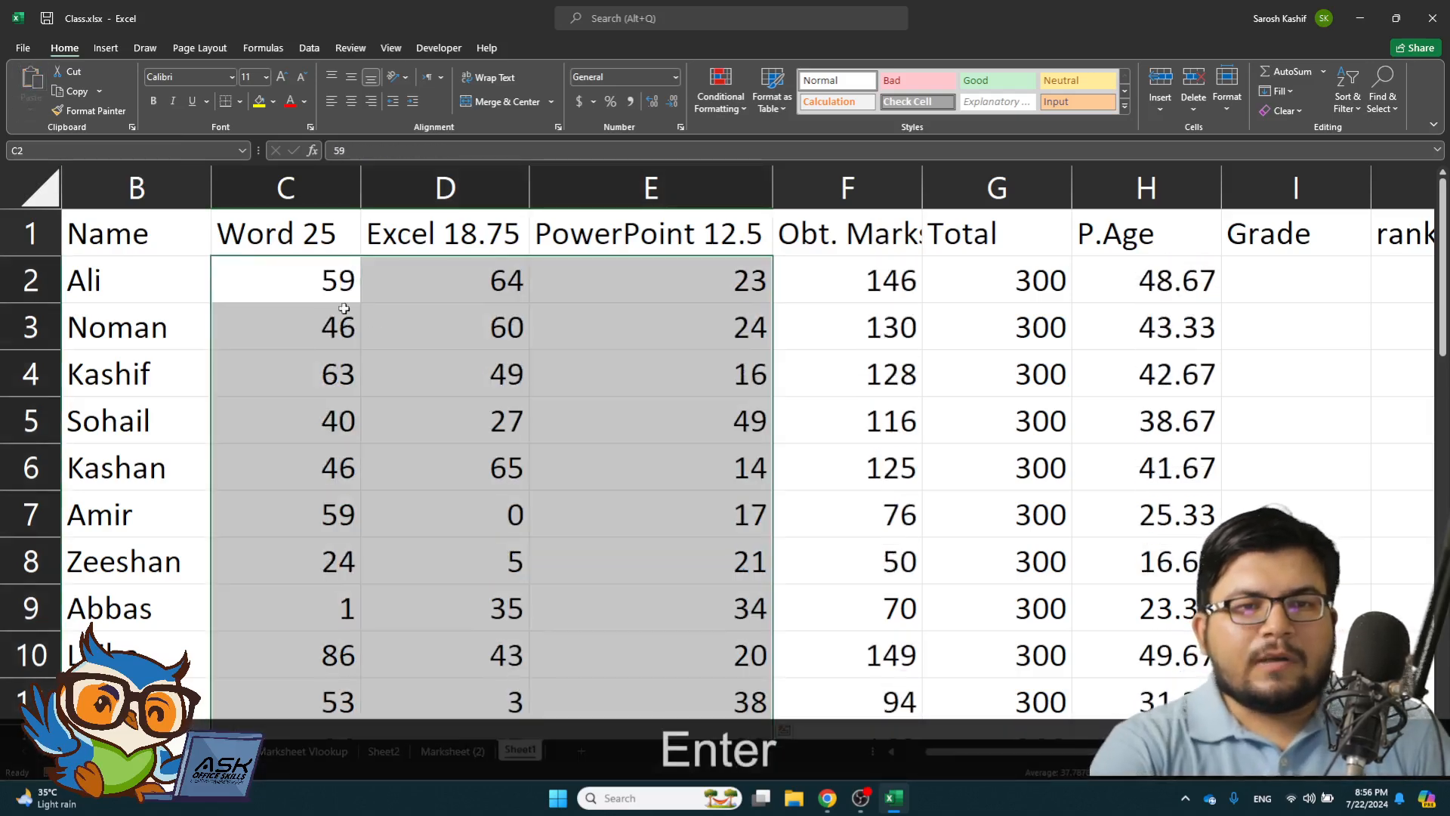
# - Check in the Word column, at C2 and C5, that the marks are plain numbers instead of formulas
pyautogui.click(321, 284)
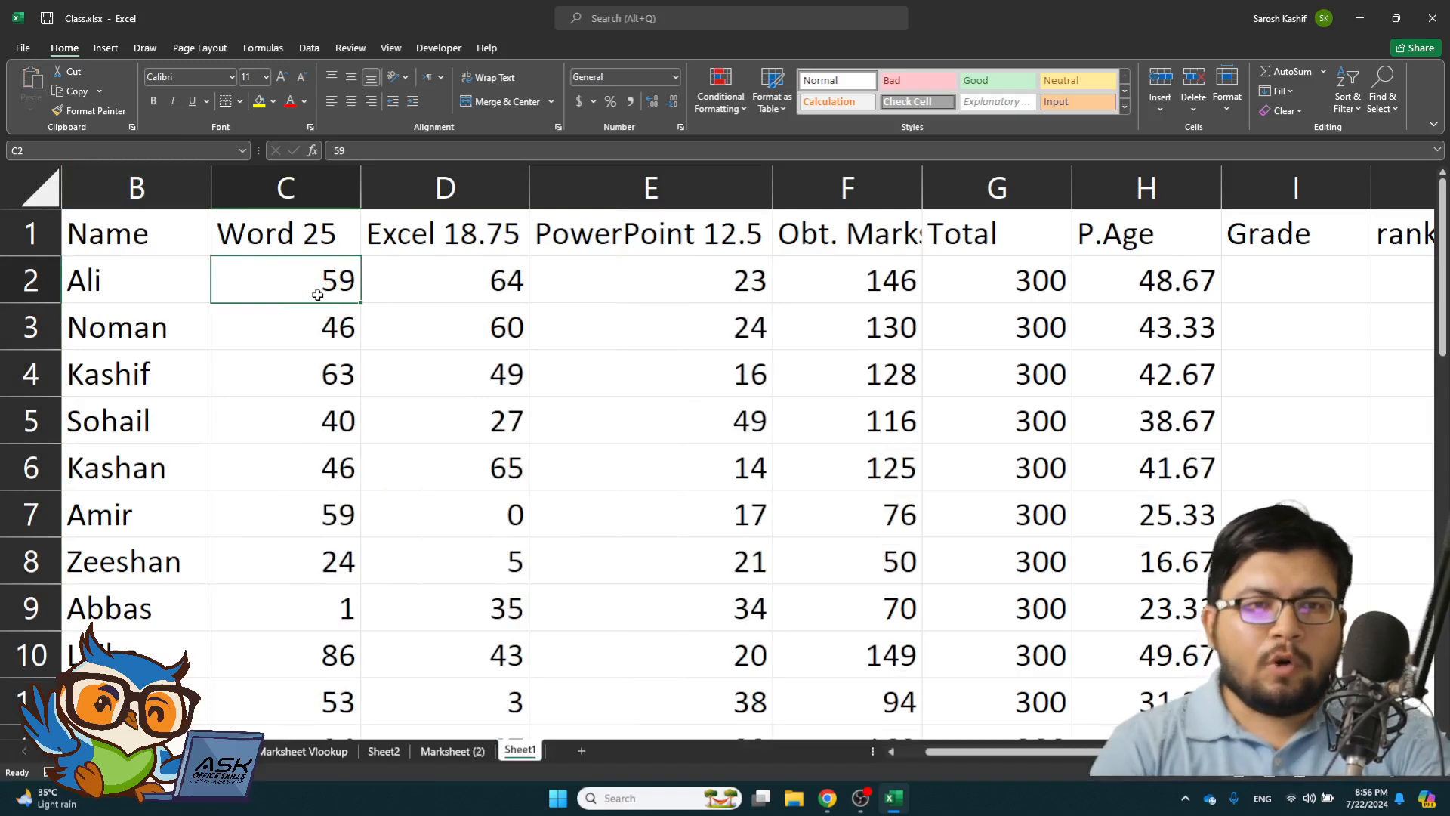
pyautogui.press('F2')
pyautogui.press('Return')
pyautogui.press('Return')
pyautogui.press('Return')
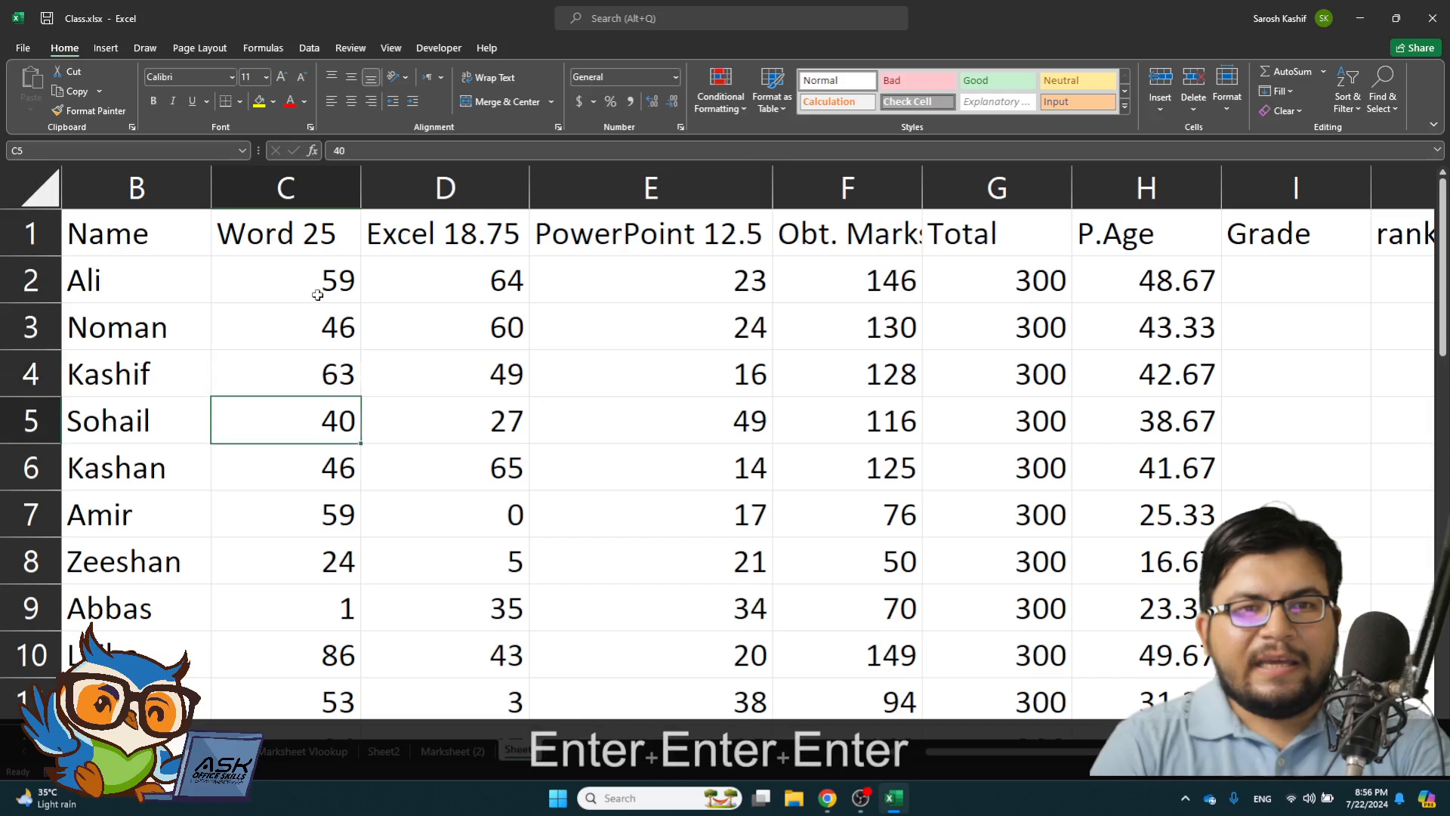
pyautogui.doubleClick(326, 420)
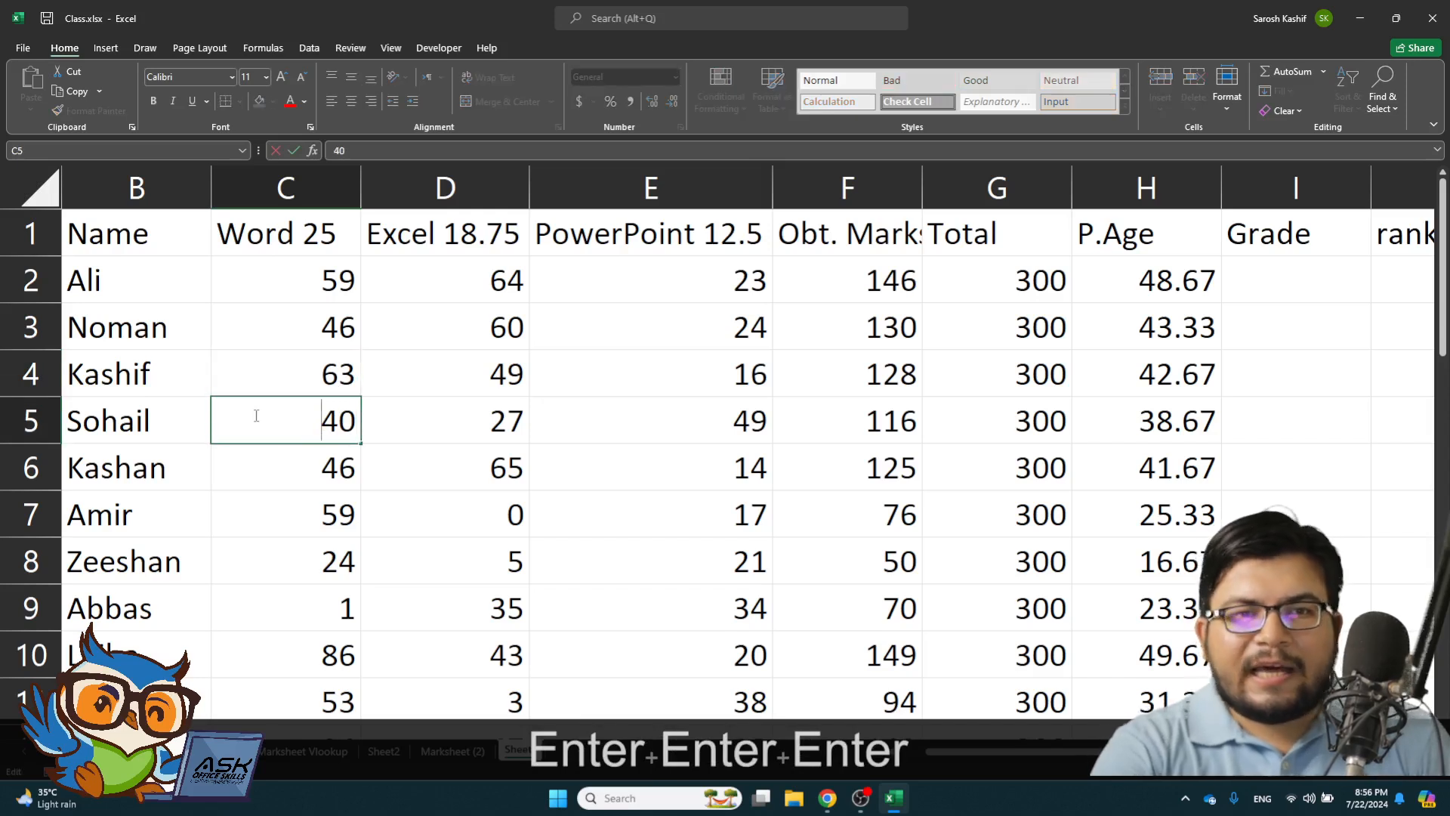
pyautogui.doubleClick(353, 422)
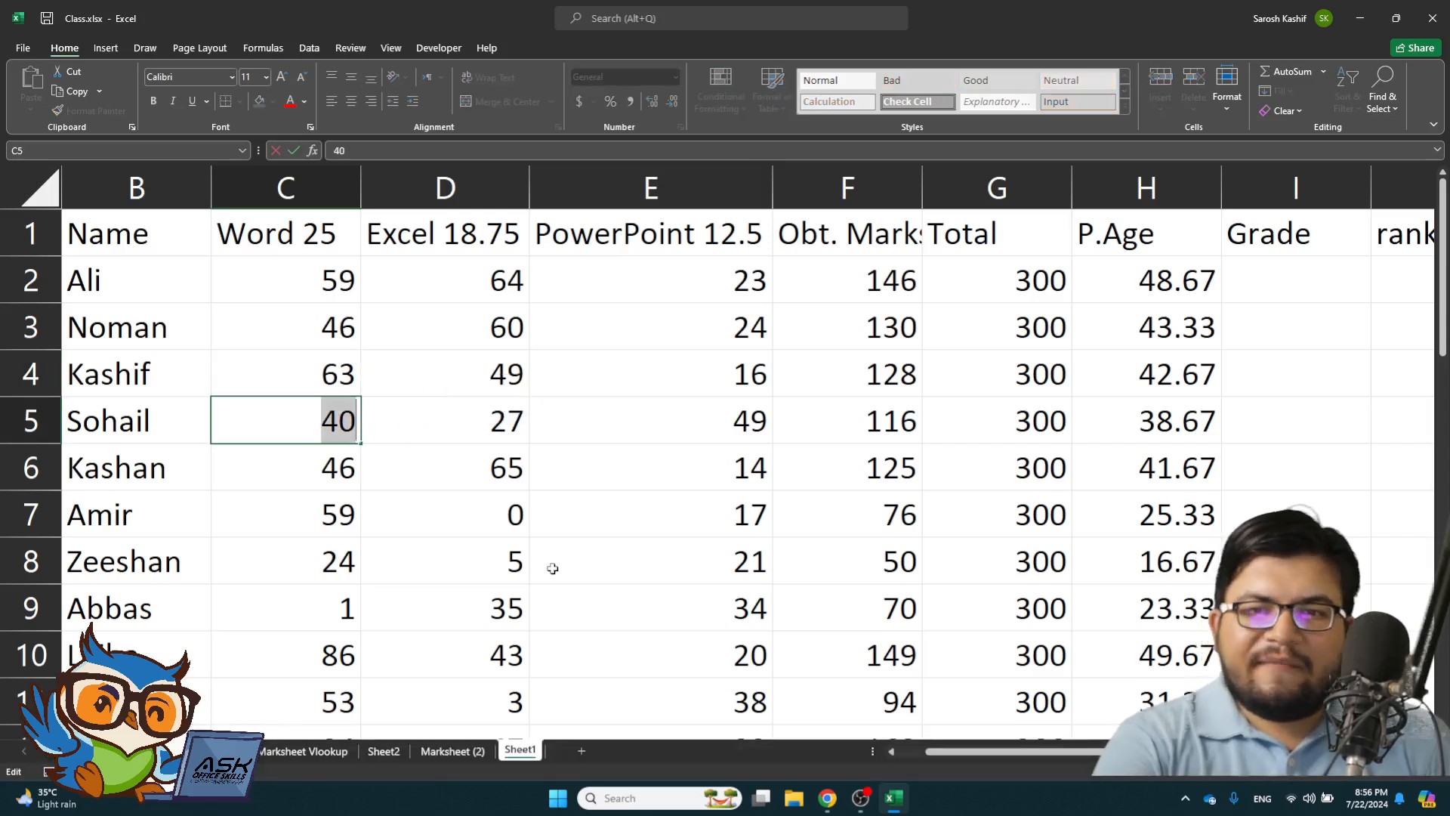
pyautogui.press('Return')
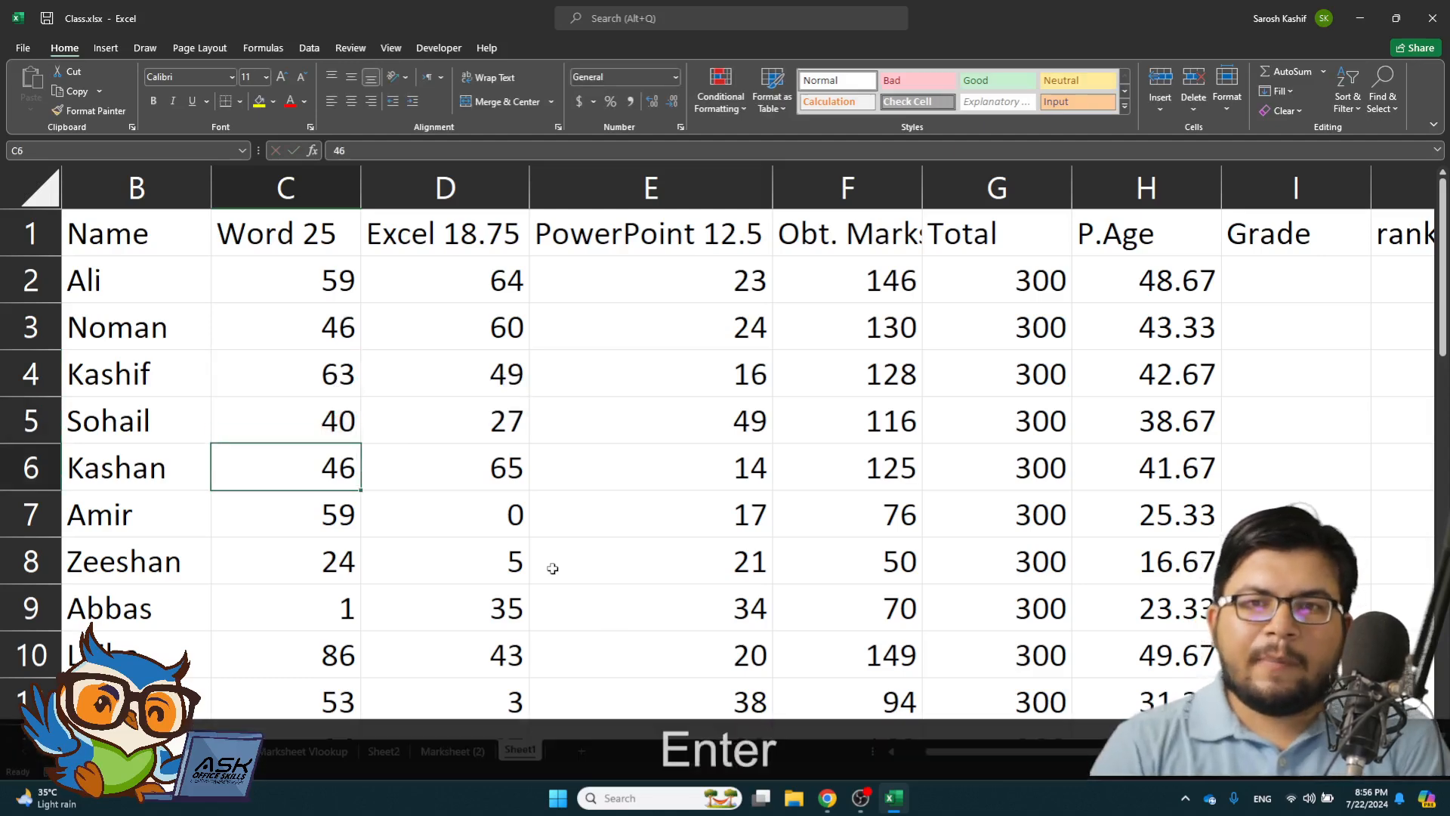
# - Delete the temporary copy of the marks in C24:E34 and return to the top of the marksheet
pyautogui.press('Down')
pyautogui.press('Down')
pyautogui.press('Down')
pyautogui.press('Down')
pyautogui.press('Down')
pyautogui.press('Down')
pyautogui.press('Down')
pyautogui.press('Down')
pyautogui.press('Down')
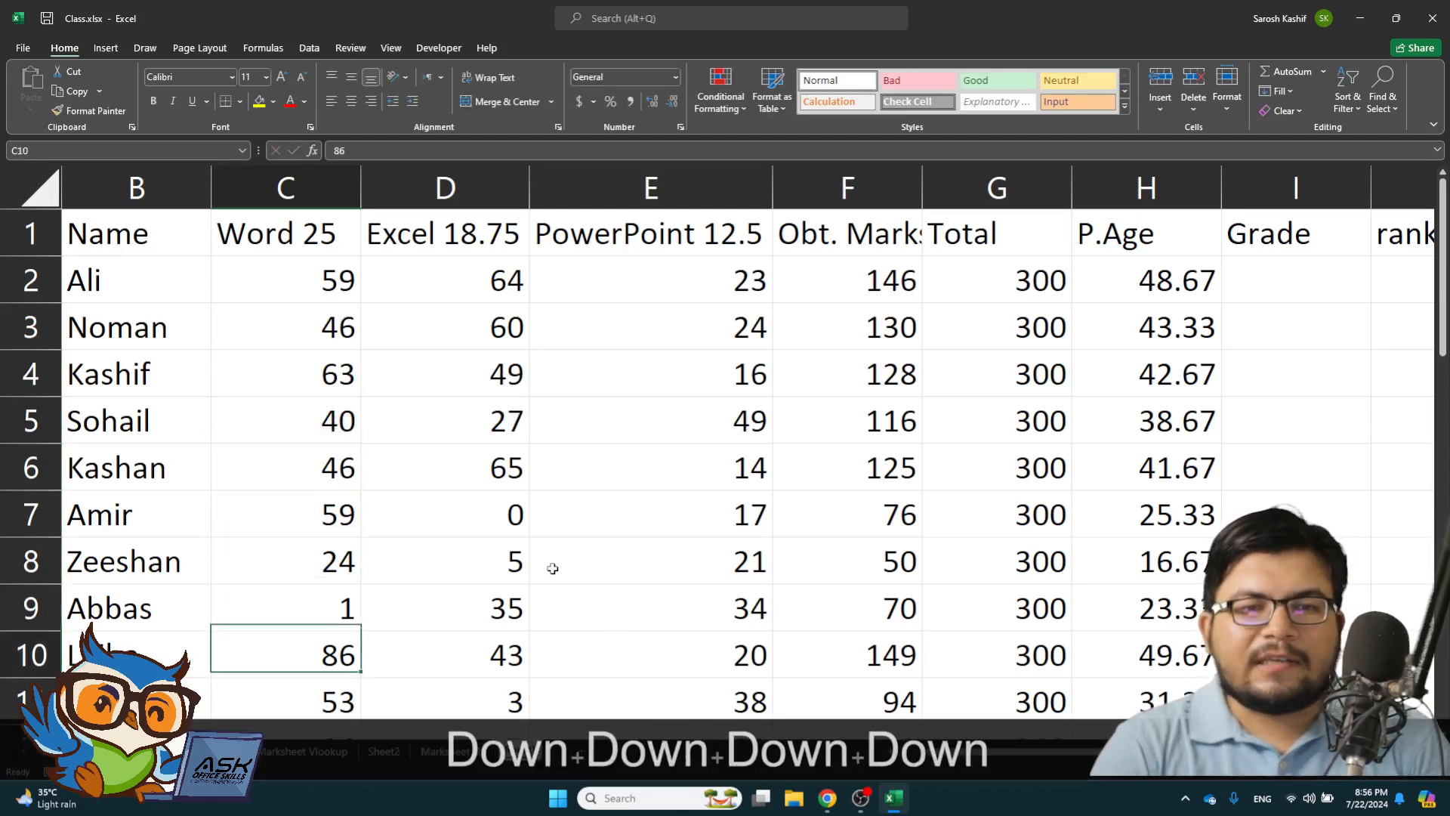
pyautogui.press('Down')
pyautogui.press('Down')
pyautogui.press('Down')
pyautogui.press('Down')
pyautogui.press('Down')
pyautogui.press('Down')
pyautogui.press('Down')
pyautogui.press('Down')
pyautogui.press('Down')
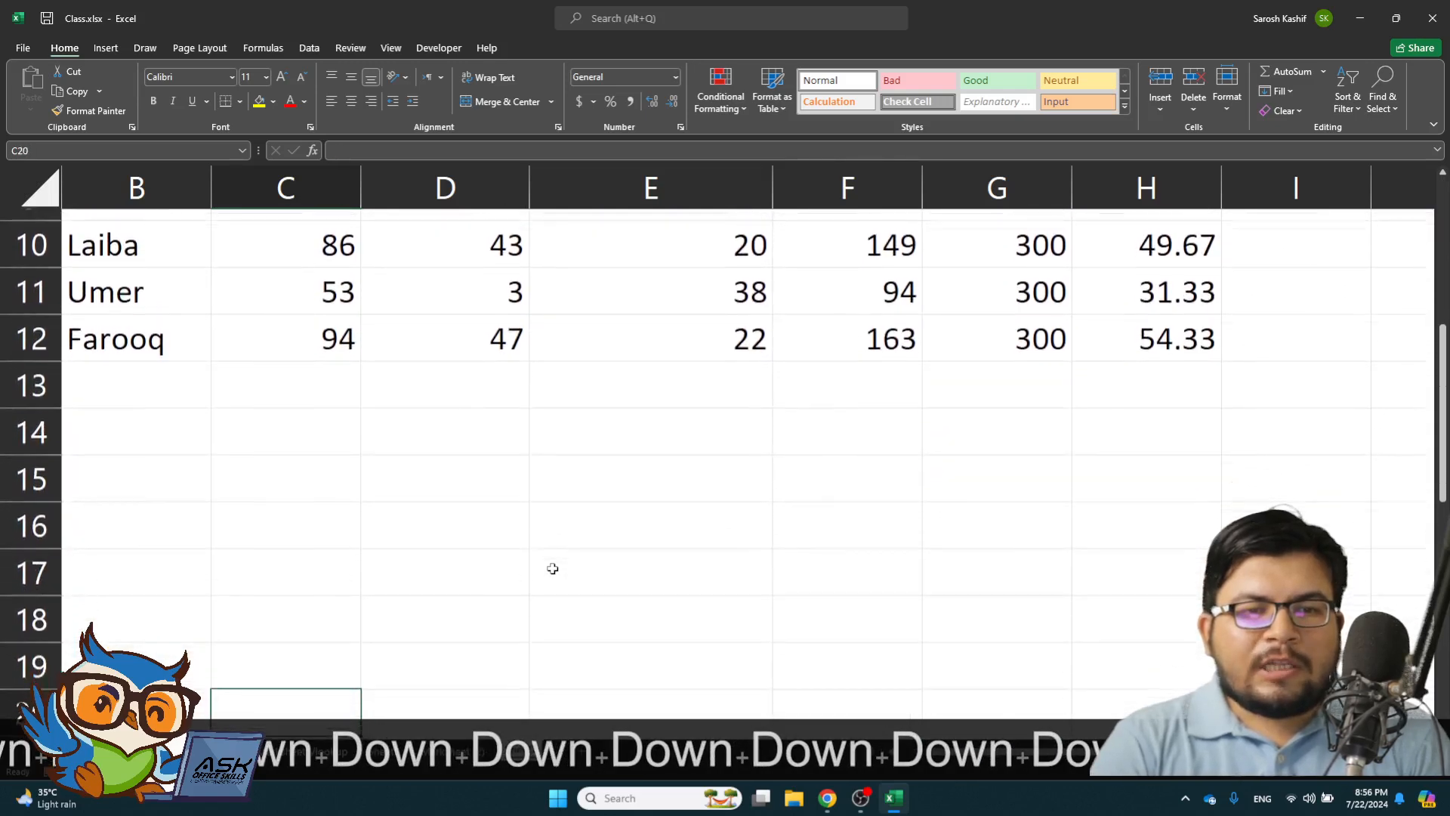
pyautogui.hotkey('ctrl', 'shift', 'Right')
pyautogui.hotkey('ctrl', 'shift', 'Down')
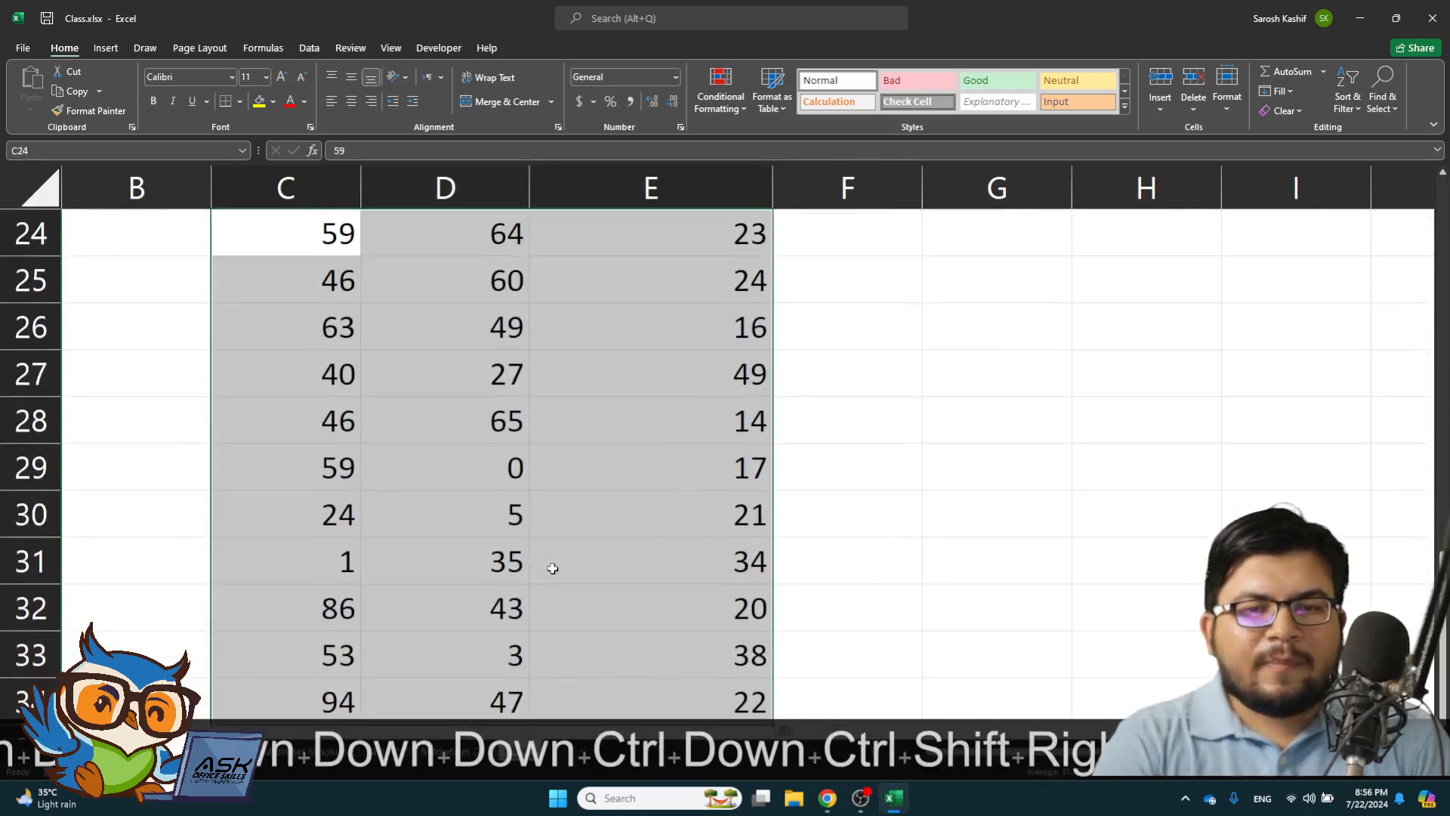
pyautogui.press('Delete')
pyautogui.press('Up')
pyautogui.press('Up')
pyautogui.hotkey('ctrl', 'Up')
pyautogui.hotkey('ctrl', 'Up')
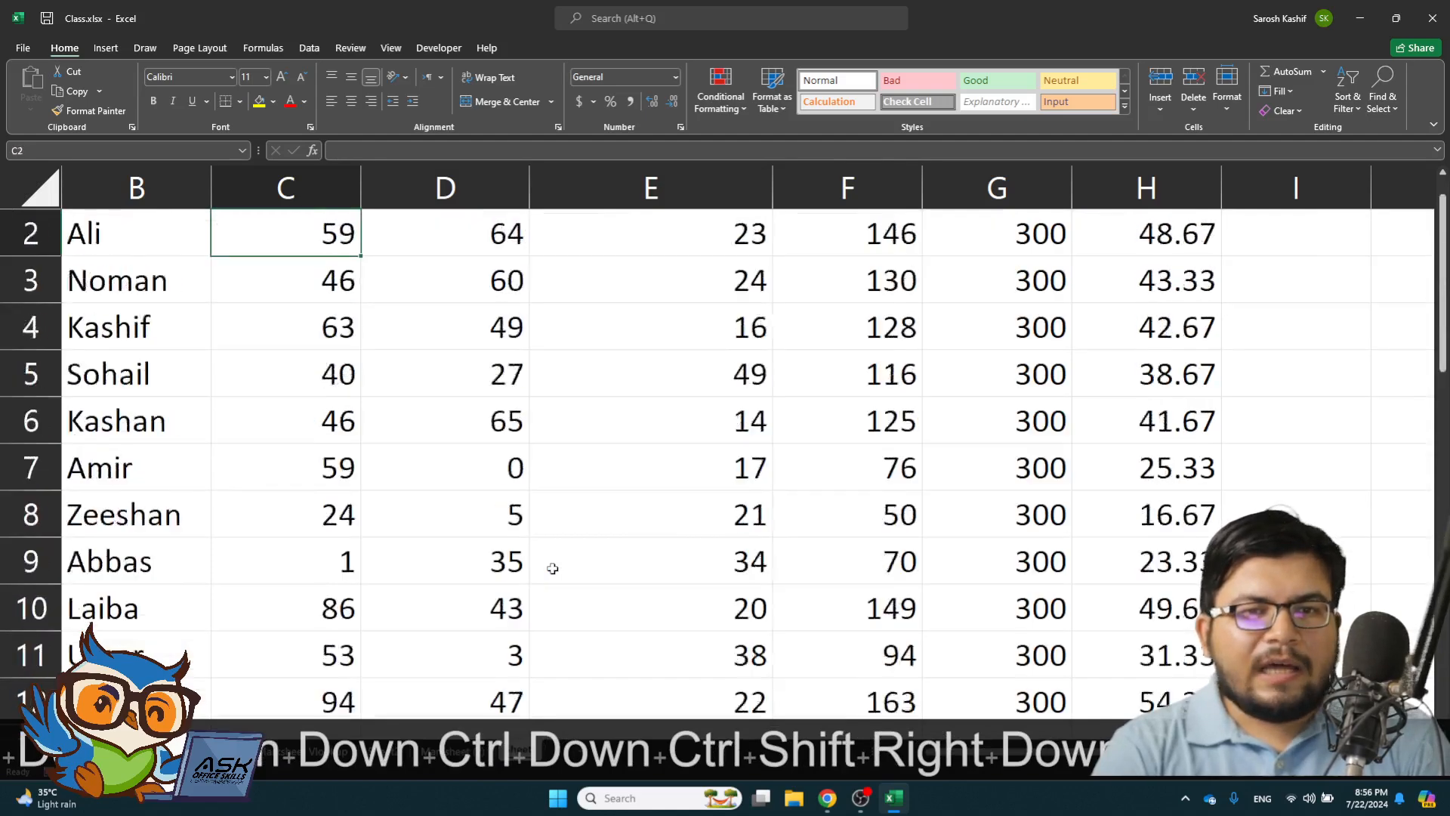
# - Review the marksheet headers from PowerPoint to rank, and inspect the first student's Total and P.Age cells
pyautogui.press('Right')
pyautogui.press('Right')
pyautogui.press('Right')
pyautogui.press('Right')
pyautogui.press('Right')
pyautogui.press('Right')
pyautogui.press('Right')
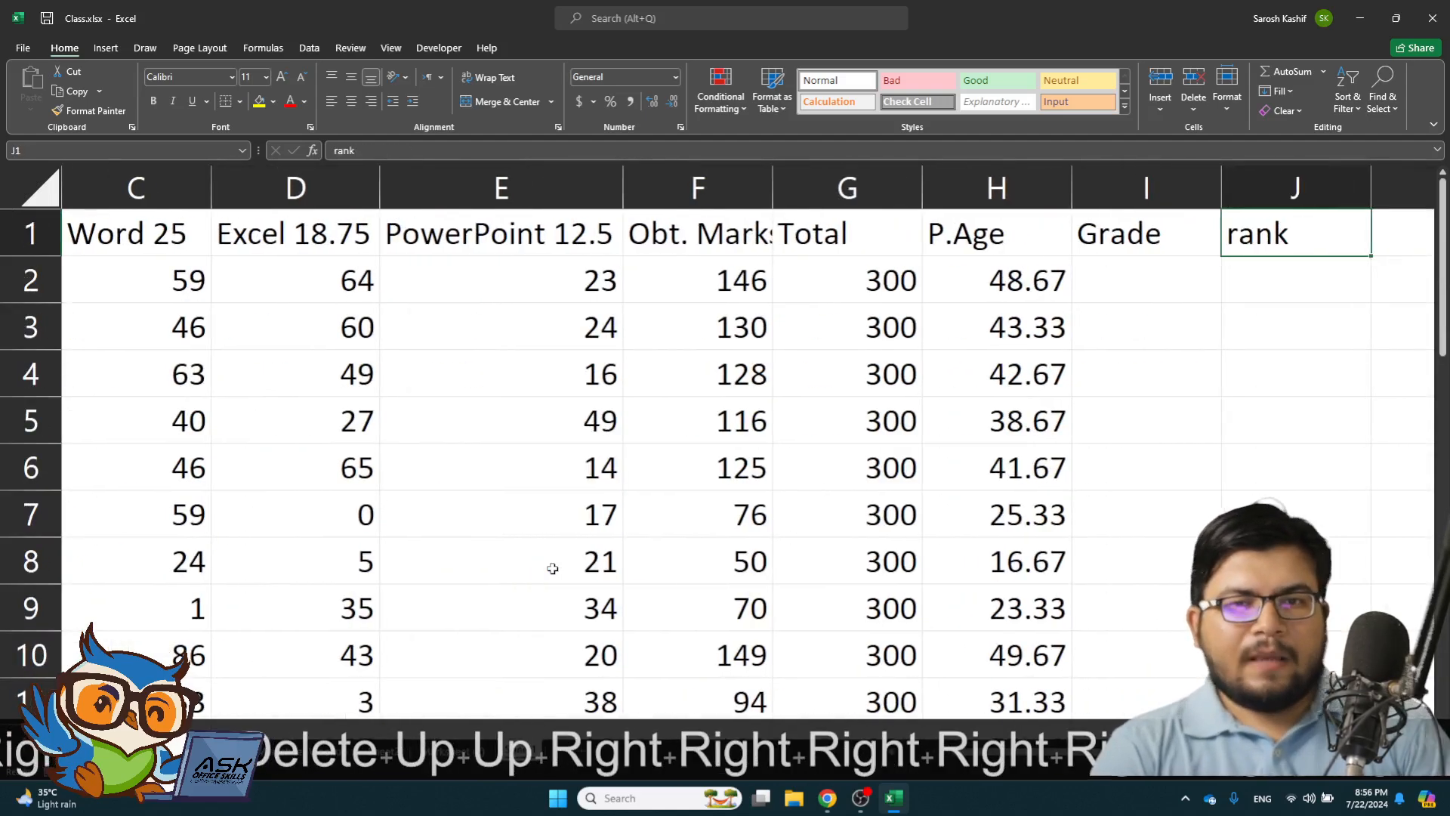
pyautogui.press('Left')
pyautogui.press('Left')
pyautogui.press('Left')
pyautogui.press('Left')
pyautogui.press('Left')
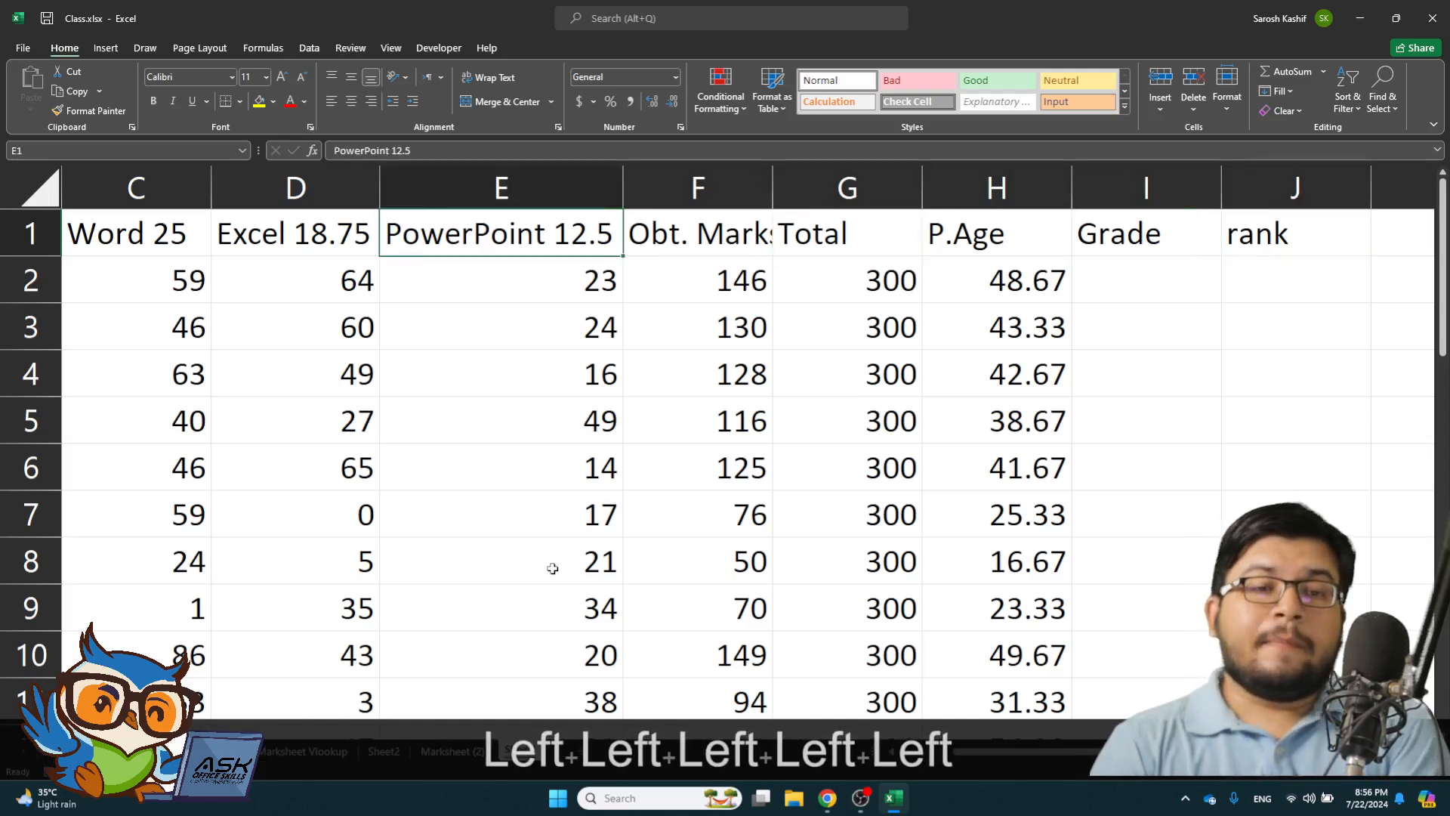
pyautogui.press('Right')
pyautogui.press('Right')
pyautogui.press('Right')
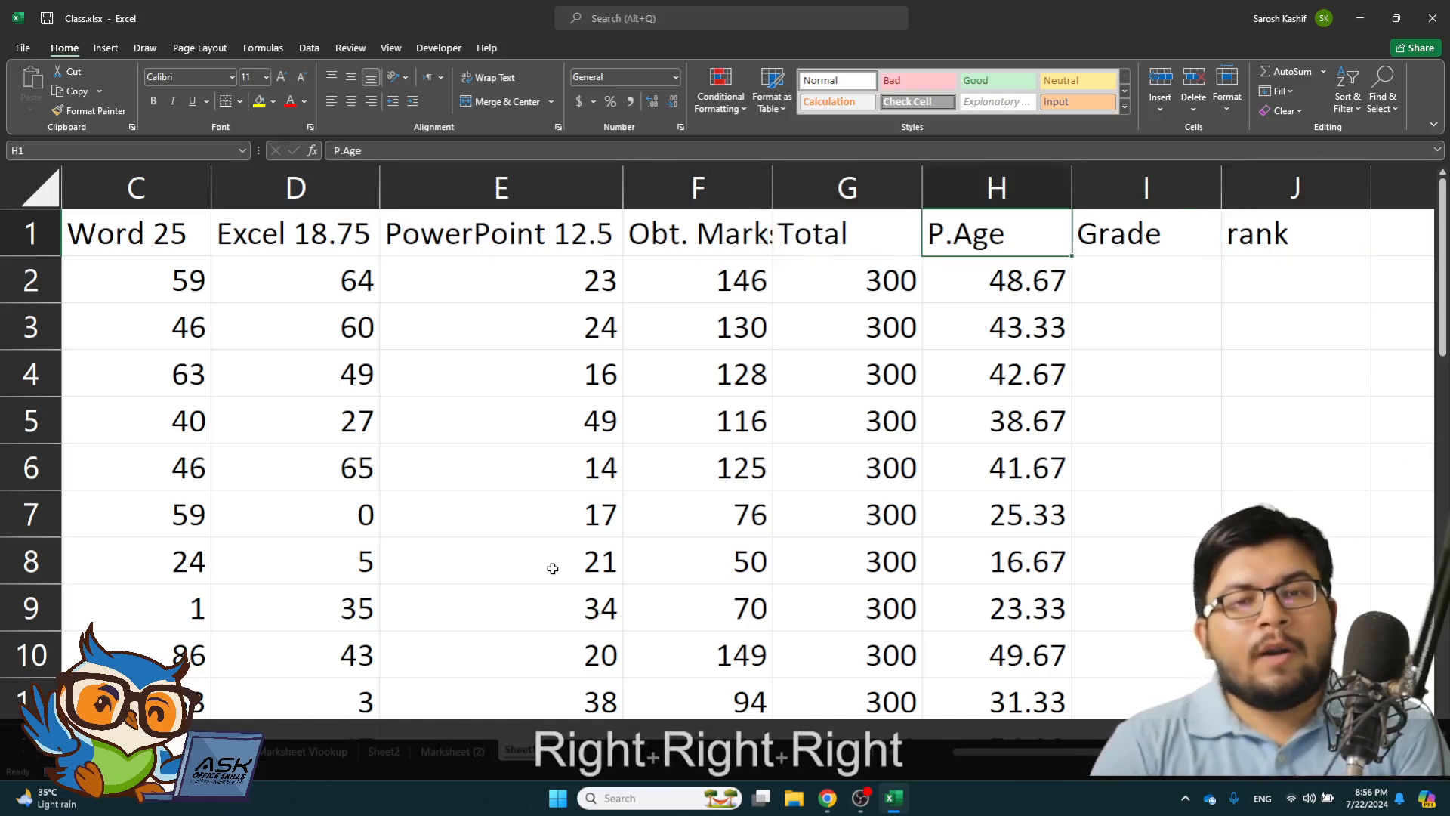
pyautogui.press('Left')
pyautogui.press('Down')
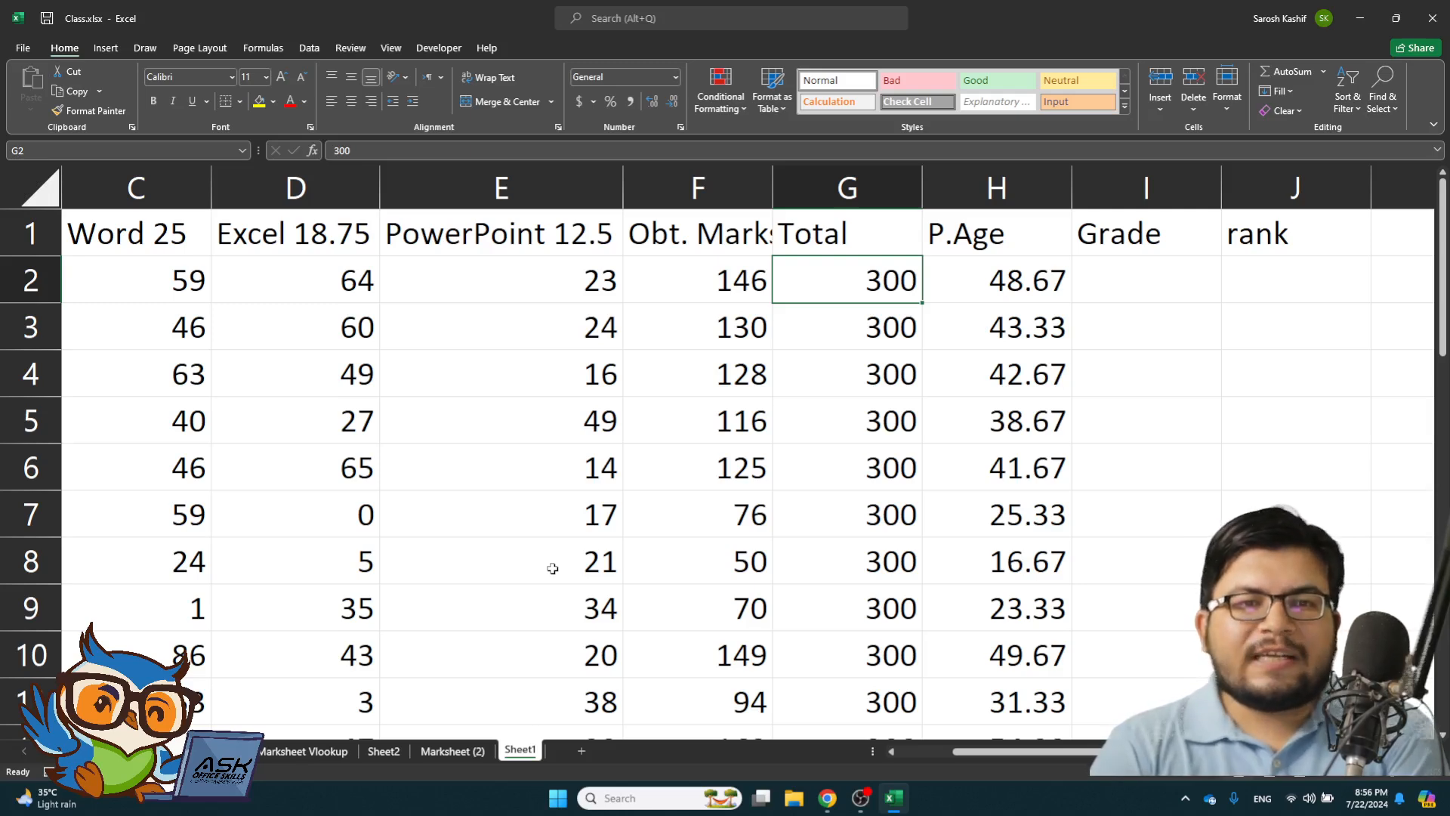
pyautogui.press('Right')
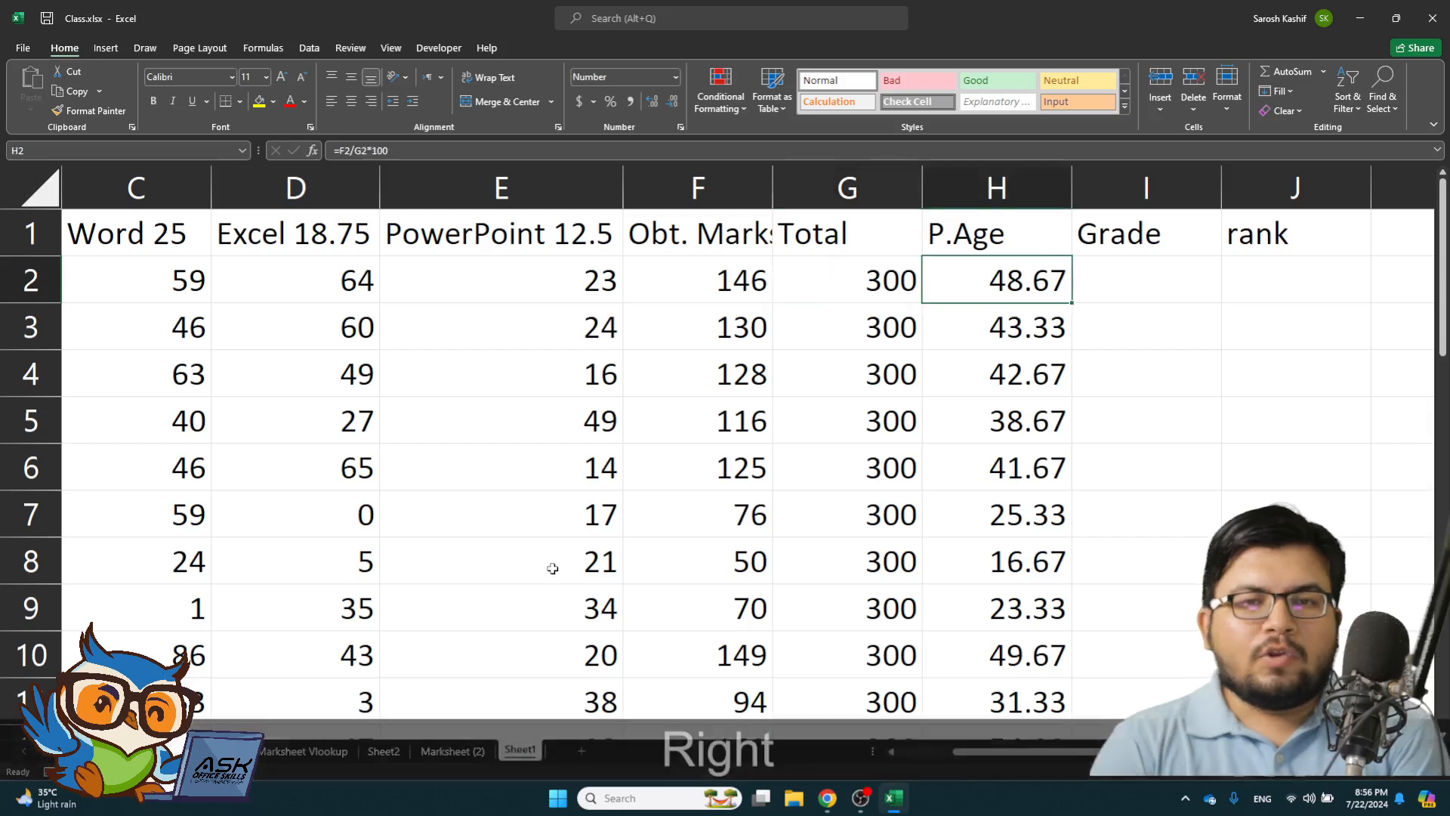
# - Replace the Total value for all students from G2 down with the formula =100+75+50
pyautogui.press('Left')
pyautogui.hotkey('ctrl', 'shift', 'Down')
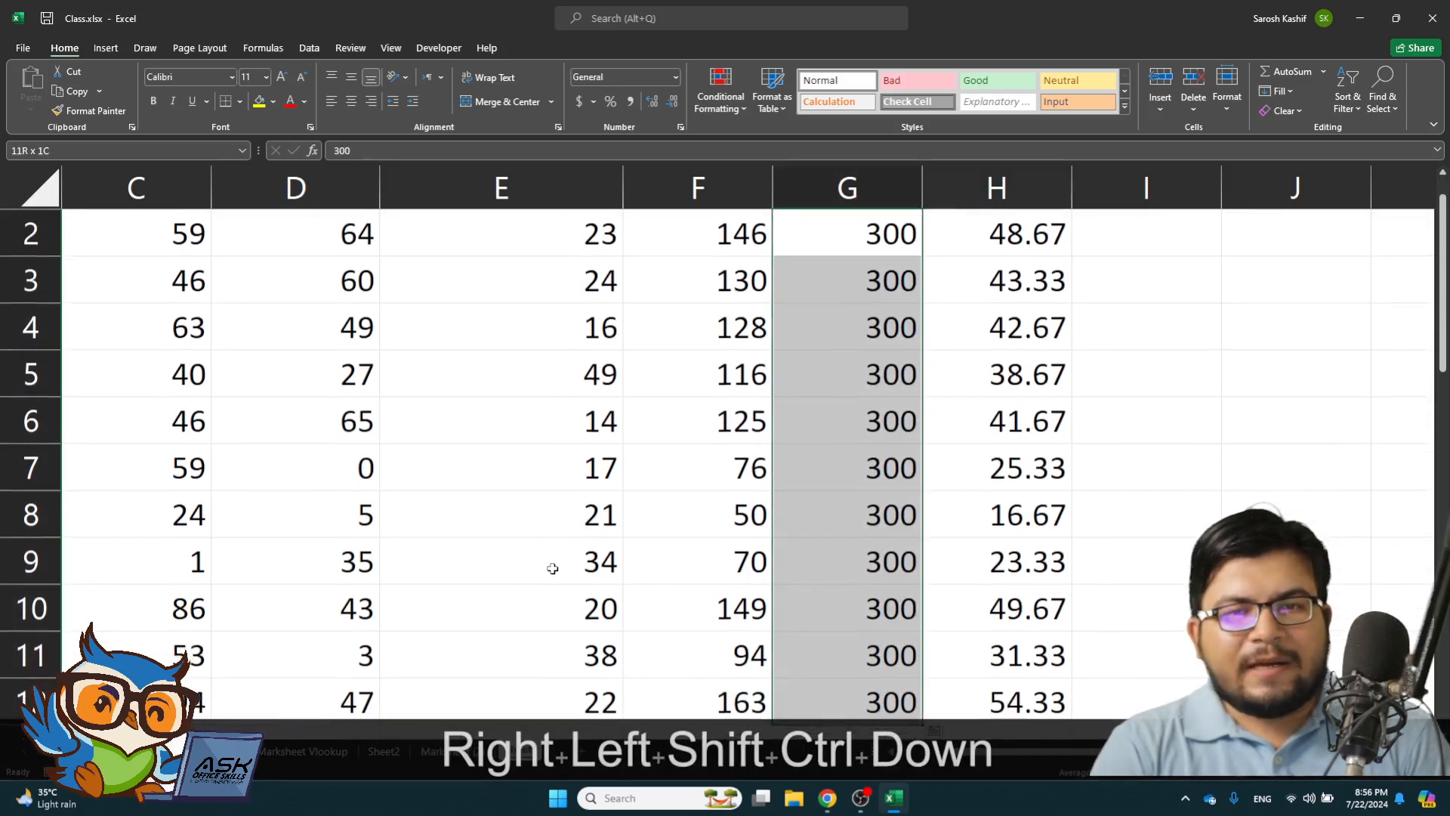
pyautogui.press('F2')
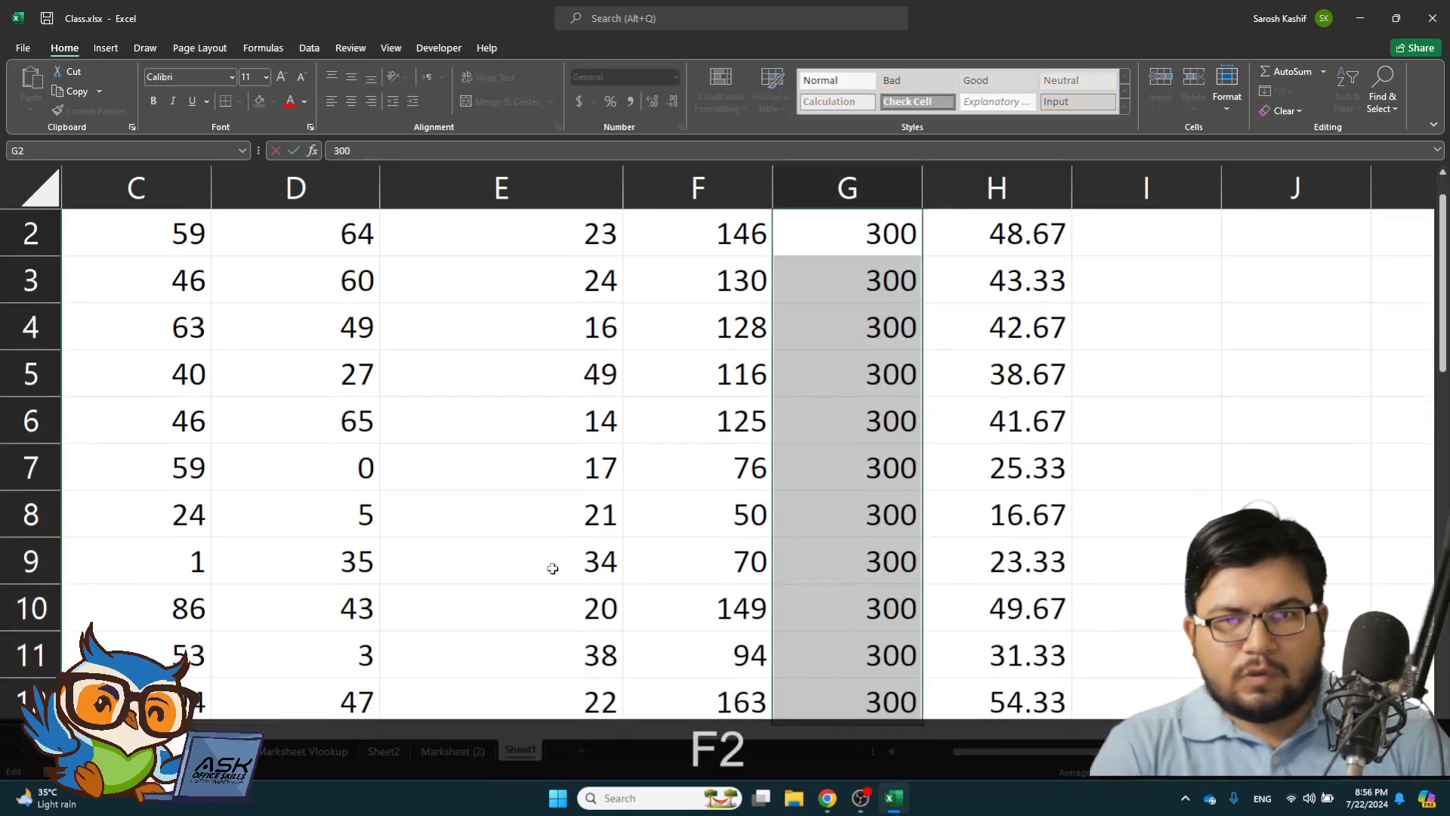
pyautogui.hotkey('ctrl', 'shift', 'Left')
pyautogui.write('1')
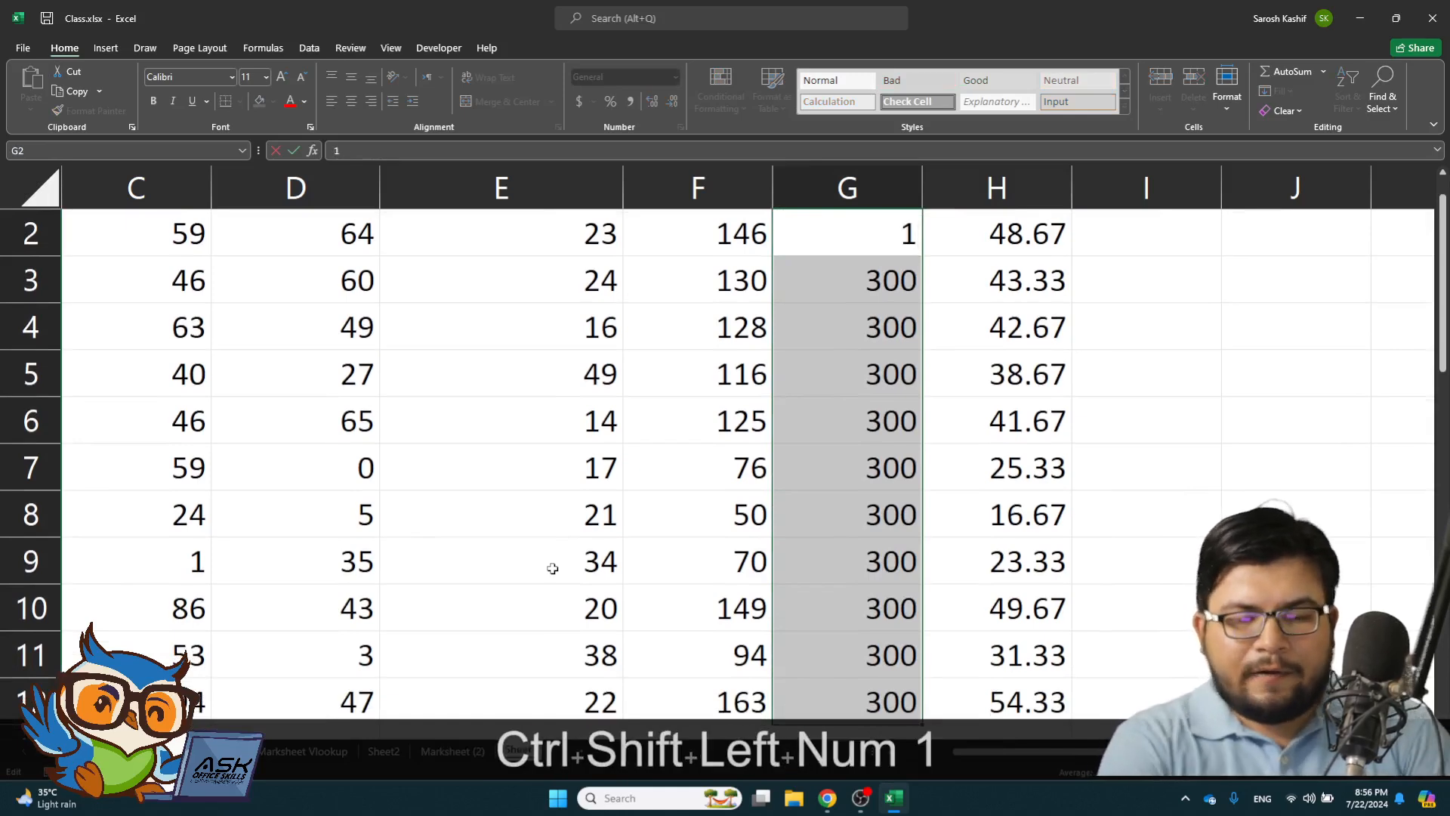
pyautogui.press('BackSpace')
pyautogui.write('=100+')
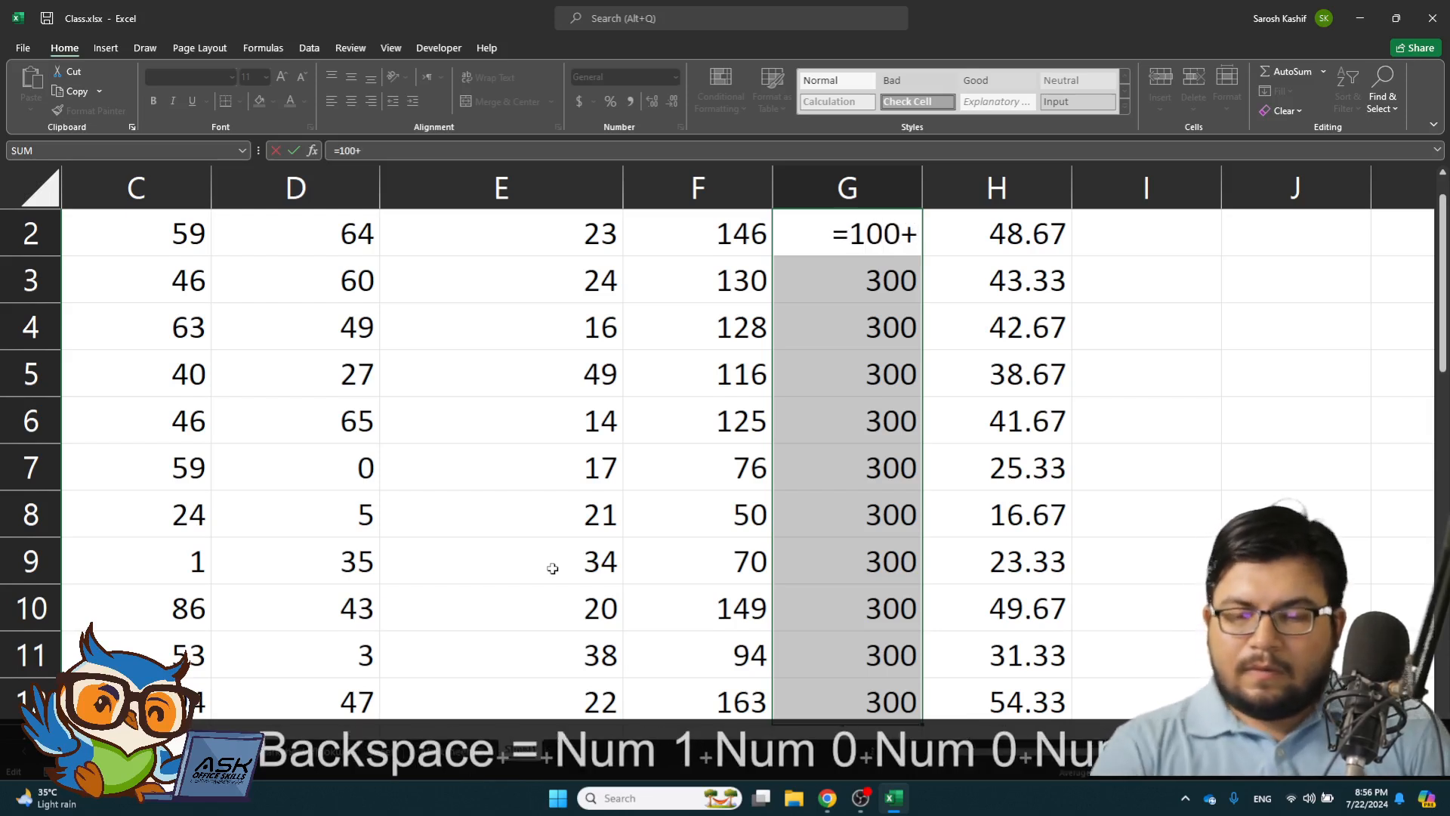
pyautogui.write('75+')
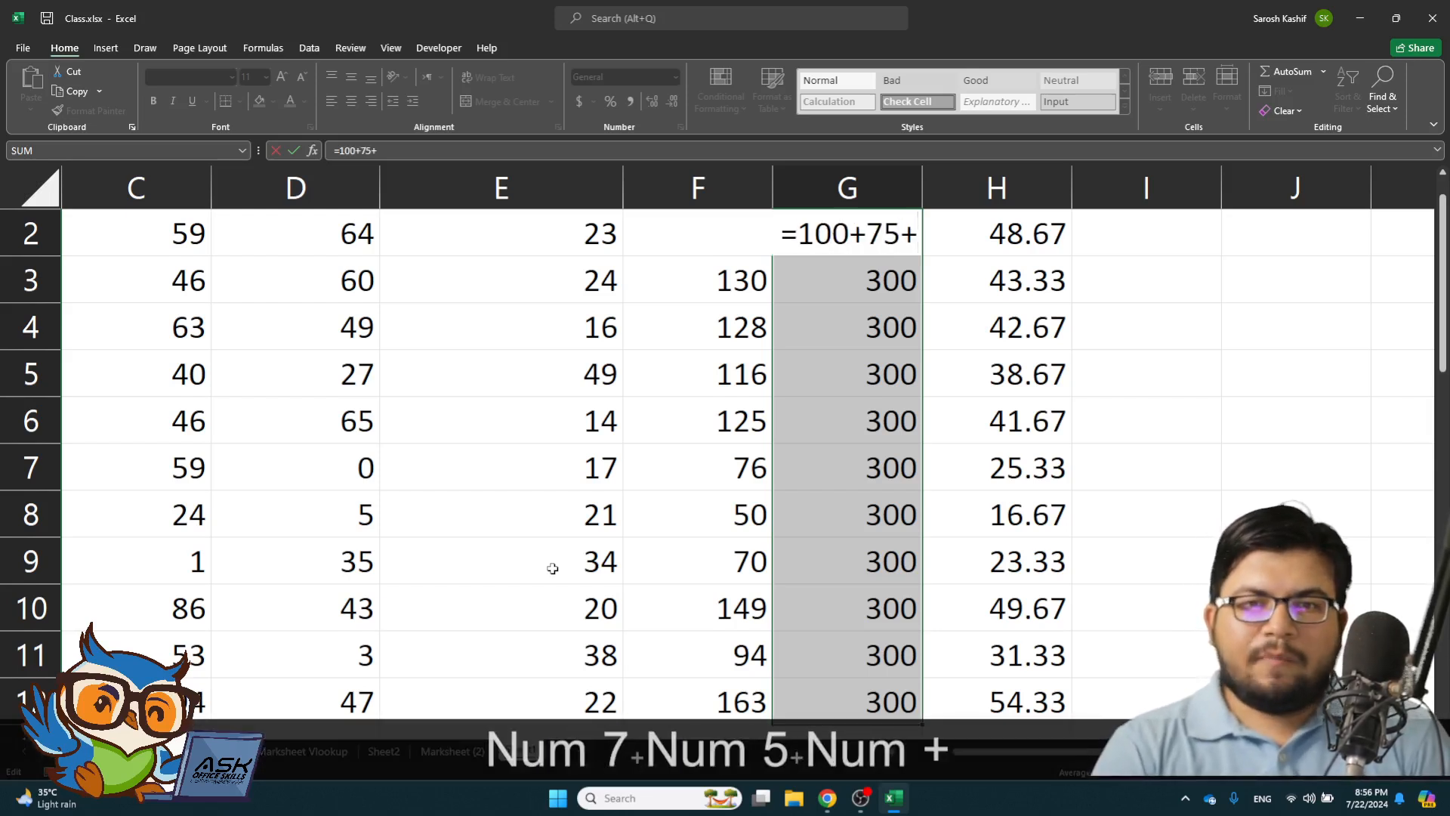
pyautogui.write('50')
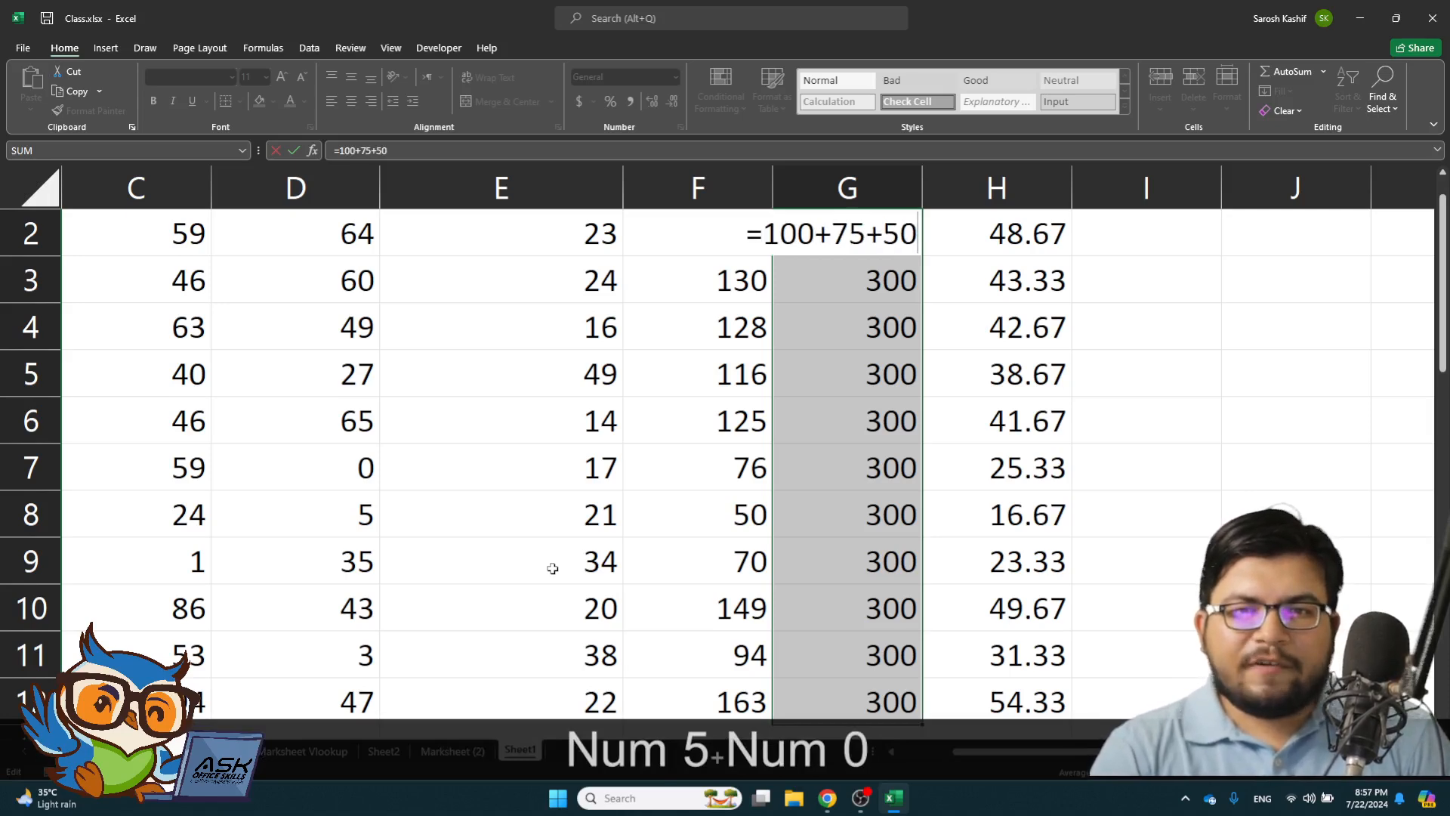
pyautogui.hotkey('ctrl', 'Return')
pyautogui.press('Up')
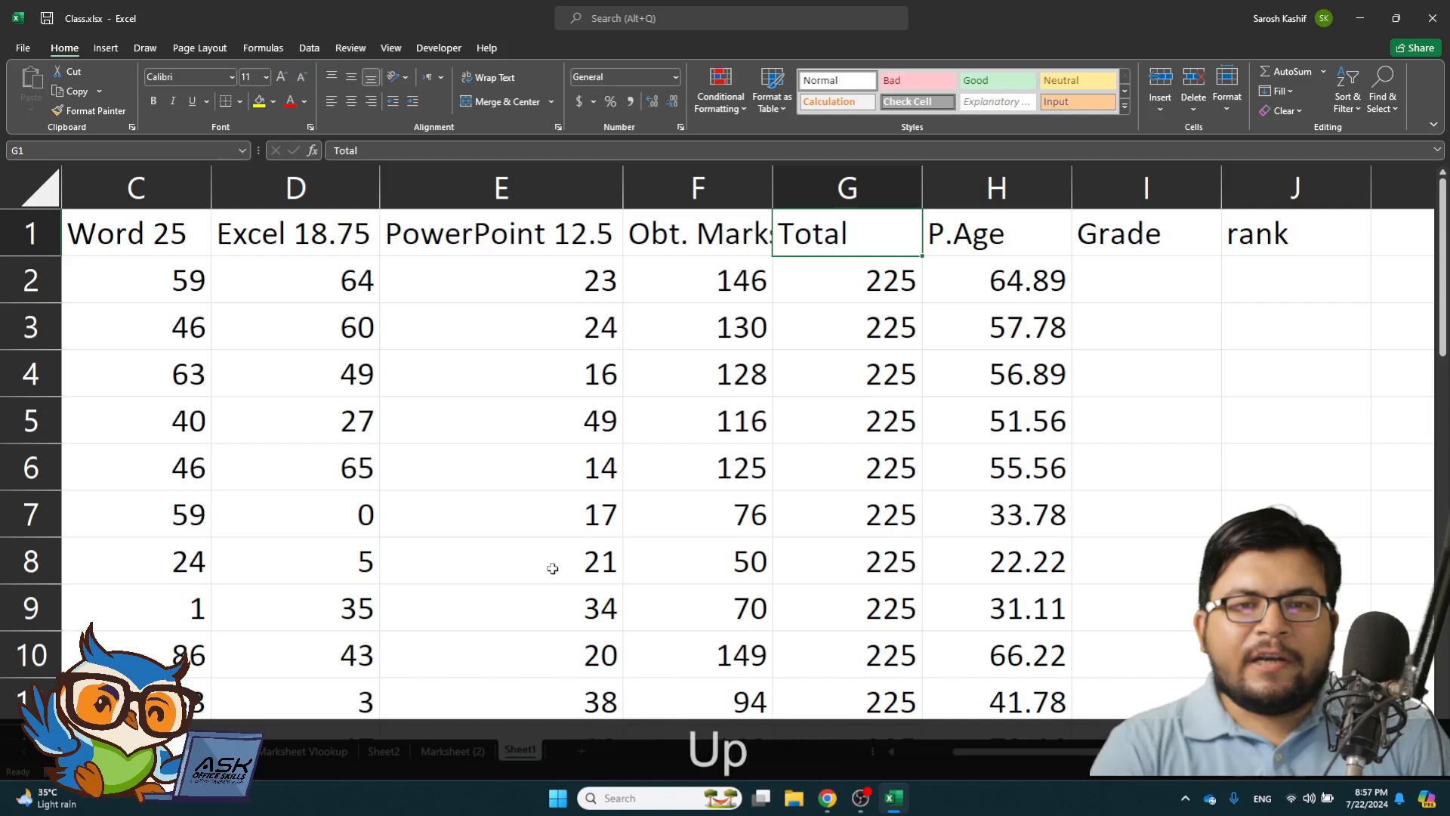
# - Examine the %age and Grades table beside the marksheet, including the fail and 25 percent rows
pyautogui.press('Down')
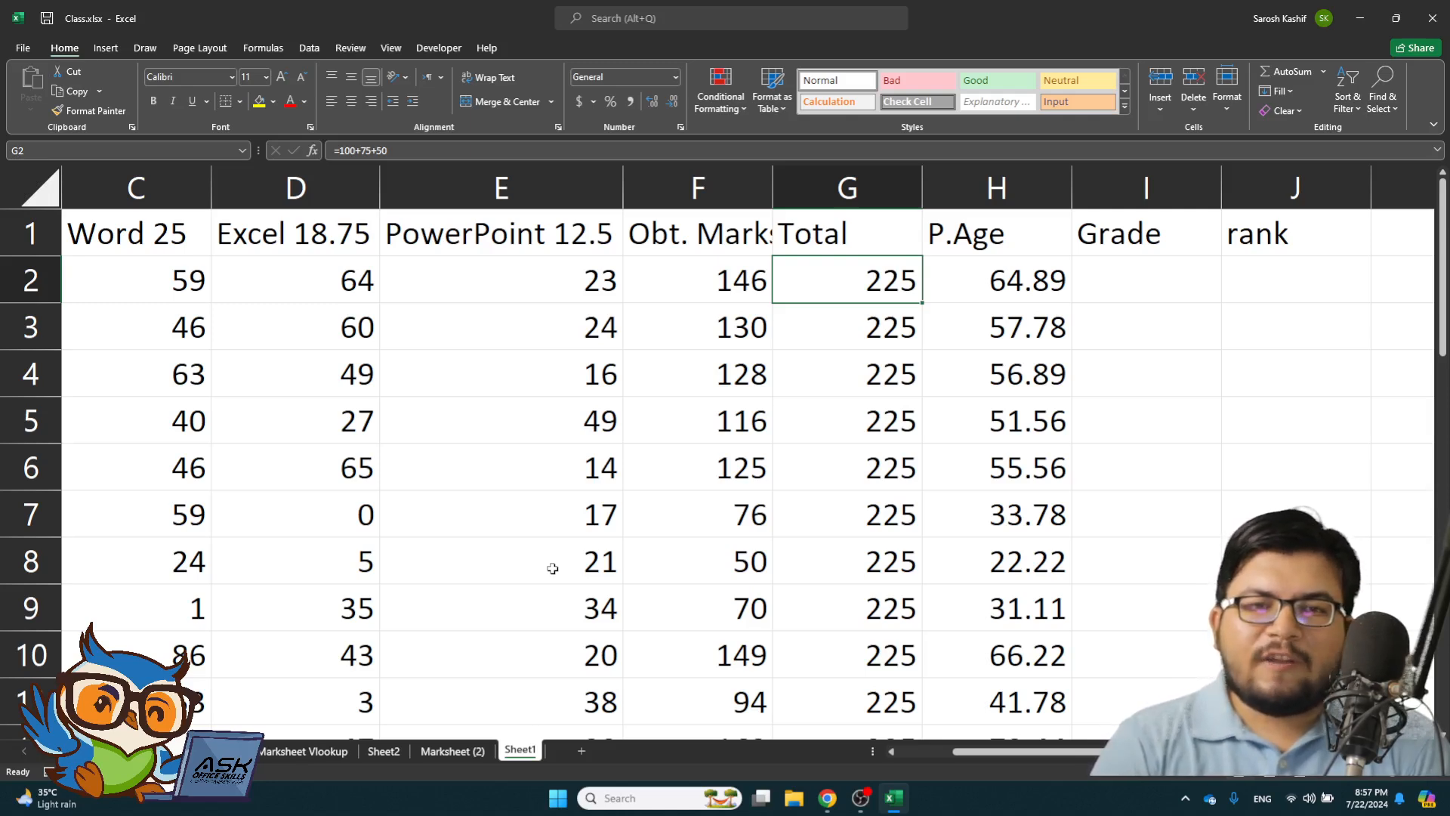
pyautogui.press('Right')
pyautogui.press('Right')
pyautogui.press('Right')
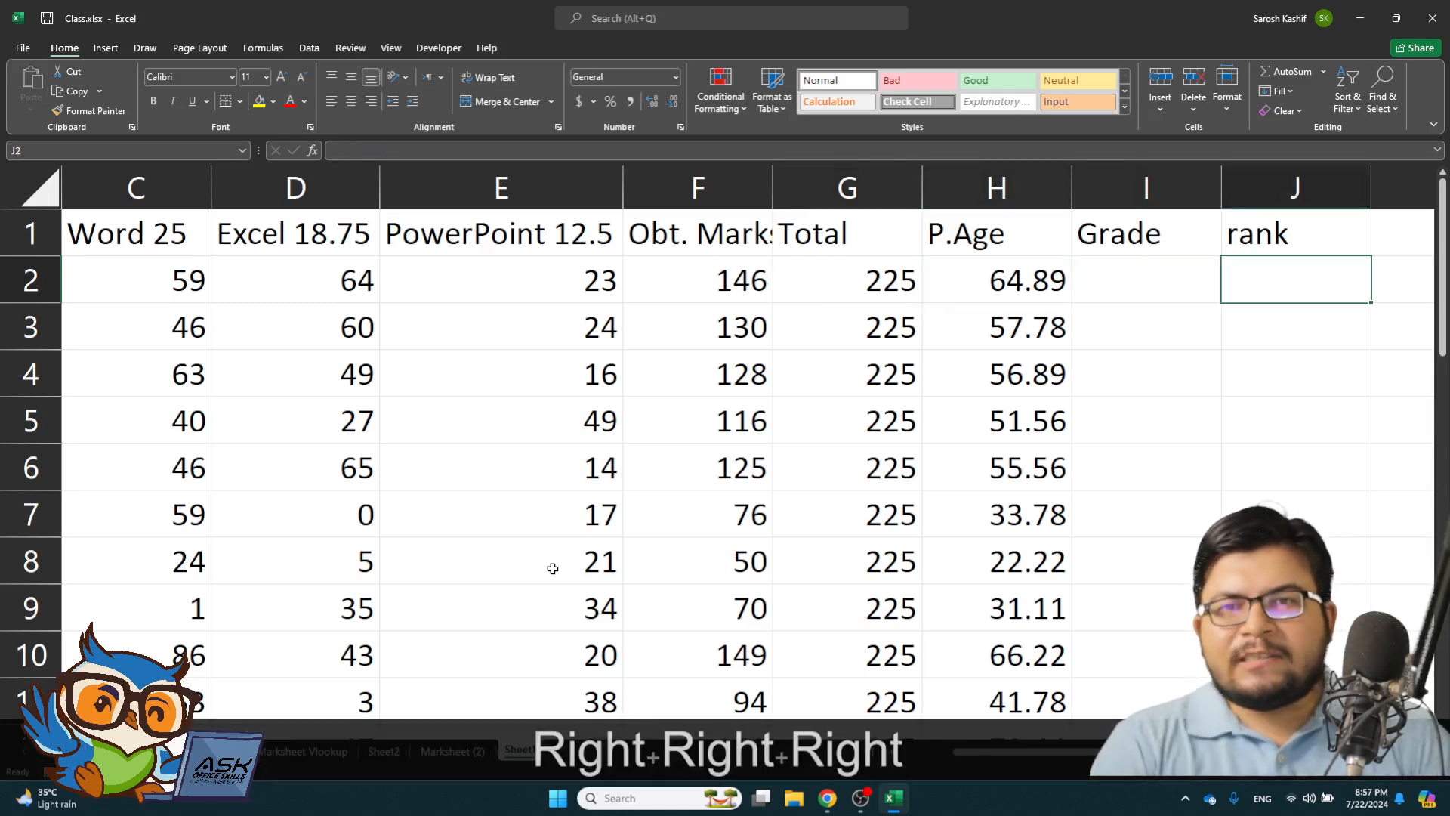
pyautogui.press('Right')
pyautogui.press('Right')
pyautogui.press('Right')
pyautogui.press('Right')
pyautogui.press('Down')
pyautogui.press('Down')
pyautogui.press('Left')
pyautogui.press('Left')
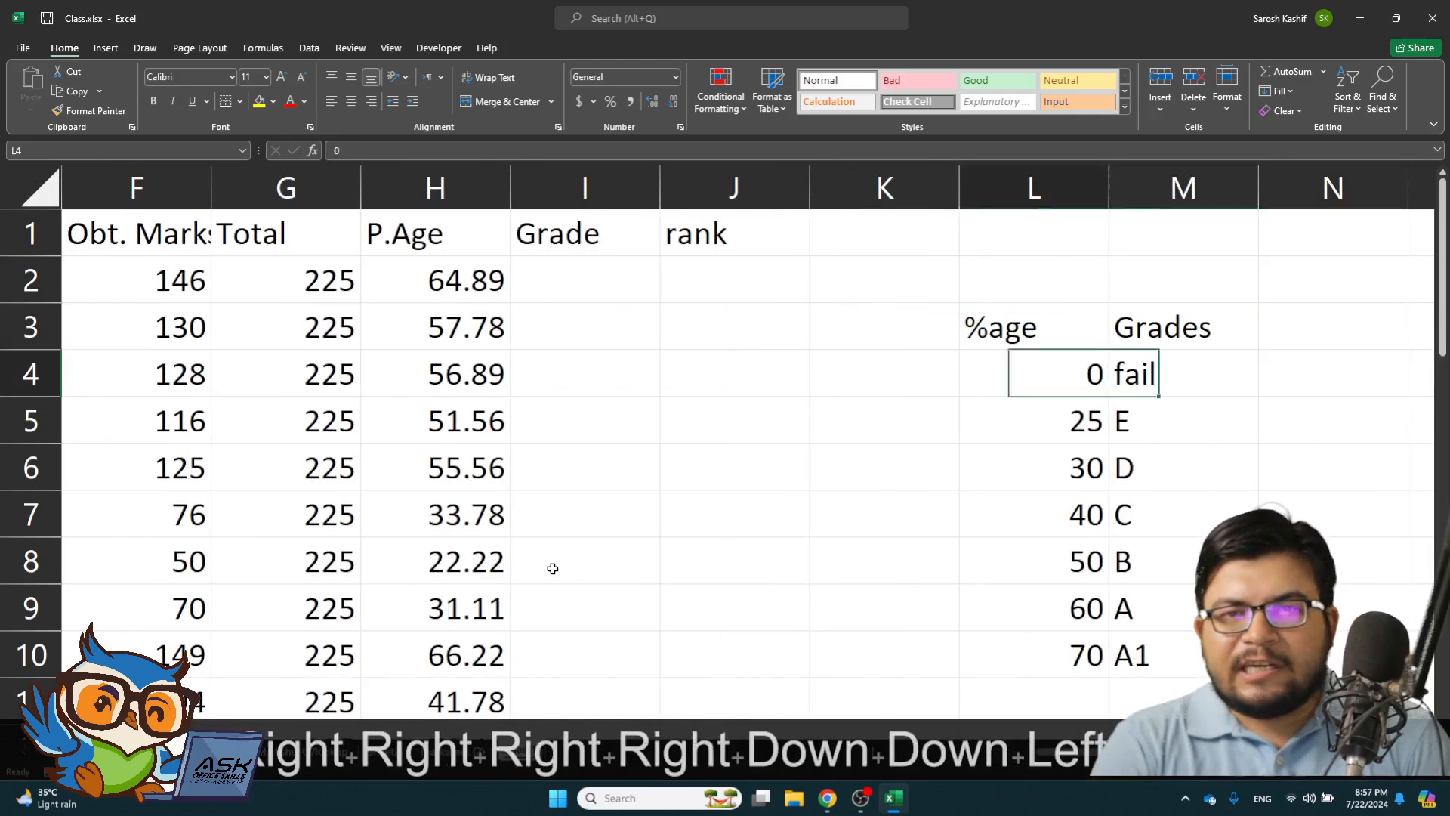
pyautogui.press('Down')
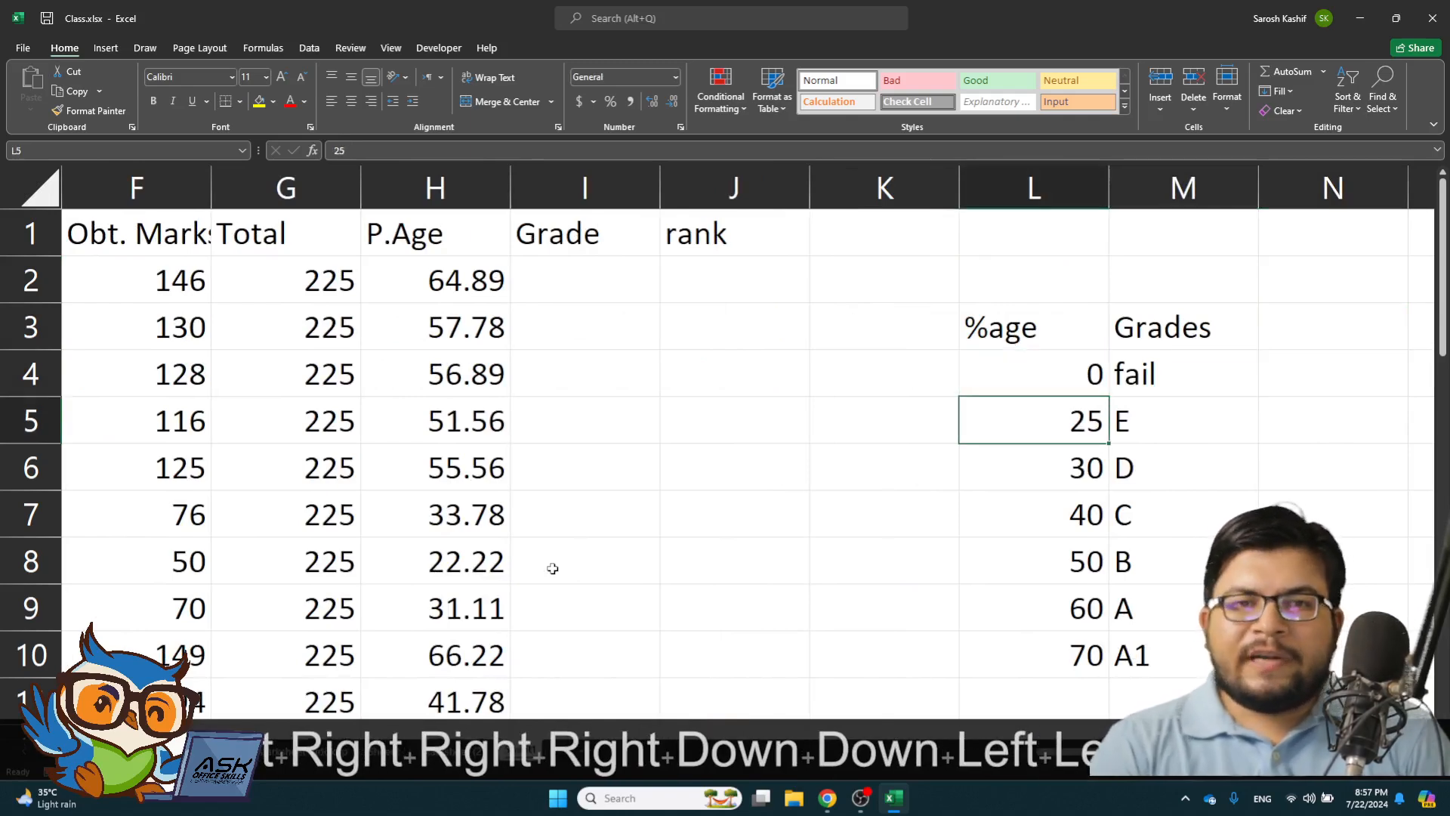
pyautogui.press('Left')
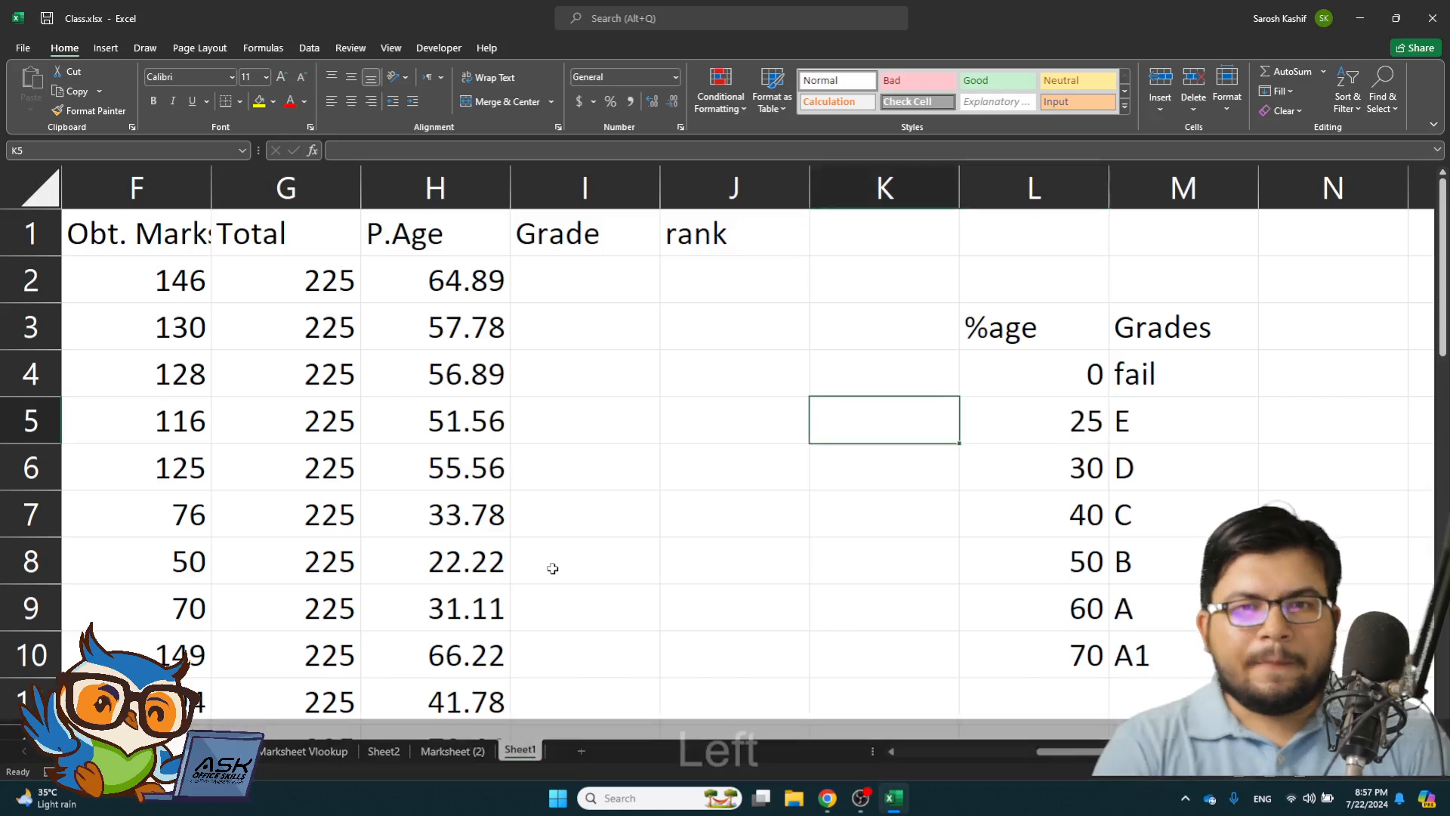
# - Go back to the first student's Word mark and check down the Word column for marks below the 25 threshold
pyautogui.press('Up')
pyautogui.press('Up')
pyautogui.press('Up')
pyautogui.press('Left')
pyautogui.press('Left')
pyautogui.press('Left')
pyautogui.press('Left')
pyautogui.press('Left')
pyautogui.press('Left')
pyautogui.press('Left')
pyautogui.press('Left')
pyautogui.press('Left')
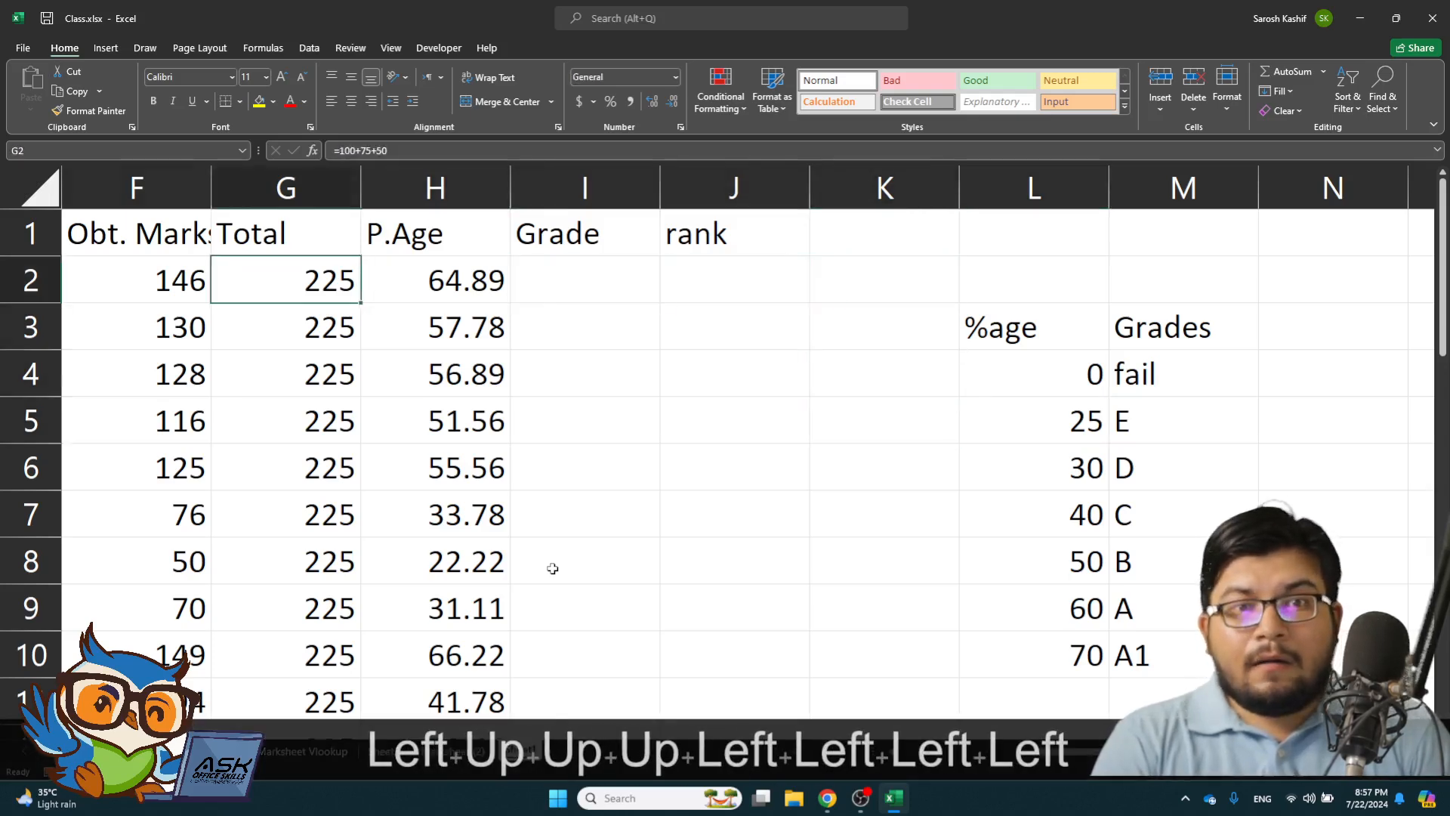
pyautogui.press('Right')
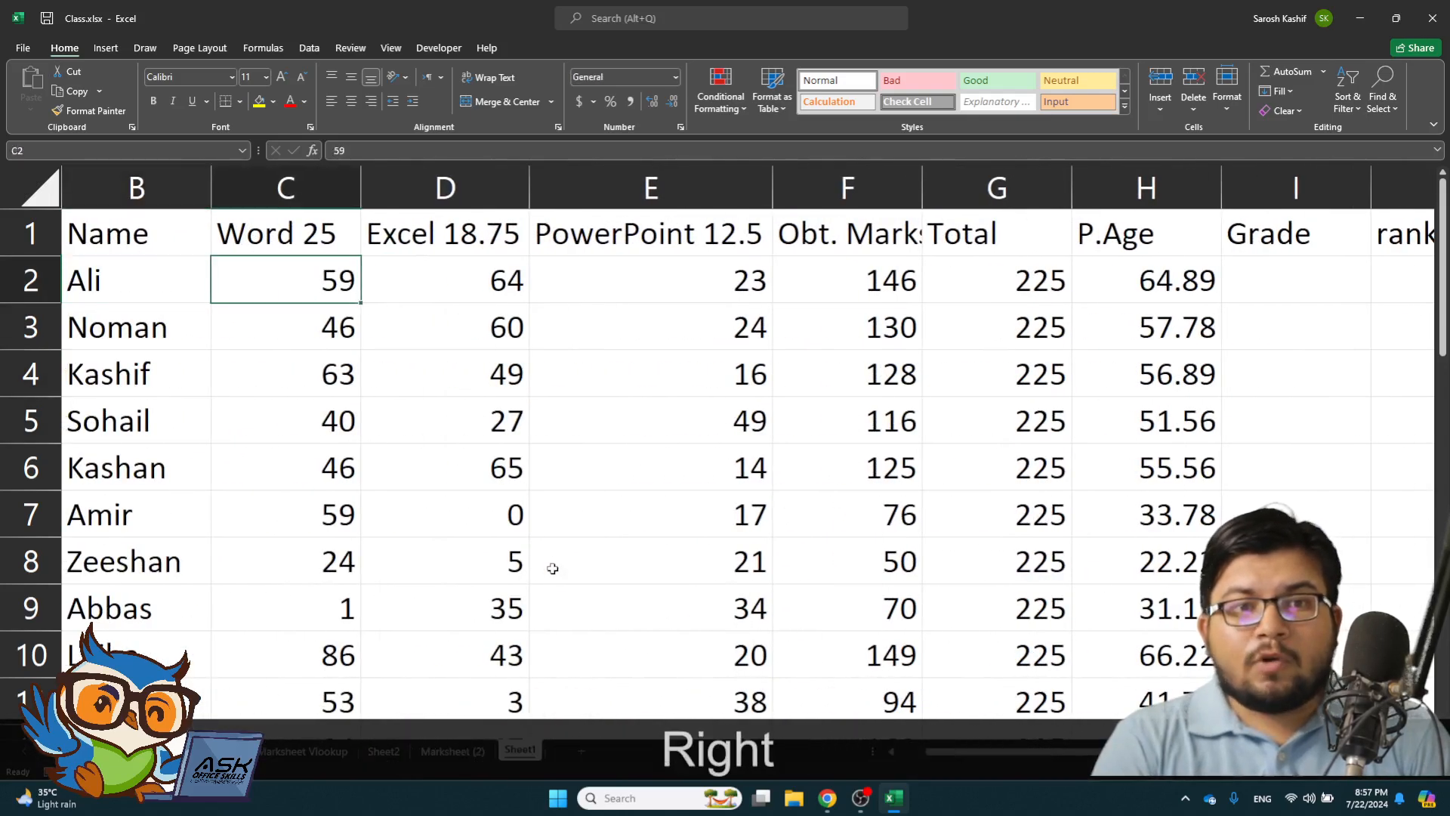
pyautogui.press('Down')
pyautogui.press('Down')
pyautogui.press('Down')
pyautogui.press('Down')
pyautogui.press('Down')
pyautogui.press('Down')
pyautogui.press('Down')
pyautogui.press('Down')
pyautogui.press('Up')
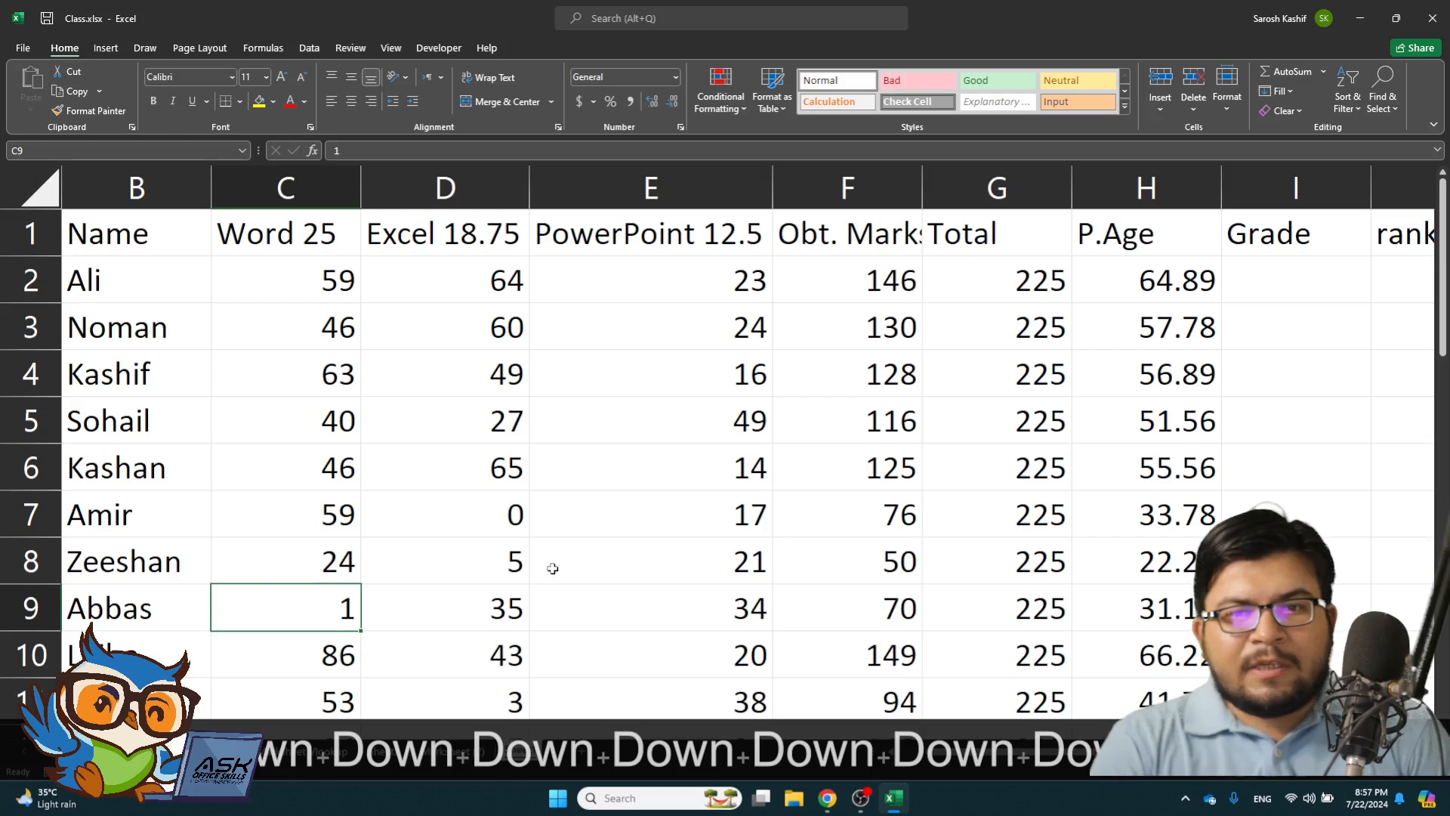
# - Set the row 9 student's PowerPoint mark to 49 and Excel mark to 65
pyautogui.press('Right')
pyautogui.press('Right')
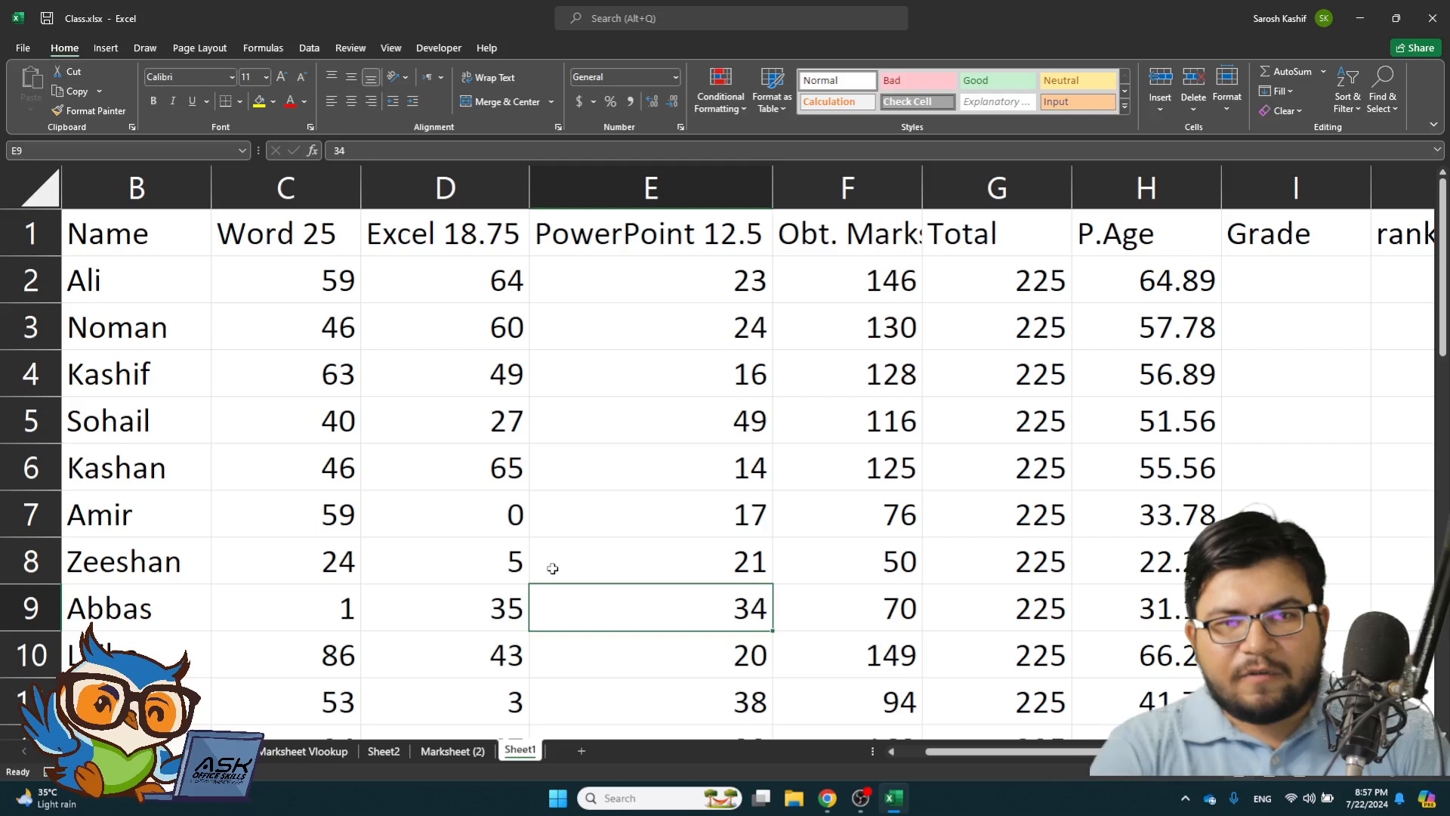
pyautogui.write('49')
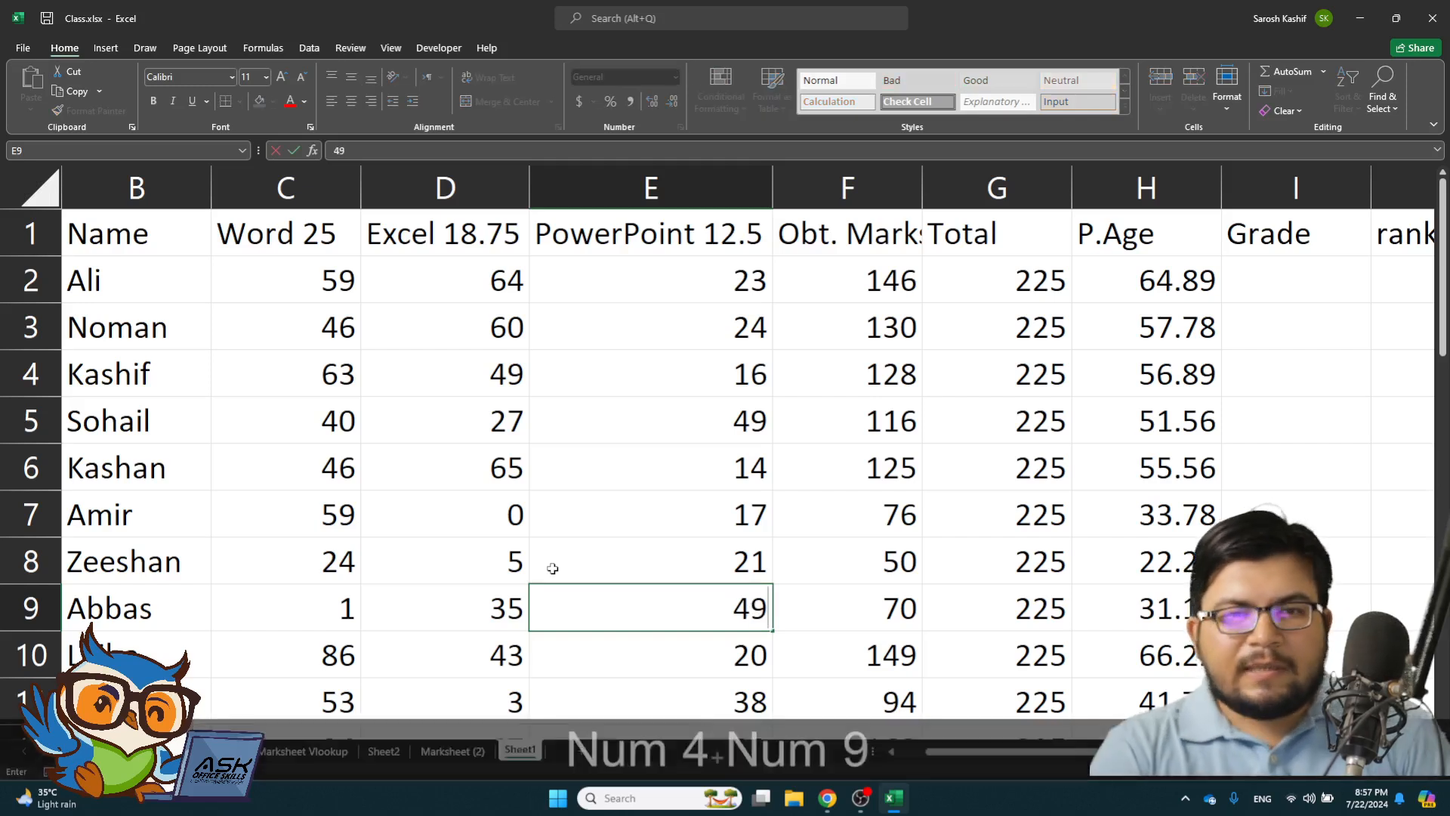
pyautogui.press('Return')
pyautogui.press('Up')
pyautogui.press('Left')
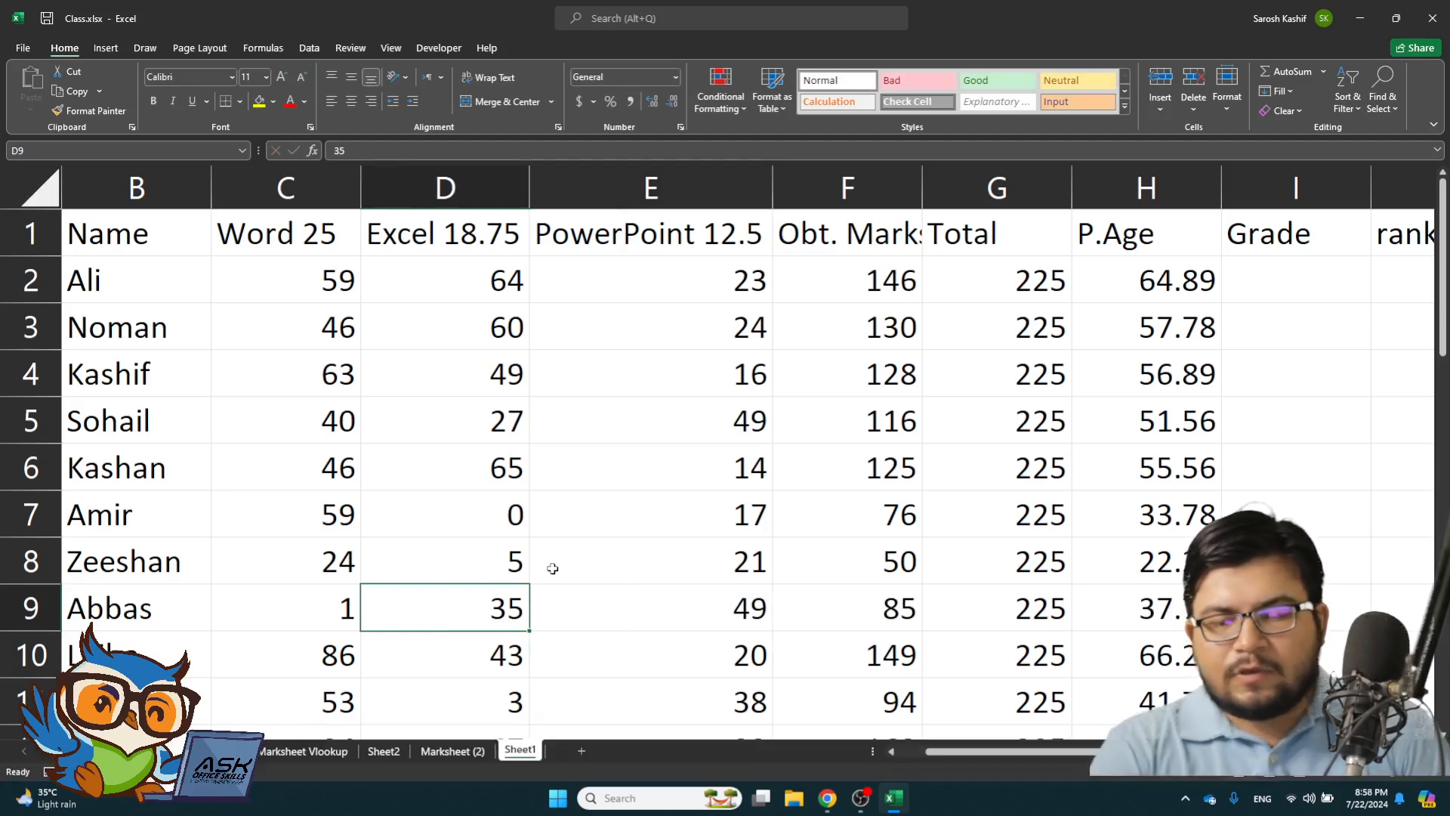
pyautogui.write('65')
pyautogui.press('Return')
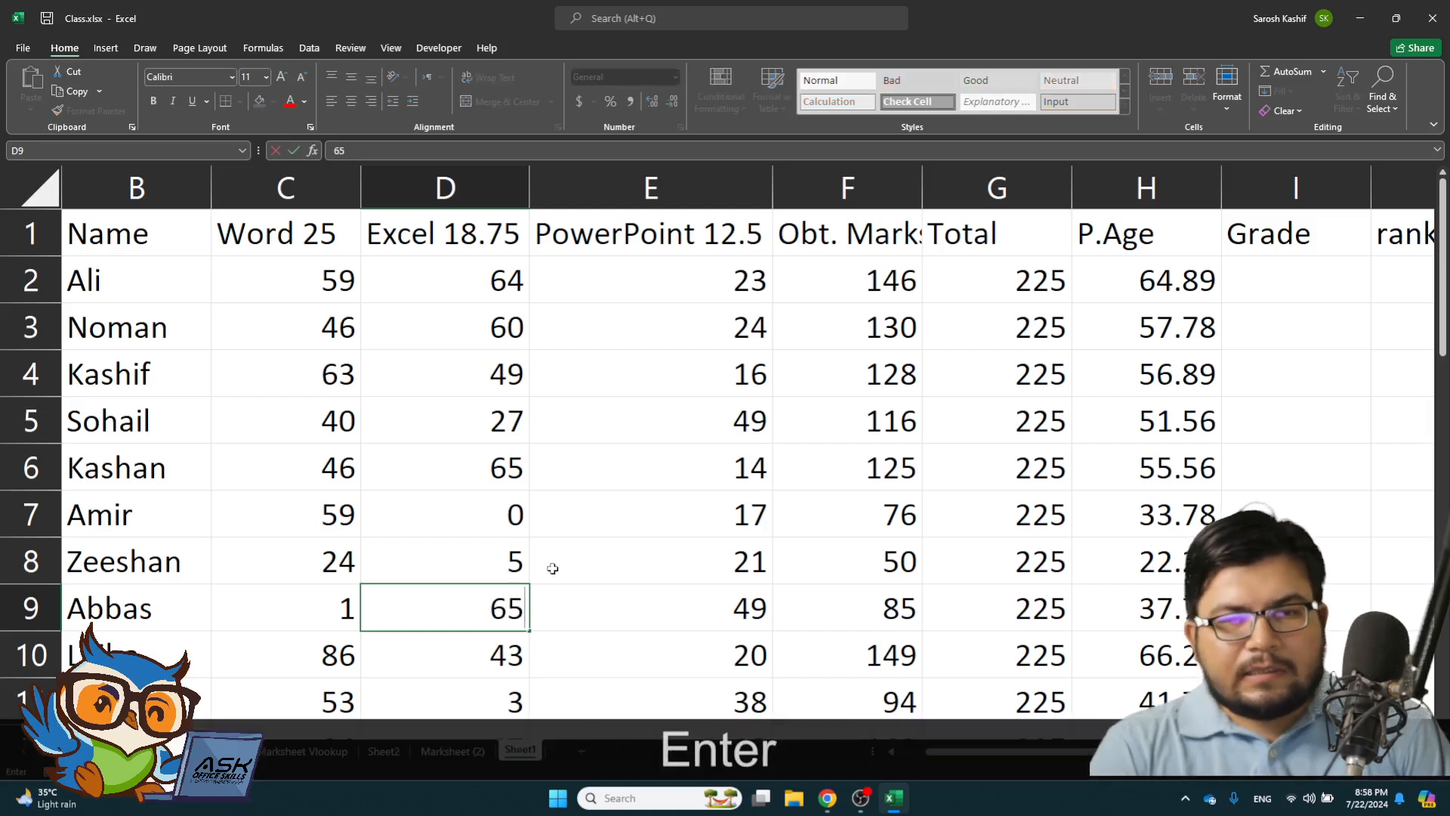
# - Compare the row 9 student's overall P.Age with their Word mark and its 25 threshold
pyautogui.press('Up')
pyautogui.press('Up')
pyautogui.press('Right')
pyautogui.press('Right')
pyautogui.press('Right')
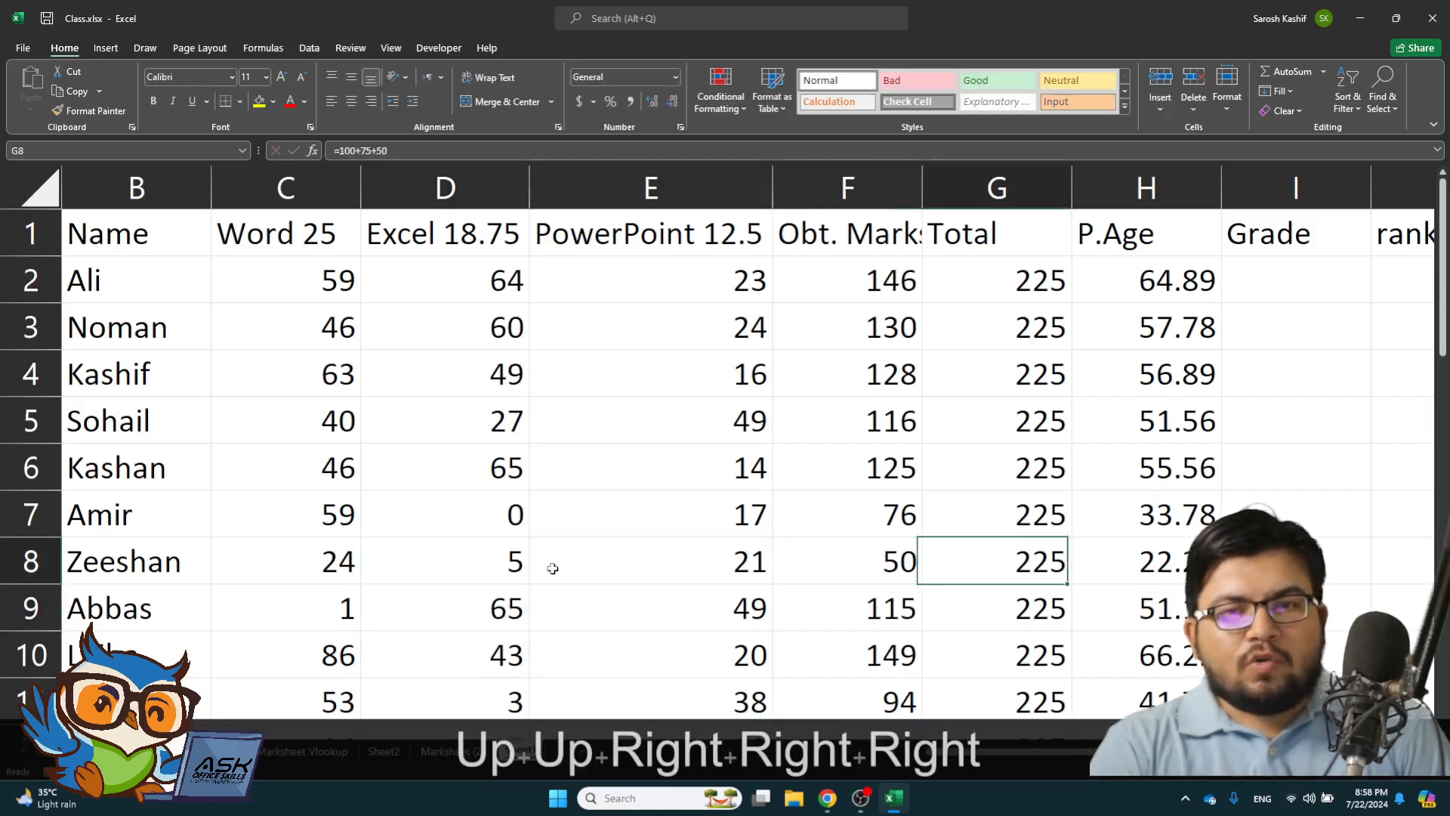
pyautogui.press('Right')
pyautogui.press('Down')
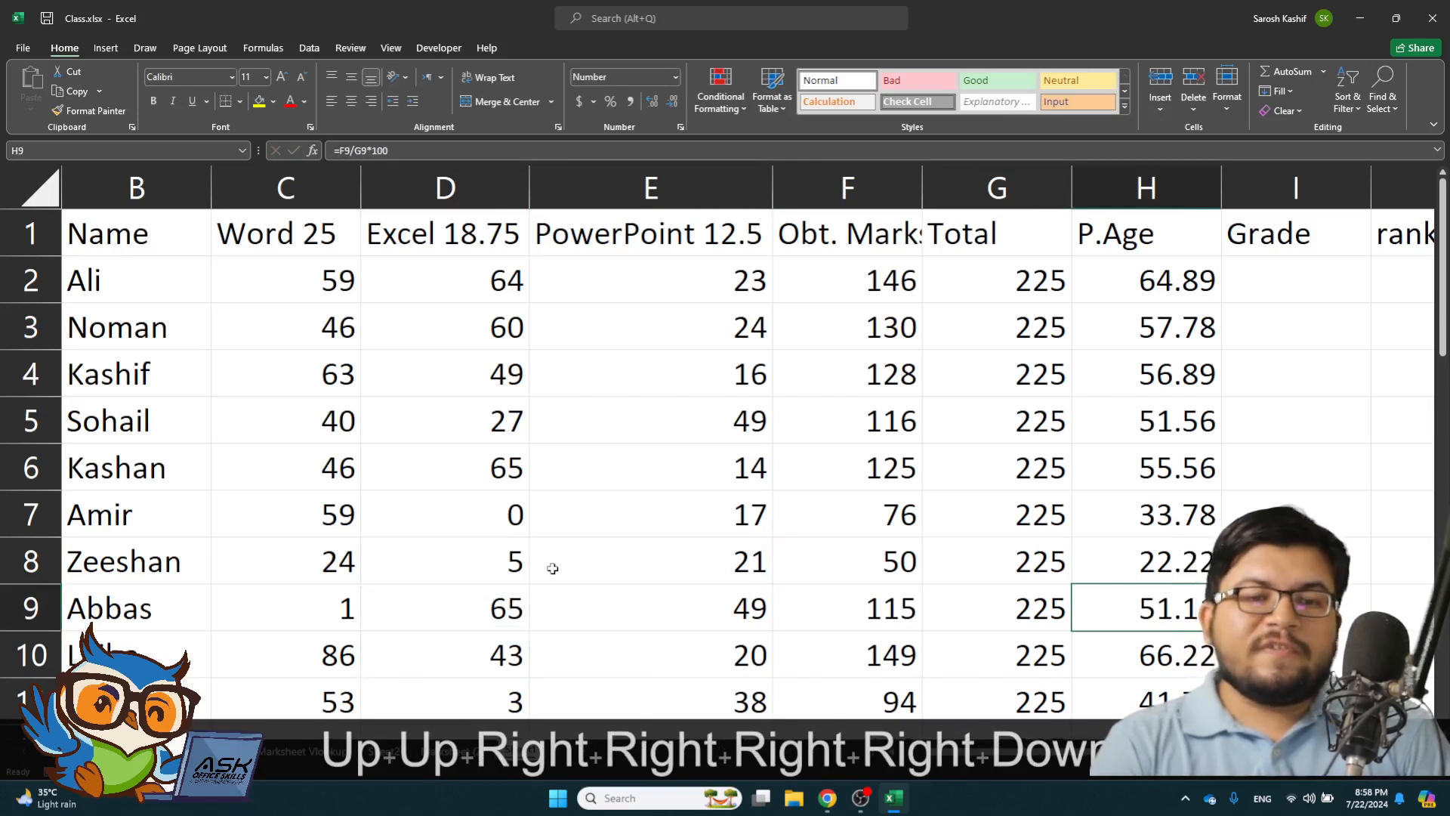
pyautogui.press('Left')
pyautogui.press('Left')
pyautogui.press('Left')
pyautogui.press('Left')
pyautogui.press('Left')
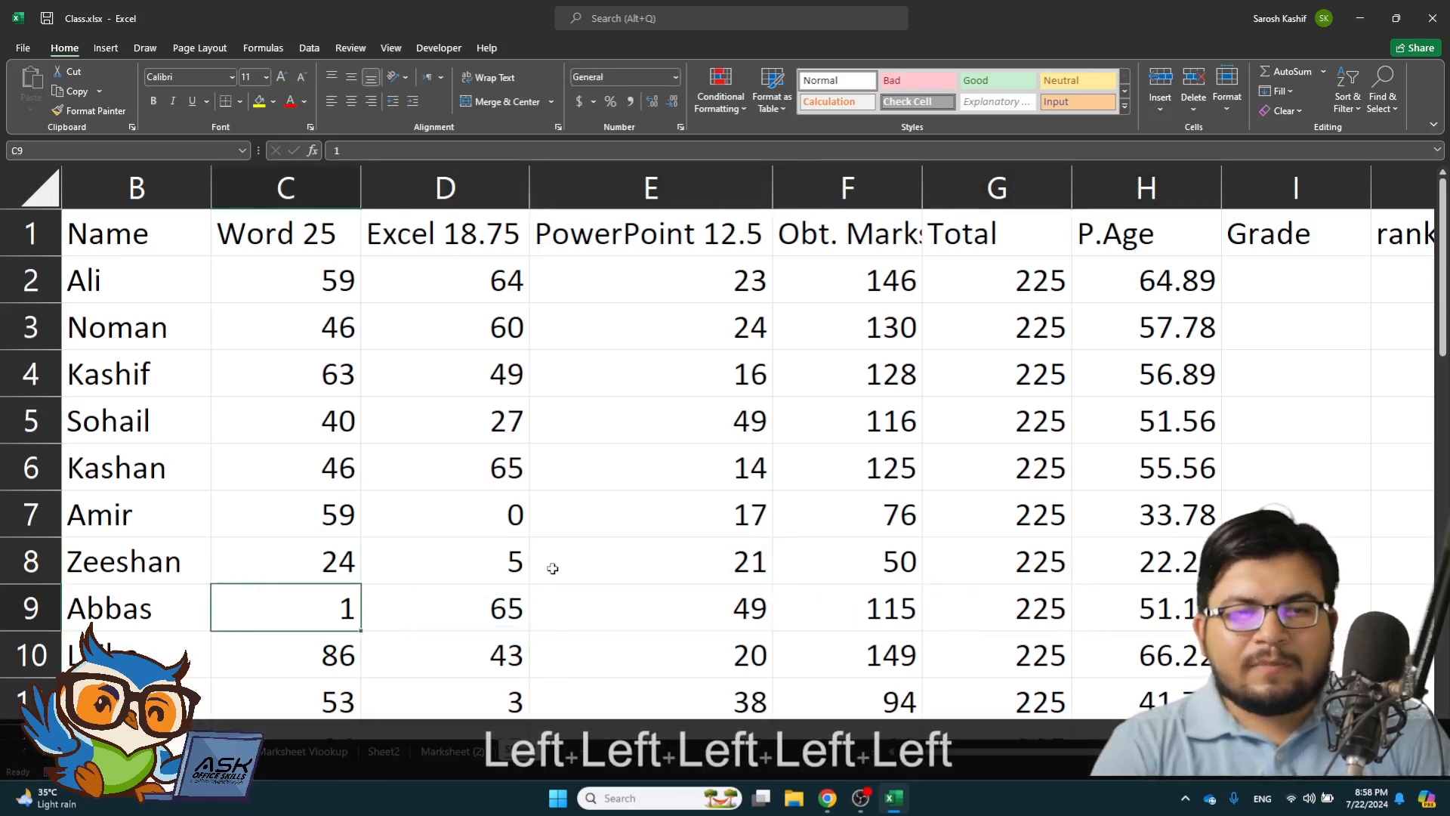
pyautogui.press('Right')
pyautogui.press('Right')
pyautogui.press('Right')
pyautogui.press('Right')
pyautogui.press('Right')
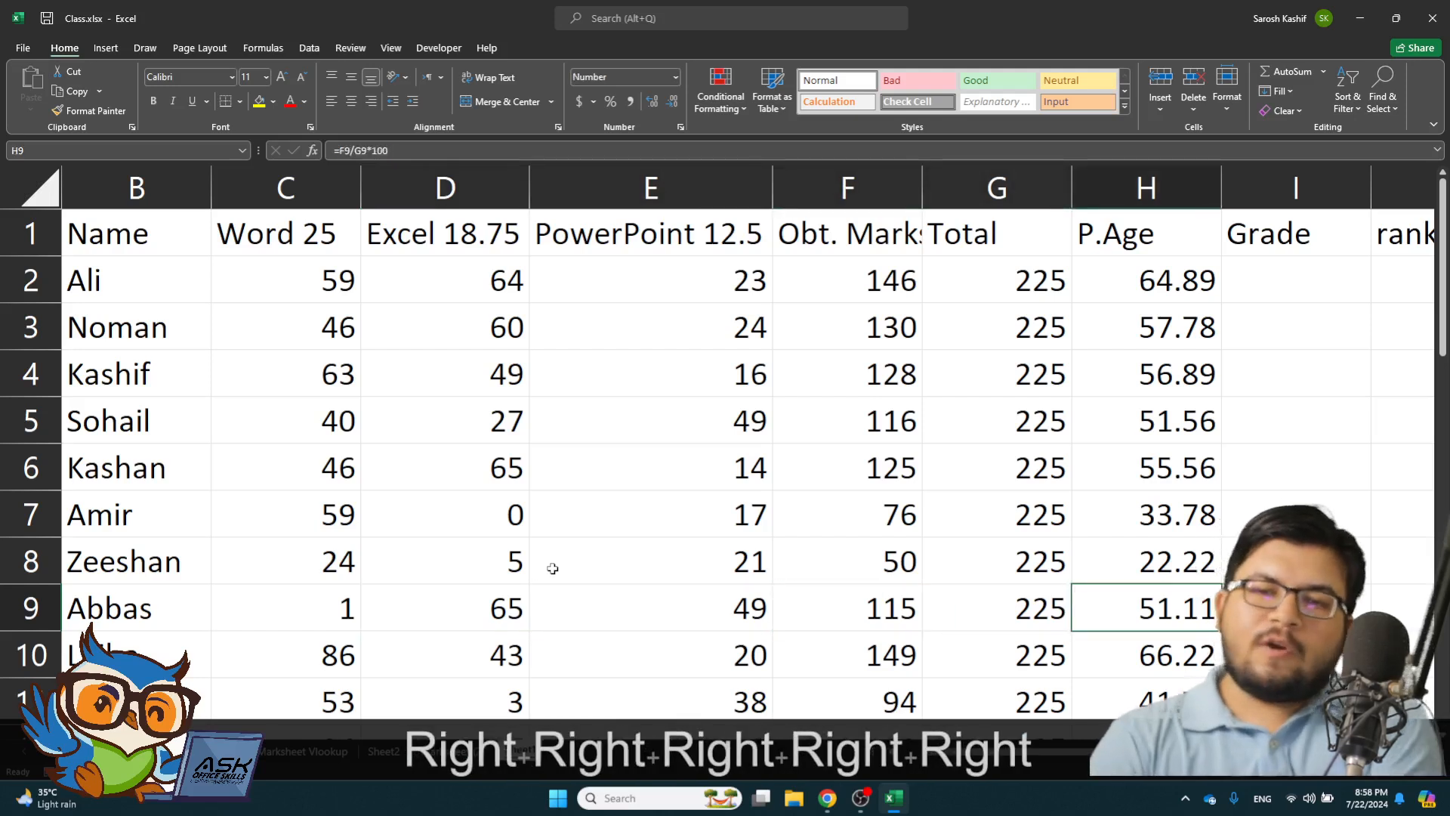
pyautogui.press('Left')
pyautogui.press('Left')
pyautogui.press('Left')
pyautogui.press('Left')
pyautogui.press('Left')
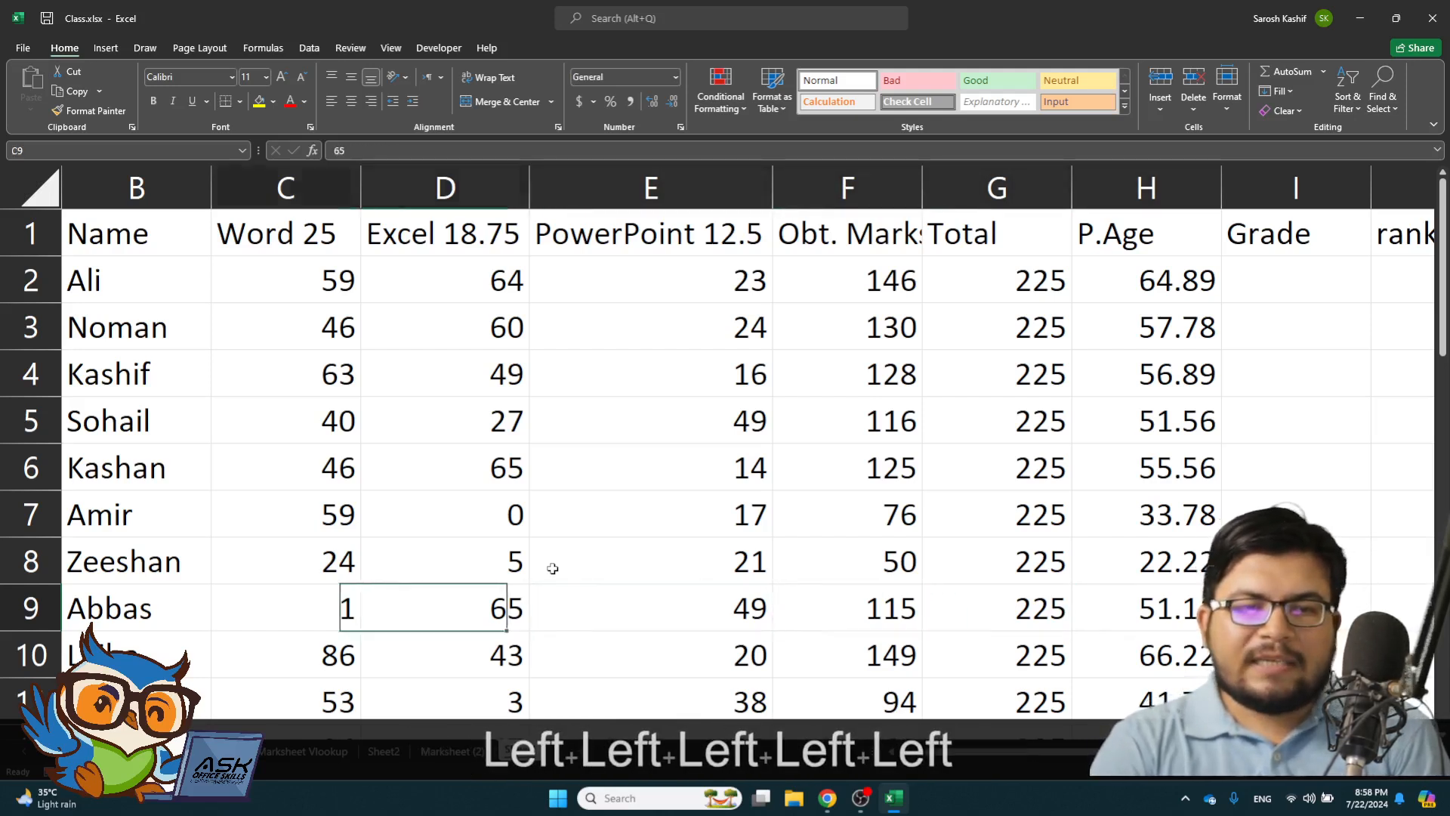
# - Check in the Grades table which grade the row 9 student's percentage would earn
pyautogui.press('Right')
pyautogui.press('Right')
pyautogui.press('Right')
pyautogui.press('Right')
pyautogui.press('Right')
pyautogui.press('Right')
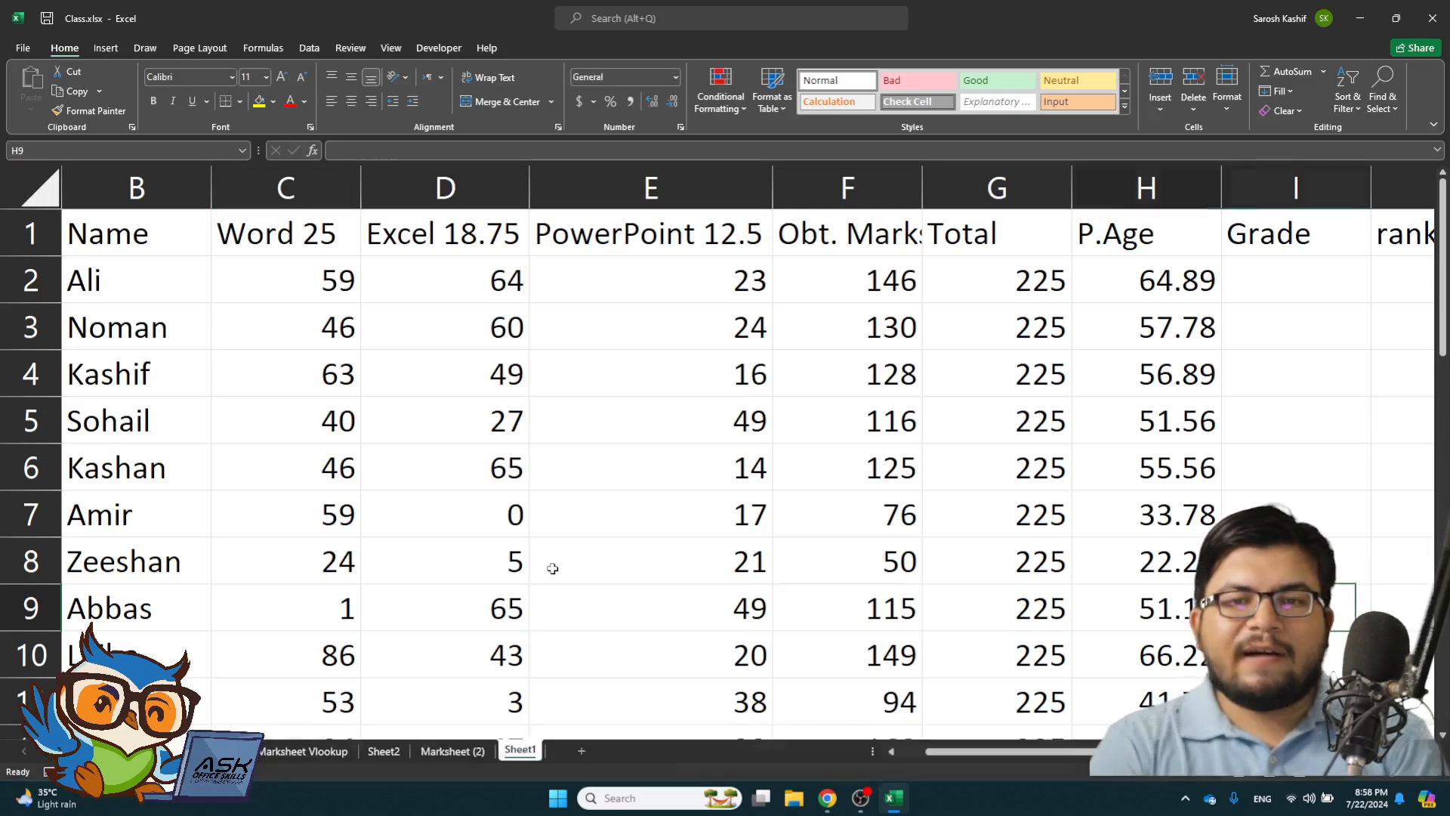
pyautogui.press('Right')
pyautogui.press('Right')
pyautogui.press('Right')
pyautogui.press('Right')
pyautogui.press('Right')
pyautogui.press('Left')
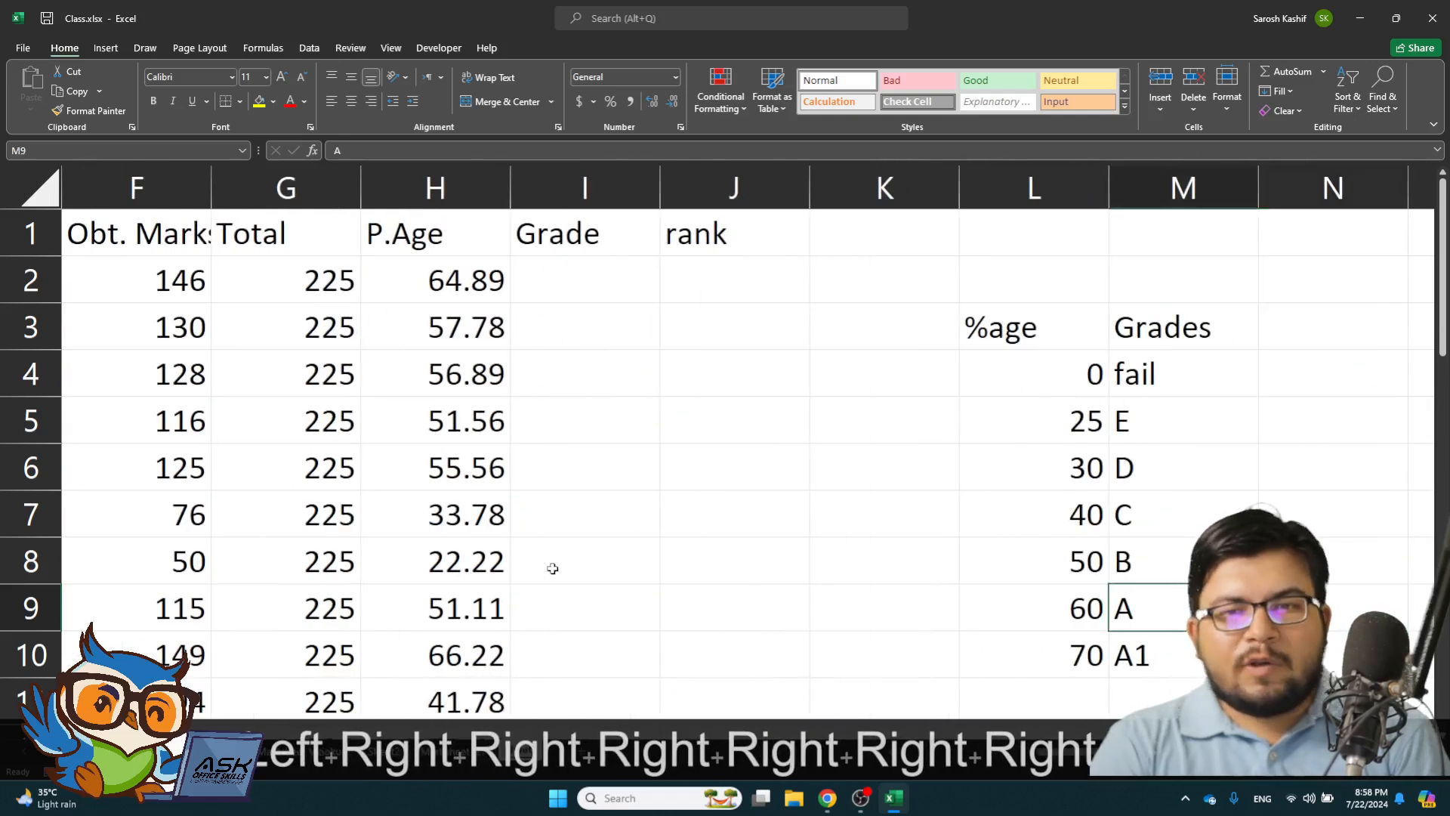
pyautogui.press('Up')
# - Start an IF formula in the first student's Grade cell, I2
pyautogui.press('Left')
pyautogui.press('Left')
pyautogui.press('Left')
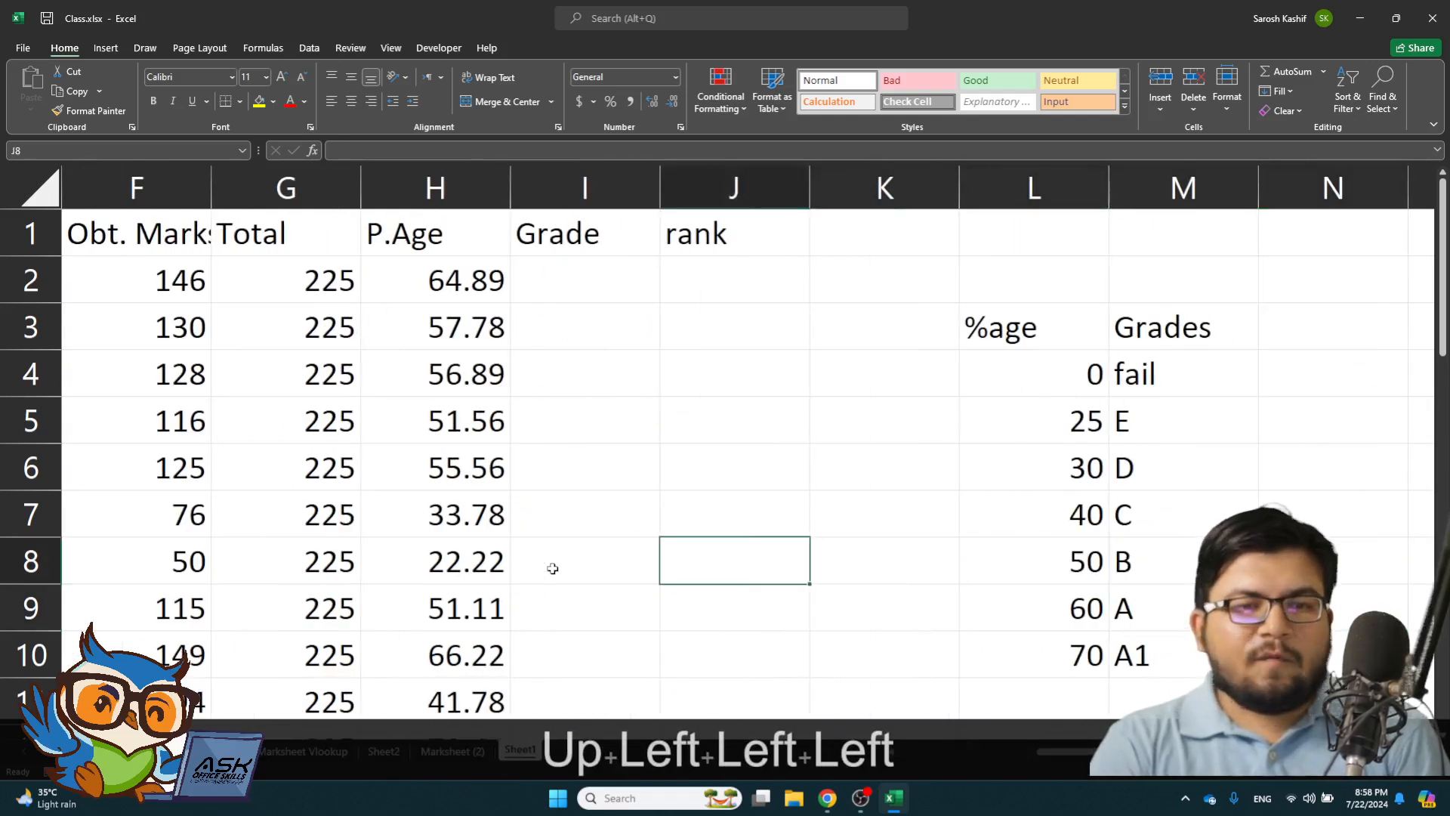
pyautogui.press('Up')
pyautogui.press('Up')
pyautogui.press('Up')
pyautogui.press('Up')
pyautogui.press('Up')
pyautogui.press('Up')
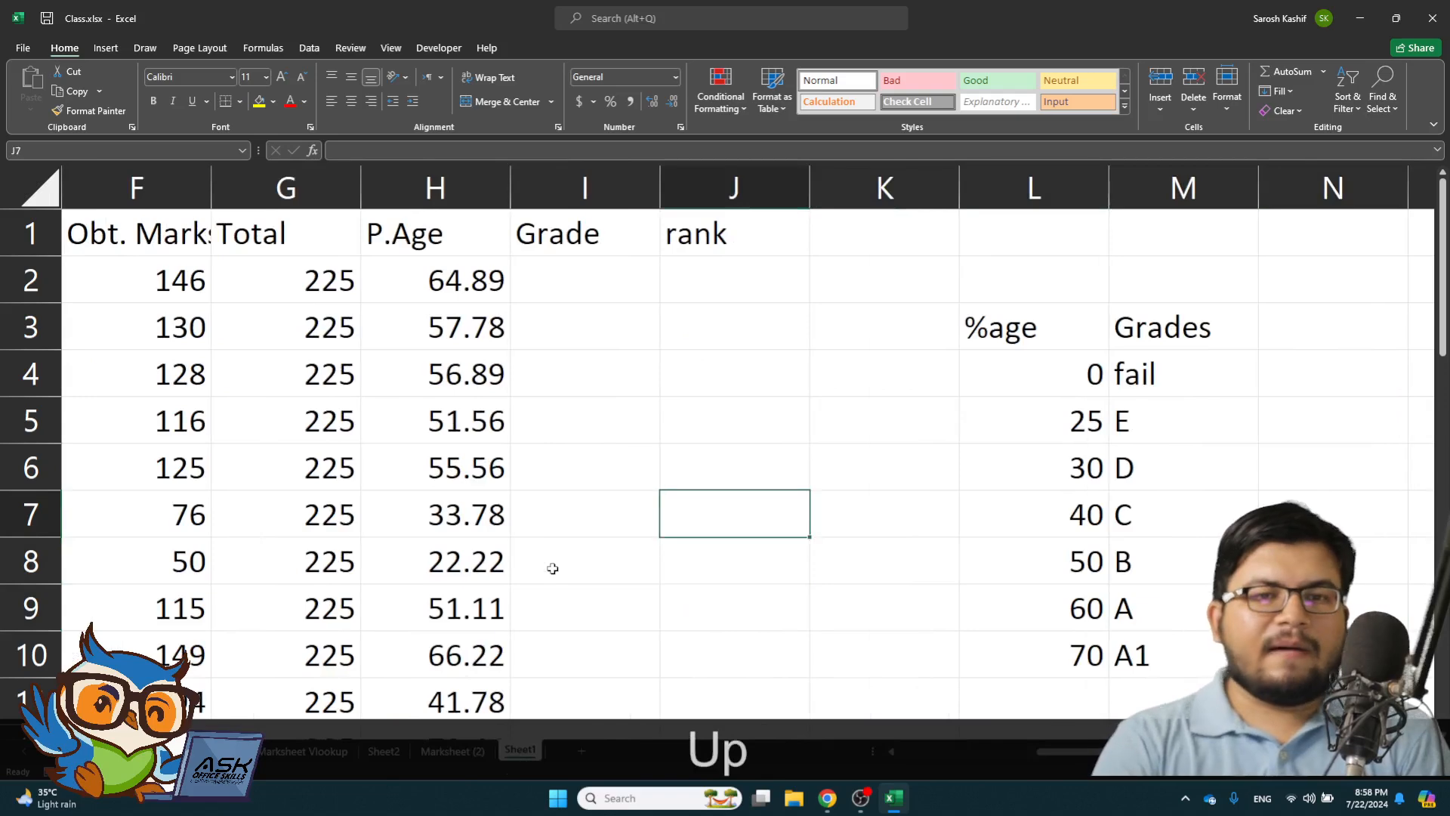
pyautogui.press('Left')
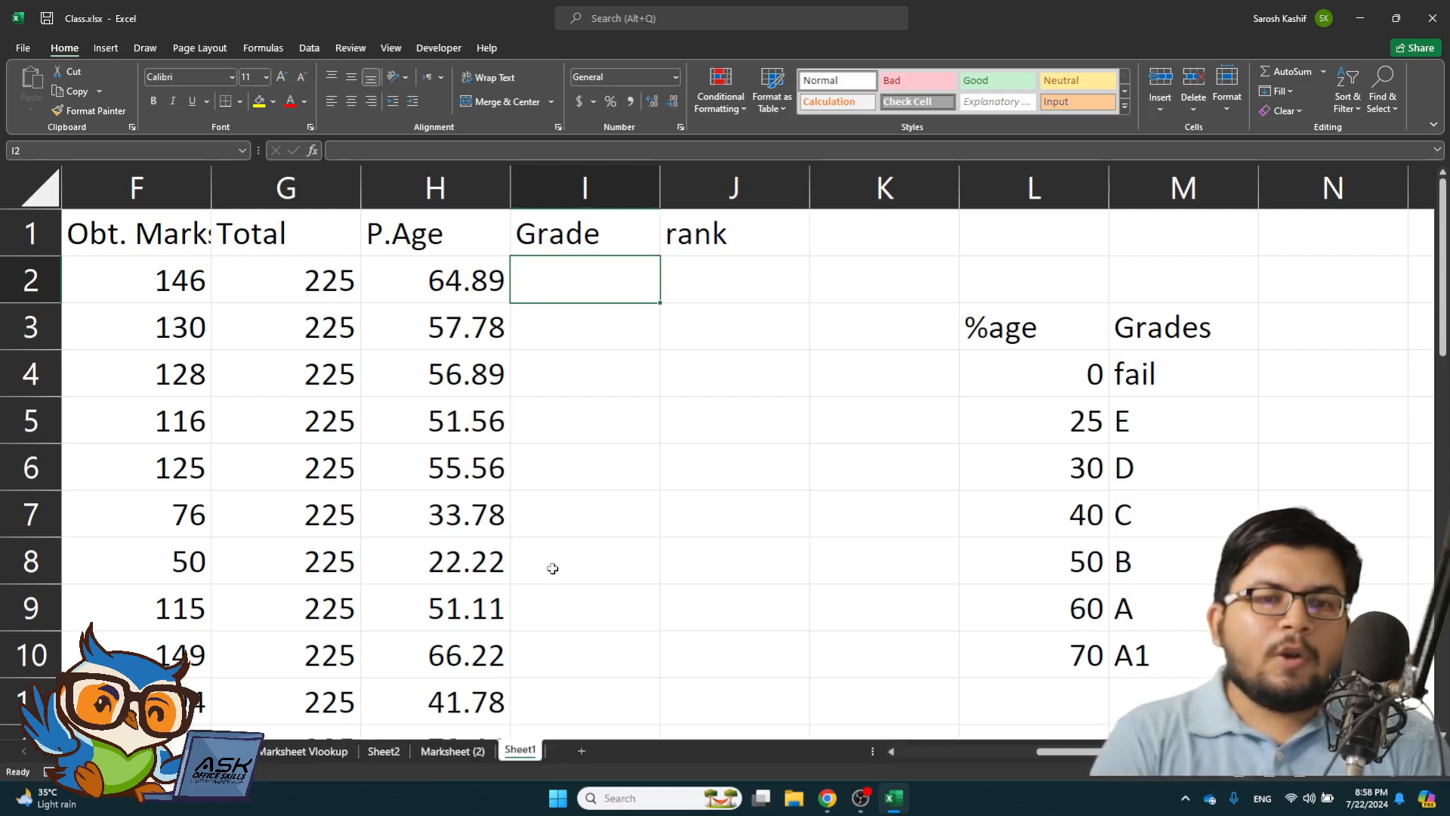
pyautogui.write('=')
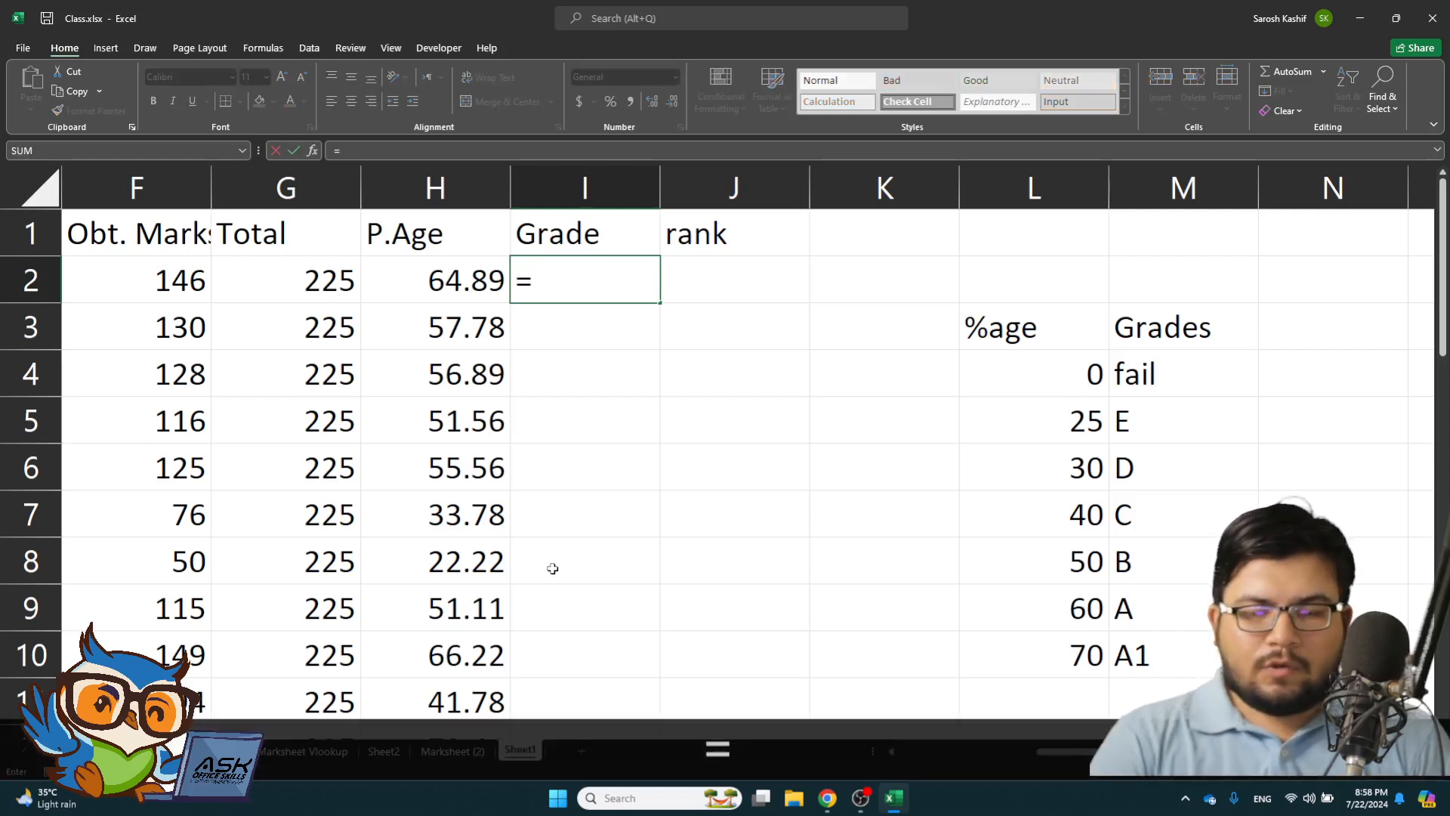
pyautogui.press('ctrl+alt+KP_5')
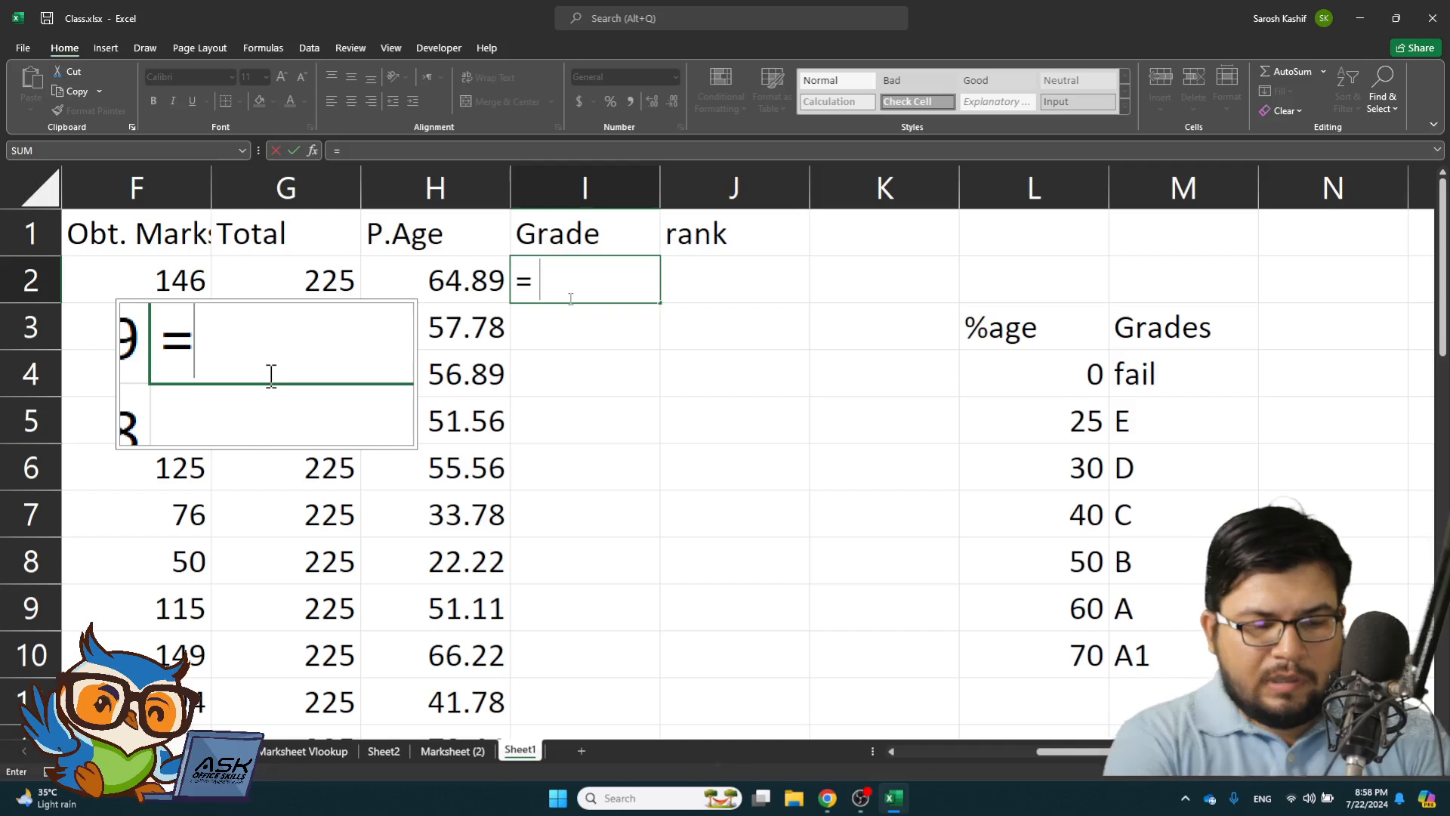
pyautogui.write('if')
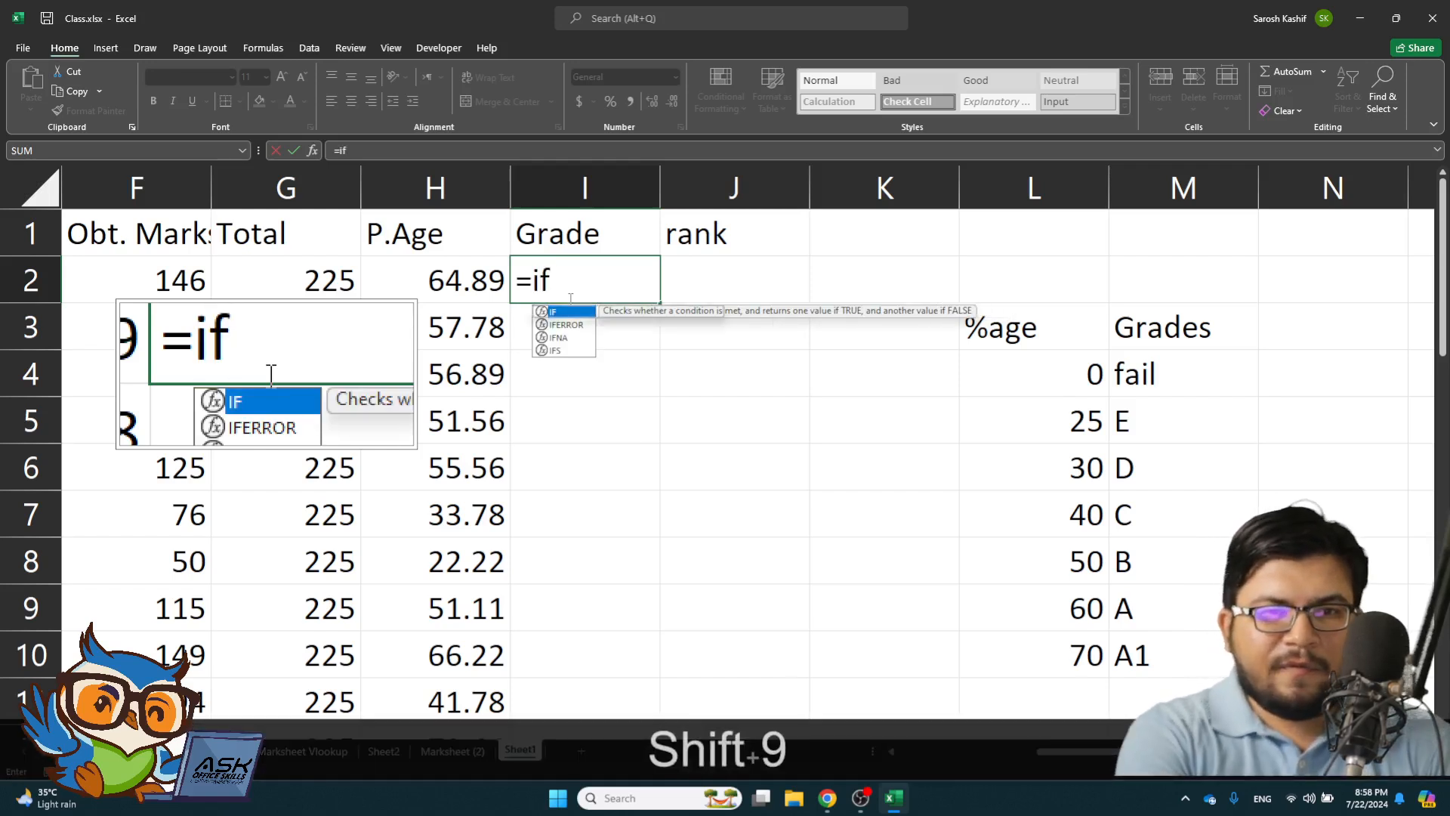
pyautogui.write('(')
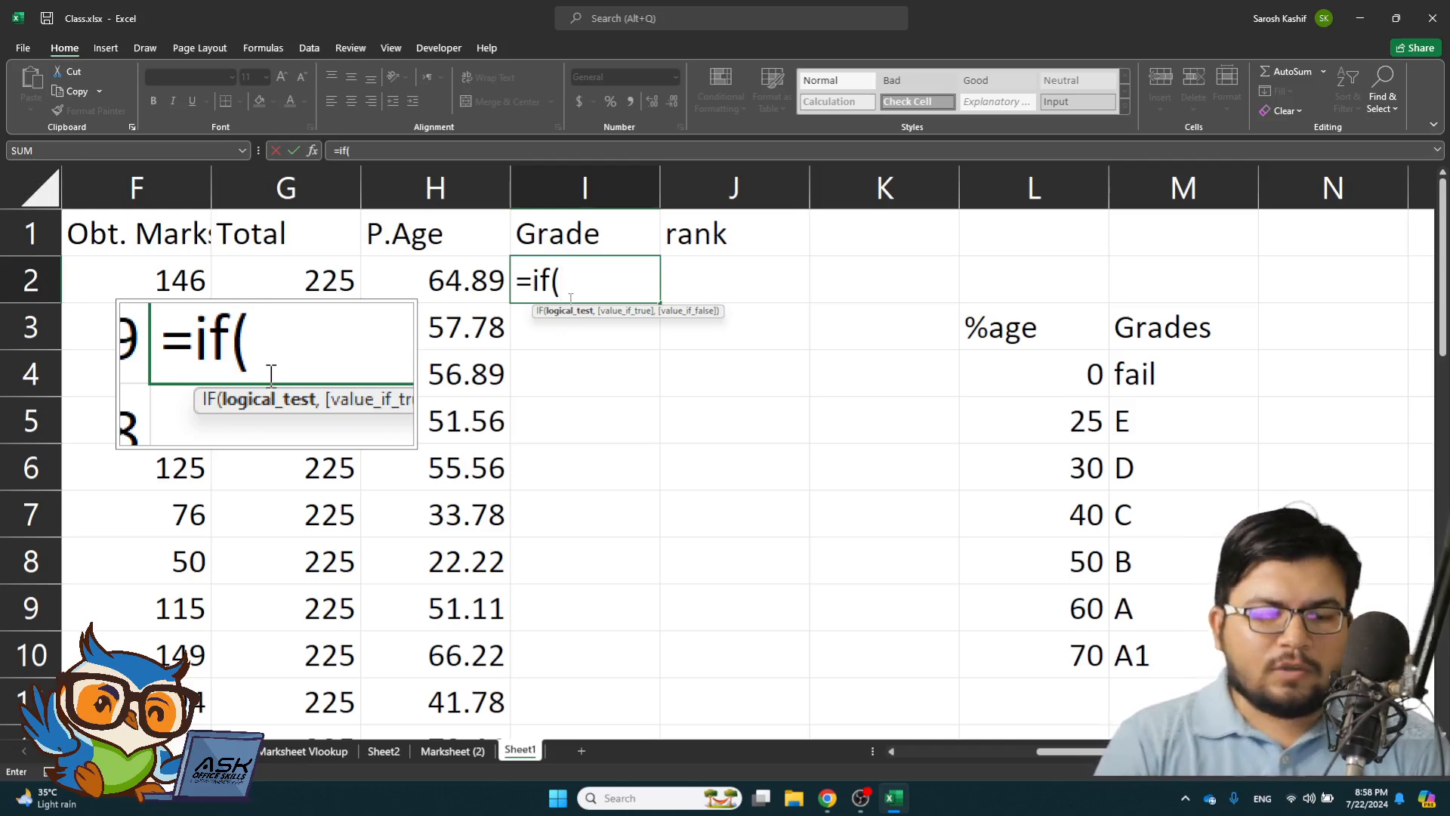
# - Nest an AND test inside the IF, with the Word mark condition C2>=25 as its first condition
pyautogui.write('o')
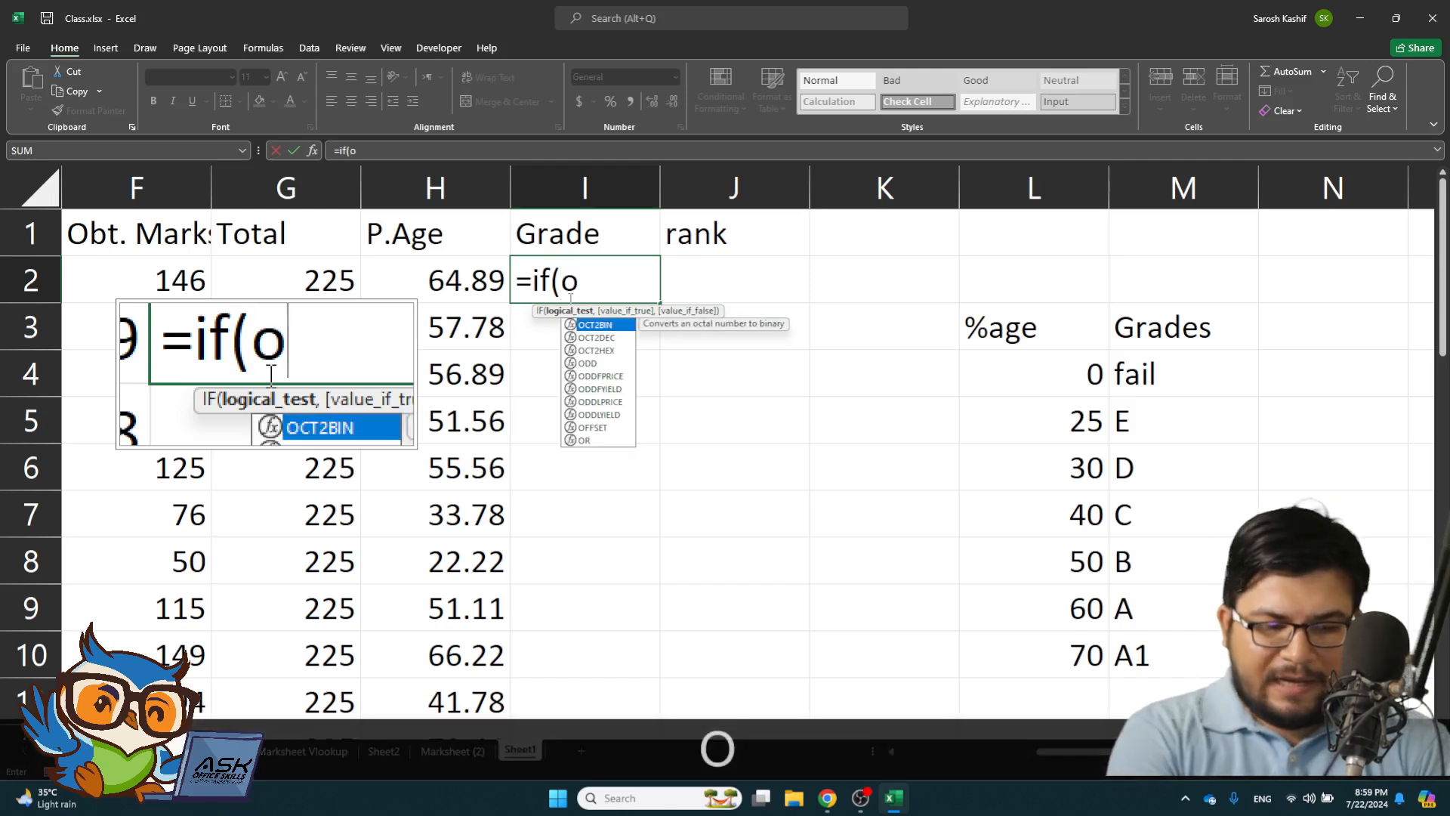
pyautogui.press('BackSpace')
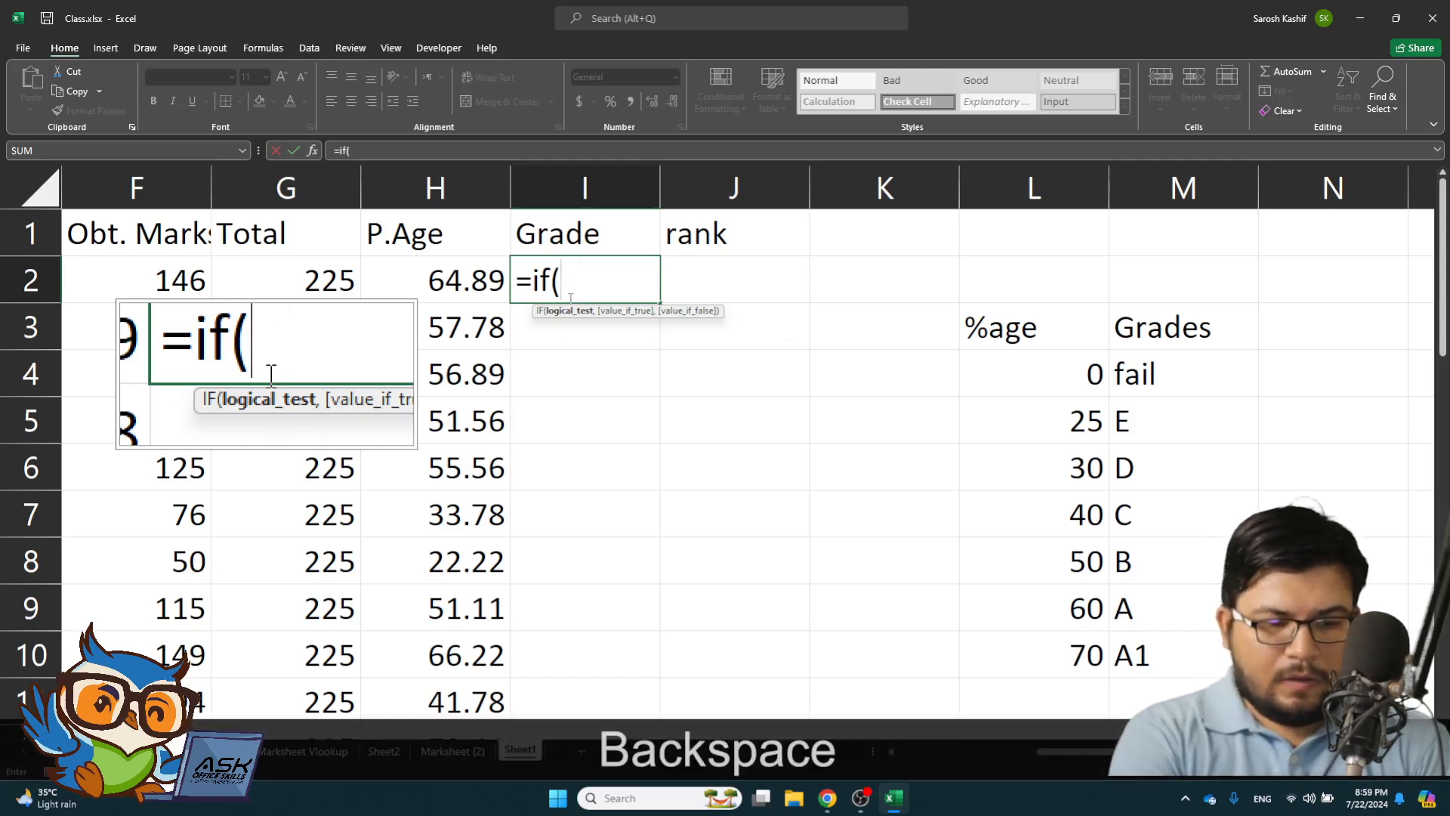
pyautogui.write('and(')
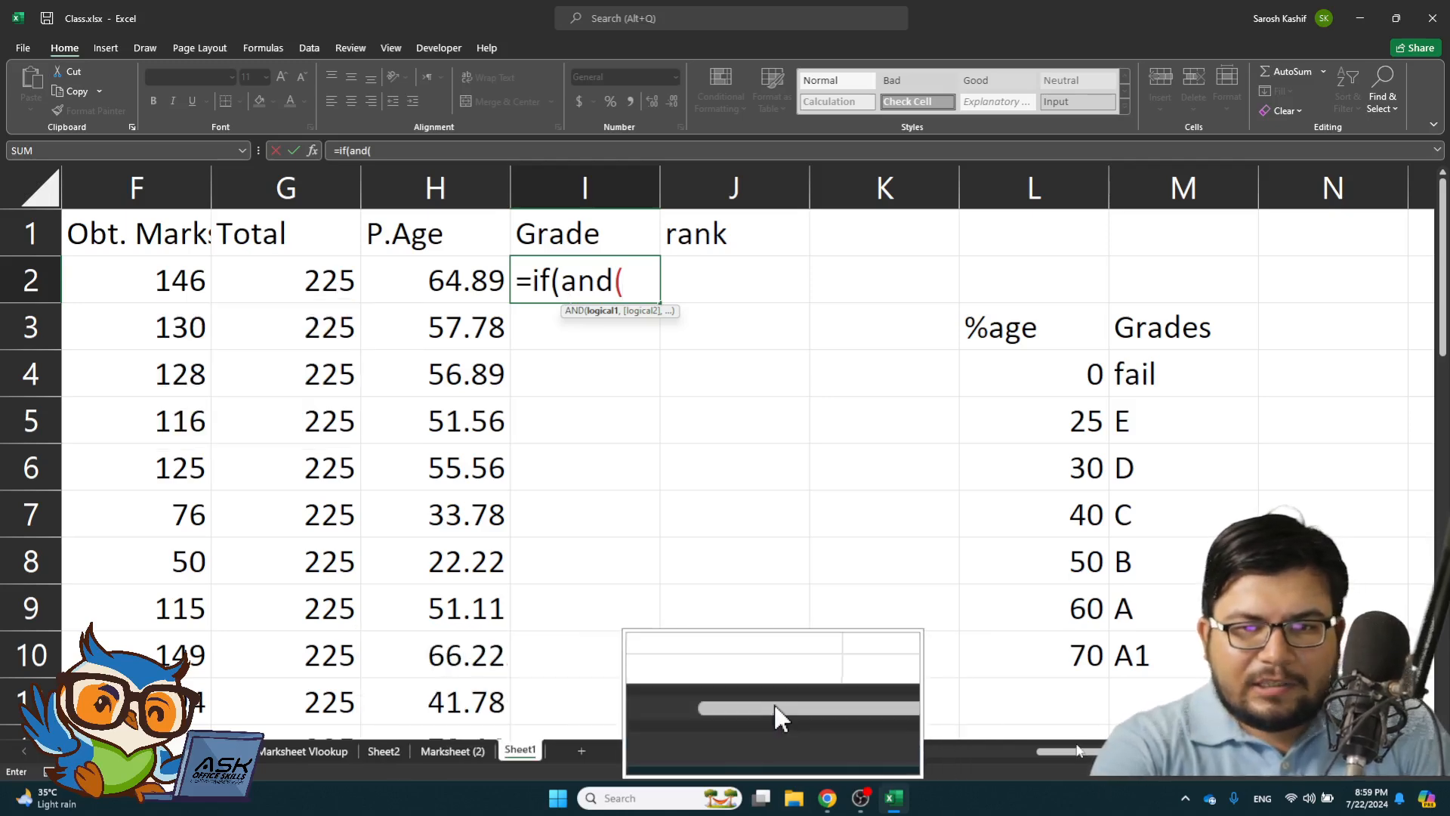
pyautogui.moveTo(1079, 750); pyautogui.dragTo(991, 747)
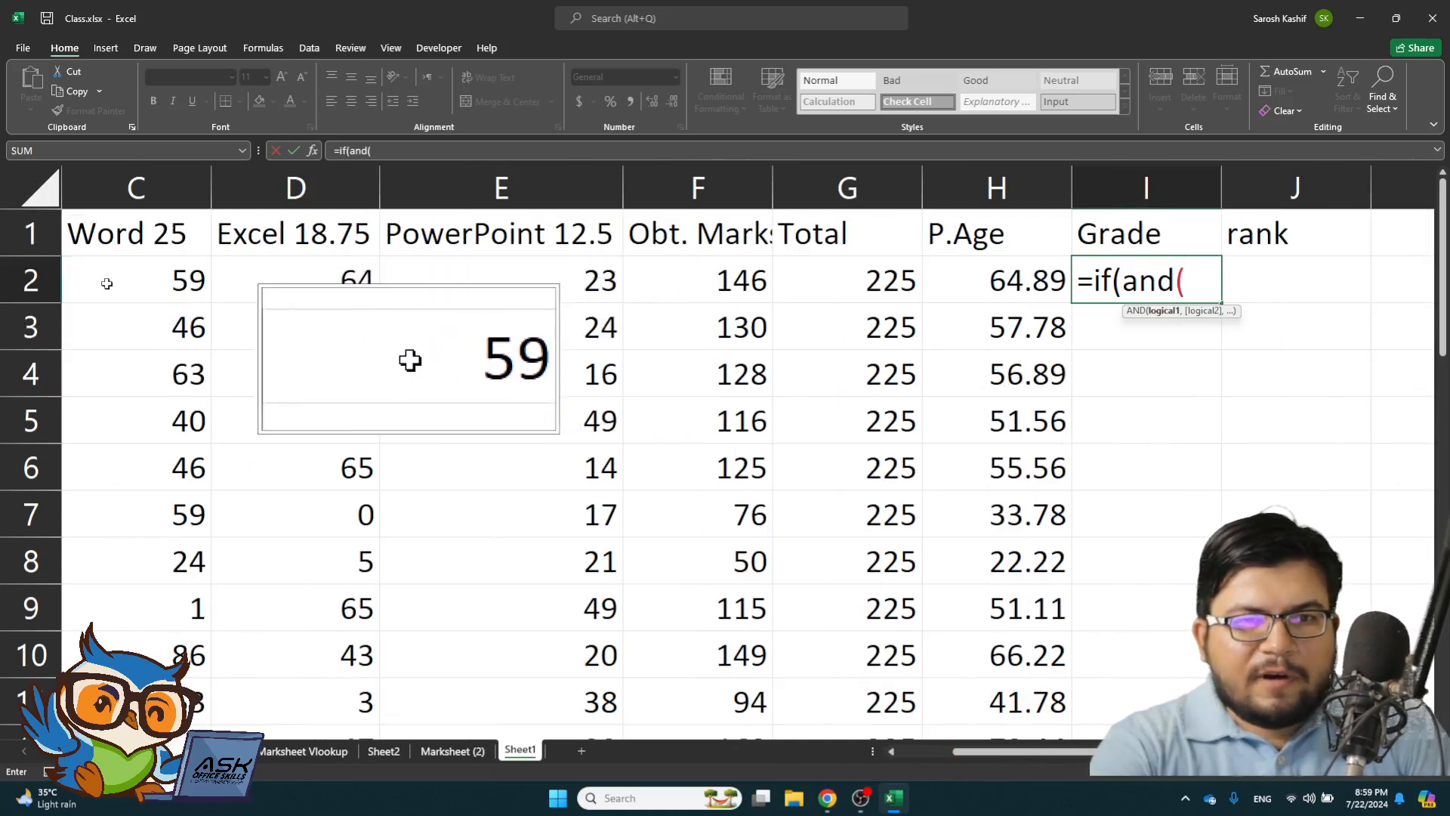
pyautogui.click(119, 281)
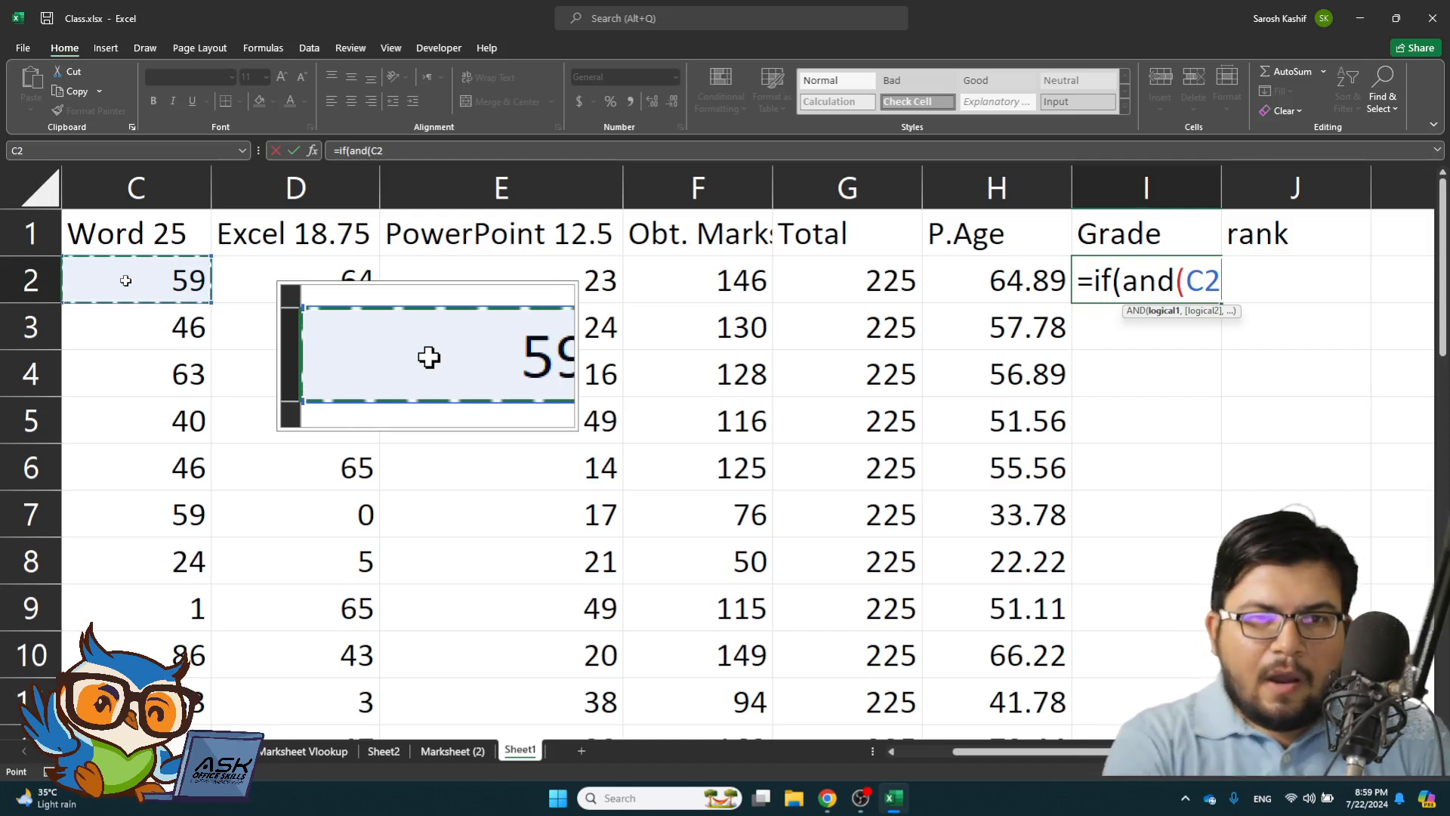
pyautogui.write('>')
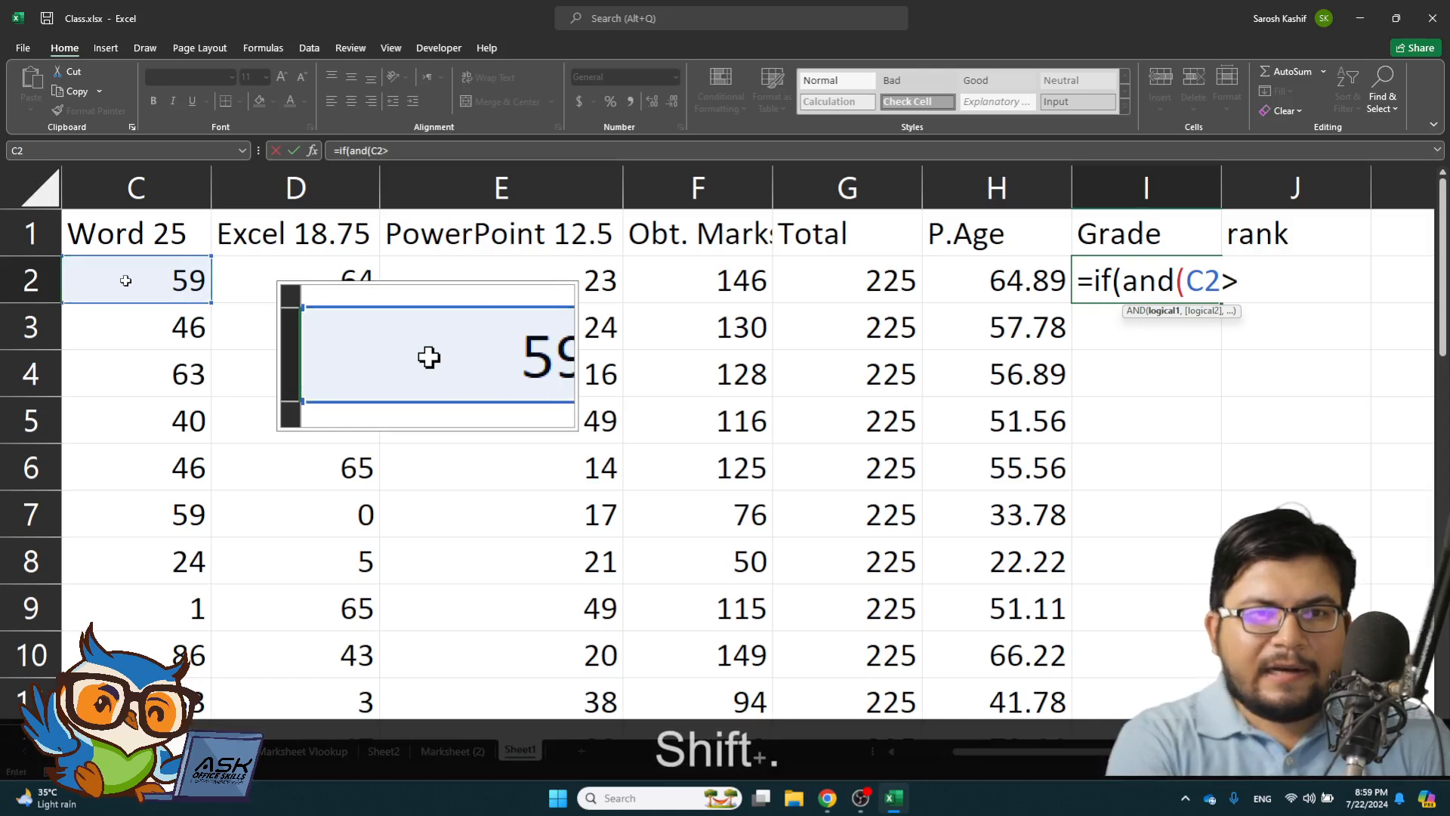
pyautogui.write('=5')
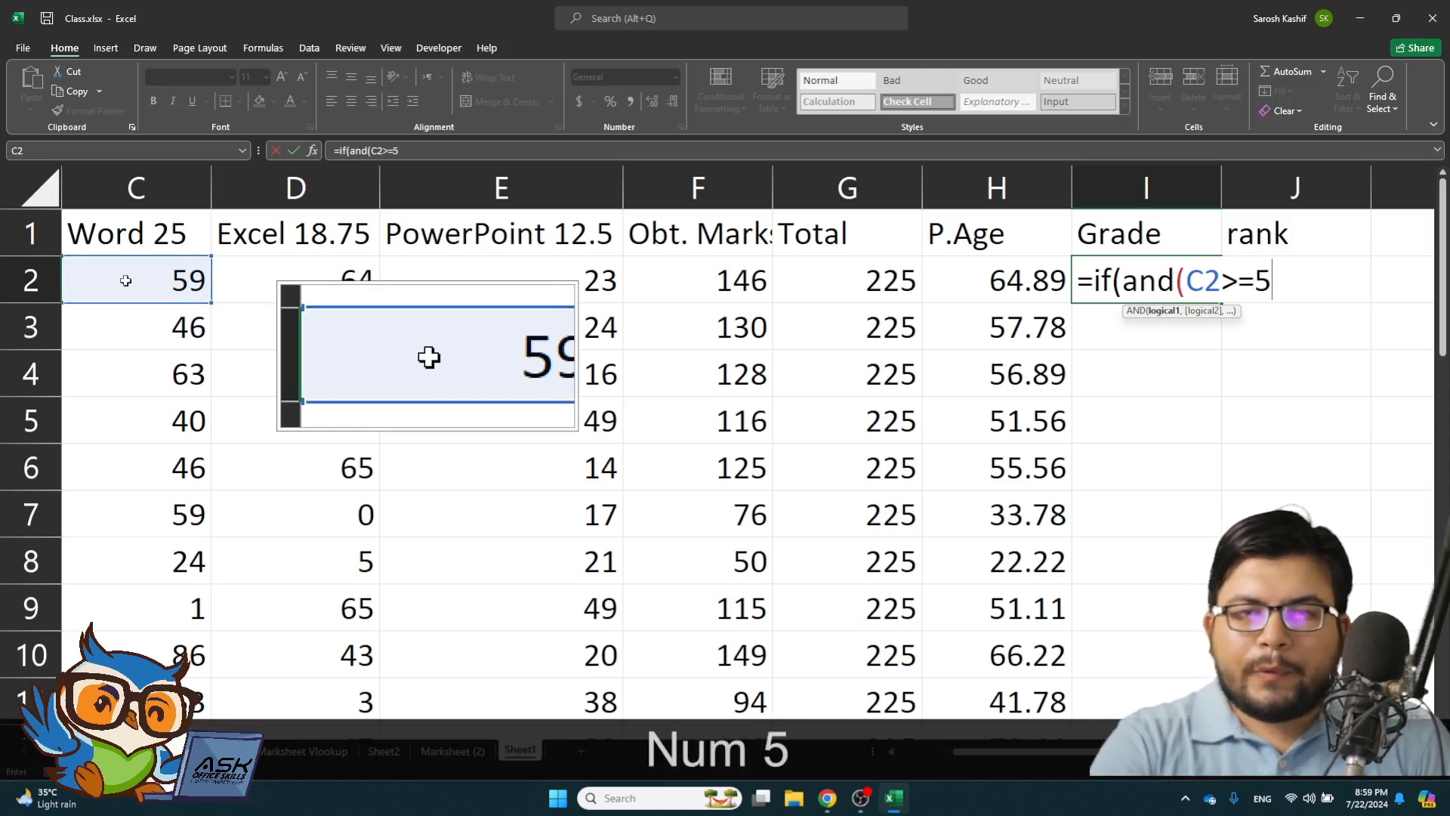
pyautogui.press('BackSpace')
pyautogui.write('25,')
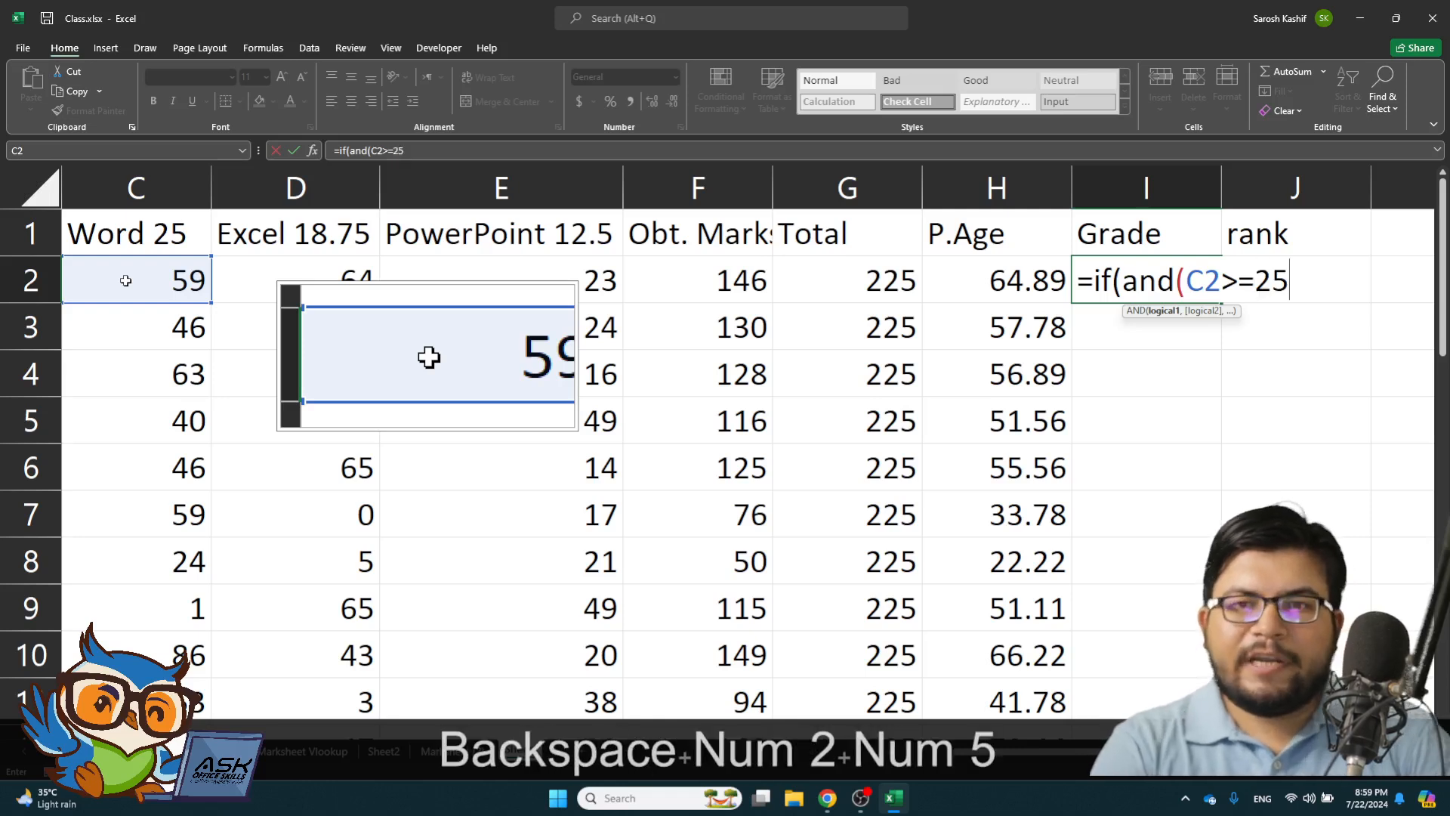
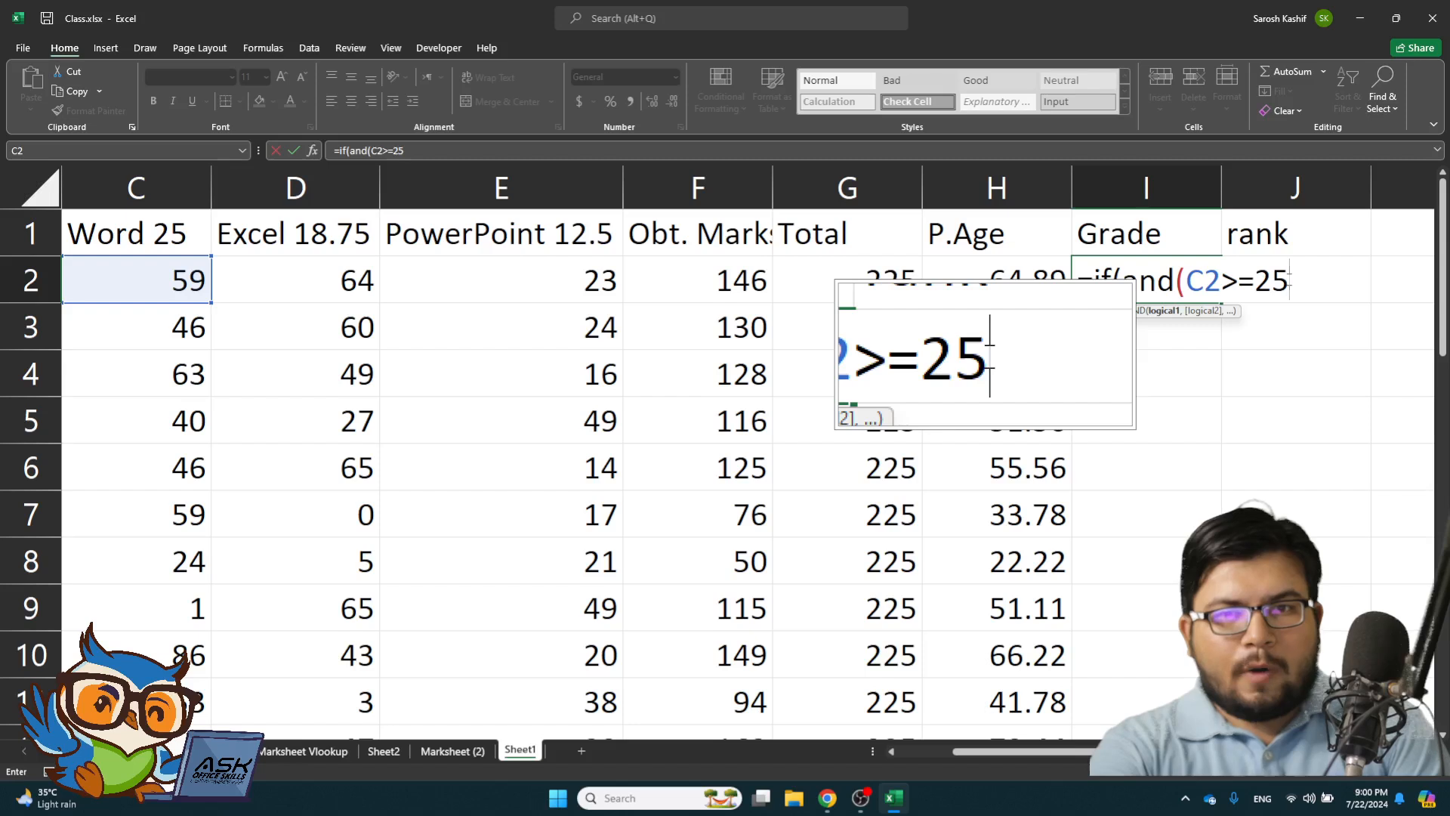
# - Add the Excel mark condition D2>=18.75 as the second condition of the AND test
pyautogui.write(',')
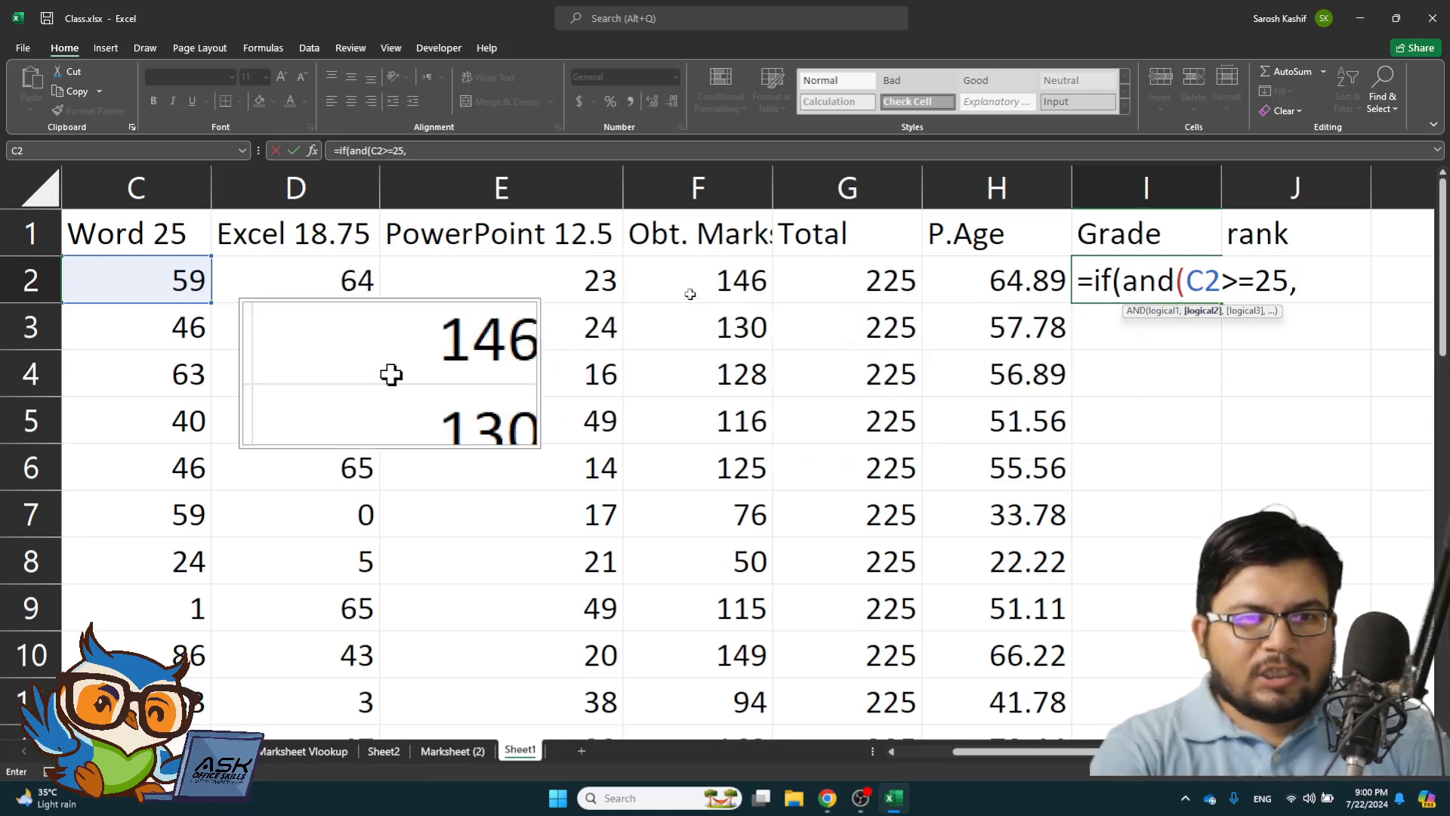
pyautogui.click(299, 277)
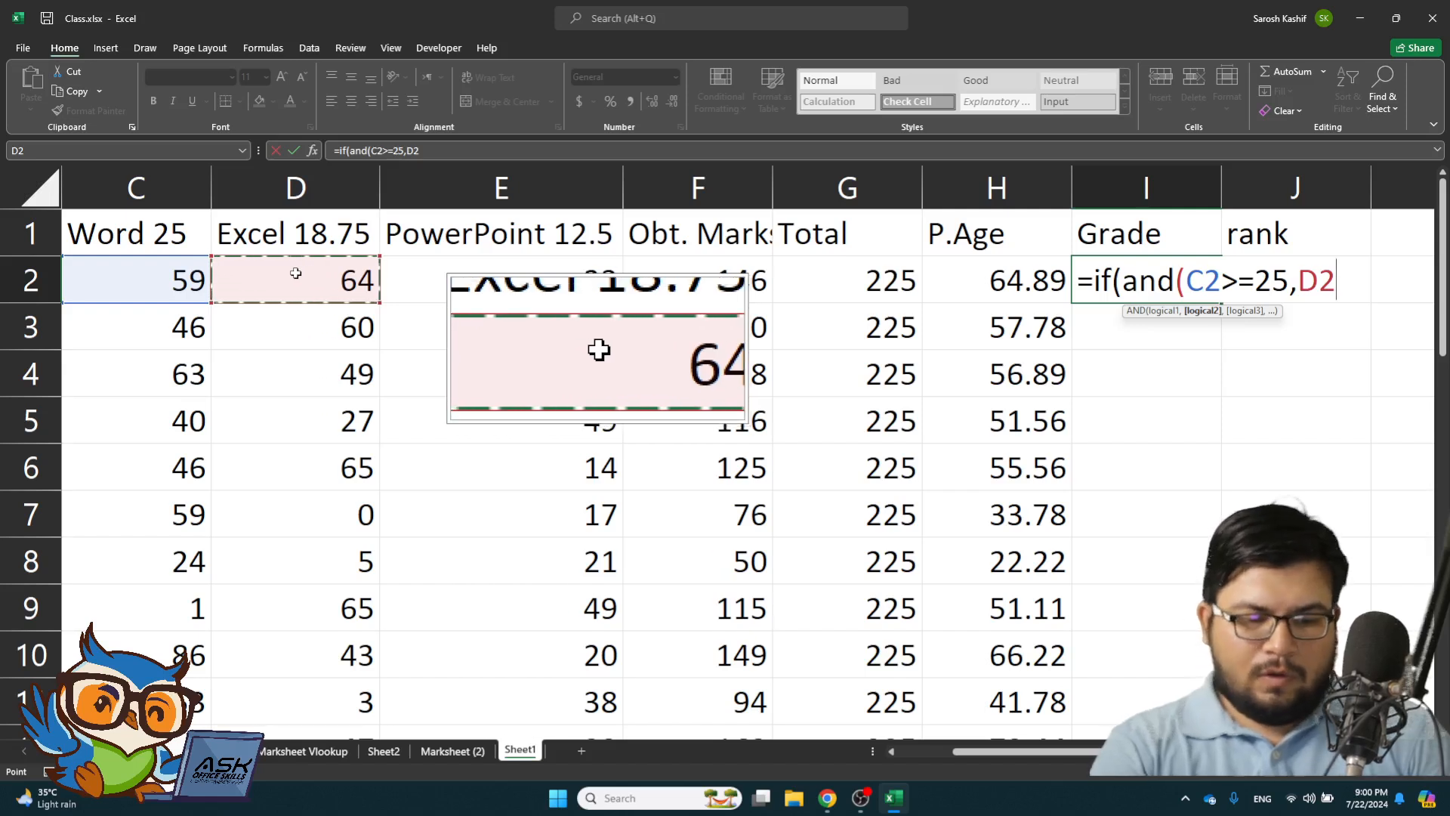
pyautogui.write('>=')
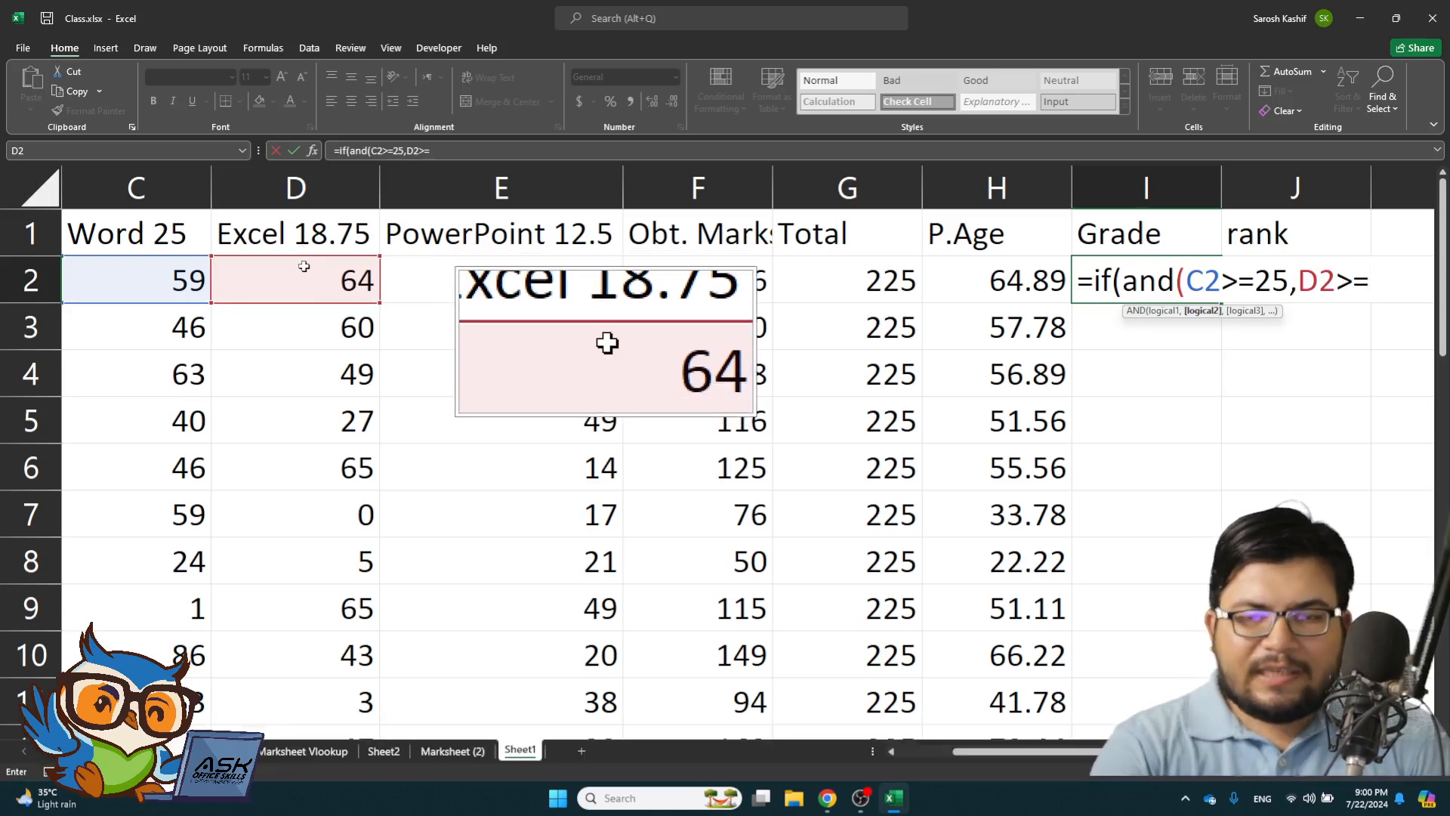
pyautogui.write('18.75')
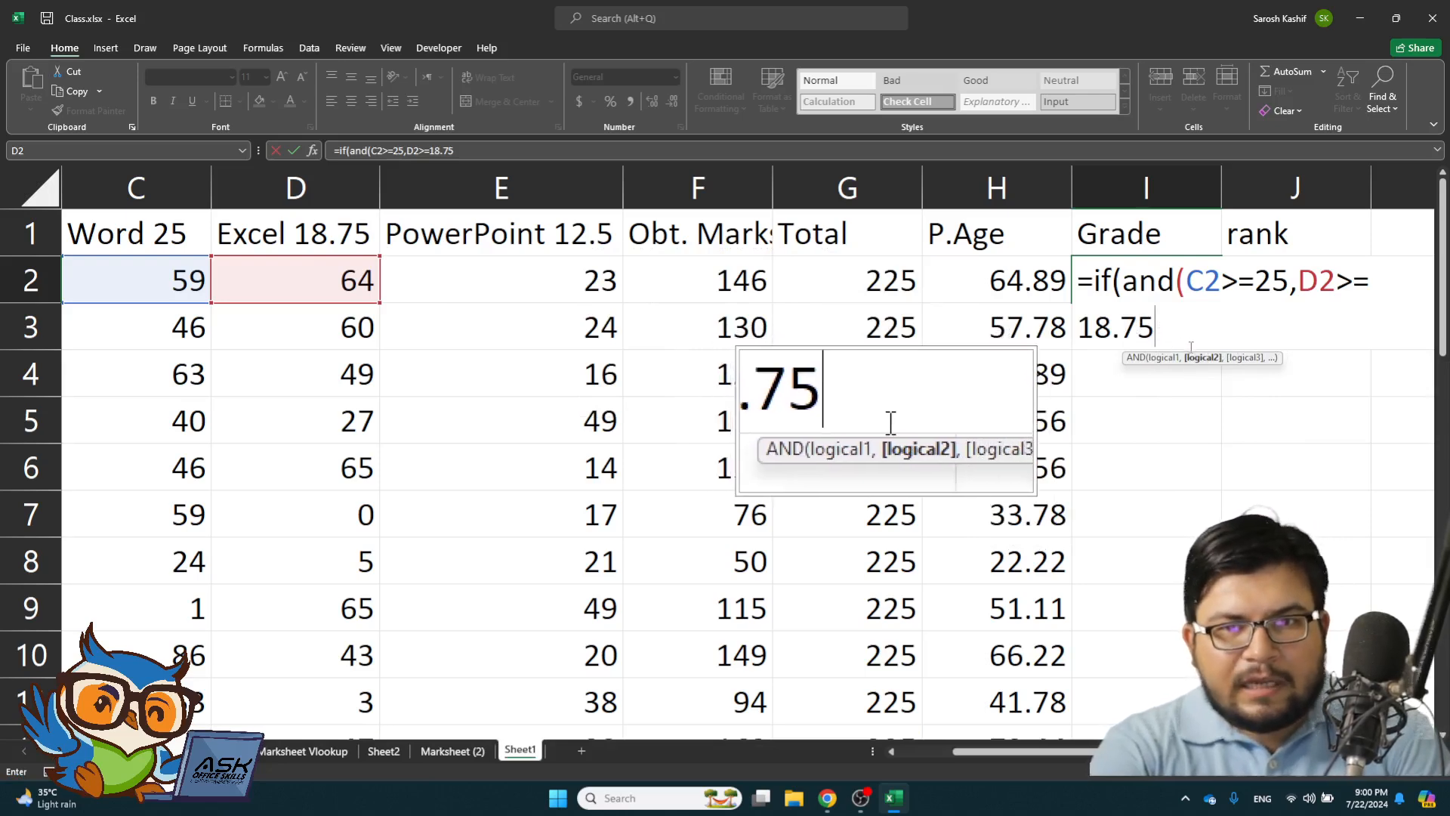
# - Add the PowerPoint mark condition E2>=12.5 as the third condition and close the AND test
pyautogui.write(',')
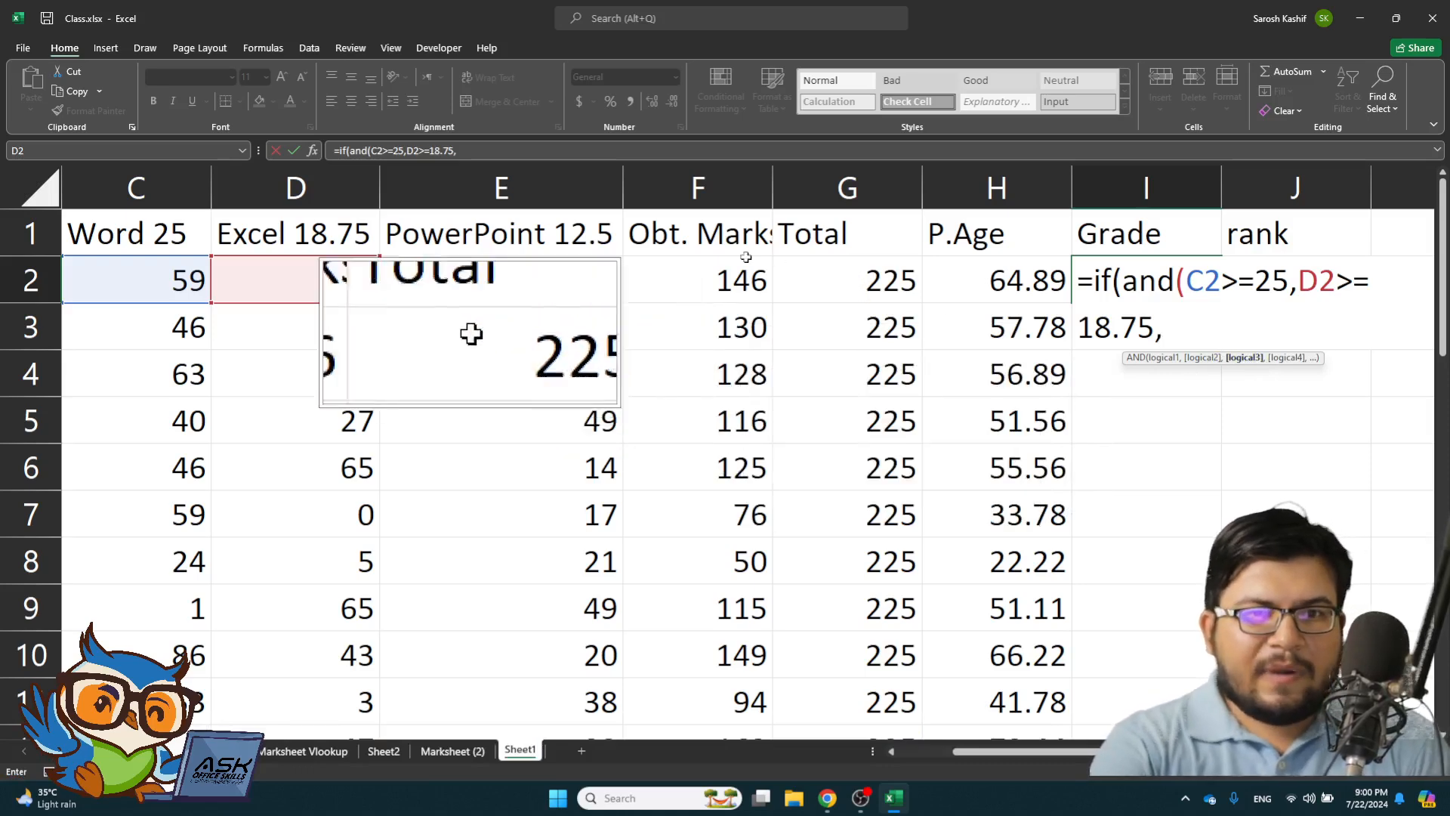
pyautogui.click(565, 283)
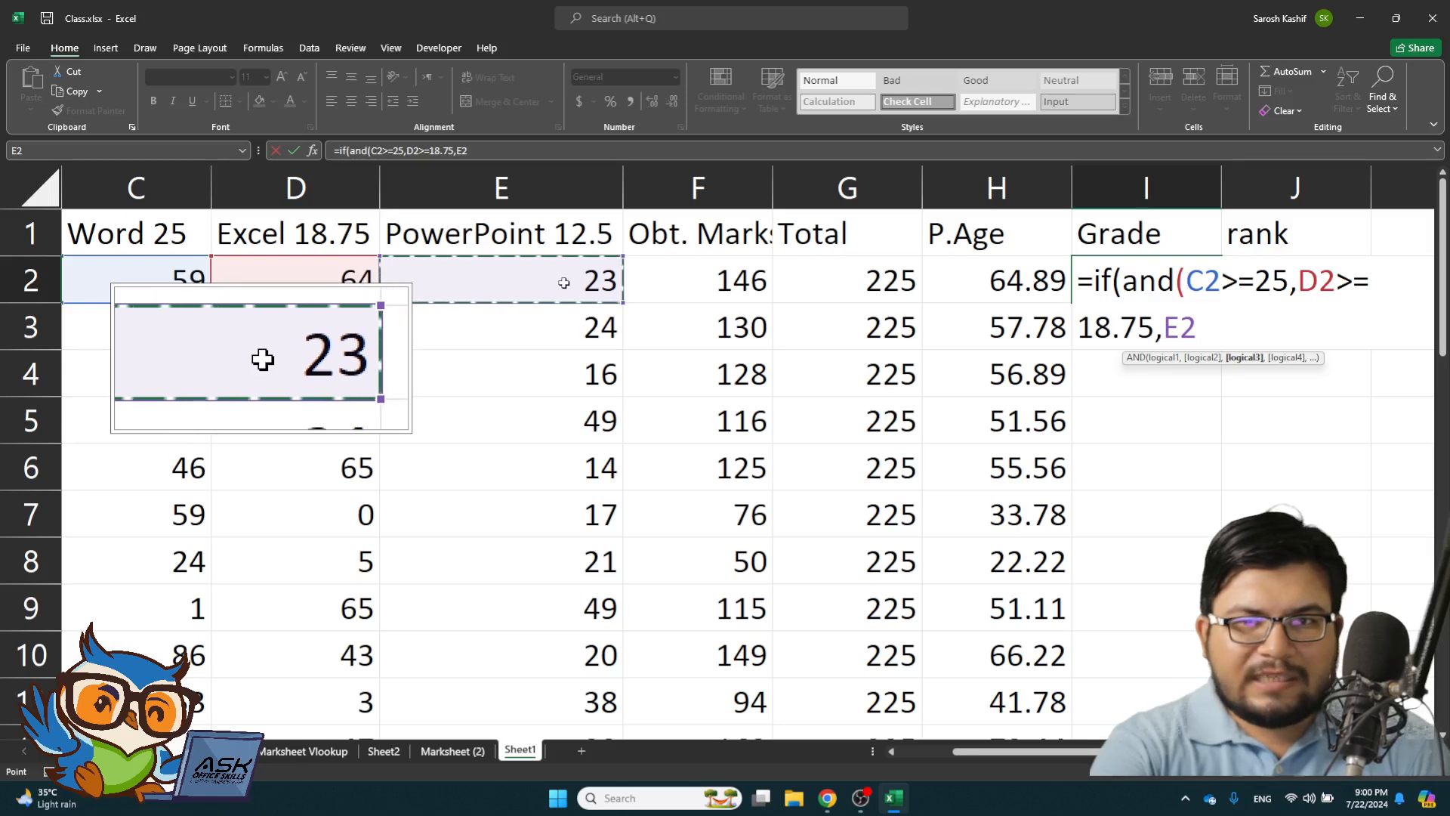
pyautogui.write('>=')
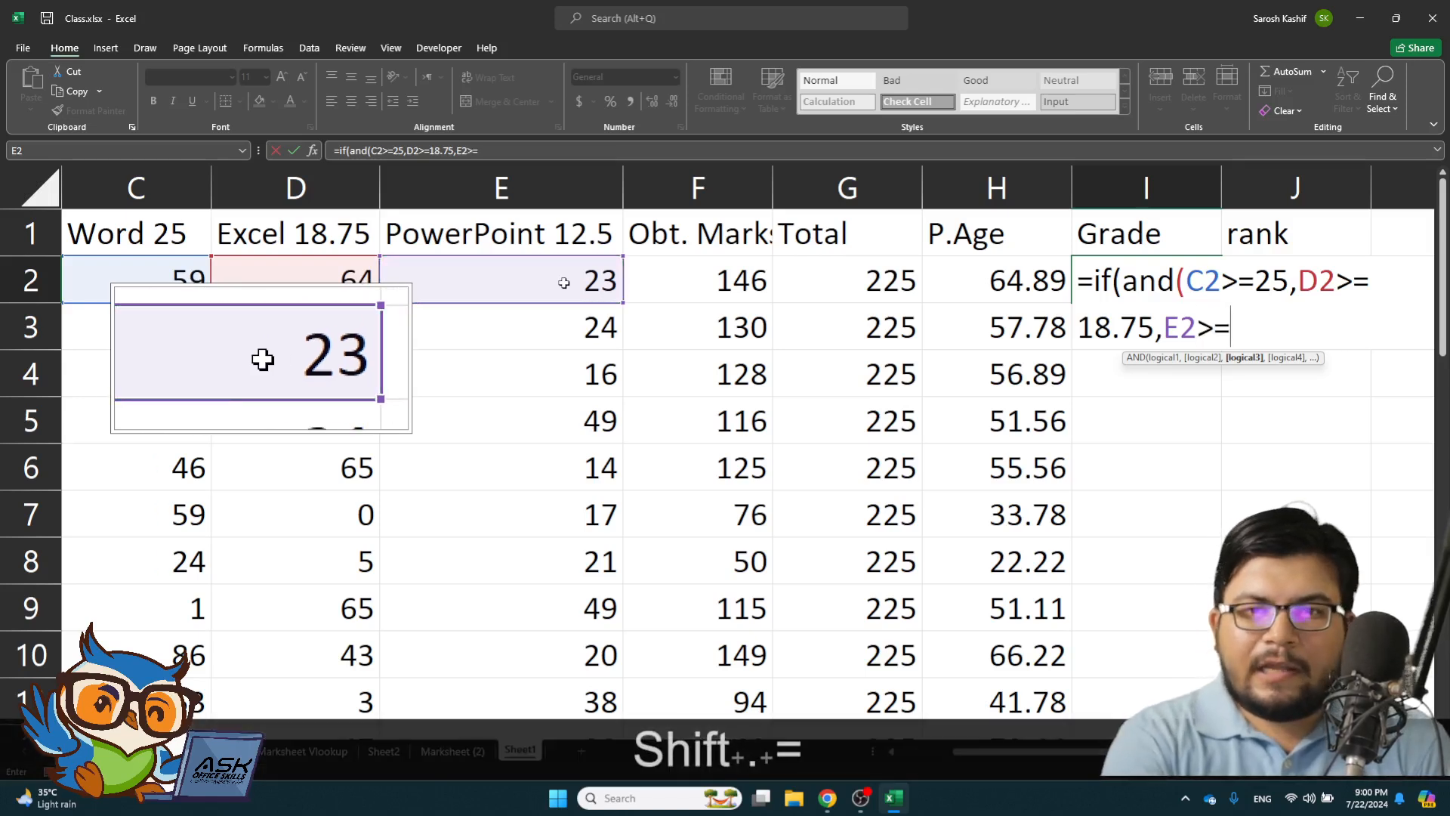
pyautogui.write('12')
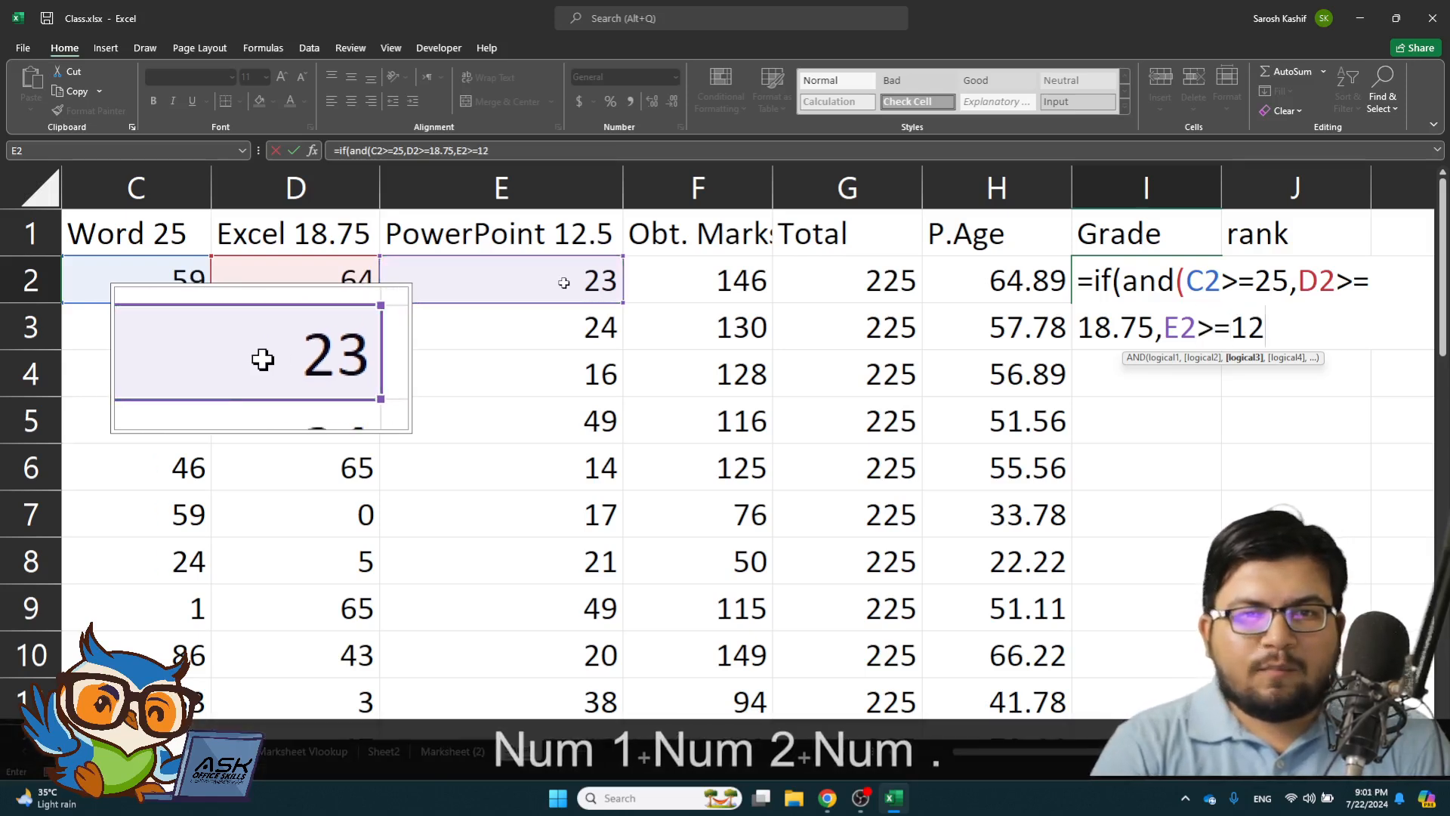
pyautogui.write('.5')
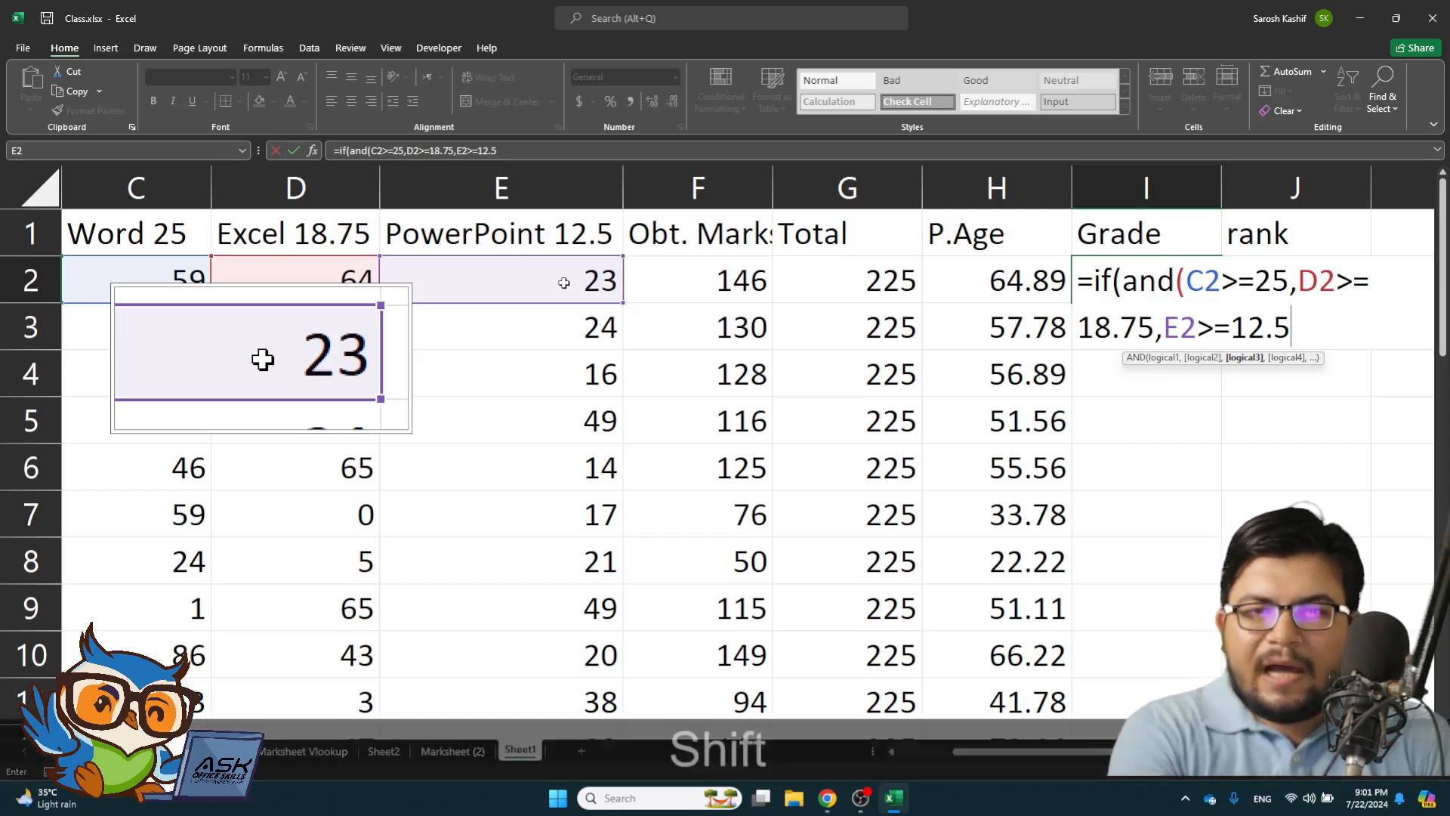
pyautogui.write(')')
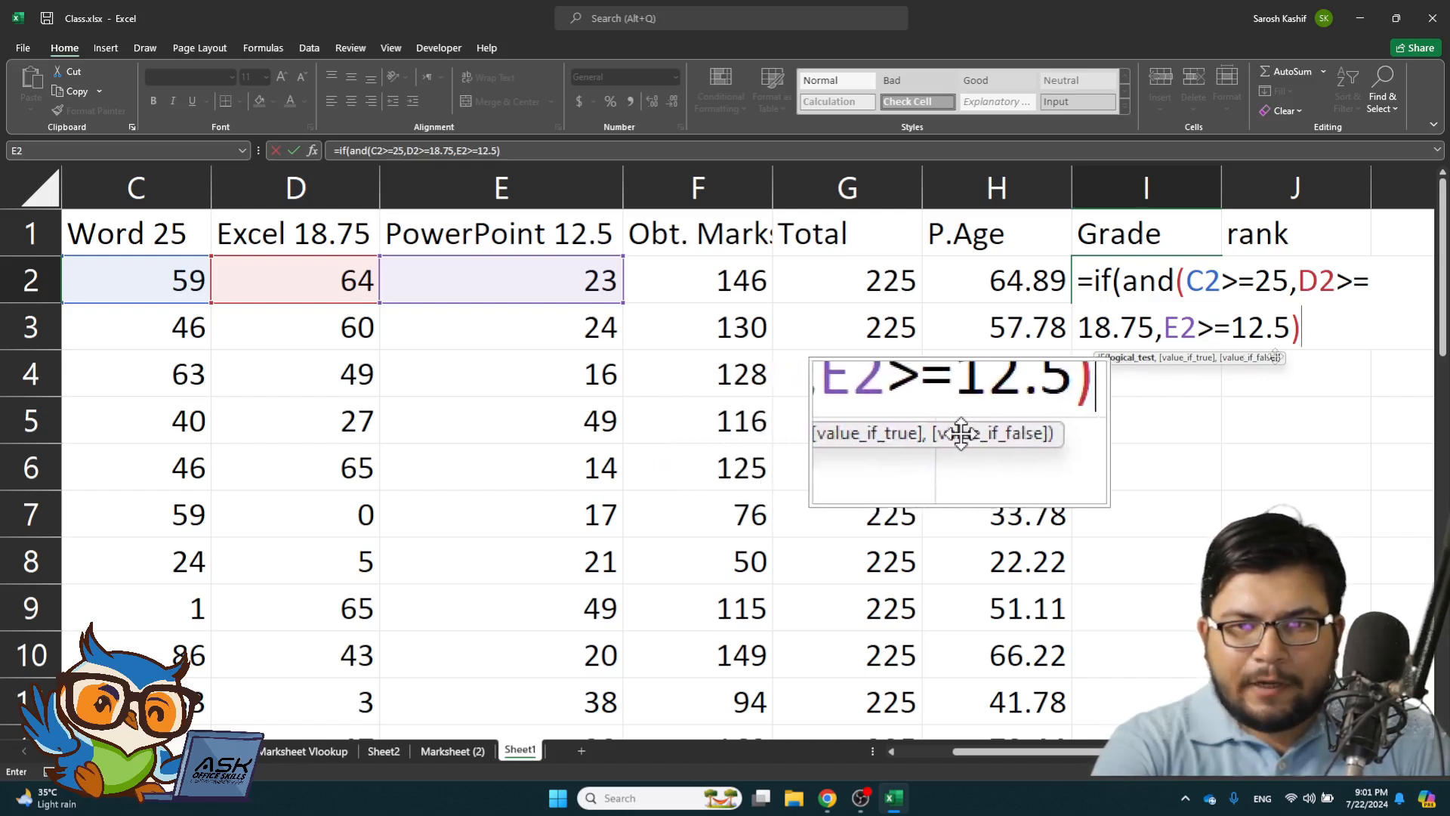
# - Start a VLOOKUP as the IF's value-if-true argument, with the percentage in H2 as its lookup value
pyautogui.write(',')
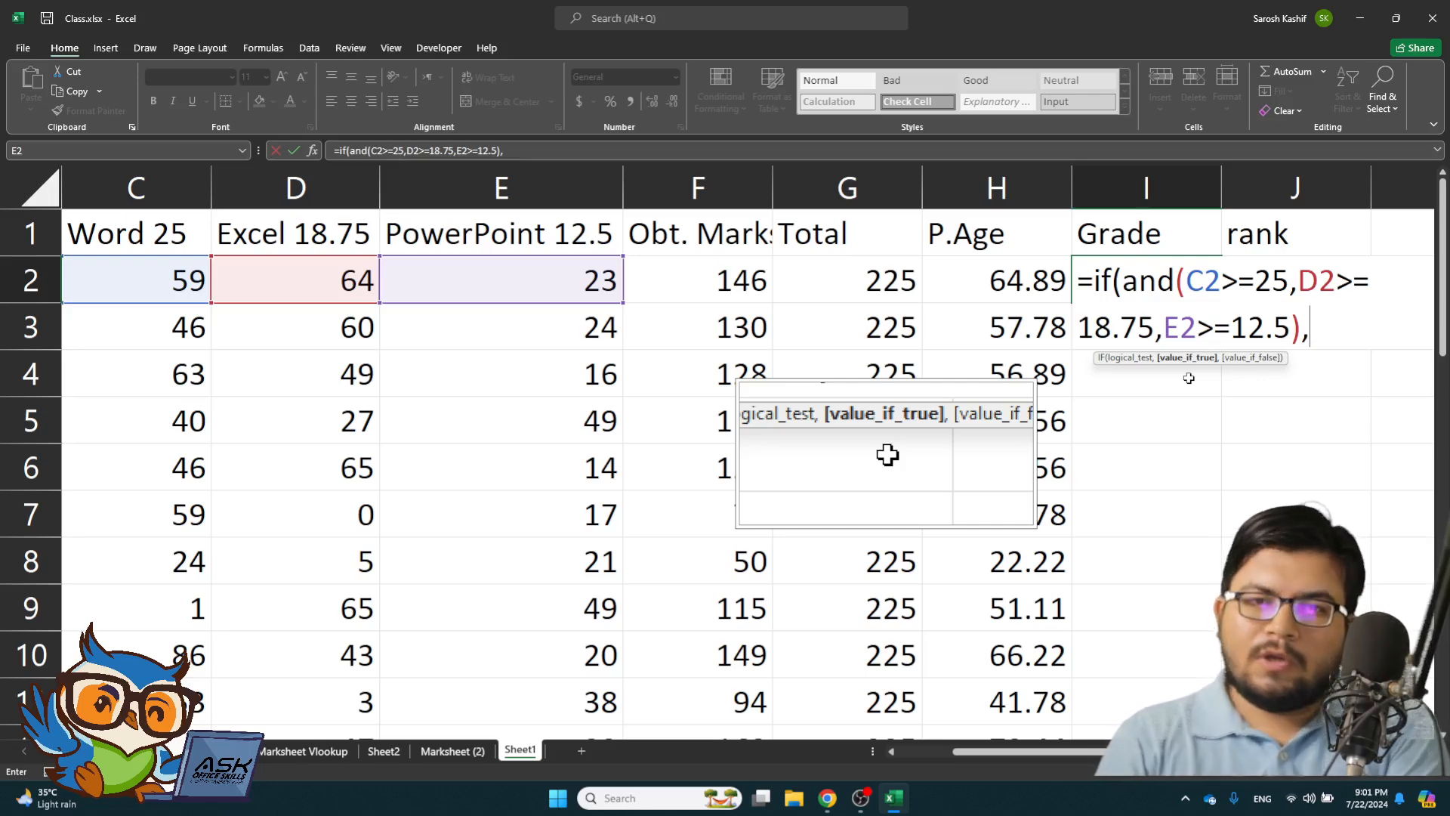
pyautogui.write('vloo')
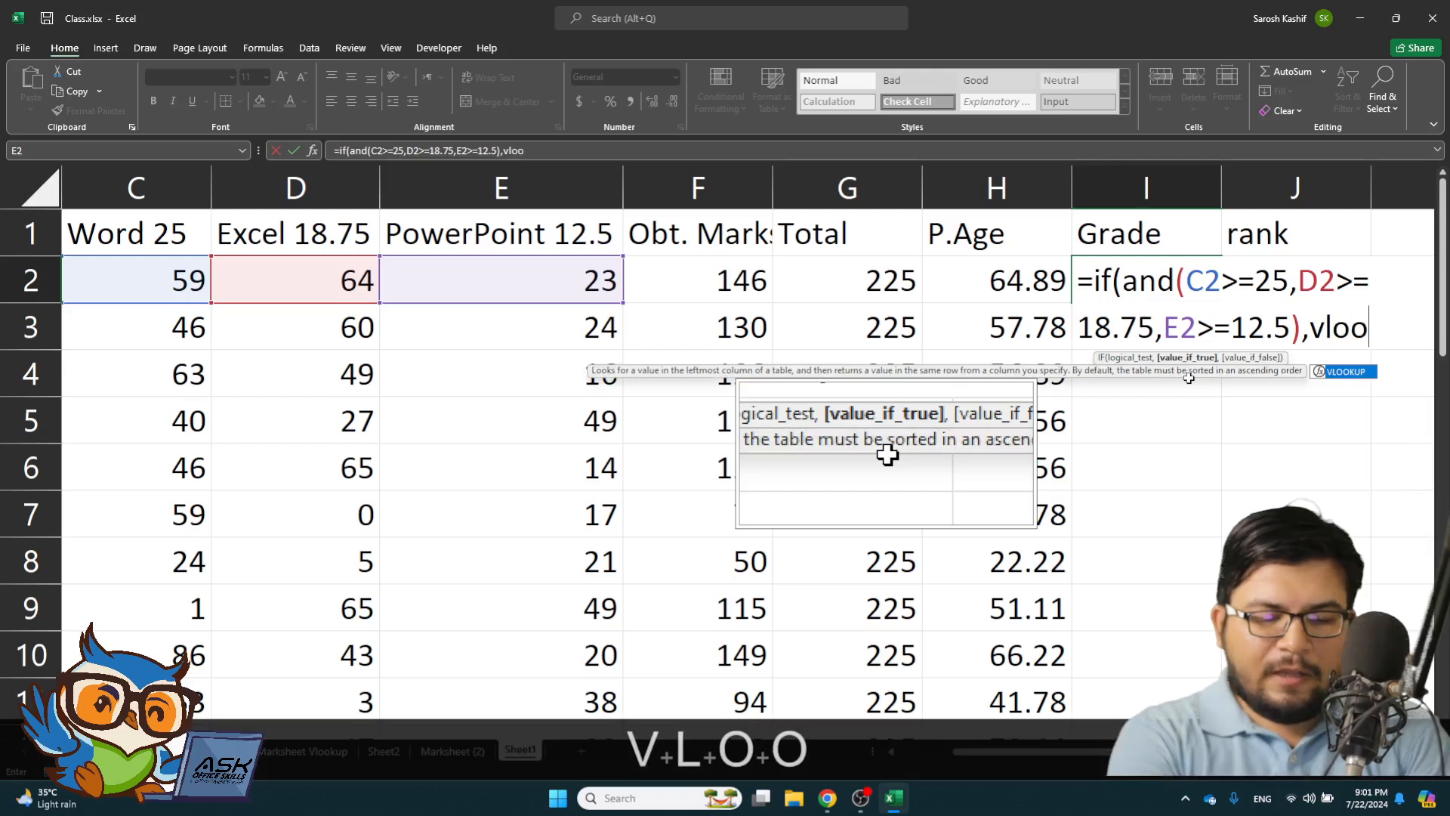
pyautogui.write('kup')
pyautogui.press('shift')
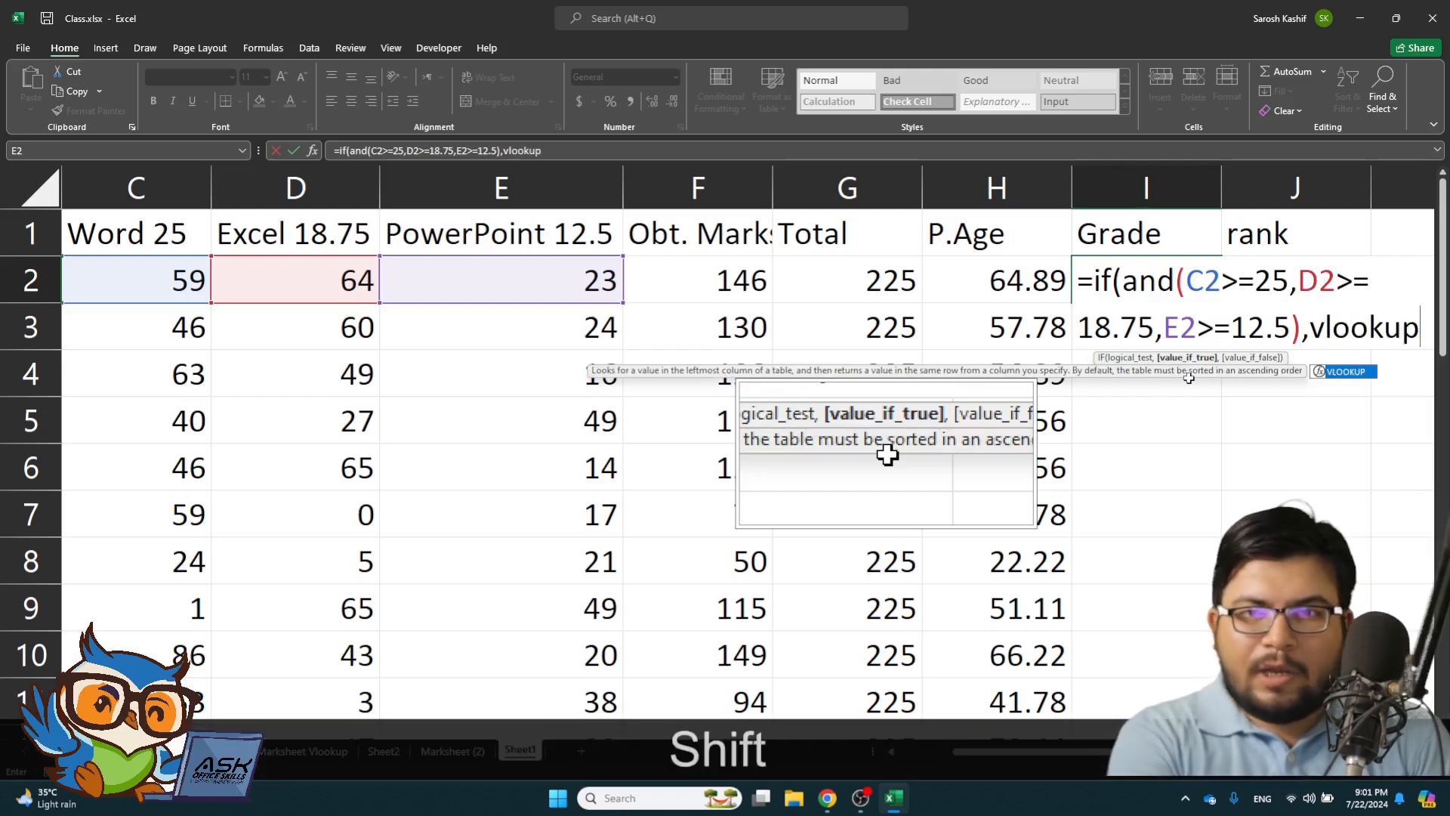
pyautogui.write('(')
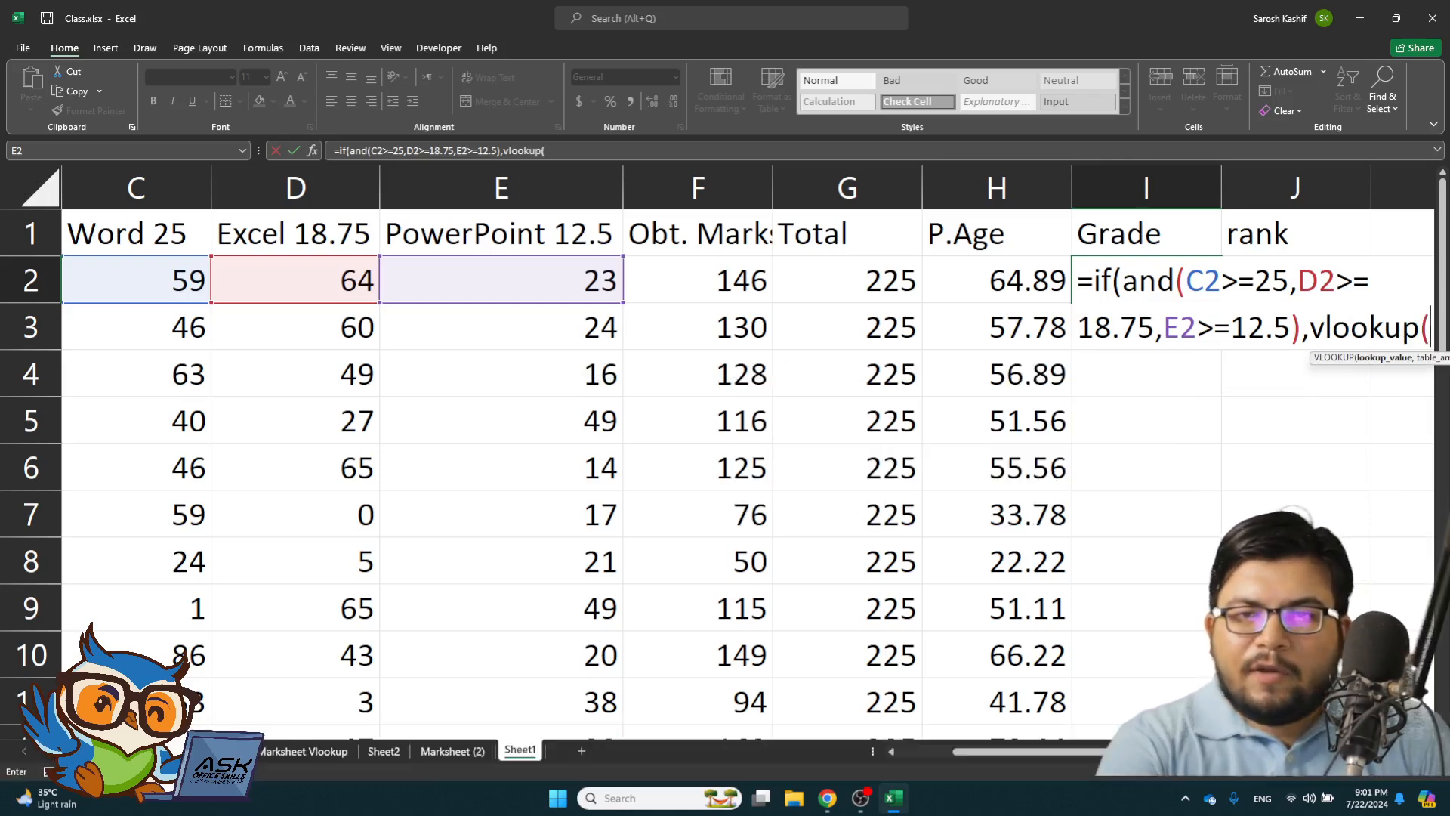
pyautogui.click(979, 286)
pyautogui.write(',')
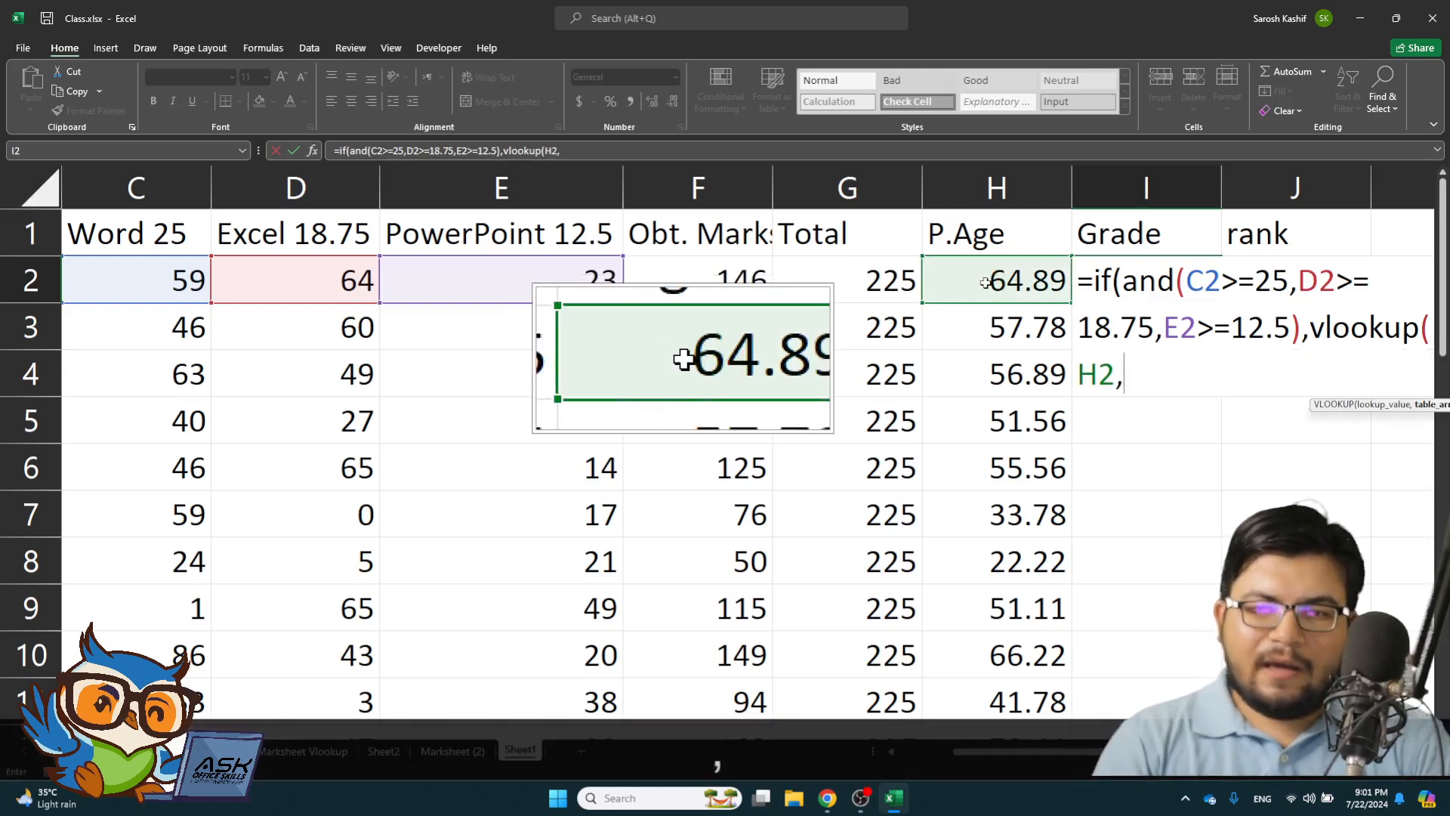
# - Set the VLOOKUP's table to the myGrades range and its column index to 2, and close the function
pyautogui.write('my')
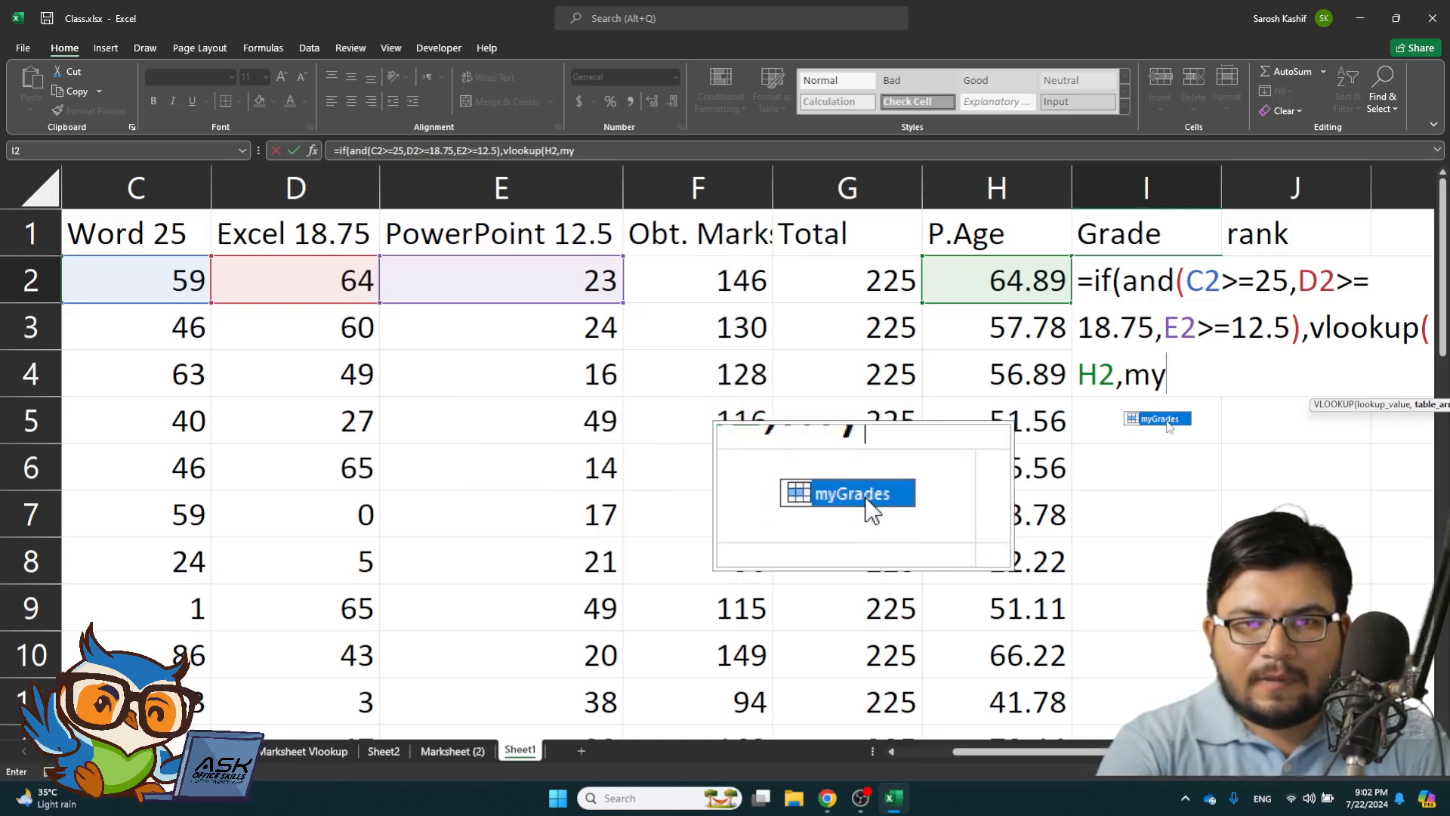
pyautogui.write('grades')
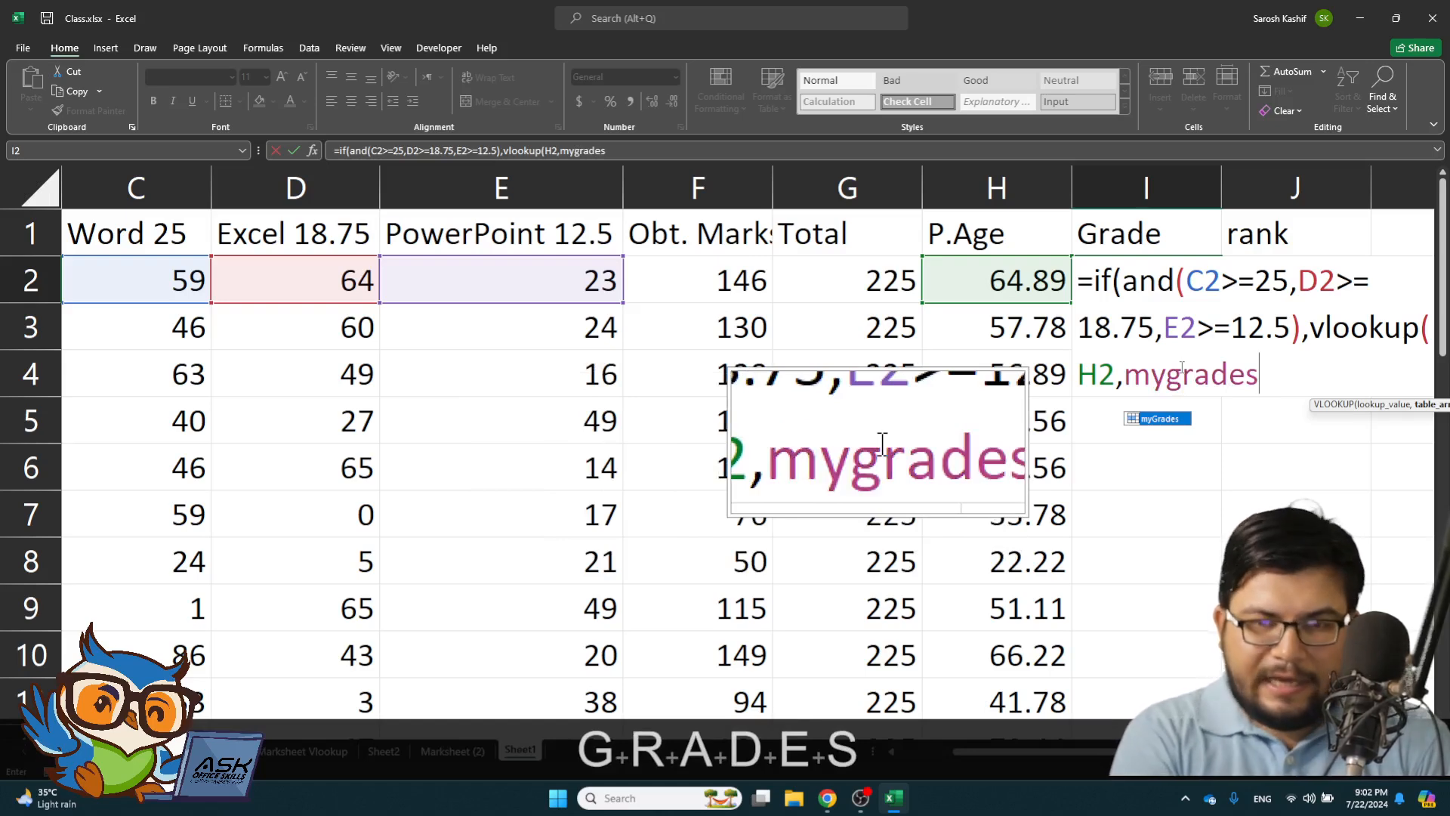
pyautogui.write(',')
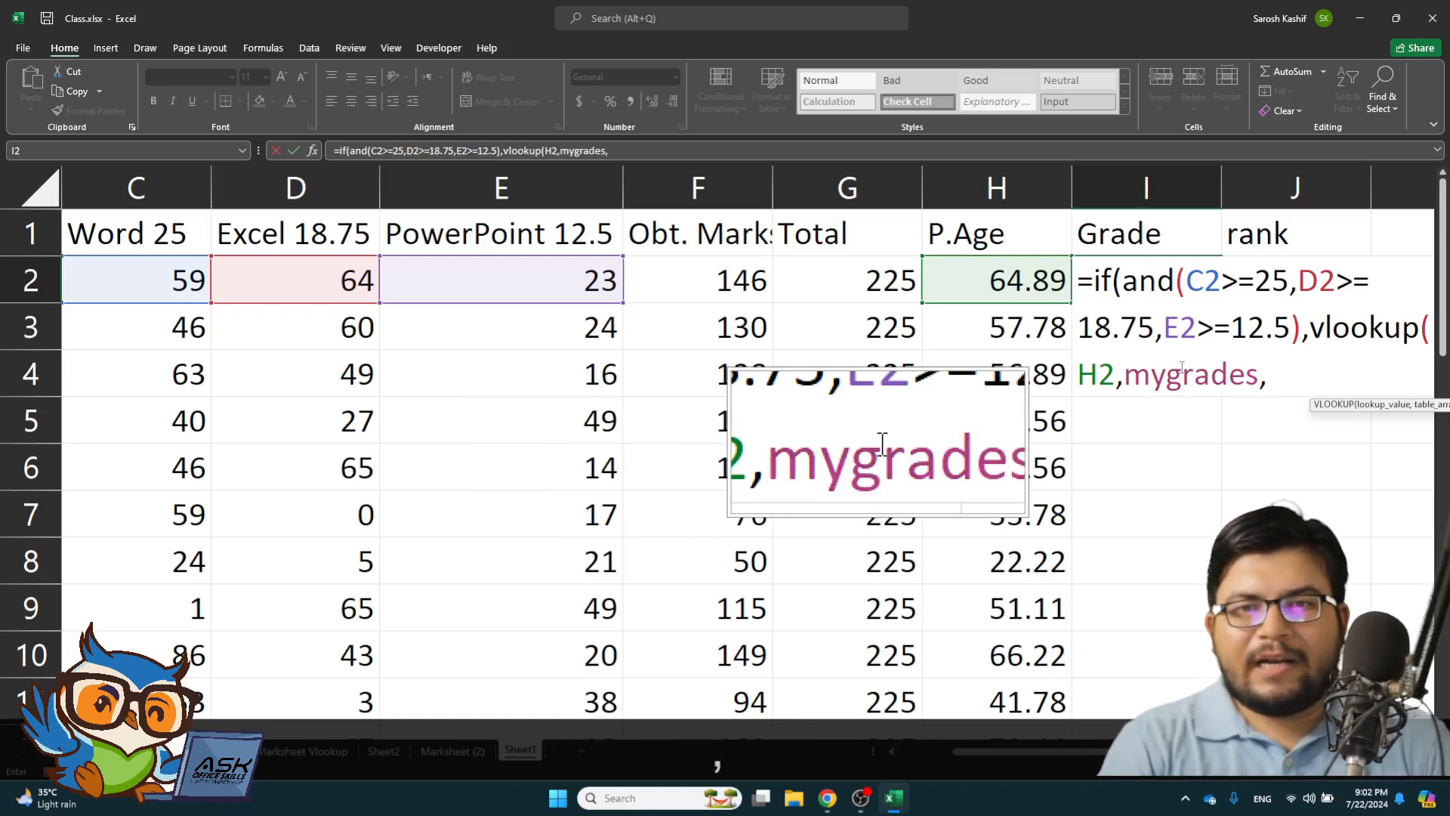
pyautogui.write('2')
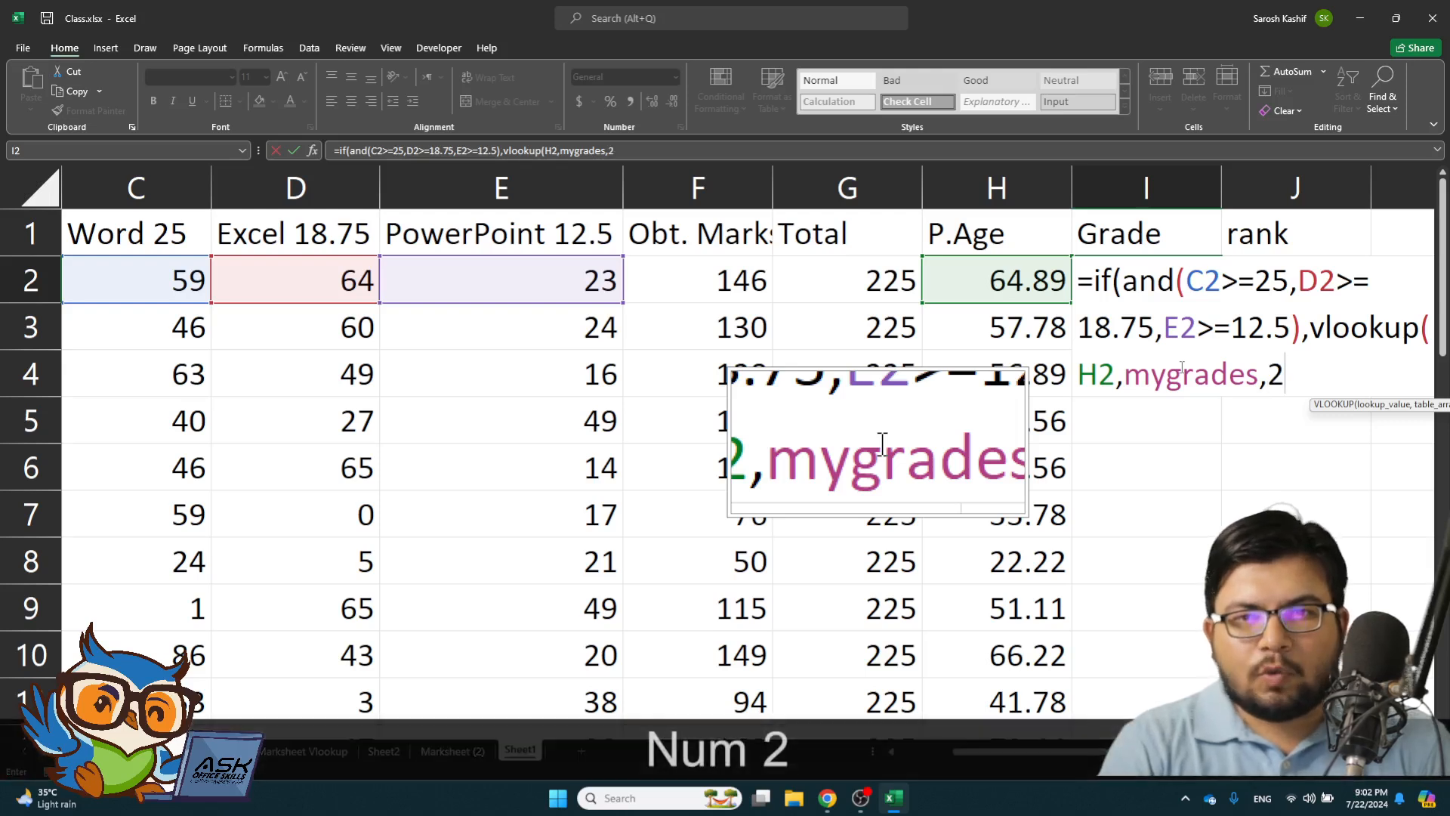
pyautogui.write(')')
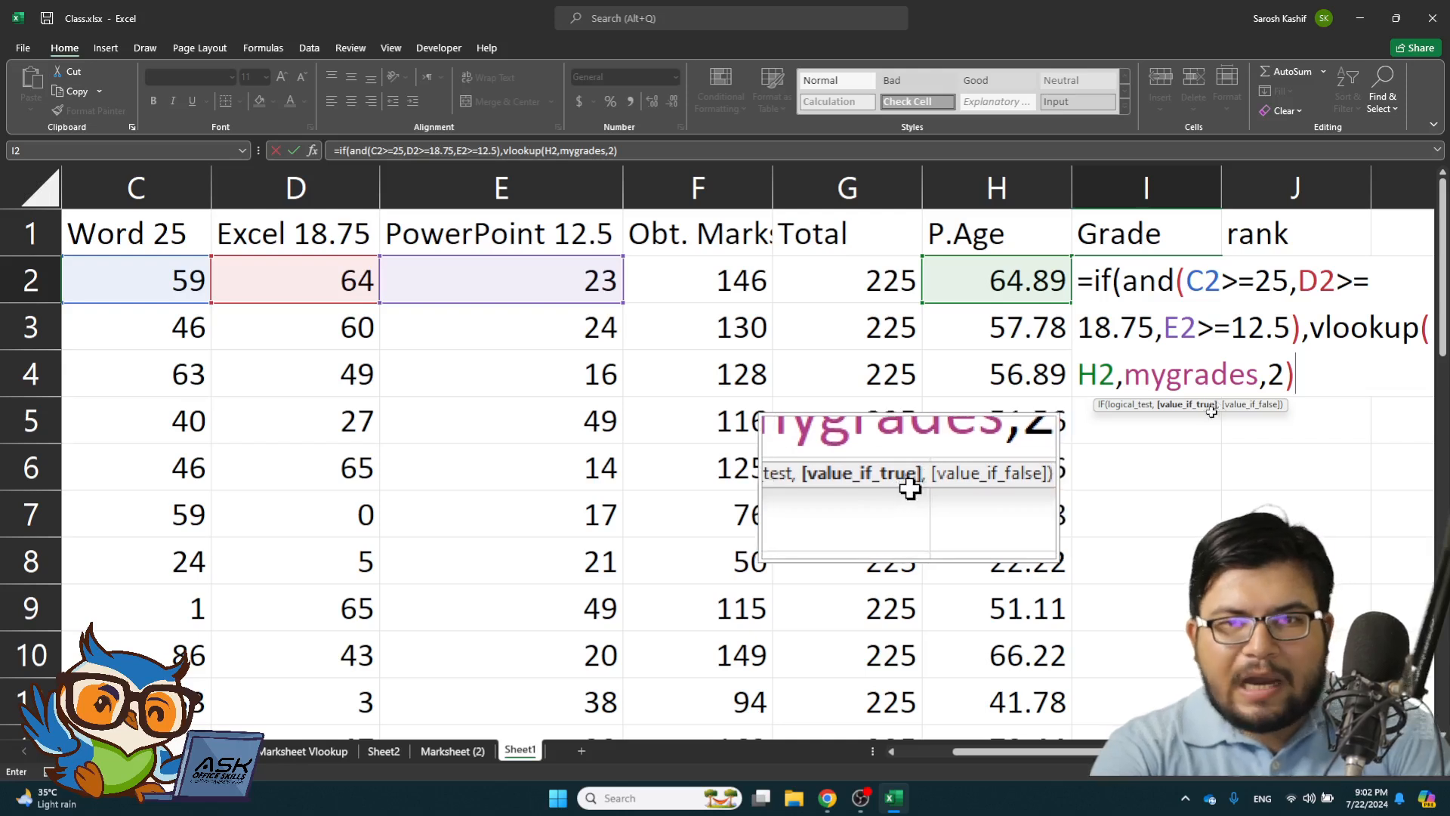
# - Add "FAIL in Subject" as the IF's value-if-false argument, close the formula and enter it in I2
pyautogui.write(',')
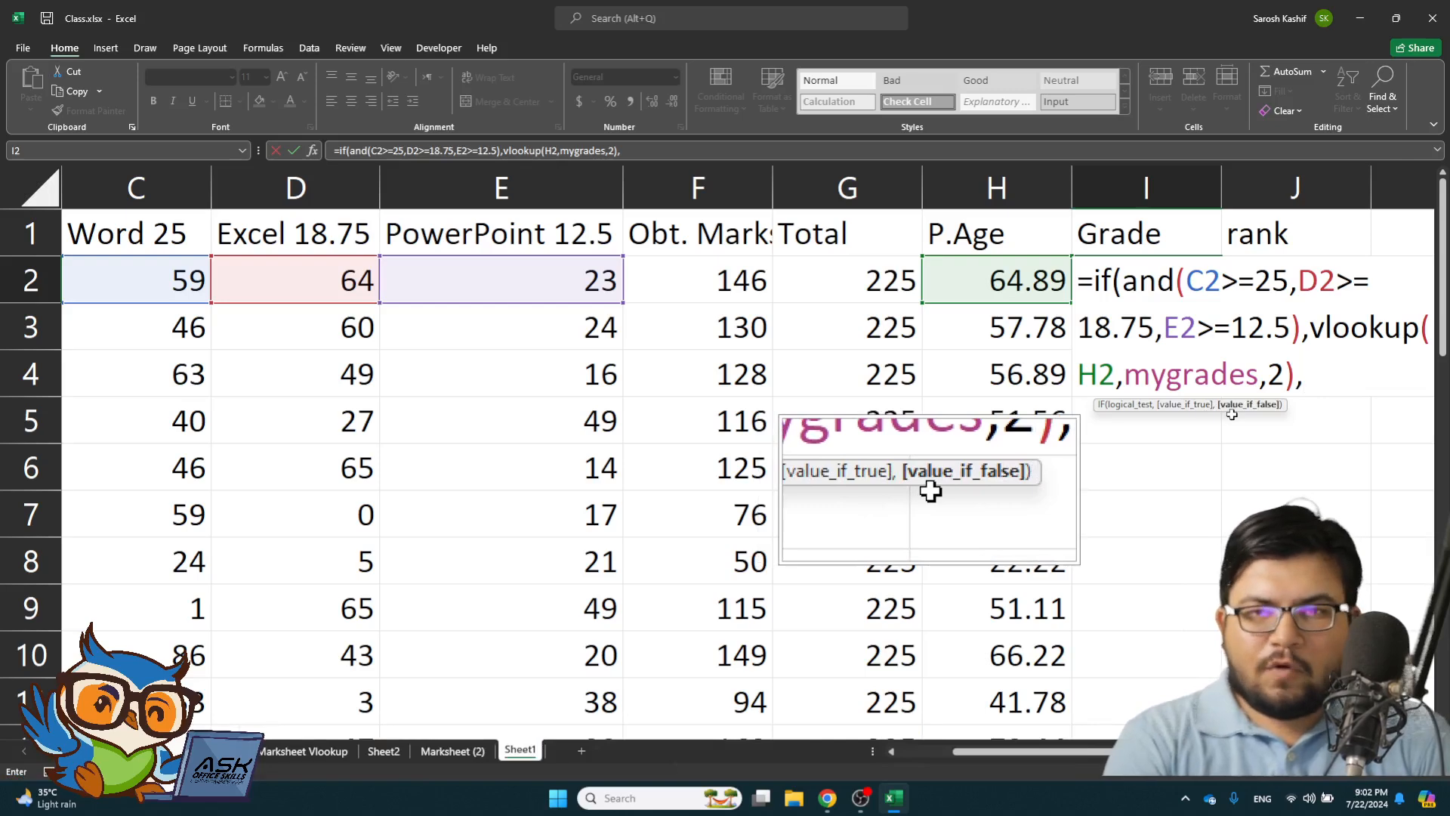
pyautogui.write('"')
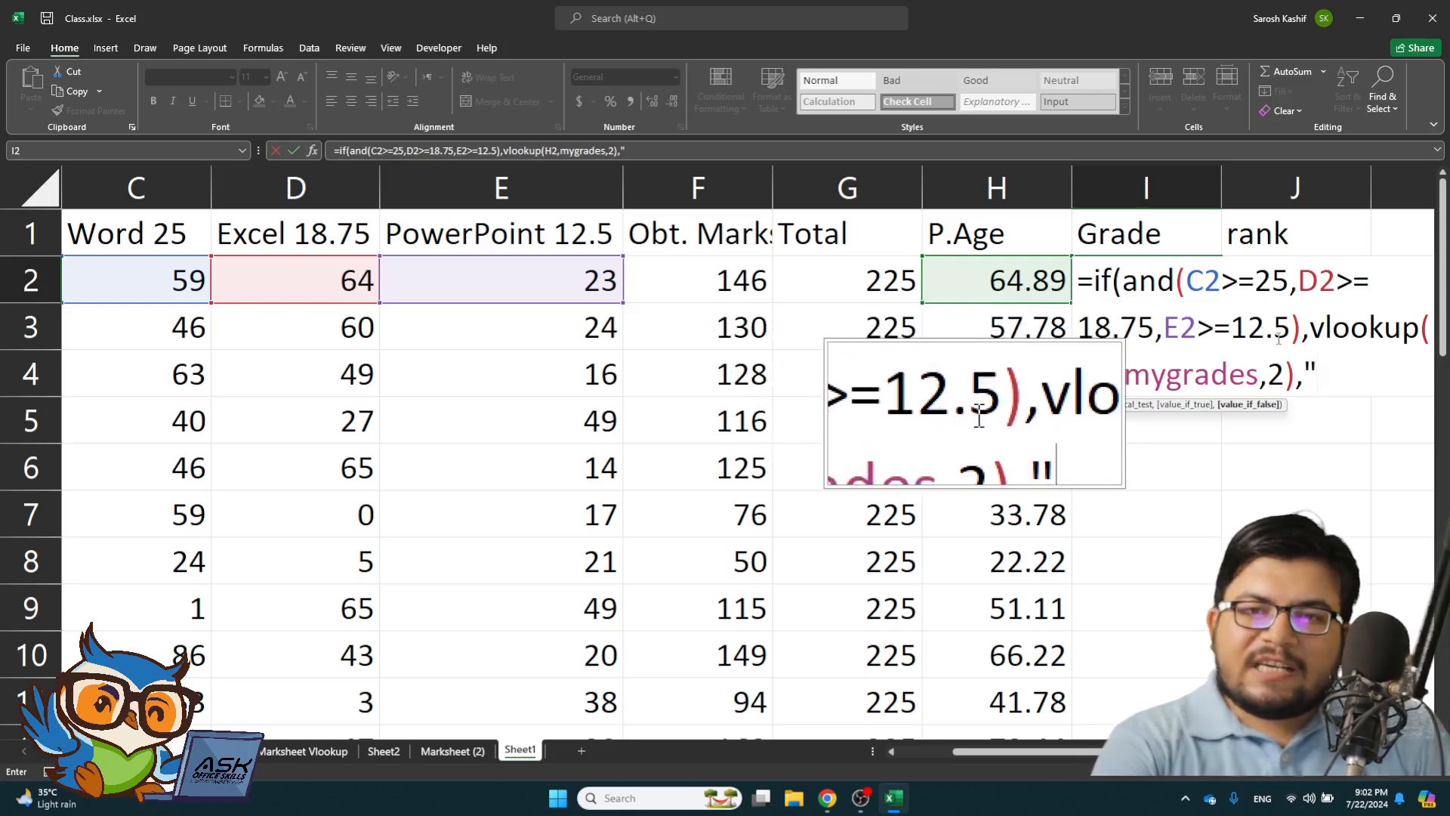
pyautogui.write('FA')
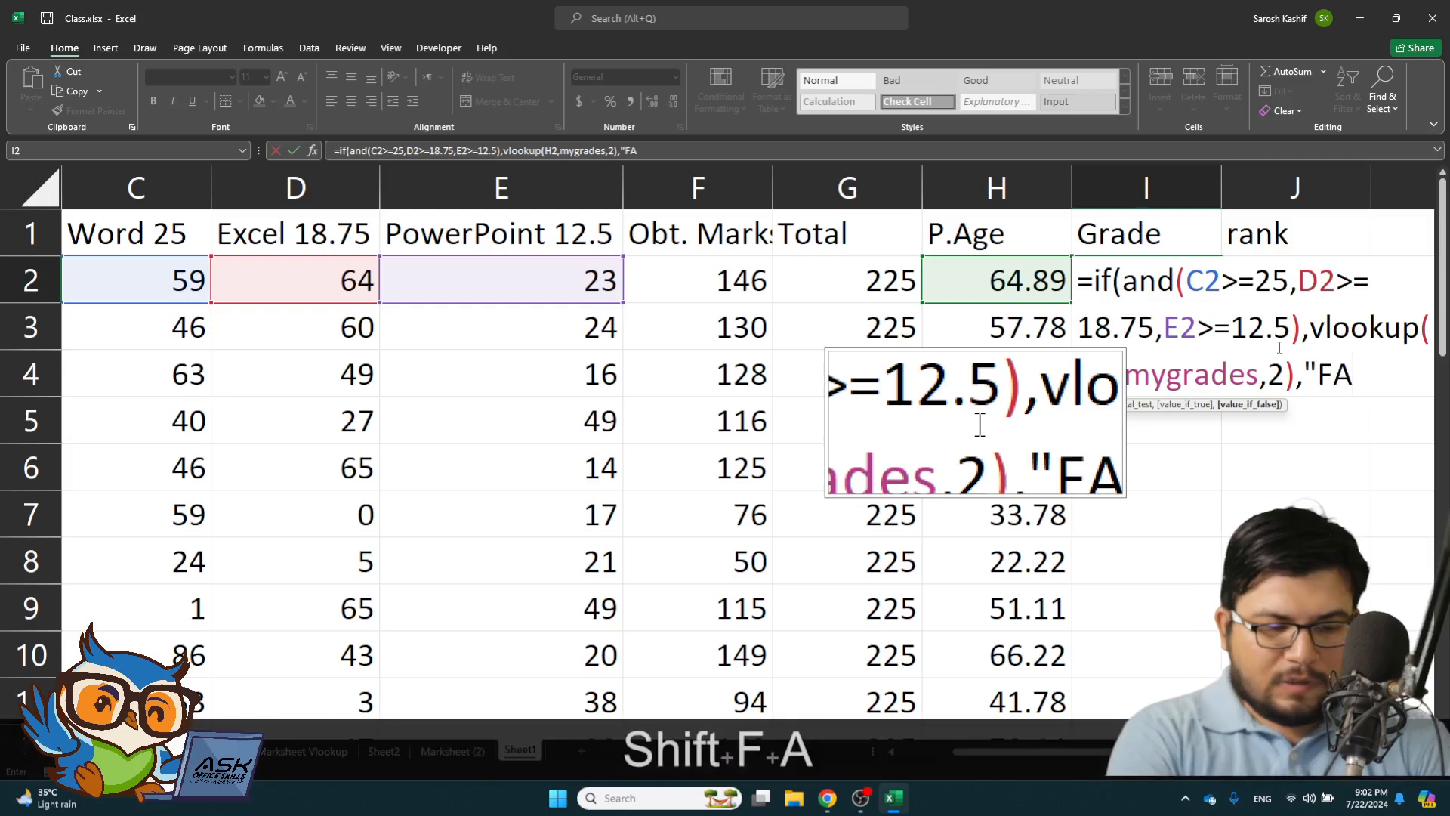
pyautogui.write('IL ')
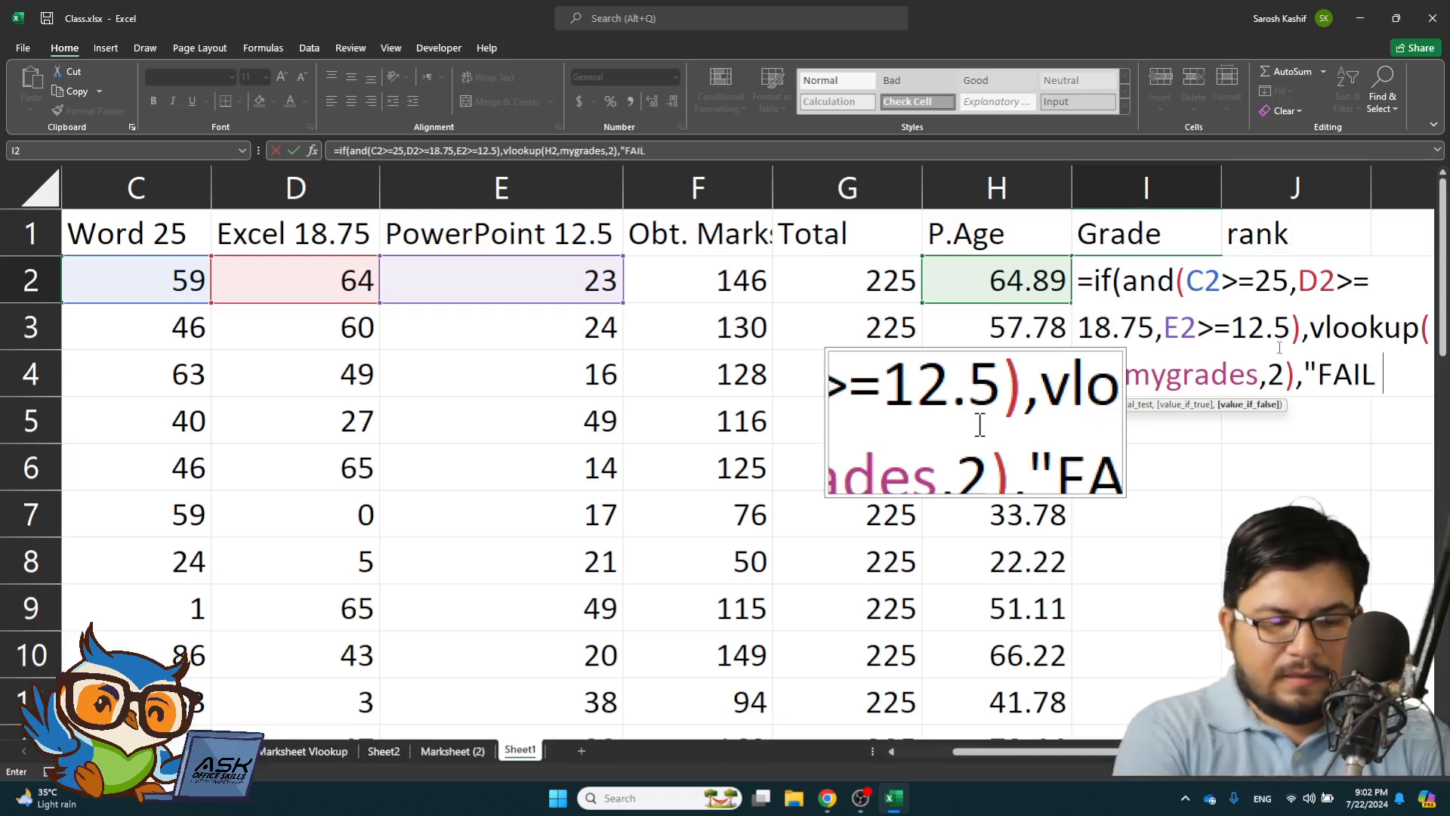
pyautogui.write('in Subbbbbbbbbbbbbbb')
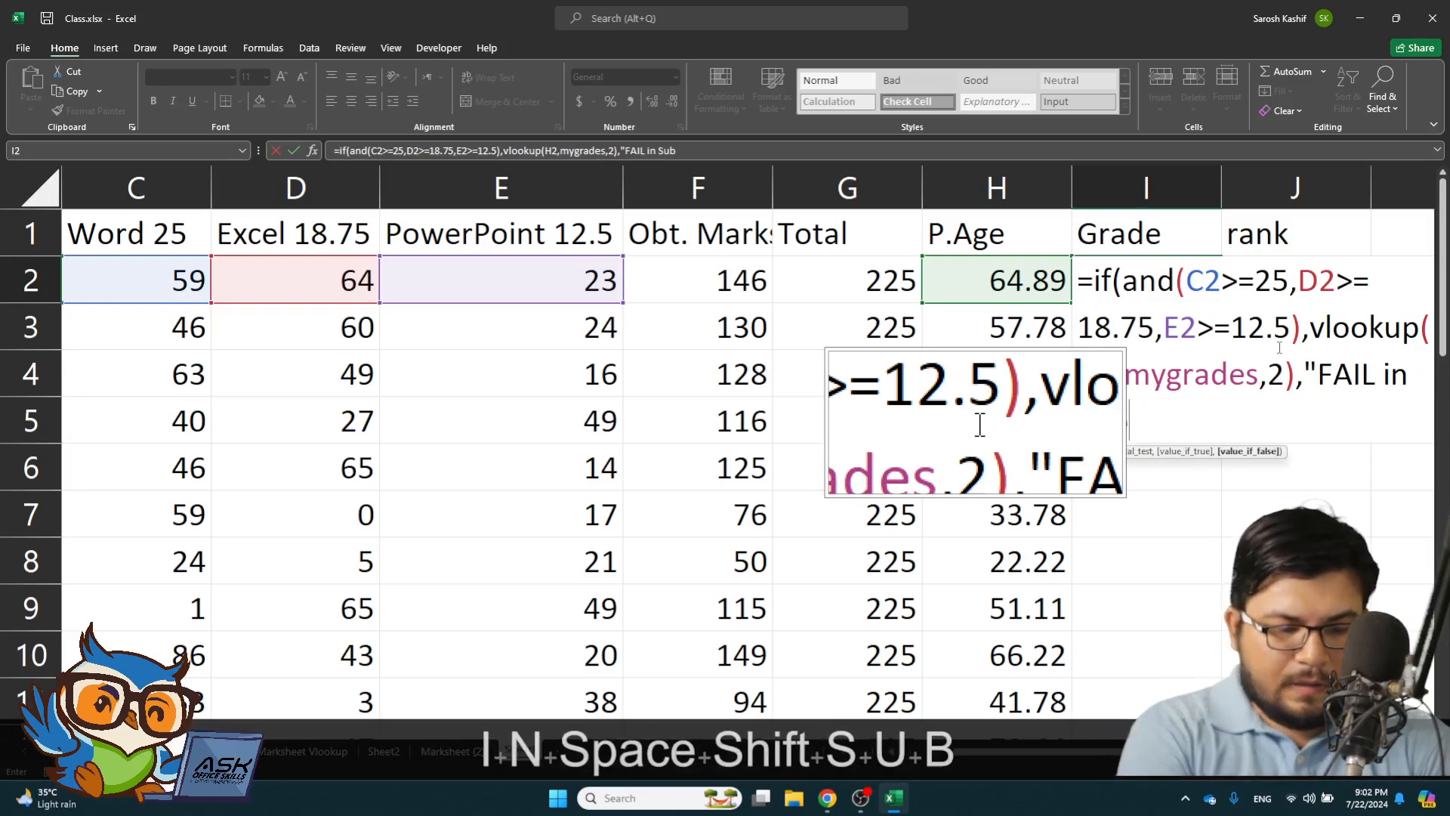
pyautogui.press('BackSpace')
pyautogui.press('BackSpace')
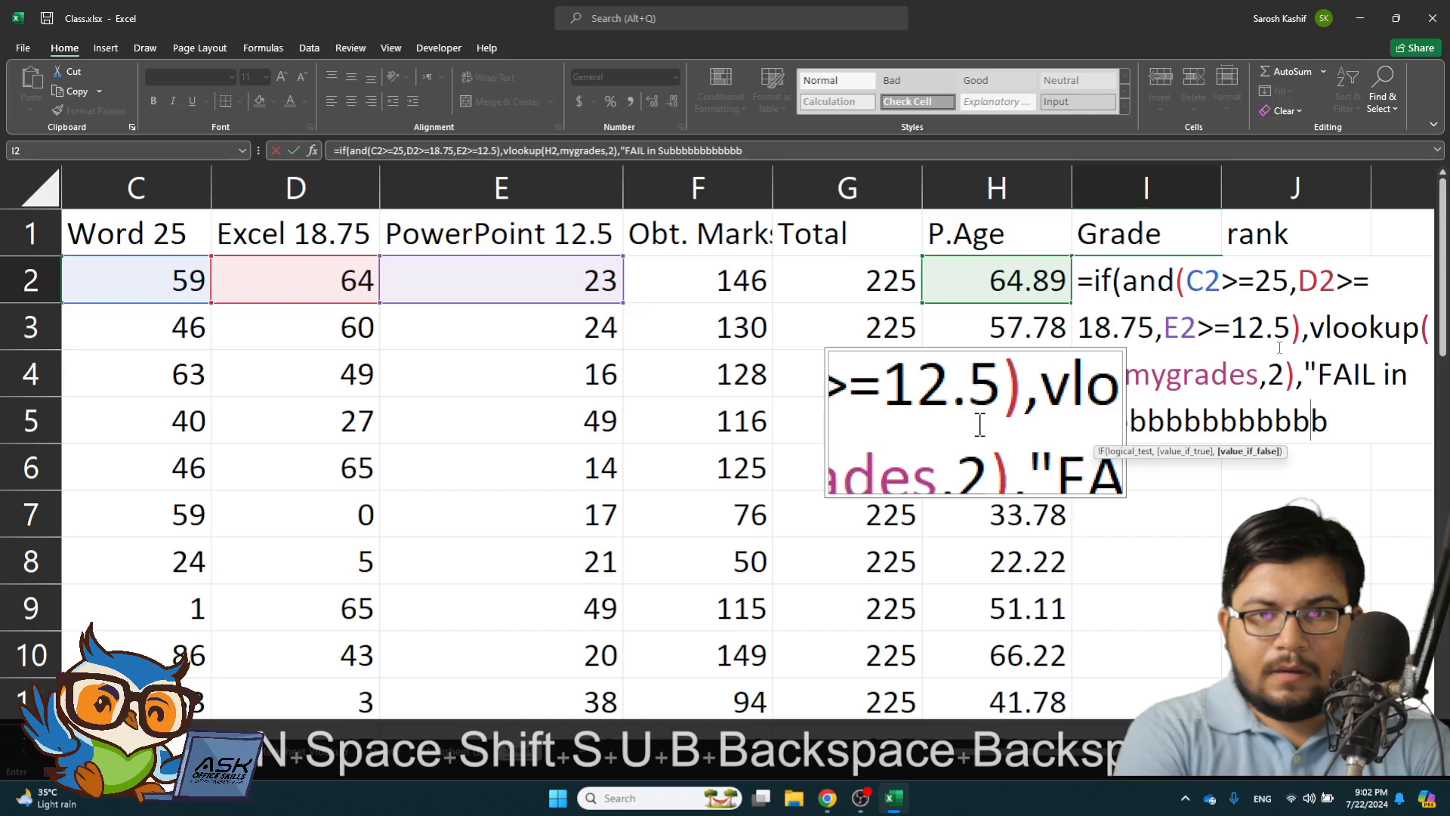
pyautogui.press('BackSpace')
pyautogui.press('BackSpace')
pyautogui.press('BackSpace')
pyautogui.press('BackSpace')
pyautogui.press('BackSpace')
pyautogui.press('BackSpace')
pyautogui.press('BackSpace')
pyautogui.press('BackSpace')
pyautogui.press('BackSpace')
pyautogui.press('BackSpace')
pyautogui.press('BackSpace')
pyautogui.press('BackSpace')
pyautogui.press('BackSpace')
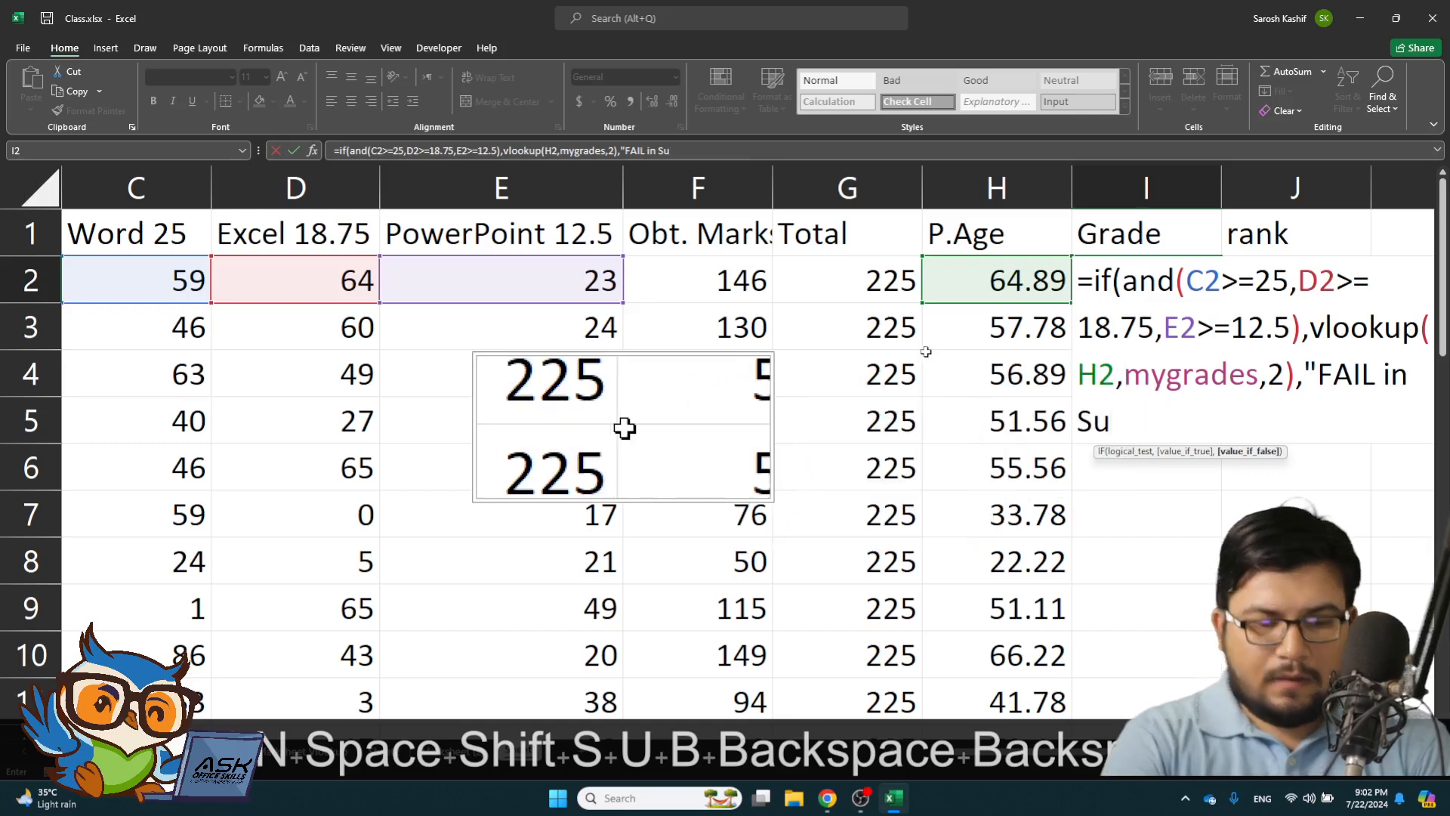
pyautogui.write('bject')
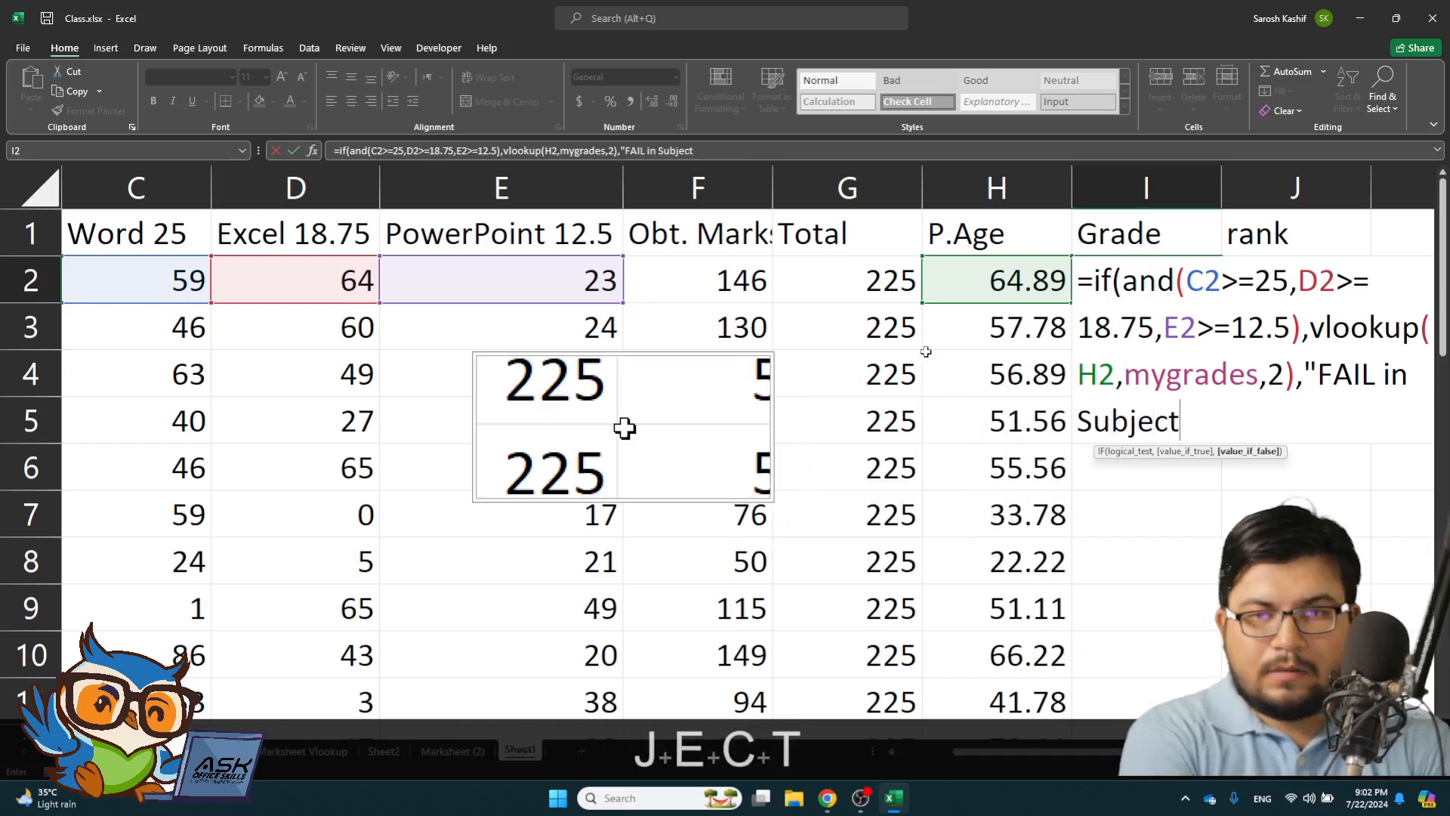
pyautogui.write('"')
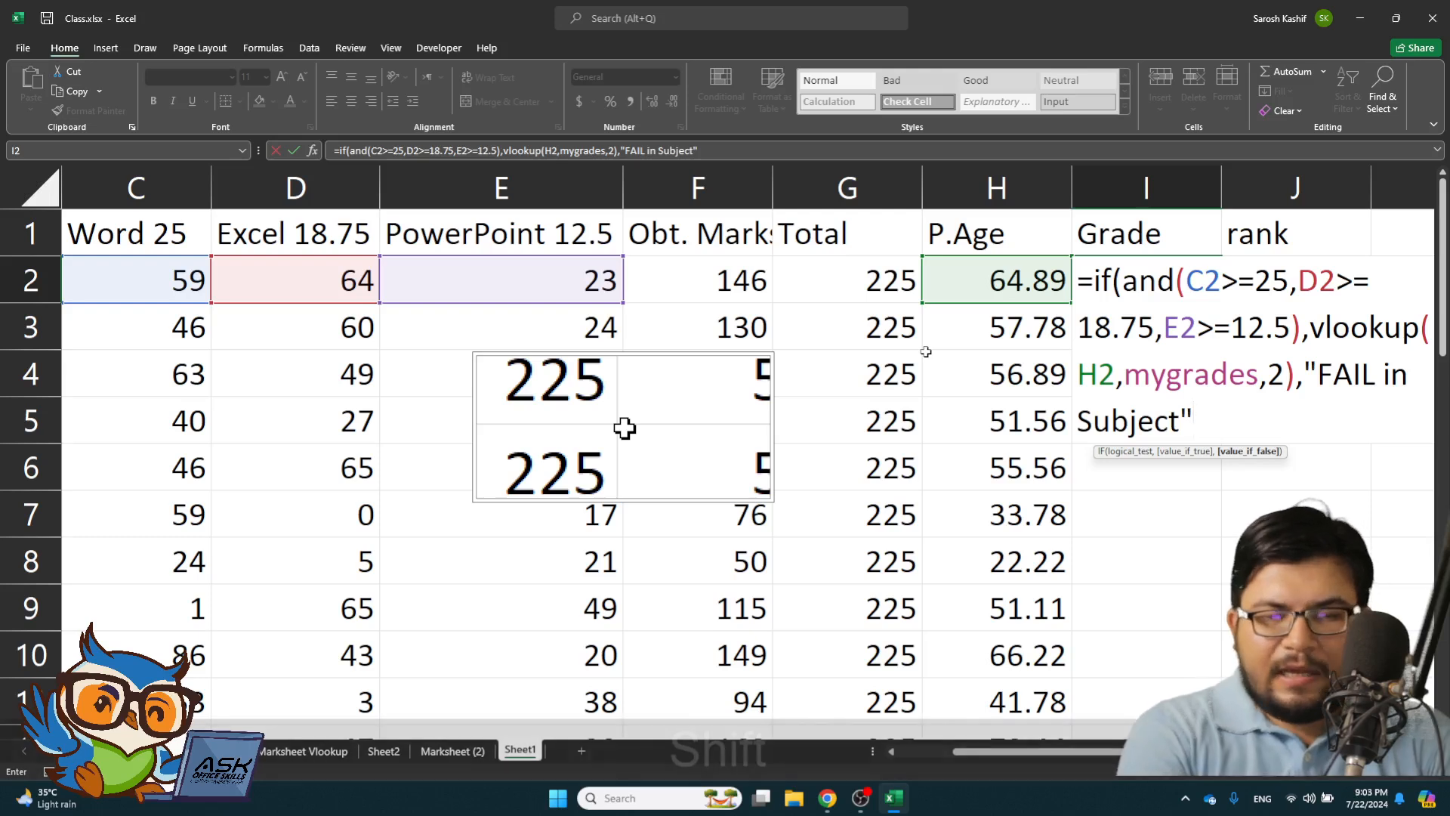
pyautogui.write(')')
pyautogui.press('Return')
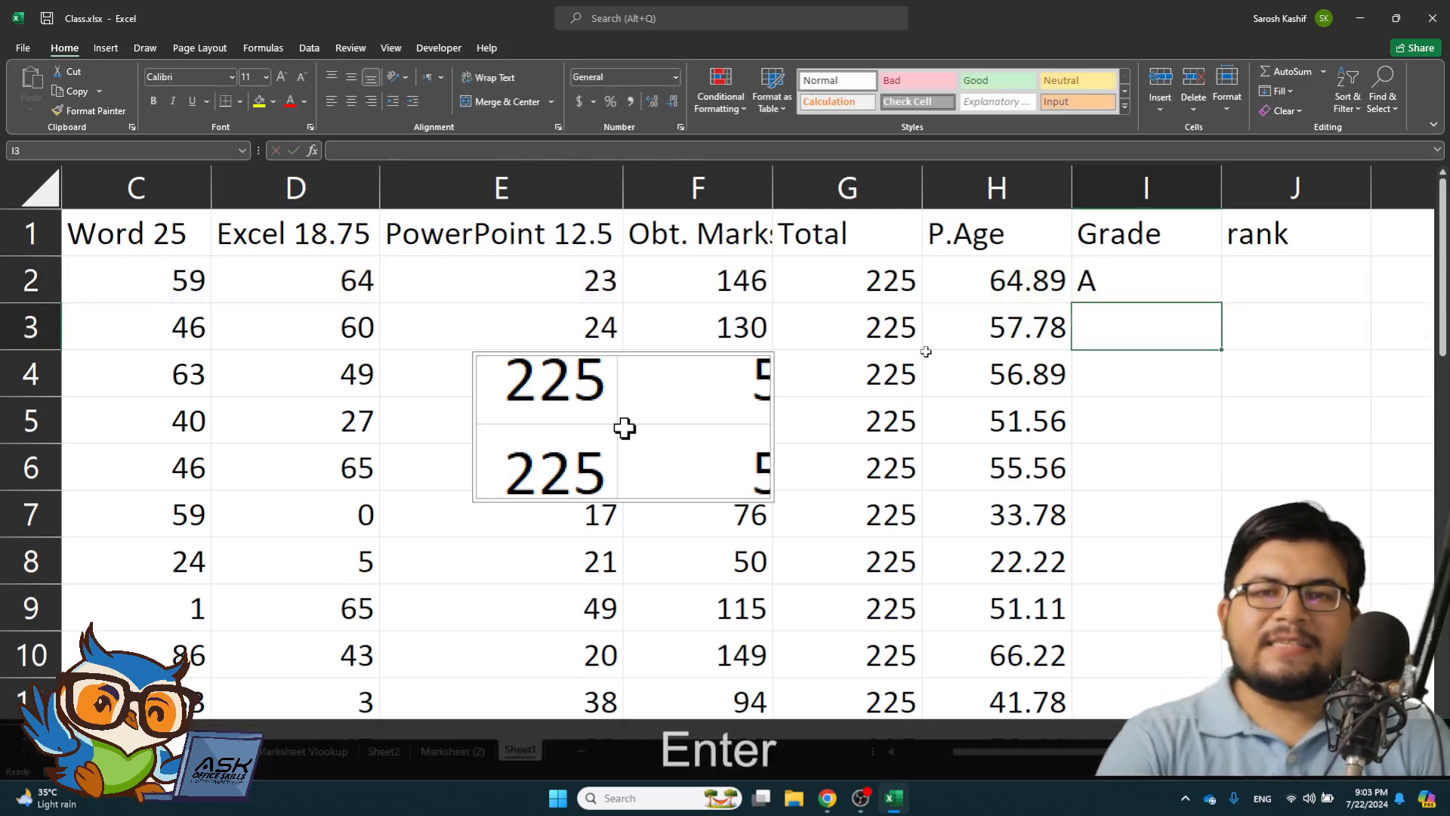
# - Fill the Grade formula from I2 down to I9
pyautogui.press('ctrl+alt+KP_5')
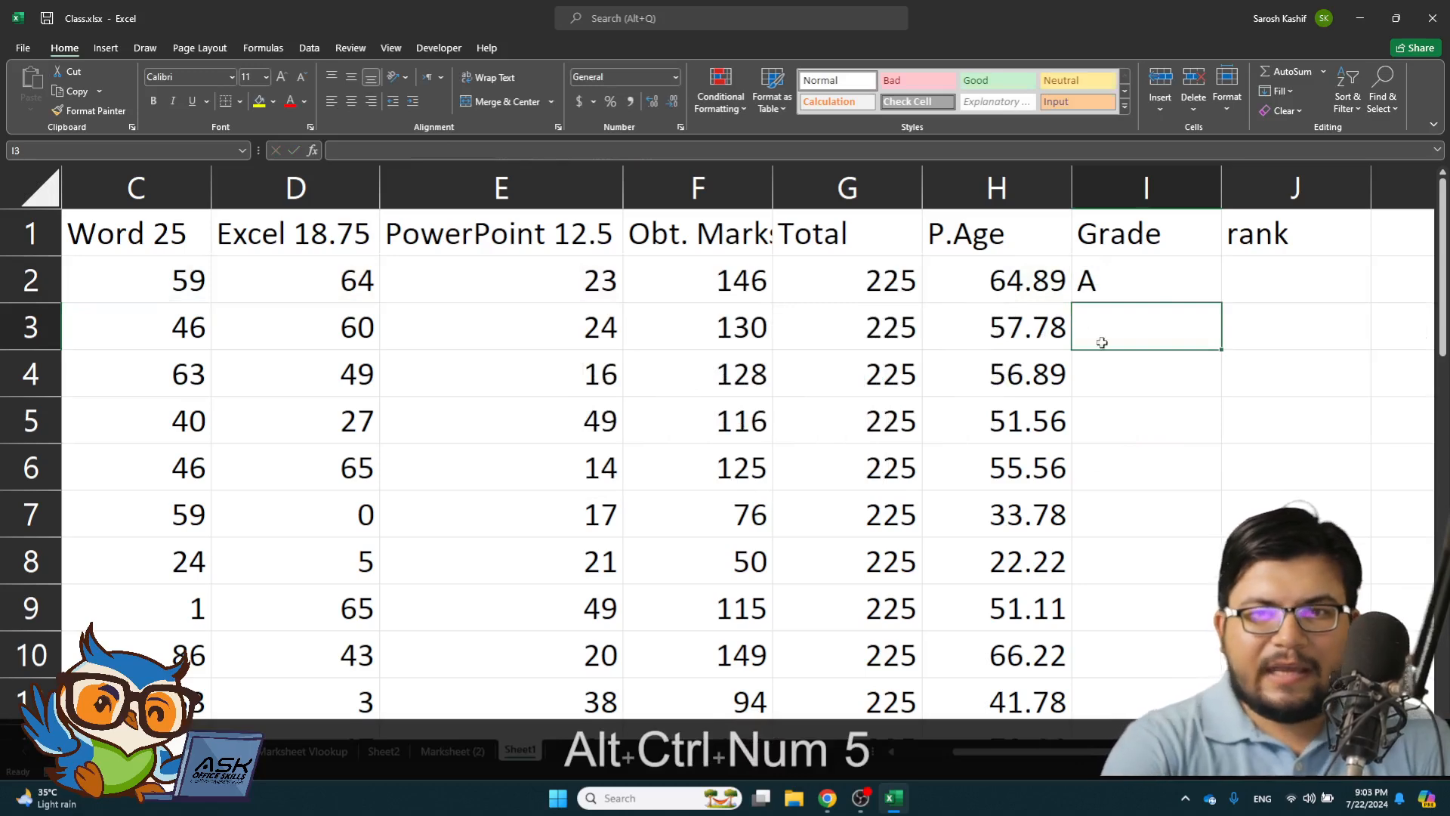
pyautogui.click(1118, 280)
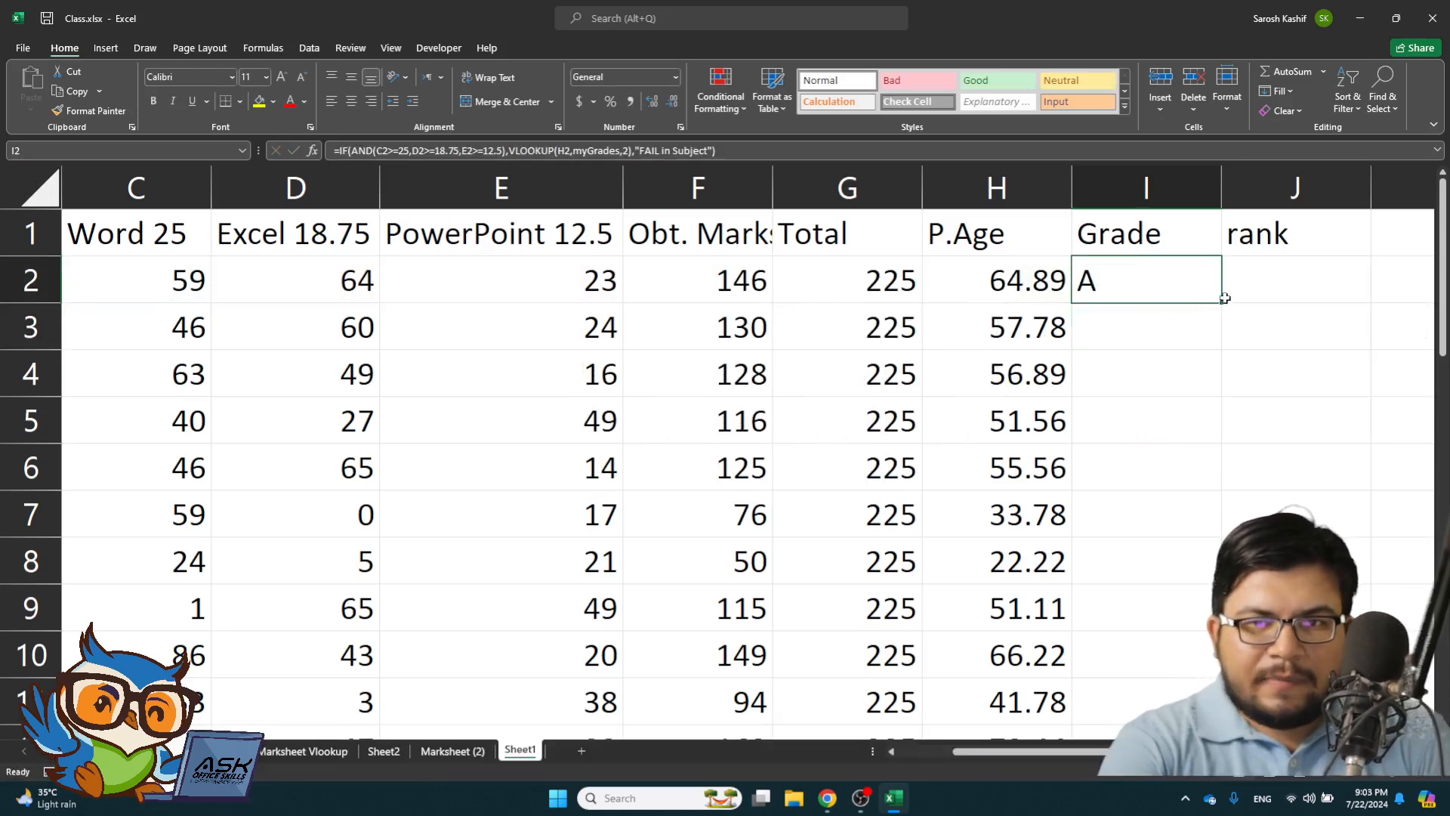
pyautogui.moveTo(1224, 298); pyautogui.dragTo(1207, 615)
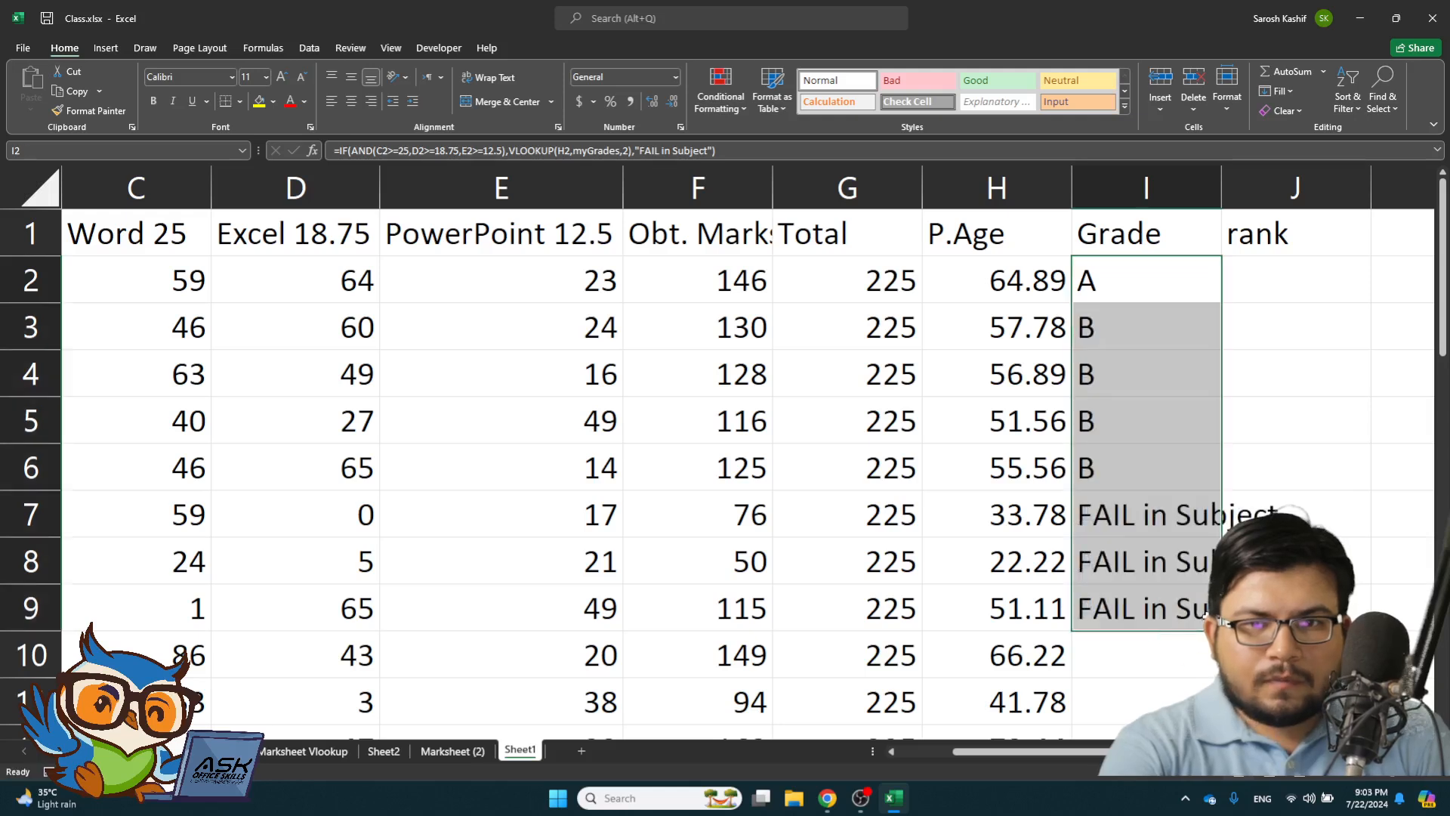
# - Check the subject marks in rows 7 and 8 against the grades returned in rows 7 to 9
pyautogui.click(218, 510)
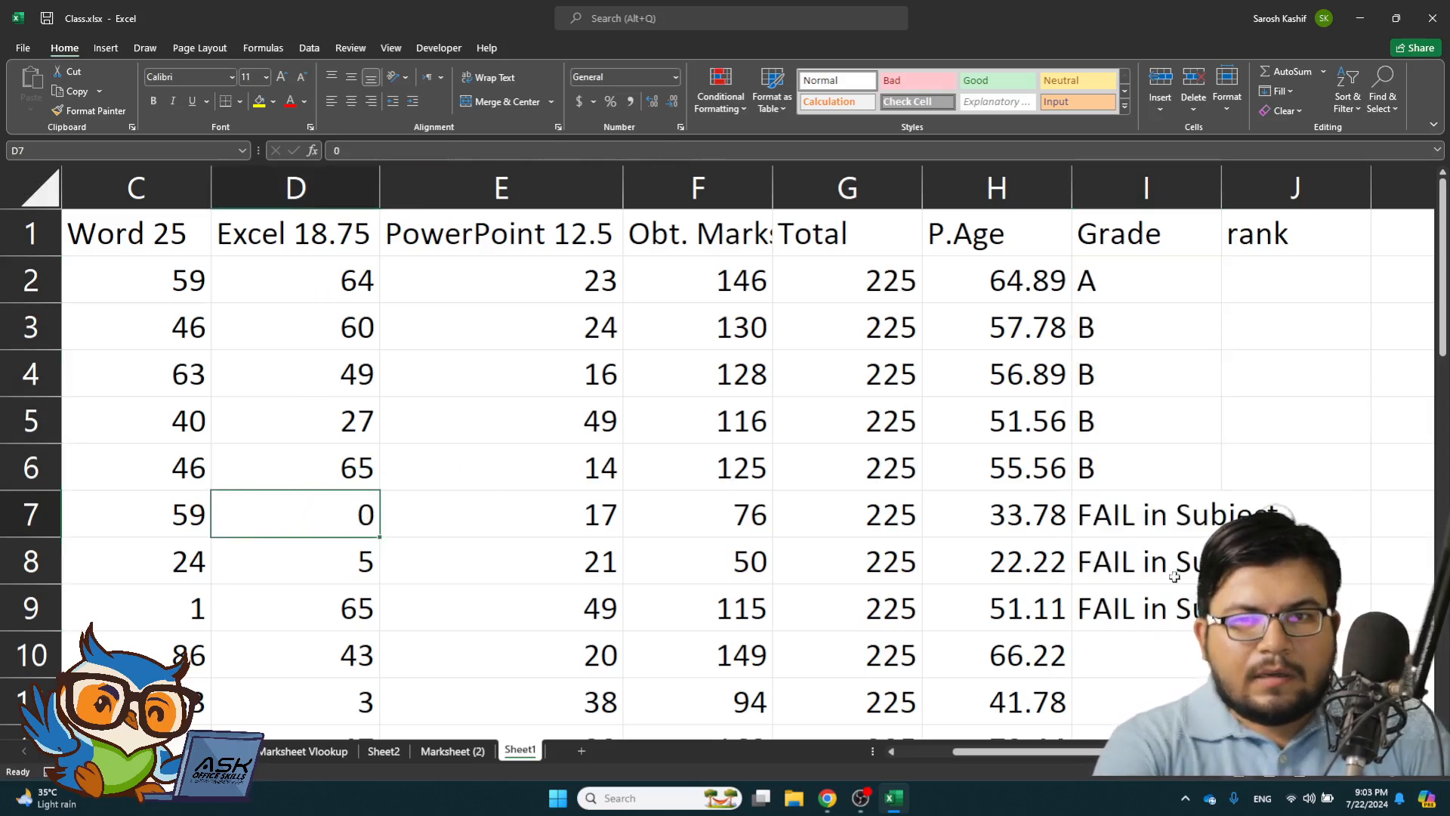
pyautogui.click(1066, 553)
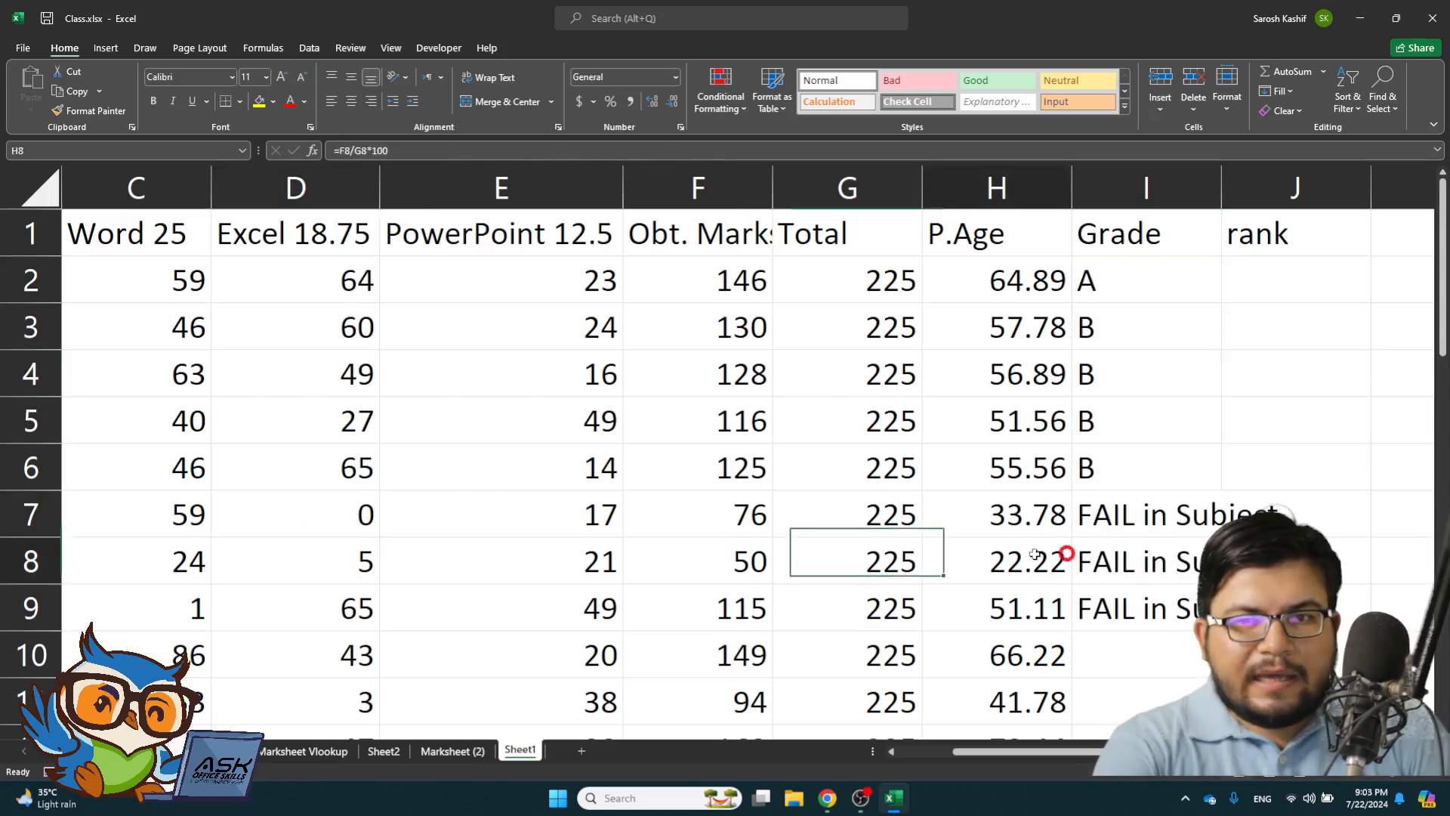
pyautogui.click(358, 560)
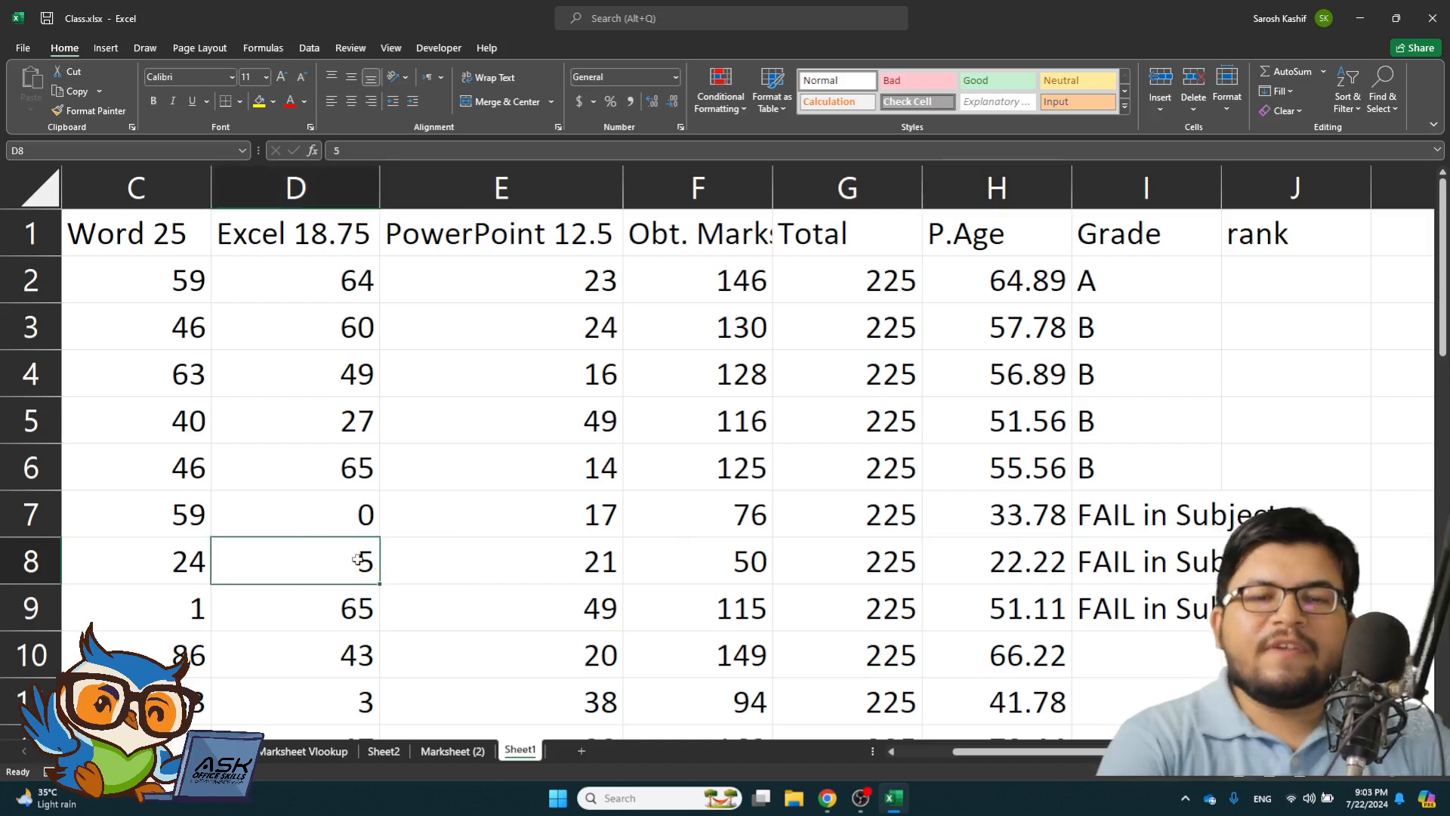
pyautogui.click(200, 566)
pyautogui.click(260, 562)
pyautogui.click(445, 565)
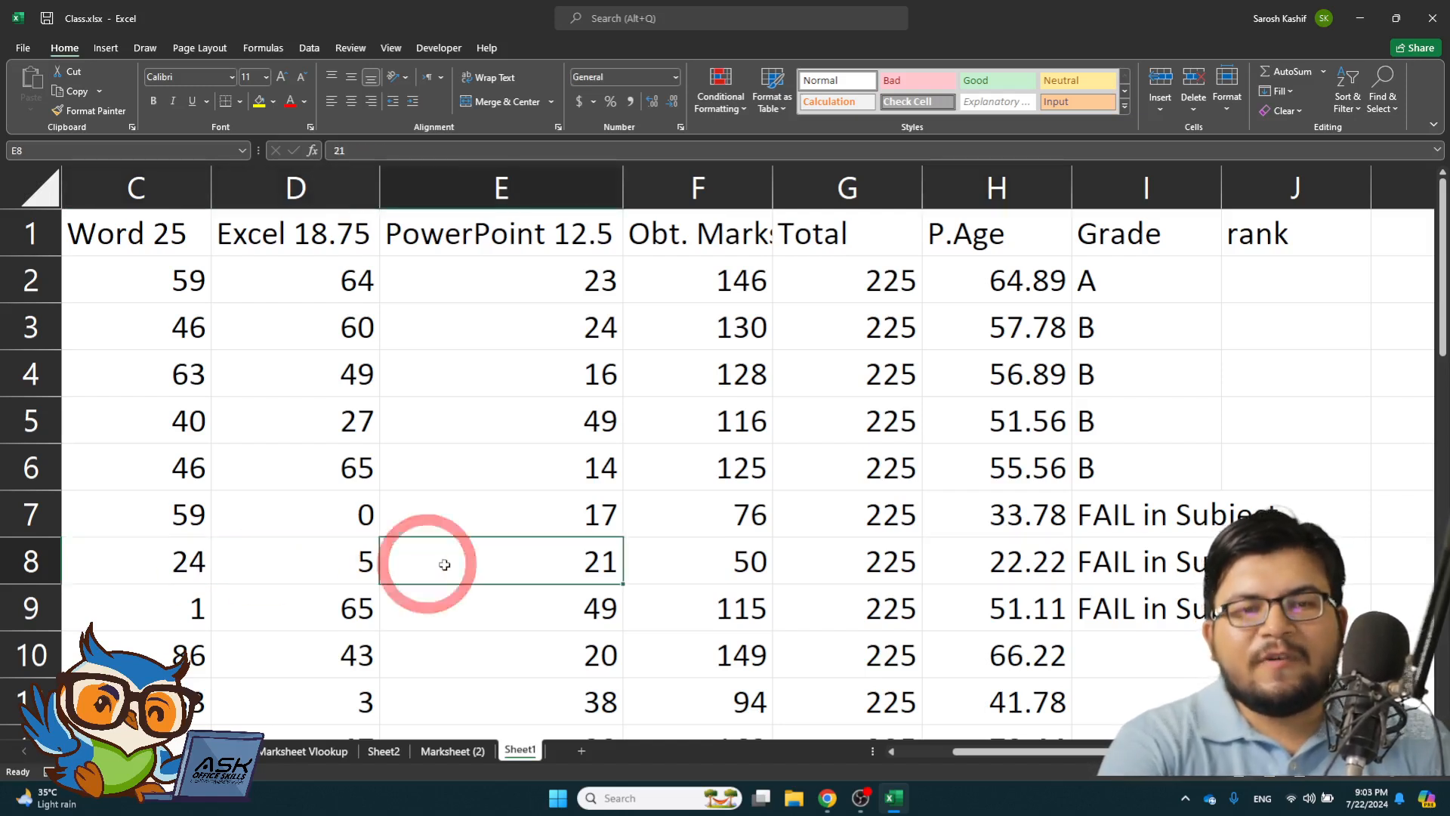
pyautogui.click(1079, 563)
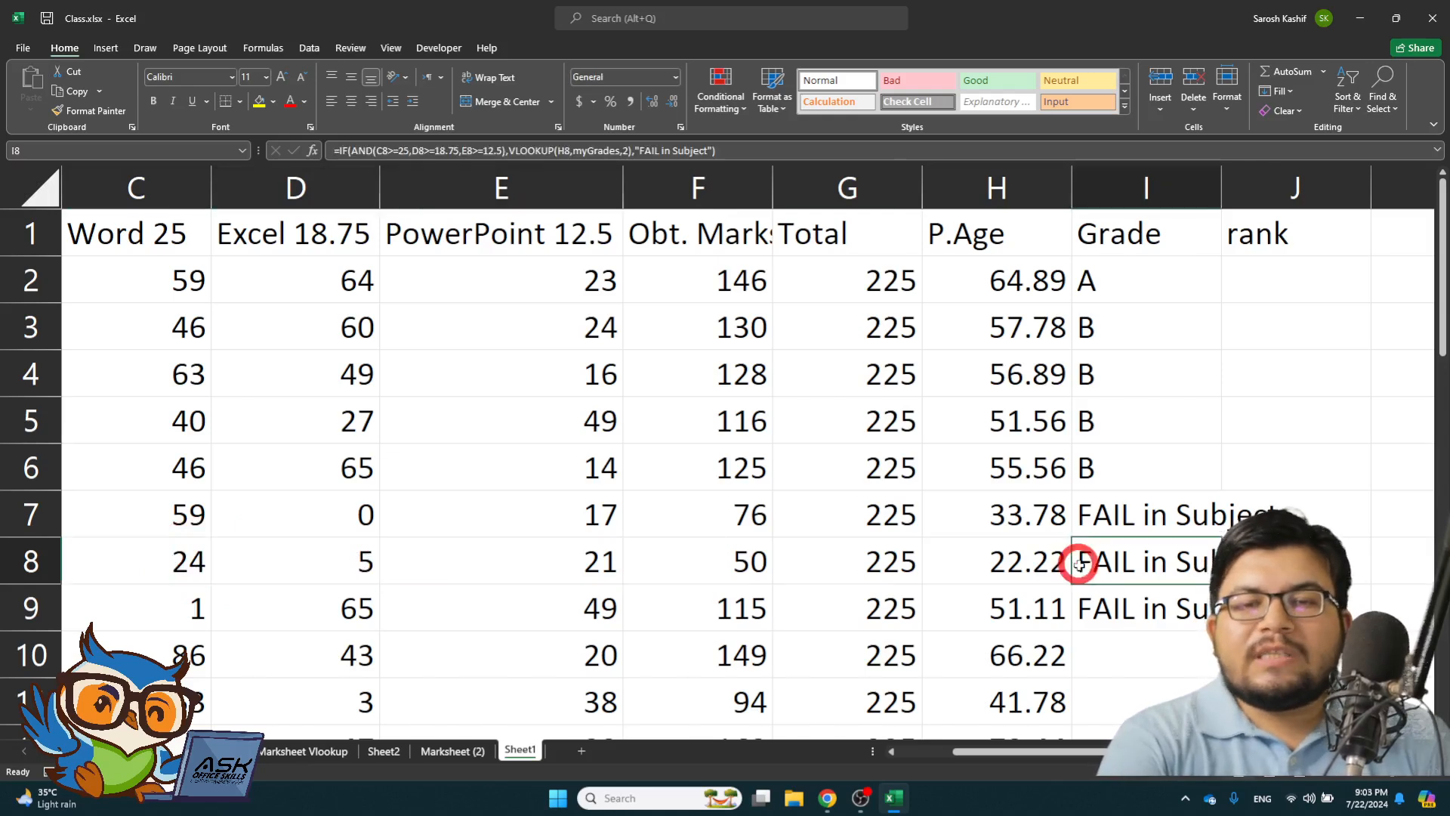
pyautogui.click(1162, 568)
pyautogui.click(1144, 608)
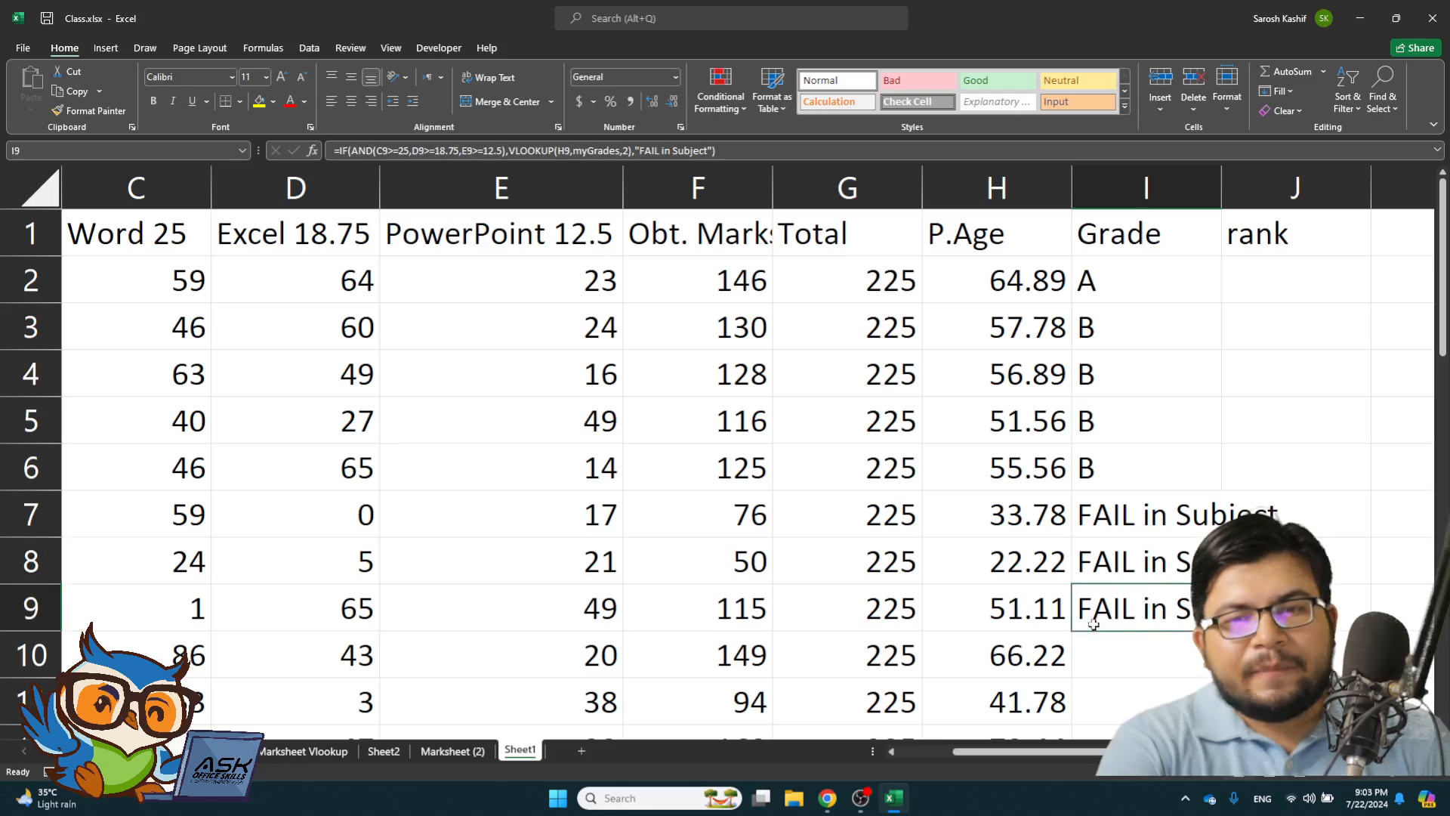
# - Fill the Grade formula from I9 down through the last student's row, I12
pyautogui.scroll(-1, 576, 584)
pyautogui.scroll(-1, 575, 584)
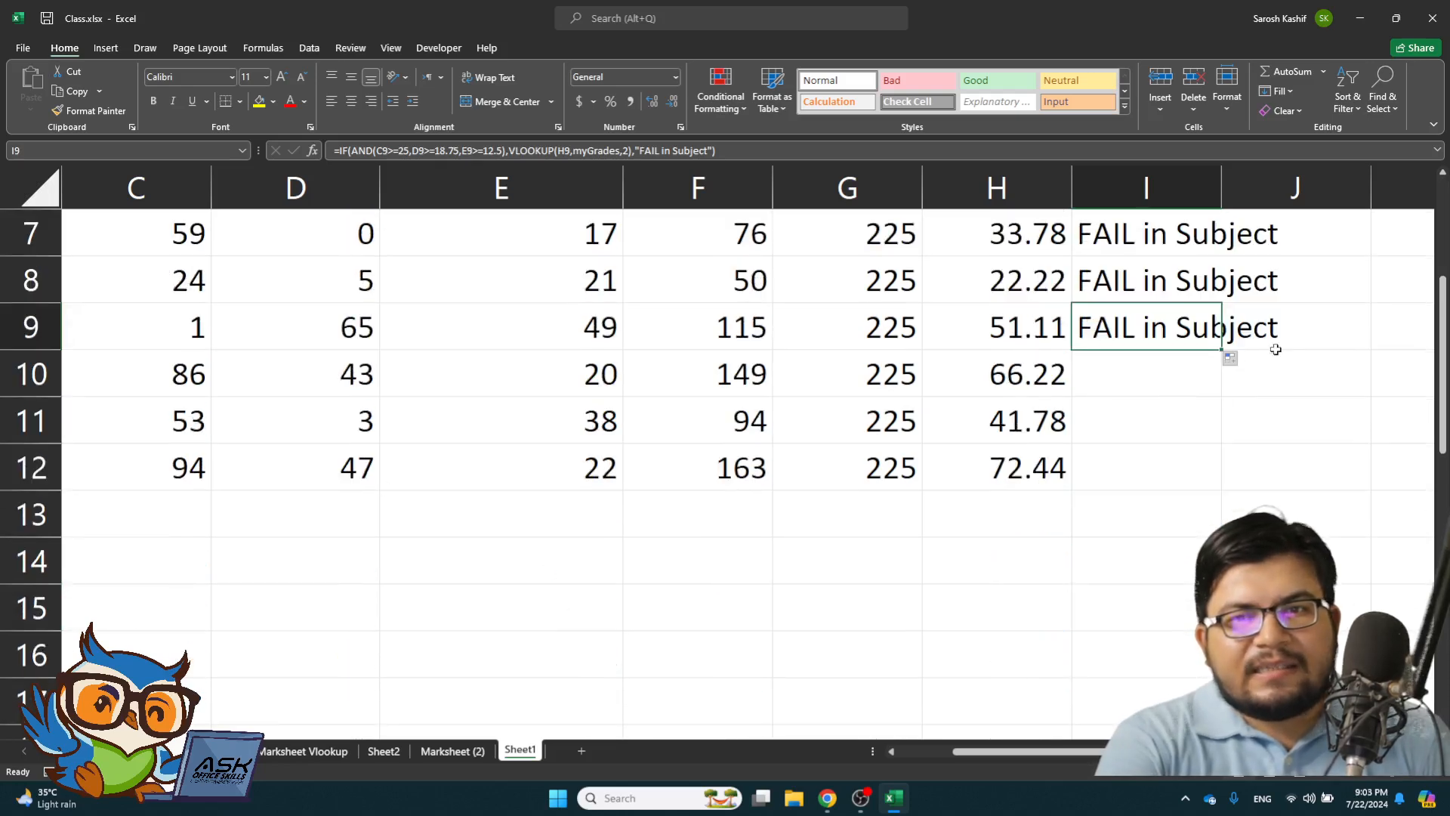
pyautogui.doubleClick(1222, 351)
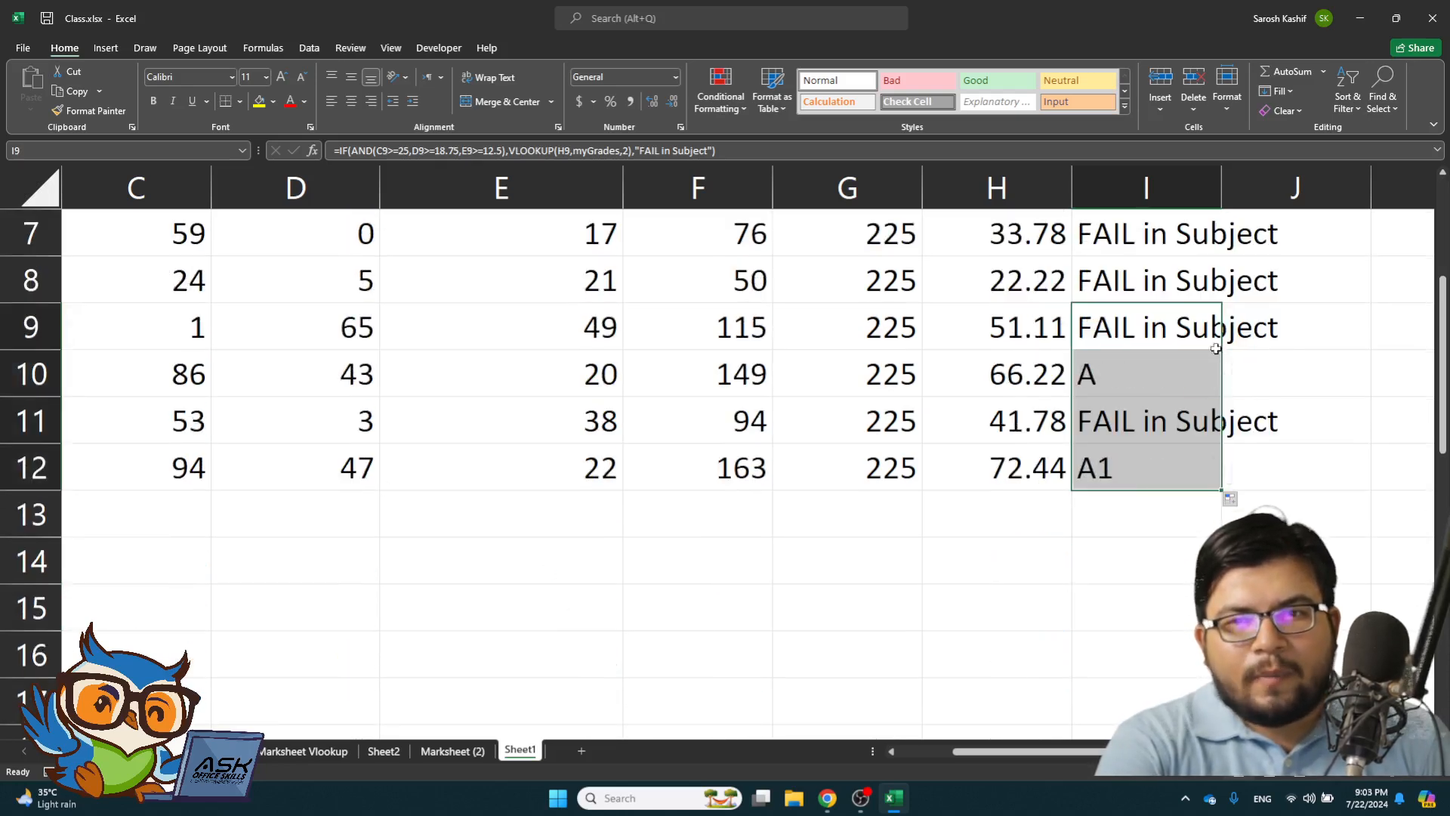
# - Review the formula in I2, focusing on its "FAIL in Subject" argument, and leave it without editing
pyautogui.scroll(2, 1142, 387)
pyautogui.doubleClick(1115, 286)
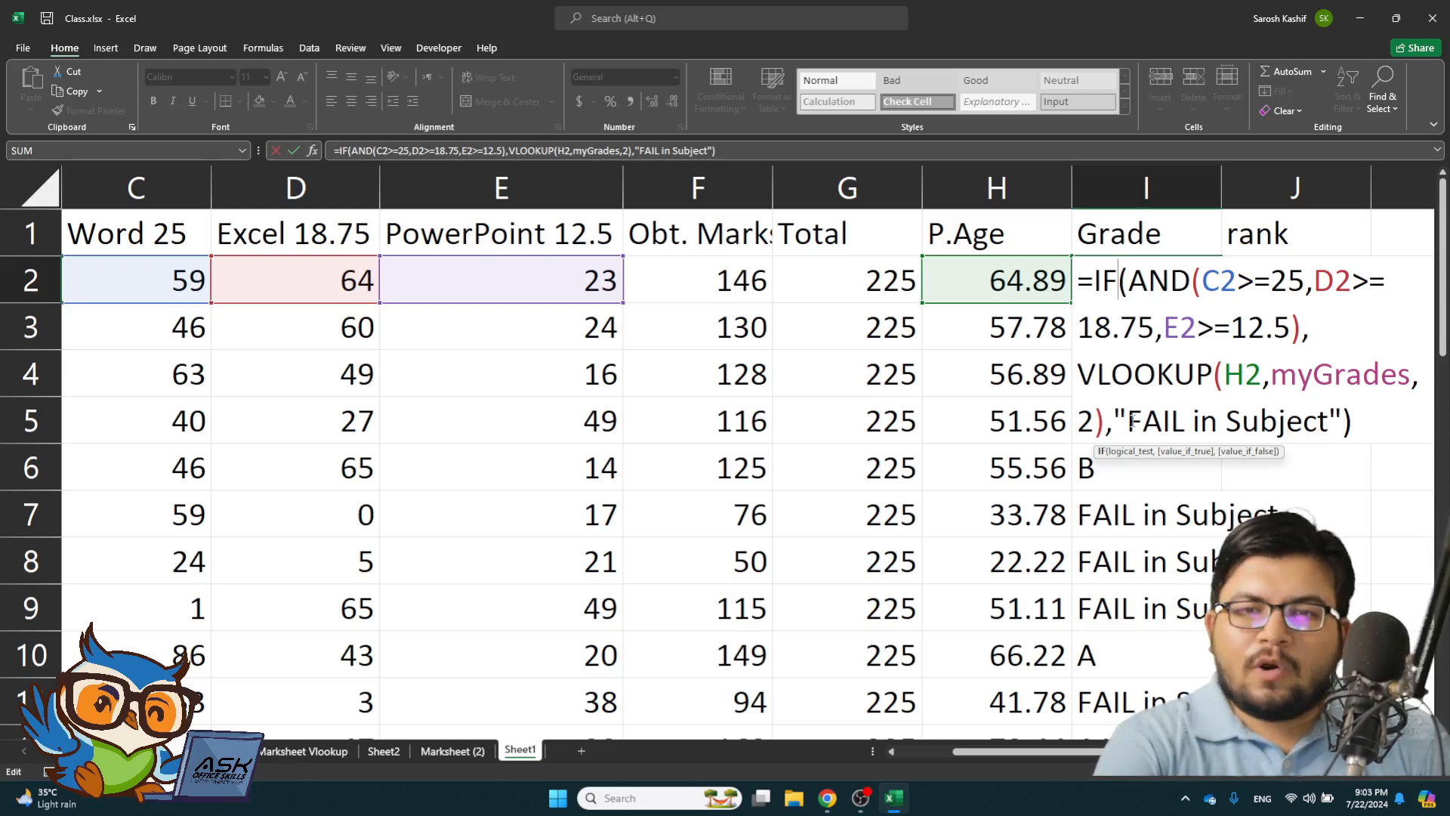
pyautogui.moveTo(1131, 420); pyautogui.dragTo(1358, 424)
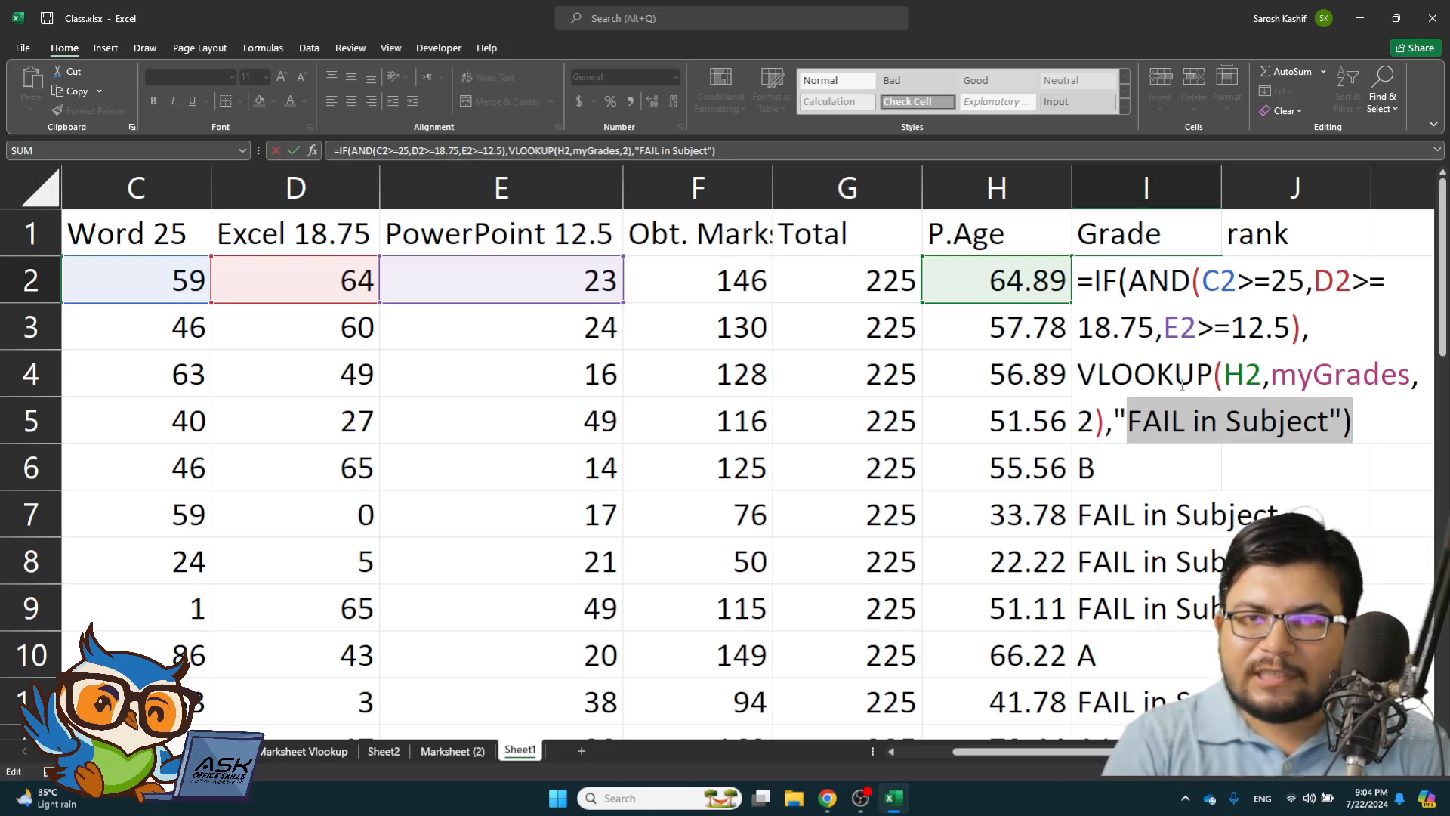
pyautogui.press('Escape')
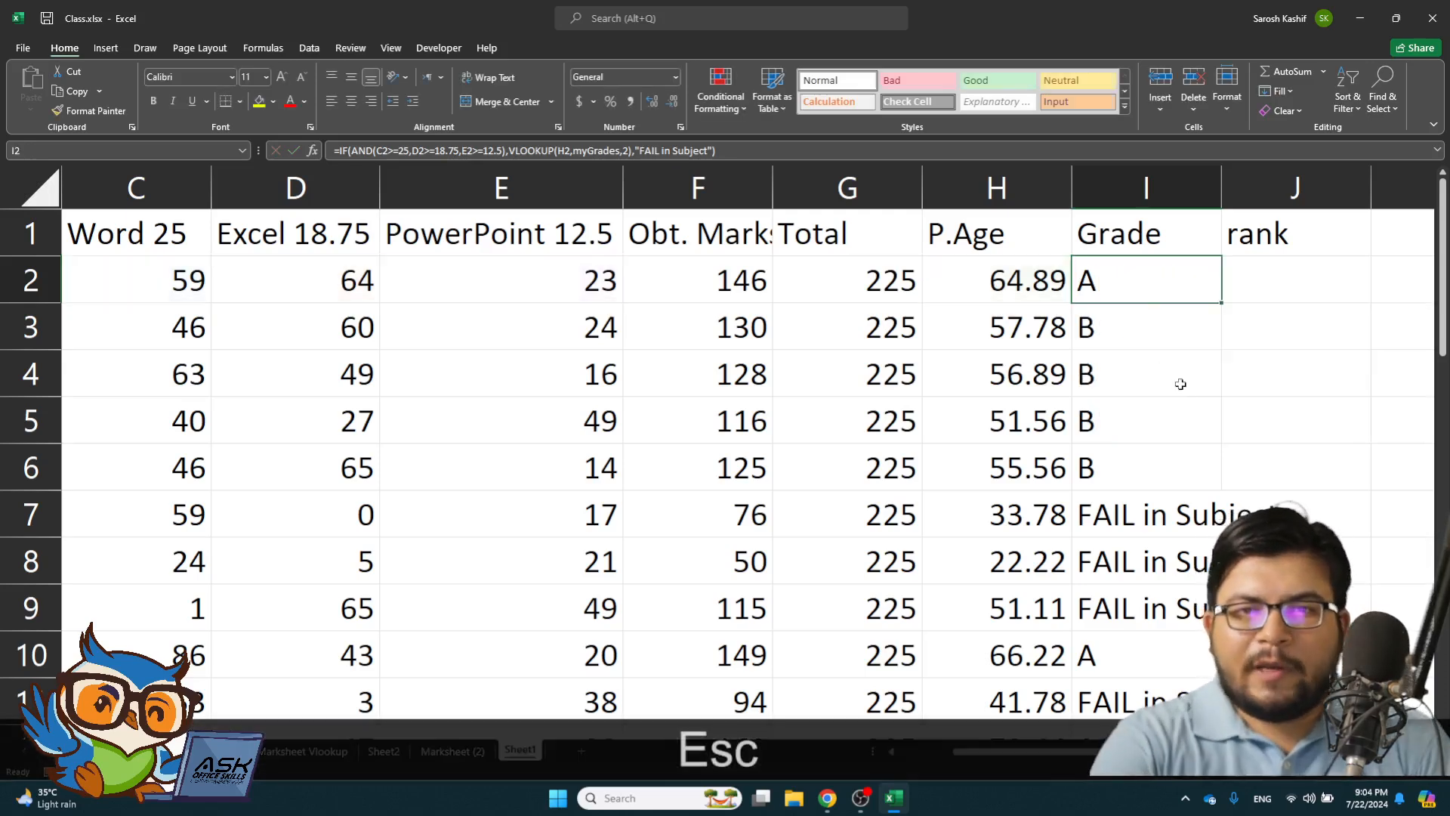
# - Copy the full text of the Grade formula in I2, leaving the formula as it is
pyautogui.doubleClick(1130, 286)
pyautogui.hotkey('ctrl', 'a')
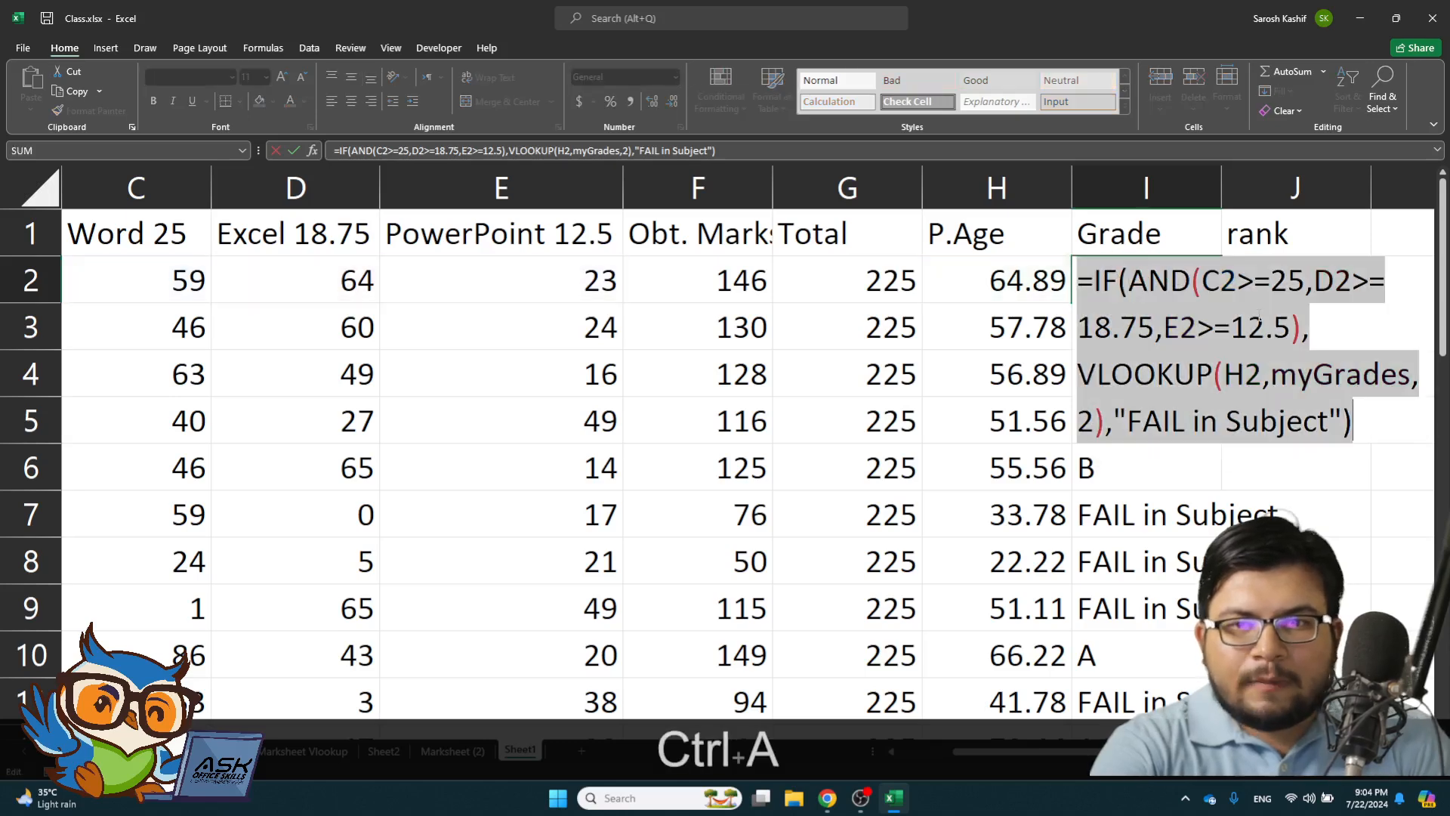
pyautogui.hotkey('ctrl', 'c')
pyautogui.press('Return')
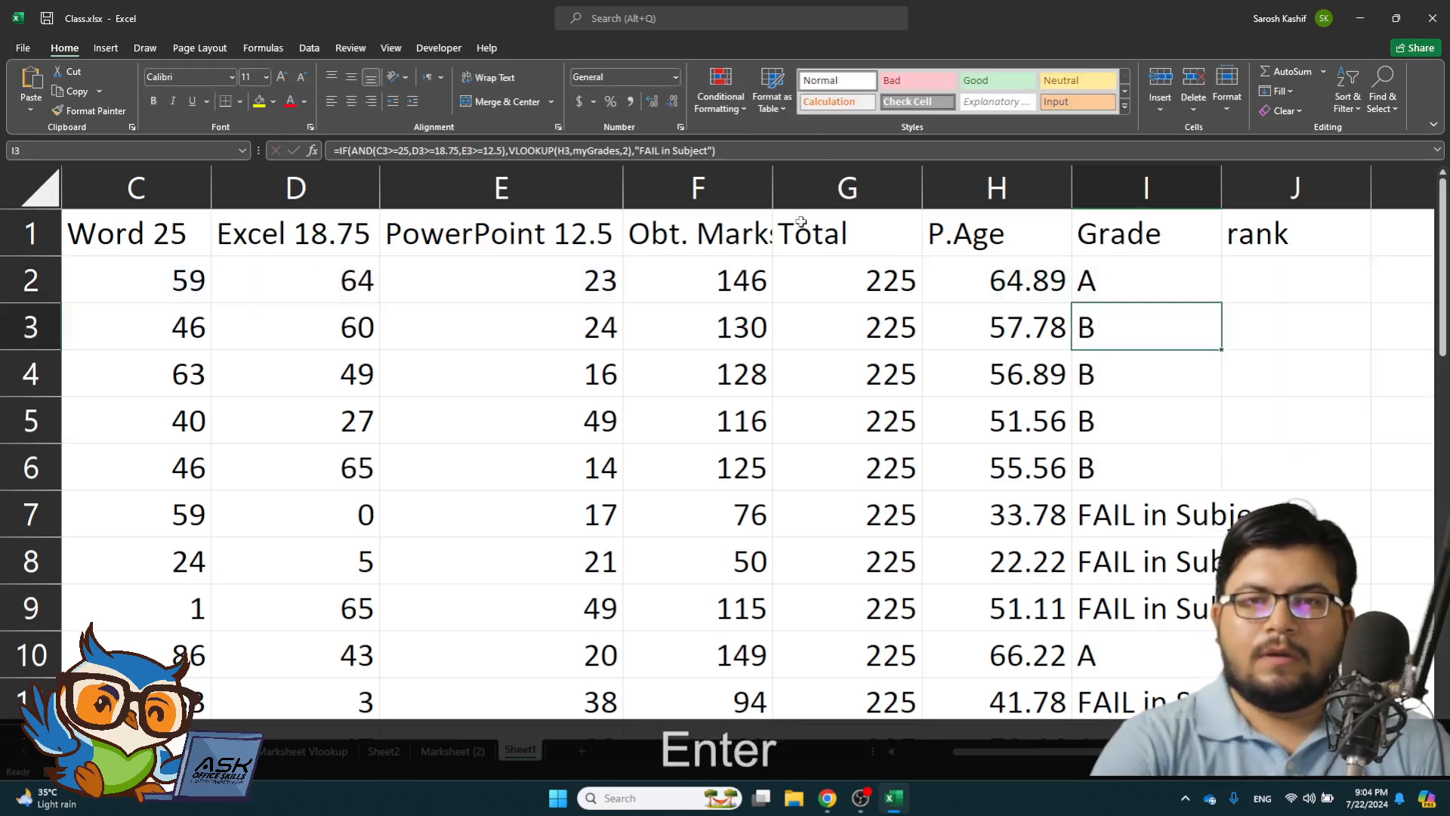
# - Enter the label "if AND" in F16, below the student table
pyautogui.scroll(-6, 848, 404)
pyautogui.scroll(3, 802, 398)
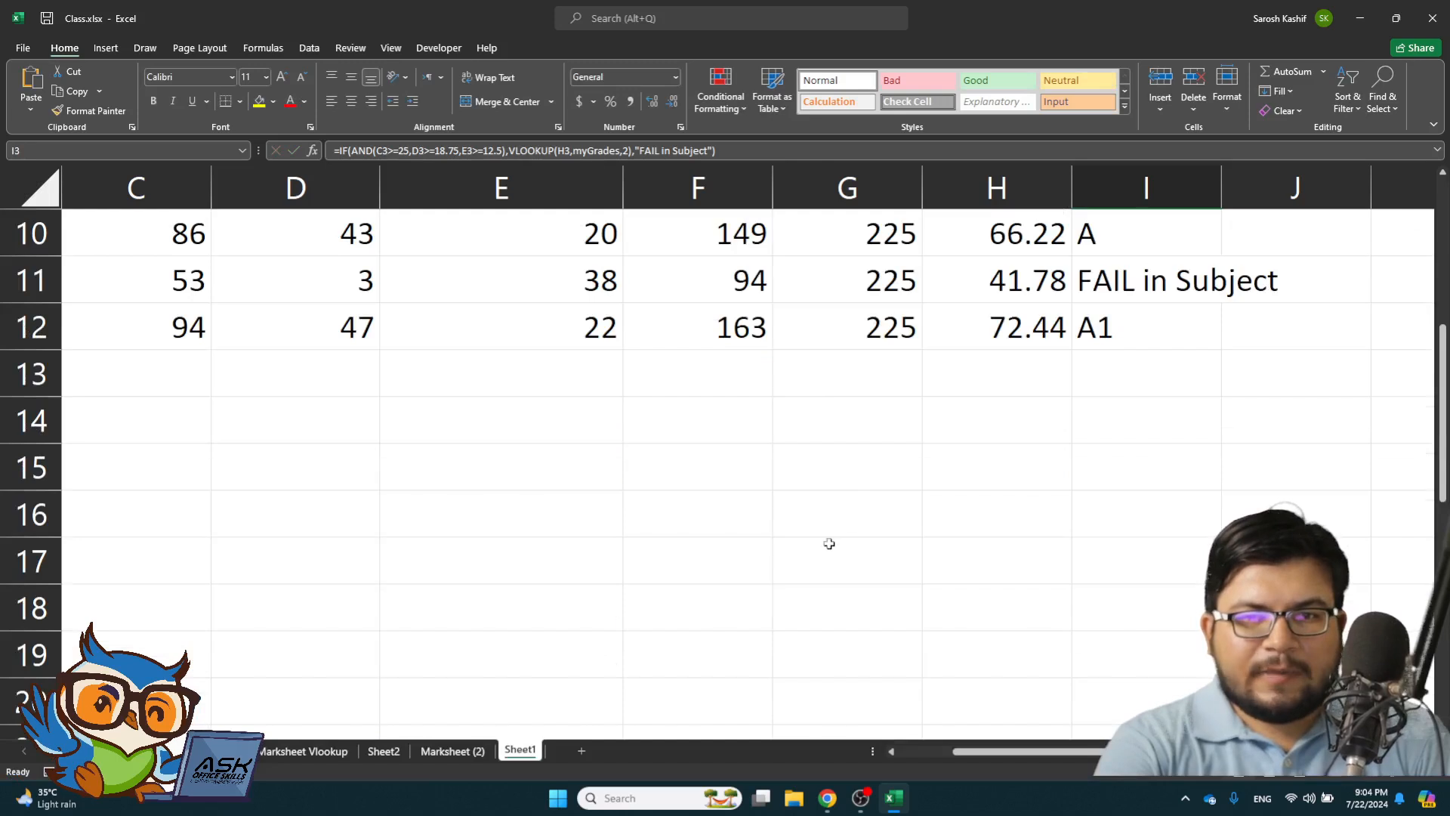
pyautogui.click(819, 512)
pyautogui.click(741, 496)
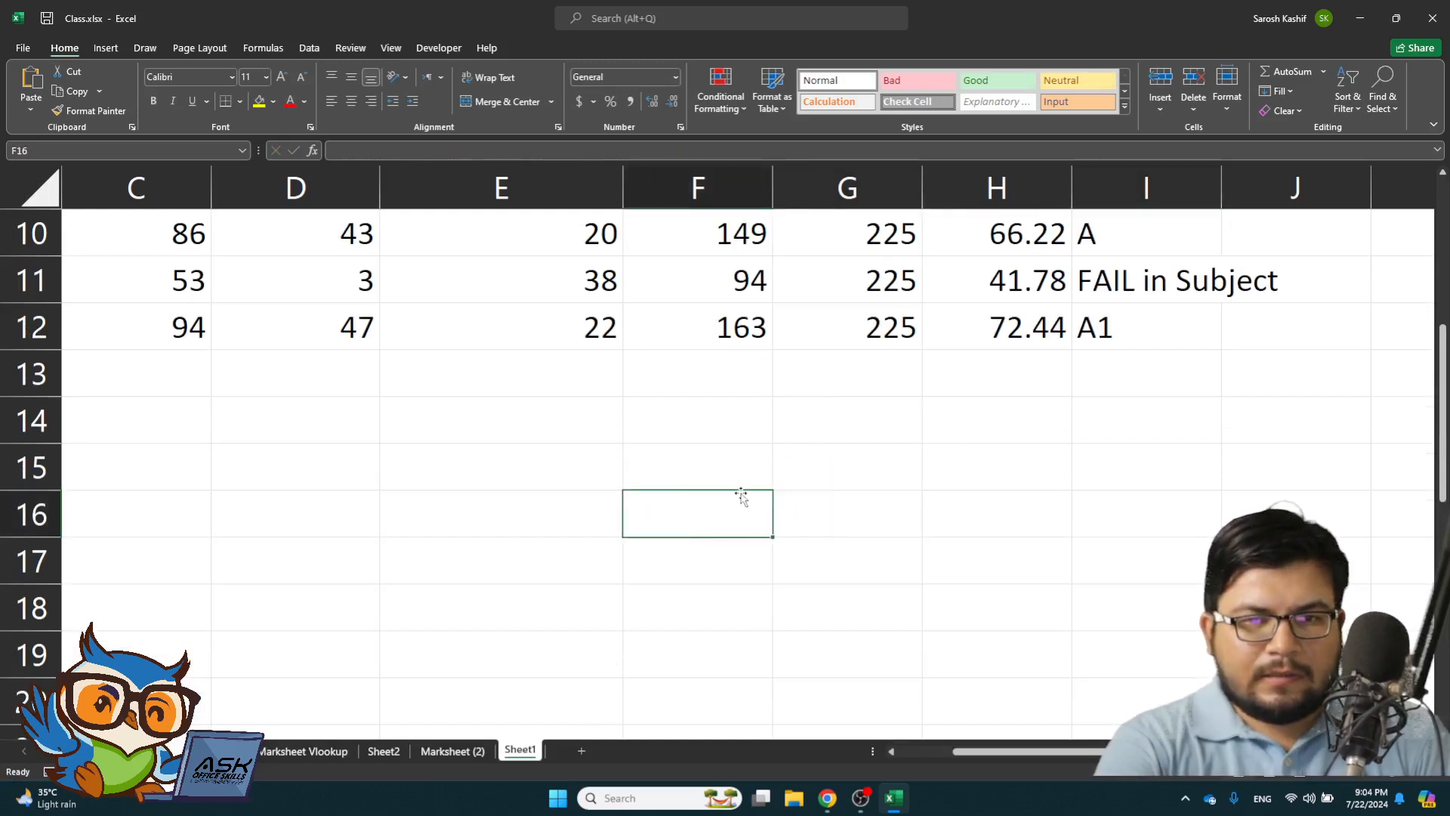
pyautogui.write('if ')
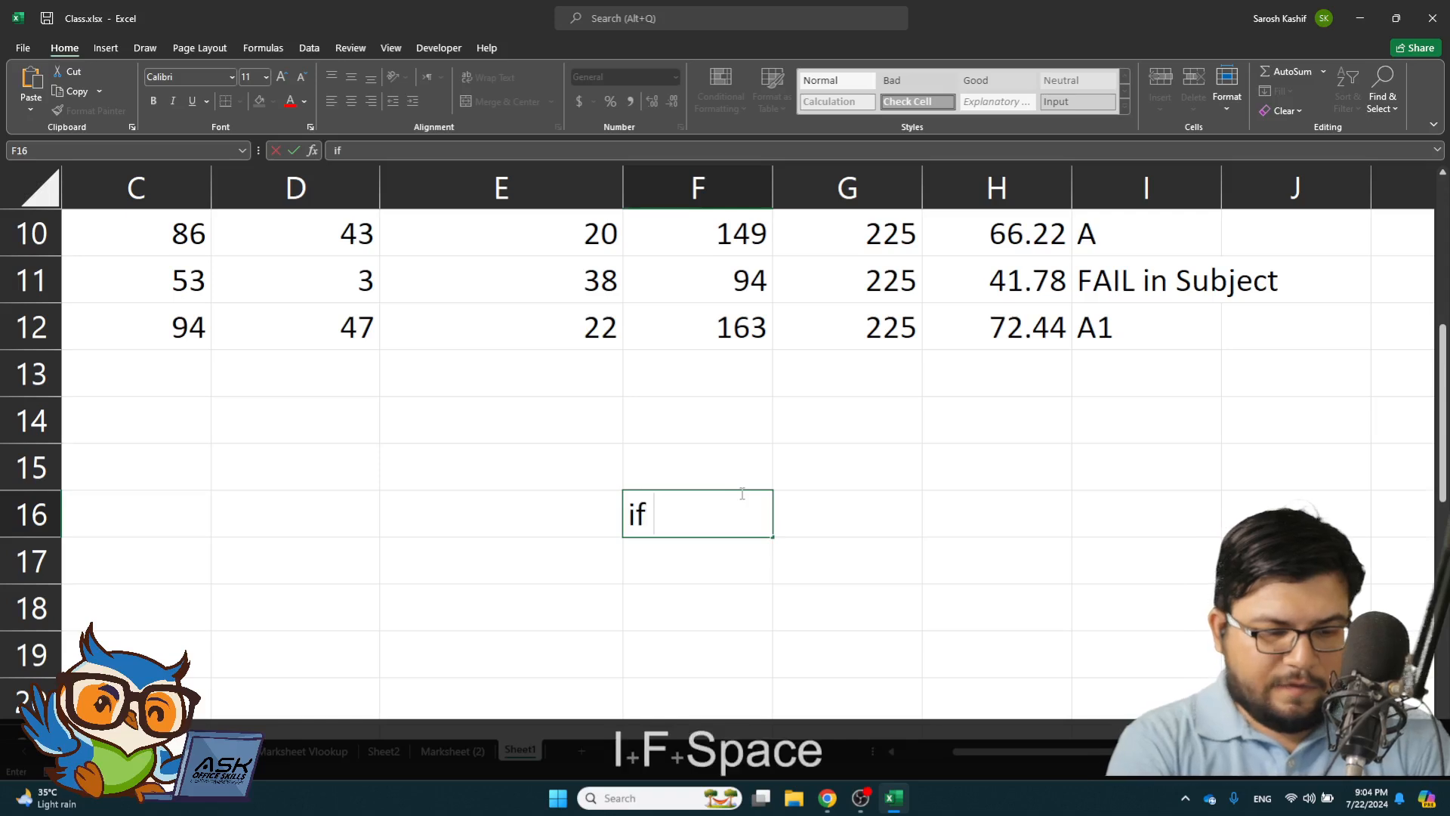
pyautogui.write('AND')
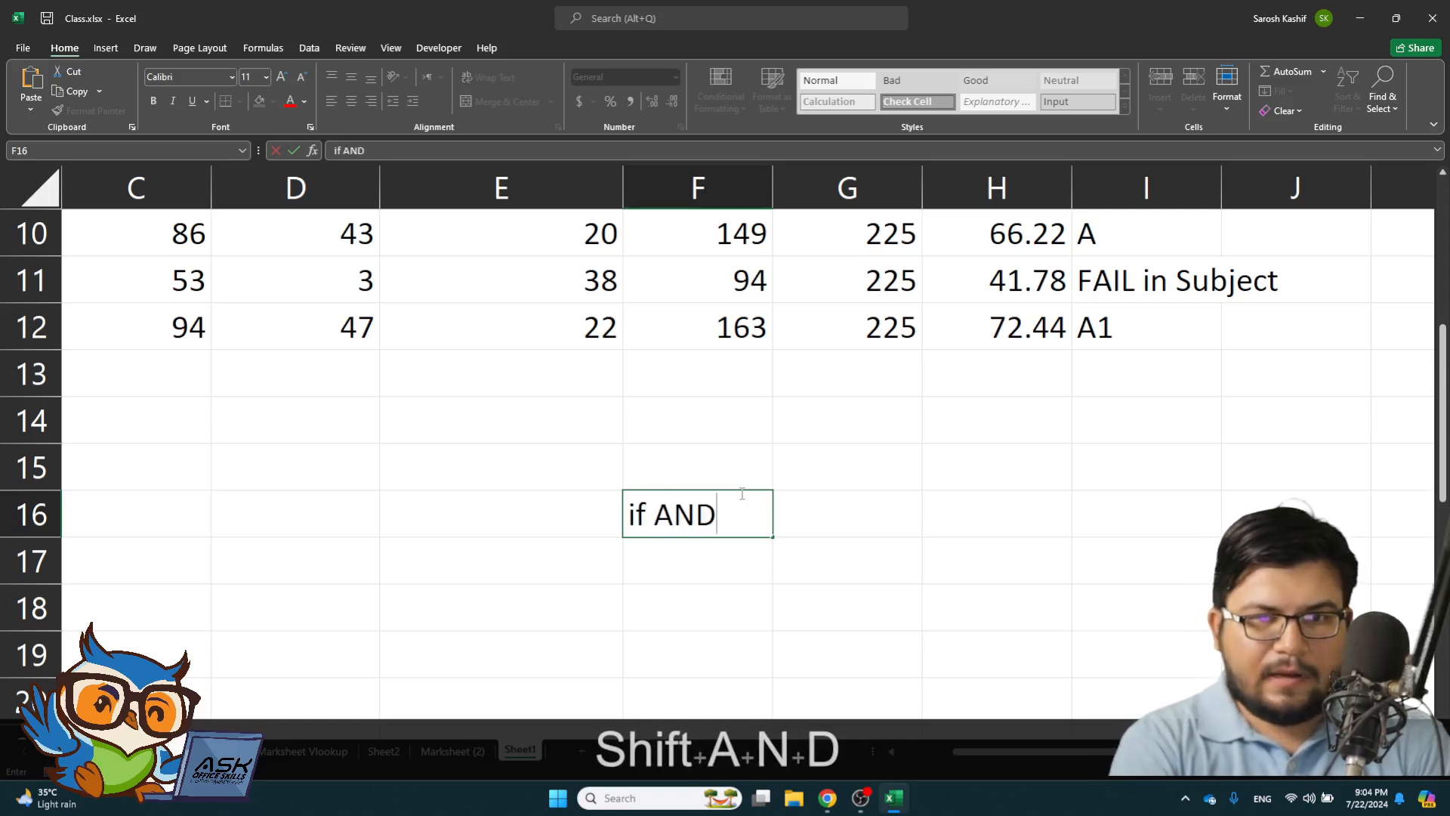
# - Paste the copied Grade formula into G16 as plain text, prefixed with an apostrophe
pyautogui.press('Right')
pyautogui.write("'")
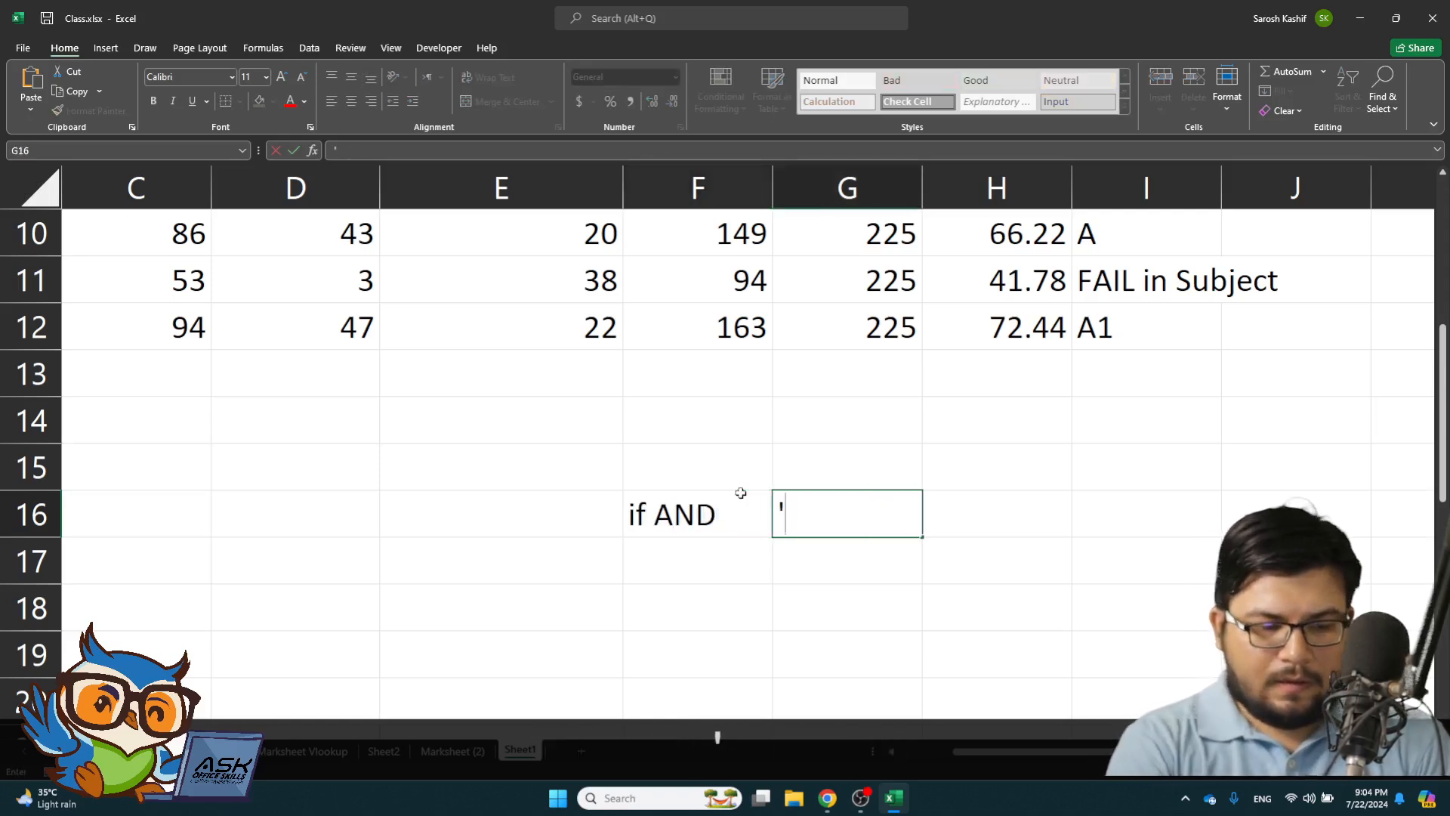
pyautogui.hotkey('ctrl', 'v')
pyautogui.press('Return')
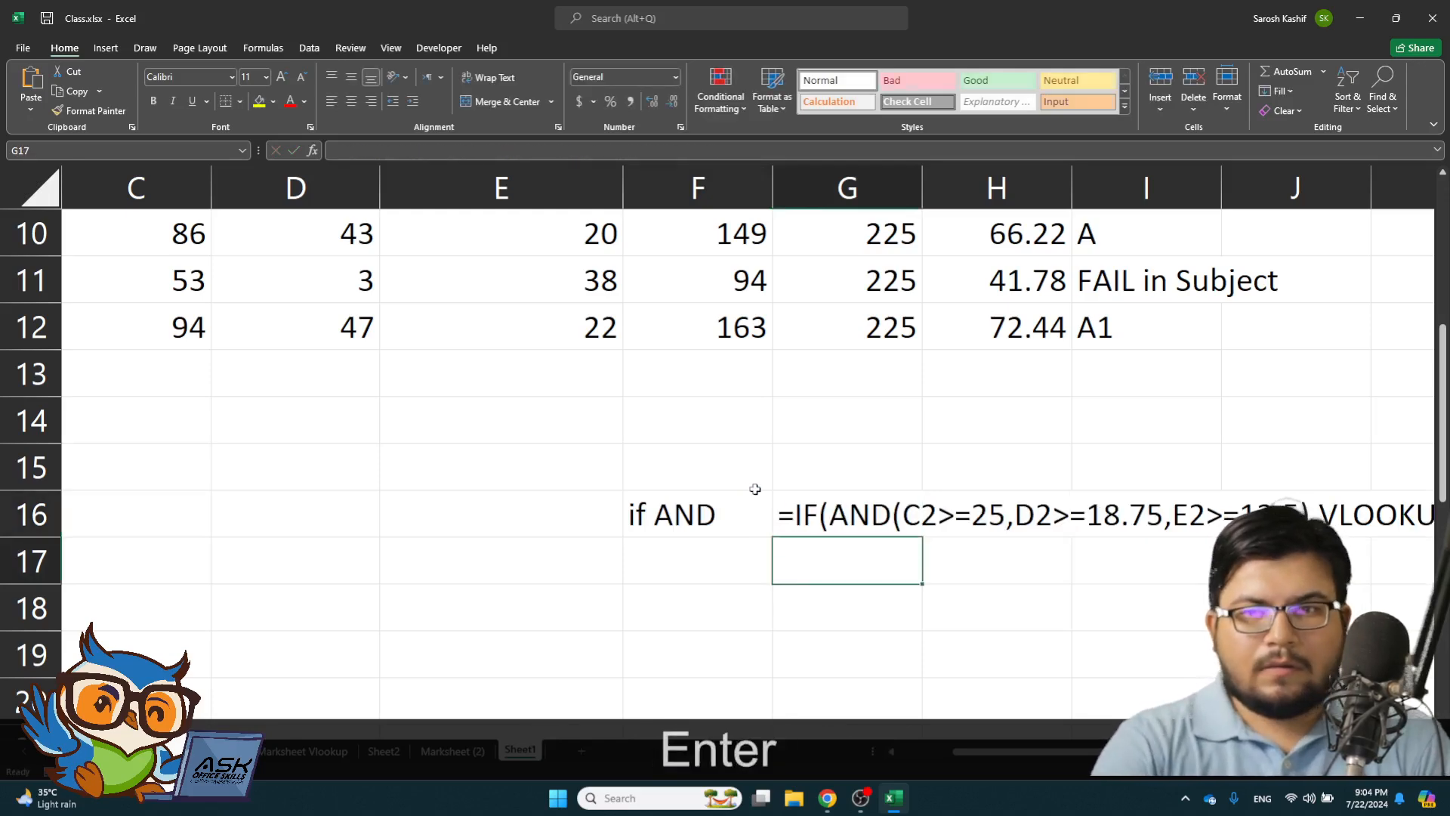
# - Clear all the Grade results from I2 down to the last student's row and return to I2
pyautogui.scroll(3, 834, 420)
pyautogui.click(1121, 284)
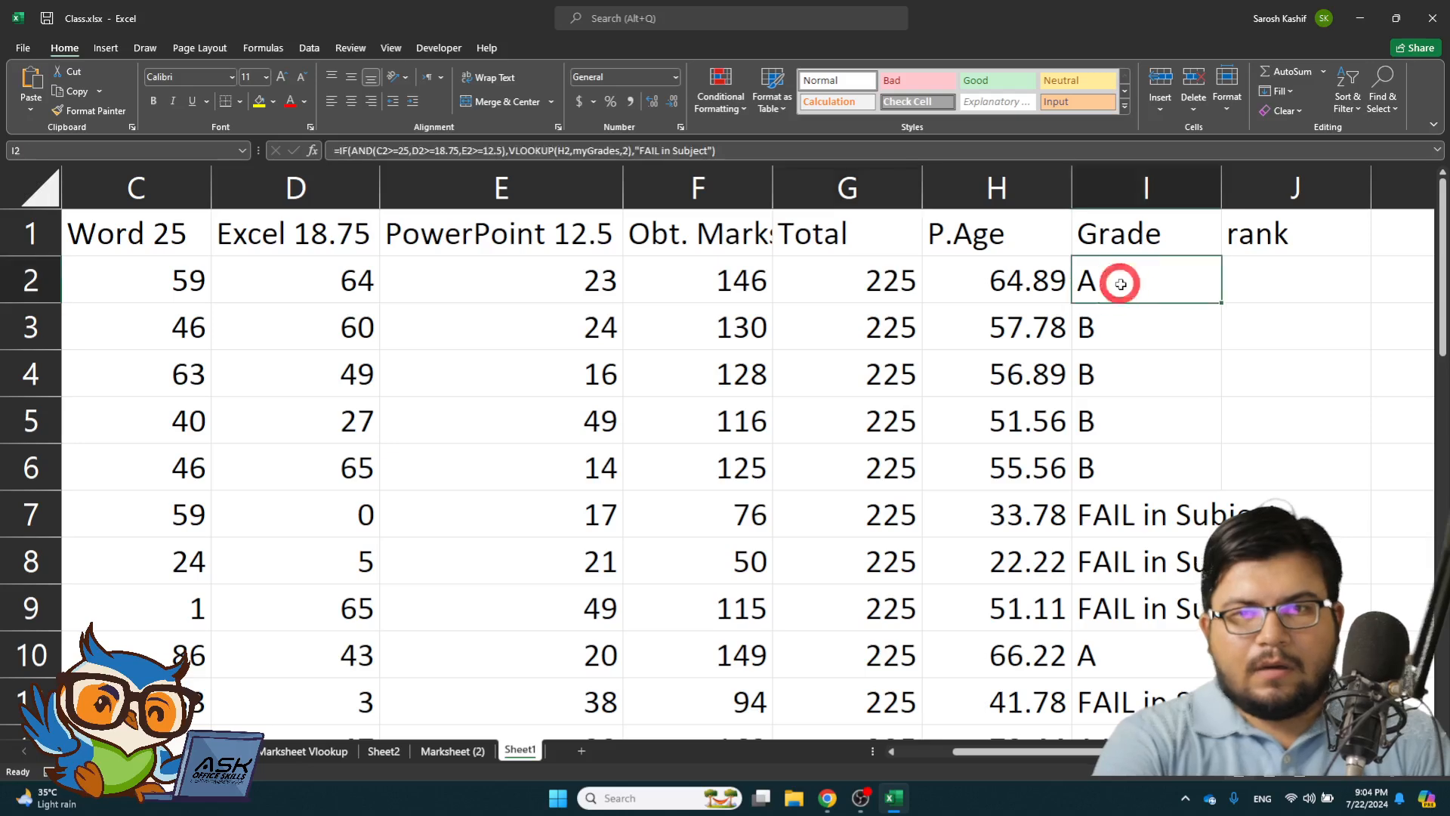
pyautogui.hotkey('ctrl', 'shift', 'Down')
pyautogui.press('Delete')
pyautogui.press('Up')
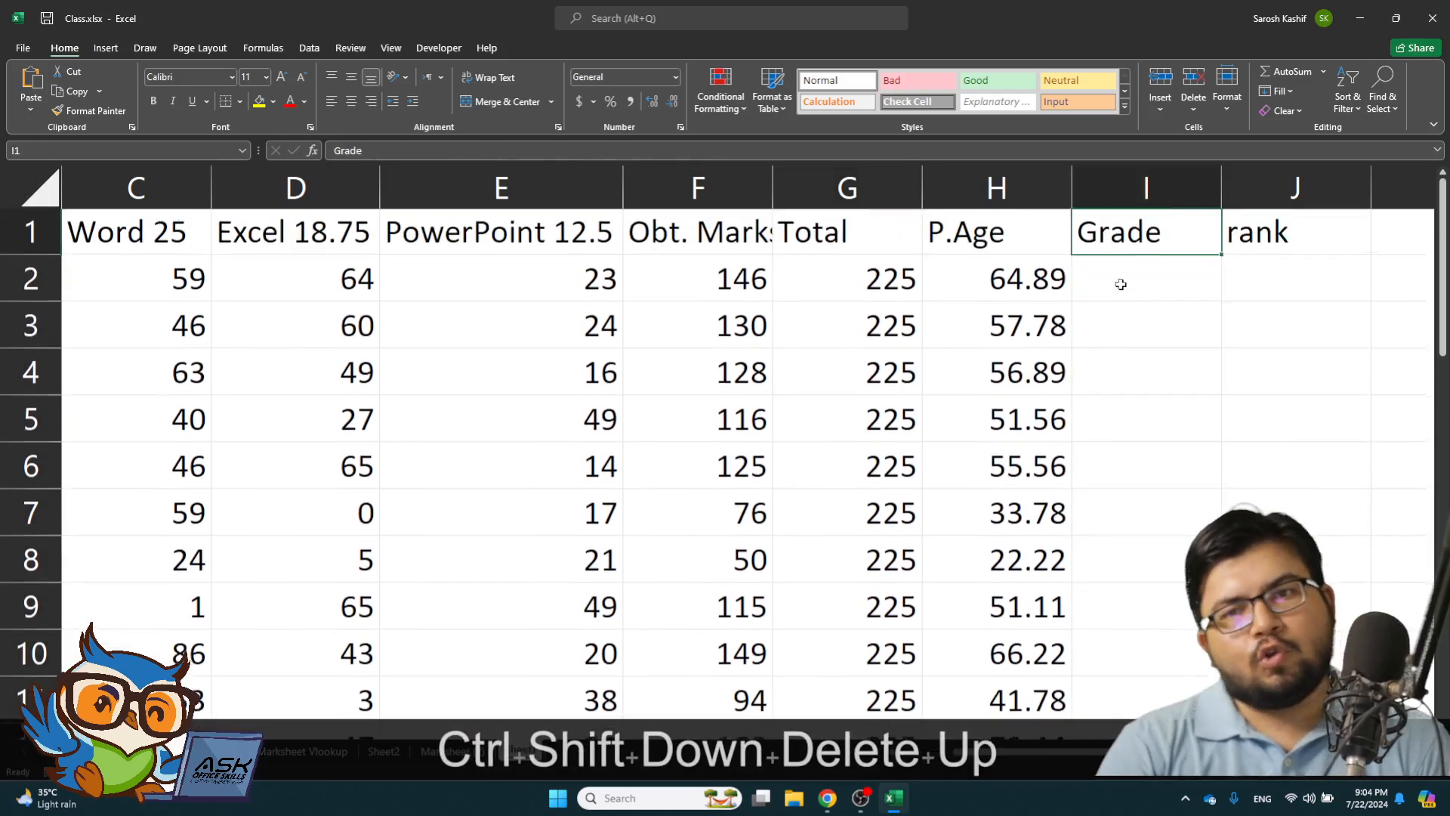
pyautogui.press('Down')
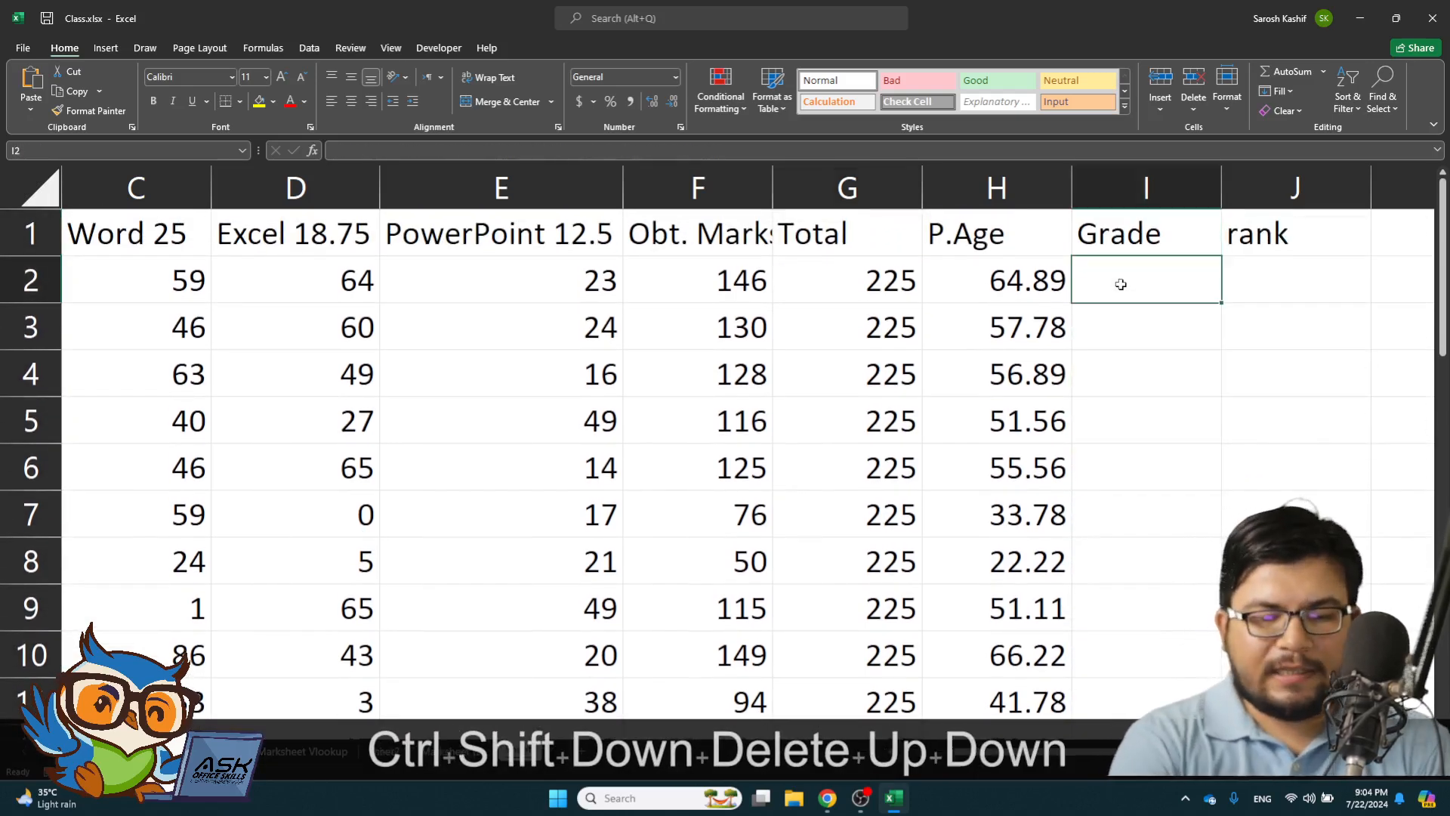
# - Start an IF formula in I2 with a nested OR function whose first condition is C2<25
pyautogui.write('=')
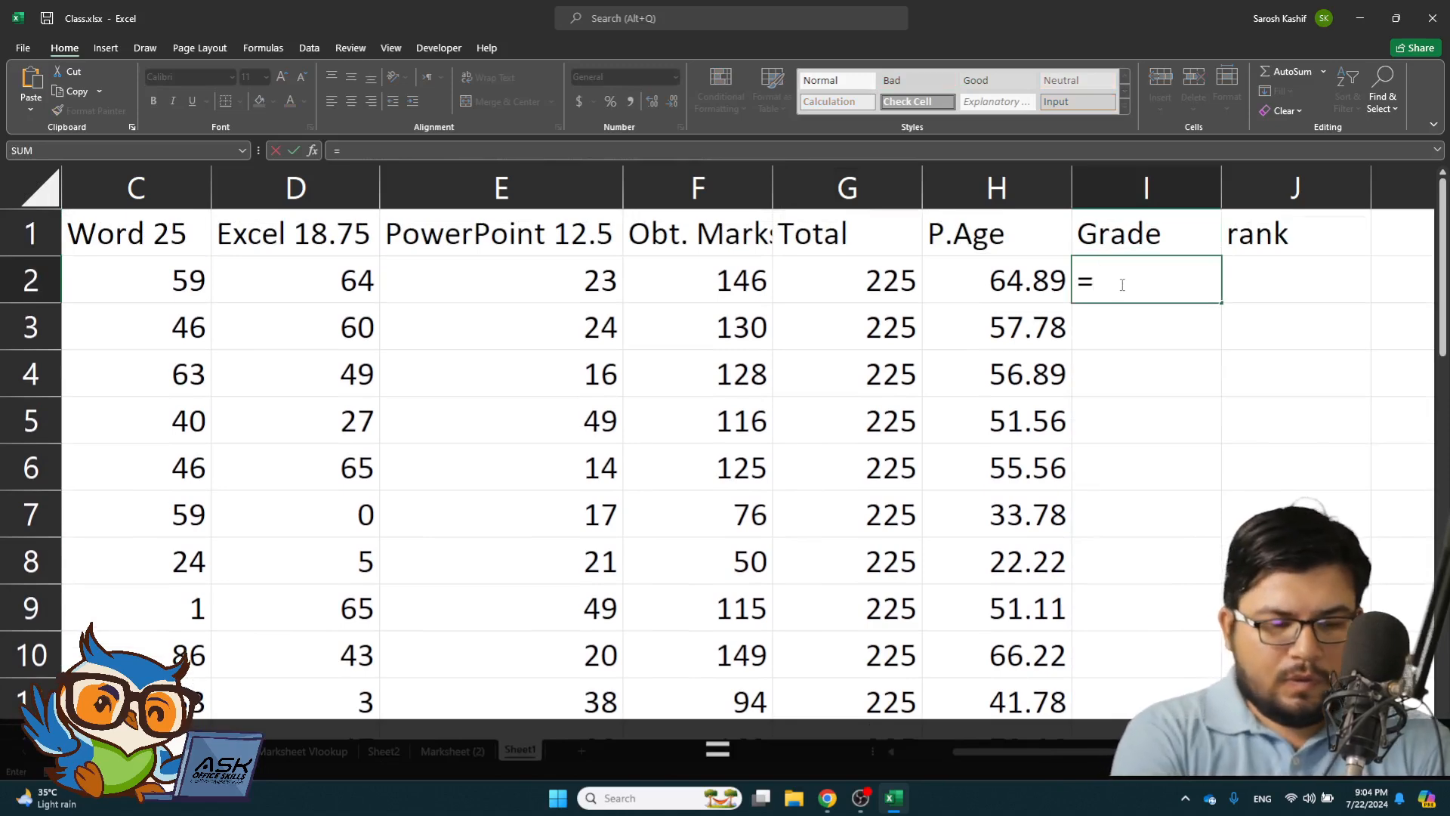
pyautogui.write('if(')
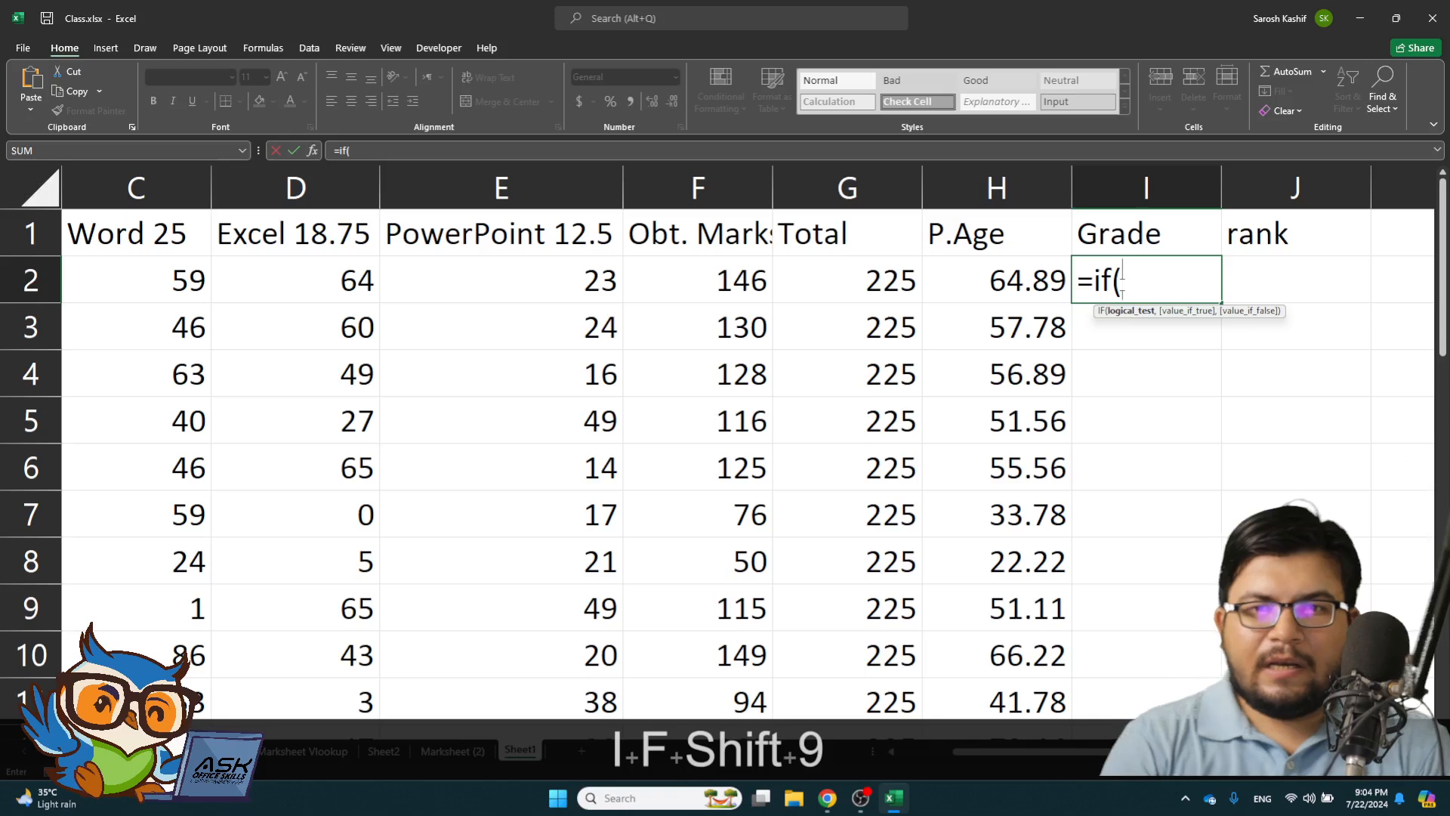
pyautogui.press('ctrl+alt+KP_5')
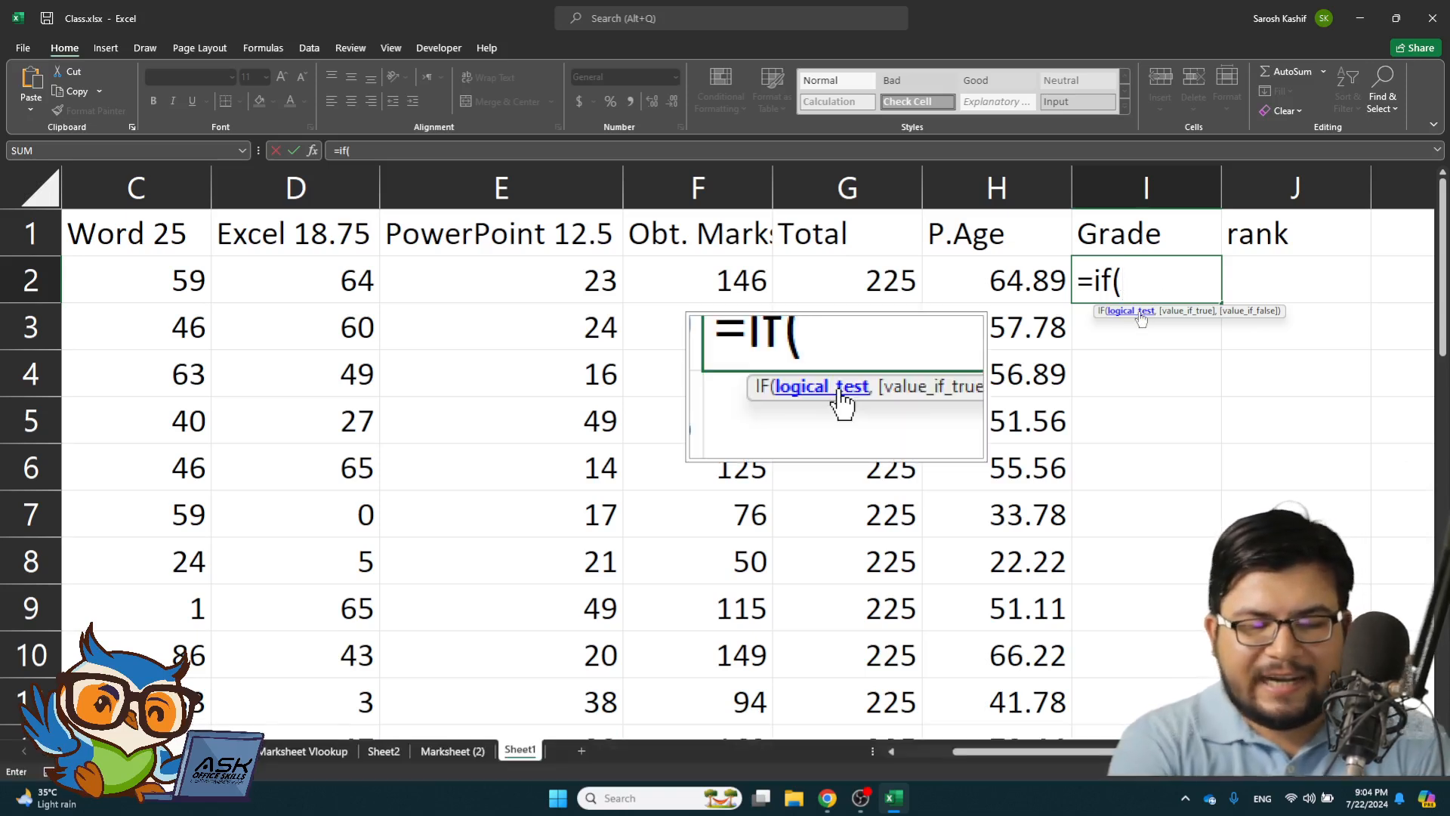
pyautogui.write('or')
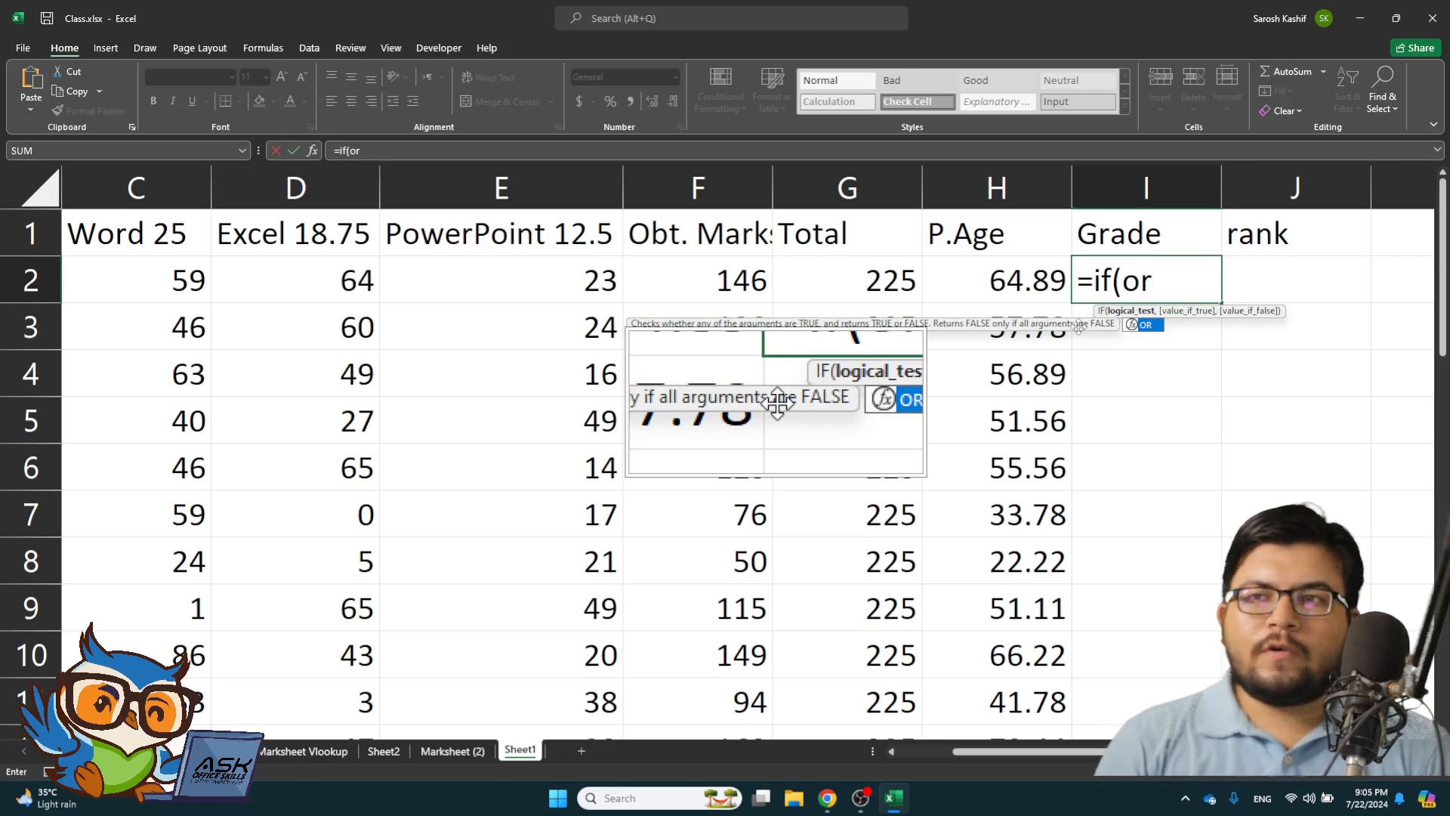
pyautogui.write('(')
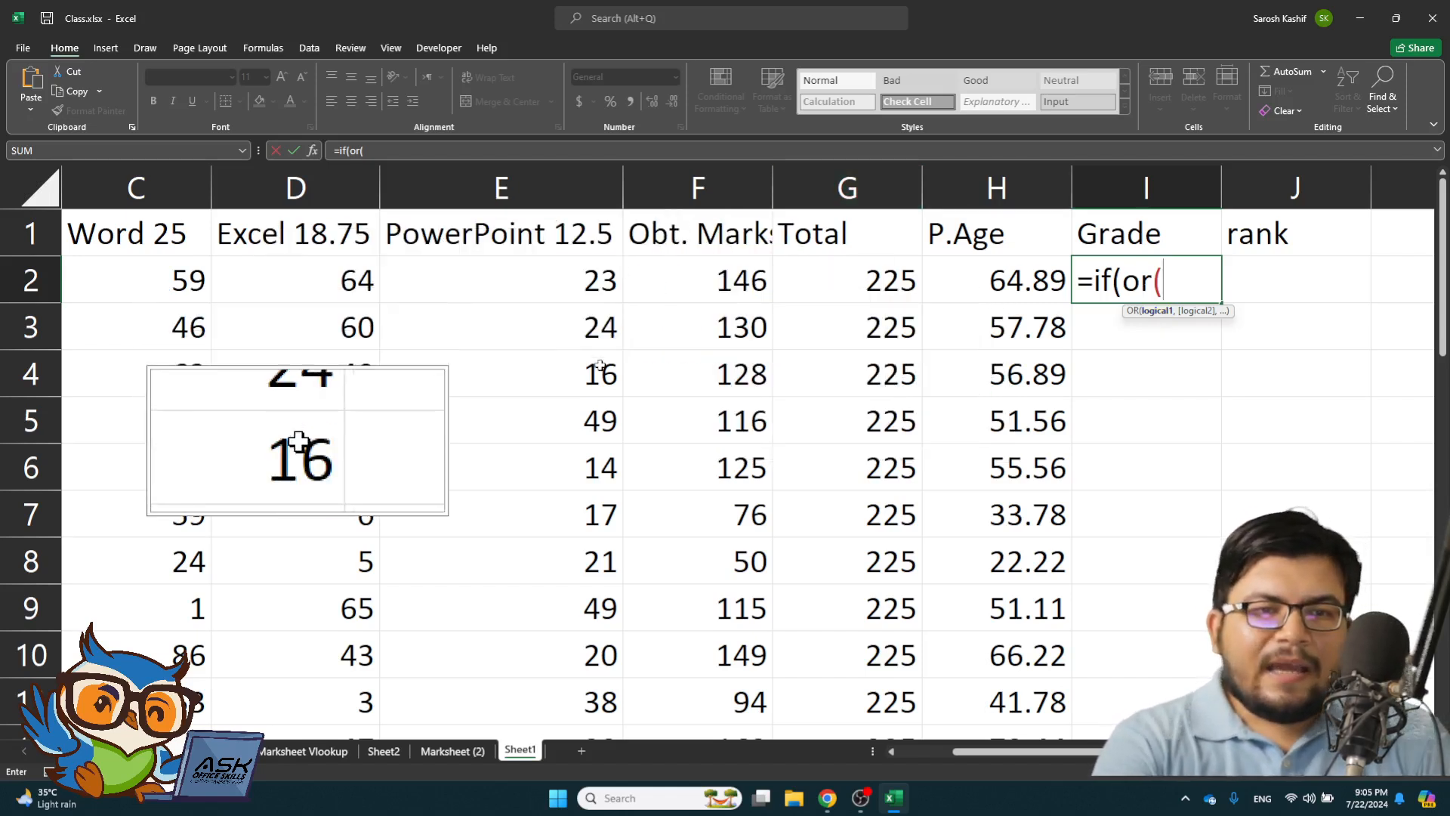
pyautogui.click(159, 285)
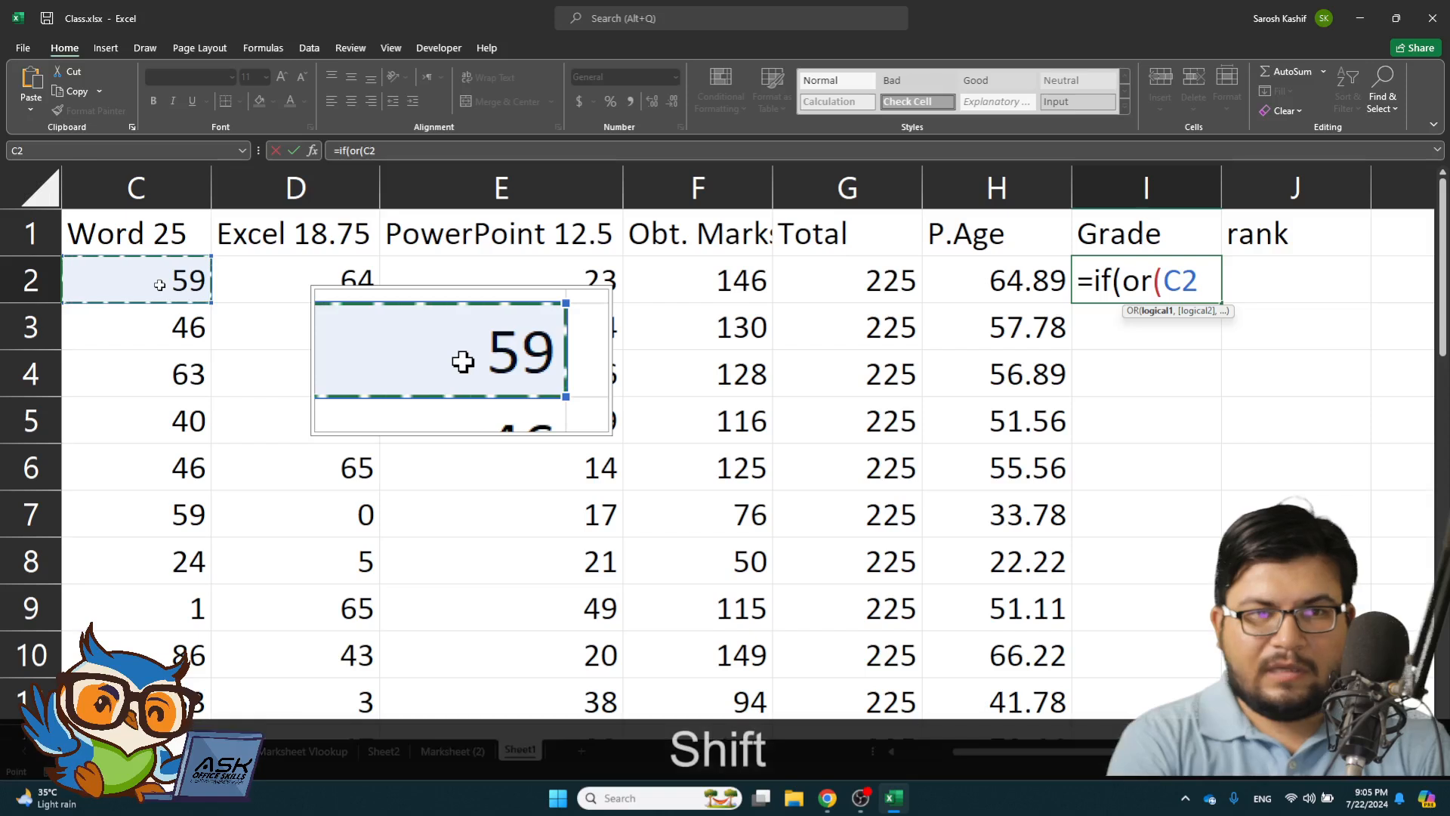
pyautogui.write('<')
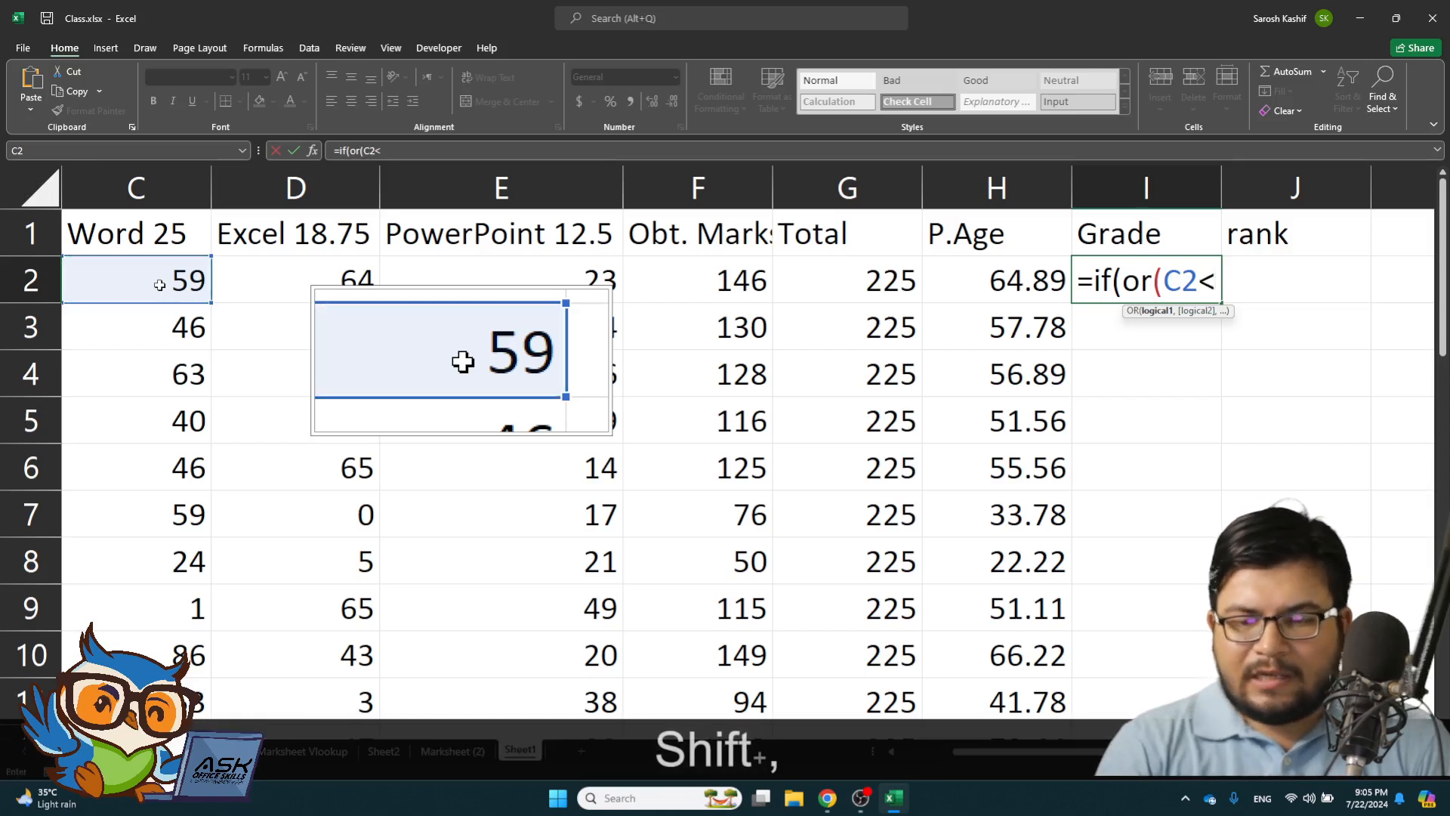
pyautogui.write('25')
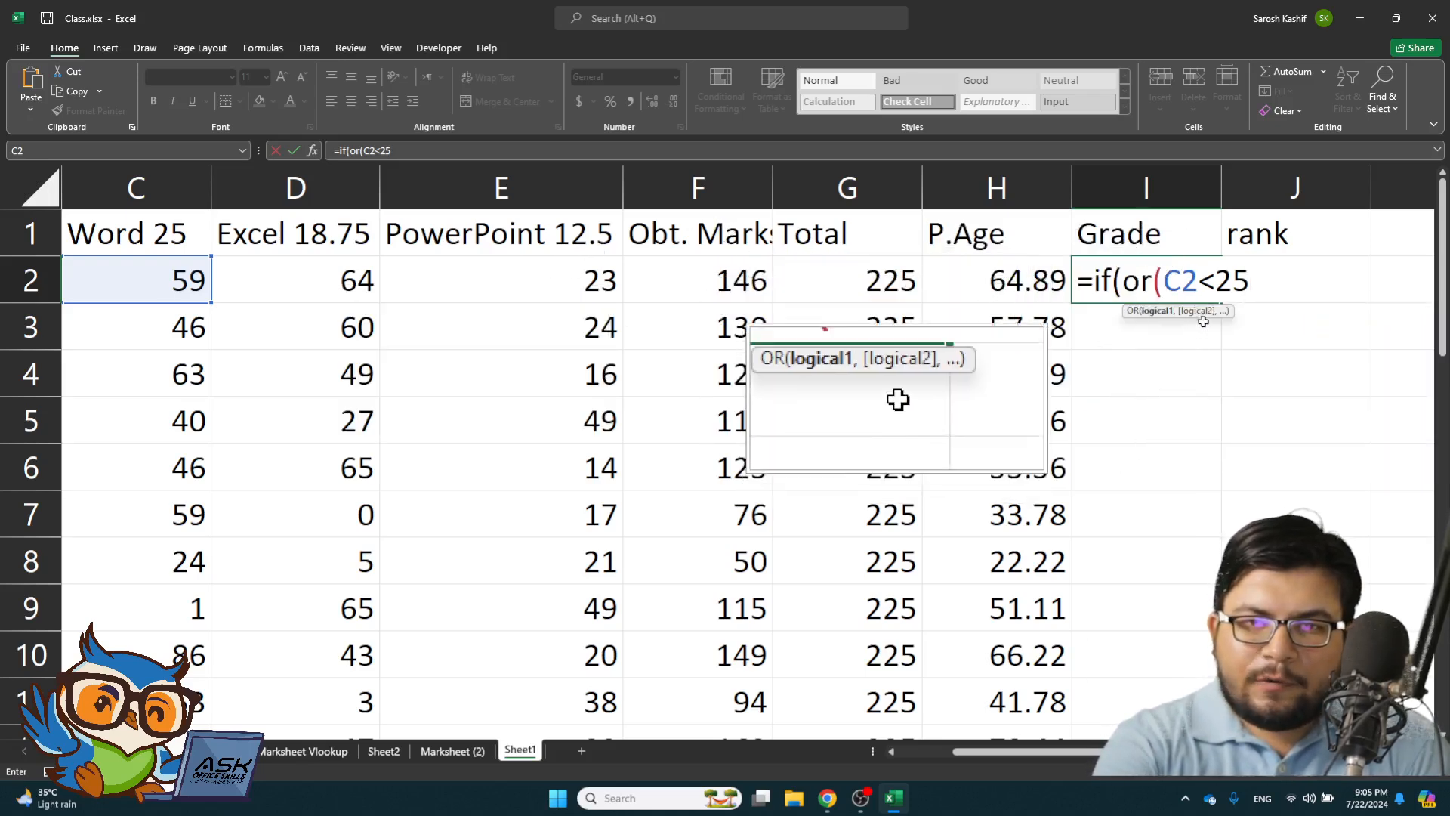
# - Add the conditions D2<18.75 and E2<12.5 to the OR function and close its parenthesis
pyautogui.write(',')
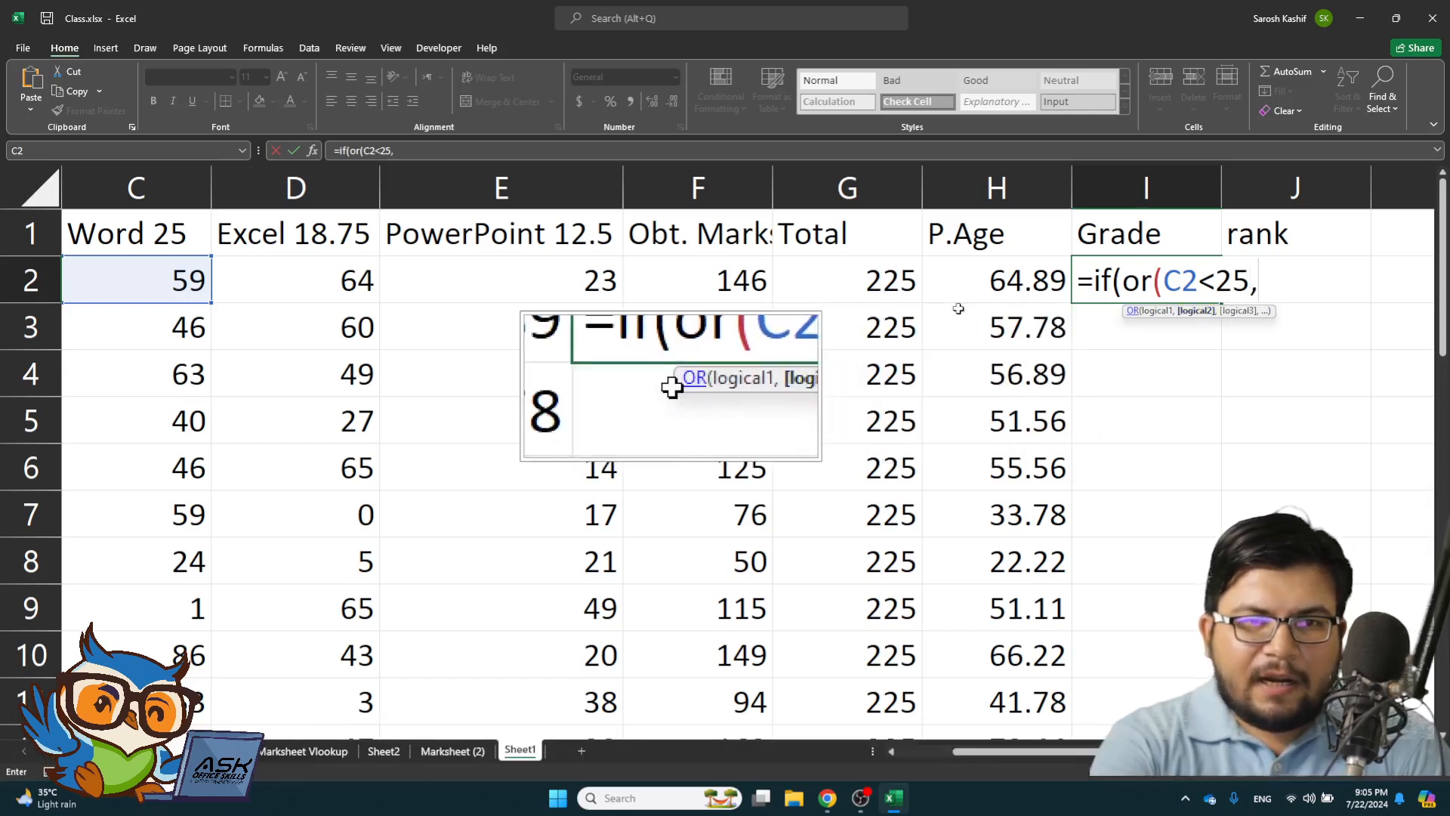
pyautogui.click(327, 288)
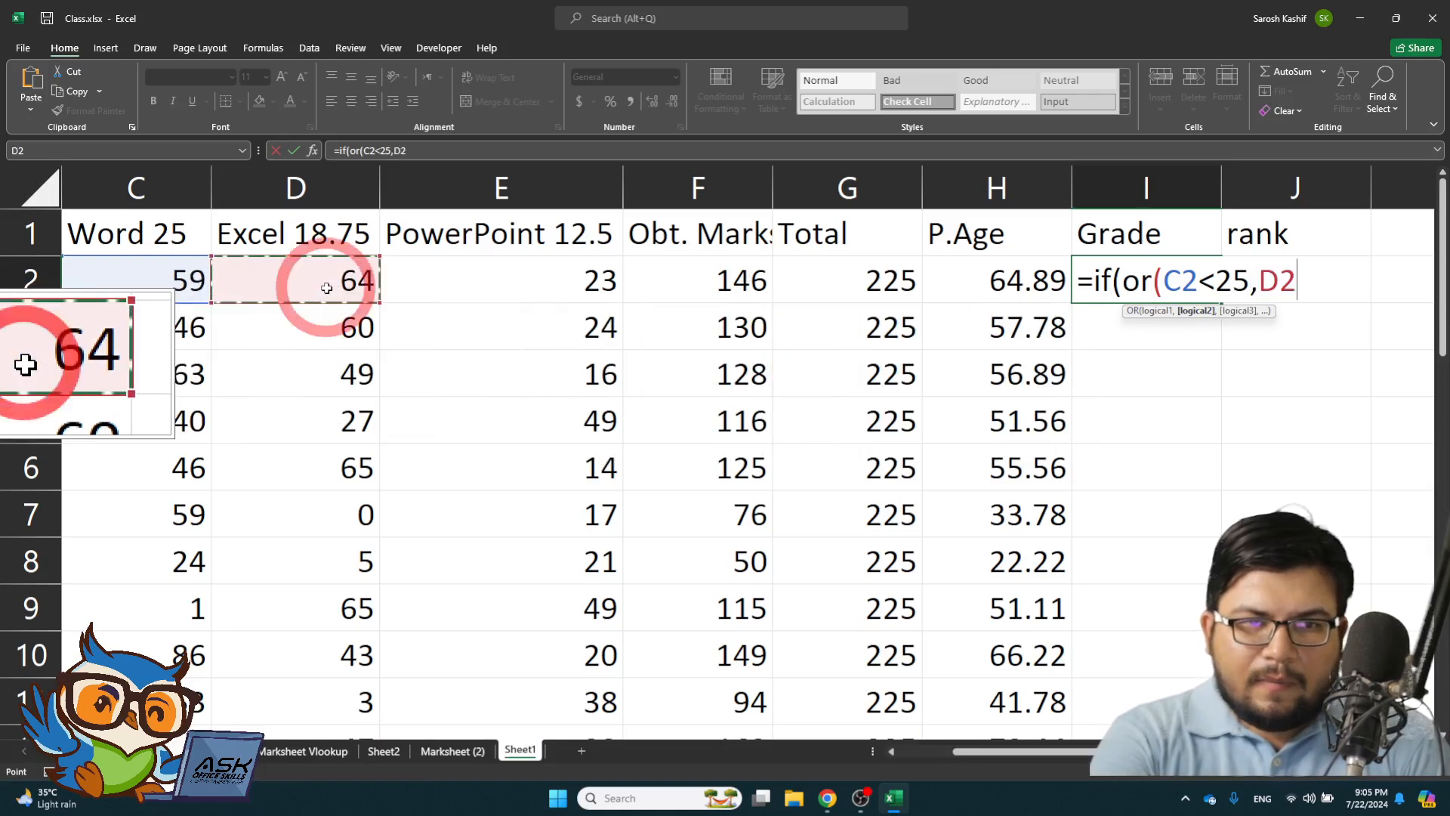
pyautogui.write('<')
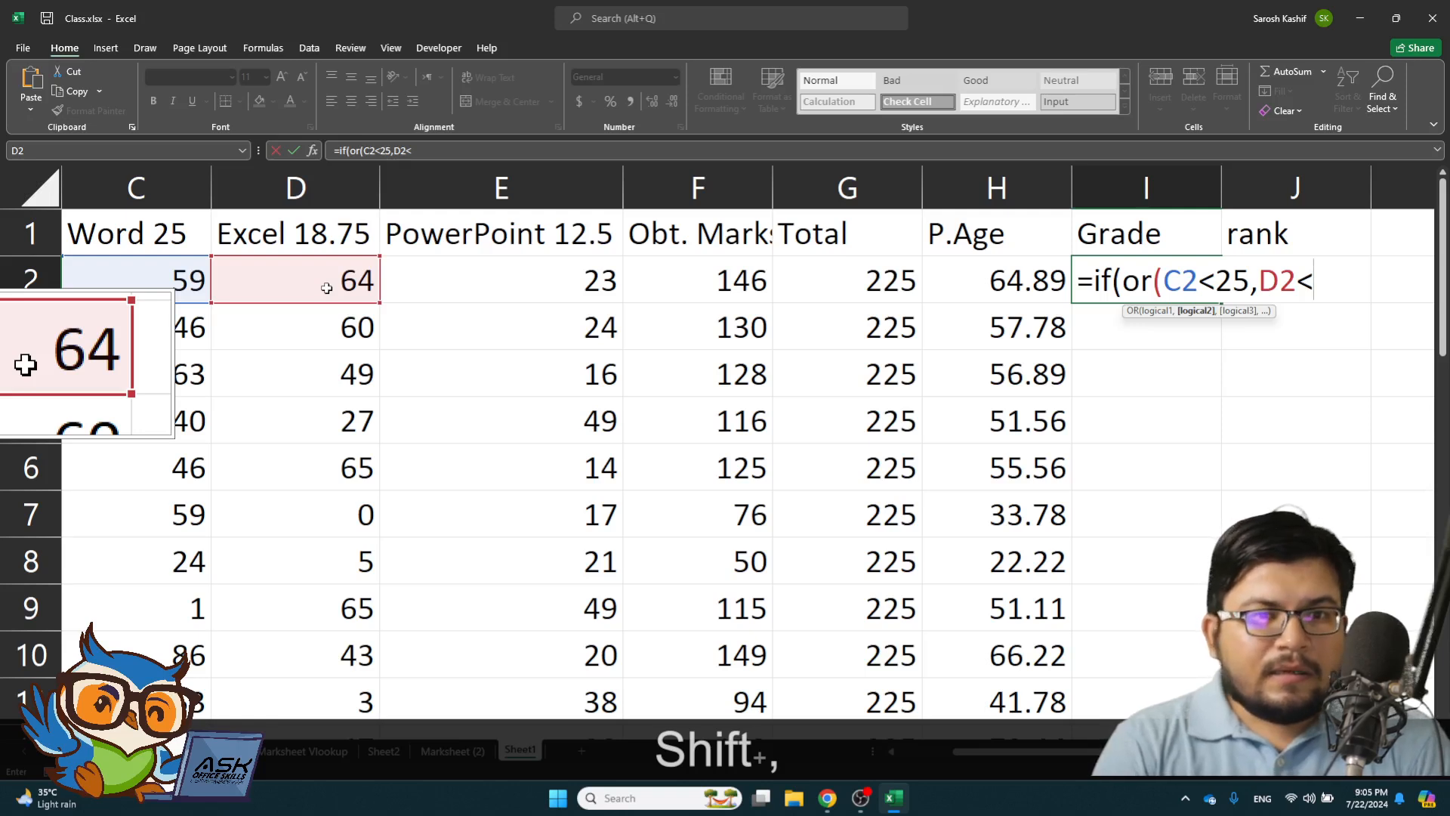
pyautogui.write('18.75')
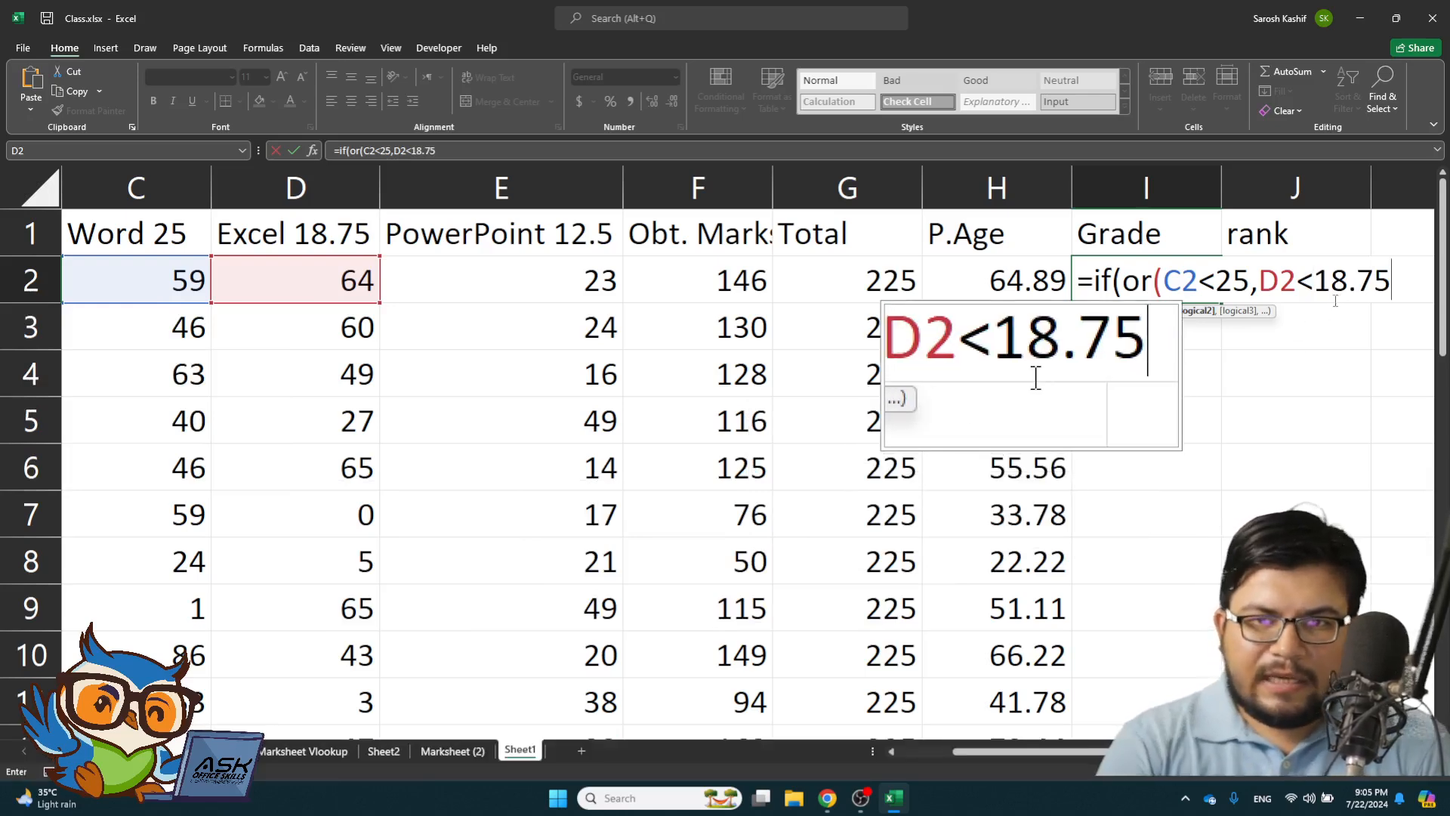
pyautogui.write(',')
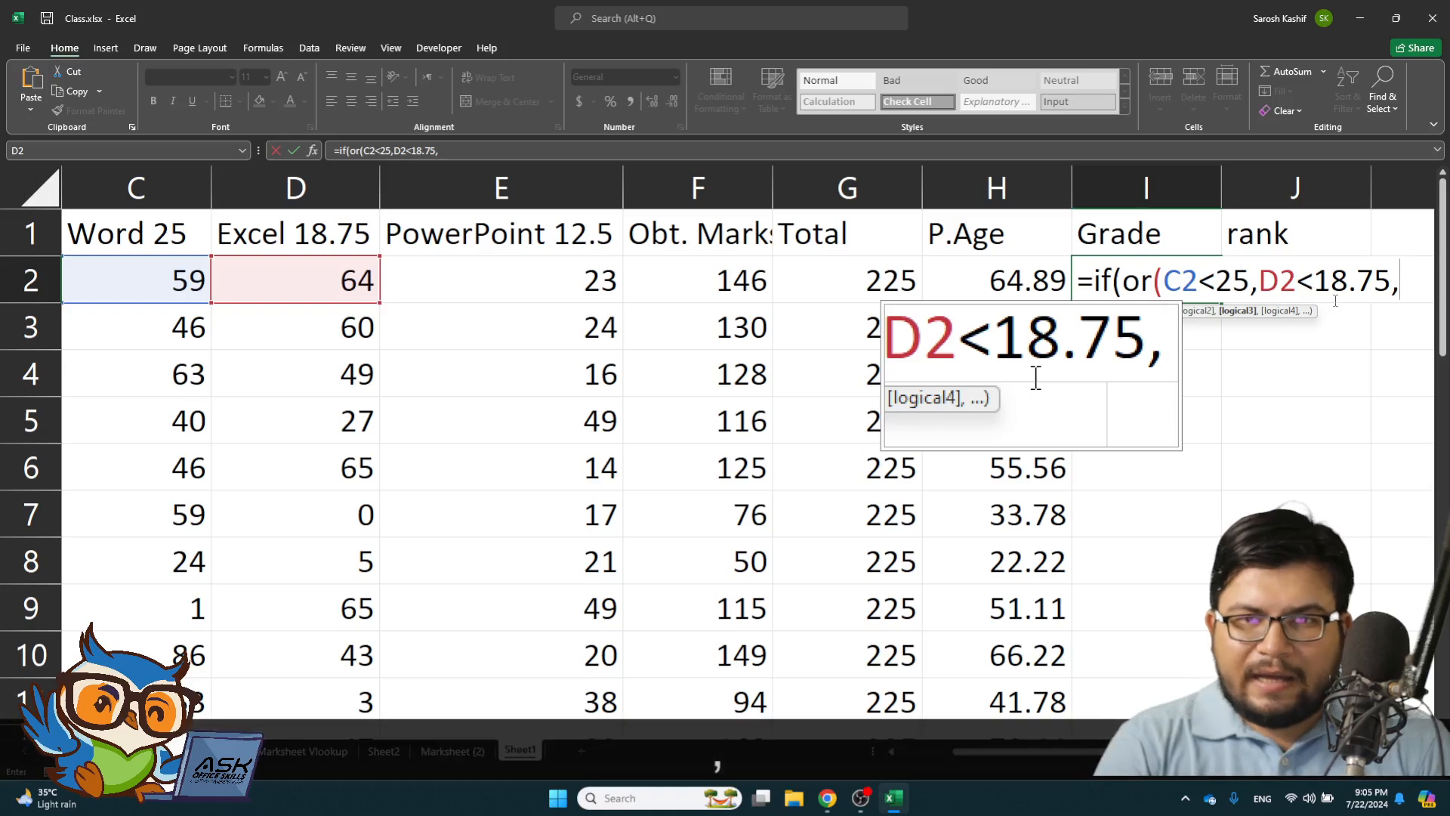
pyautogui.click(549, 270)
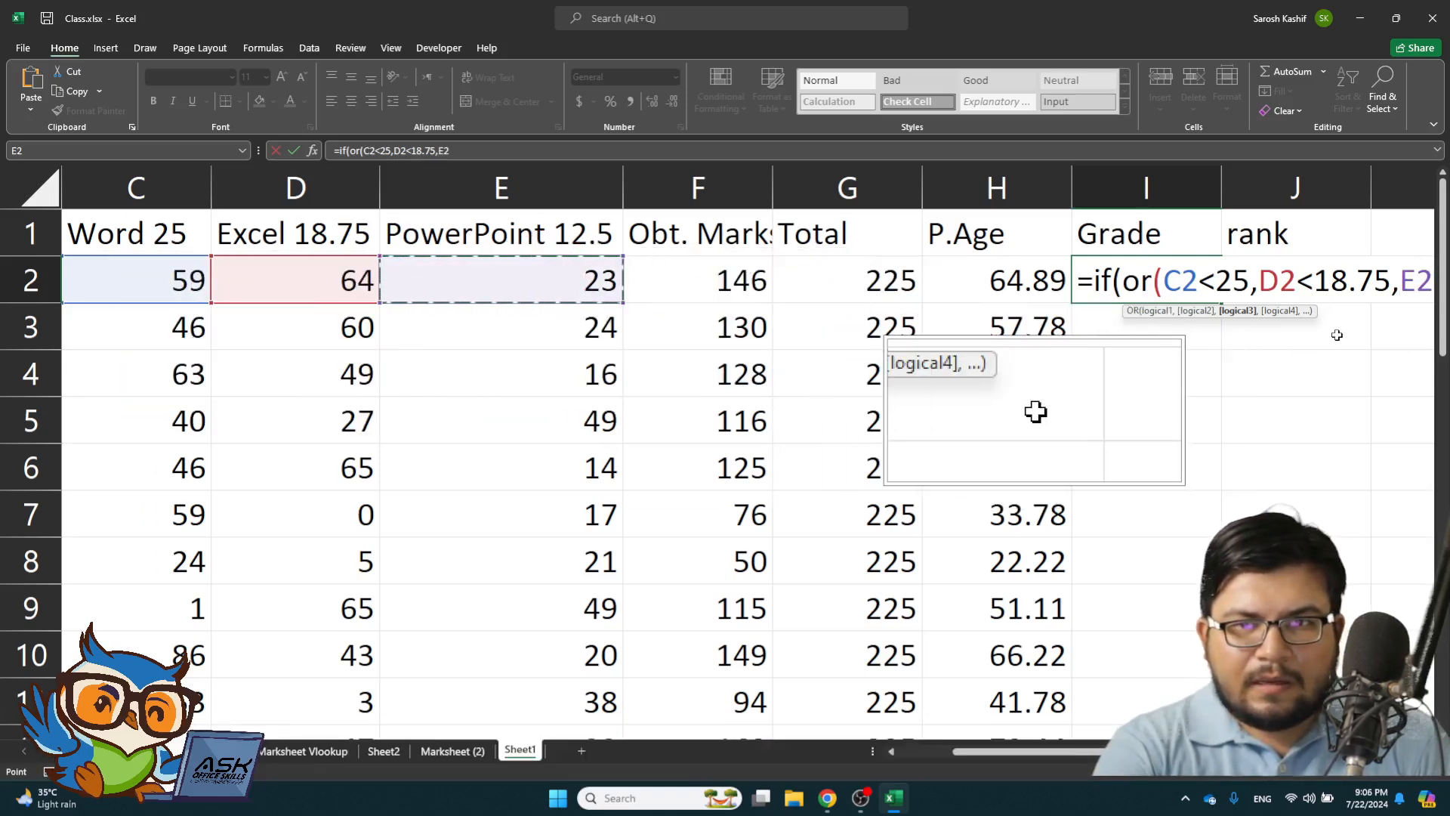
pyautogui.write('<')
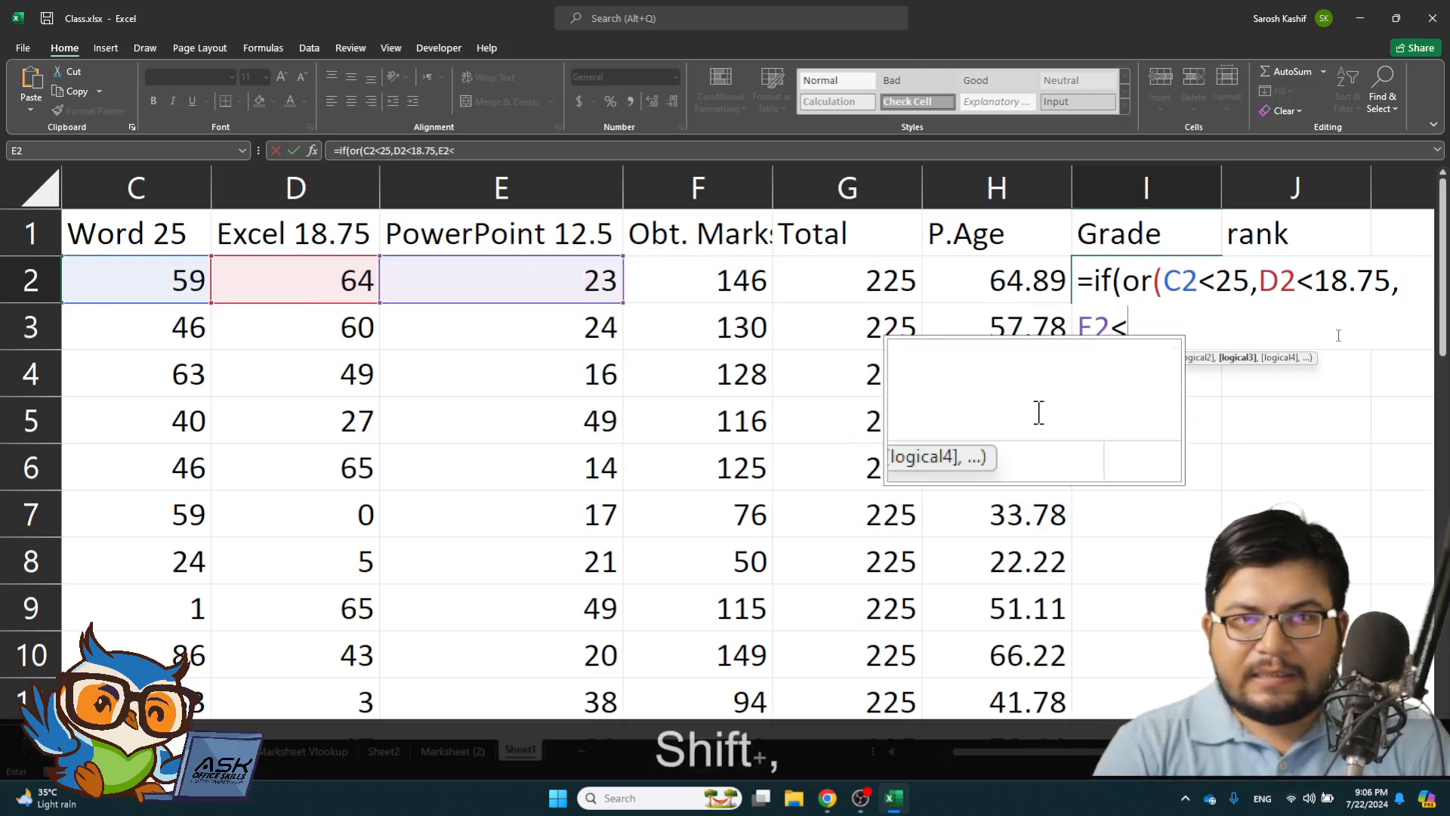
pyautogui.write('12')
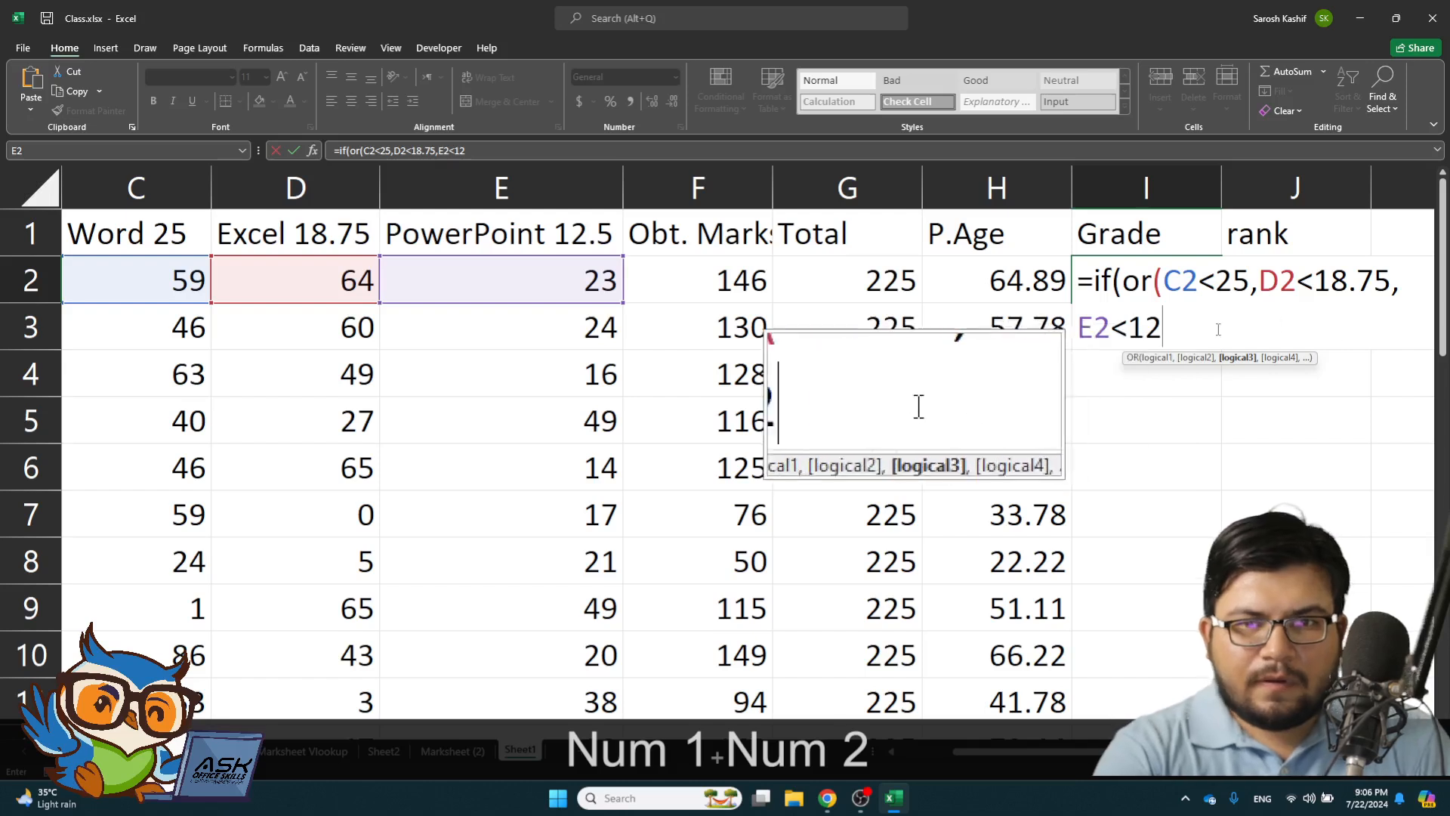
pyautogui.write('.5')
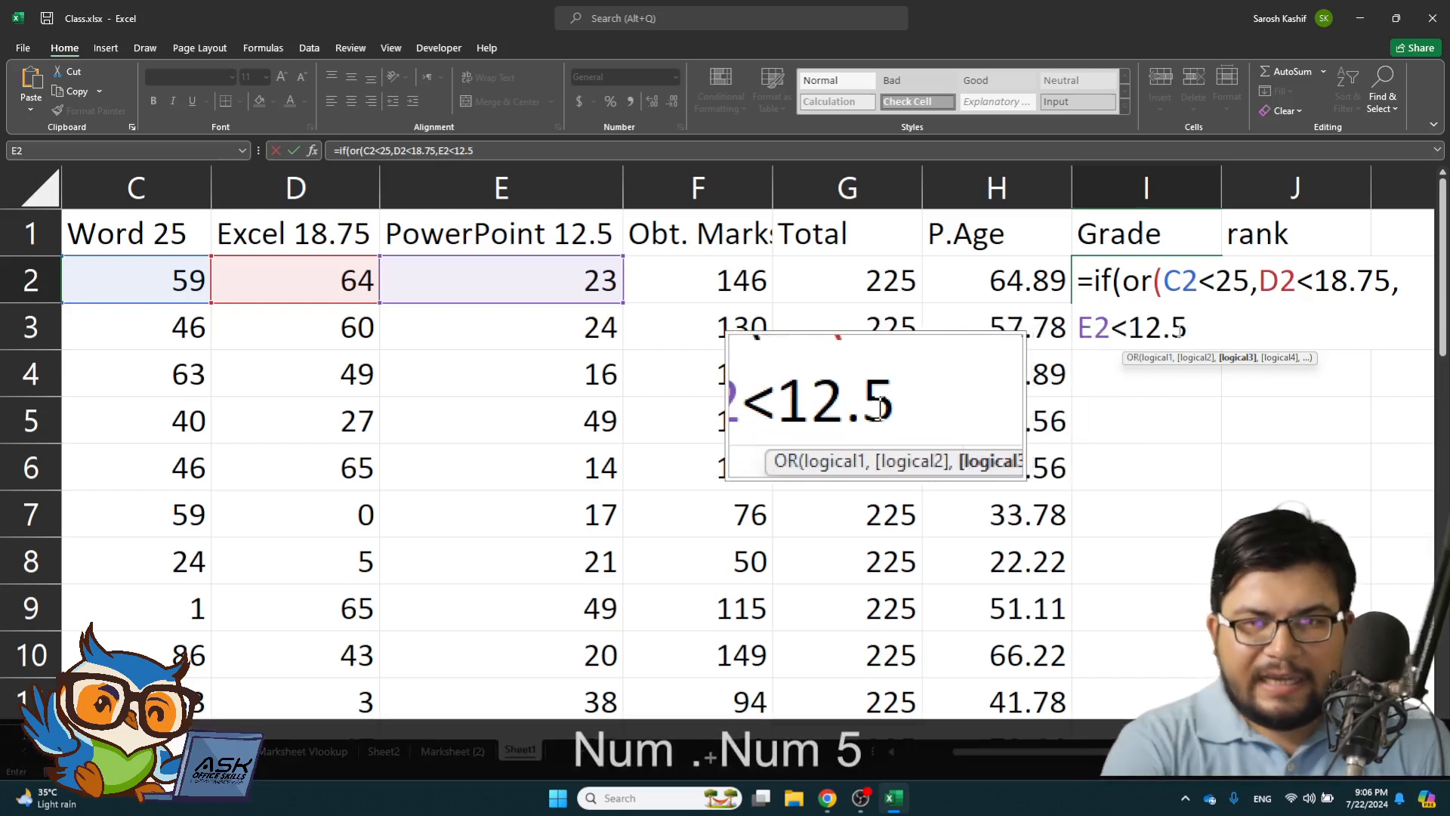
pyautogui.write(')')
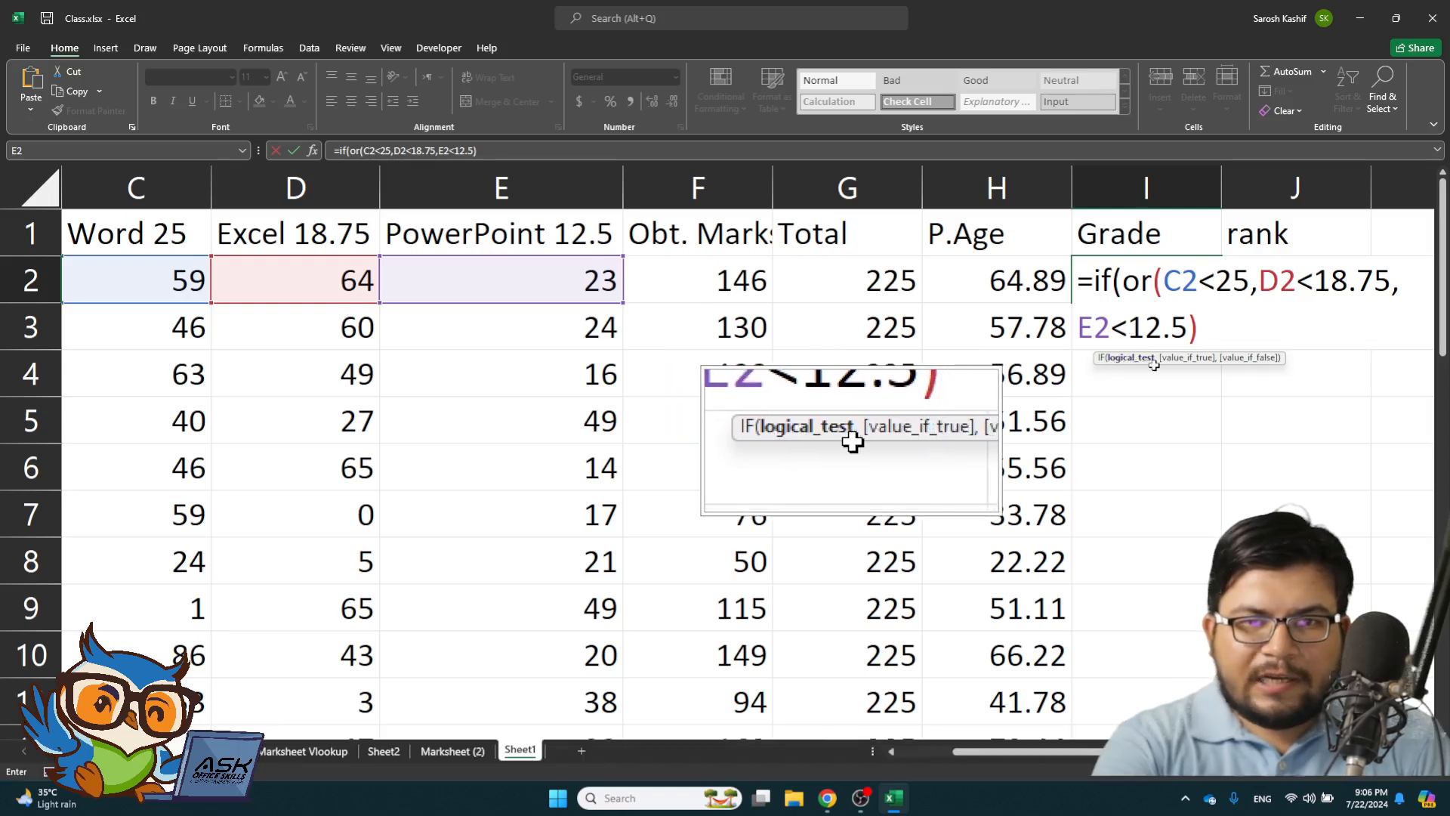
# - Add the text "FAIL in Subject" as the IF formula's value_if_true argument
pyautogui.write(',')
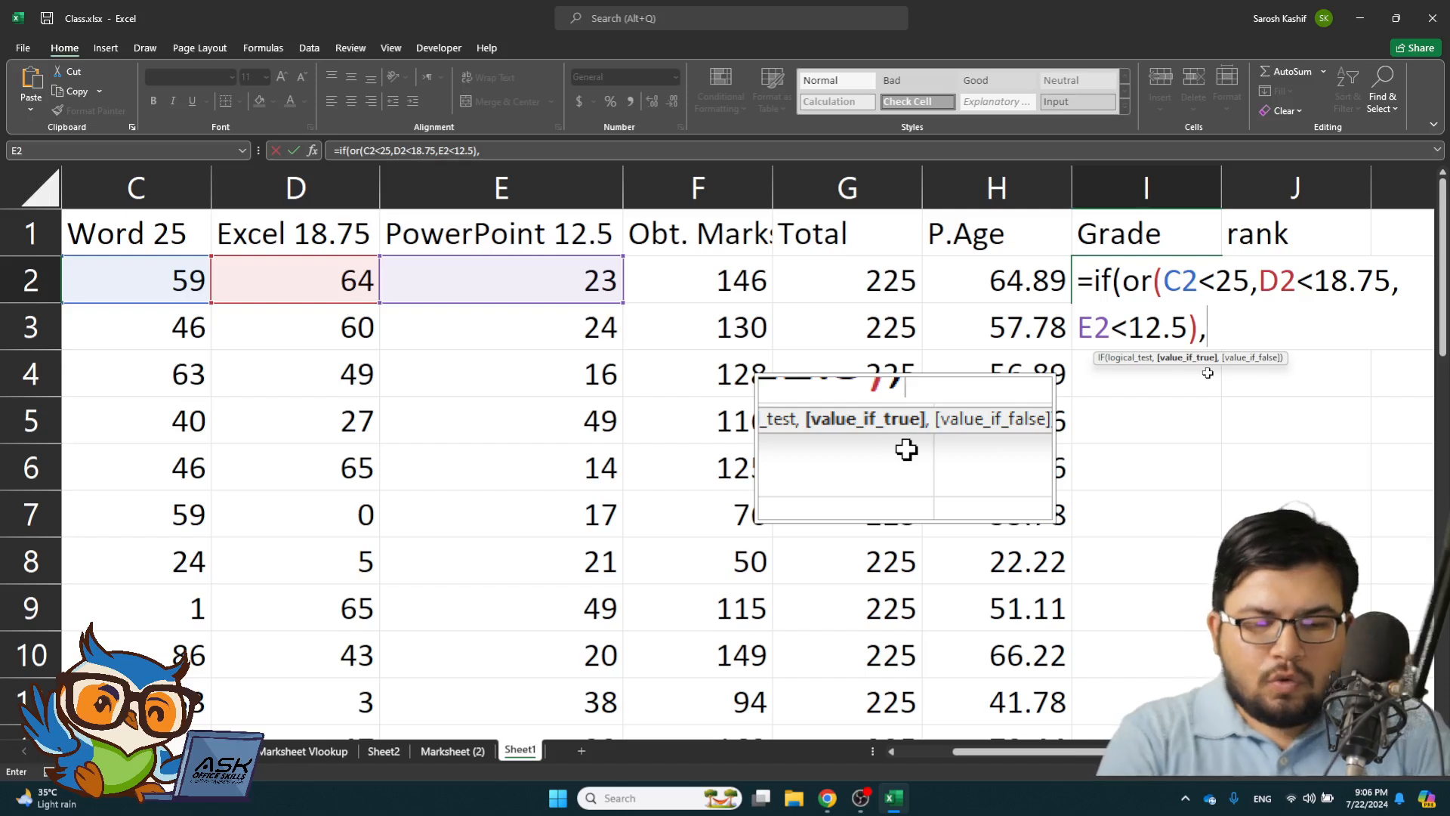
pyautogui.write('"FAIL')
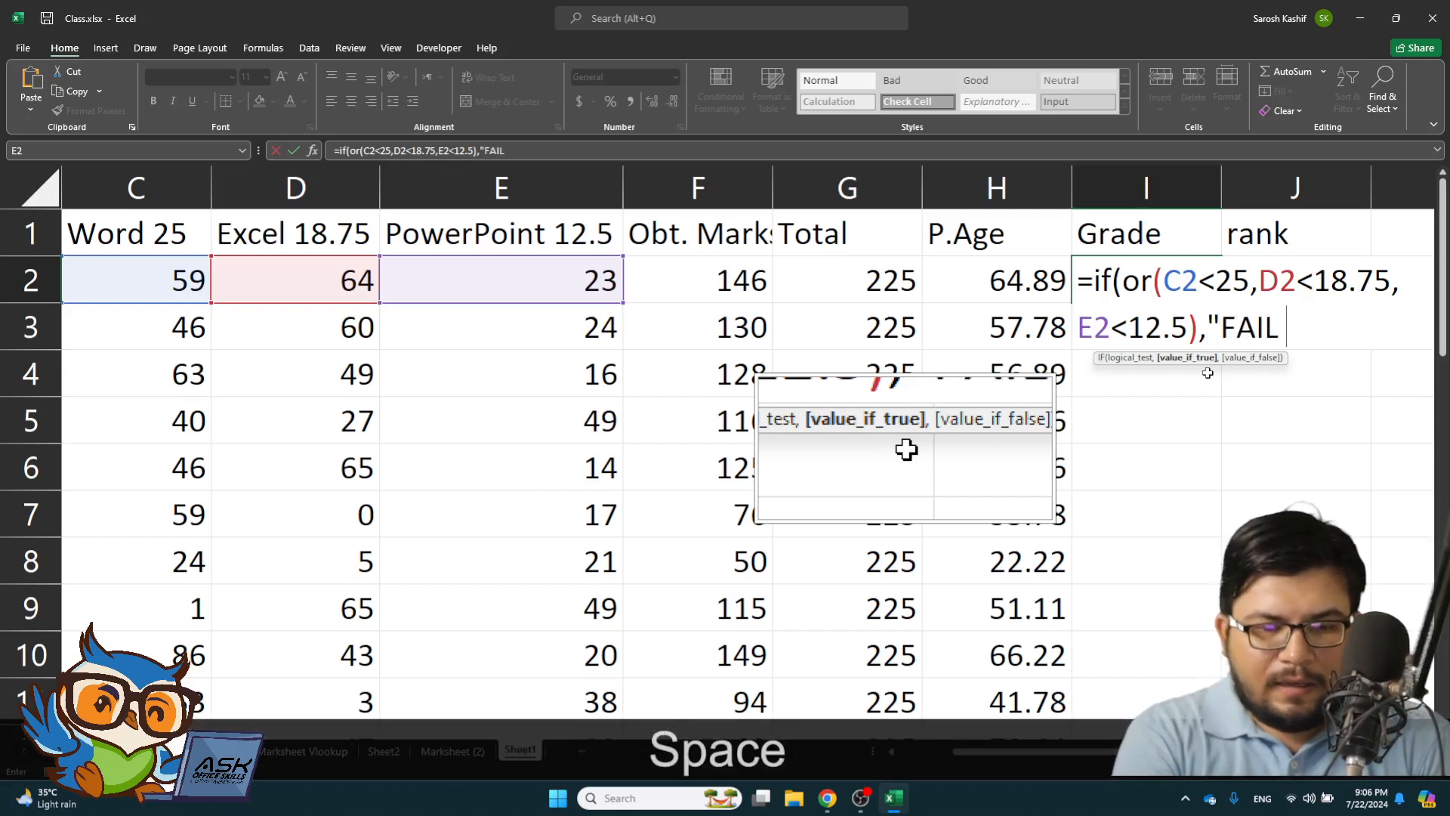
pyautogui.press('BackSpace')
pyautogui.write('in S')
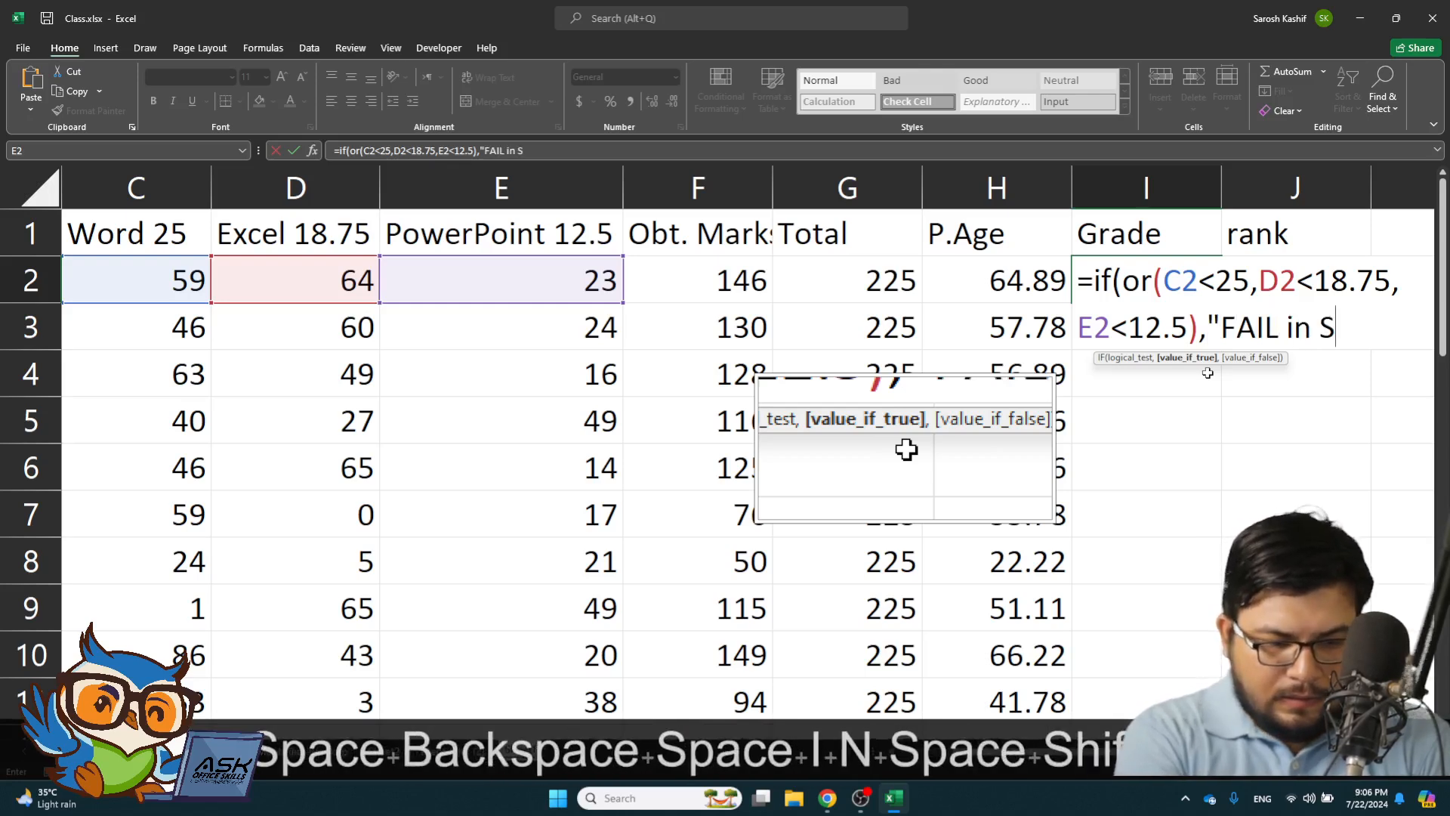
# - Complete the IF formula's value-if-true text in I2 as "FAIL in Subject" and continue to the value-if-false argument
pyautogui.write('ubject"')
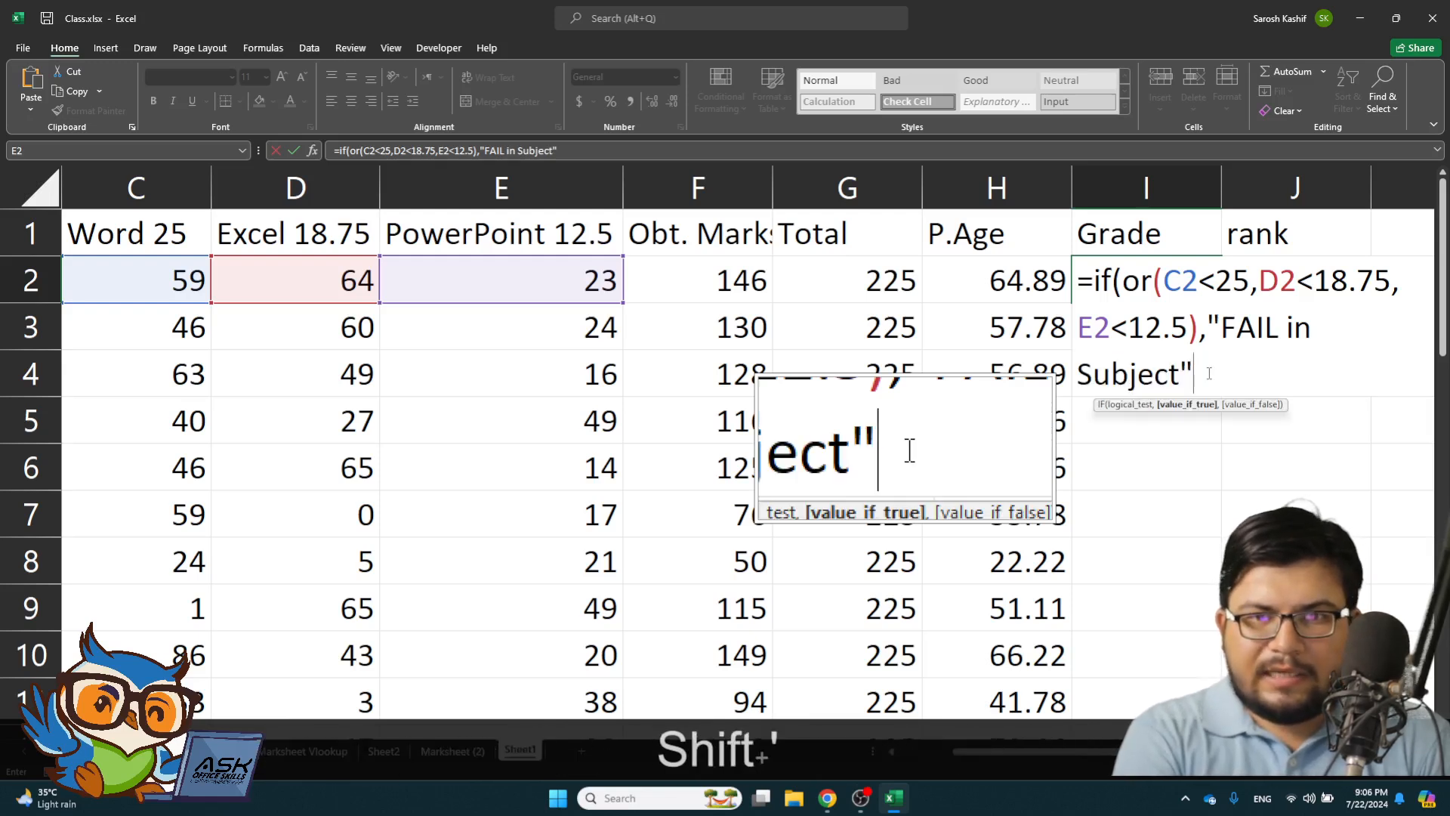
pyautogui.write(',')
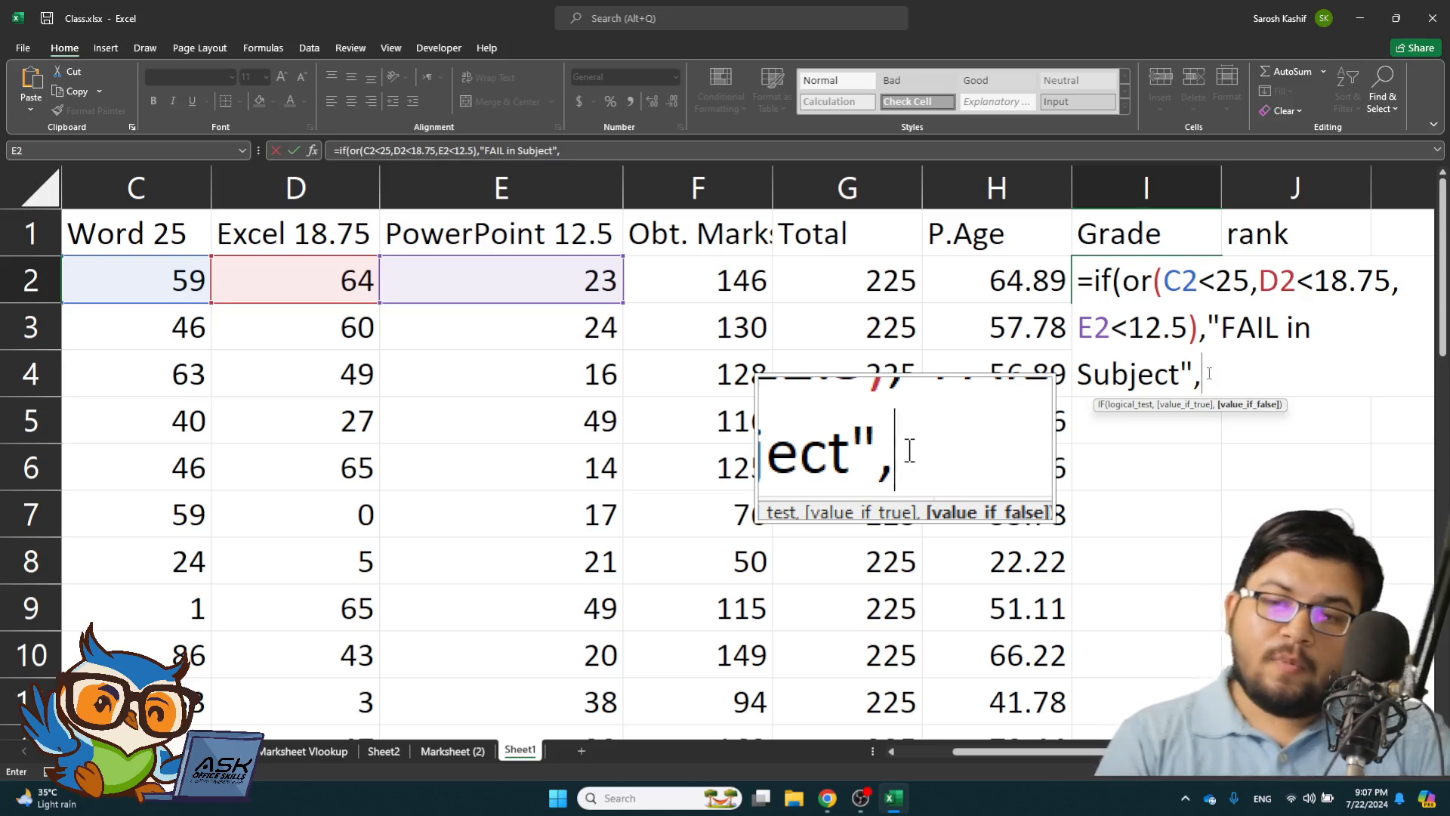
pyautogui.press('shift')
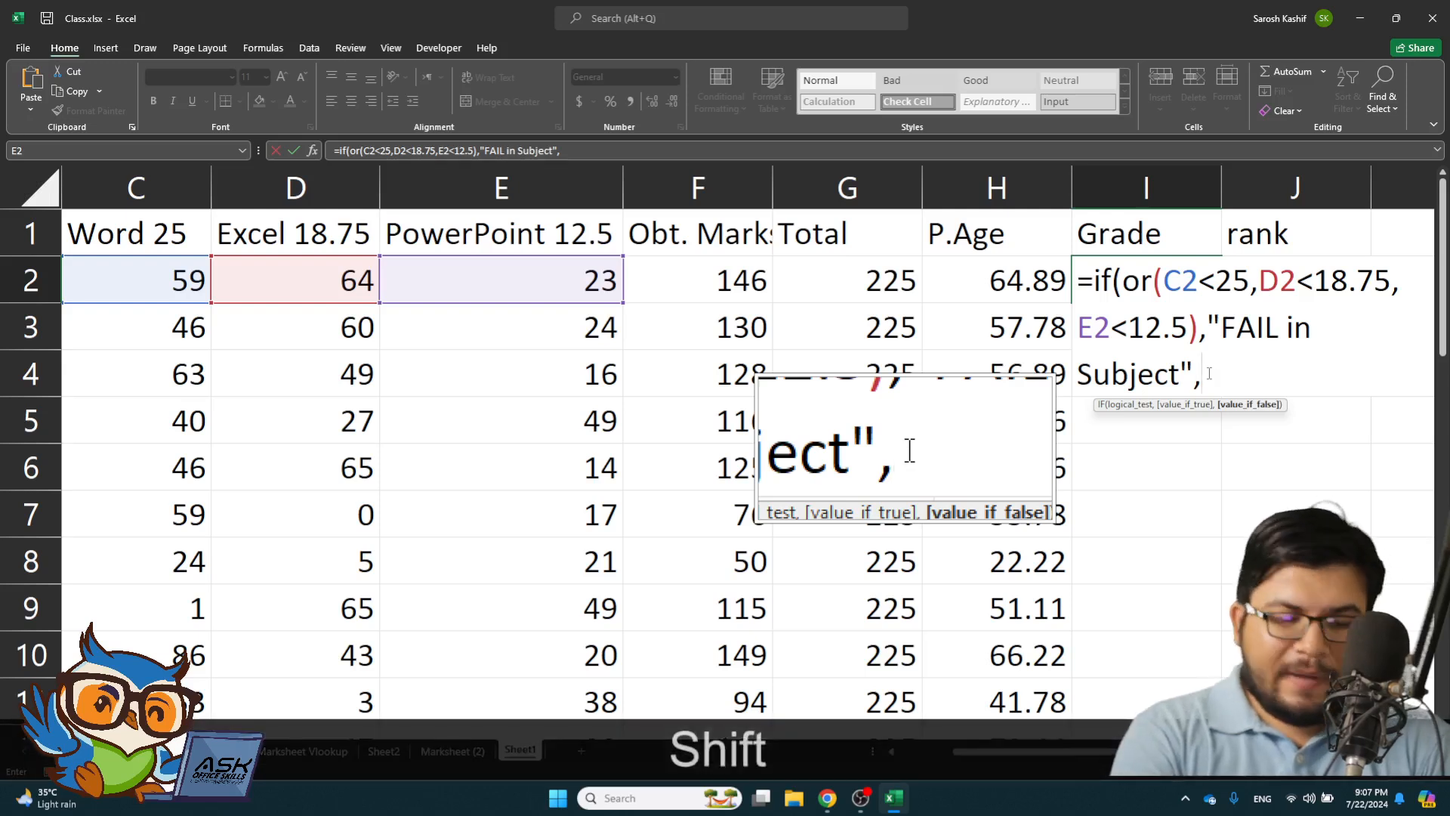
# - Nest a VLOOKUP as the IF formula's value-if-false, using the percentage in H2 as the lookup value
pyautogui.write('Vloo')
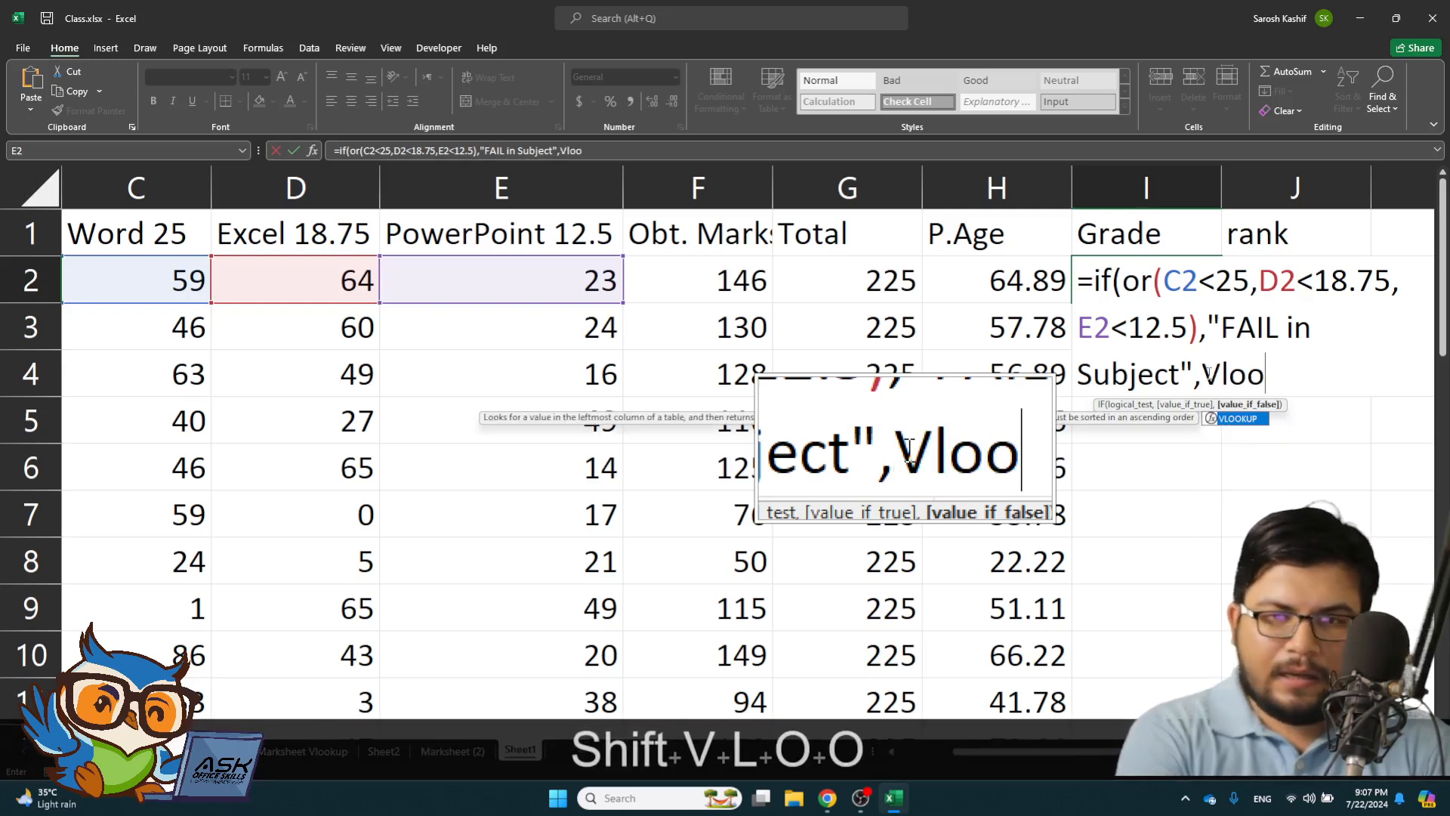
pyautogui.press('BackSpace')
pyautogui.write('kup(')
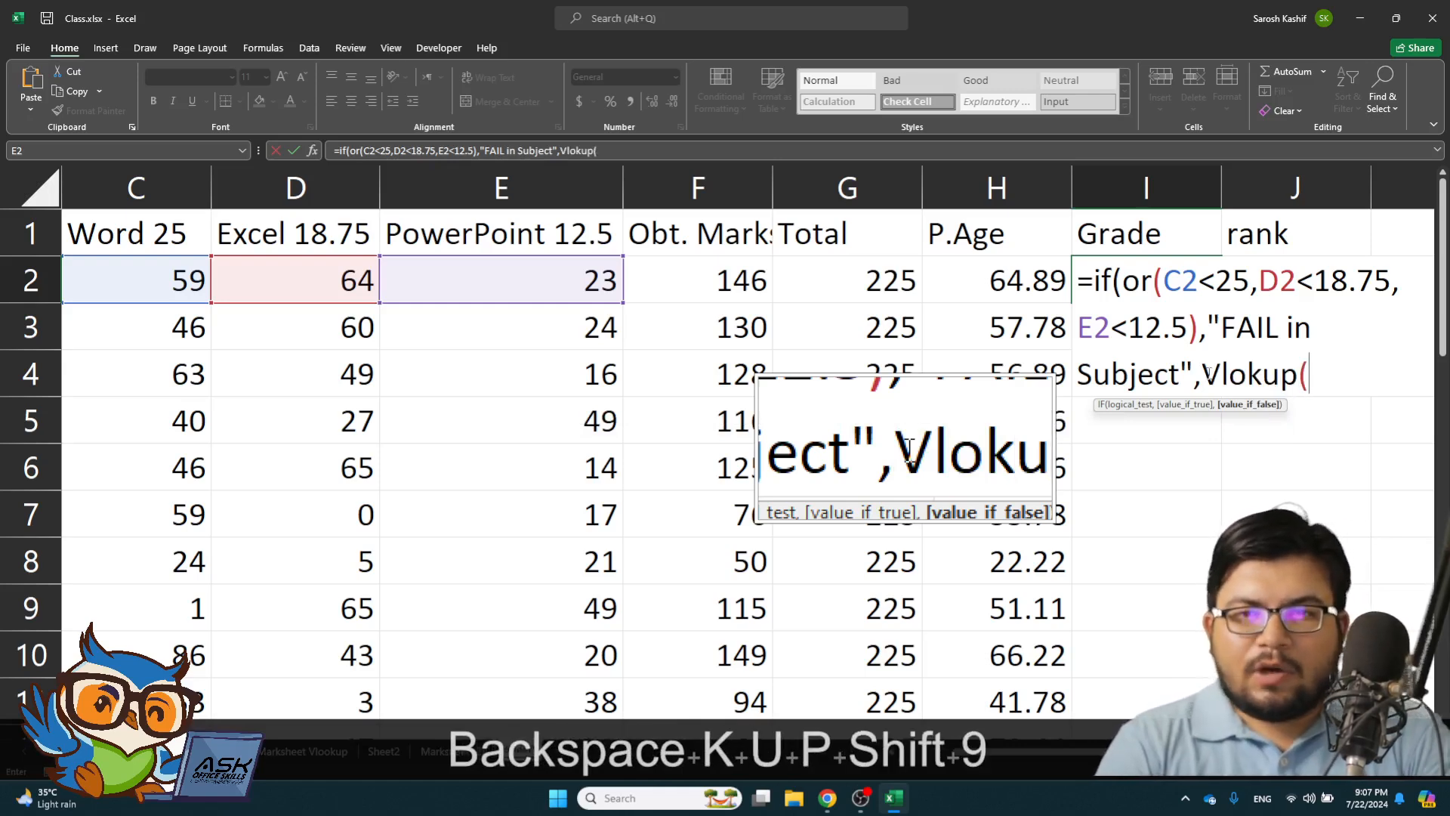
pyautogui.press('Left')
pyautogui.press('BackSpace')
pyautogui.press('BackSpace')
pyautogui.press('BackSpace')
pyautogui.press('BackSpace')
pyautogui.press('BackSpace')
pyautogui.press('BackSpace')
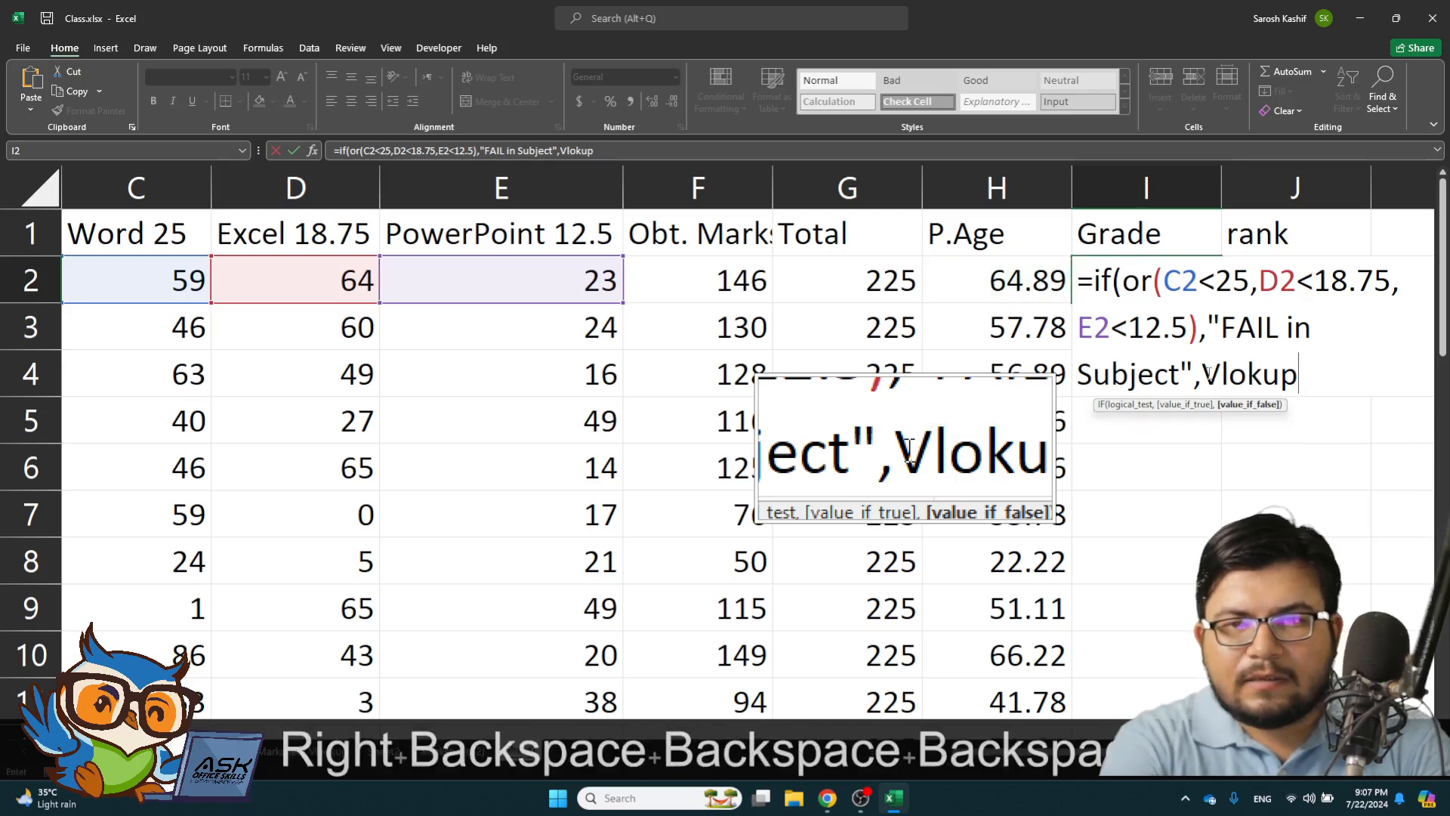
pyautogui.write('o')
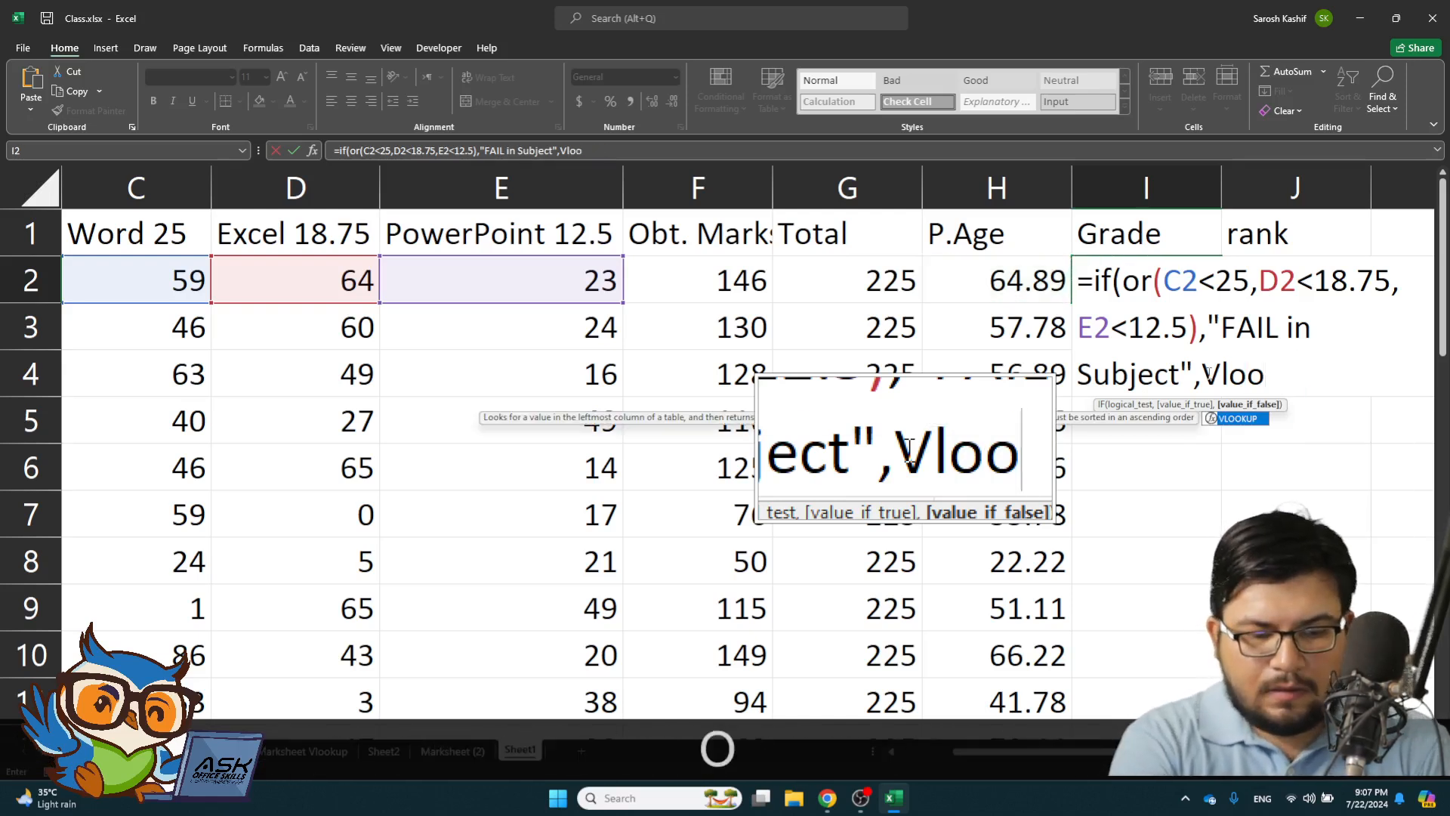
pyautogui.write('kup(')
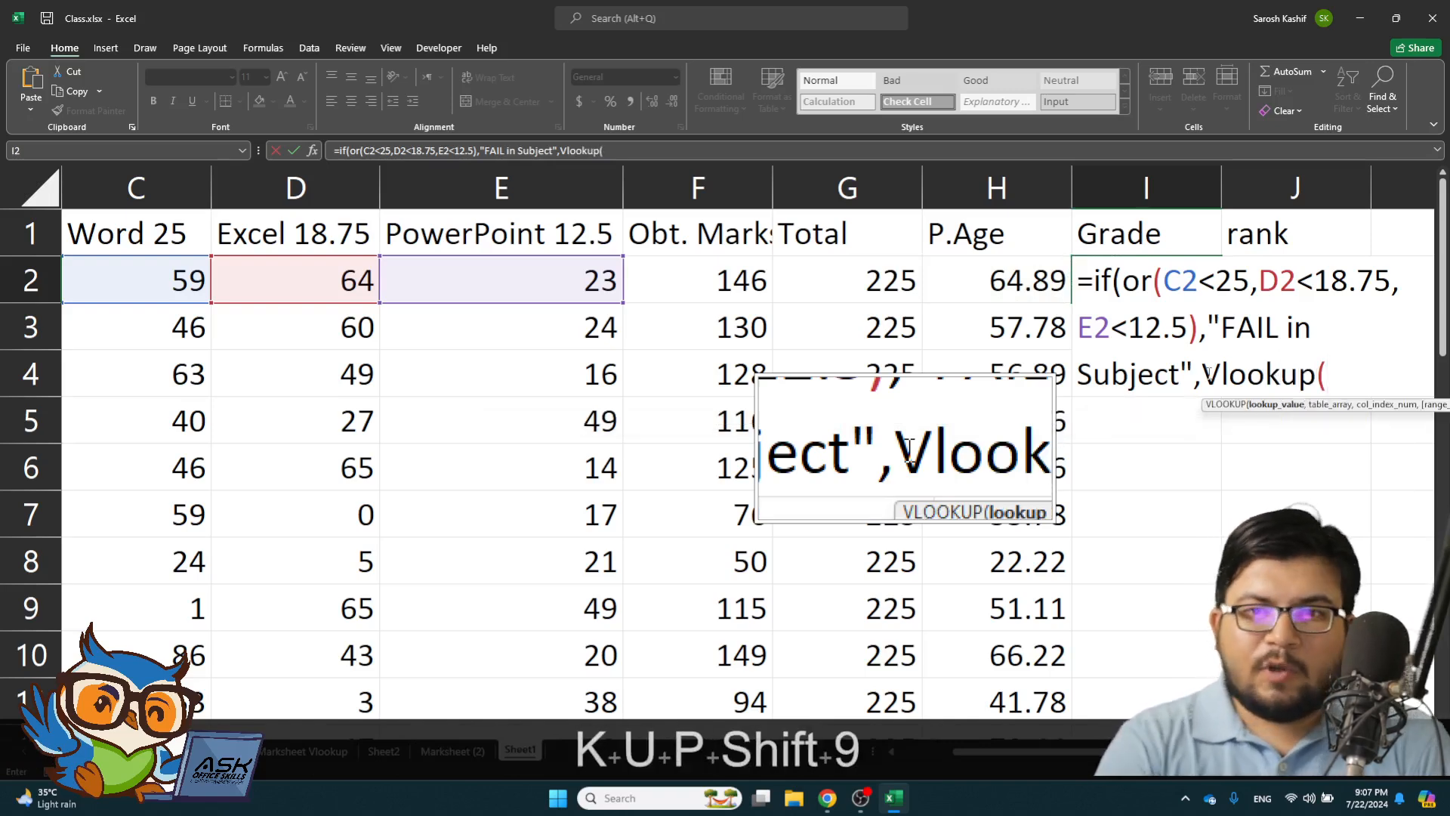
pyautogui.press('Left')
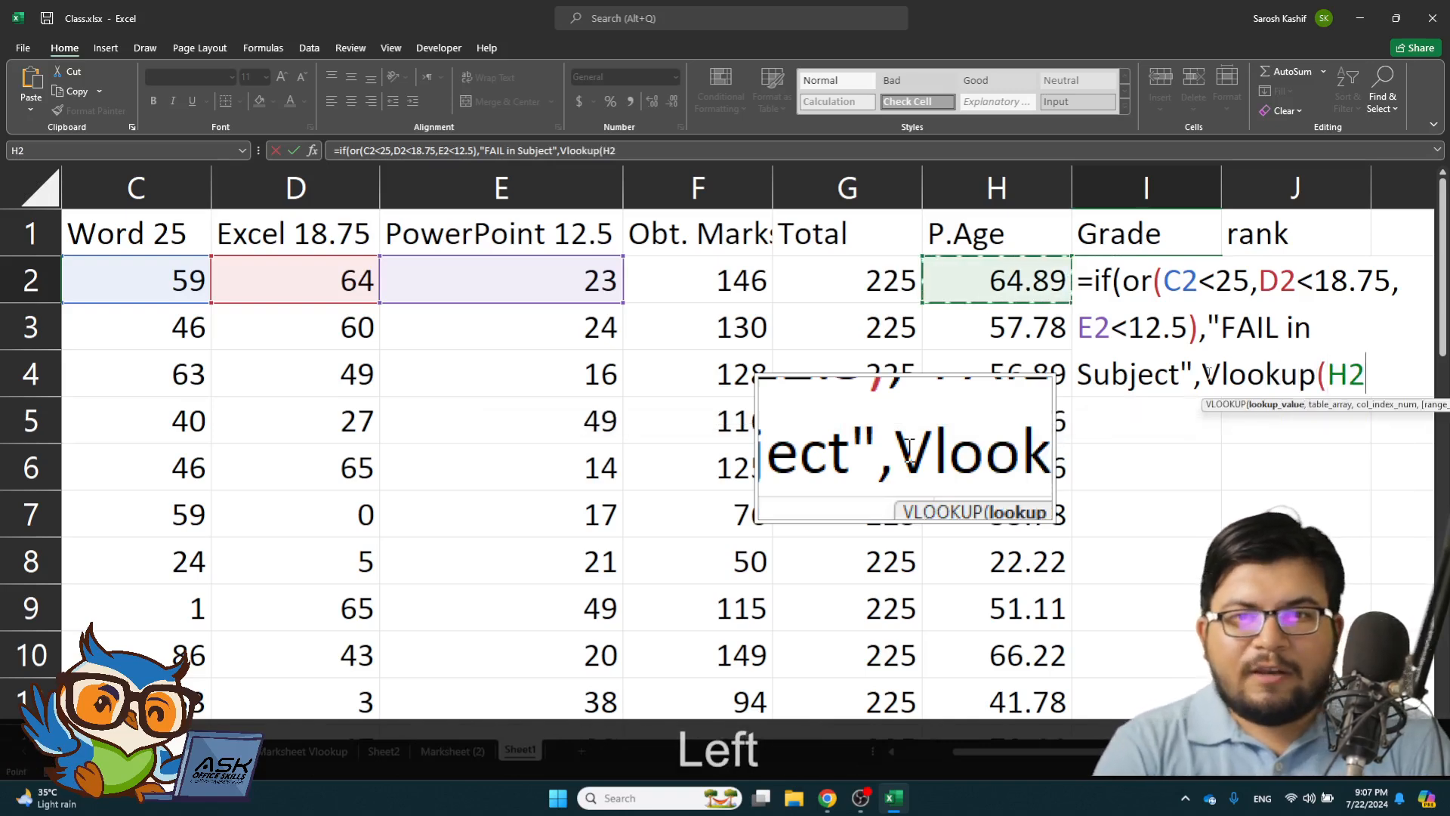
pyautogui.write(',')
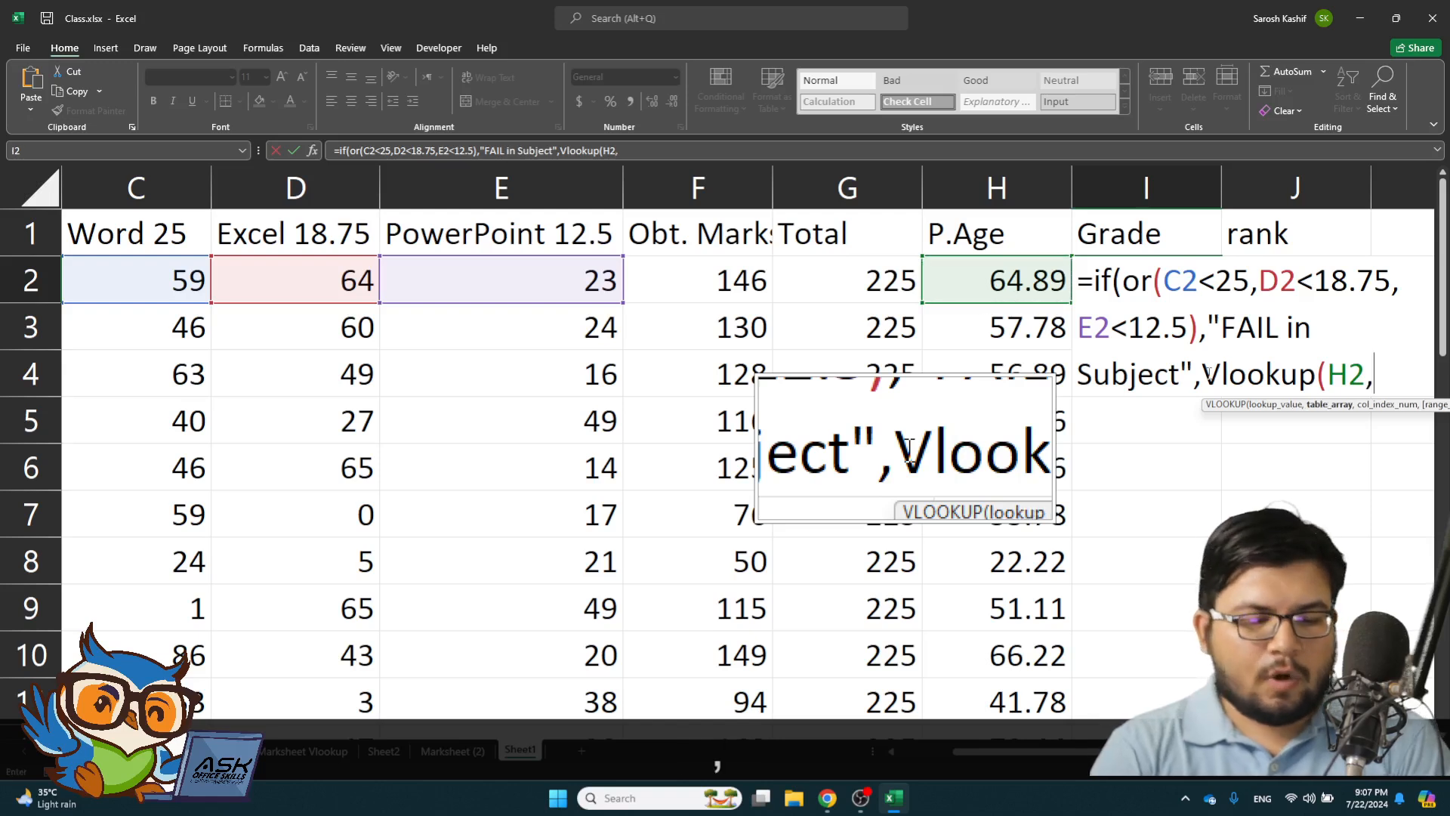
# - Use the named range myGrades and column index 2 in the VLOOKUP, then close both functions and enter the formula
pyautogui.write('my')
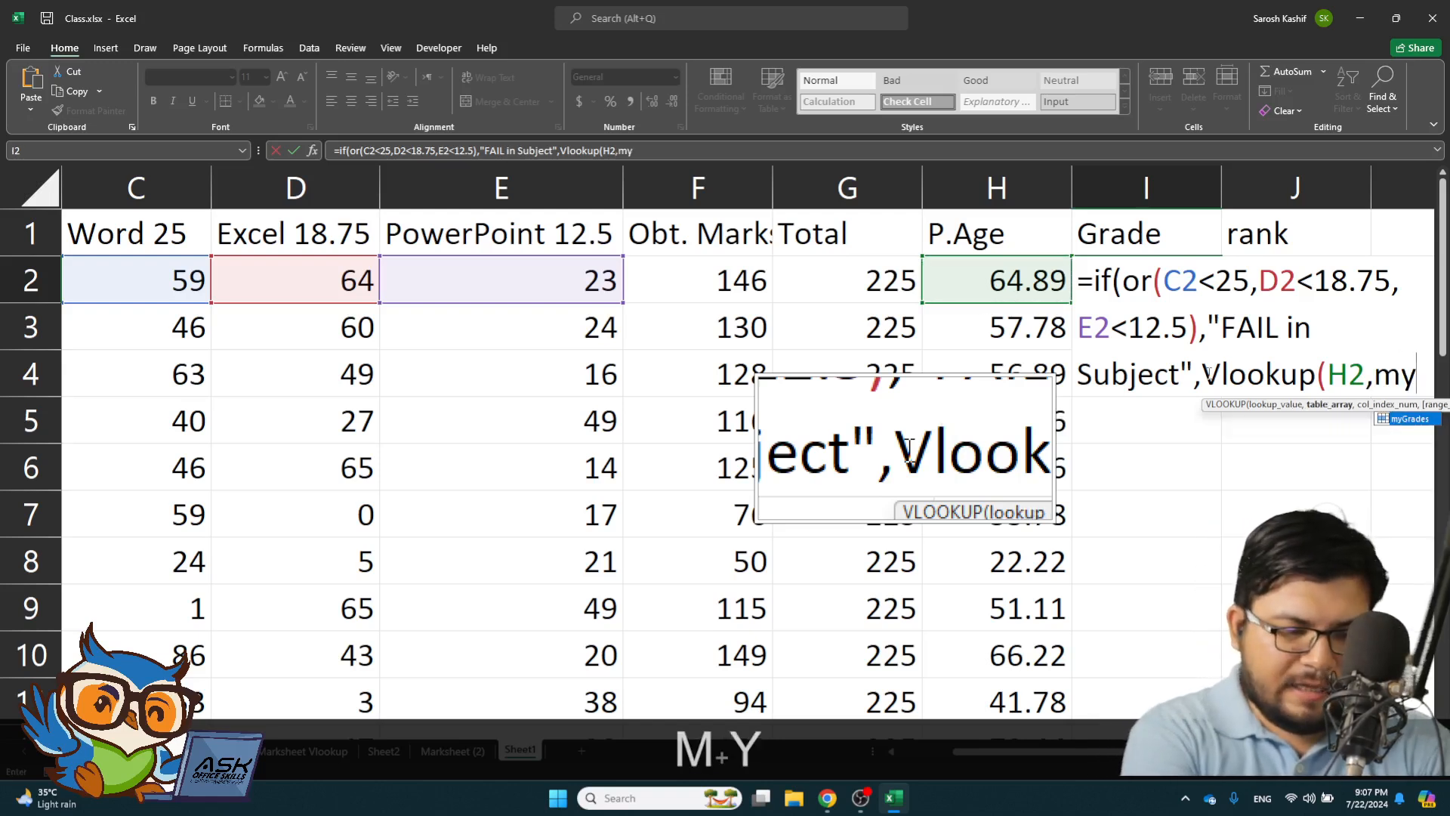
pyautogui.write('grade')
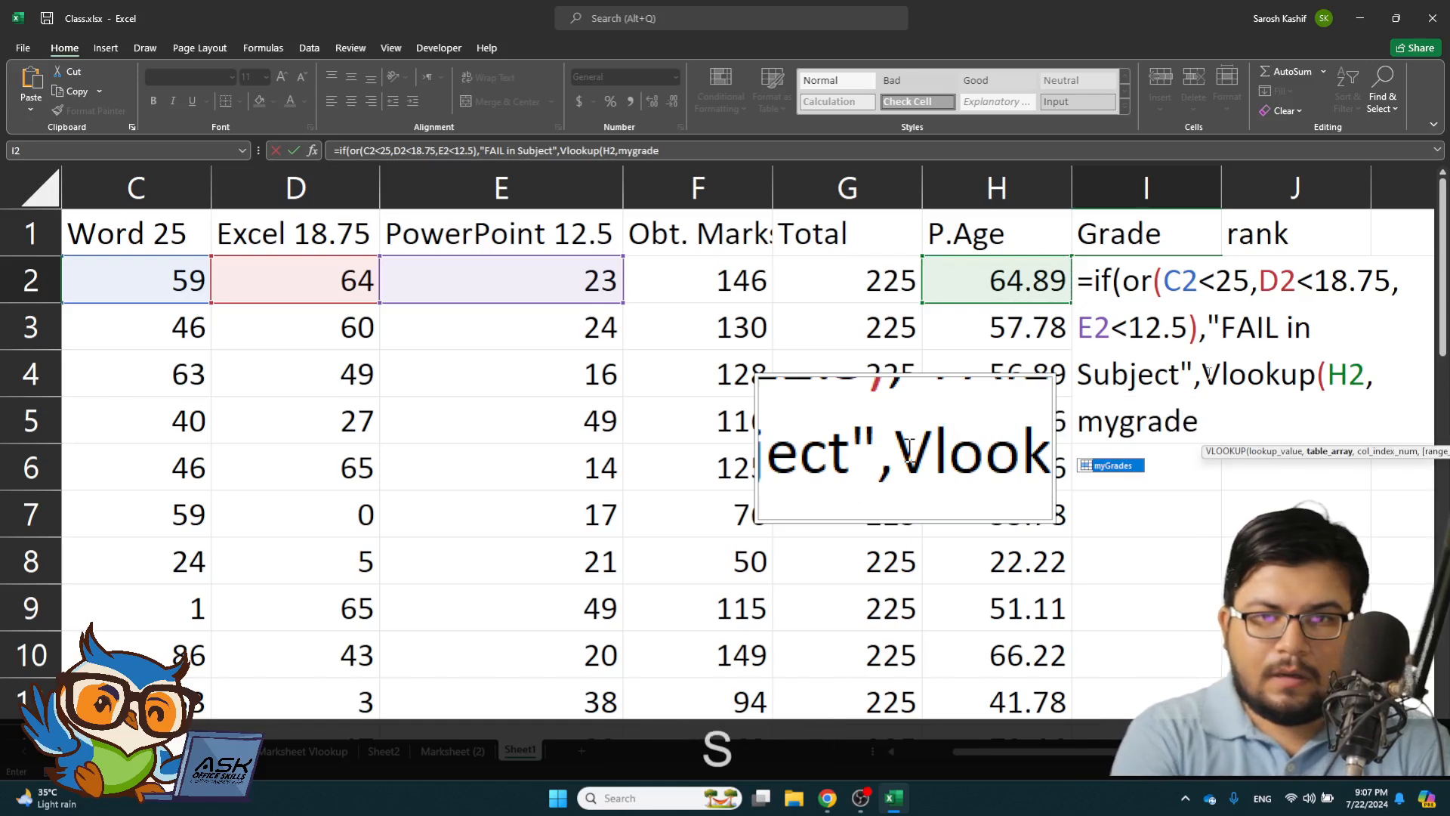
pyautogui.write('s,')
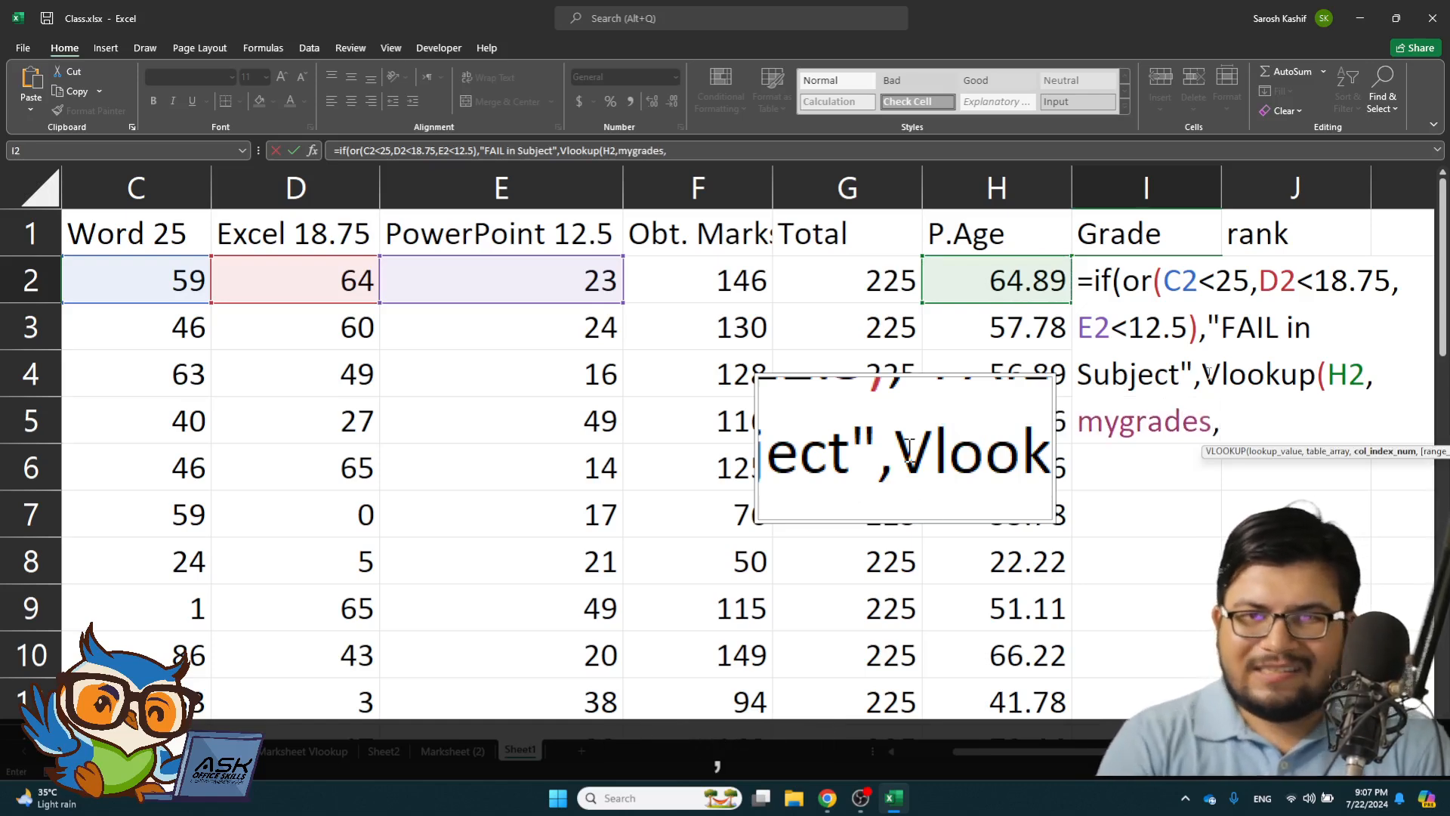
pyautogui.write('2')
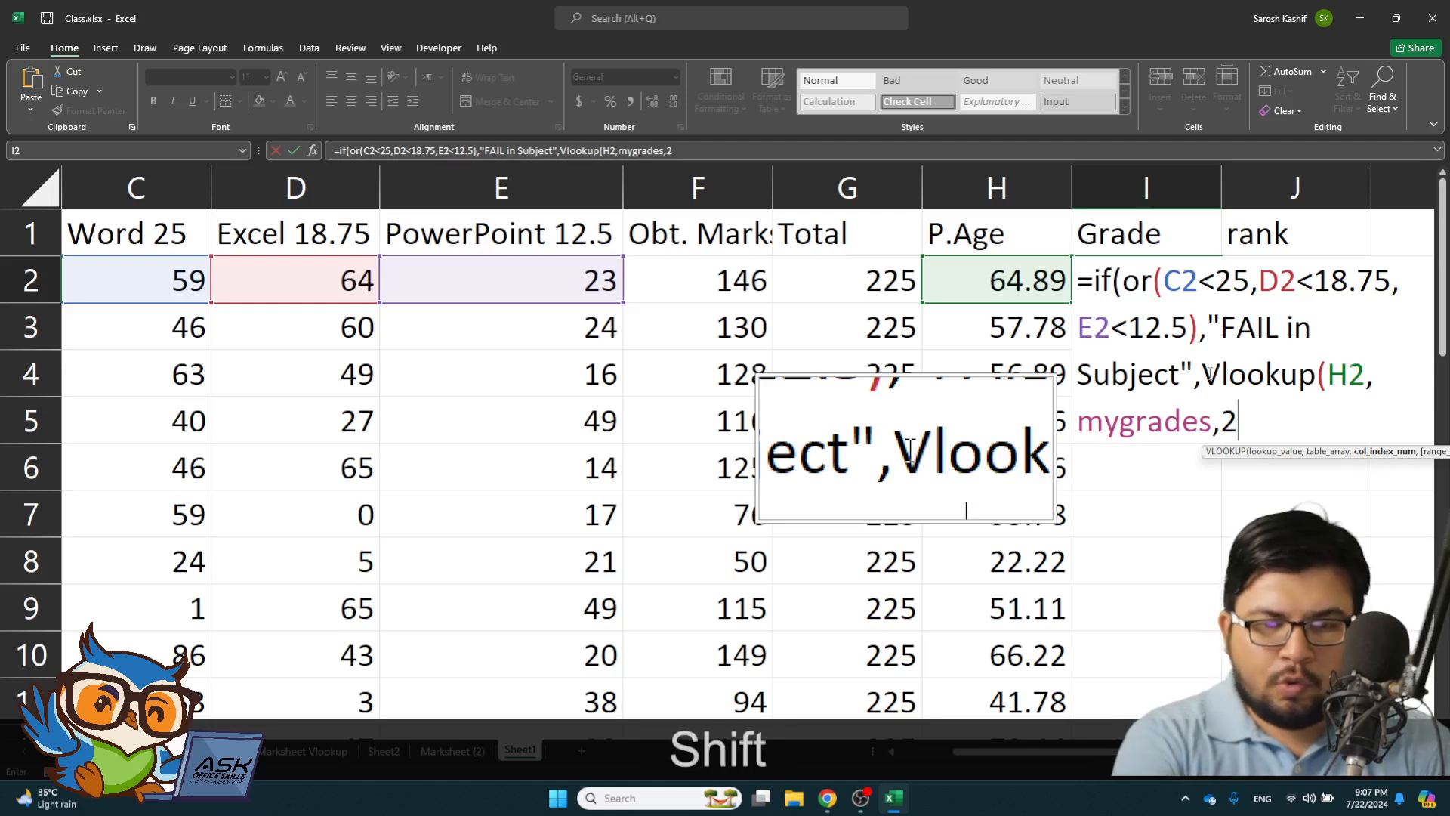
pyautogui.write(')')
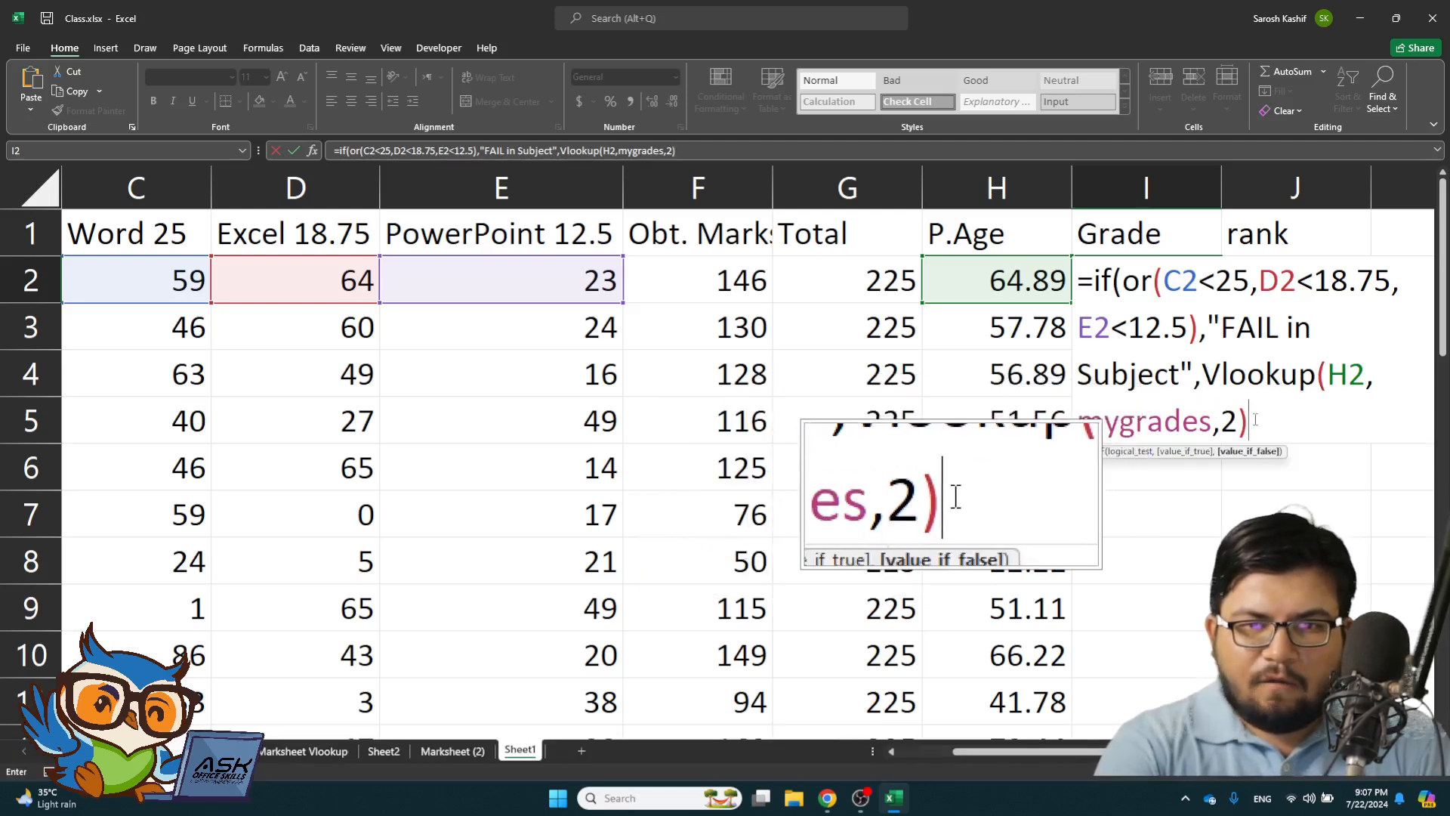
pyautogui.press('shift')
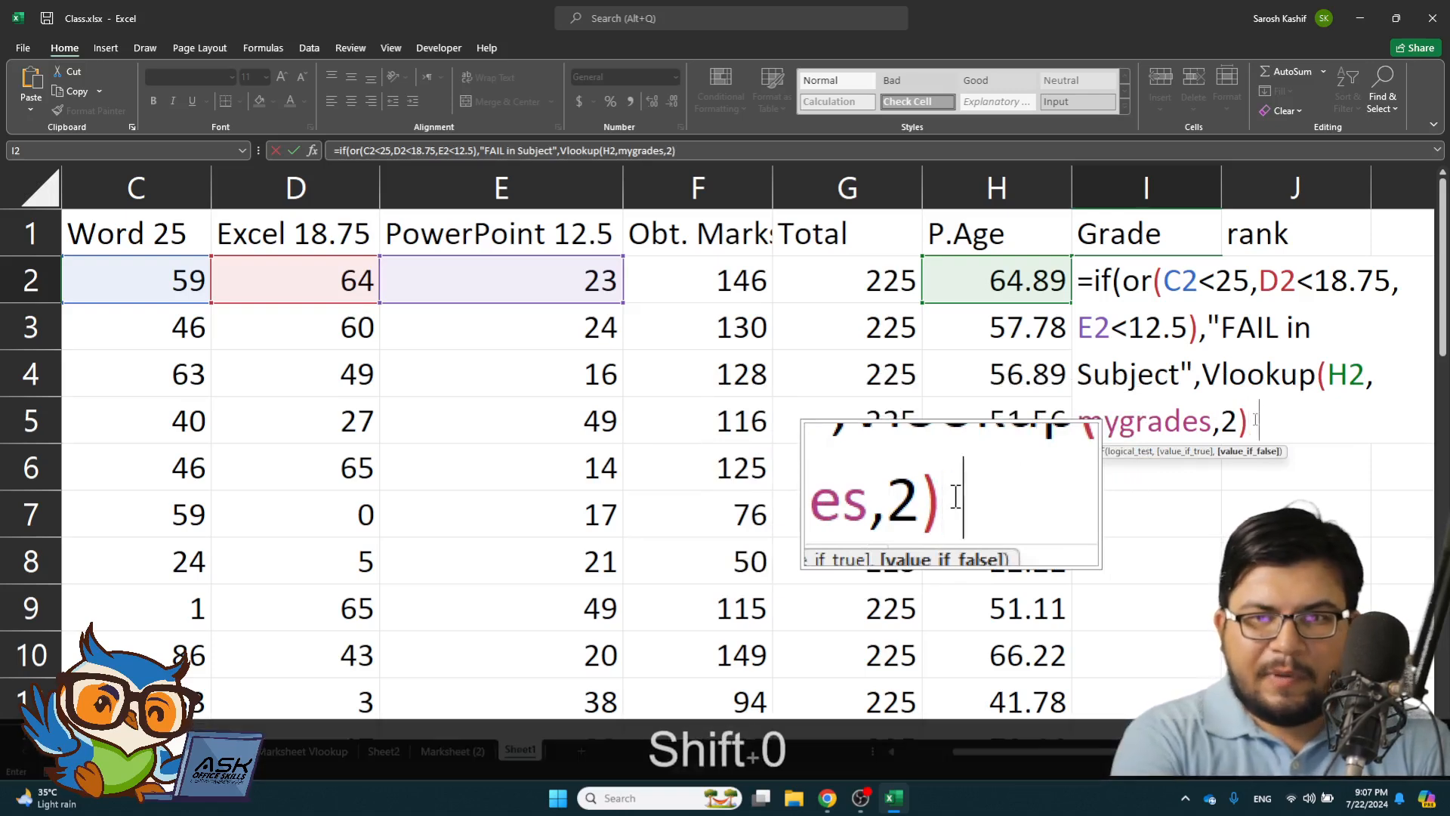
pyautogui.write(')')
pyautogui.press('Return')
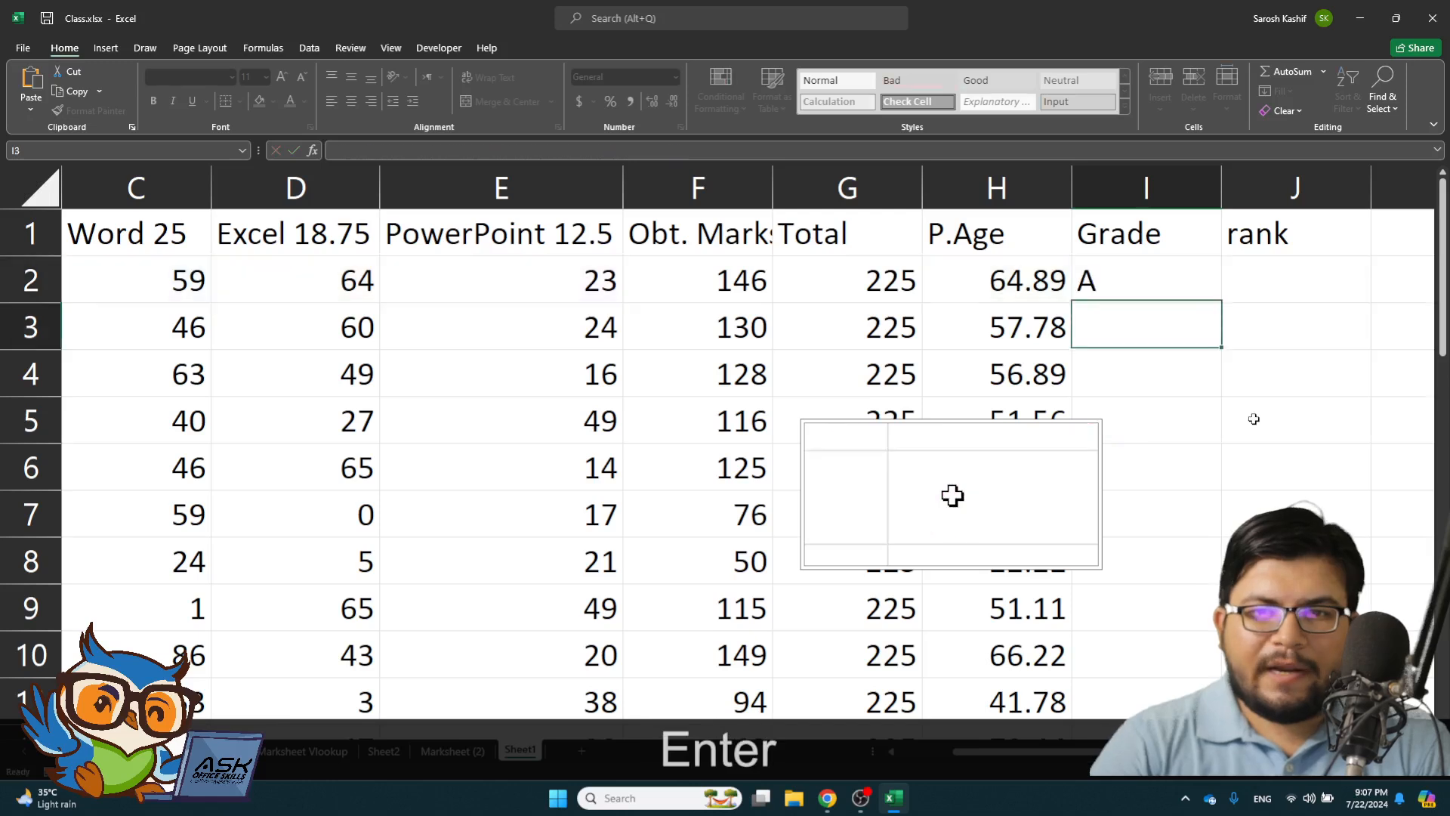
# - Fill the Grade formula from I2 down through I12
pyautogui.press('ctrl+alt+KP_5')
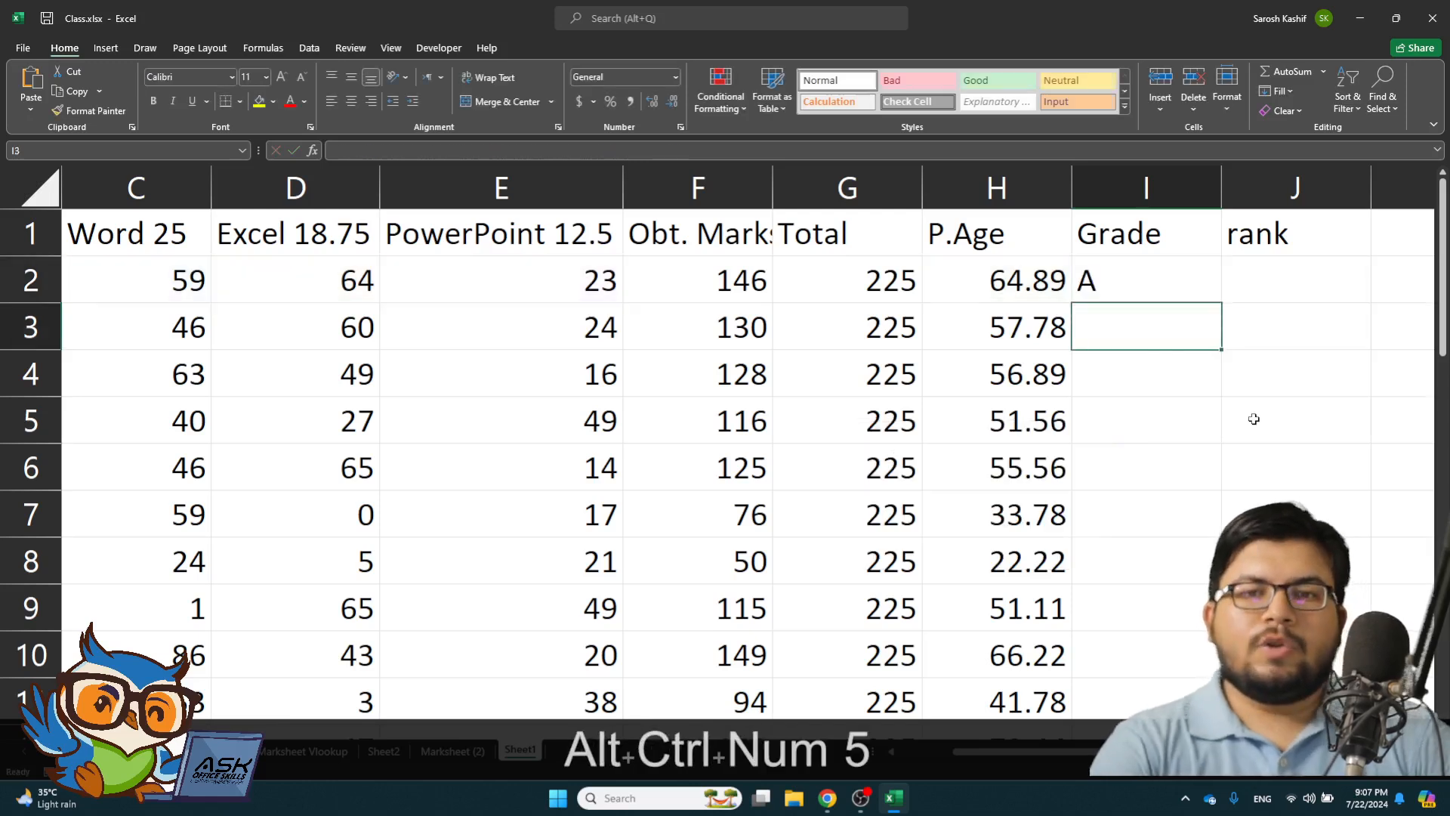
pyautogui.click(1126, 281)
pyautogui.doubleClick(1219, 303)
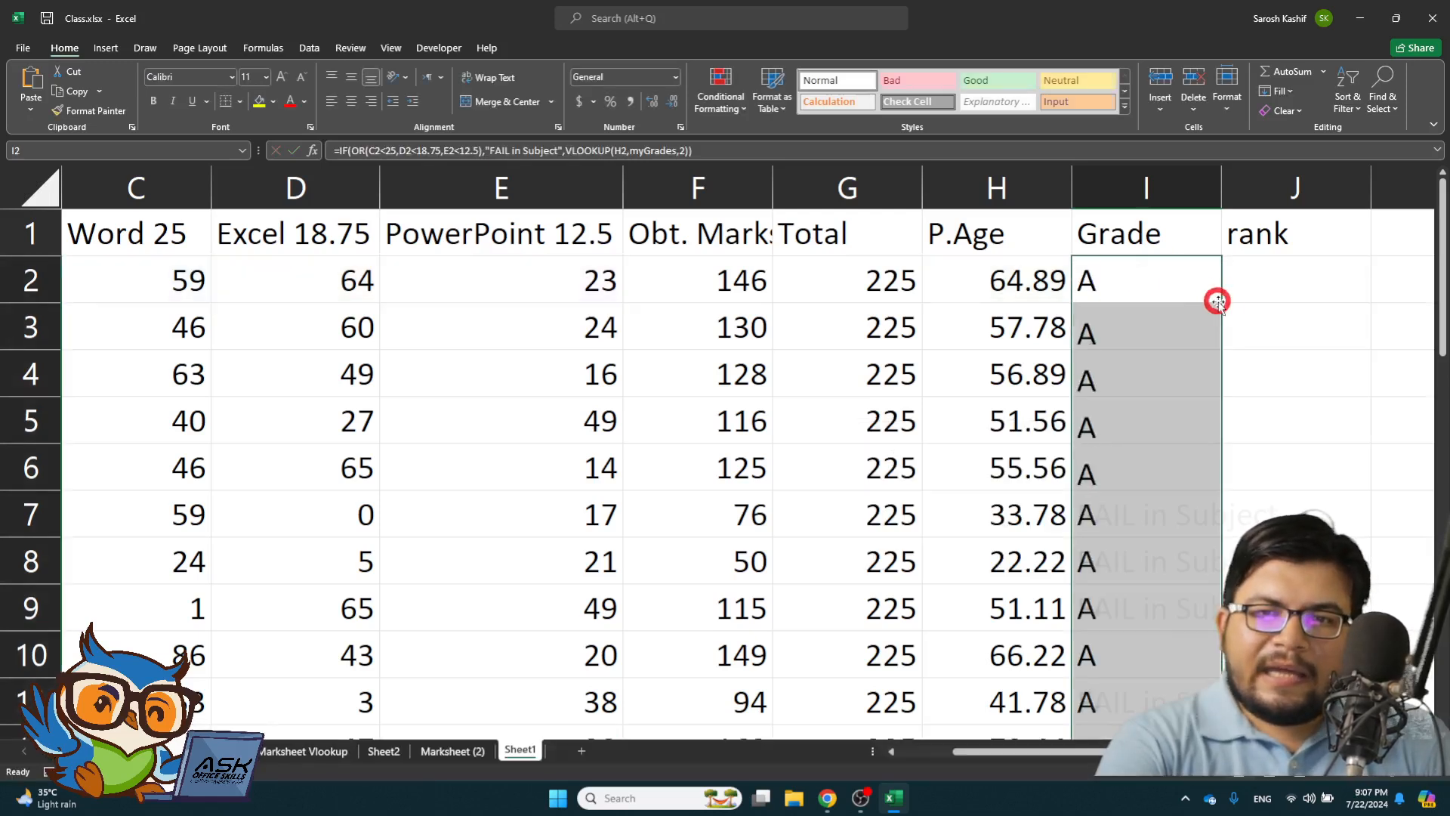
pyautogui.scroll(-2, 1172, 376)
pyautogui.scroll(1, 1171, 377)
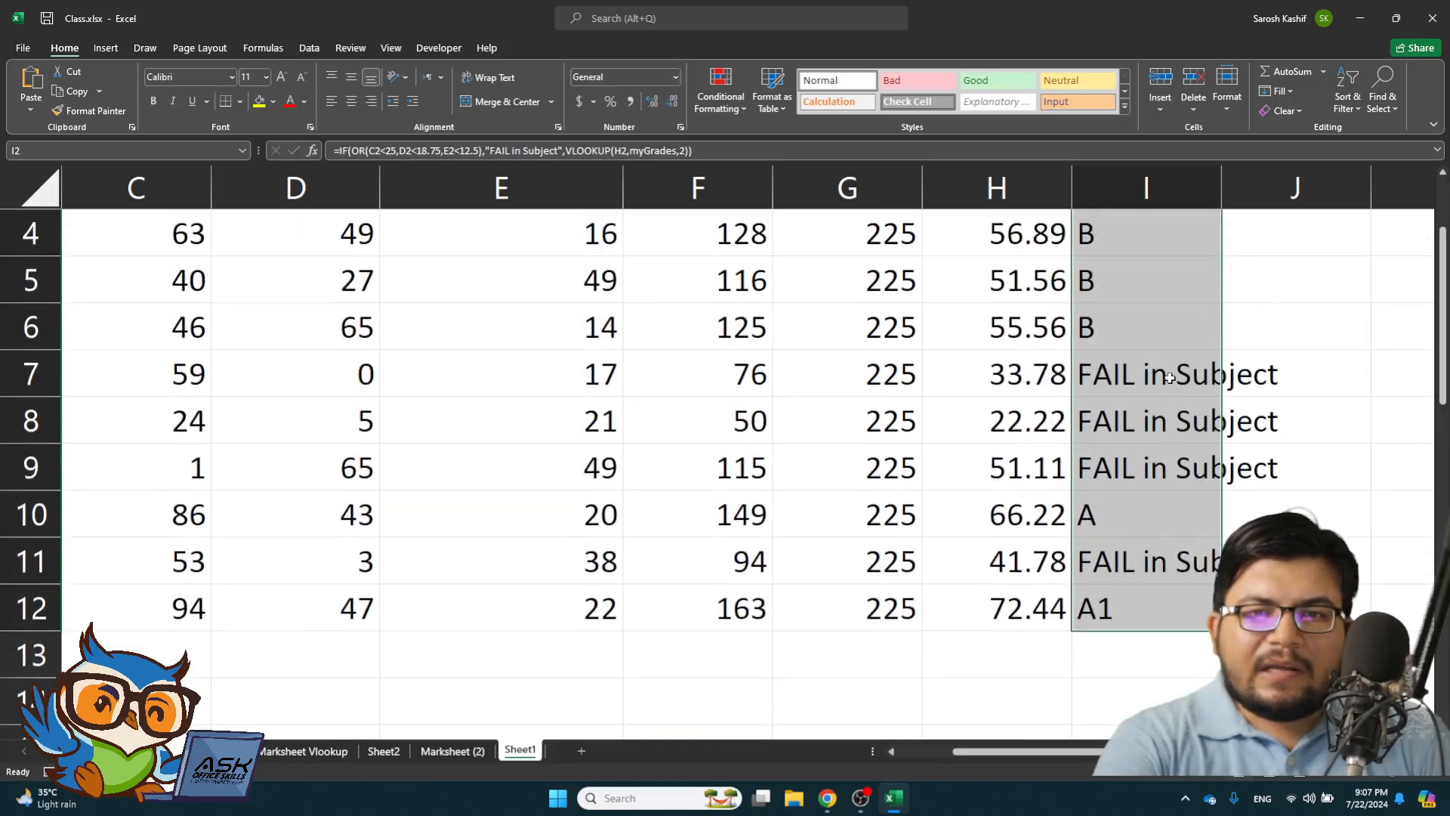
# - Check the Grade results in I7, I8, I9 and I11 against those rows' subject marks
pyautogui.click(1110, 373)
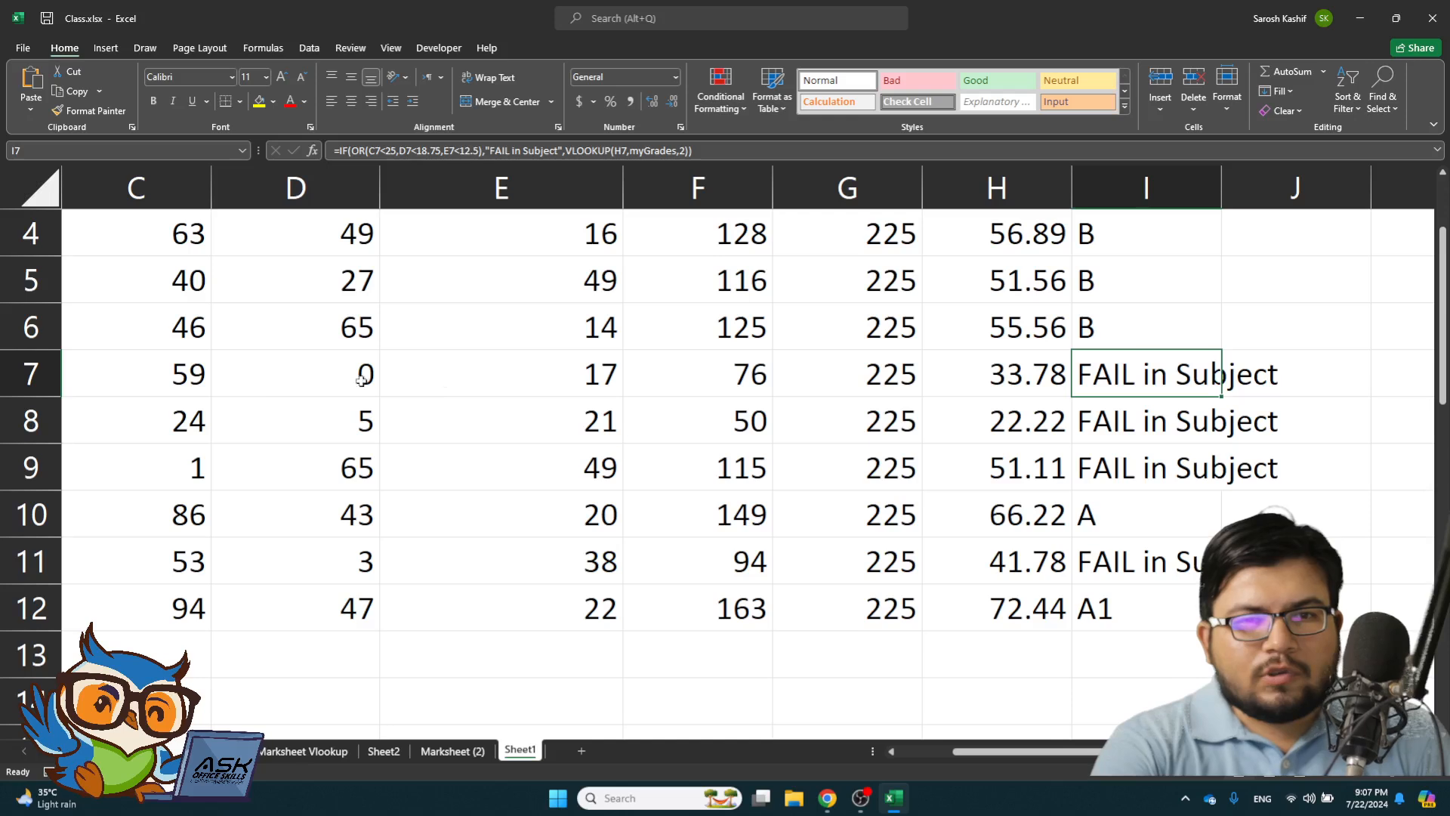
pyautogui.click(1091, 384)
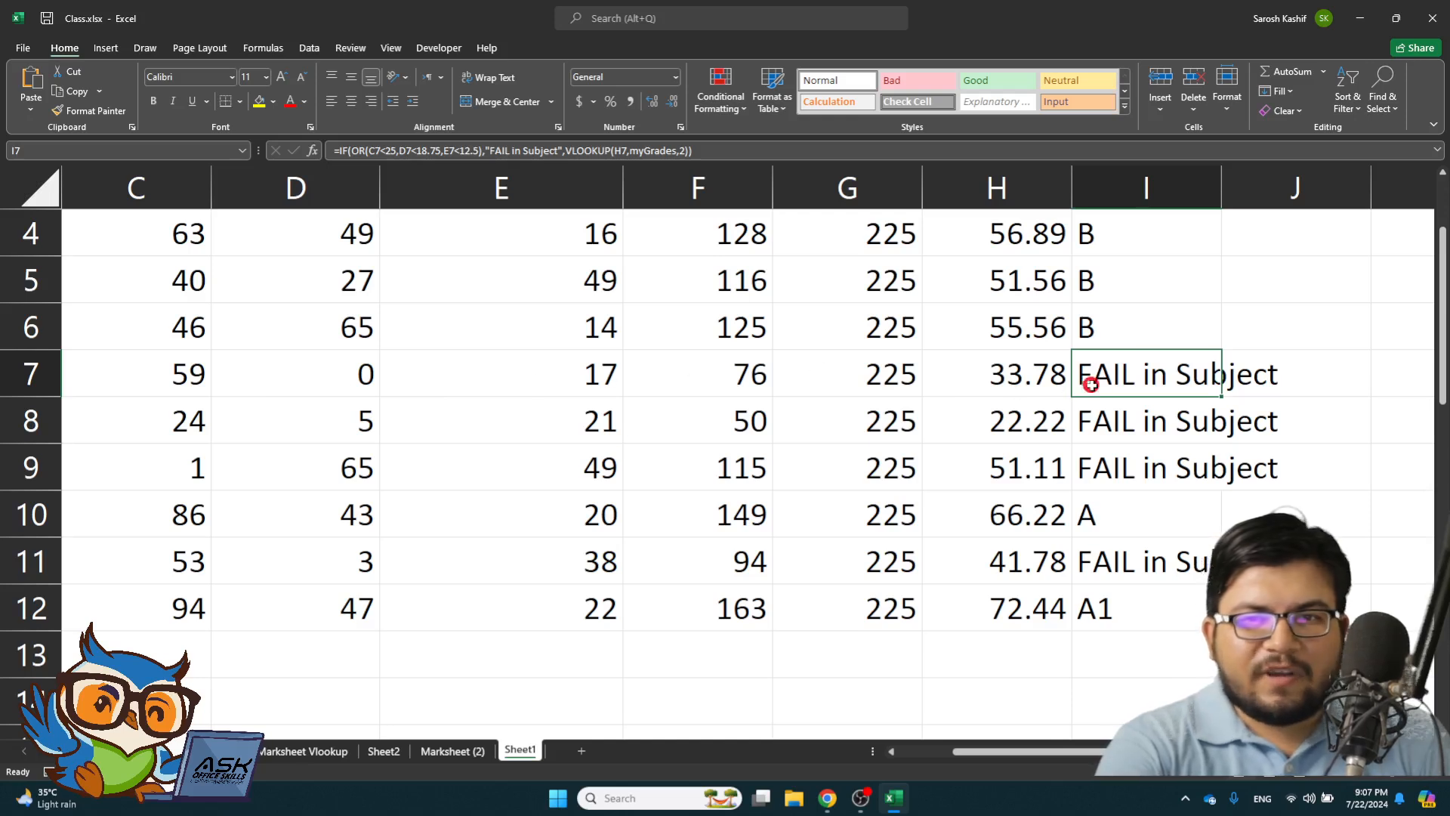
pyautogui.click(1103, 420)
pyautogui.click(1104, 465)
pyautogui.click(1121, 564)
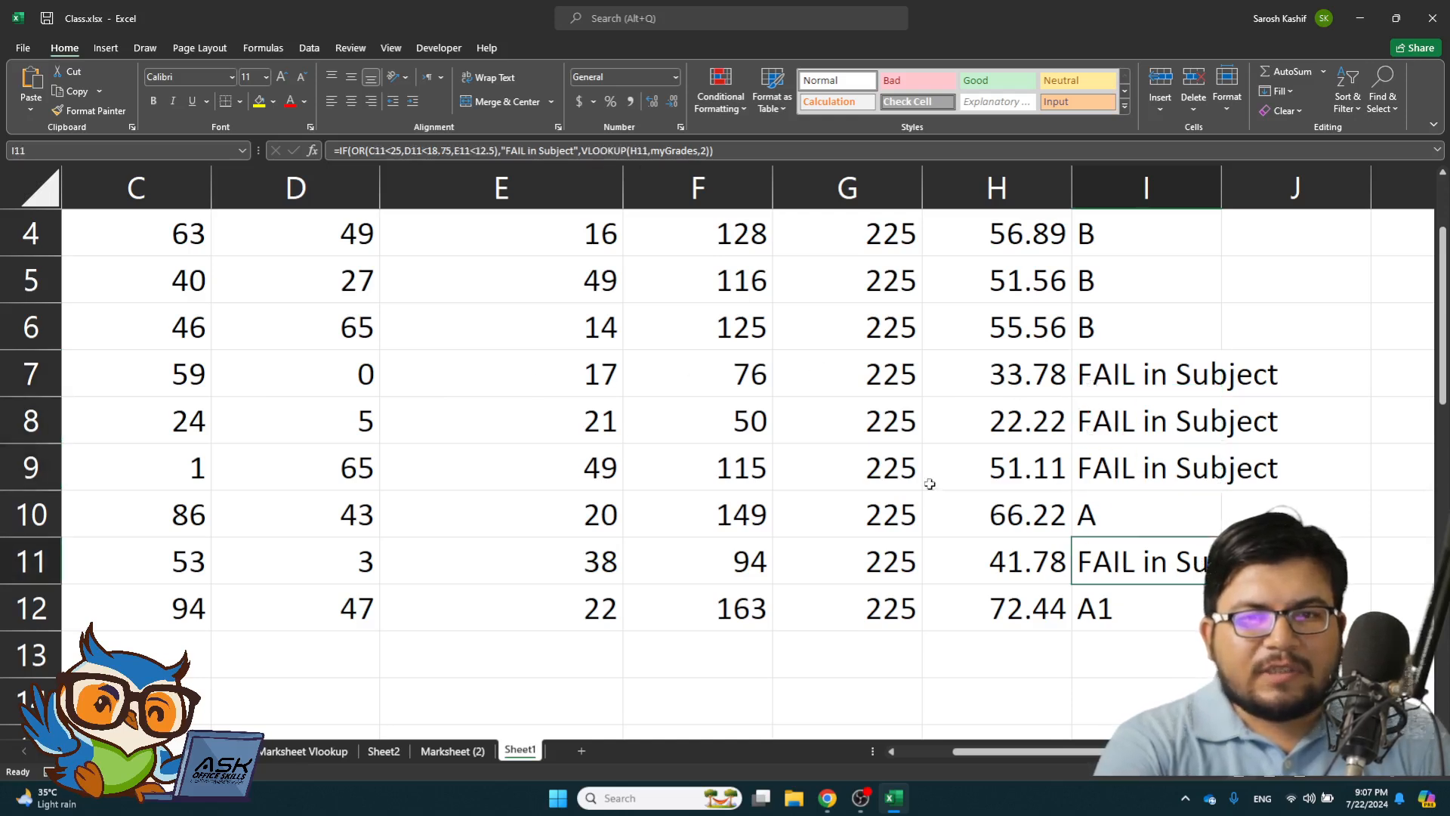
pyautogui.scroll(1, 823, 454)
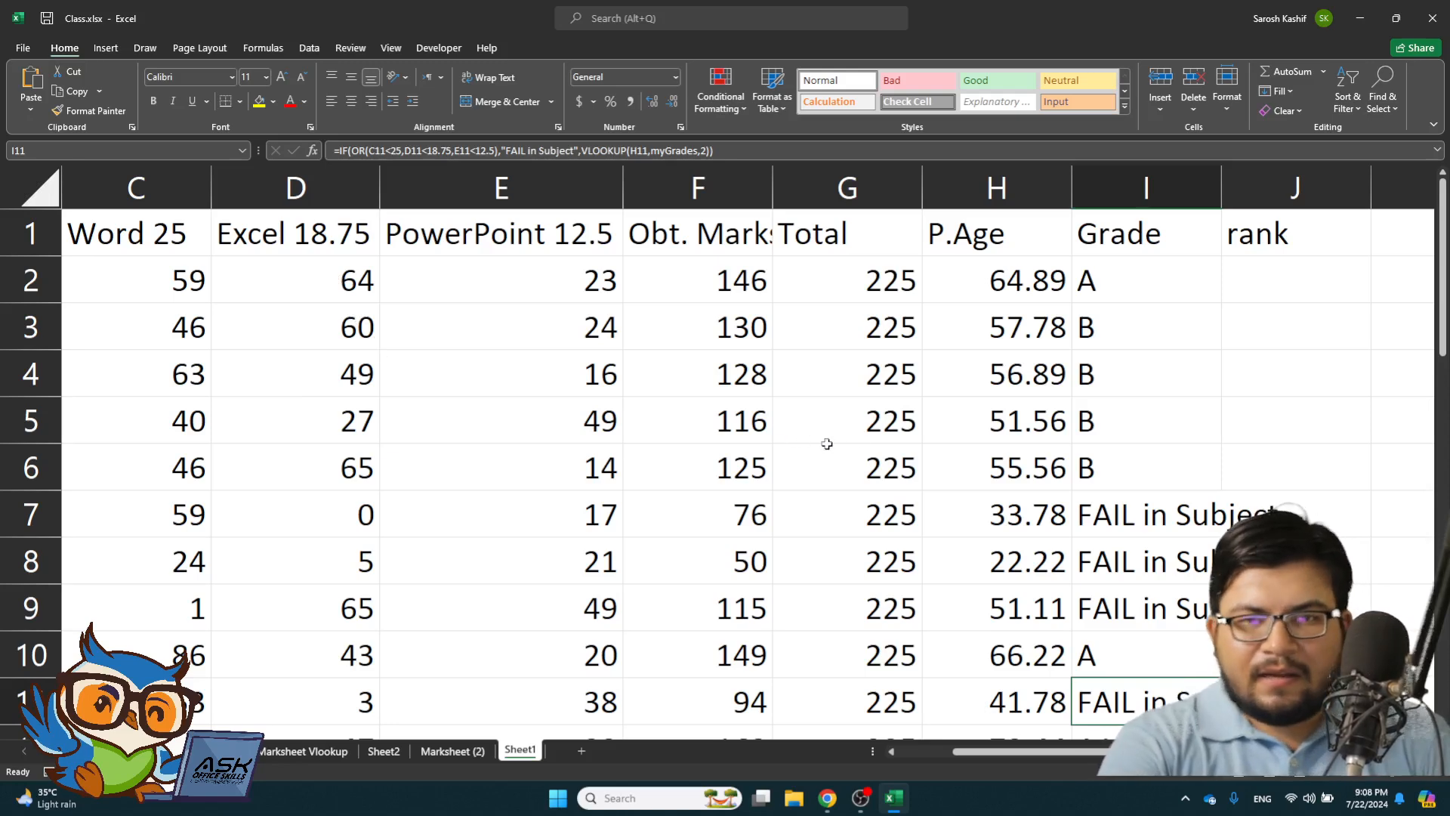
# - Copy the full text of the IF/OR grade formula in I2
pyautogui.doubleClick(1126, 276)
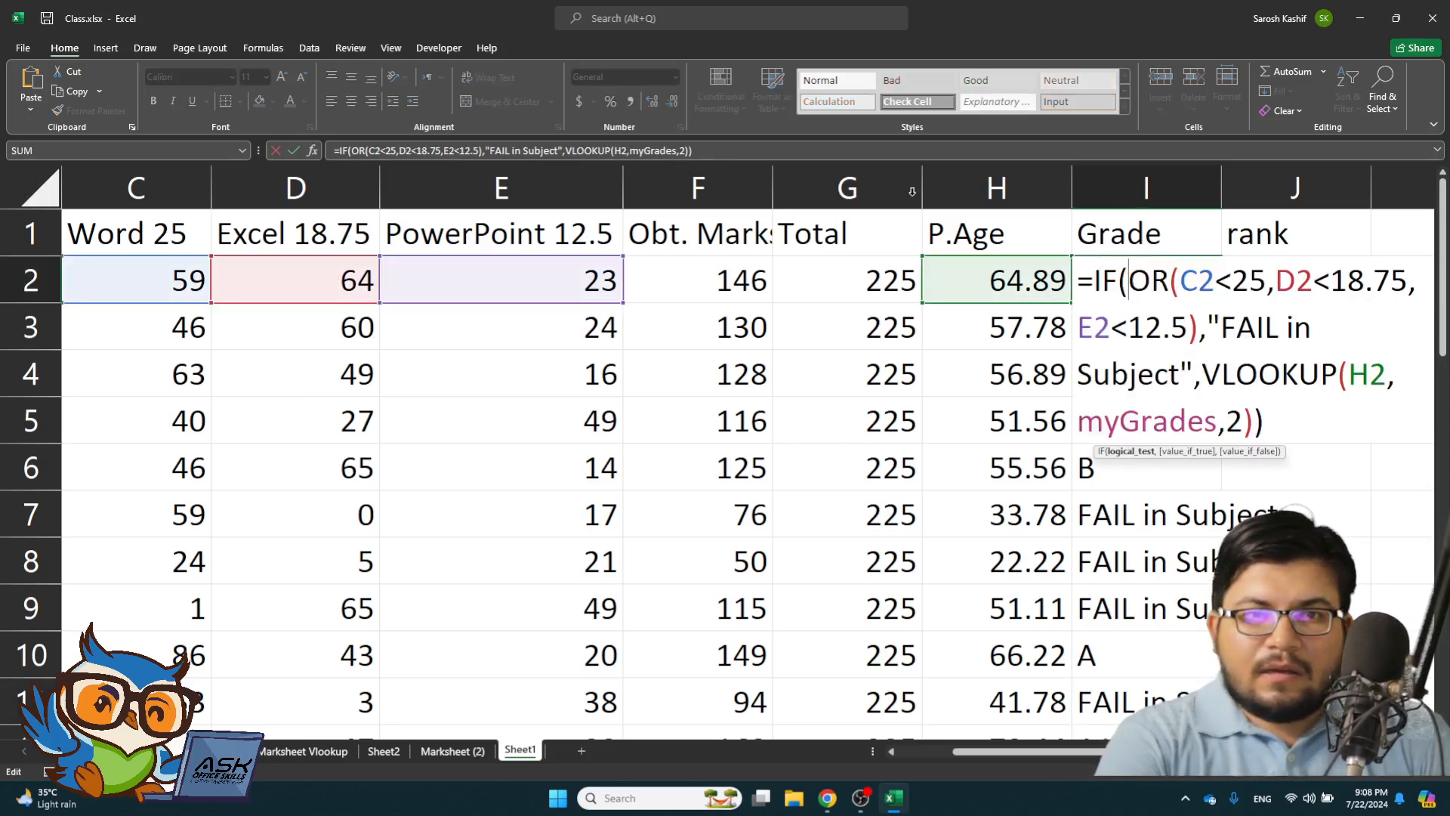
pyautogui.click(724, 148)
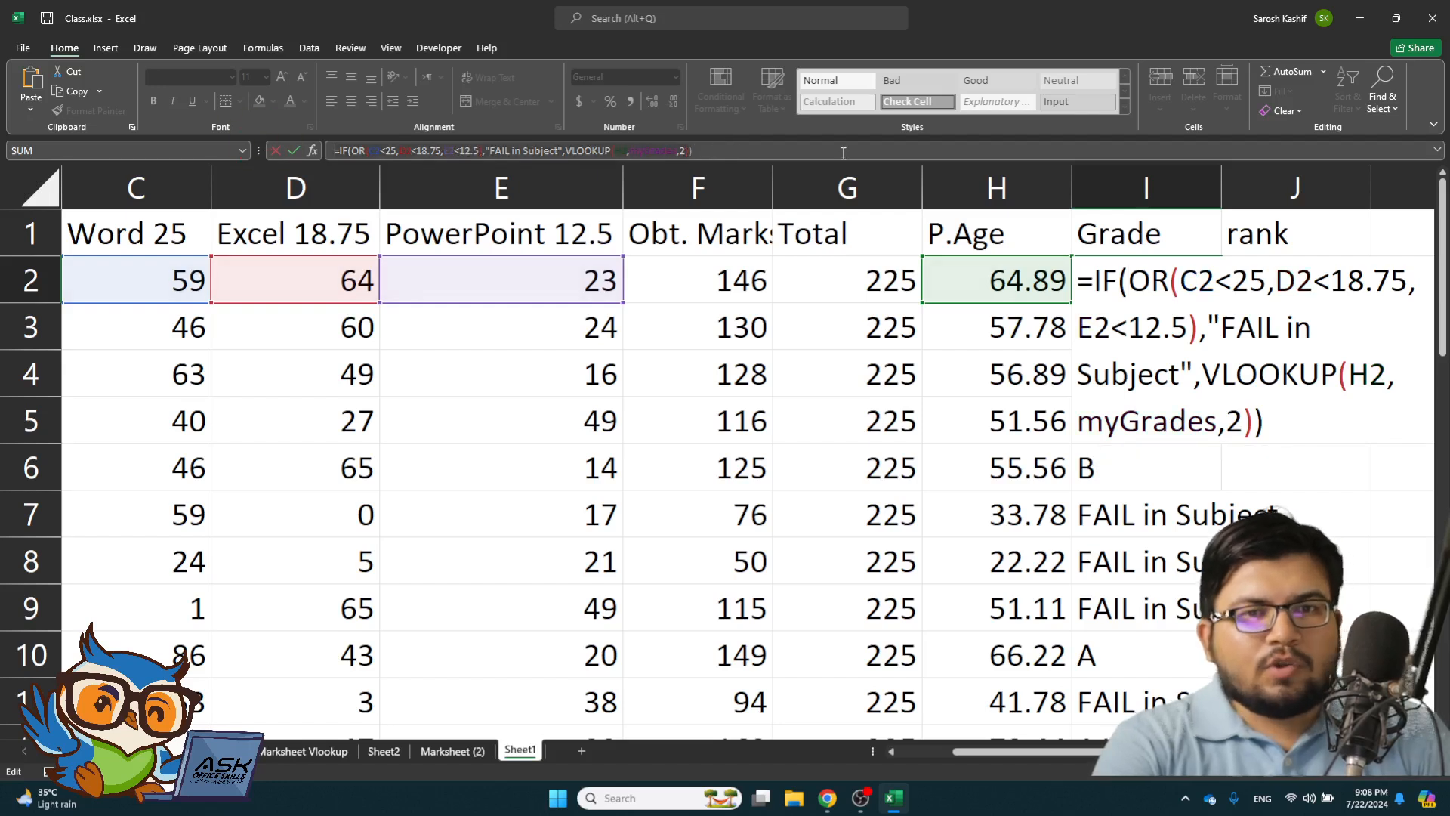
pyautogui.moveTo(795, 153); pyautogui.dragTo(333, 150)
pyautogui.hotkey('ctrl', 'c')
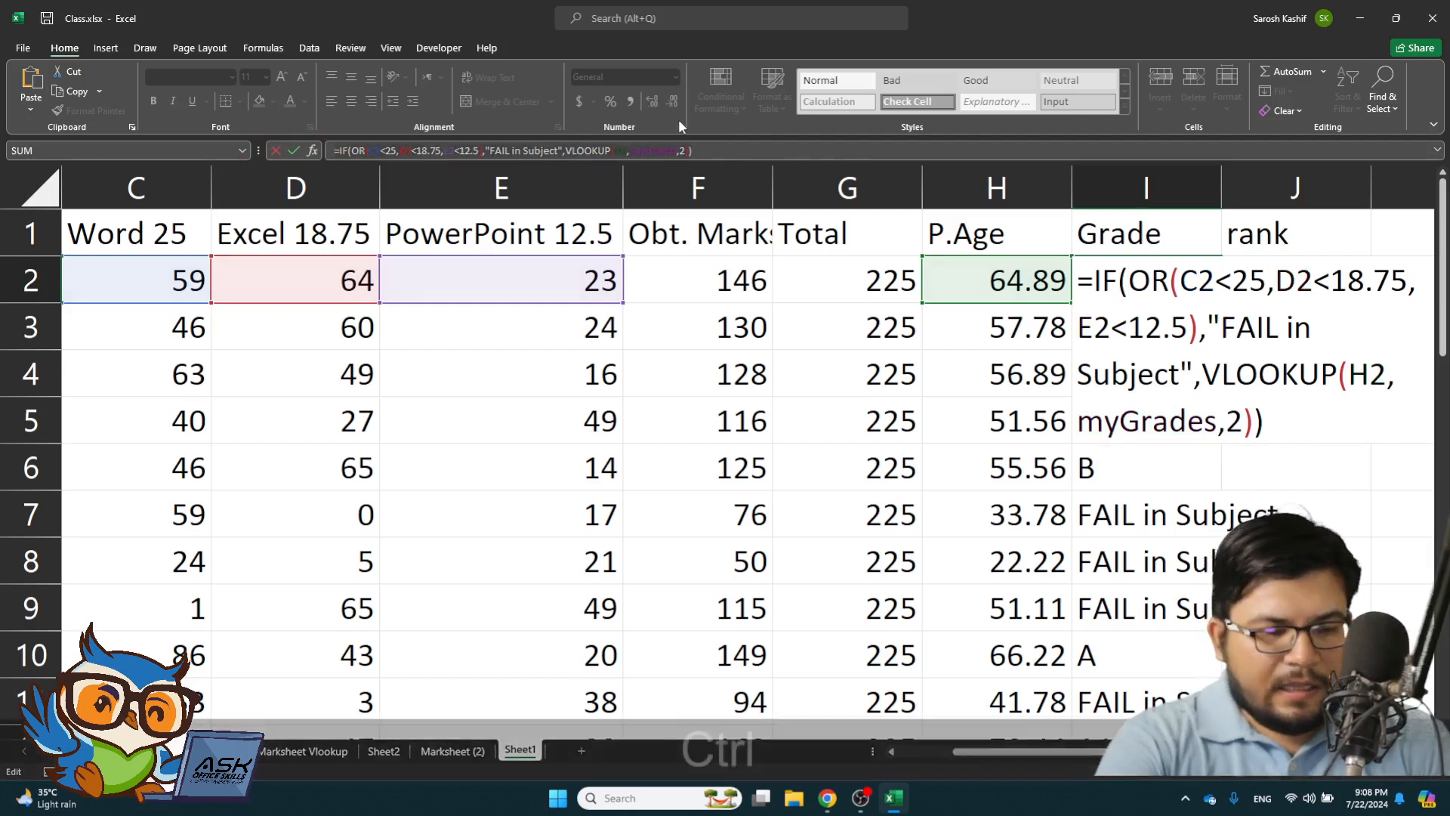
pyautogui.press('Return')
# - Enter the label "if OR" in F17, below the "if AND" label
pyautogui.press('Return')
pyautogui.press('Return')
pyautogui.press('Return')
pyautogui.press('Return')
pyautogui.press('Return')
pyautogui.press('Return')
pyautogui.press('Return')
pyautogui.press('Return')
pyautogui.press('Return')
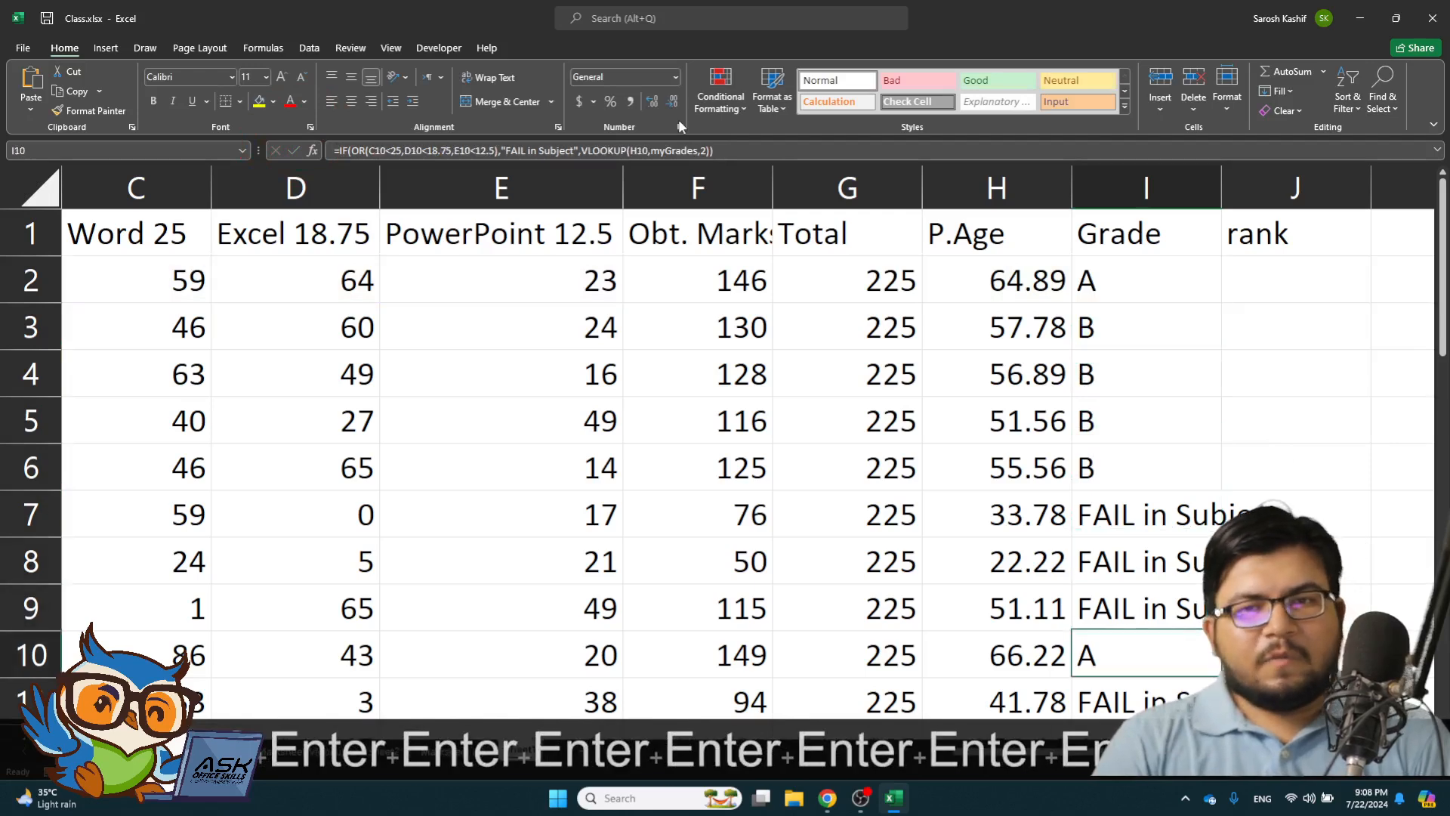
pyautogui.press('Return')
pyautogui.press('Return')
pyautogui.press('Return')
pyautogui.press('Return')
pyautogui.press('Return')
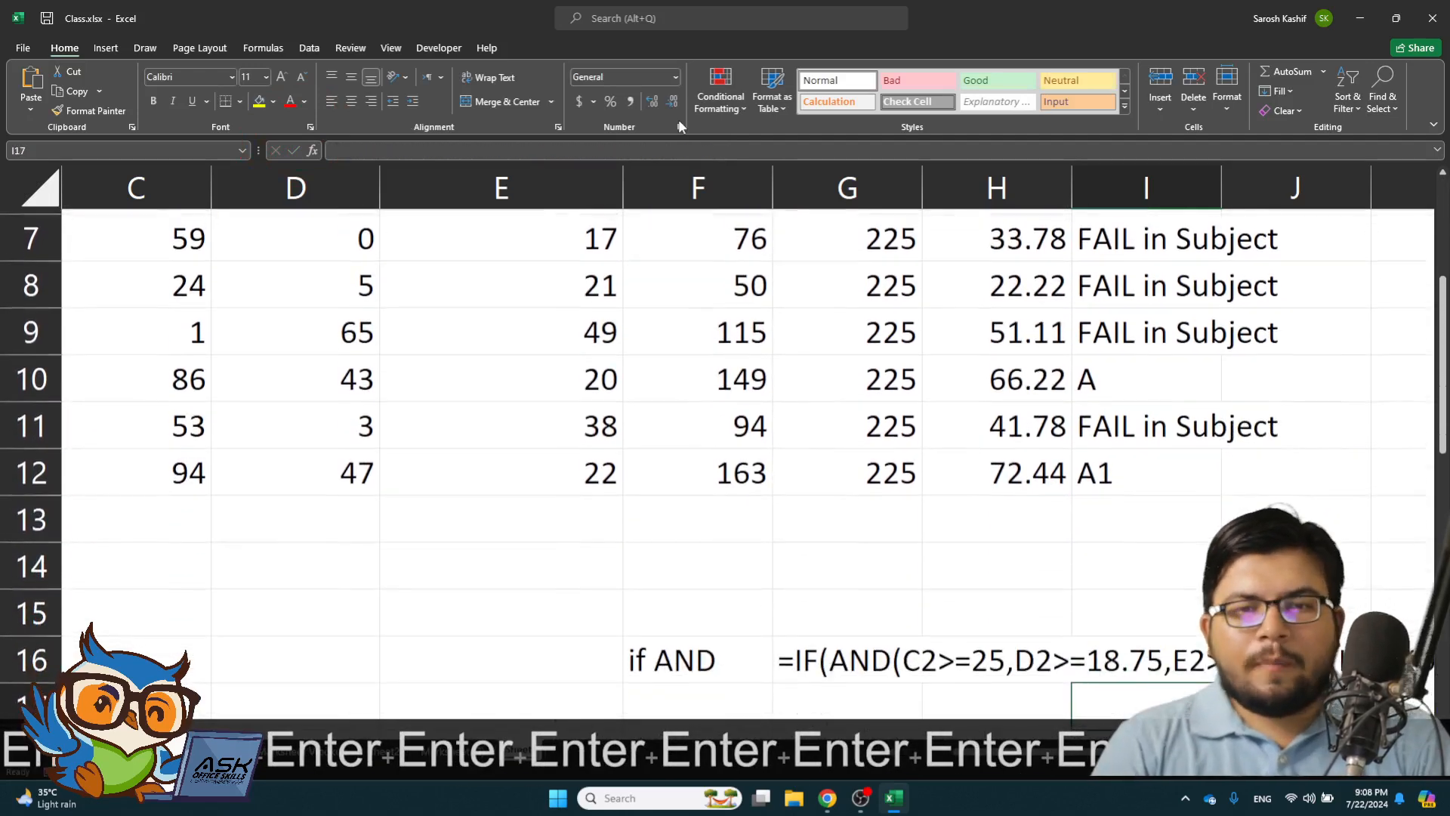
pyautogui.press('Down')
pyautogui.press('Left')
pyautogui.press('Left')
pyautogui.press('Left')
pyautogui.press('Left')
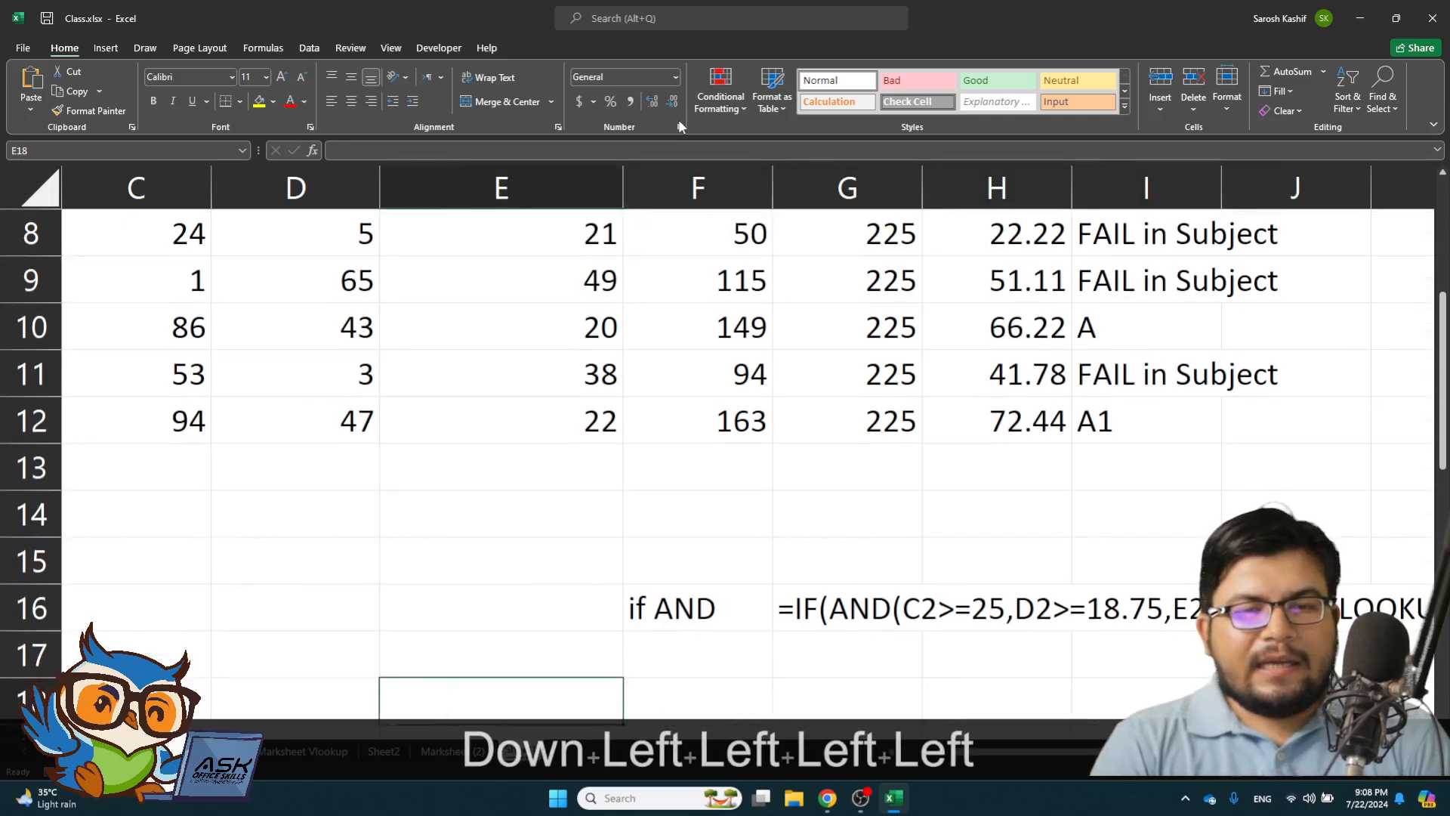
pyautogui.press('Up')
pyautogui.press('Right')
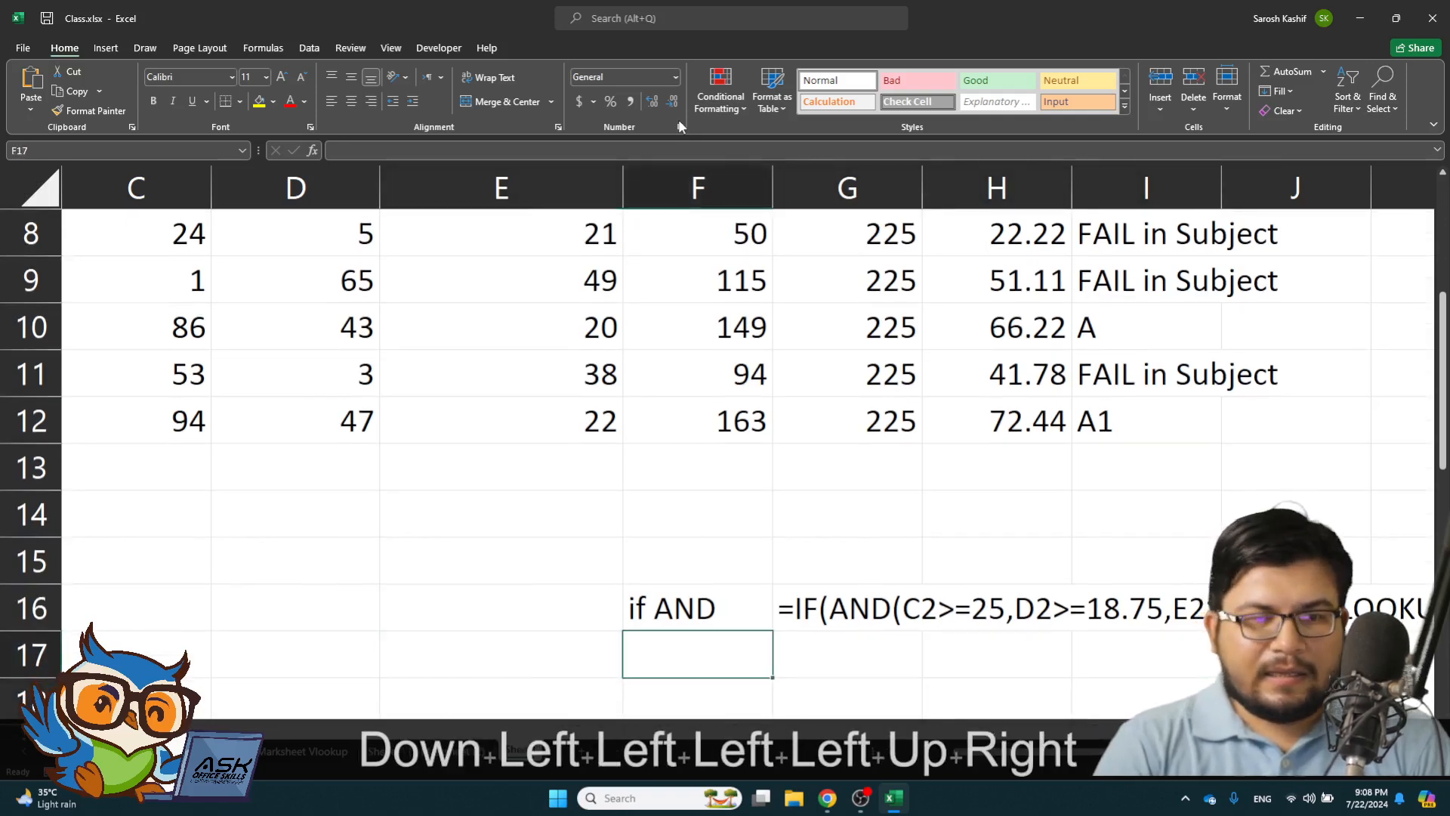
pyautogui.write('if ')
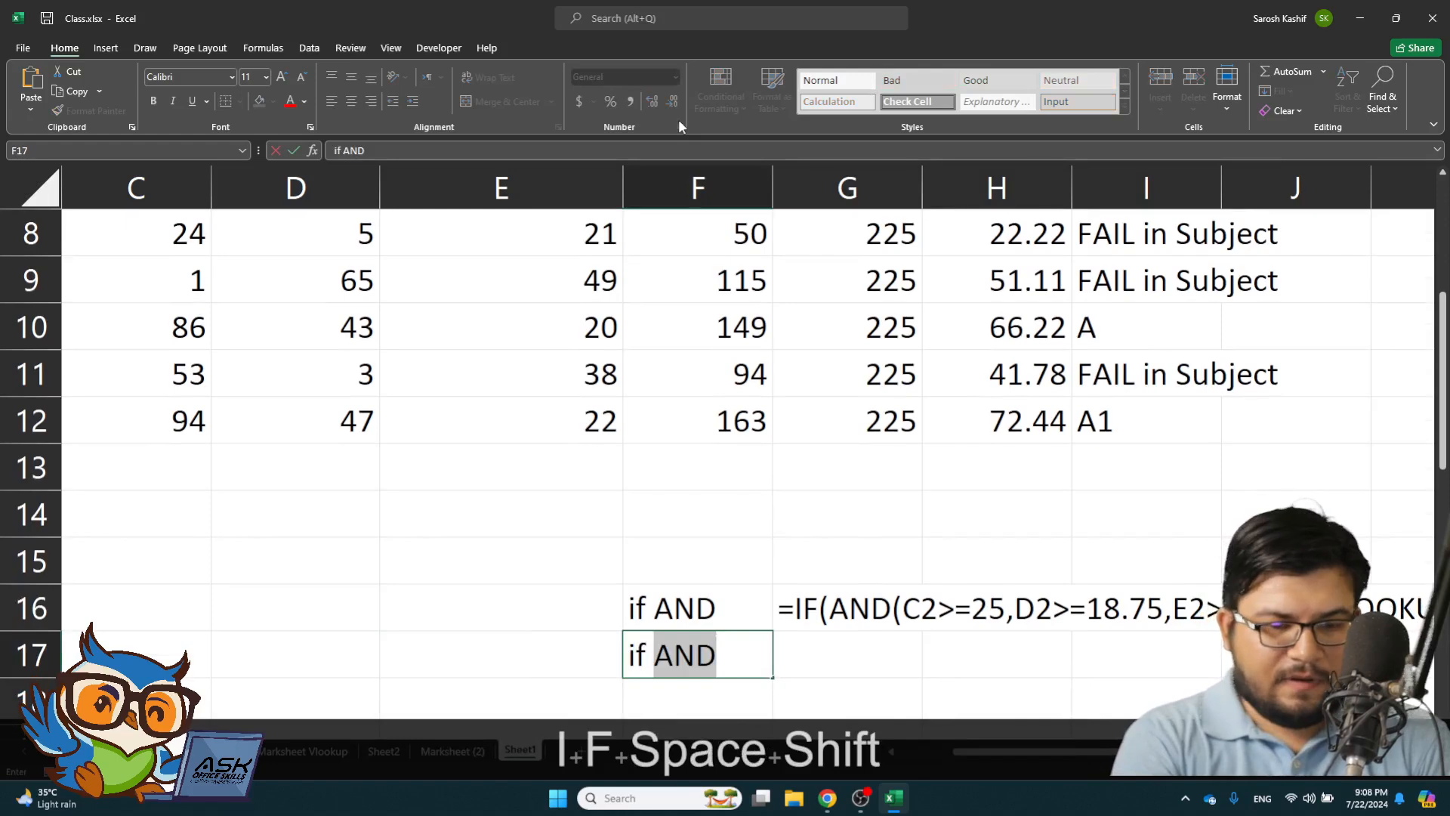
pyautogui.write('OR')
# - Paste the copied IF/OR formula into G17 as plain text, preceded by an apostrophe
pyautogui.press('Tab')
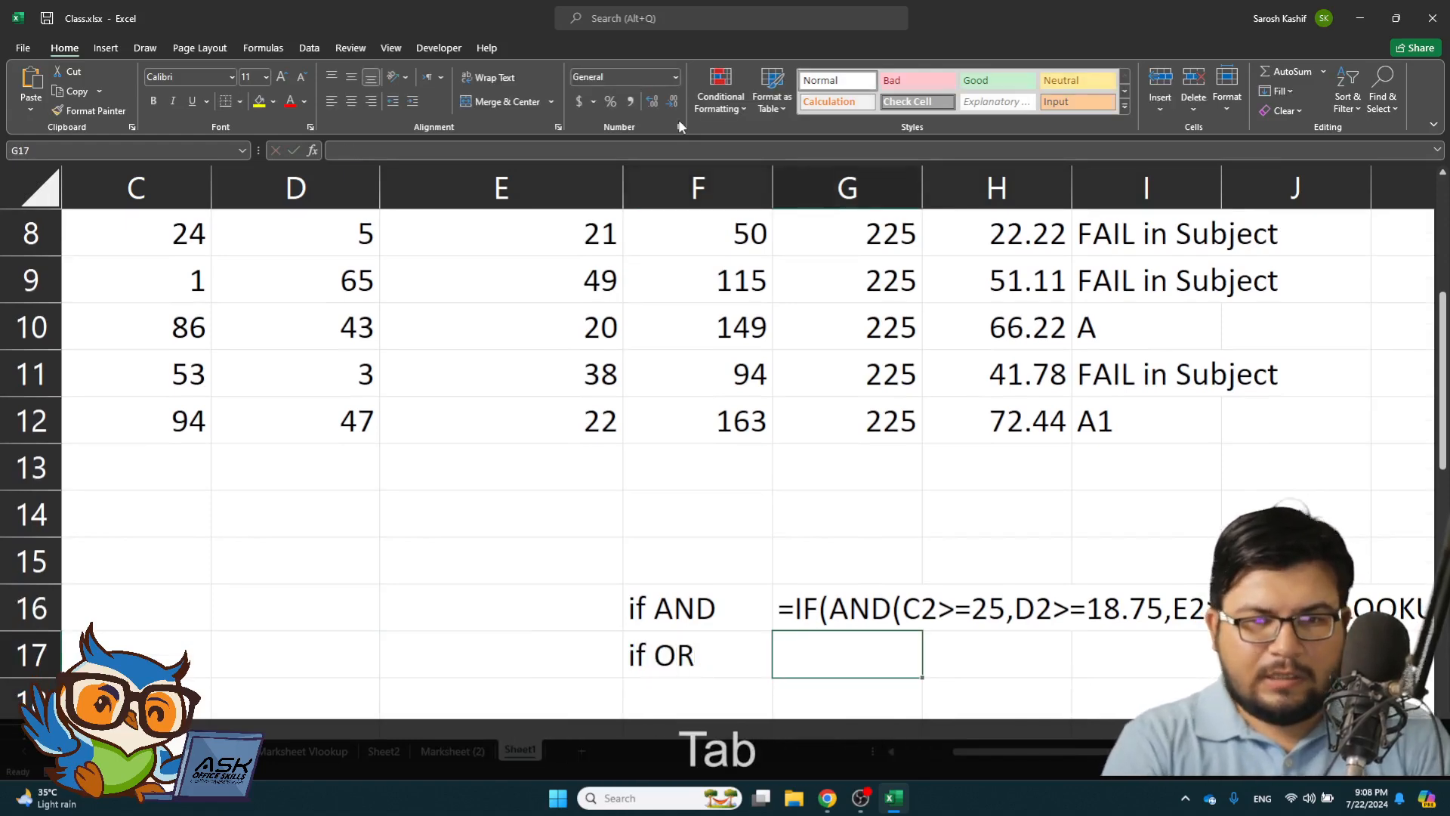
pyautogui.hotkey('ctrl', 'v')
pyautogui.press('Return')
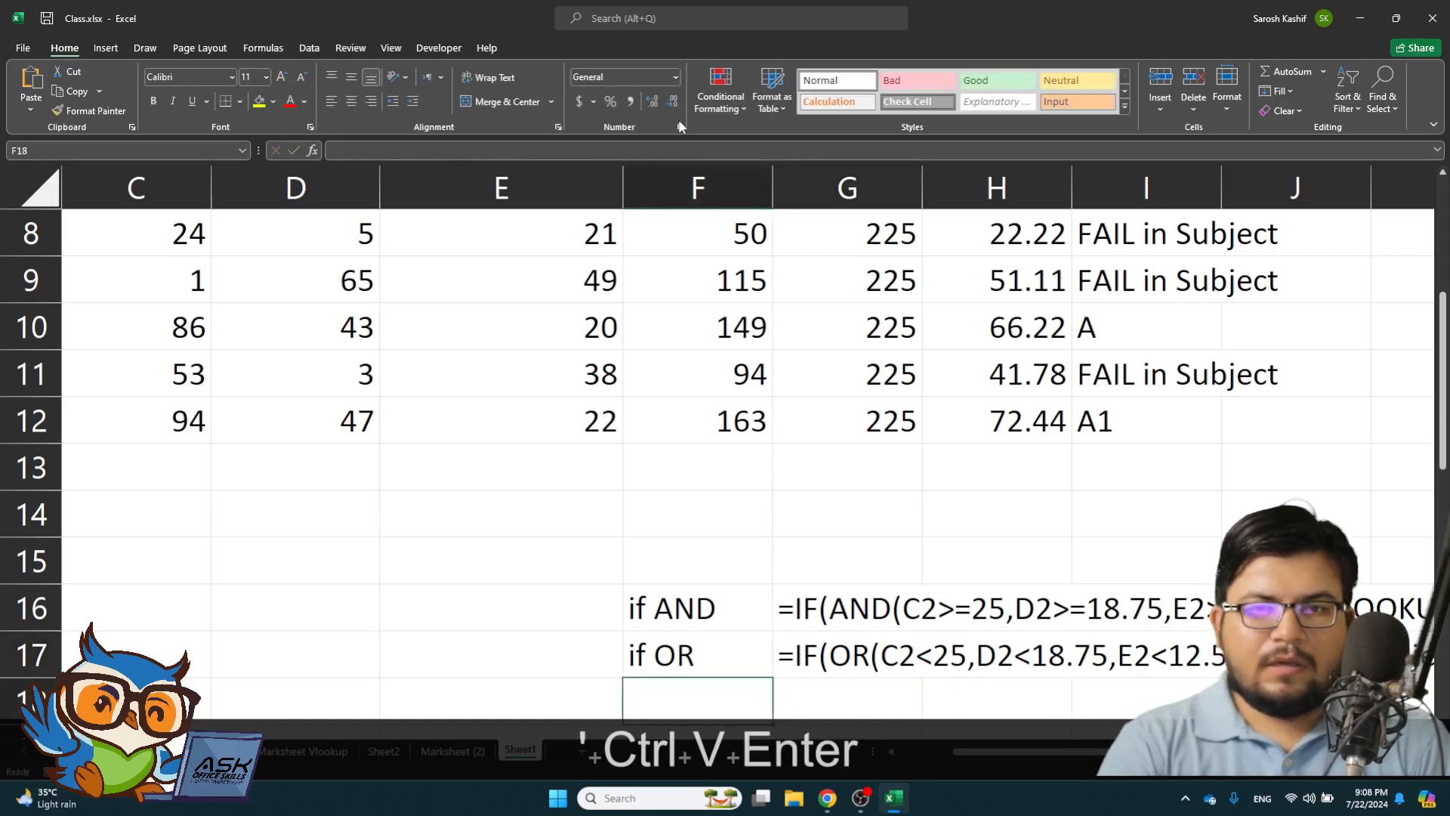
pyautogui.press('Up')
pyautogui.press('Up')
pyautogui.press('Up')
pyautogui.press('Up')
pyautogui.press('Up')
pyautogui.press('Up')
pyautogui.press('Up')
pyautogui.press('Up')
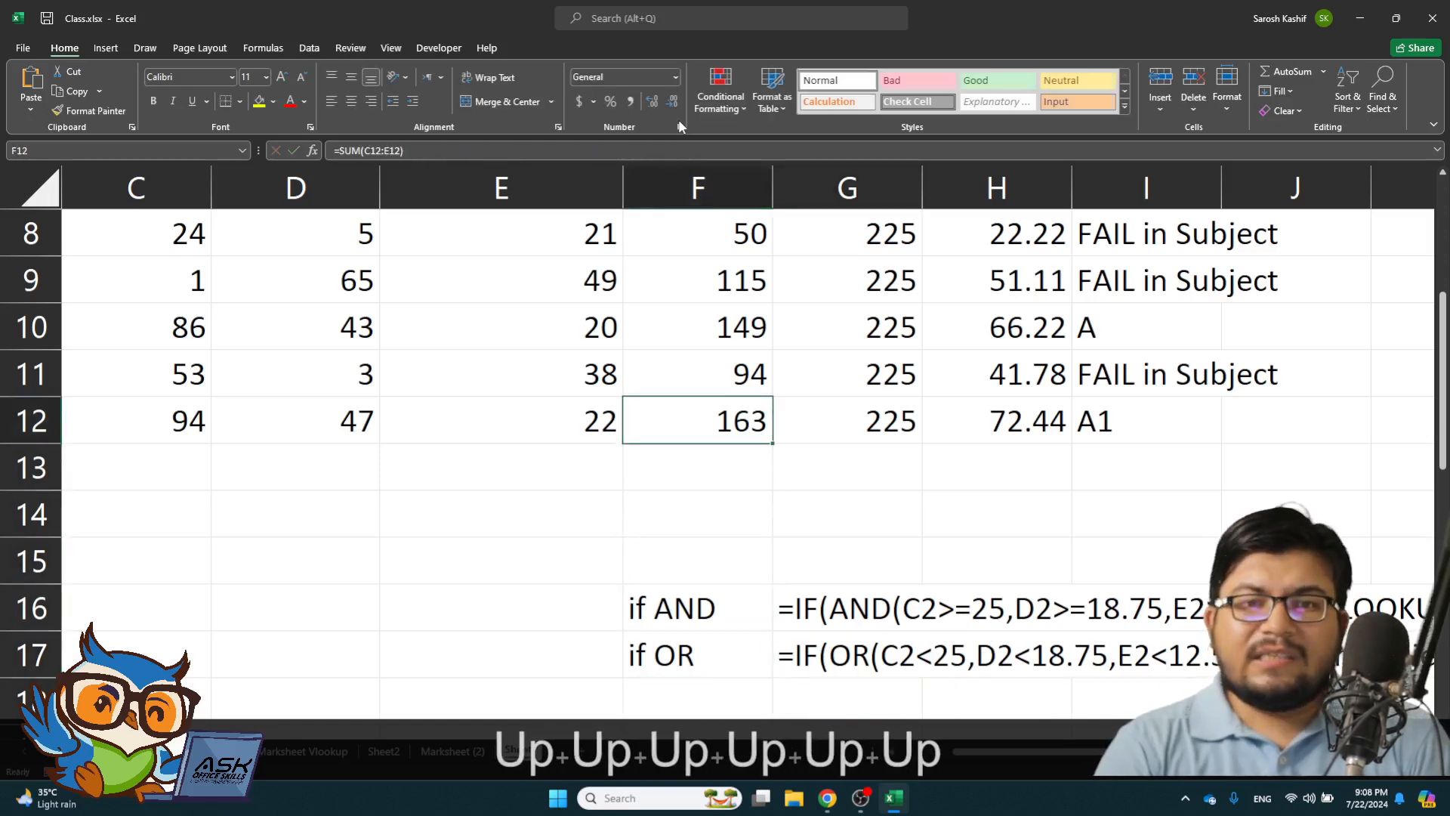
# - Copy the full text of the IF/OR grade formula in I2 and leave that cell unchanged
pyautogui.press('Right')
pyautogui.press('Right')
pyautogui.press('Right')
pyautogui.press('Right')
pyautogui.press('Right')
pyautogui.press('Right')
pyautogui.press('Right')
pyautogui.press('Right')
pyautogui.press('Right')
pyautogui.press('Up')
pyautogui.press('Up')
pyautogui.press('Up')
pyautogui.press('Up')
pyautogui.press('Up')
pyautogui.press('Up')
pyautogui.press('Up')
pyautogui.press('Up')
pyautogui.press('Up')
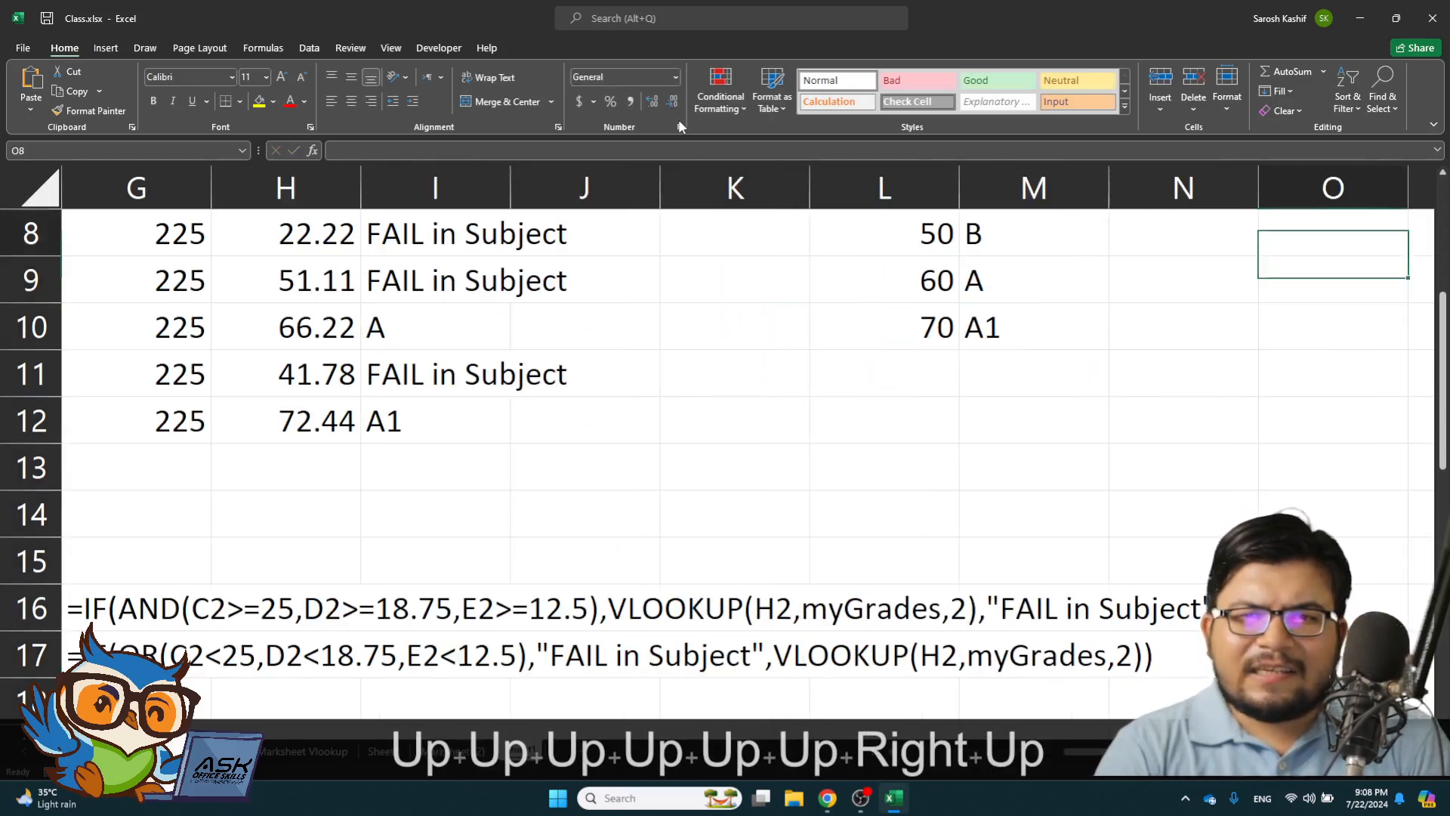
pyautogui.press('Left')
pyautogui.press('Left')
pyautogui.press('Left')
pyautogui.press('Left')
pyautogui.press('Left')
pyautogui.press('Left')
pyautogui.press('Left')
pyautogui.press('Left')
pyautogui.press('Left')
pyautogui.press('Down')
pyautogui.press('Right')
pyautogui.press('Right')
pyautogui.press('Right')
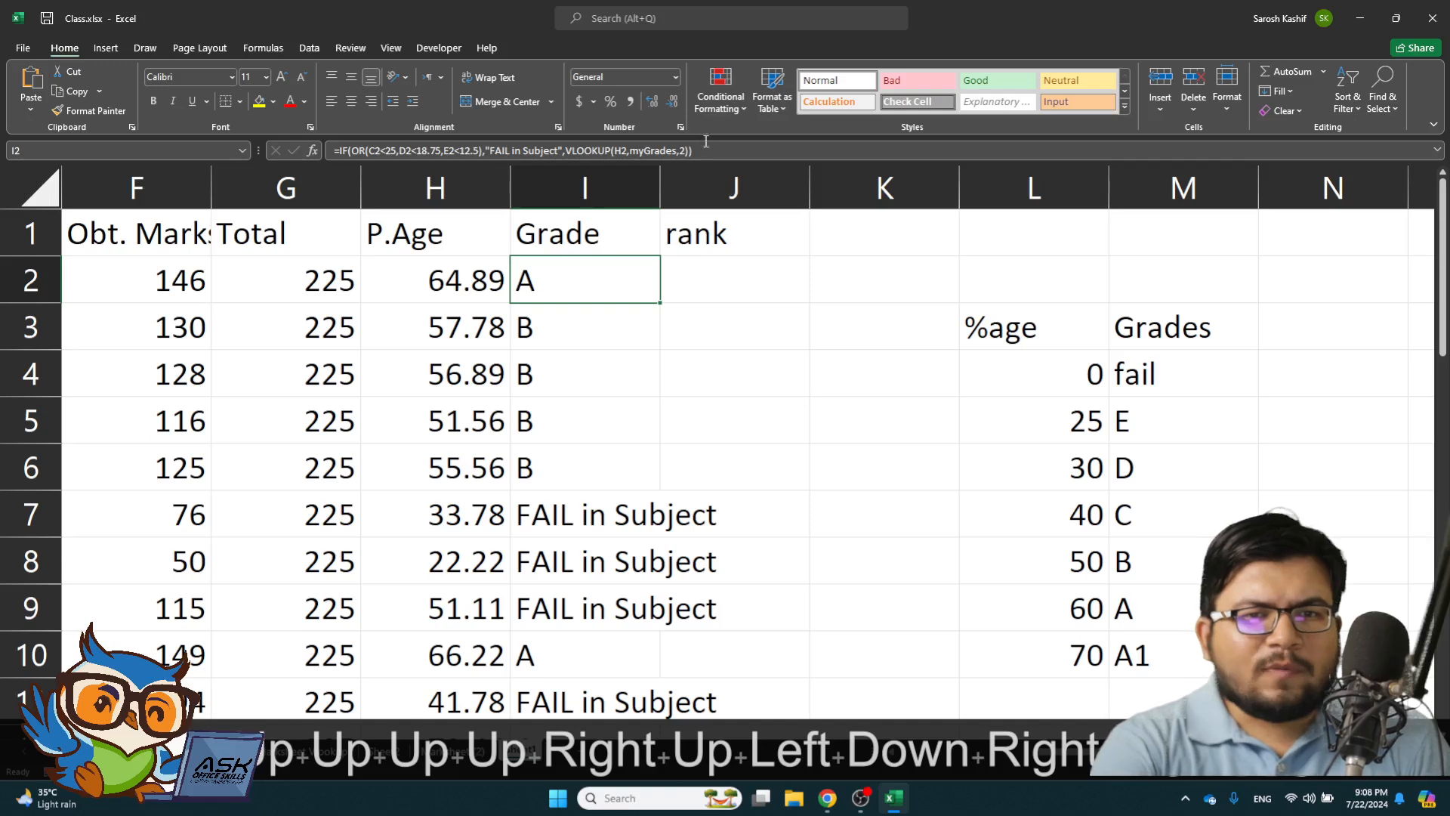
pyautogui.click(706, 143)
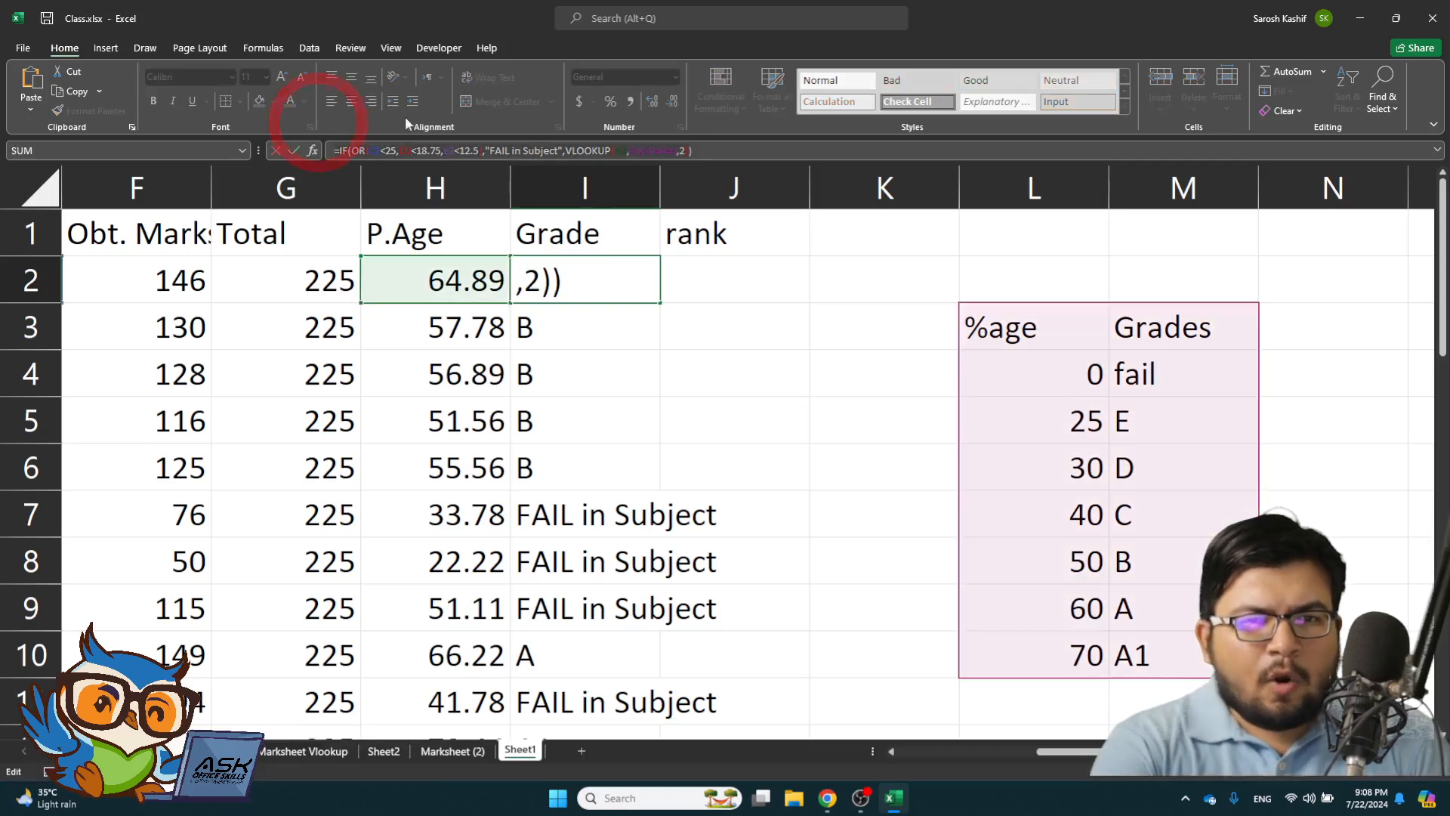
pyautogui.hotkey('ctrl', 'c')
pyautogui.click(759, 277)
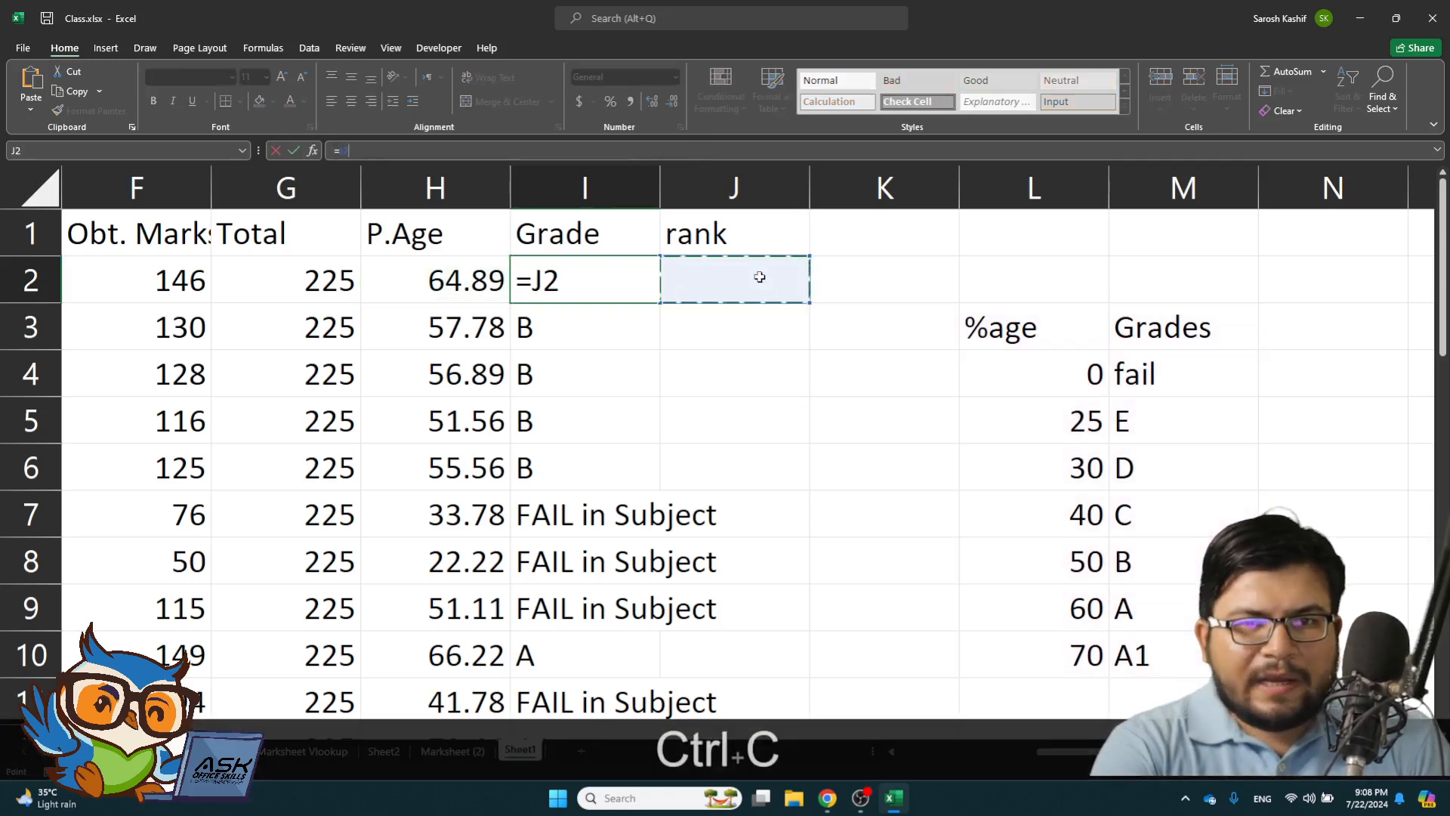
pyautogui.press('Escape')
# - Paste the copied IF/OR formula text into J2, the first cell under the rank heading
pyautogui.click(760, 277)
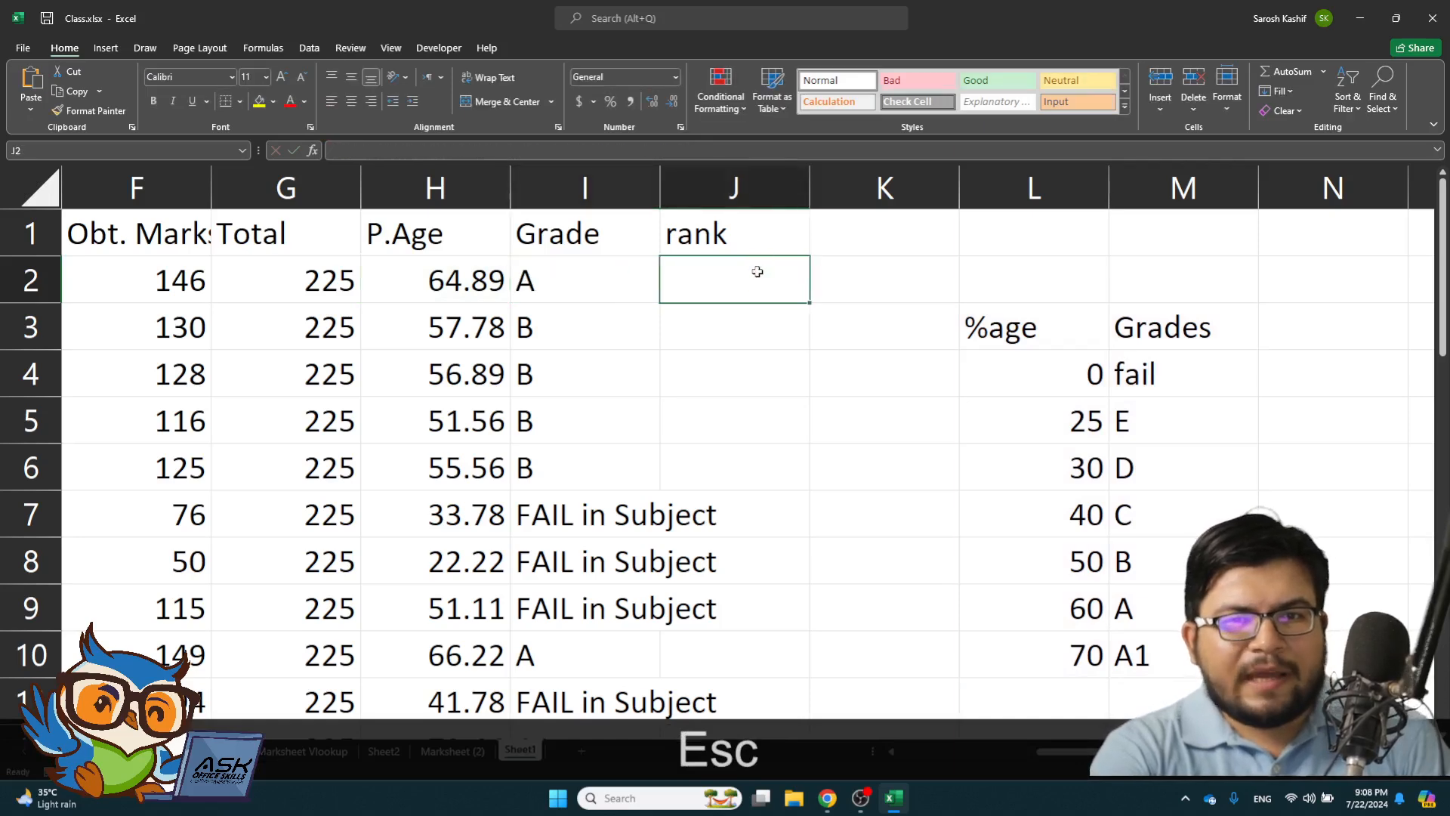
pyautogui.click(538, 151)
pyautogui.hotkey('ctrl', 'v')
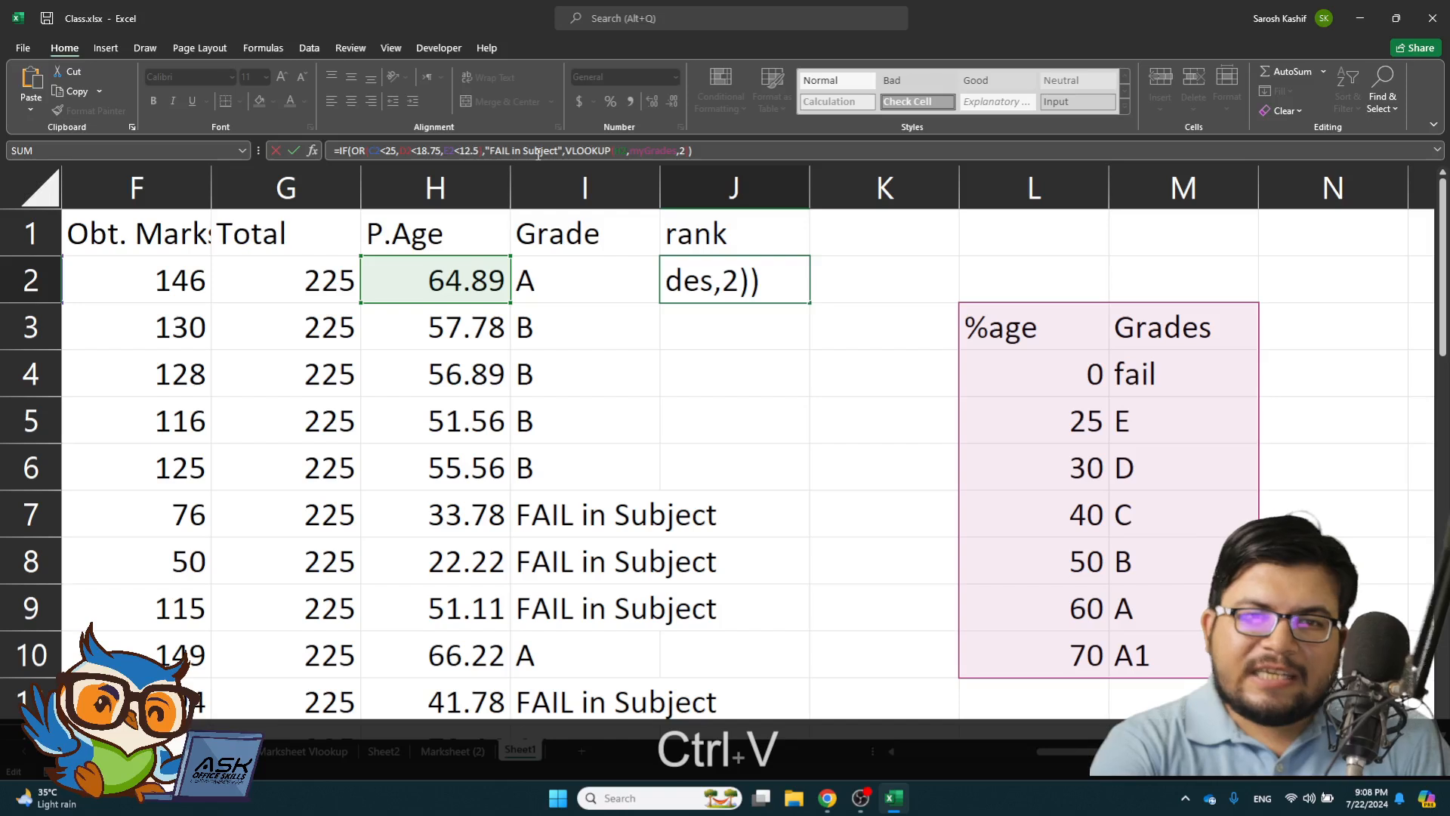
# - Replace the VLOOKUP part of the J2 formula with the opening of a RANK function
pyautogui.doubleClick(736, 282)
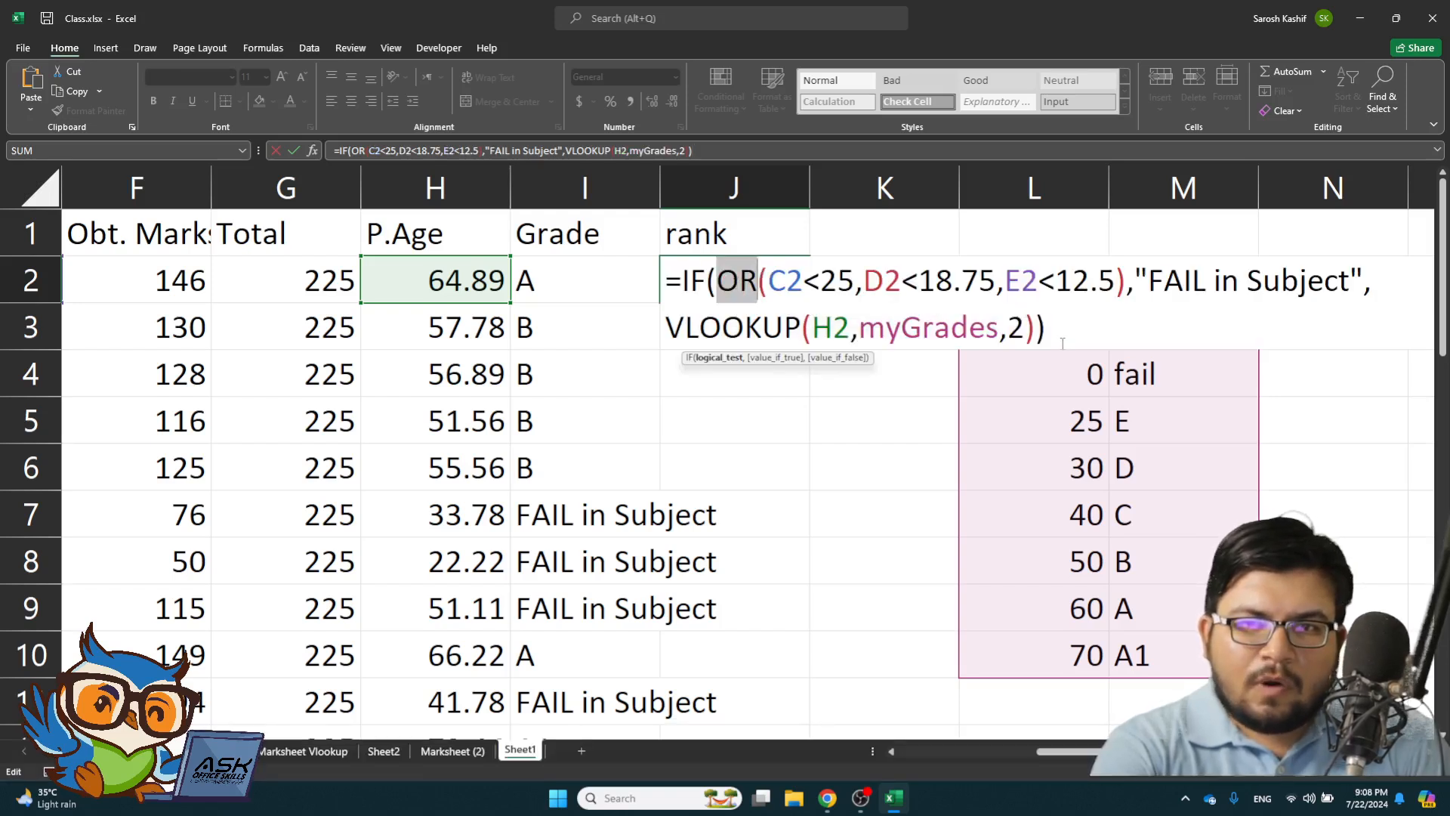
pyautogui.moveTo(1035, 327); pyautogui.dragTo(665, 327)
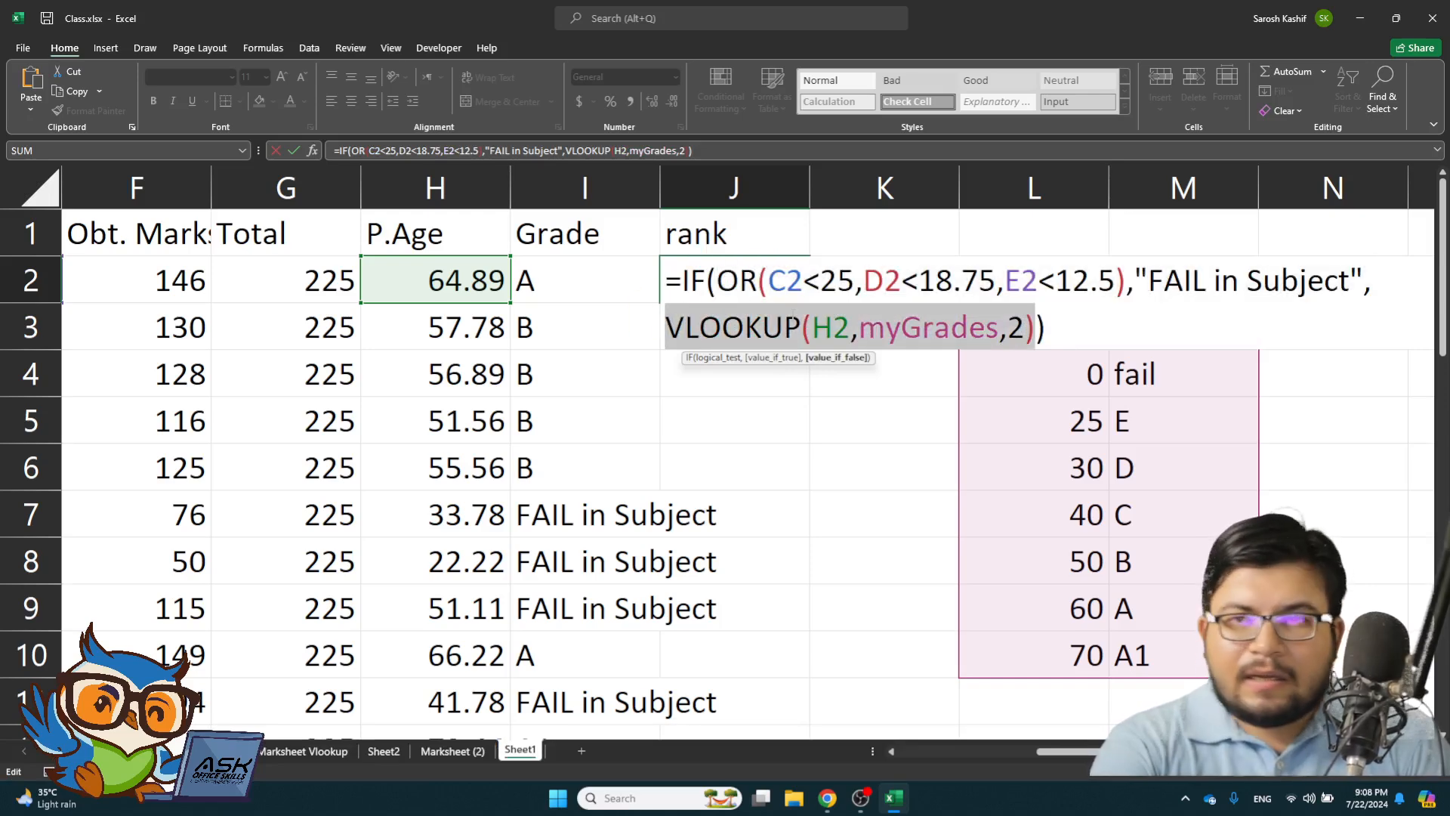
pyautogui.write('ran')
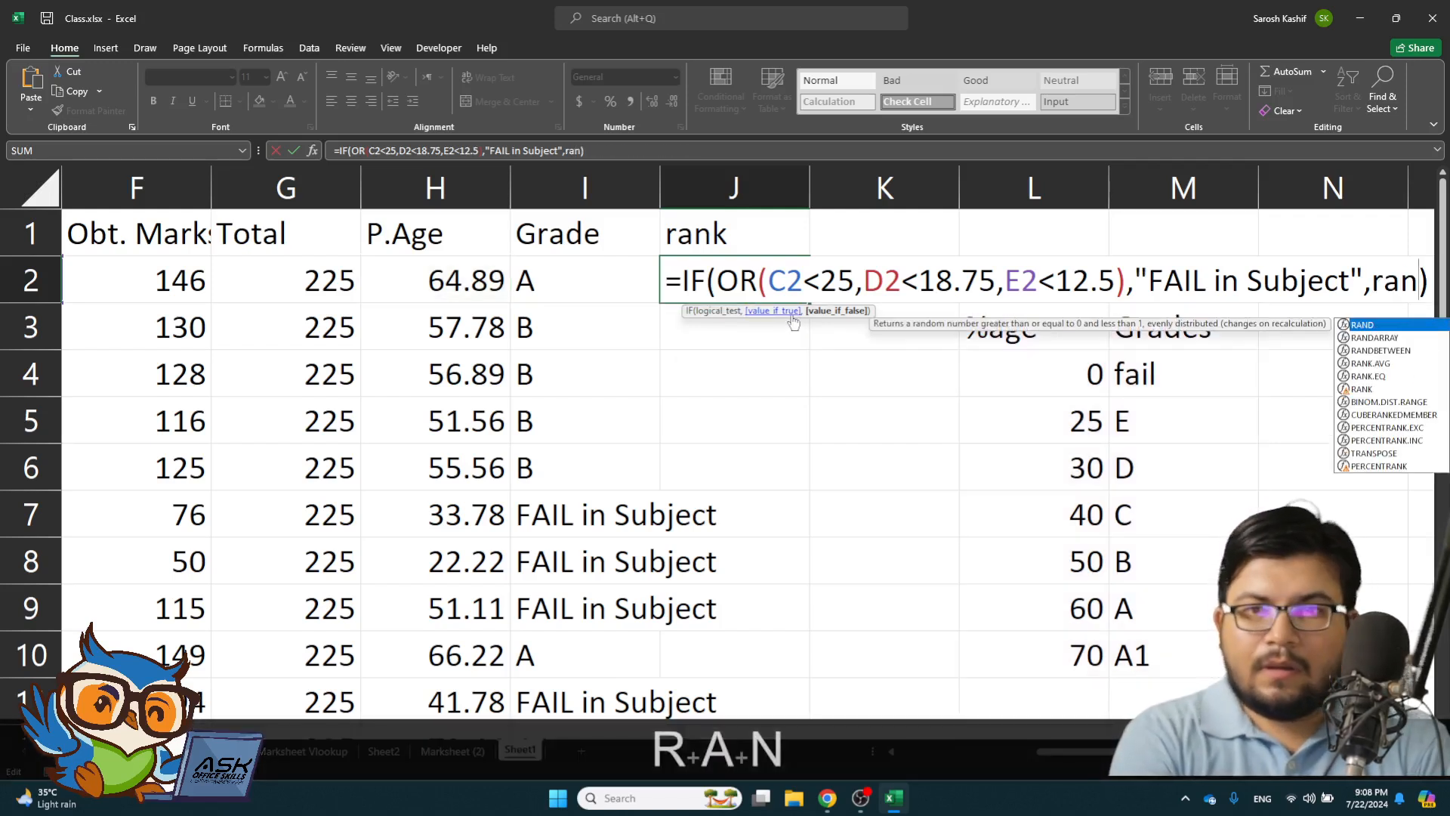
pyautogui.write('k')
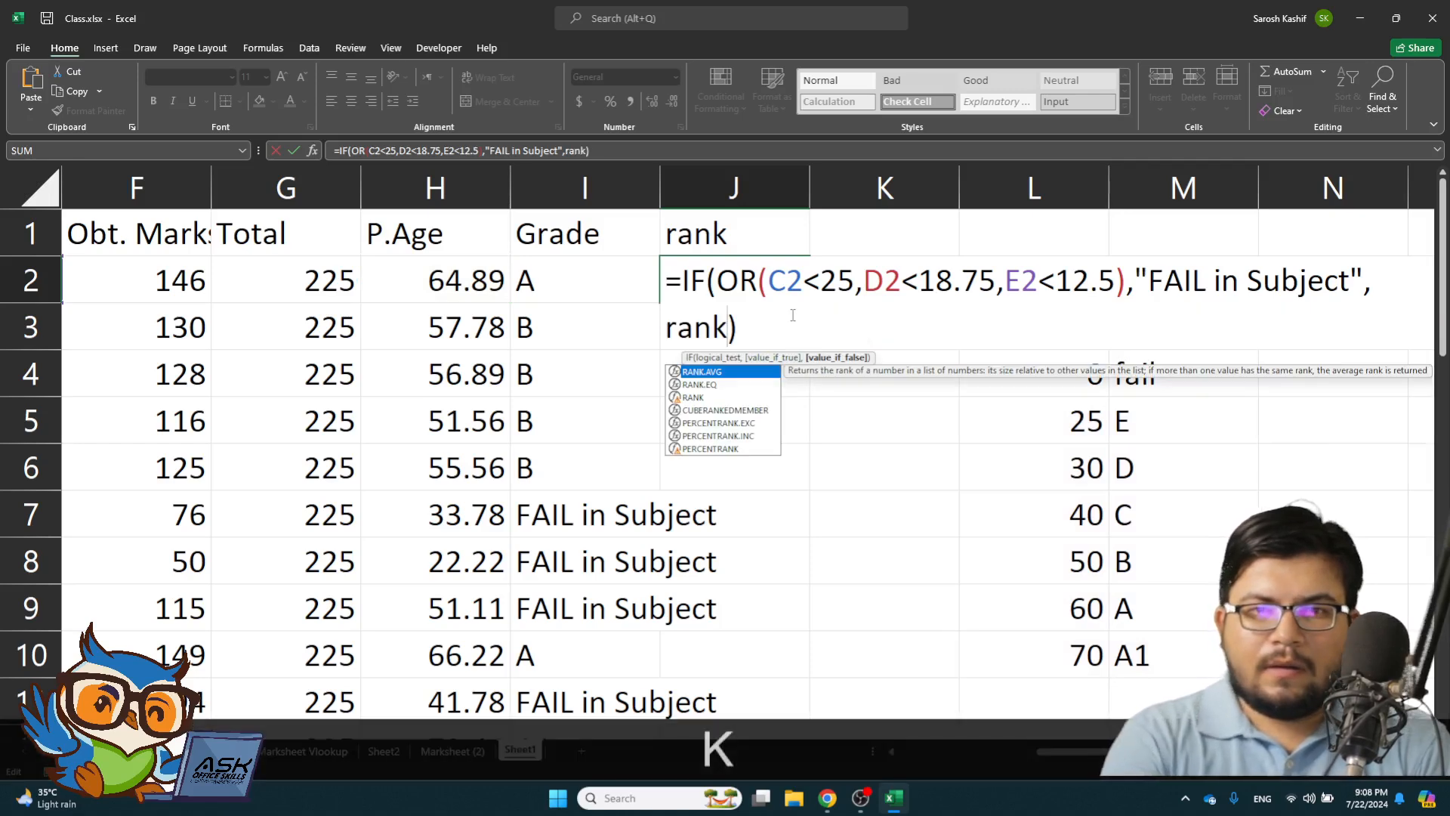
pyautogui.write('(')
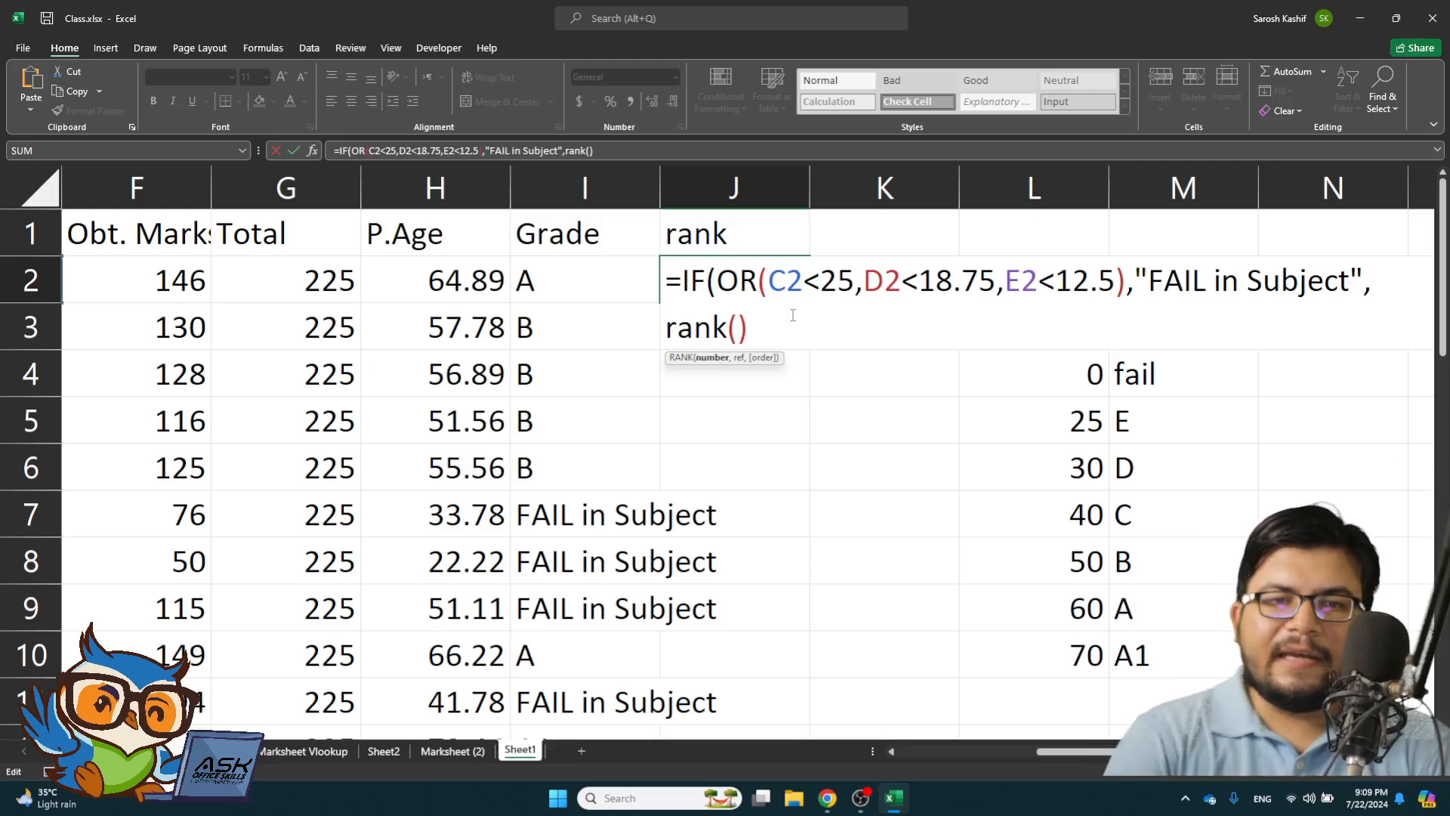
# - Complete RANK in J2 with H2 as number and absolute range $H$2:$H$12, accepting the suggested closing-bracket correction
pyautogui.click(419, 281)
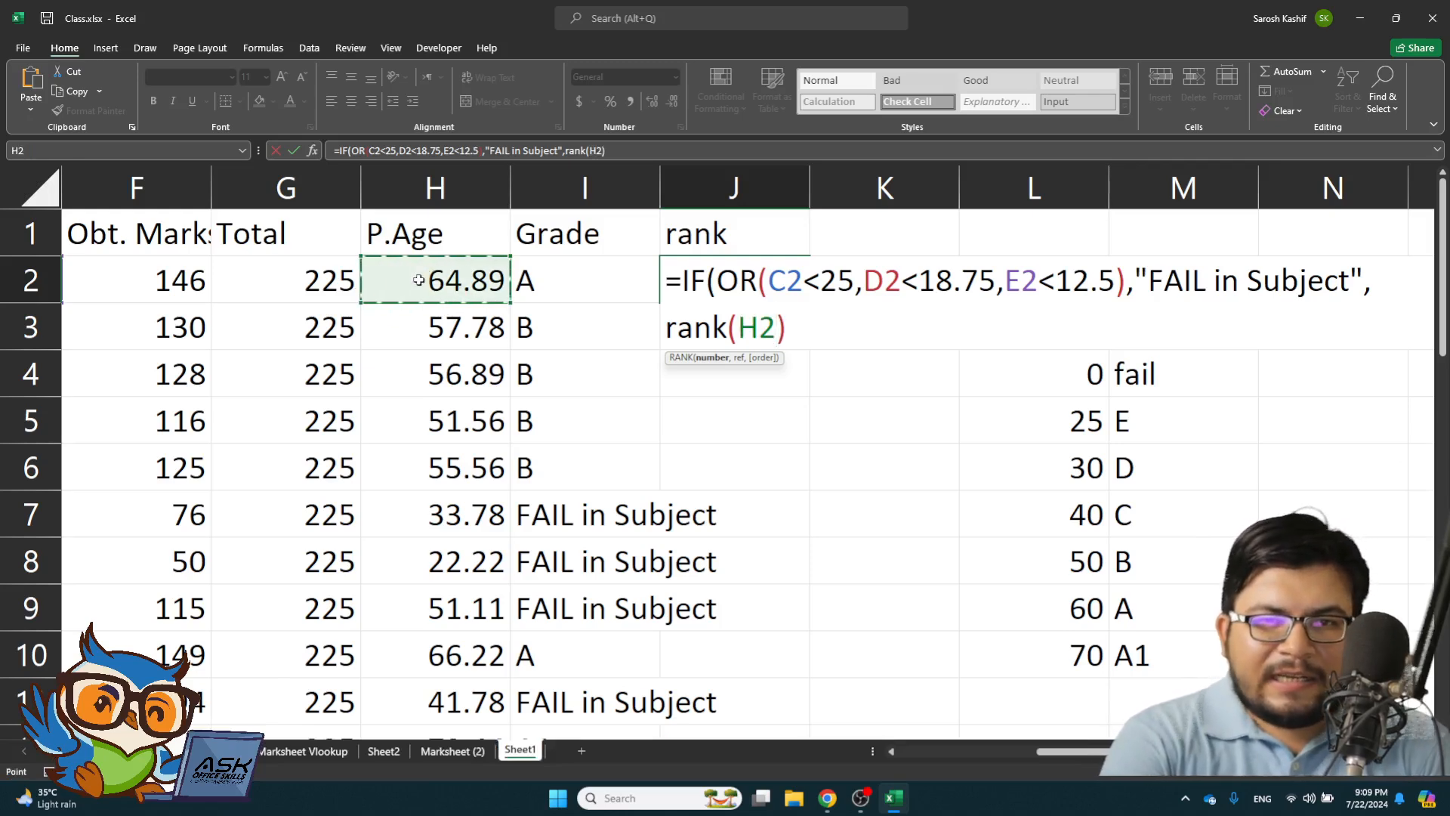
pyautogui.write(',')
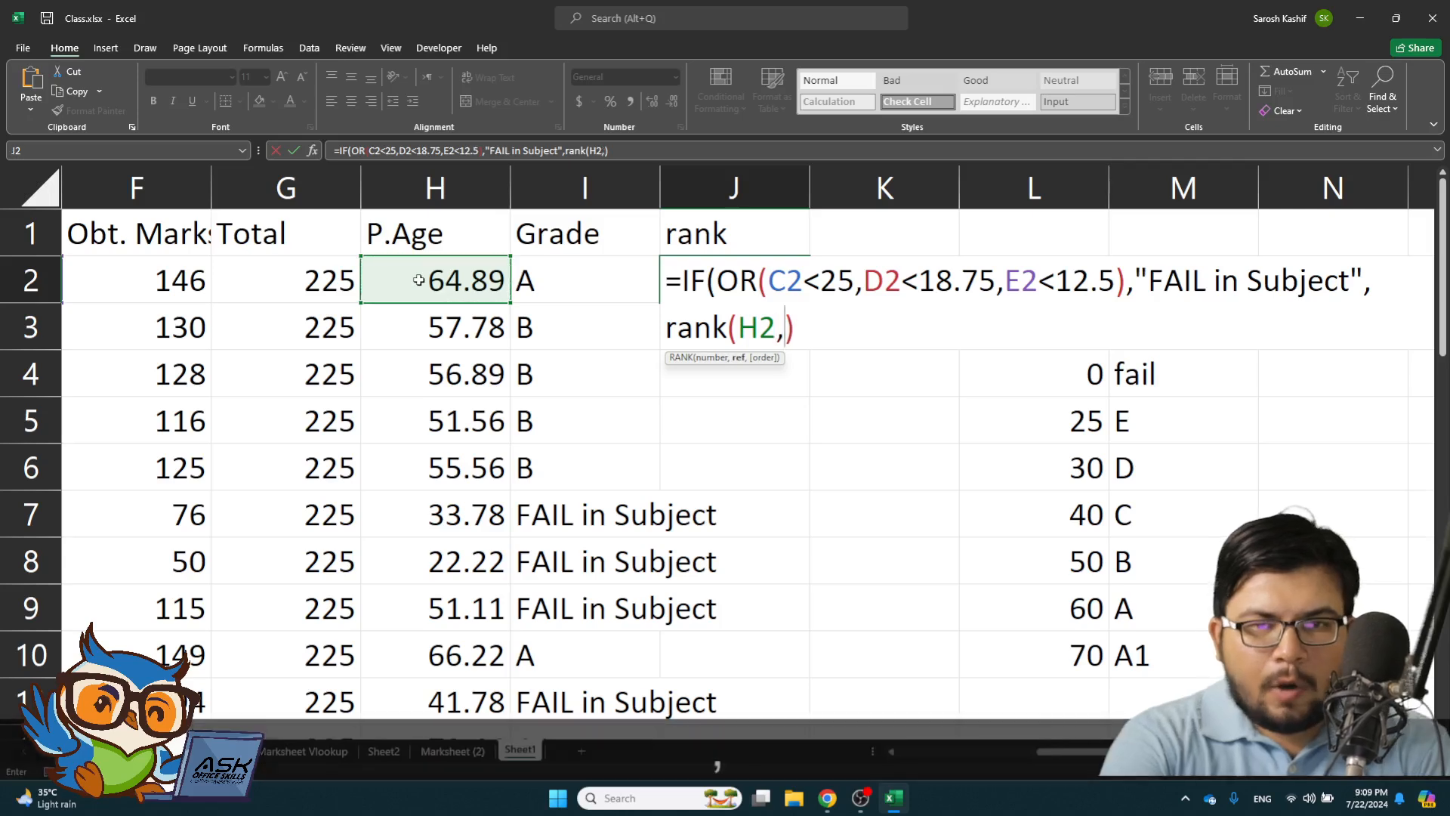
pyautogui.moveTo(418, 280); pyautogui.dragTo(447, 662)
pyautogui.scroll(1, 518, 591)
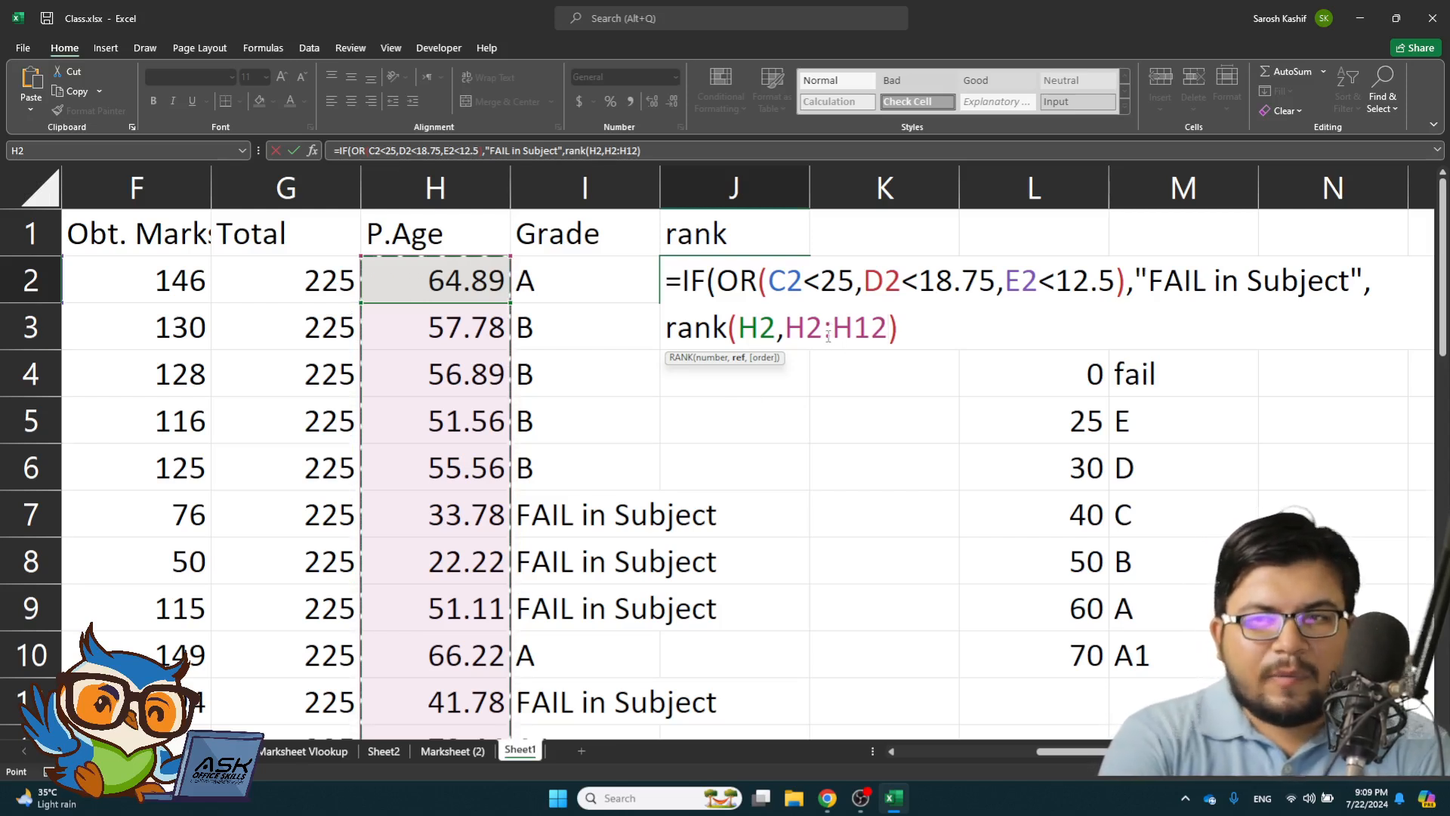
pyautogui.press('F4')
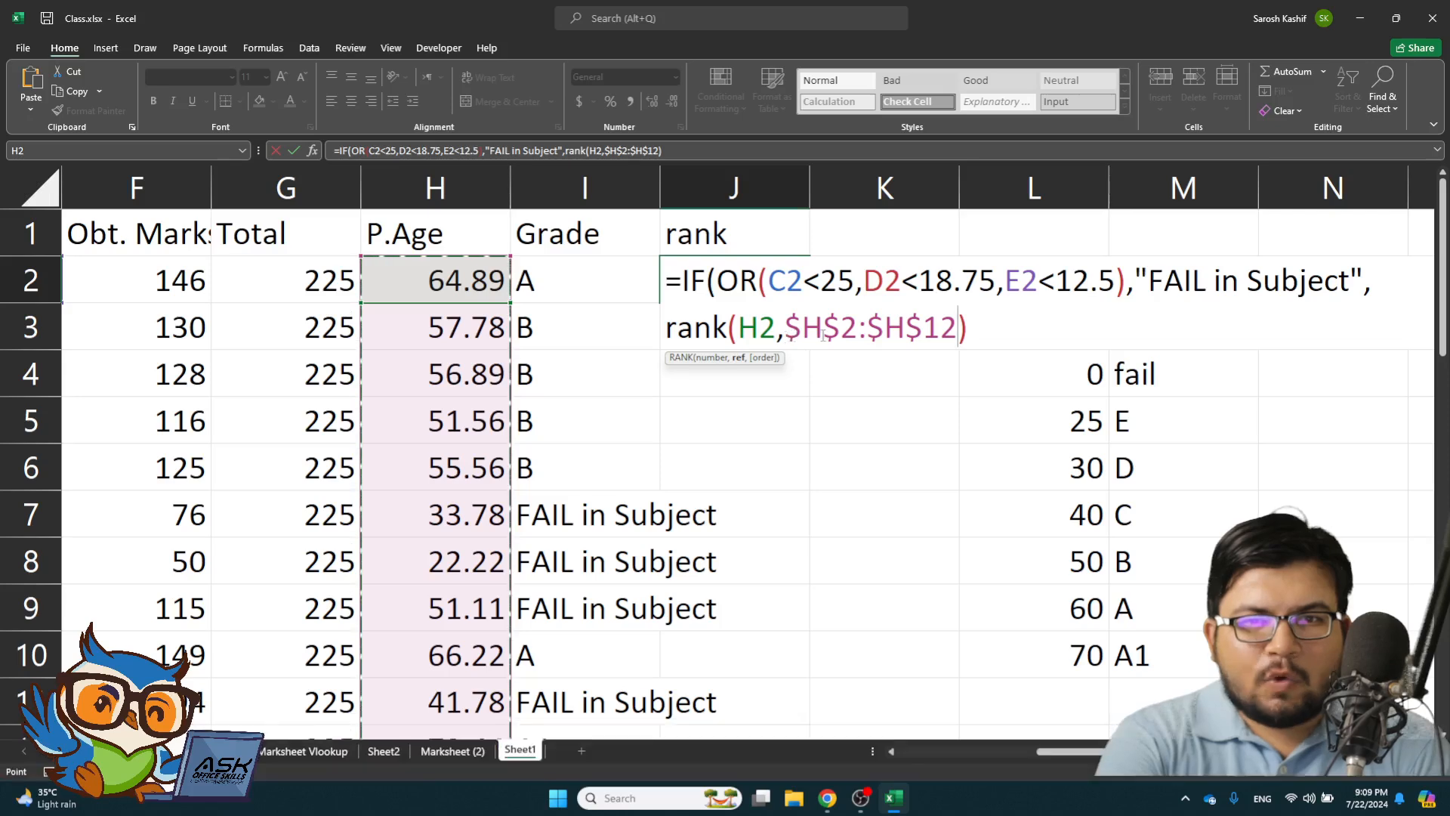
pyautogui.press('Return')
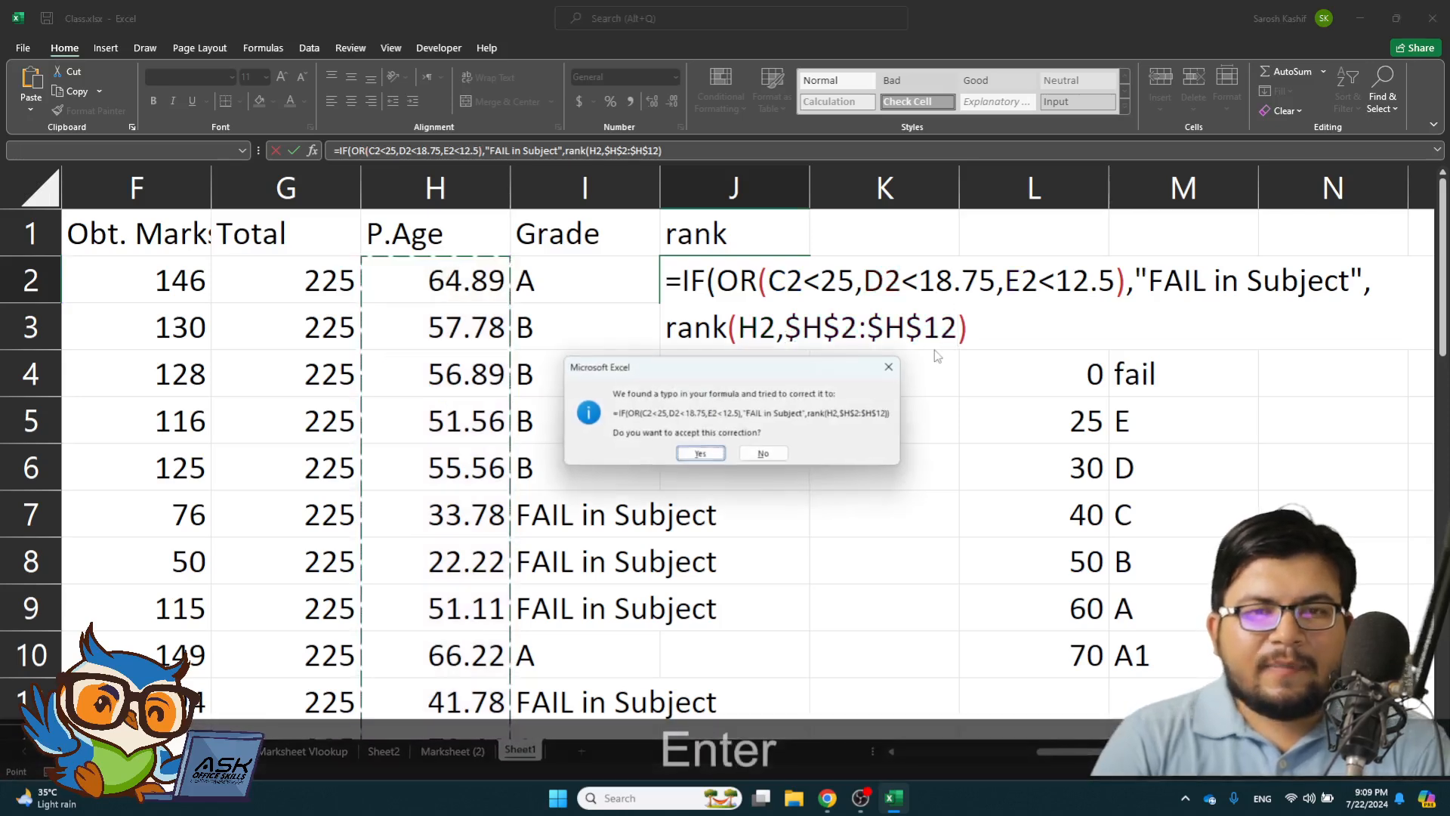
pyautogui.press('Return')
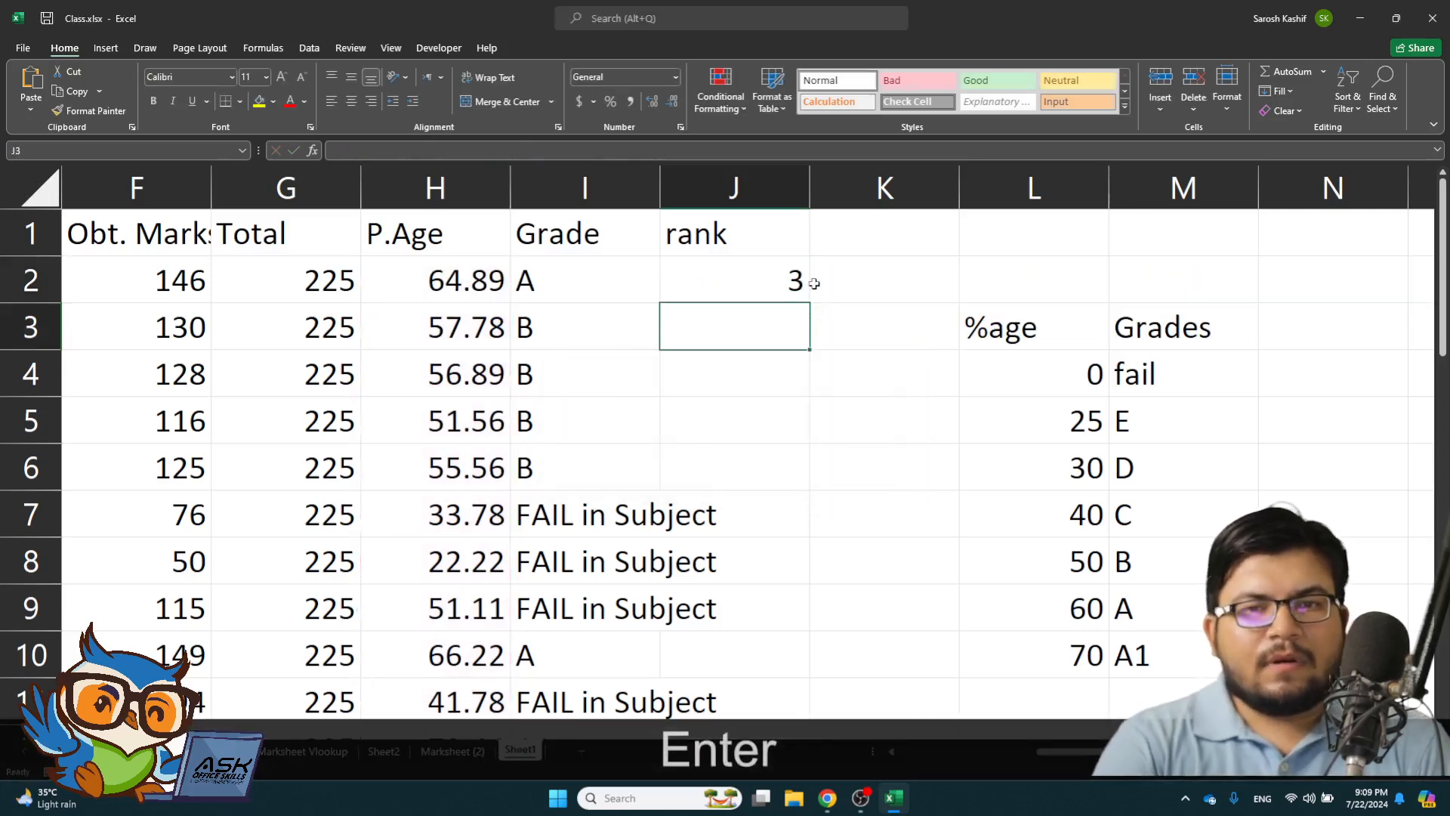
# - Fill the rank formula from J2 down to J12
pyautogui.click(793, 283)
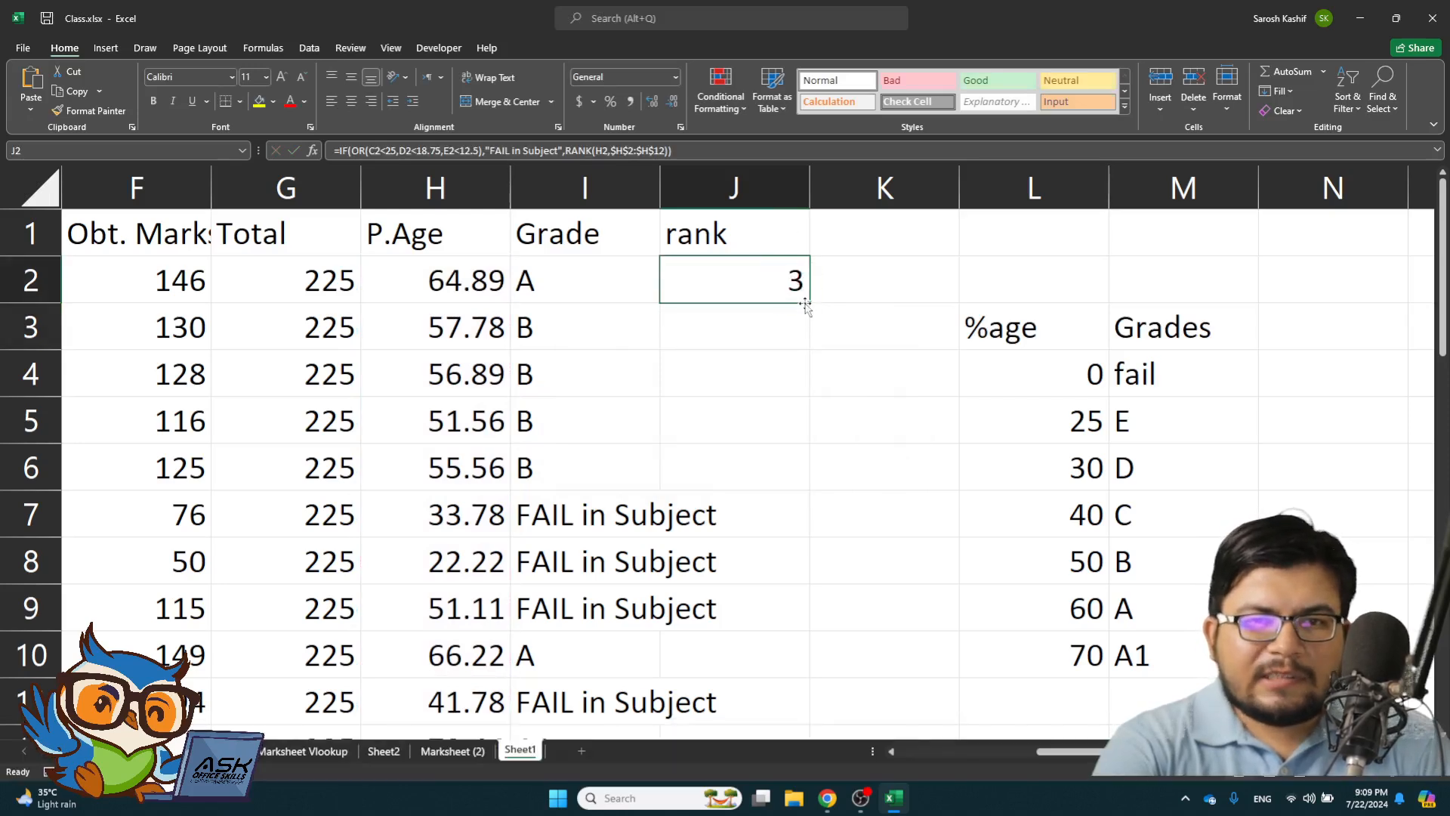
pyautogui.doubleClick(808, 303)
pyautogui.scroll(-2, 813, 487)
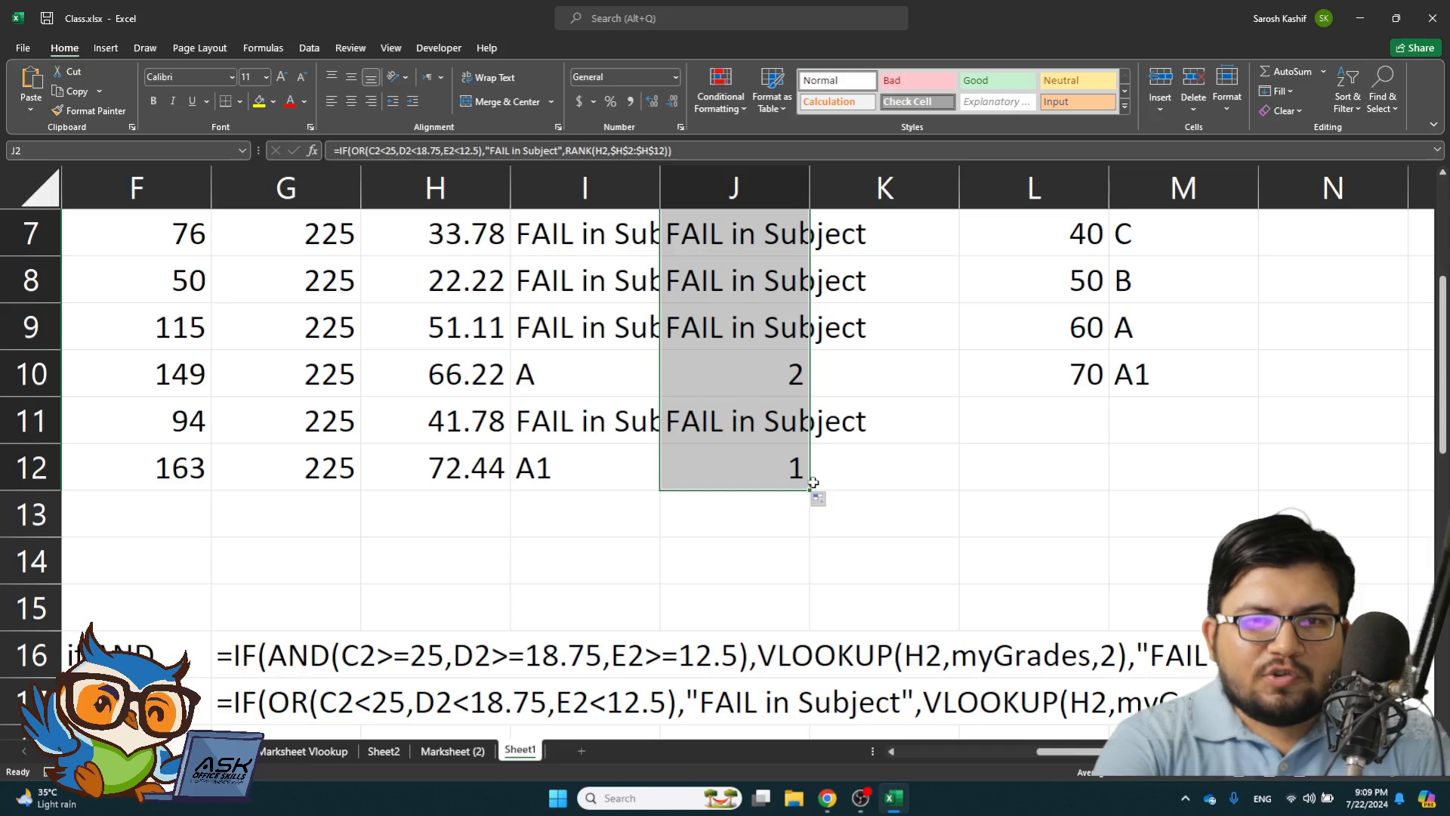
# - Check the rank results down column J, including J7, J8, J9 and J12
pyautogui.scroll(2, 793, 393)
pyautogui.click(758, 520)
pyautogui.click(755, 571)
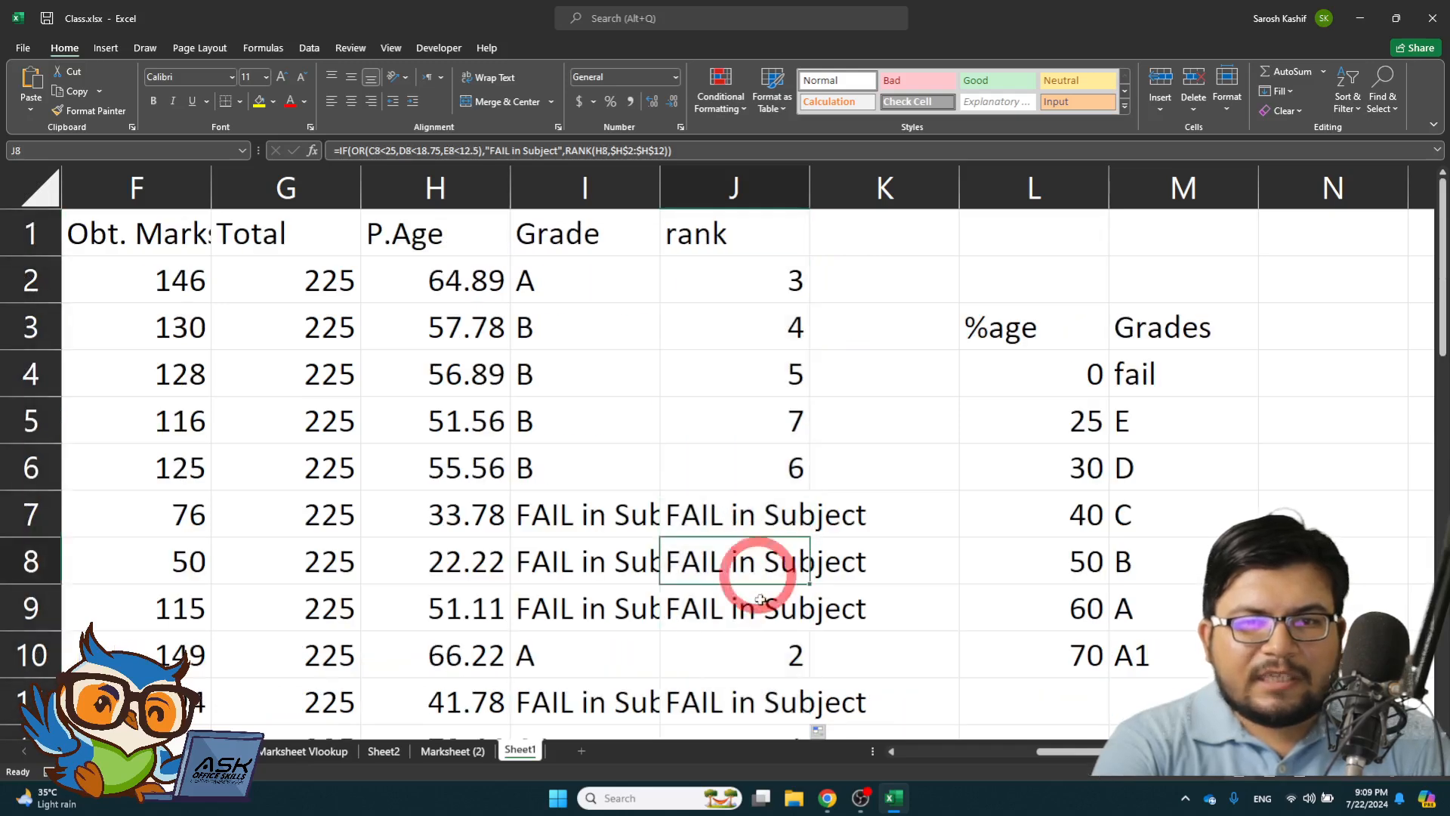
pyautogui.click(765, 606)
pyautogui.scroll(-2, 790, 551)
pyautogui.click(780, 454)
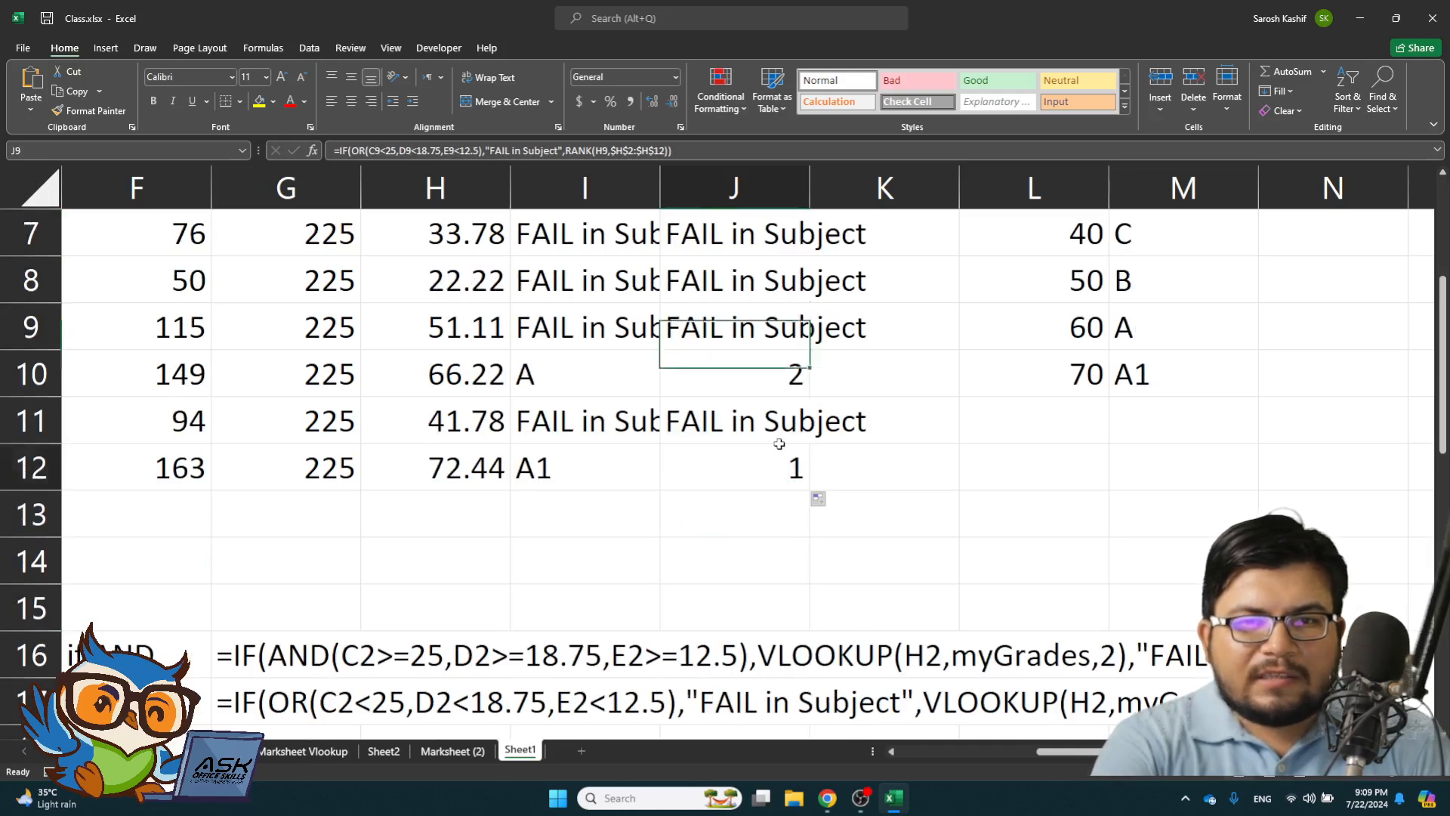
pyautogui.scroll(2, 744, 484)
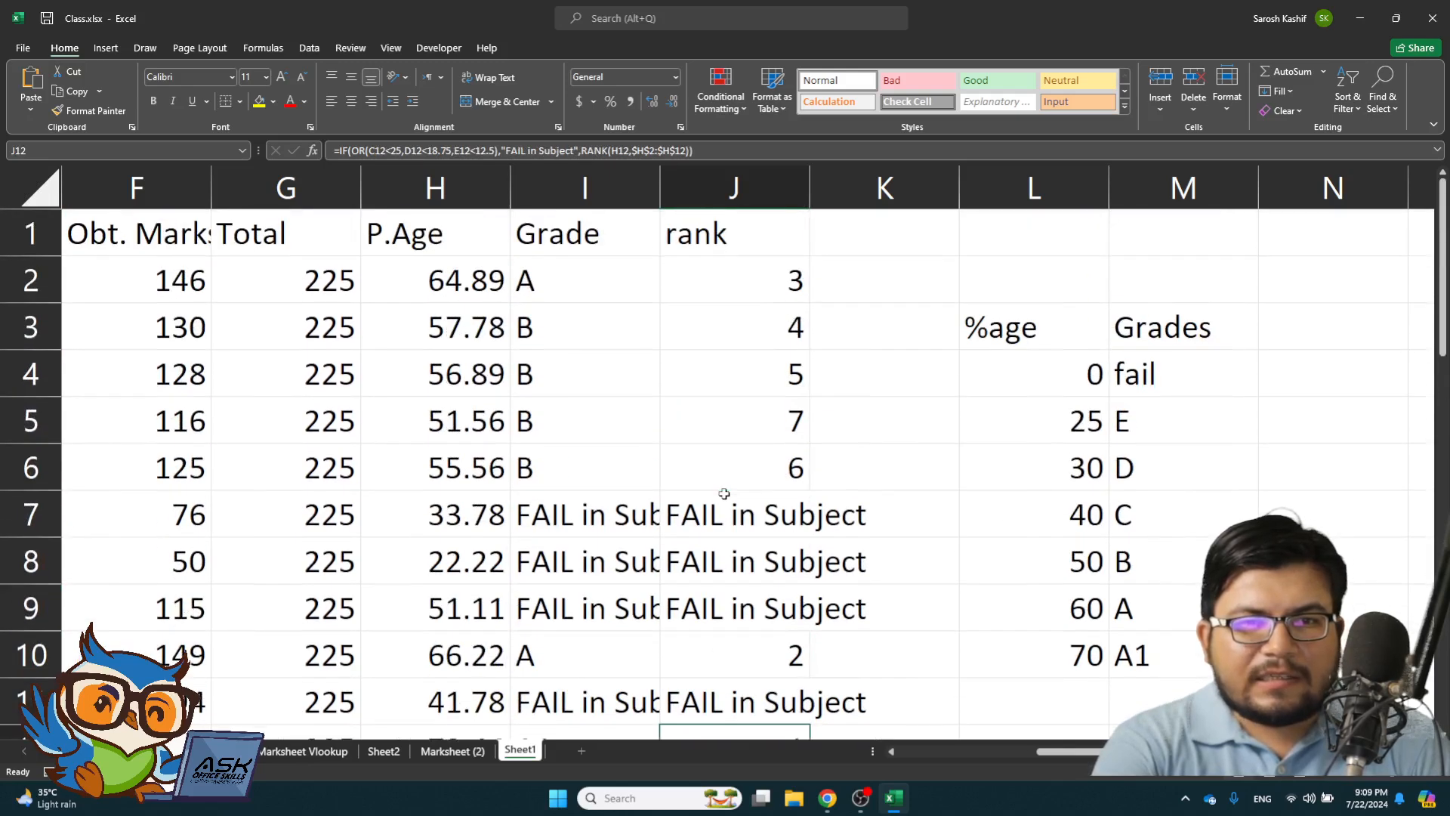
pyautogui.scroll(-1, 723, 493)
pyautogui.scroll(1, 723, 493)
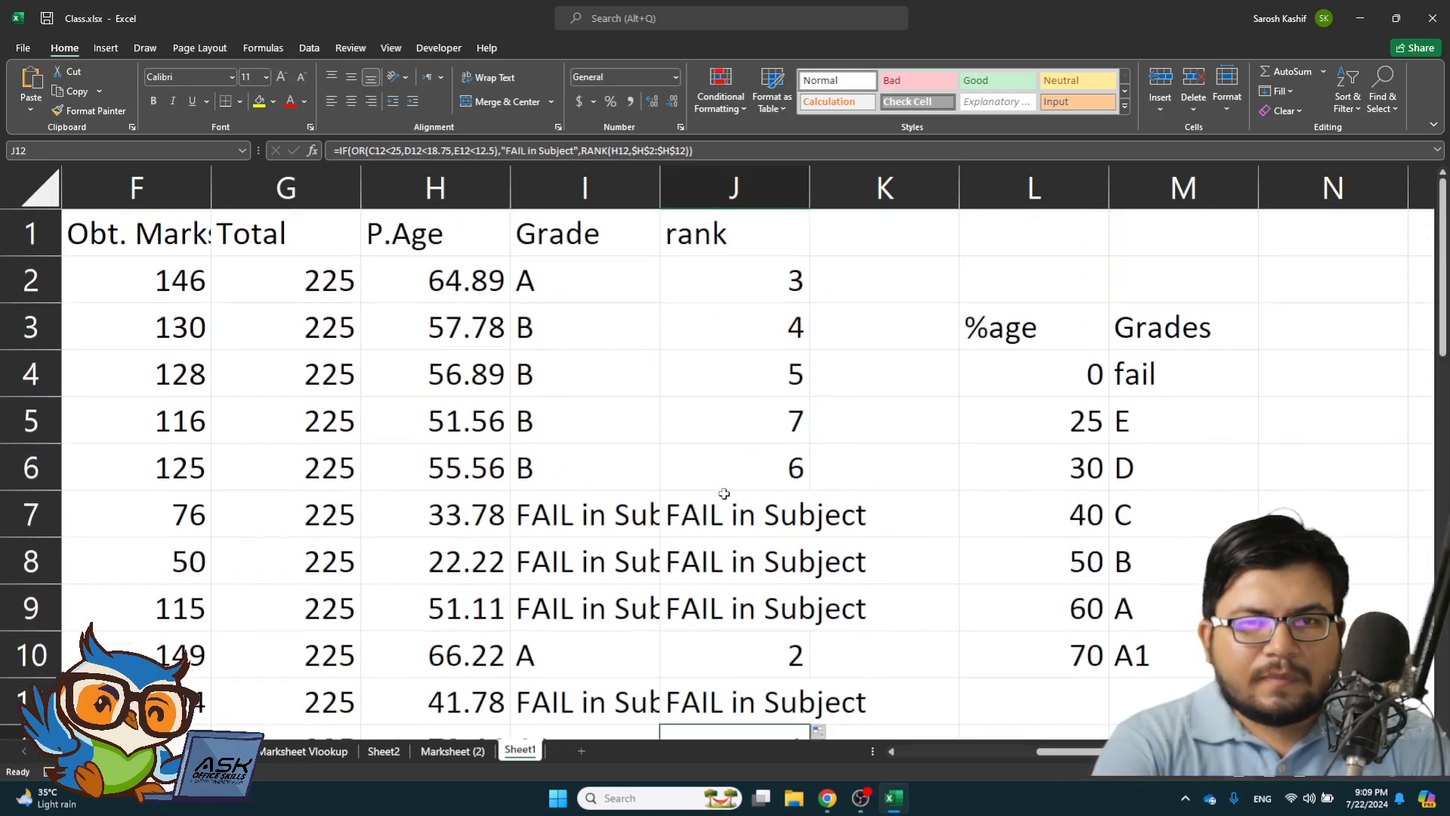
# - Copy the full IF/OR VLOOKUP formula text from I2 and leave the cell's formula as it is
pyautogui.click(526, 287)
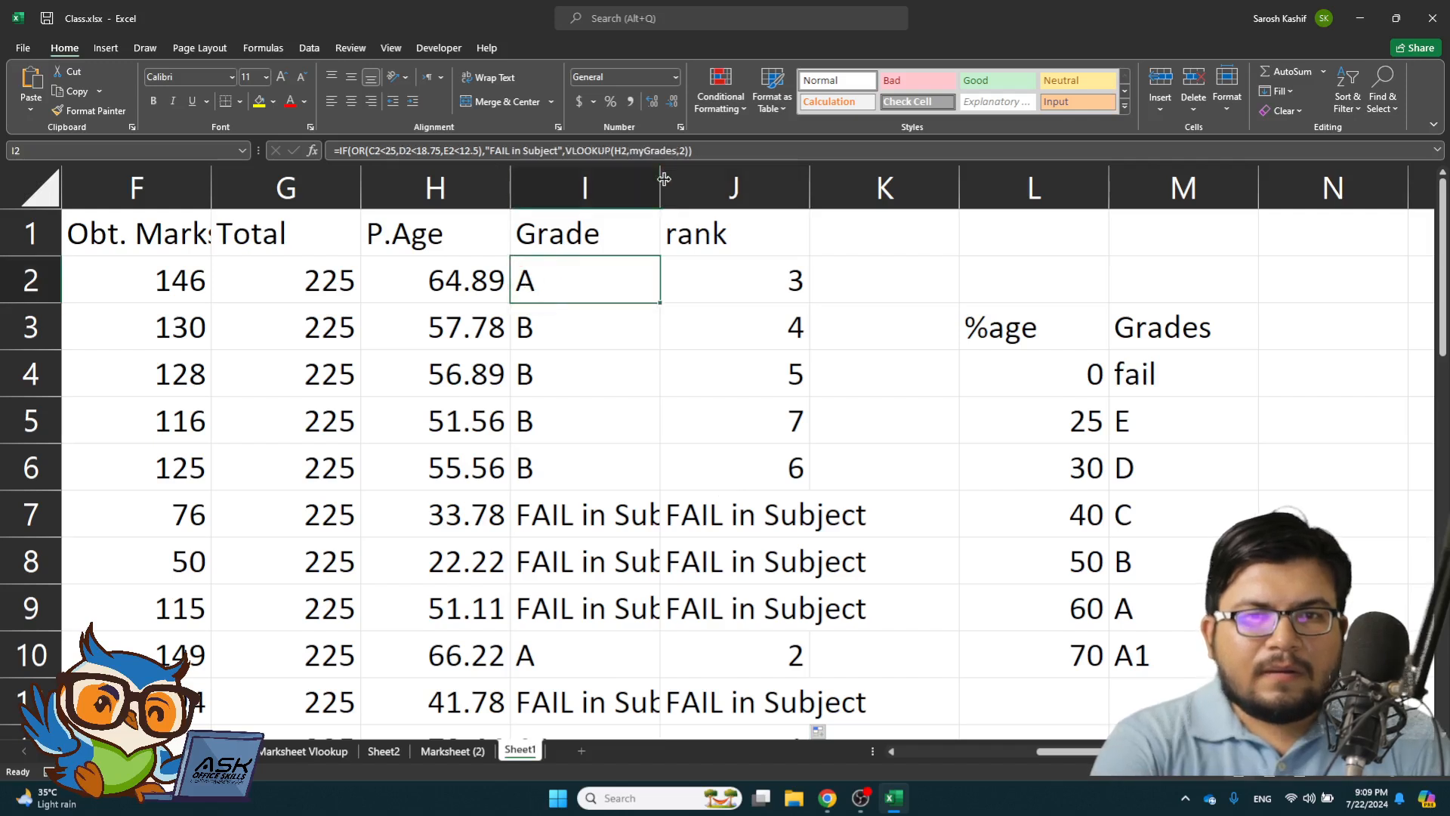
pyautogui.click(705, 153)
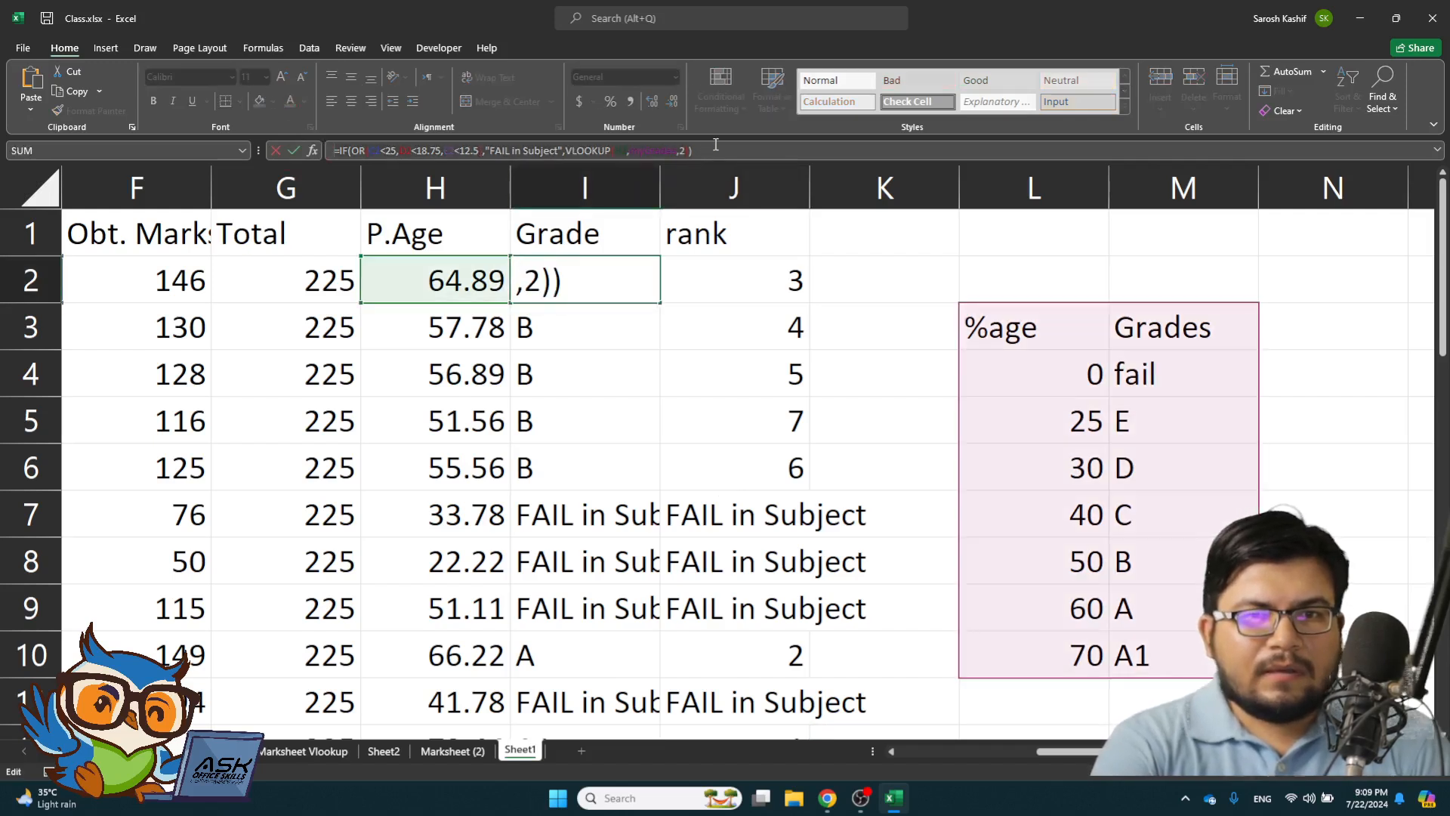
pyautogui.moveTo(716, 151); pyautogui.dragTo(321, 143)
pyautogui.hotkey('ctrl', 'c')
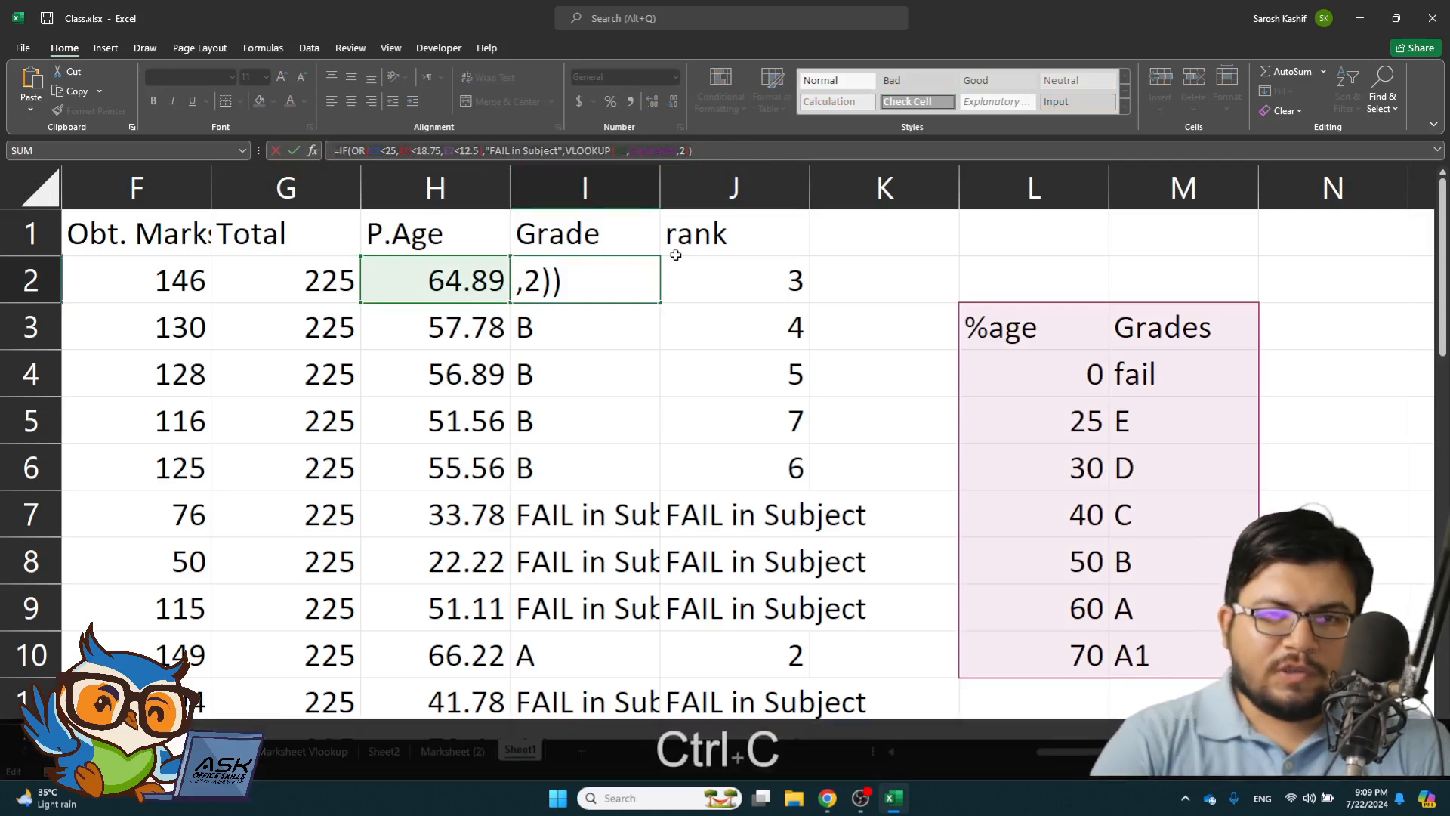
pyautogui.press('Return')
# - Copy the full text of the IF/OR RANK formula in J2
pyautogui.click(770, 292)
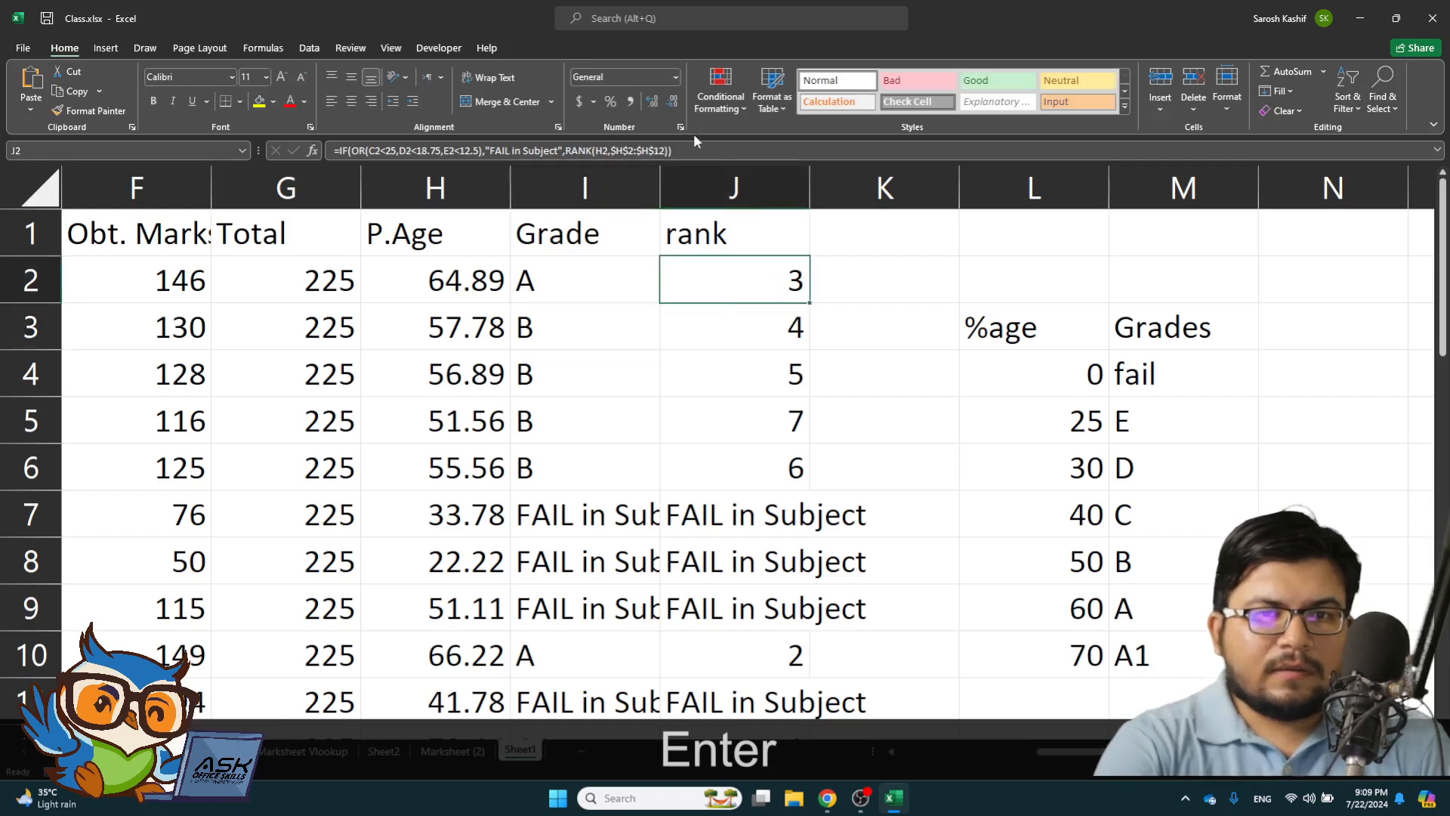
pyautogui.press('F2')
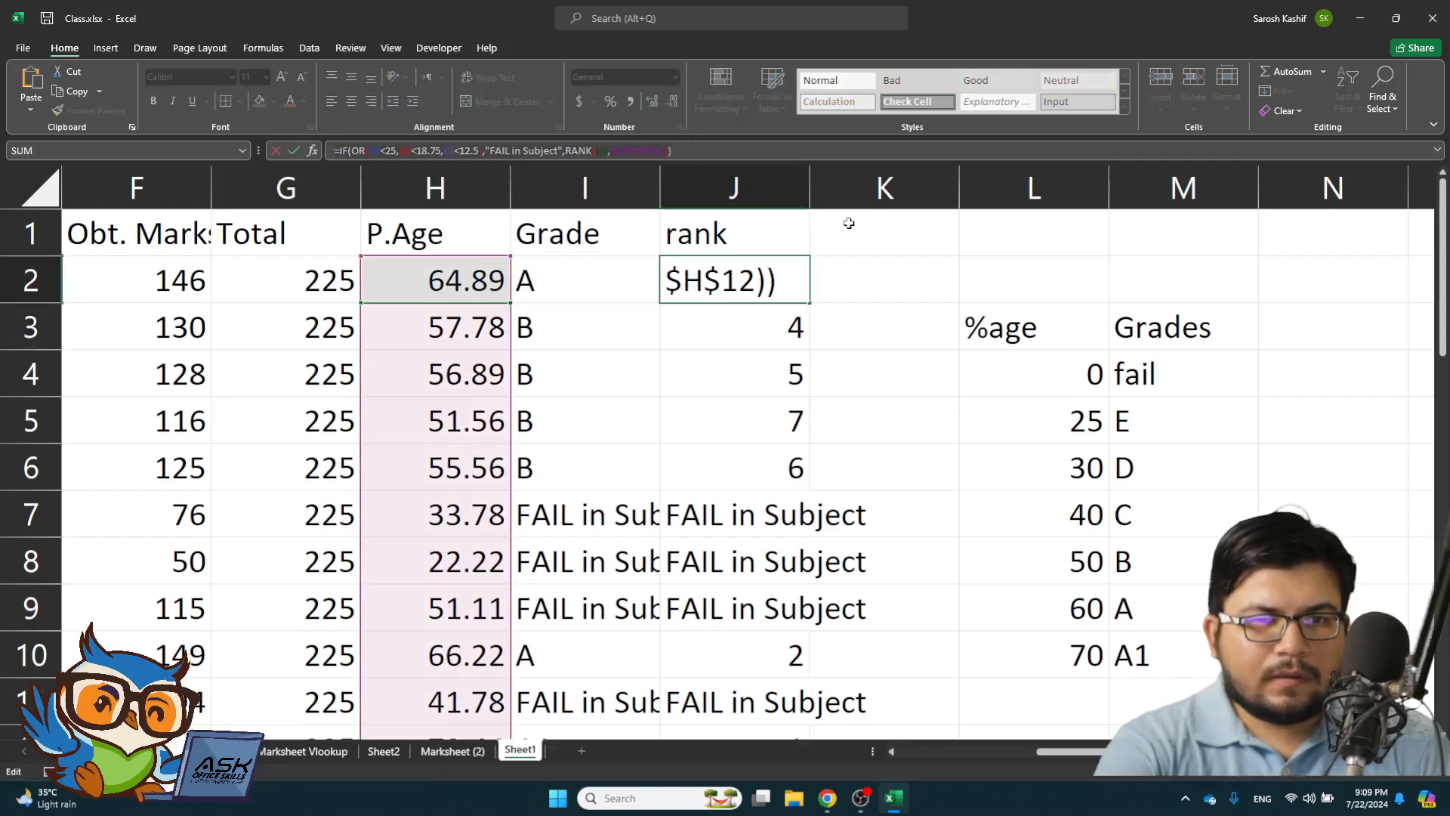
pyautogui.hotkey('ctrl', 'c')
pyautogui.press('Return')
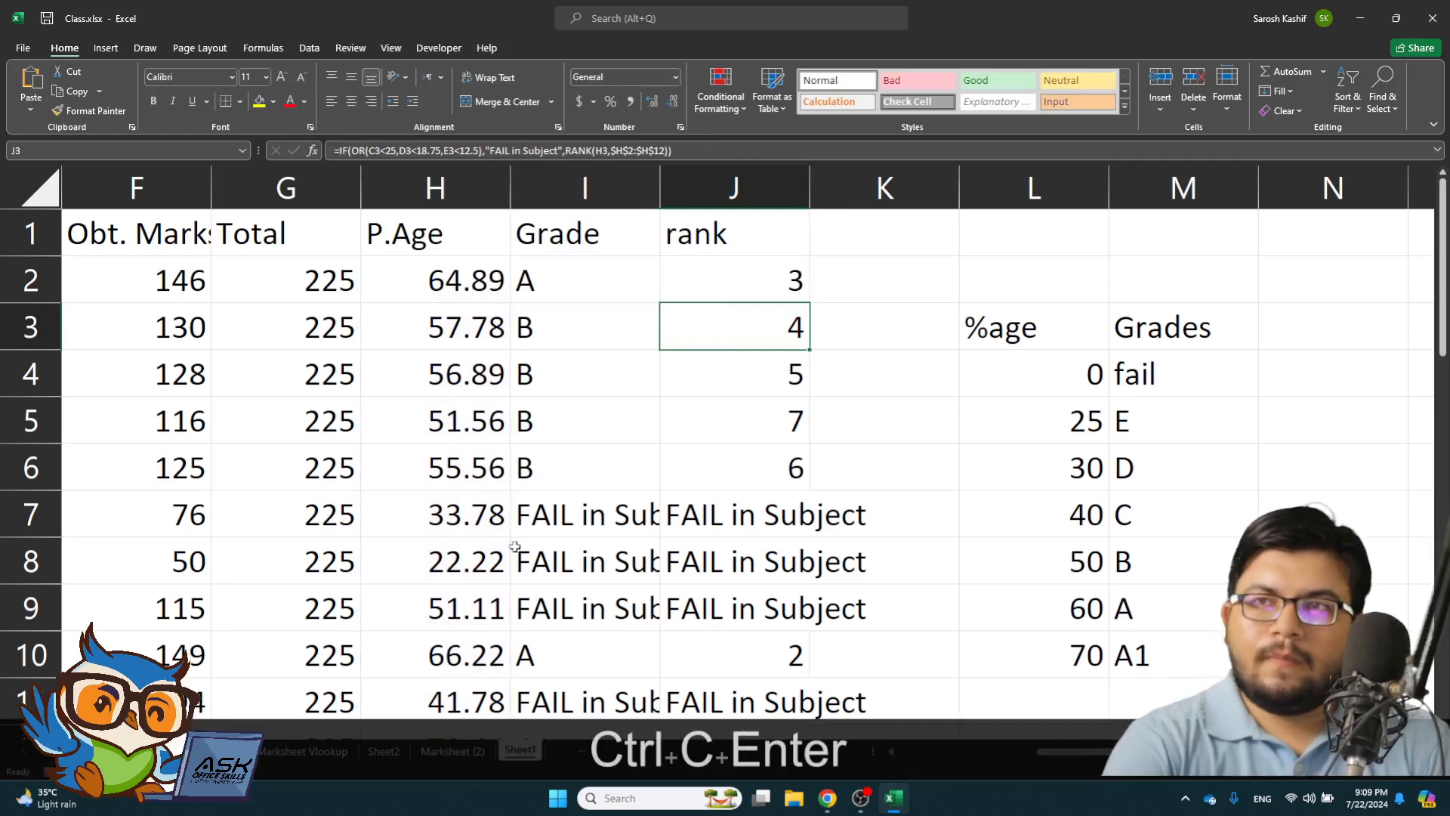
# - Add a Less Than 25 conditional format with Light Red Fill with Dark Red Text to the Word marks in C2:C12
pyautogui.scroll(-4, 637, 460)
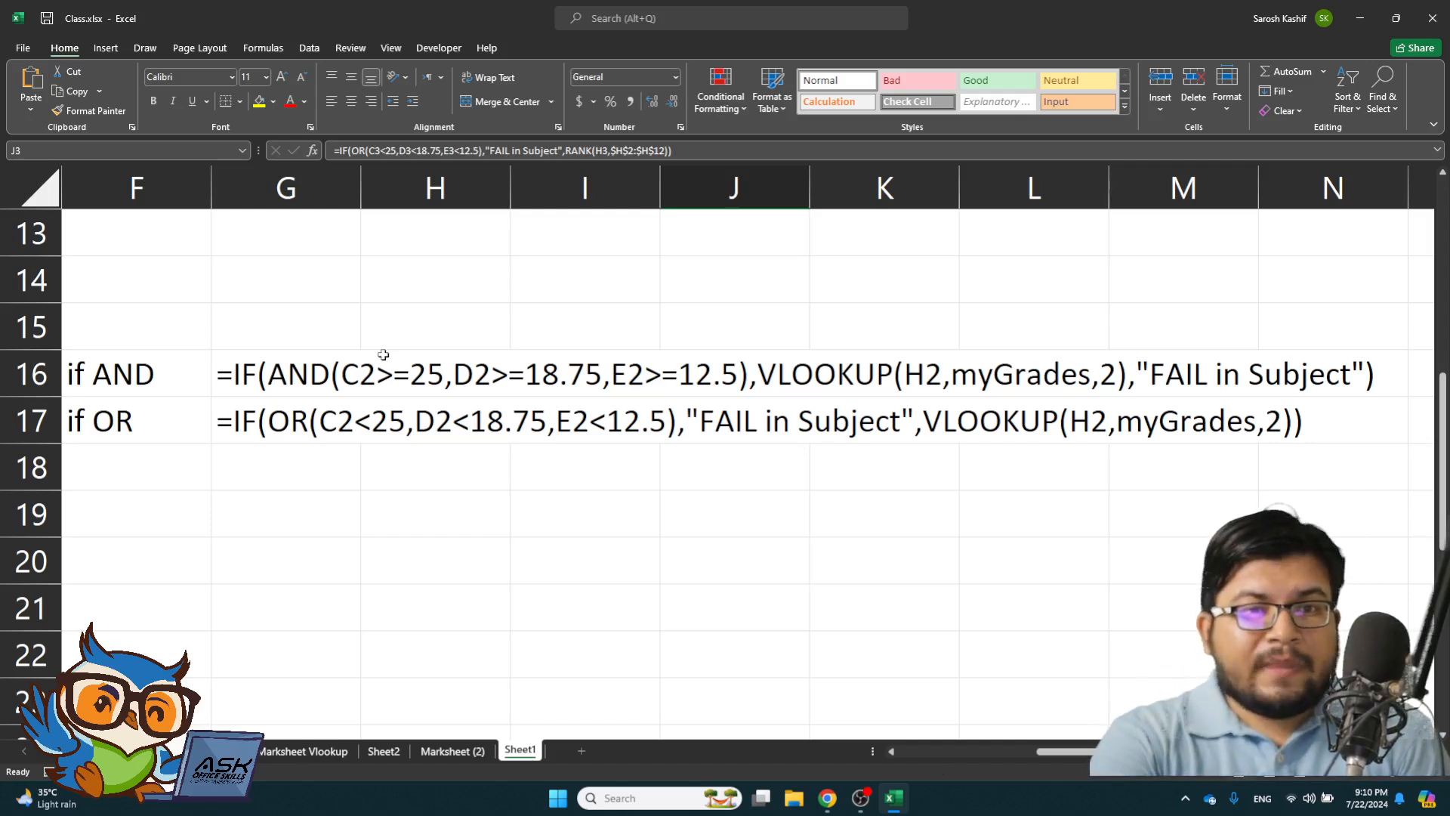
pyautogui.scroll(4, 385, 356)
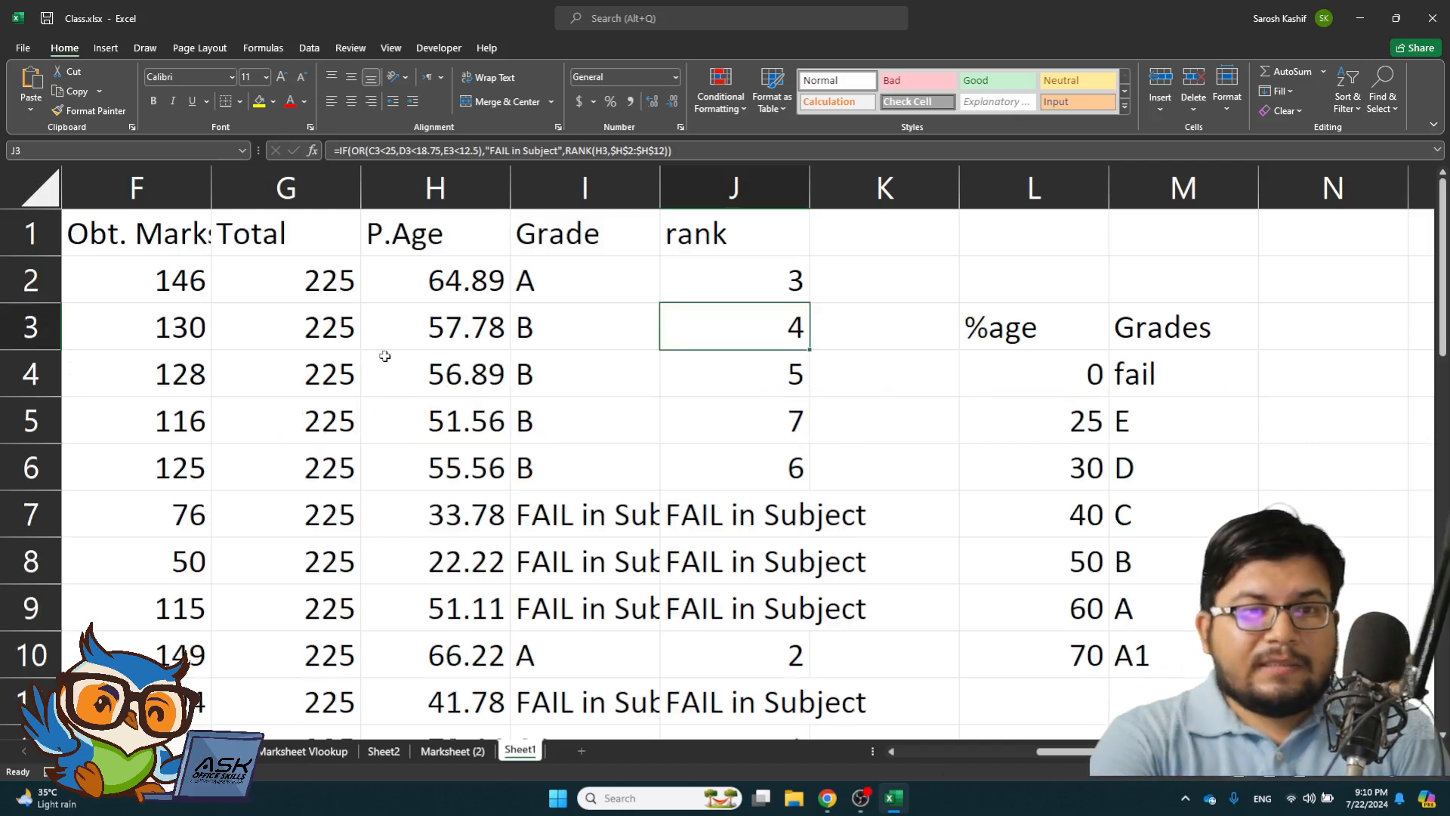
pyautogui.click(891, 750)
pyautogui.click(891, 750)
pyautogui.click(450, 270)
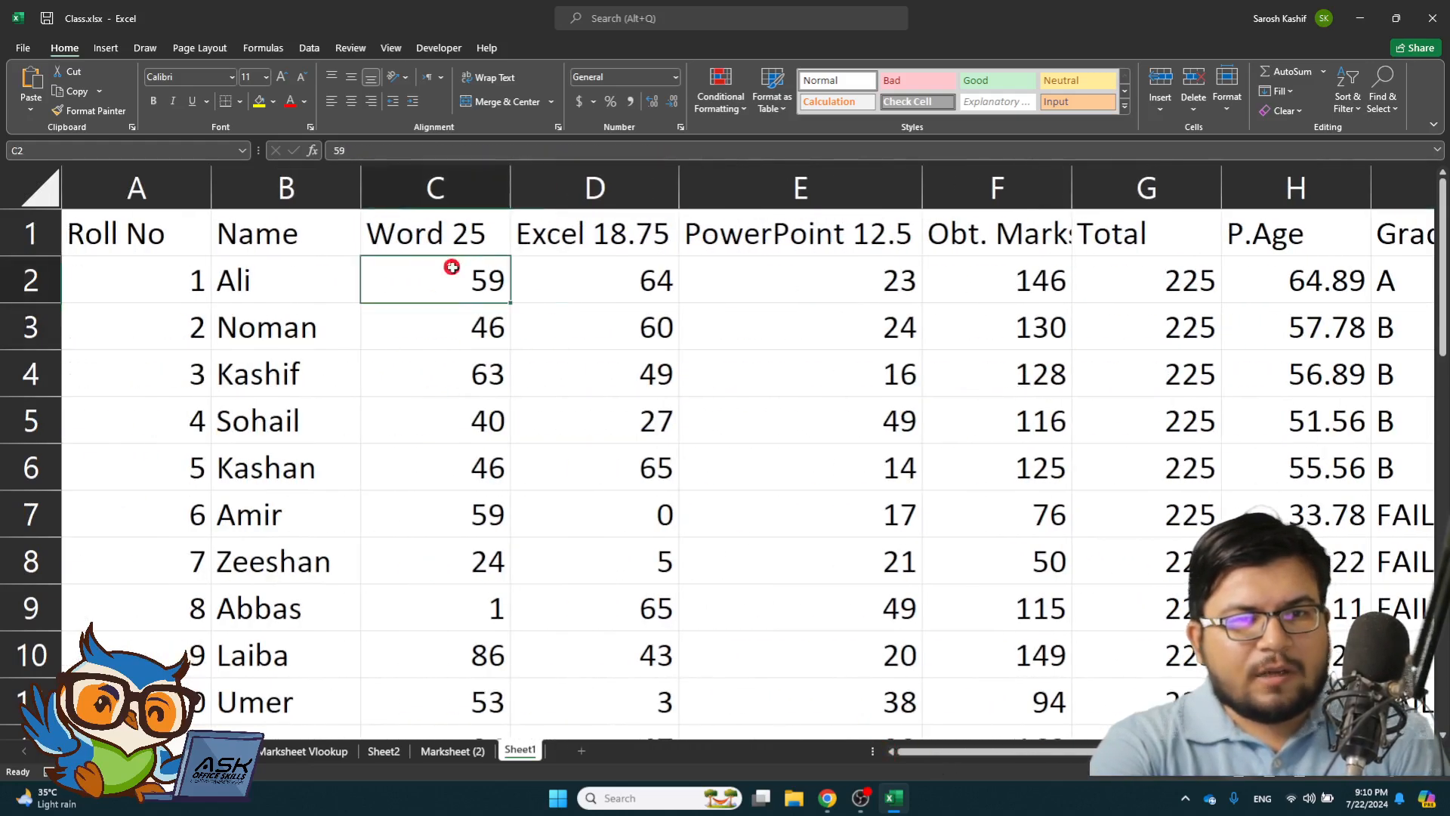
pyautogui.hotkey('ctrl', 'shift', 'Down')
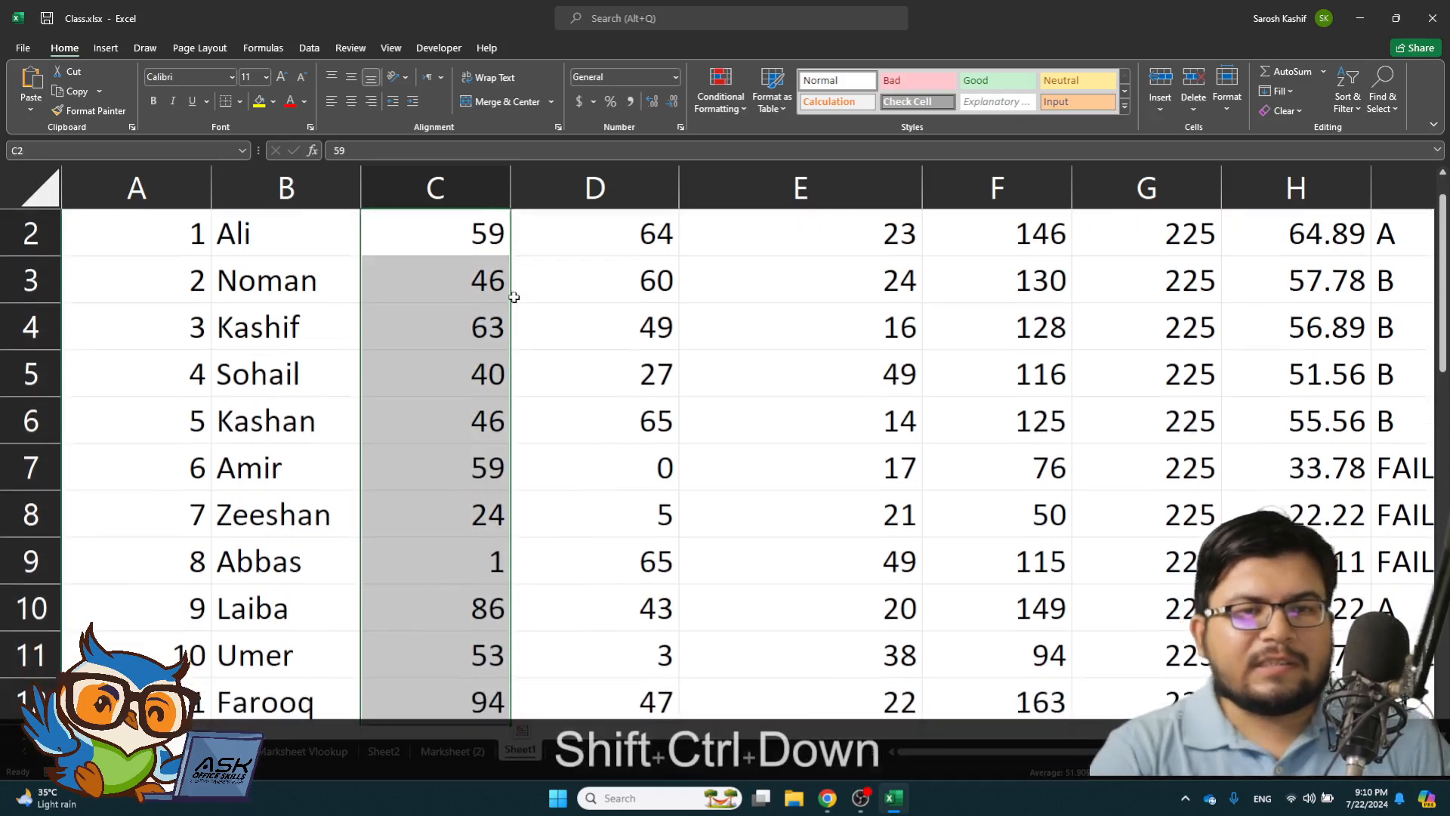
pyautogui.click(720, 98)
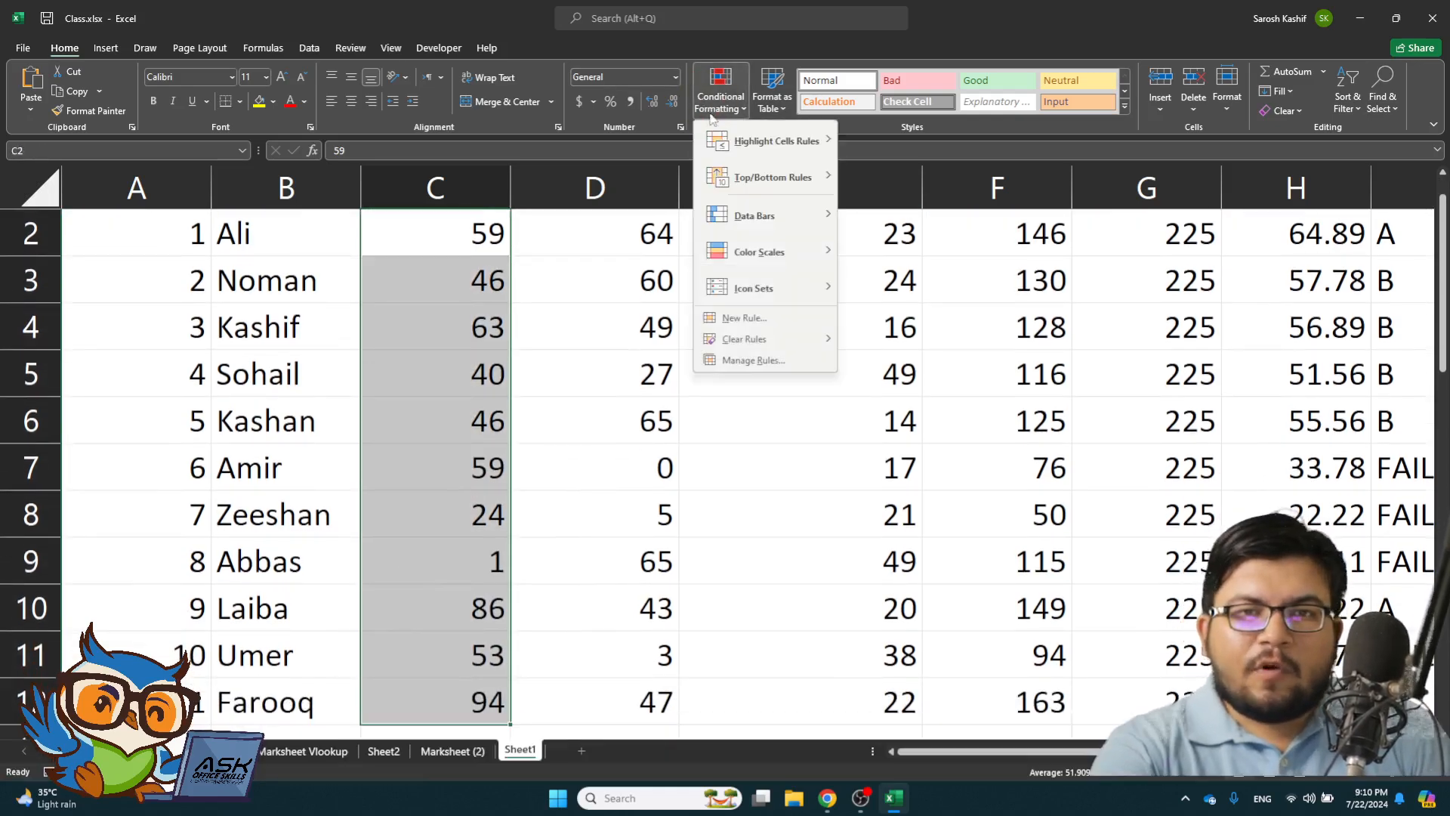
pyautogui.moveTo(727, 137)
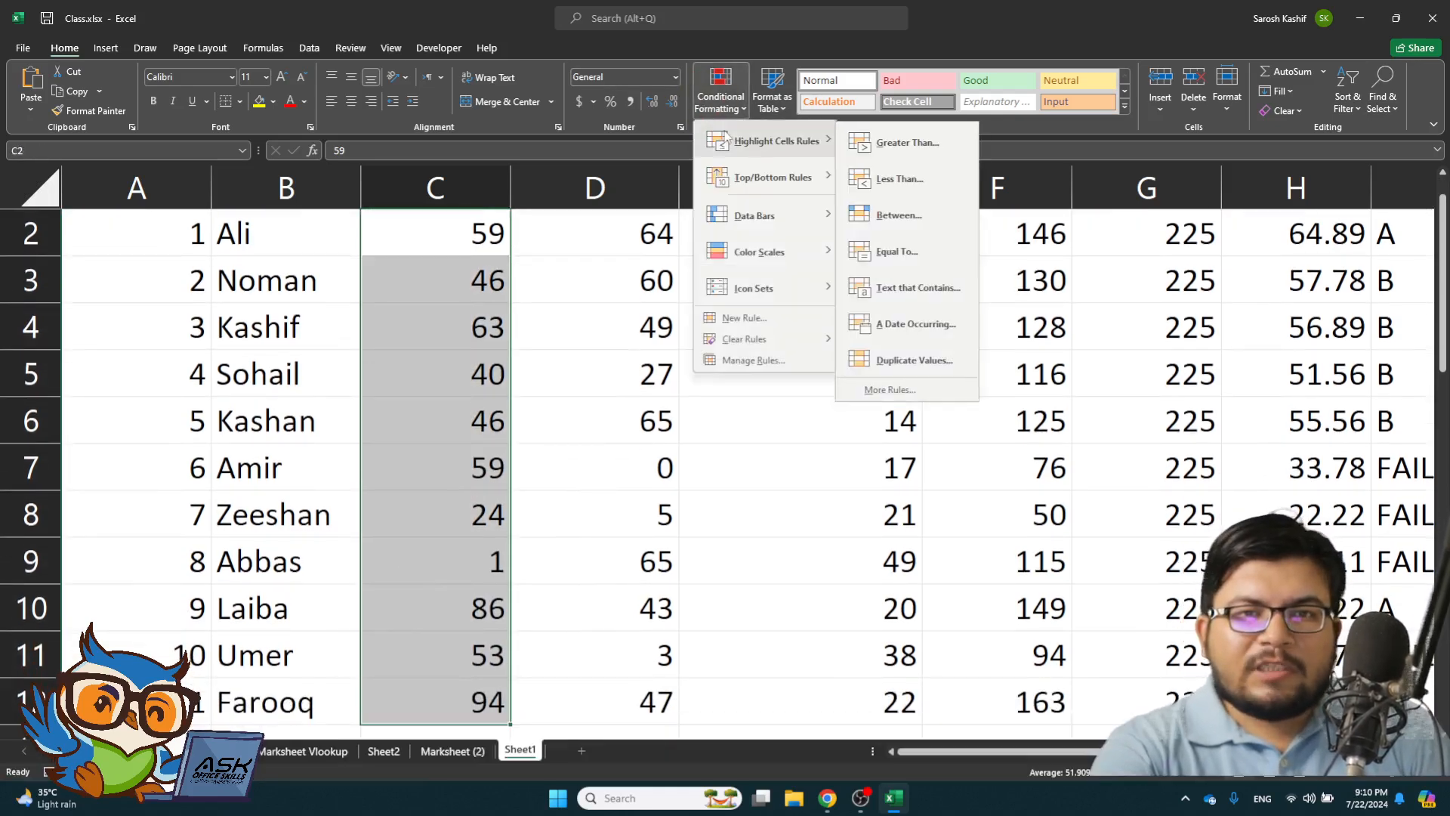
pyautogui.click(893, 180)
pyautogui.write('25')
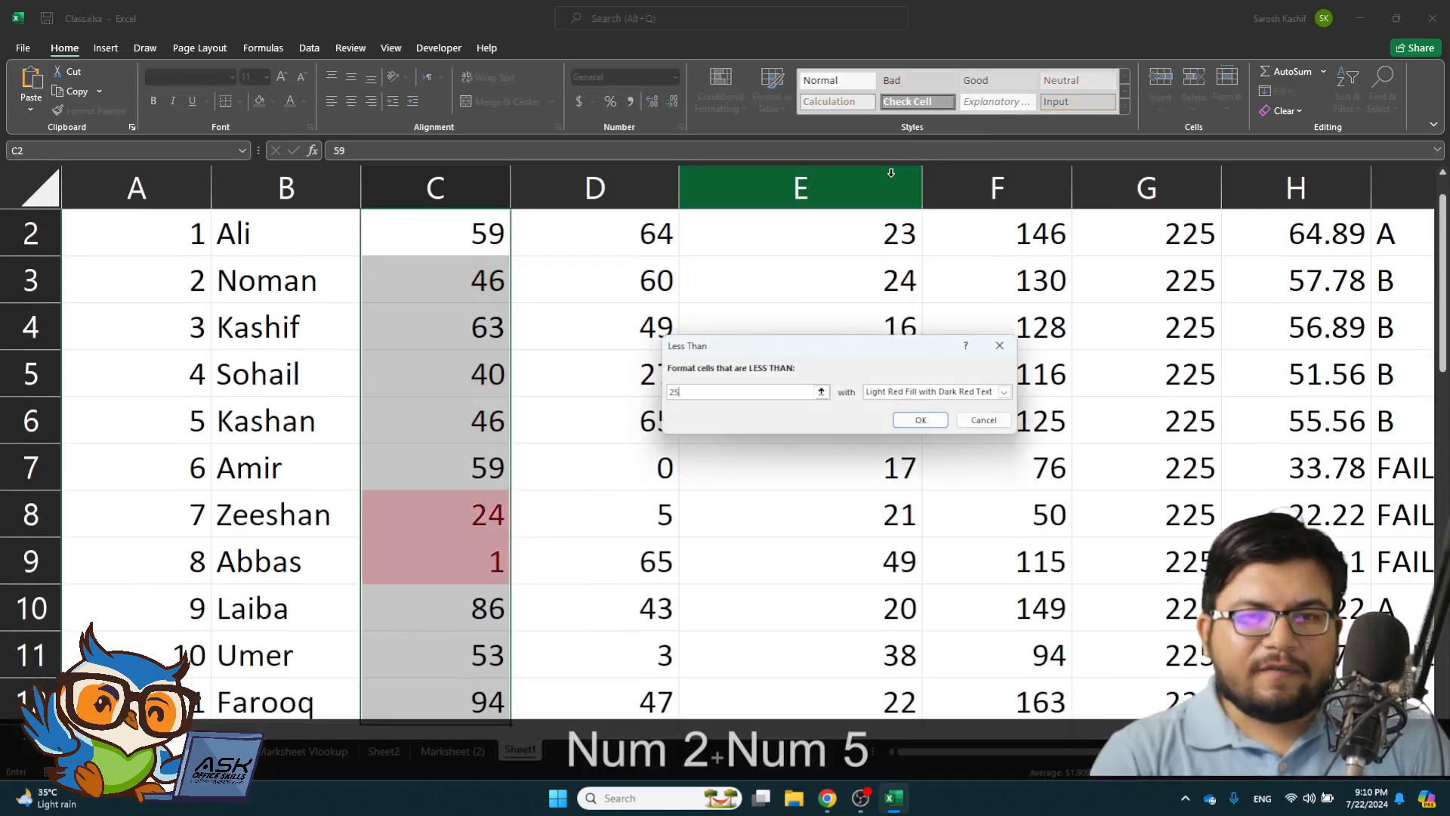
pyautogui.press('Return')
# - Add a Less Than 18.75 conditional format with Light Red Fill with Dark Red Text to the Excel marks in D2:D12
pyautogui.scroll(-2, 521, 450)
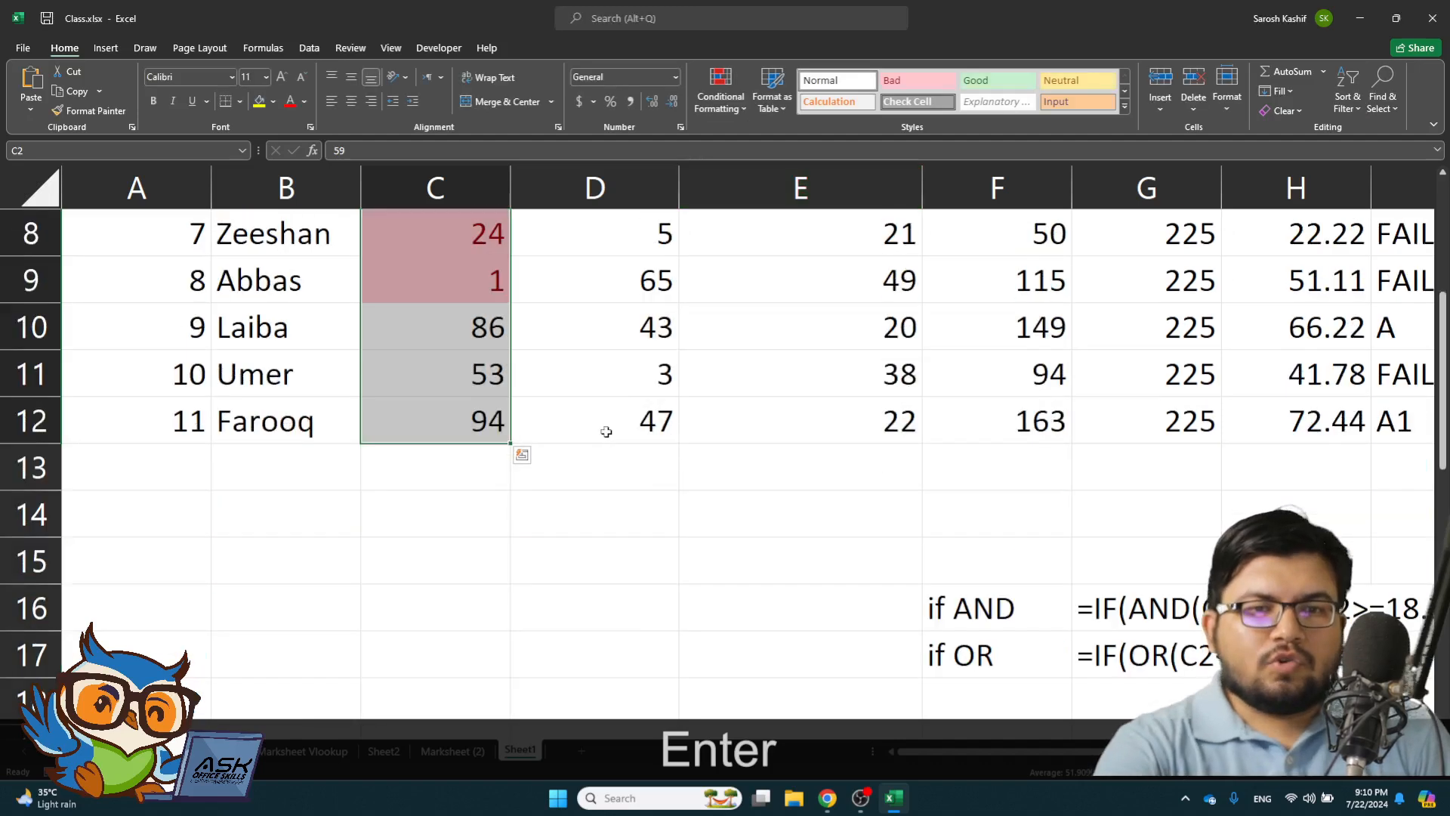
pyautogui.scroll(3, 567, 385)
pyautogui.moveTo(593, 275); pyautogui.dragTo(629, 647)
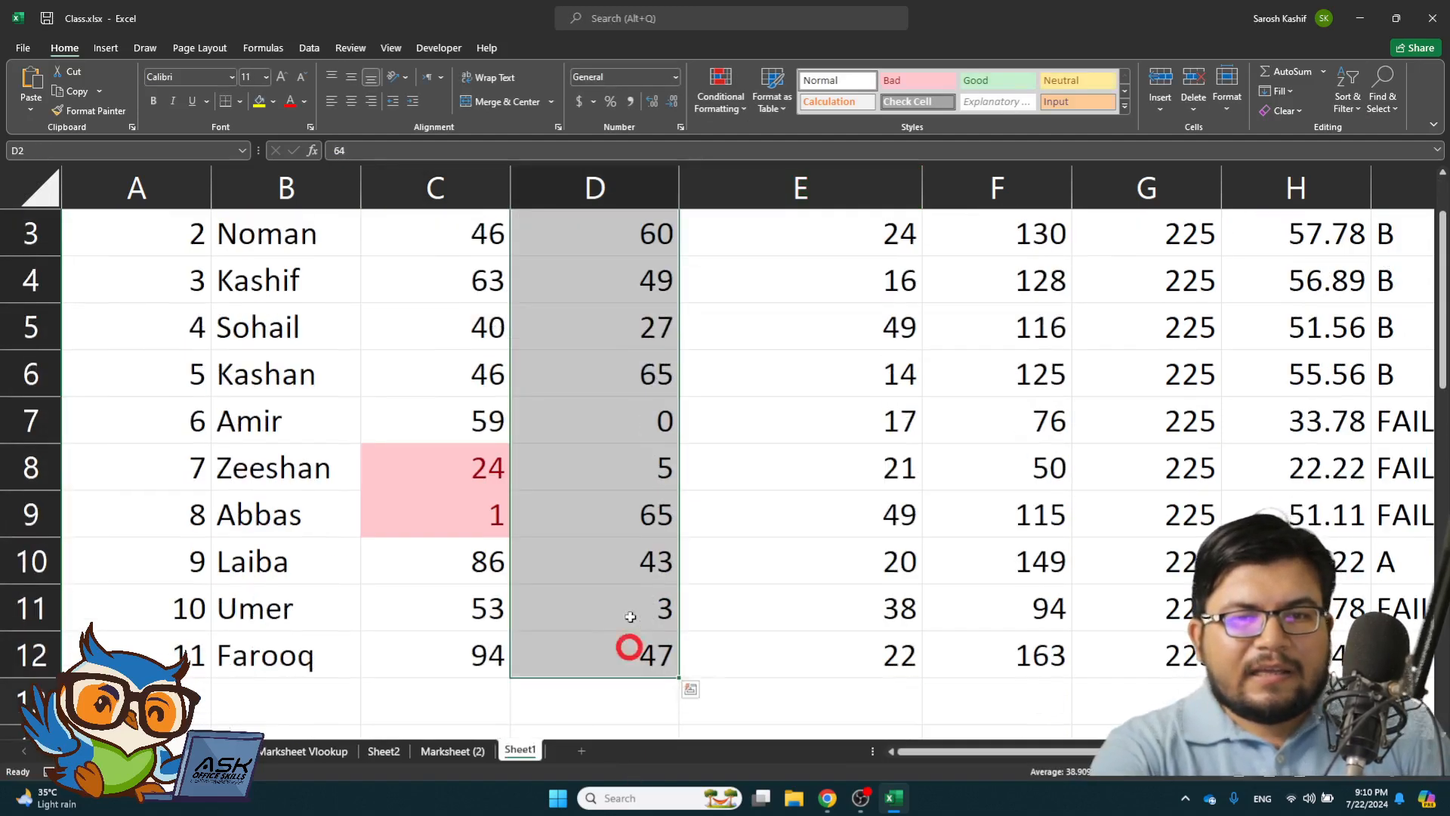
pyautogui.click(726, 109)
pyautogui.moveTo(778, 148)
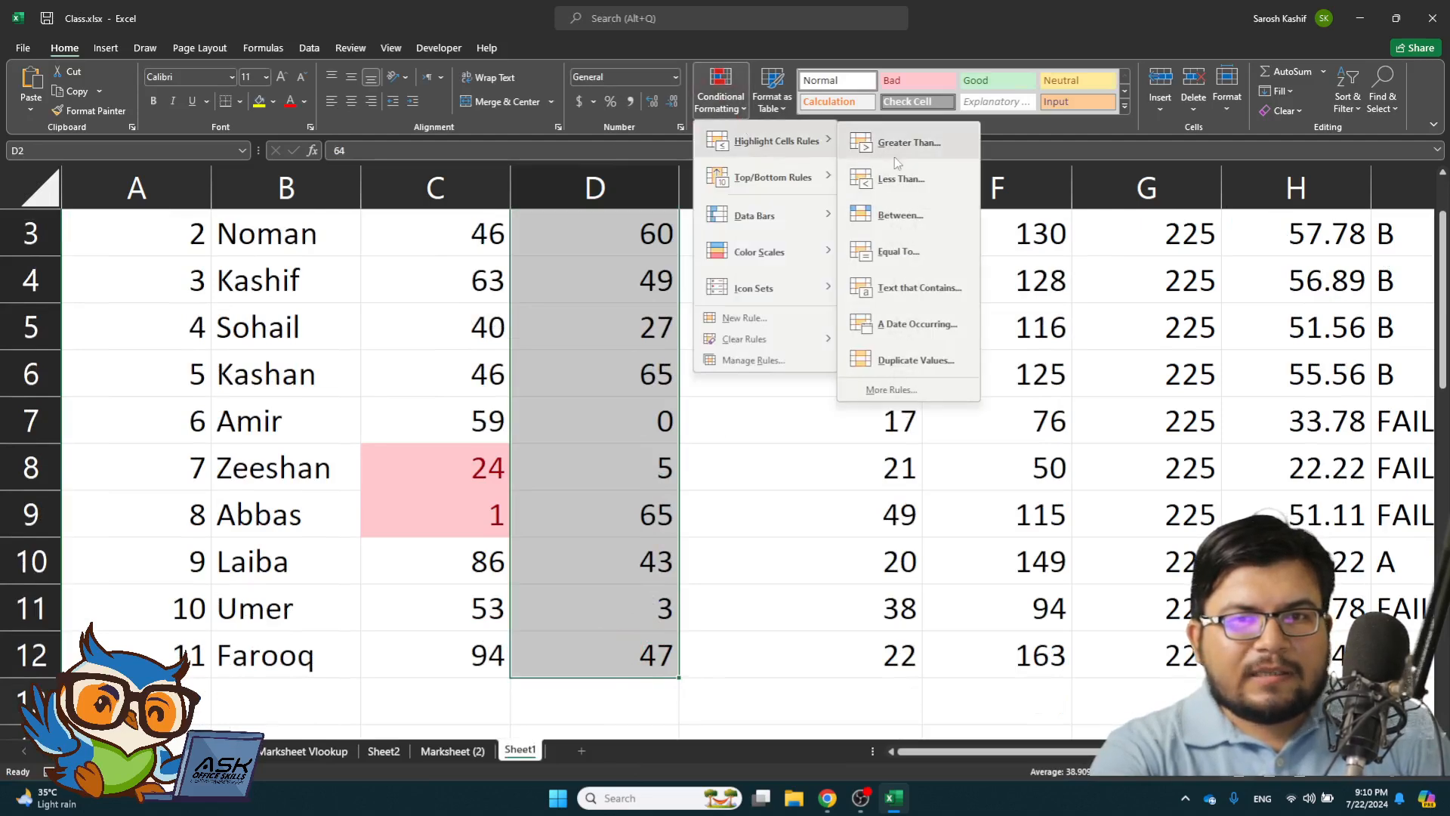
pyautogui.click(925, 187)
pyautogui.write('18.75')
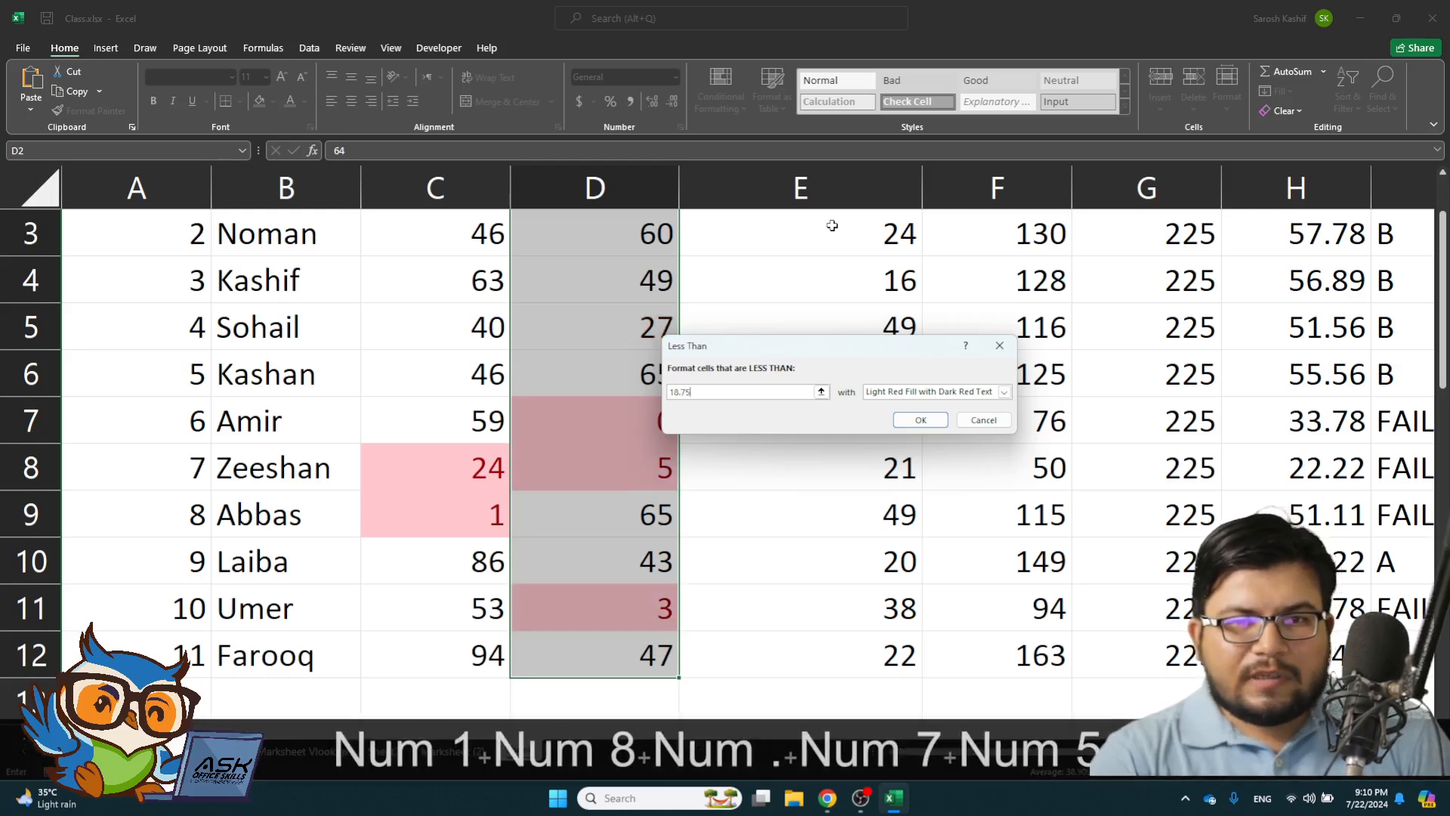
pyautogui.press('Return')
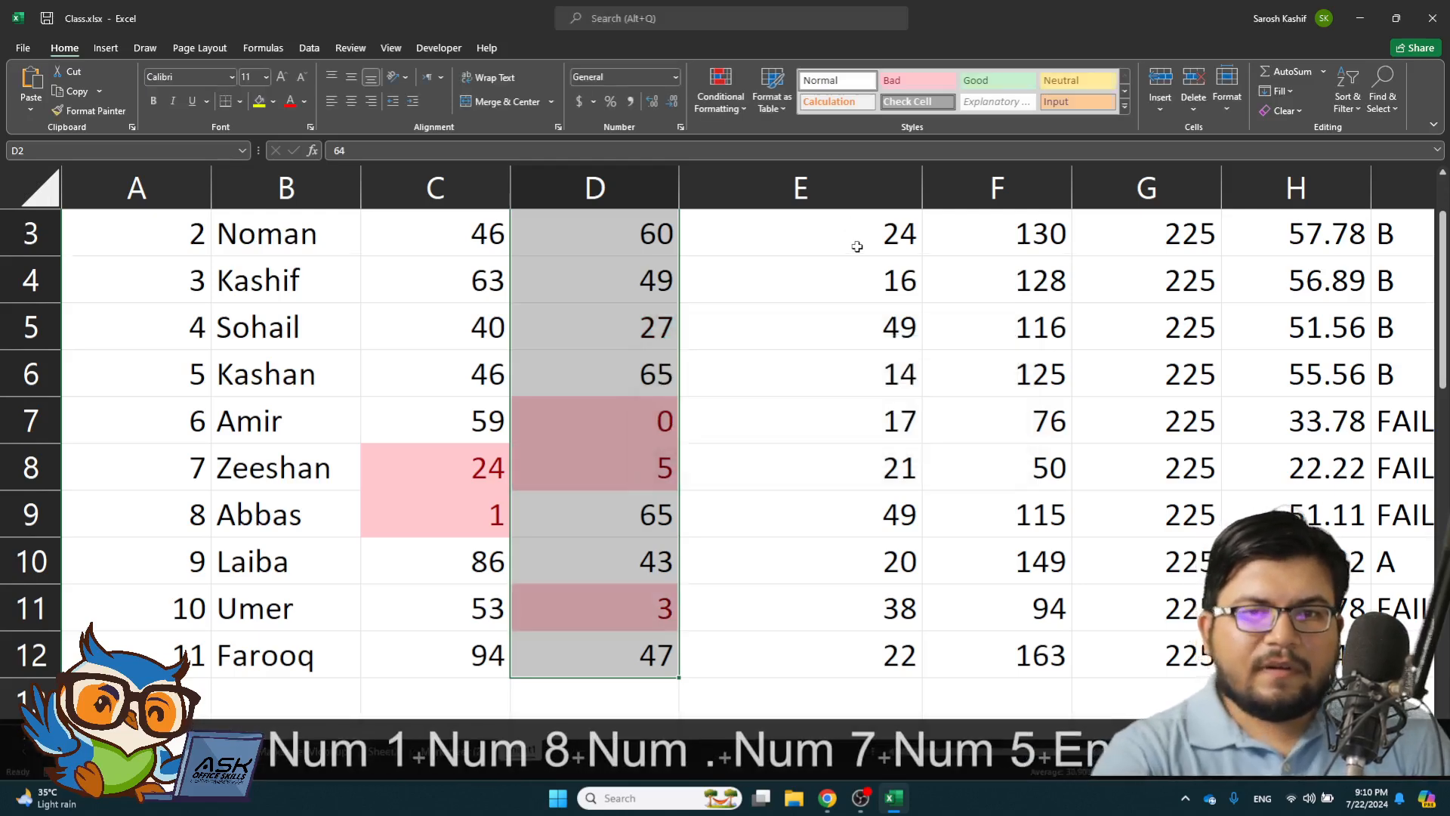
# - Add a Less Than 12.5 conditional format with Light Red Fill with Dark Red Text to the PowerPoint marks in E2:E12
pyautogui.scroll(1, 854, 250)
pyautogui.click(846, 284)
pyautogui.hotkey('ctrl', 'shift', 'Down')
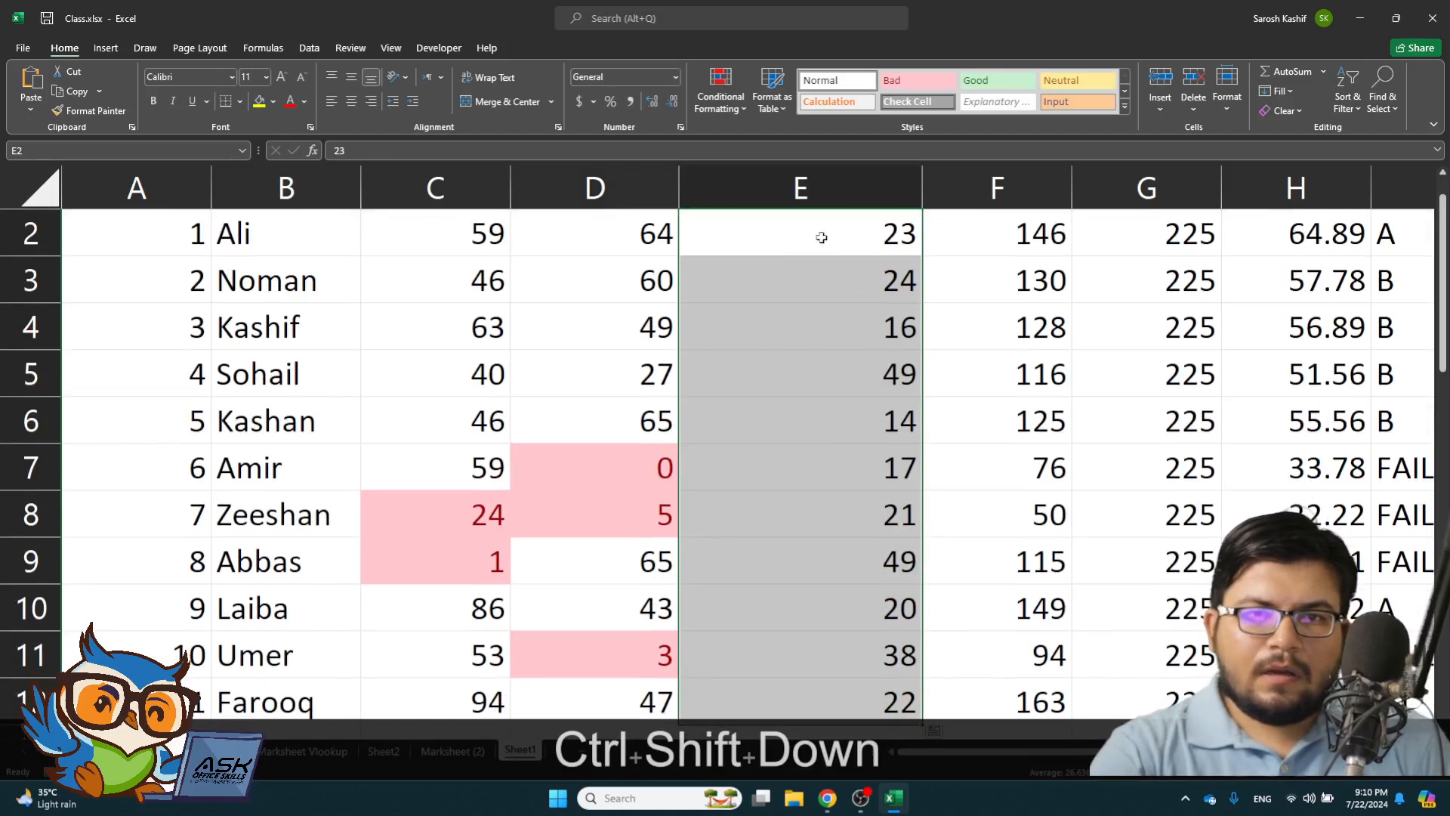
pyautogui.click(721, 106)
pyautogui.moveTo(764, 158)
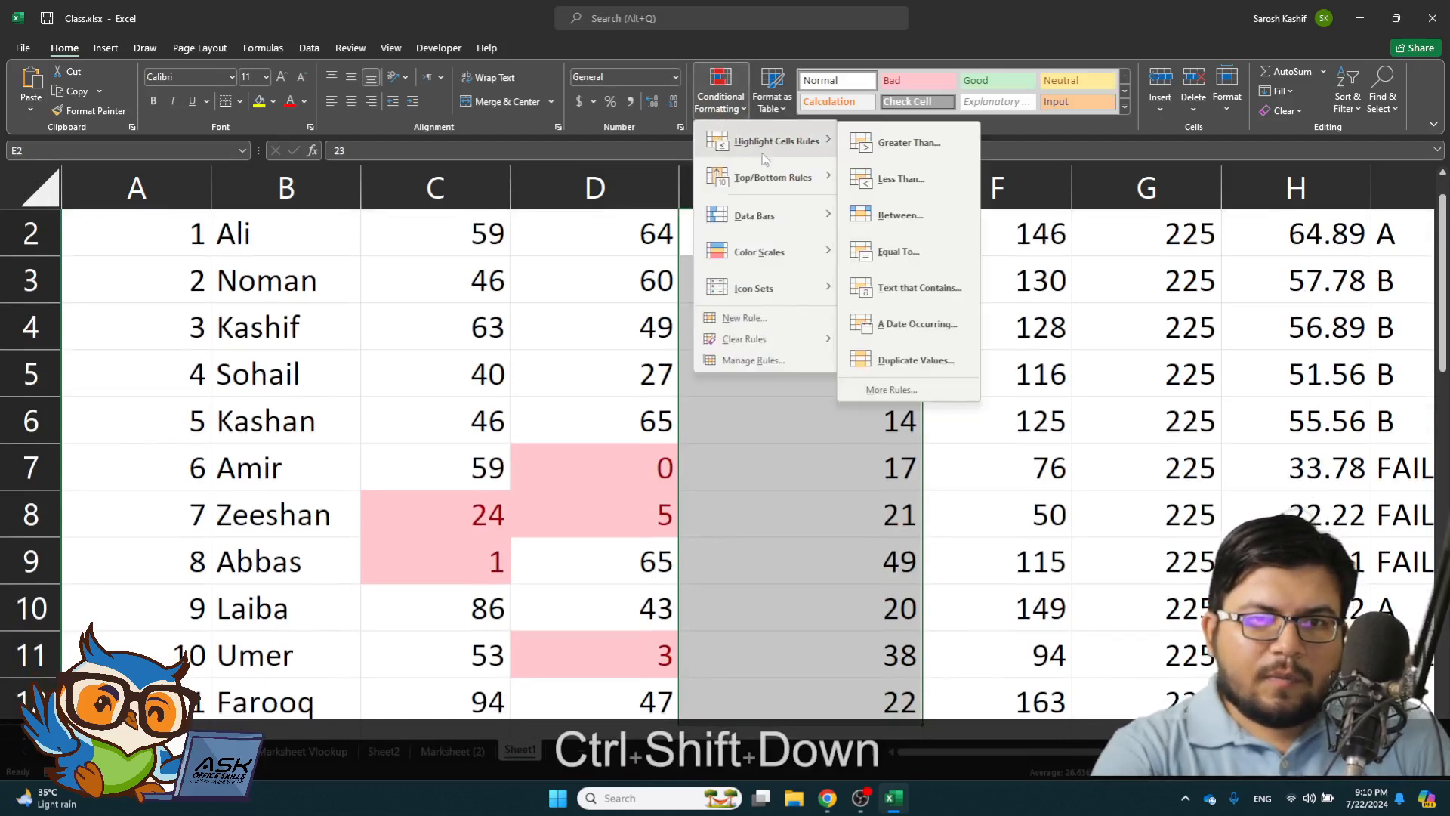
pyautogui.click(927, 185)
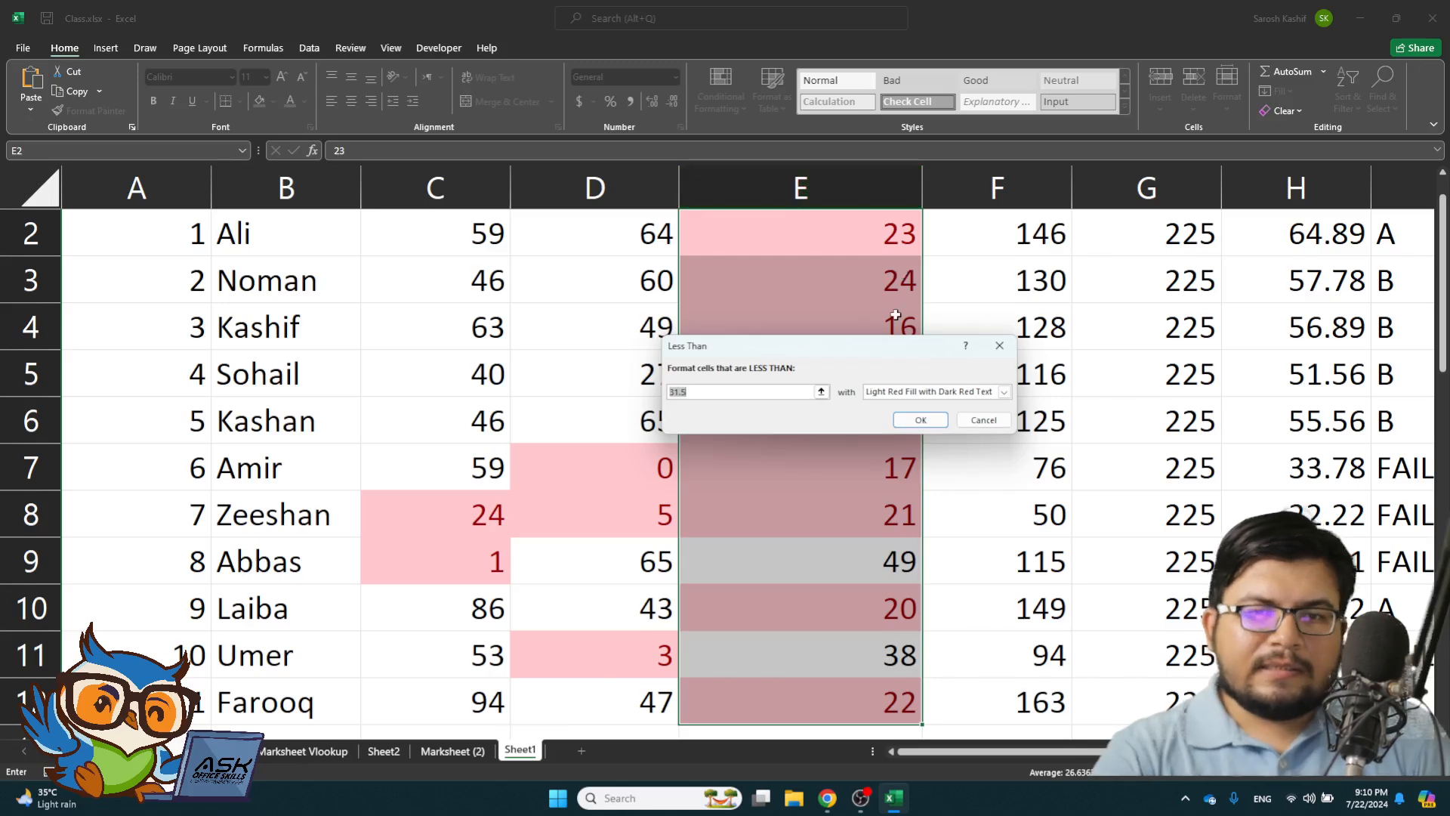
pyautogui.write('12.5')
pyautogui.press('Return')
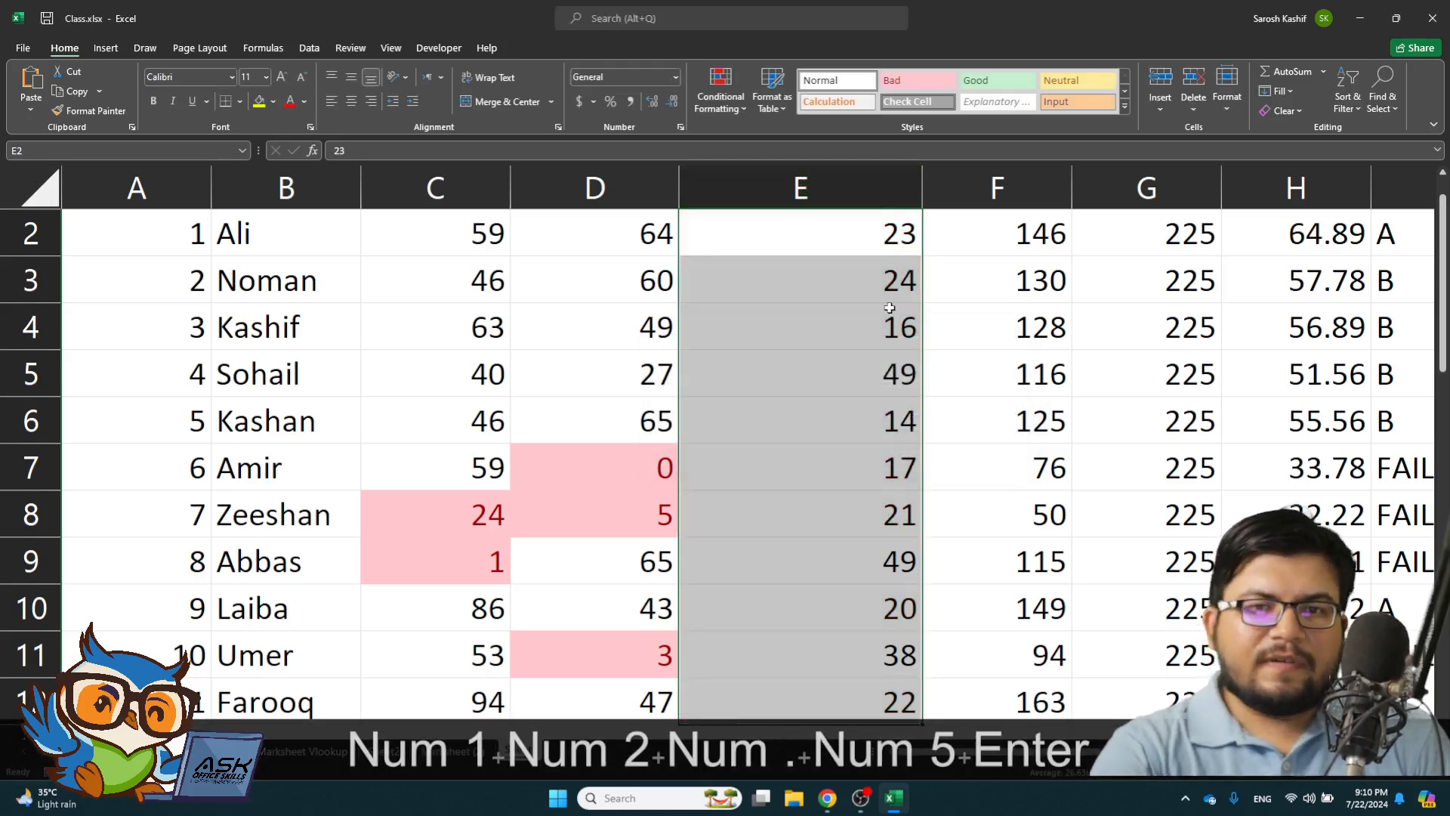
# - Look over the PowerPoint marks in column E and change the mark in E5 to 12 to test the highlighting rule
pyautogui.scroll(1, 890, 308)
pyautogui.click(812, 286)
pyautogui.scroll(-3, 833, 370)
pyautogui.scroll(2, 834, 373)
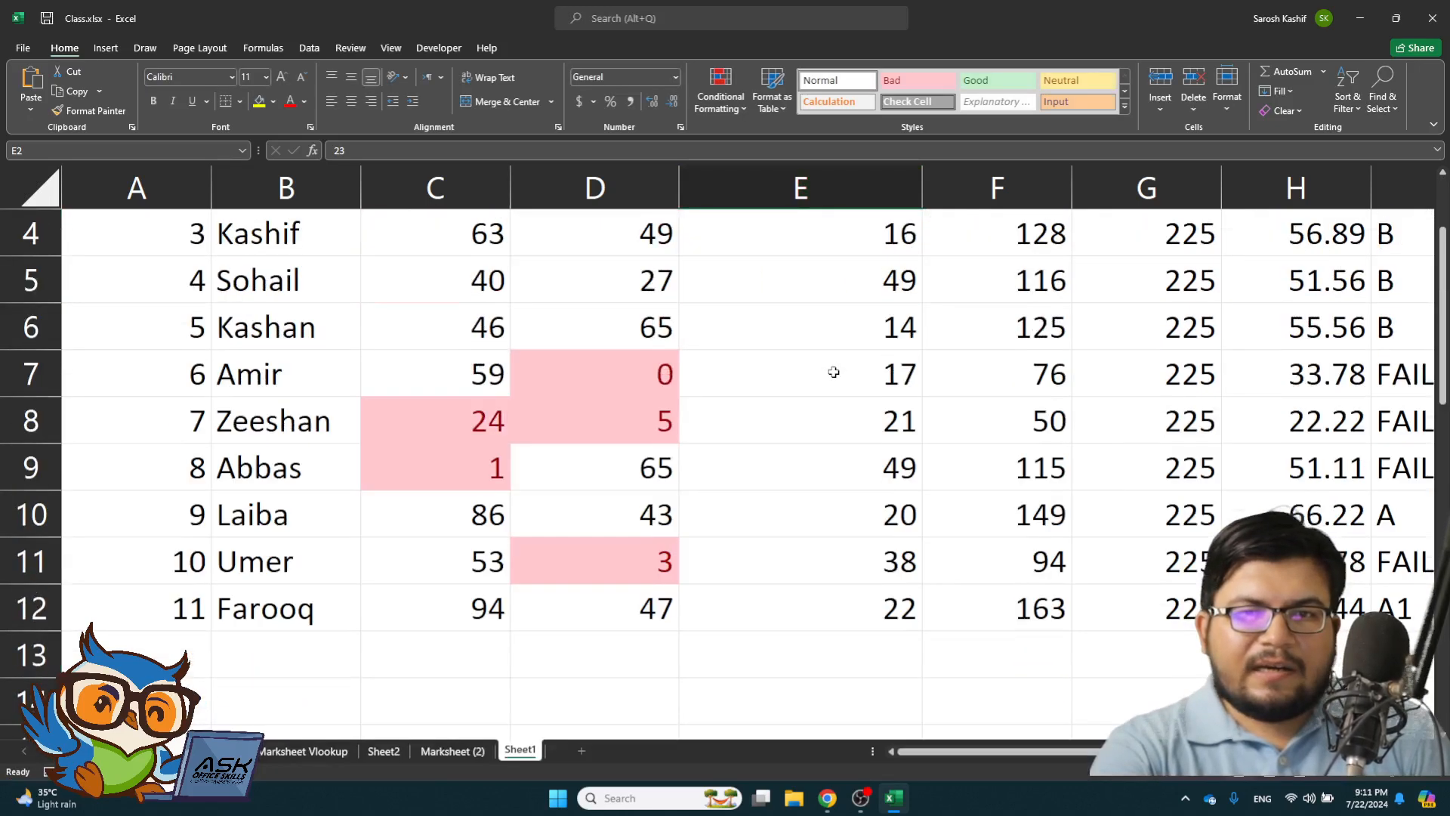
pyautogui.scroll(1, 834, 372)
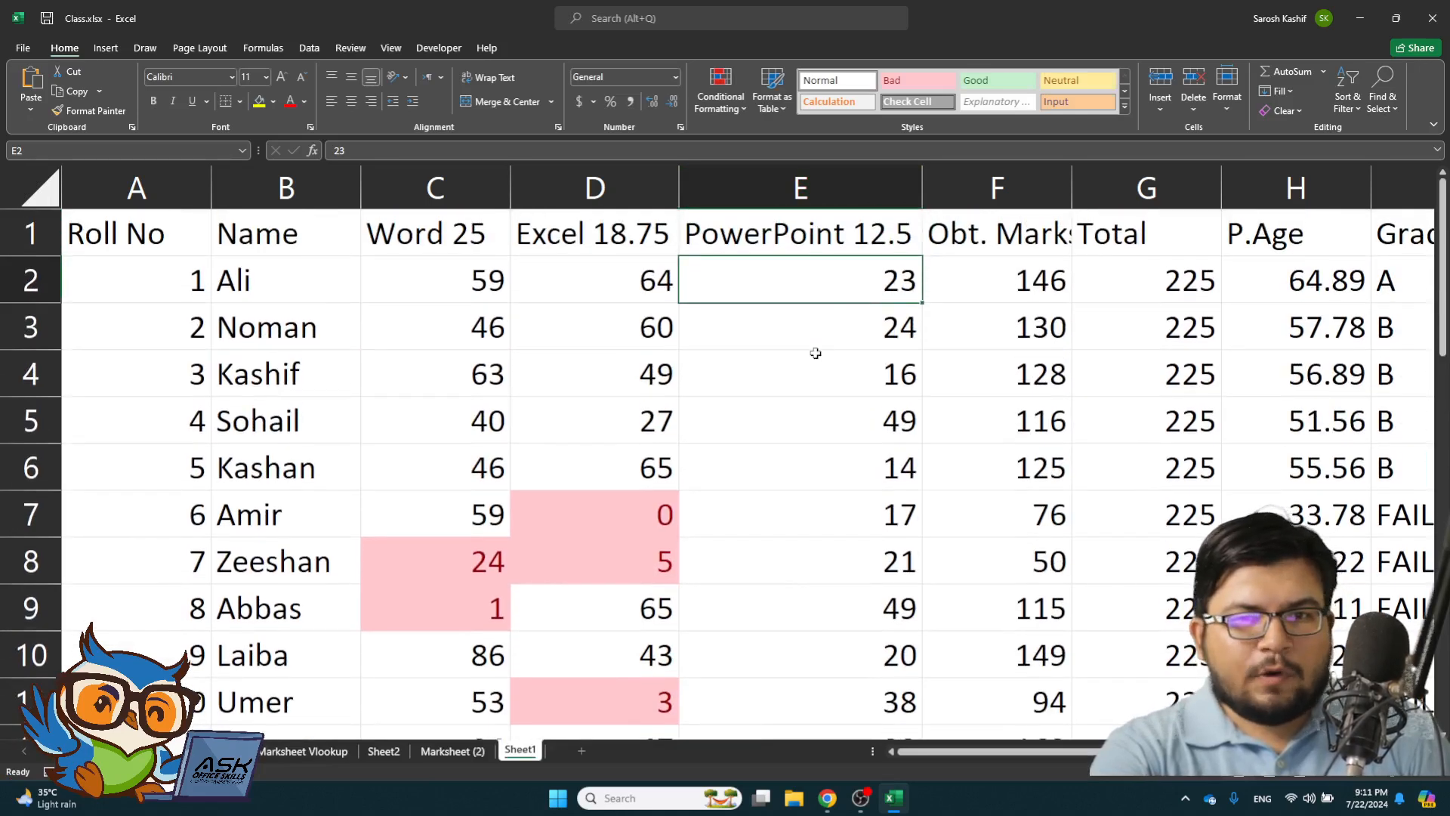
pyautogui.click(822, 430)
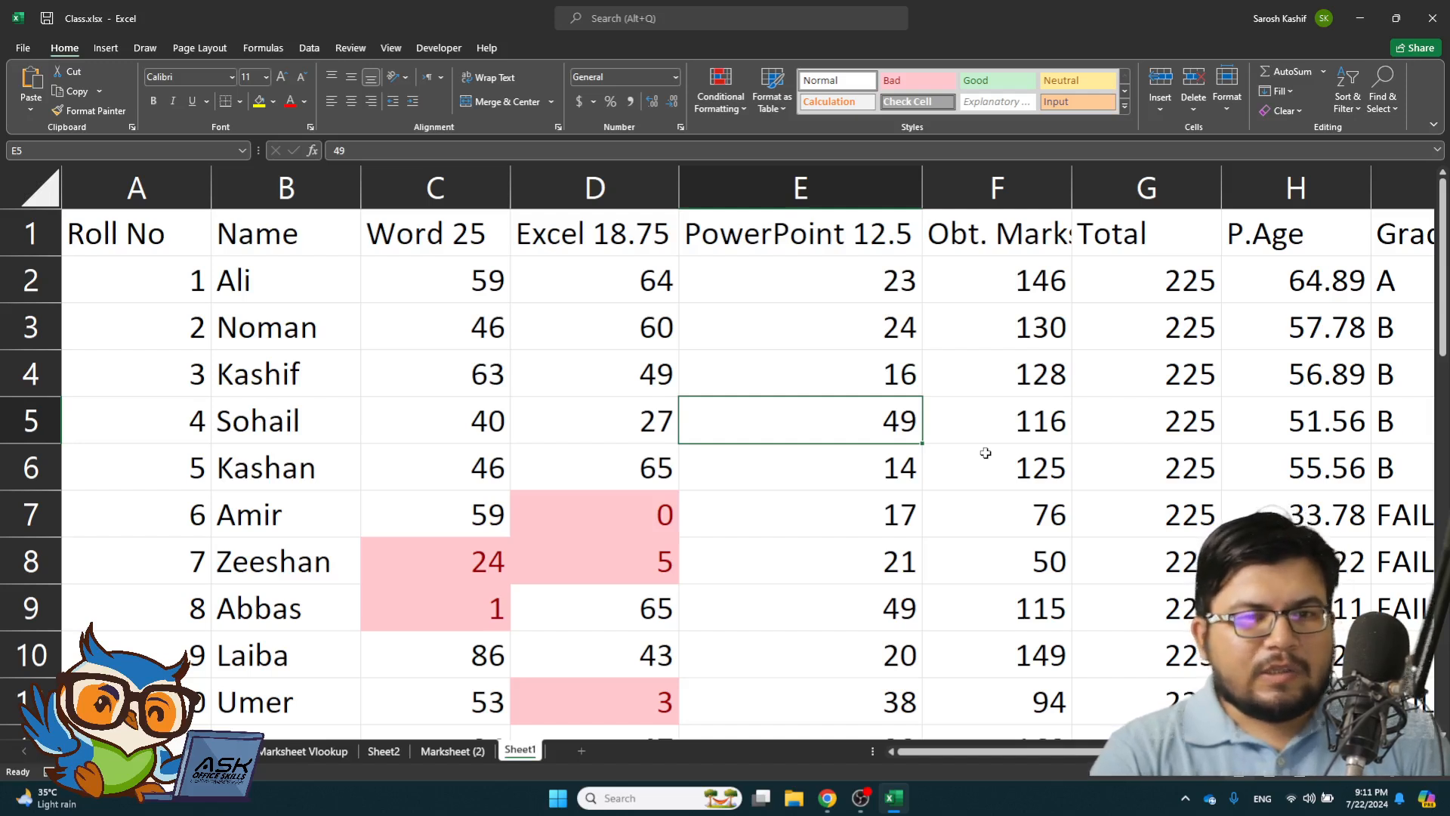
pyautogui.write('12')
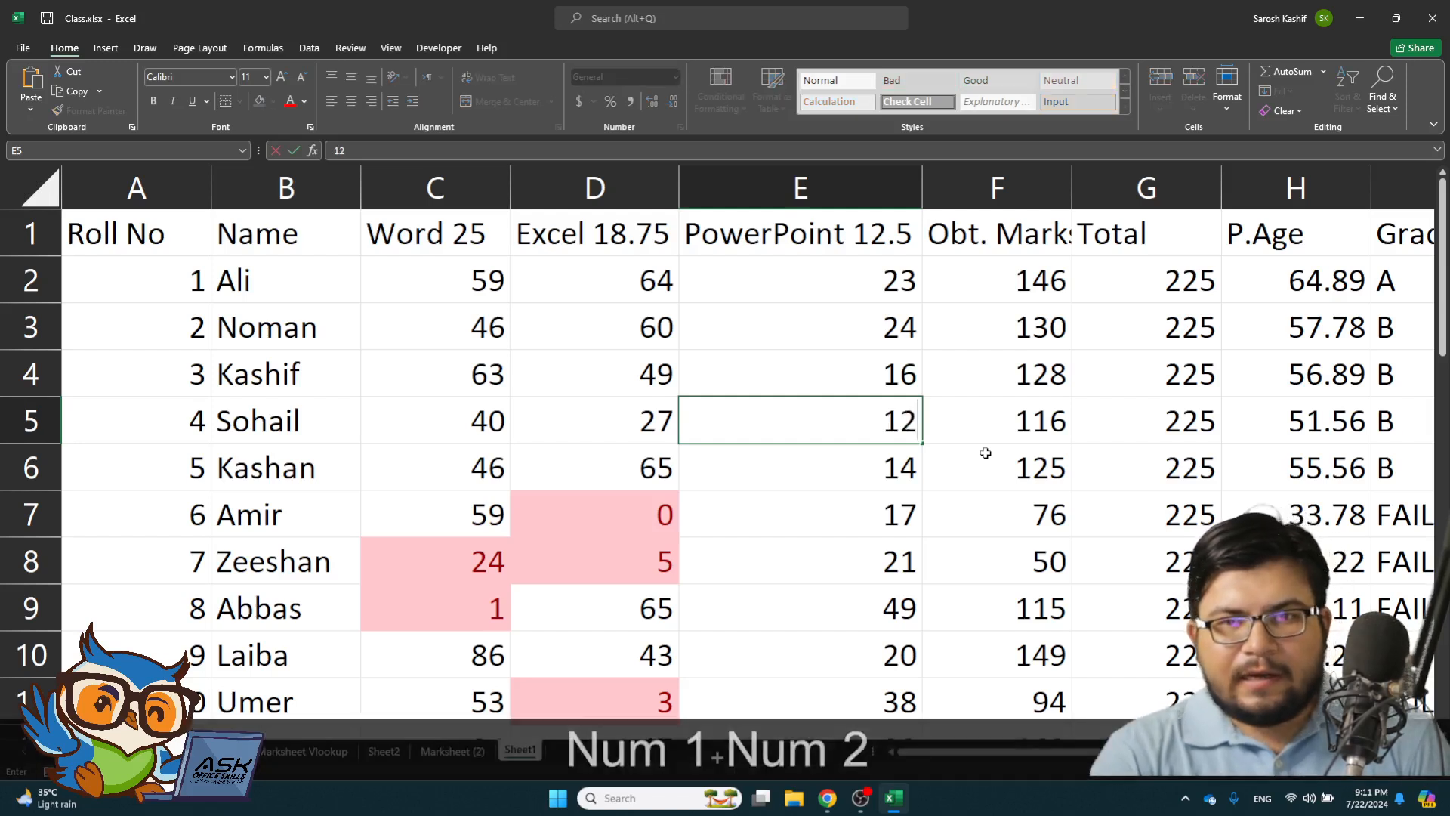
pyautogui.press('Return')
pyautogui.press('Up')
# - Check the obtained marks, percentage, grade and rank across row 5 against the new PowerPoint mark
pyautogui.press('Right')
pyautogui.press('Right')
pyautogui.press('Right')
pyautogui.press('Right')
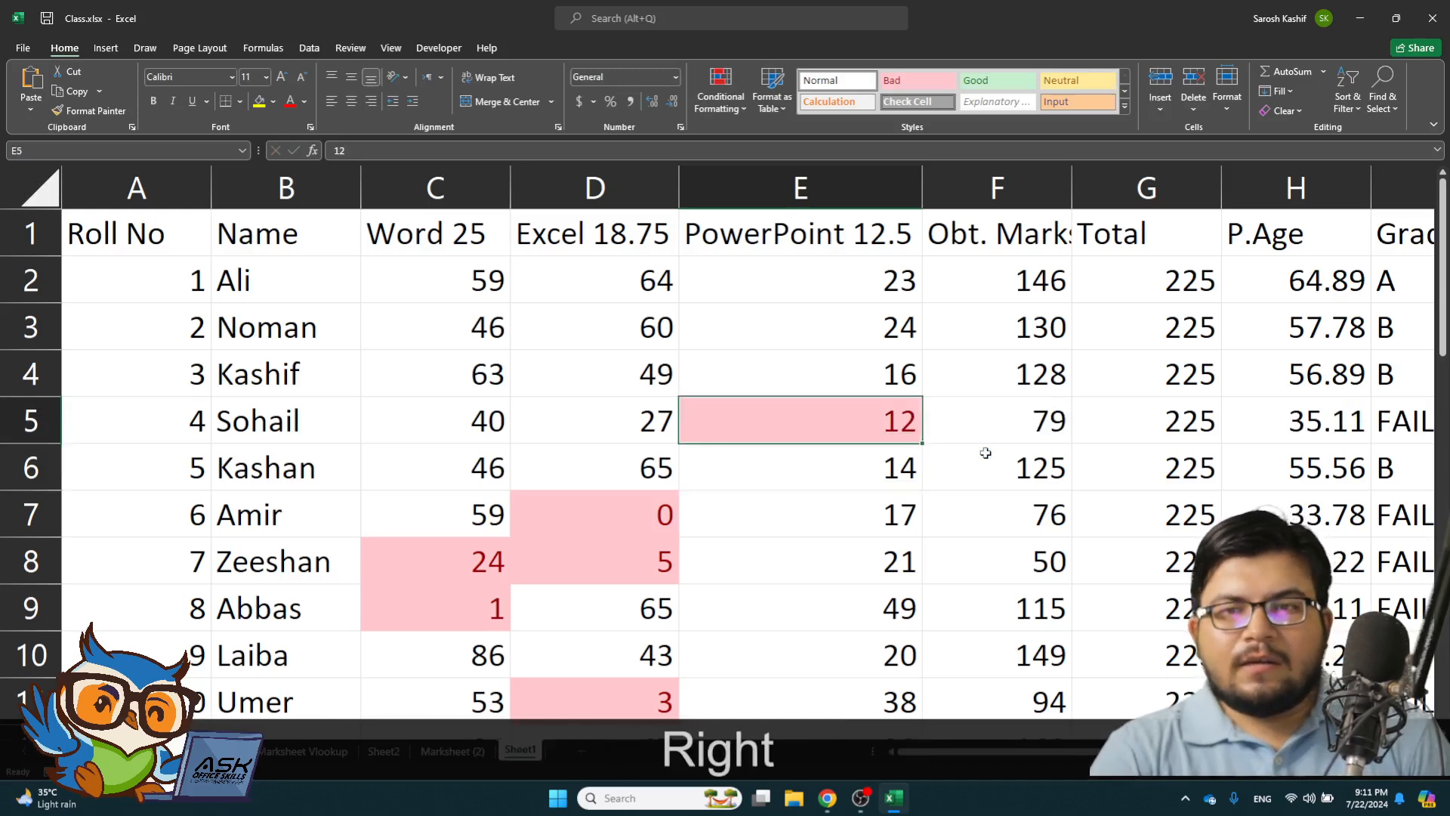
pyautogui.press('Left')
pyautogui.press('Left')
pyautogui.press('Left')
pyautogui.press('Left')
pyautogui.press('Left')
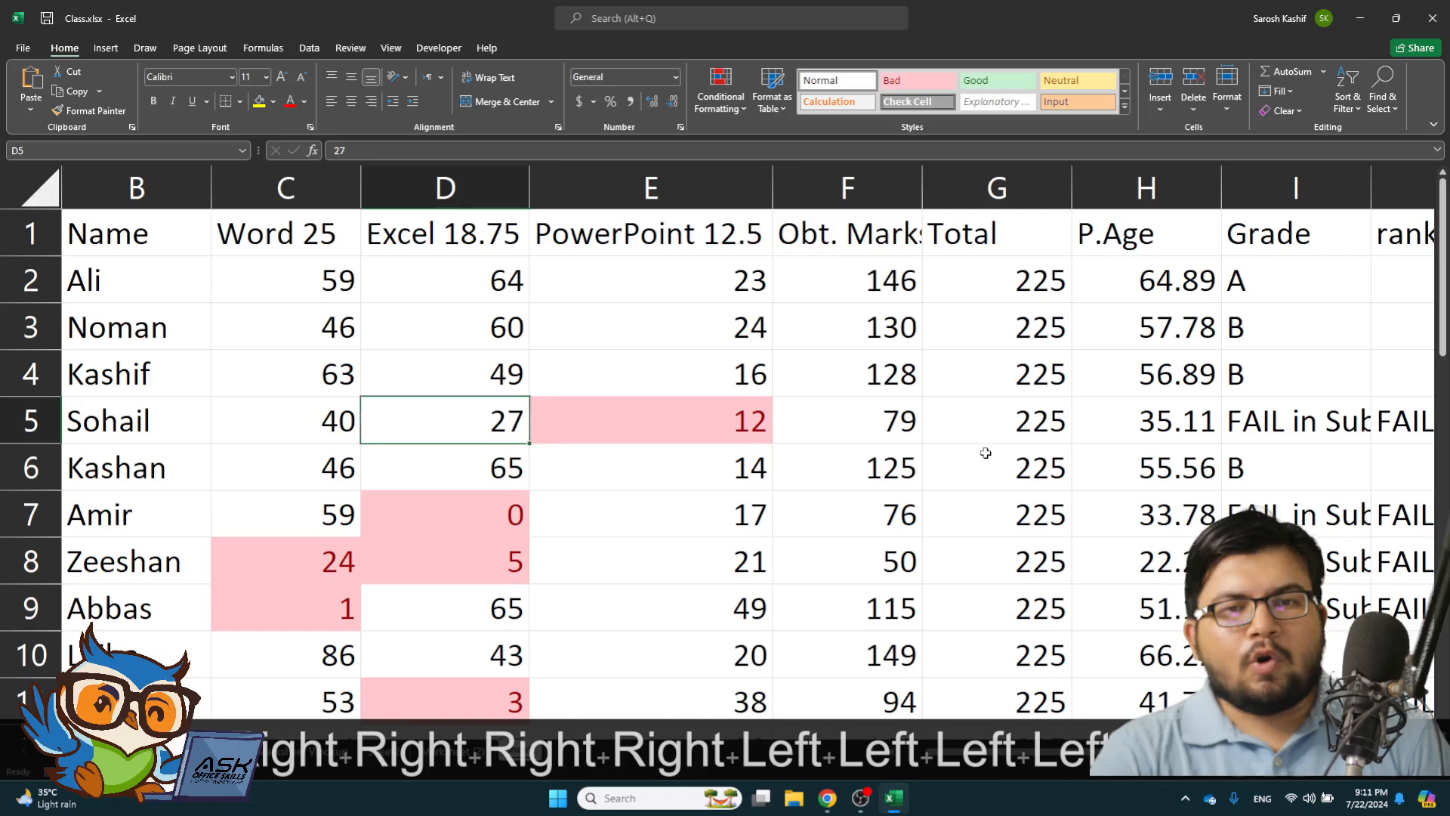
# - Change the Excel mark in D8 to 19 to test the 18.75 threshold
pyautogui.press('Right')
pyautogui.press('Left')
pyautogui.press('Down')
pyautogui.press('Down')
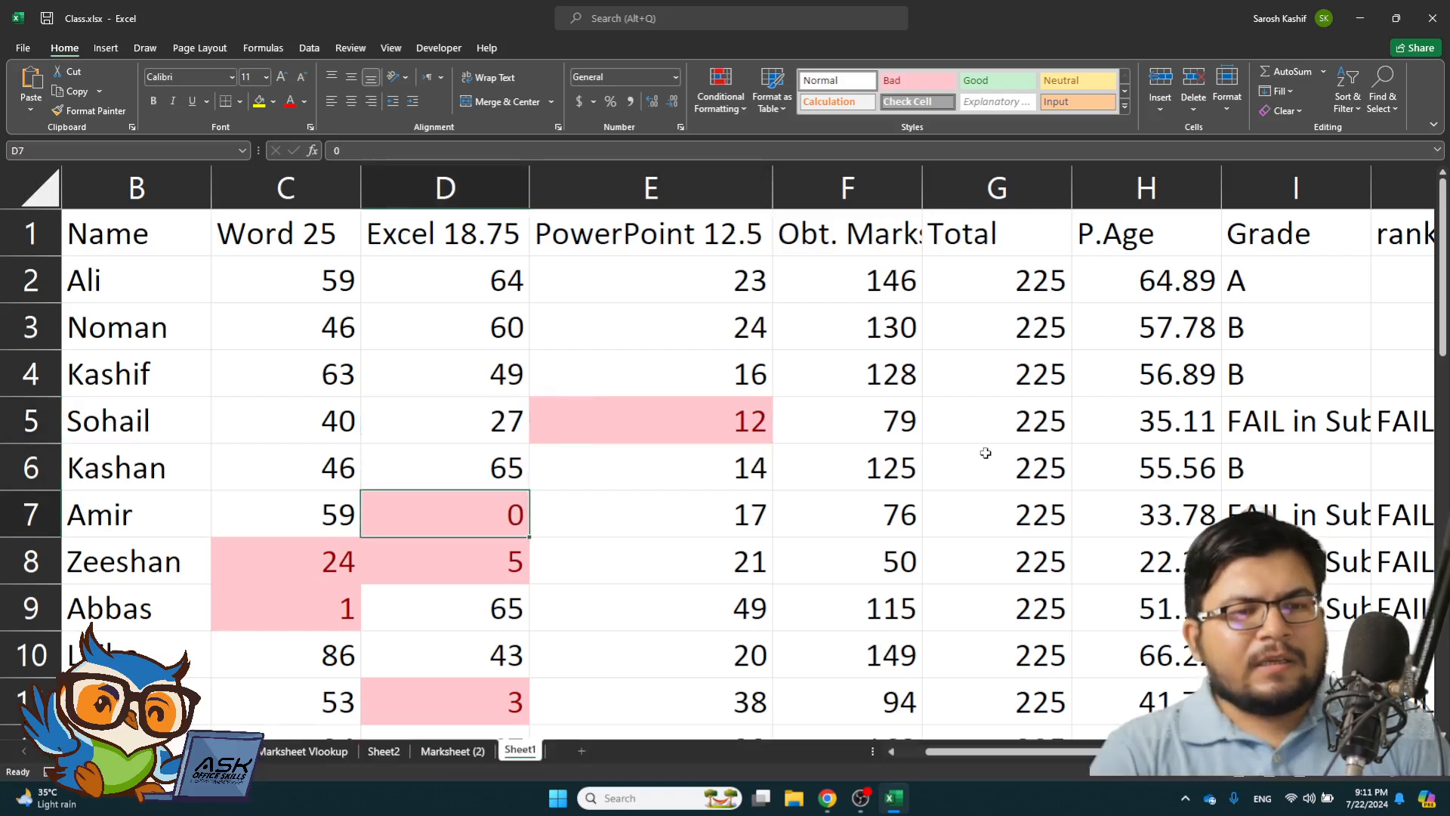
pyautogui.press('Down')
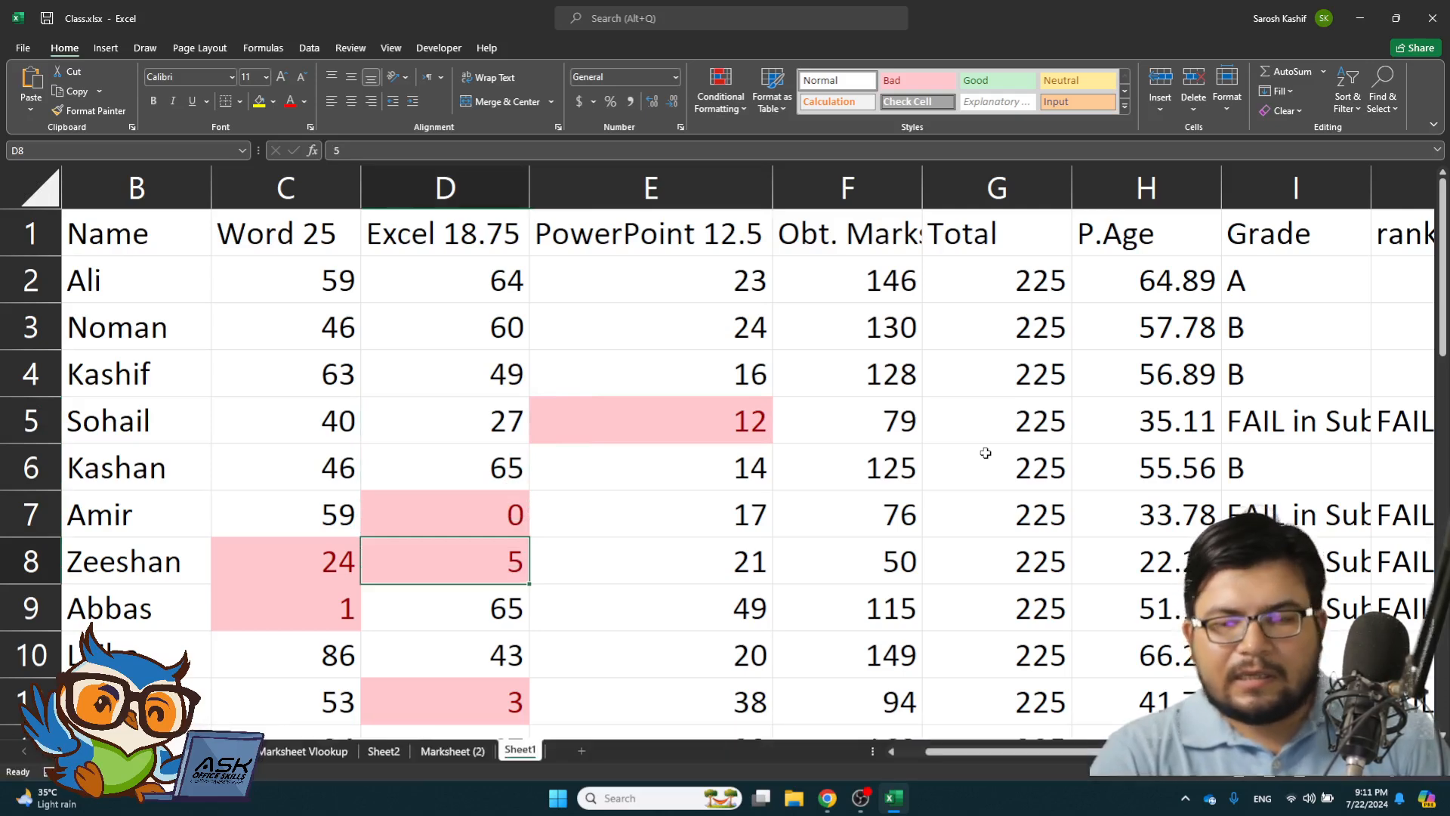
pyautogui.write('19')
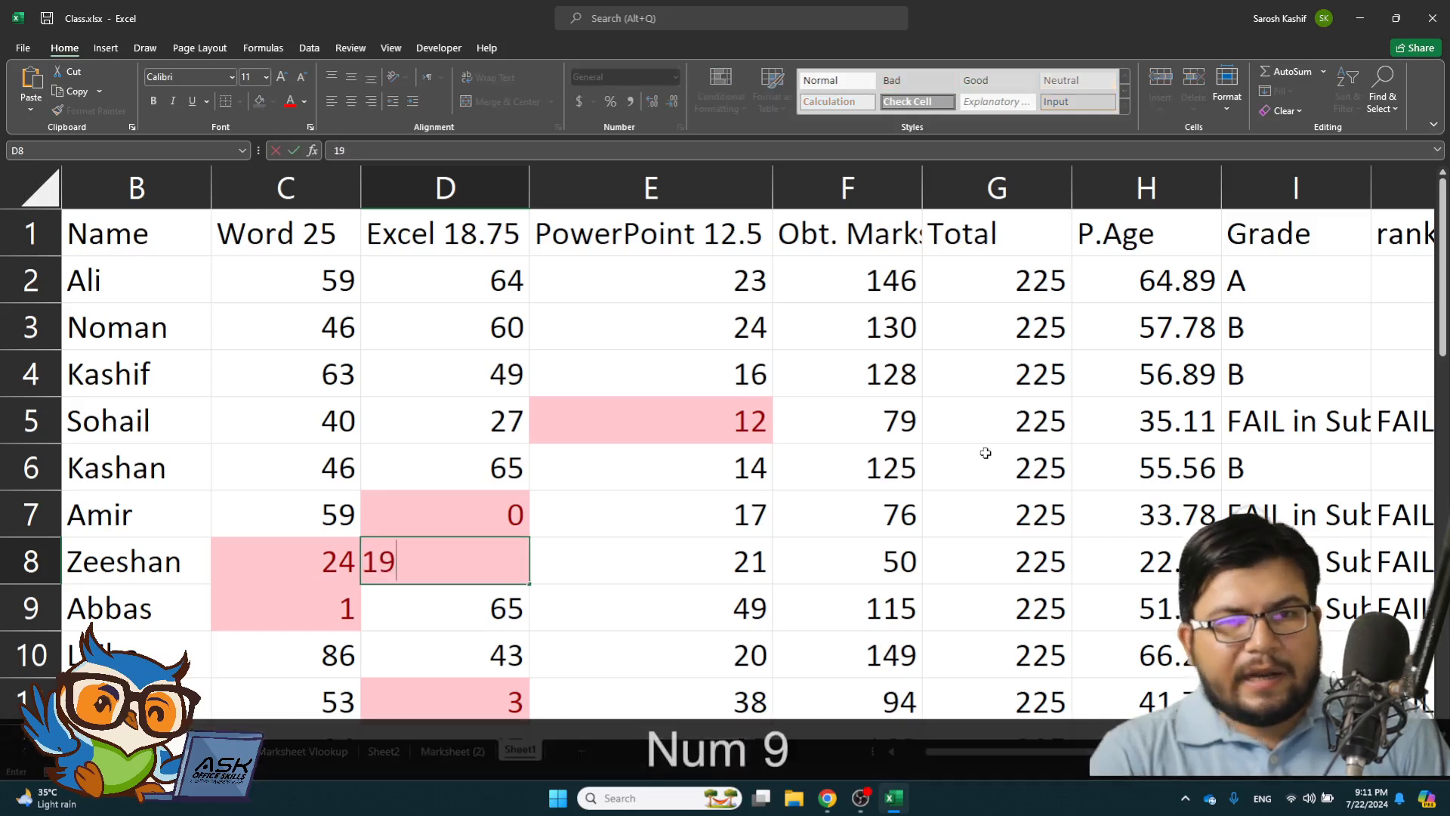
pyautogui.press('Return')
# - Review the highlighting of the Excel marks in column D, from D8 down to D12 and back up to the header
pyautogui.press('Down')
pyautogui.press('Up')
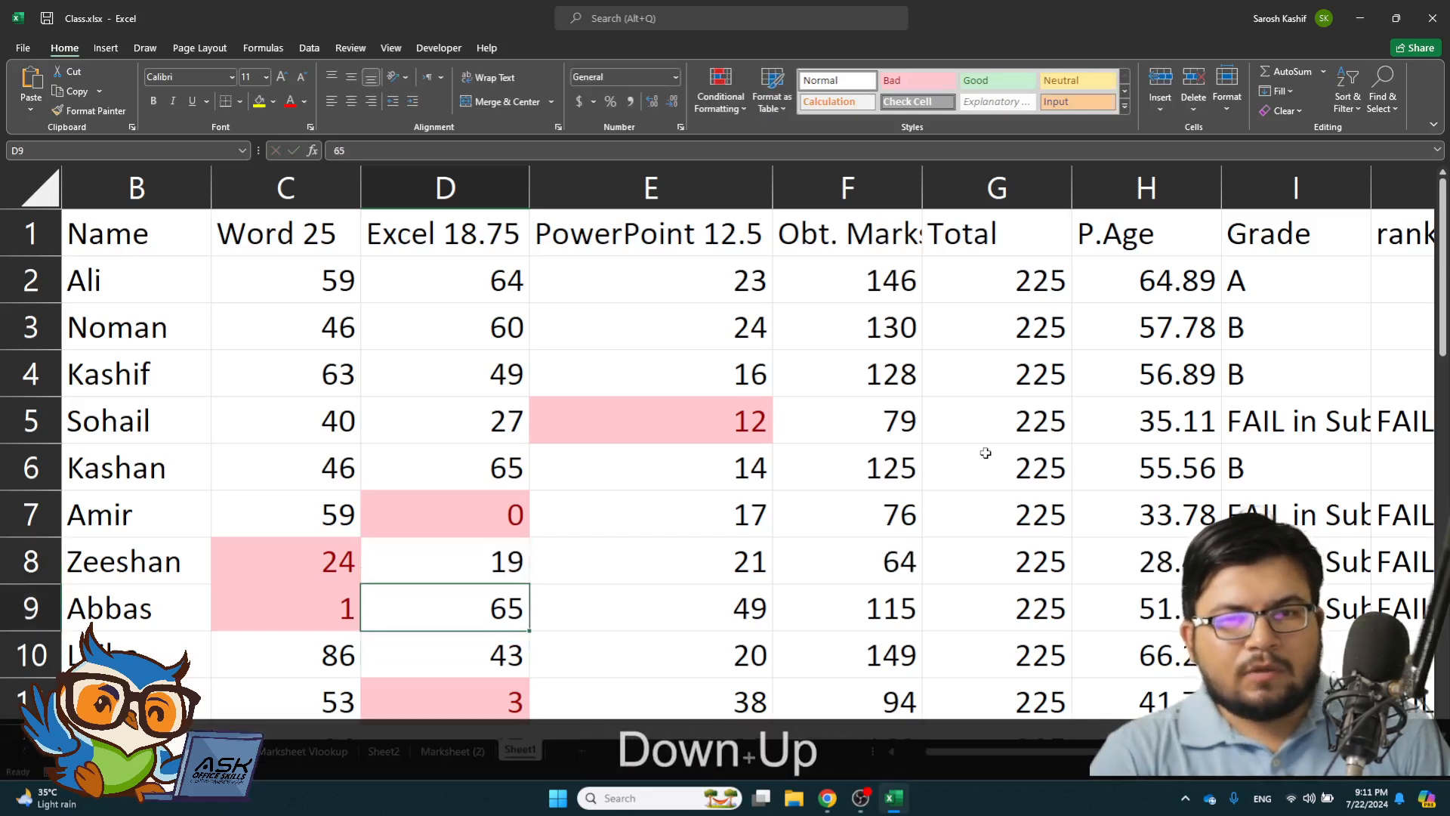
pyautogui.press('Up')
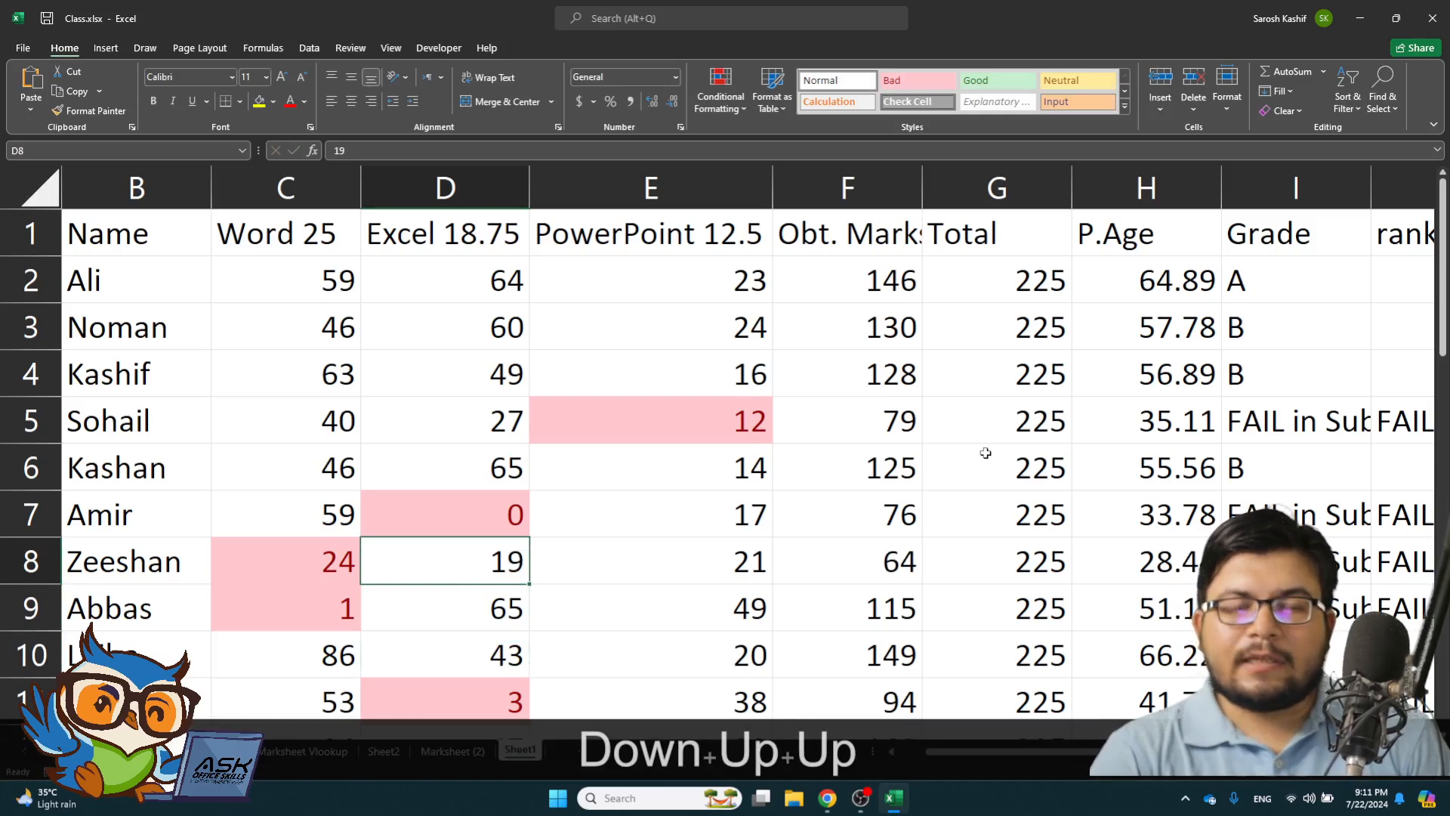
pyautogui.press('Down')
pyautogui.press('Down')
pyautogui.press('Down')
pyautogui.press('Down')
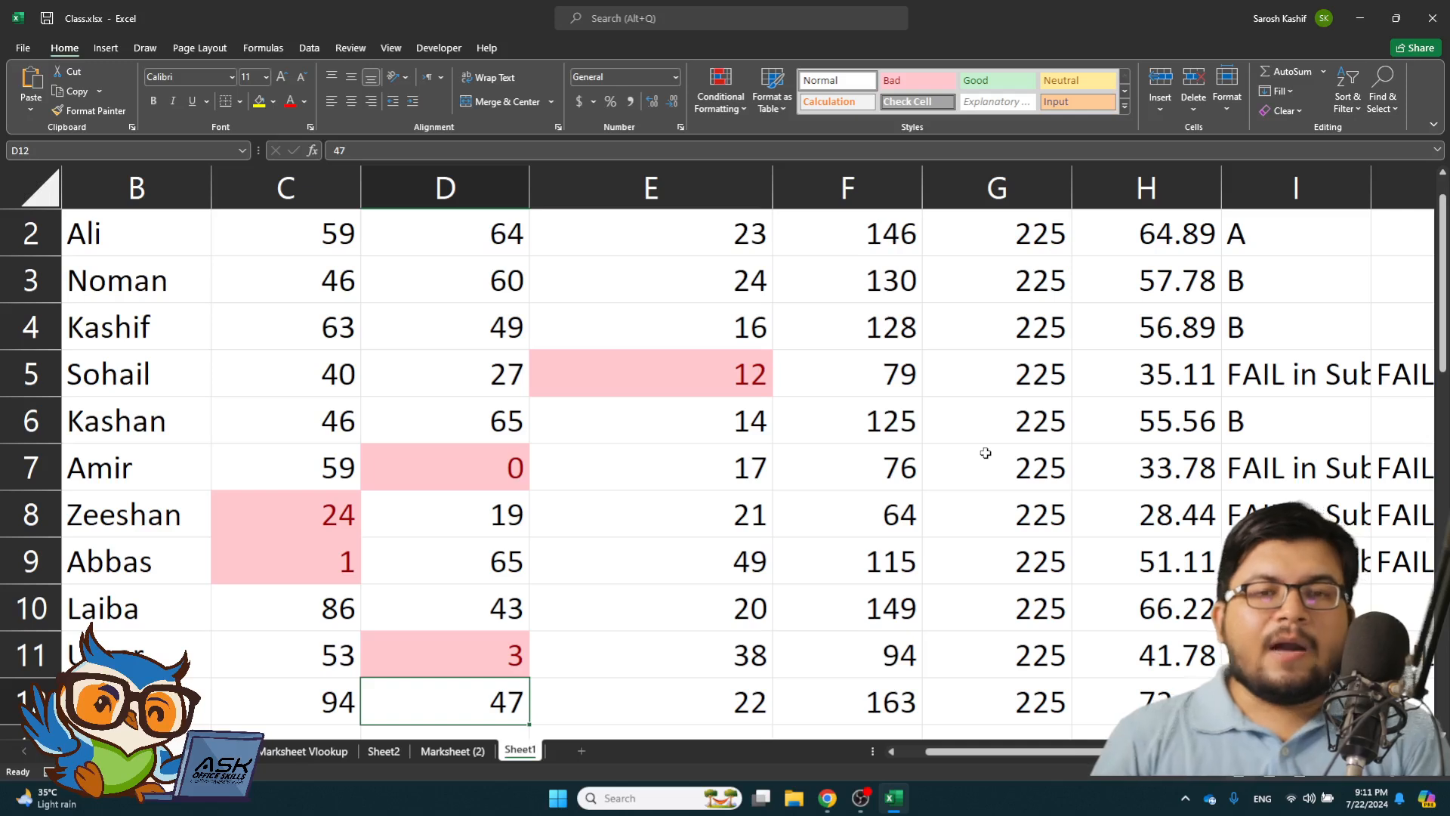
pyautogui.press('Up')
pyautogui.press('Up')
pyautogui.press('Up')
pyautogui.press('Up')
pyautogui.press('Up')
pyautogui.press('Up')
pyautogui.press('Up')
pyautogui.press('Up')
pyautogui.press('Up')
pyautogui.press('Up')
pyautogui.press('Up')
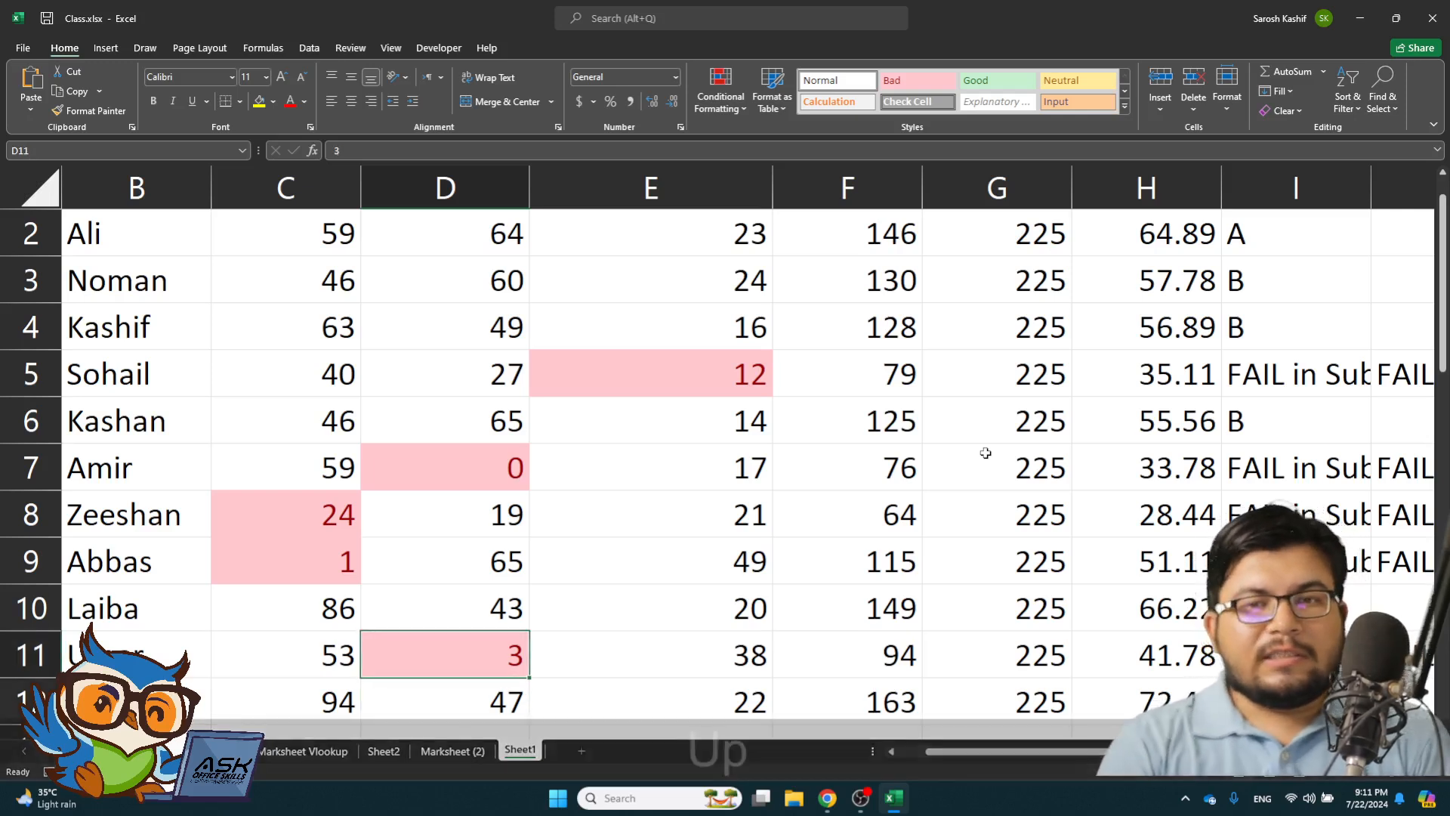
# - Examine the IF/OR grade formula in I2, selecting its VLOOKUP(H2,myGrades,2) part, and close the cell without edits
pyautogui.press('Right')
pyautogui.press('Right')
pyautogui.press('Right')
pyautogui.press('Right')
pyautogui.press('Right')
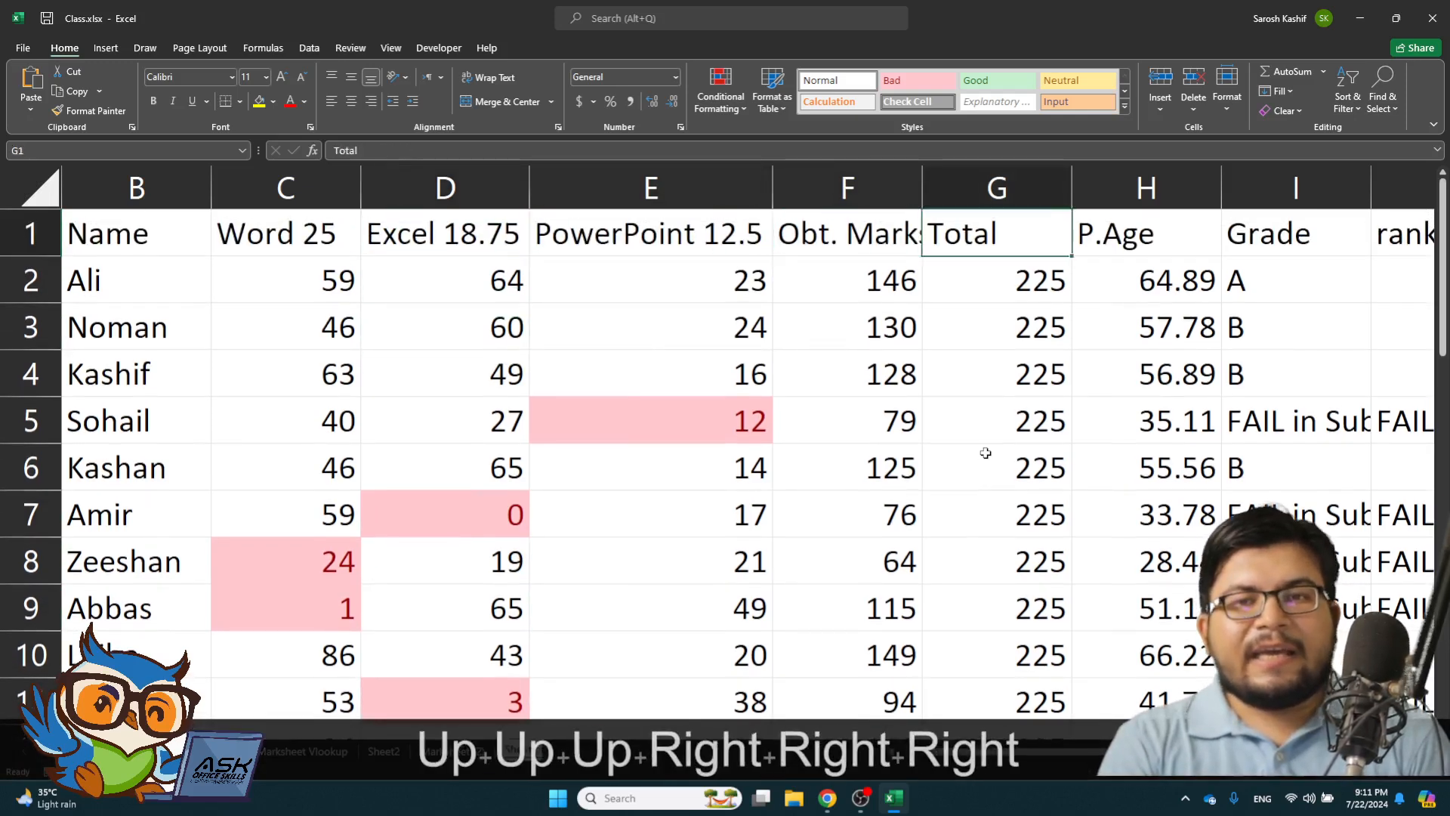
pyautogui.press('Down')
pyautogui.press('F2')
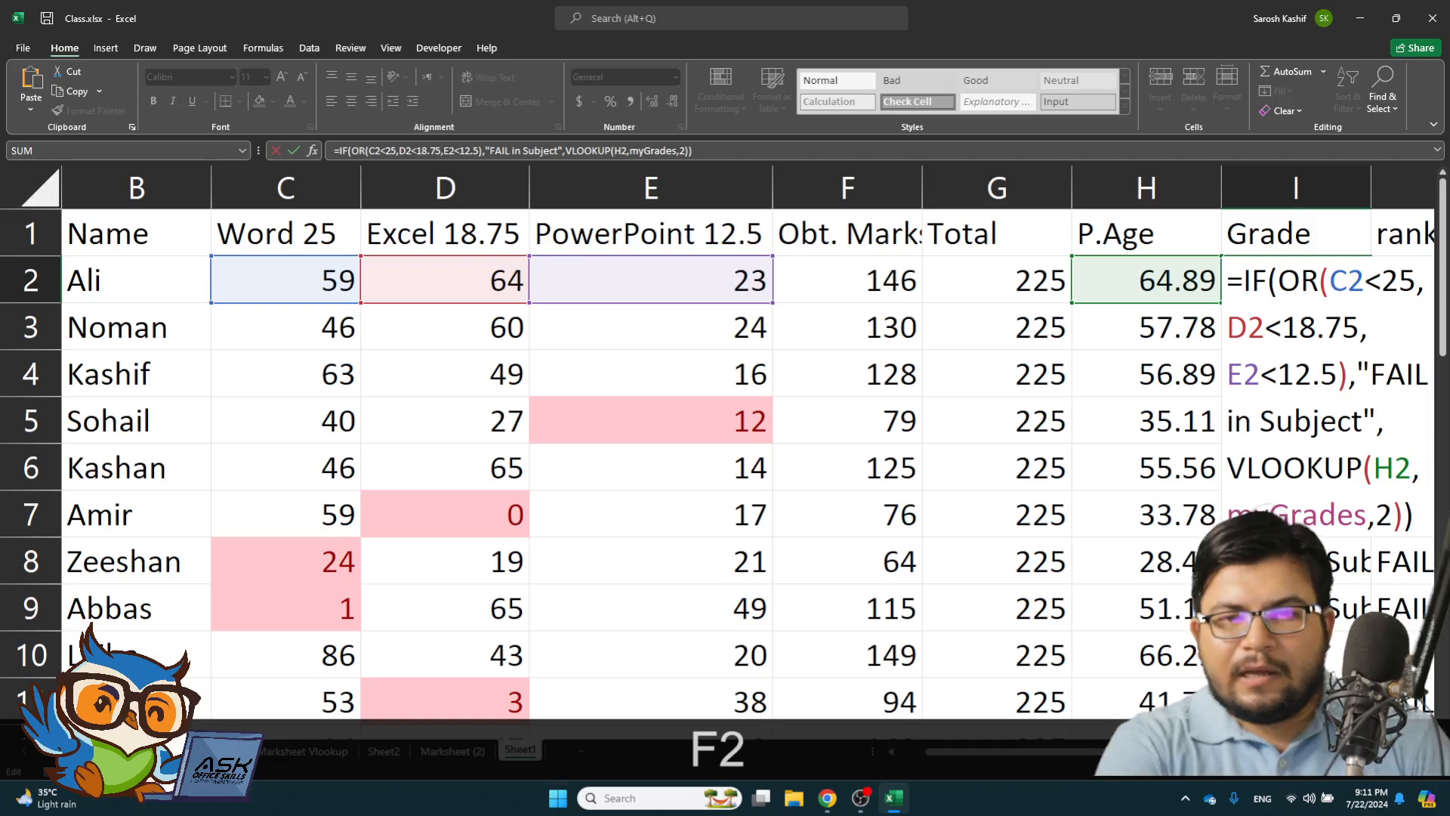
pyautogui.moveTo(958, 753); pyautogui.dragTo(1057, 766)
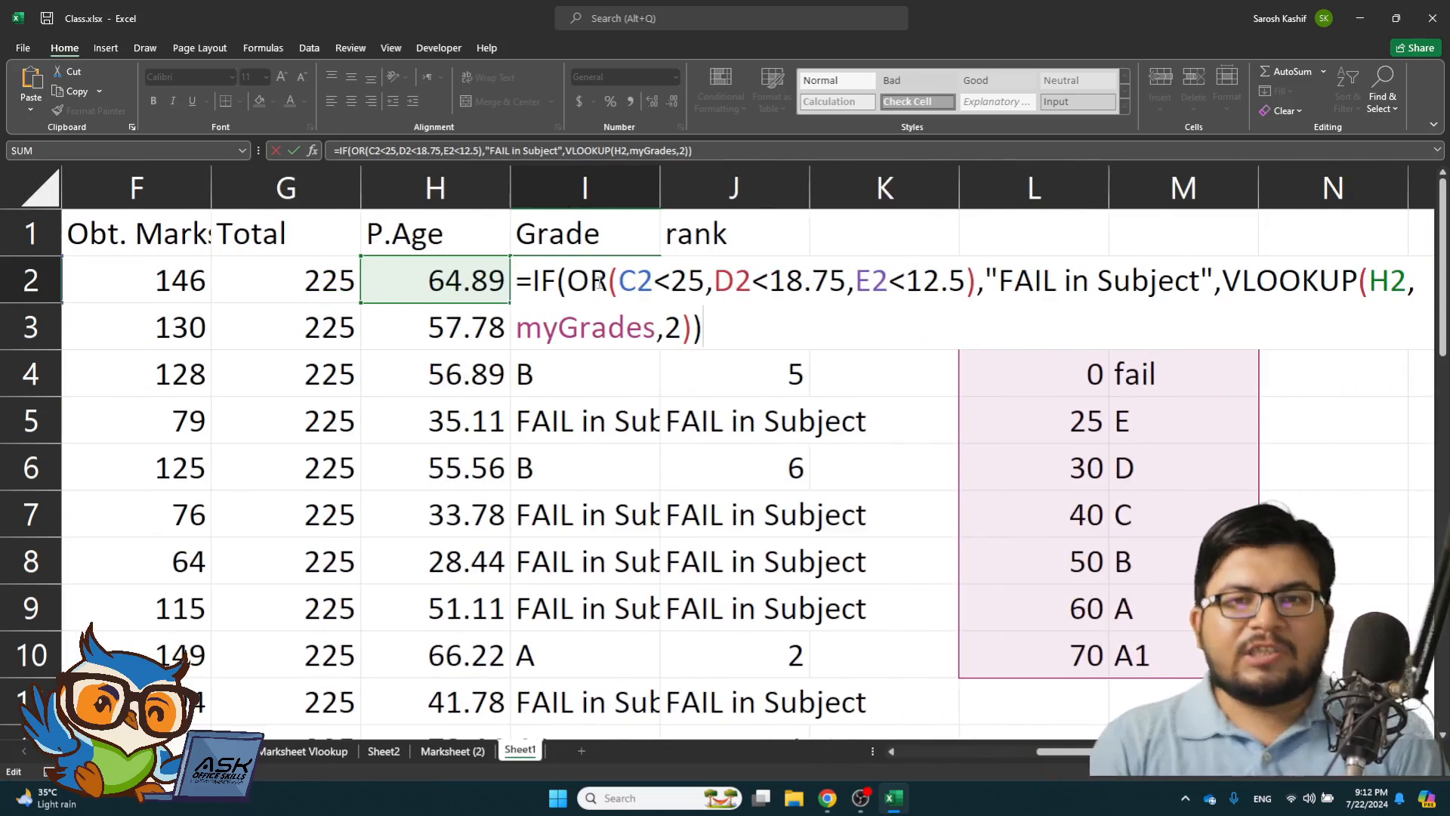
pyautogui.click(1219, 283)
pyautogui.moveTo(1222, 281); pyautogui.dragTo(678, 333)
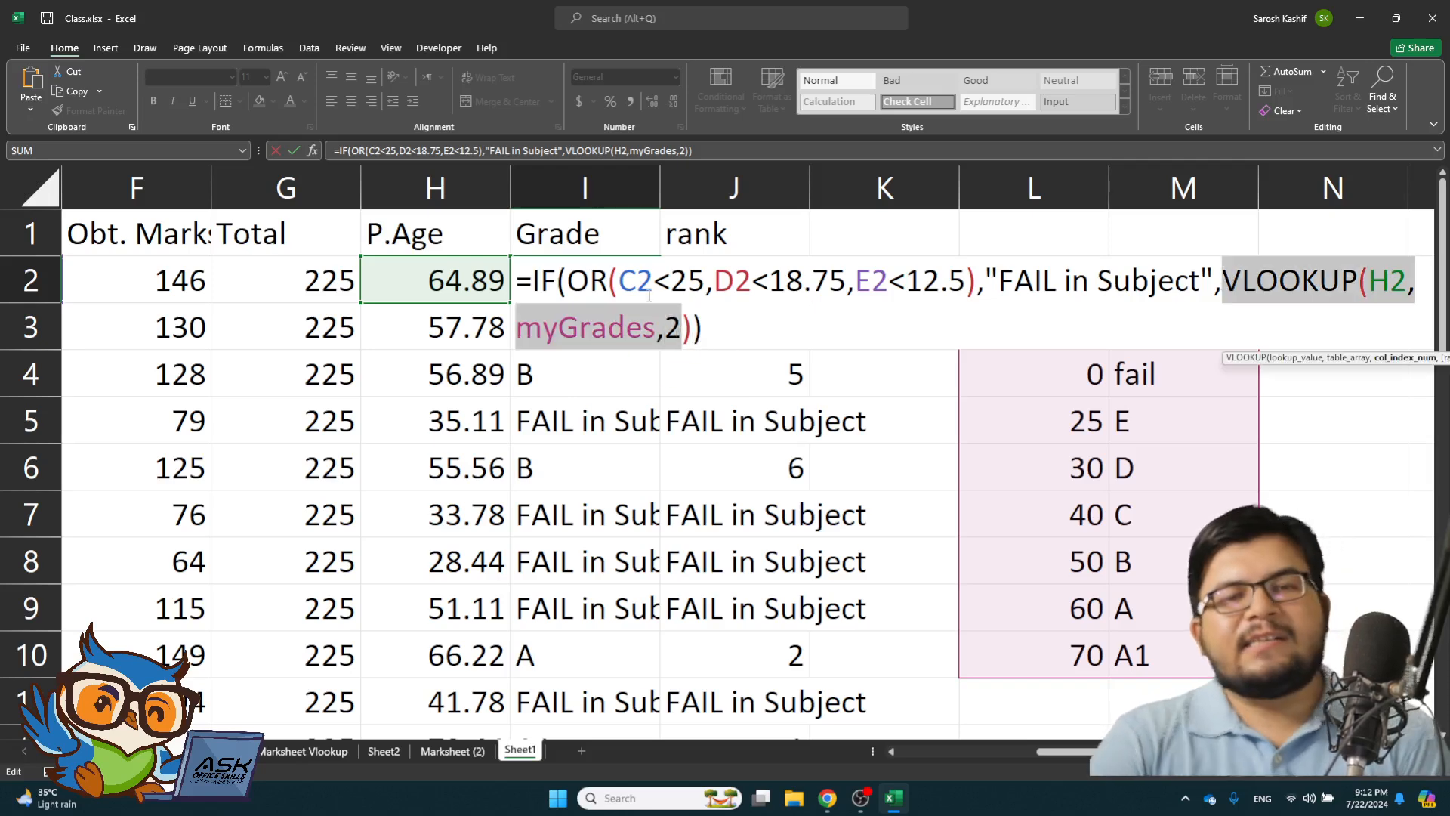
pyautogui.press('Return')
# - Examine the IF/OR rank formula with RANK(H2,$H$2:$H$12) in J2 and close the cell without edits
pyautogui.press('Up')
pyautogui.press('Right')
pyautogui.press('F2')
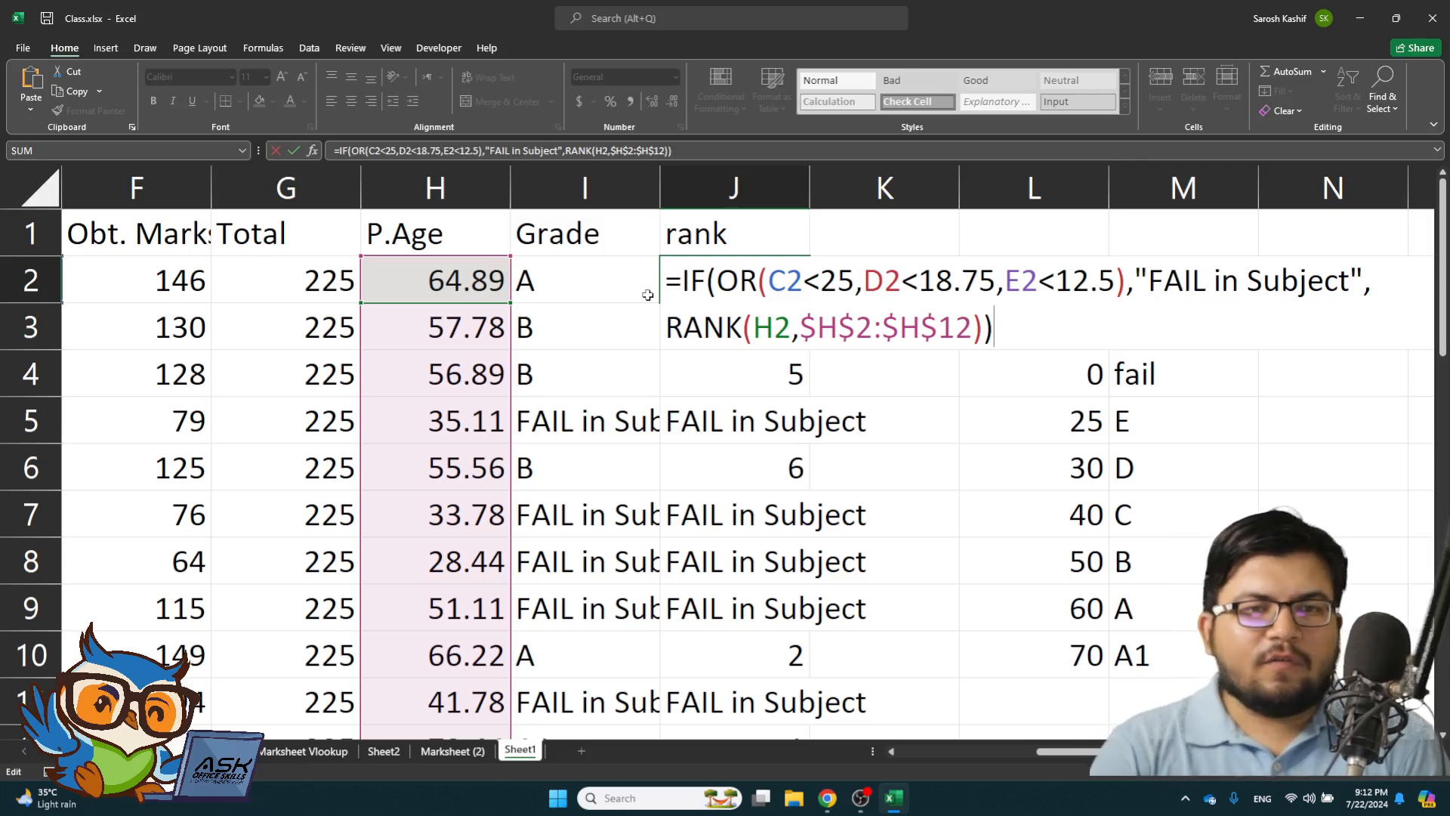
pyautogui.press('Return')
pyautogui.press('Up')
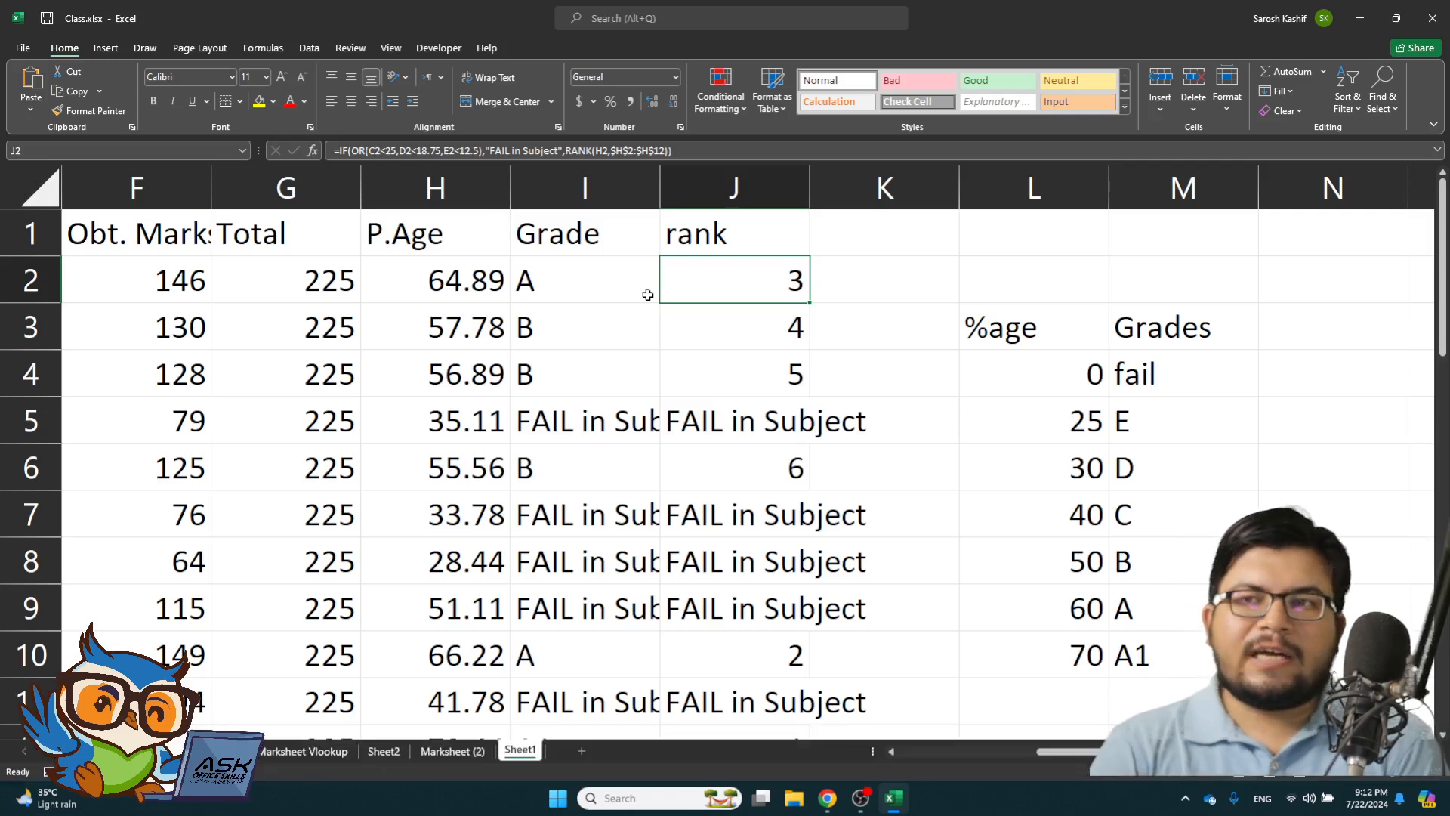
# - Clear the %age and Grades lookup table in L3:M10 to test the grade formulas' dependence on it, and undo the deletion
pyautogui.moveTo(995, 321); pyautogui.dragTo(1159, 657)
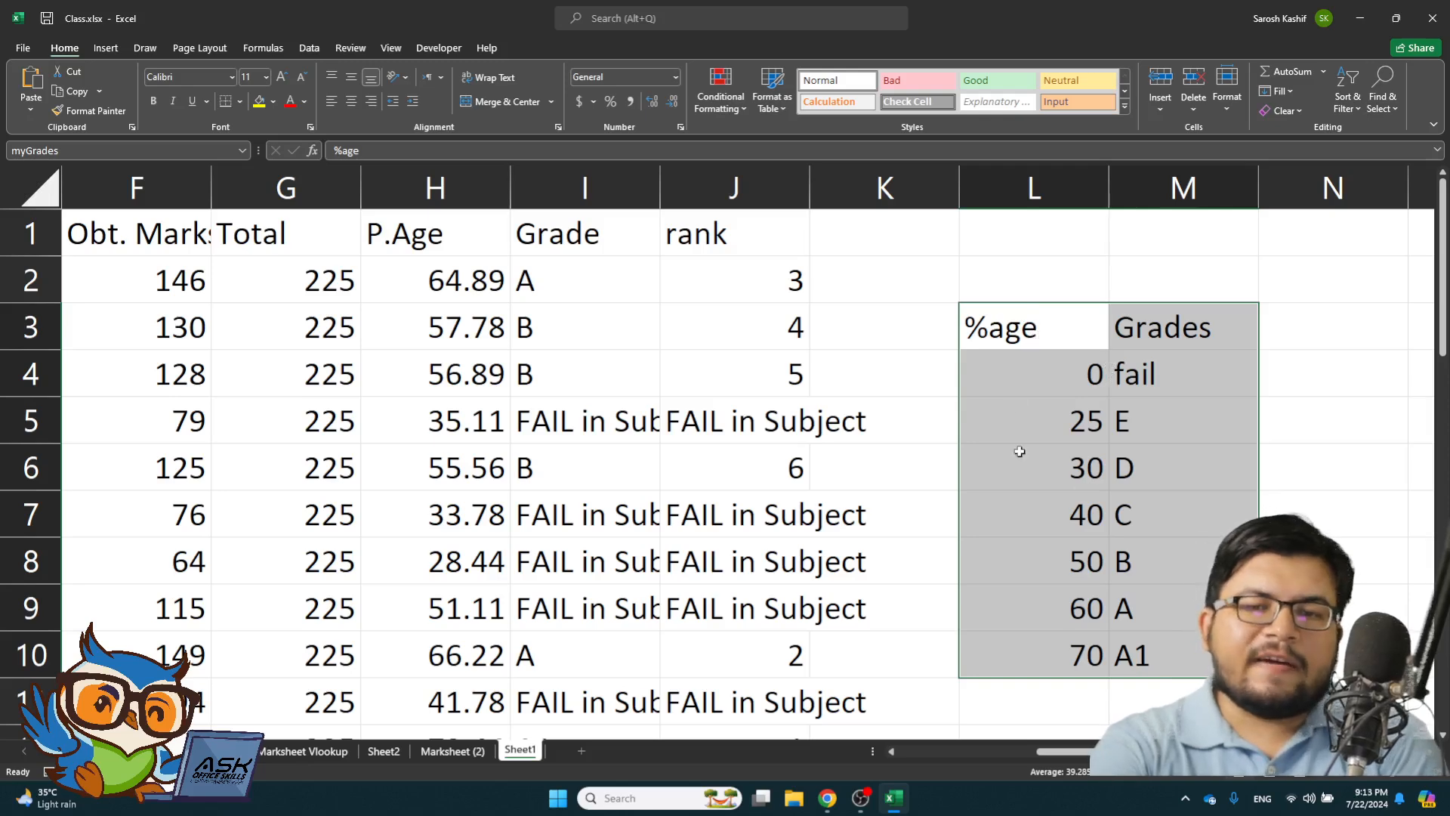
pyautogui.scroll(-3, 939, 310)
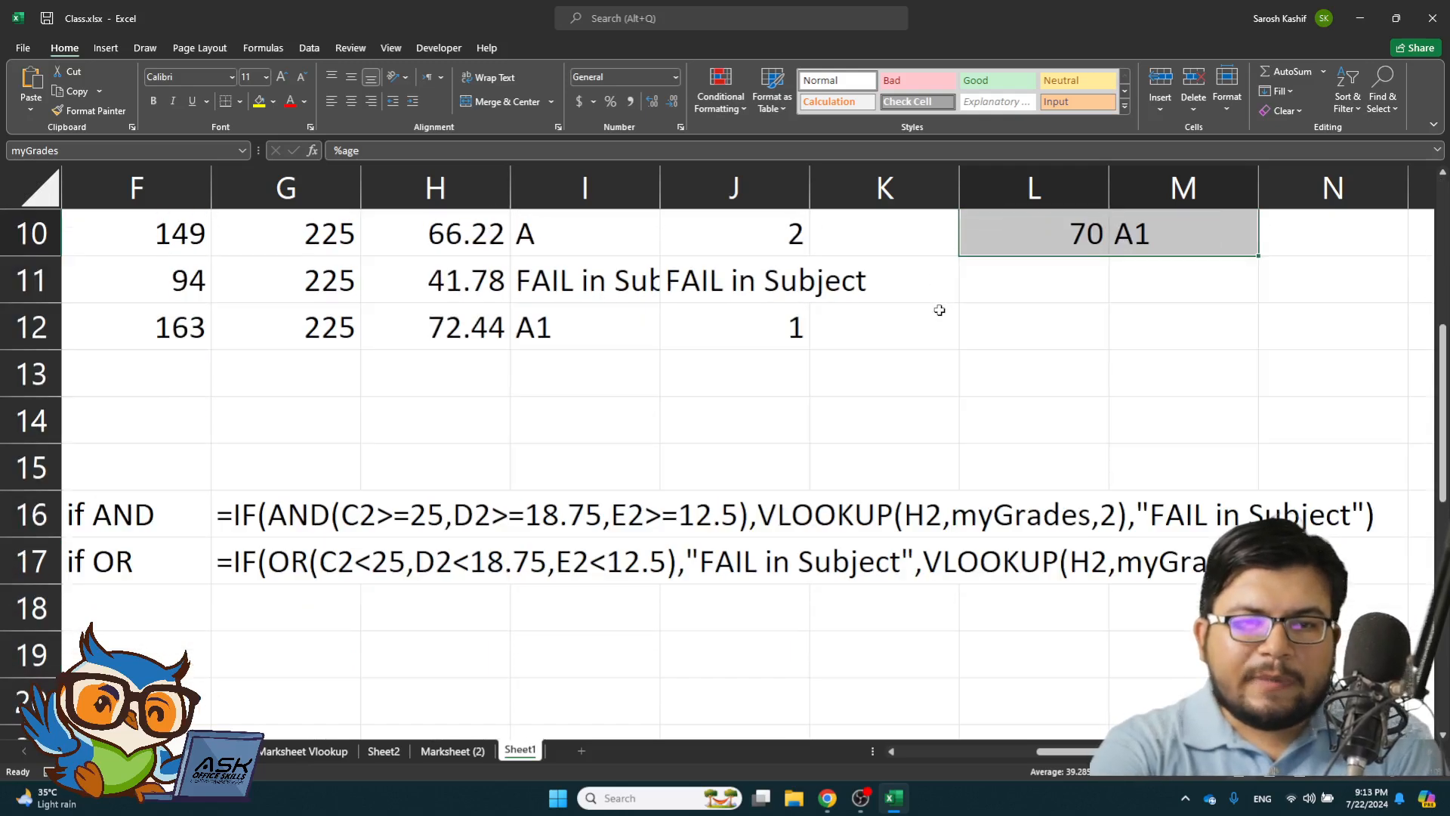
pyautogui.scroll(3, 939, 310)
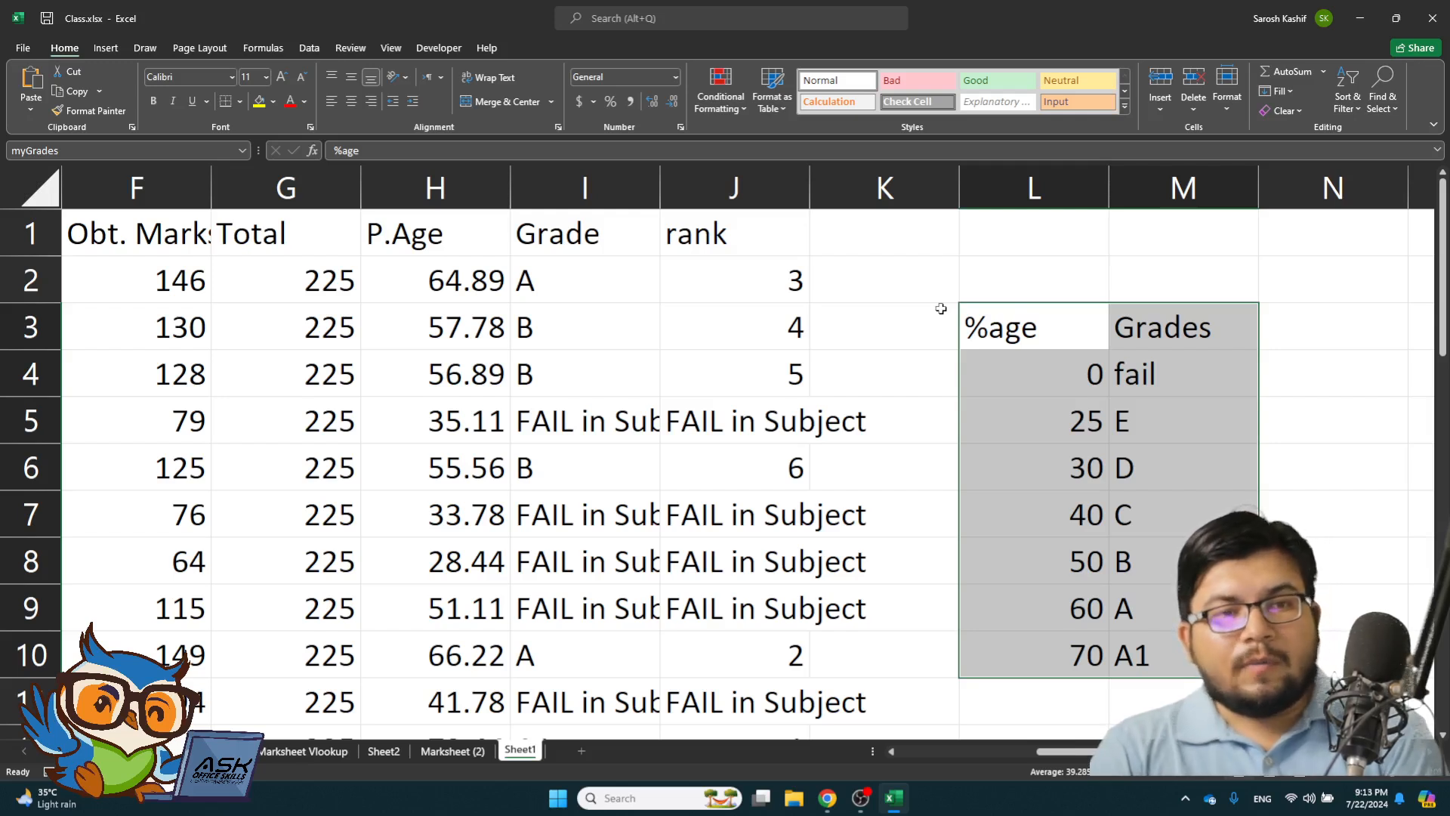
pyautogui.press('Delete')
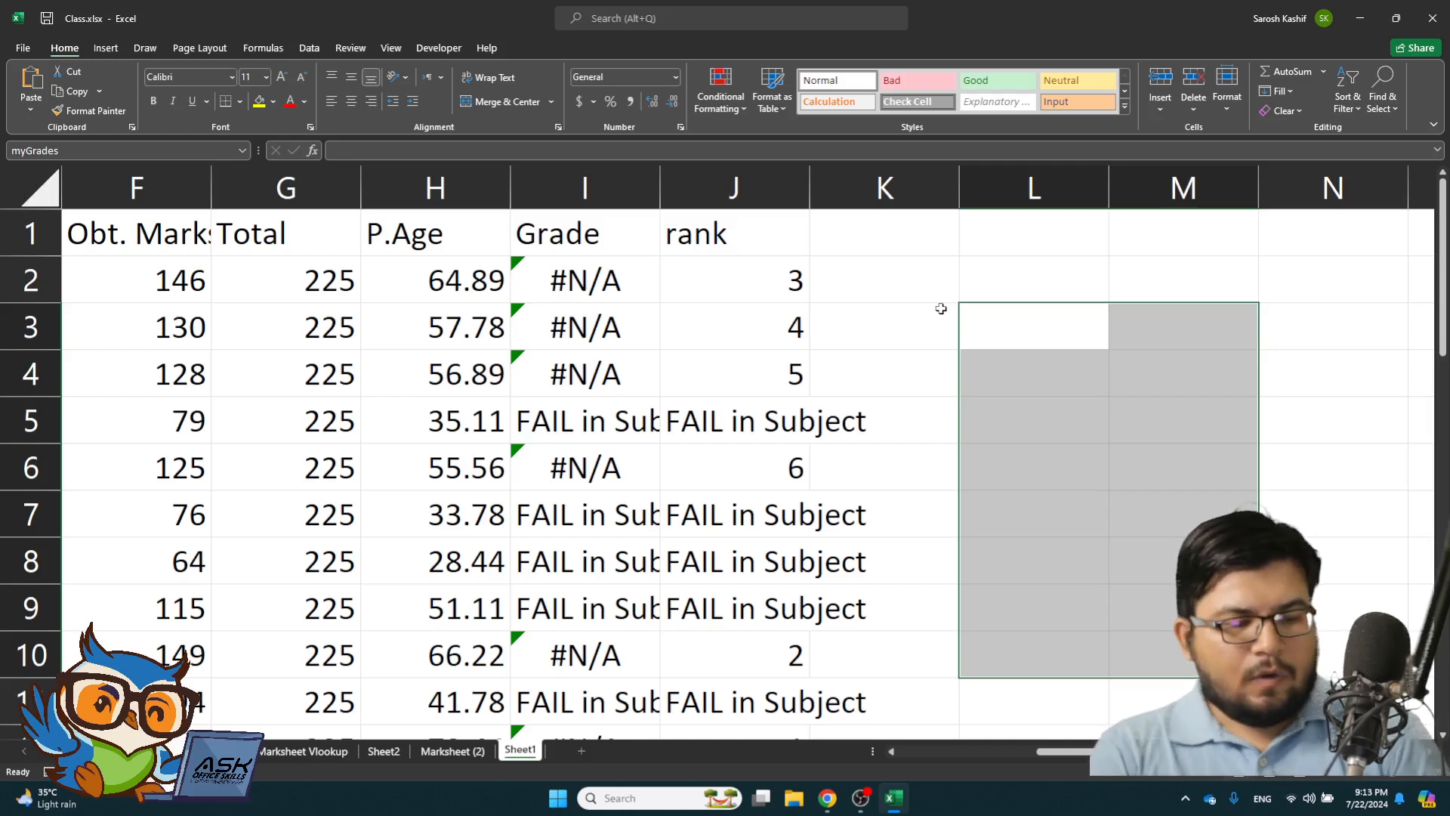
pyautogui.press('ctrl')
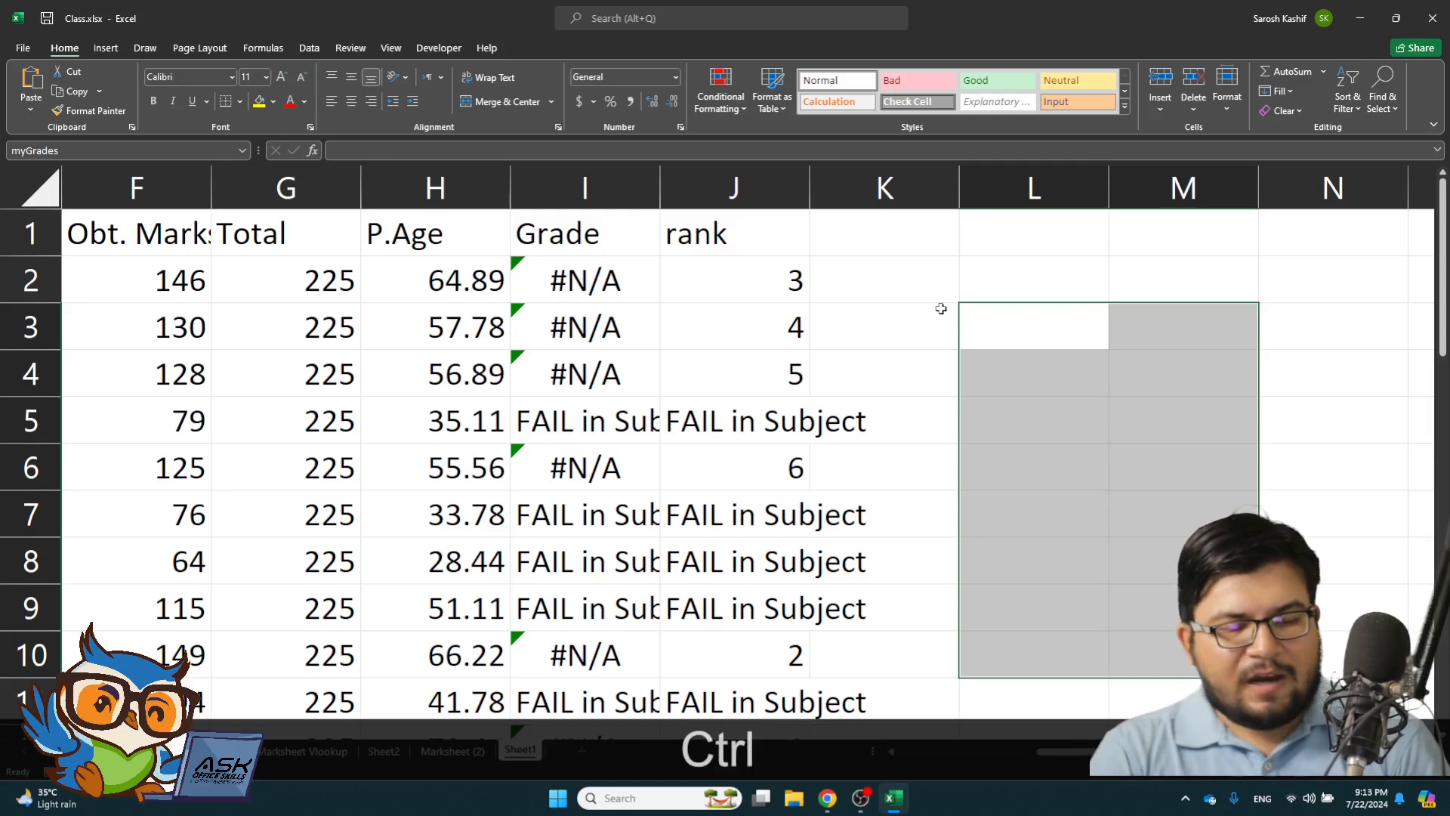
pyautogui.hotkey('ctrl', 'z')
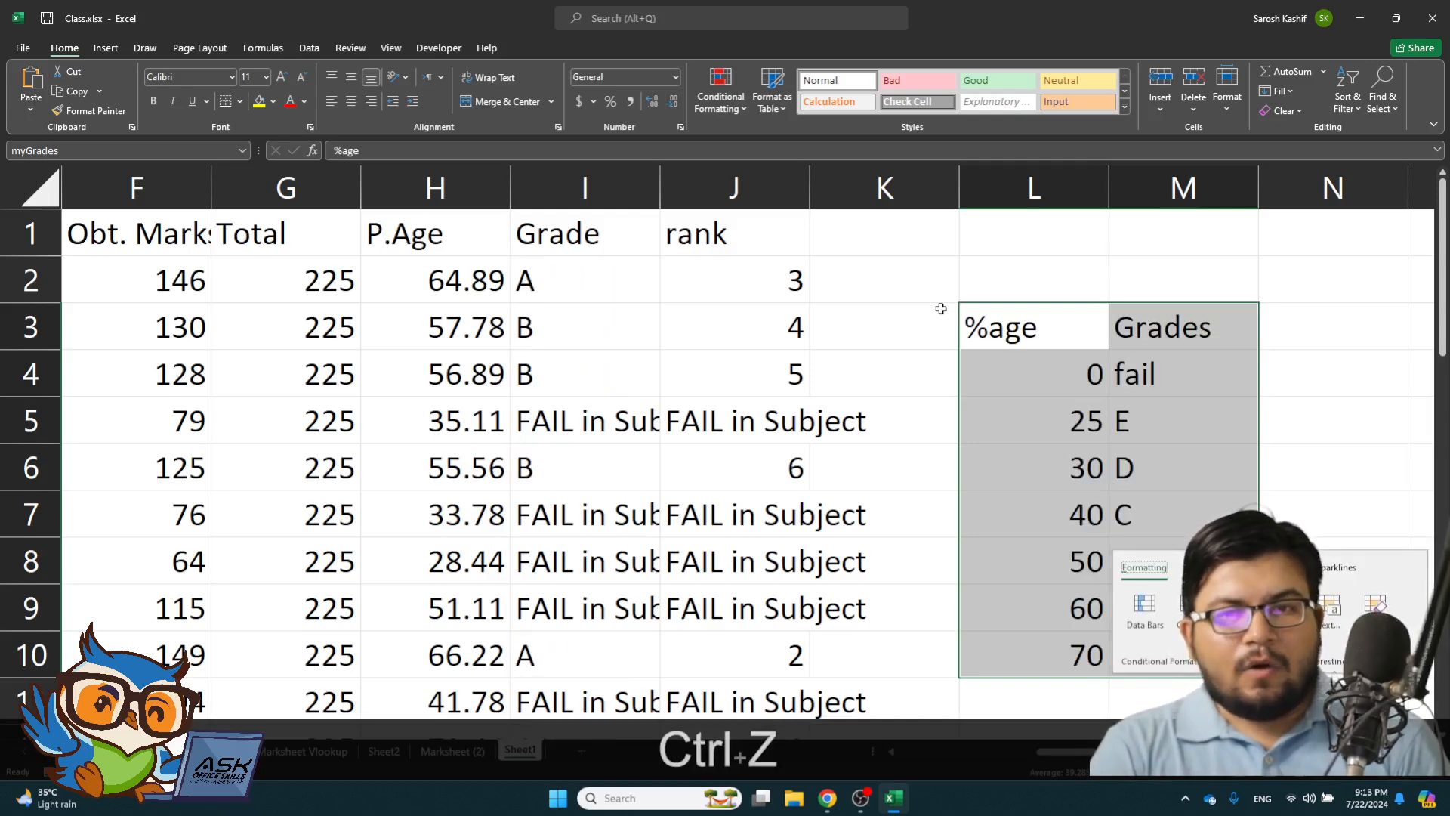
pyautogui.click(883, 299)
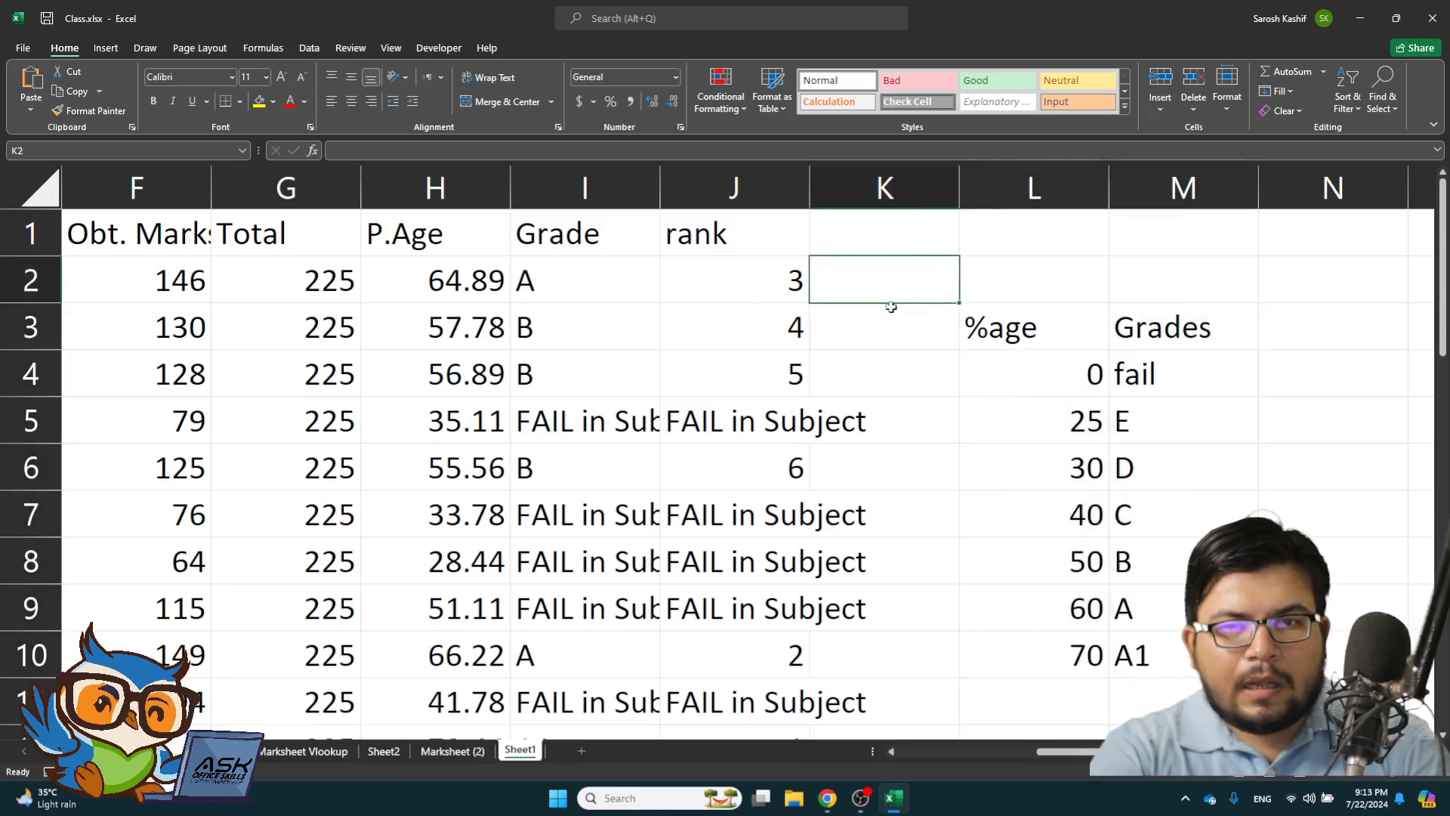
# - Examine the pages of the sheet's print preview, including where the rank column and grade table fall, and return to the worksheet
pyautogui.hotkey('ctrl', 'p')
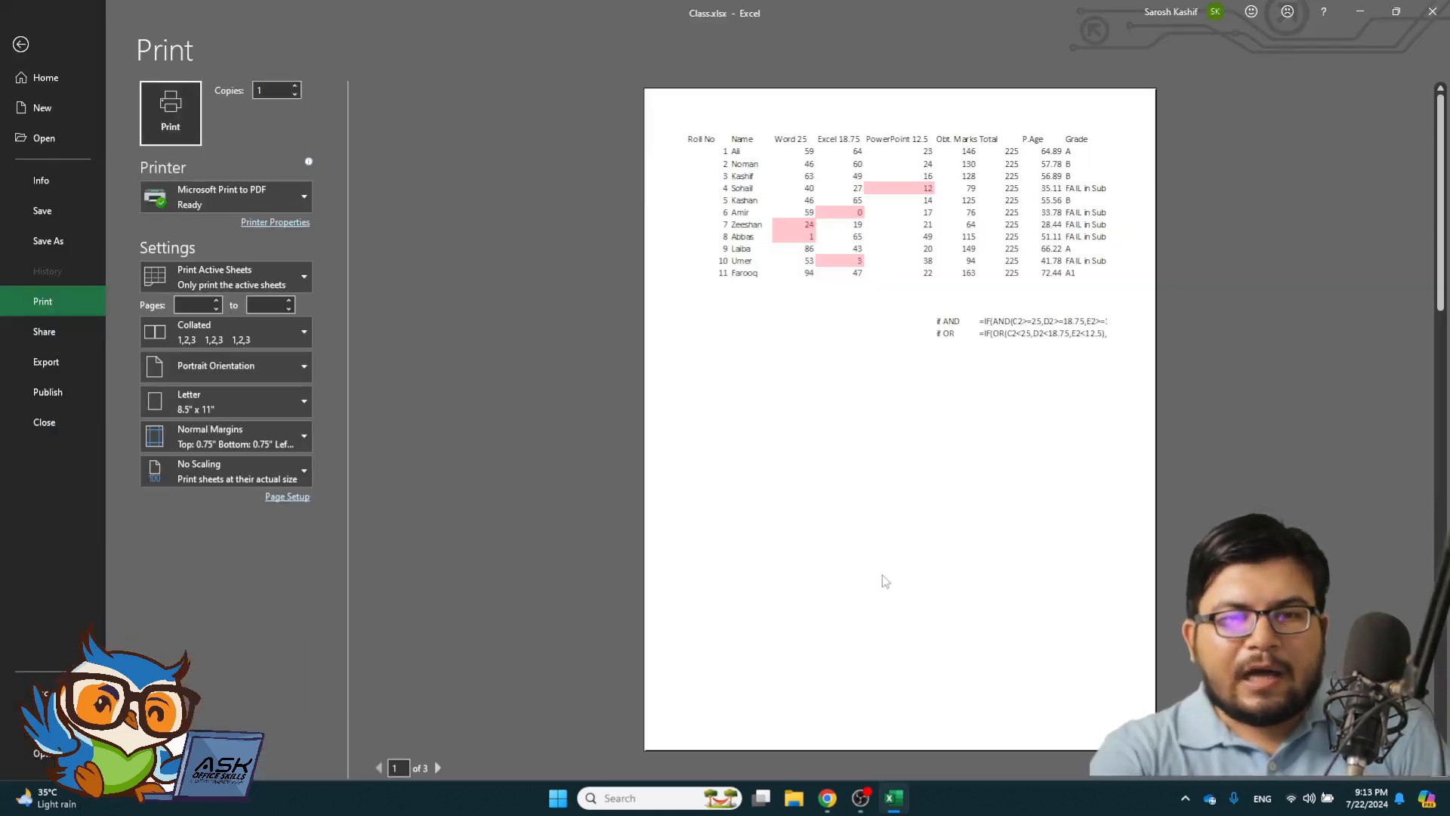
pyautogui.click(438, 768)
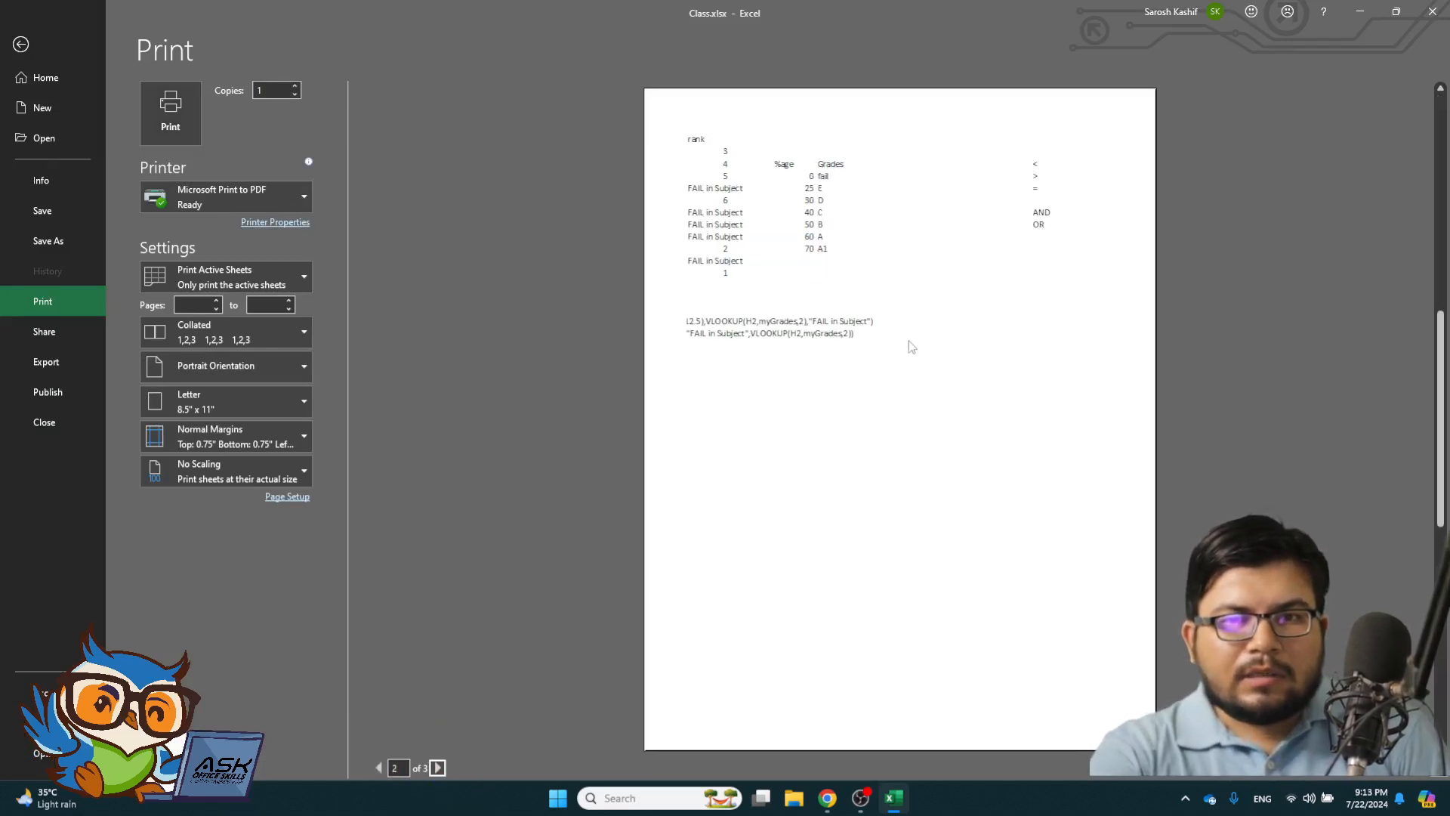
pyautogui.click(438, 768)
pyautogui.click(379, 768)
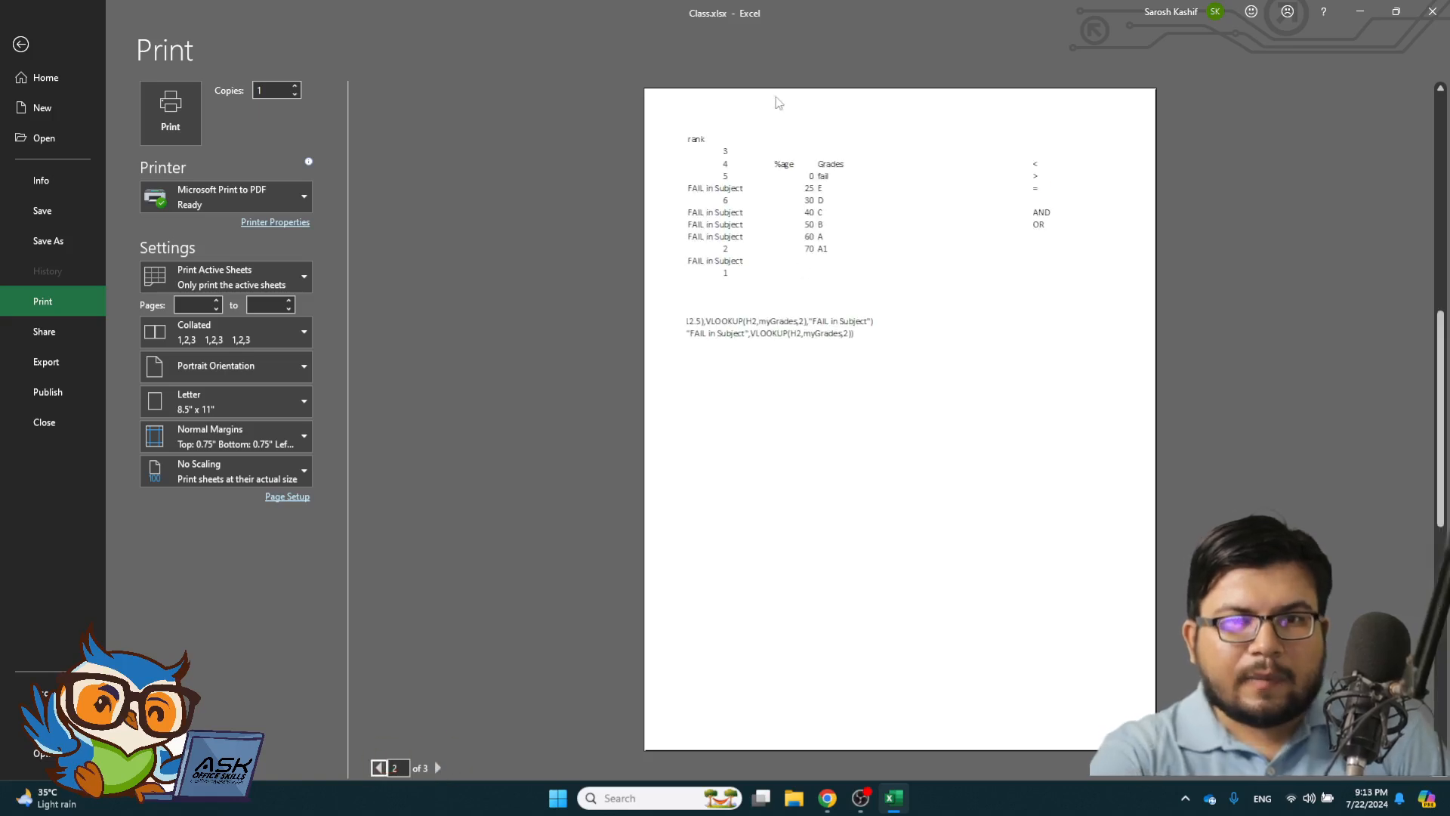
pyautogui.scroll(1, 836, 220)
pyautogui.scroll(1, 887, 227)
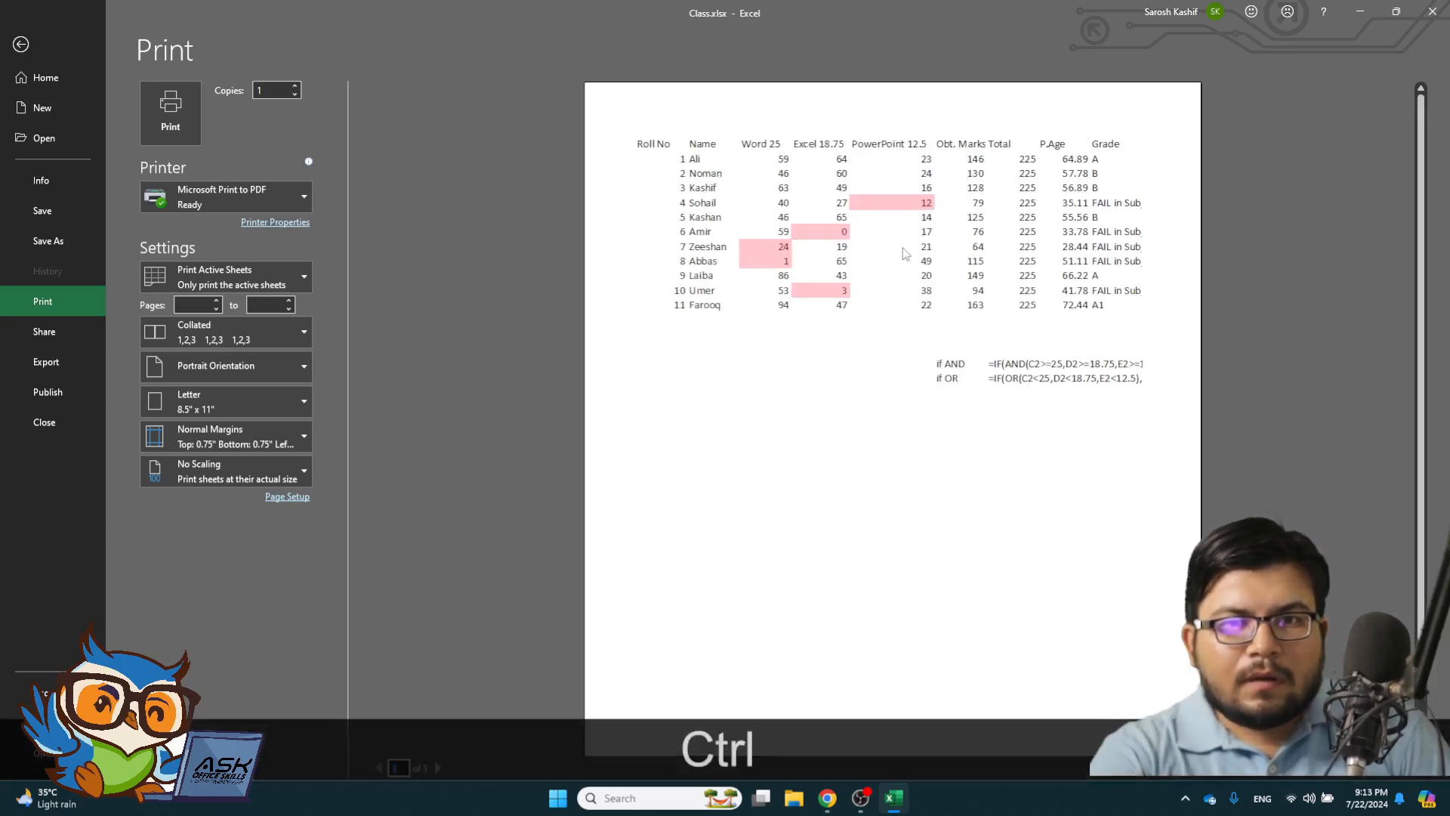
pyautogui.click(437, 768)
pyautogui.click(437, 768)
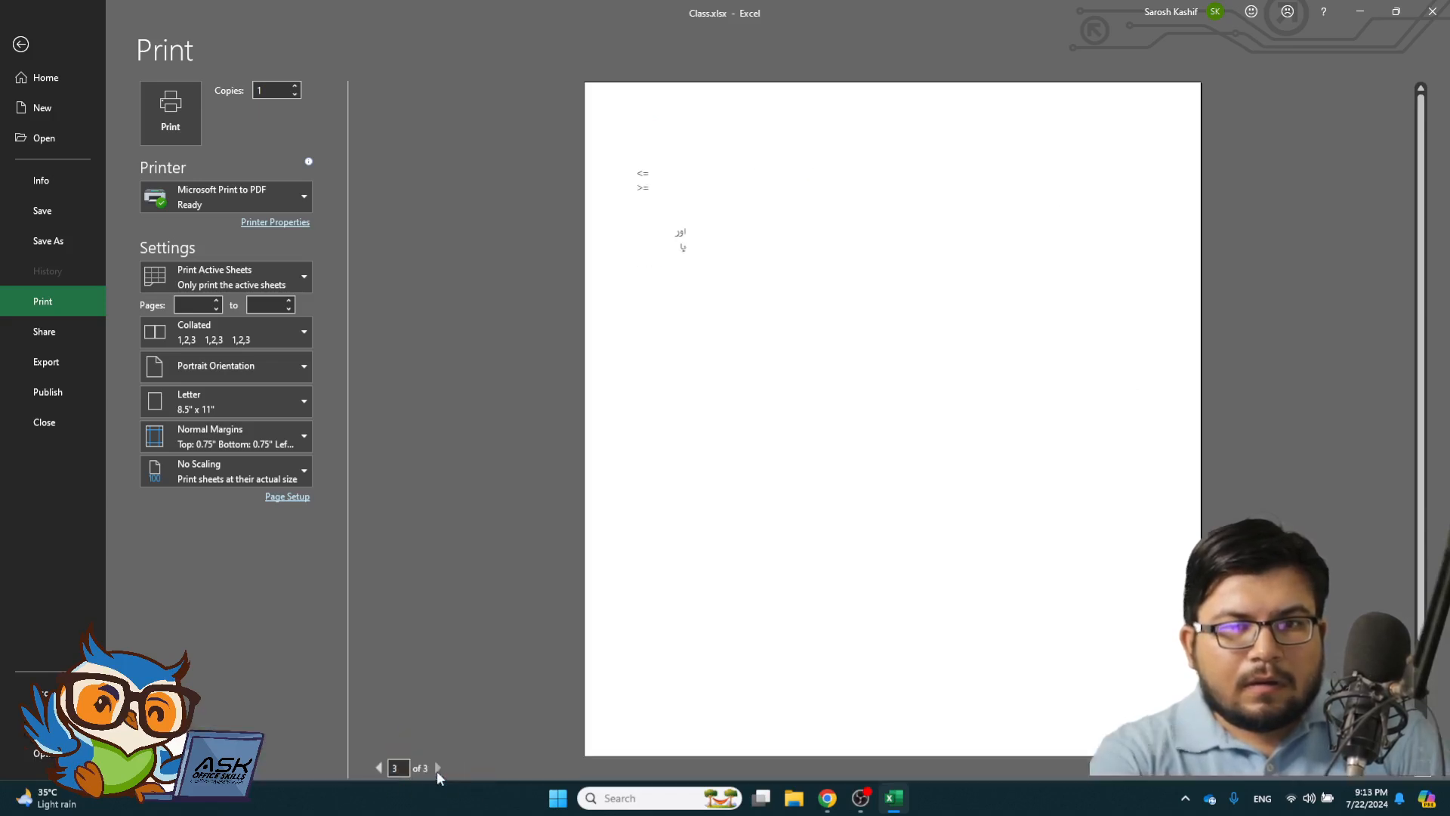
pyautogui.click(379, 768)
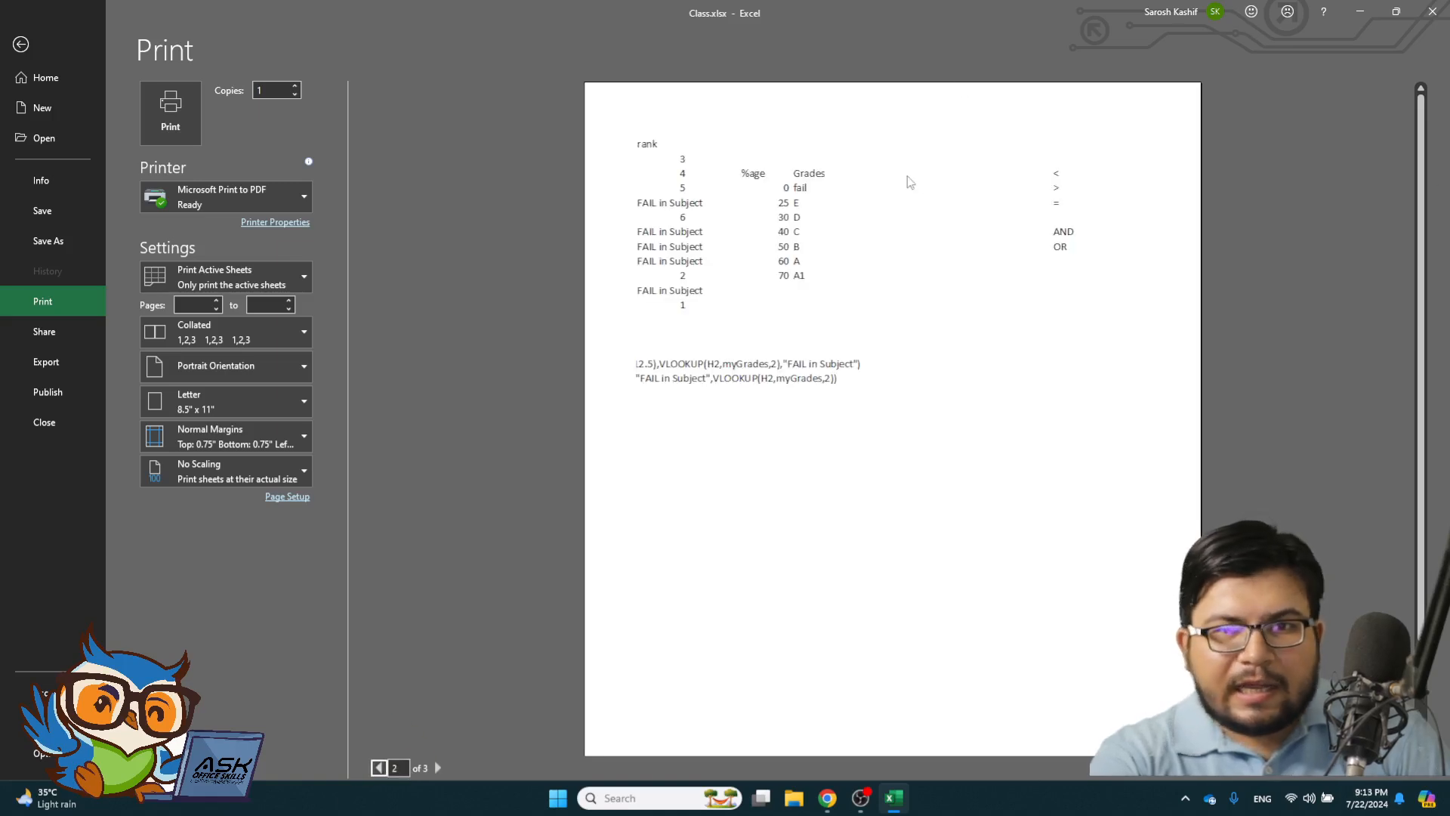
pyautogui.click(778, 202)
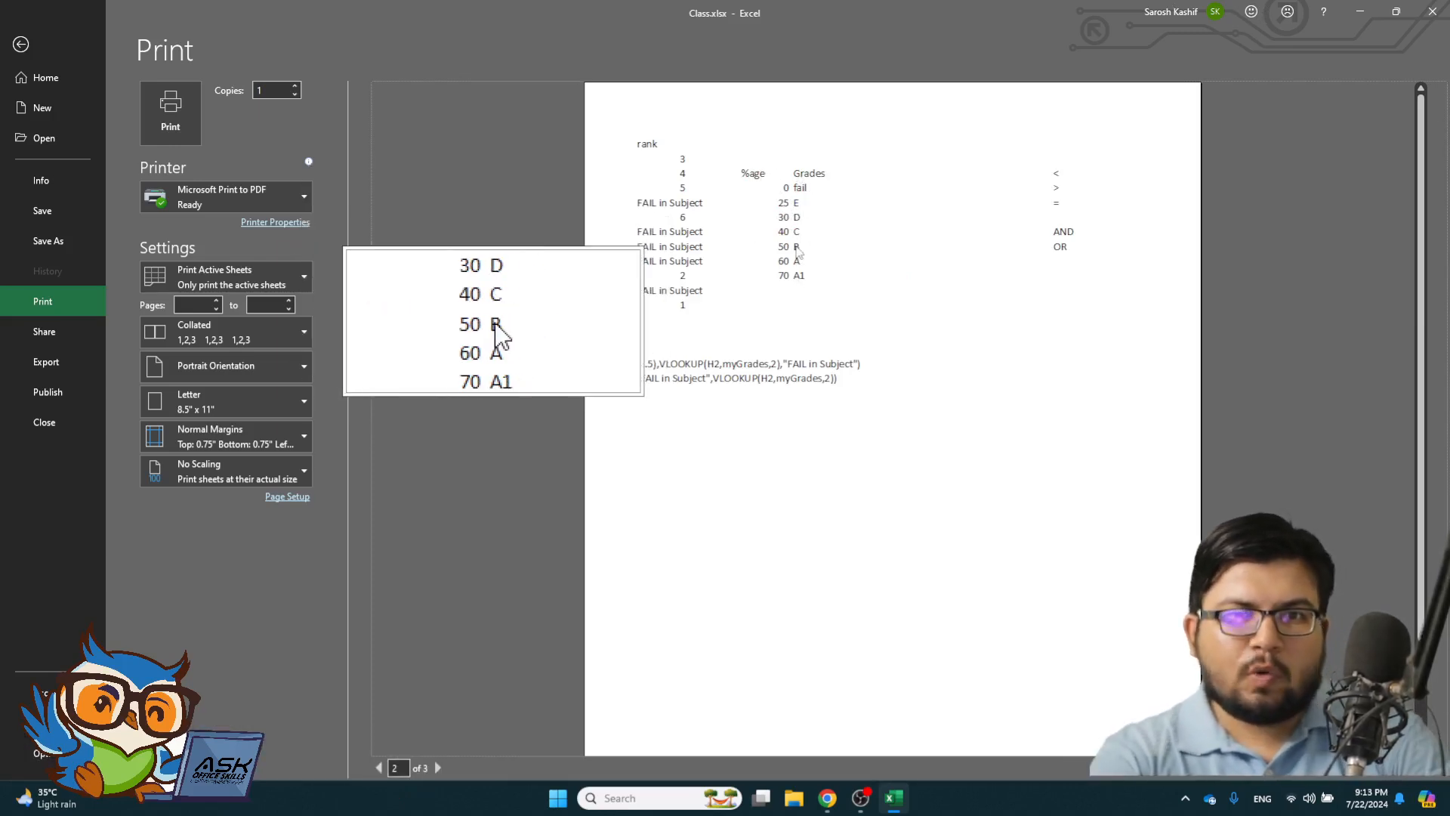
pyautogui.press('Escape')
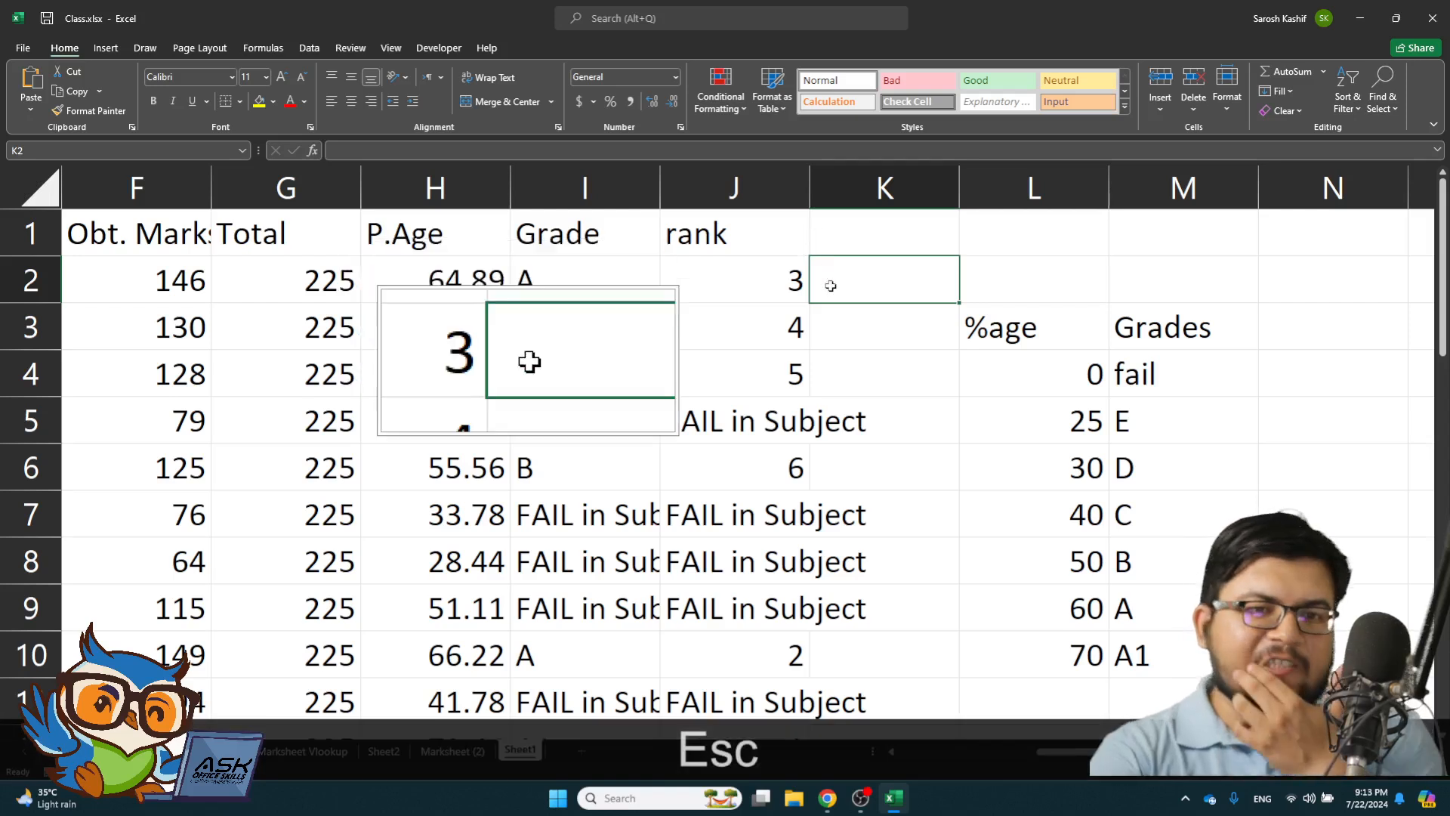
pyautogui.press('ctrl+alt+KP_5')
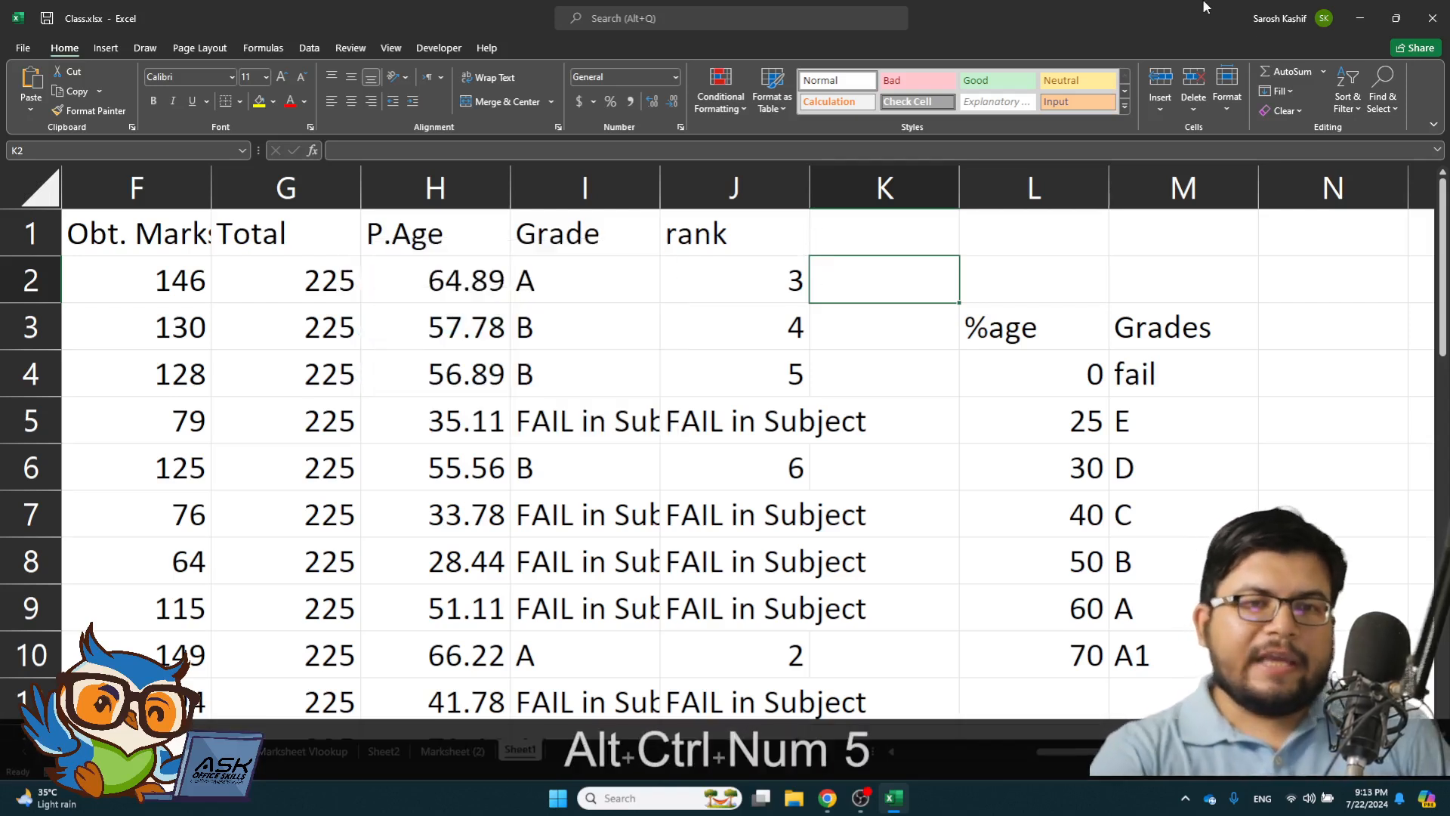
# - Shorten the "FAIL in Subject" text in the I2 grade formula to "FAIL"
pyautogui.click(552, 289)
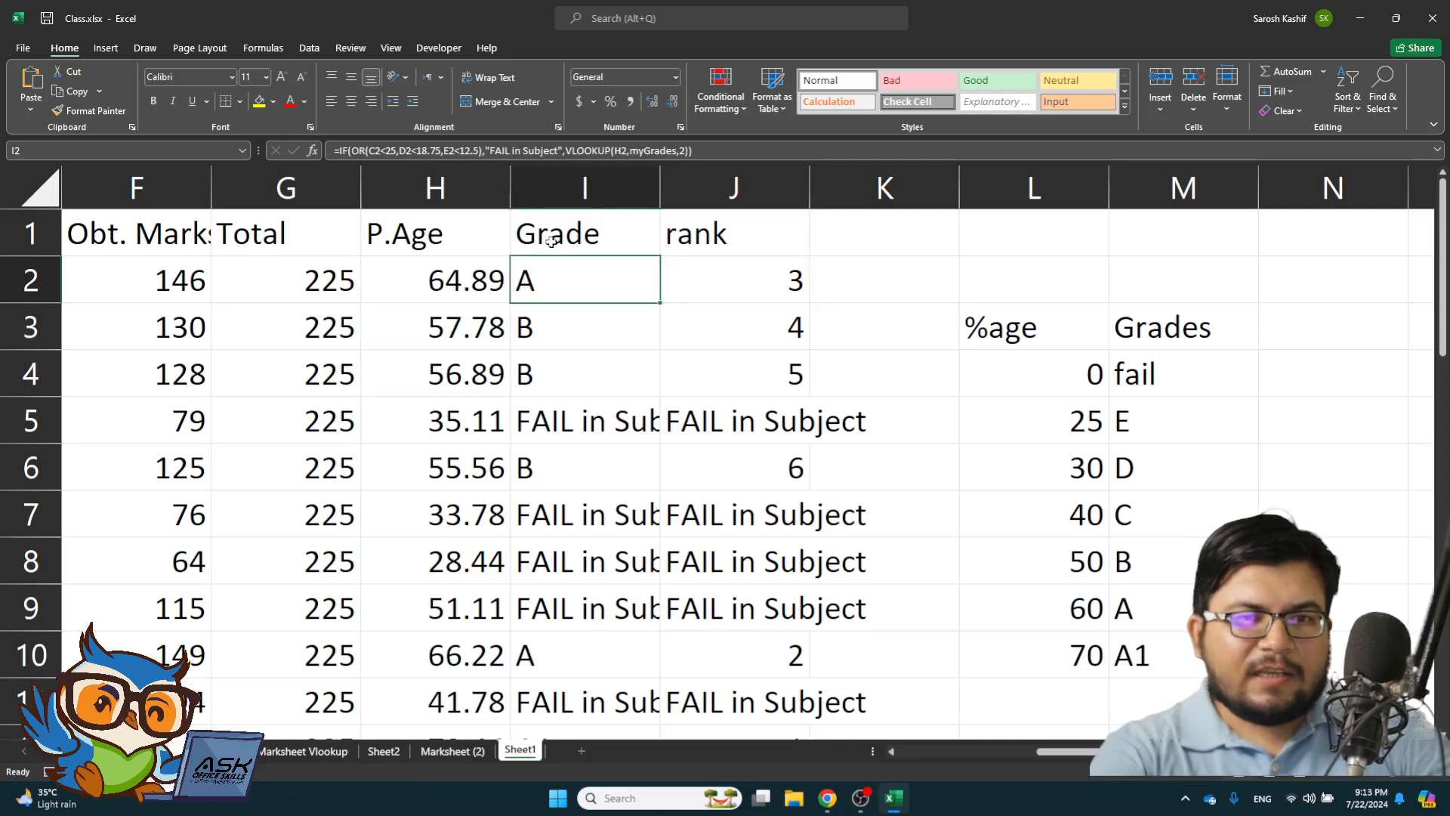
pyautogui.click(558, 147)
pyautogui.hotkey('ctrl', 'shift', 'Left')
pyautogui.hotkey('ctrl', 'shift', 'Left')
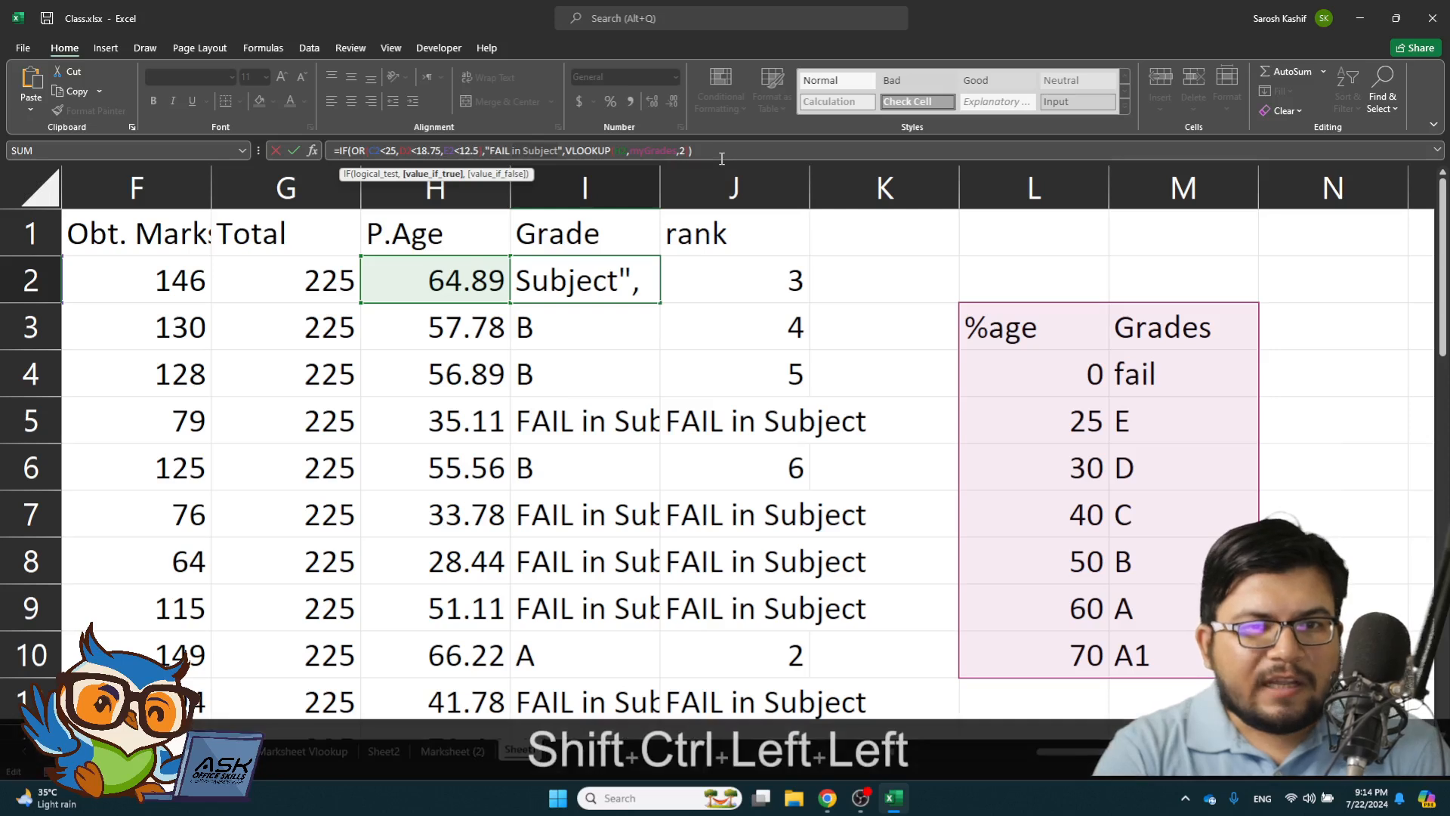
pyautogui.press('BackSpace')
pyautogui.press('BackSpace')
pyautogui.press('Return')
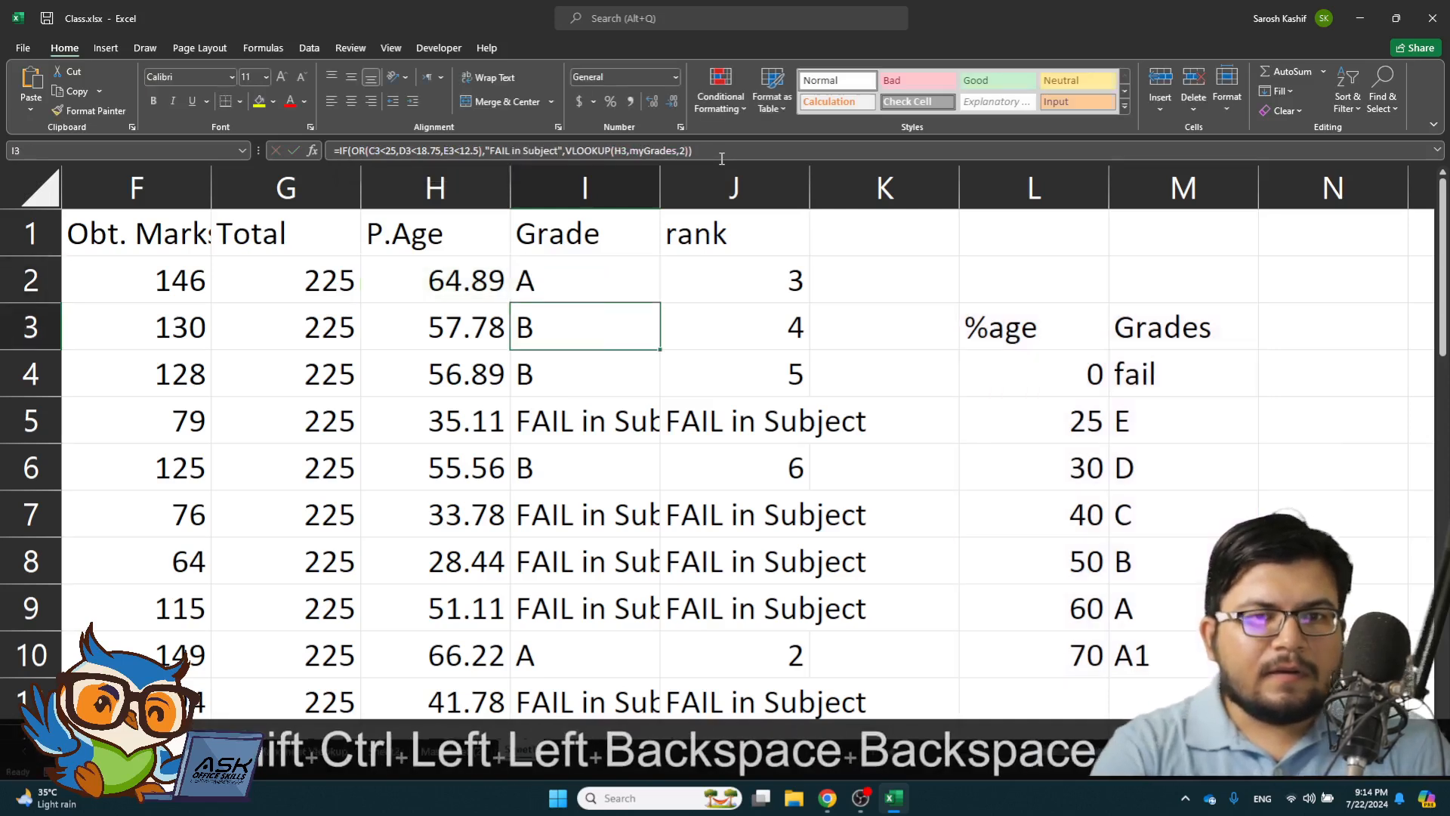
# - Shorten the fail text in the J2 rank formula to "FAIL" and fill the I2:J2 formulas down through all student rows
pyautogui.press('Right')
pyautogui.press('Up')
pyautogui.press('F2')
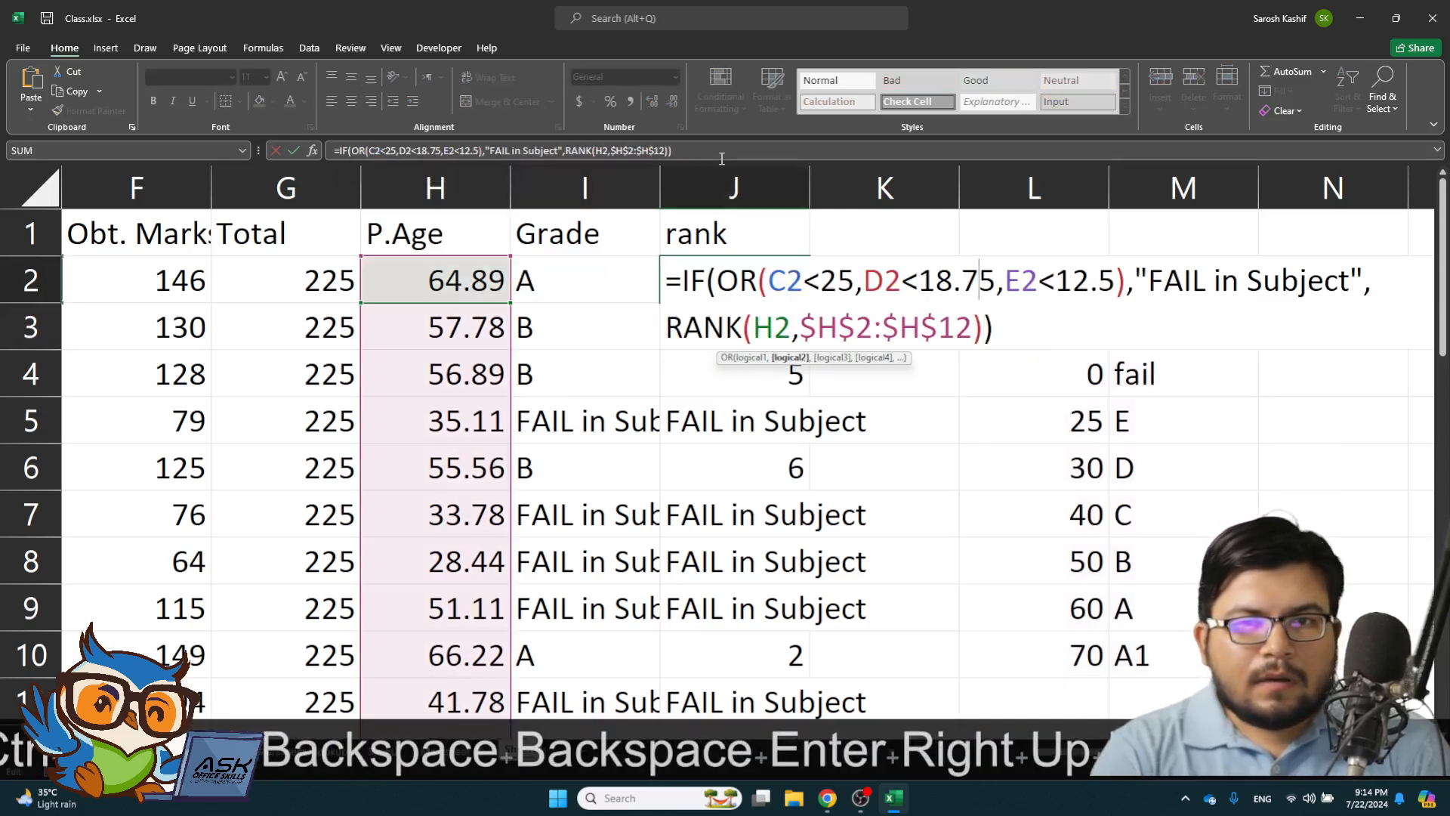
pyautogui.press('Left')
pyautogui.press('Left')
pyautogui.press('Left')
pyautogui.press('Left')
pyautogui.press('Left')
pyautogui.press('Left')
pyautogui.press('Left')
pyautogui.press('Left')
pyautogui.press('Left')
pyautogui.press('Left')
pyautogui.press('Left')
pyautogui.press('Left')
pyautogui.press('Left')
pyautogui.press('Left')
pyautogui.press('Left')
pyautogui.press('Left')
pyautogui.press('Left')
pyautogui.press('Left')
pyautogui.press('Left')
pyautogui.press('Left')
pyautogui.press('Up')
pyautogui.press('Right')
pyautogui.press('Right')
pyautogui.press('Right')
pyautogui.press('Right')
pyautogui.press('Right')
pyautogui.press('Right')
pyautogui.press('Right')
pyautogui.press('Right')
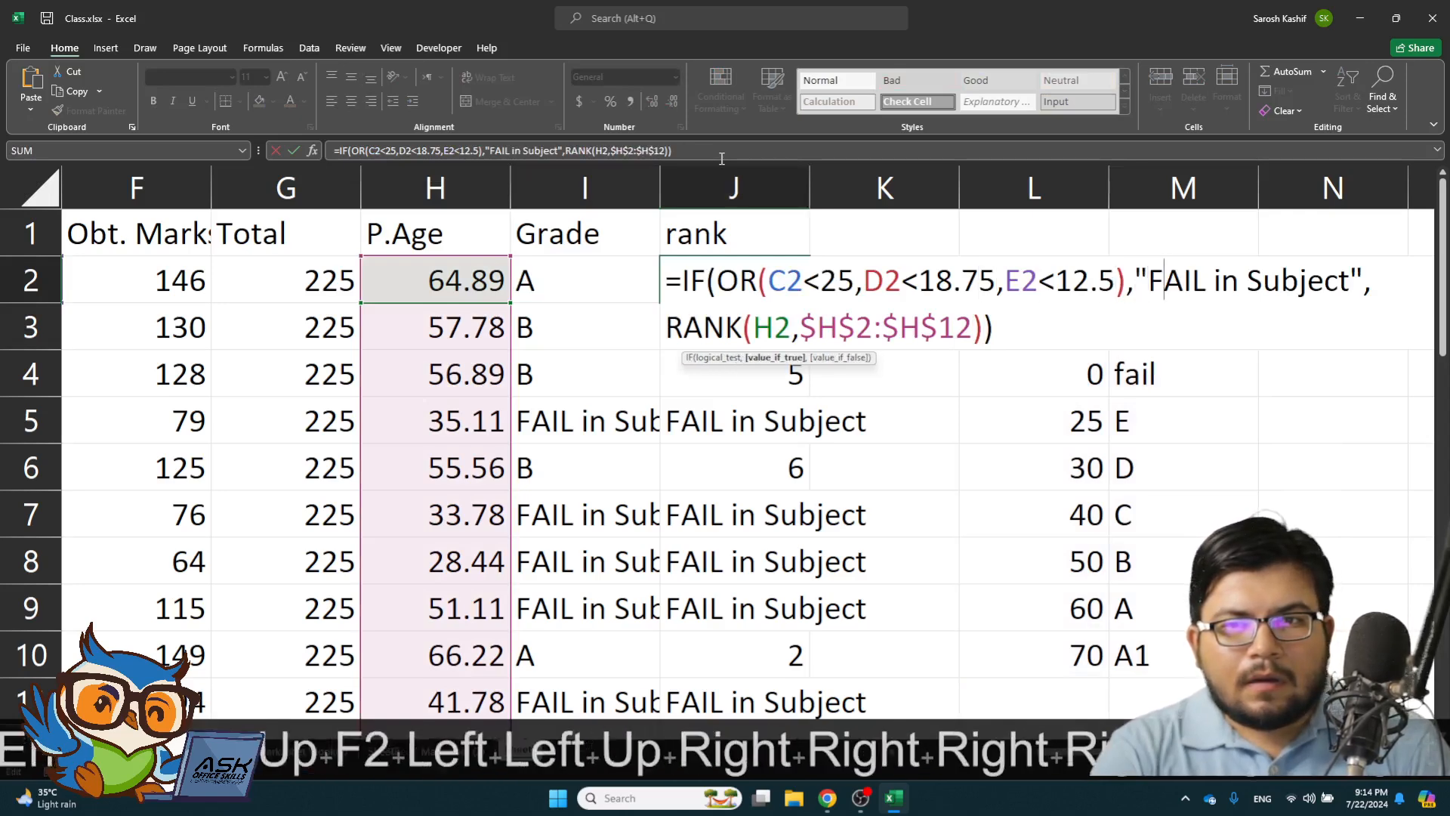
pyautogui.press('Right')
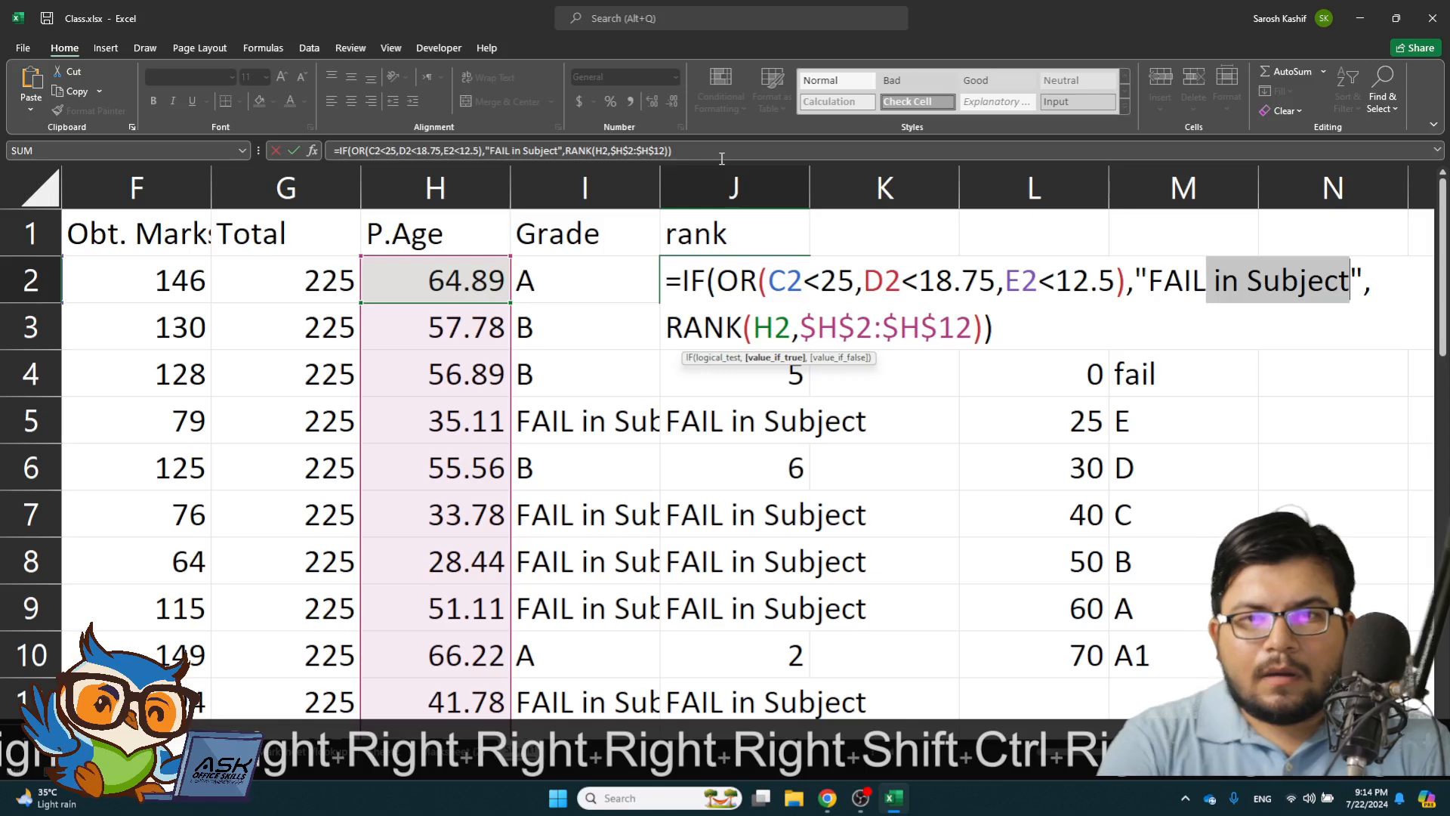
pyautogui.press('BackSpace')
pyautogui.press('Return')
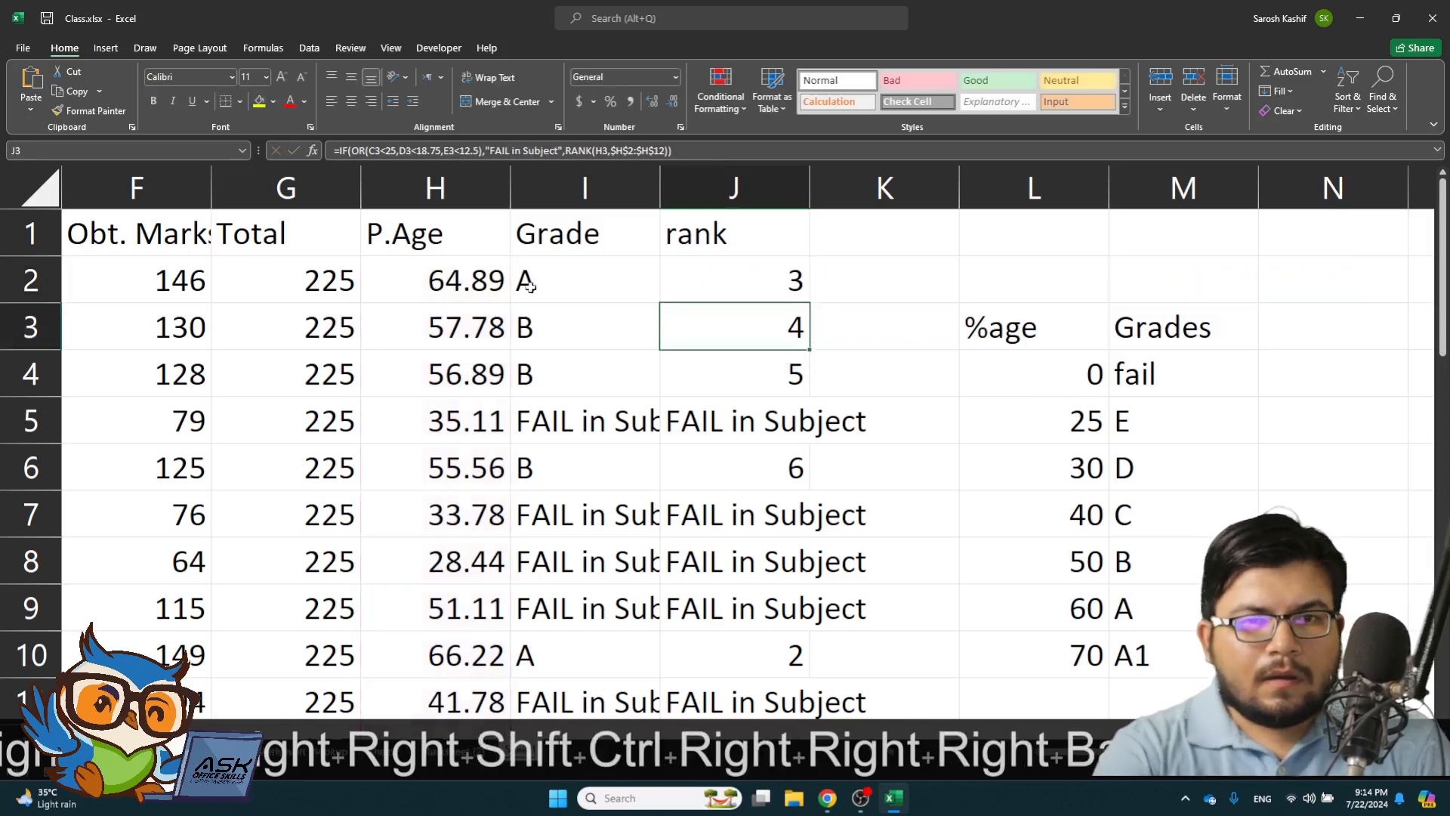
pyautogui.doubleClick(810, 302)
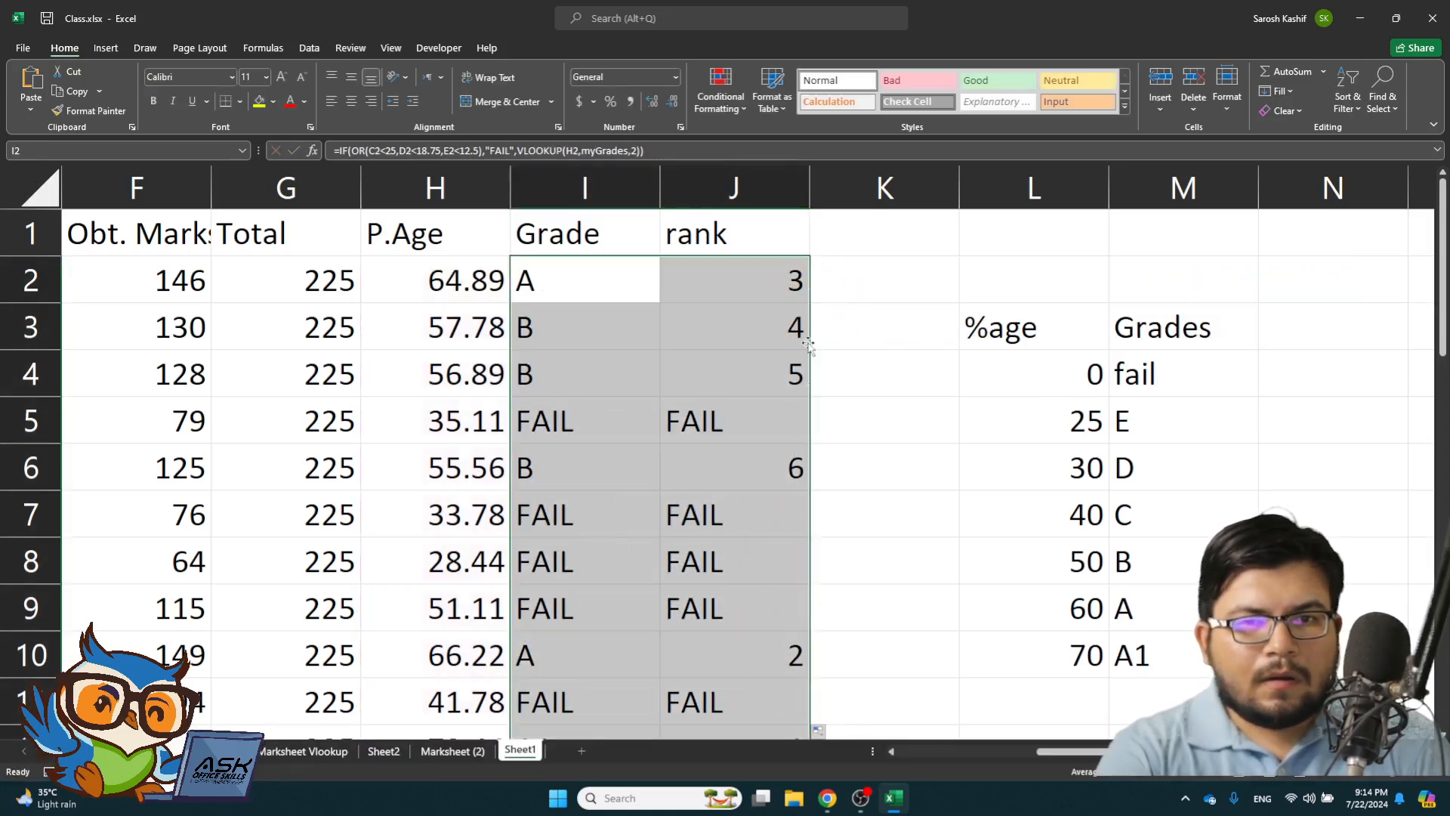
pyautogui.click(859, 389)
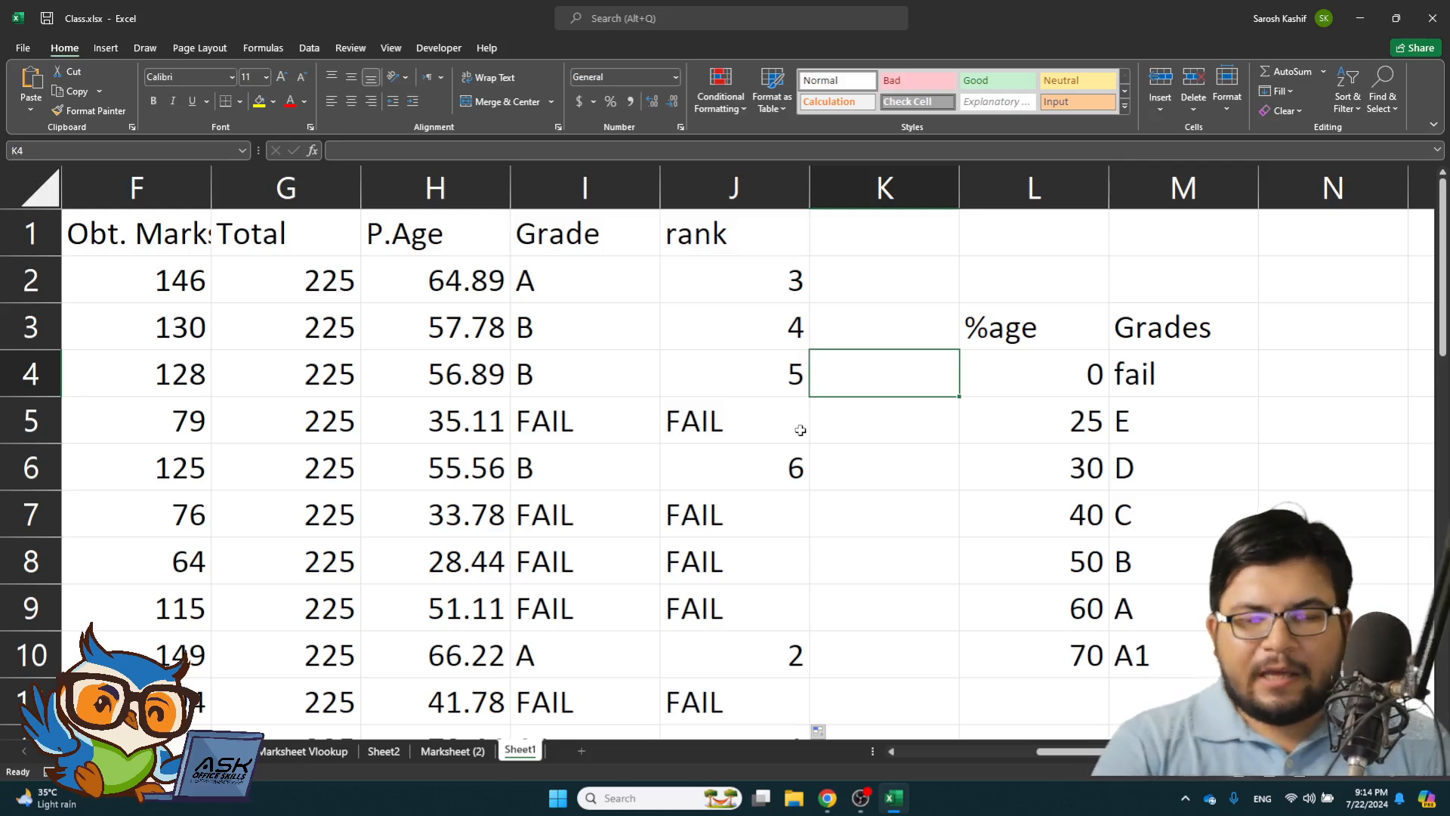
# - Insert a blank row above the marksheet's header row
pyautogui.hotkey('ctrl', 'Left')
pyautogui.hotkey('ctrl', 'Left')
pyautogui.hotkey('ctrl', 'Left')
pyautogui.hotkey('ctrl', 'Left')
pyautogui.hotkey('ctrl', 'Left')
pyautogui.press('Up')
pyautogui.press('Up')
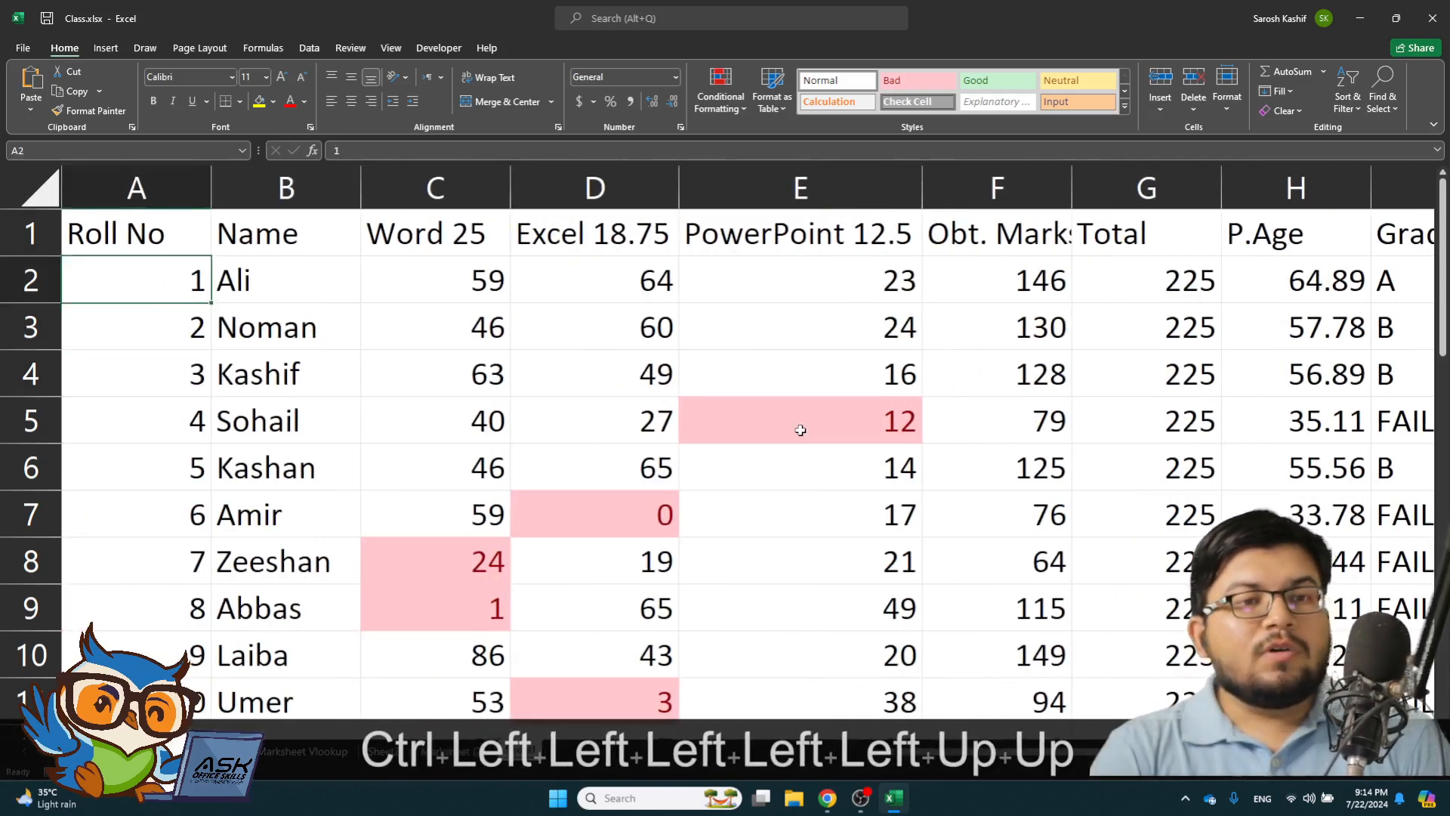
pyautogui.press('Up')
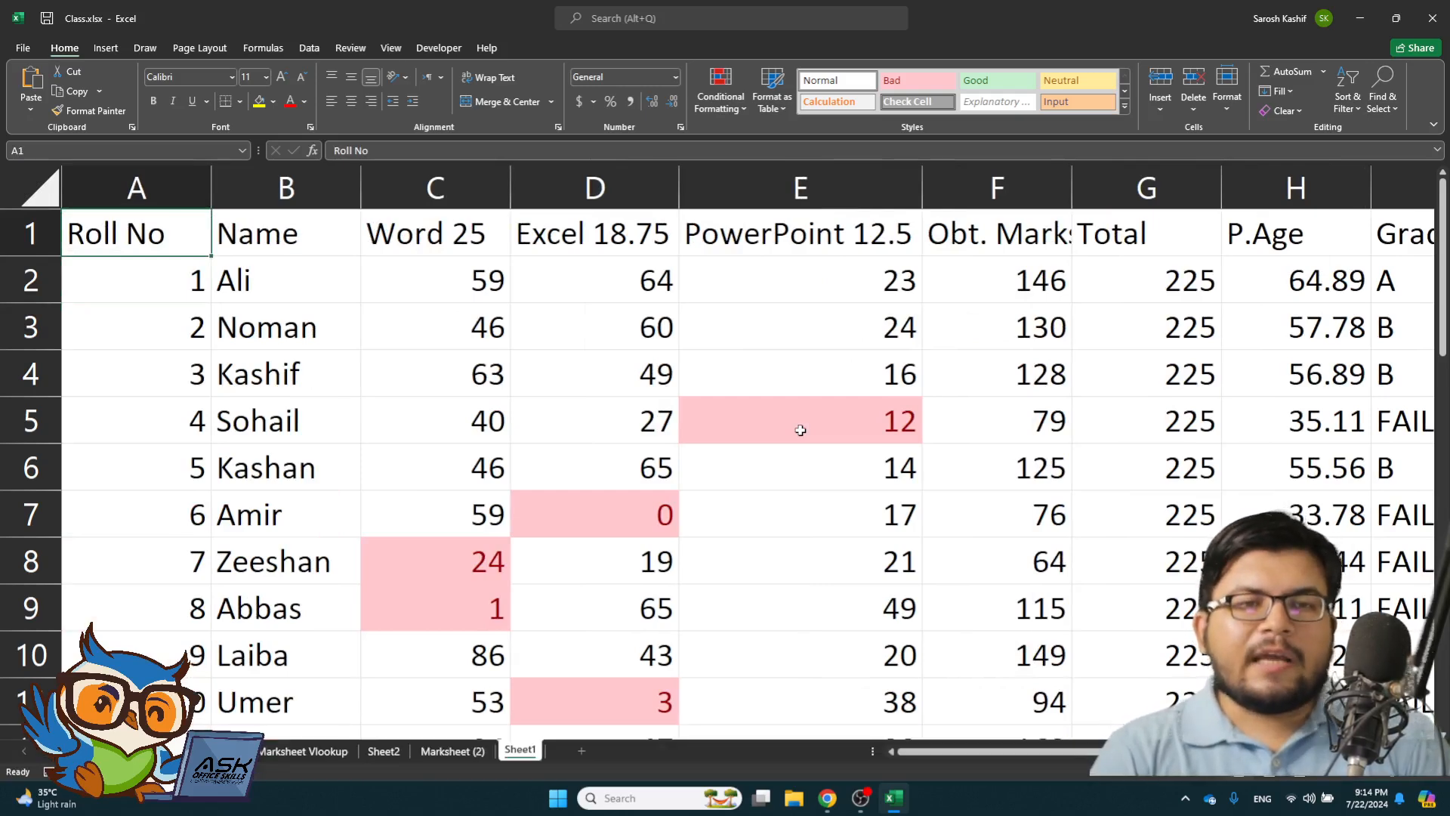
pyautogui.click(20, 225)
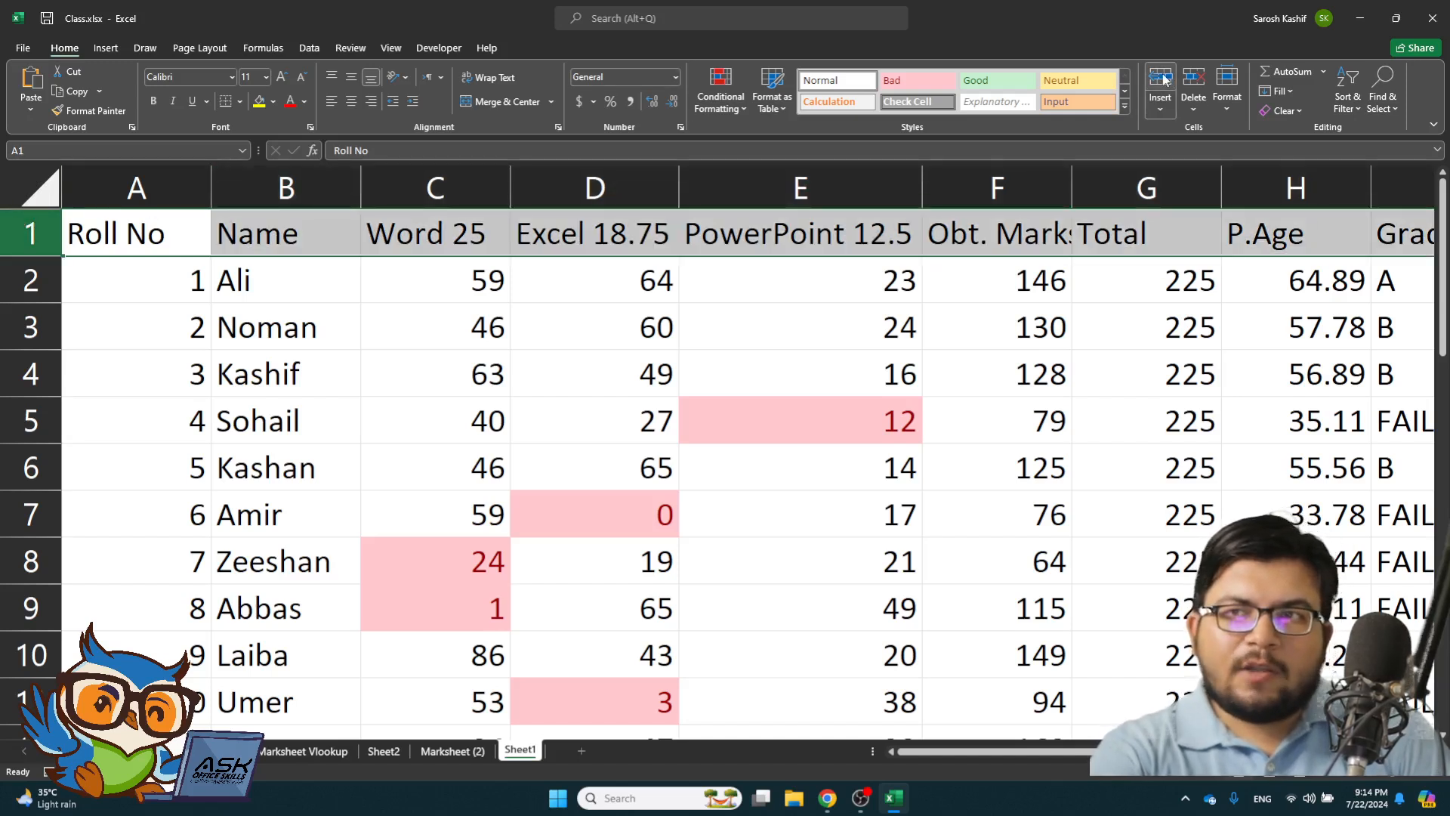
pyautogui.press('ctrl+alt+KP_5')
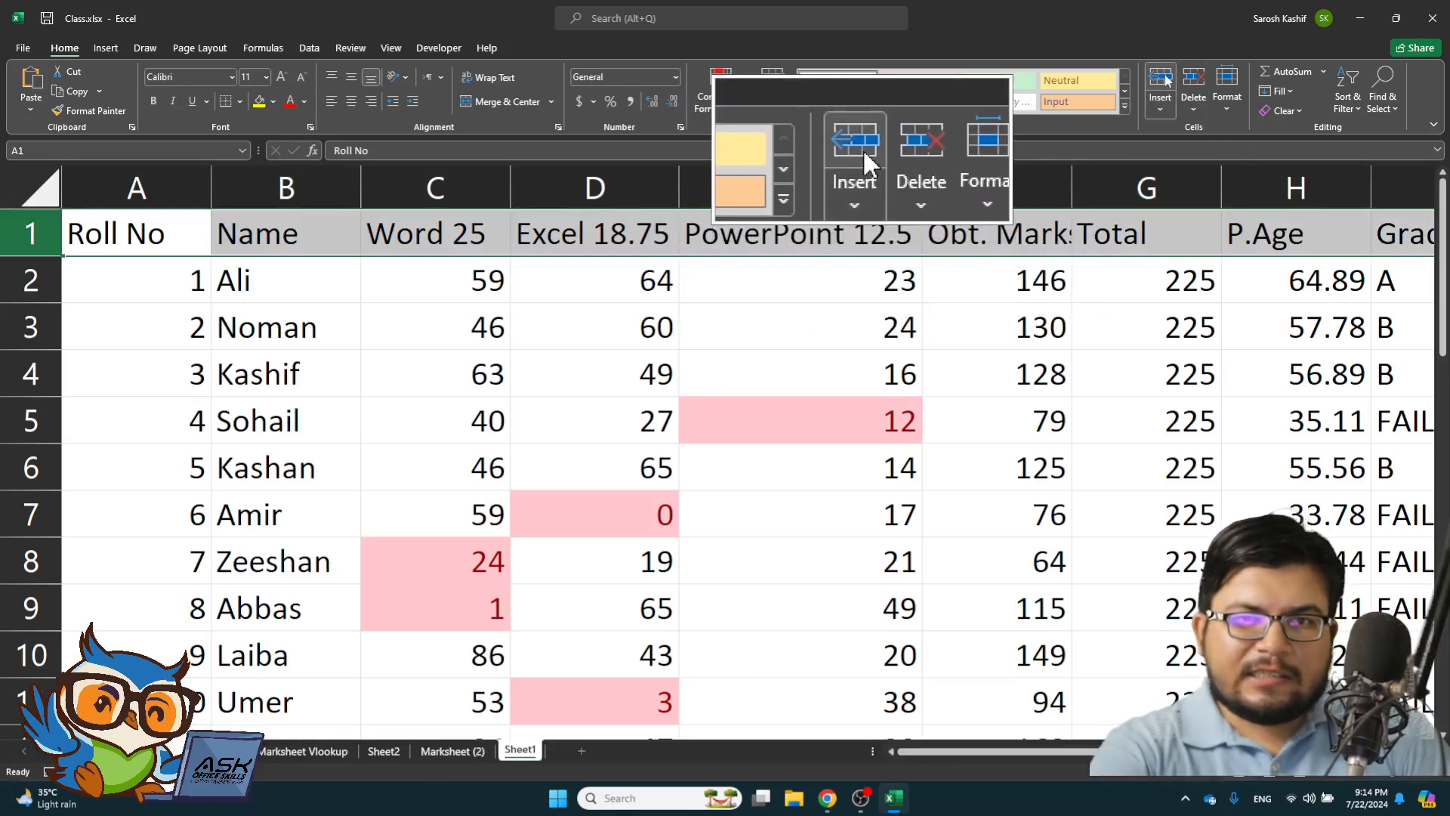
pyautogui.click(1161, 78)
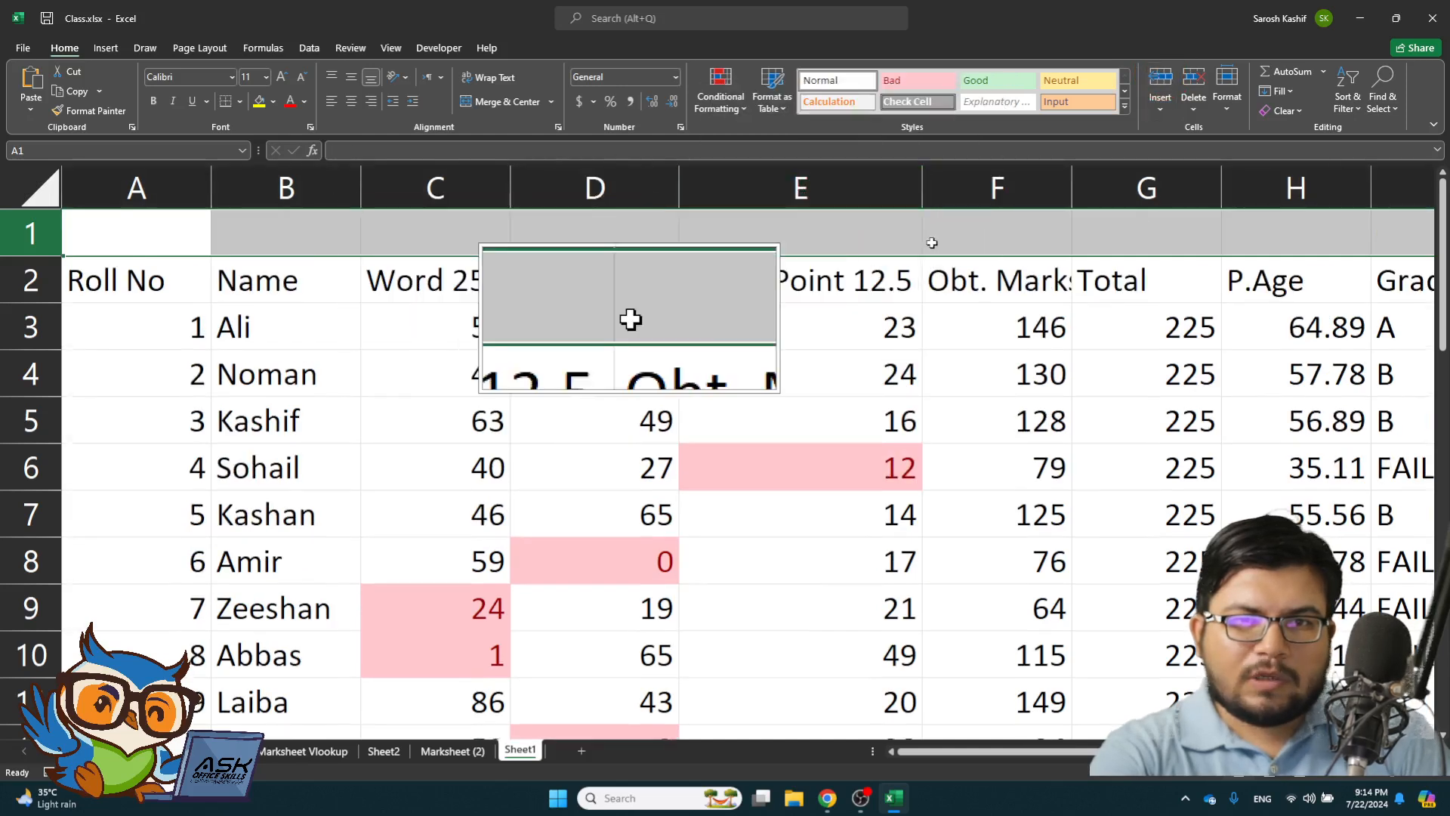
# - Merge and center the blank first row across columns A to J, matching the marksheet's width
pyautogui.click(98, 229)
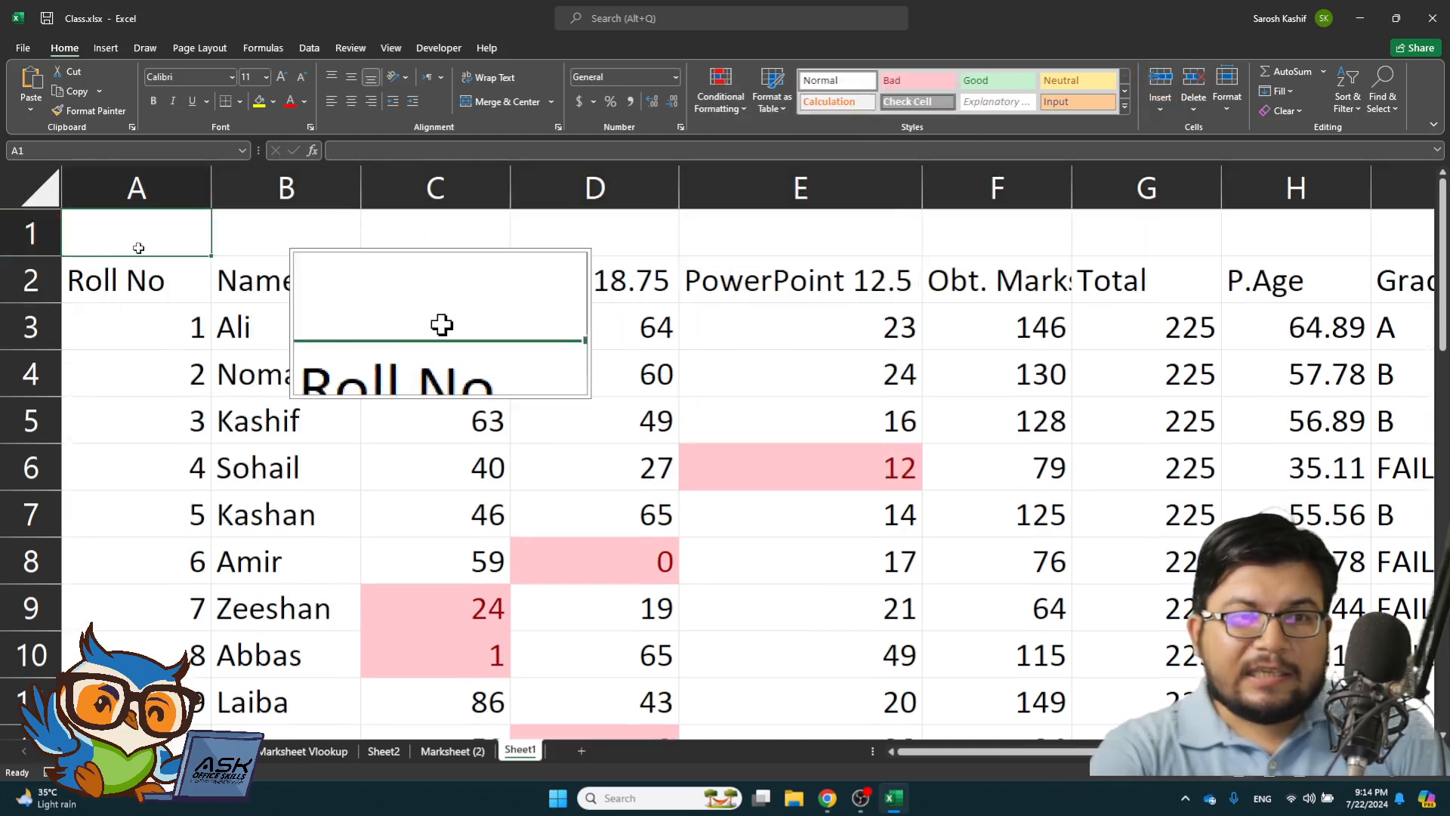
pyautogui.press('Right')
pyautogui.press('Right')
pyautogui.press('Right')
pyautogui.press('Right')
pyautogui.press('Right')
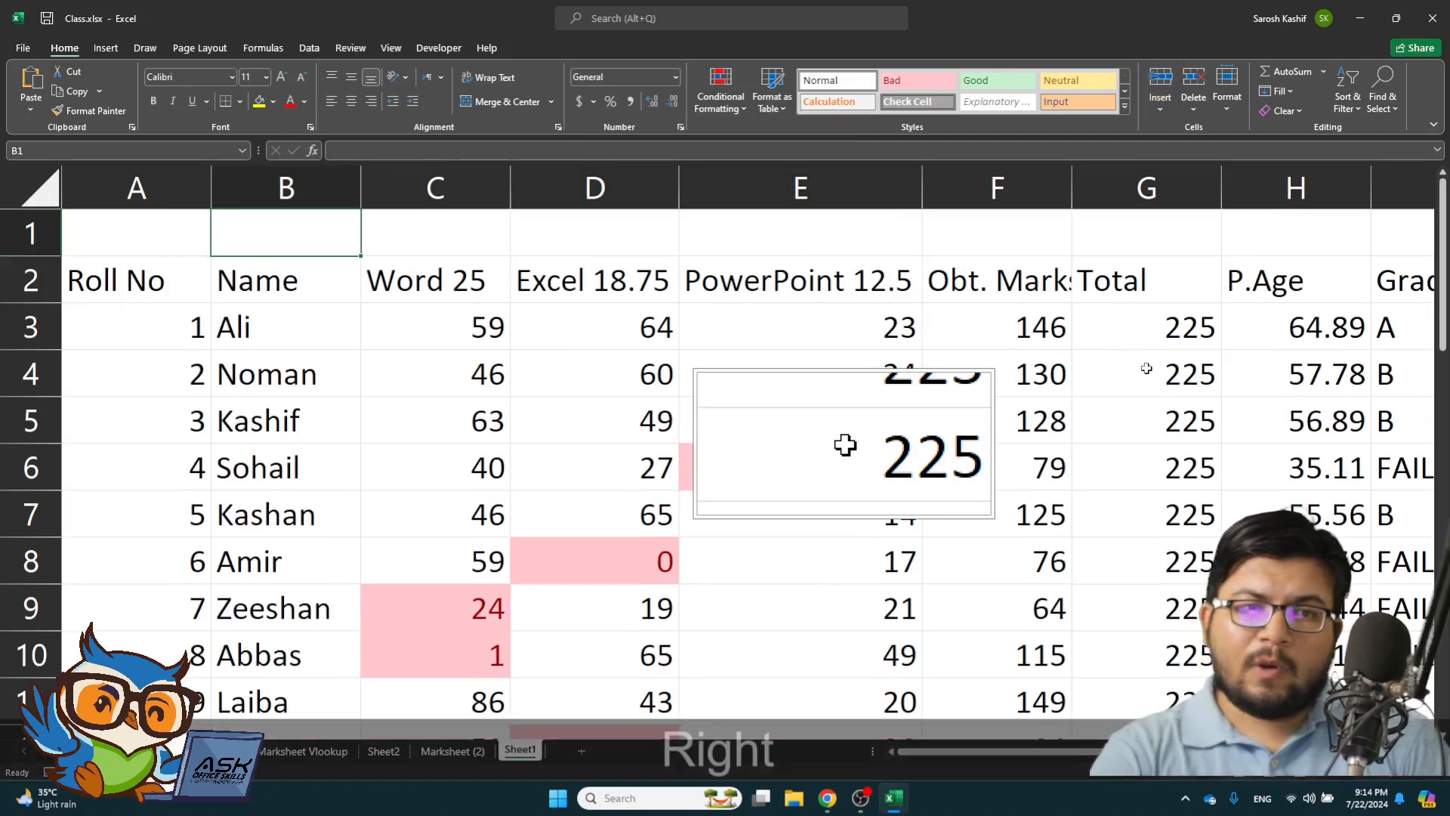
pyautogui.press('Right')
pyautogui.press('Right')
pyautogui.press('Right')
pyautogui.press('Right')
pyautogui.press('Right')
pyautogui.press('Right')
pyautogui.press('Right')
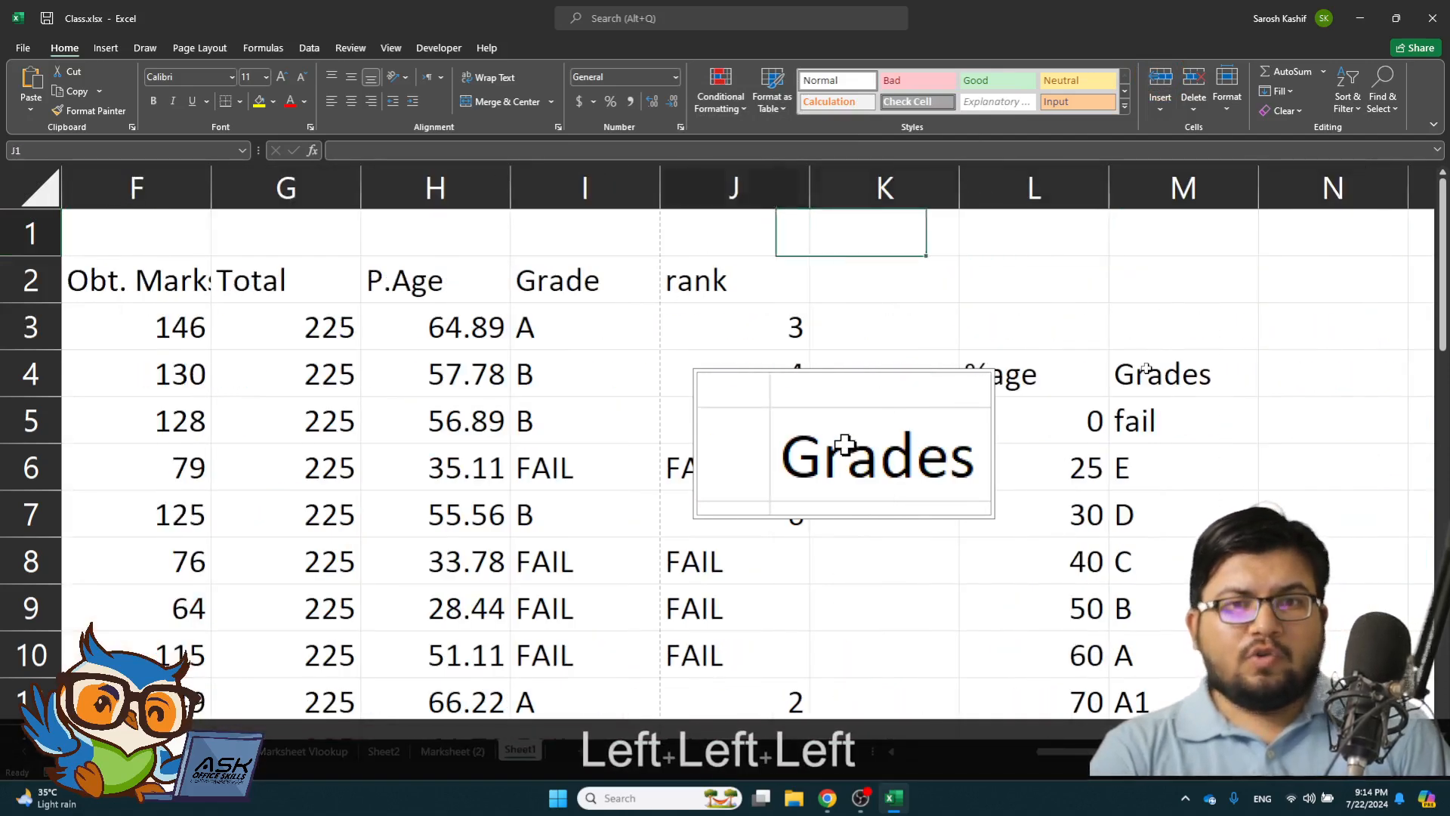
pyautogui.hotkey('shift', 'Left')
pyautogui.hotkey('shift', 'Left')
pyautogui.hotkey('shift', 'Left')
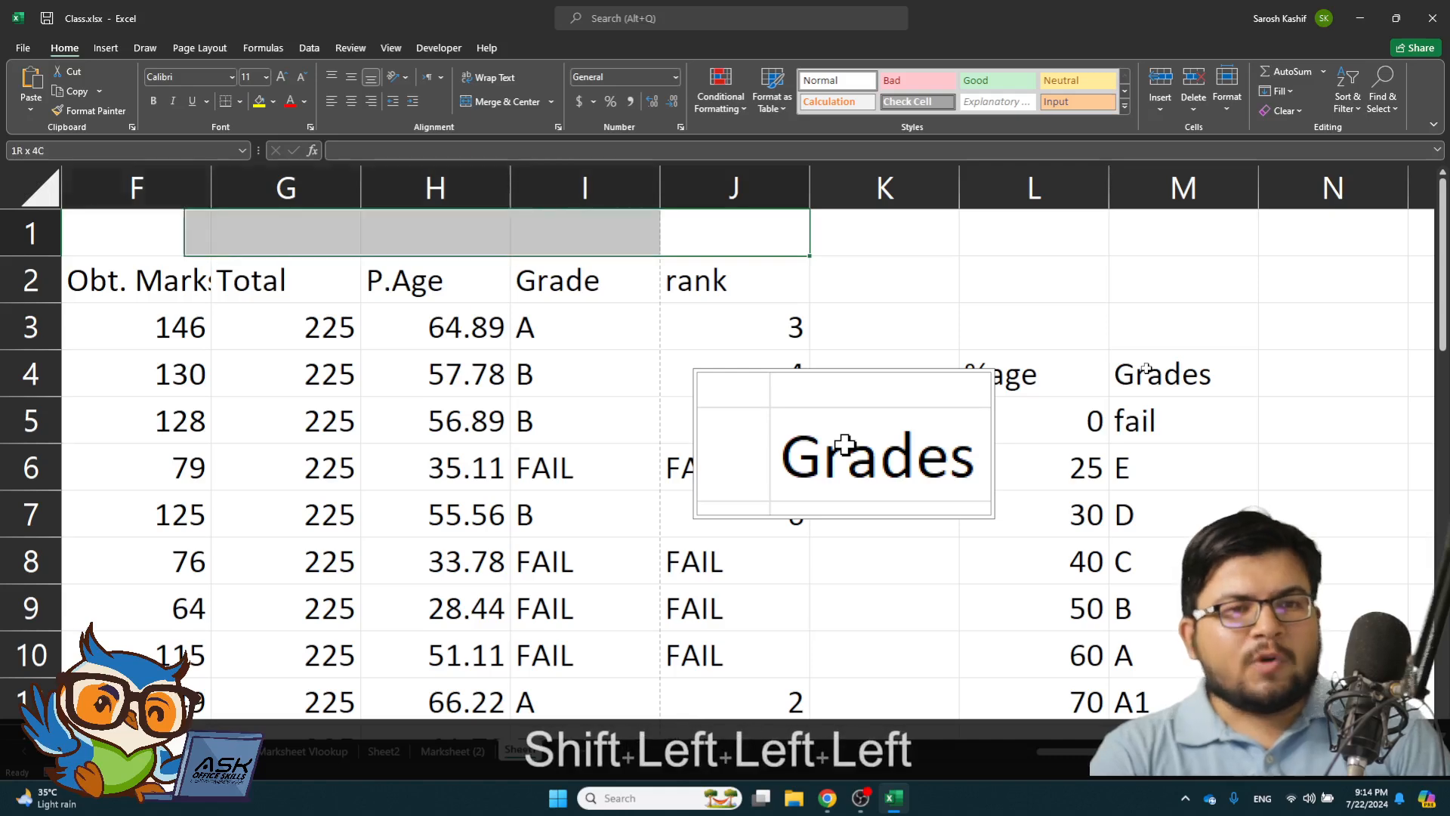
pyautogui.hotkey('shift', 'Home')
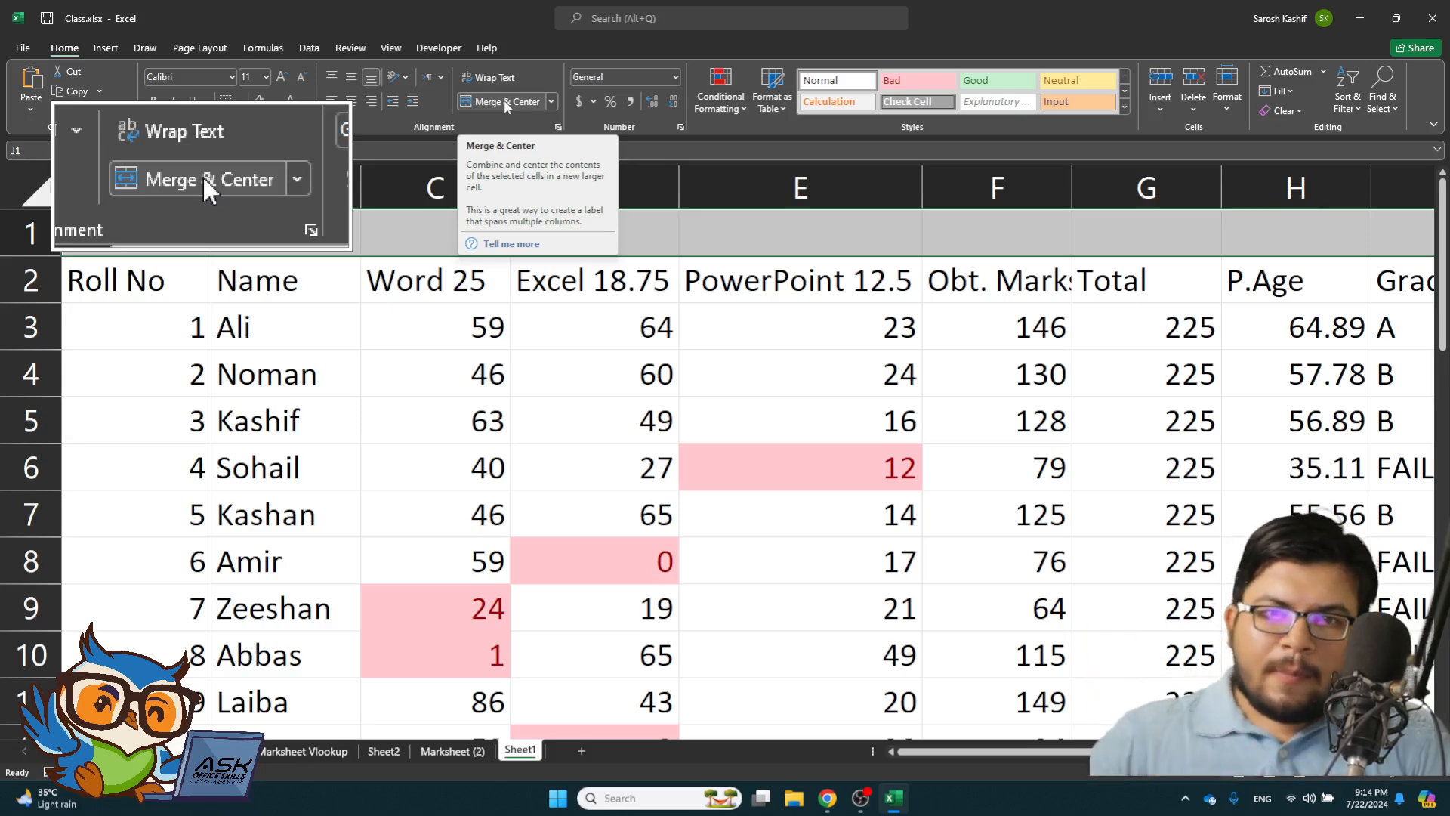
pyautogui.click(506, 103)
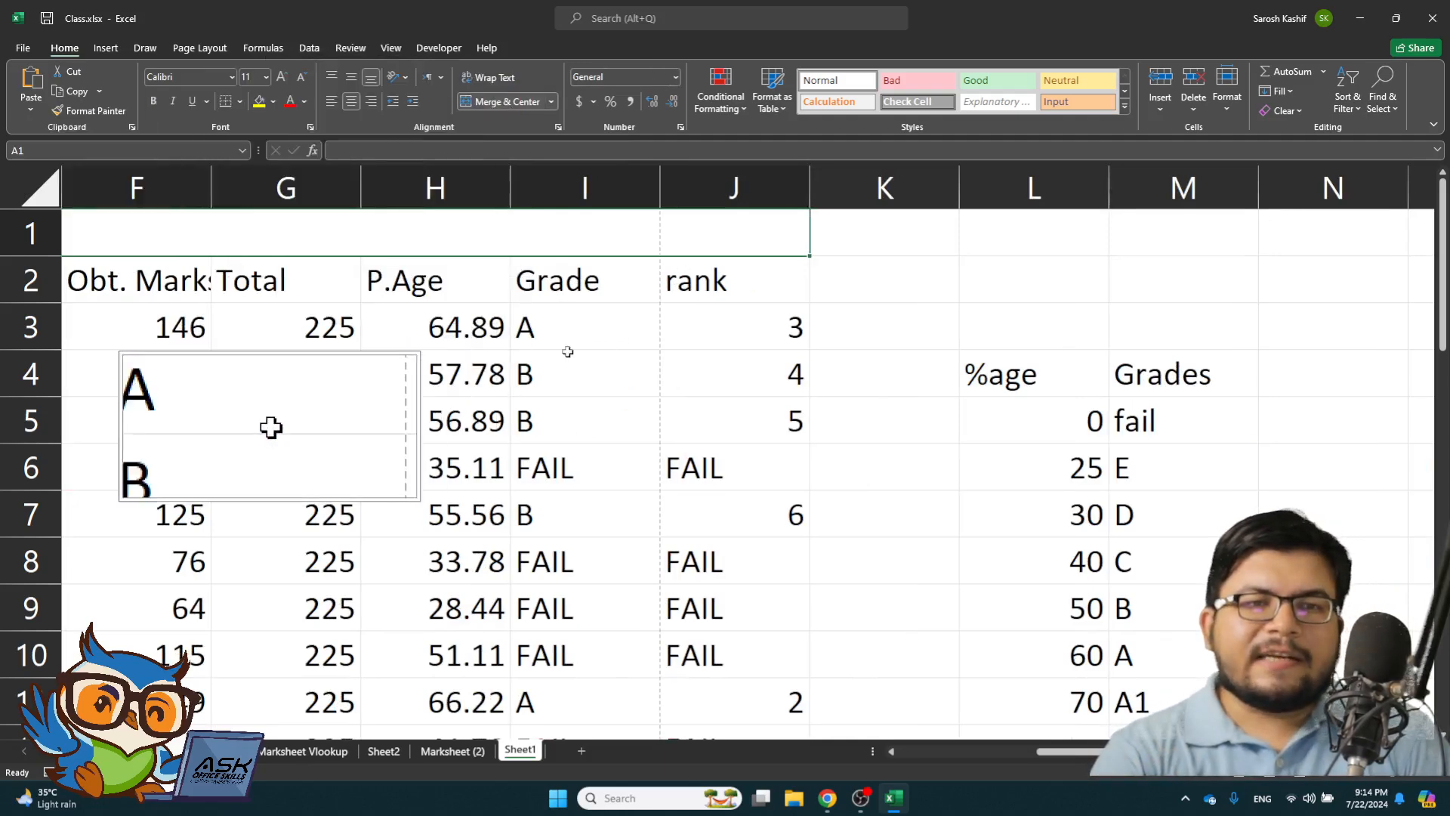
pyautogui.press('Left')
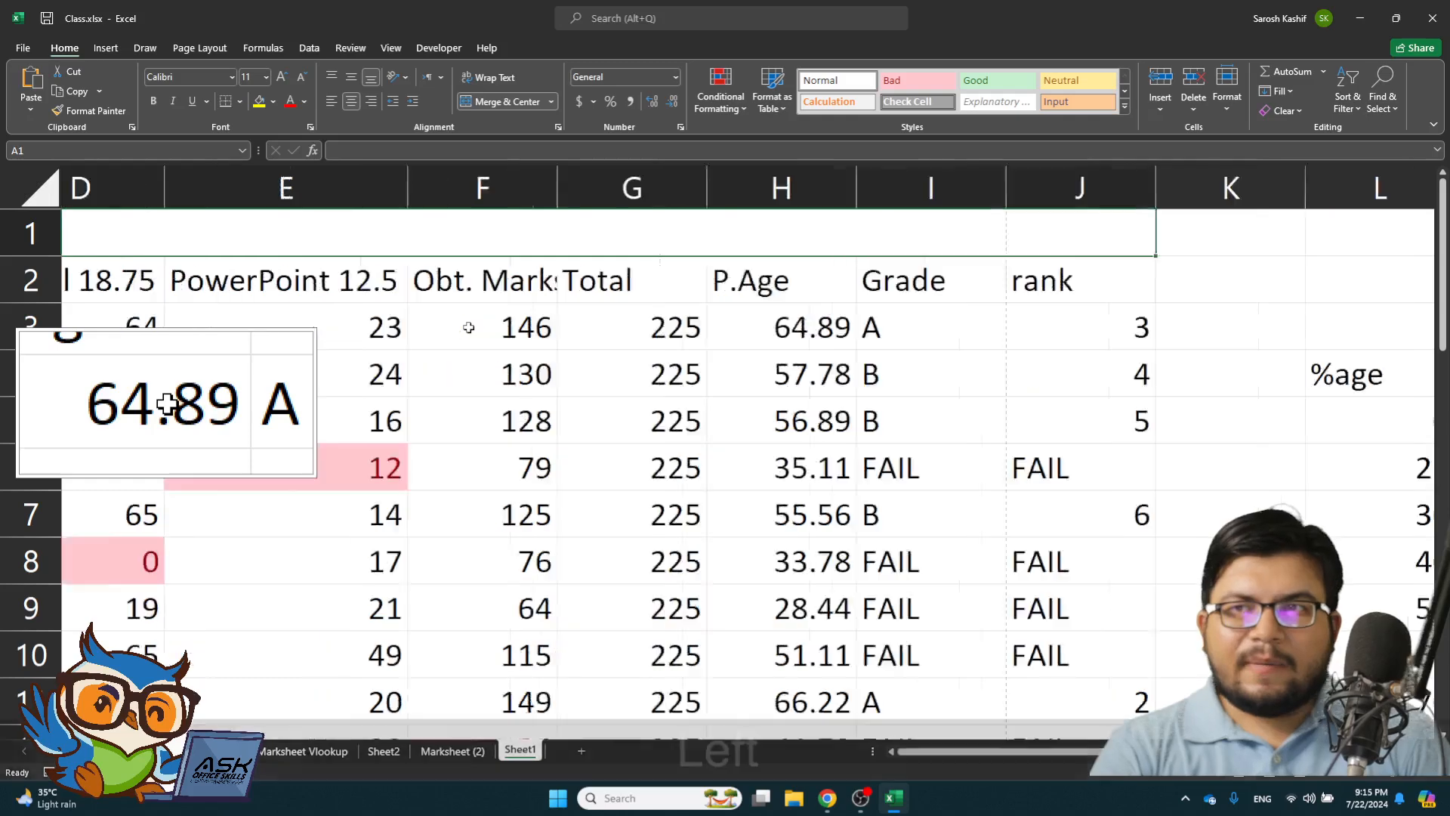
pyautogui.press('Right')
pyautogui.press('Left')
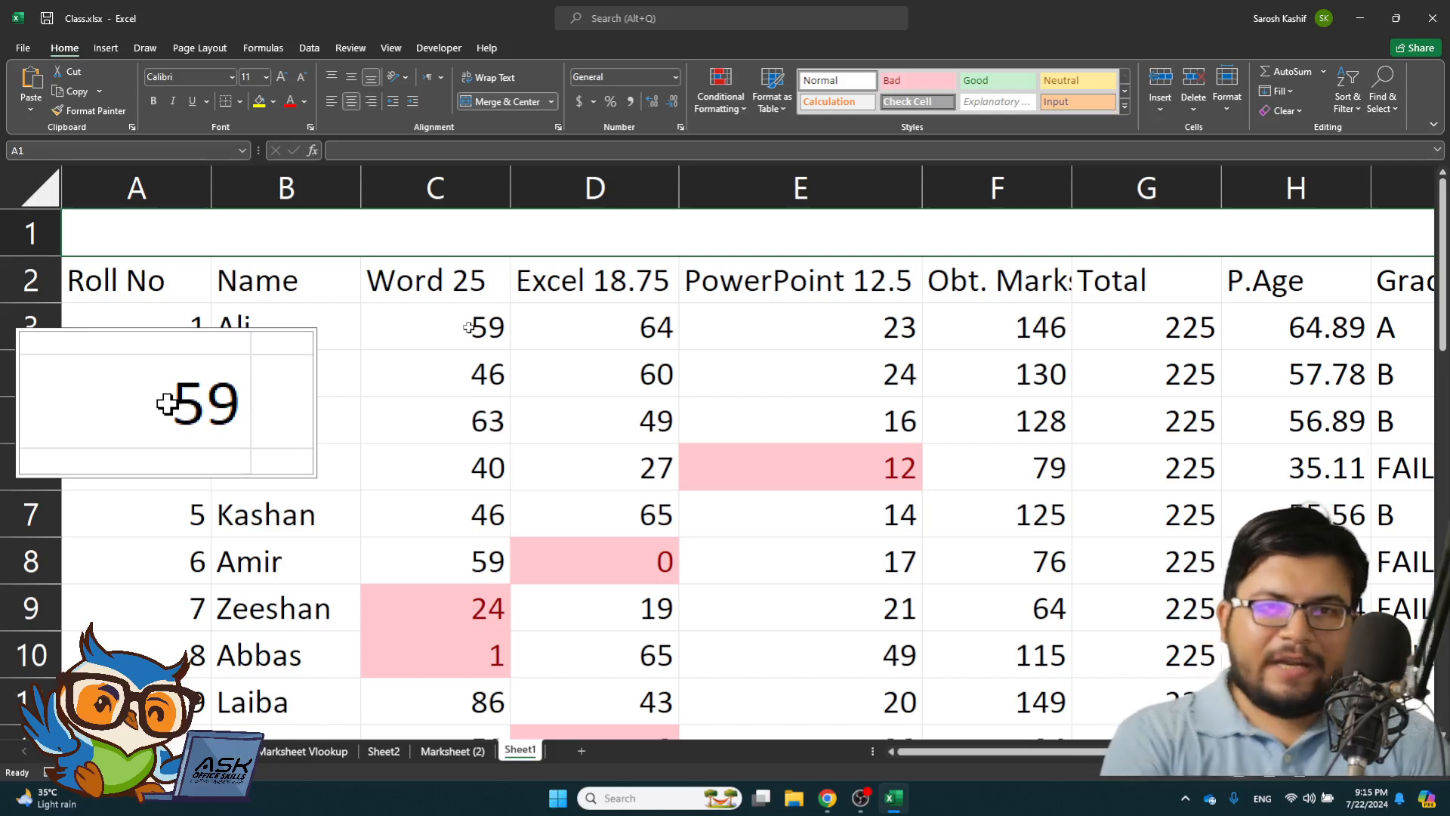
# - Enter the title "Ask Skills E-Learning" in the merged first row
pyautogui.press('shift')
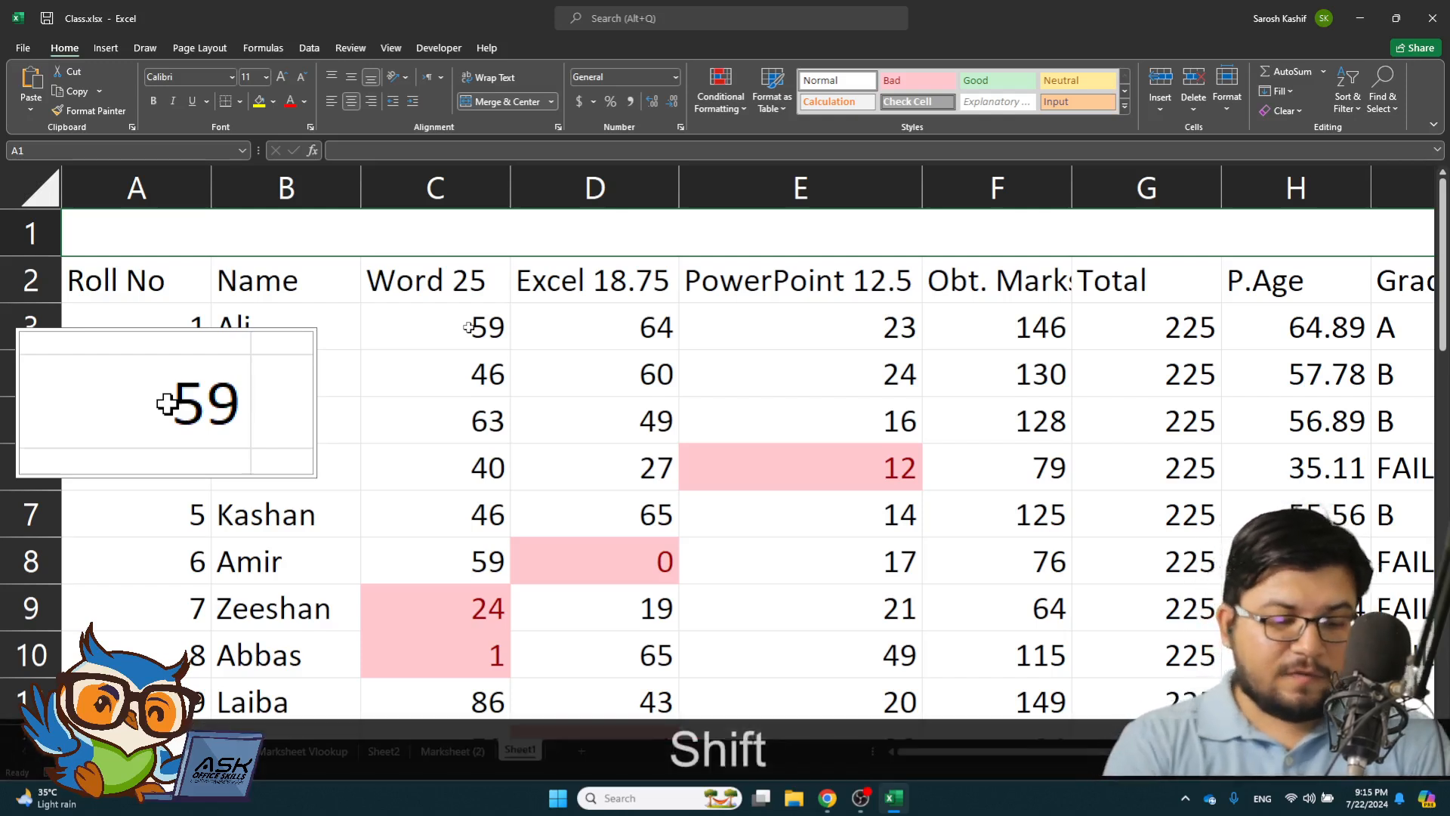
pyautogui.write('Ask S')
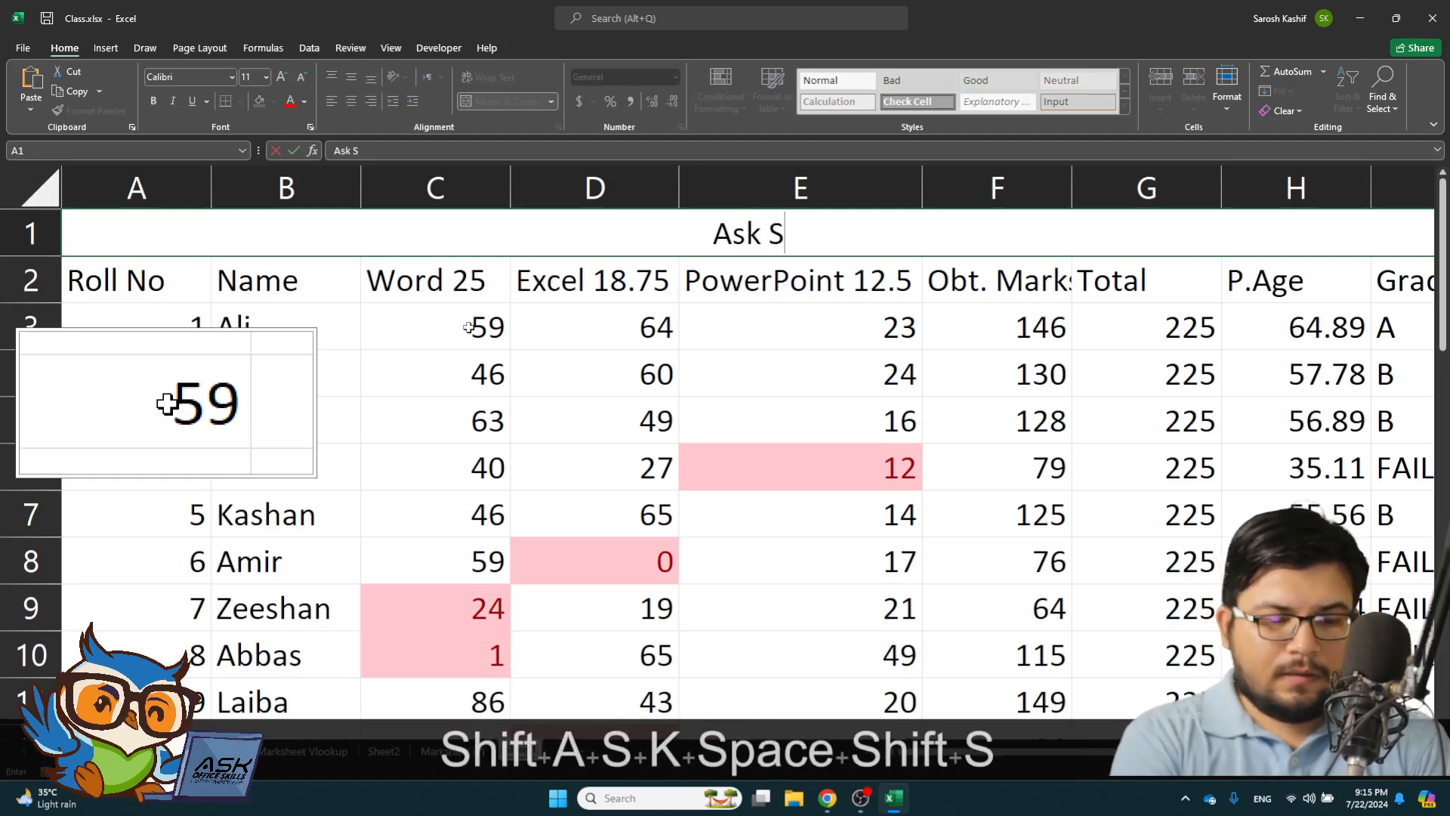
pyautogui.write('kills')
pyautogui.press('shift')
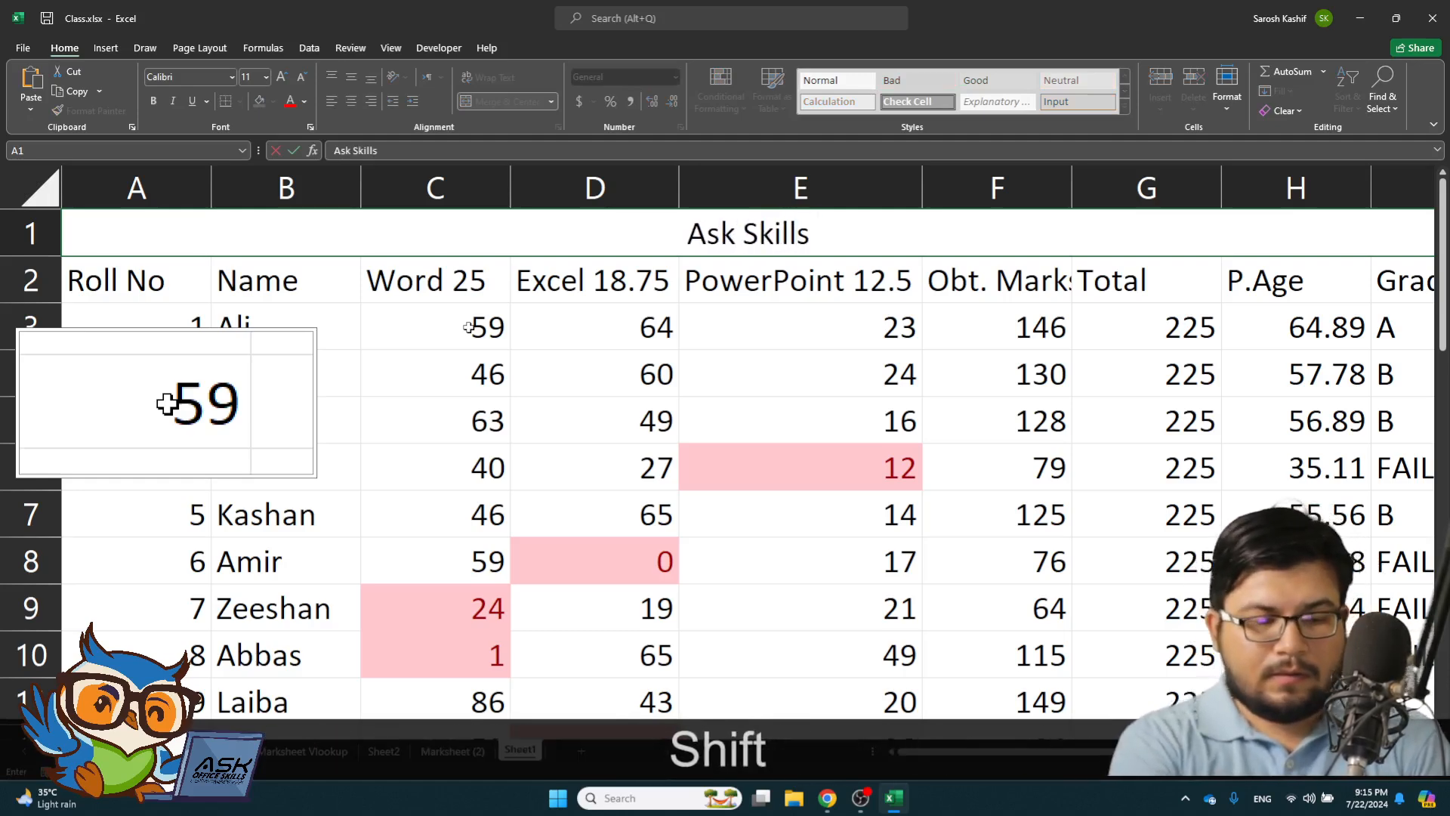
pyautogui.write('E-')
pyautogui.press('BackSpace')
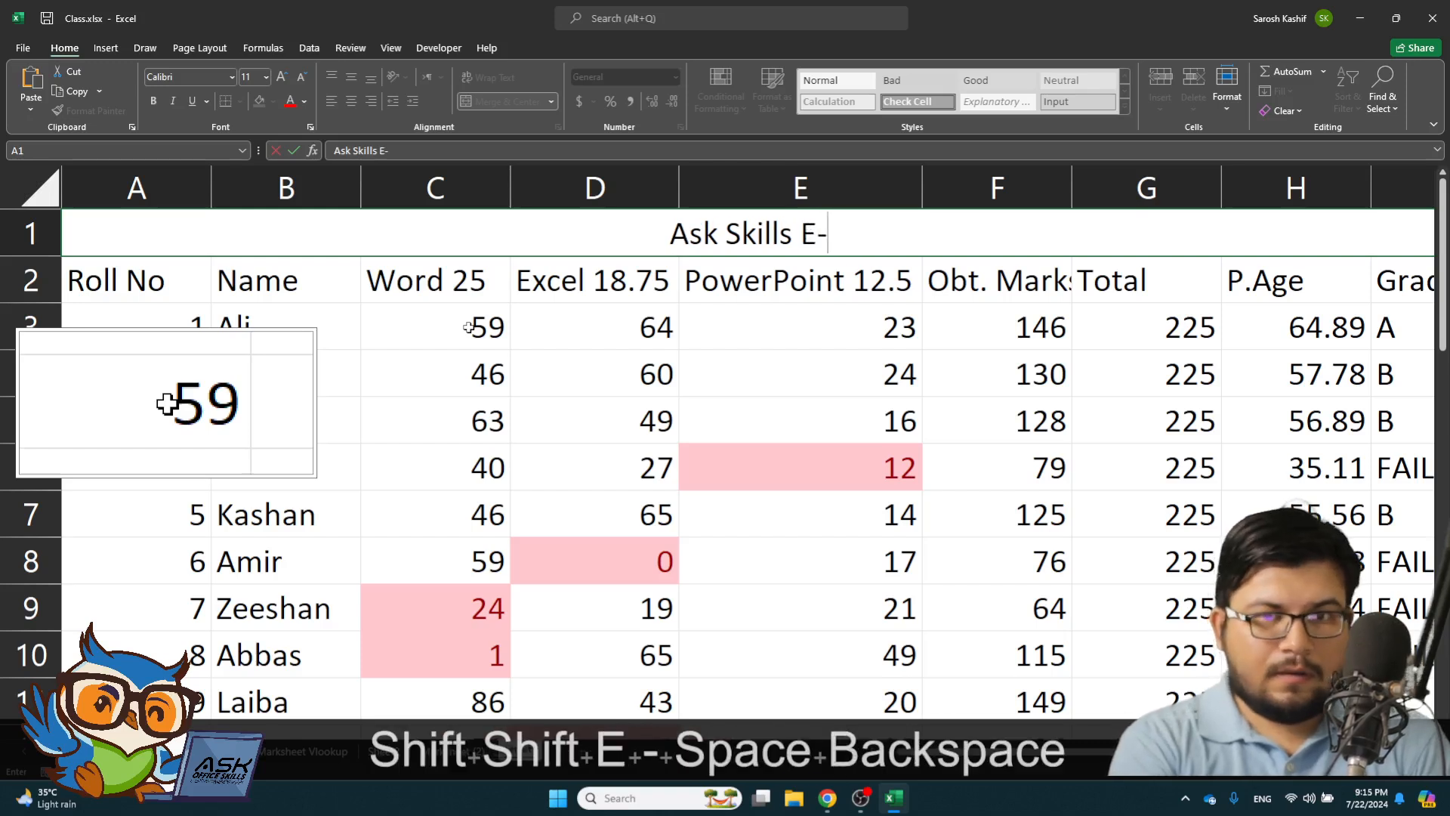
pyautogui.write('Learnin')
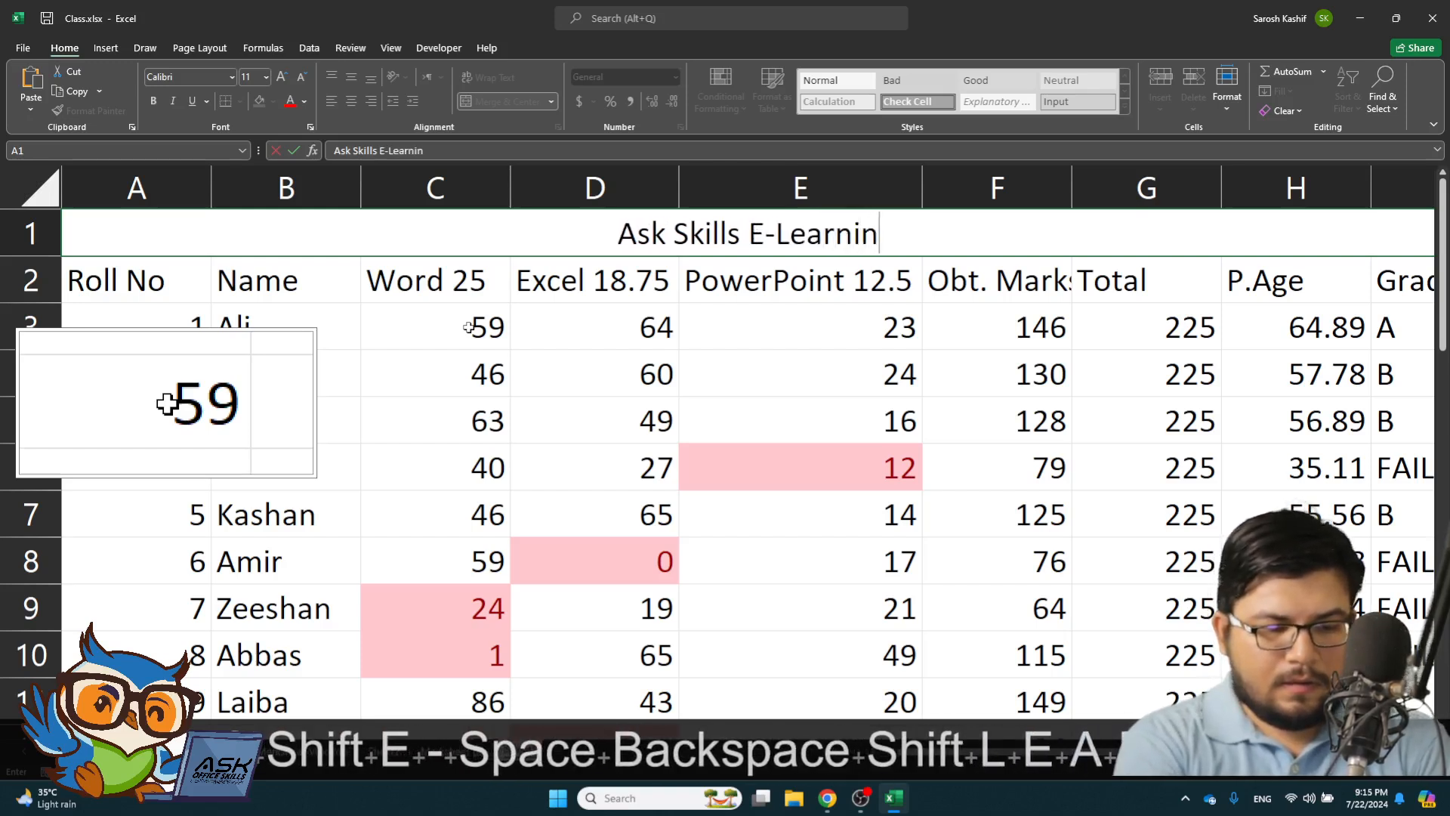
pyautogui.write('g Sysre')
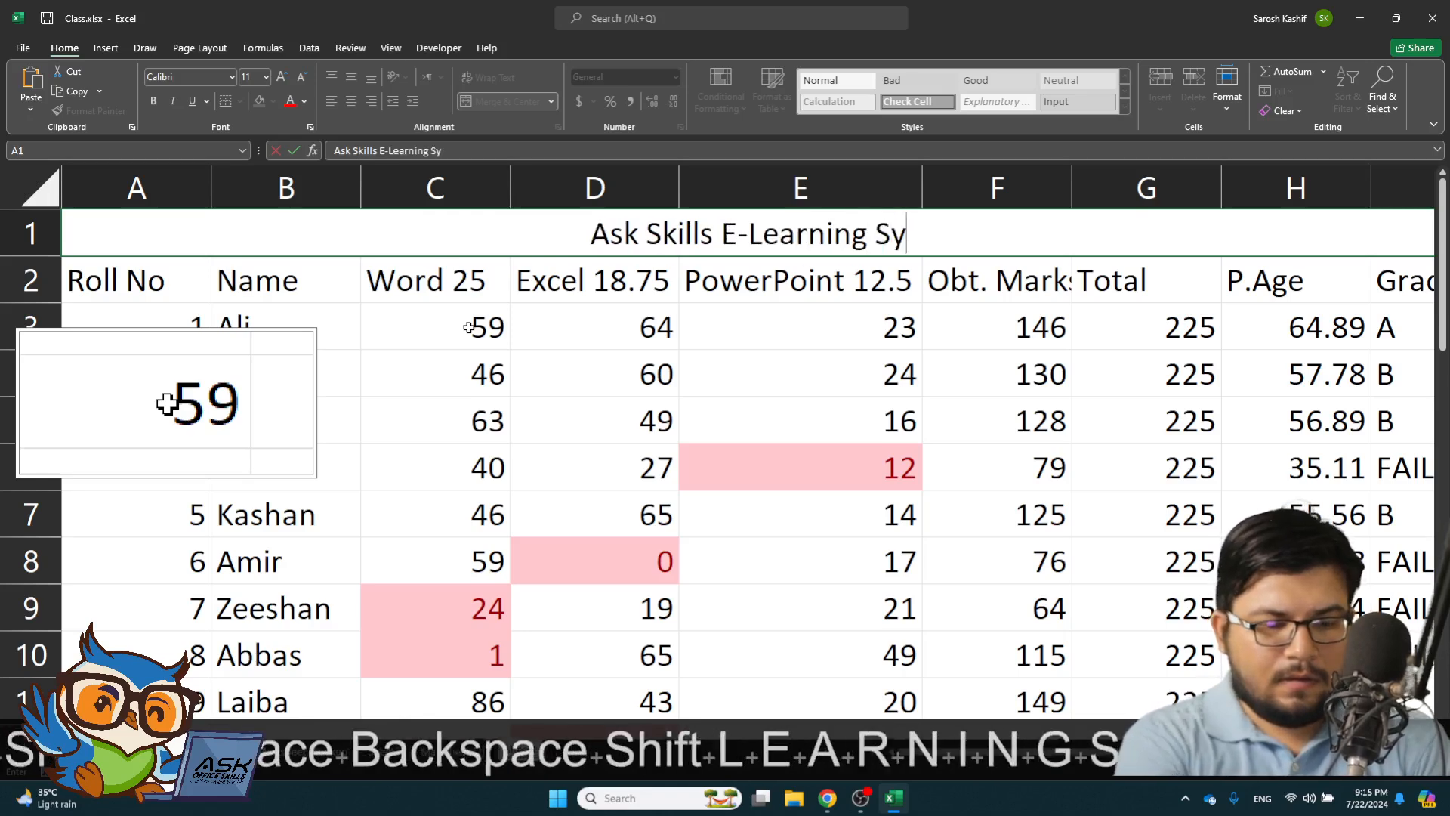
pyautogui.press('BackSpace')
pyautogui.press('BackSpace')
pyautogui.press('BackSpace')
pyautogui.press('BackSpace')
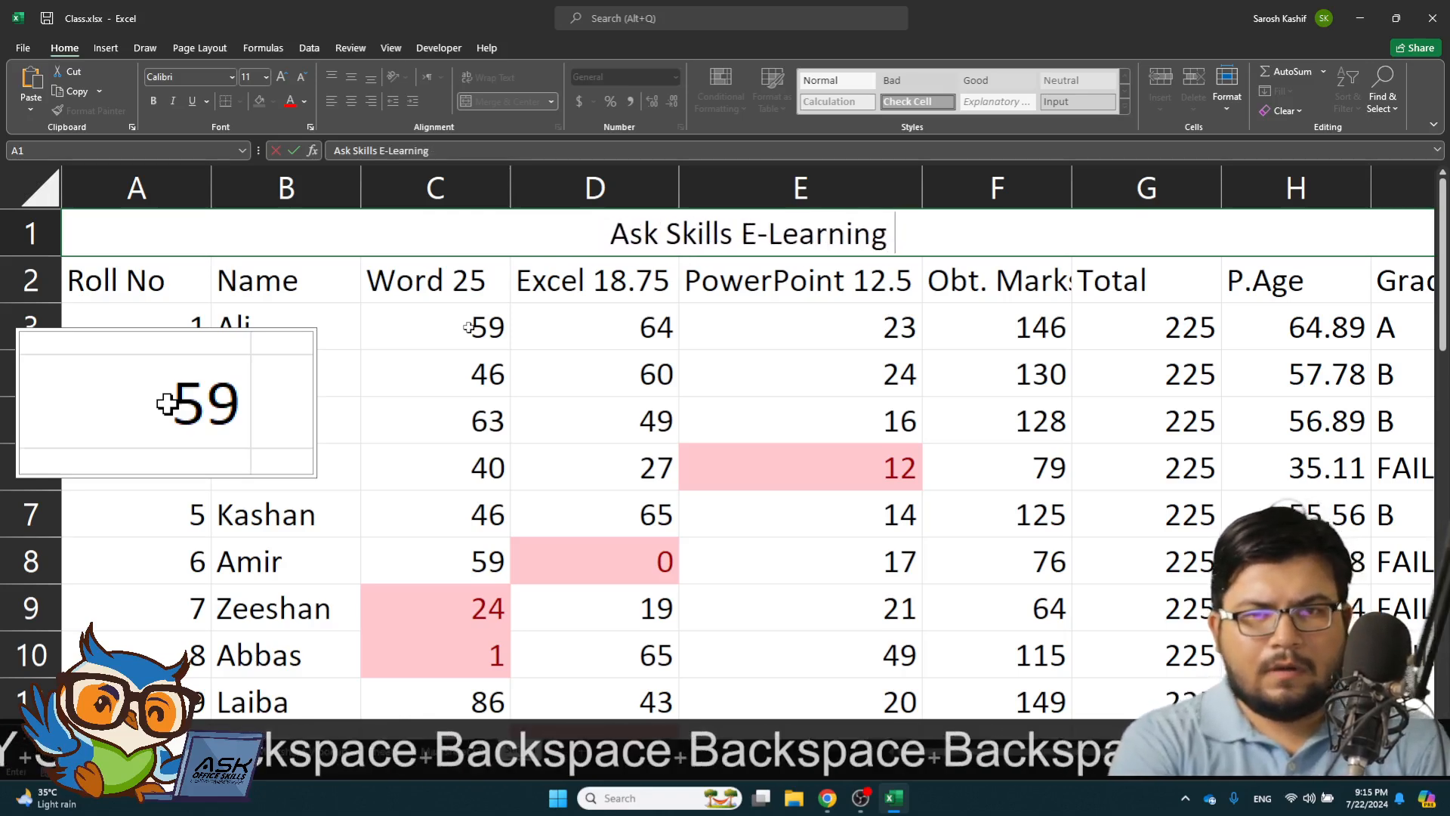
pyautogui.press('Return')
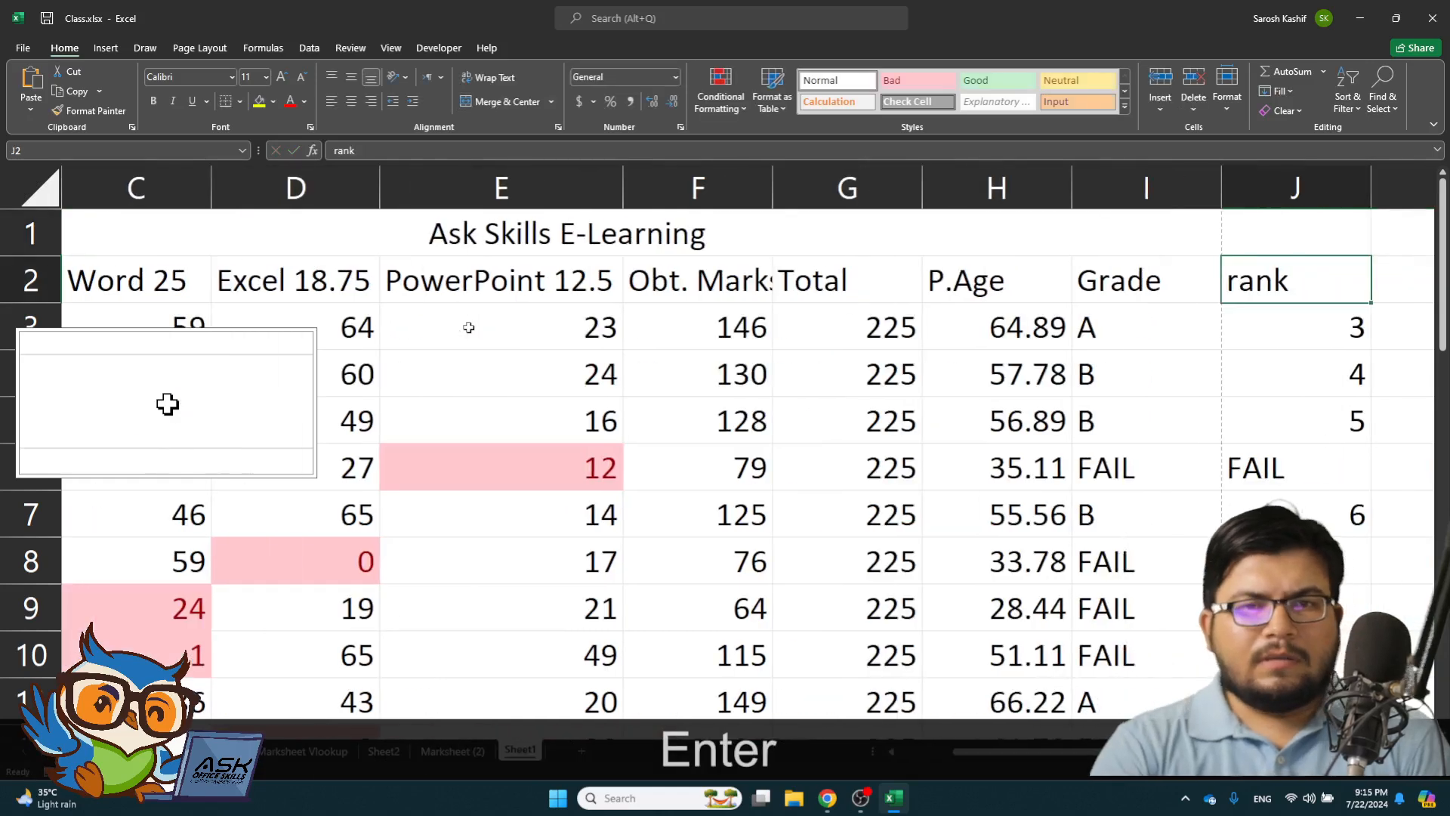
# - Increase the font size of the "Ask Skills E-Learning" title to 28
pyautogui.press('Up')
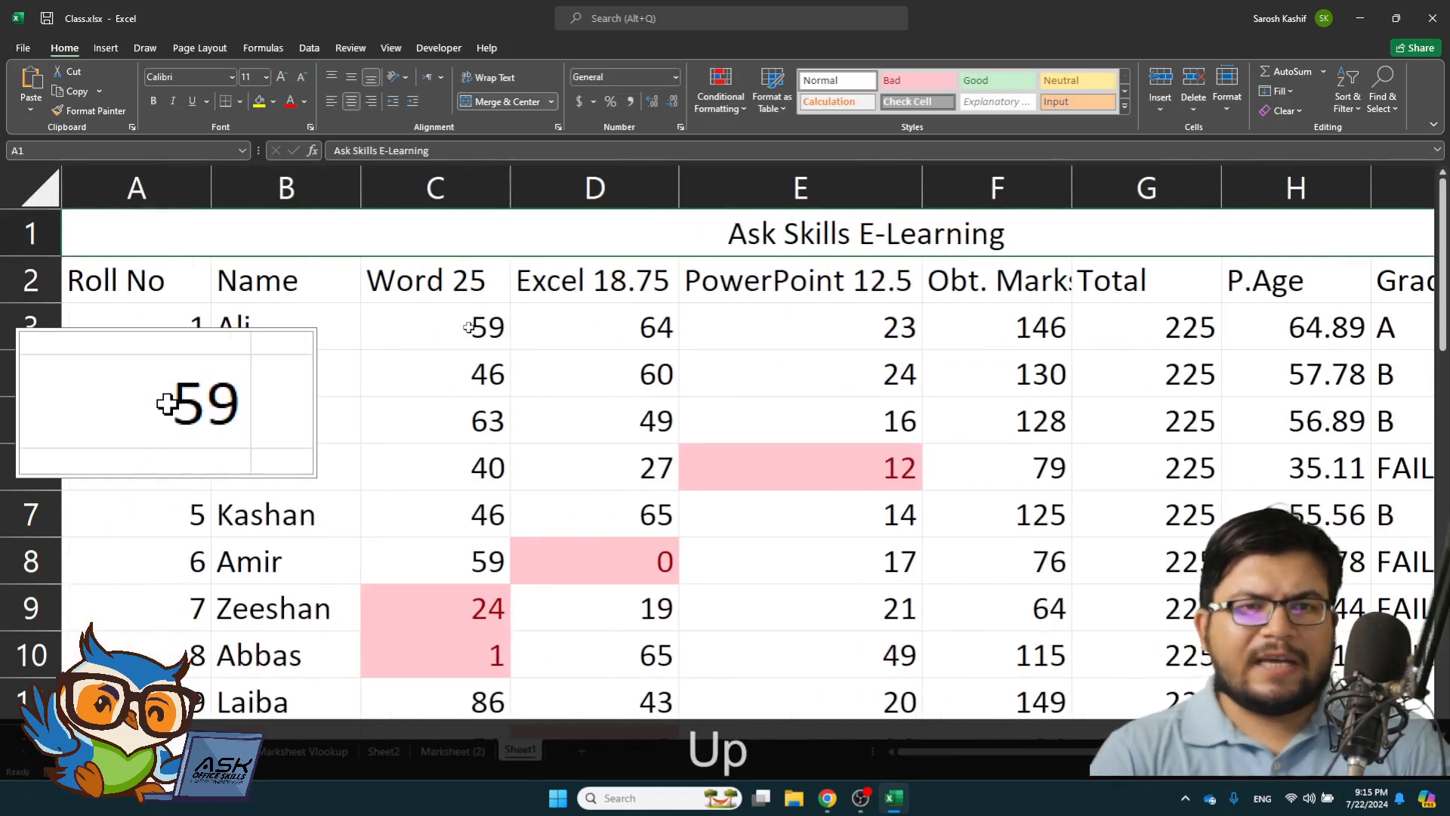
pyautogui.click(284, 83)
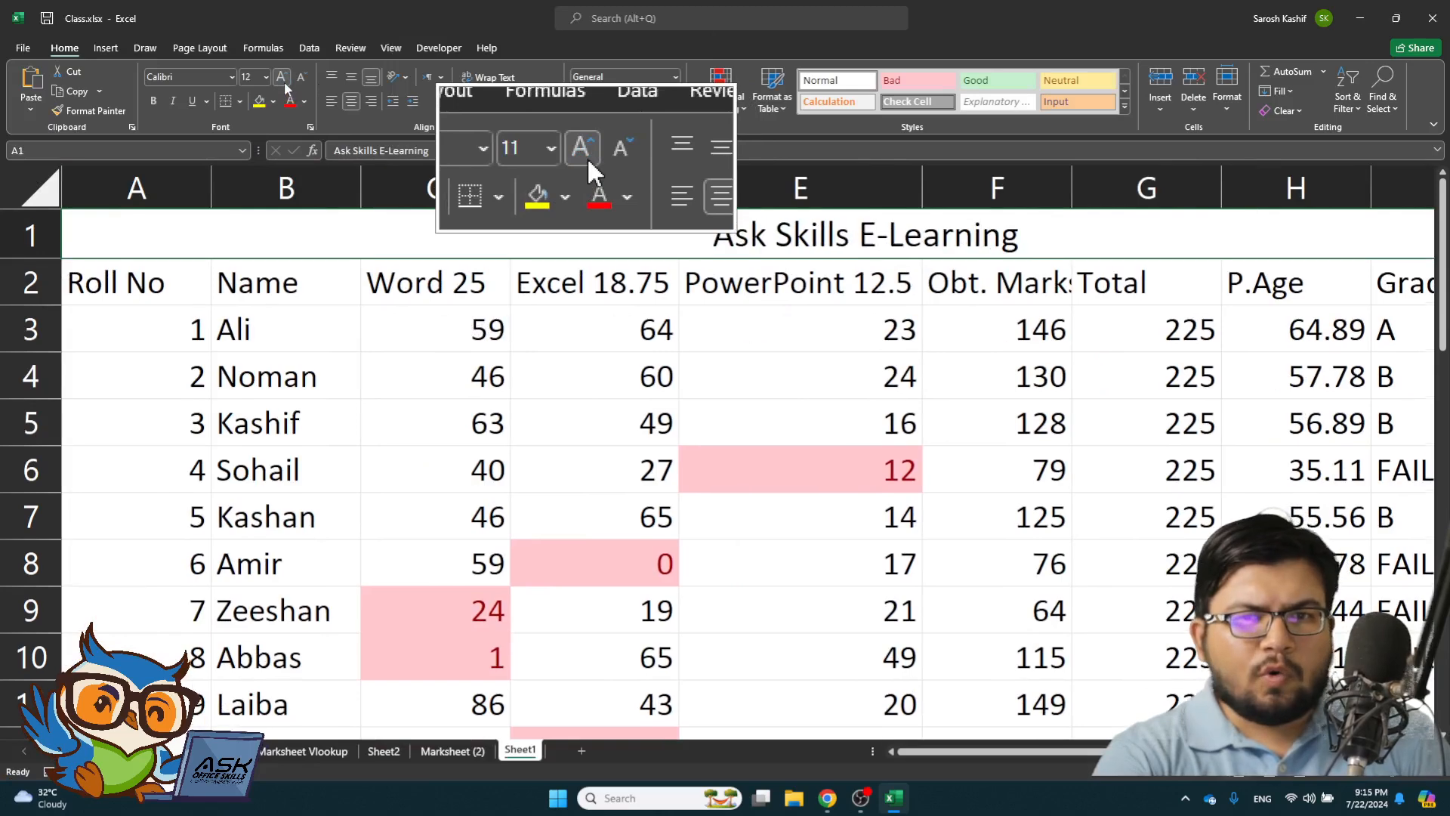
pyautogui.click(285, 84)
pyautogui.click(285, 84)
pyautogui.click(285, 84)
pyautogui.click(285, 84)
pyautogui.click(285, 84)
pyautogui.click(285, 84)
pyautogui.click(285, 84)
pyautogui.click(285, 84)
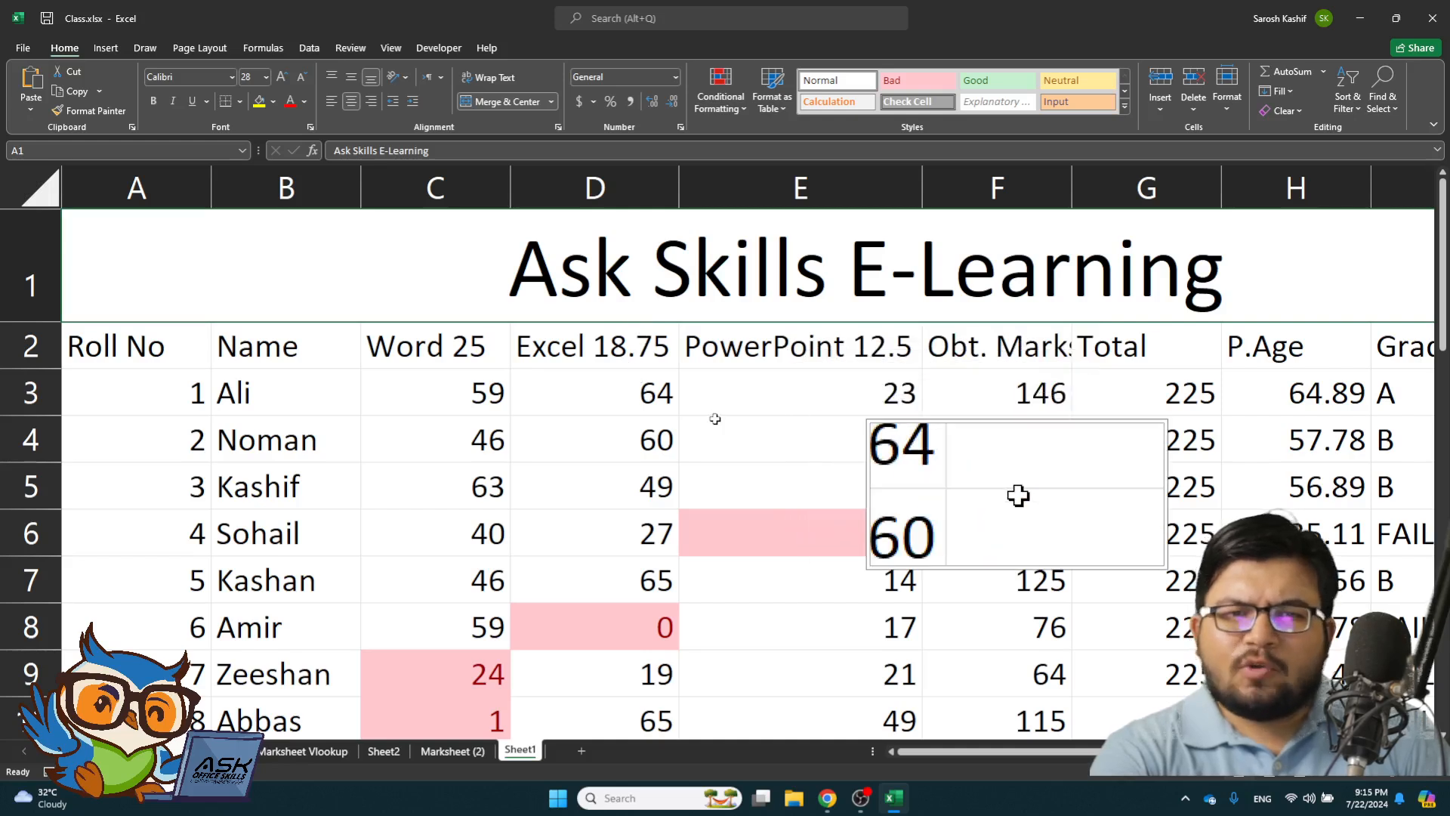
# - Format the header cells A2:J2 with a near-black fill and white text
pyautogui.click(102, 345)
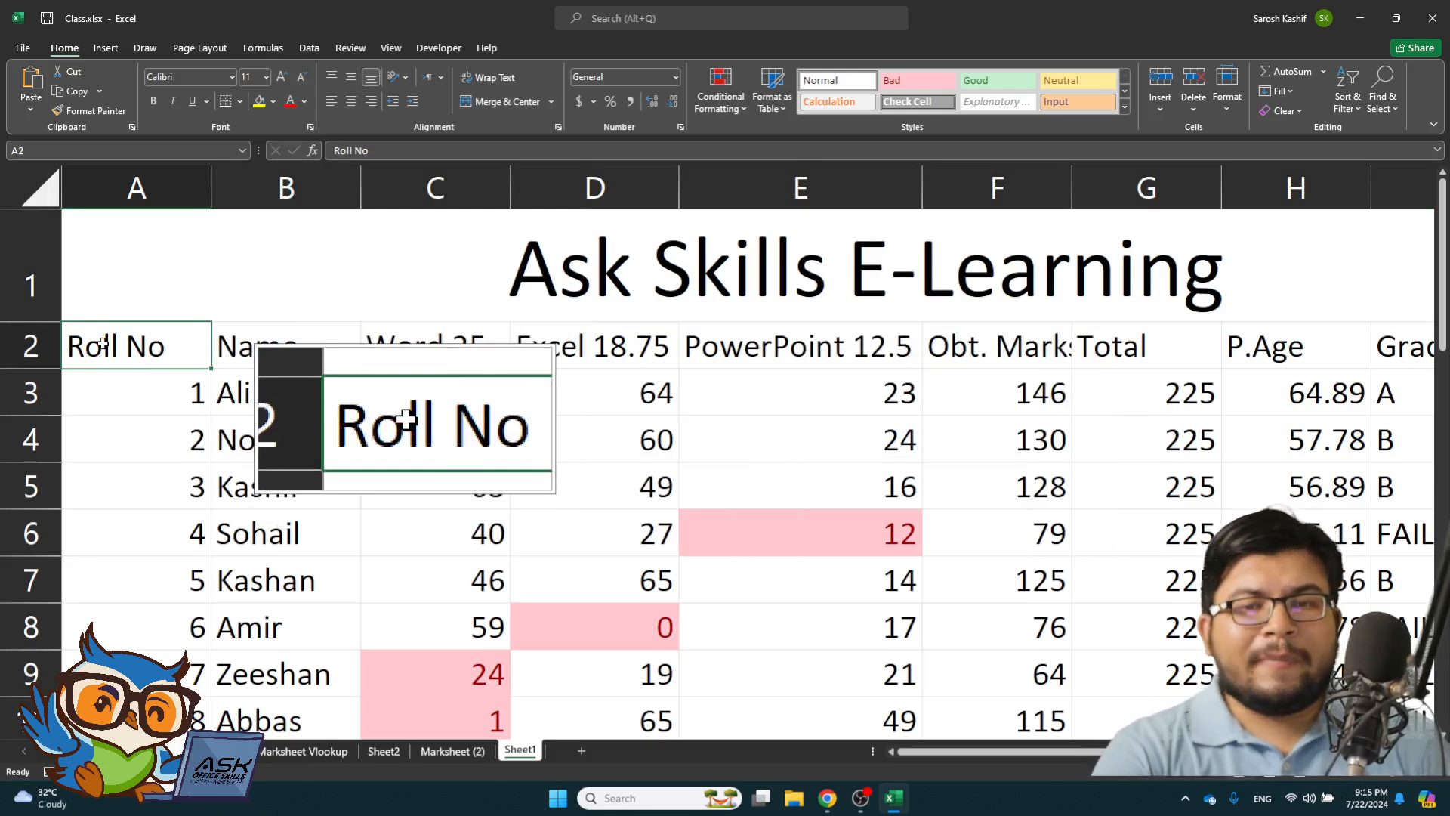
pyautogui.hotkey('ctrl', 'shift', 'Right')
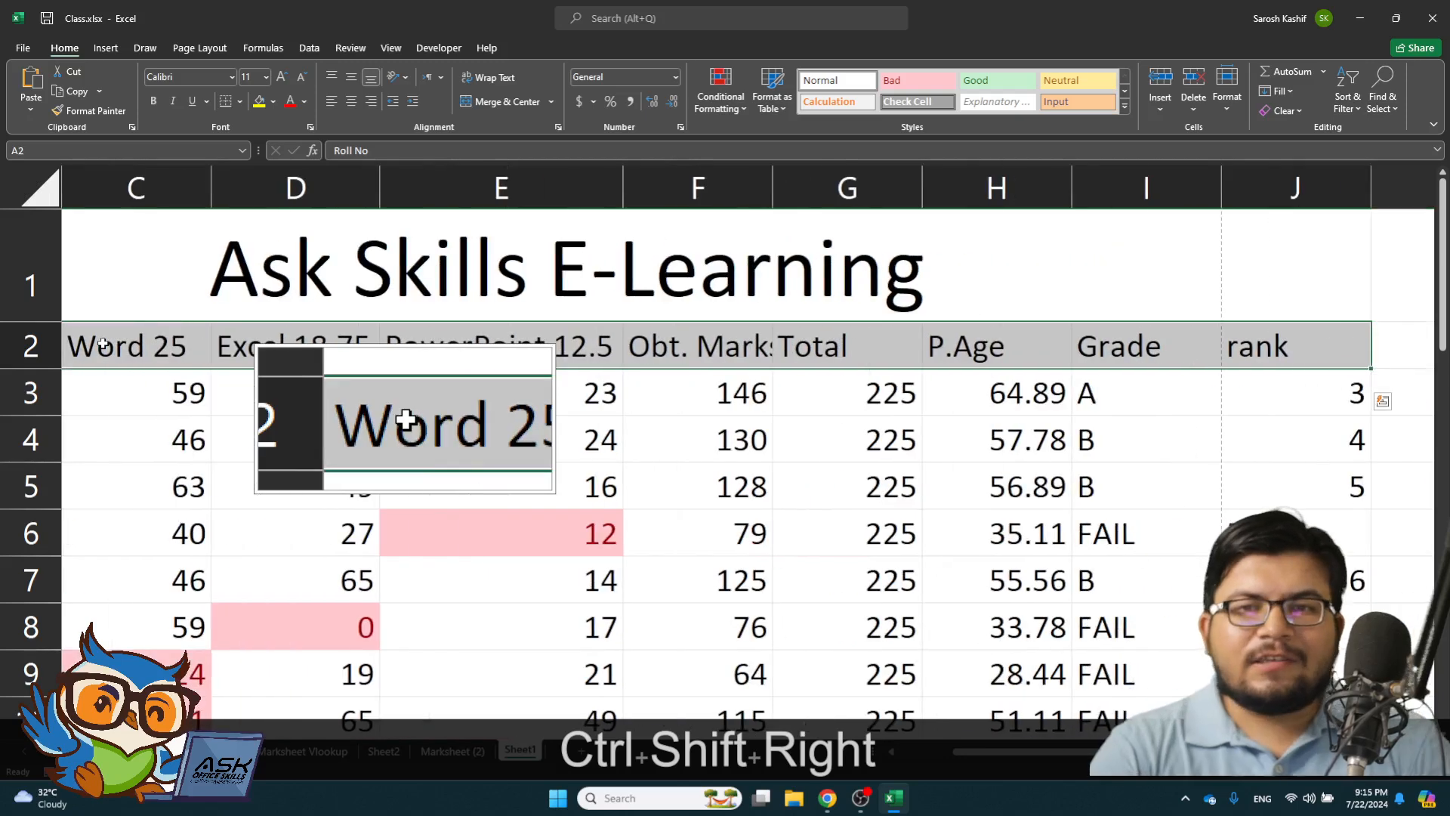
pyautogui.click(274, 102)
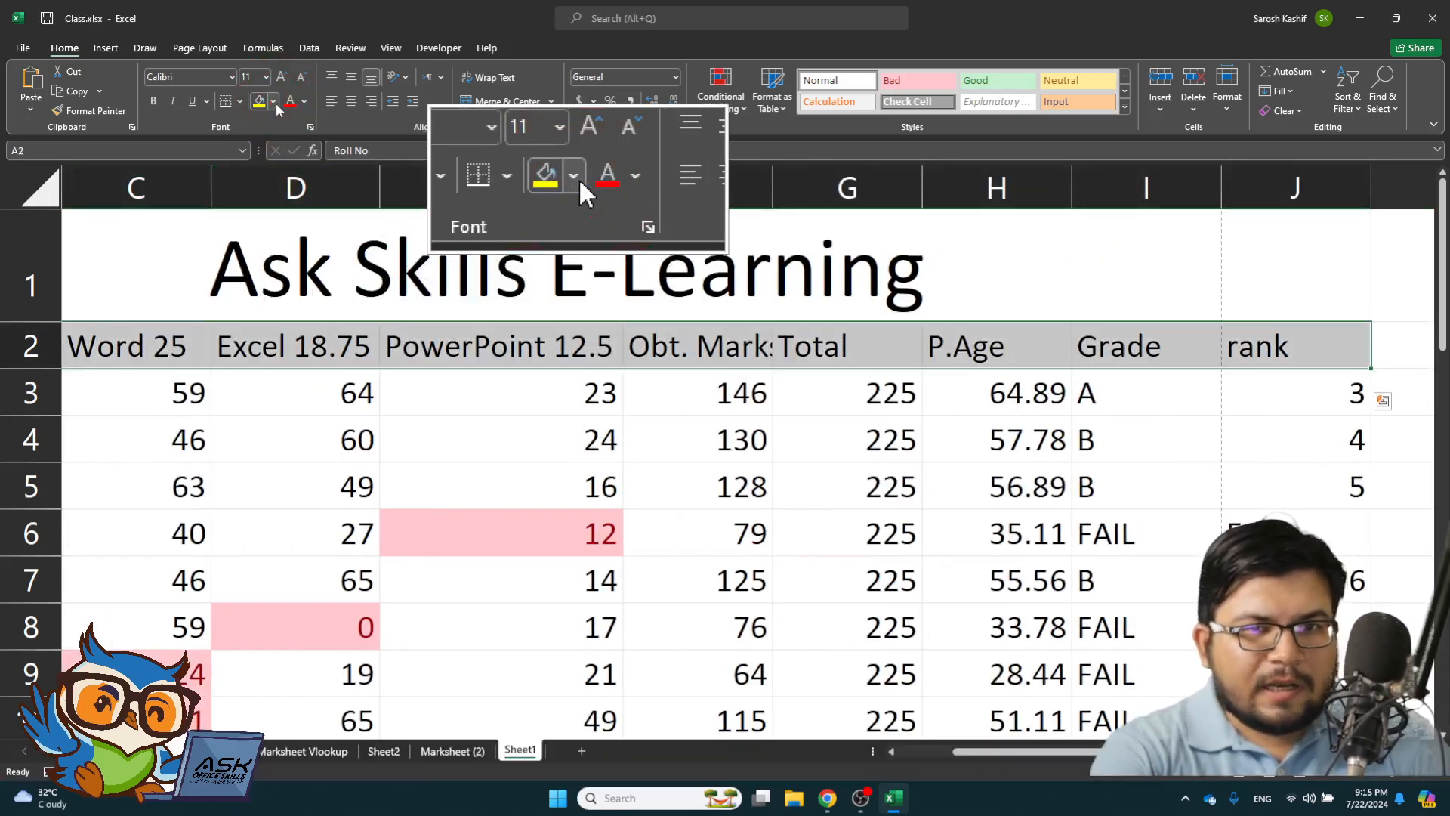
pyautogui.click(274, 101)
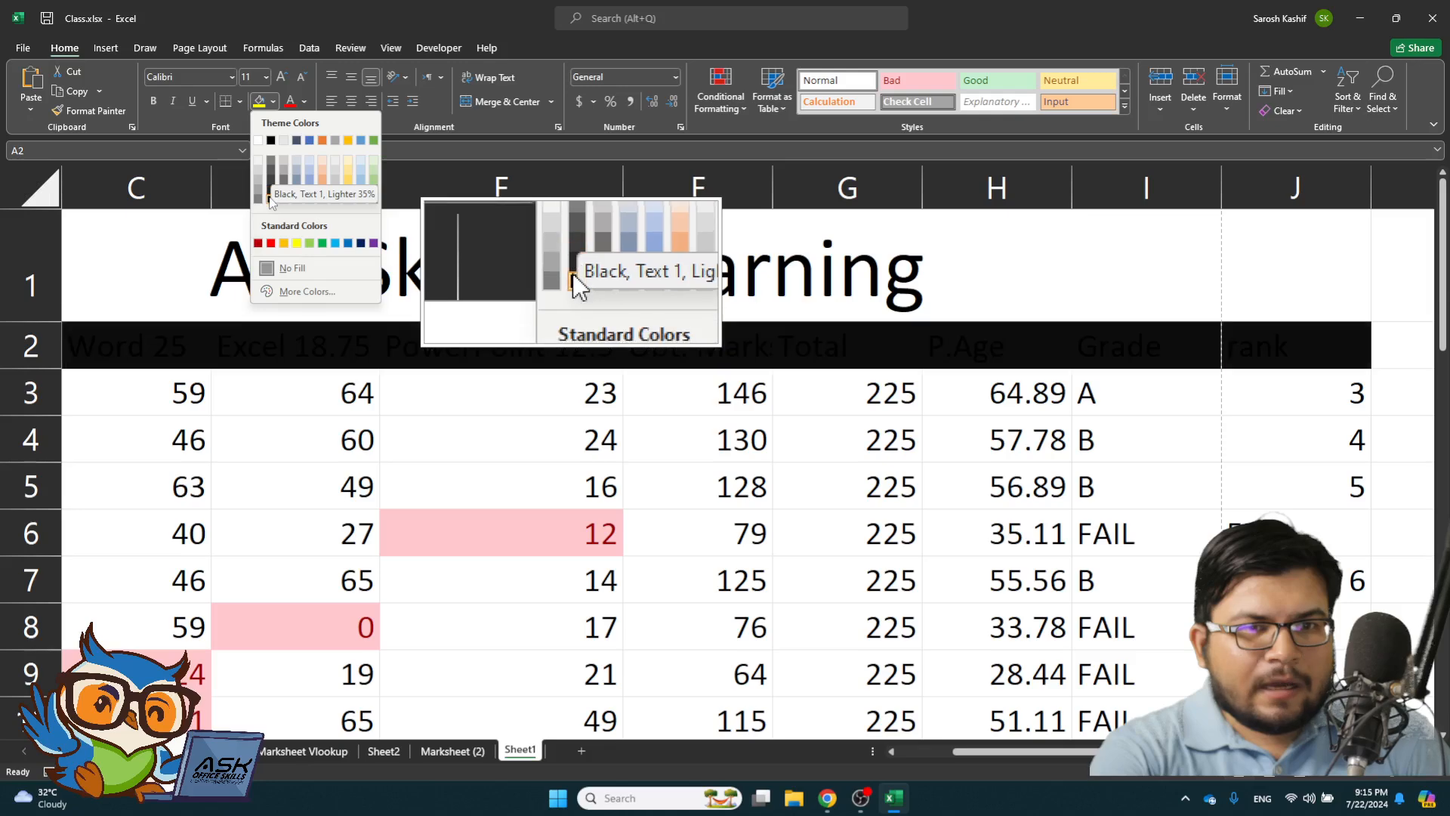
pyautogui.click(269, 198)
pyautogui.hscroll(-2, 288, 214)
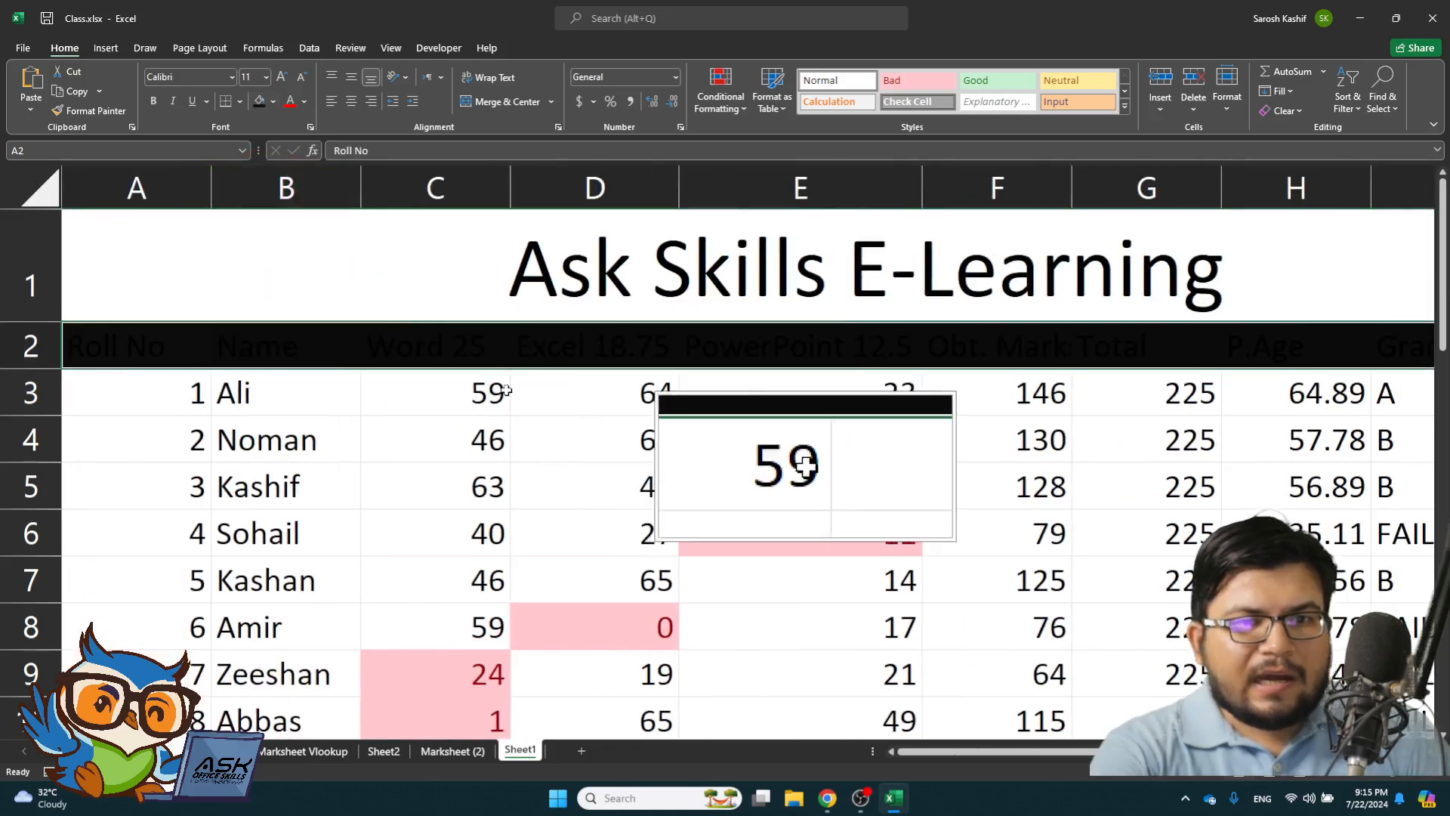
pyautogui.click(305, 101)
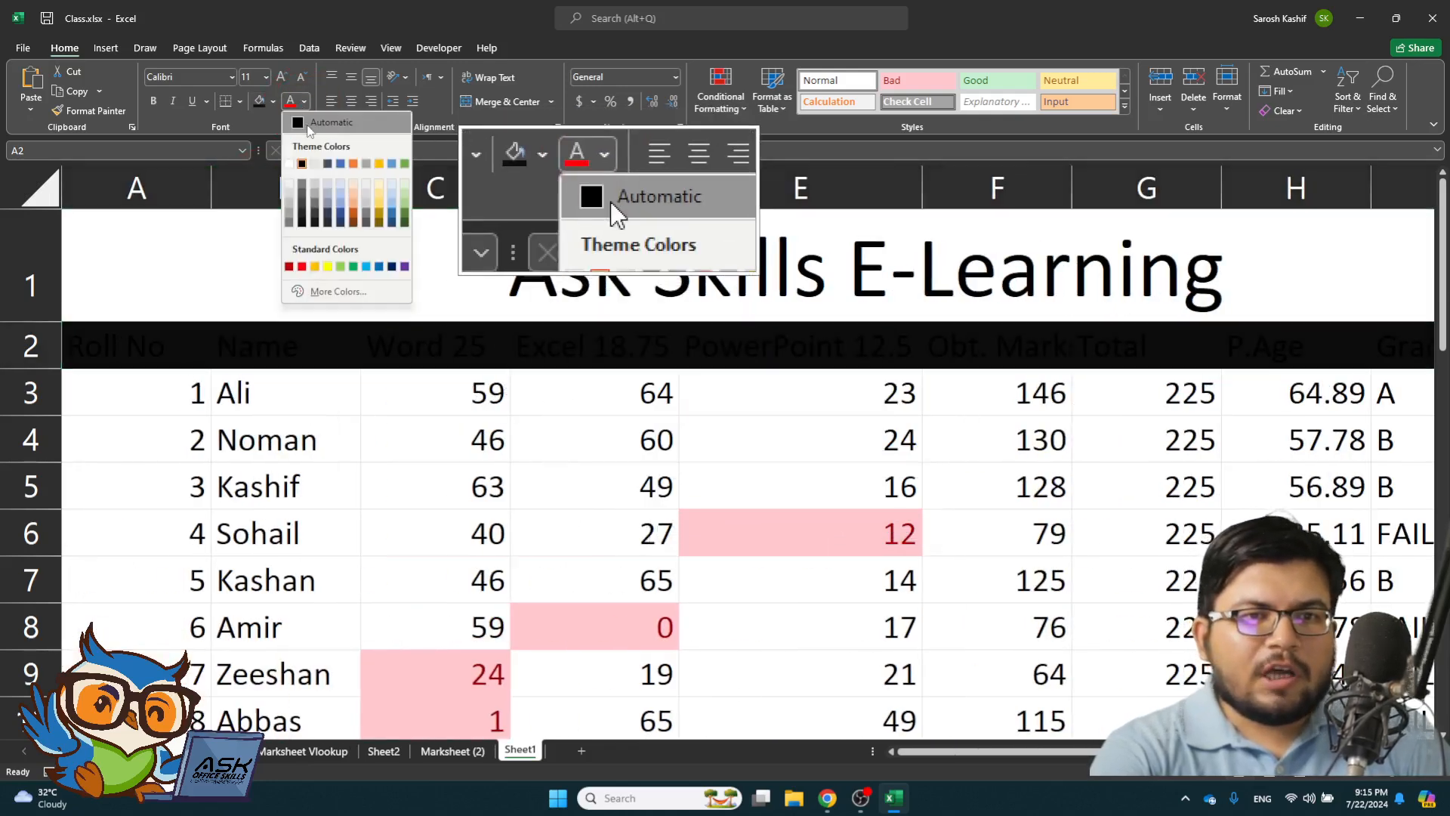
pyautogui.click(292, 165)
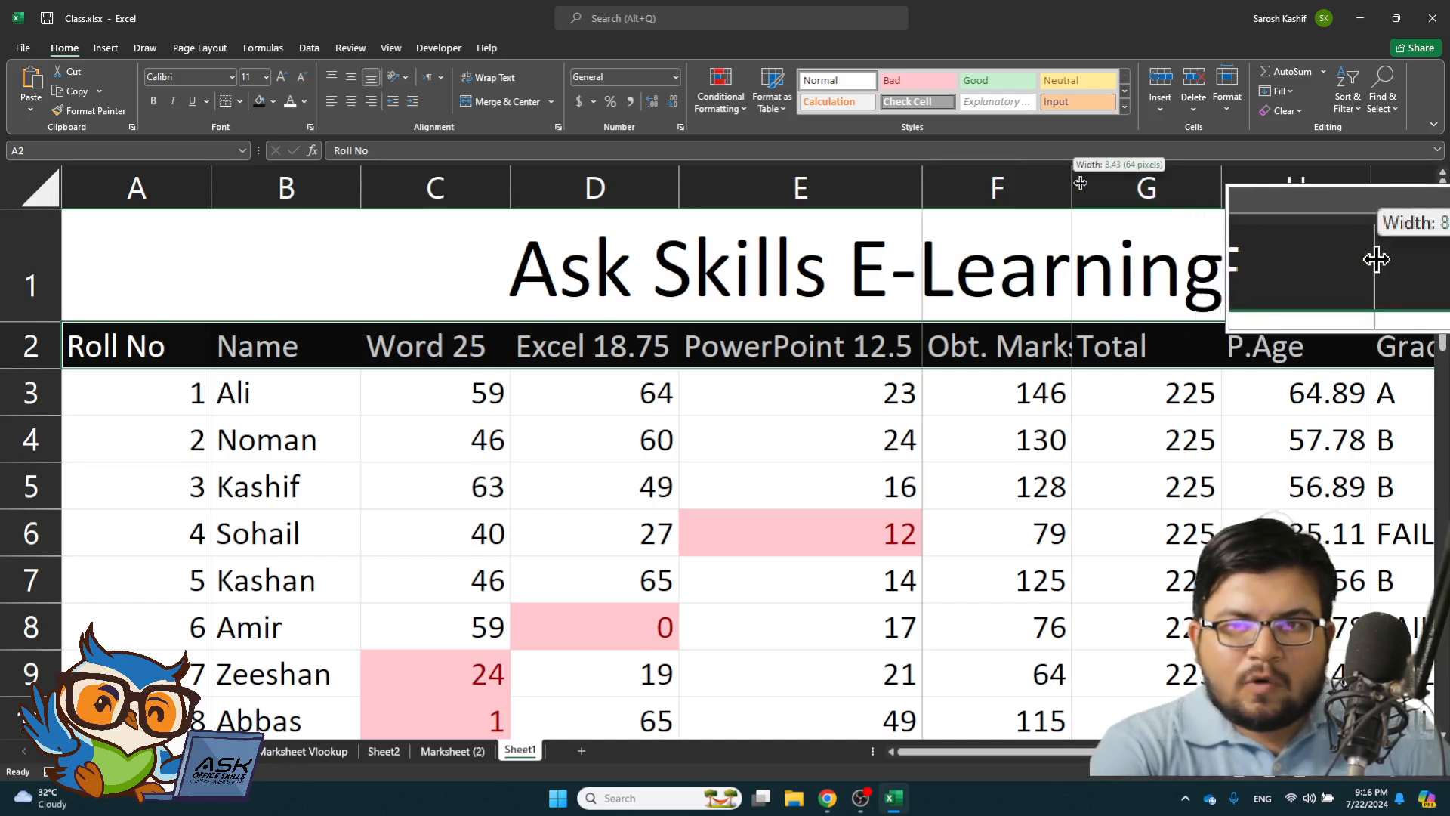
# - Widen column F to fit the "Obt. Marks" heading and make header row 2 slightly taller
pyautogui.moveTo(1080, 183)
pyautogui.mouseDown()
pyautogui.moveTo(1124, 182)
pyautogui.moveTo(1099, 182)
pyautogui.mouseUp()
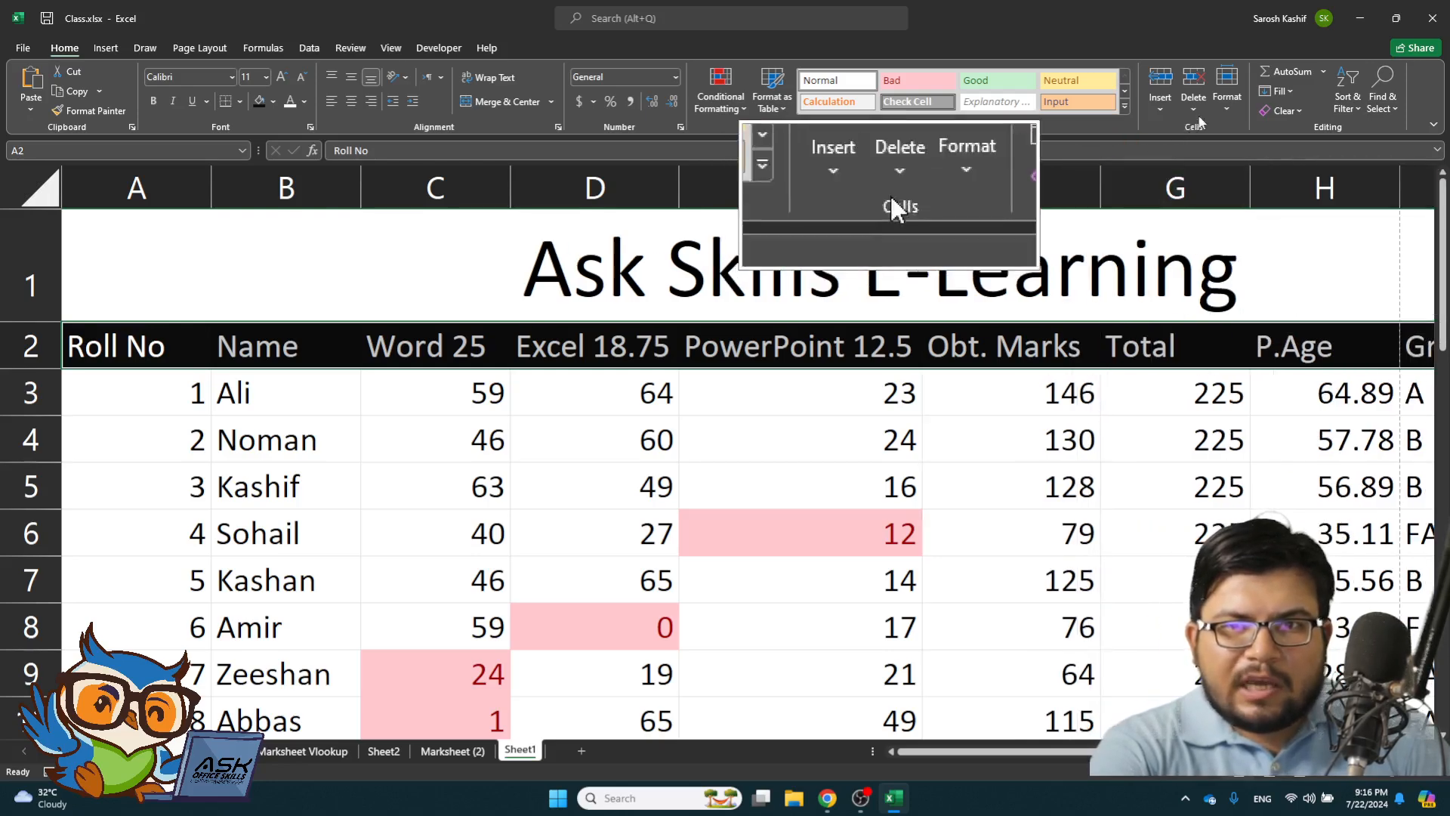
pyautogui.click(1226, 106)
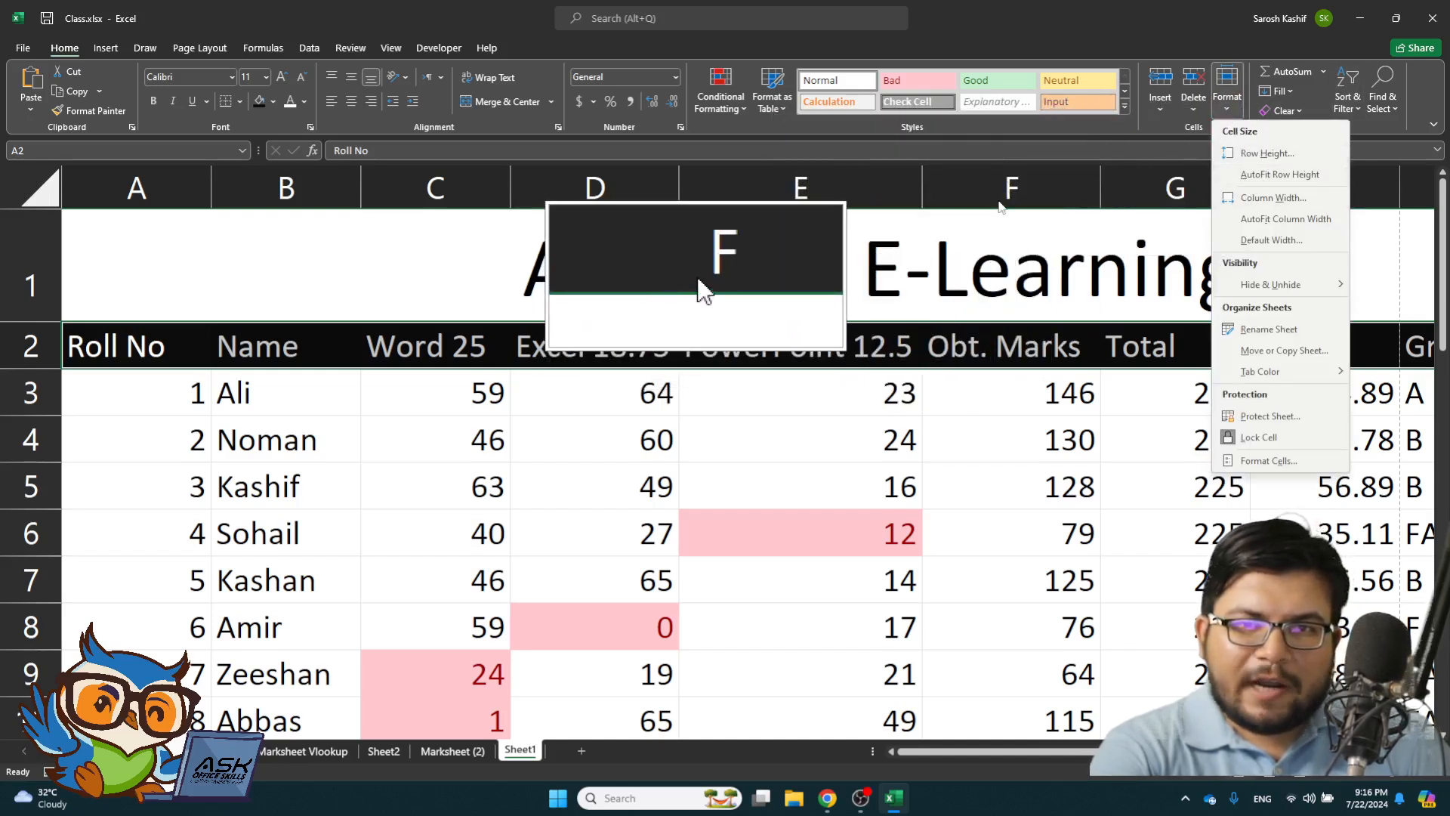
pyautogui.click(997, 204)
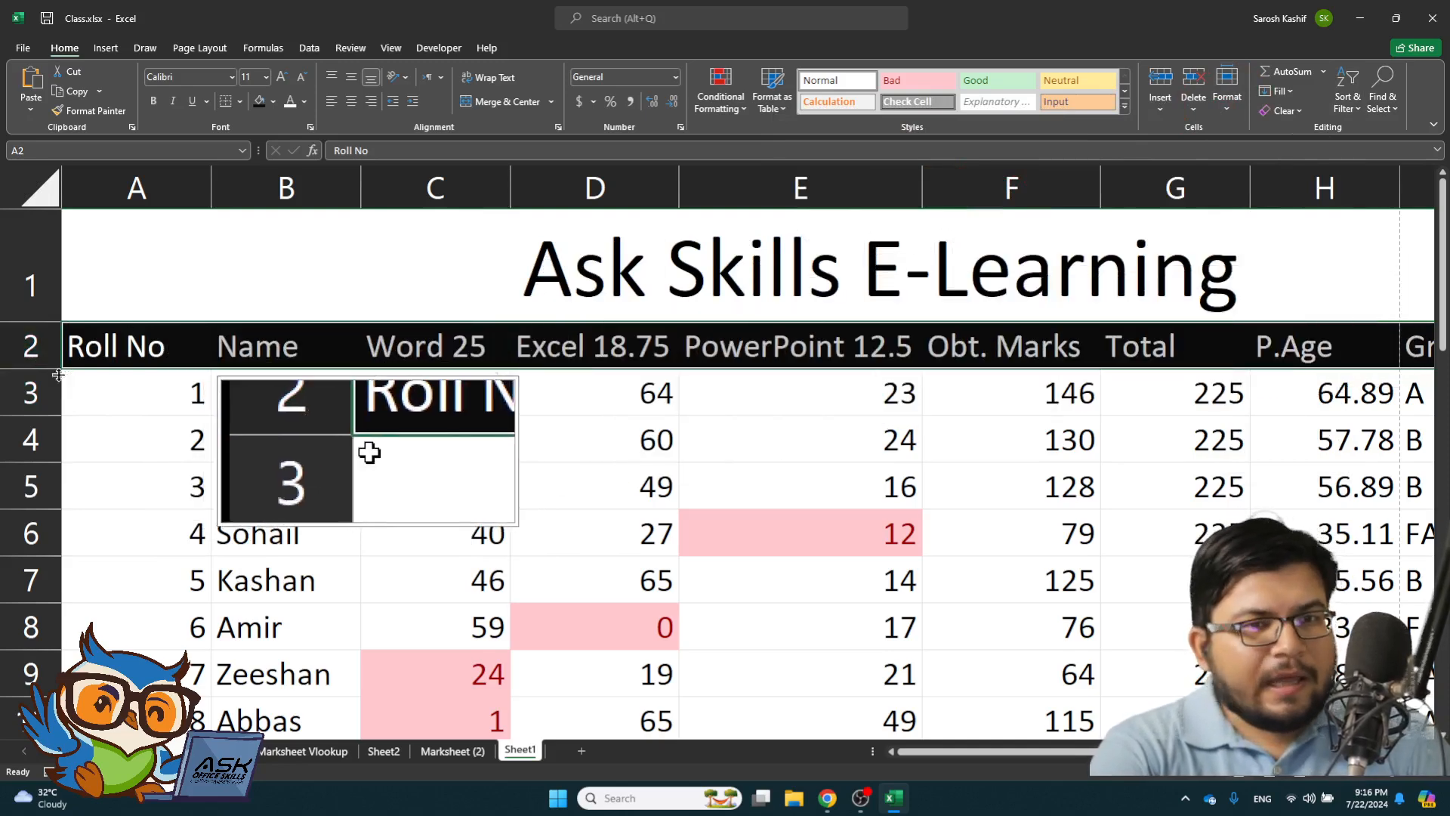
pyautogui.moveTo(35, 368); pyautogui.dragTo(88, 377)
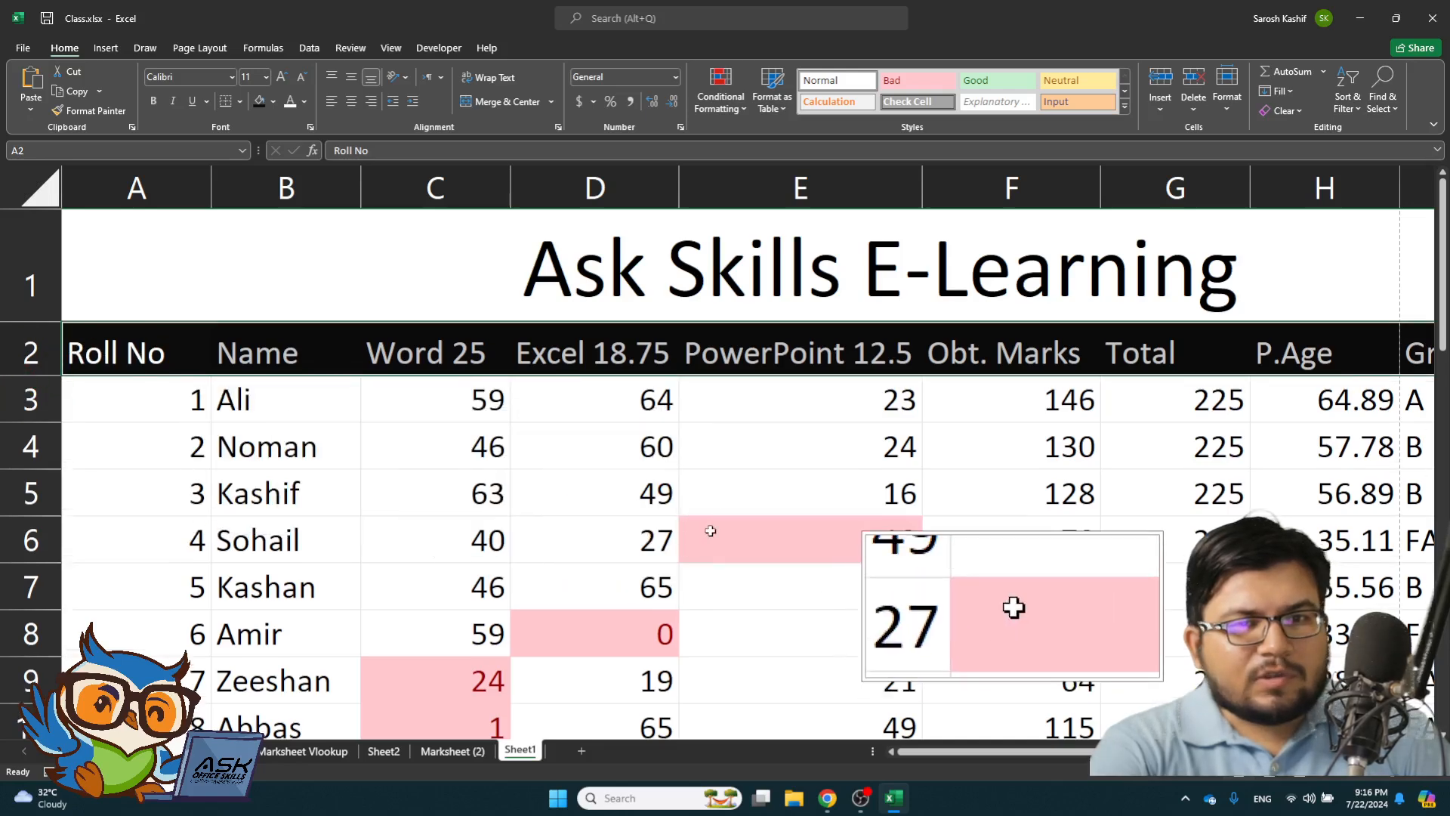
# - Center the marks, totals and percentages in C3:H13 and the roll numbers in A3:A13
pyautogui.moveTo(412, 402); pyautogui.dragTo(1288, 655)
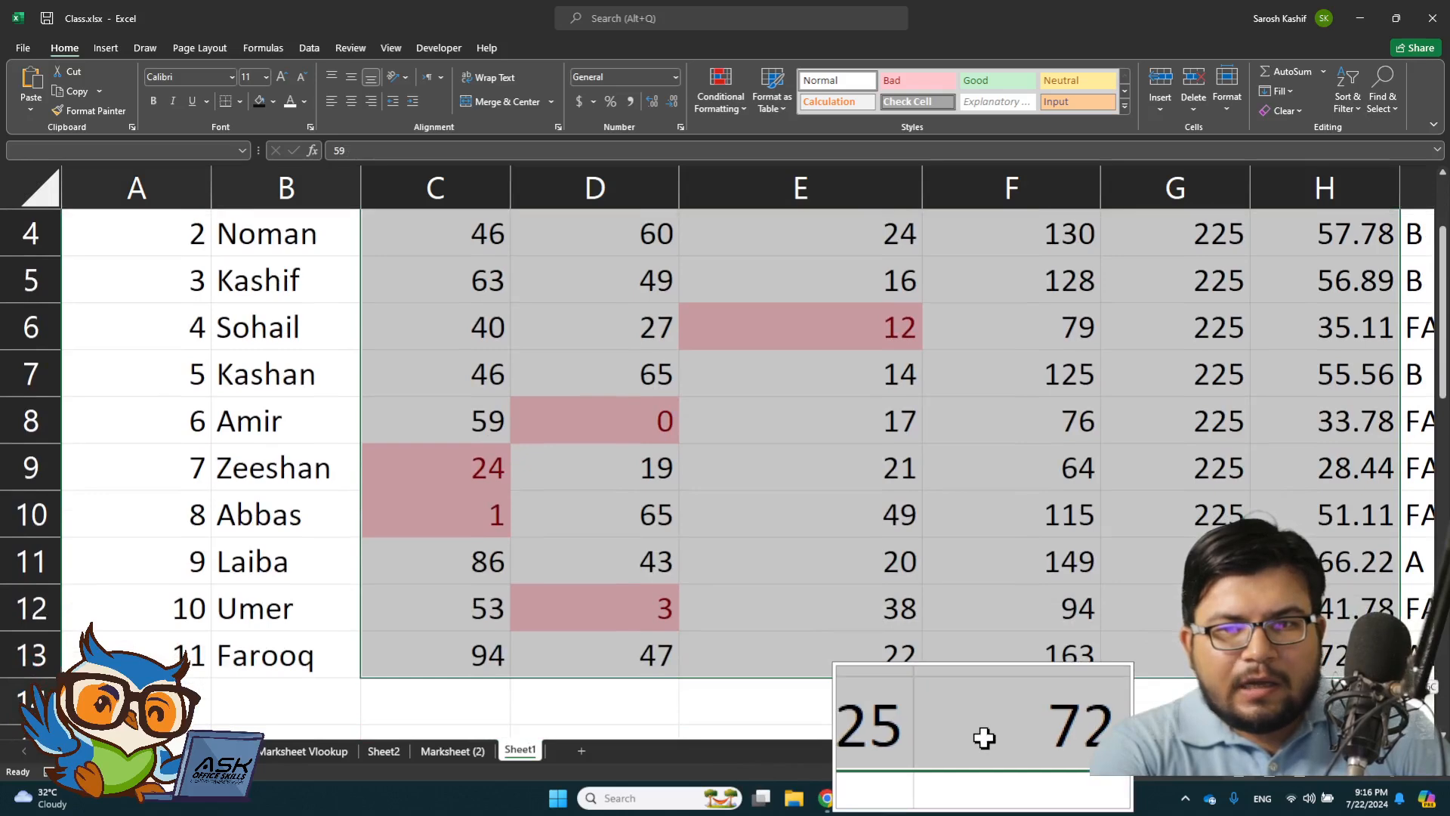
pyautogui.click(356, 109)
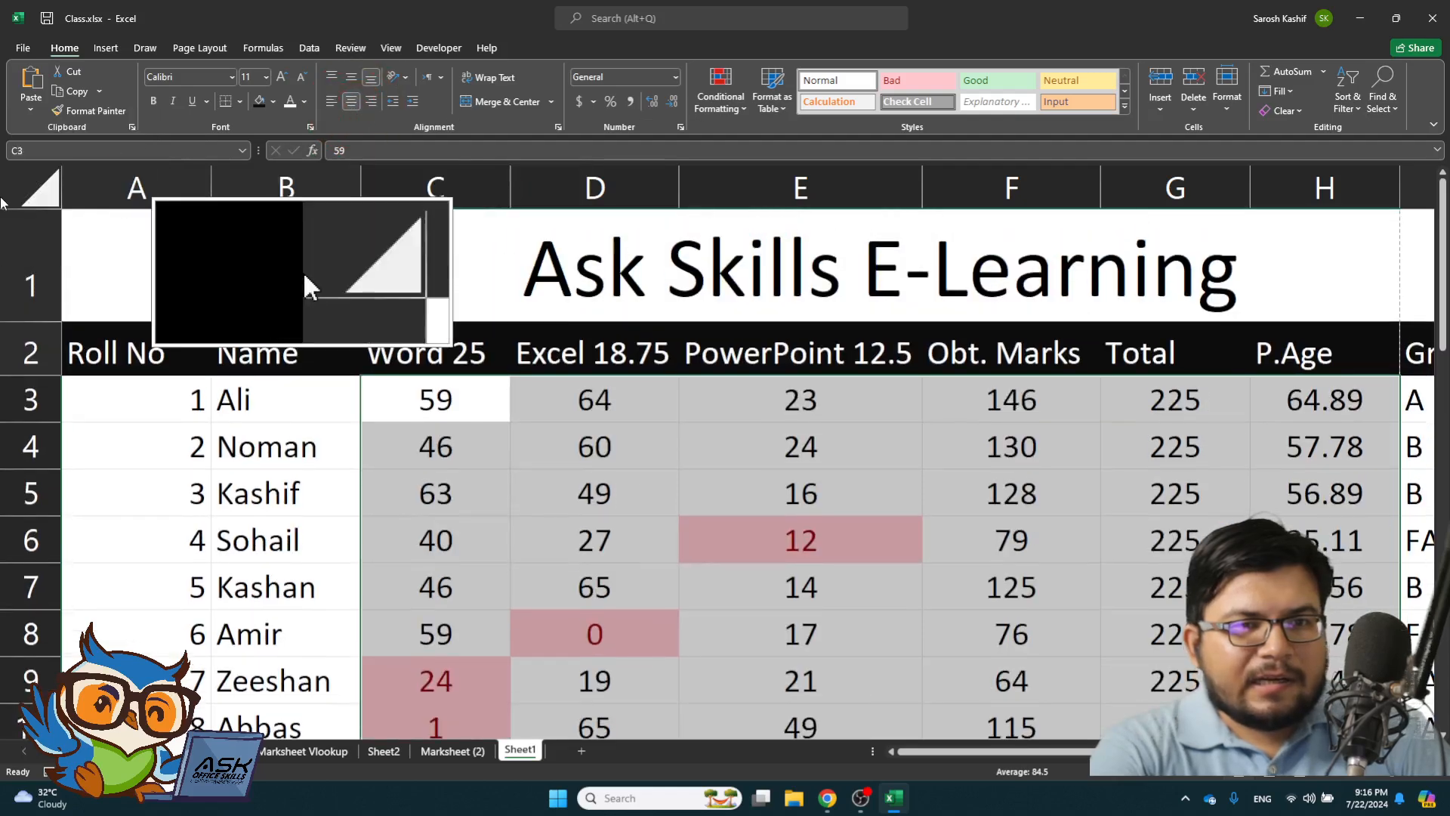
pyautogui.moveTo(188, 393); pyautogui.dragTo(192, 656)
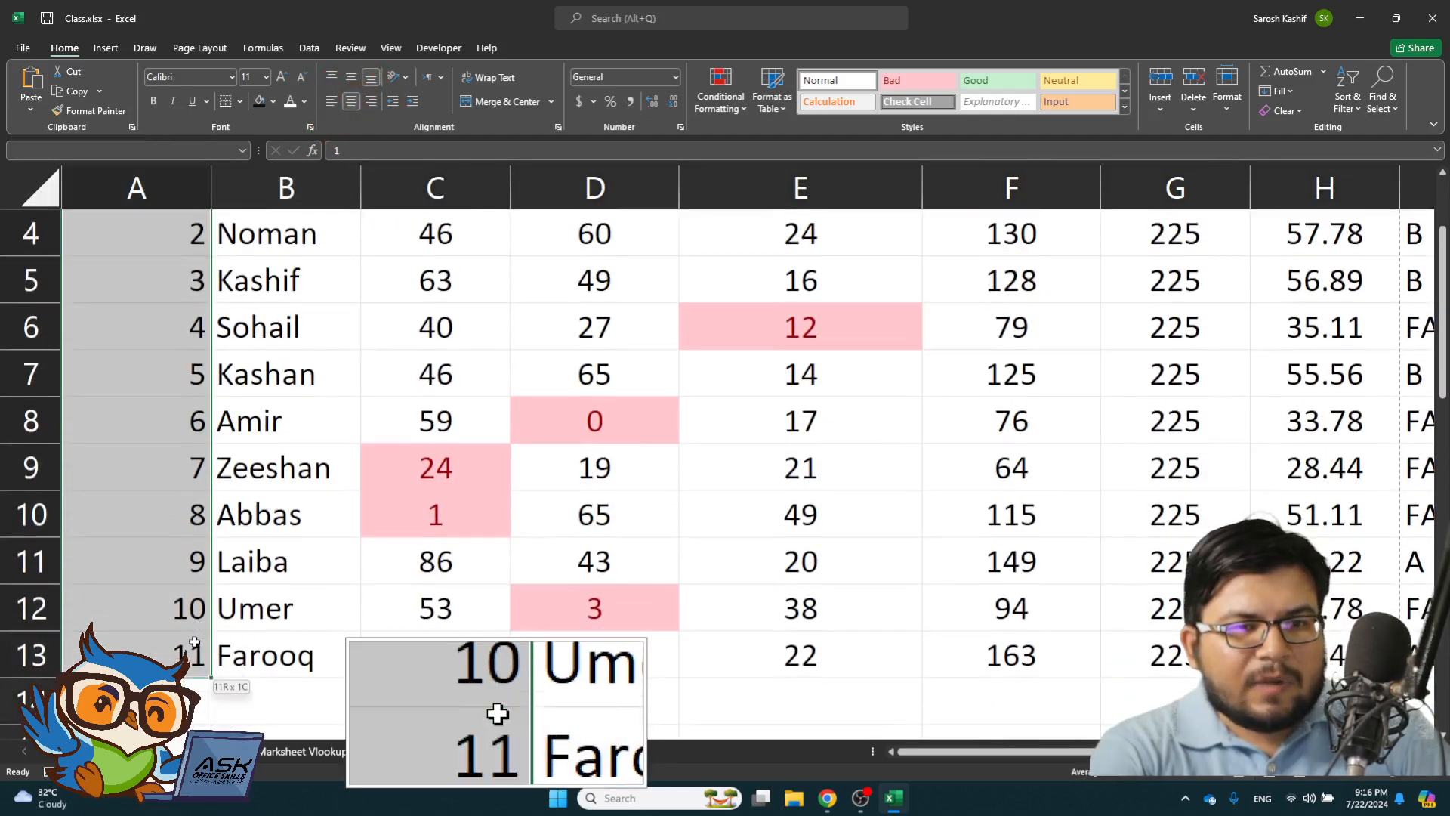
pyautogui.click(351, 102)
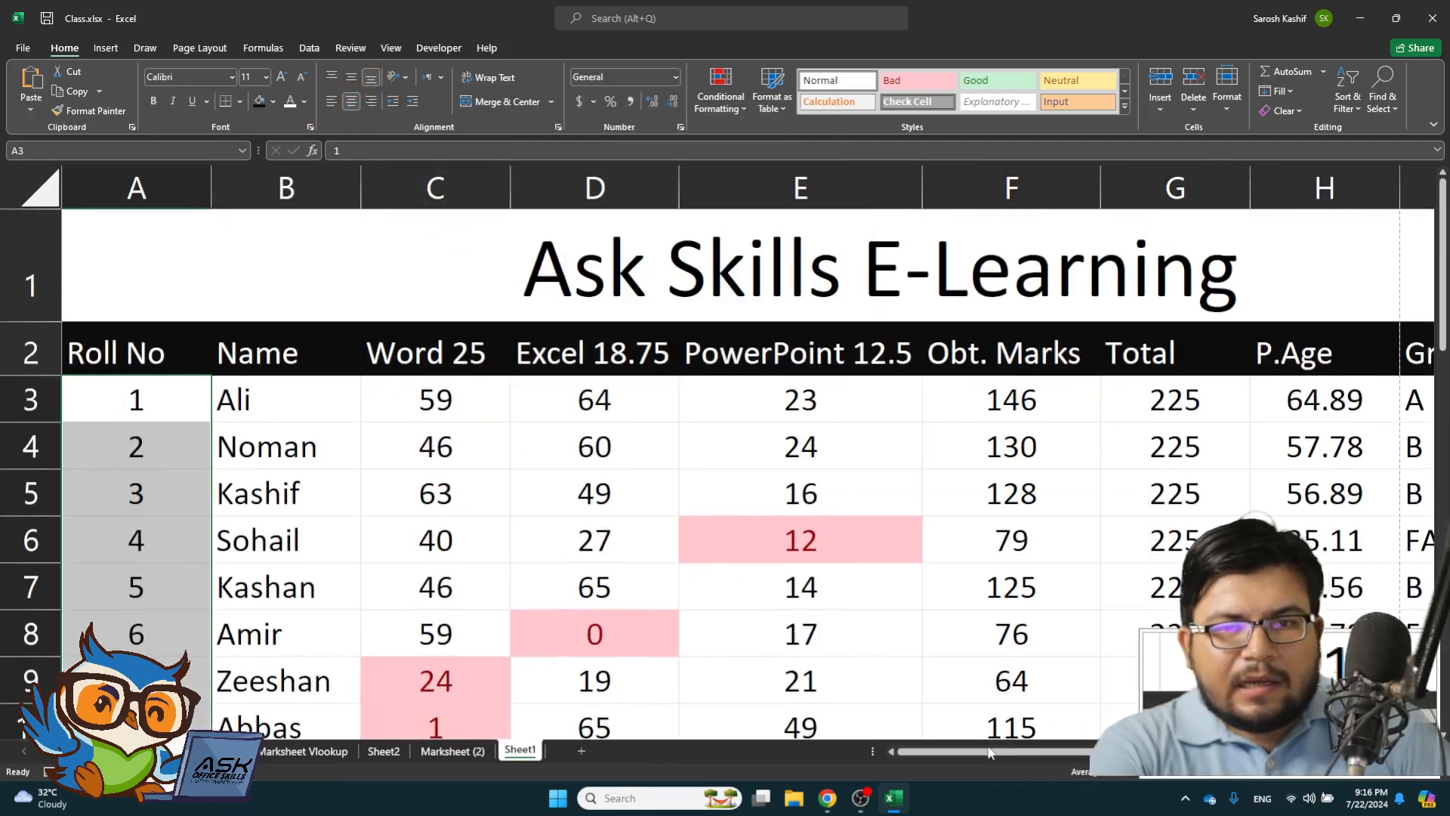
pyautogui.moveTo(989, 752); pyautogui.dragTo(1072, 751)
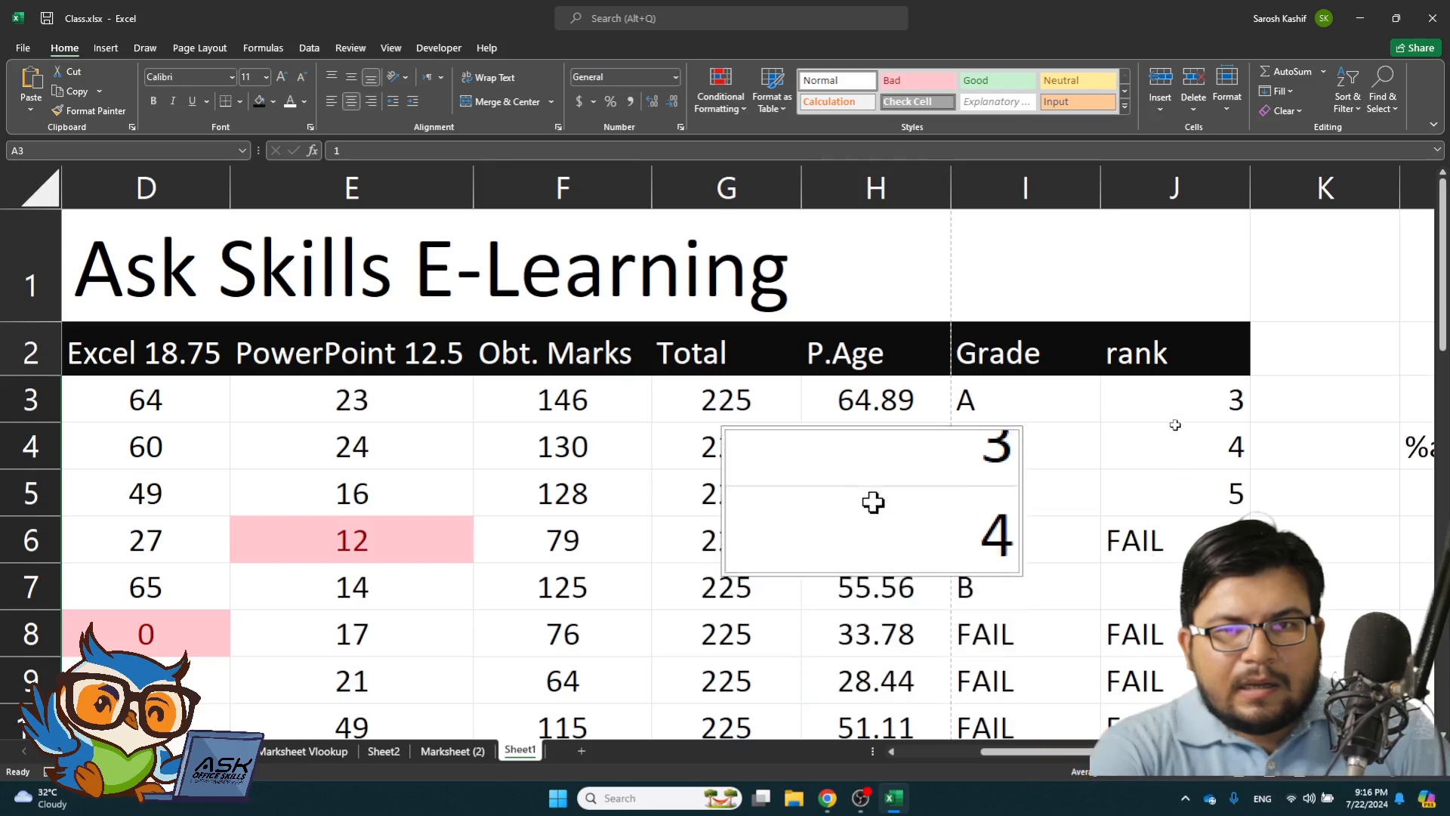
# - Center the ranks in J3:J13 and the header cells A2:J2 horizontally
pyautogui.moveTo(1182, 404); pyautogui.dragTo(1176, 731)
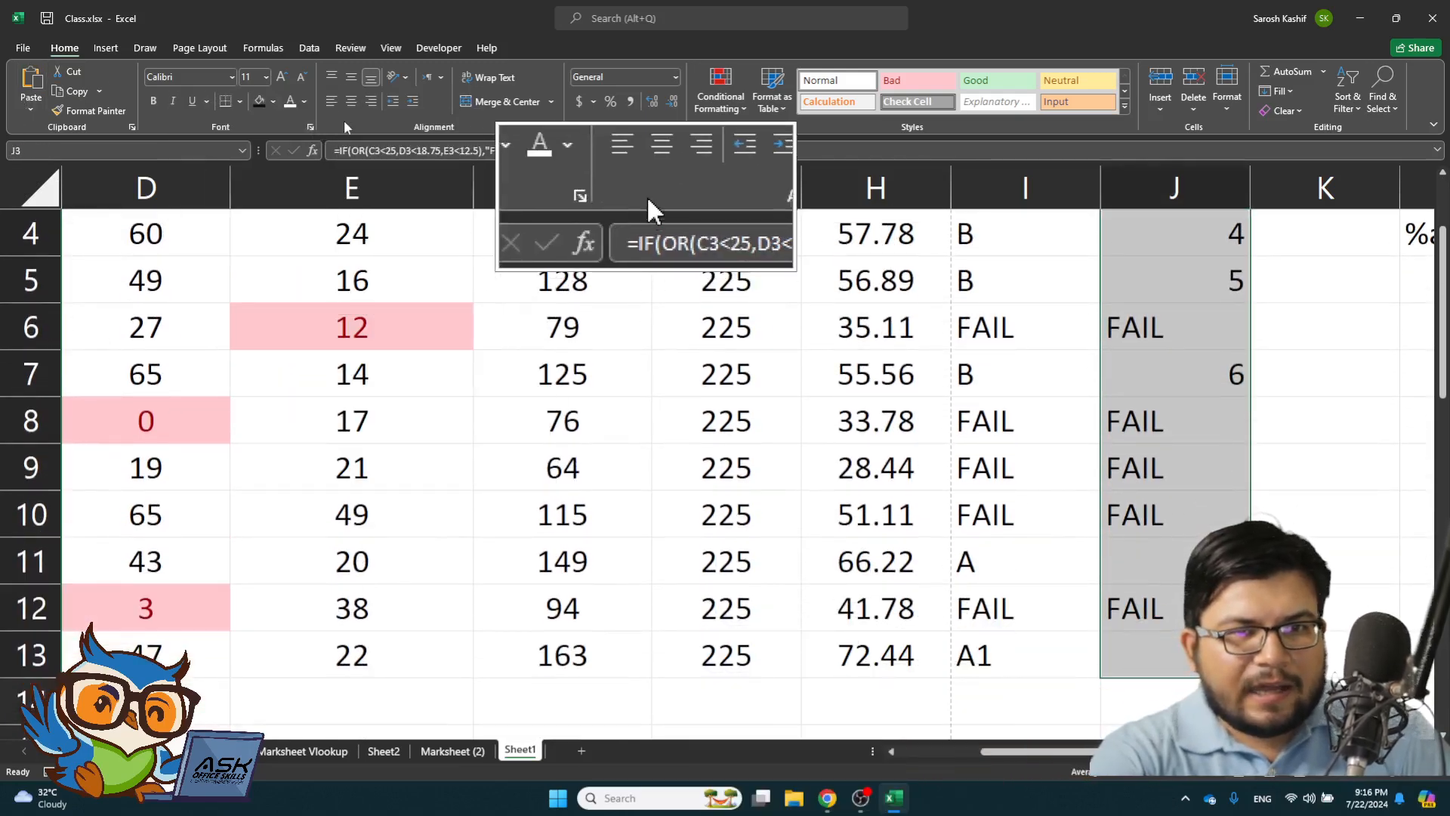
pyautogui.click(351, 102)
pyautogui.scroll(1, 725, 453)
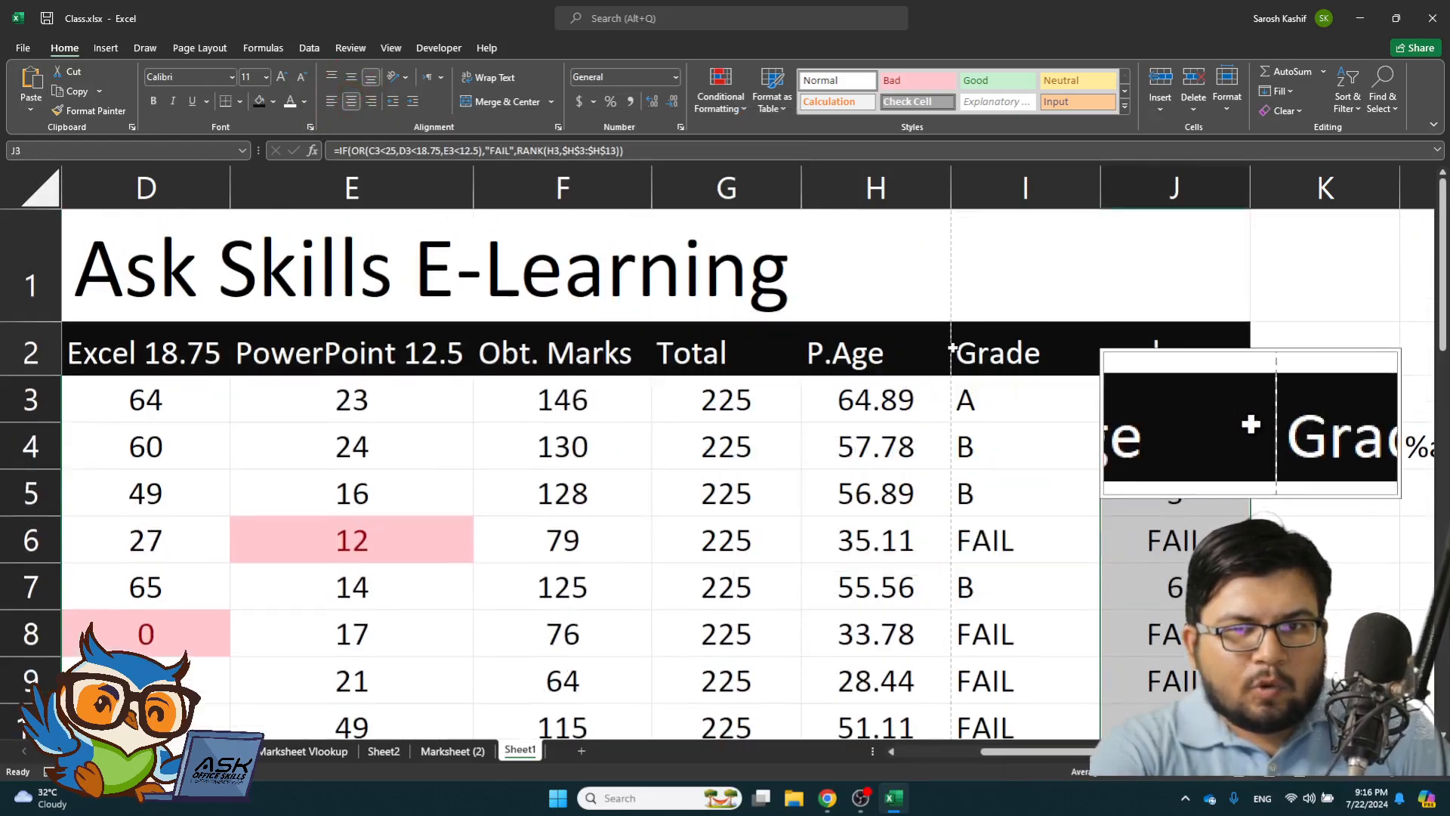
pyautogui.moveTo(1114, 354); pyautogui.dragTo(18, 347)
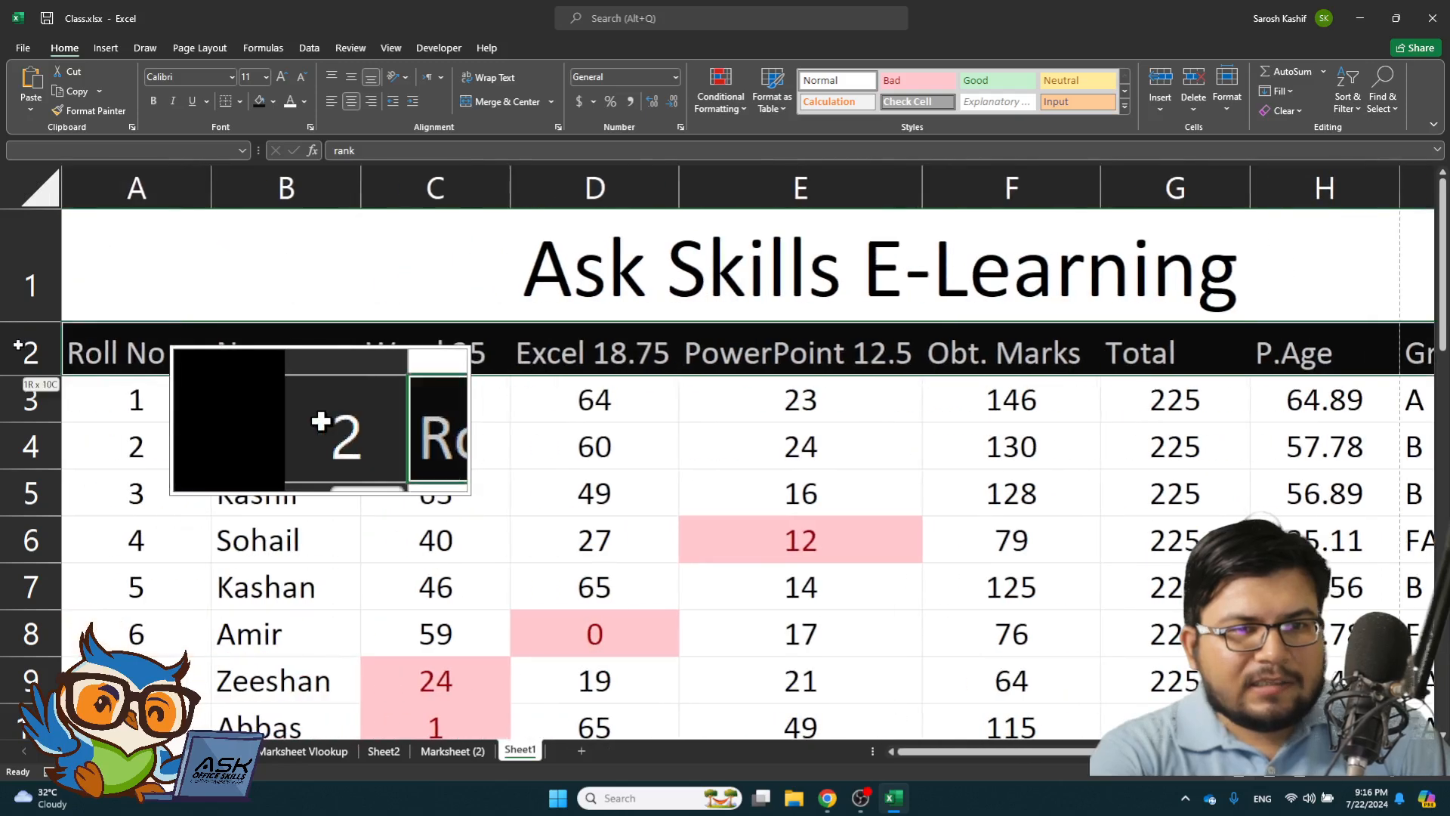
pyautogui.click(352, 102)
pyautogui.hscroll(3, 627, 423)
pyautogui.click(602, 483)
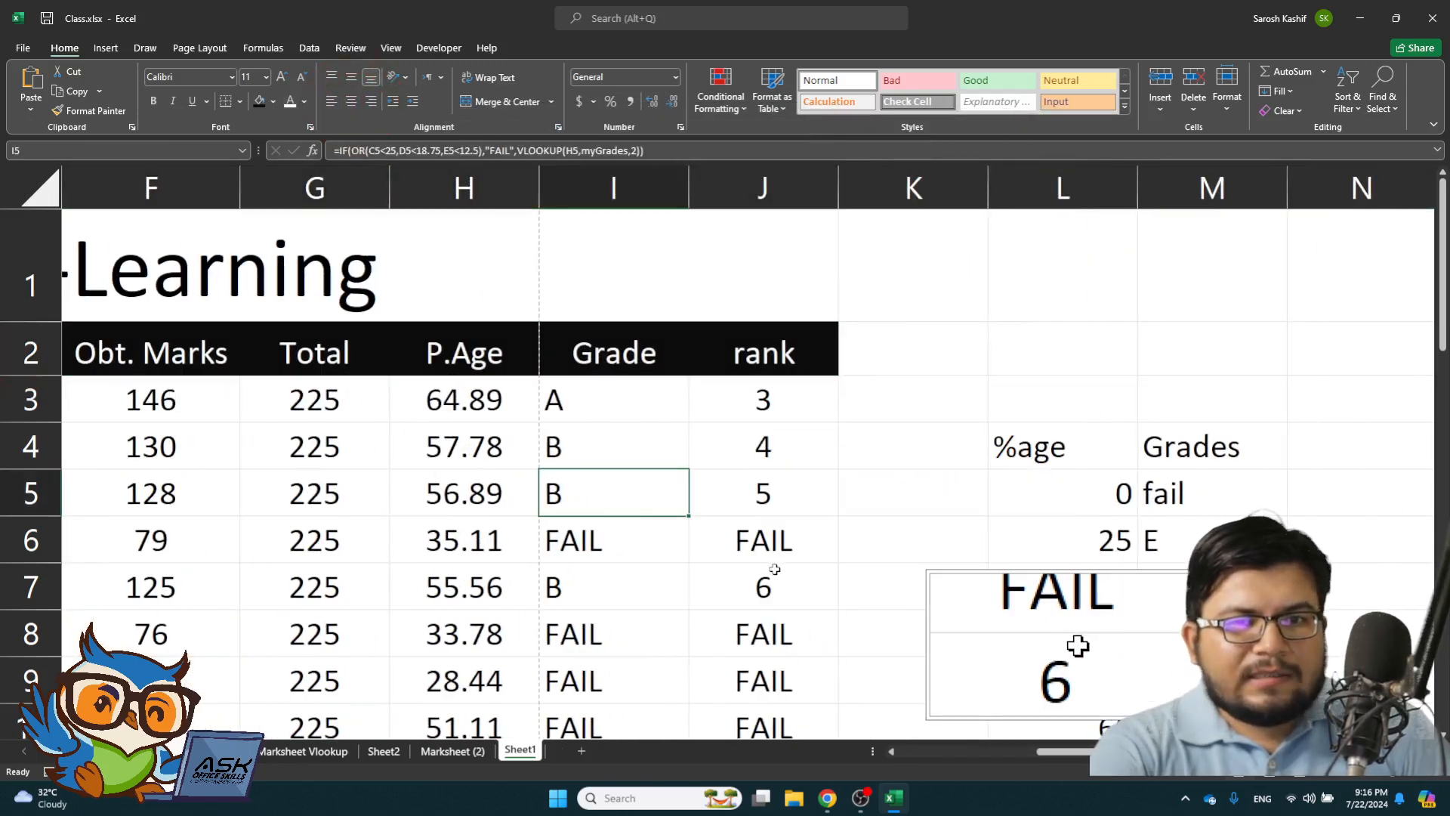
# - Examine how the marksheet columns fit the page in the print preview, then return to the sheet
pyautogui.press('Left')
pyautogui.press('Left')
pyautogui.press('Left')
pyautogui.press('Left')
pyautogui.press('Left')
pyautogui.press('Left')
pyautogui.press('Left')
pyautogui.press('Left')
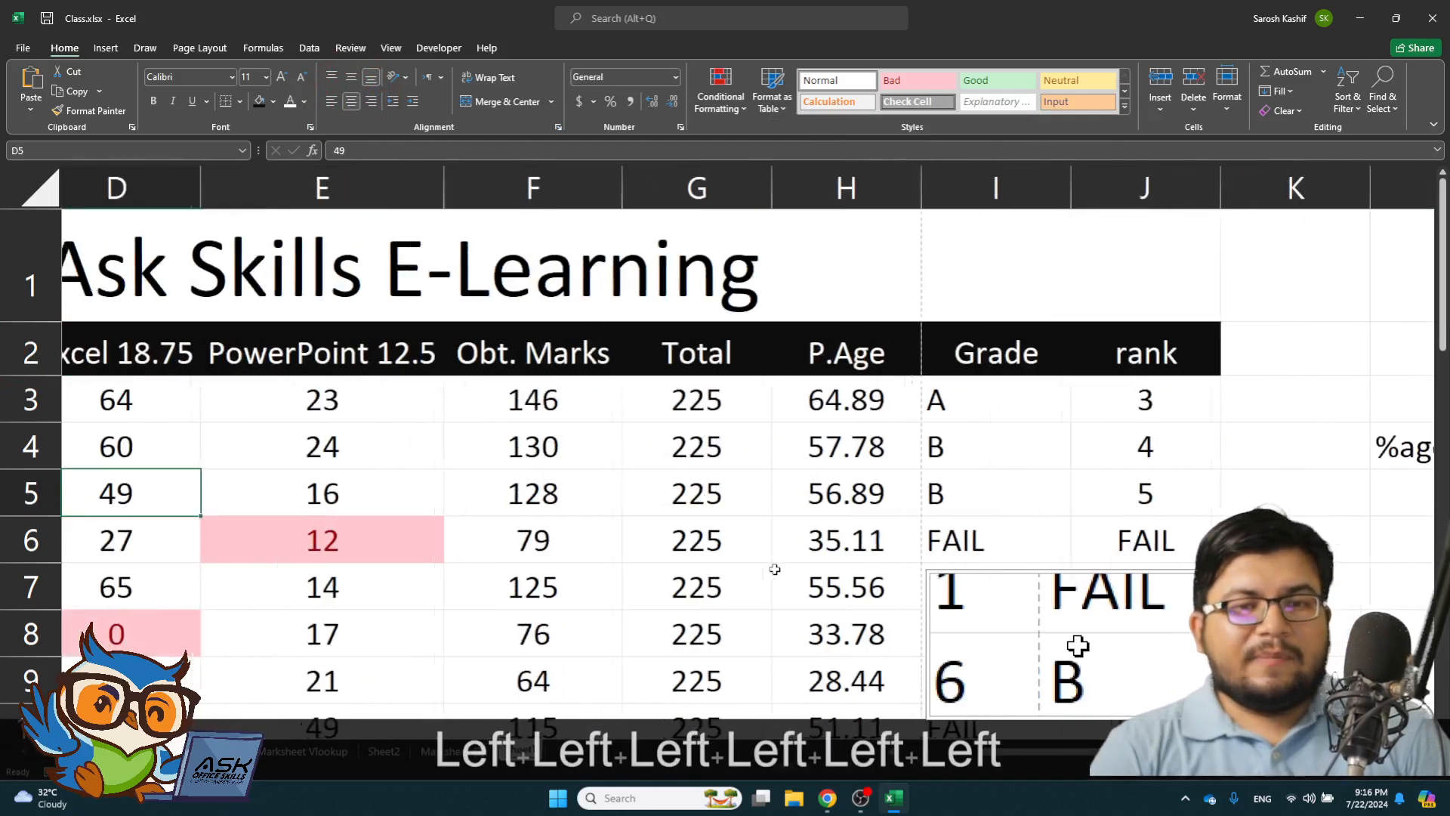
pyautogui.hotkey('ctrl', 'p')
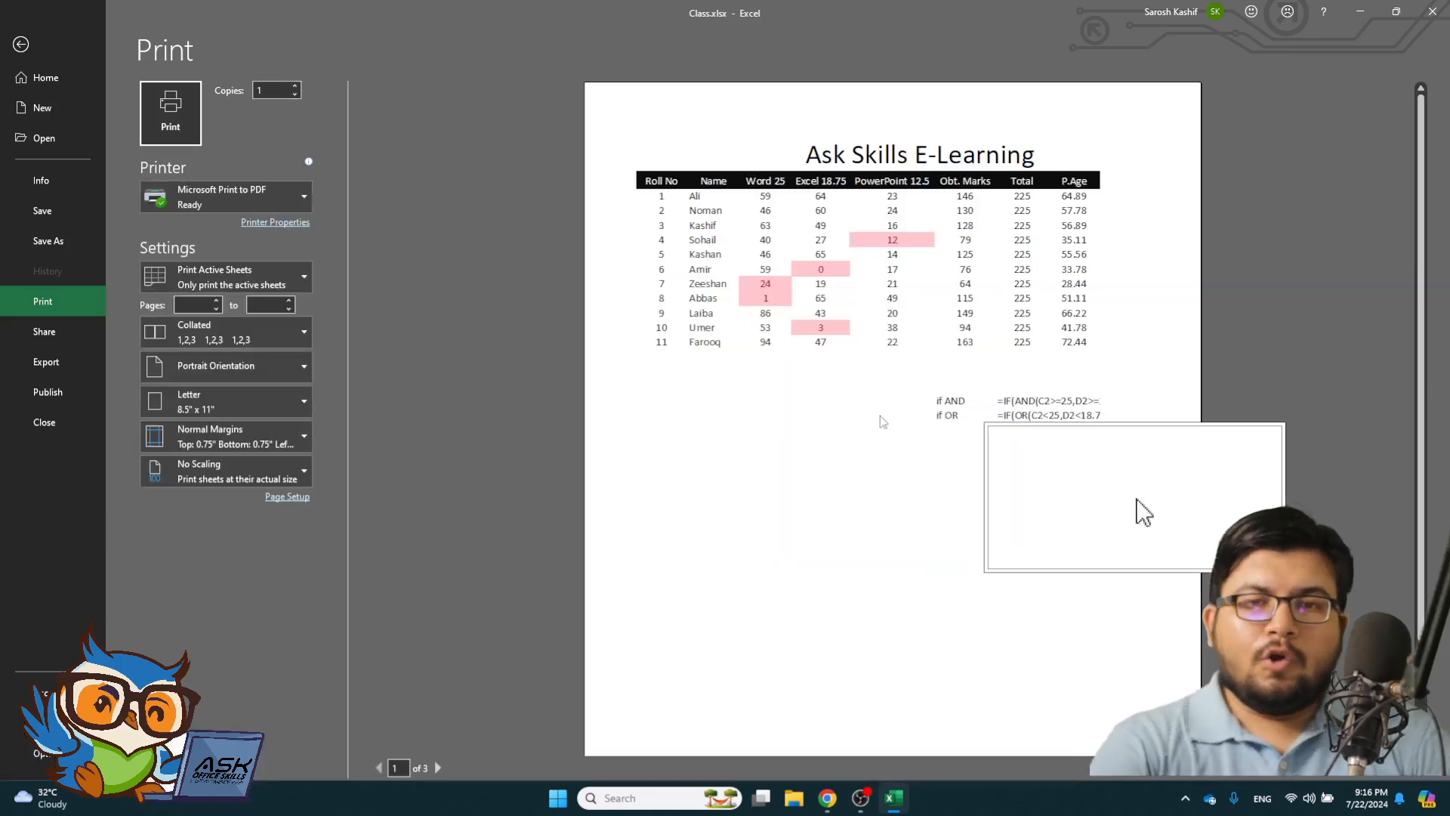
pyautogui.scroll(-1, 1021, 508)
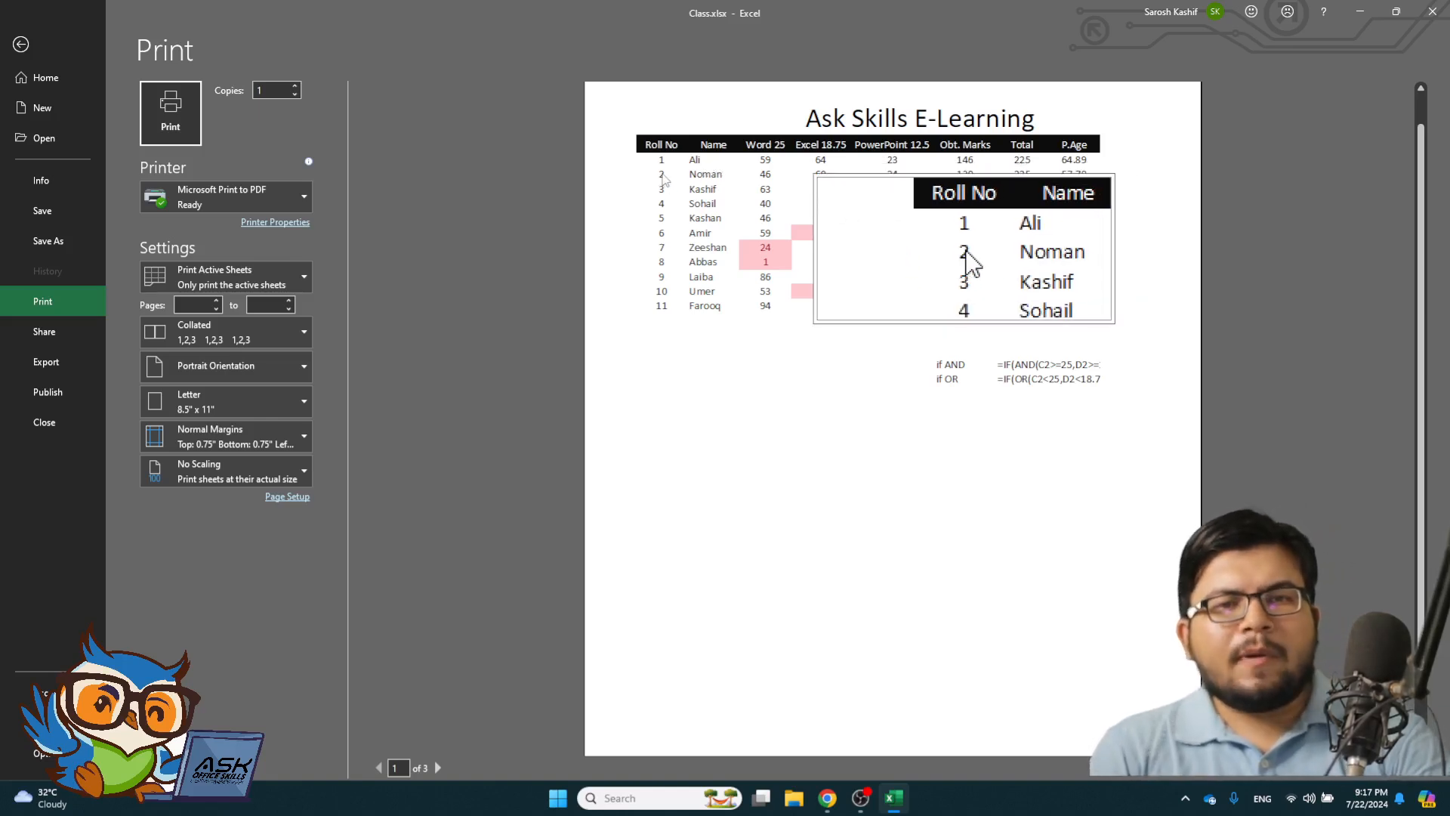
pyautogui.press('Escape')
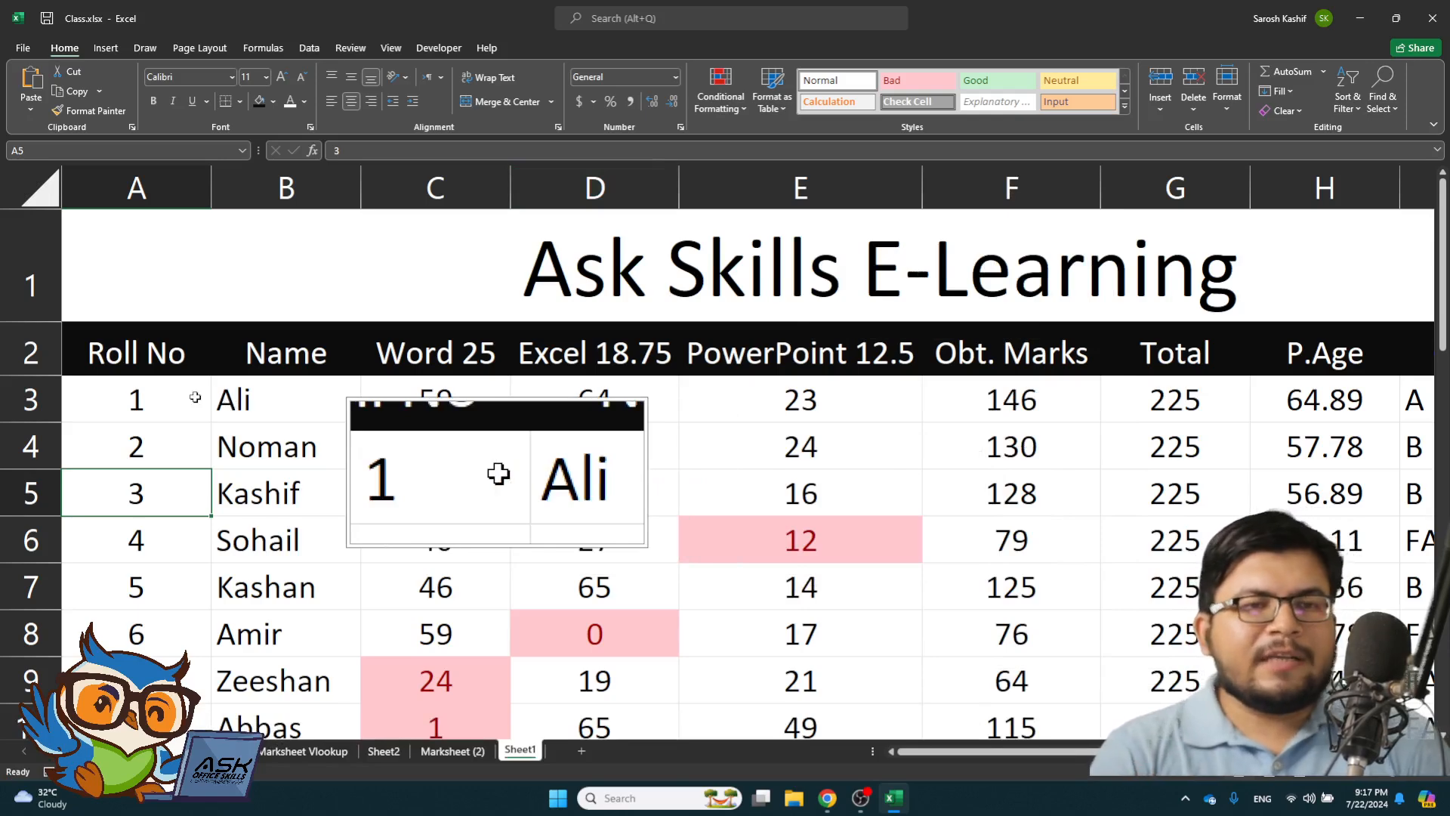
# - Apply All Borders to the student data A3:J13 and the merged title in row 1, and check the print preview
pyautogui.moveTo(195, 397); pyautogui.dragTo(1156, 723)
pyautogui.moveTo(861, 705); pyautogui.dragTo(978, 704)
pyautogui.moveTo(1381, 739); pyautogui.dragTo(1194, 660)
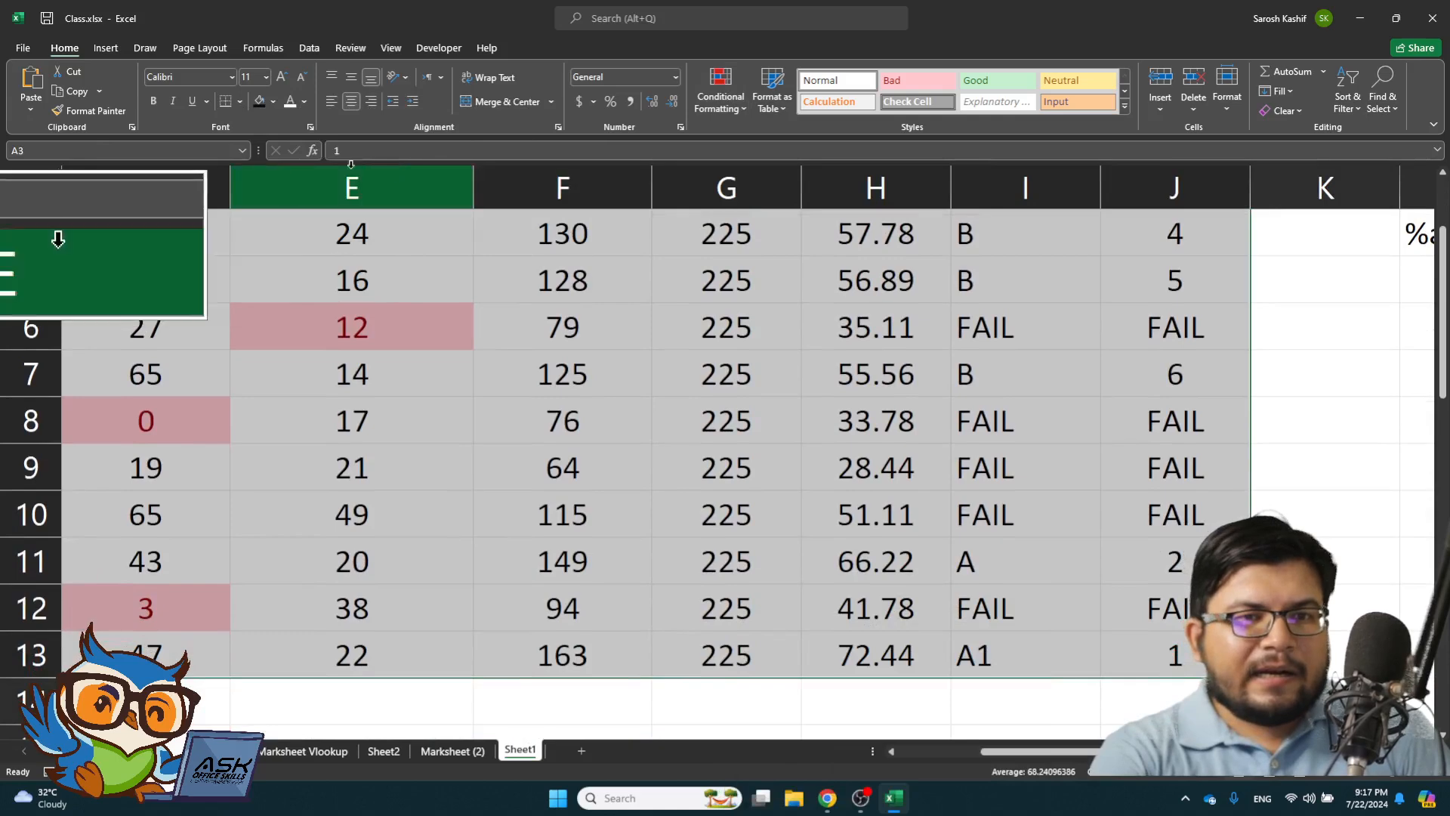
pyautogui.click(239, 102)
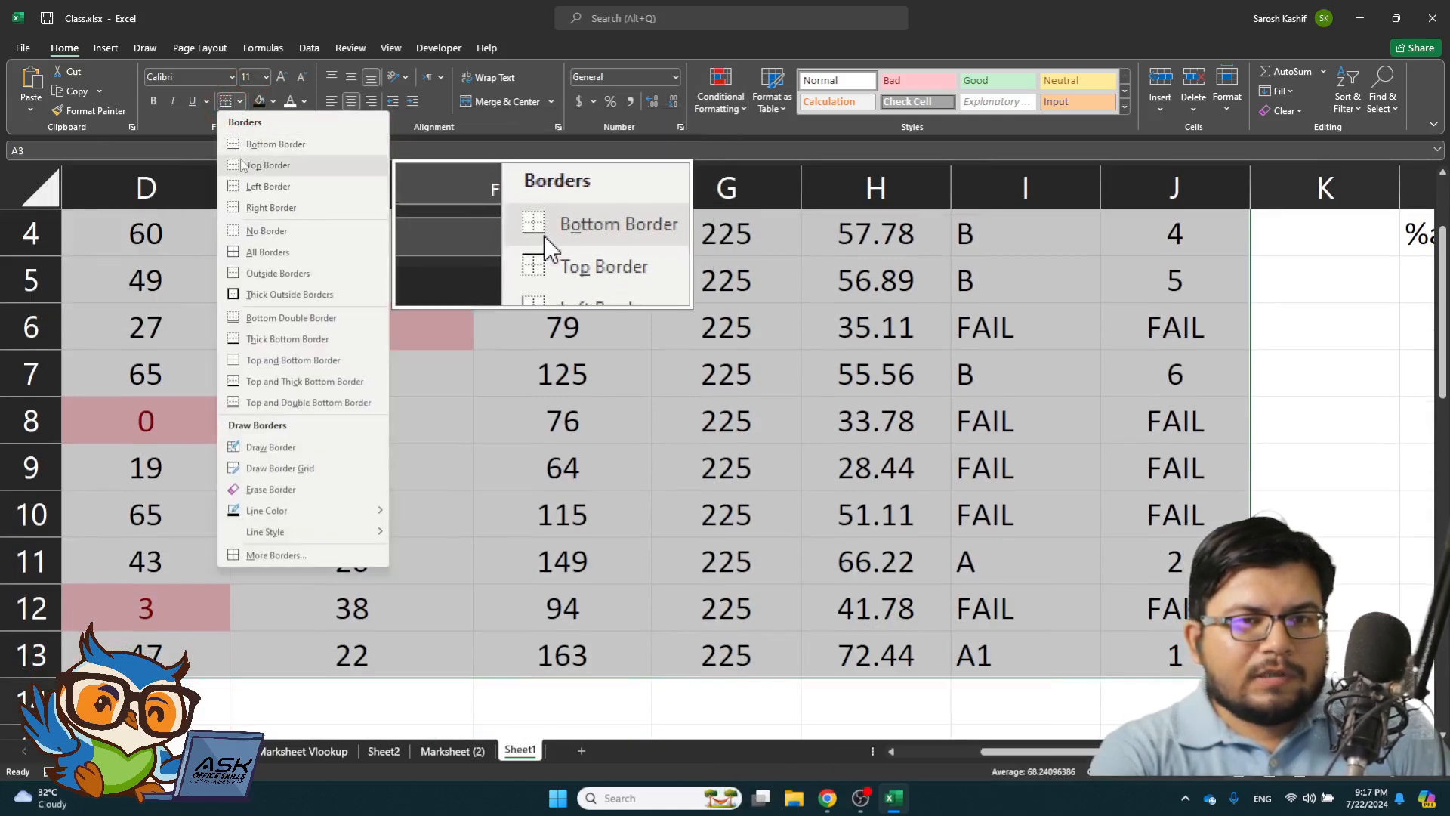
pyautogui.click(278, 260)
pyautogui.hotkey('ctrl', 'Home')
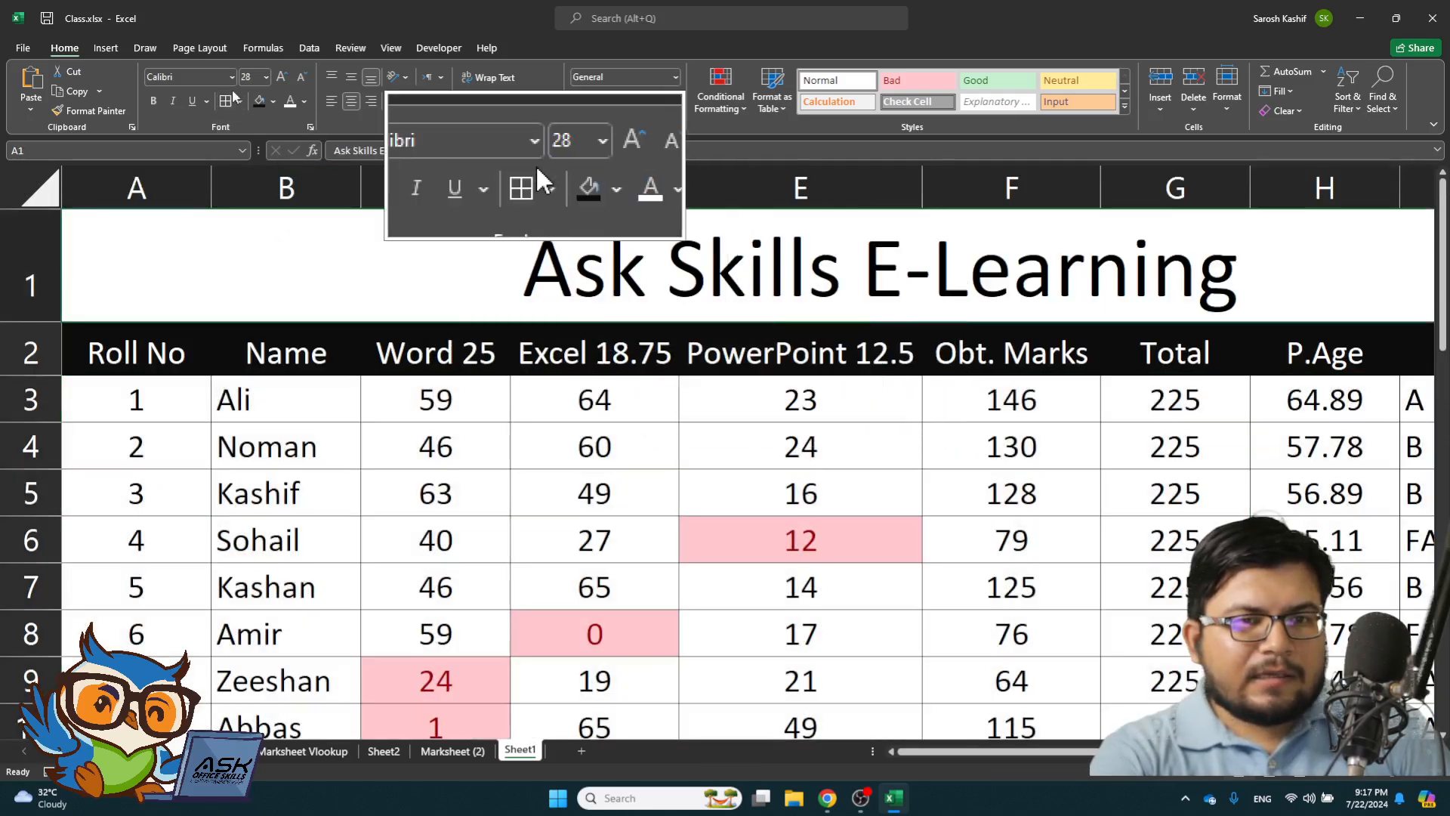
pyautogui.click(226, 101)
pyautogui.click(606, 528)
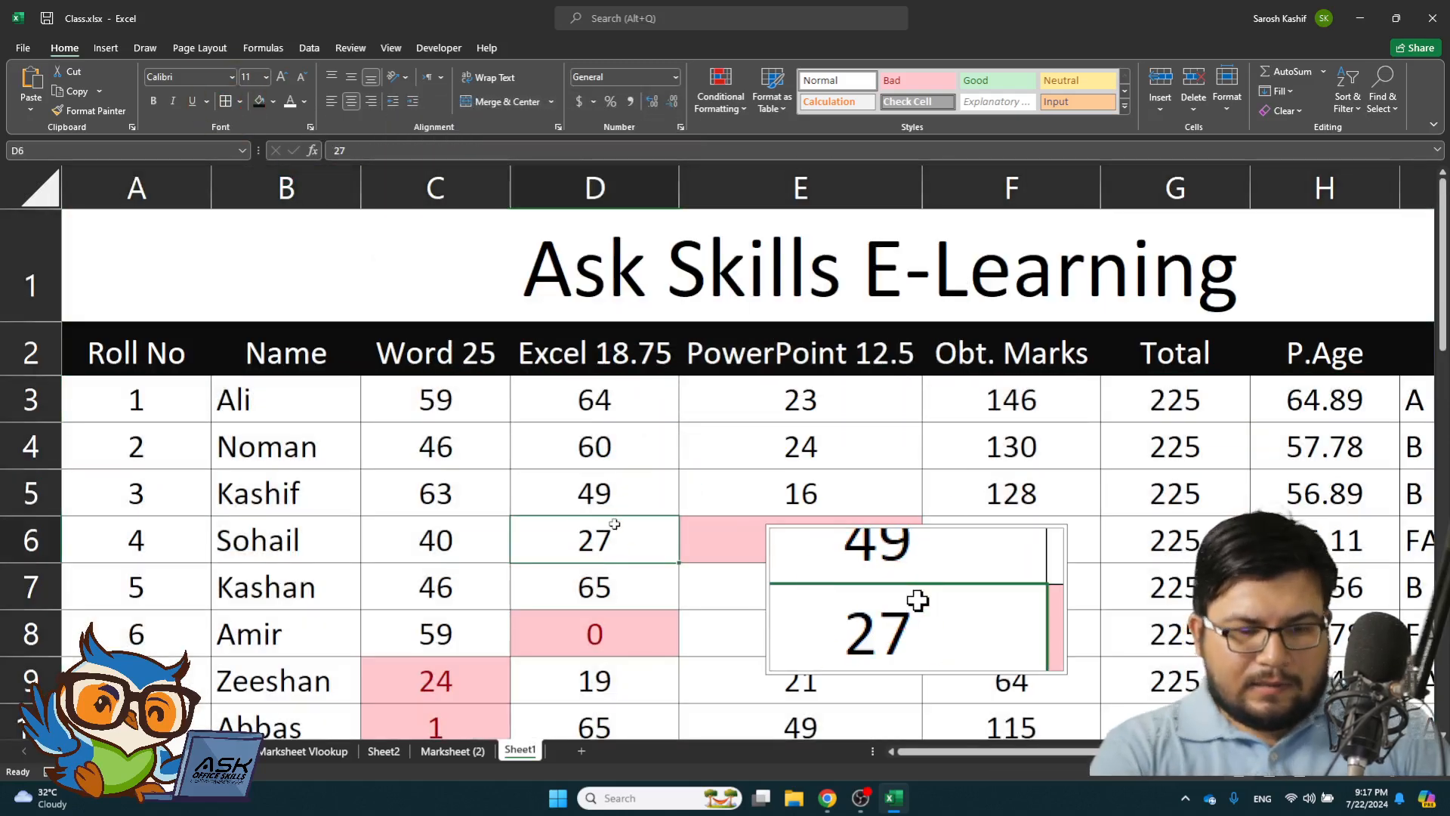
pyautogui.hotkey('ctrl', 'p')
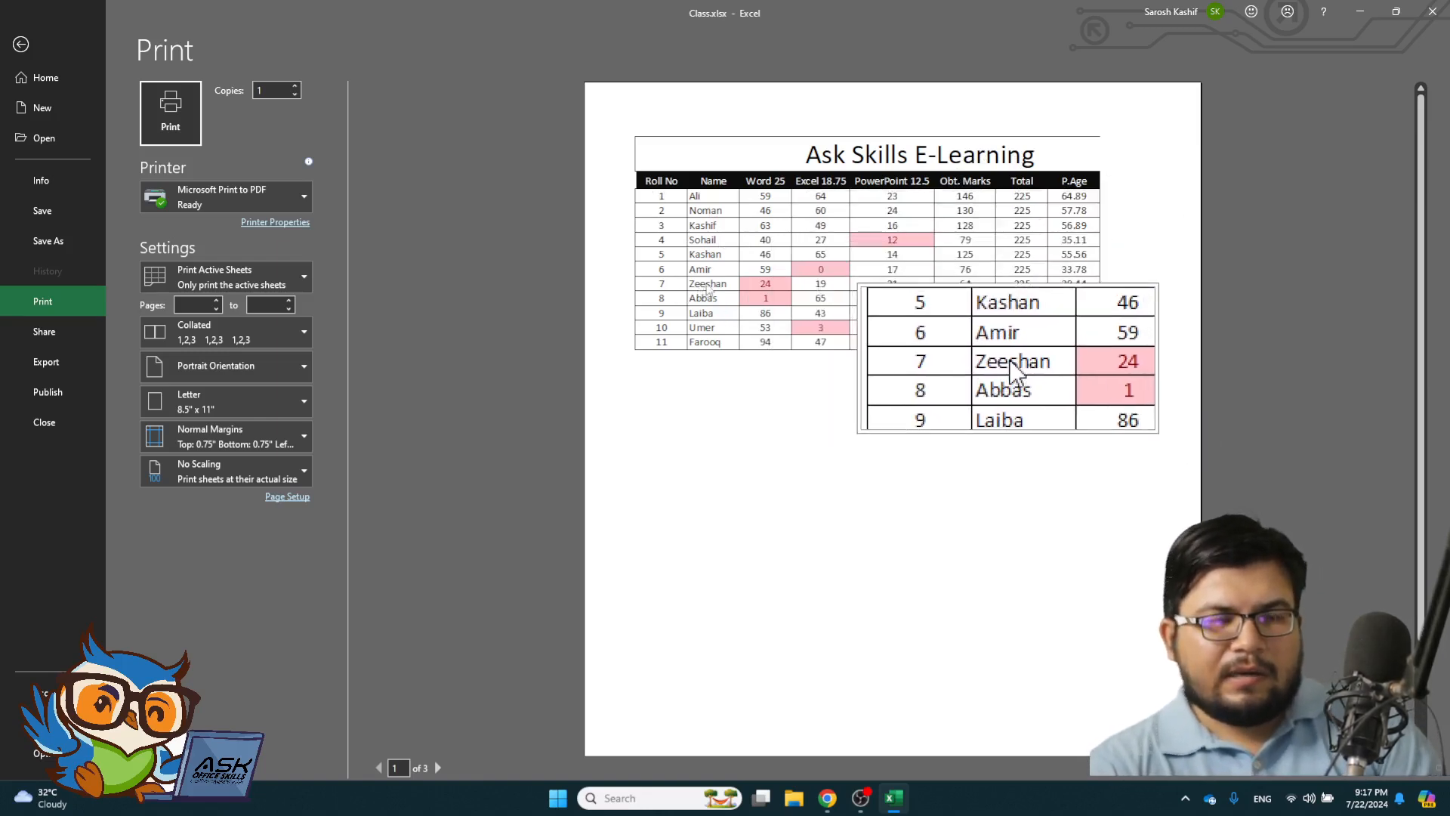
pyautogui.press('Escape')
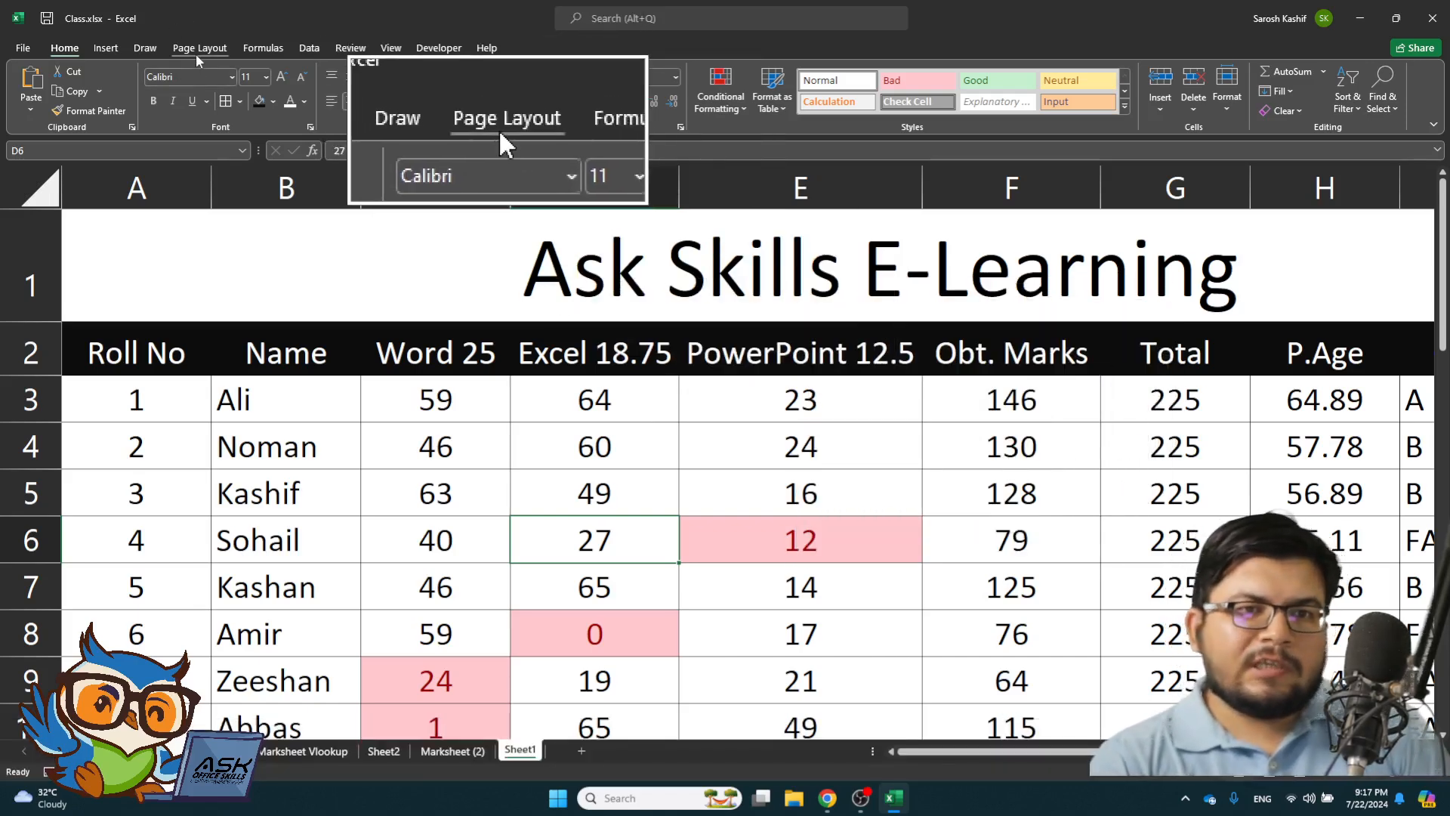
# - Set the page orientation to Landscape and check the marksheet in the print preview
pyautogui.click(197, 53)
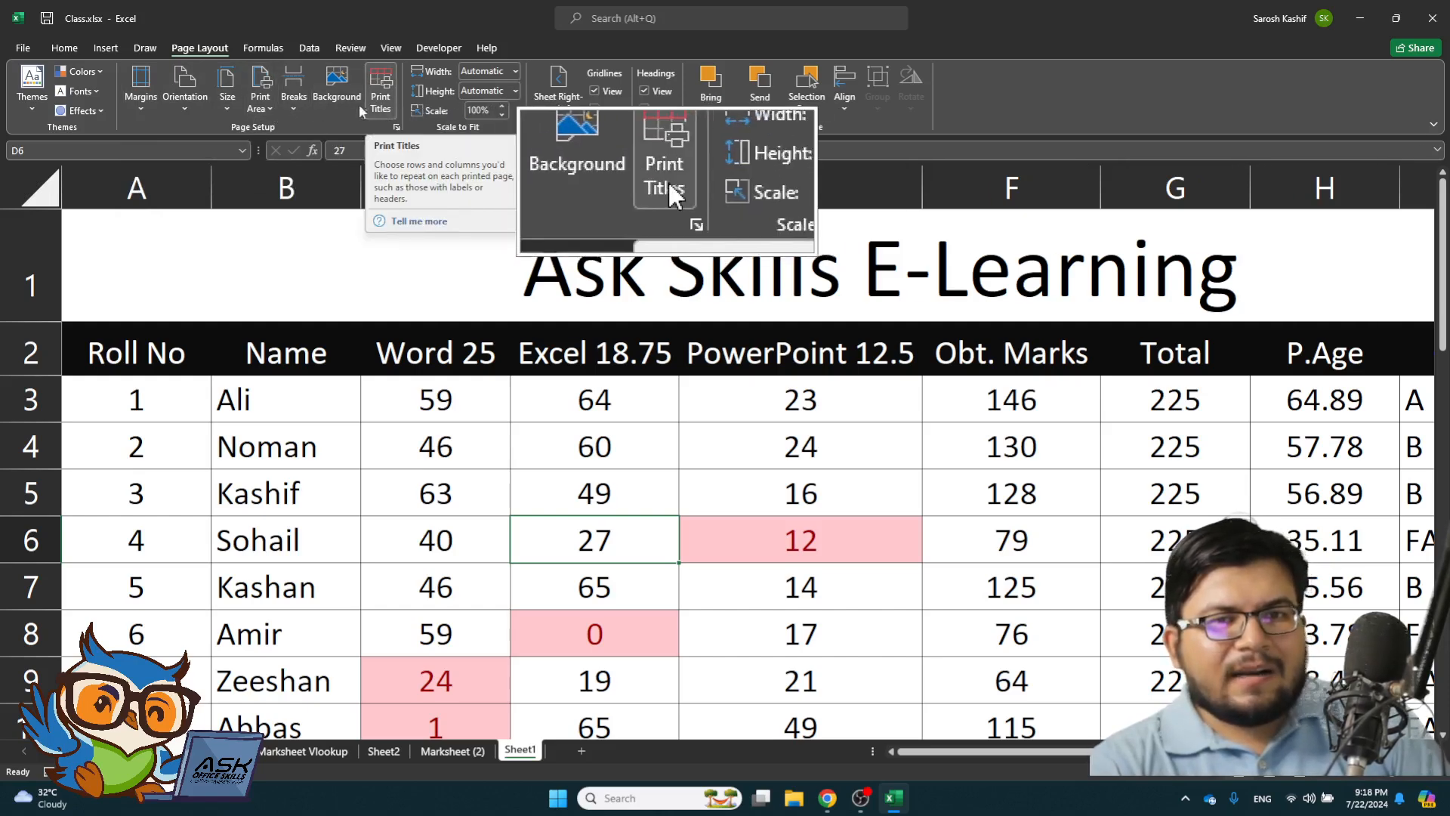
pyautogui.click(187, 110)
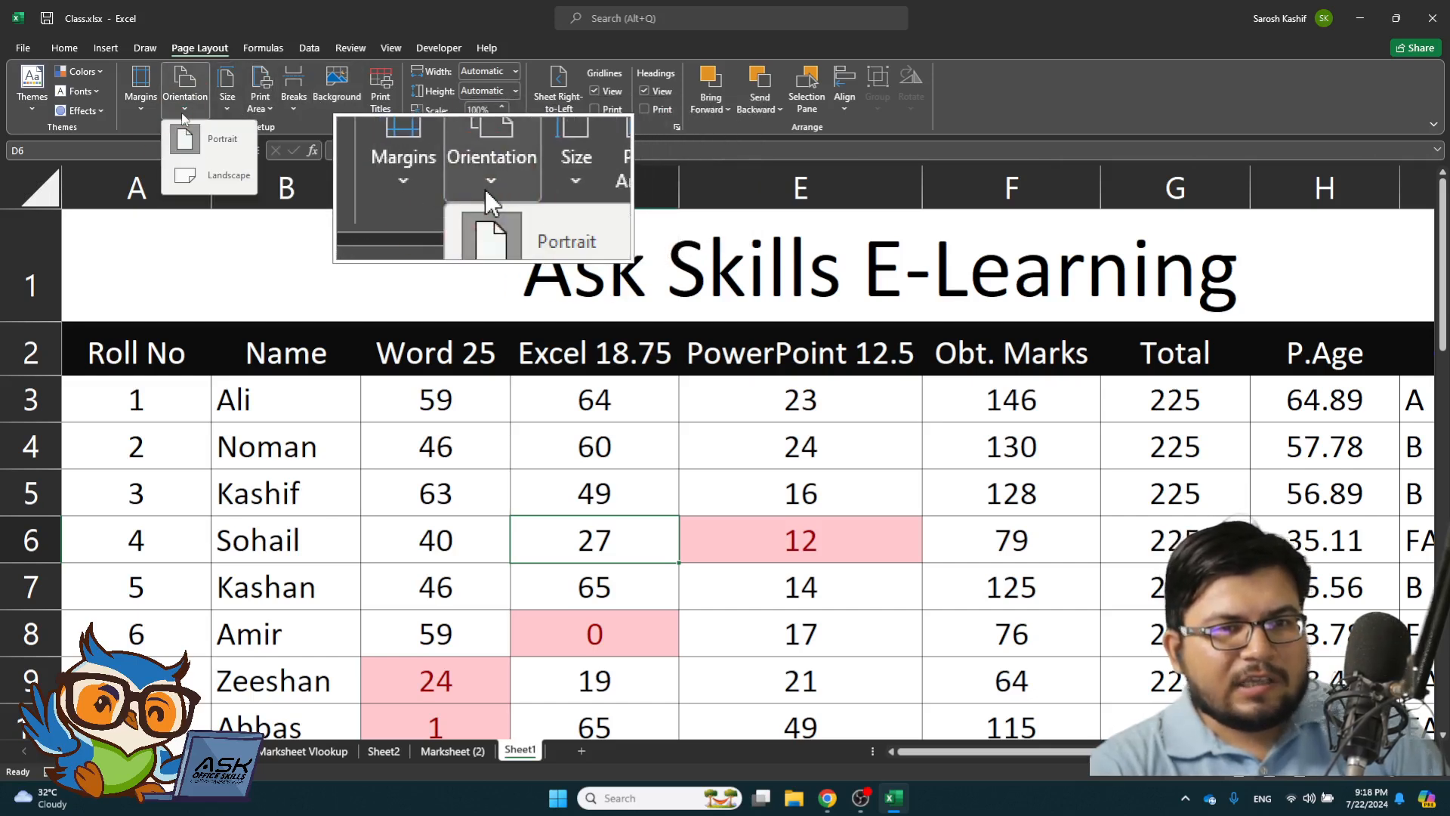
pyautogui.click(212, 175)
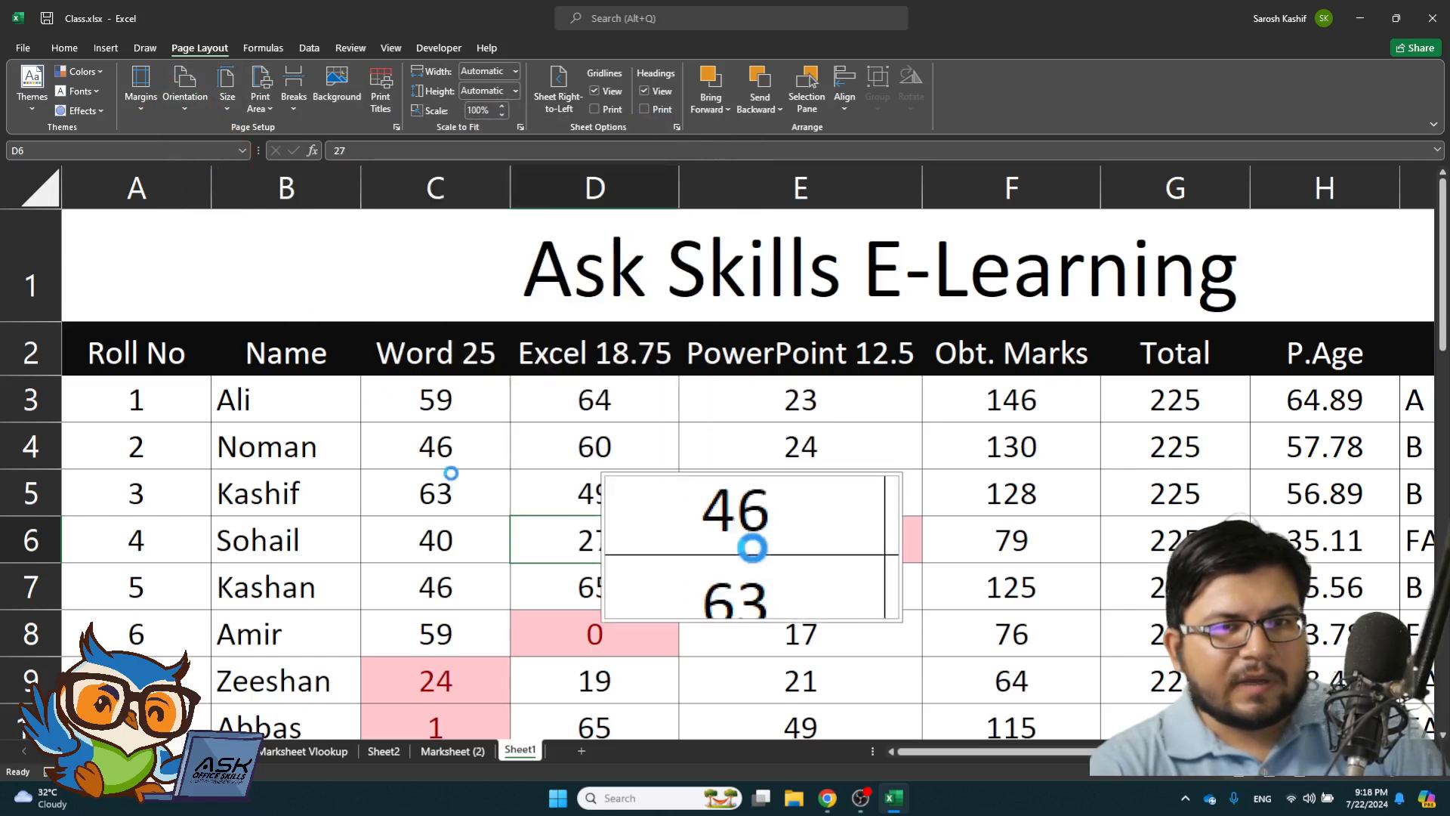
pyautogui.hotkey('ctrl', 'p')
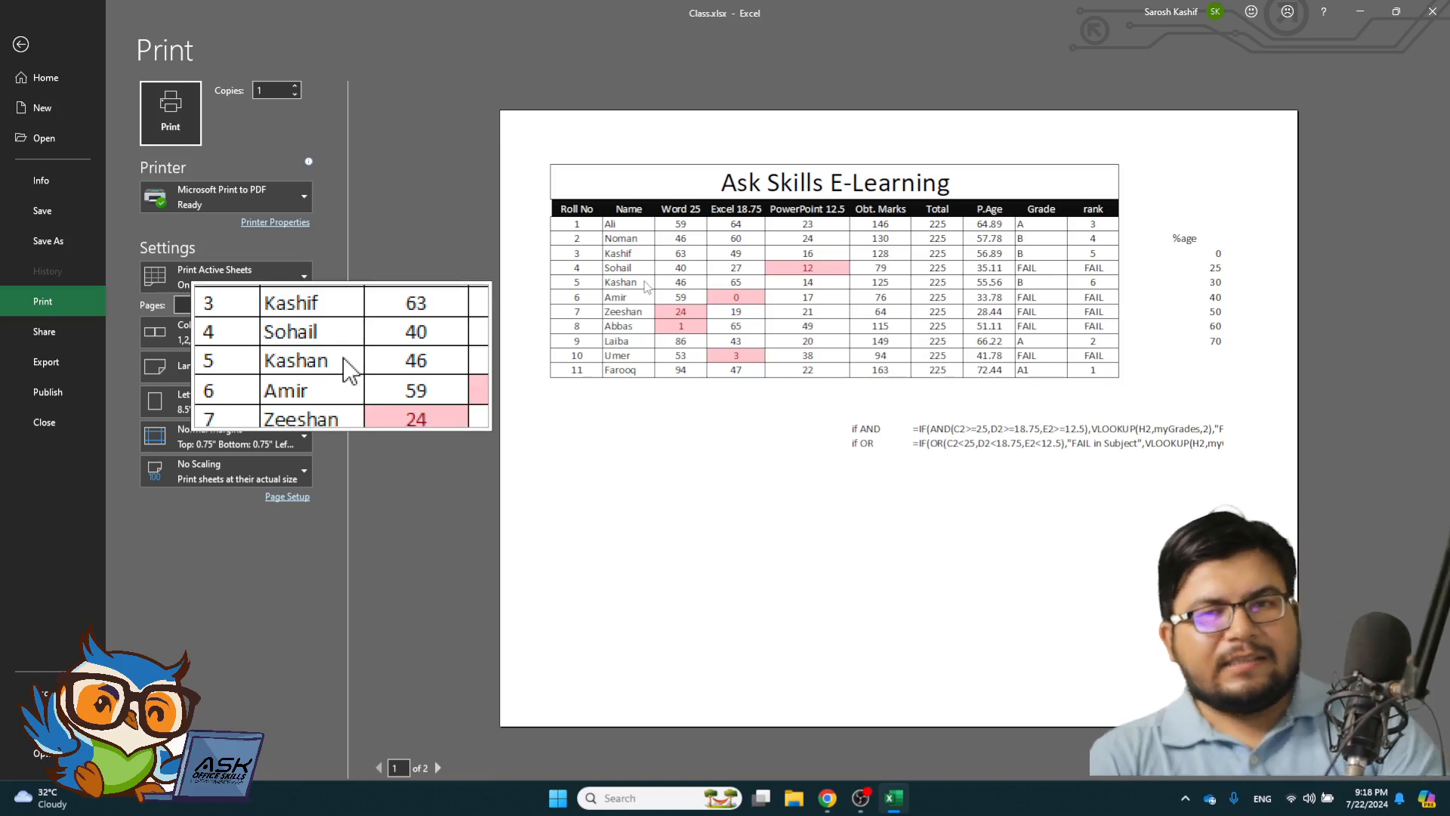
pyautogui.press('Escape')
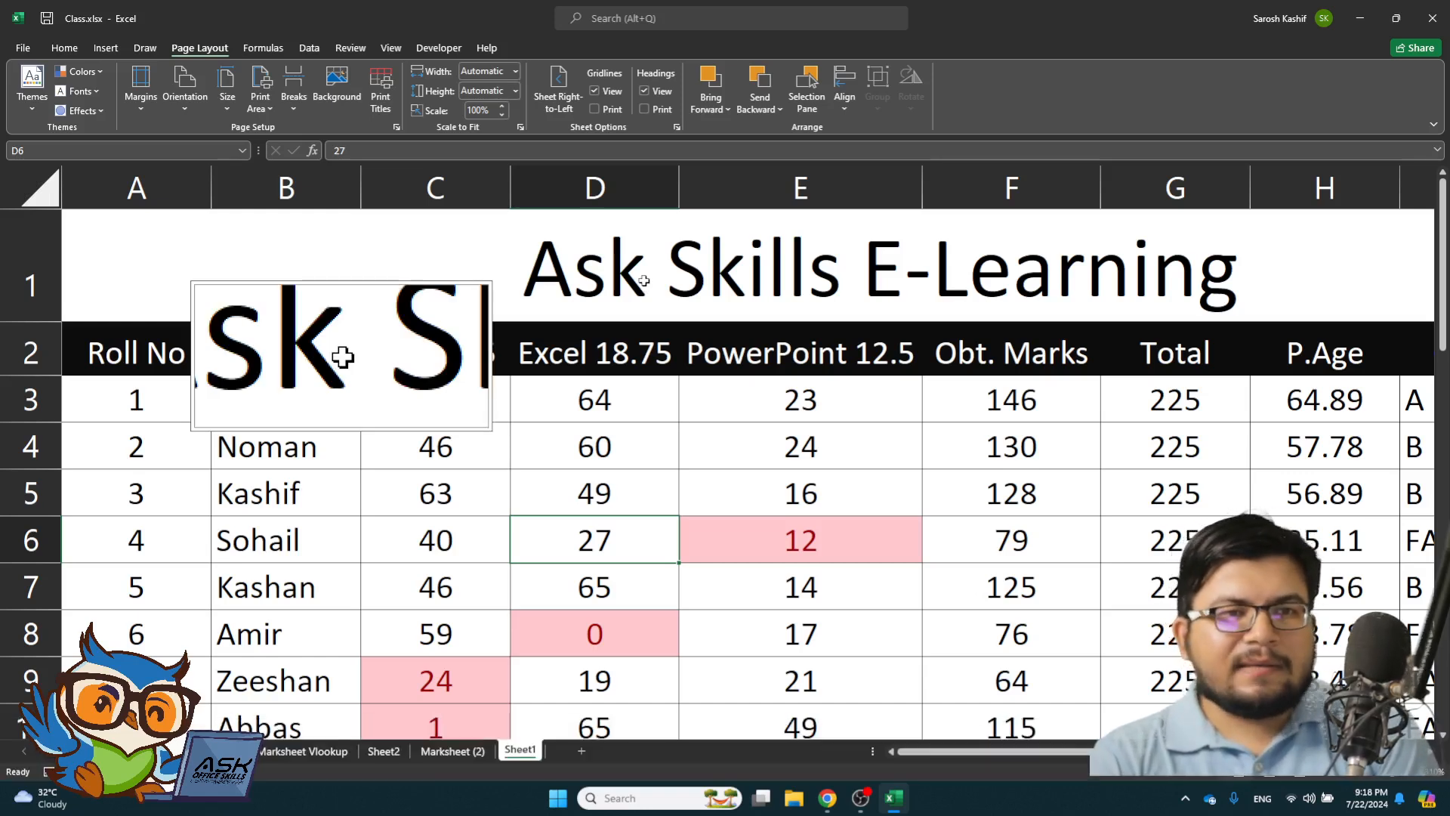
pyautogui.click(892, 476)
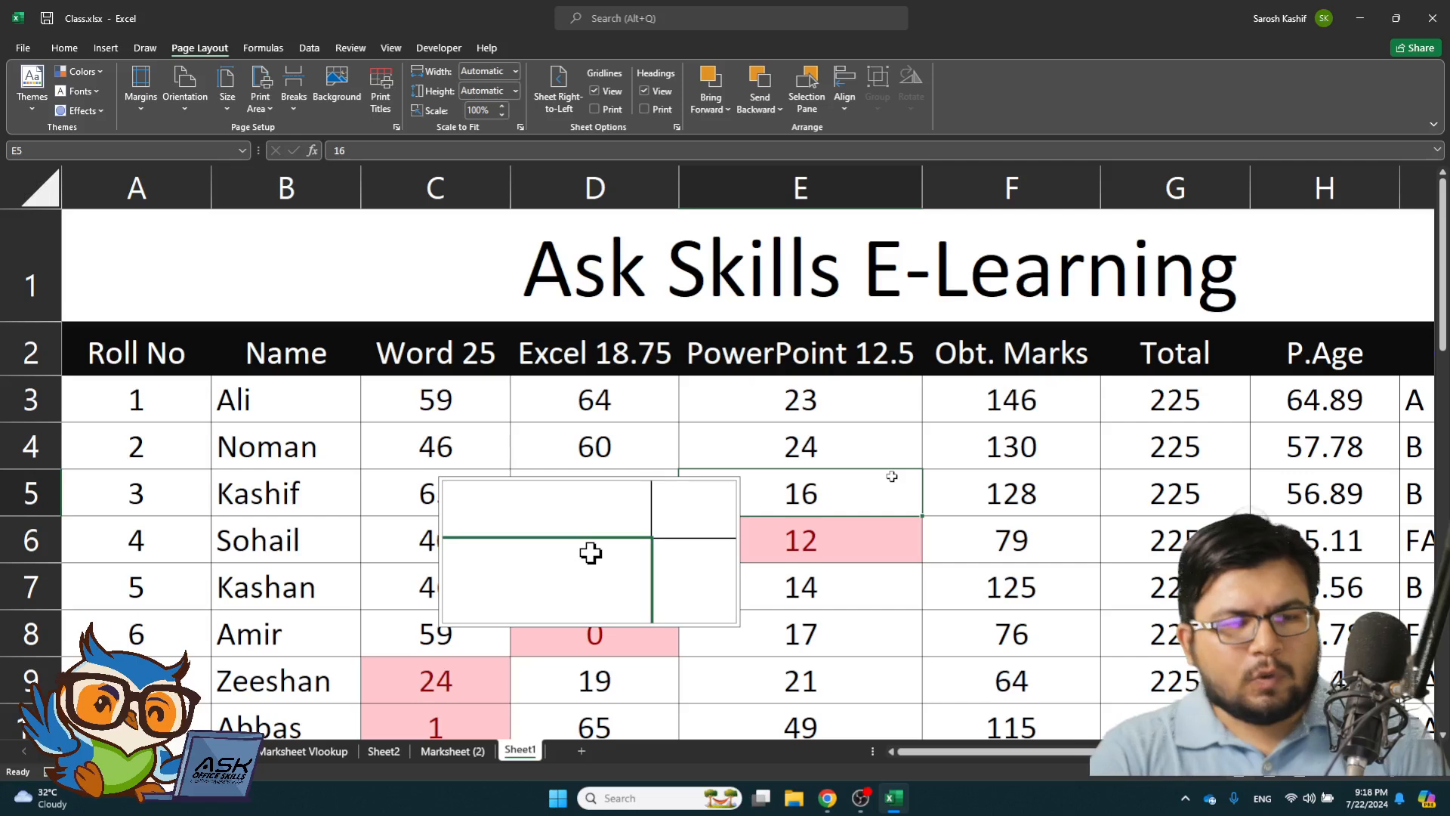
pyautogui.press('ctrl+alt+KP_0')
pyautogui.press('ctrl+alt+KP_5')
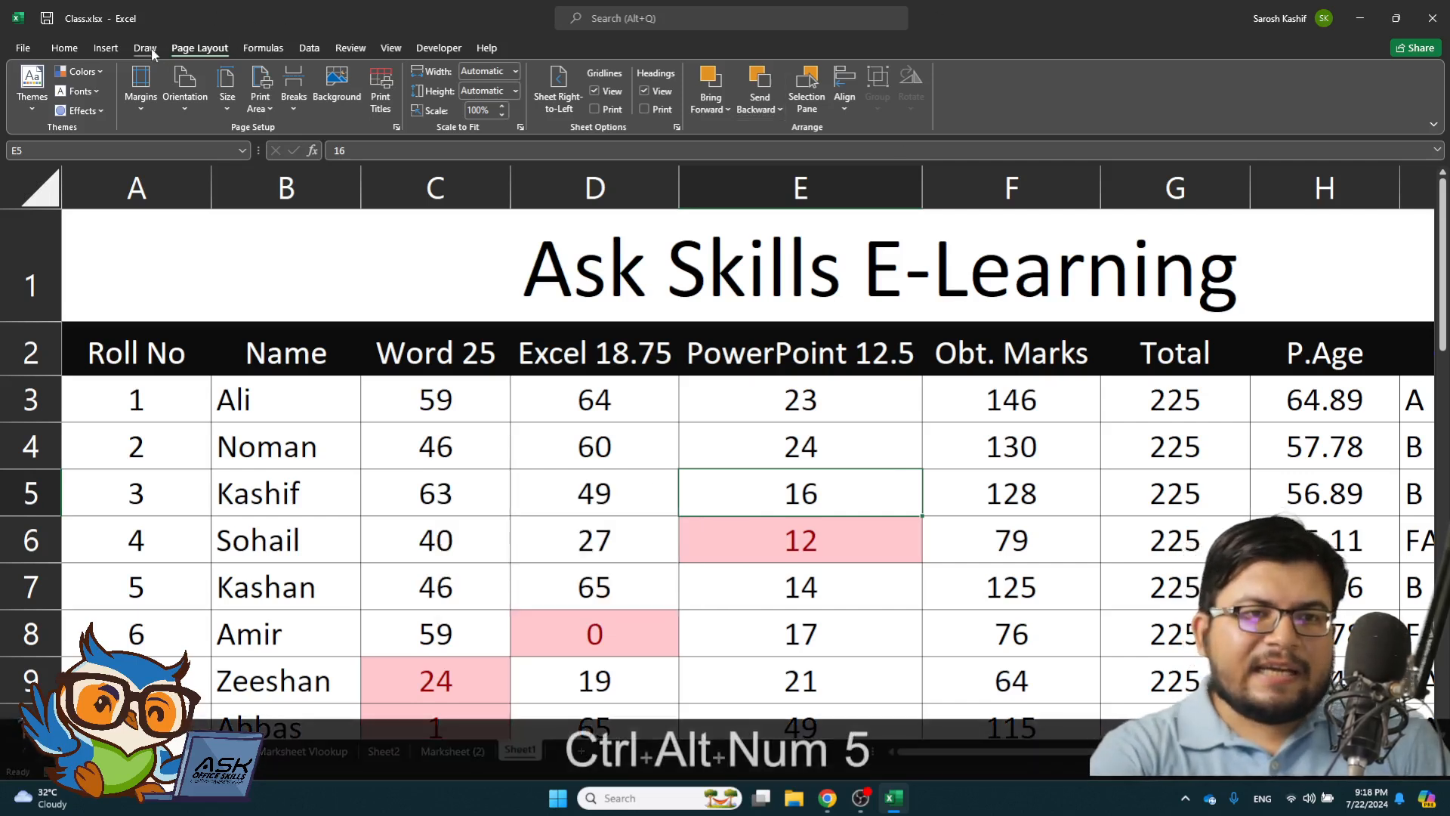
# - Unmerge the "Ask Skills E-Learning" title in row 1 and delete that row
pyautogui.click(64, 48)
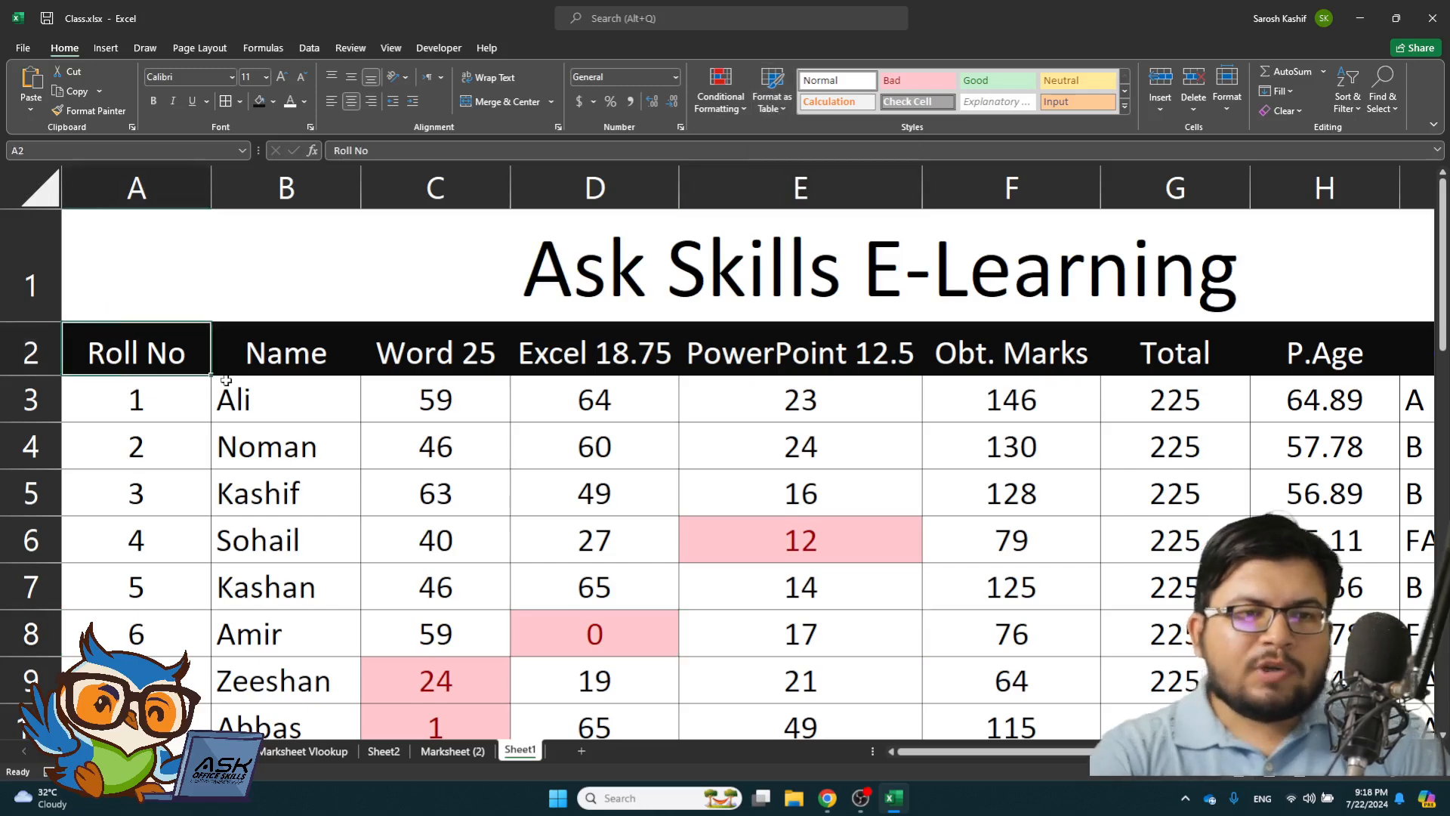
pyautogui.hotkey('ctrl', 'shift', 'Right')
pyautogui.hotkey('ctrl', 'shift', 'Down')
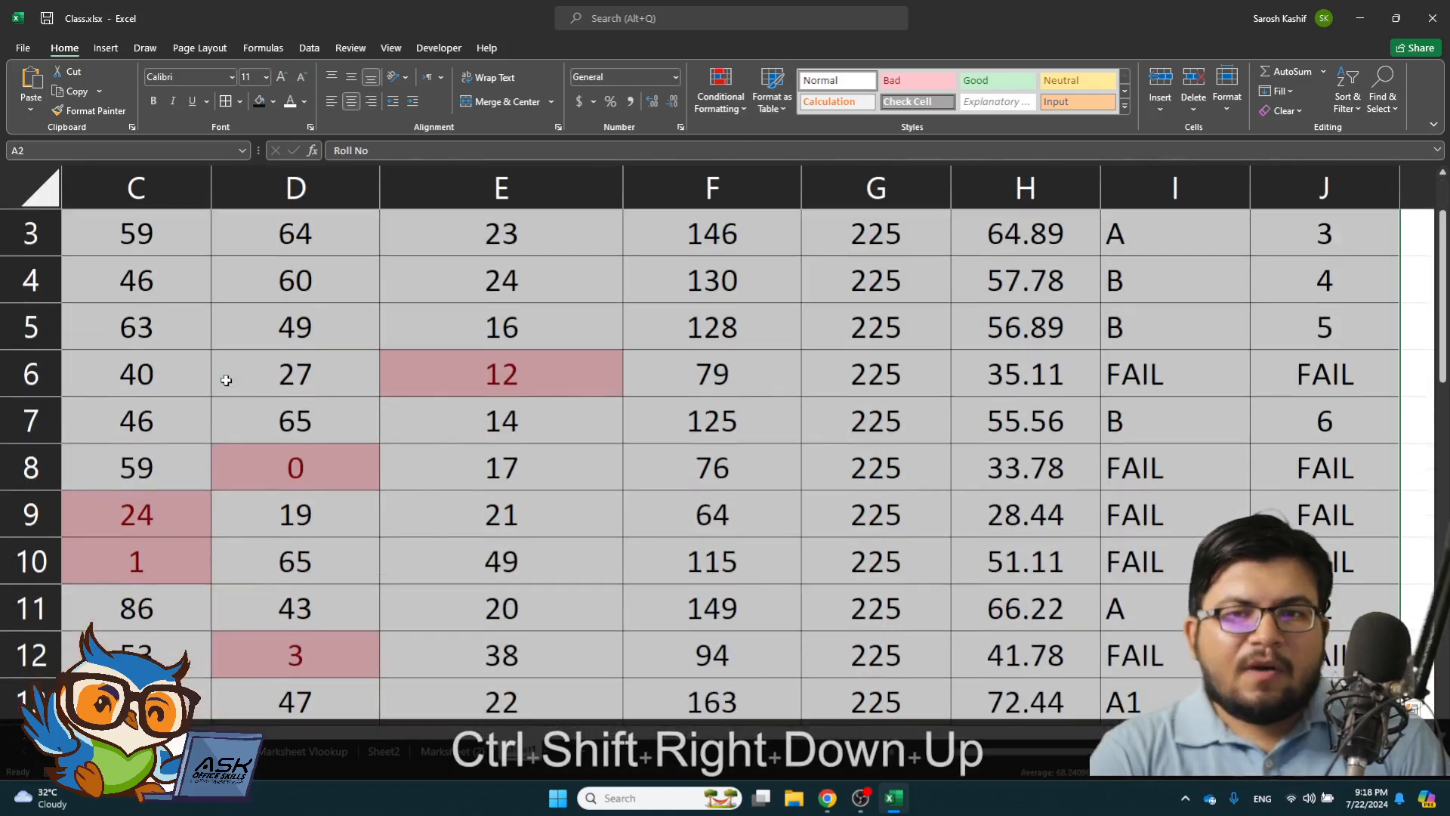
pyautogui.hotkey('ctrl', 'shift', 'Up')
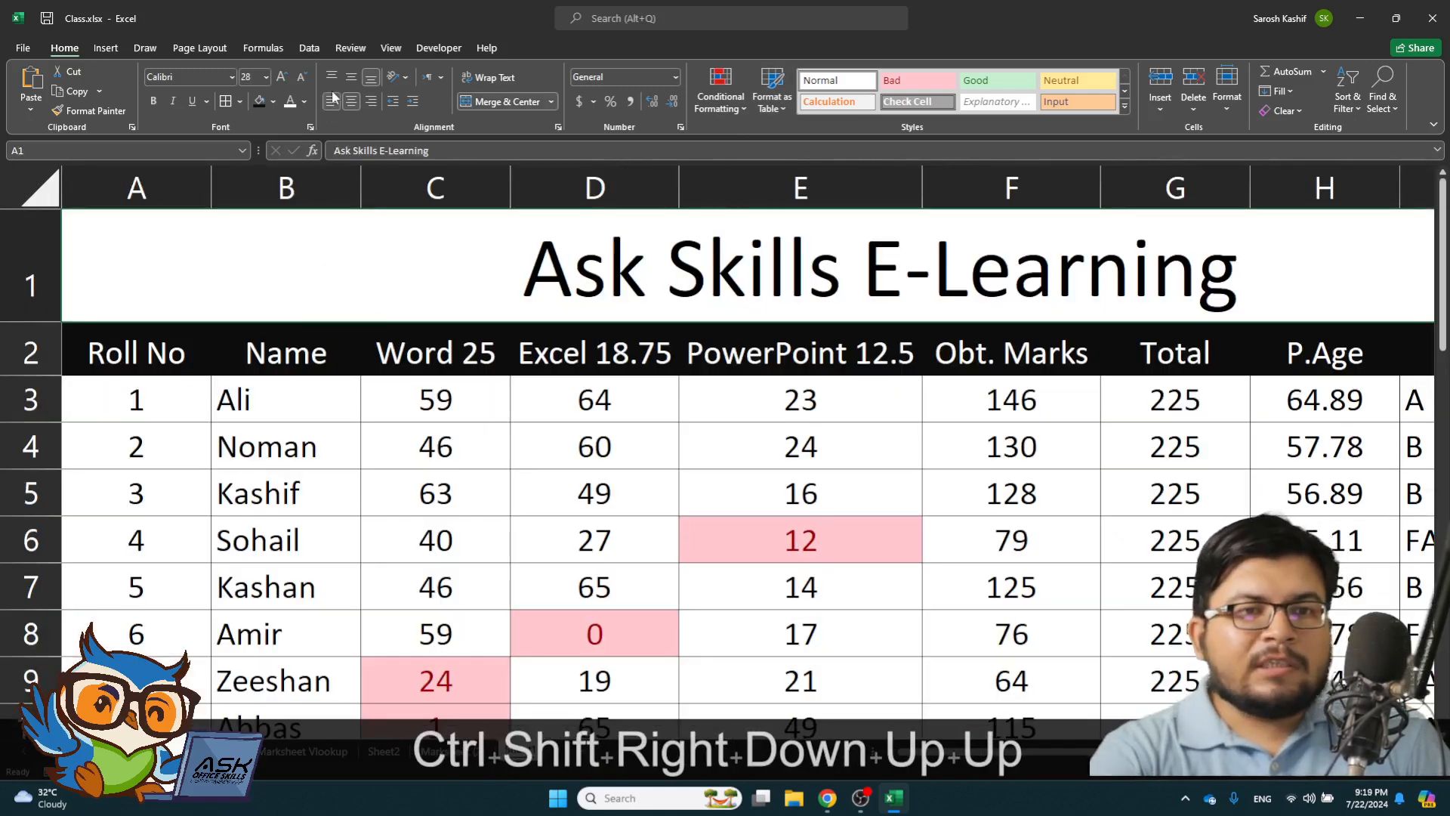
pyautogui.click(505, 107)
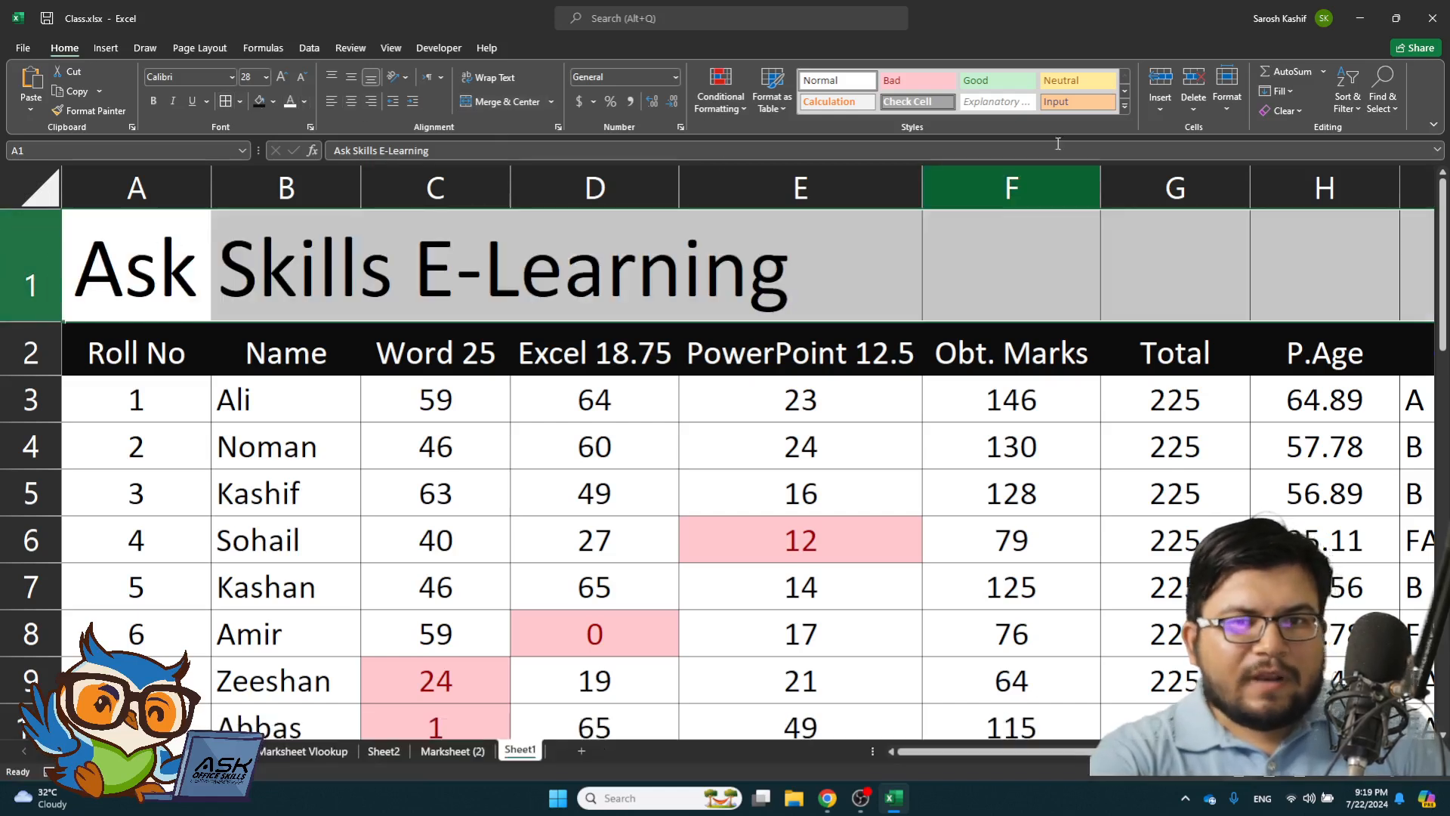
pyautogui.click(1195, 85)
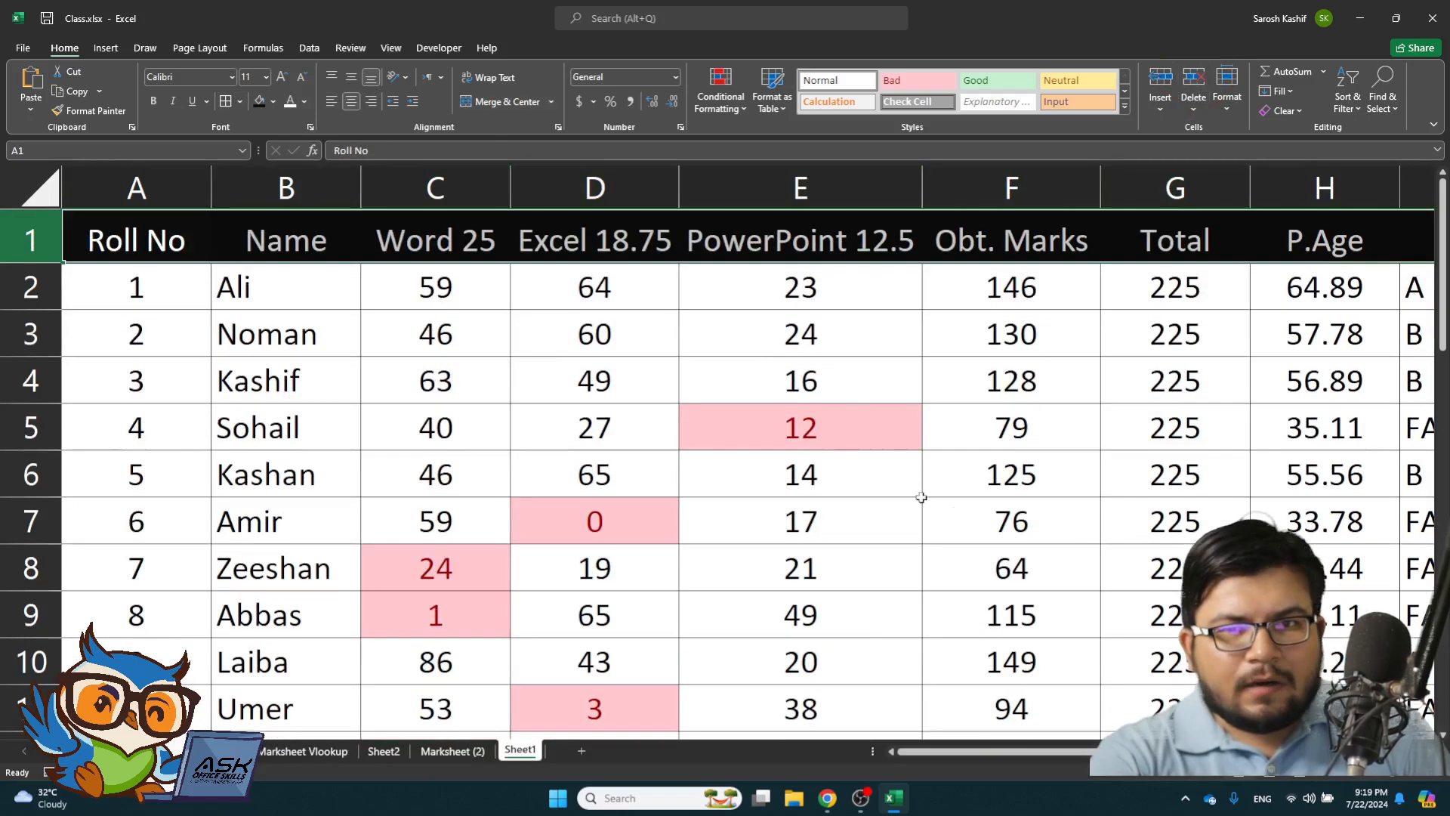
pyautogui.click(754, 369)
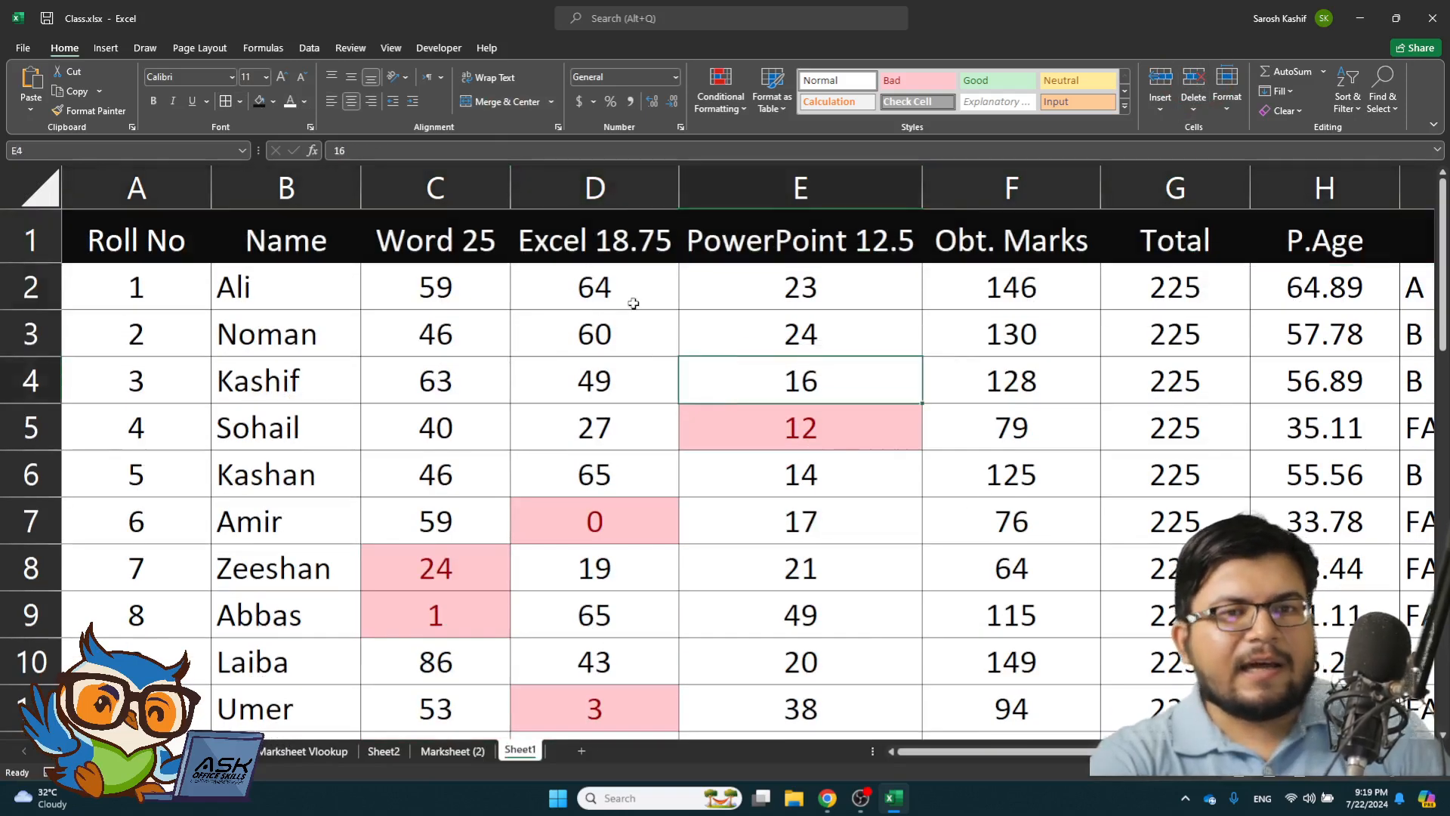
# - Format the marksheet range A1:J12 as a table with headers, using the orange style in the third row of the Medium group
pyautogui.hotkey('ctrl', 'a')
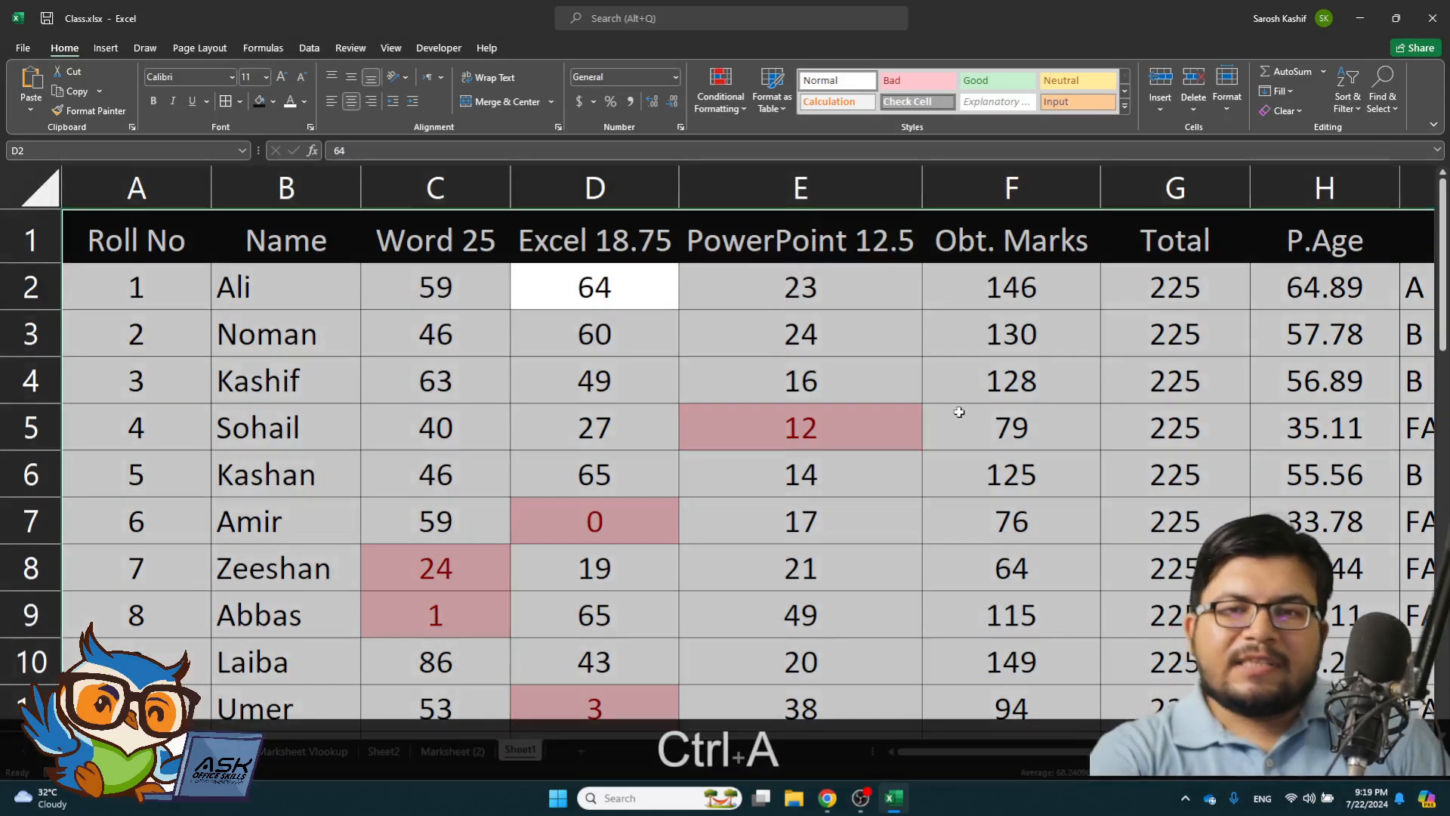
pyautogui.press('ctrl+alt+KP_5')
pyautogui.click(775, 110)
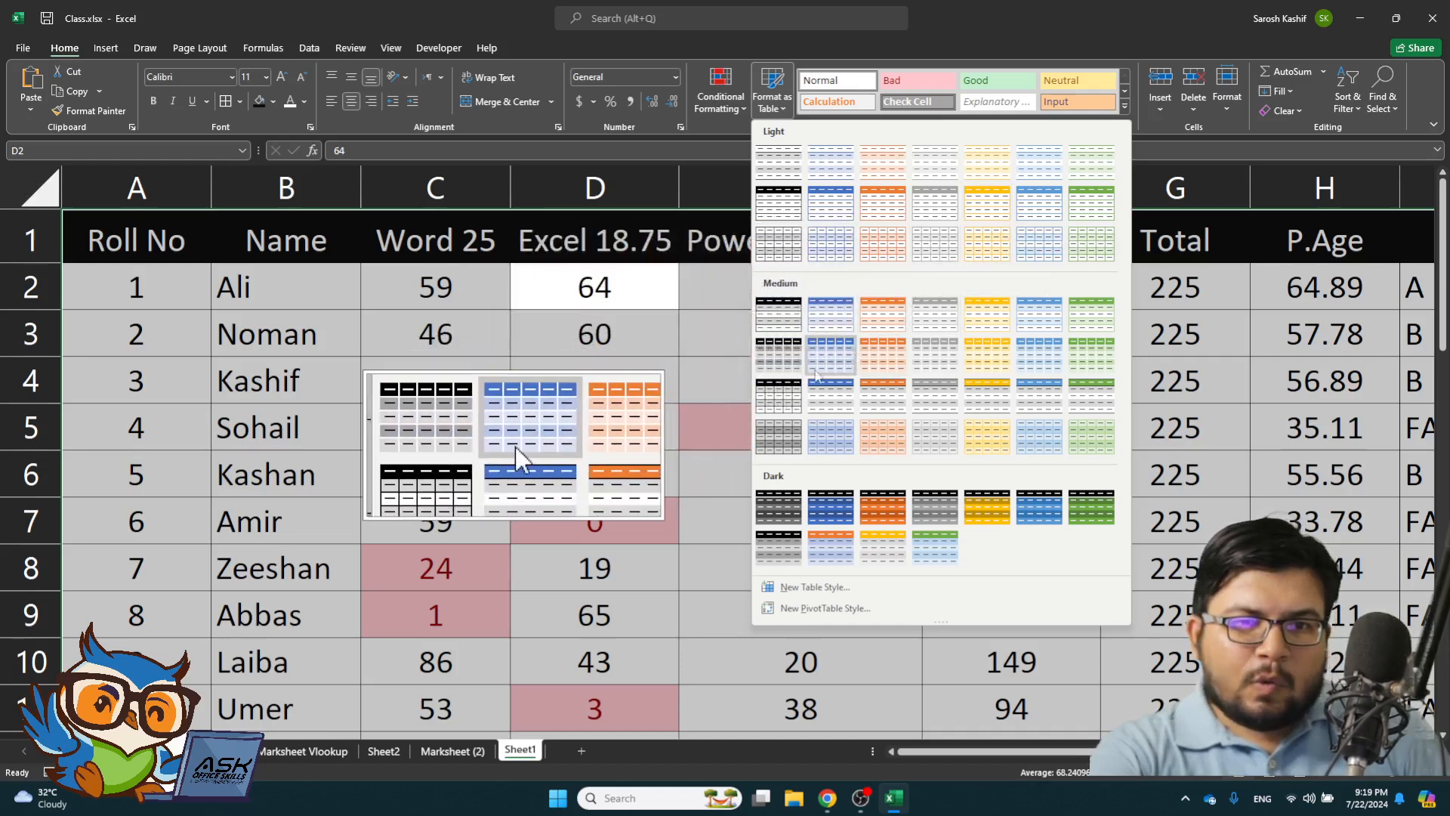
pyautogui.click(885, 396)
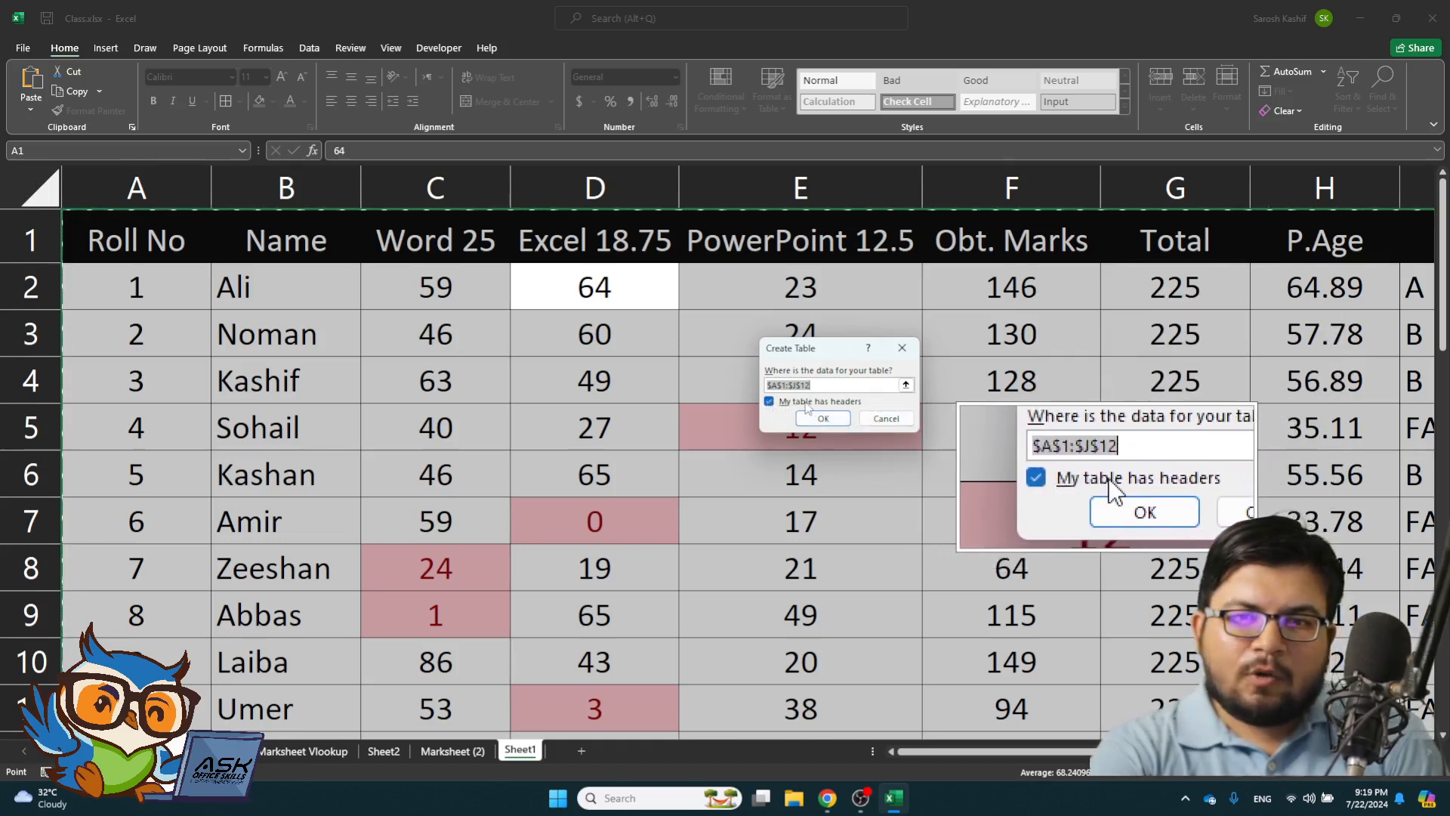
pyautogui.click(806, 405)
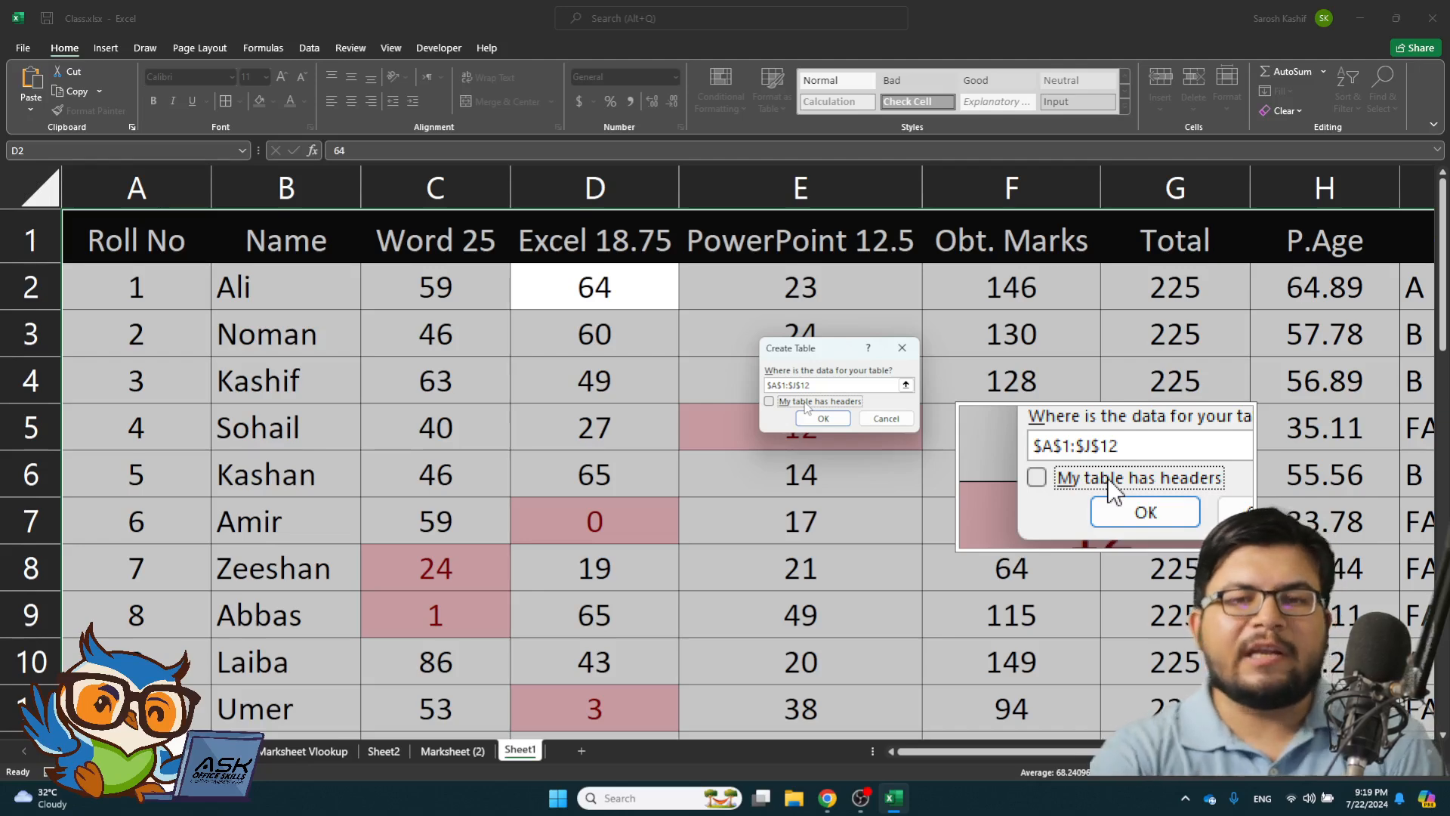
pyautogui.click(821, 418)
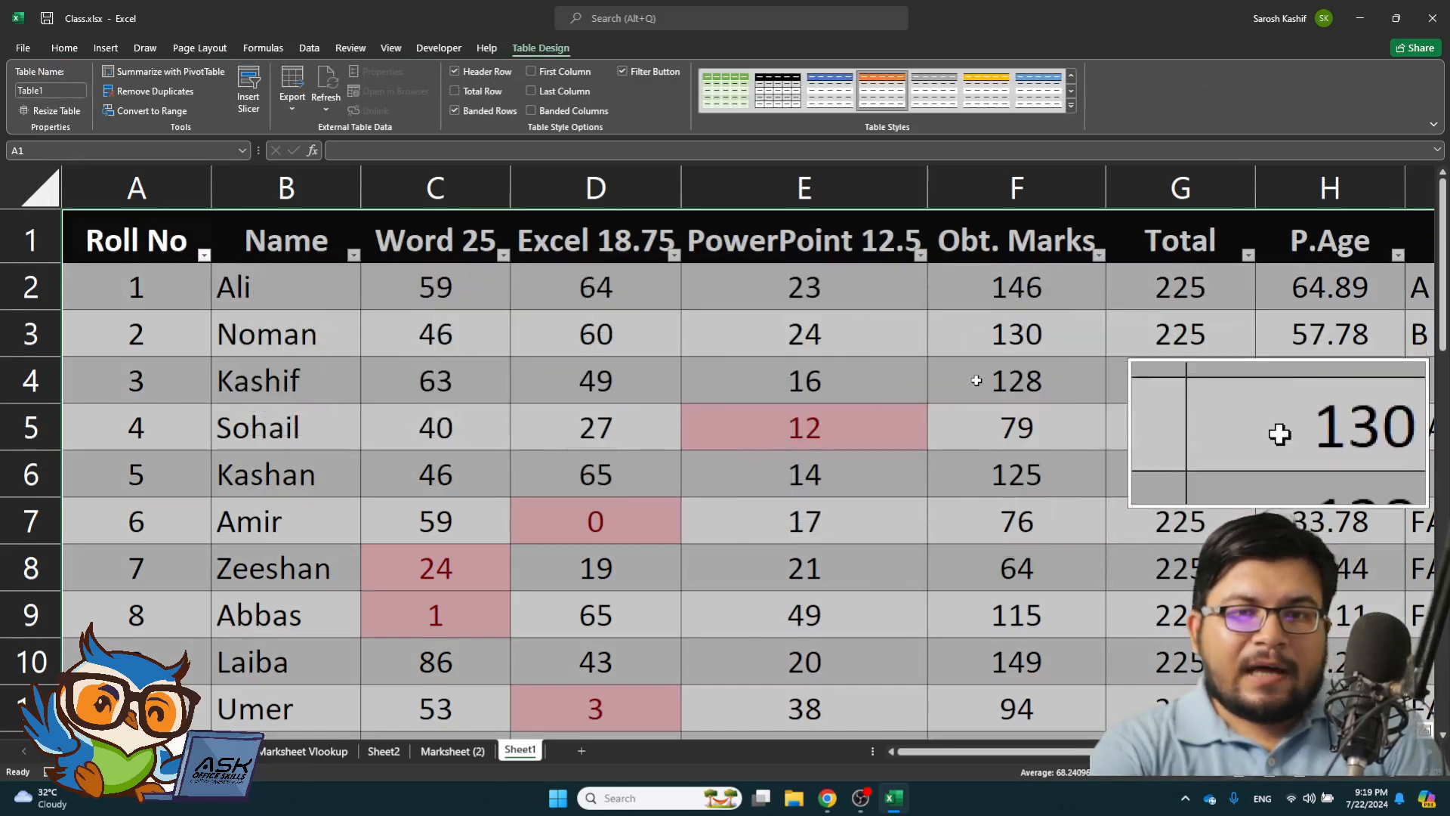
# - Examine the banded table in the print preview and return to the sheet
pyautogui.click(940, 454)
pyautogui.hotkey('ctrl', 'p')
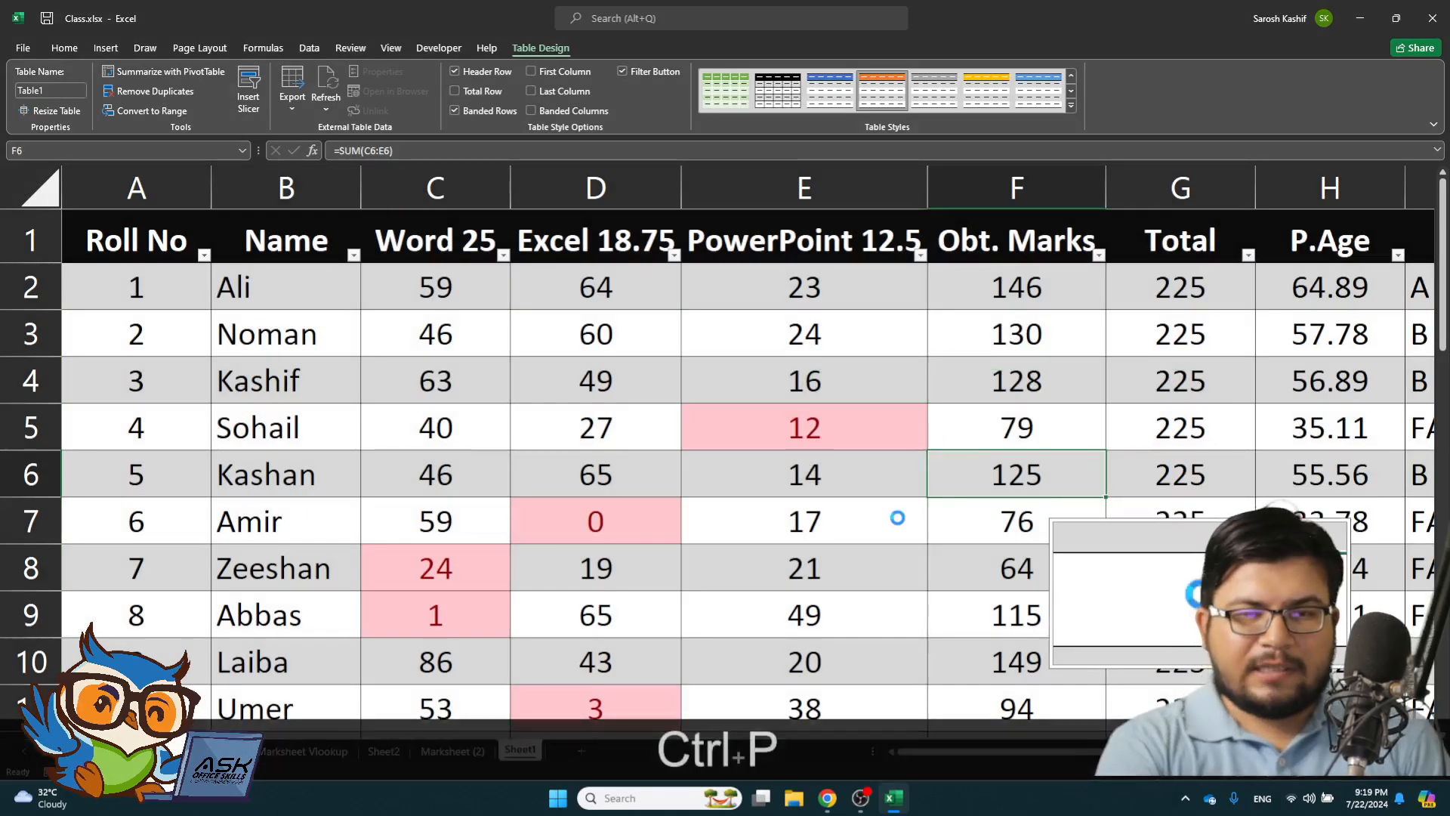
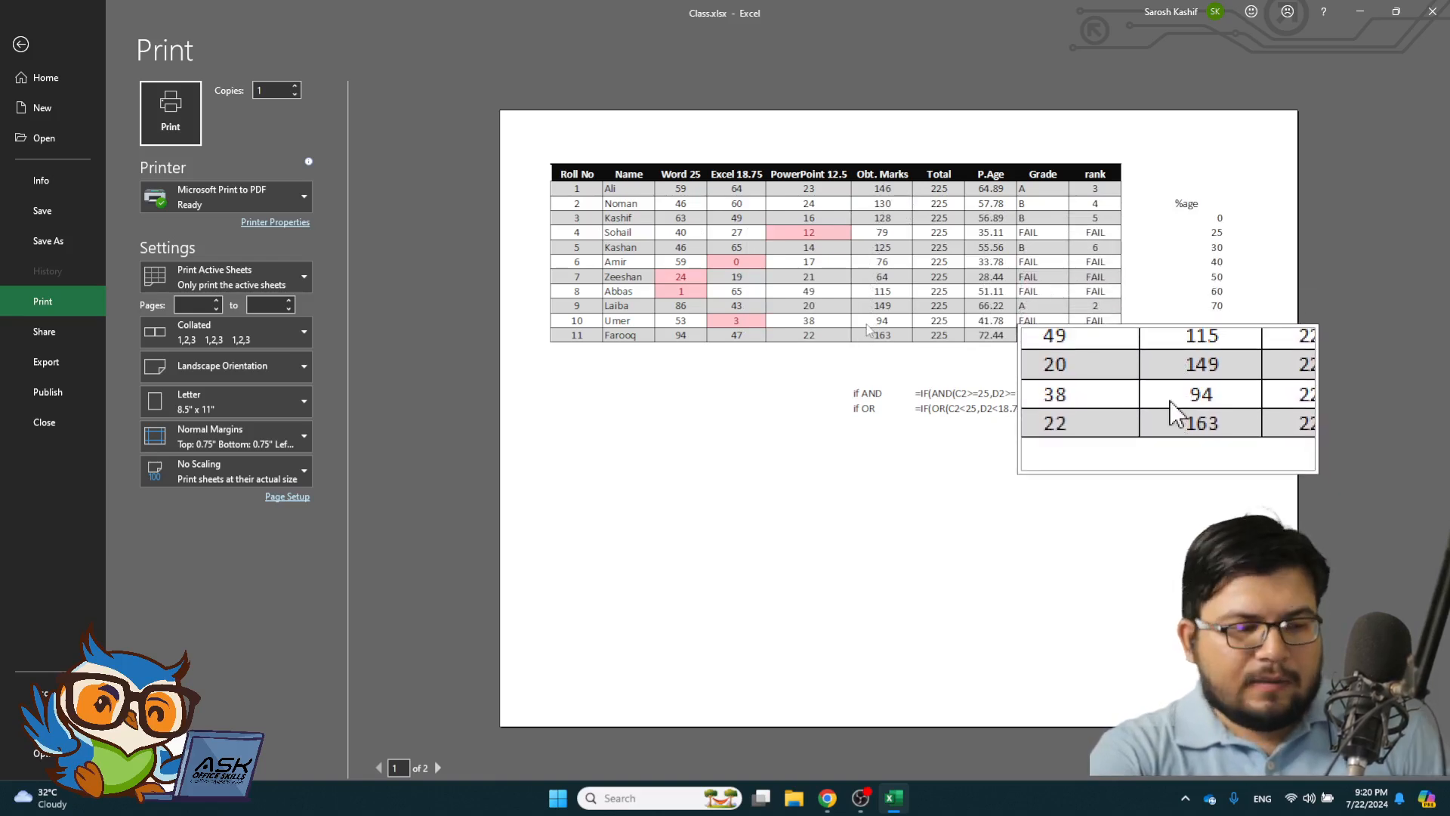
pyautogui.press('Escape')
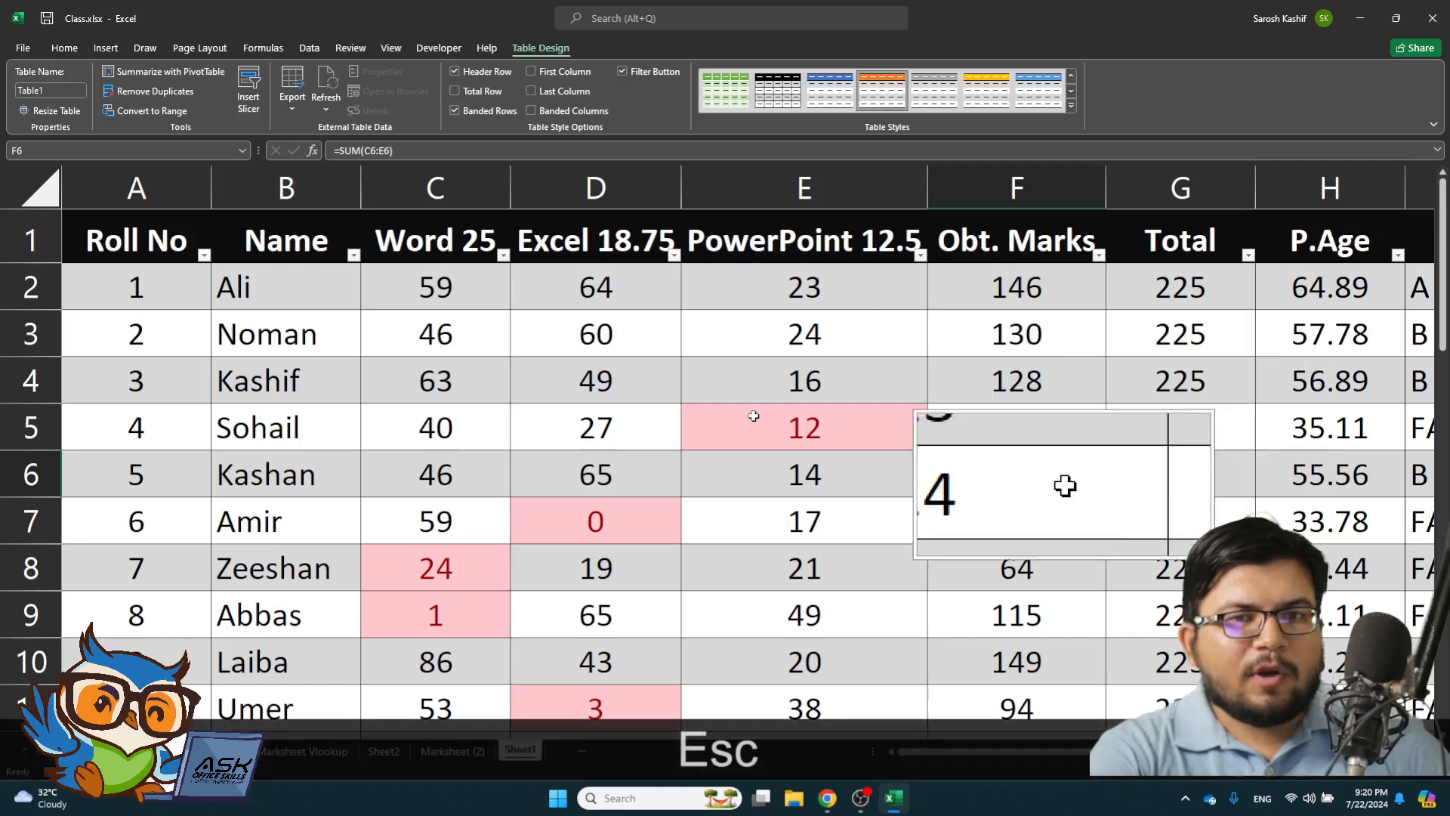
# - Turn off the marksheet table's header row and try Automatic and black font colours on the emptied row 1
pyautogui.click(561, 481)
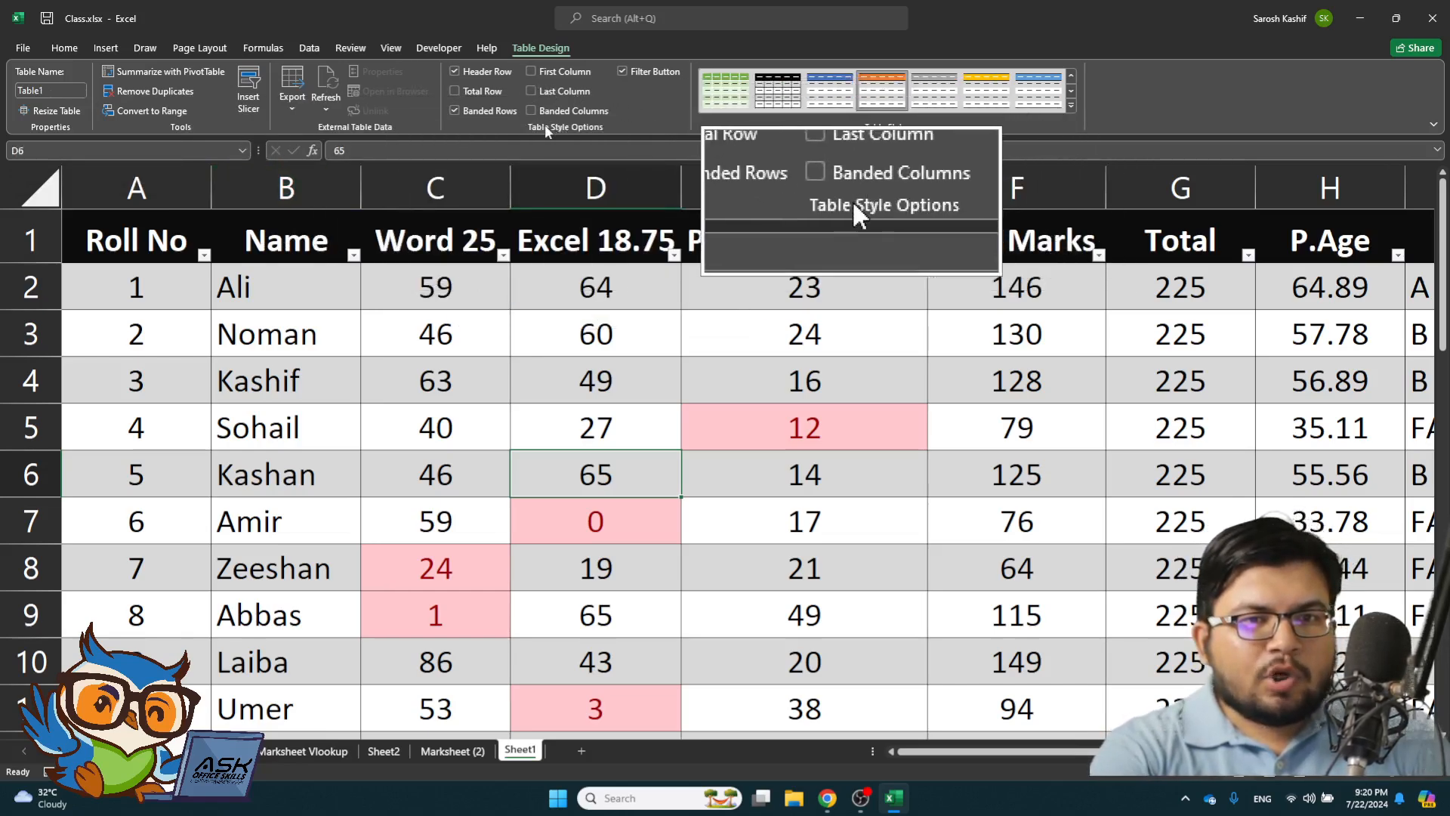
pyautogui.click(468, 73)
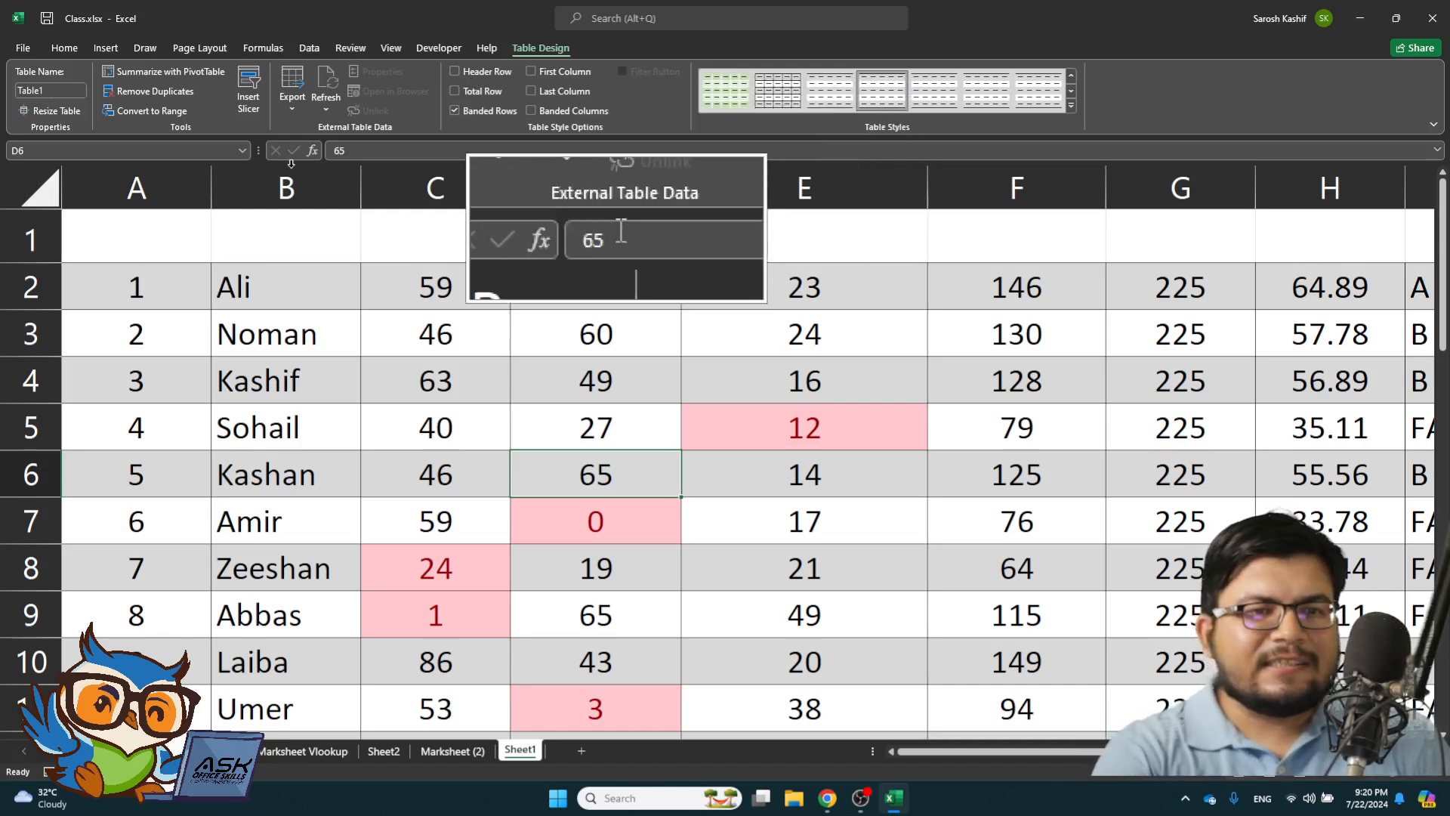
pyautogui.click(162, 236)
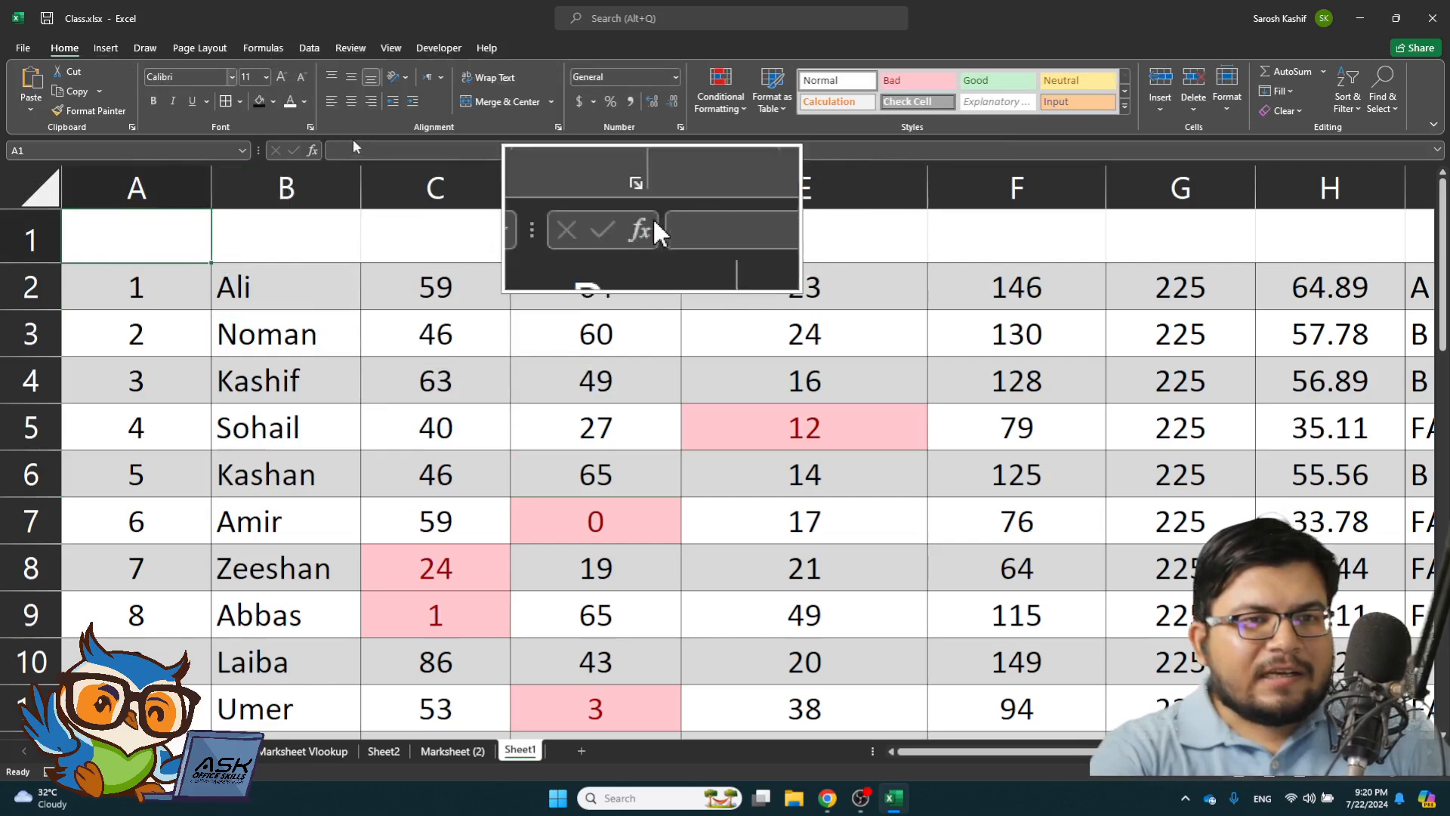
pyautogui.click(304, 101)
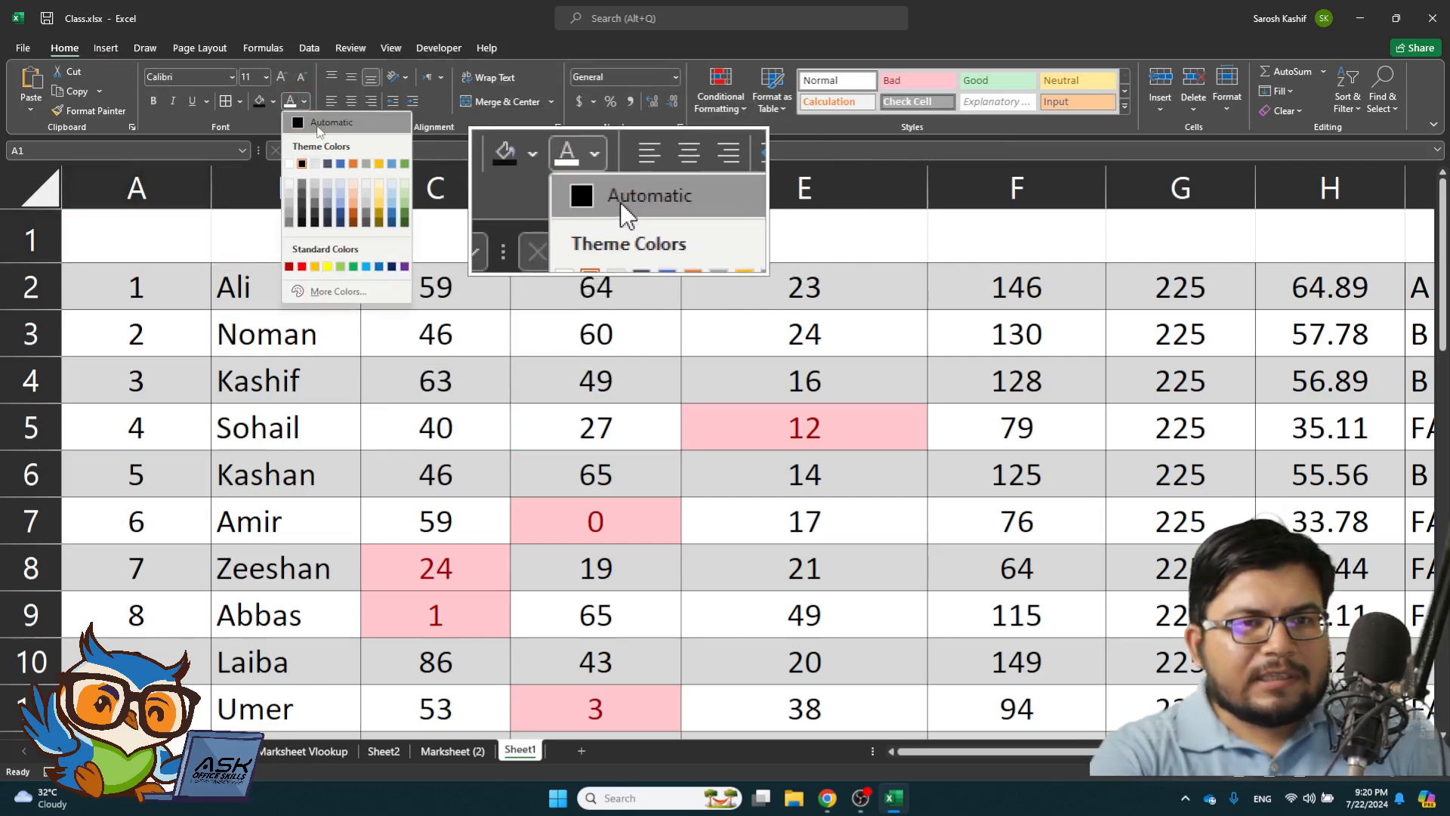
pyautogui.click(317, 123)
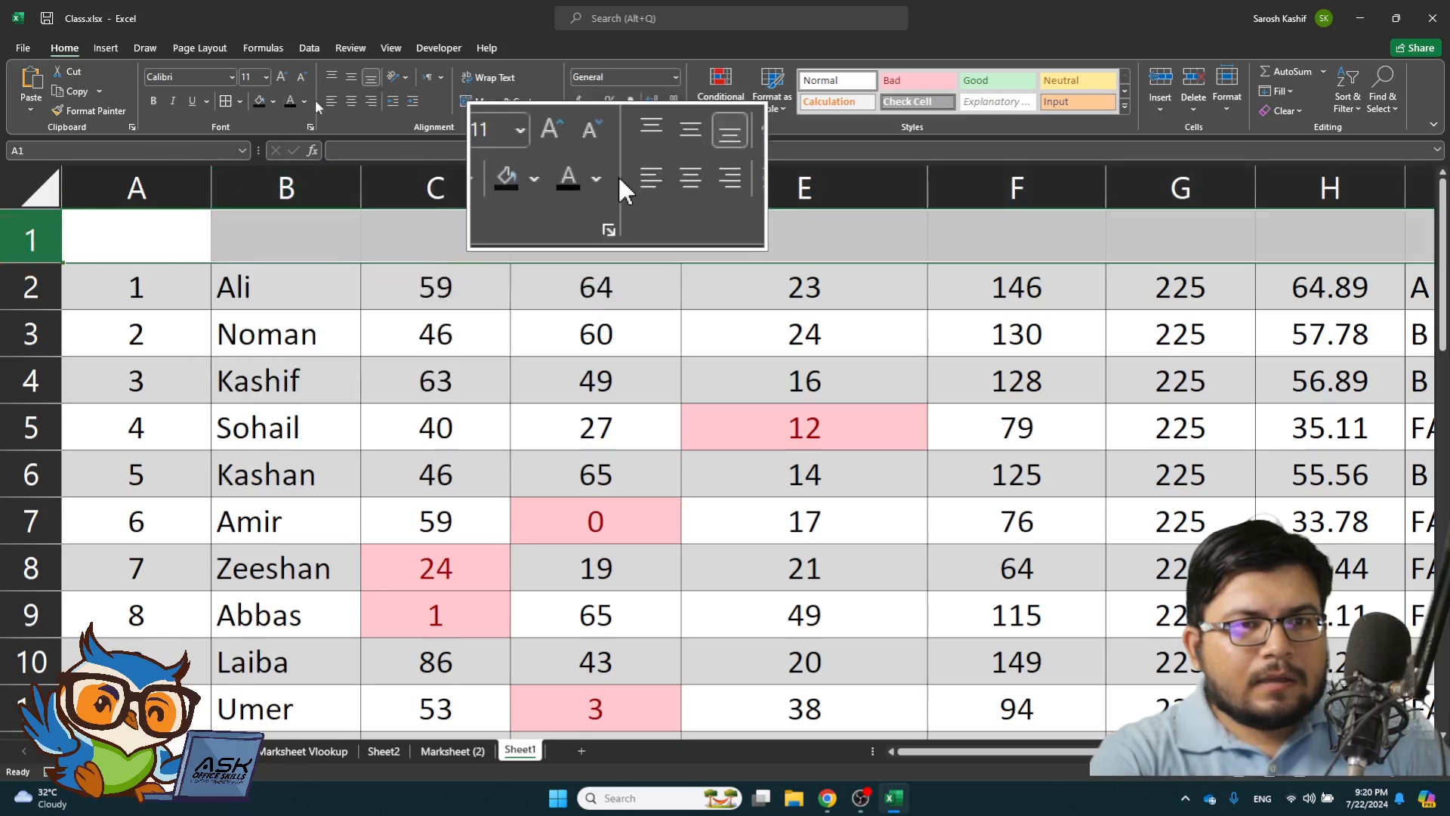
pyautogui.click(305, 102)
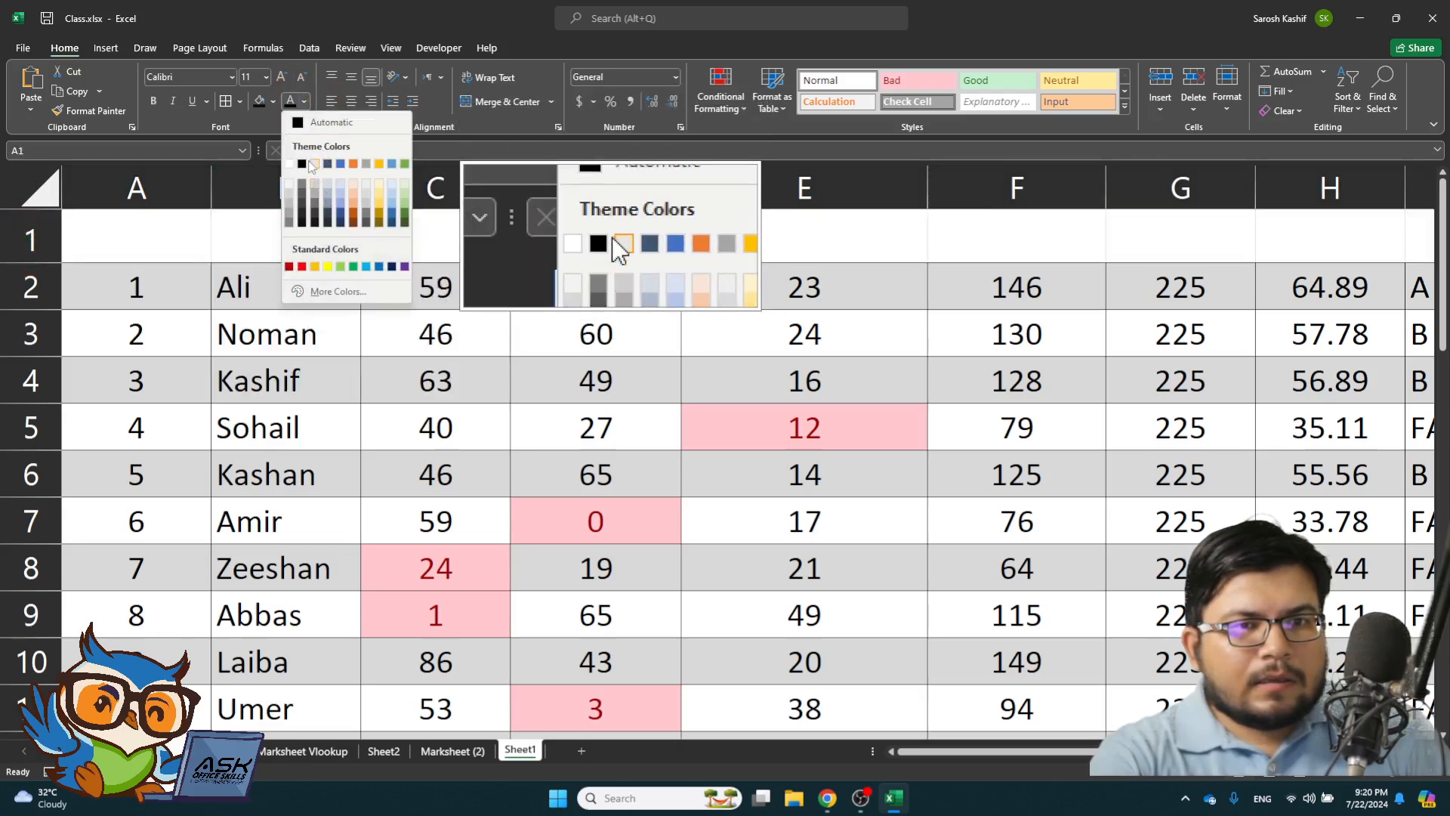
pyautogui.click(302, 165)
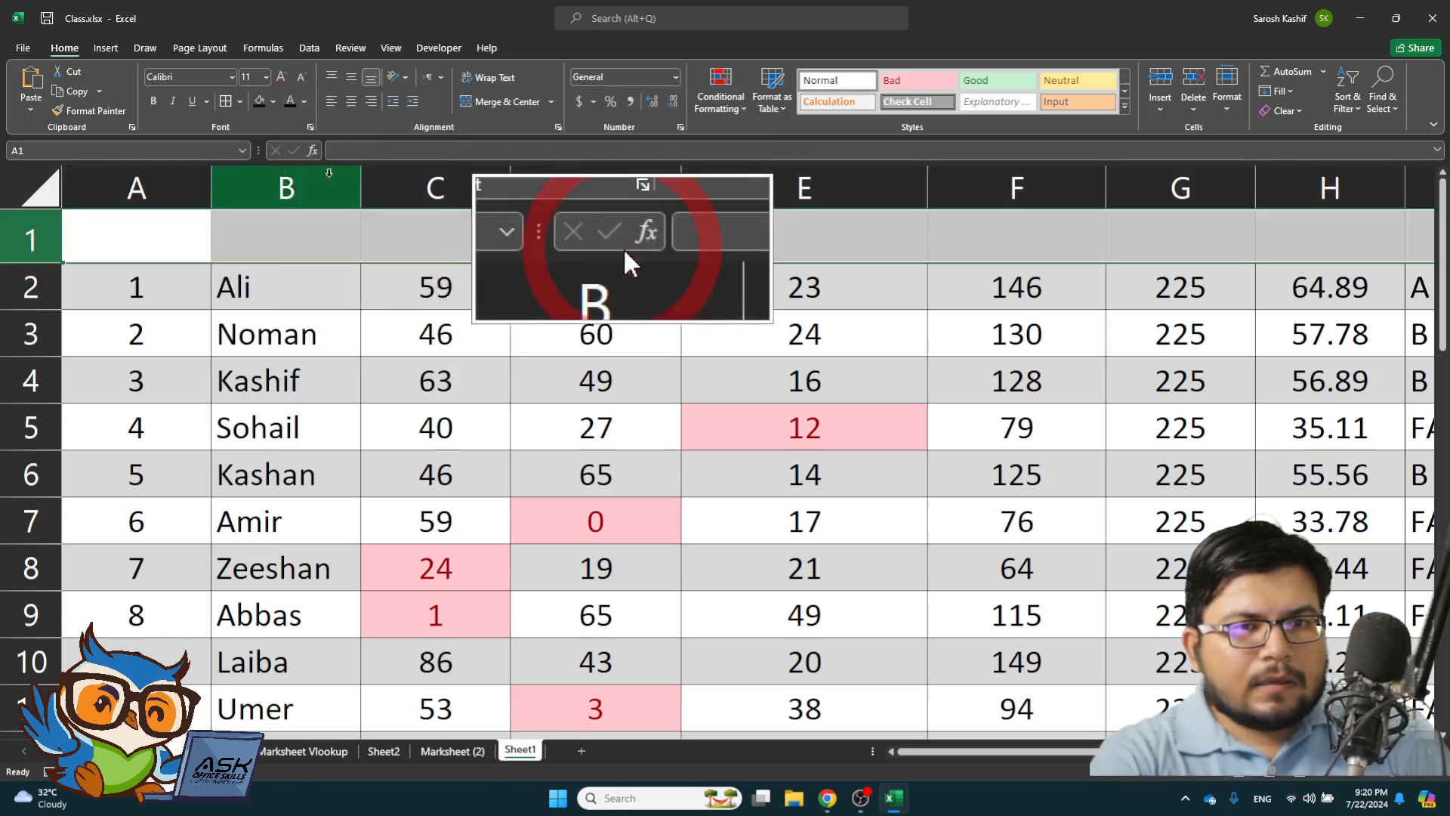
pyautogui.click(306, 102)
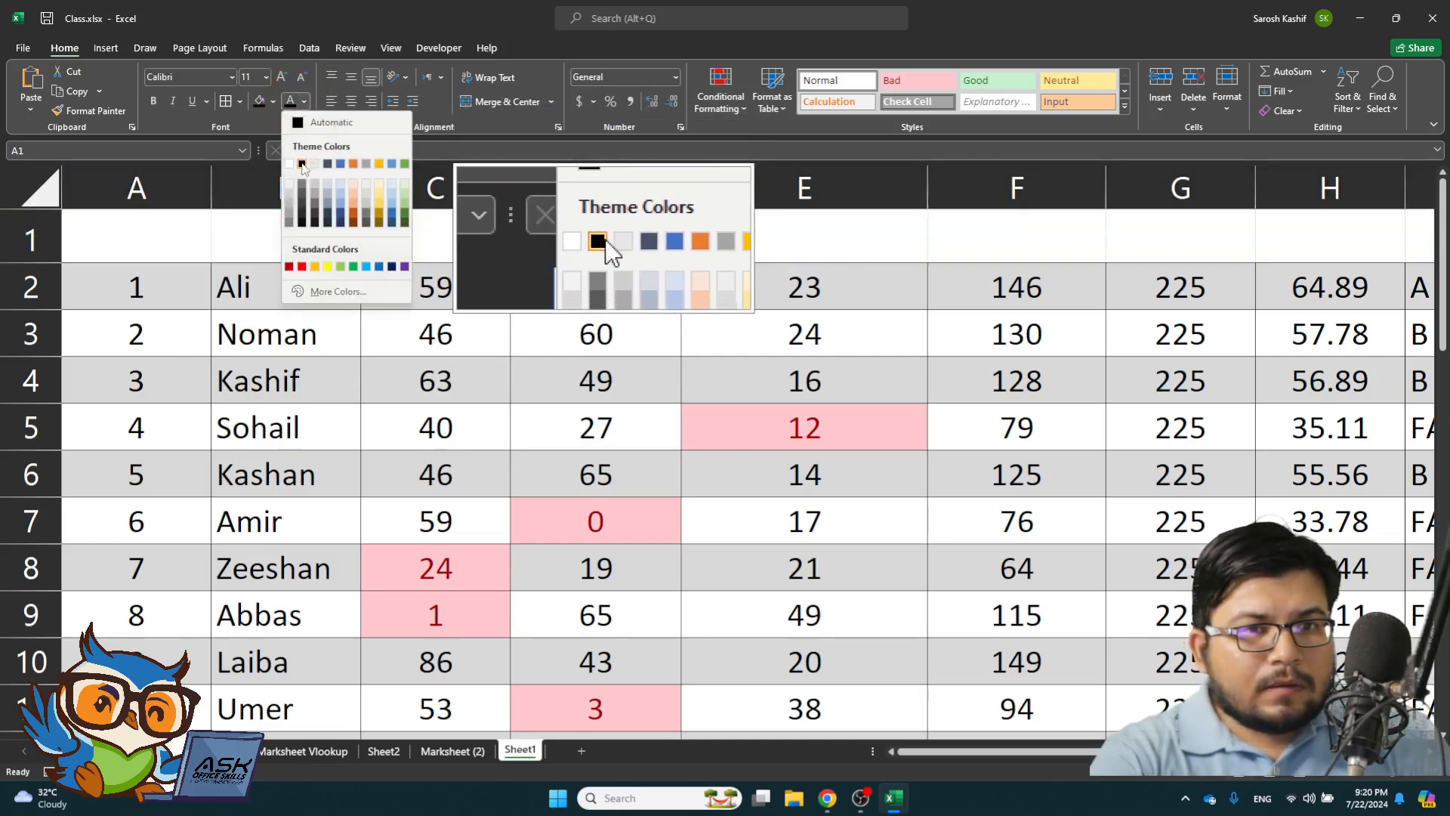
pyautogui.click(299, 162)
pyautogui.click(314, 242)
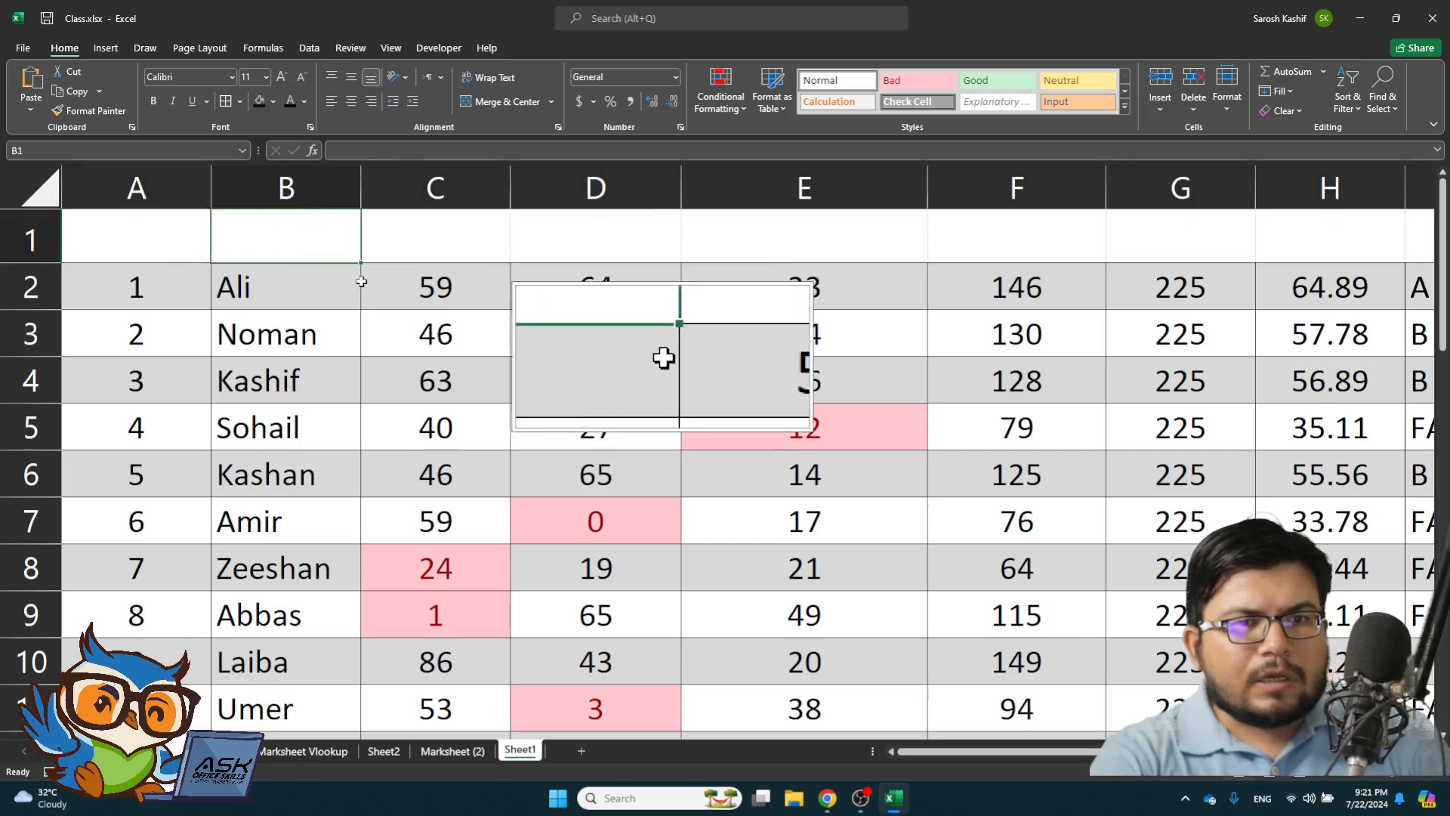
pyautogui.click(53, 238)
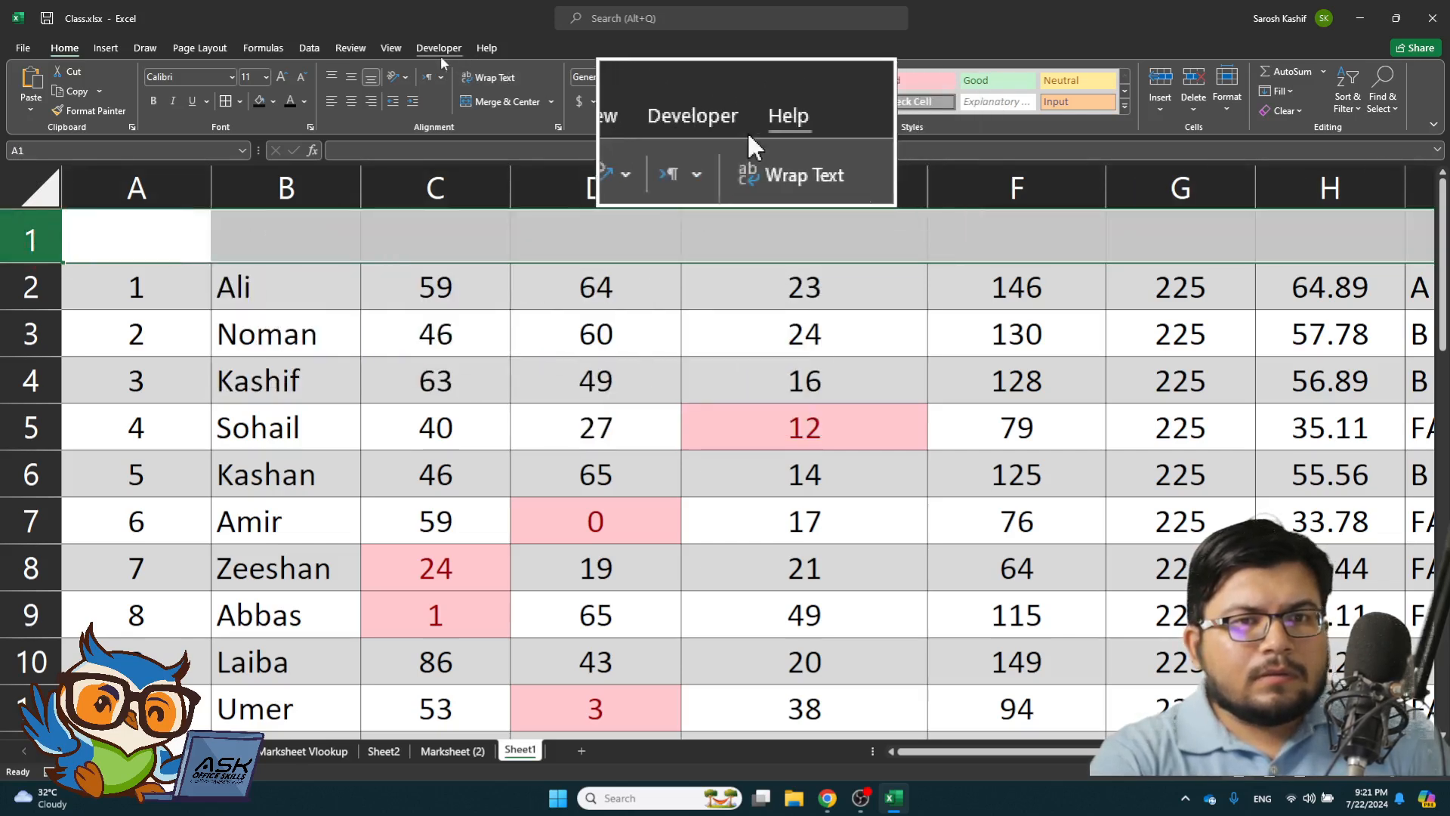
pyautogui.click(472, 338)
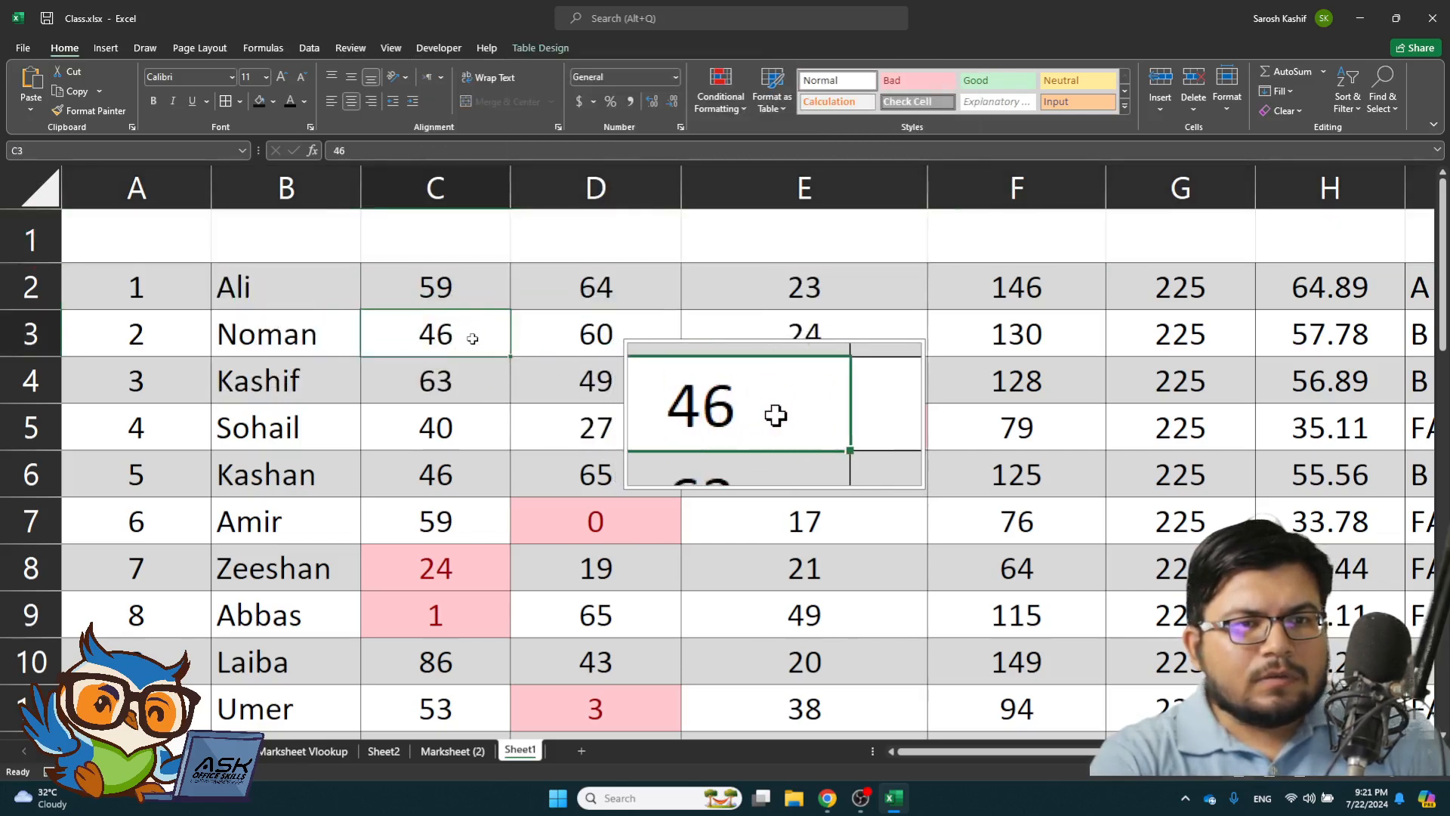
# - Undo the row 1 font changes and the header row removal, and switch the table's header row off and on again
pyautogui.hotkey('ctrl', 'z')
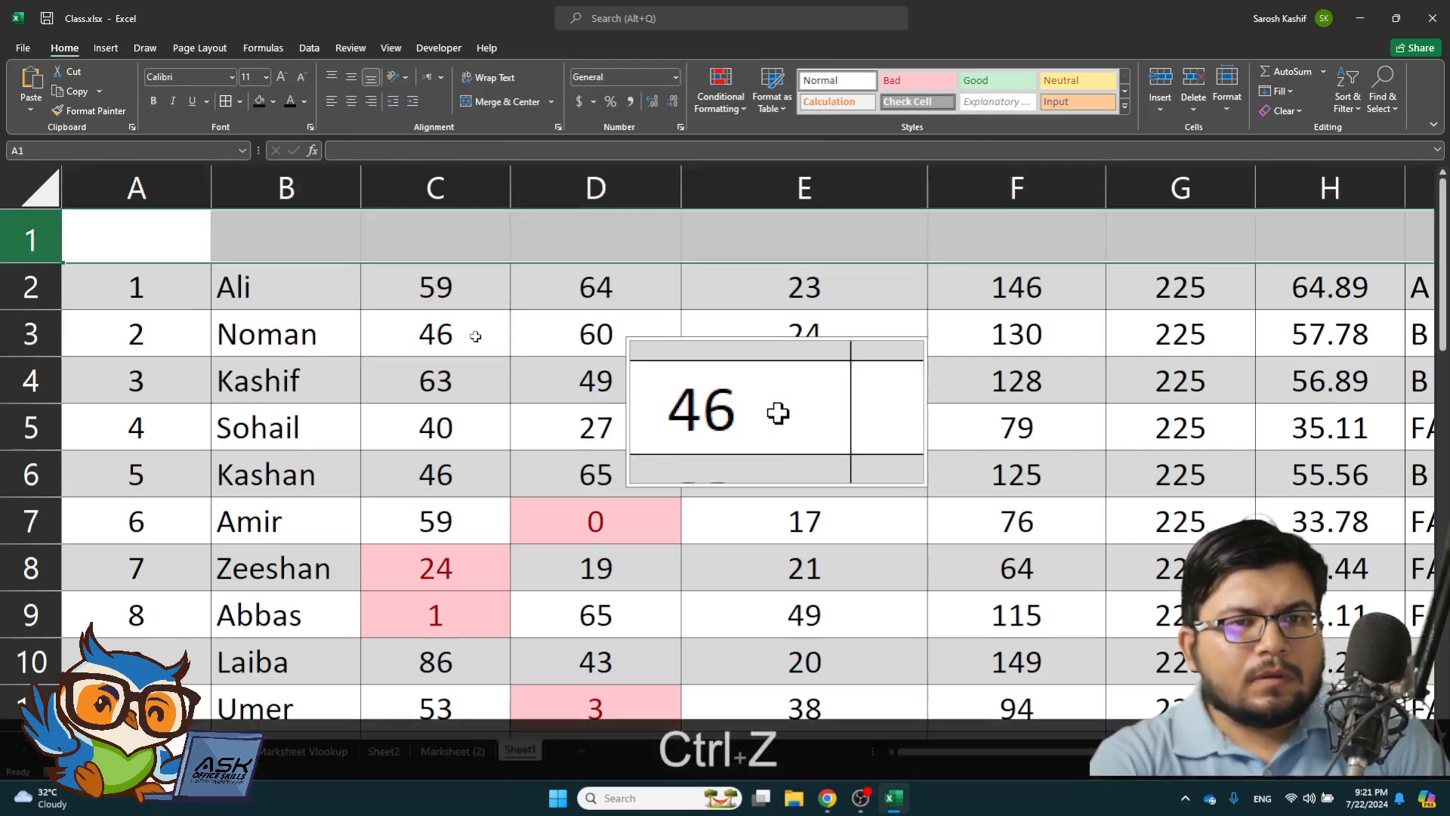
pyautogui.hotkey('ctrl', 'z')
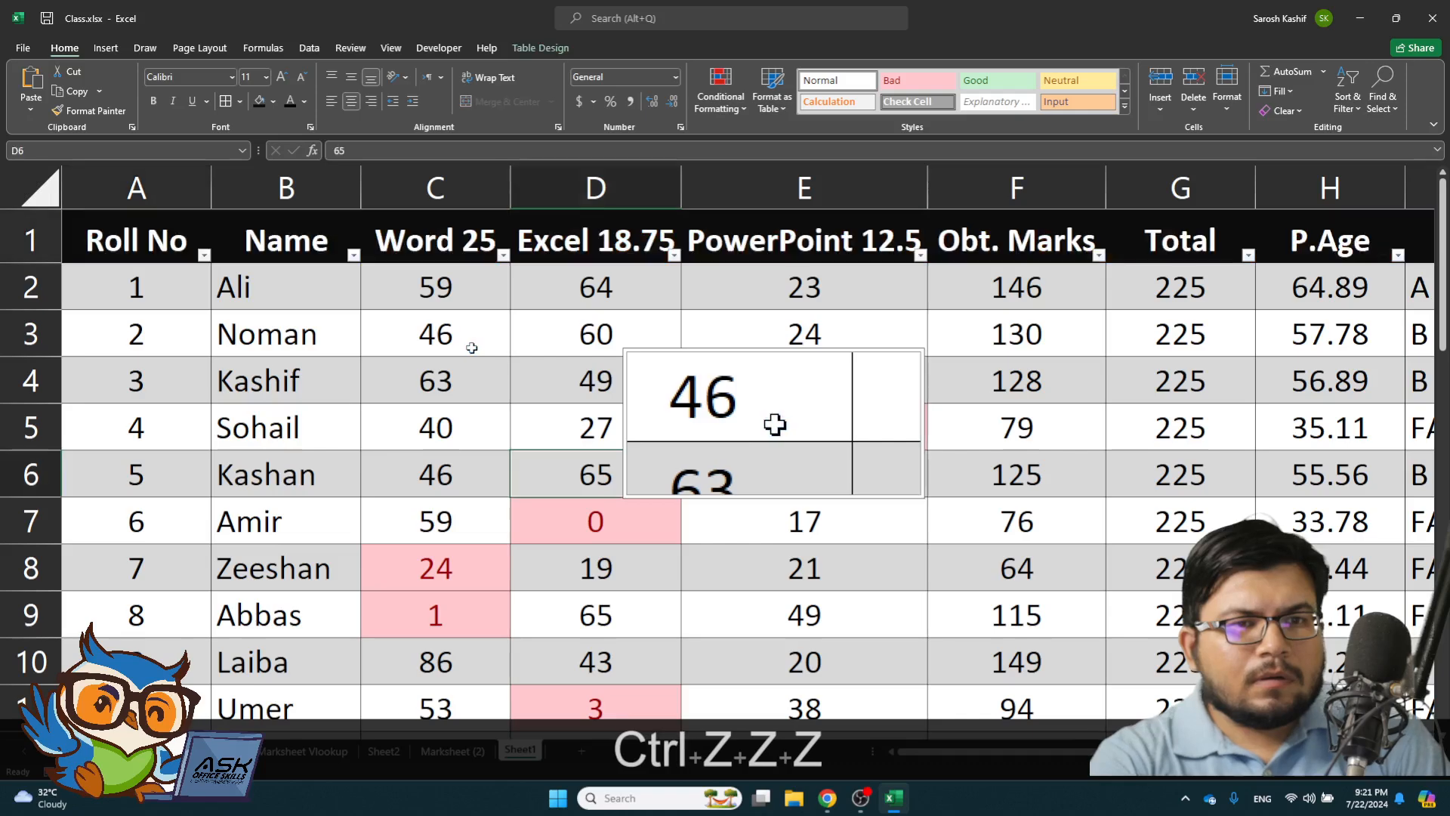
pyautogui.click(561, 48)
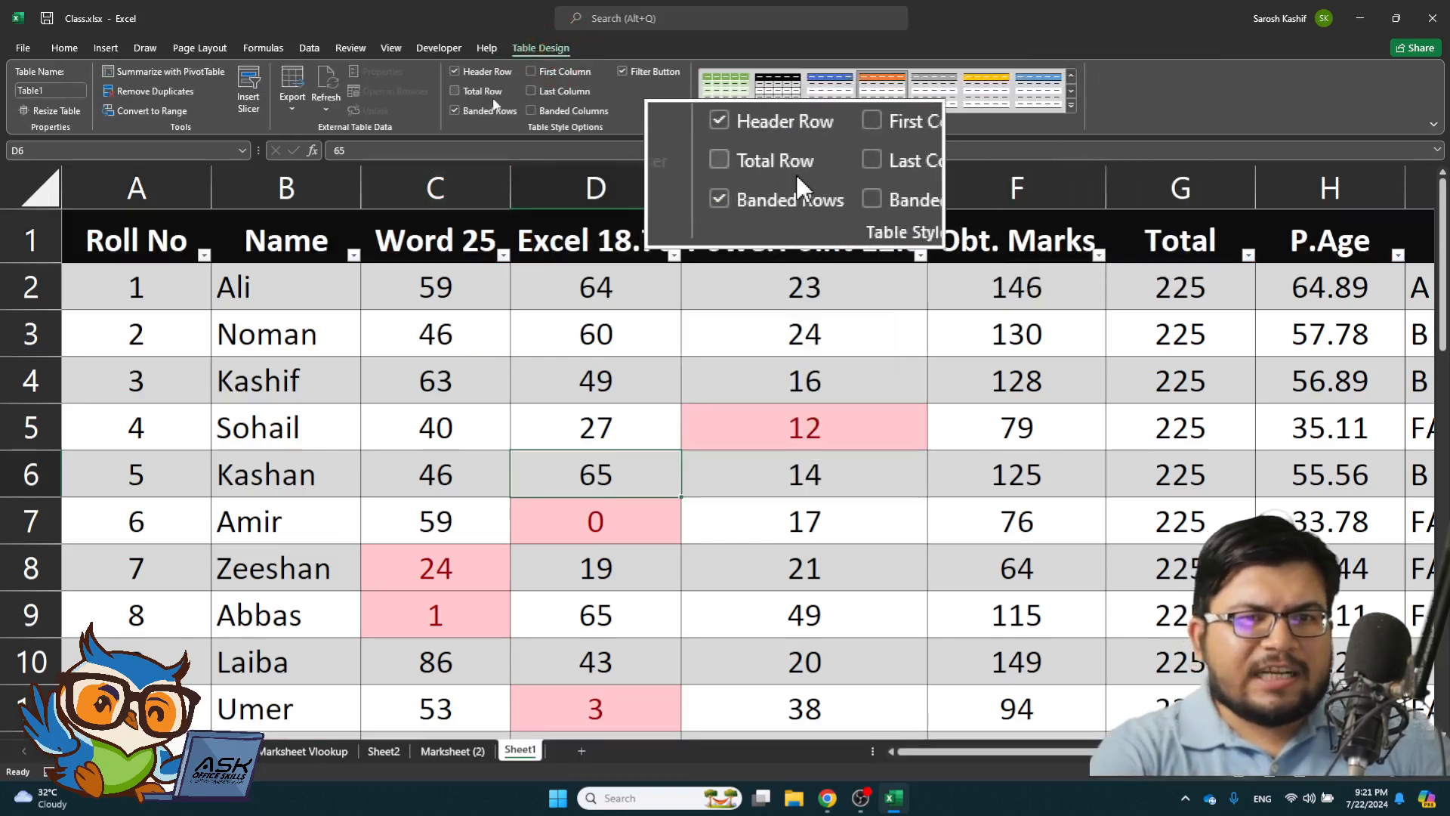
pyautogui.click(482, 79)
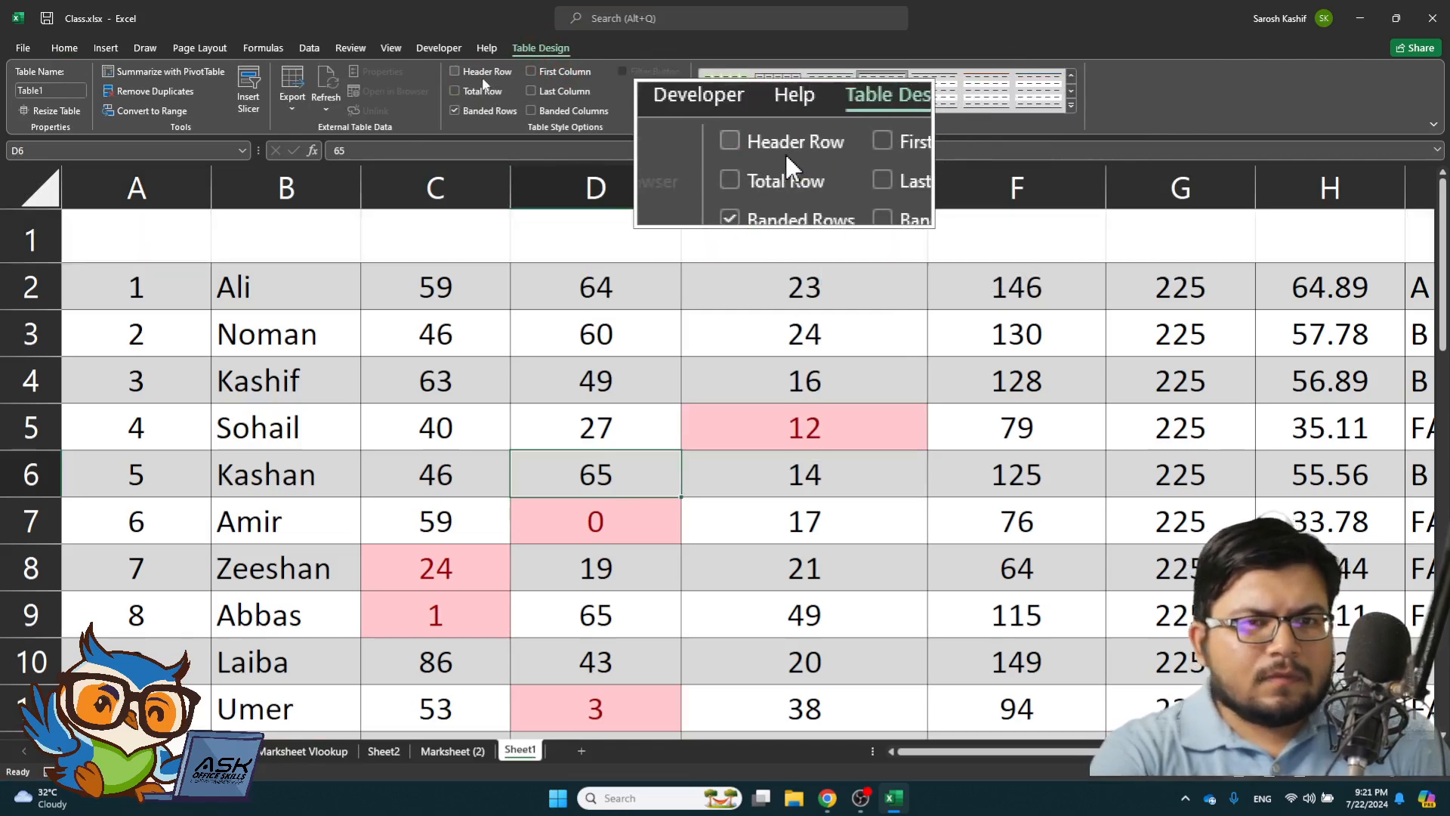
pyautogui.click(482, 79)
# - Try the black theme colour and the Automatic font colour on the table's header row 1
pyautogui.click(24, 231)
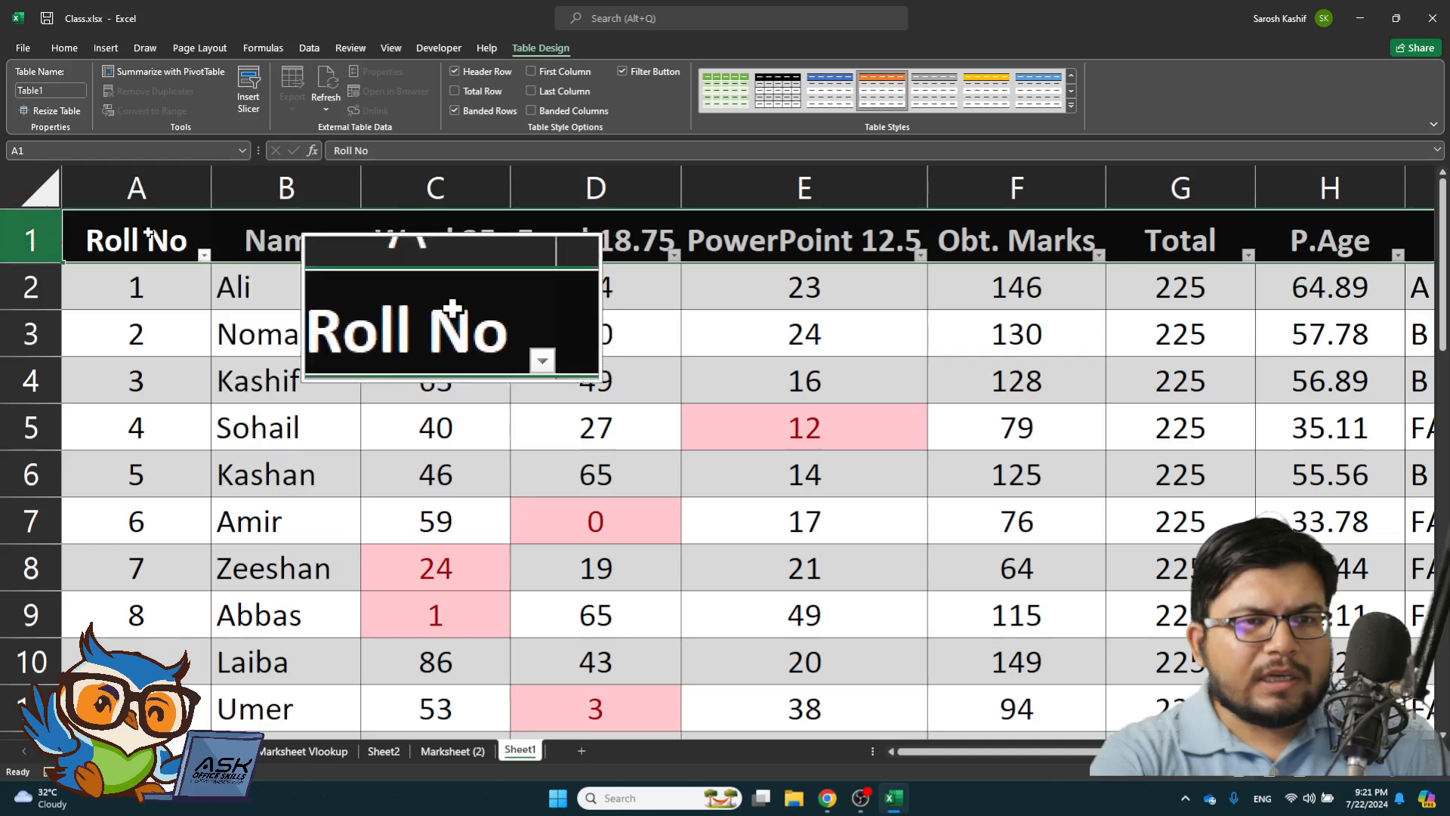
pyautogui.click(106, 47)
pyautogui.click(75, 50)
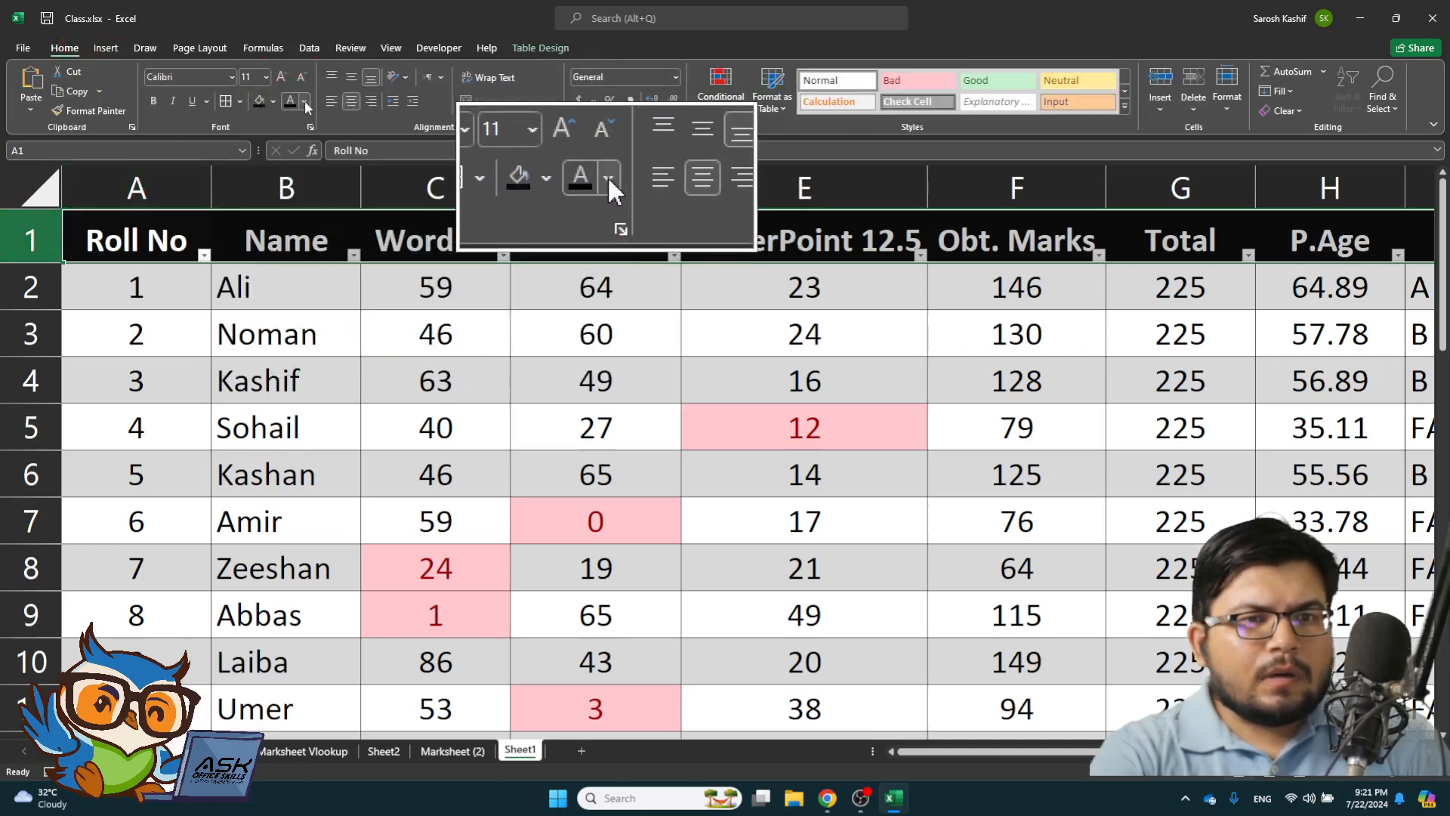
pyautogui.click(304, 101)
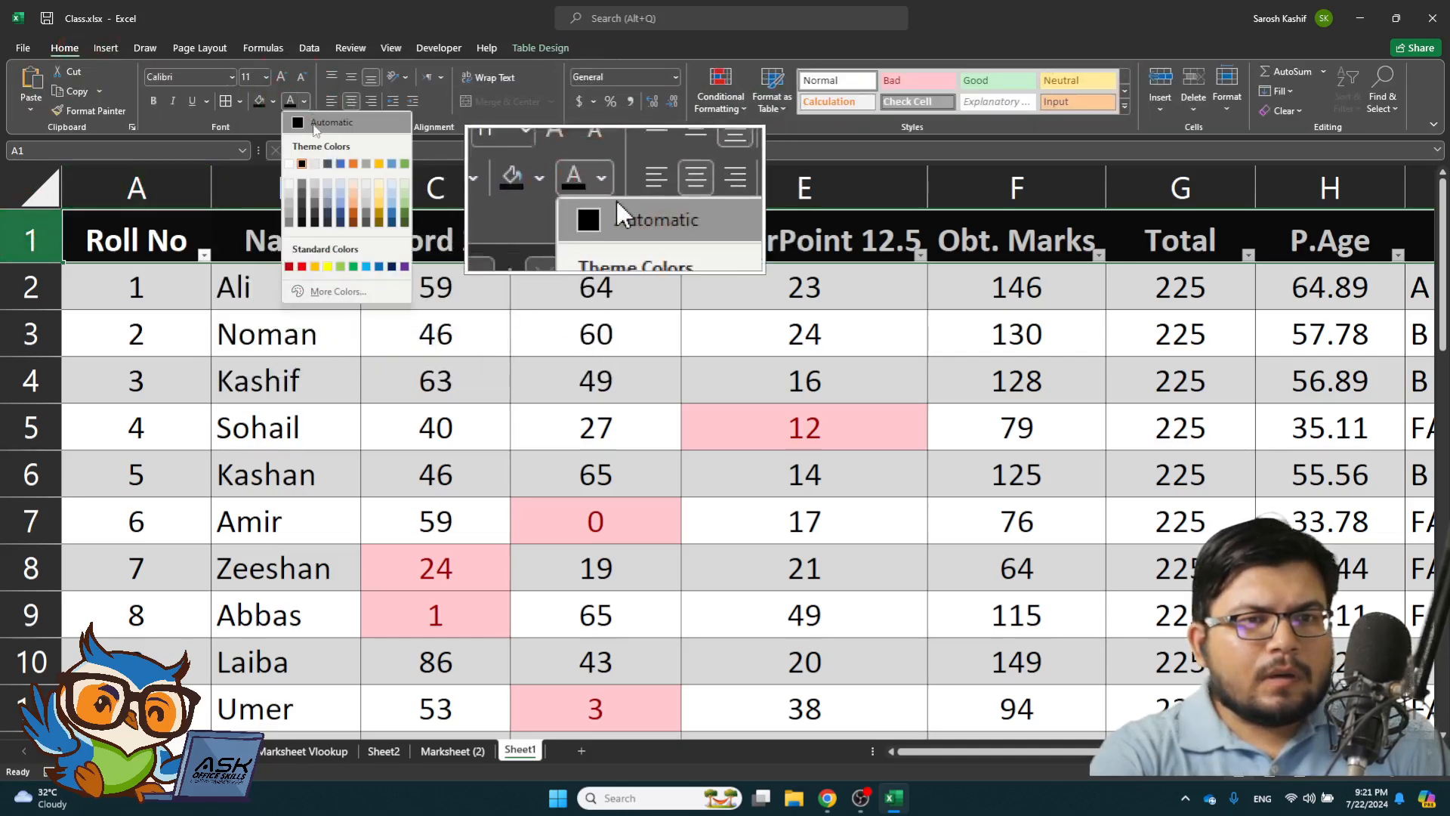
pyautogui.click(303, 164)
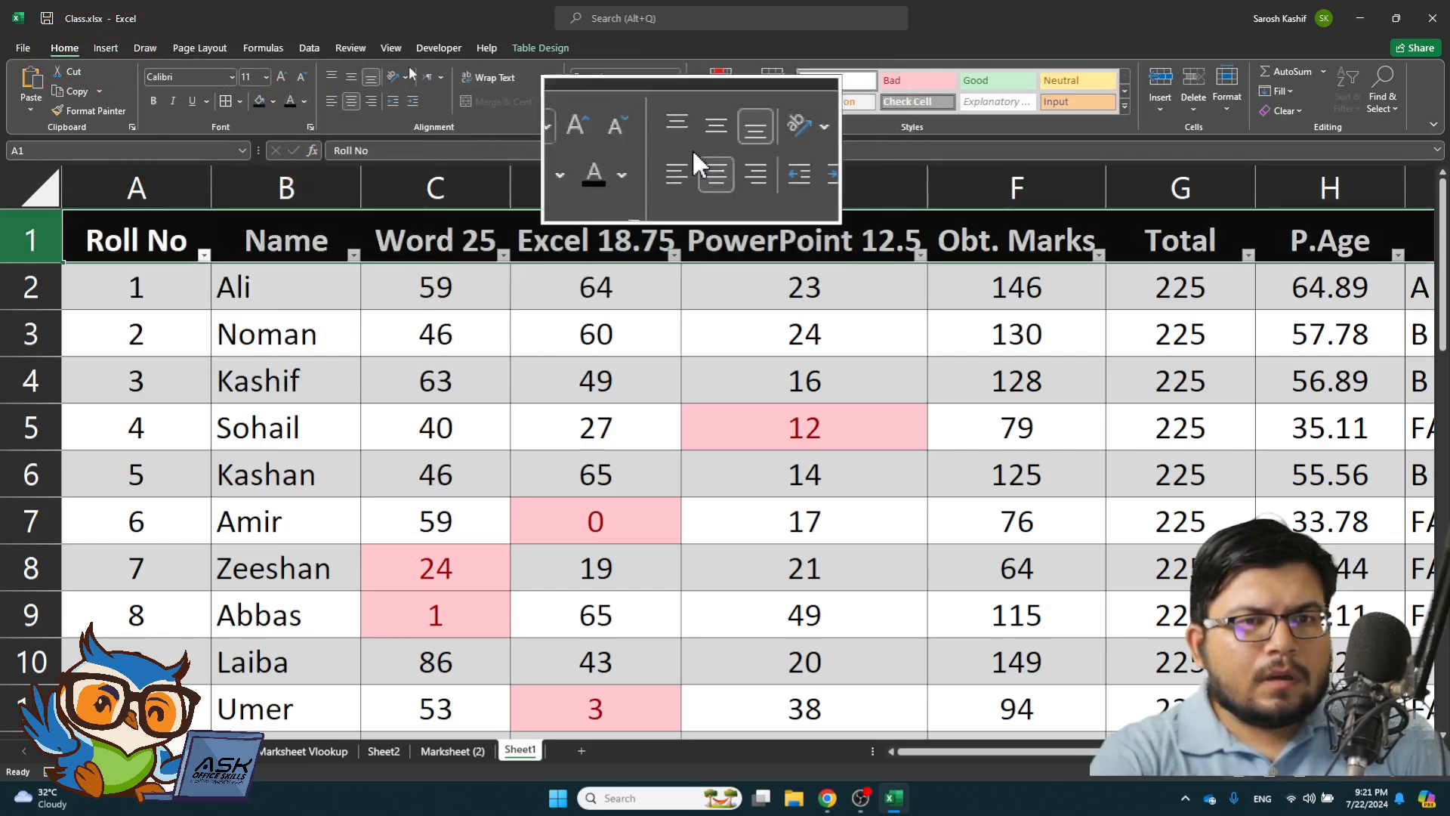
pyautogui.click(303, 101)
pyautogui.click(321, 121)
# - Hide the table's header row with its new font colour and show it again
pyautogui.click(540, 48)
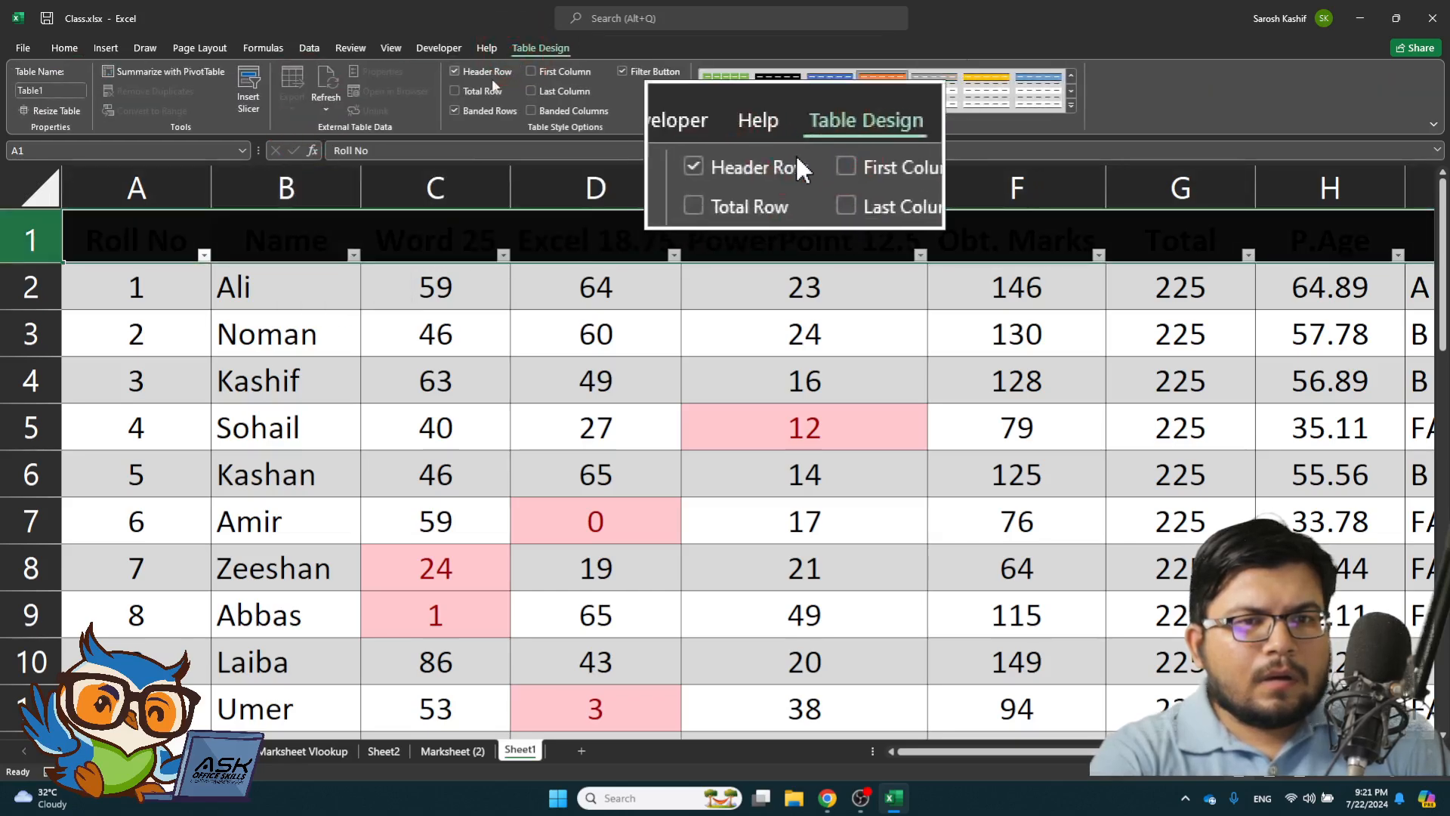
pyautogui.click(480, 72)
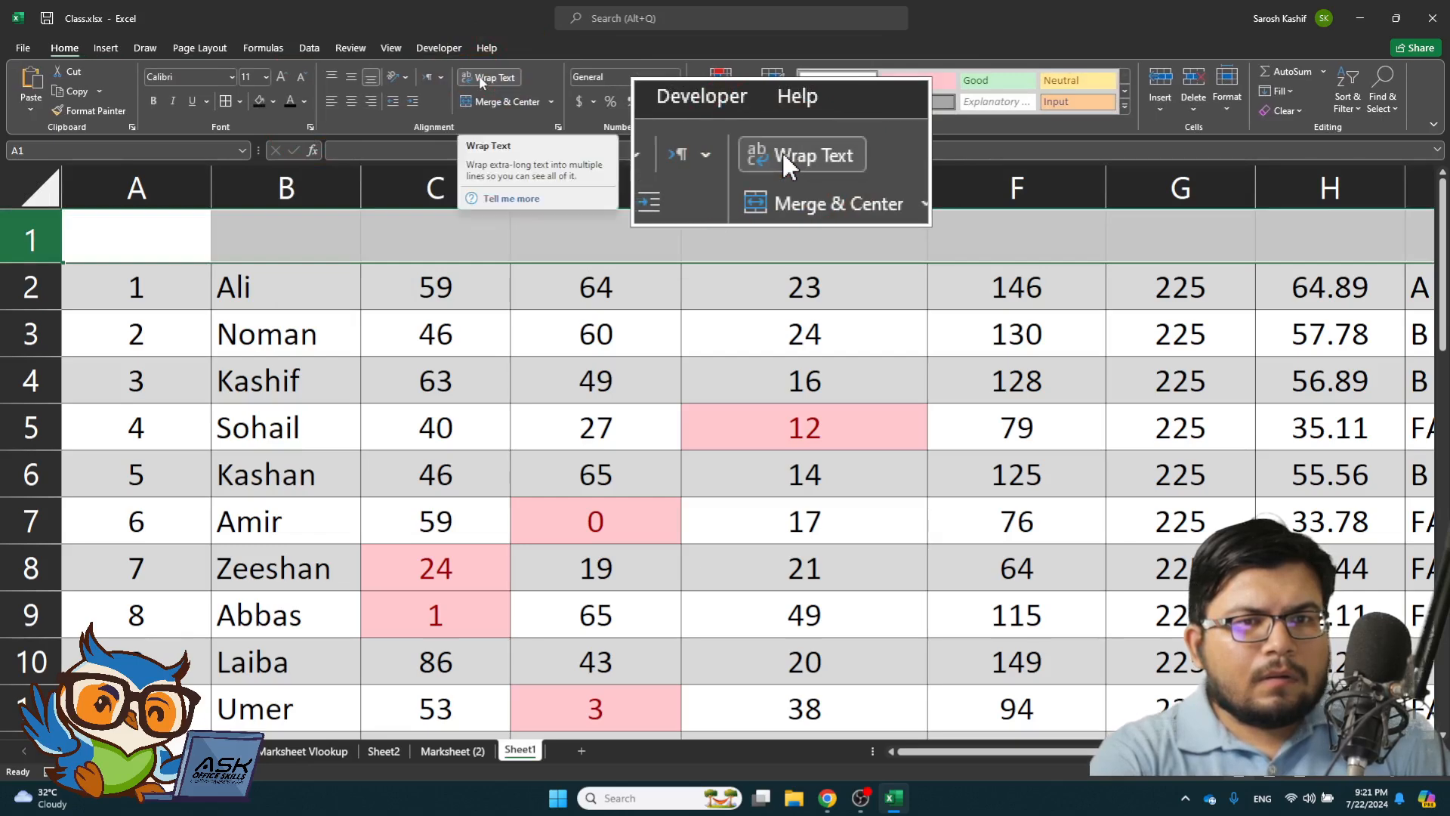
pyautogui.click(486, 292)
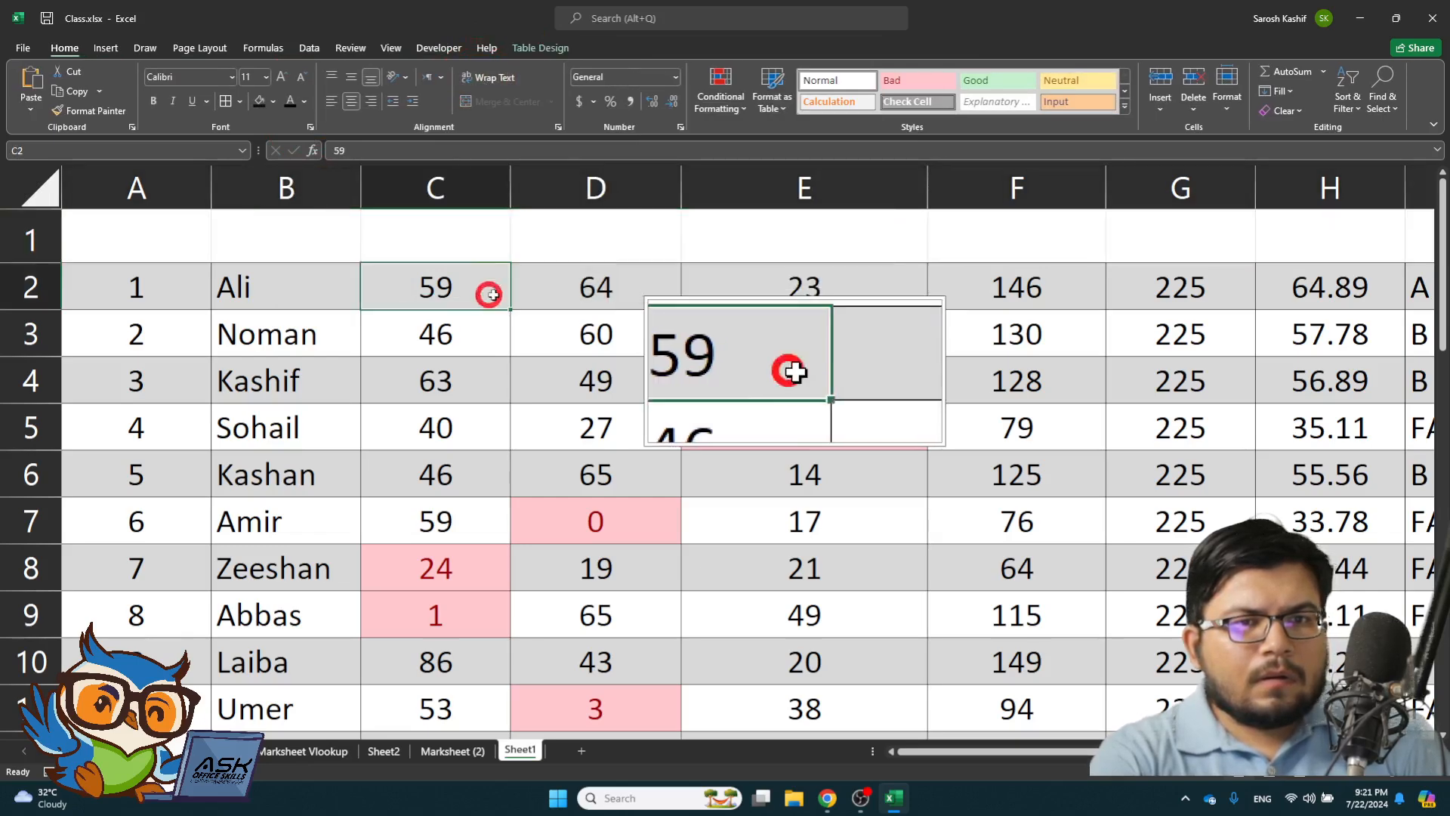
pyautogui.click(539, 49)
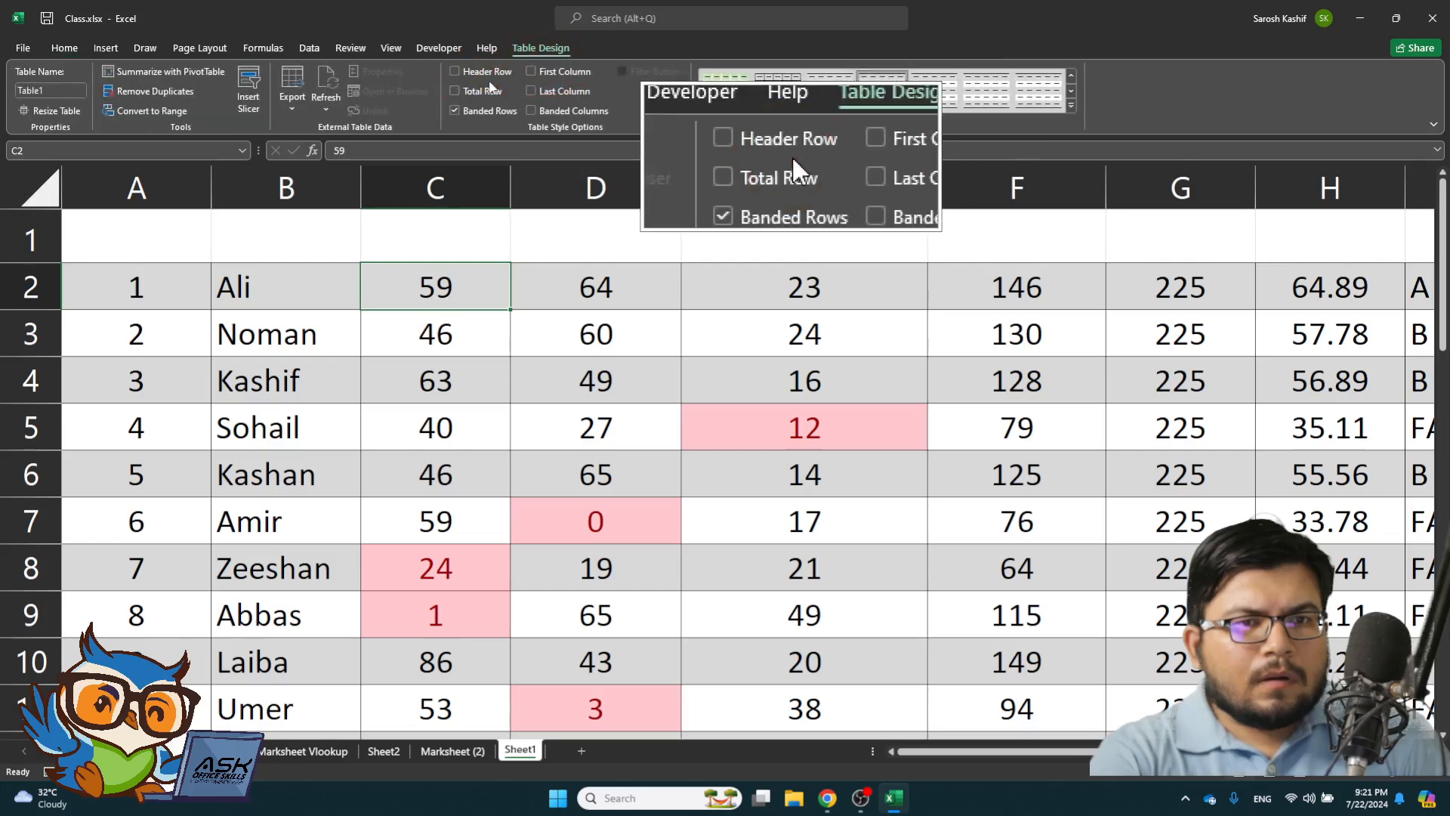
pyautogui.click(487, 73)
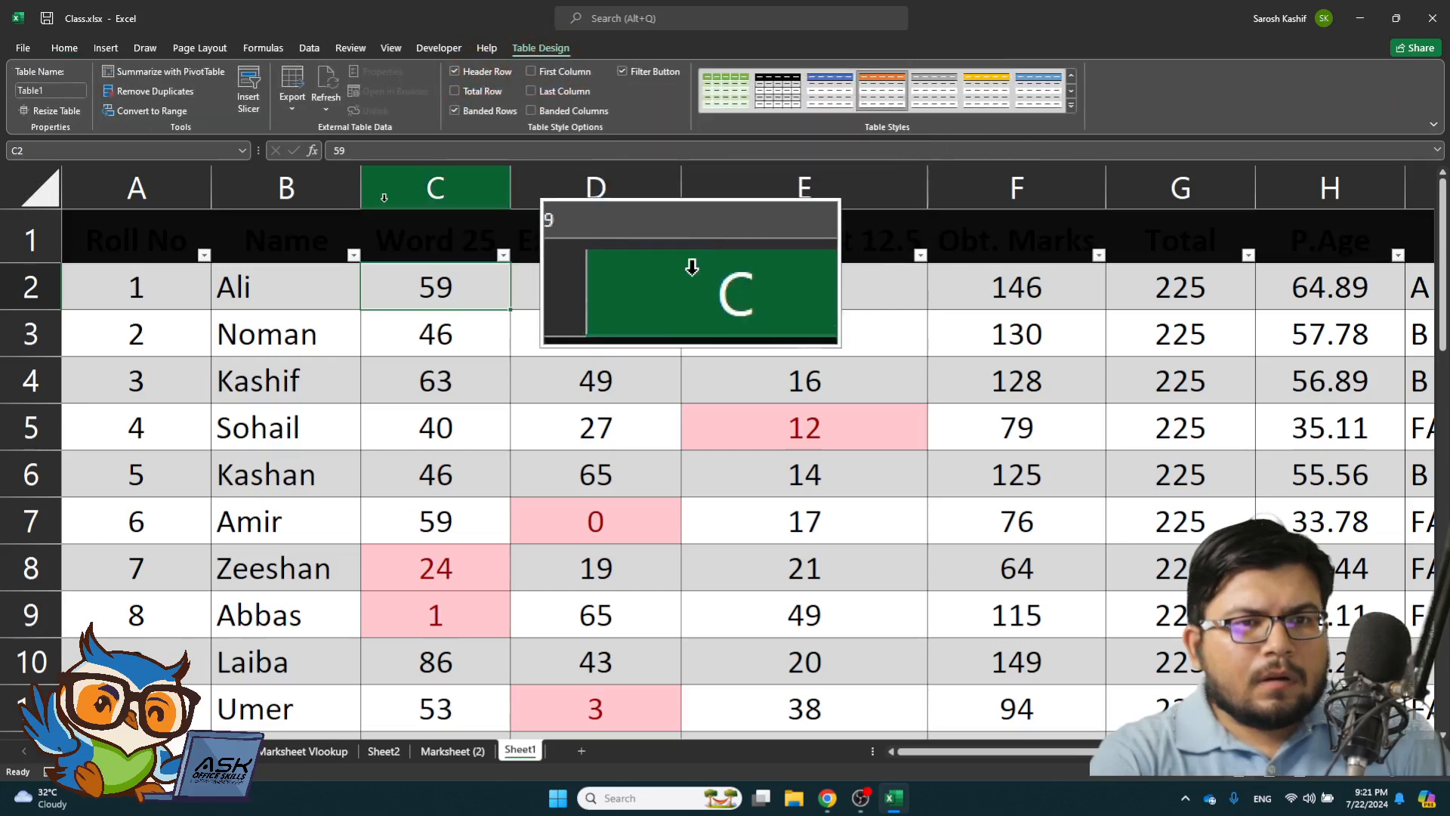
# - Set the font colour of header row 1 to white
pyautogui.click(99, 246)
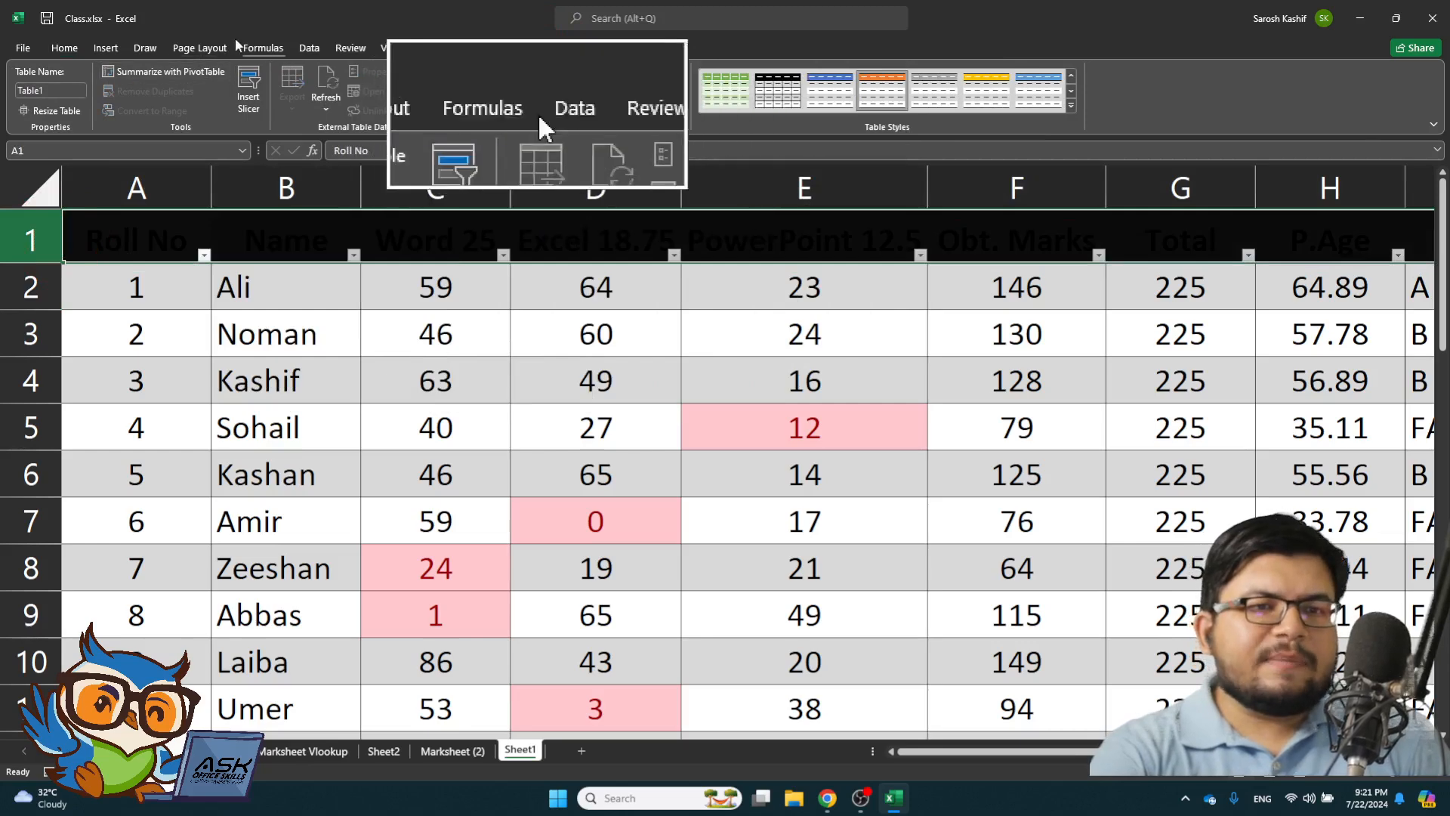
pyautogui.click(65, 48)
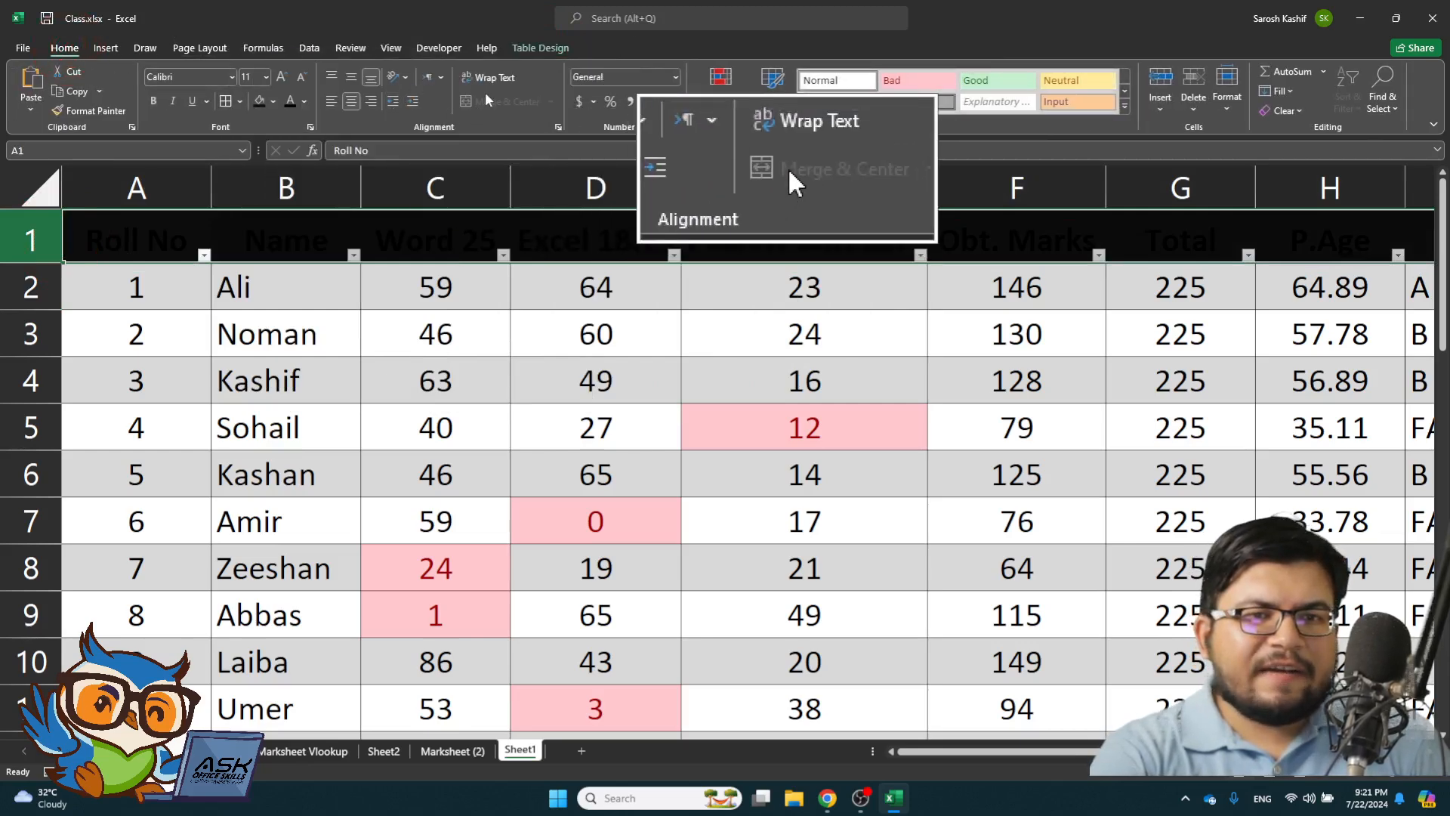
pyautogui.click(305, 102)
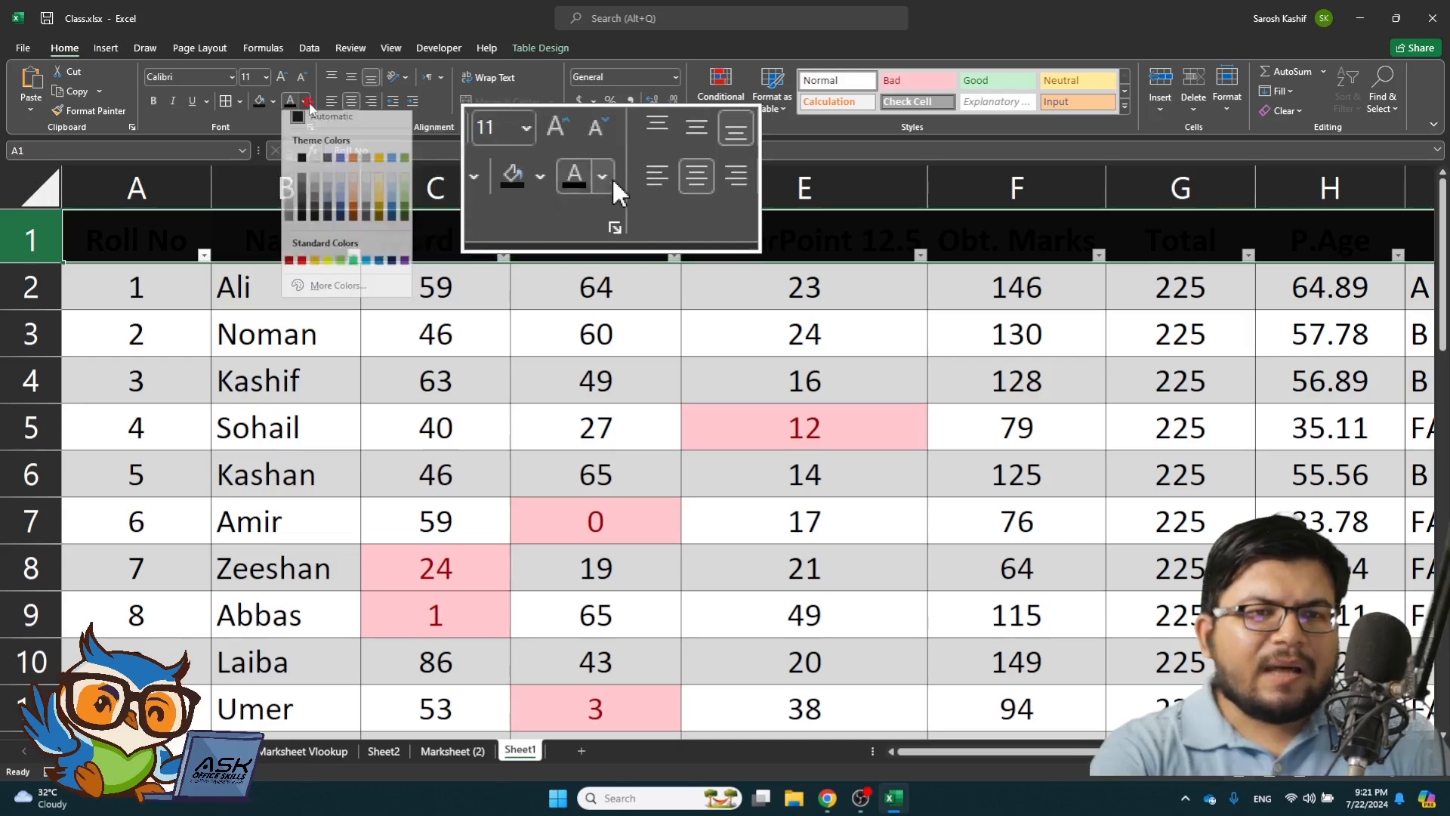
pyautogui.click(290, 161)
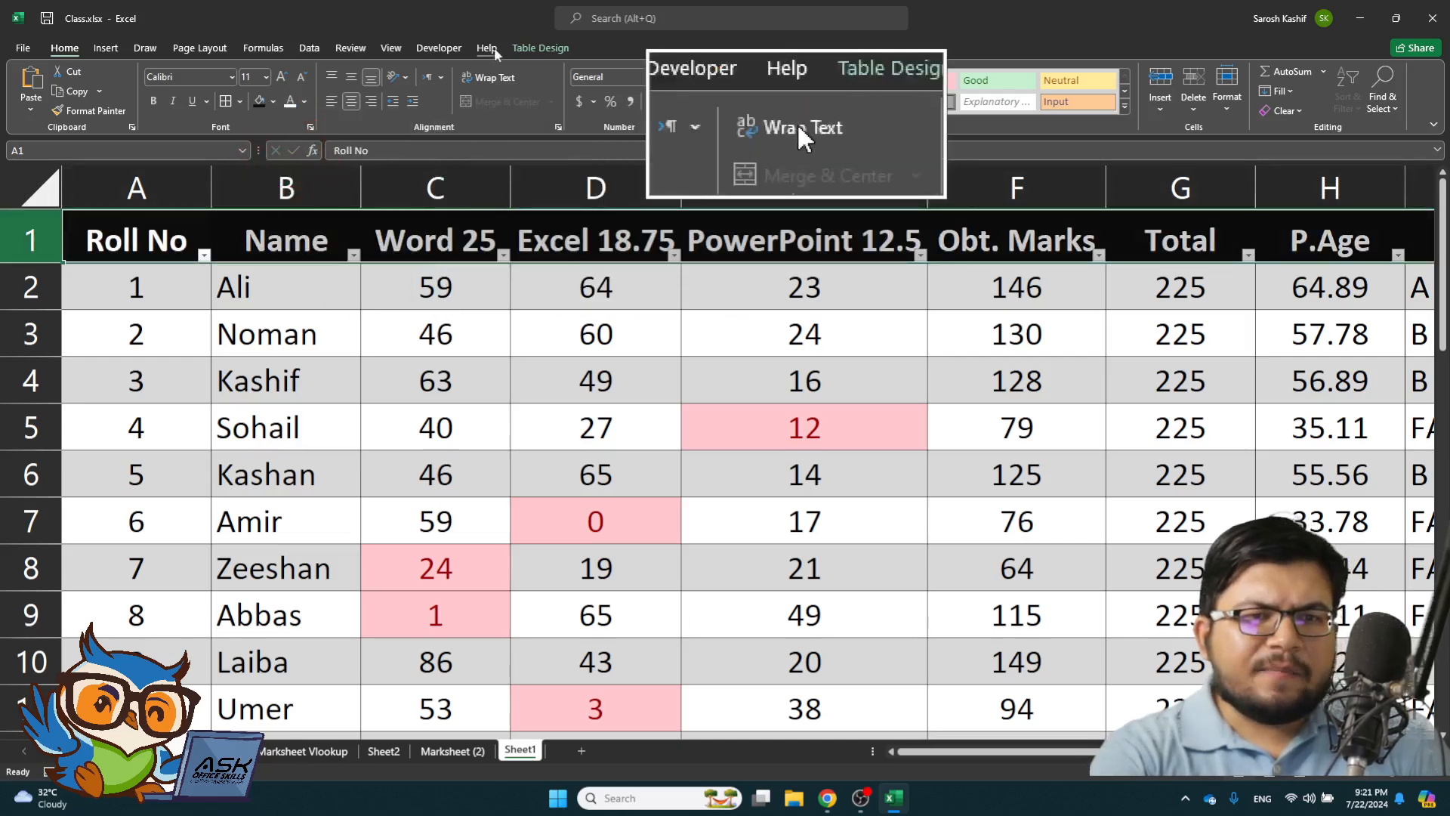
# - Add a total row to the marksheet table and inspect the total formula under the rank column
pyautogui.click(540, 47)
pyautogui.click(541, 240)
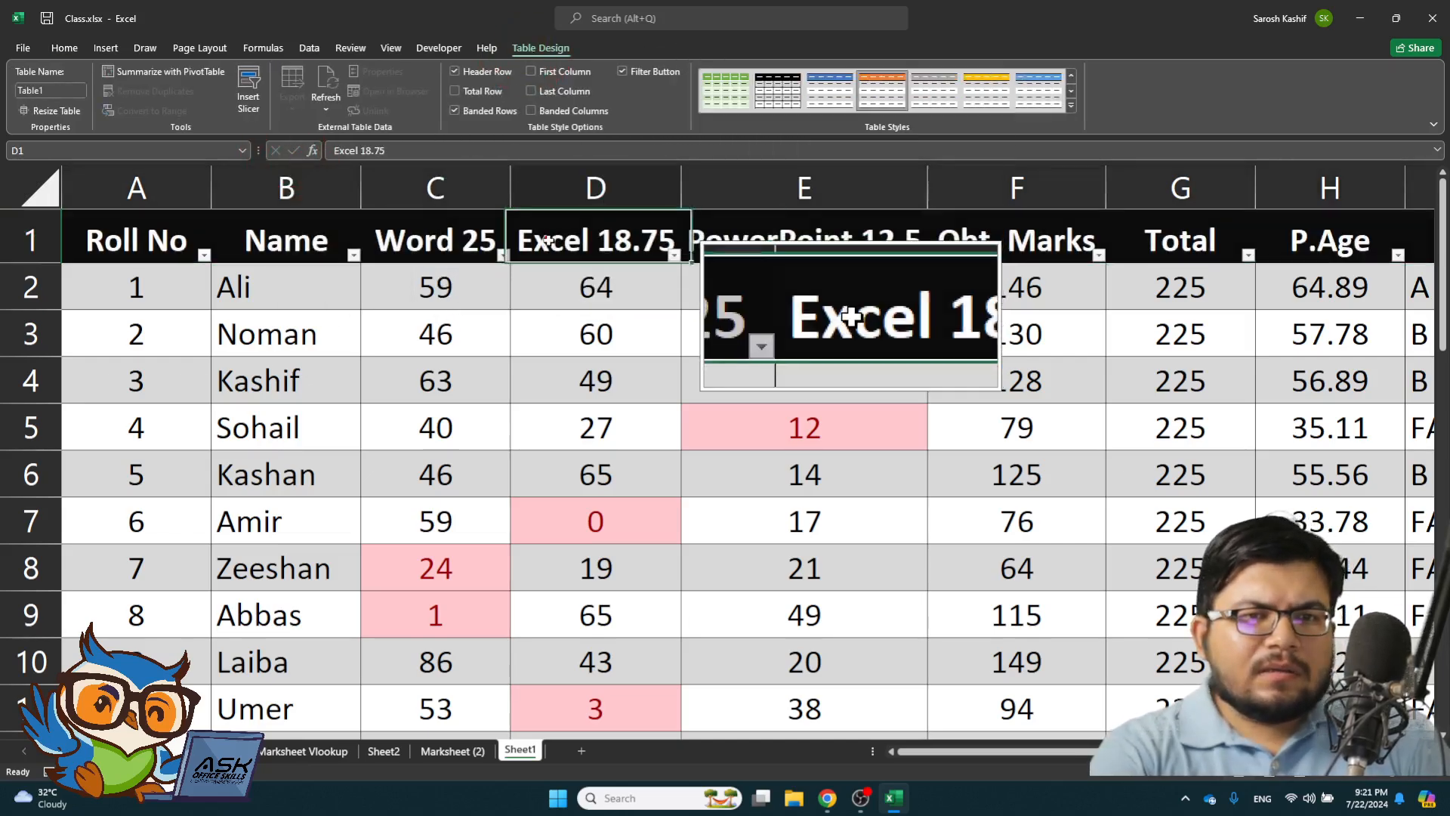
pyautogui.click(540, 320)
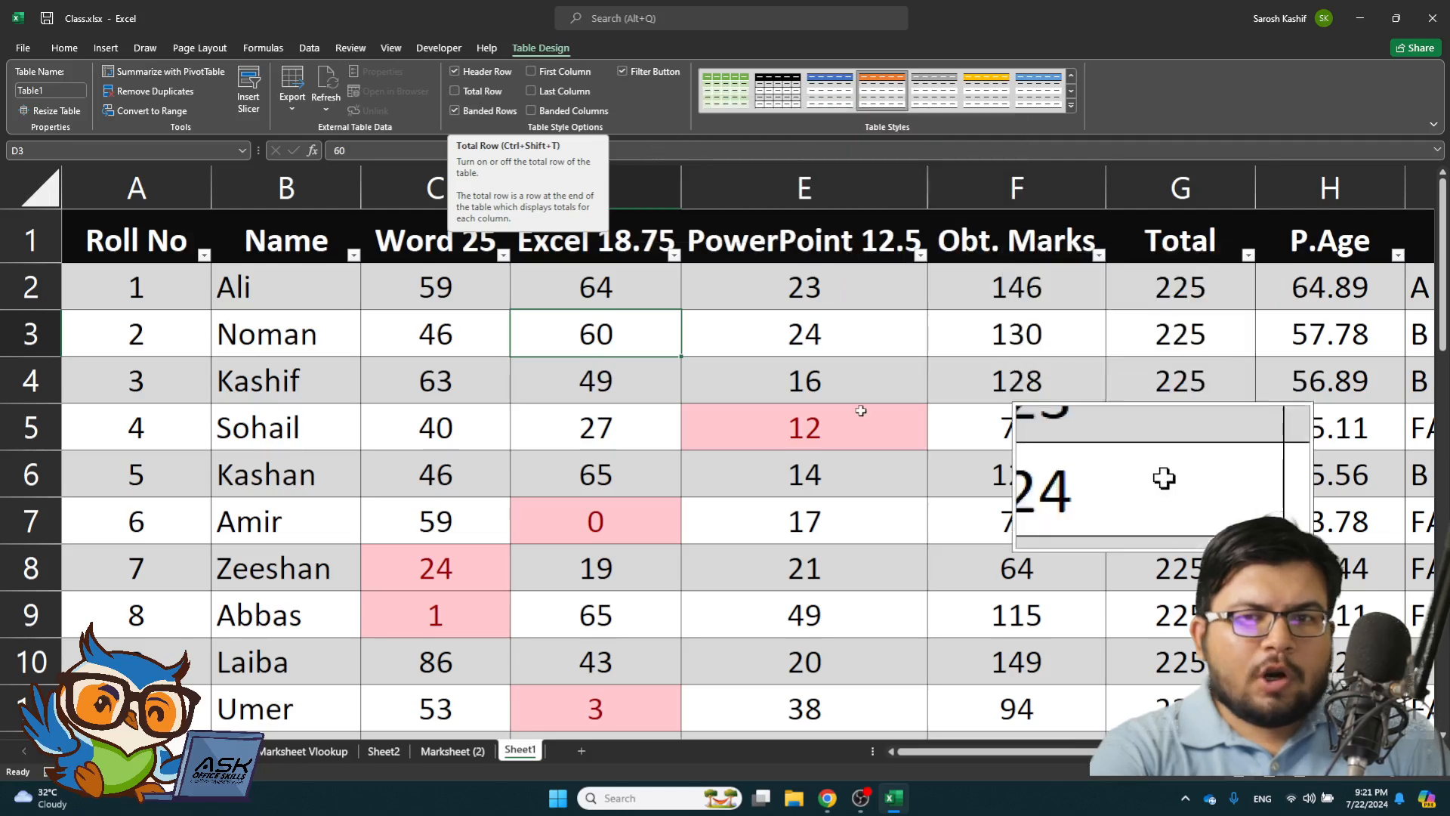
pyautogui.scroll(-2, 861, 416)
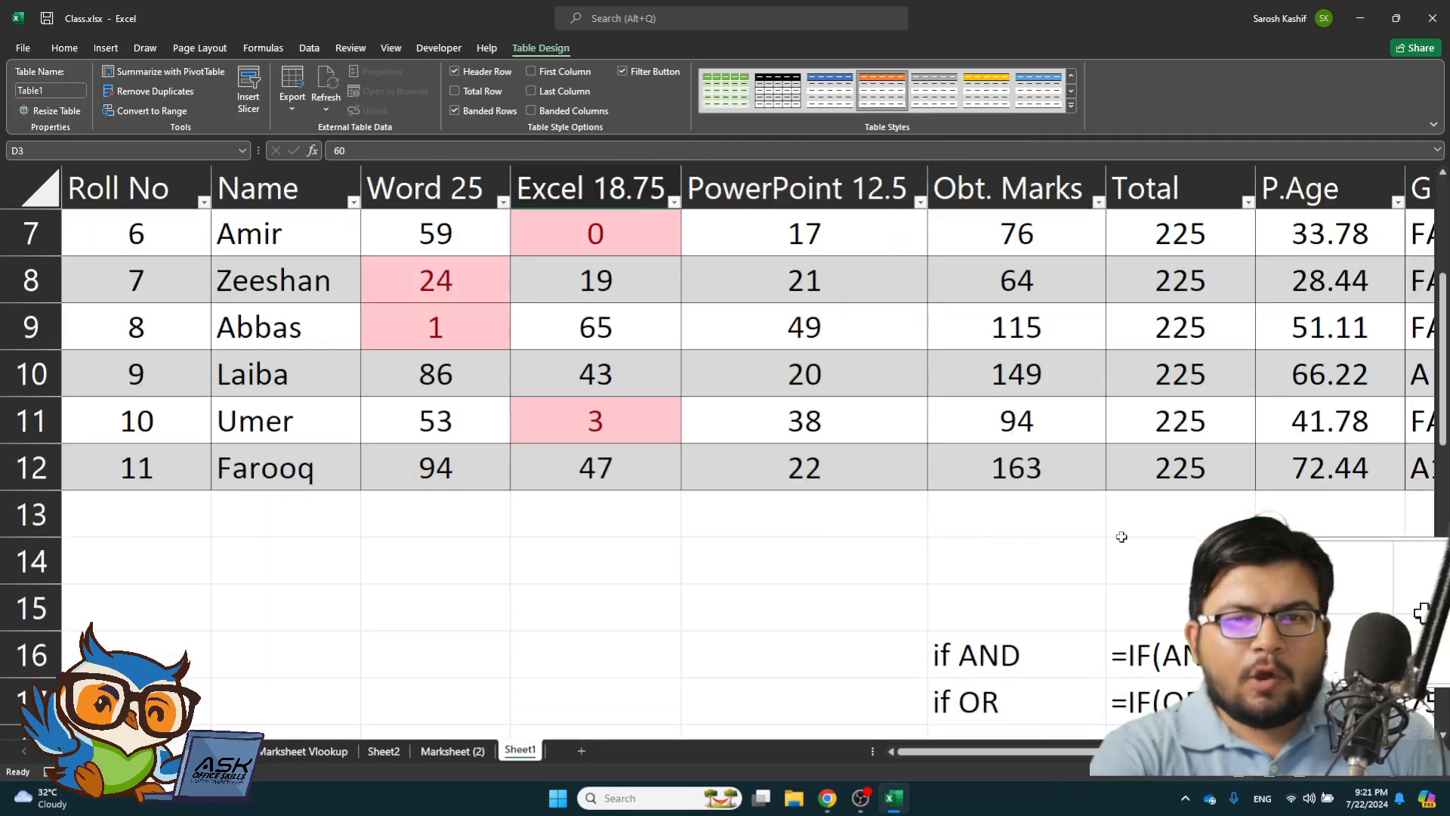
pyautogui.click(468, 97)
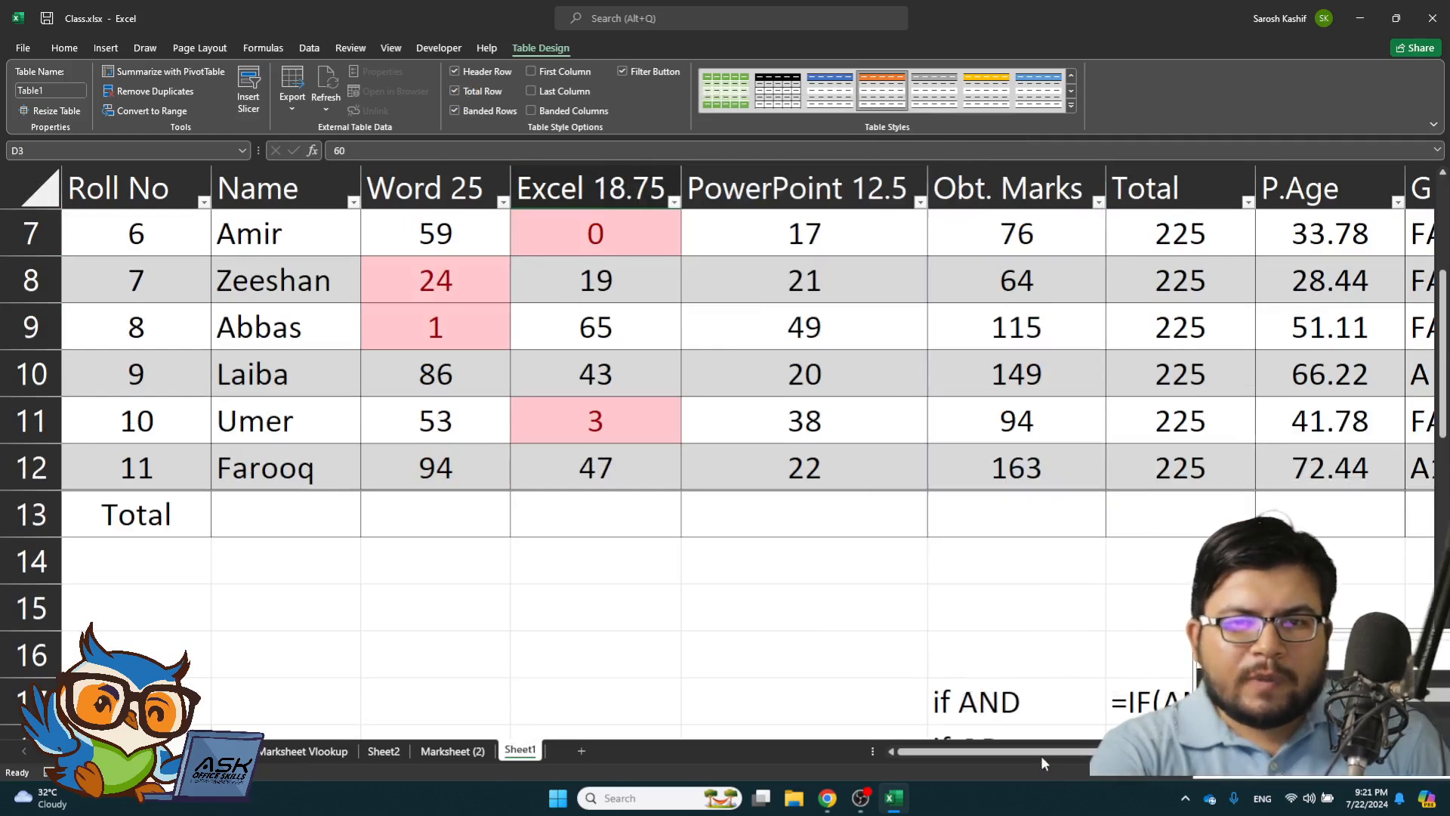
pyautogui.hscroll(3, 1041, 755)
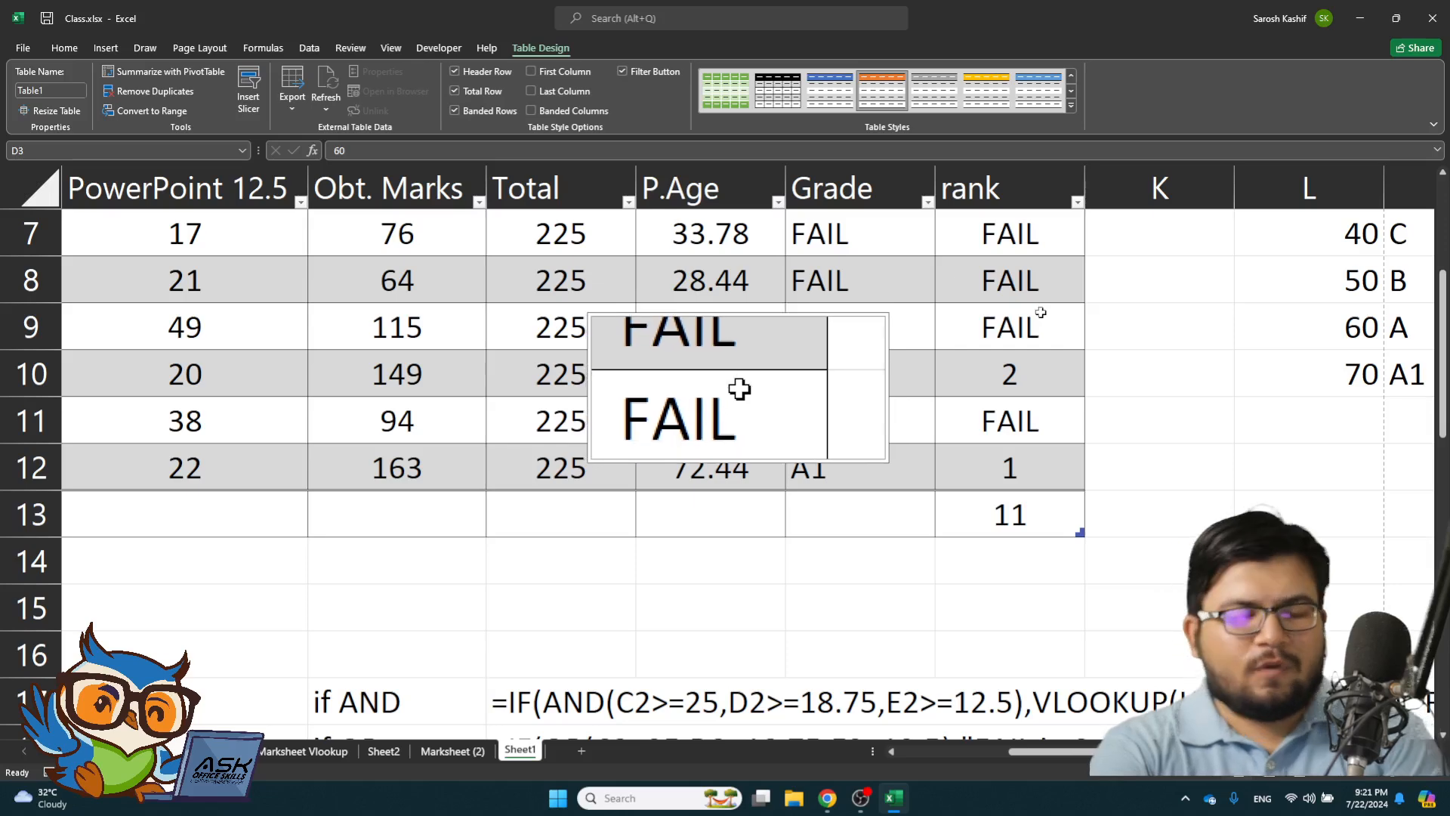
pyautogui.scroll(-2, 1028, 325)
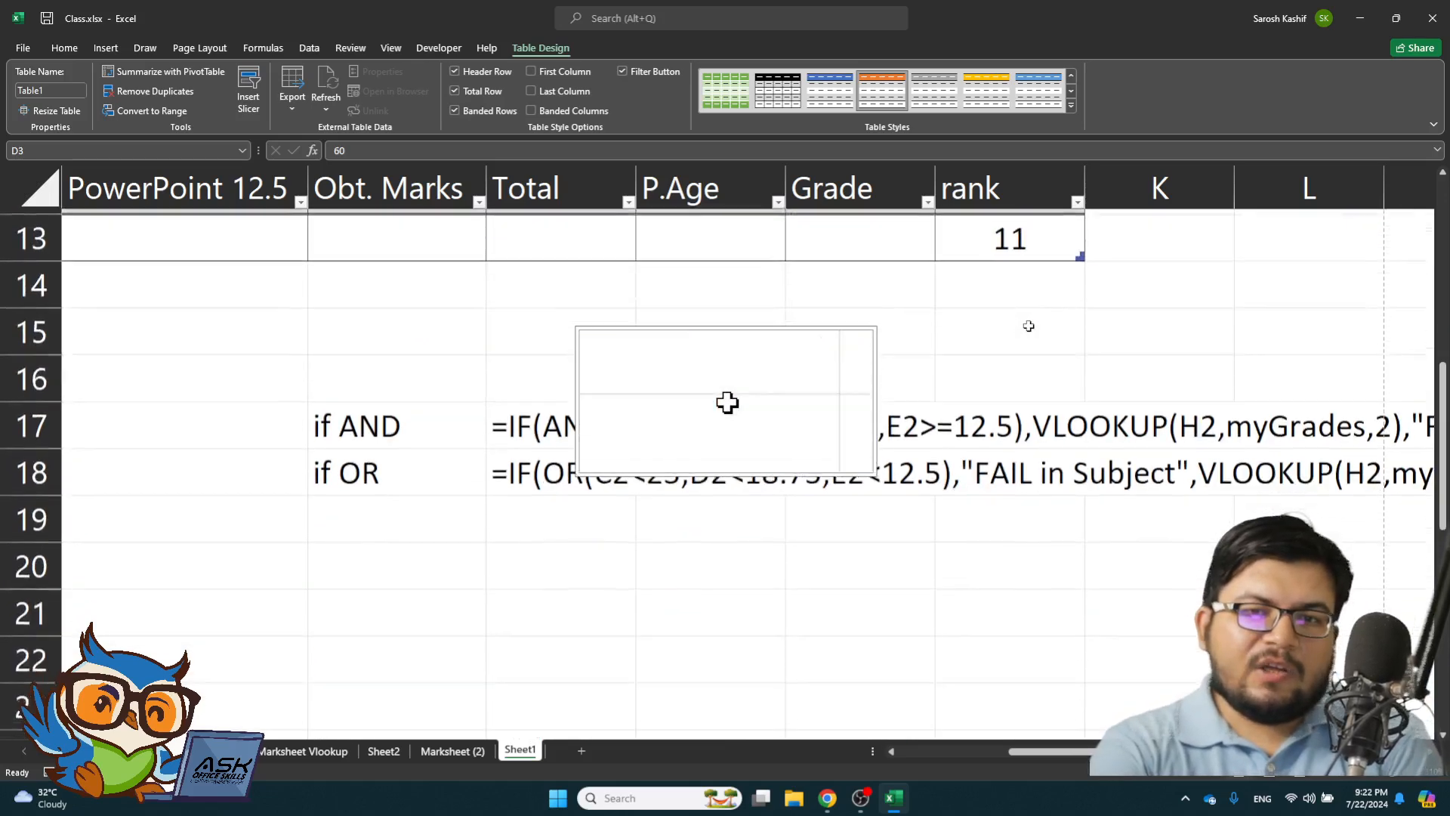
pyautogui.scroll(1, 1013, 330)
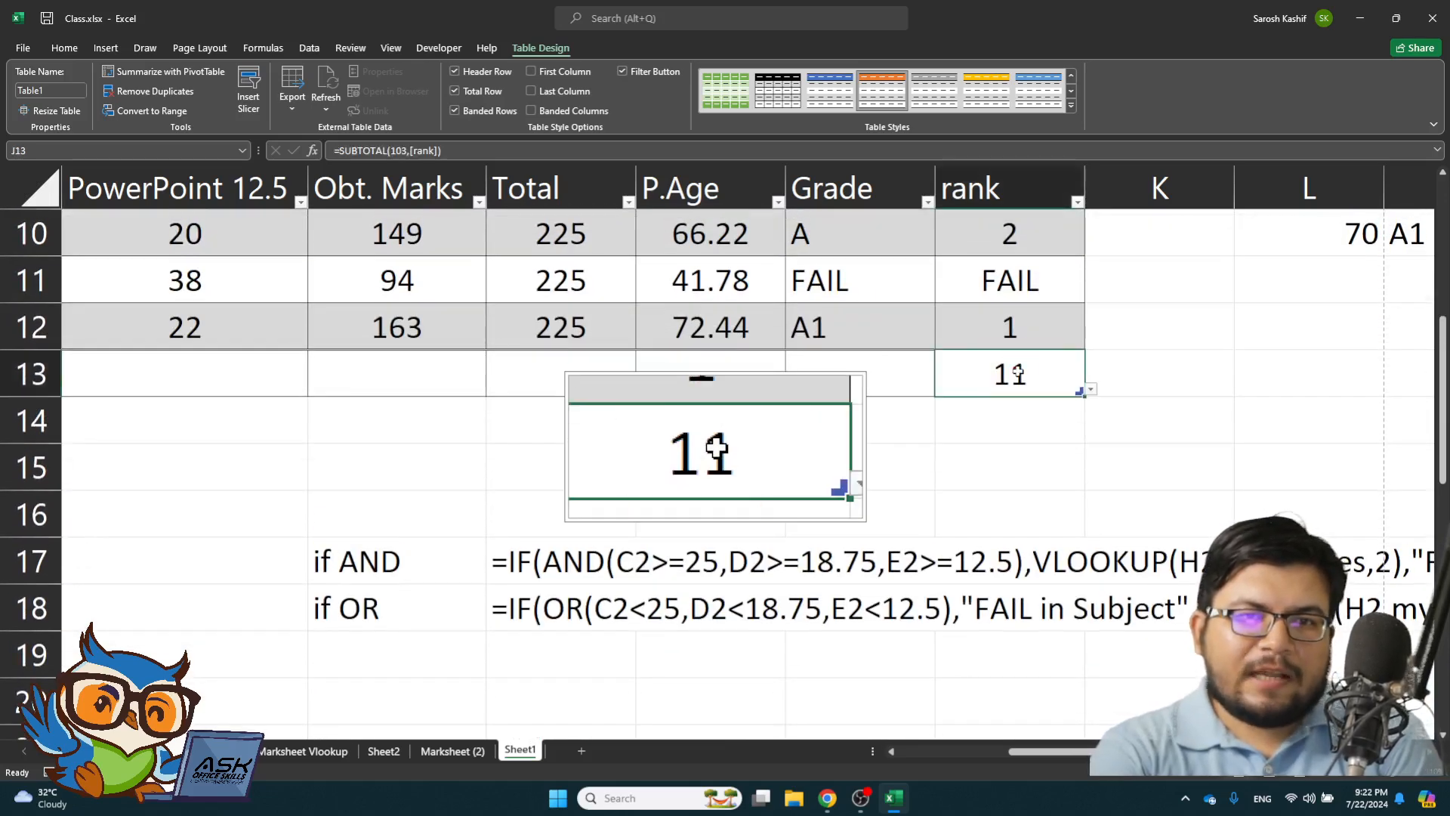
# - Clear the total under the rank column and remove the total row from the marksheet table
pyautogui.scroll(3, 1018, 373)
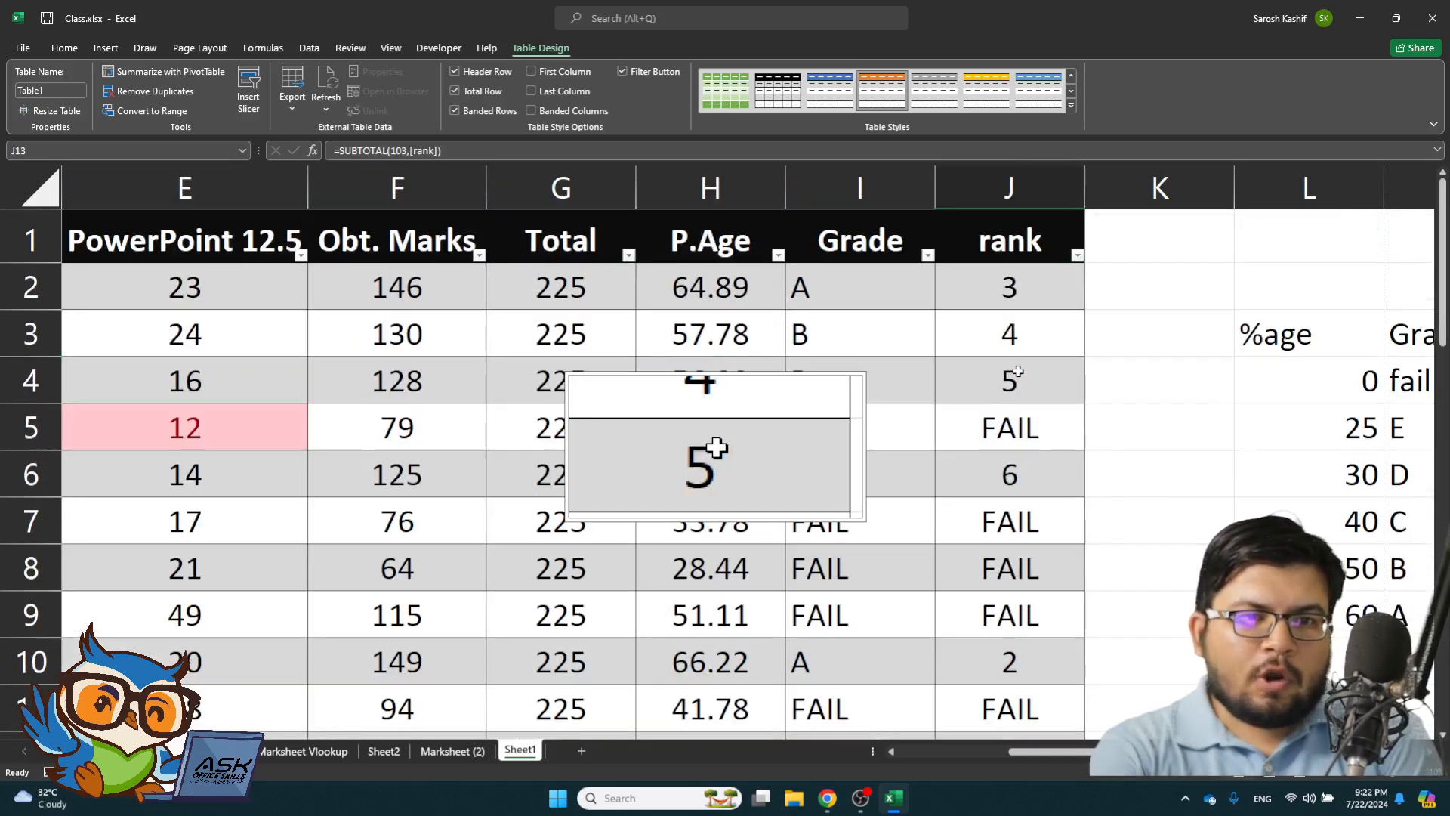
pyautogui.scroll(-2, 1018, 373)
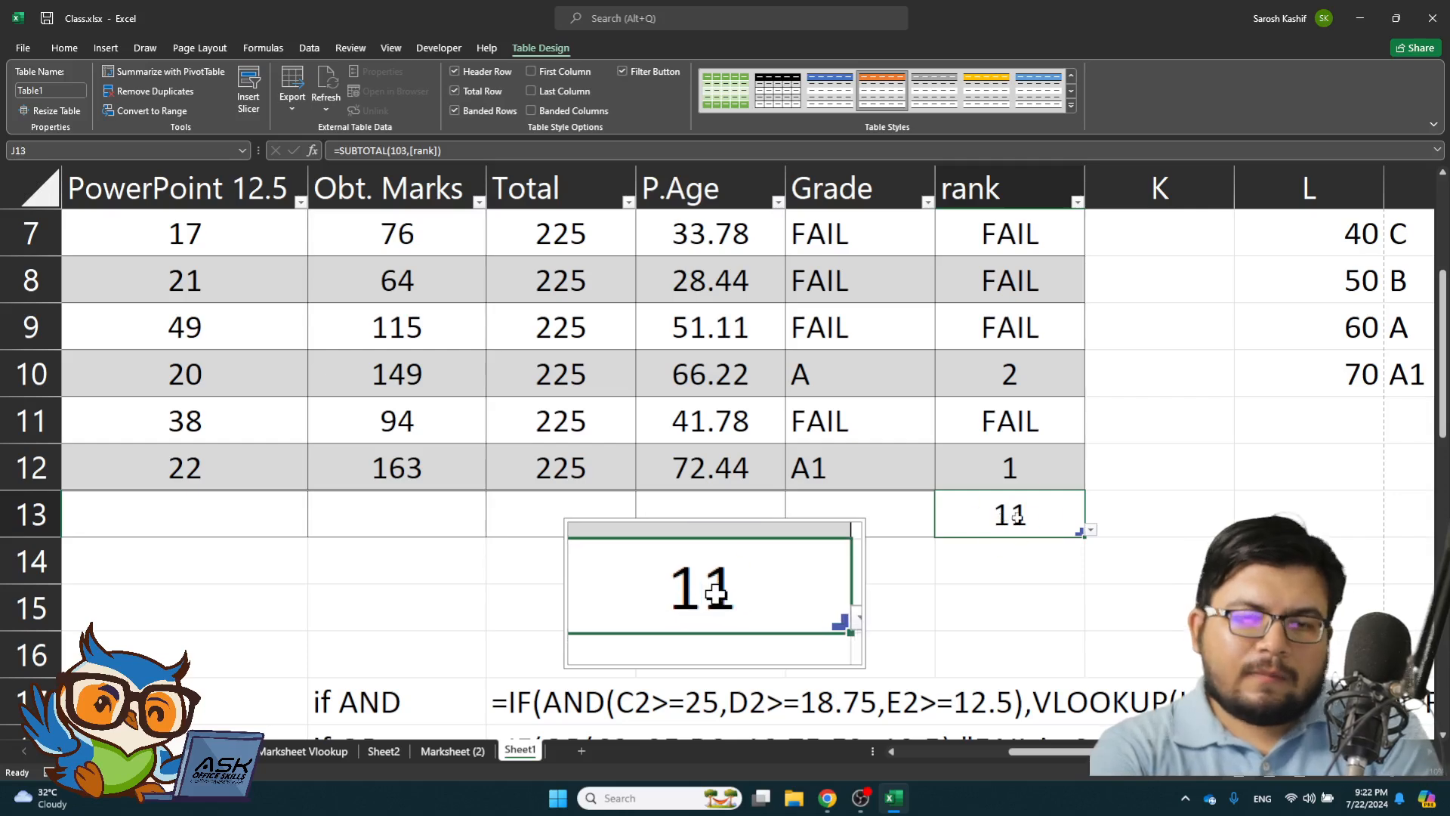
pyautogui.scroll(2, 1017, 513)
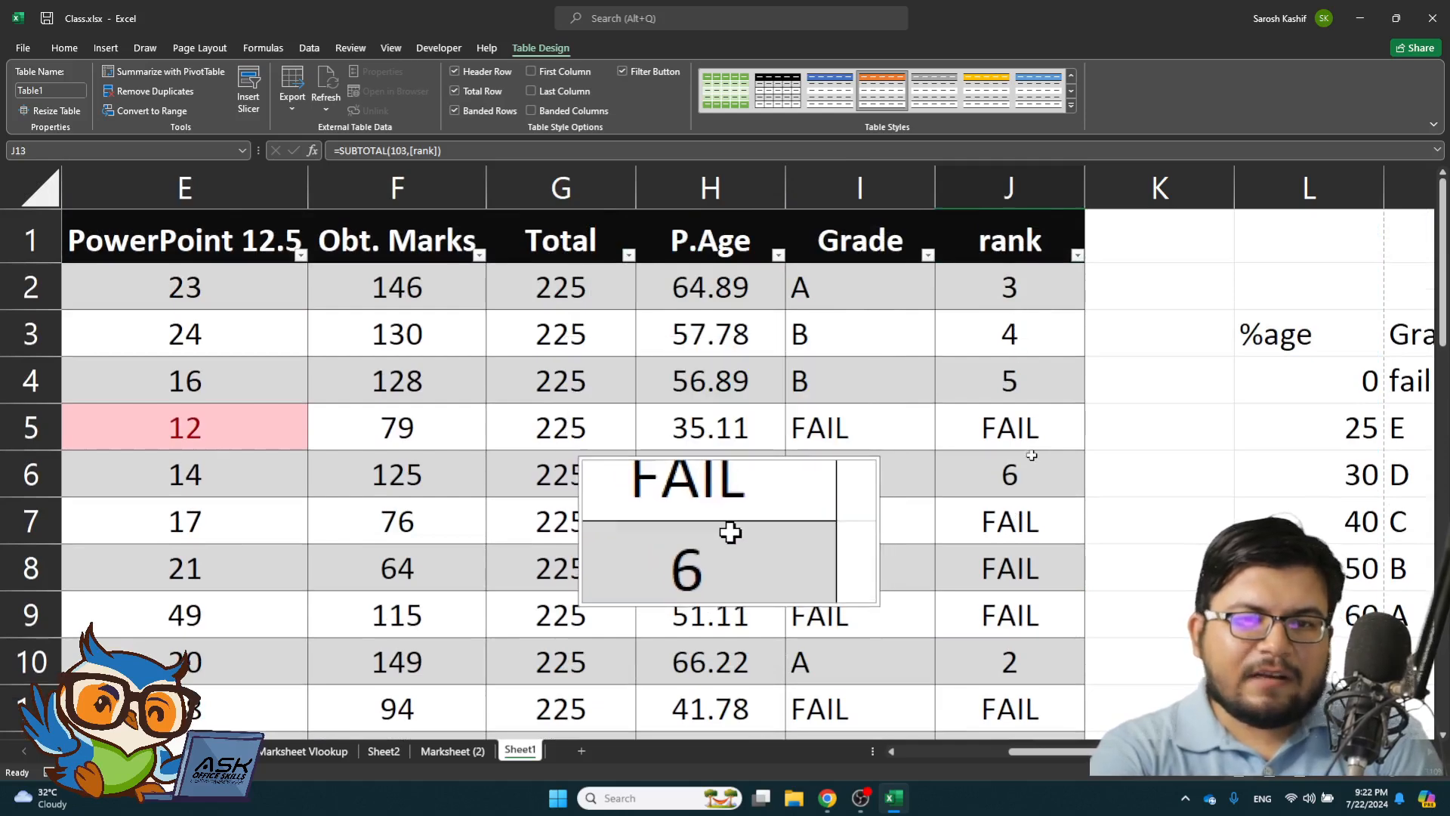
pyautogui.scroll(-5, 1036, 469)
pyautogui.scroll(2, 1043, 371)
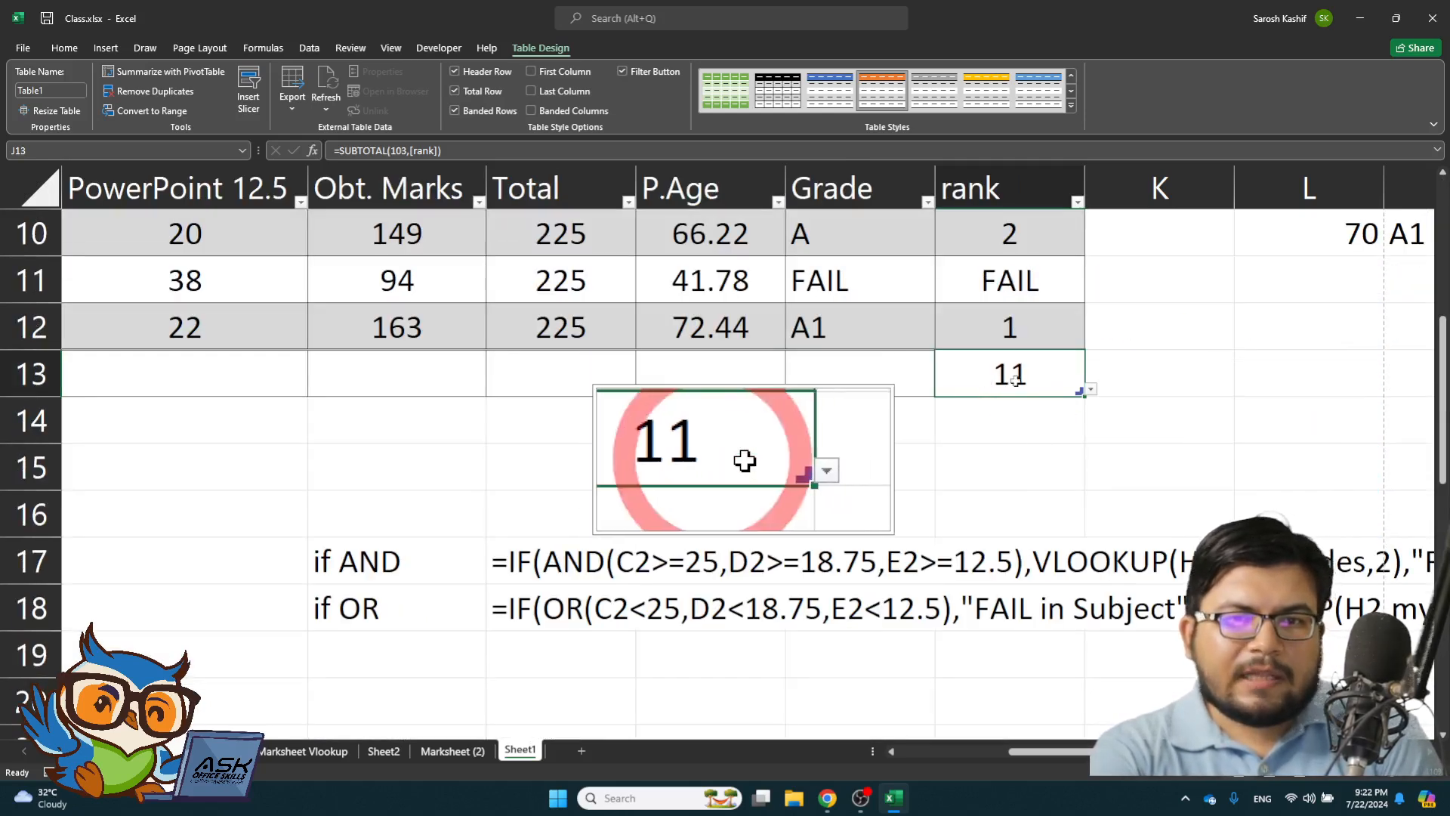
pyautogui.scroll(2, 970, 388)
pyautogui.press('Delete')
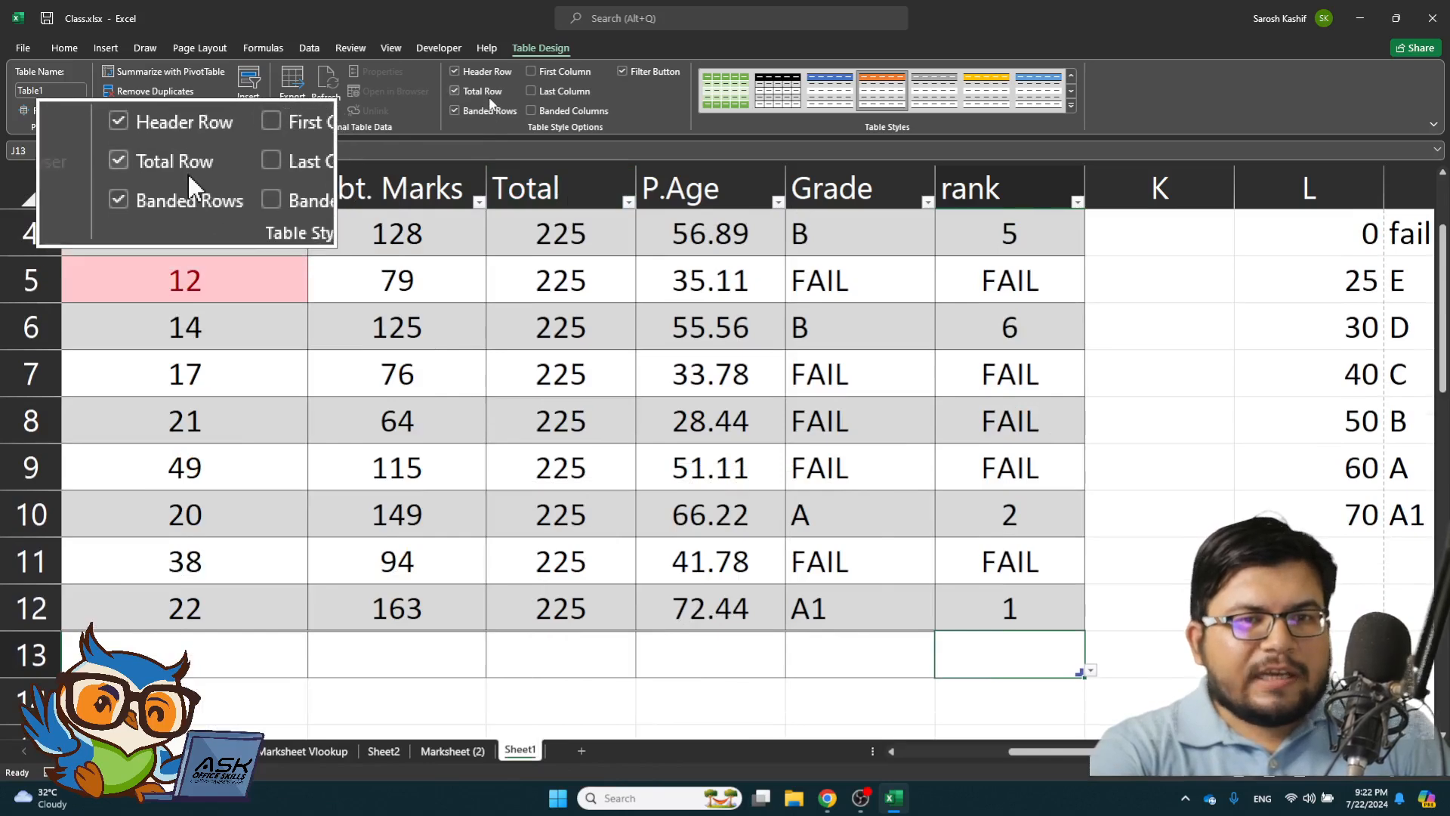
pyautogui.click(487, 97)
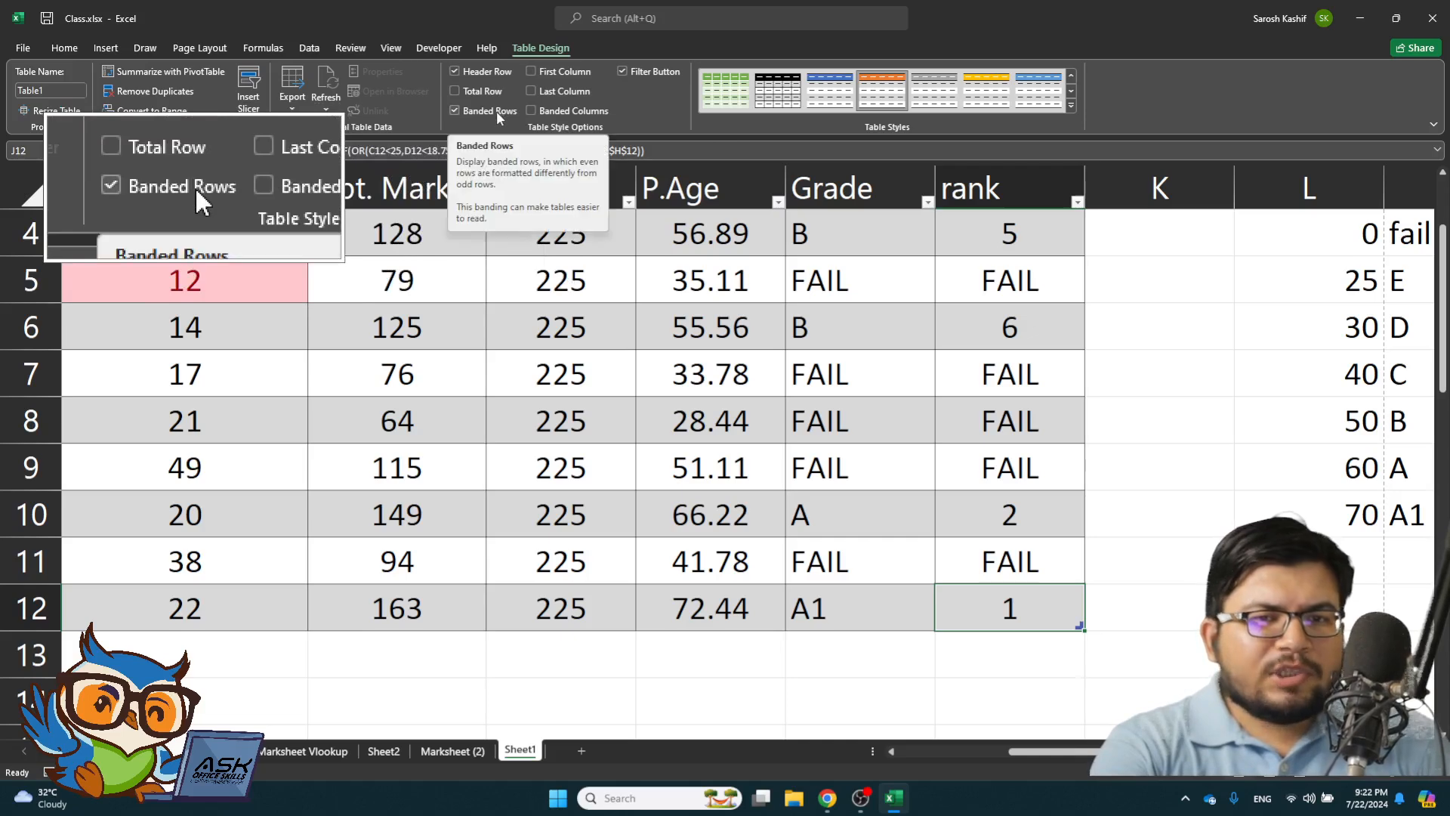
# - Switch the table's banded rows off and on several times to compare, leaving them off
pyautogui.click(496, 111)
pyautogui.click(496, 111)
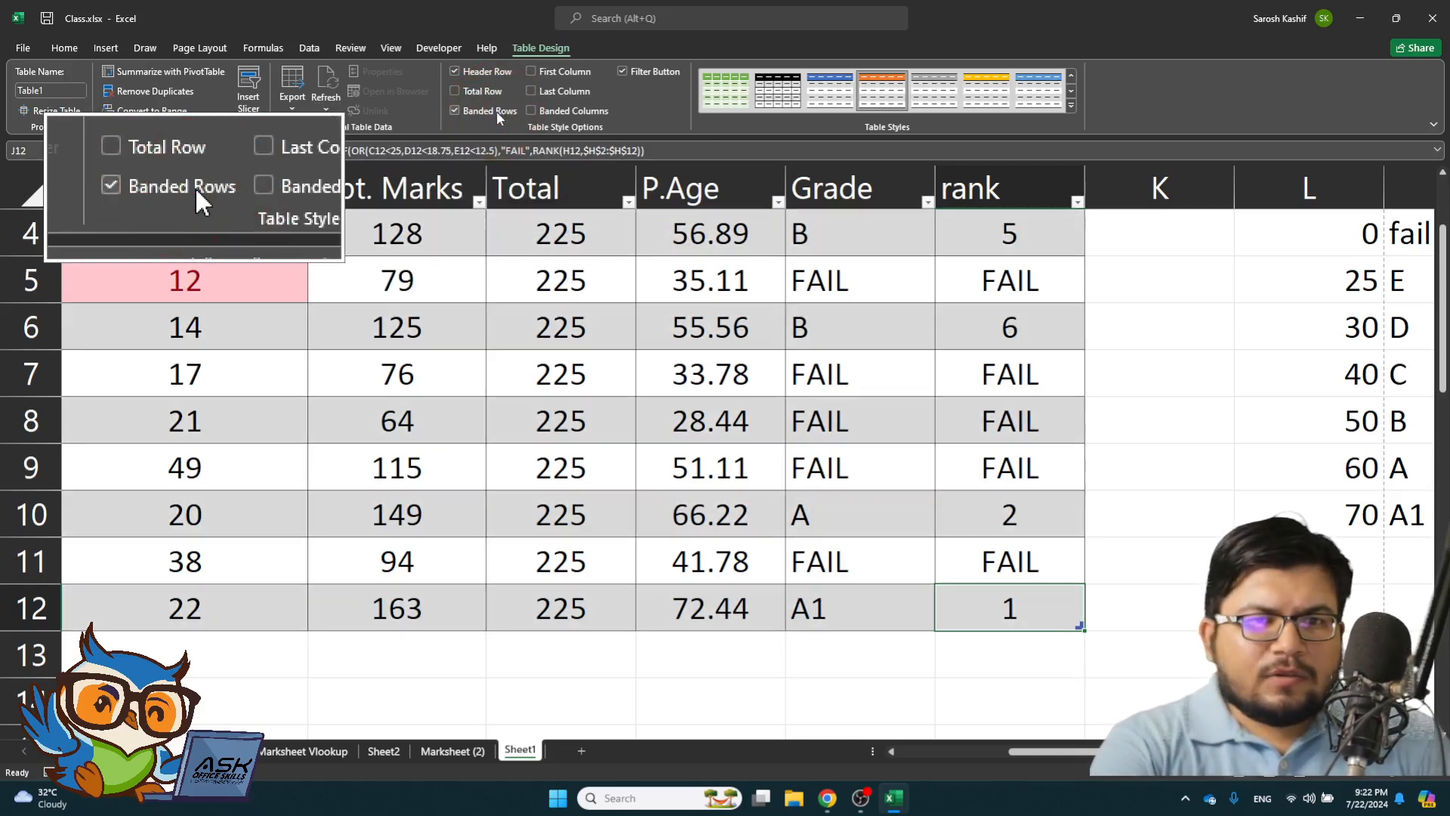
pyautogui.click(496, 111)
pyautogui.click(496, 111)
pyautogui.click(496, 111)
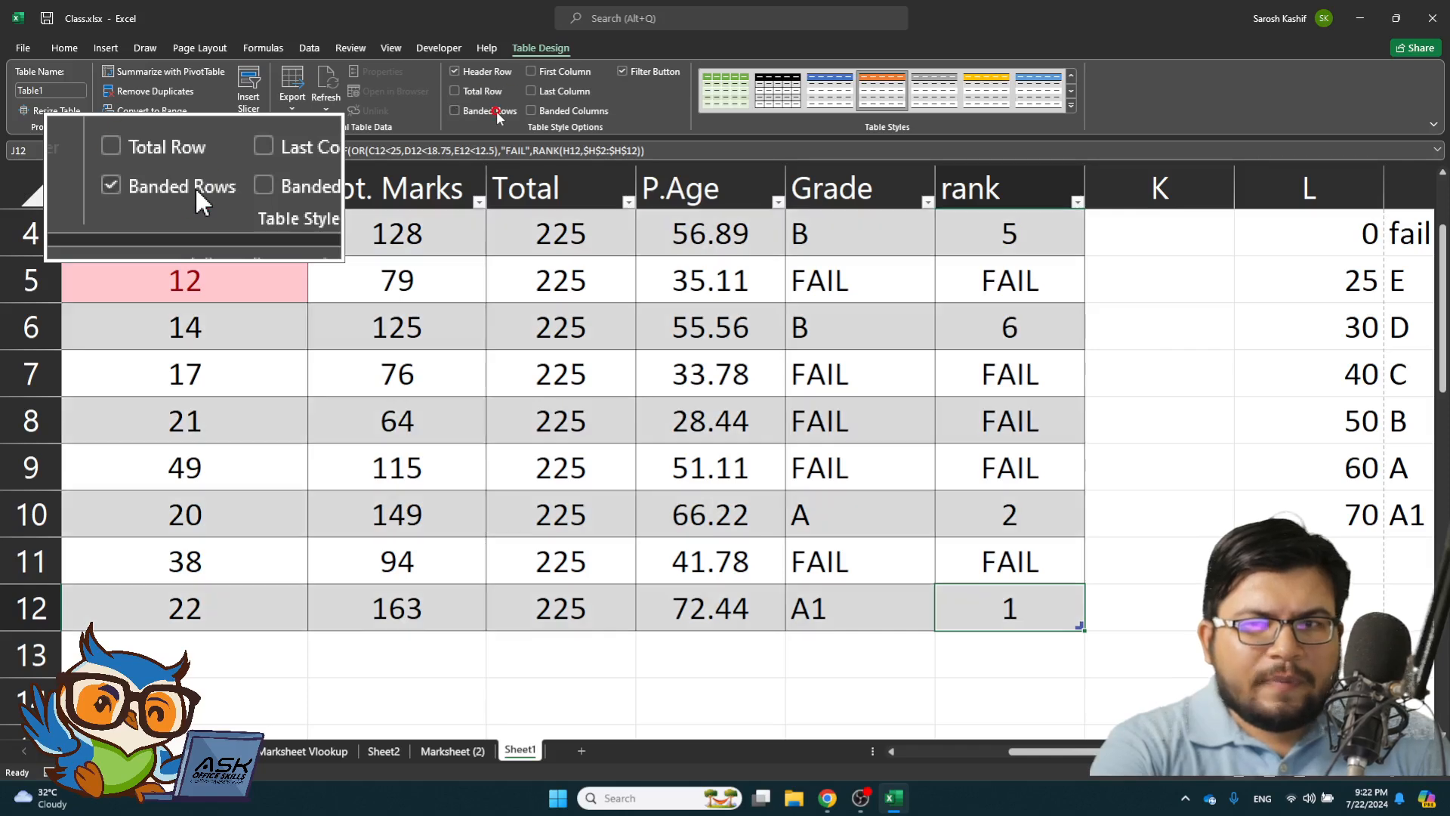
pyautogui.click(497, 111)
pyautogui.click(496, 111)
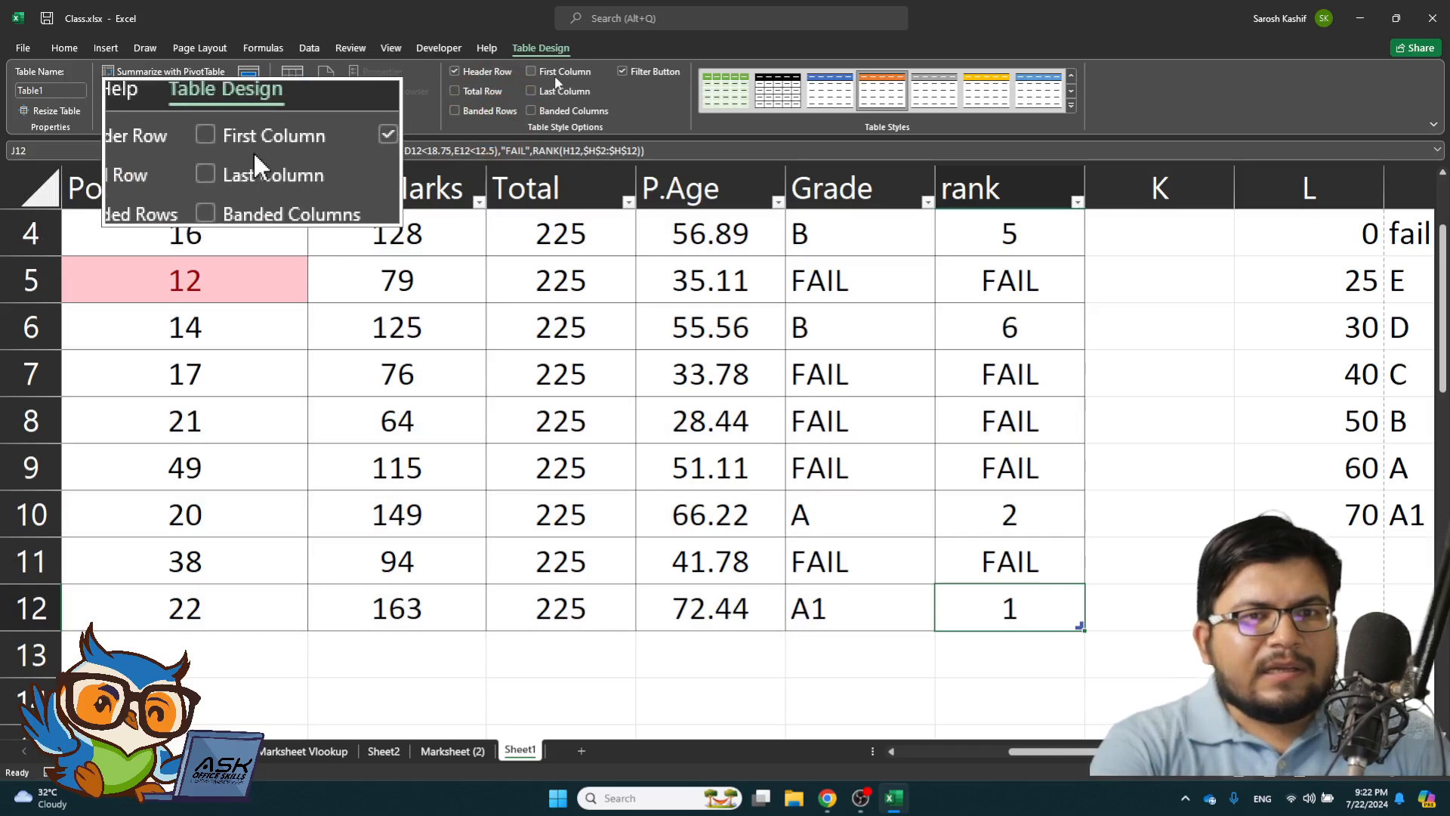
# - Try the First Column emphasis on the Roll No column and turn it off again
pyautogui.scroll(1, 570, 365)
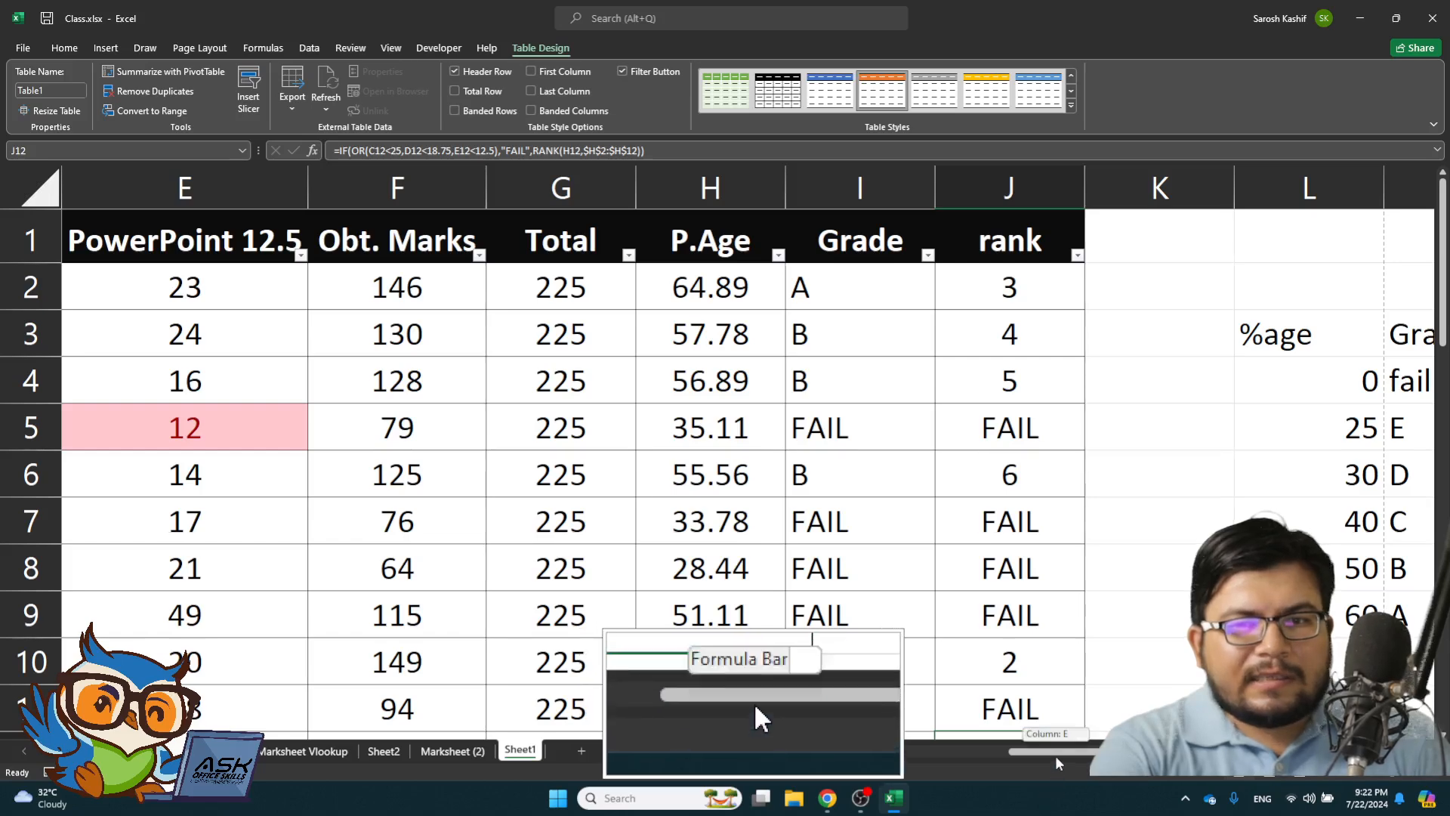
pyautogui.click(892, 752)
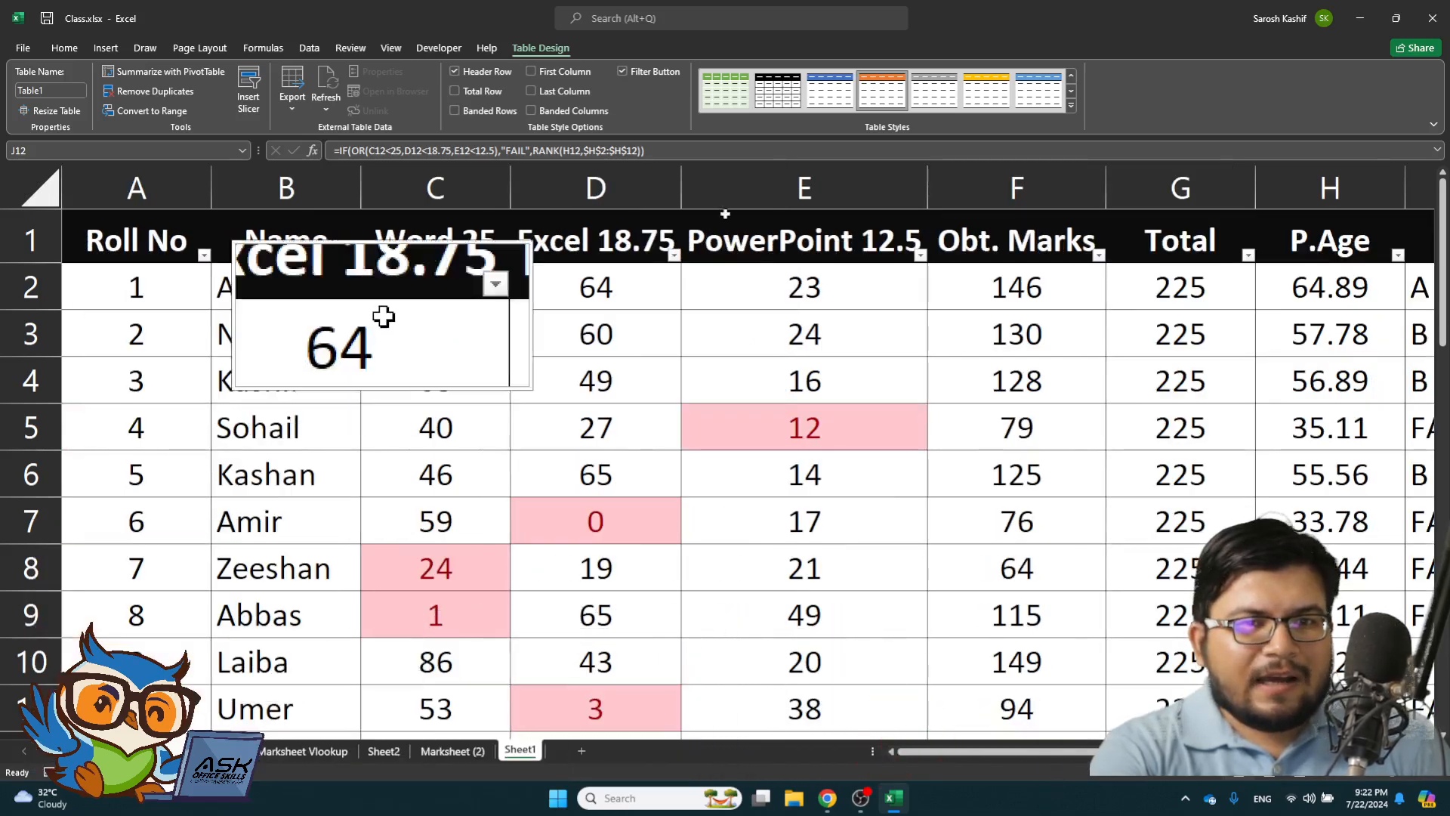
pyautogui.click(552, 76)
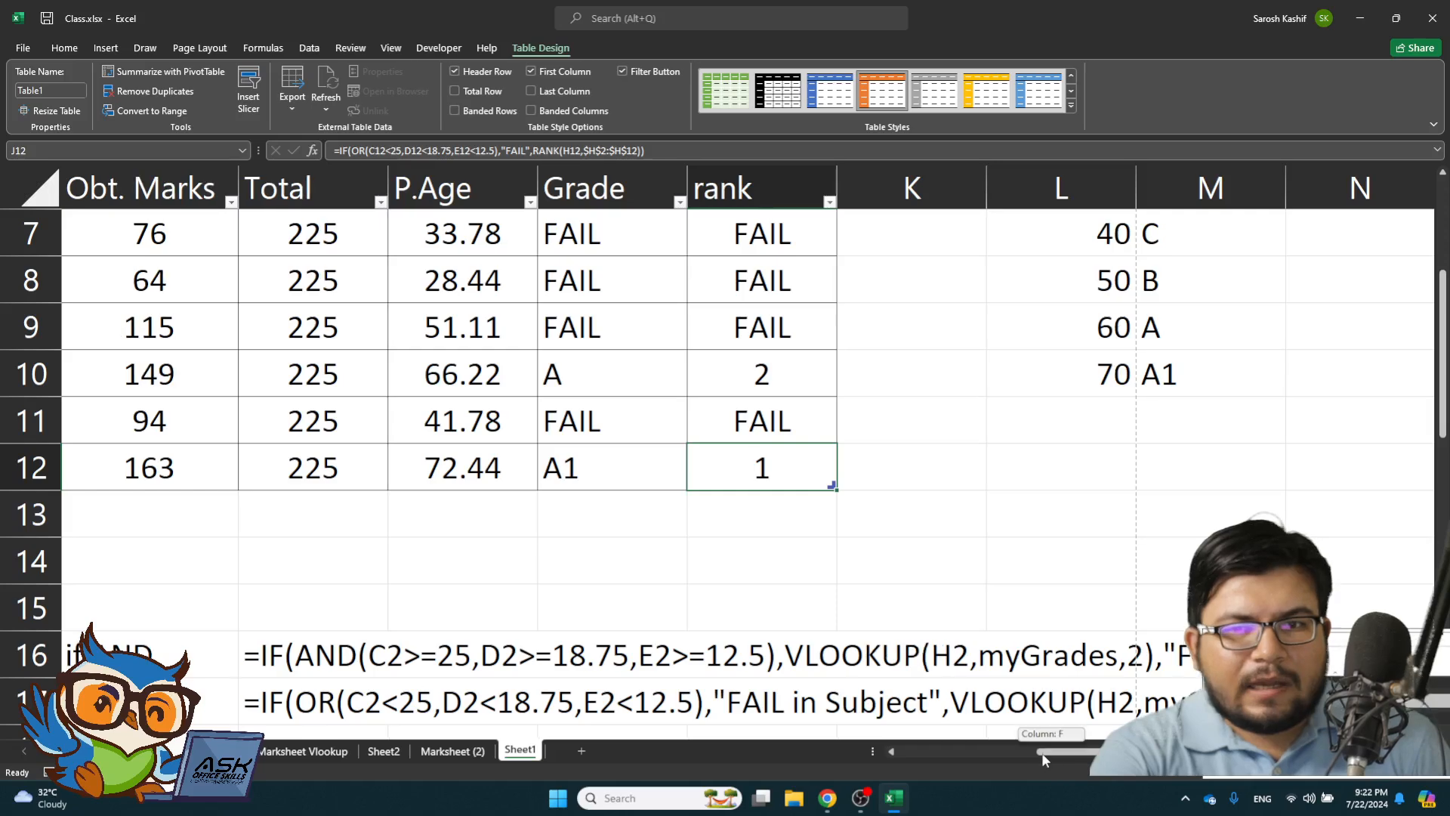
pyautogui.hscroll(-3, 1042, 754)
pyautogui.scroll(2, 549, 432)
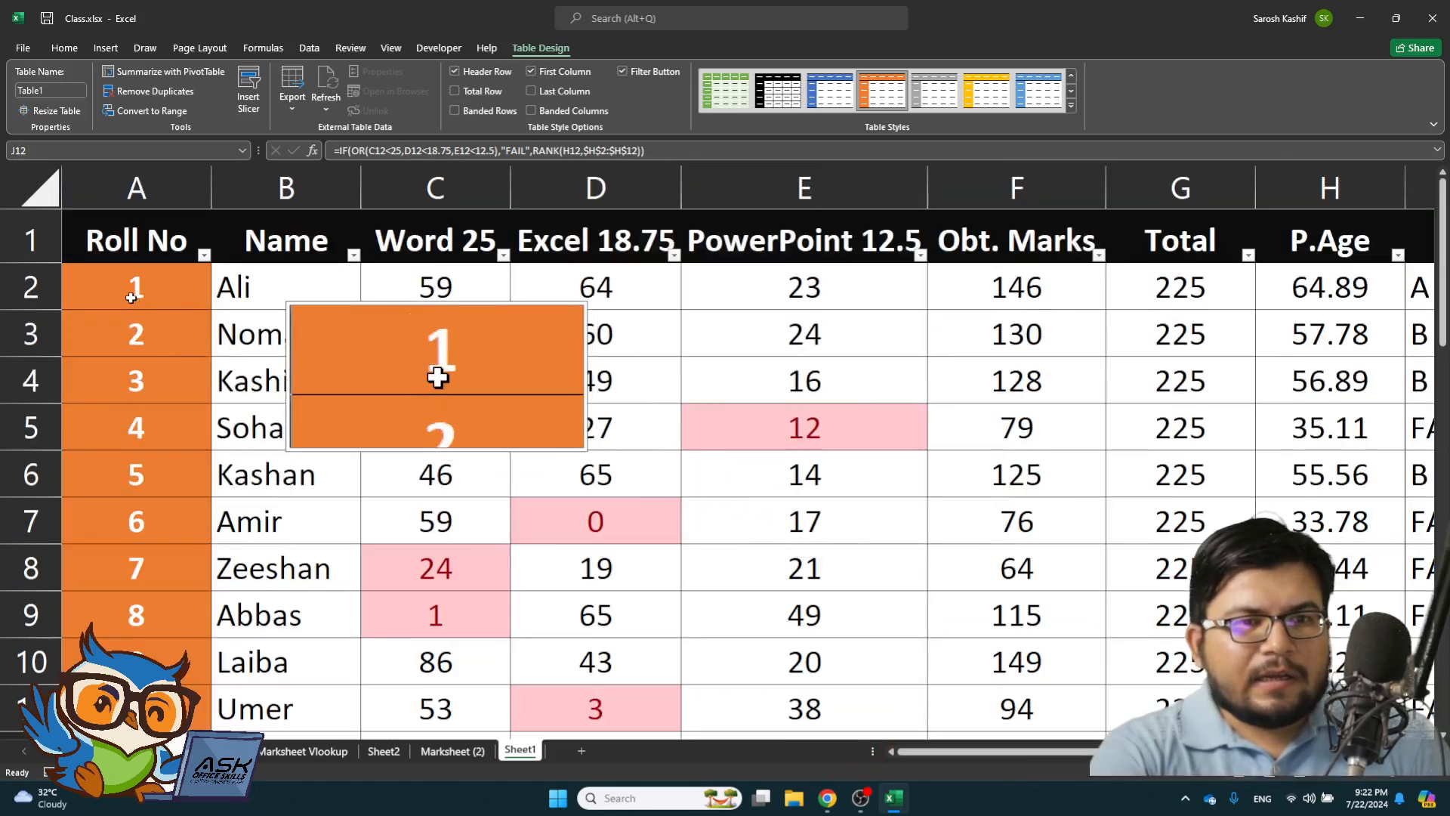
pyautogui.click(531, 71)
# - Try the Last Column emphasis on the rank column and turn it off again
pyautogui.click(531, 90)
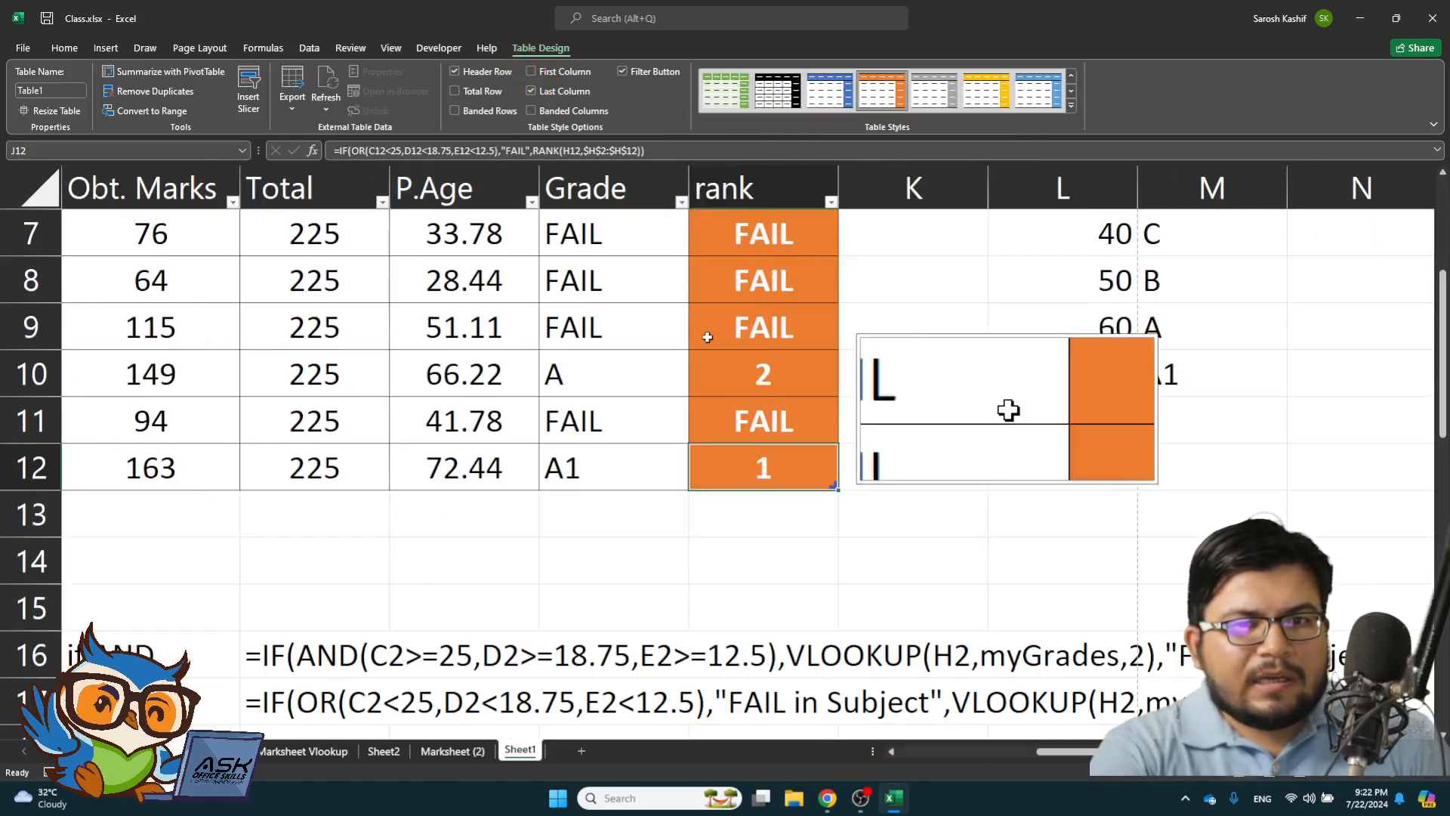
pyautogui.scroll(2, 1011, 416)
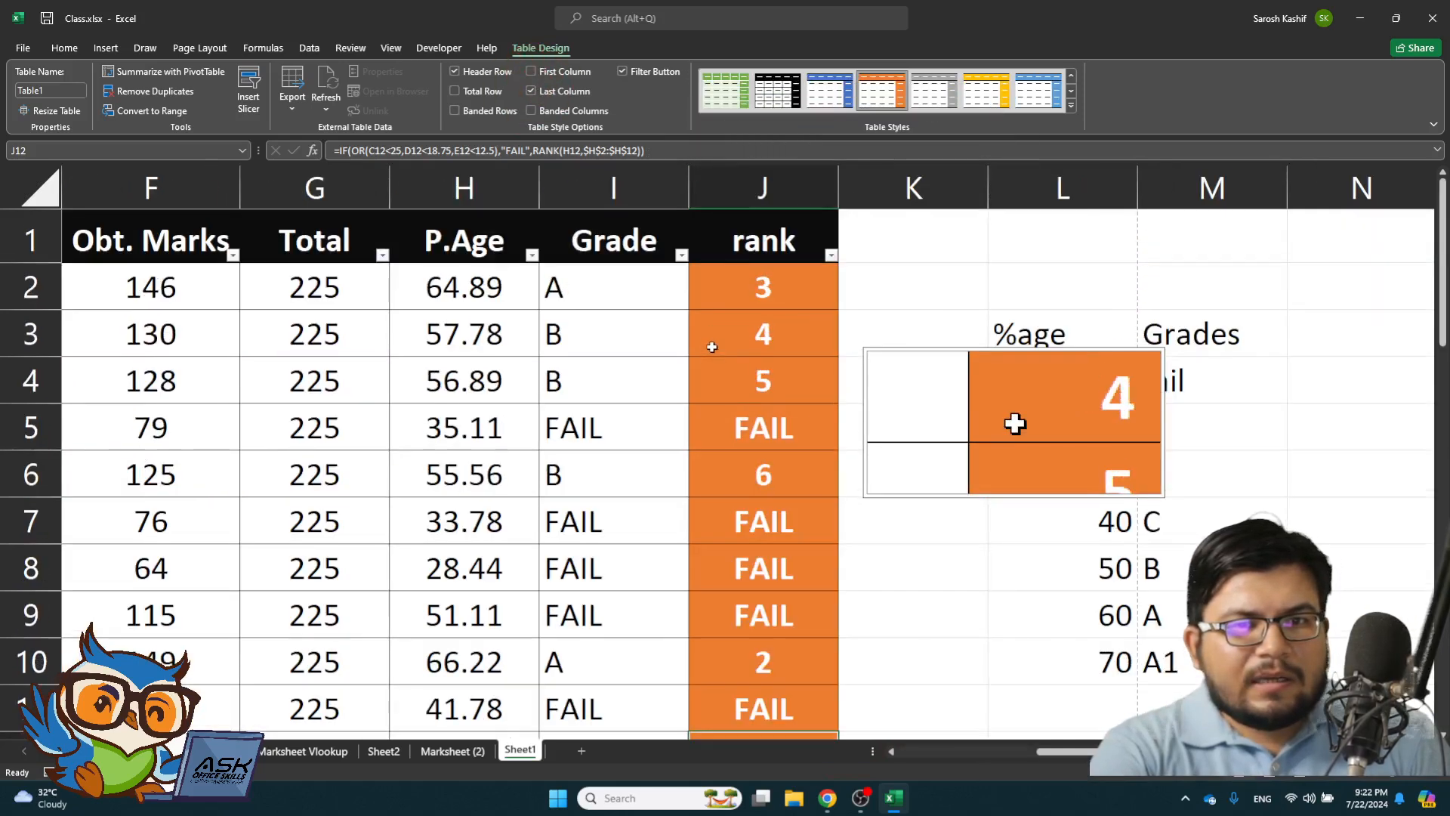
pyautogui.click(532, 90)
# - Try banded columns across the marksheet table and turn them off again
pyautogui.click(554, 112)
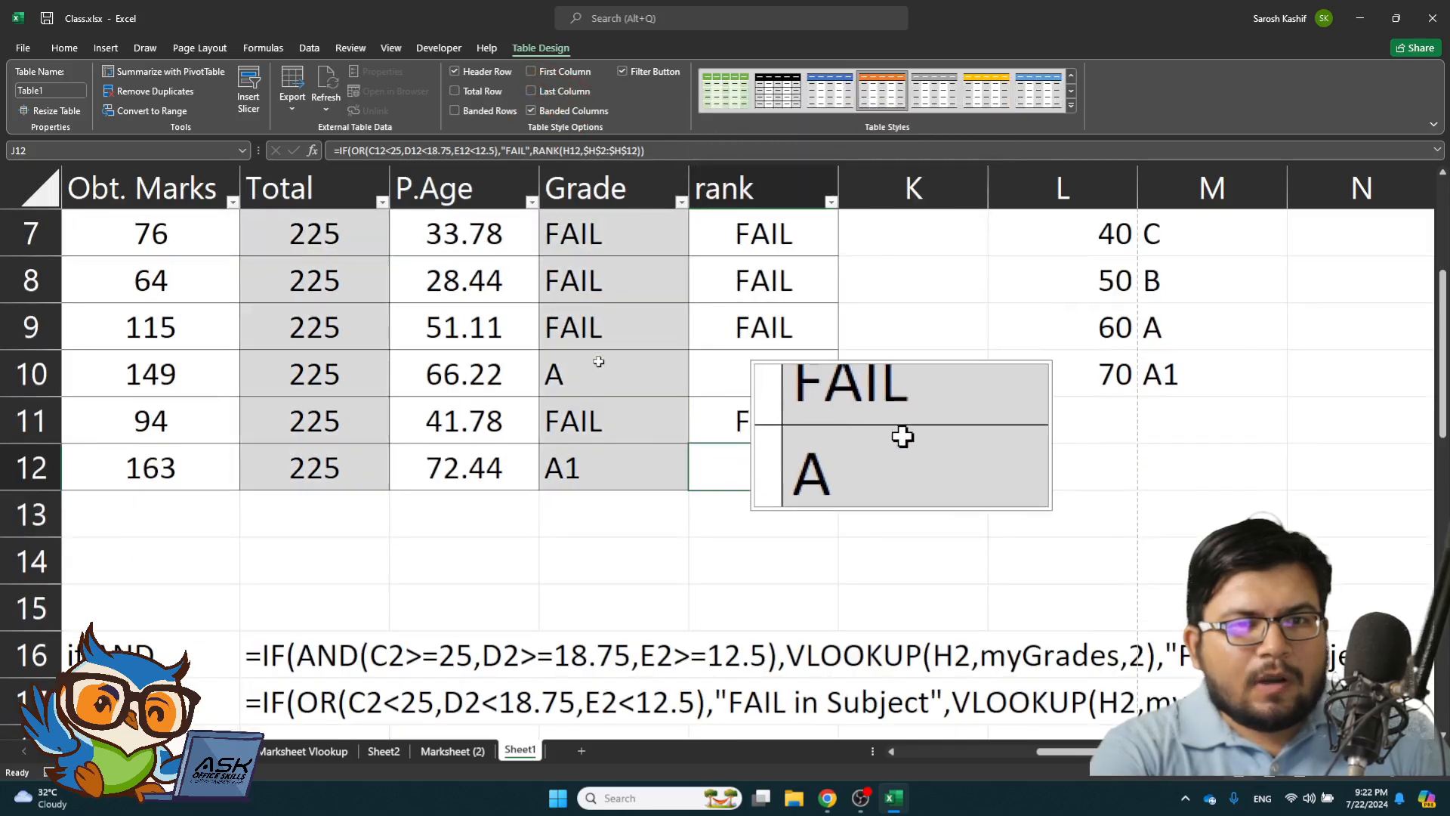
pyautogui.scroll(1, 338, 323)
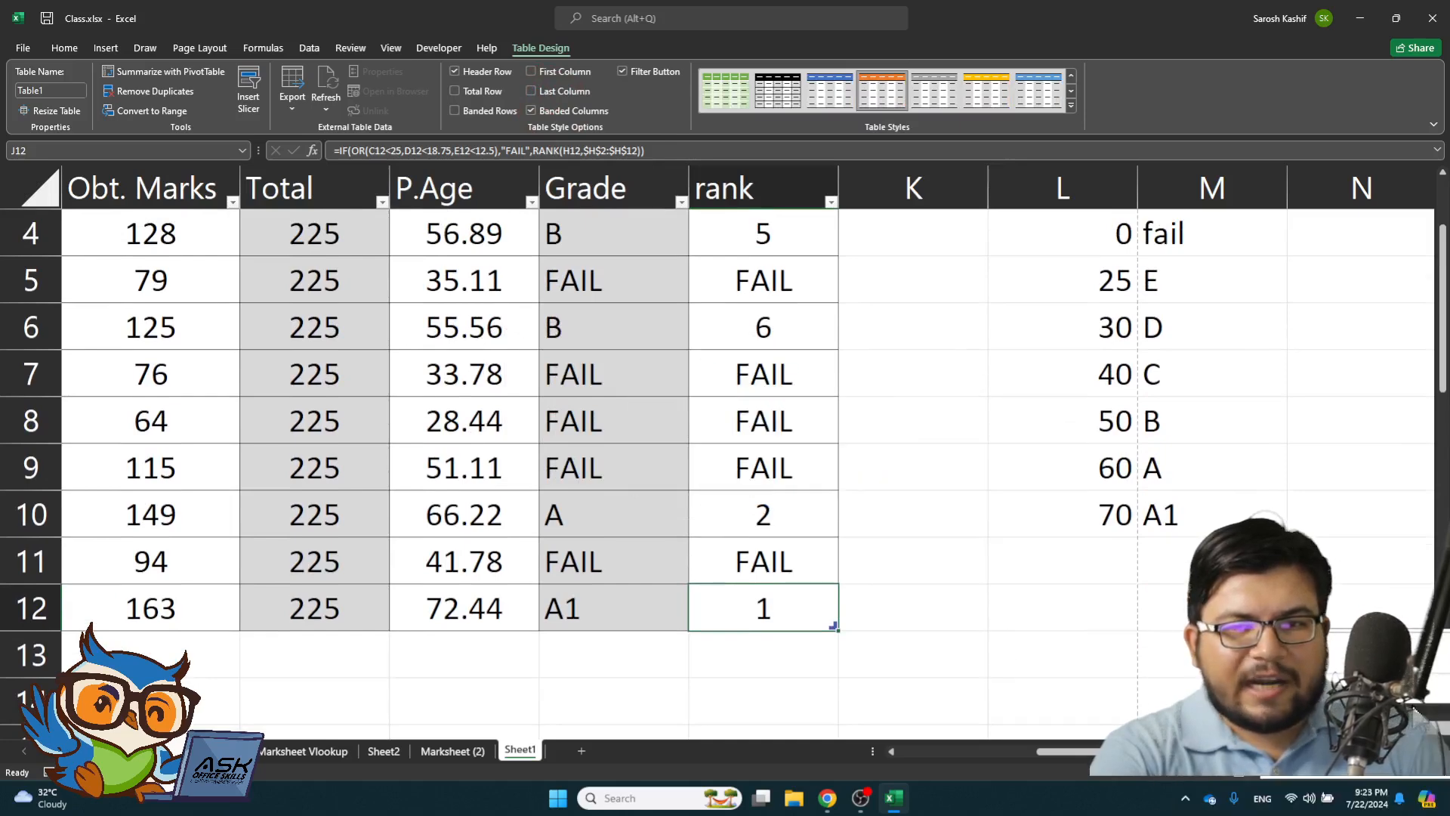
pyautogui.hscroll(-3, 1087, 590)
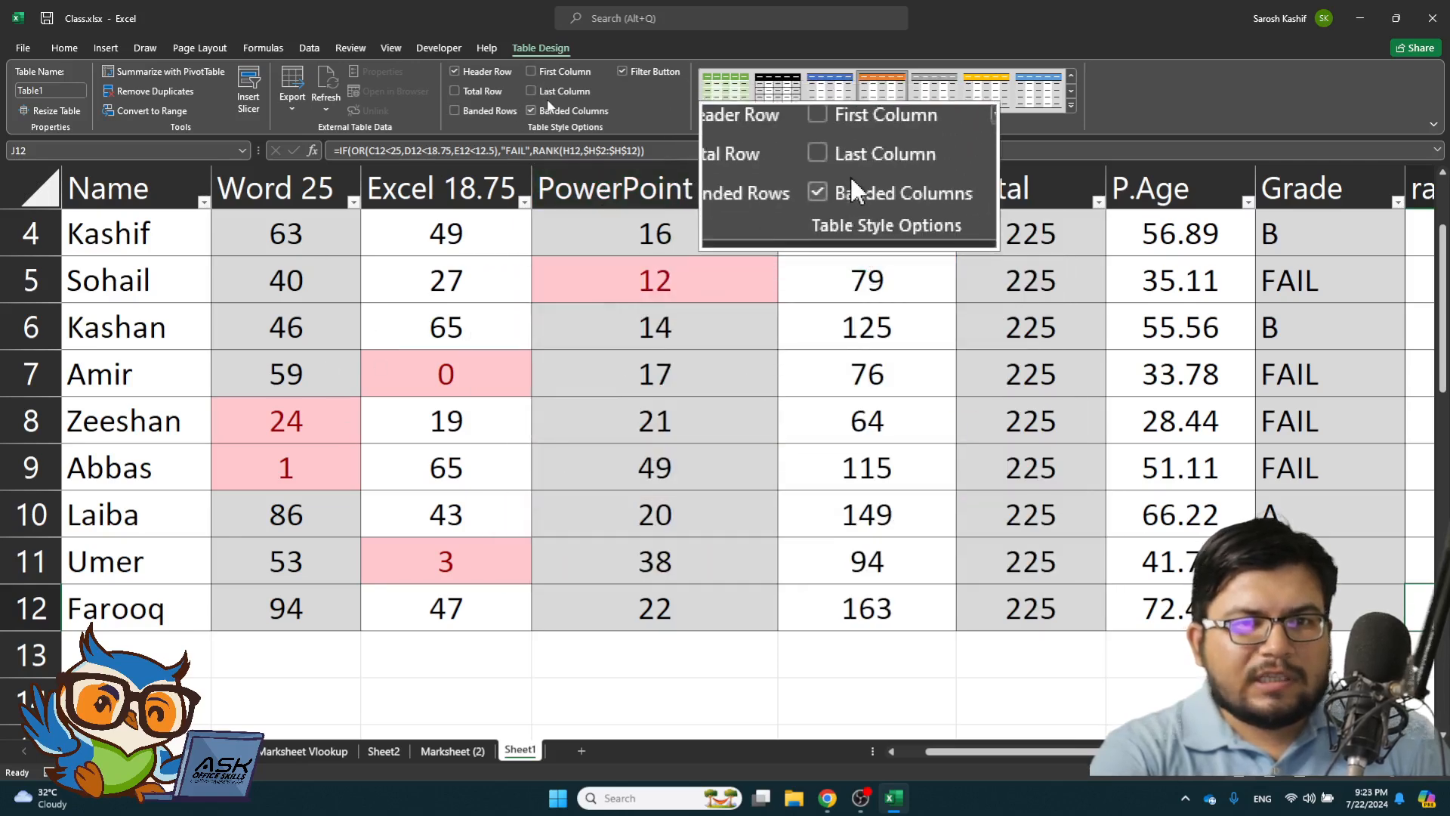
pyautogui.click(546, 111)
pyautogui.scroll(1, 673, 265)
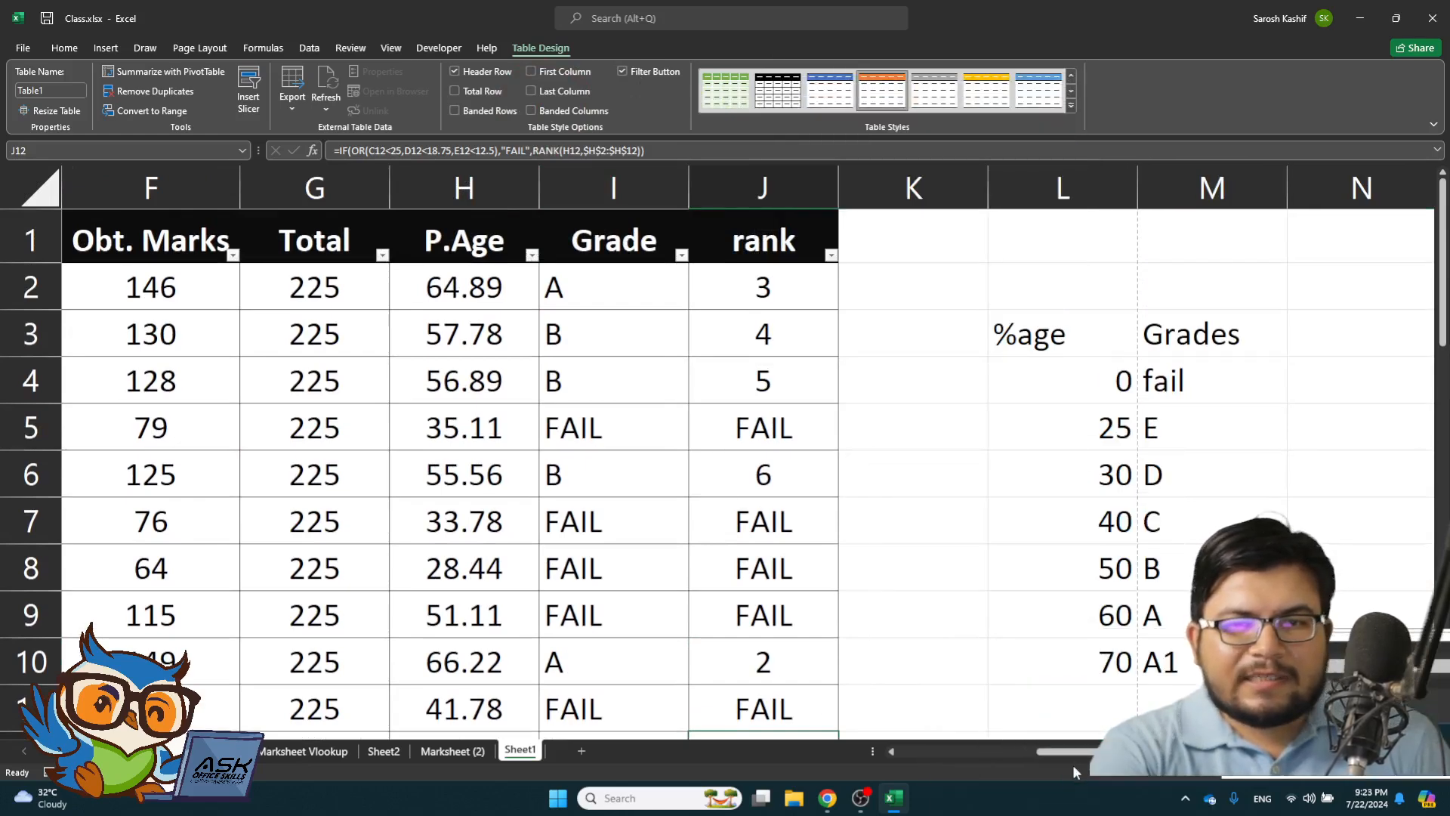
pyautogui.moveTo(1081, 754); pyautogui.dragTo(934, 754)
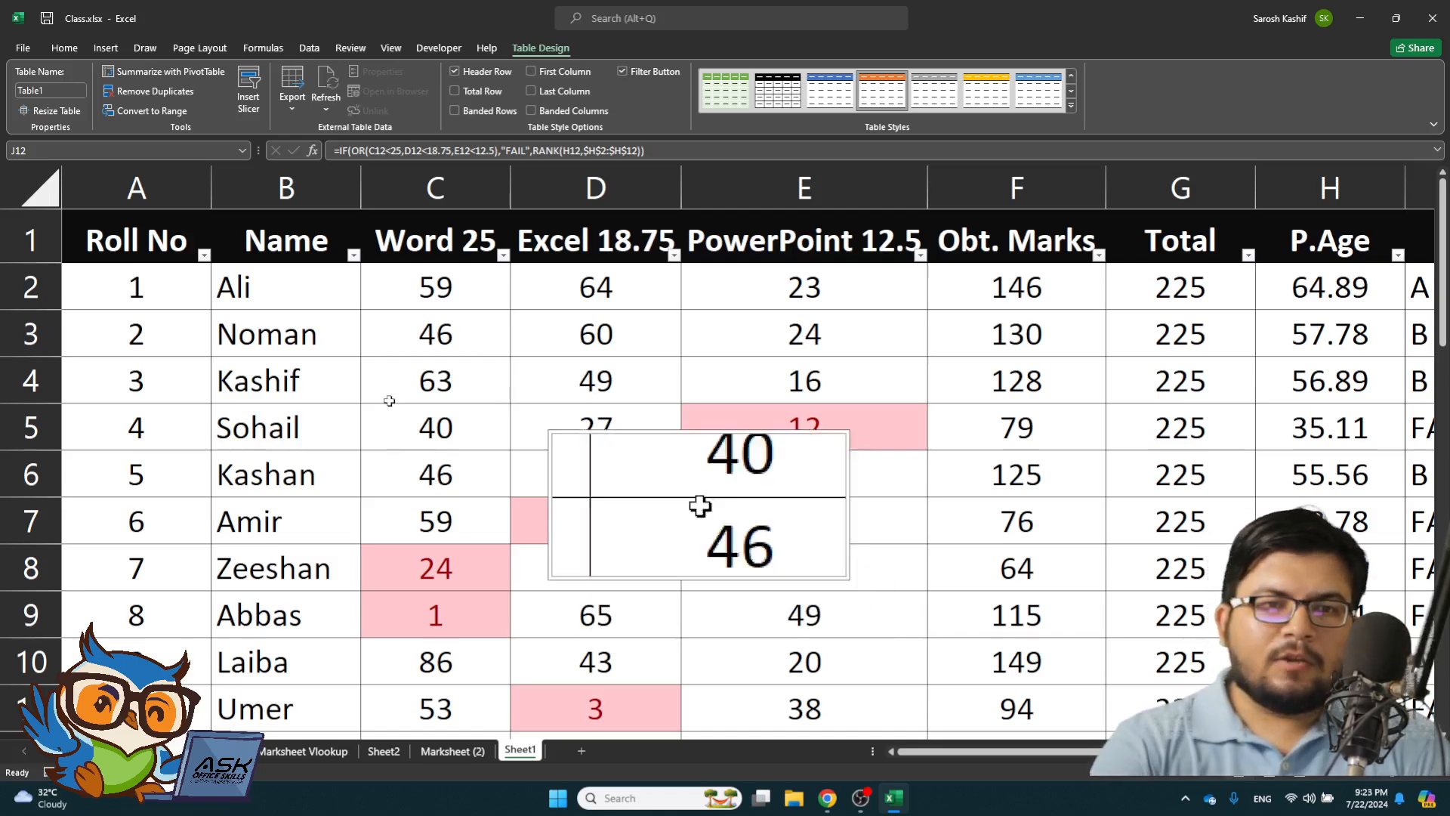
# - Filter the Name column to a single student using the filter search, and clear the filter after checking the row
pyautogui.click(353, 255)
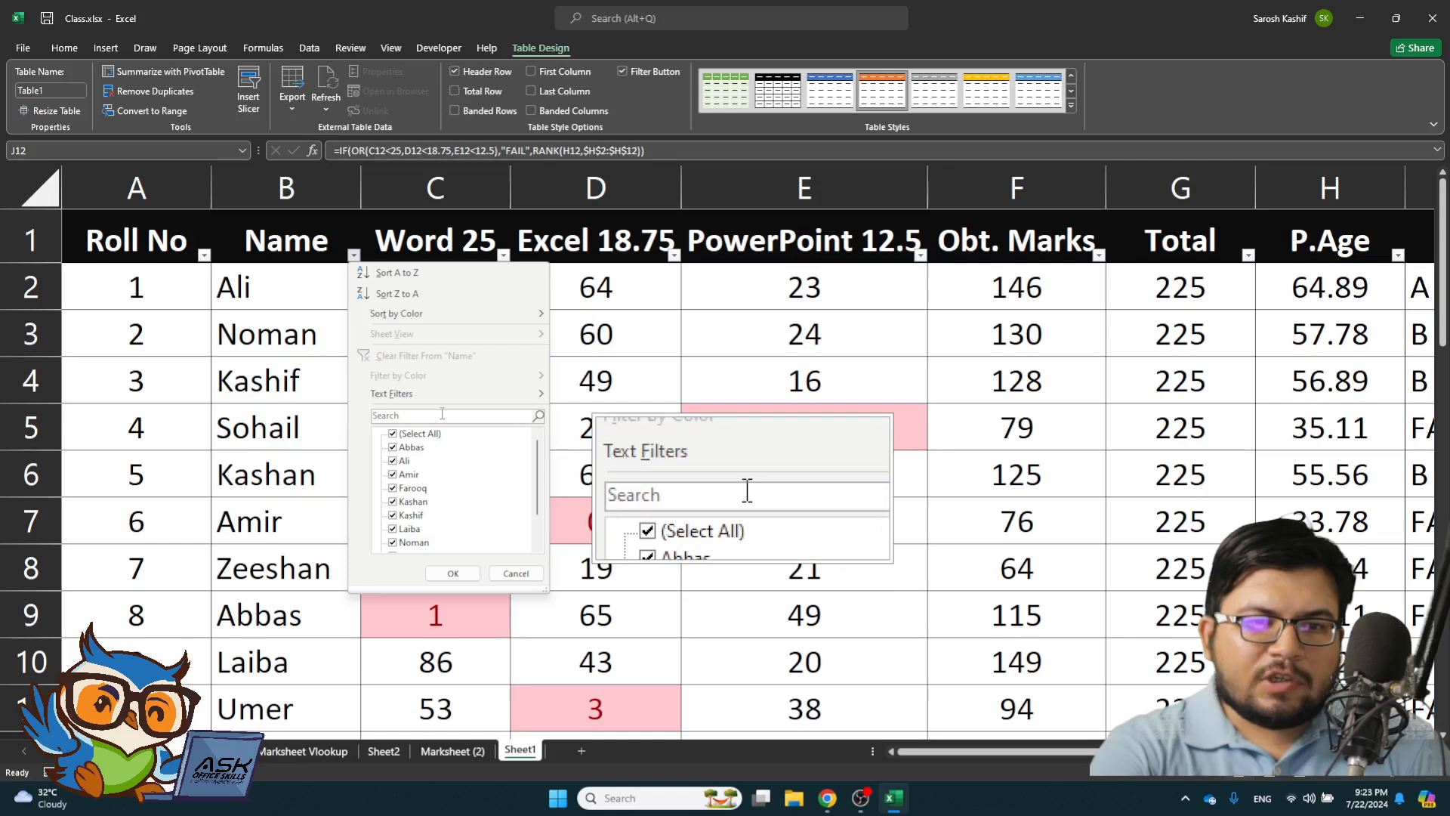
pyautogui.write('kash')
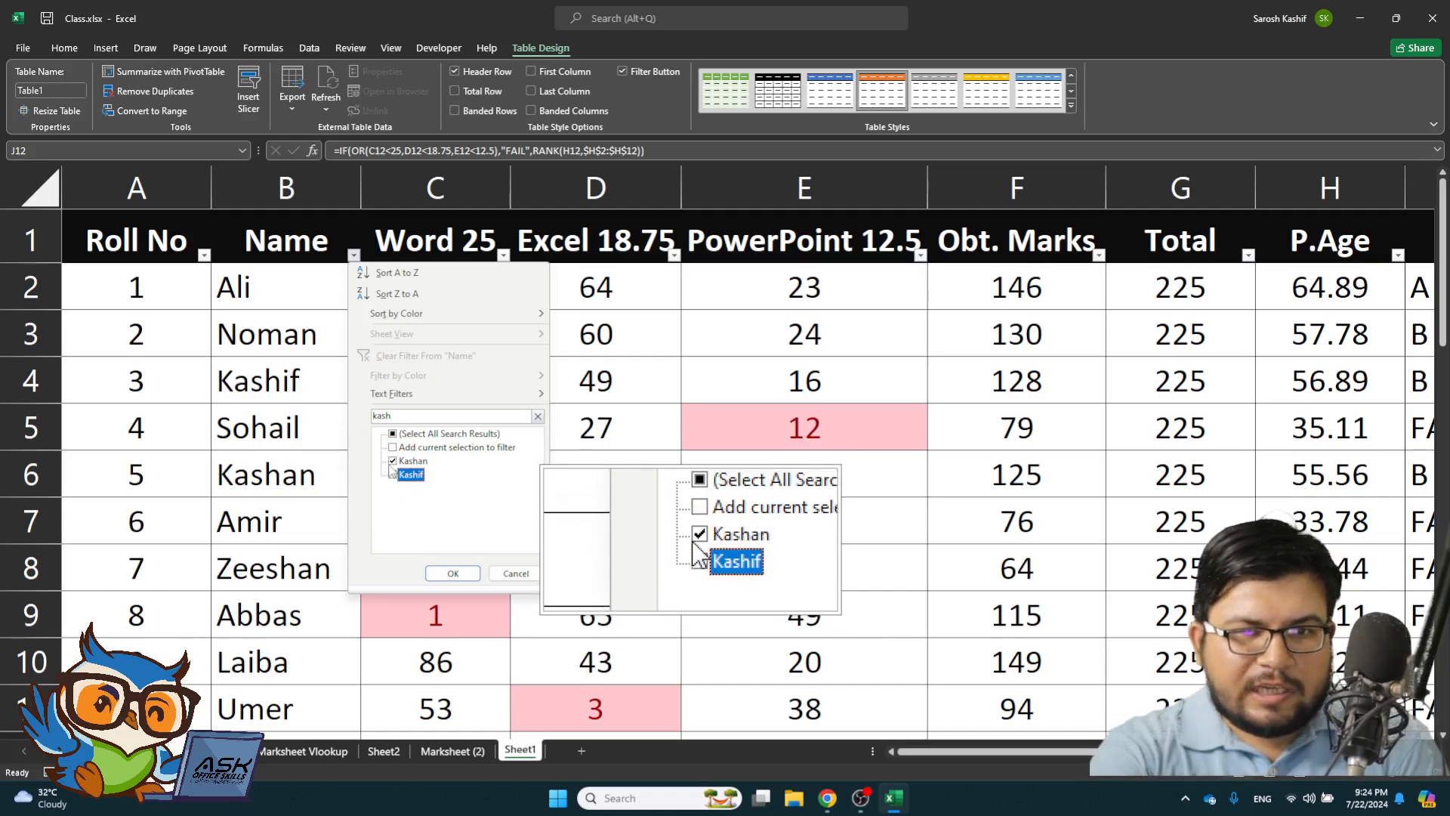
pyautogui.click(452, 573)
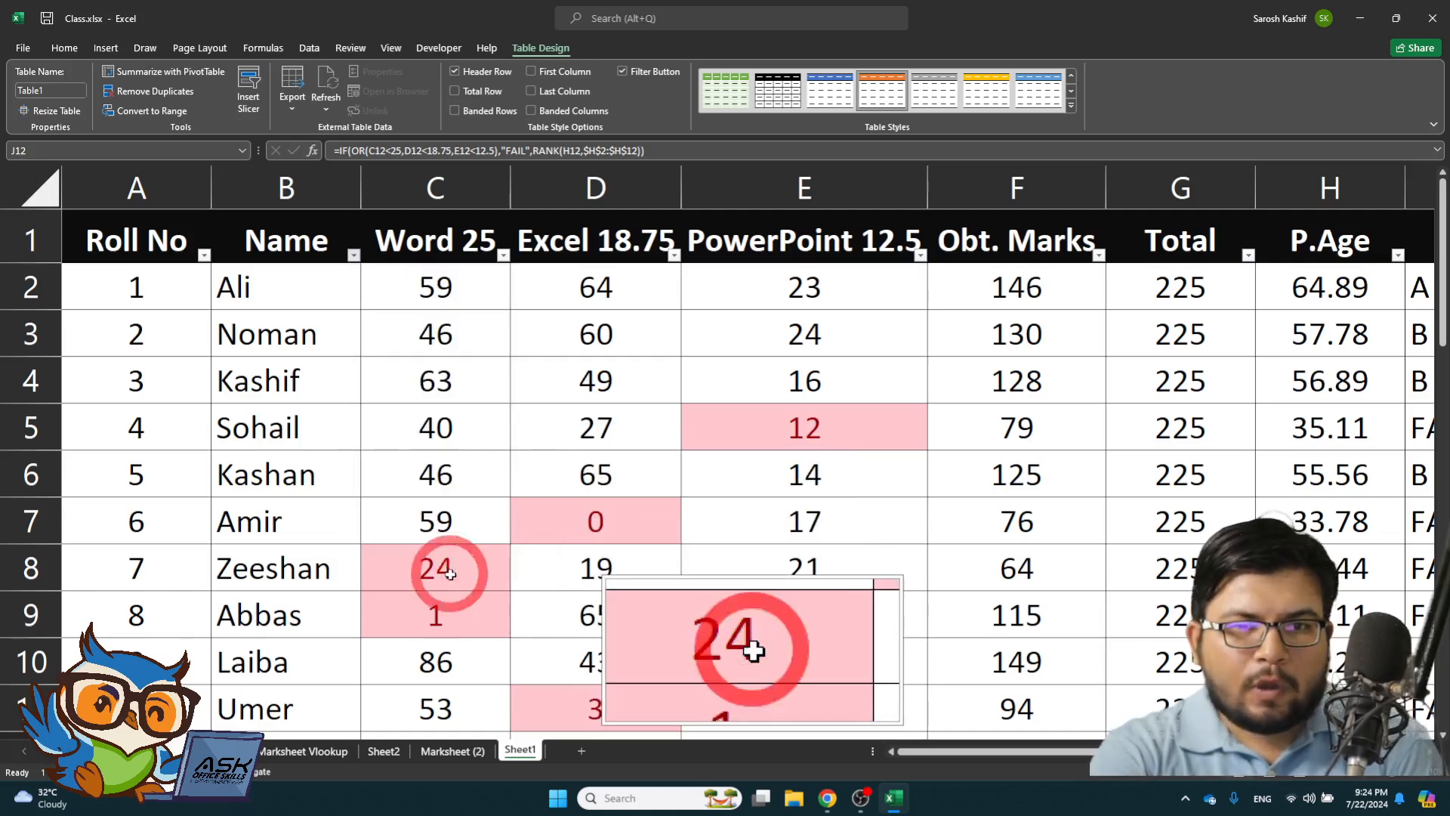
pyautogui.click(283, 283)
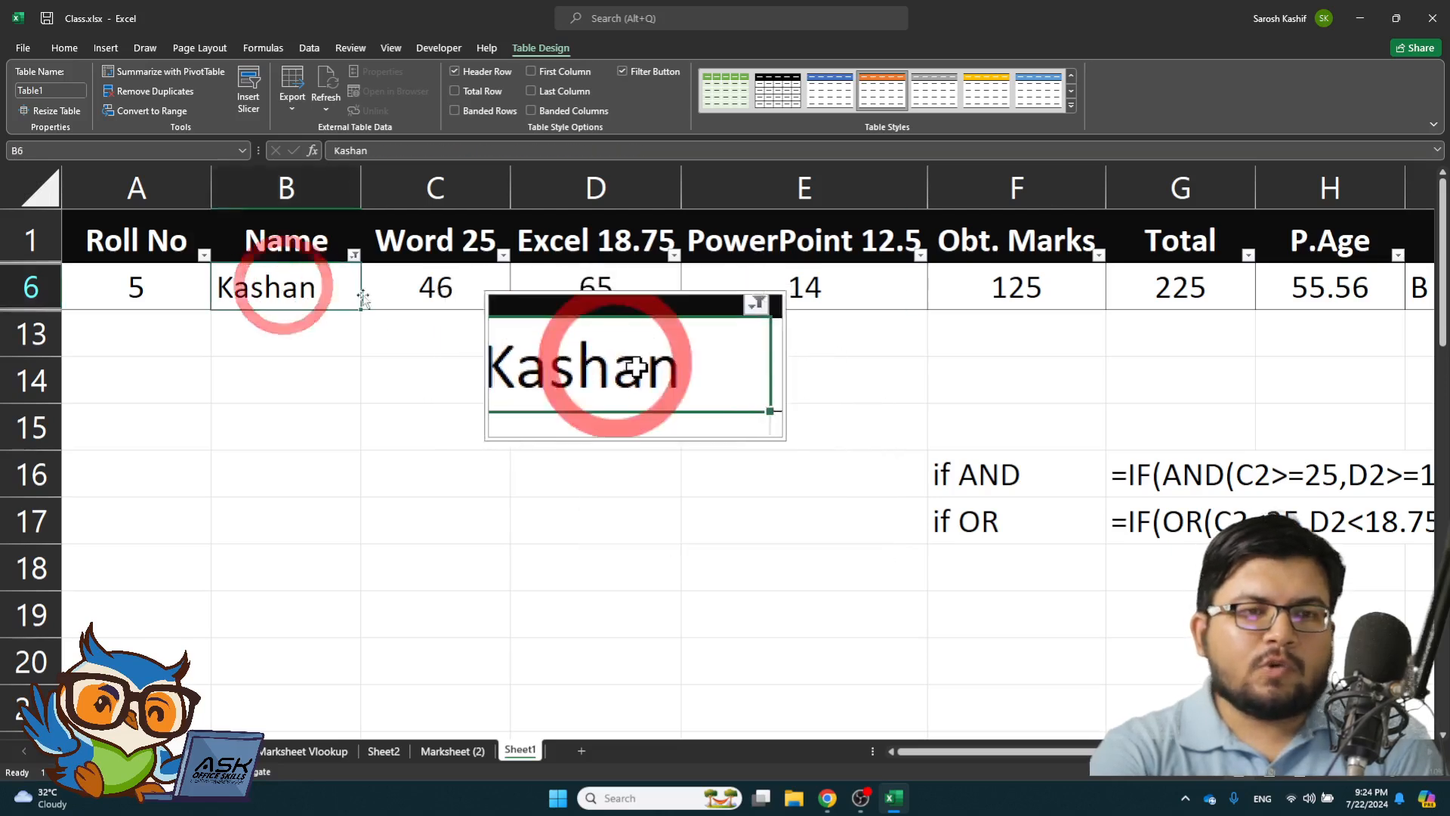
pyautogui.click(790, 301)
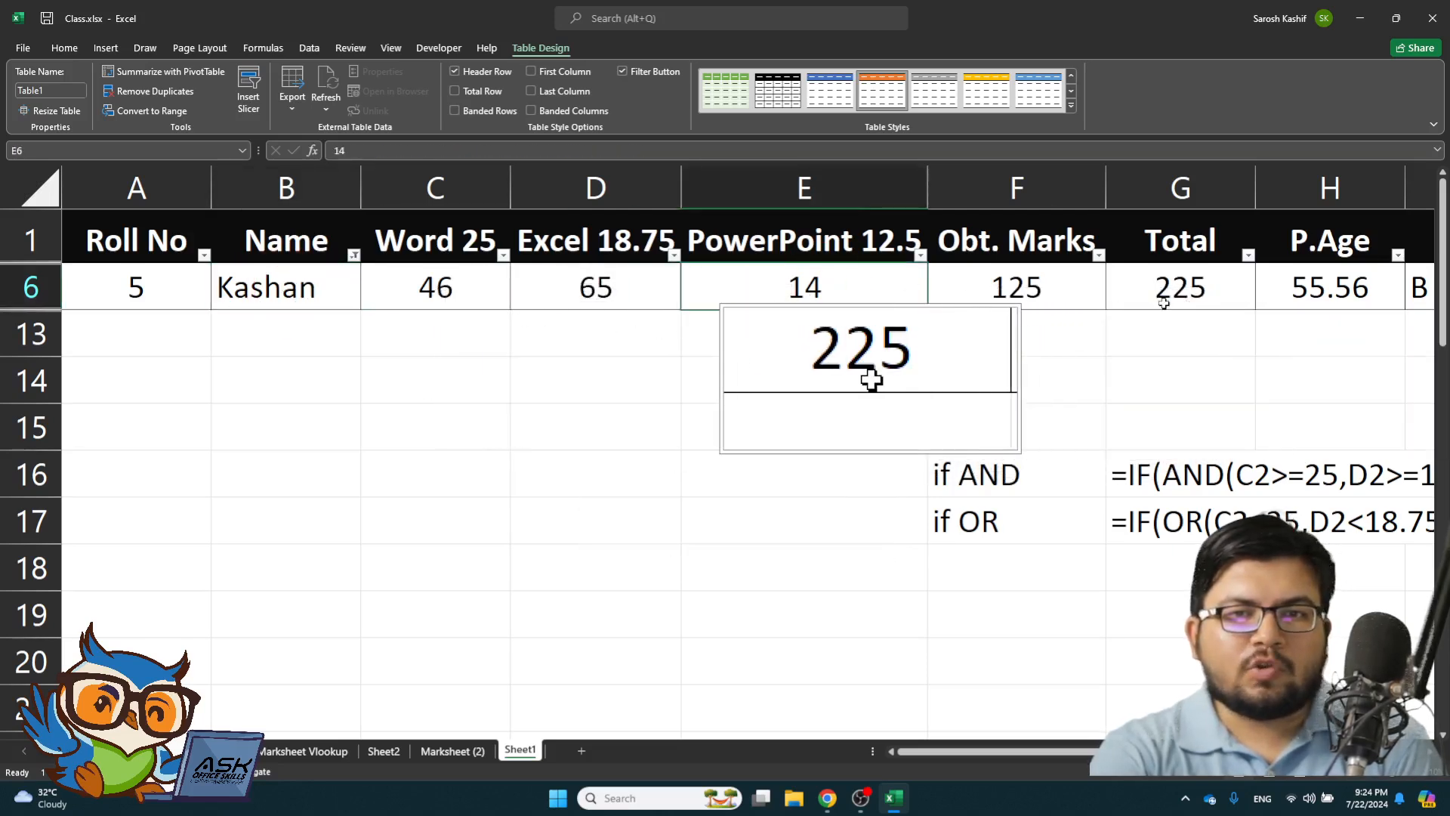
pyautogui.click(353, 256)
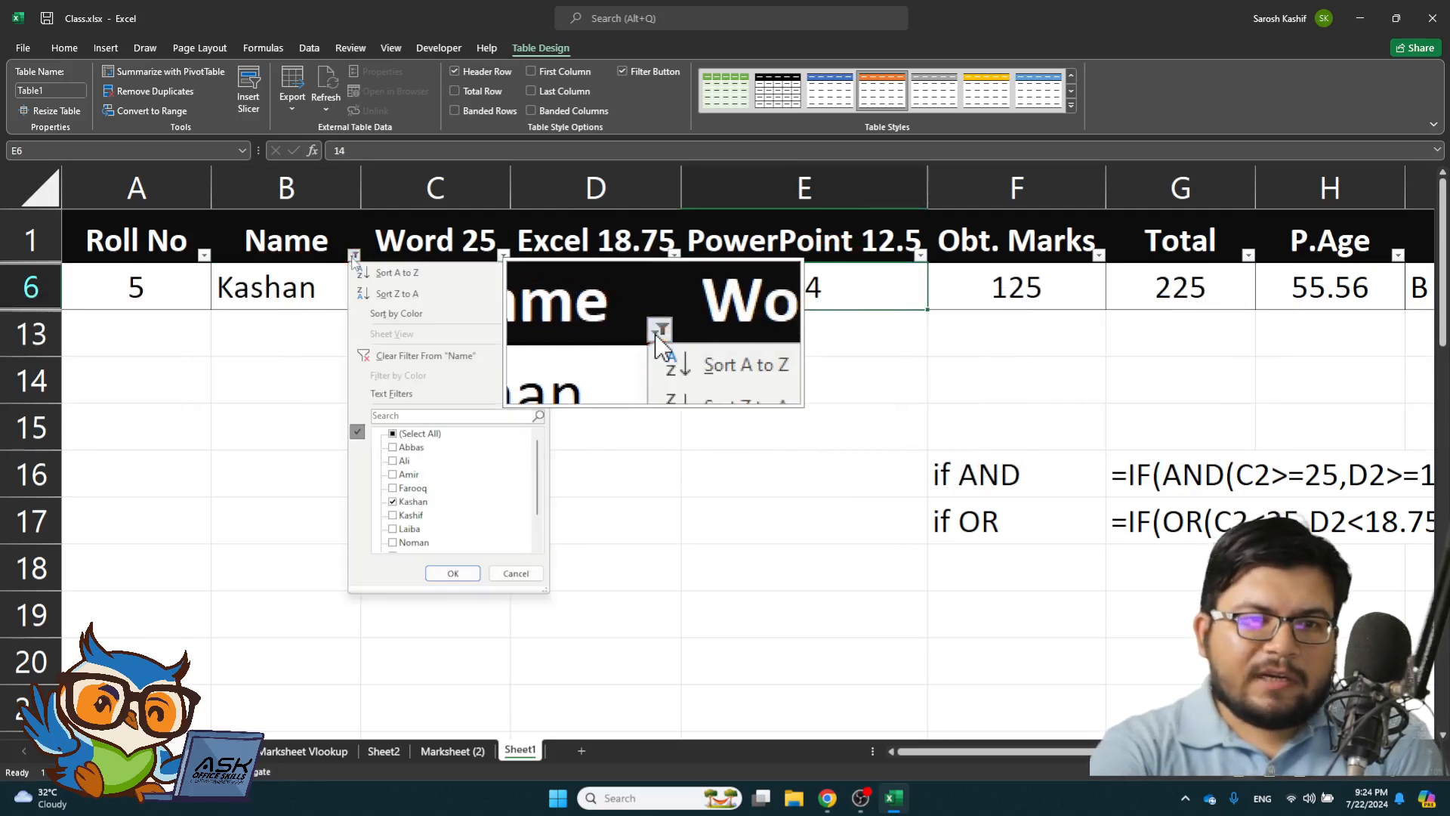
pyautogui.click(392, 355)
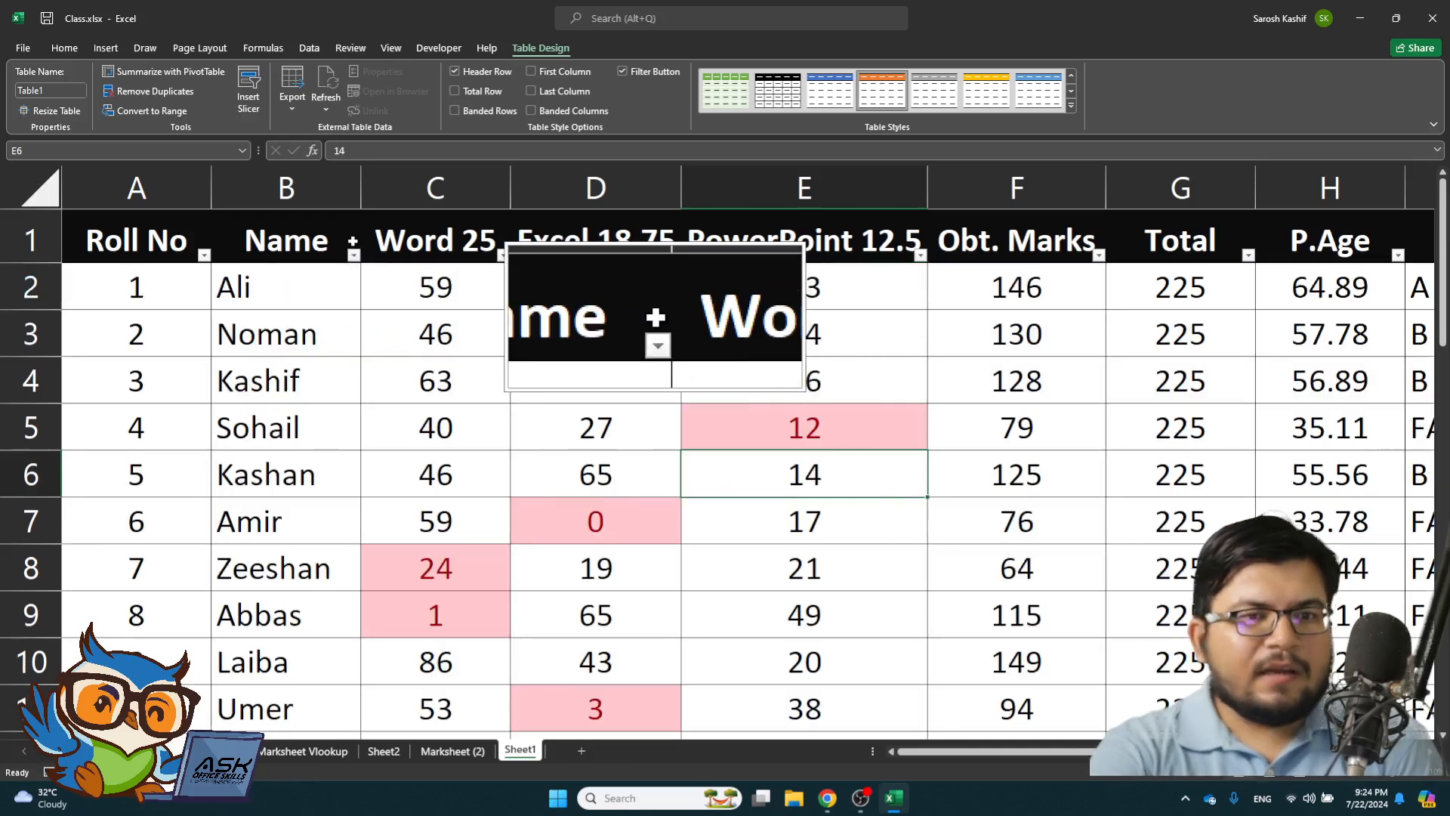
# - Sort the marksheet table by the Name column from A to Z and check the first student's row
pyautogui.click(353, 253)
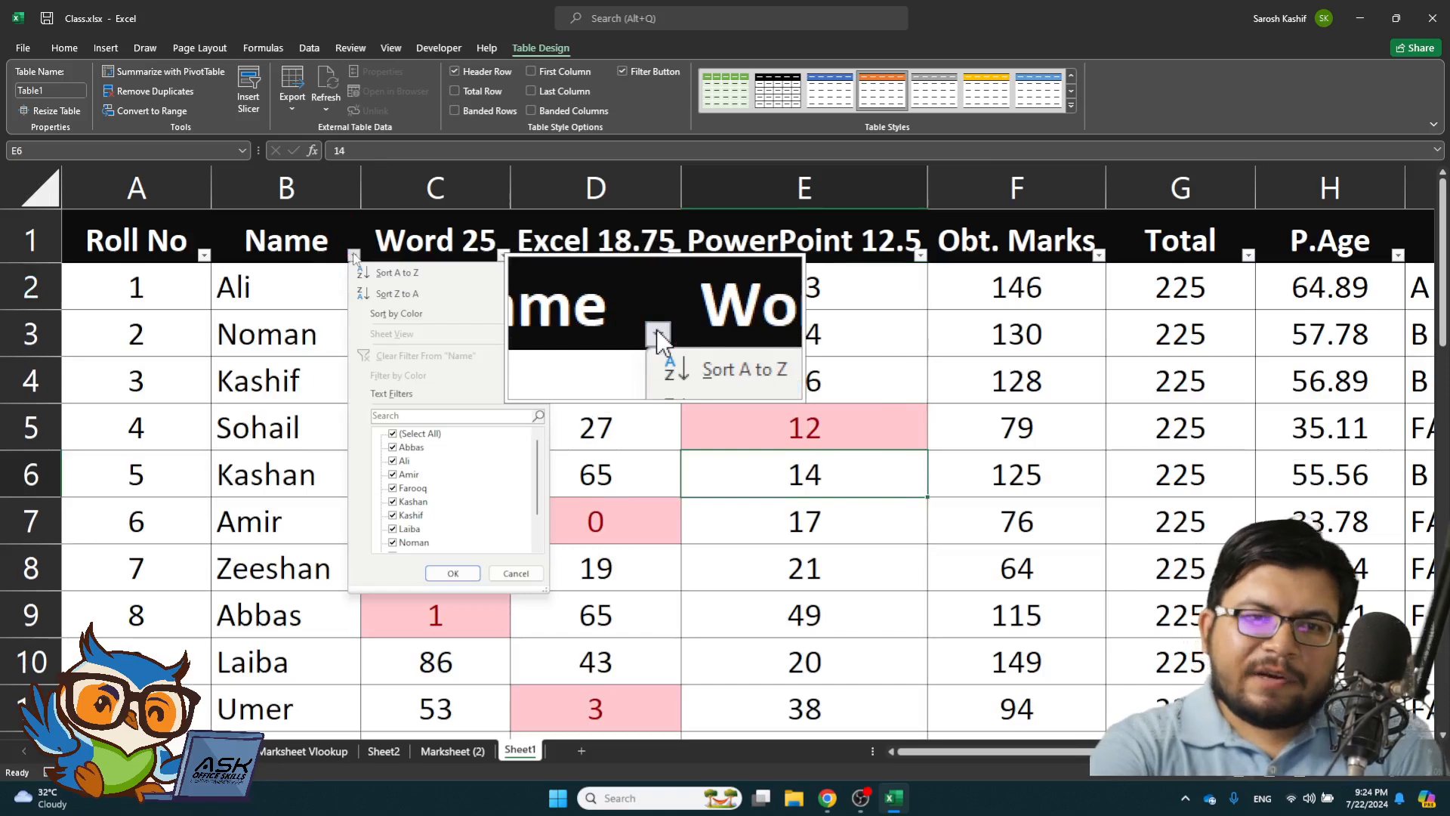
pyautogui.click(389, 273)
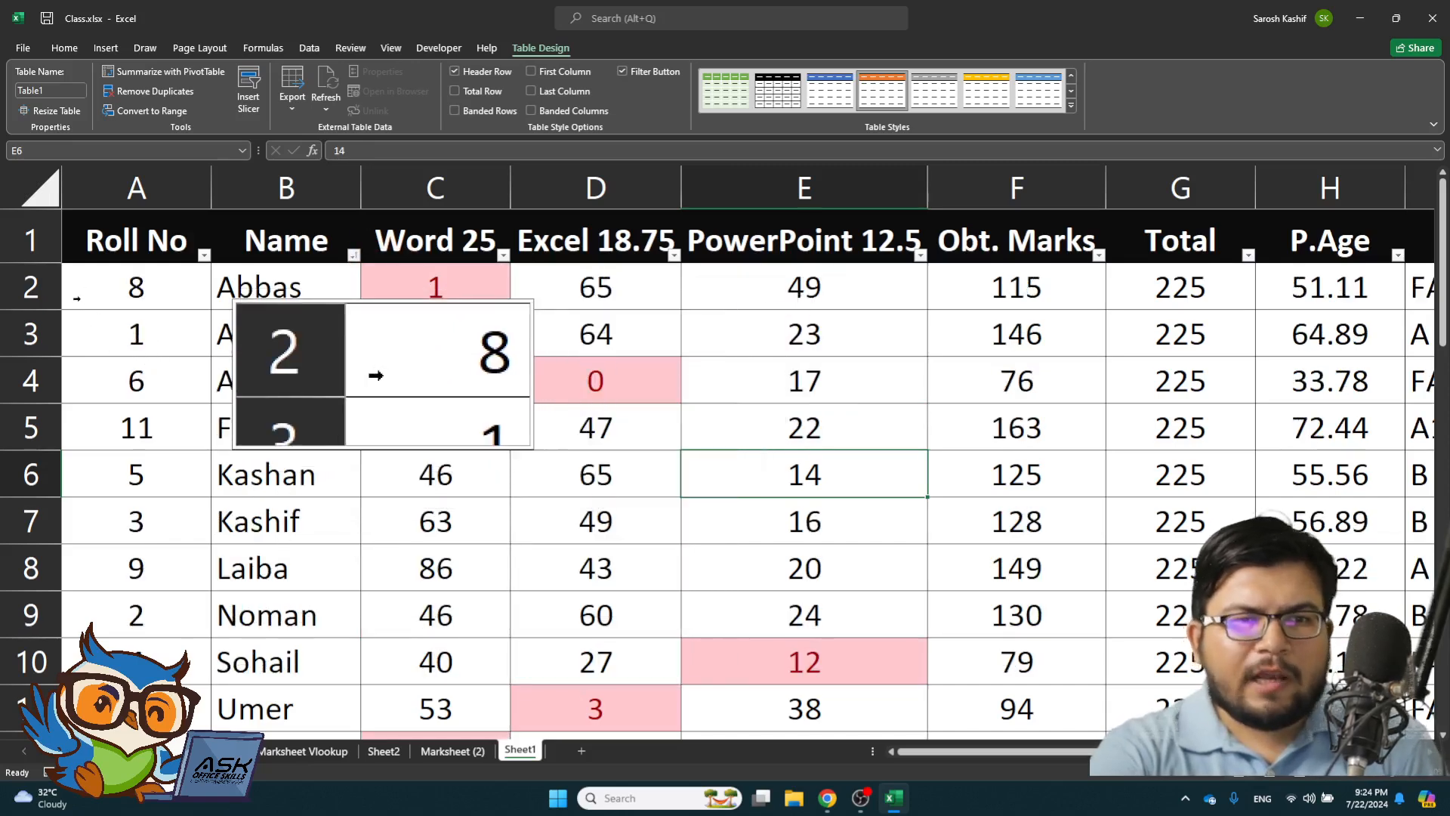
pyautogui.click(285, 293)
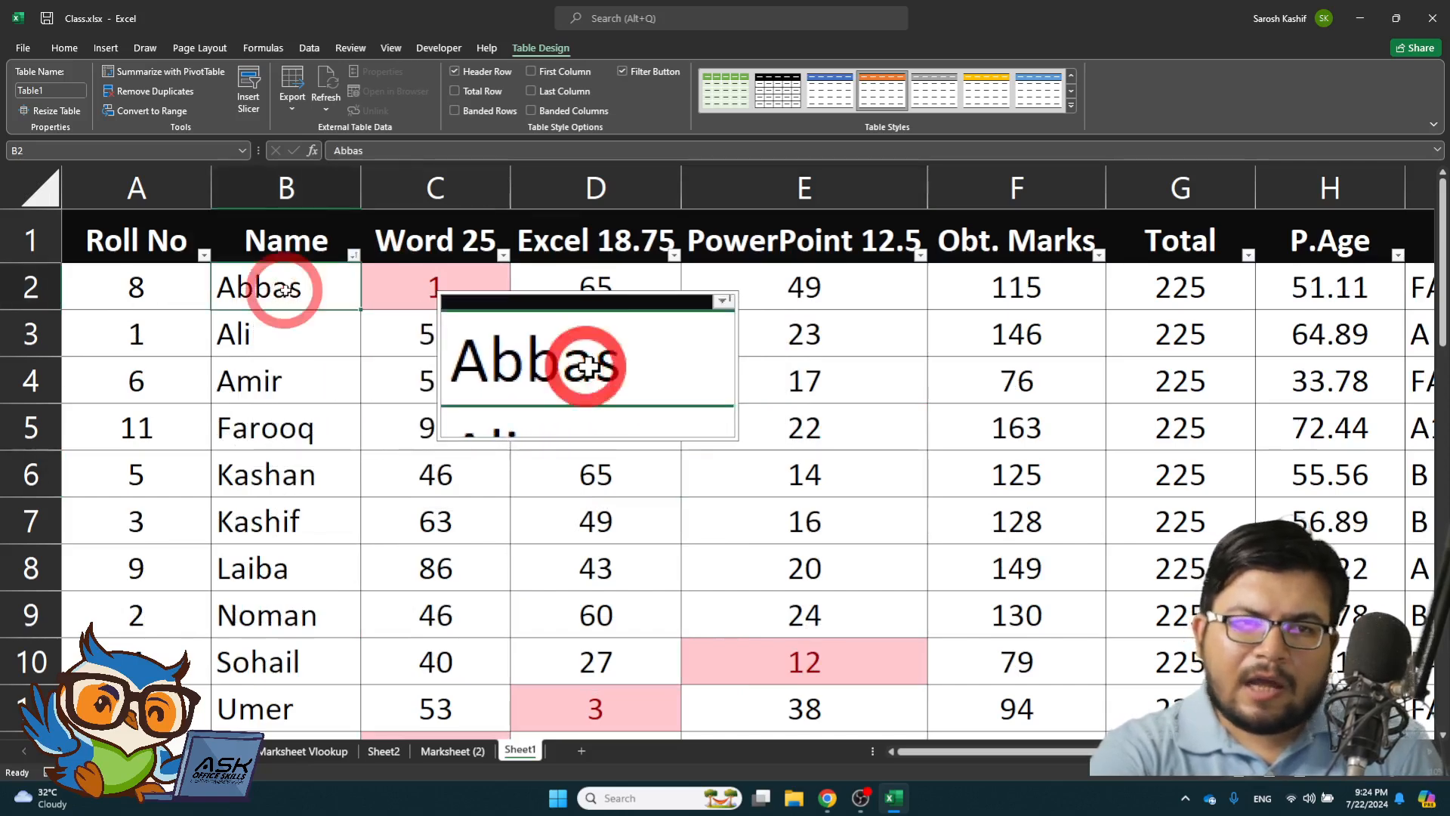
pyautogui.click(106, 285)
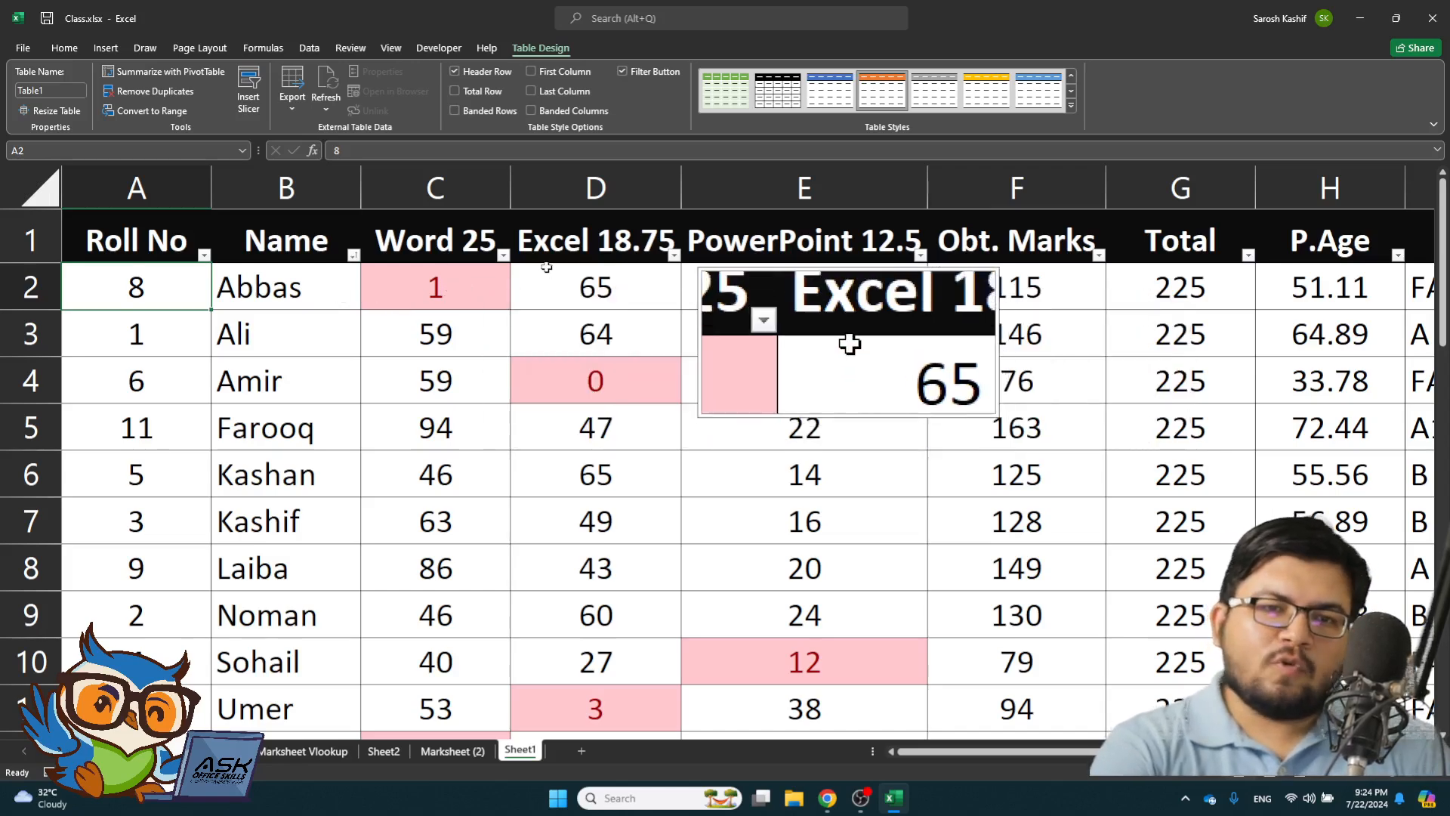
# - Sort the marksheet table by the Word 25 column from largest to smallest and check the order
pyautogui.click(502, 255)
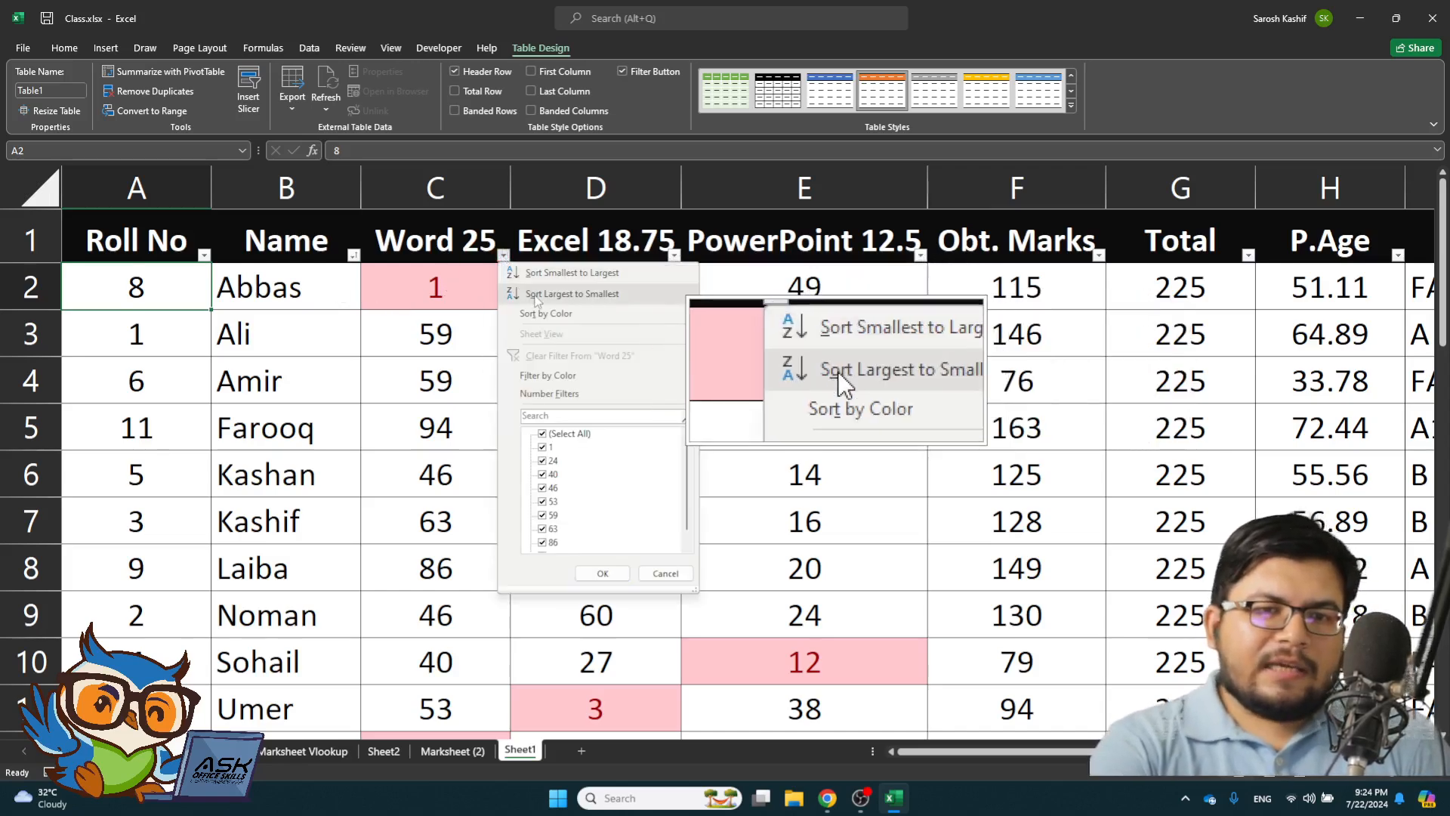
pyautogui.click(534, 293)
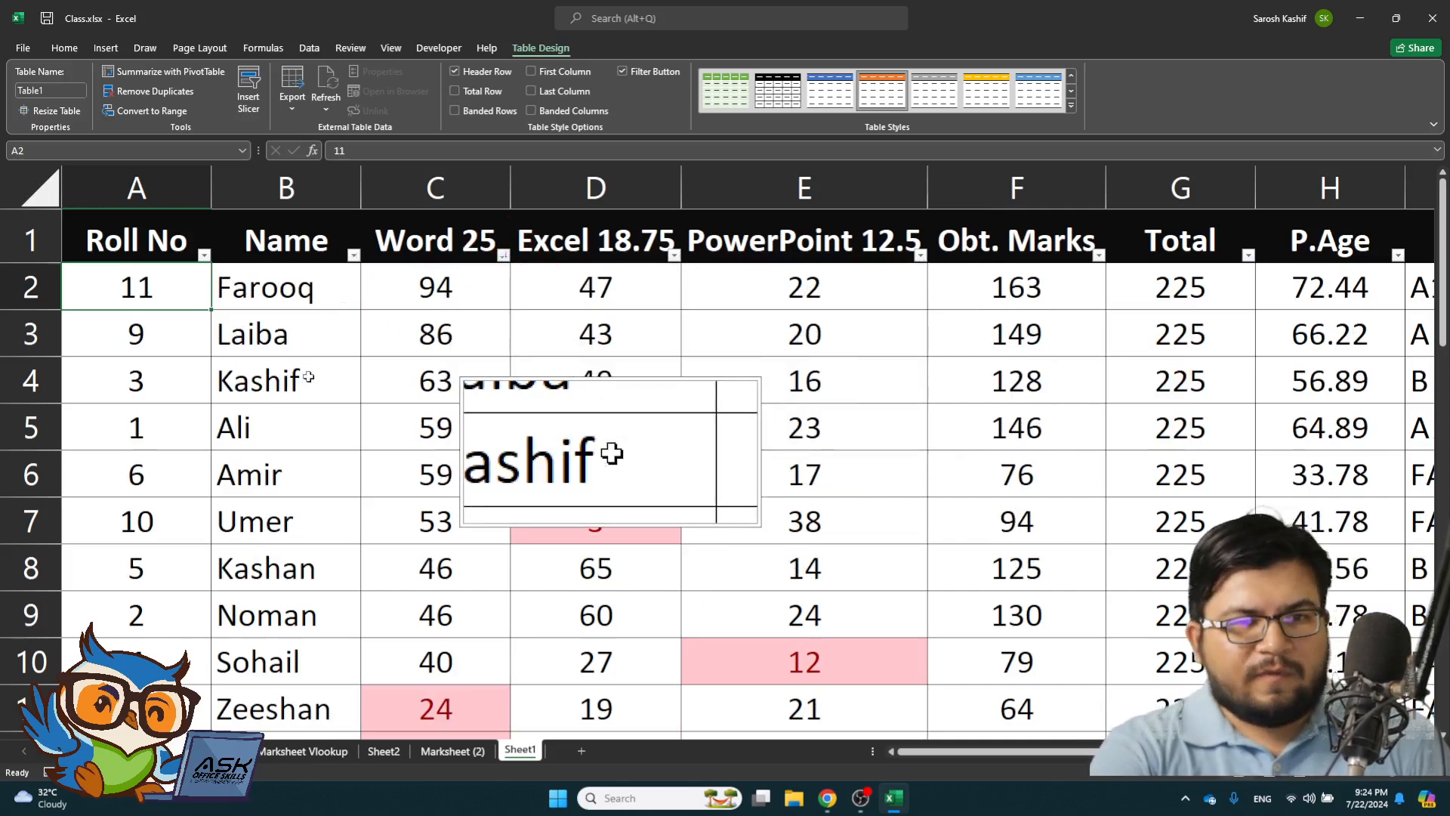
pyautogui.scroll(-1, 309, 377)
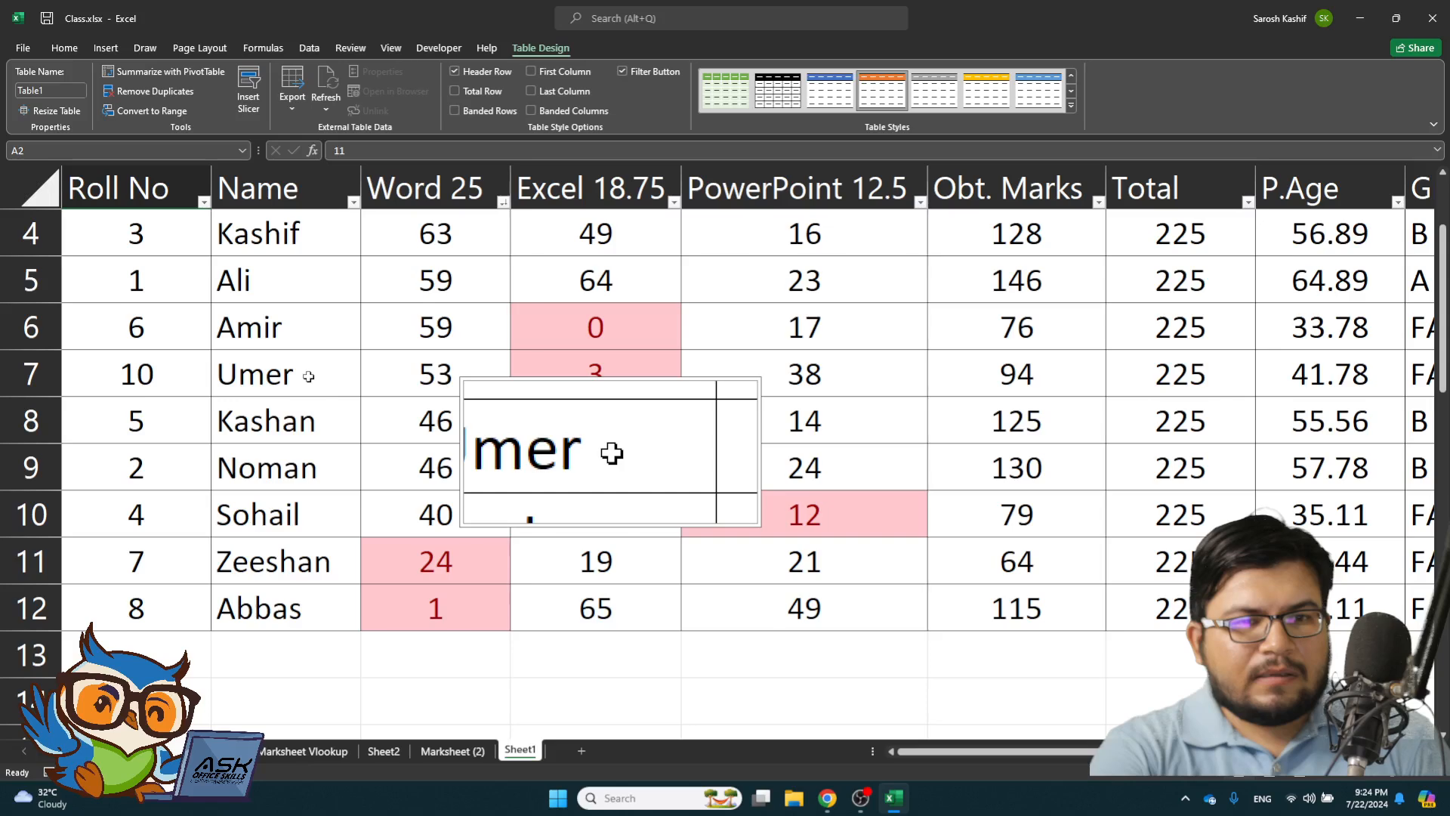
# - Sort the marksheet table by the Name column from Z to A and check the first student's name
pyautogui.scroll(1, 309, 376)
pyautogui.click(353, 256)
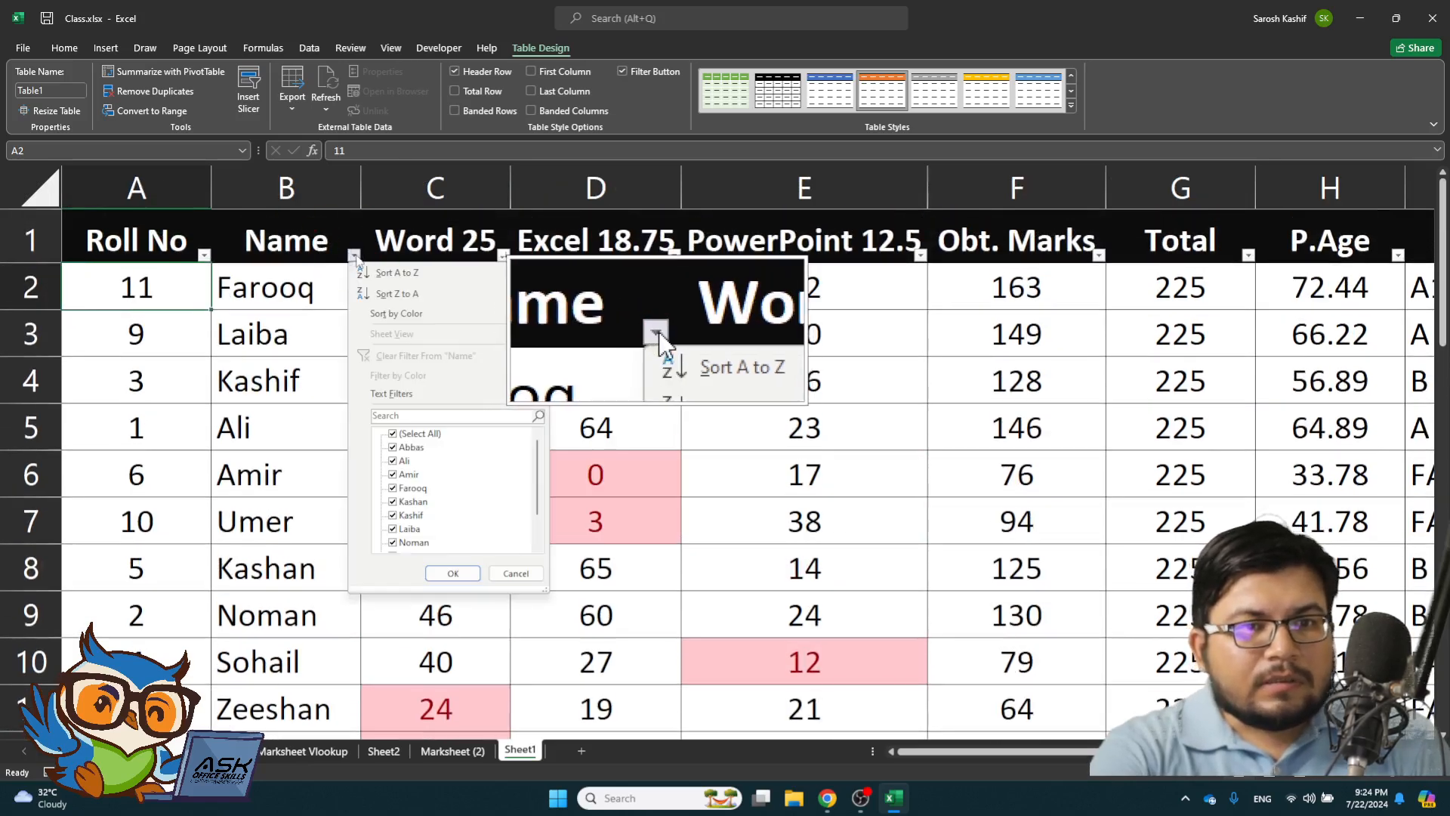
pyautogui.click(401, 294)
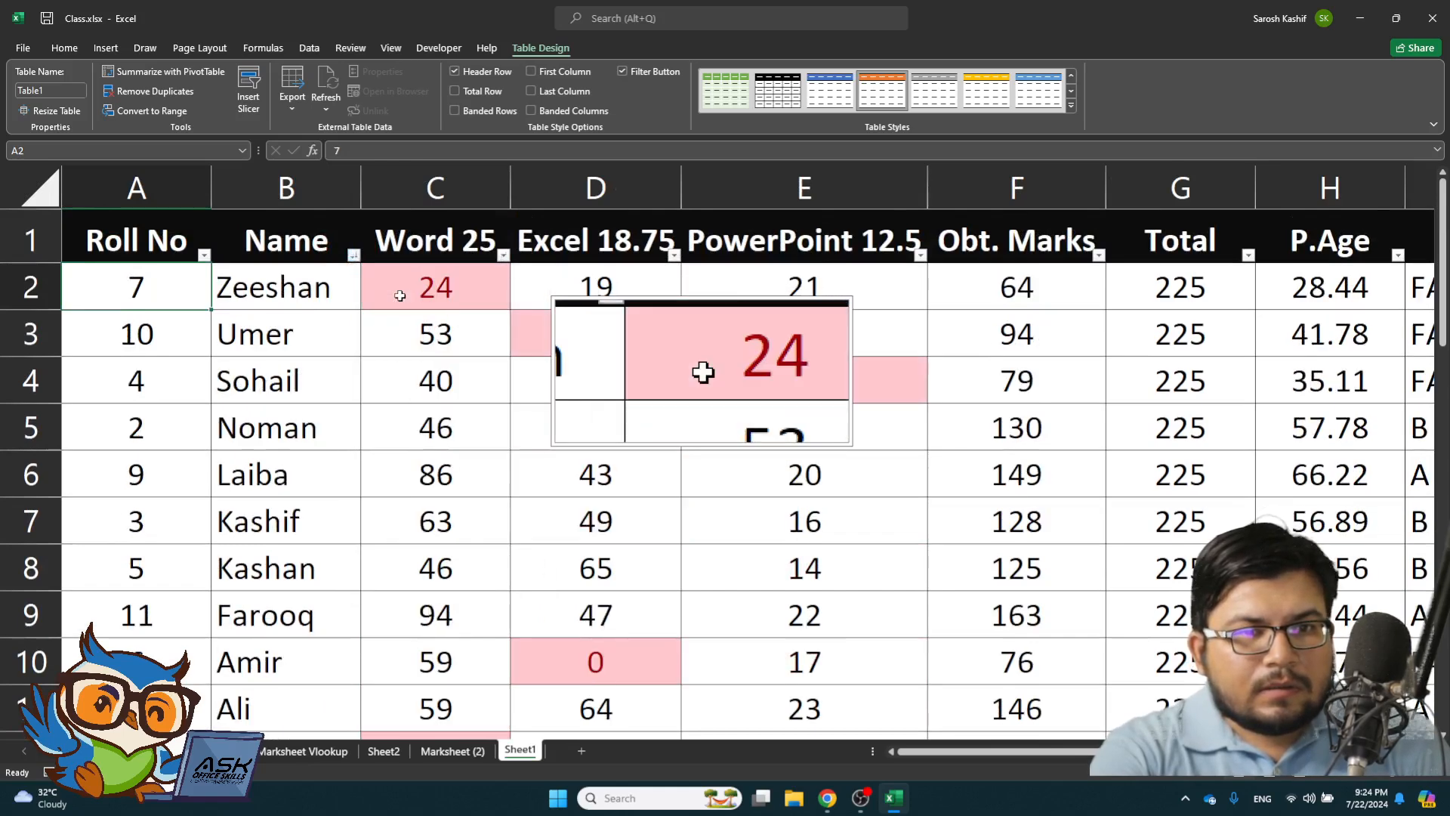
pyautogui.click(281, 288)
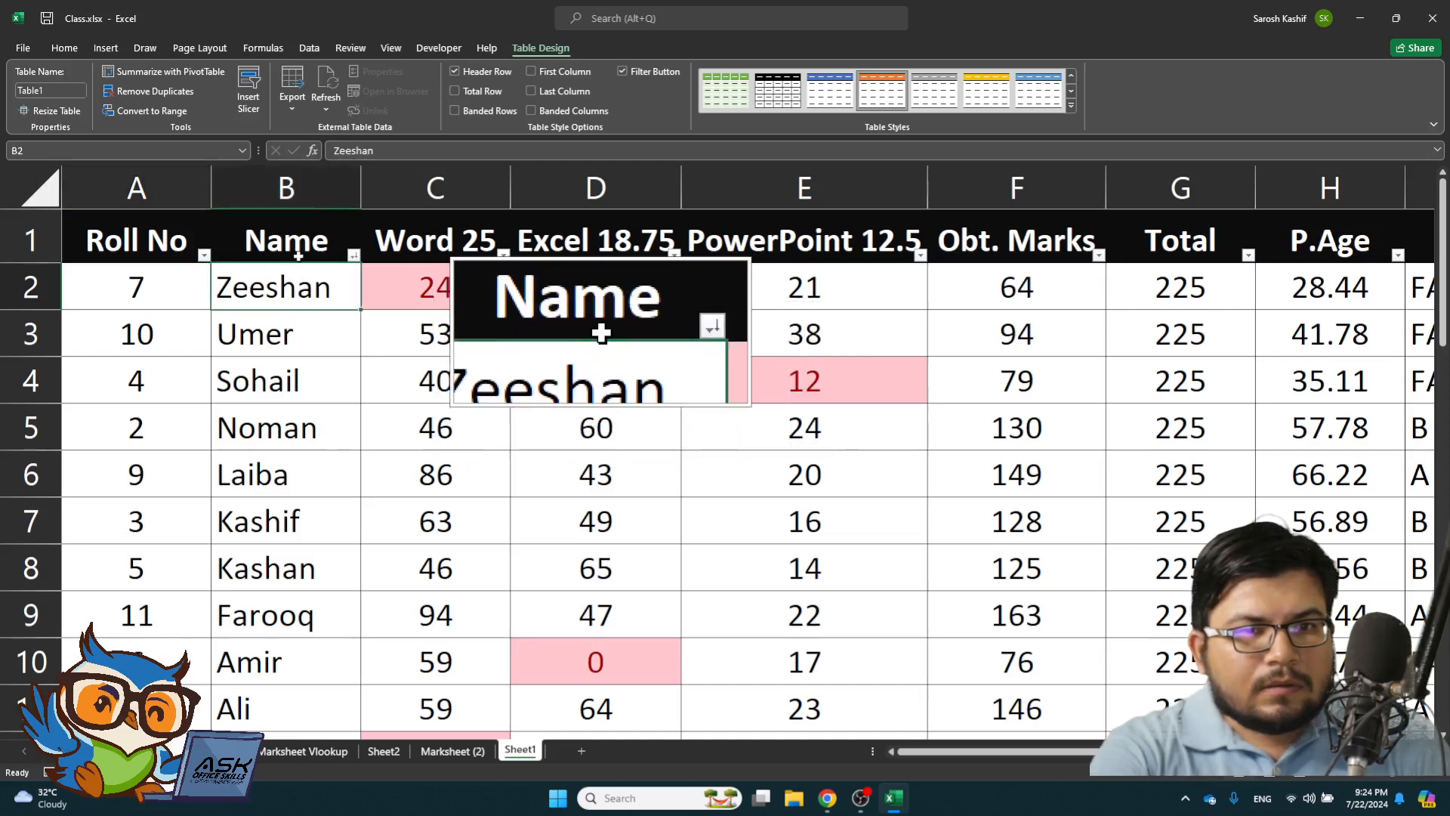
pyautogui.click(285, 299)
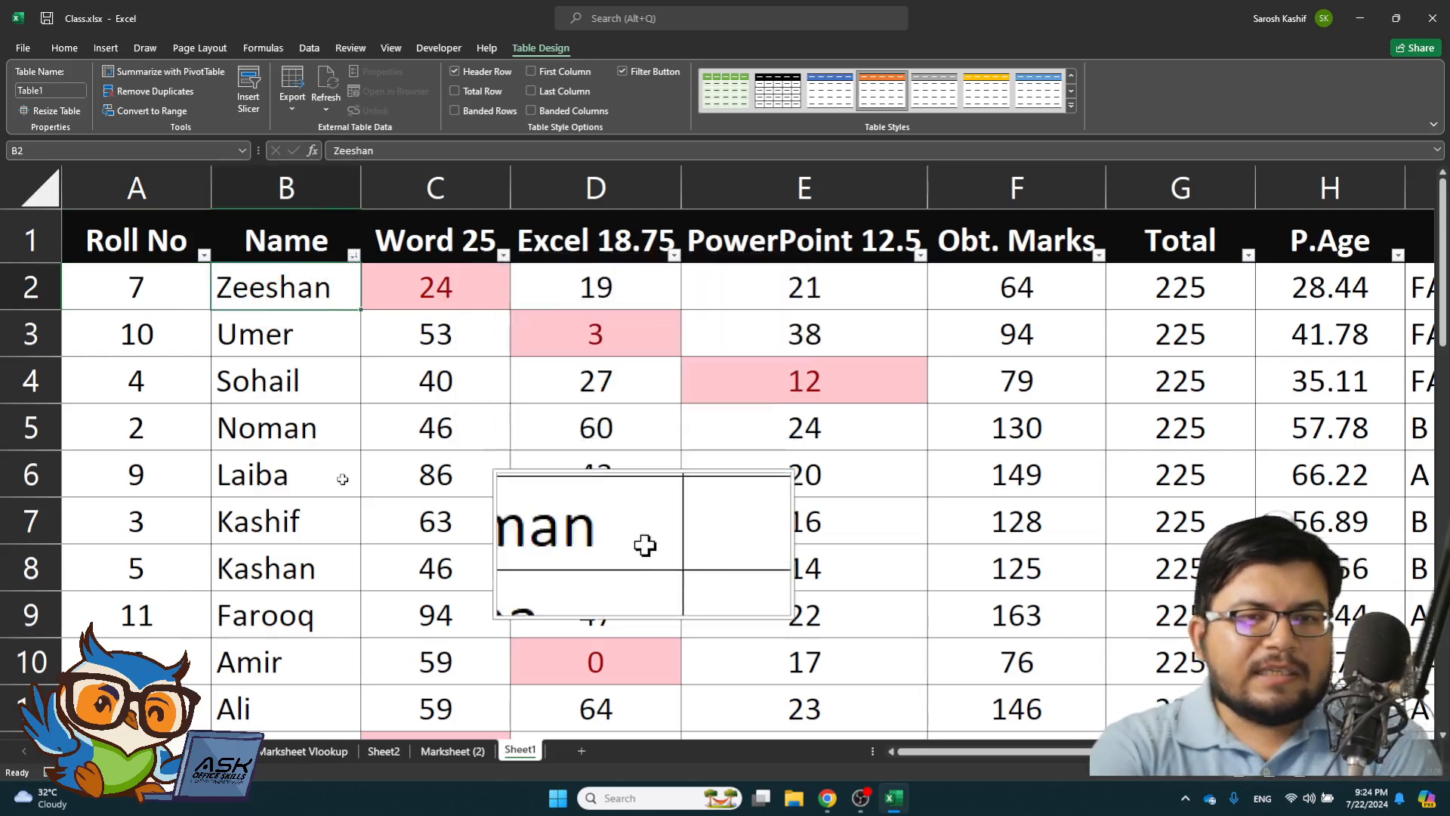
# - Sort the marksheet table by the Roll No column from smallest to largest
pyautogui.click(192, 281)
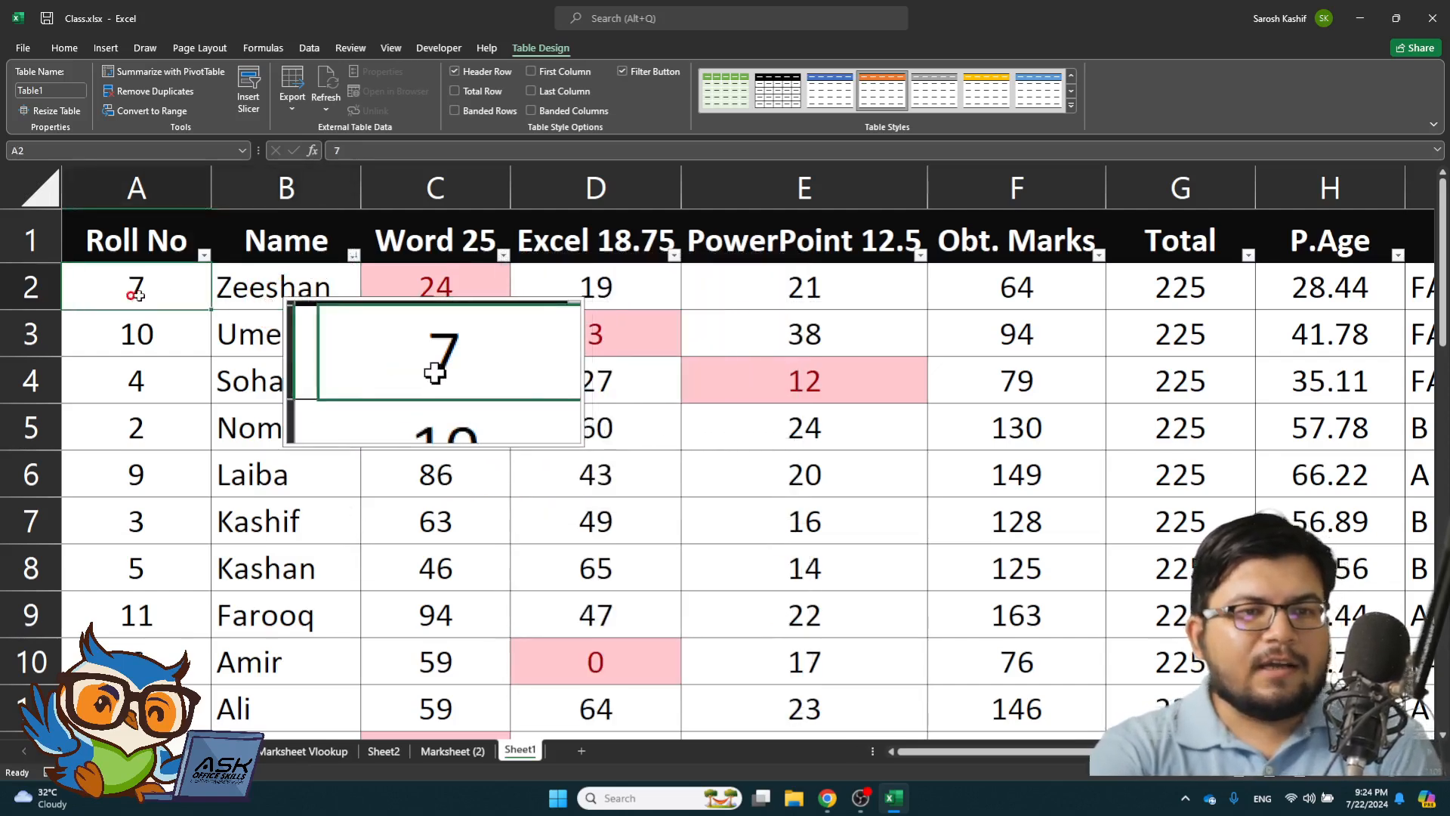
pyautogui.click(204, 255)
pyautogui.click(232, 273)
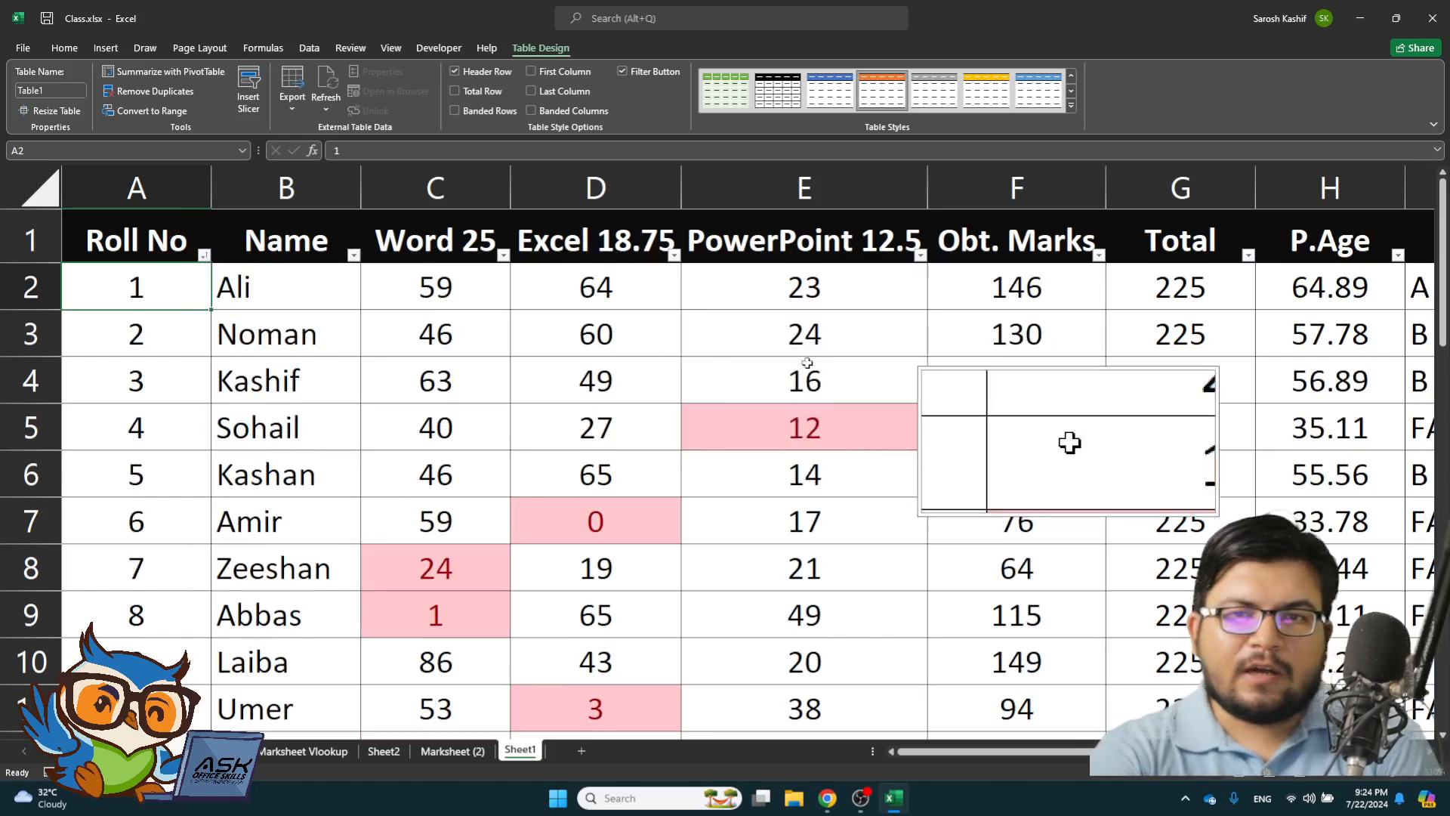
pyautogui.press('Right')
pyautogui.press('Right')
pyautogui.press('Right')
pyautogui.press('Right')
pyautogui.press('Right')
pyautogui.press('Right')
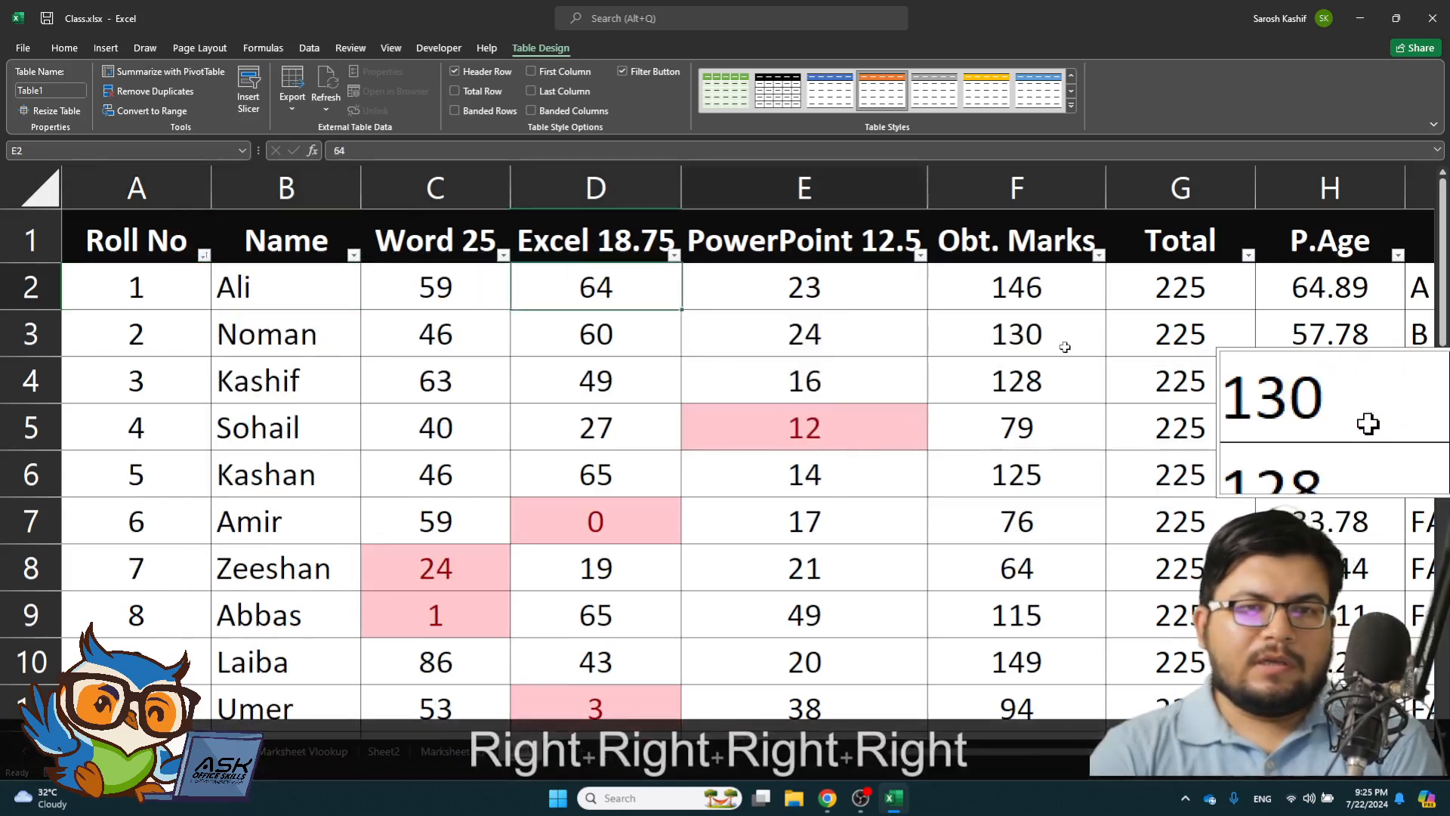
pyautogui.press('Left')
pyautogui.press('Left')
pyautogui.press('Left')
pyautogui.press('Left')
pyautogui.press('Left')
pyautogui.press('Left')
pyautogui.press('Up')
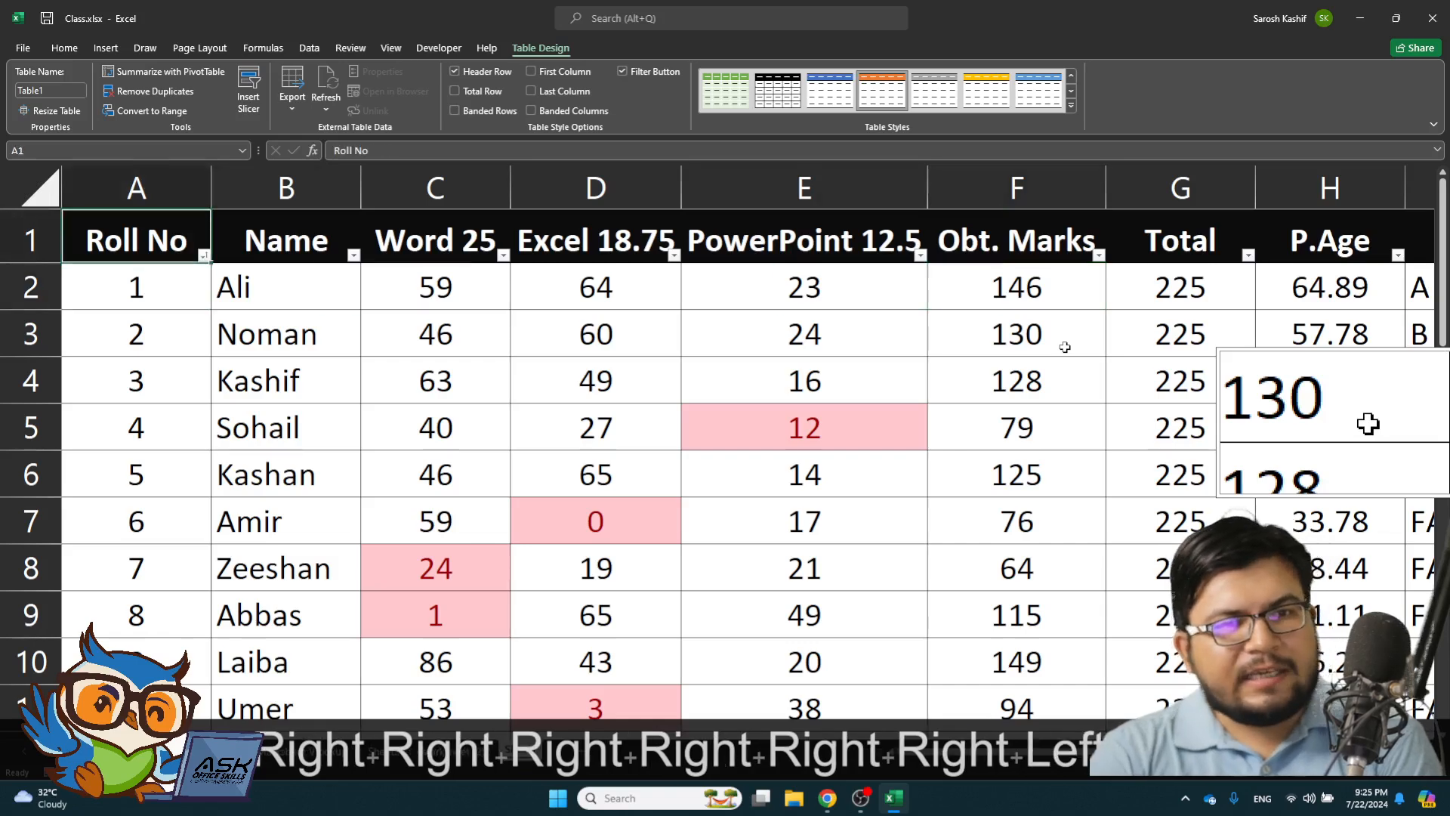
pyautogui.press('Down')
# - Check the sheet's print preview and turn off the filter buttons in the table's header row
pyautogui.hotkey('ctrl', 'p')
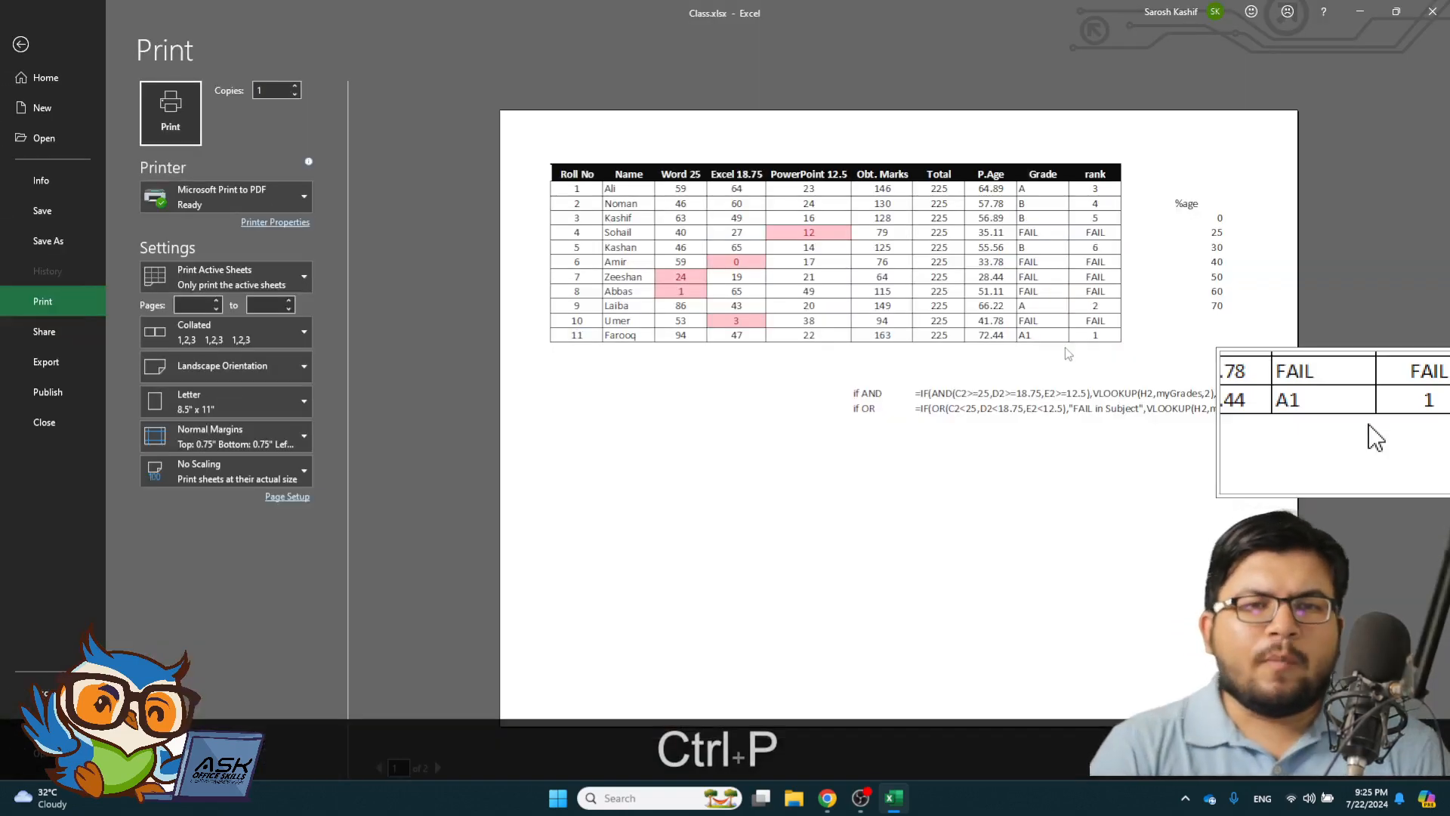
pyautogui.press('Escape')
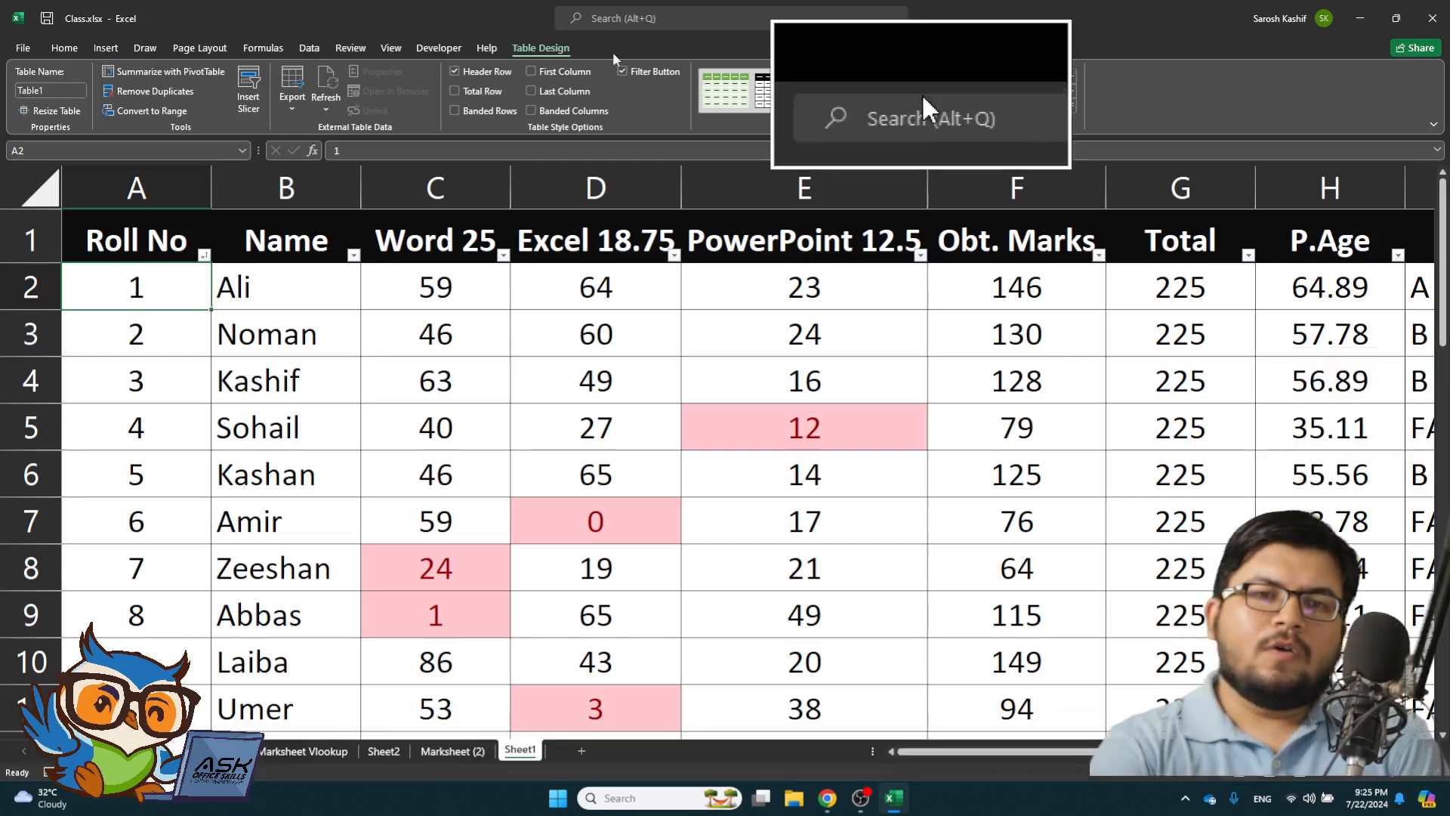
pyautogui.click(623, 72)
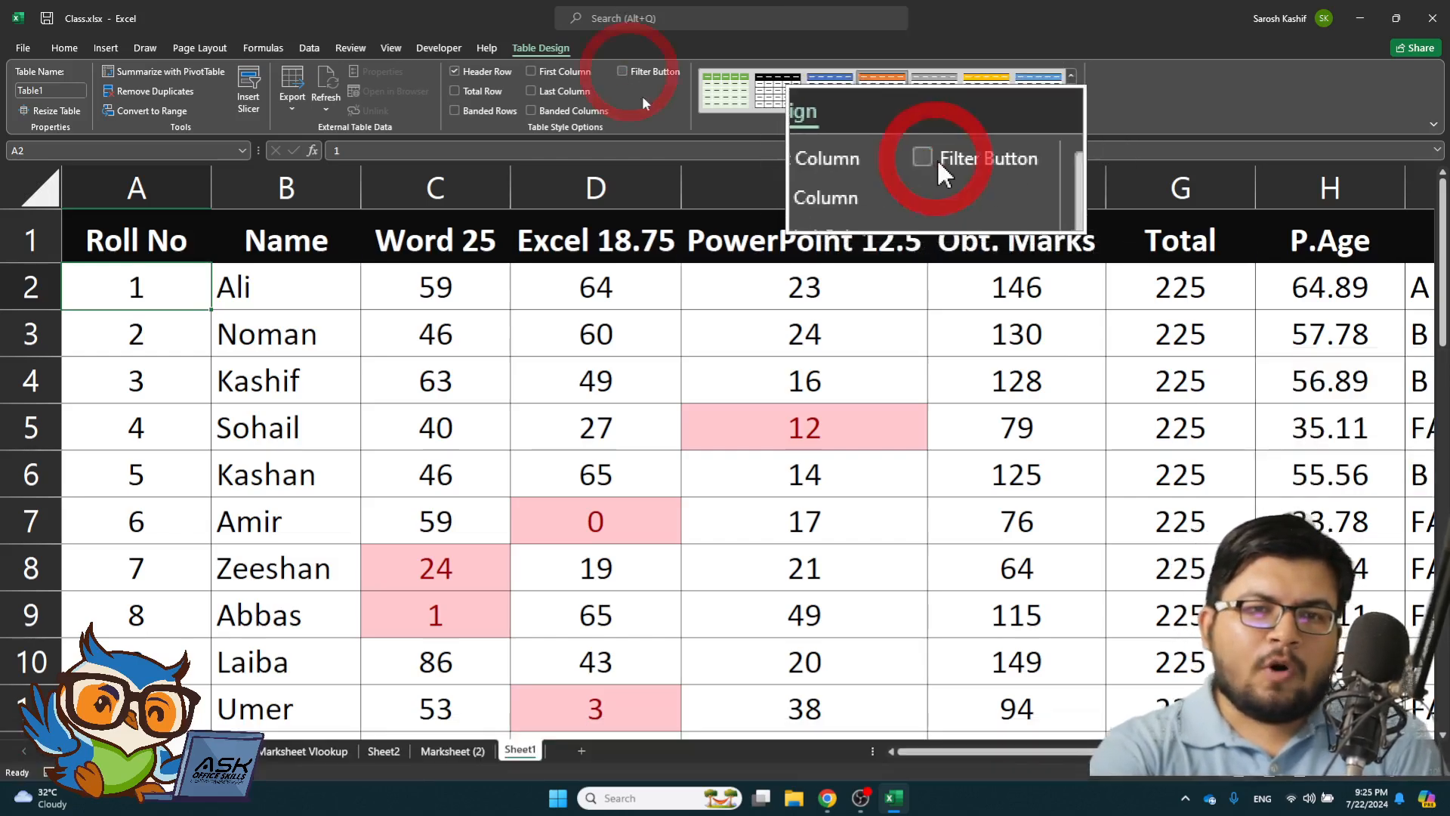
# - Clear the first student's formula in the Obt. Marks column, cell F2
pyautogui.click(728, 314)
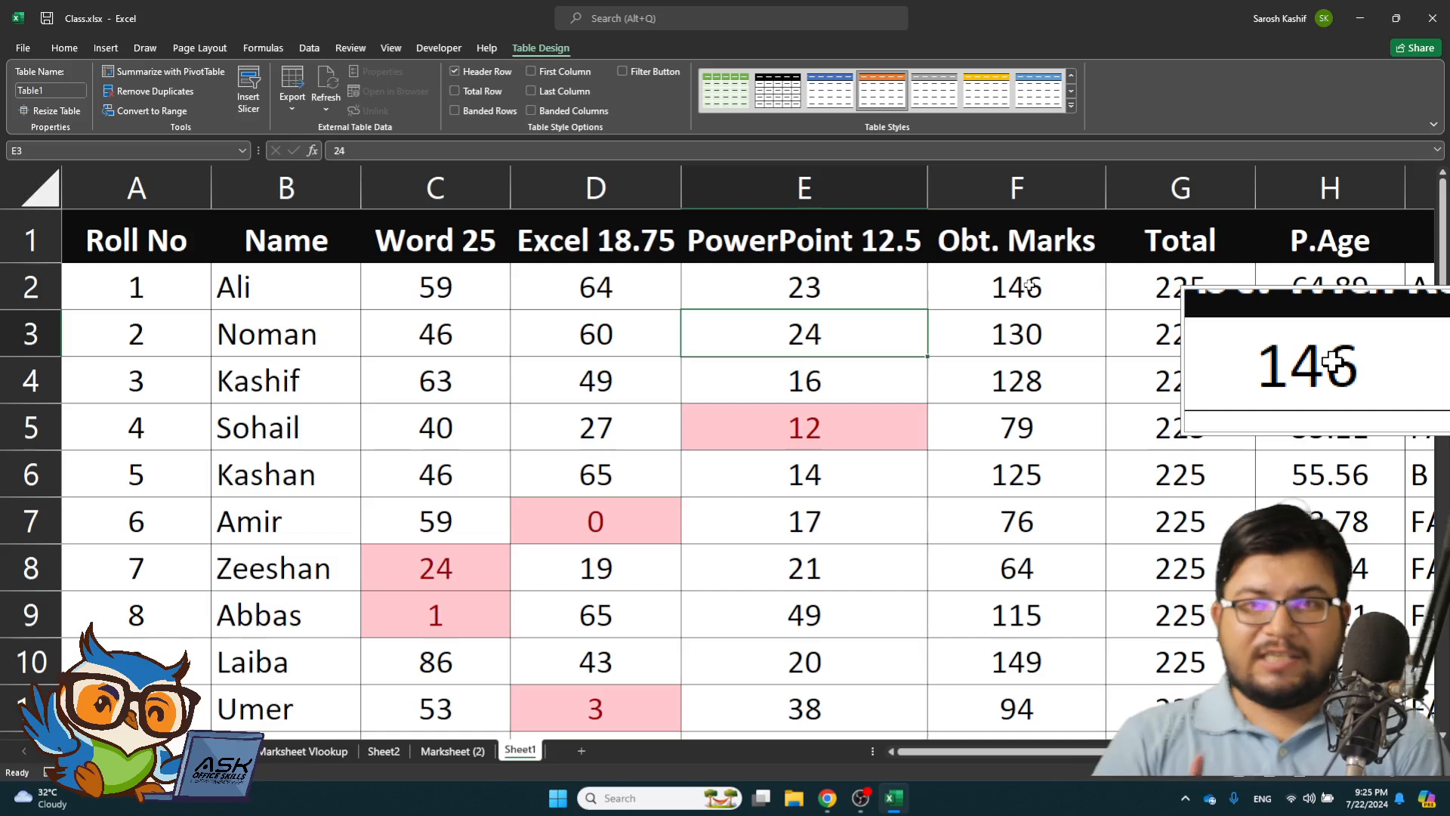
pyautogui.press('Right')
pyautogui.press('Up')
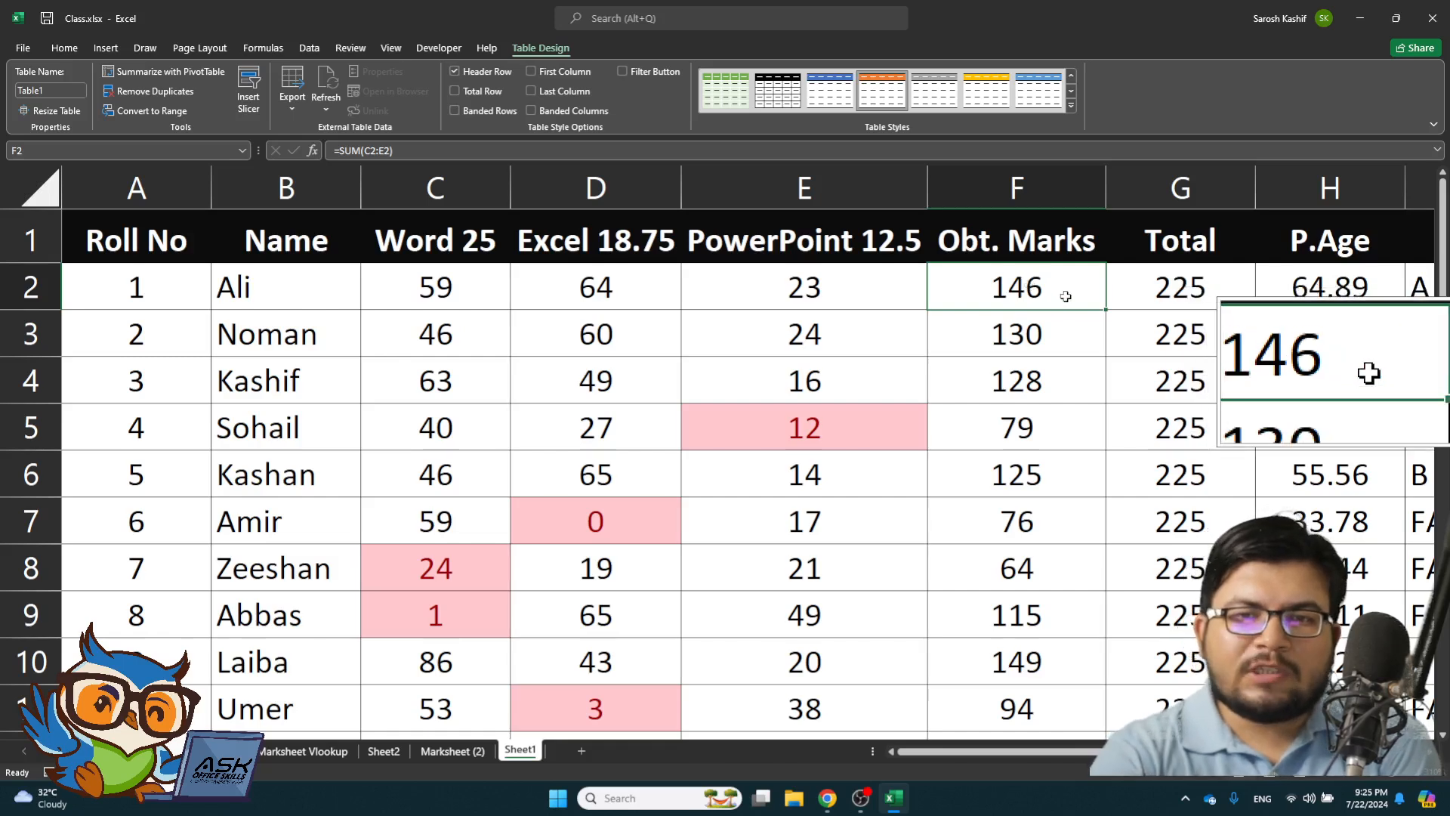
pyautogui.press('Delete')
pyautogui.write('=')
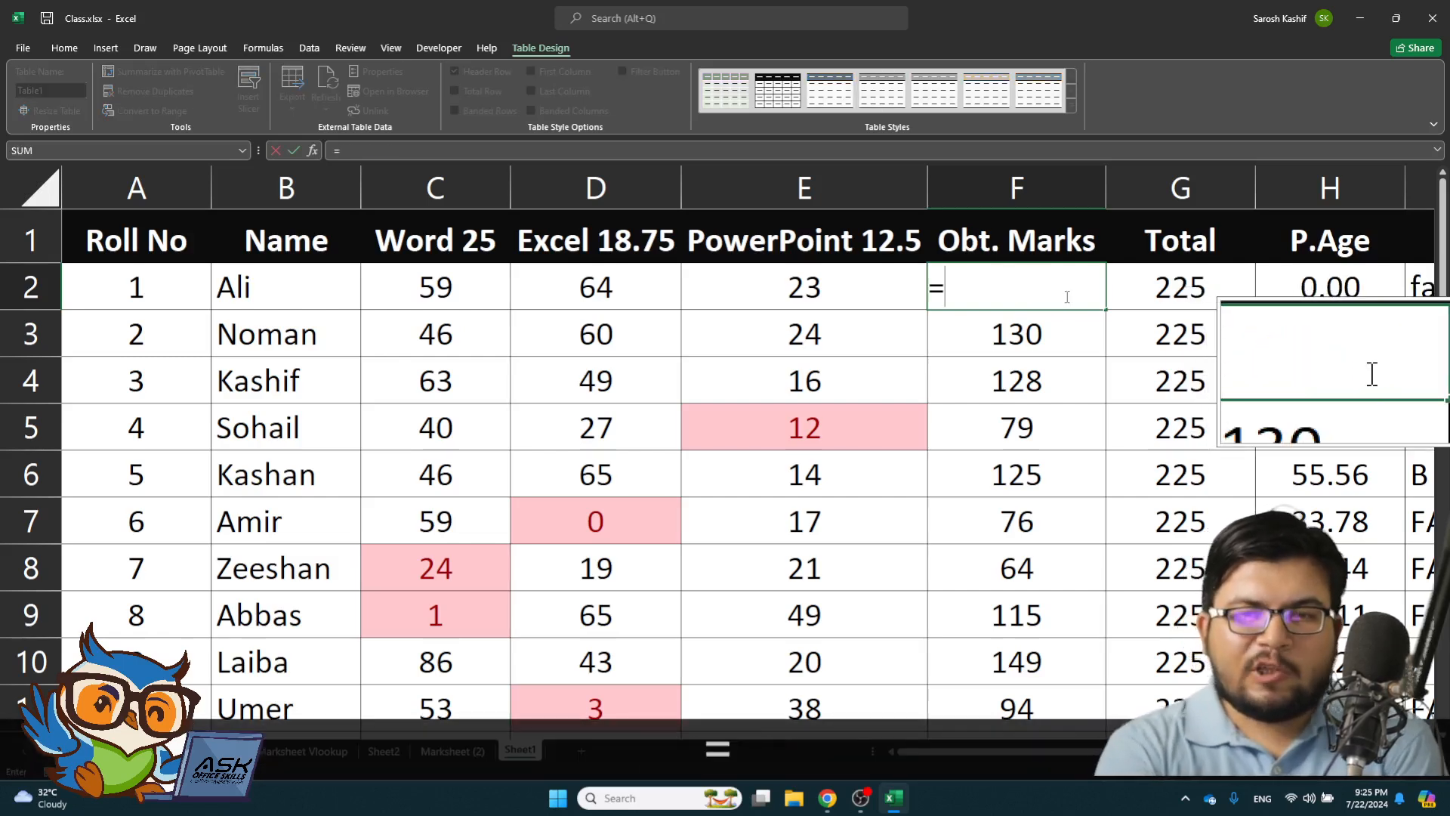
pyautogui.write('s')
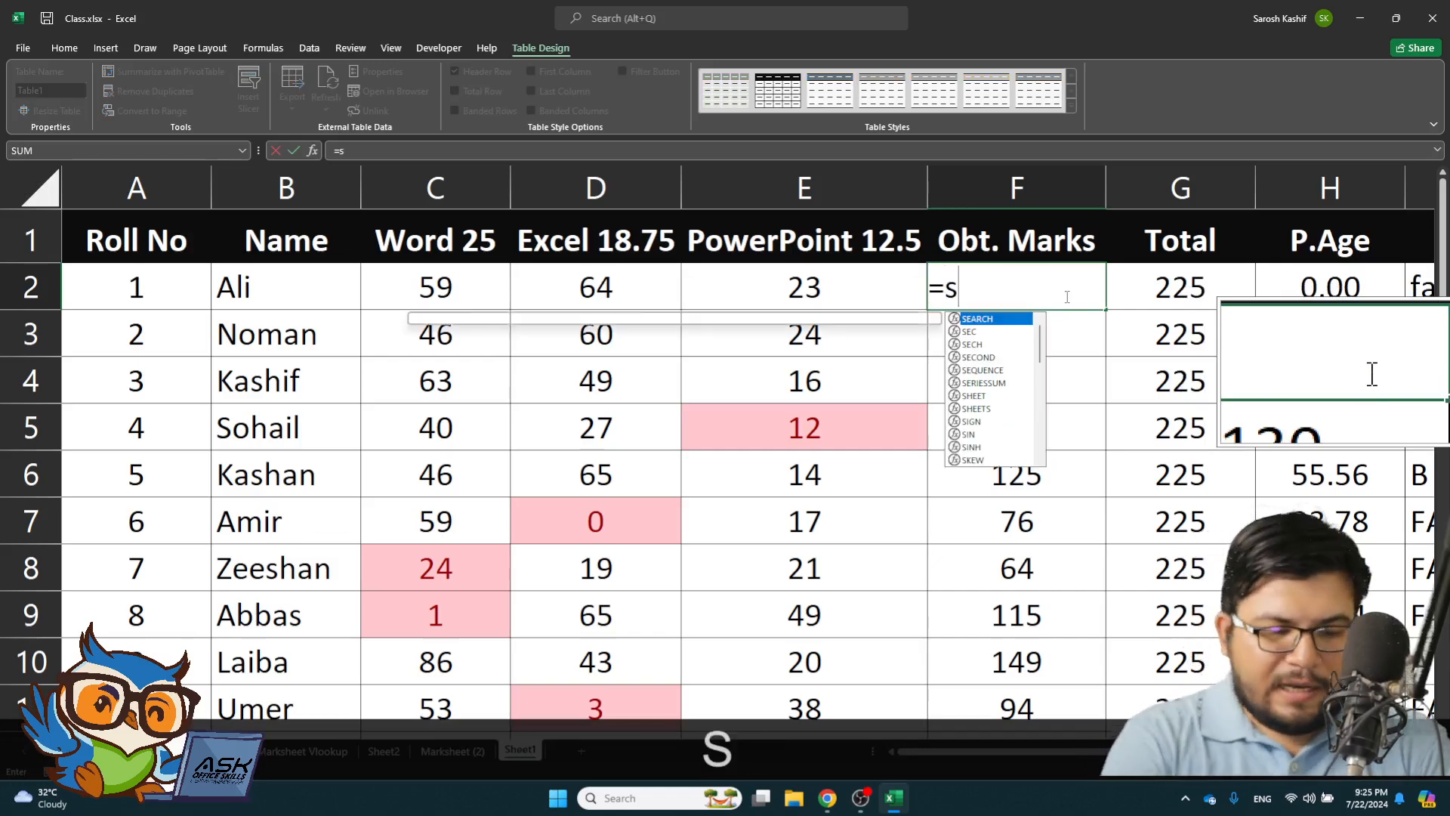
pyautogui.write('um(')
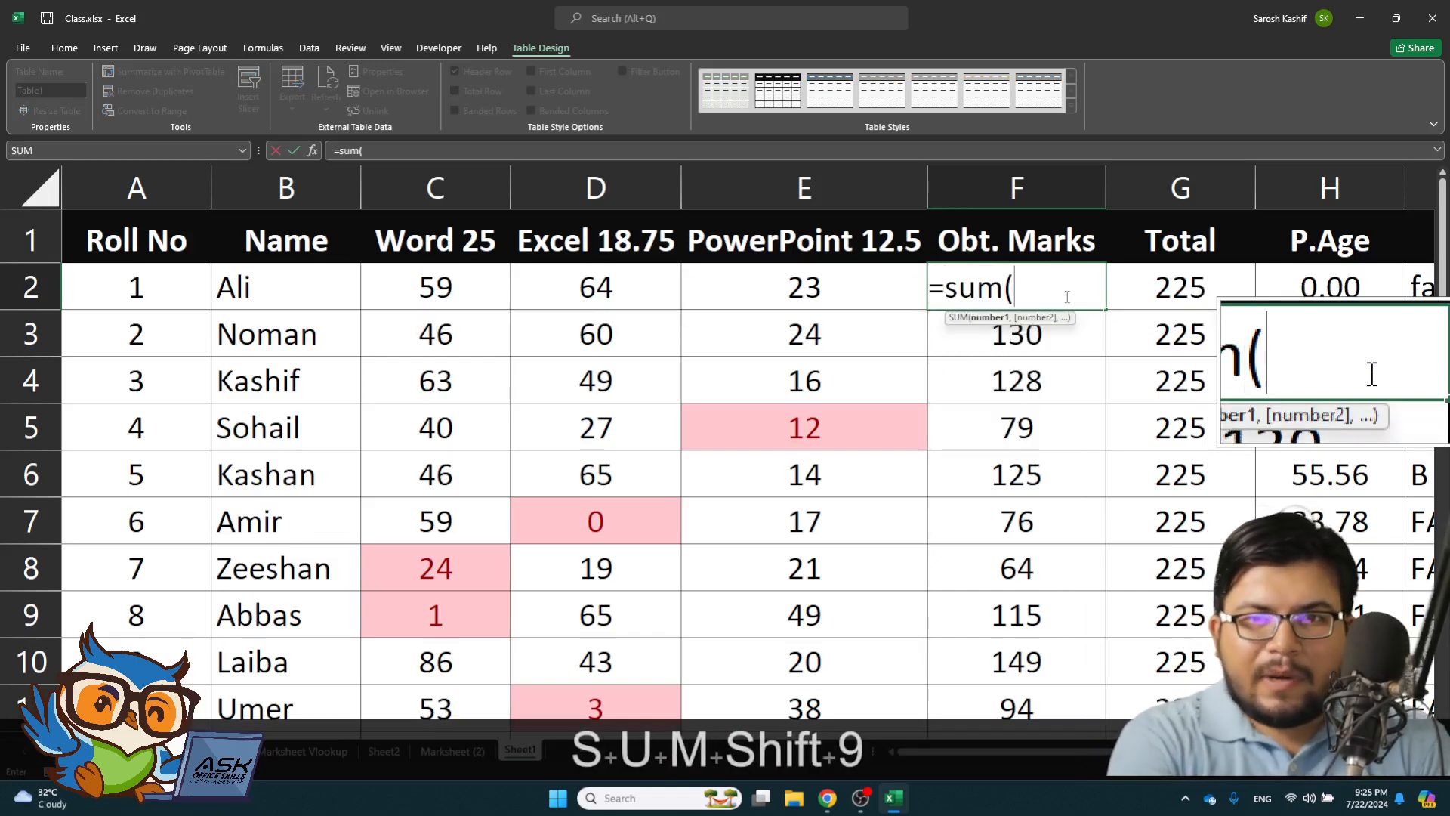
pyautogui.click(437, 281)
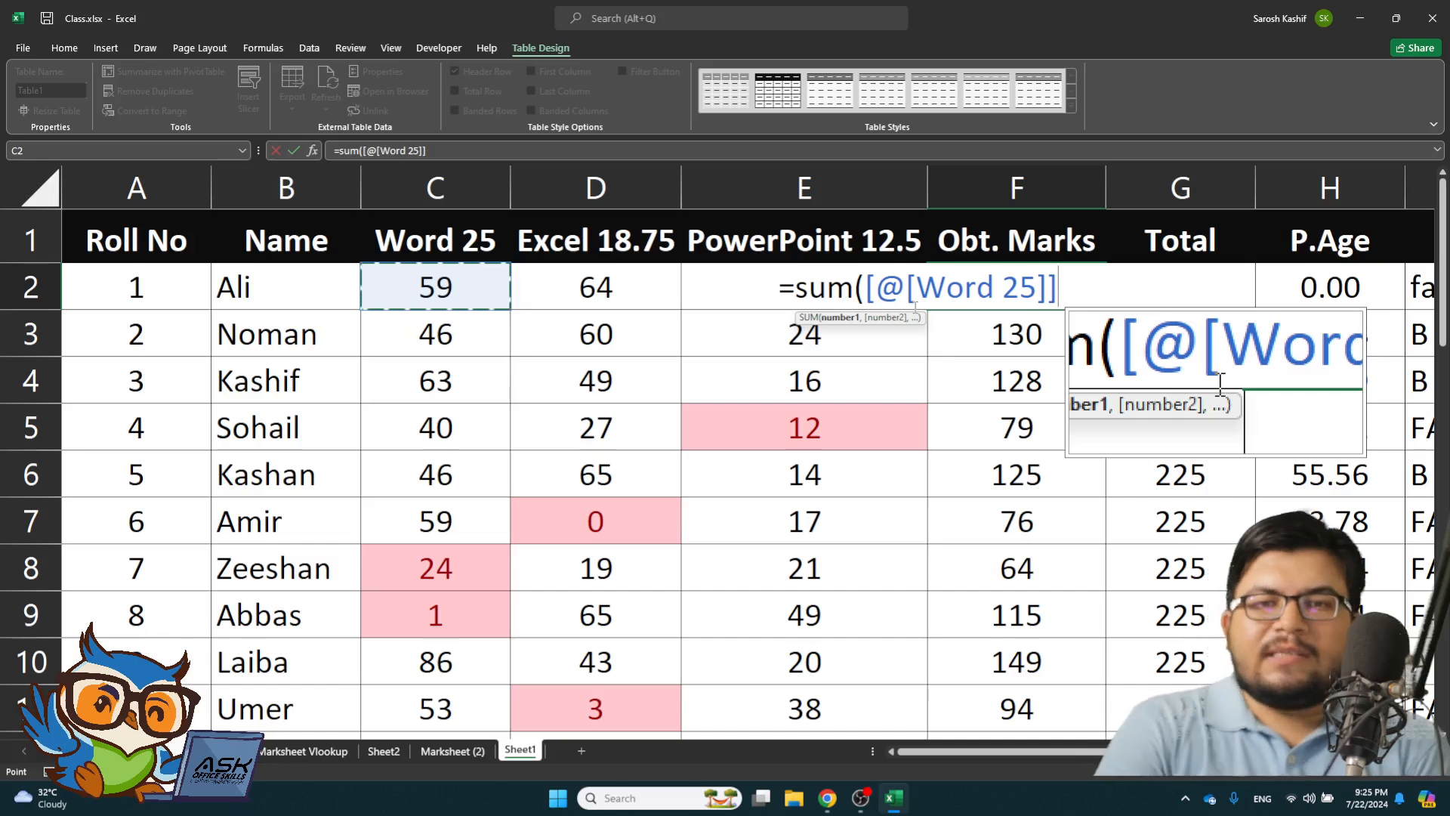
pyautogui.moveTo(915, 302); pyautogui.dragTo(1018, 289)
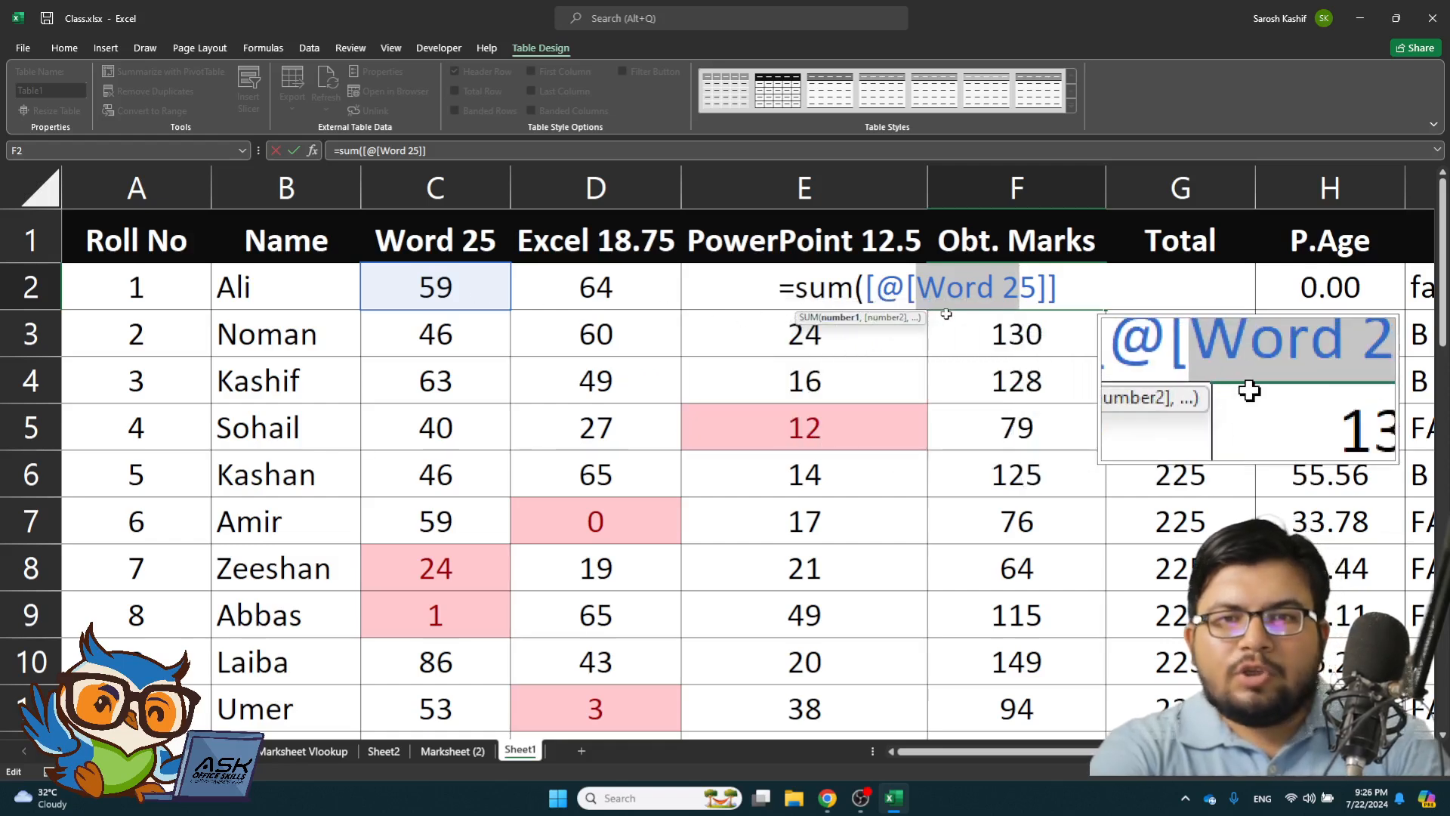
pyautogui.press('Escape')
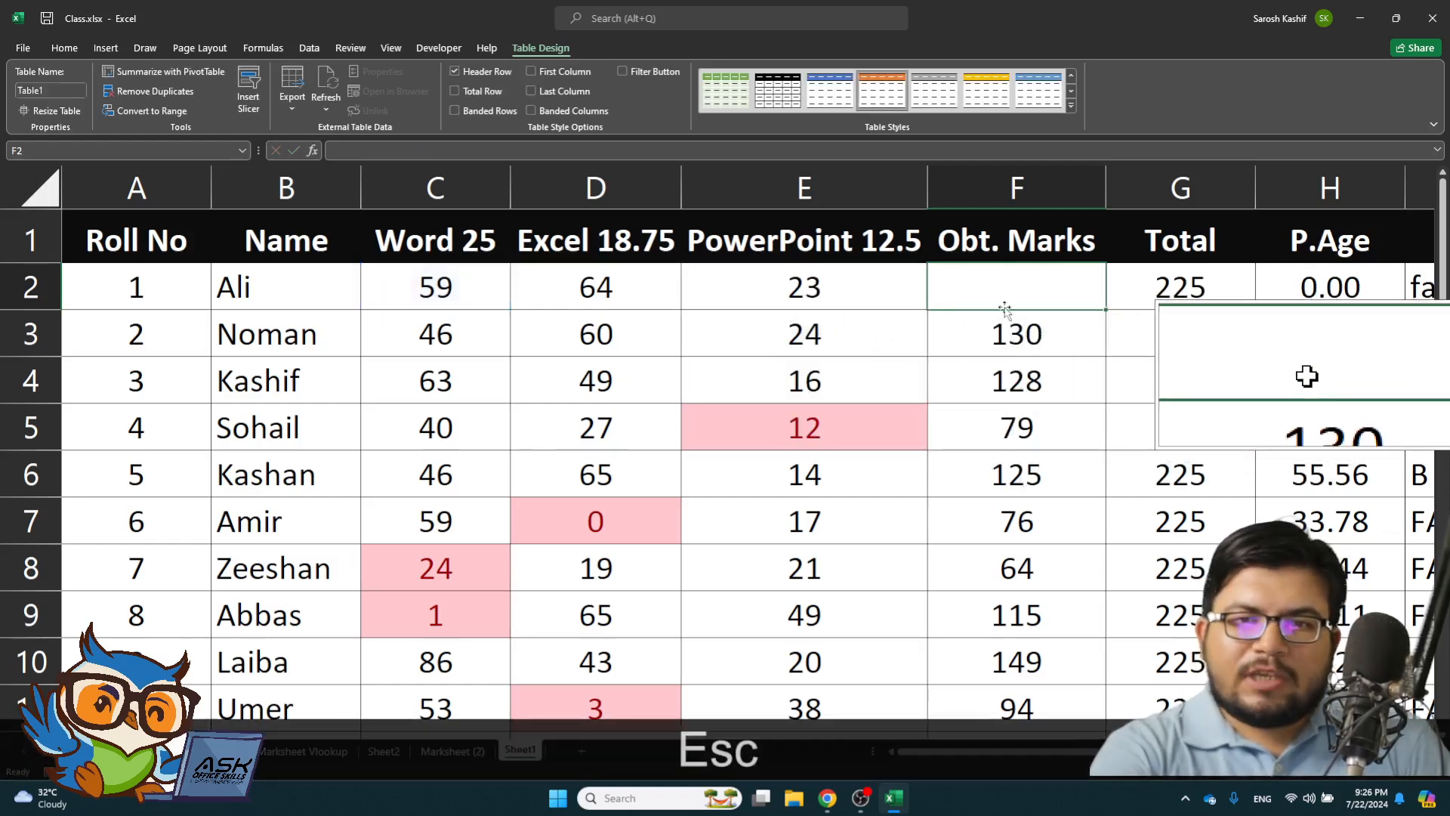
# - Clear the remaining formulas in the Obt. Marks column from F3 down to the last student
pyautogui.click(1008, 326)
pyautogui.hotkey('ctrl', 'shift', 'Down')
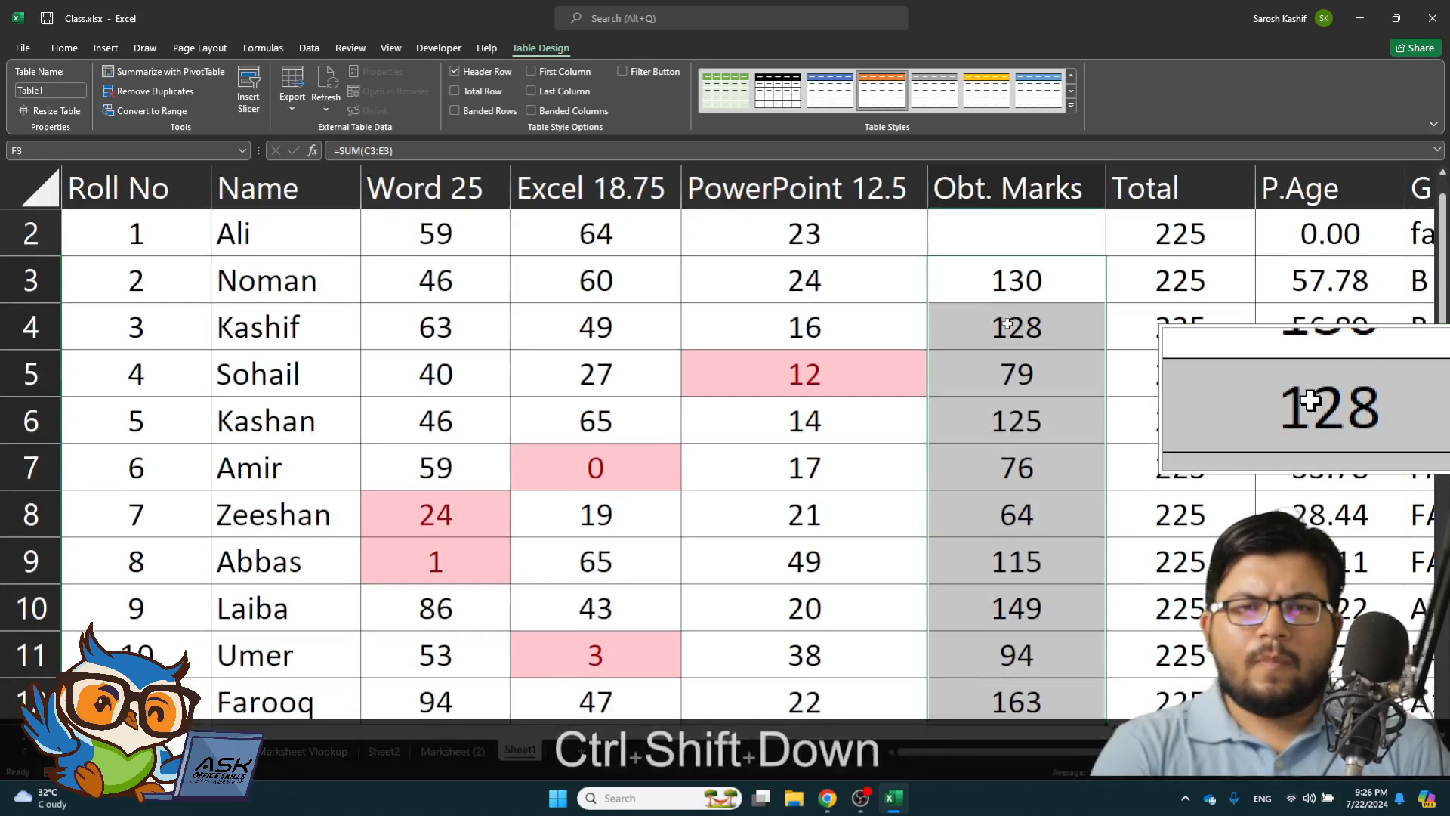
pyautogui.press('Delete')
pyautogui.press('Up')
pyautogui.press('Up')
pyautogui.press('Up')
pyautogui.press('Down')
pyautogui.press('Down')
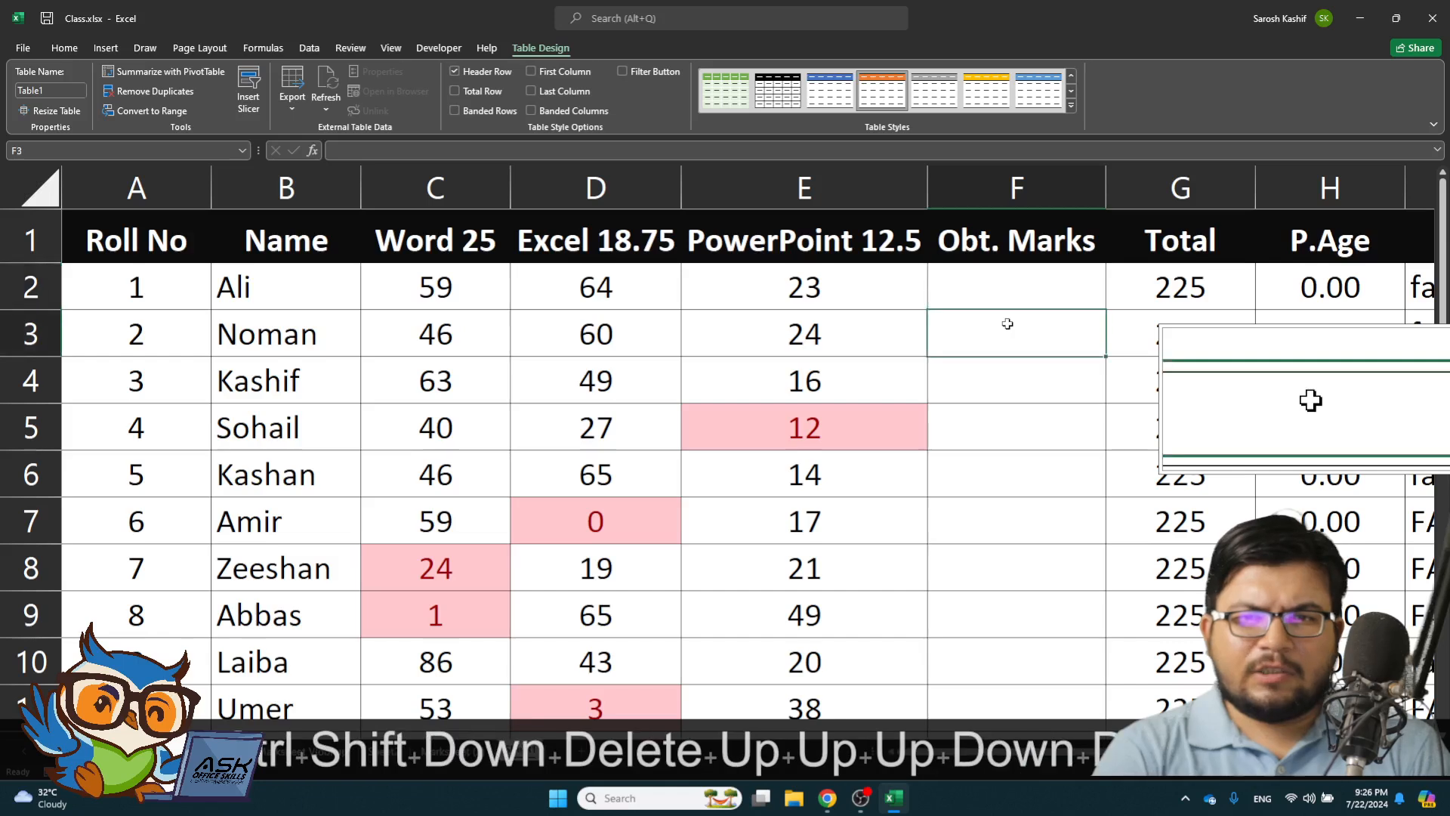
# - Fill the Obt. Marks column by entering =SUM(Table1[@[Word 25]:[PowerPoint 12.5]]) in F2, and check the rows down to the last student
pyautogui.press('Up')
pyautogui.write('=')
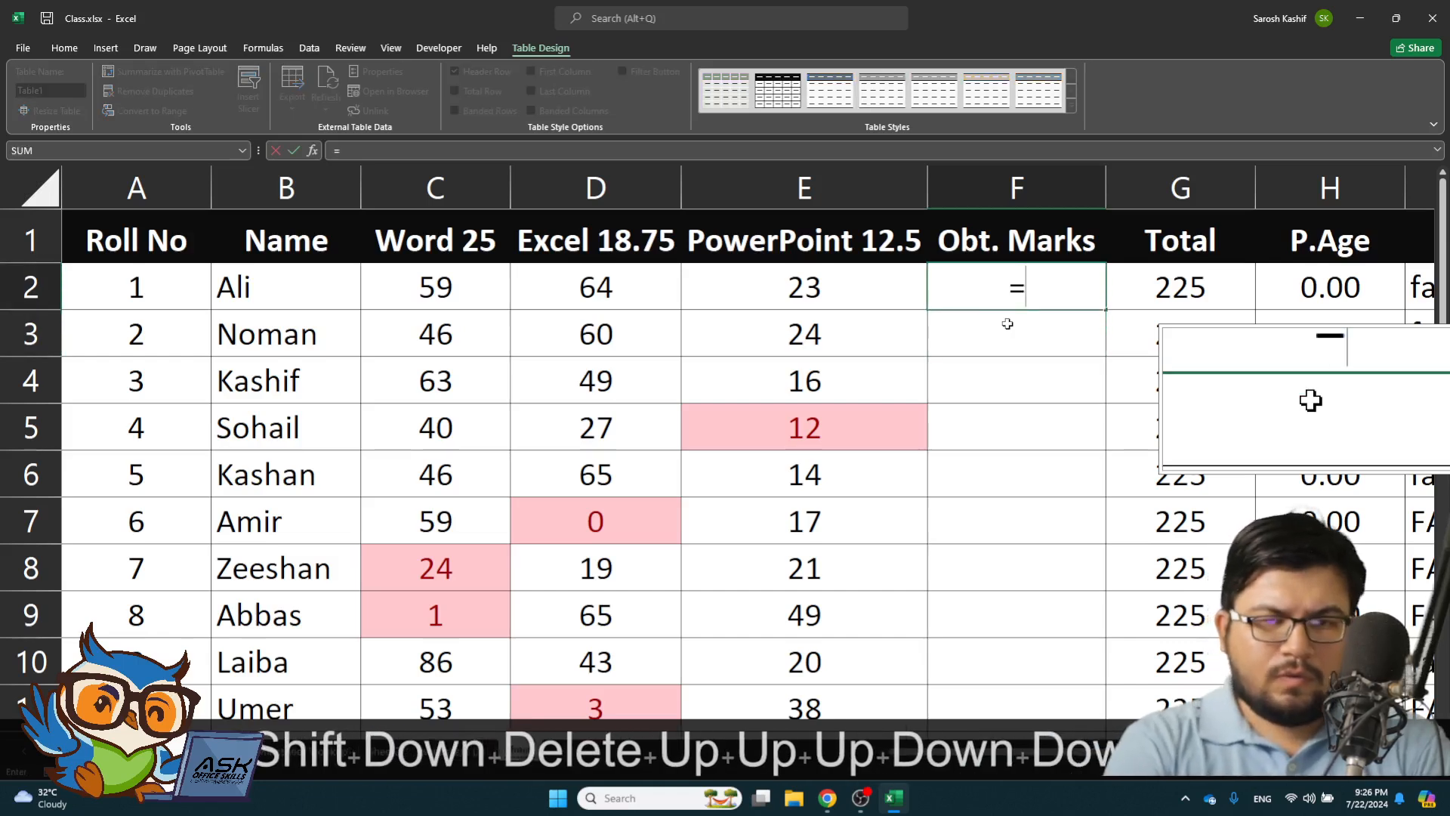
pyautogui.write('sum(')
pyautogui.press('Left')
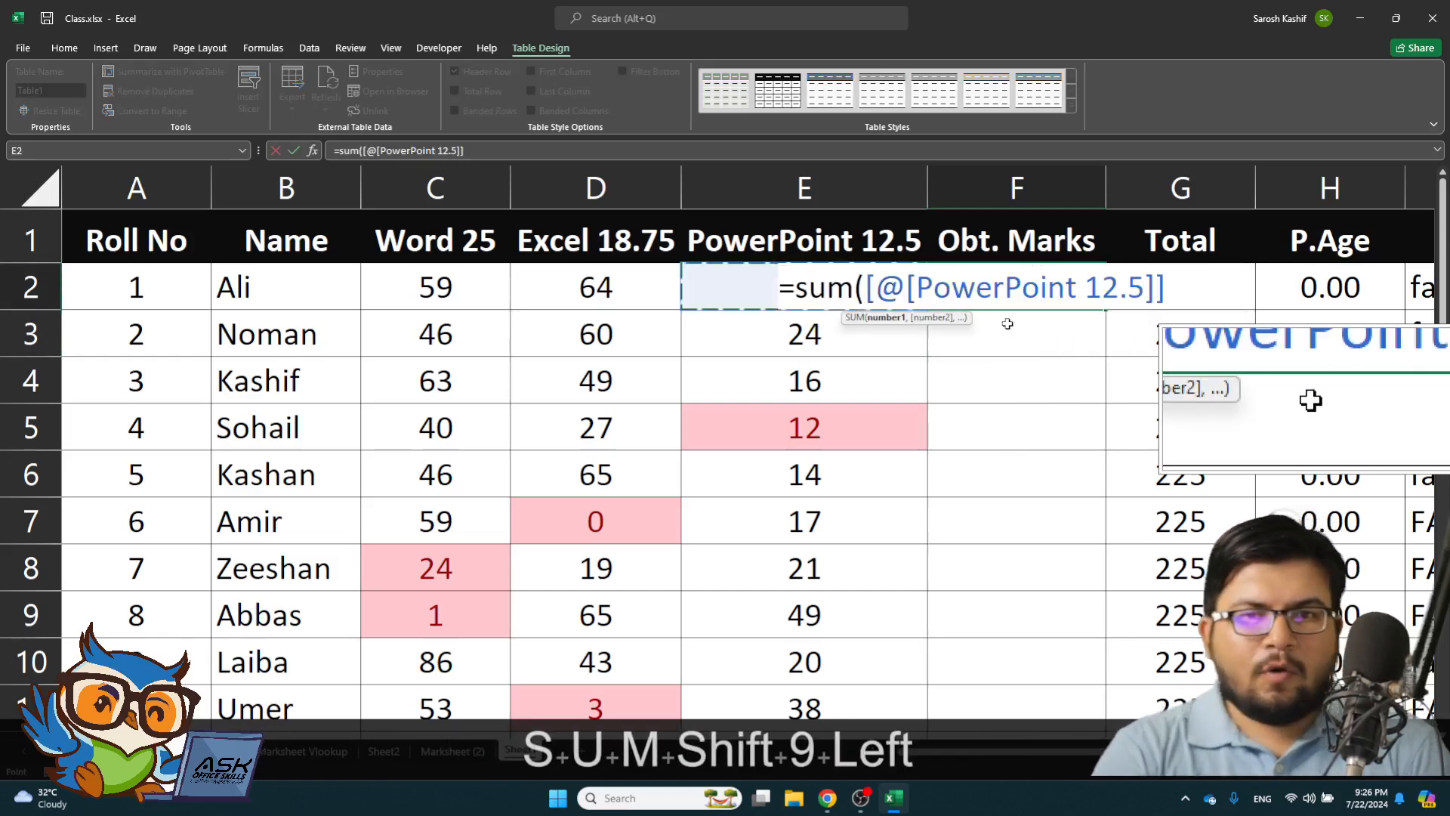
pyautogui.hotkey('shift', 'Left')
pyautogui.hotkey('shift', 'Left')
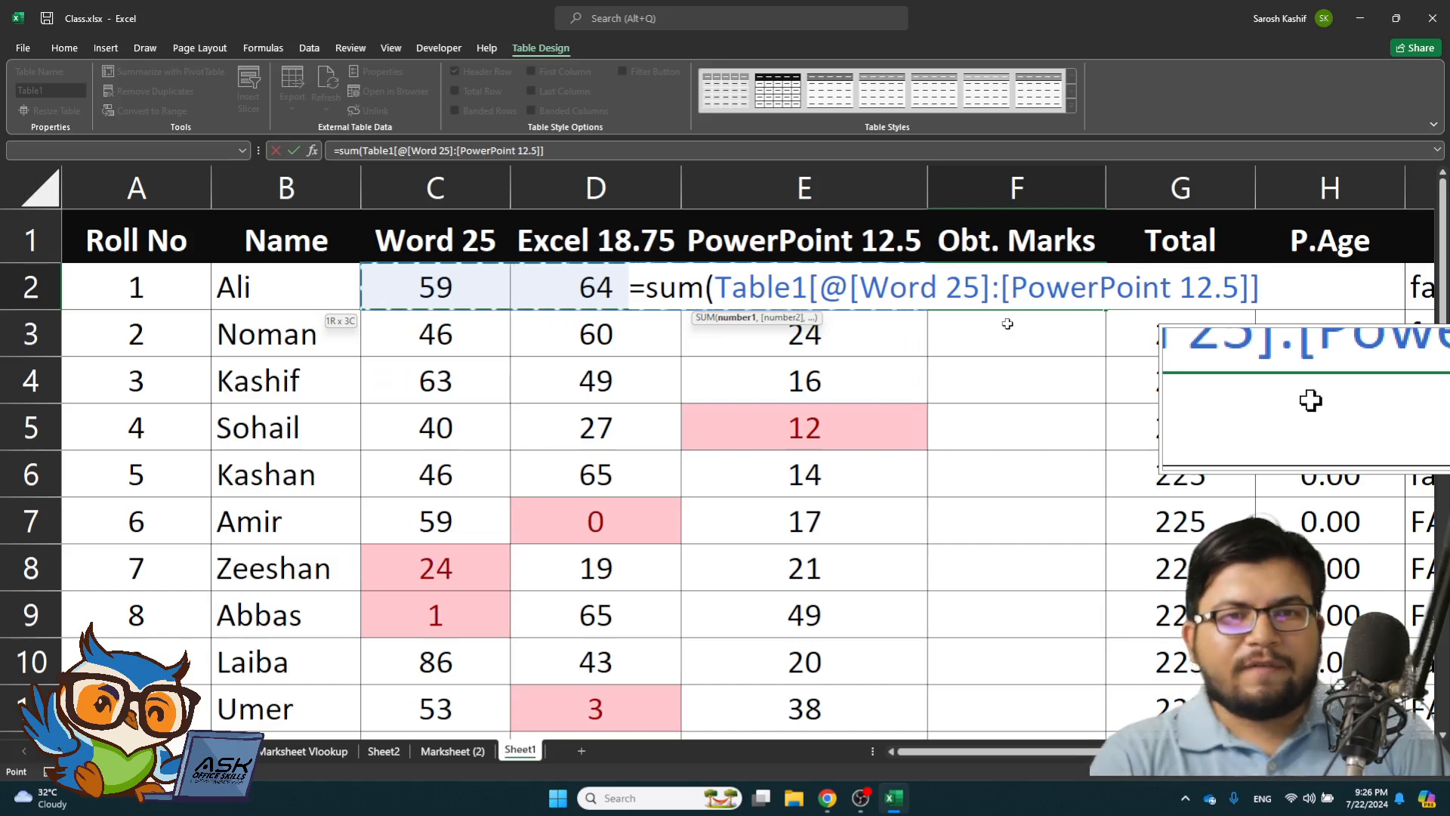
pyautogui.press('Return')
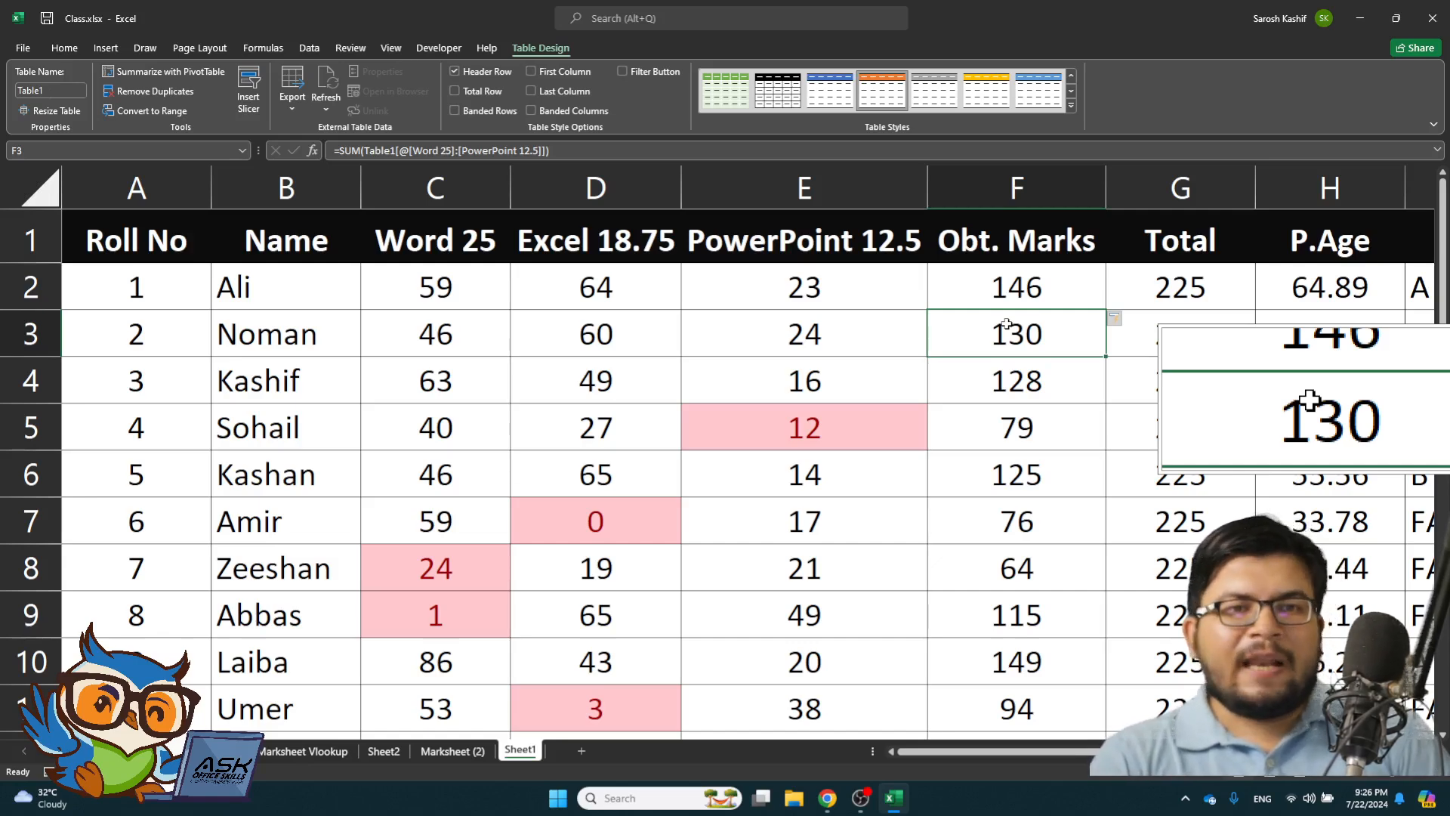
pyautogui.scroll(-2, 1012, 340)
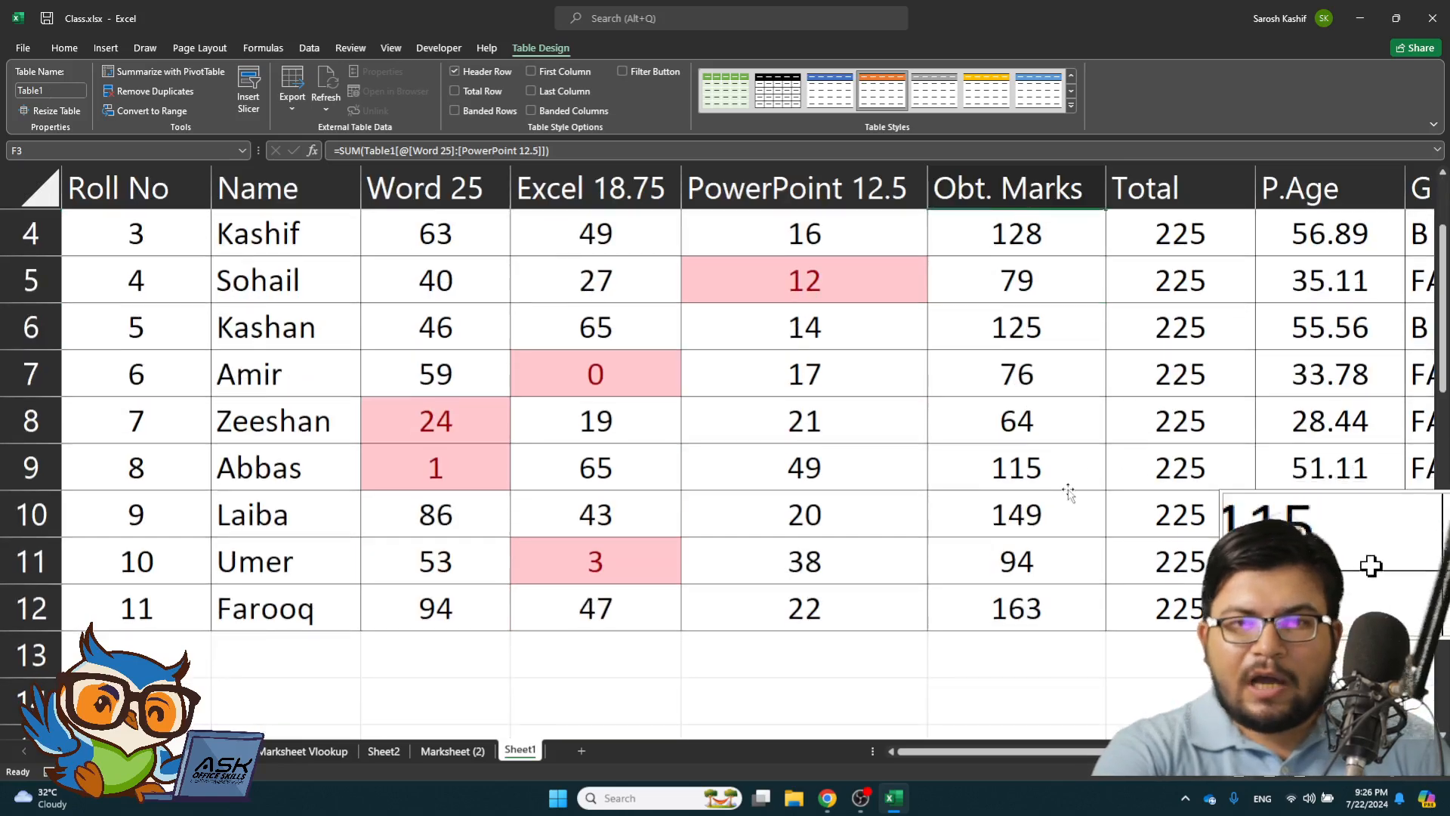
pyautogui.scroll(2, 1021, 357)
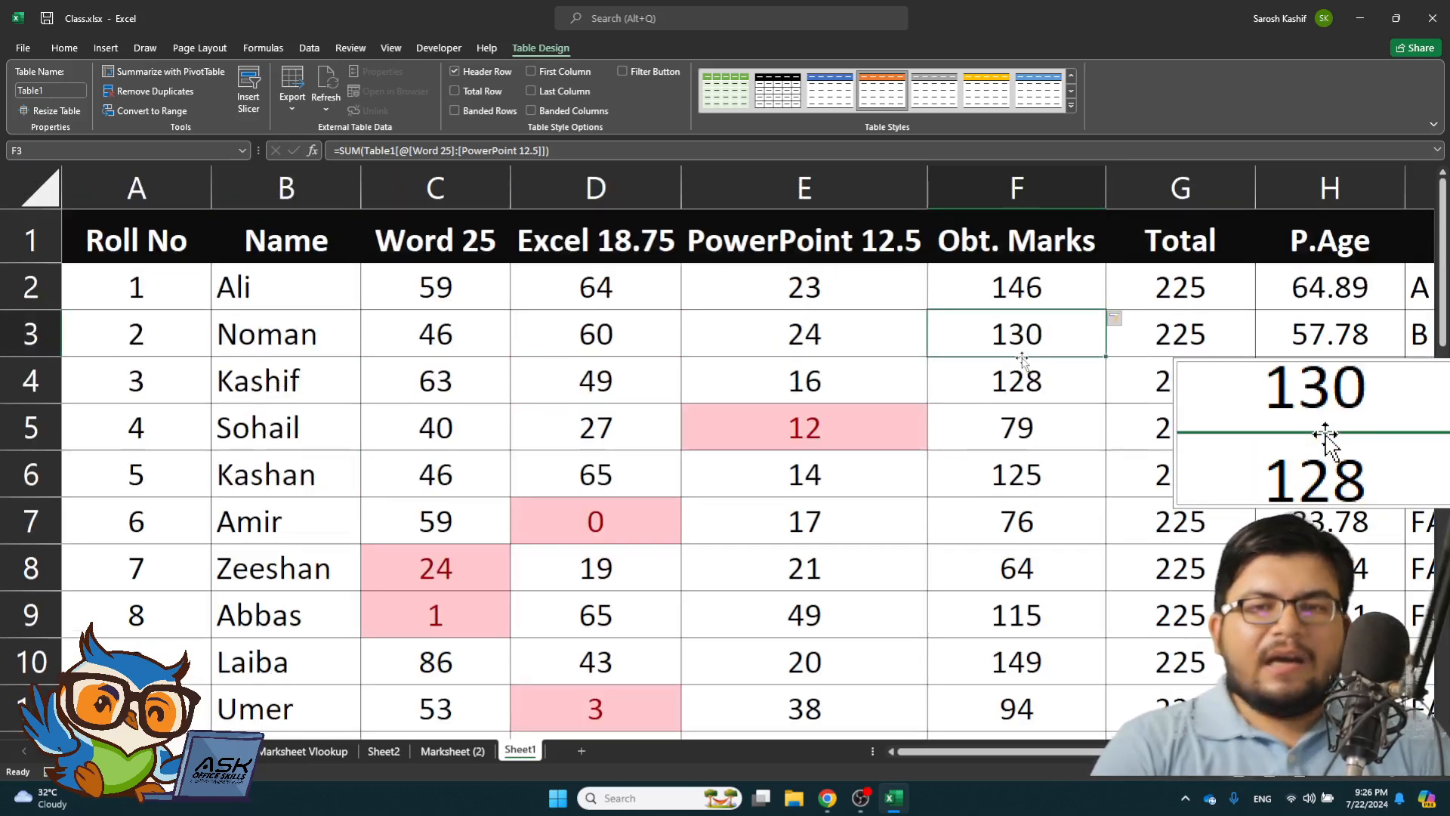
# - Undo the automatic fill of the SUM formula down the Obt. Marks column, and redo it
pyautogui.hotkey('ctrl', 'z')
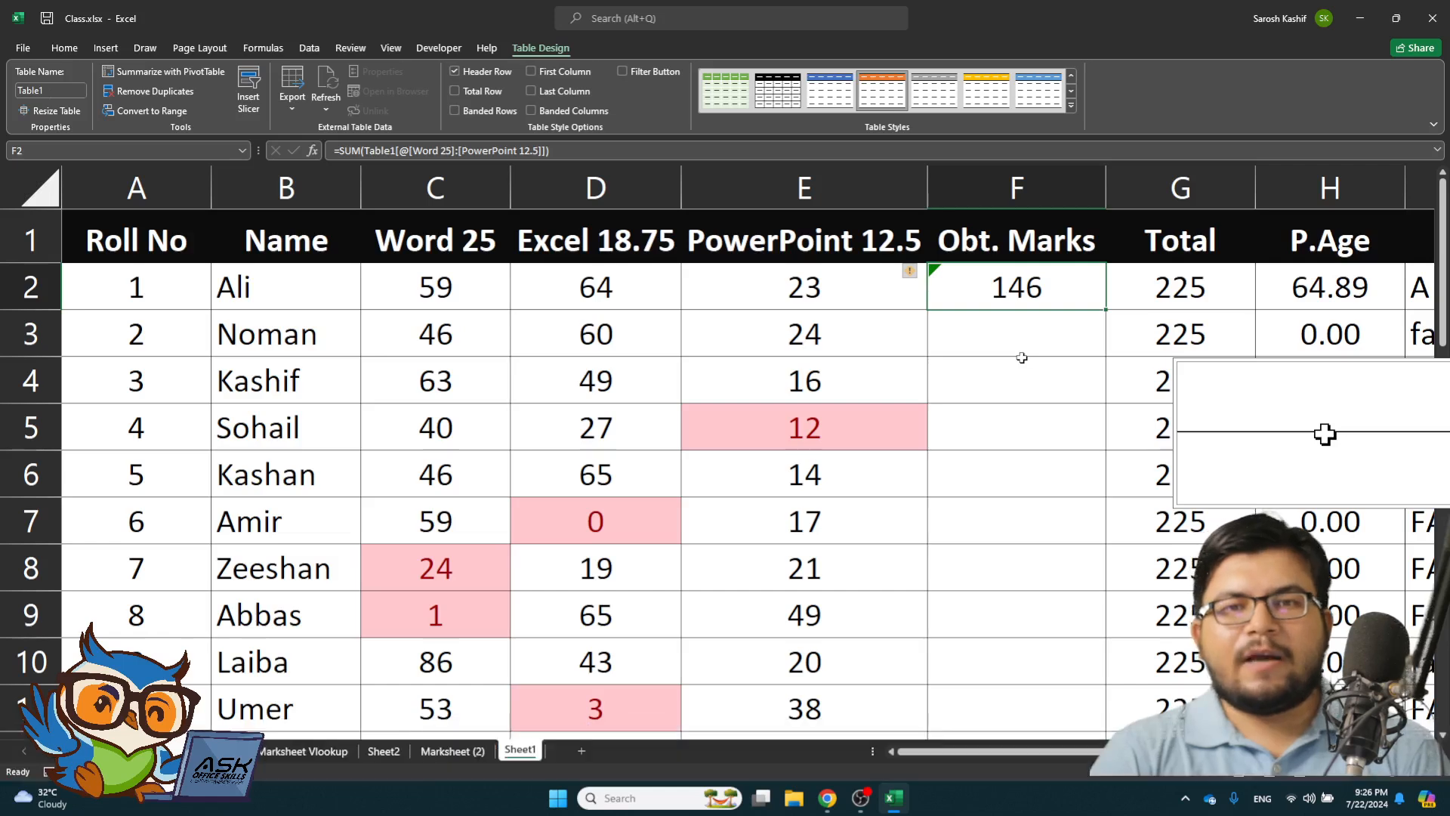
pyautogui.hotkey('ctrl', 'y')
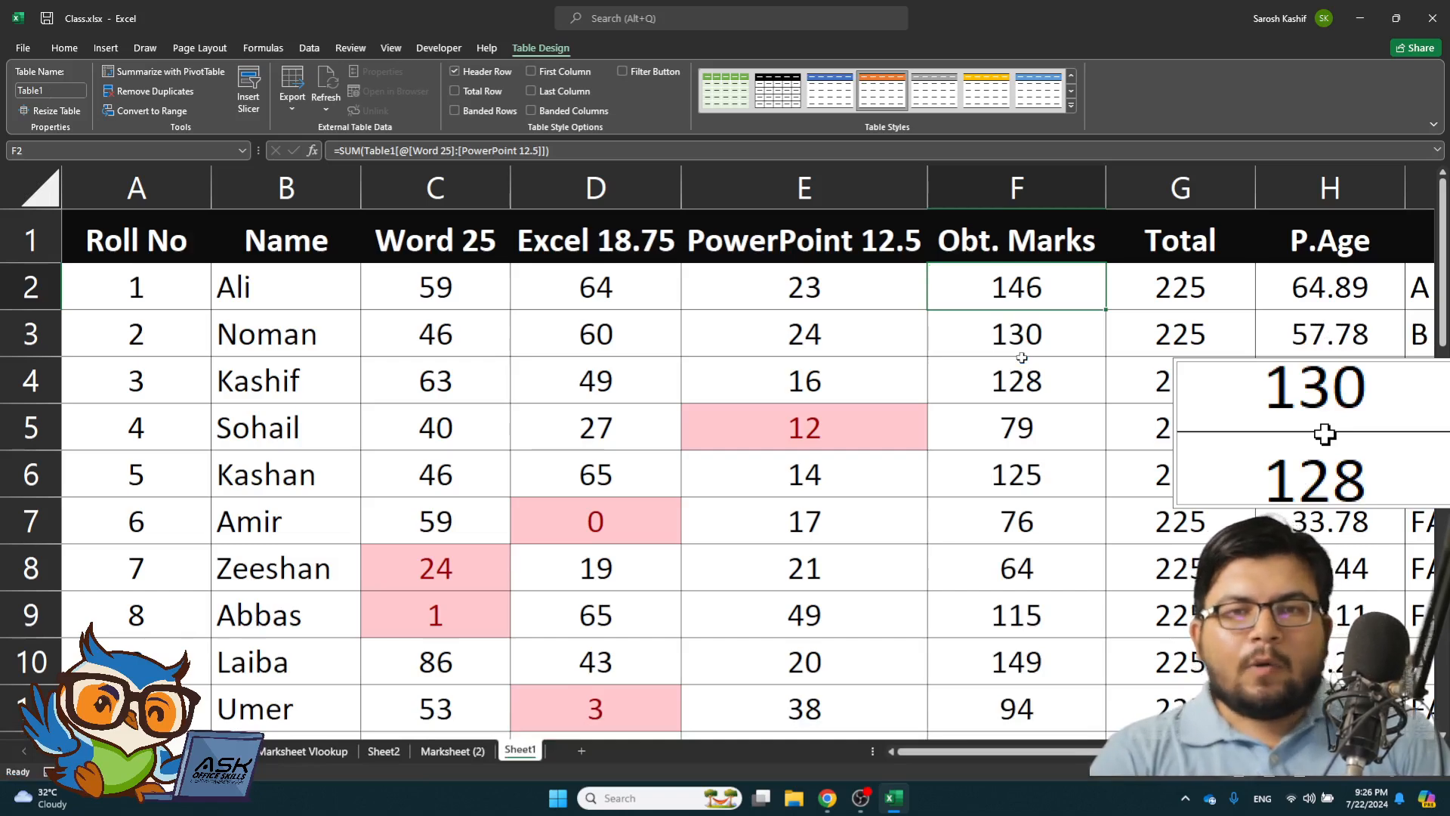
# - Examine the first student's Total and Obt. Marks formulas, including the table references inside the SUM in F2
pyautogui.press('Right')
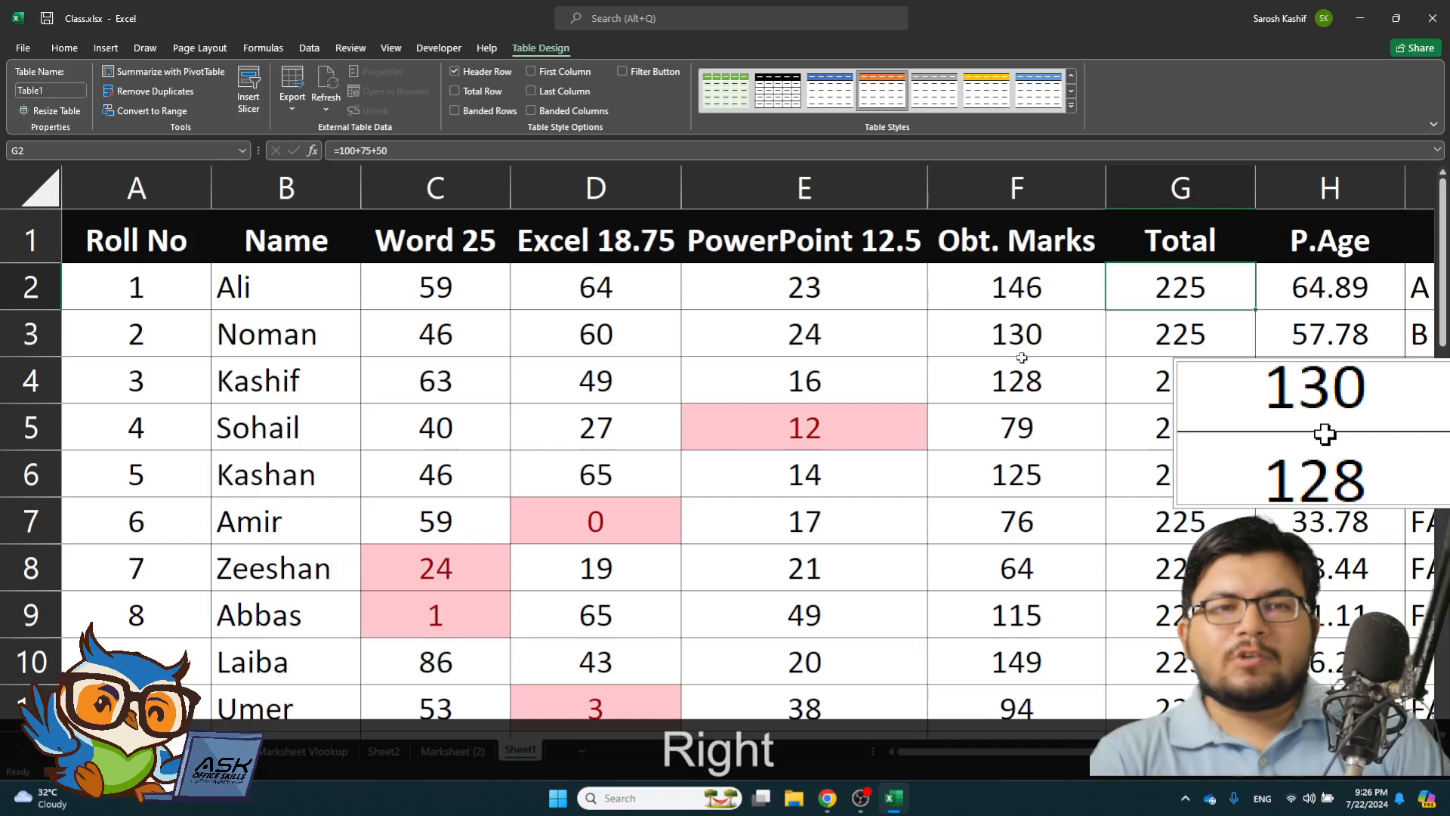
pyautogui.press('Right')
pyautogui.press('Left')
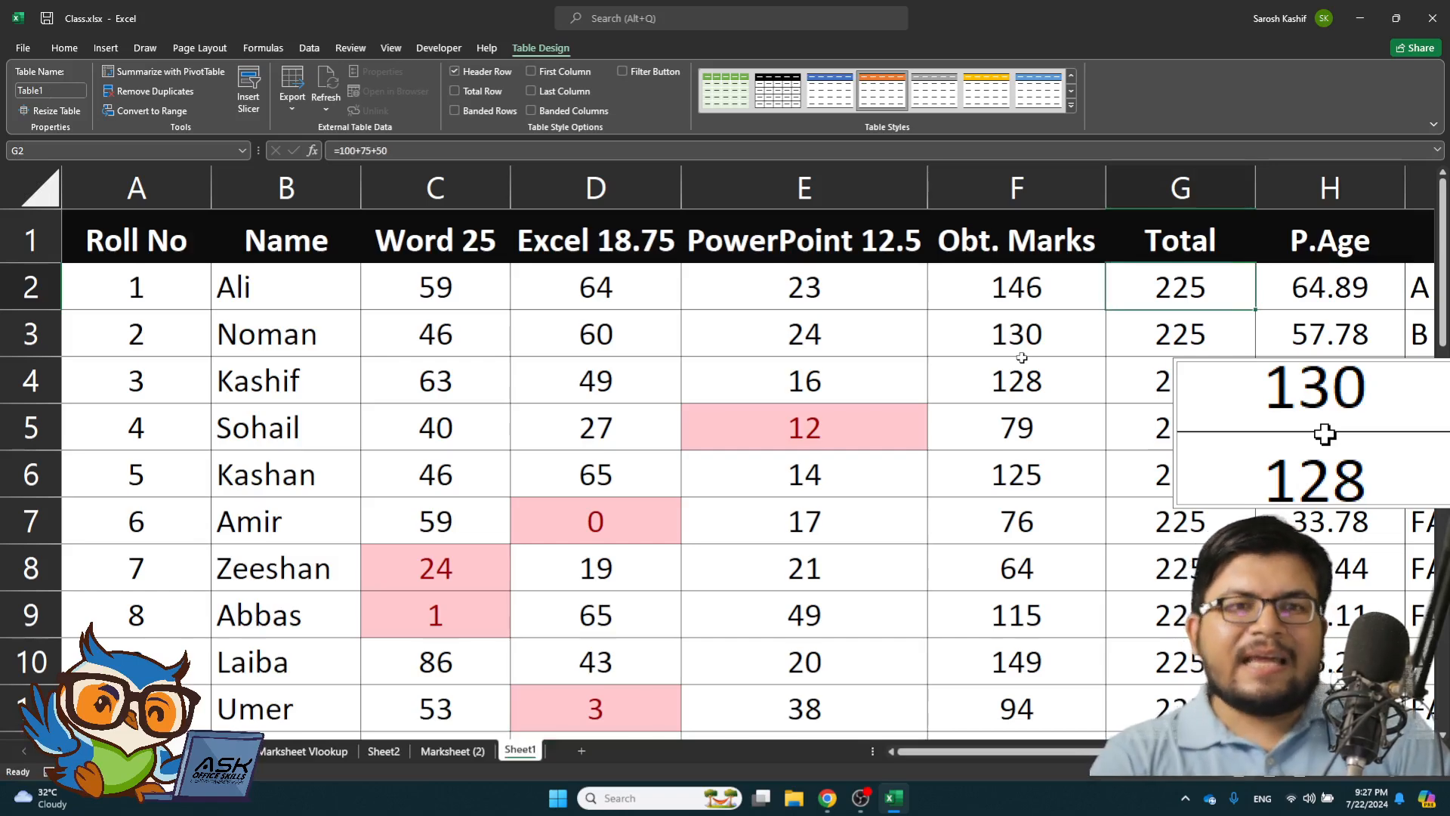
pyautogui.press('Up')
pyautogui.press('Up')
pyautogui.press('Down')
pyautogui.press('Left')
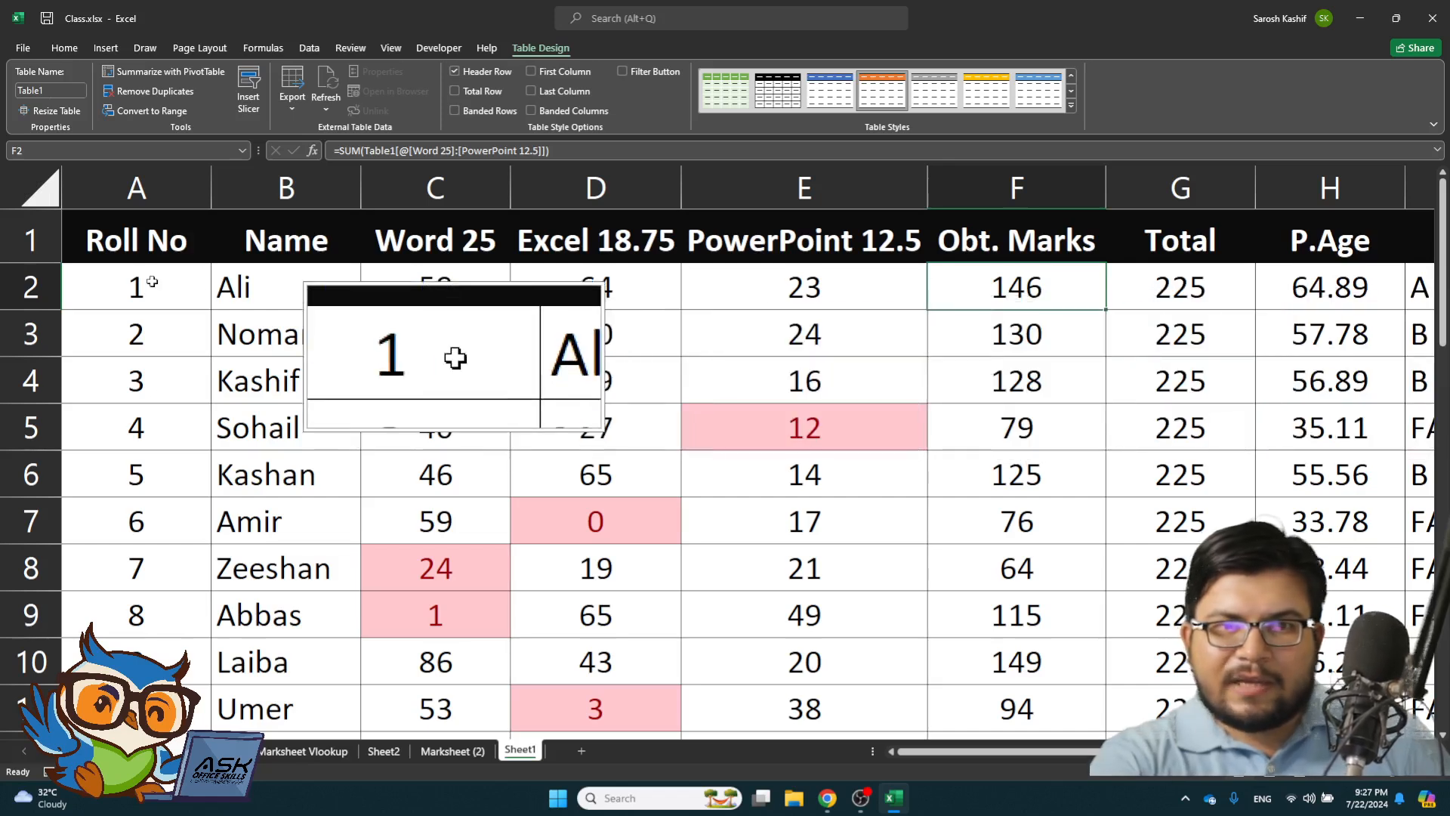
pyautogui.doubleClick(977, 286)
pyautogui.doubleClick(893, 288)
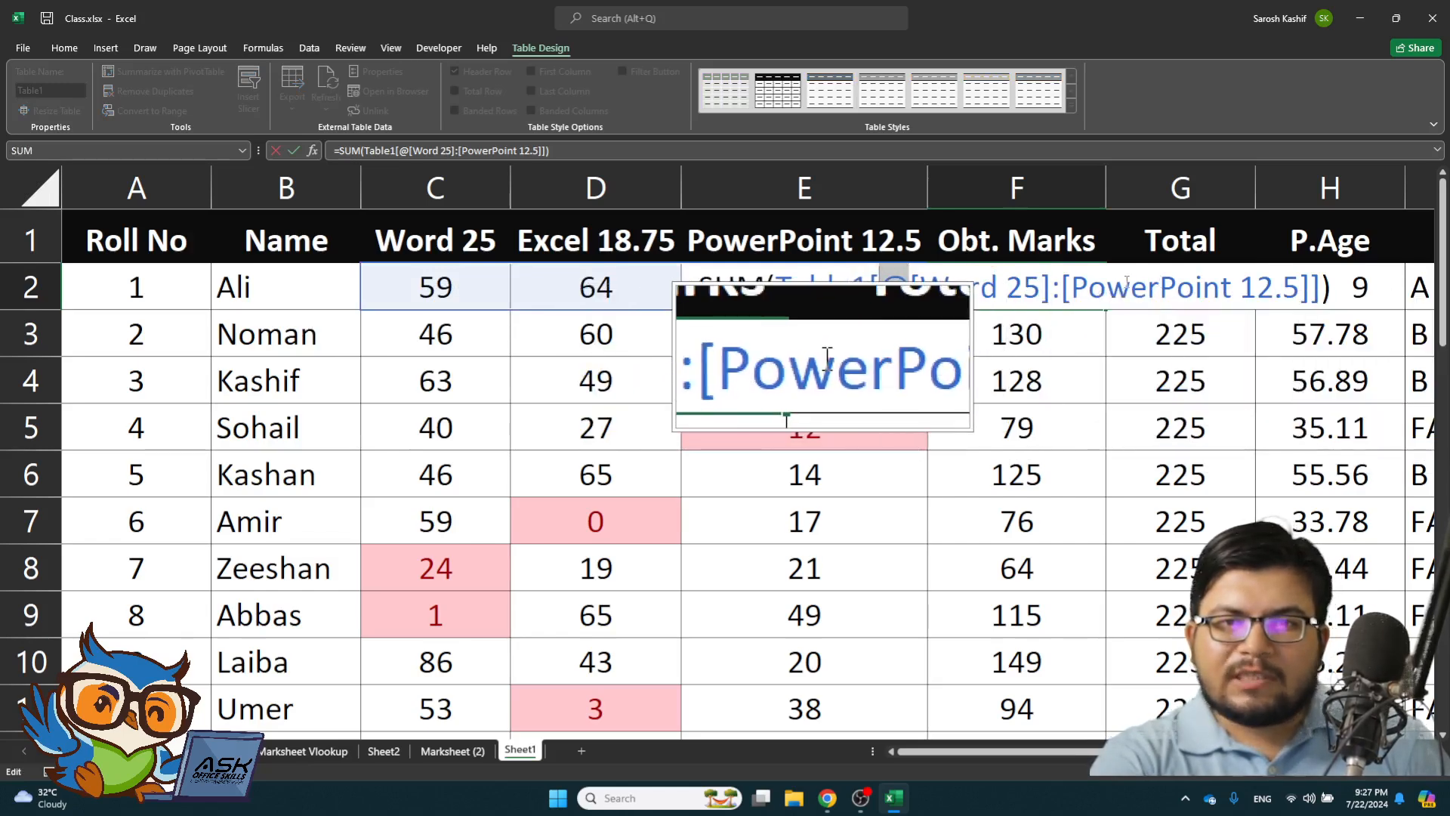
pyautogui.press('Return')
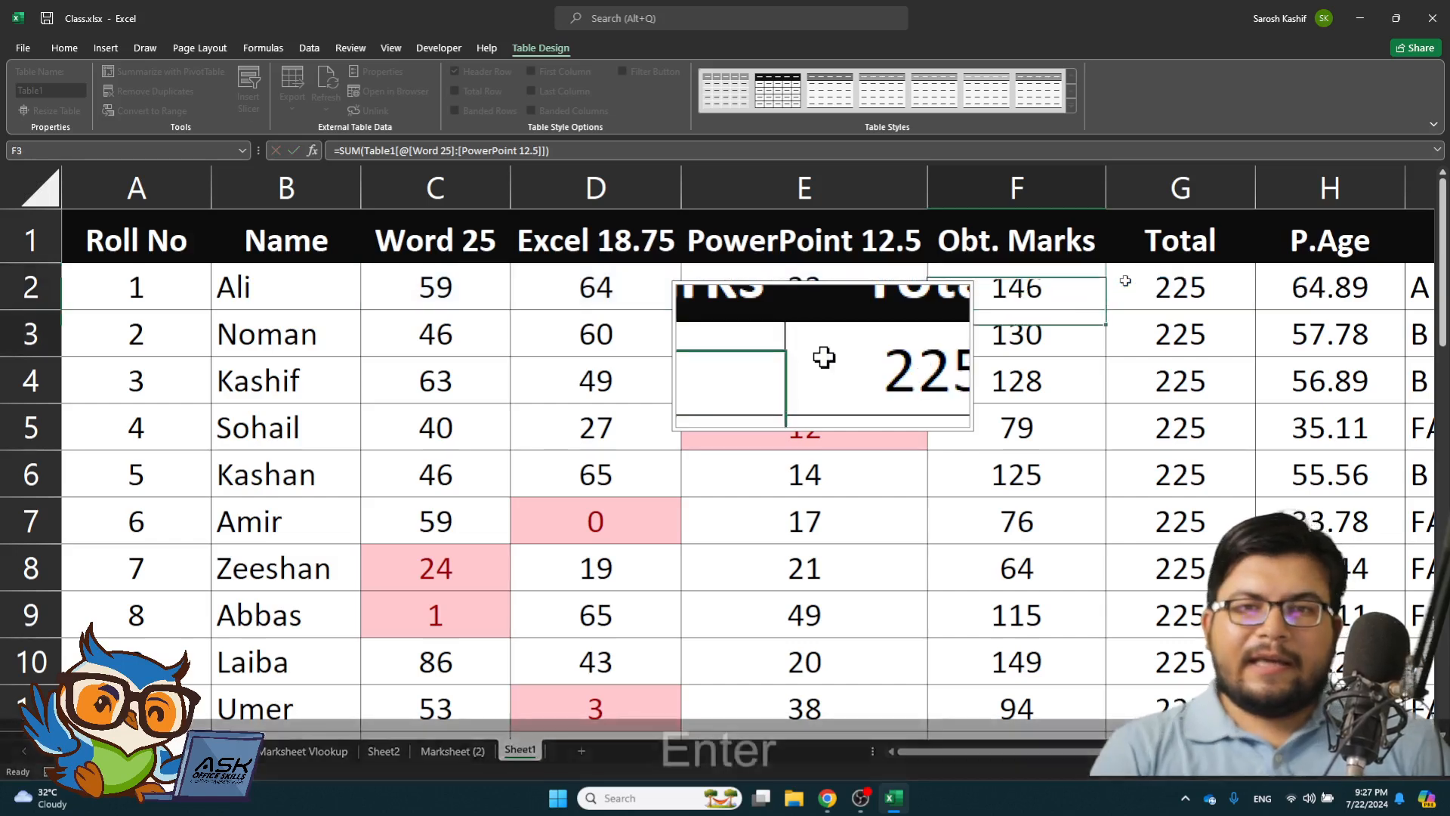
pyautogui.press('Up')
pyautogui.press('Right')
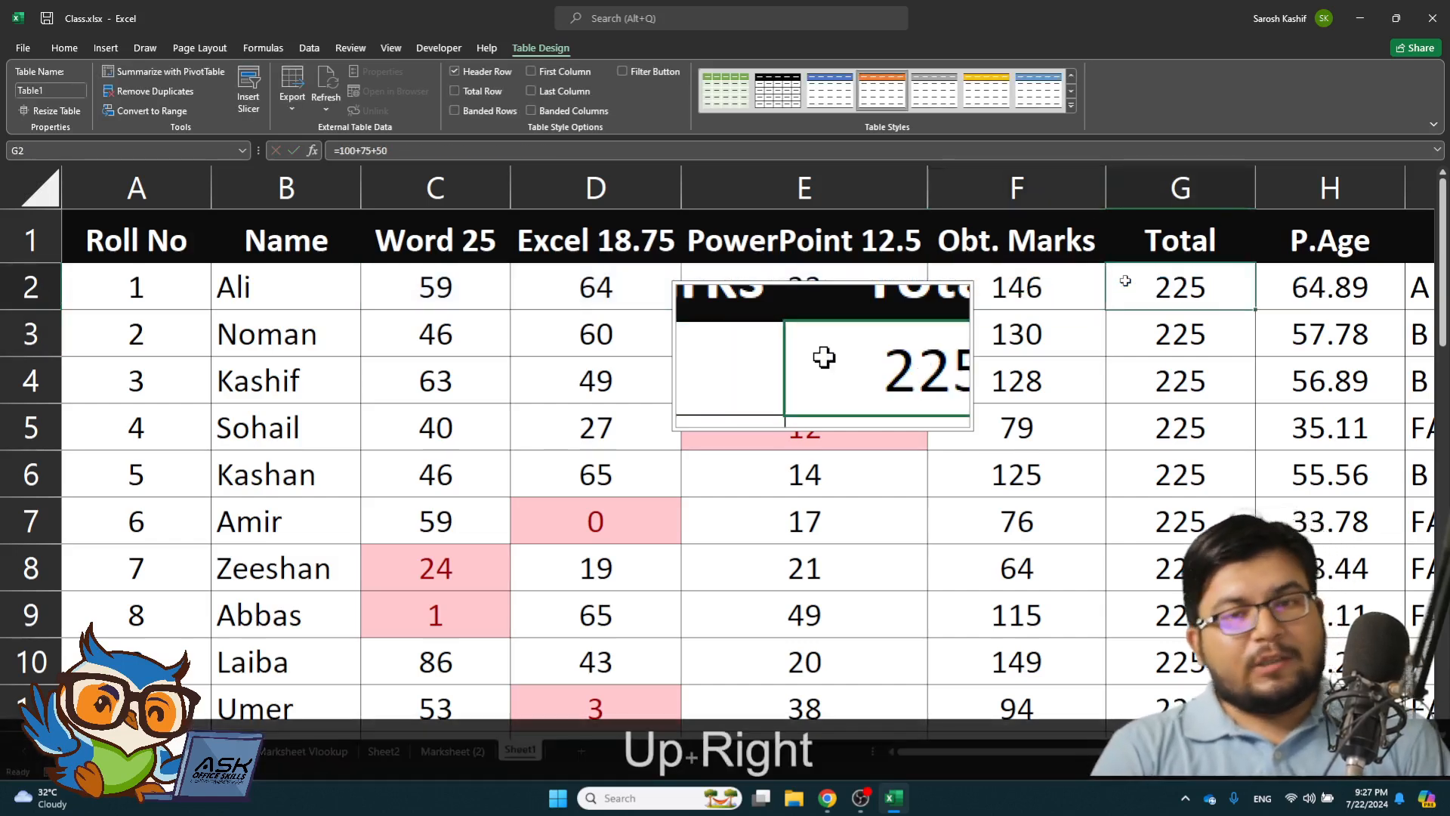
# - Inspect the range referenced by the first student's Obt. Marks formula in F2, and leave cell editing
pyautogui.press('Left')
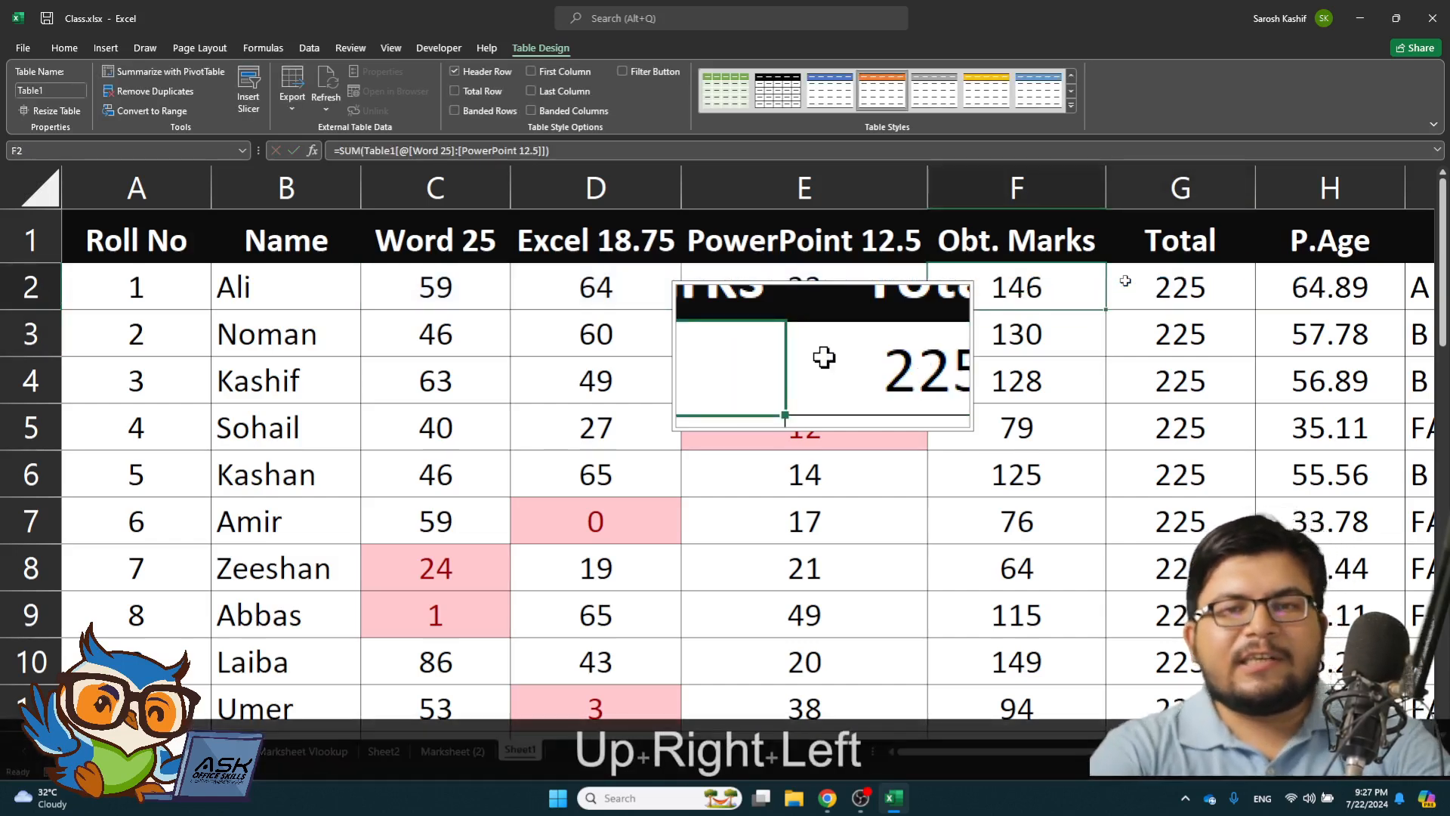
pyautogui.doubleClick(1036, 288)
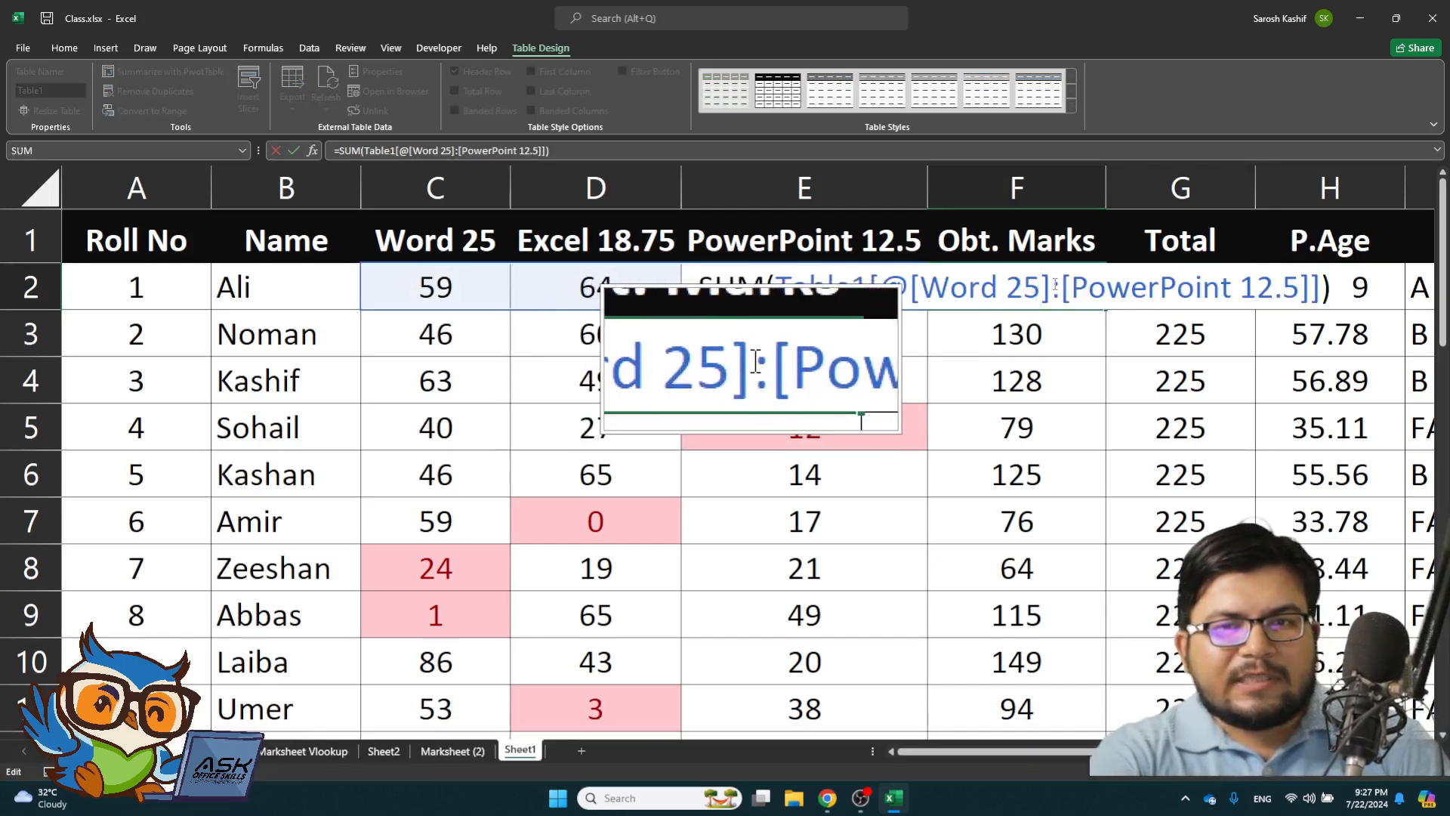
pyautogui.press('Escape')
# - Try replacing the cleared Obt. Marks formula in F2 with a plain reference to C4, and undo the clearing of F2
pyautogui.press('Delete')
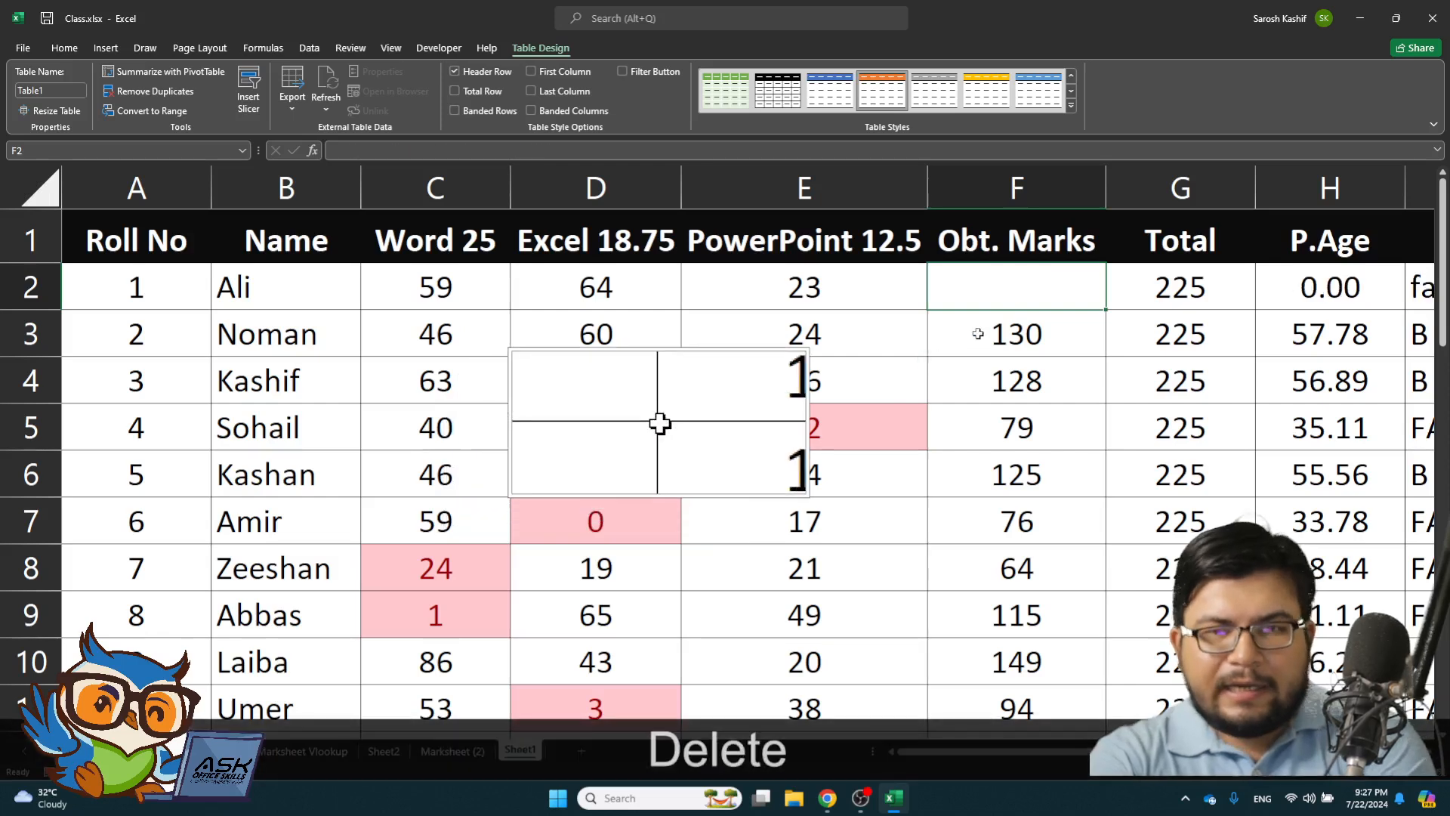
pyautogui.write('=')
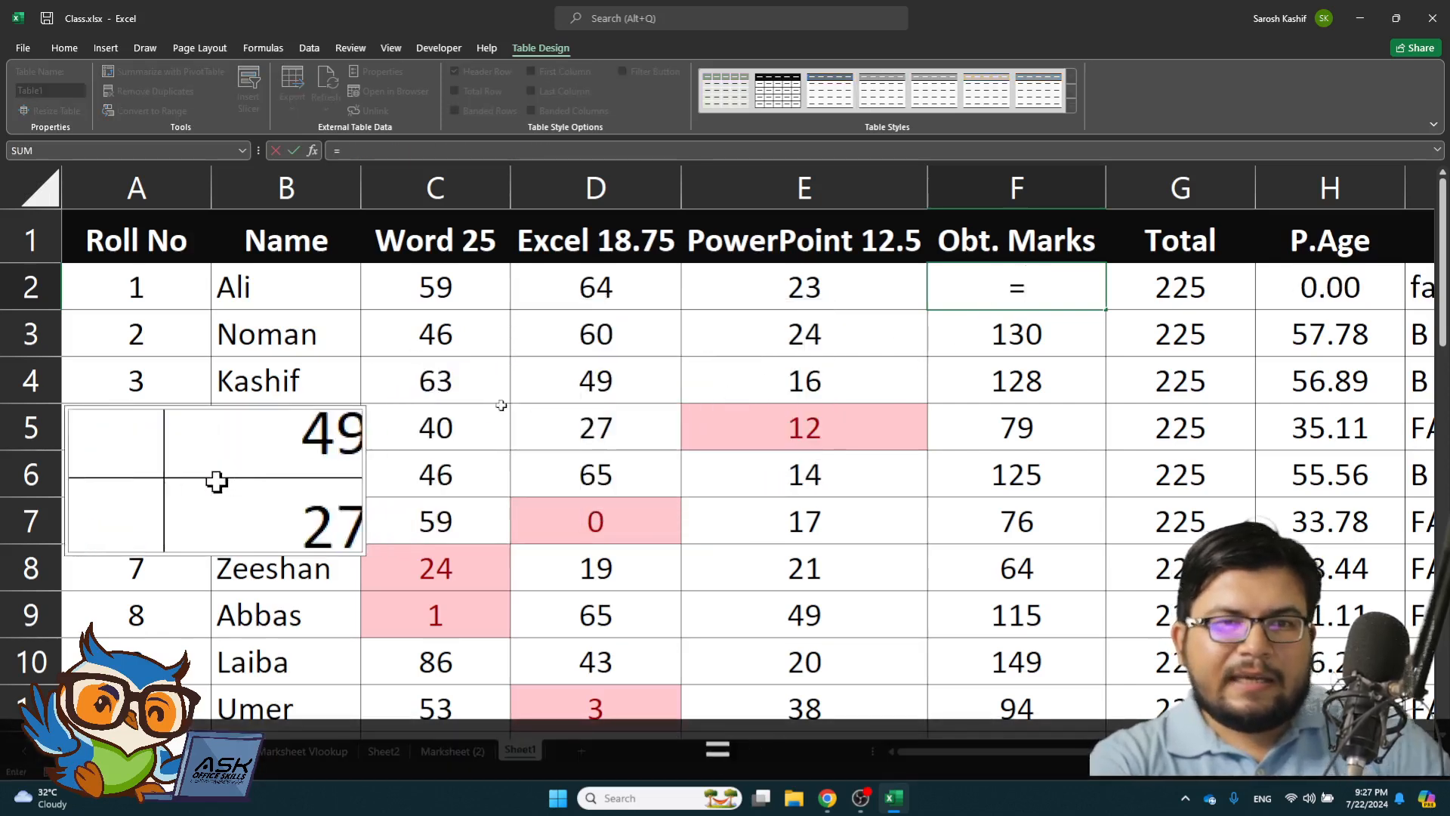
pyautogui.click(445, 380)
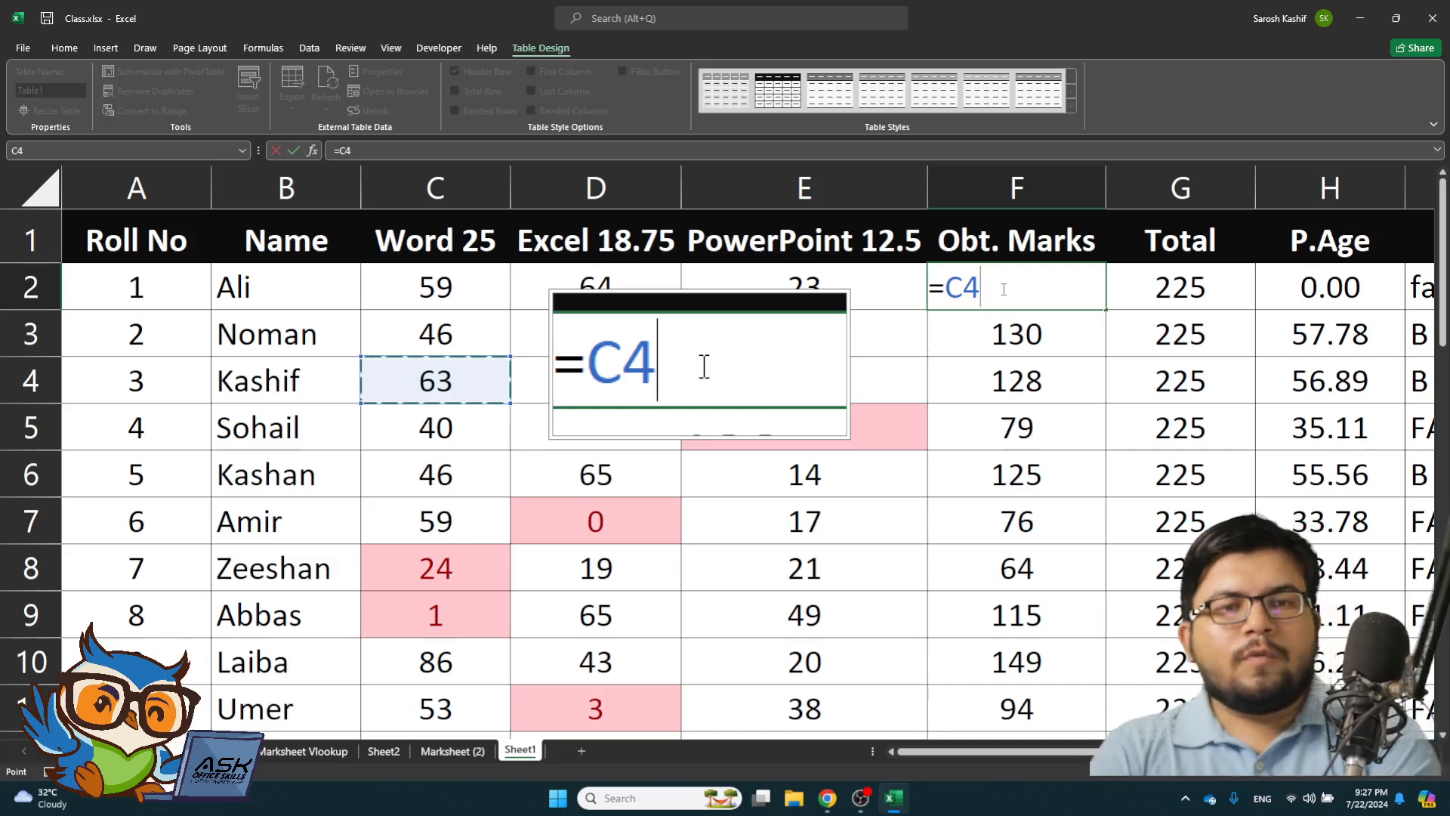
pyautogui.press('BackSpace')
pyautogui.press('BackSpace')
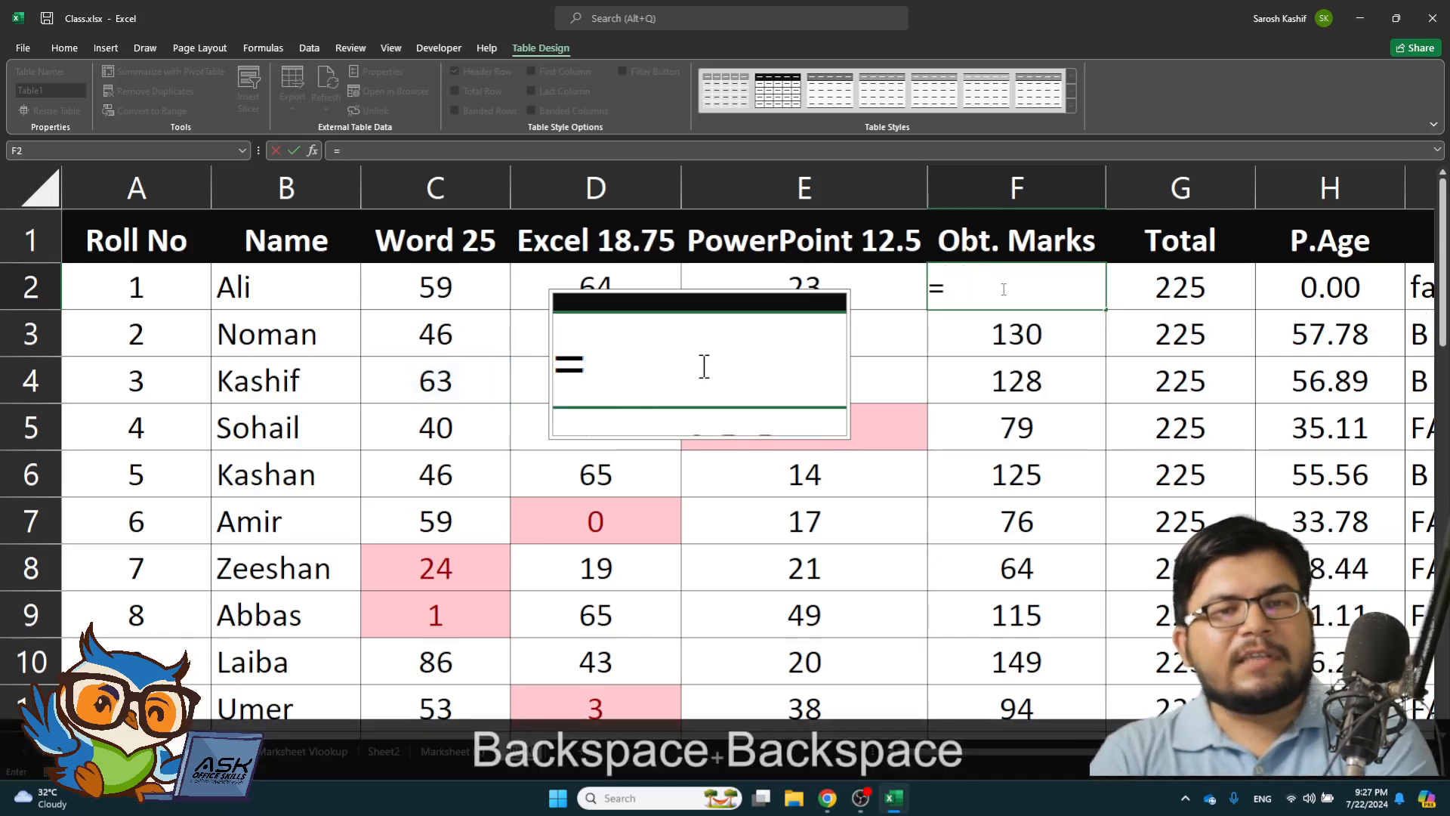
pyautogui.press('Escape')
pyautogui.press('Down')
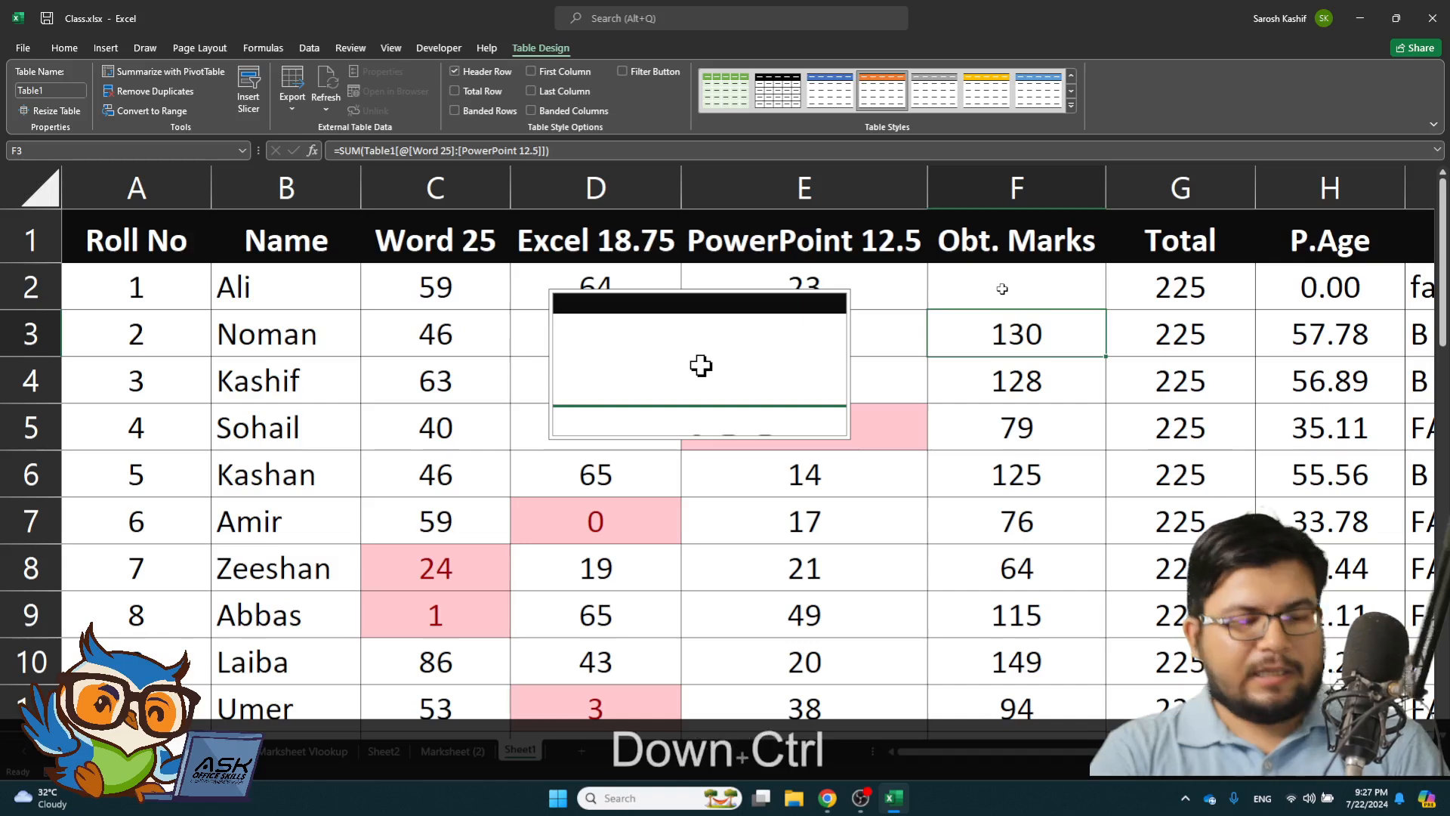
pyautogui.hotkey('ctrl', 'z')
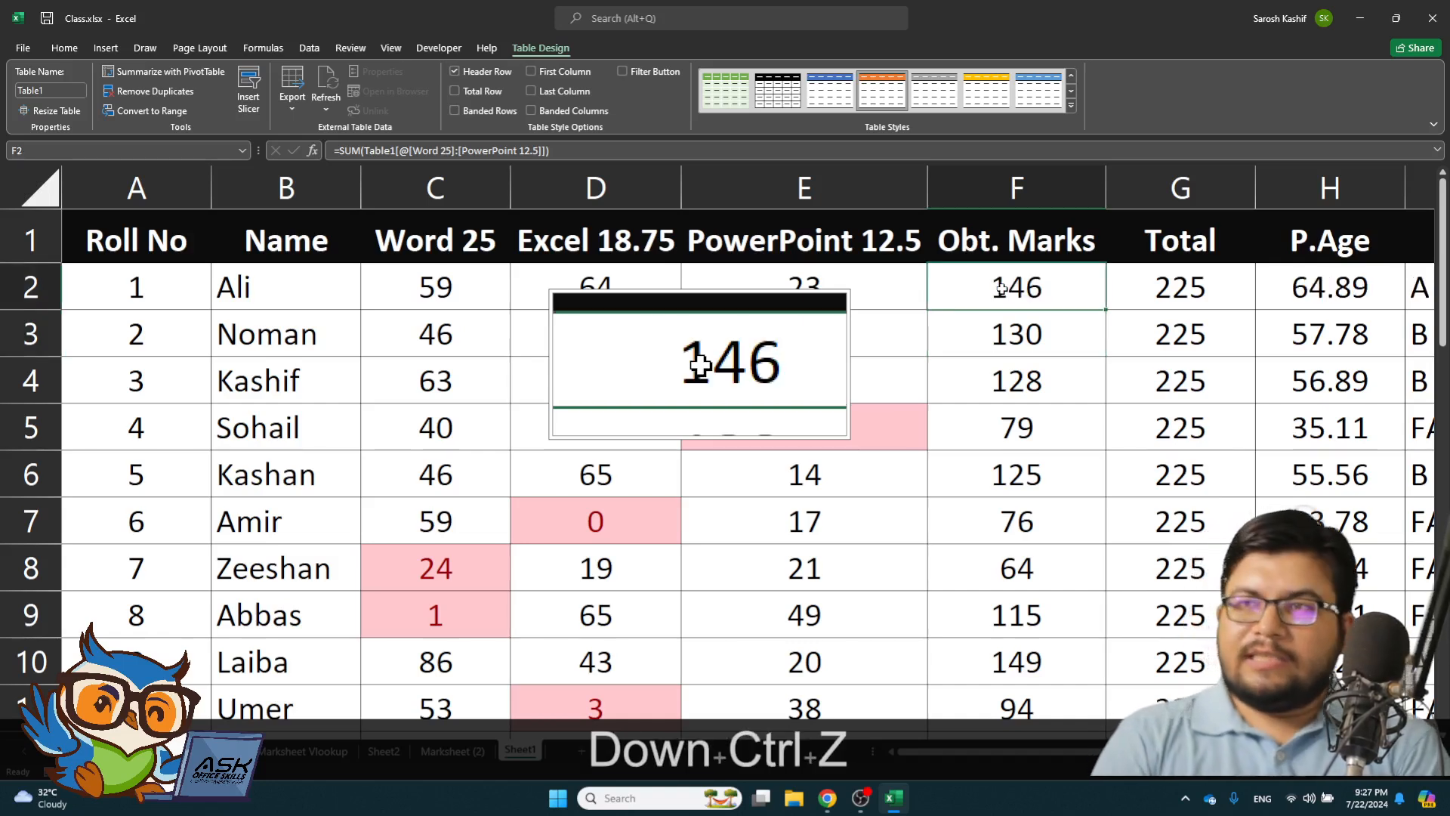